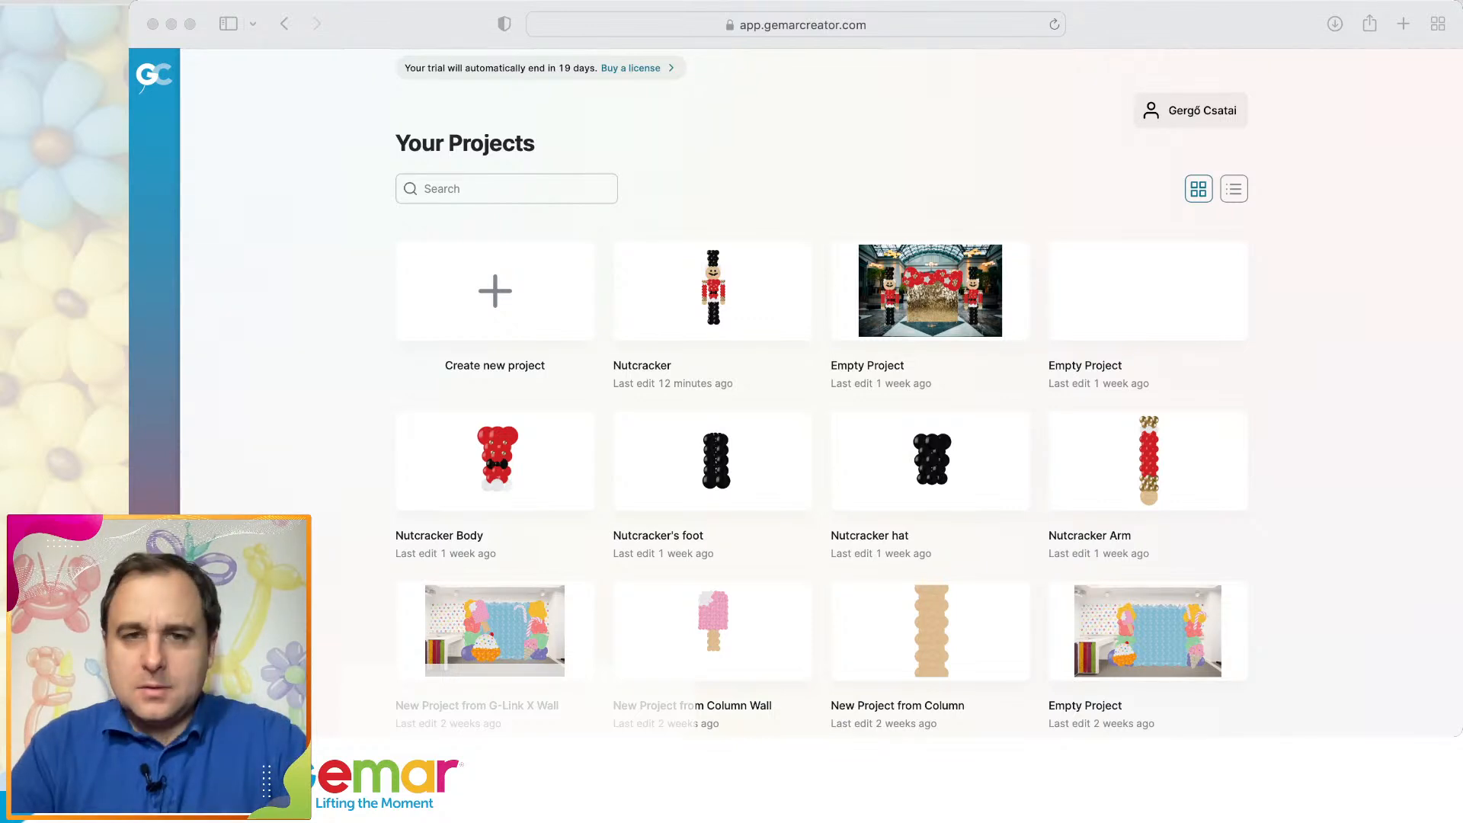
{"action": "key", "text": "super+Tab"}
{"action": "key", "text": "super+Tab"}
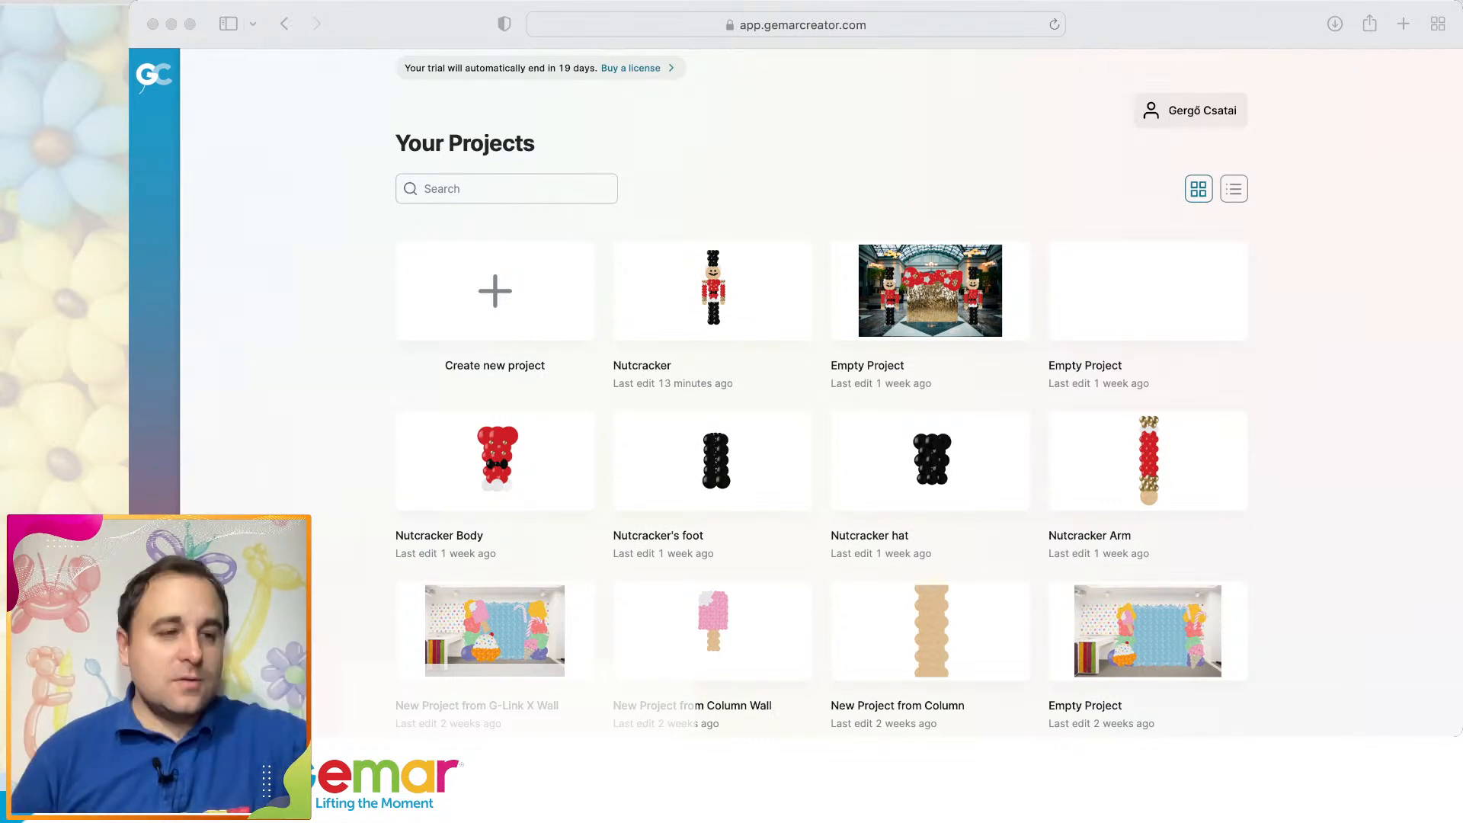
{"action": "key", "text": "super+Tab"}
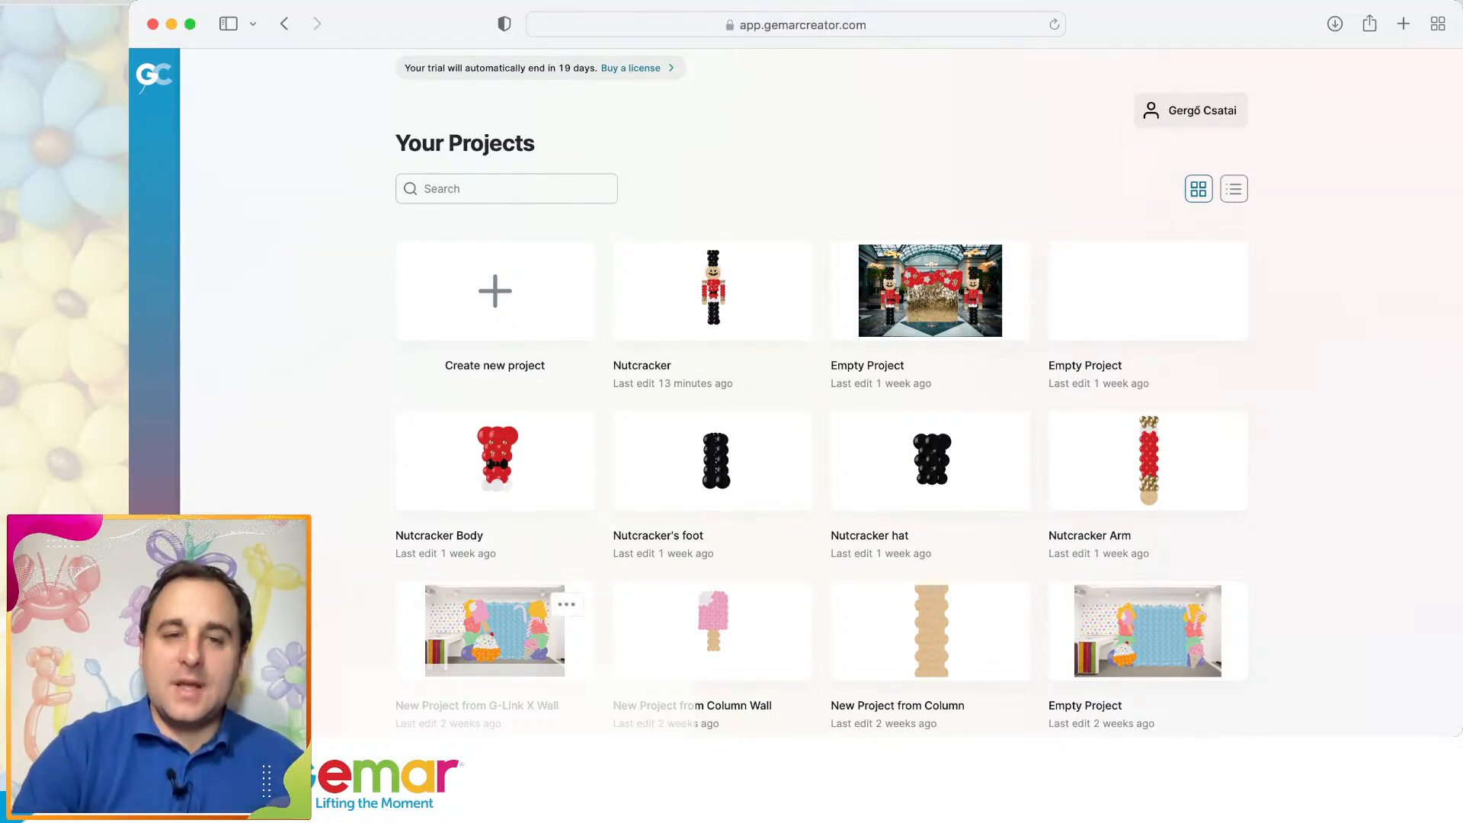
{"action": "key", "text": "super+Tab"}
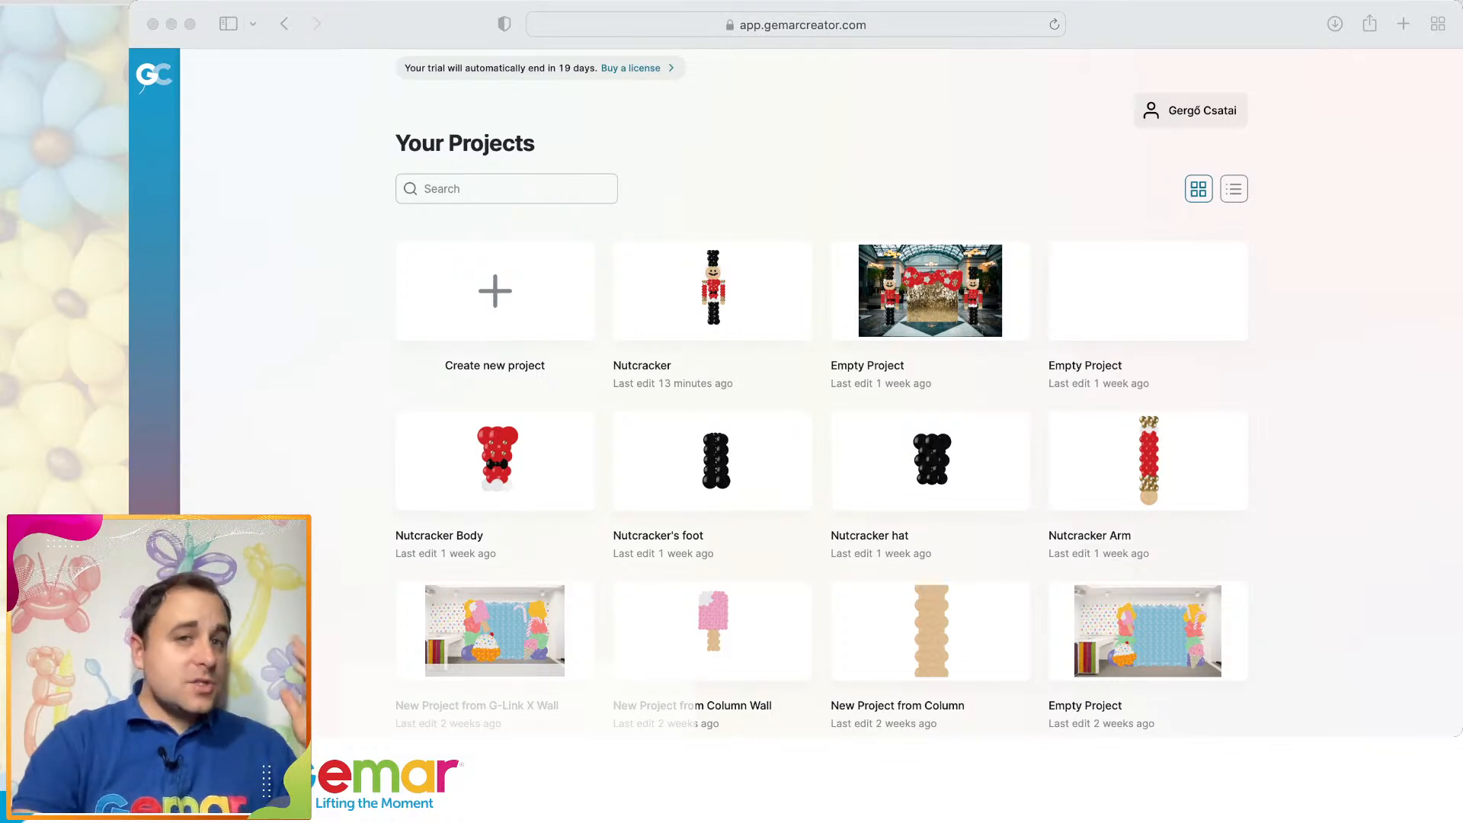
{"action": "key", "text": "super+Tab"}
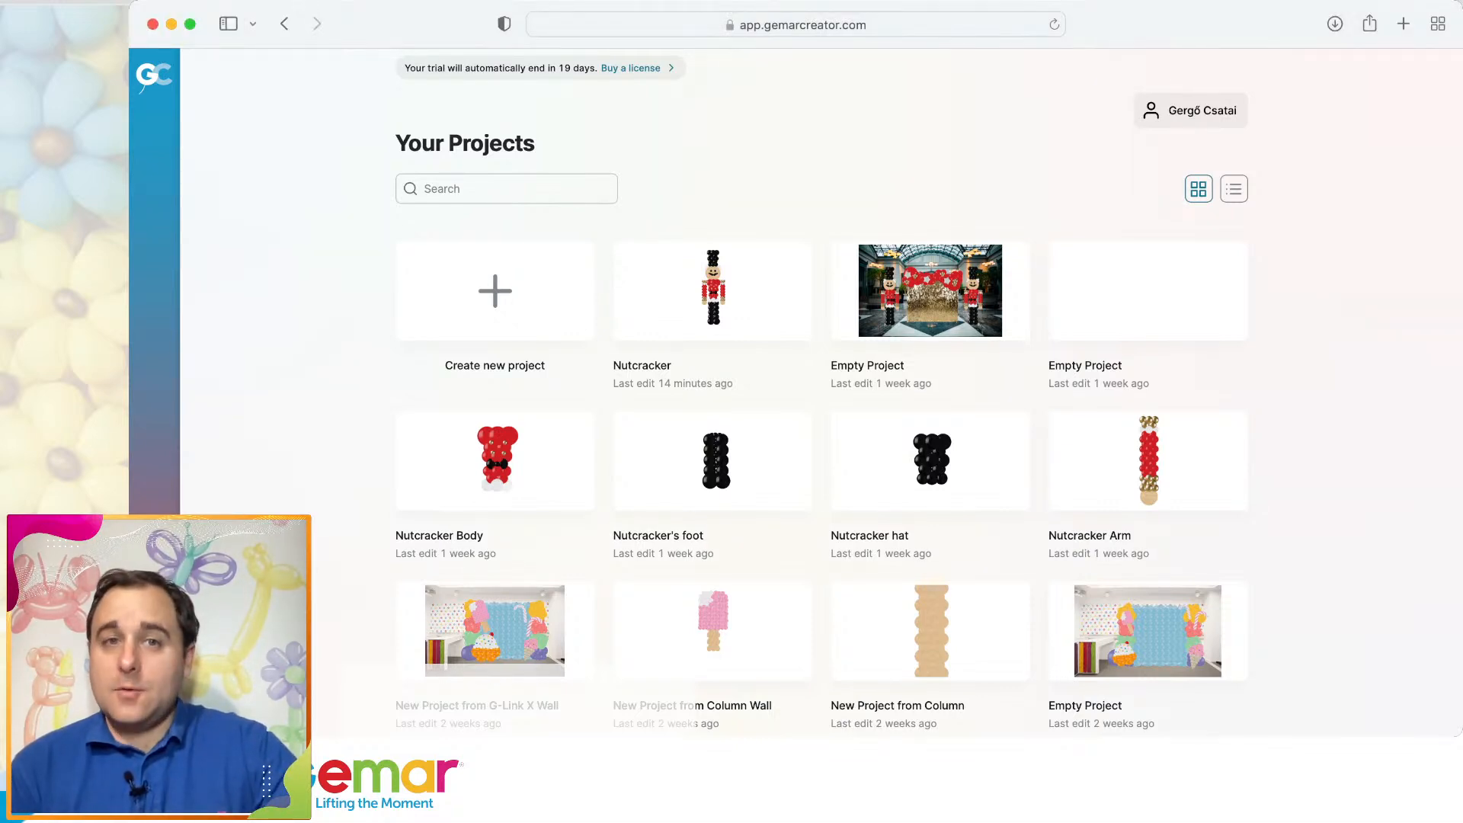
Start a new project from the Round Garland preset with a radius of 50 cm.
{"action": "left_click", "coordinate": [495, 292]}
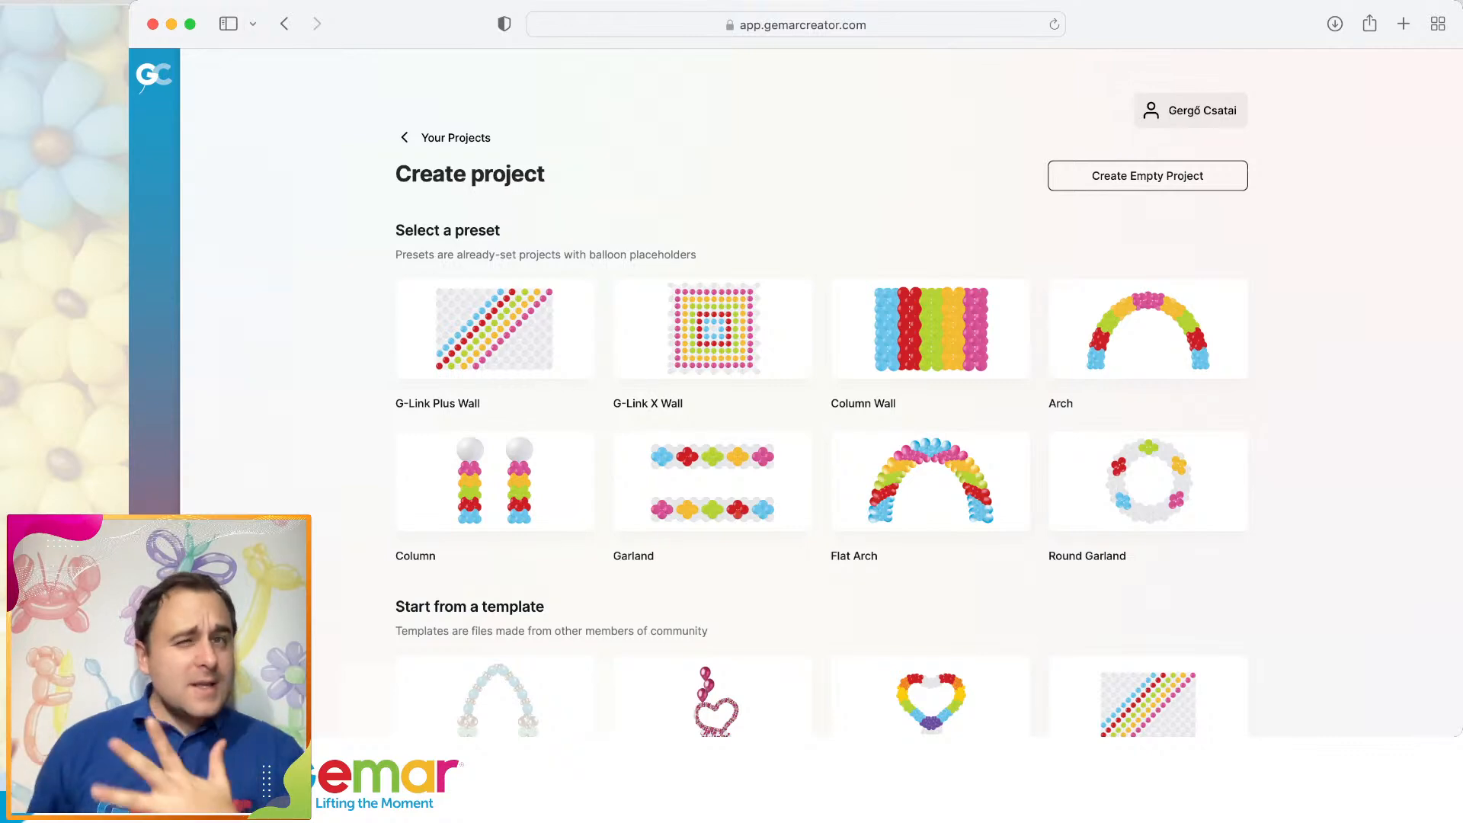
{"action": "left_click", "coordinate": [1148, 482]}
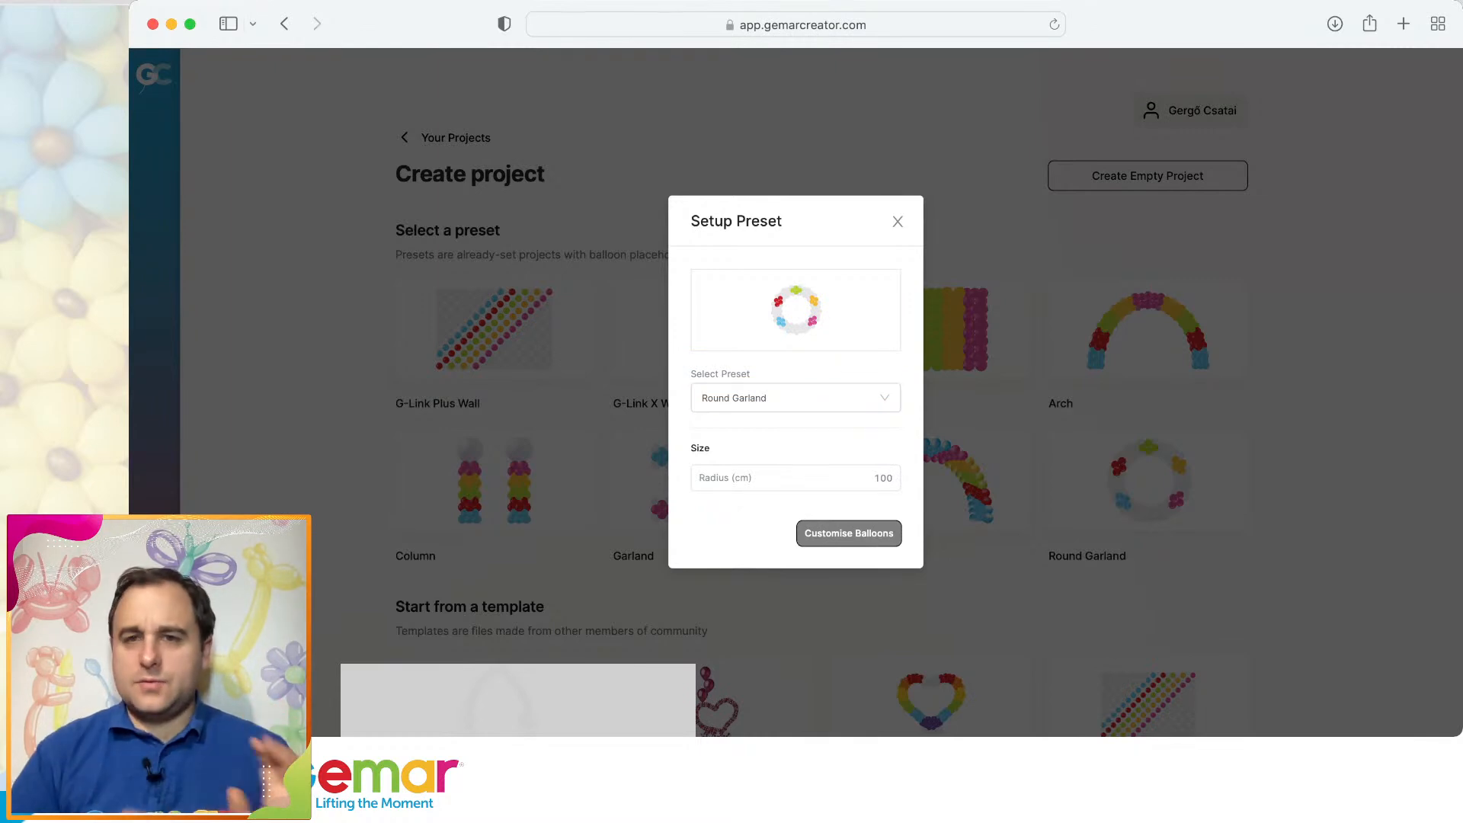
{"action": "key", "text": "BackSpace"}
{"action": "key", "text": "BackSpace"}
{"action": "key", "text": "BackSpace"}
{"action": "type", "text": "50"}
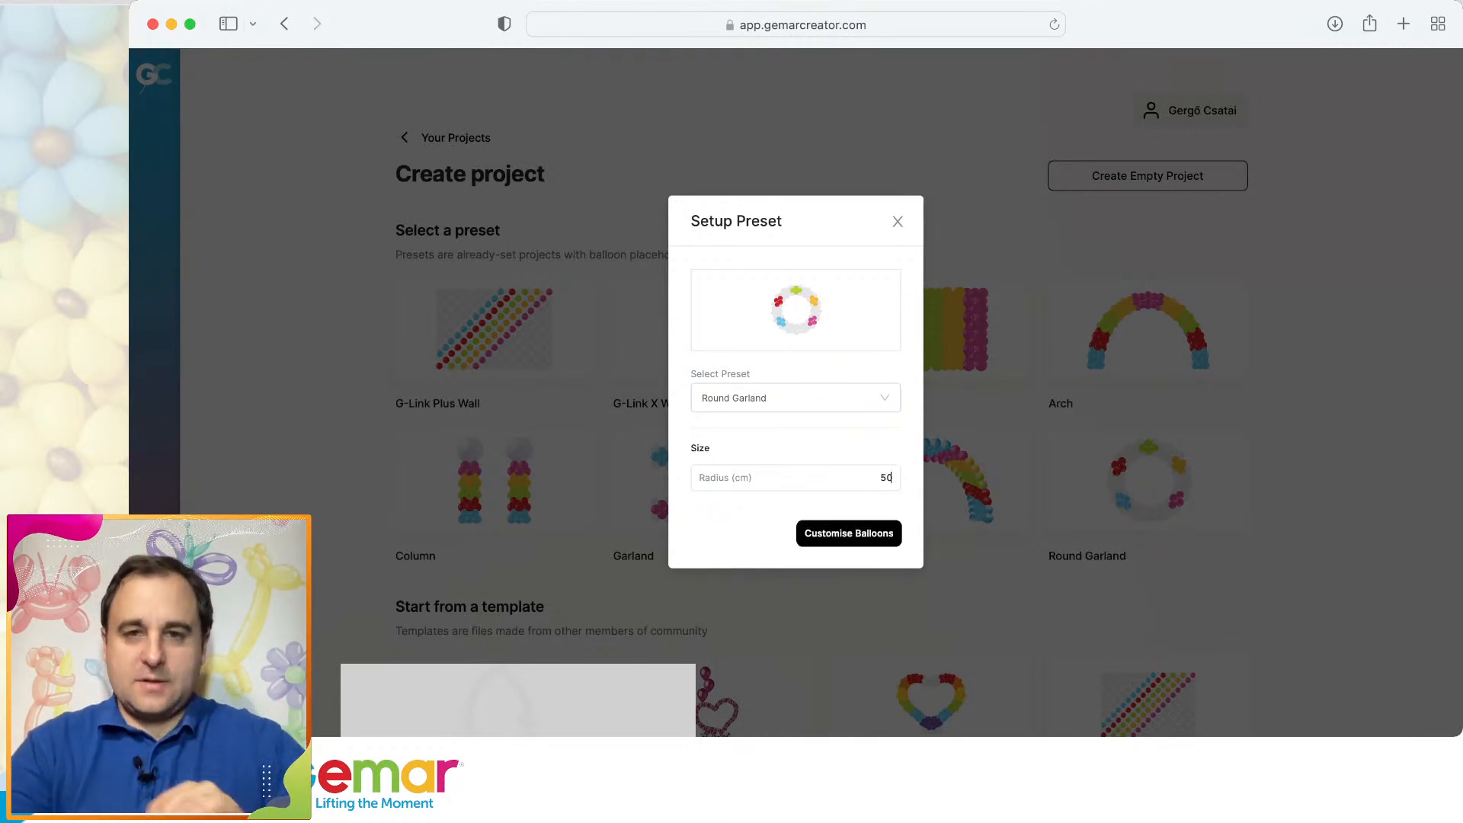
{"action": "left_click", "coordinate": [849, 533]}
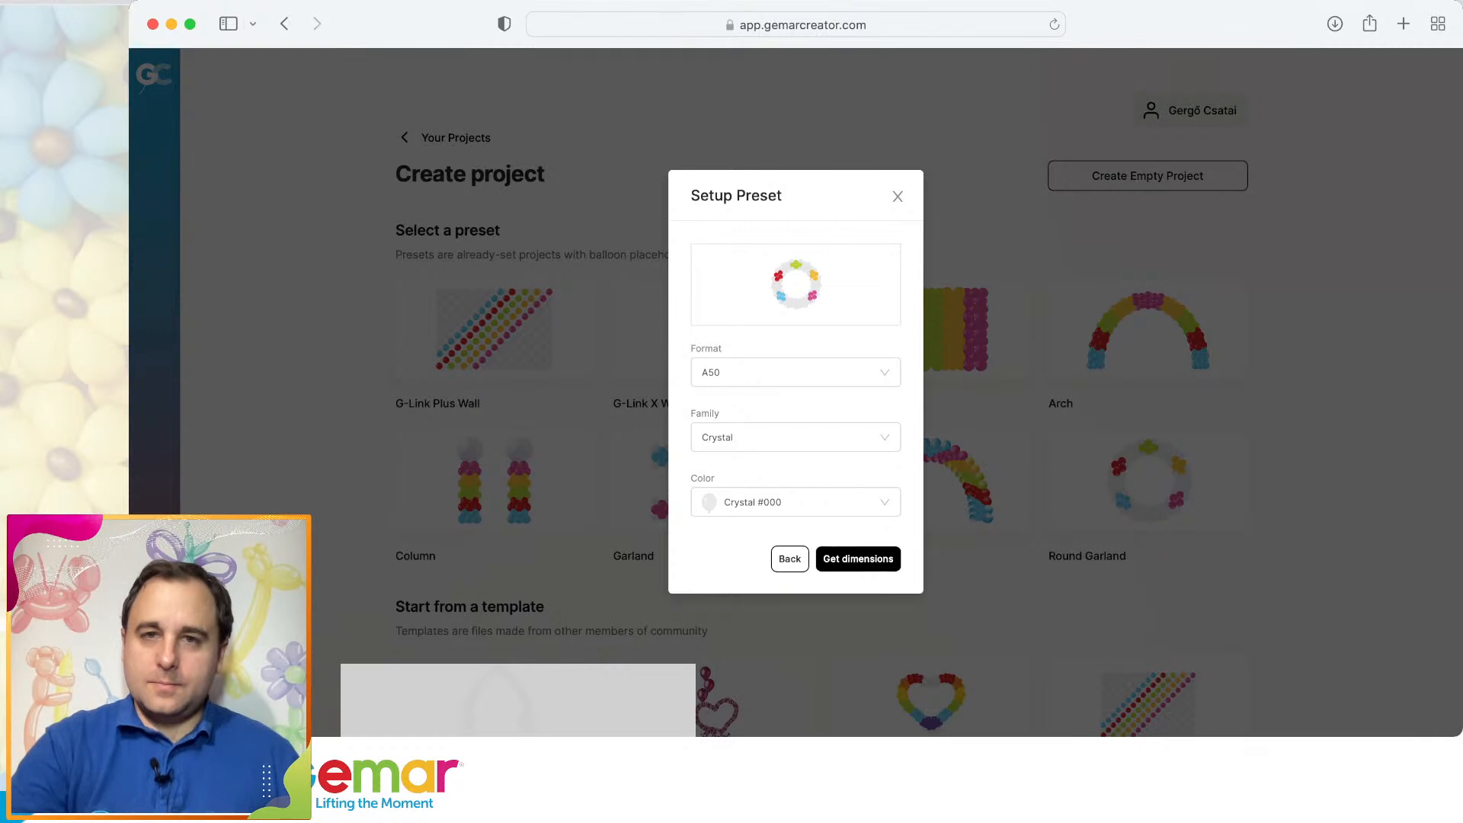
Set the 50 cm garland's balloons to G120, Shiny, Gold #088, check its dimensions and create the project.
{"action": "left_click", "coordinate": [795, 373]}
{"action": "left_click", "coordinate": [795, 523]}
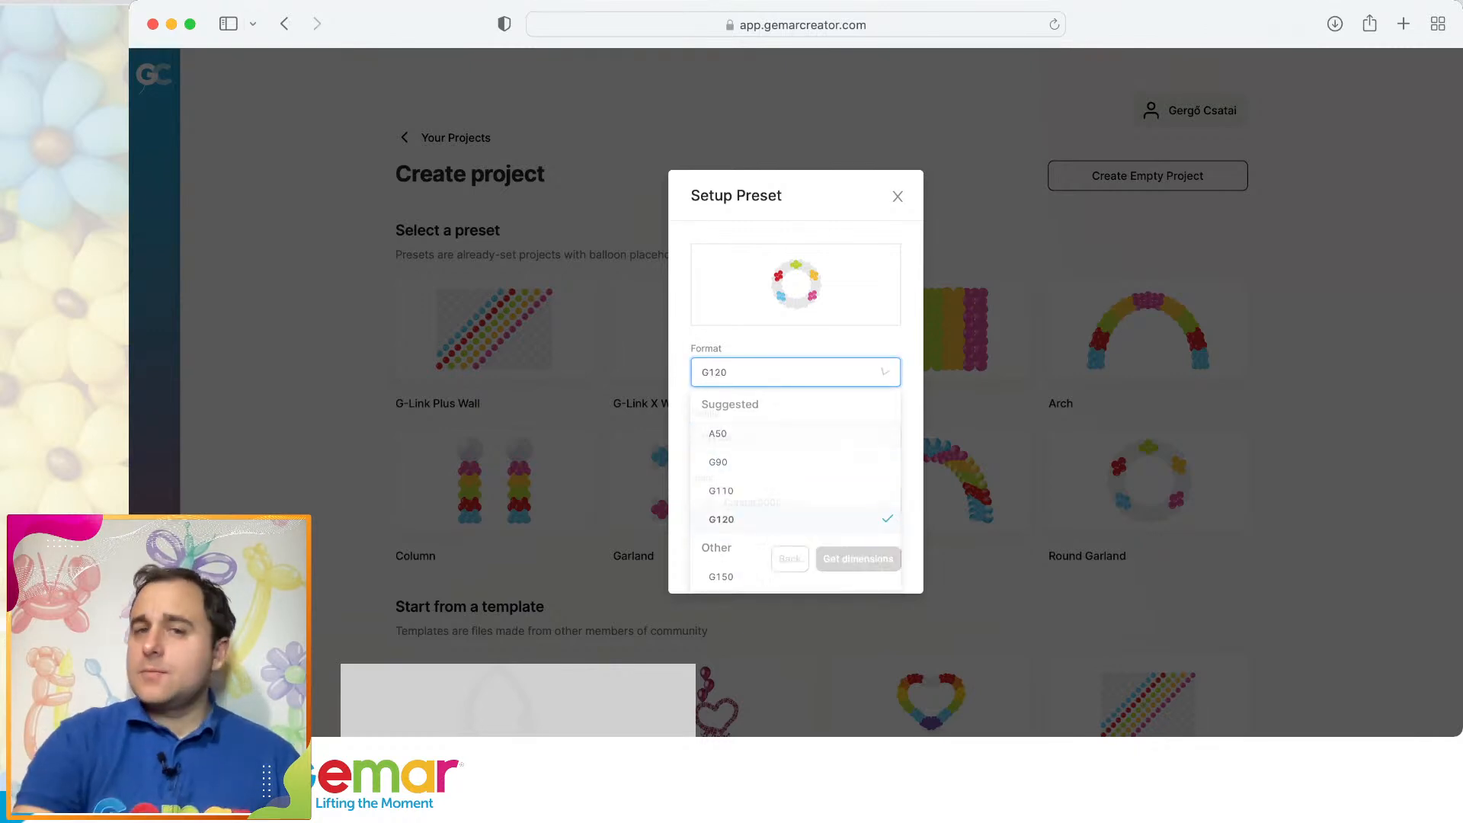
{"action": "left_click", "coordinate": [796, 438]}
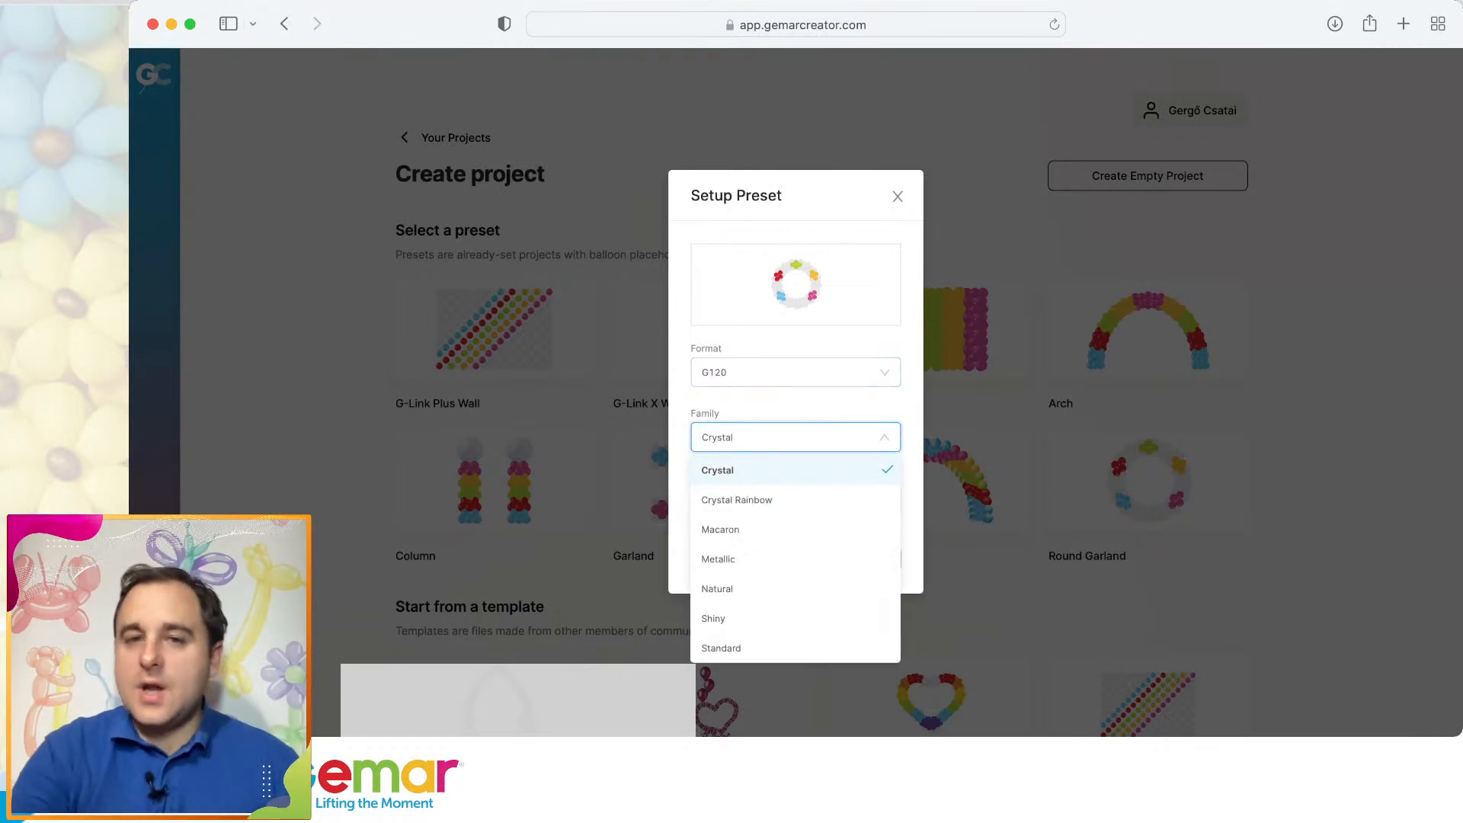
{"action": "left_click", "coordinate": [762, 618]}
{"action": "left_click", "coordinate": [796, 502]}
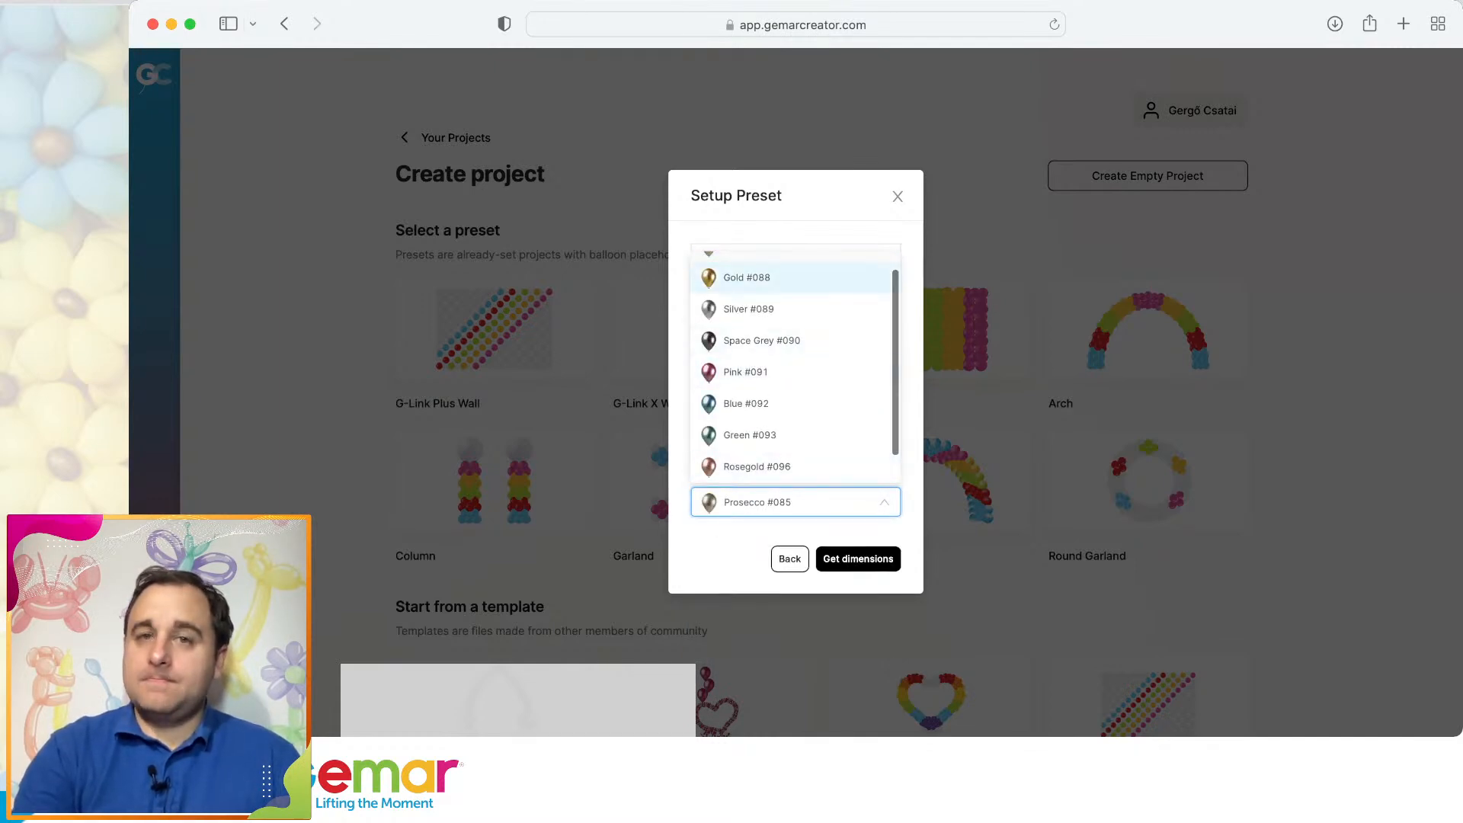
{"action": "left_click", "coordinate": [750, 278]}
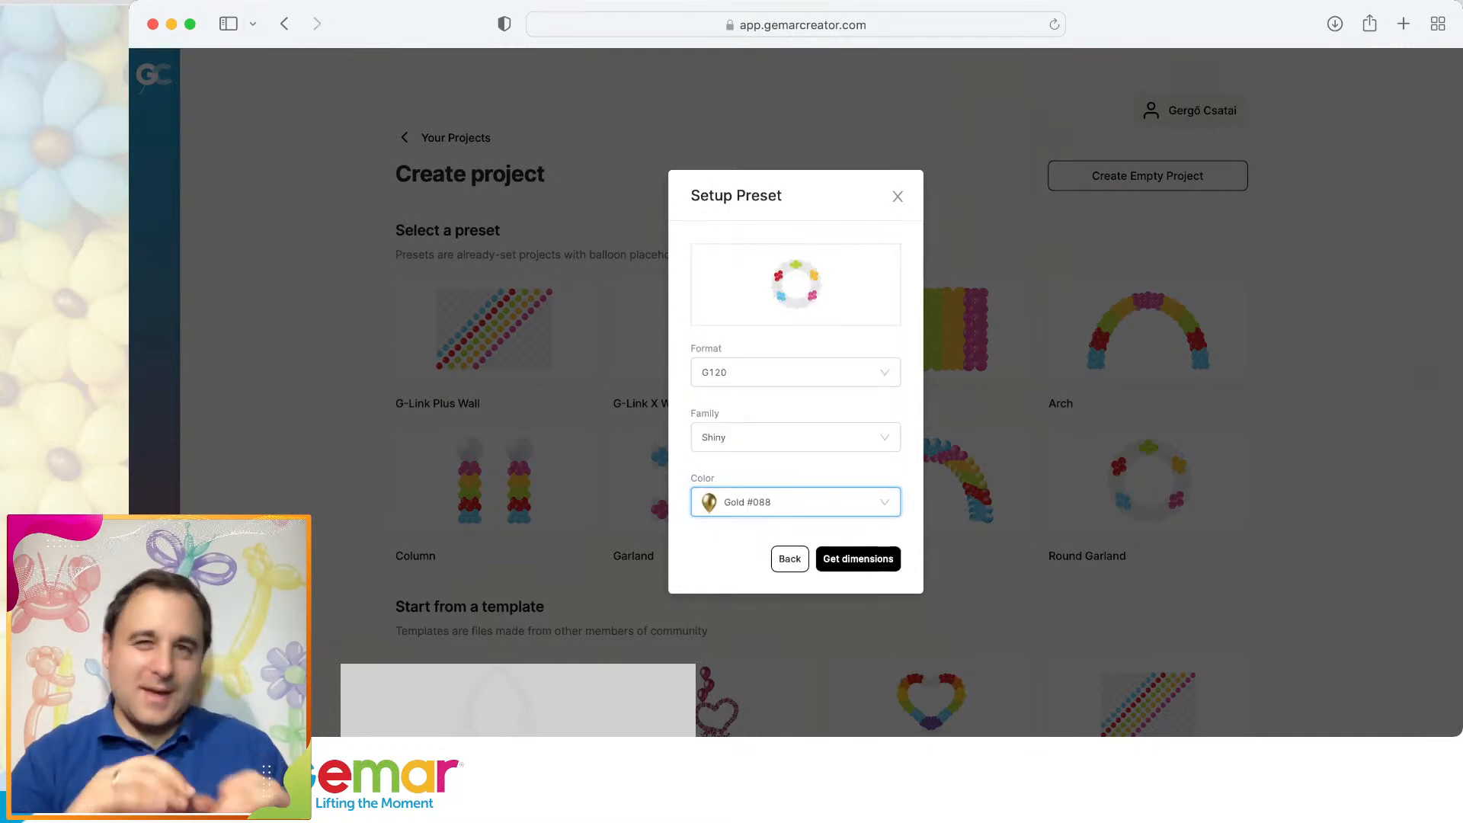
{"action": "left_click", "coordinate": [858, 559]}
{"action": "left_click_drag", "start_coordinate": [852, 427], "coordinate": [885, 427]}
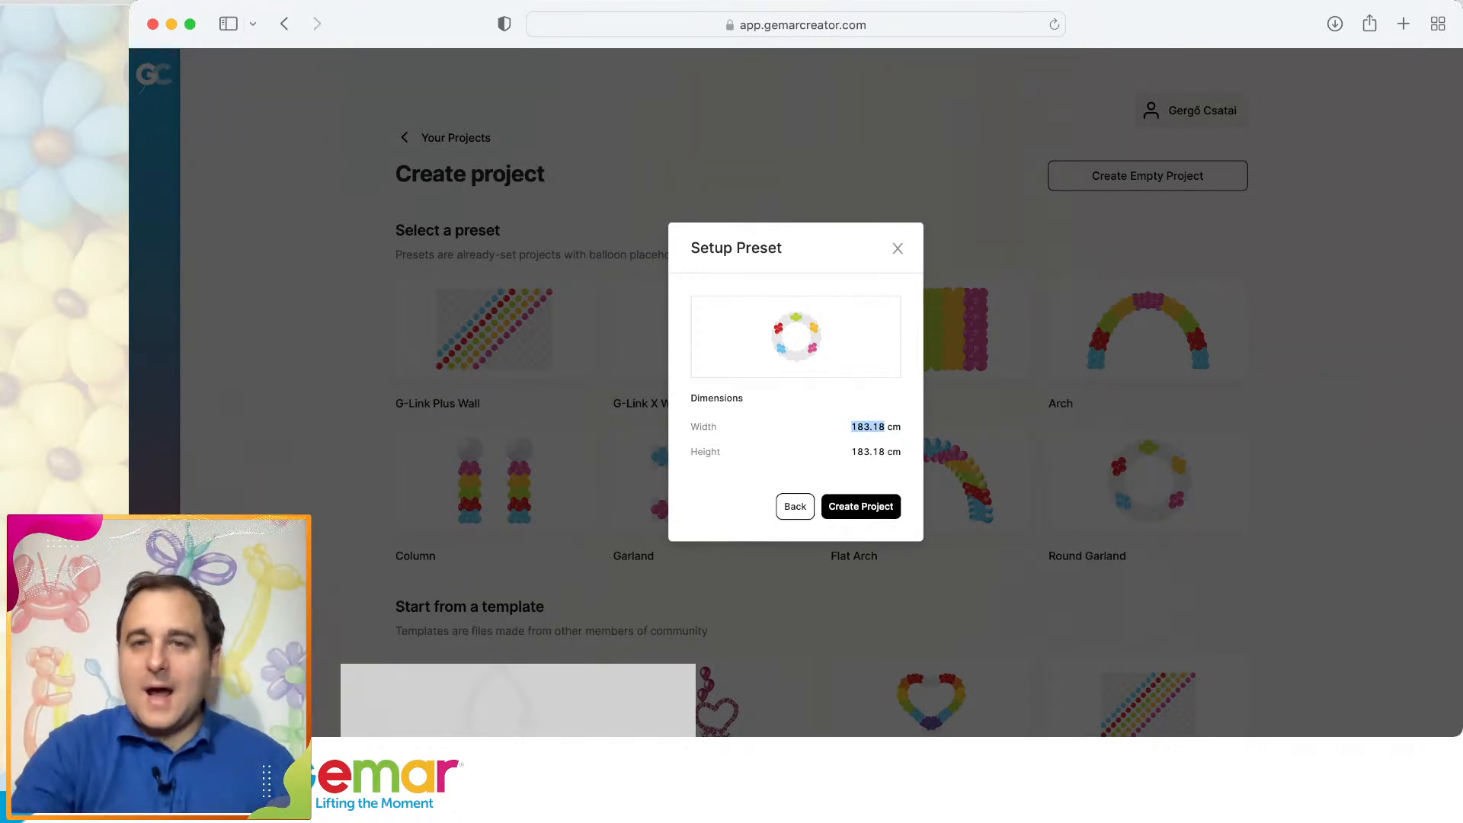
{"action": "key", "text": "Return"}
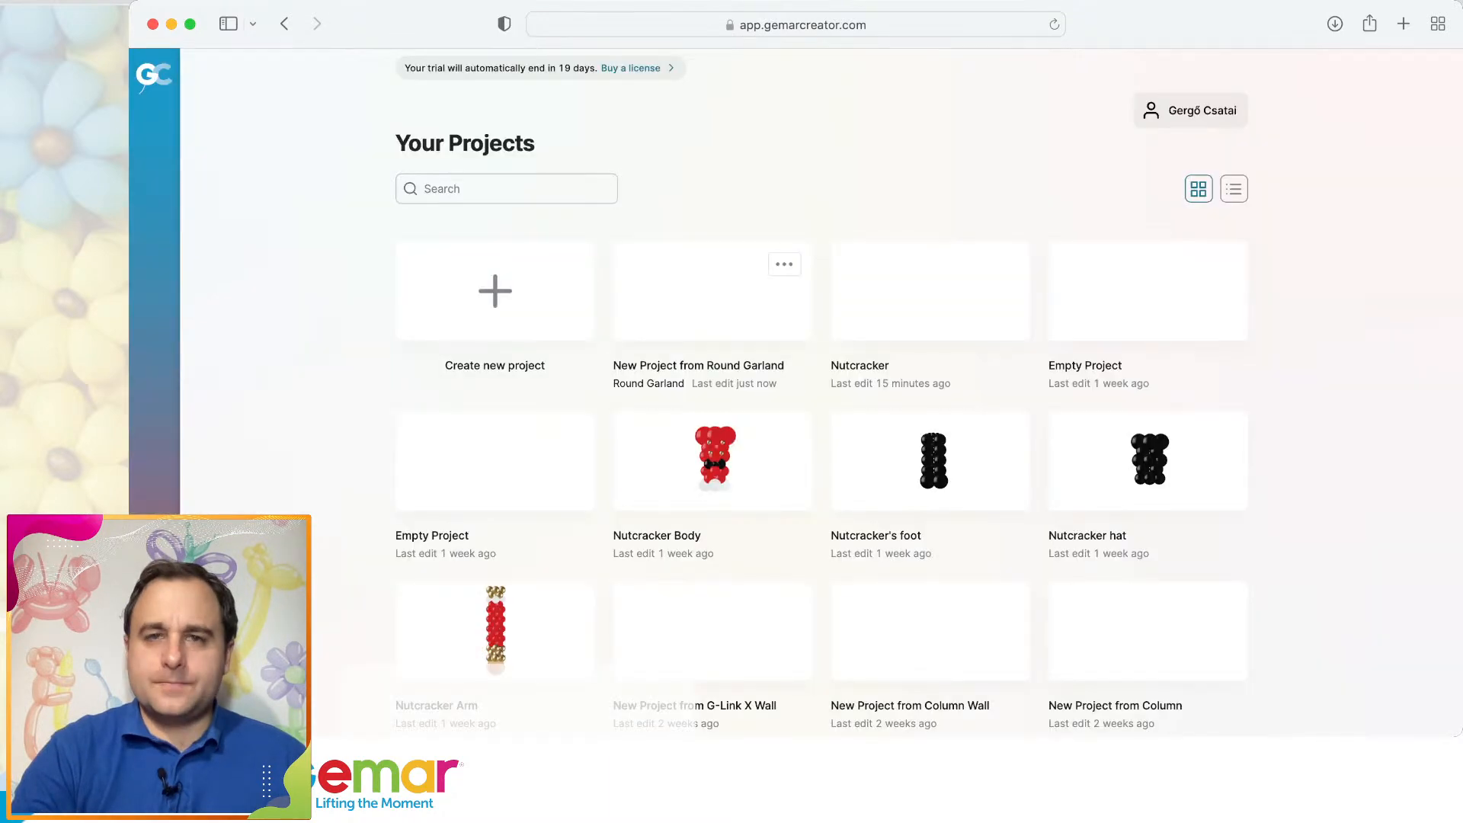
Start another project from the Round Garland preset with a radius of 70 cm.
{"action": "left_click", "coordinate": [495, 291]}
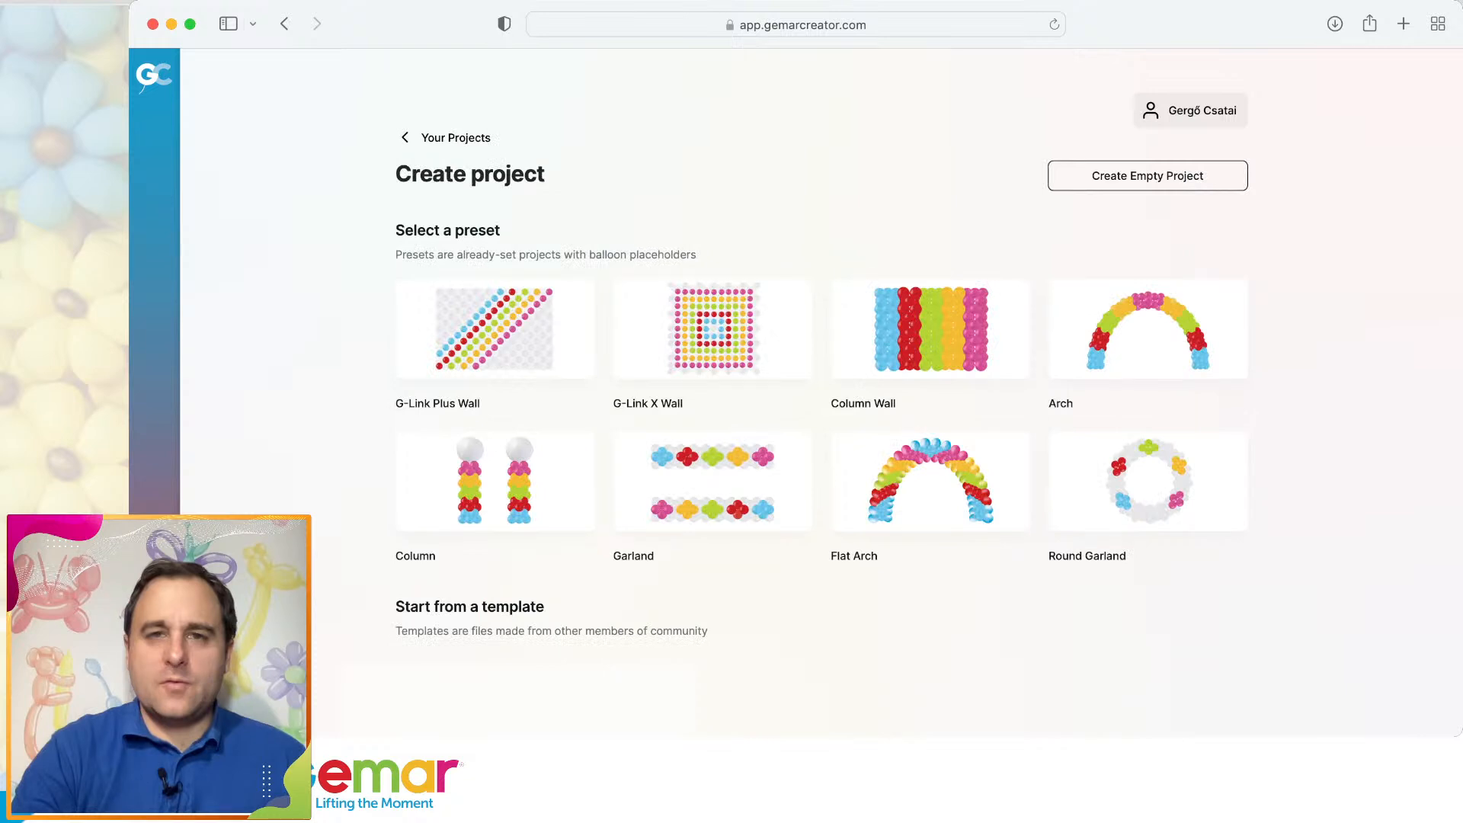
{"action": "left_click", "coordinate": [1148, 481]}
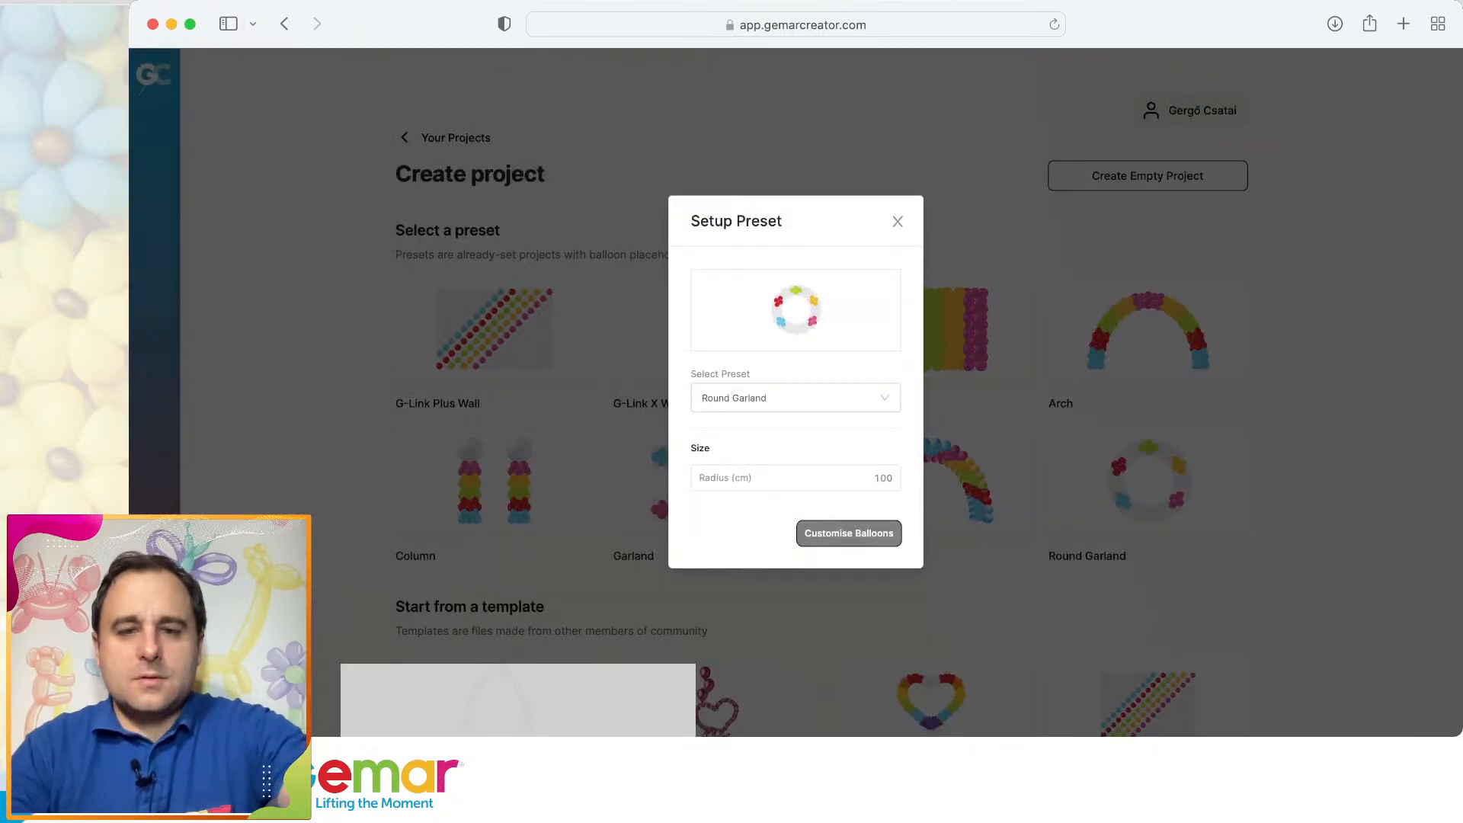
{"action": "type", "text": "80"}
{"action": "key", "text": "BackSpace"}
{"action": "key", "text": "BackSpace"}
{"action": "type", "text": "70"}
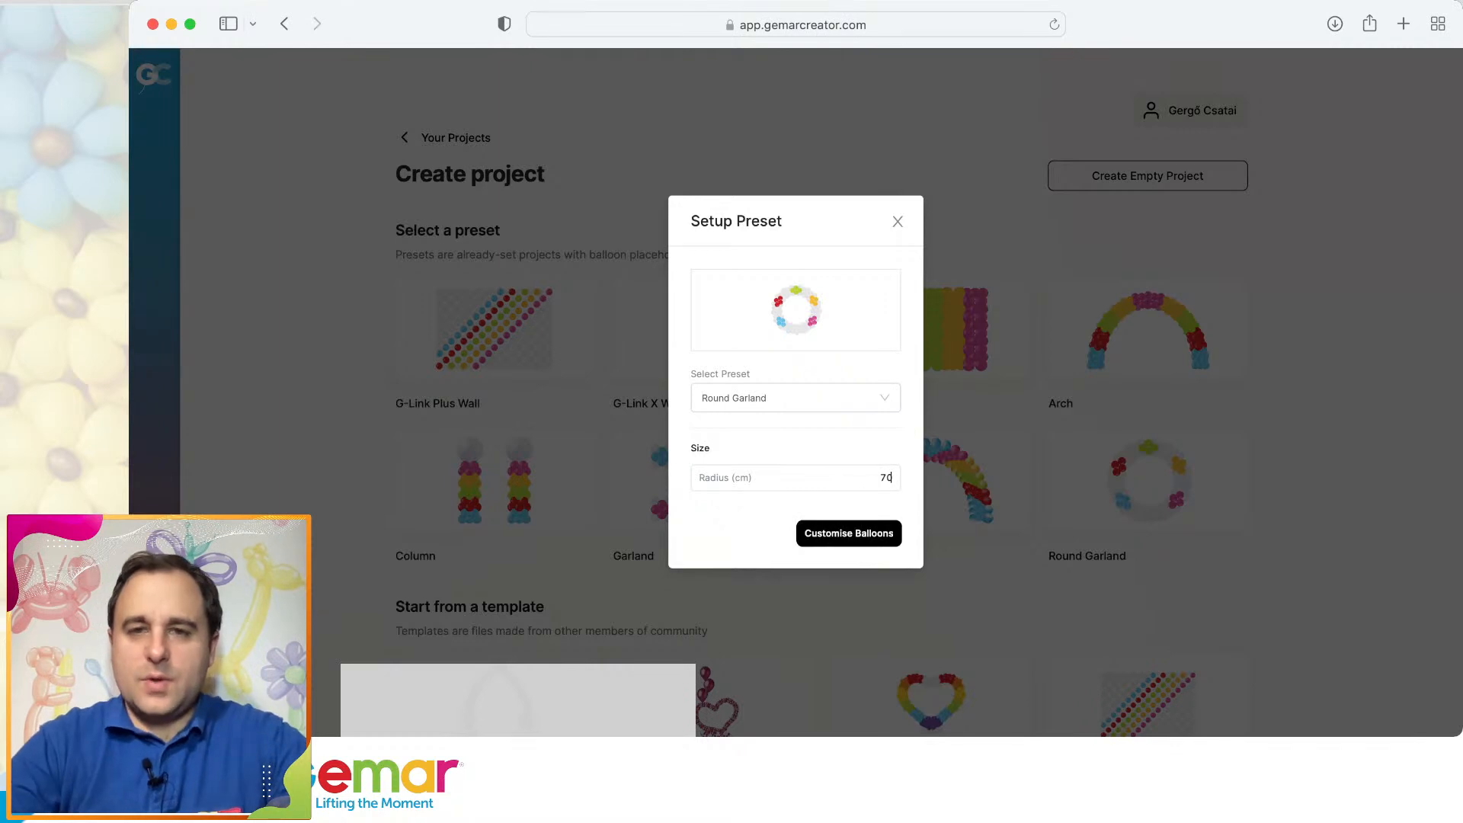
{"action": "key", "text": "Return"}
Choose G120 Shiny balloons in Gold #088 for the 70 cm garland and create the project.
{"action": "left_click", "coordinate": [796, 372]}
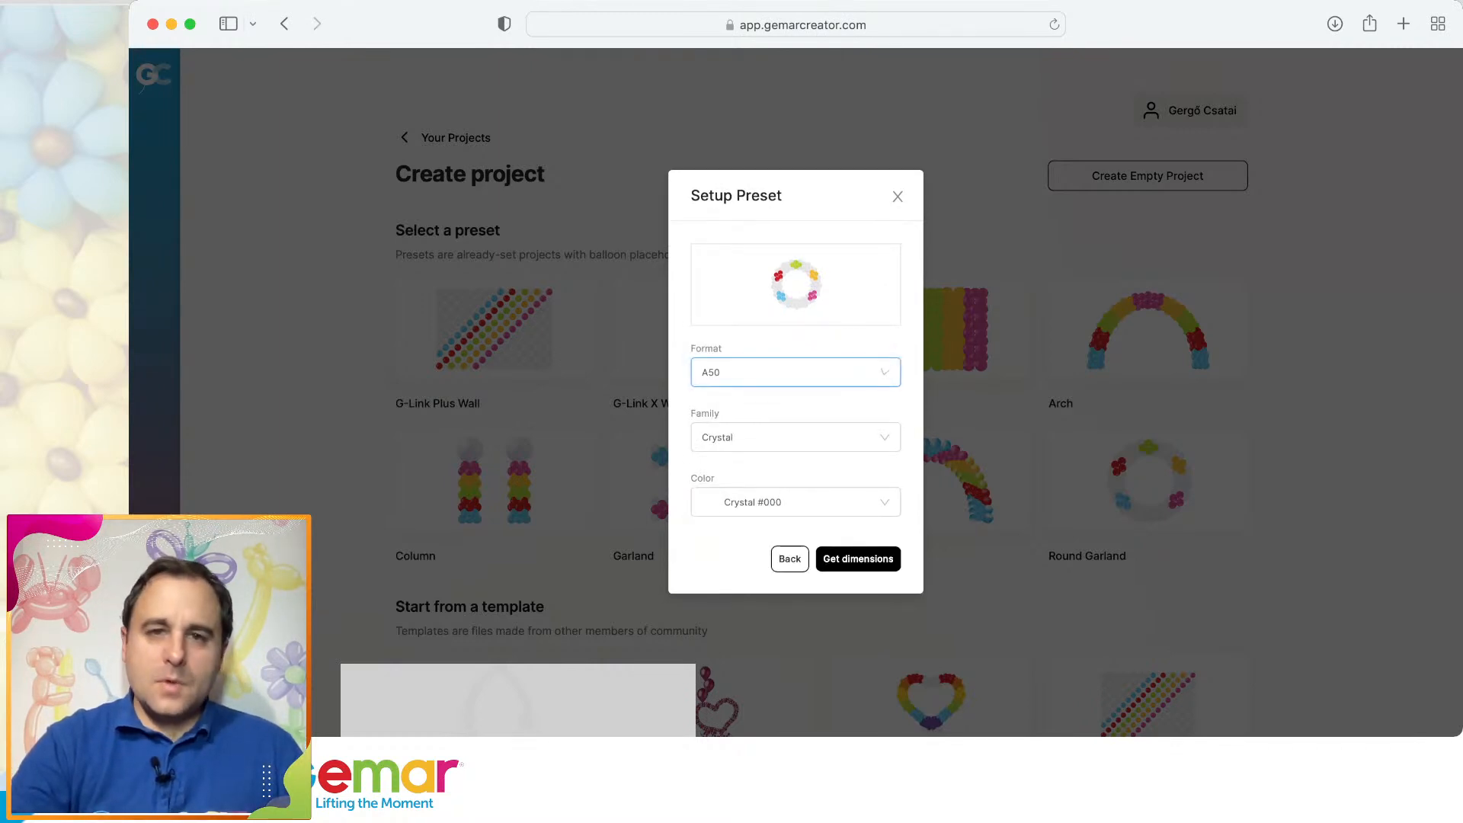
{"action": "left_click", "coordinate": [762, 523]}
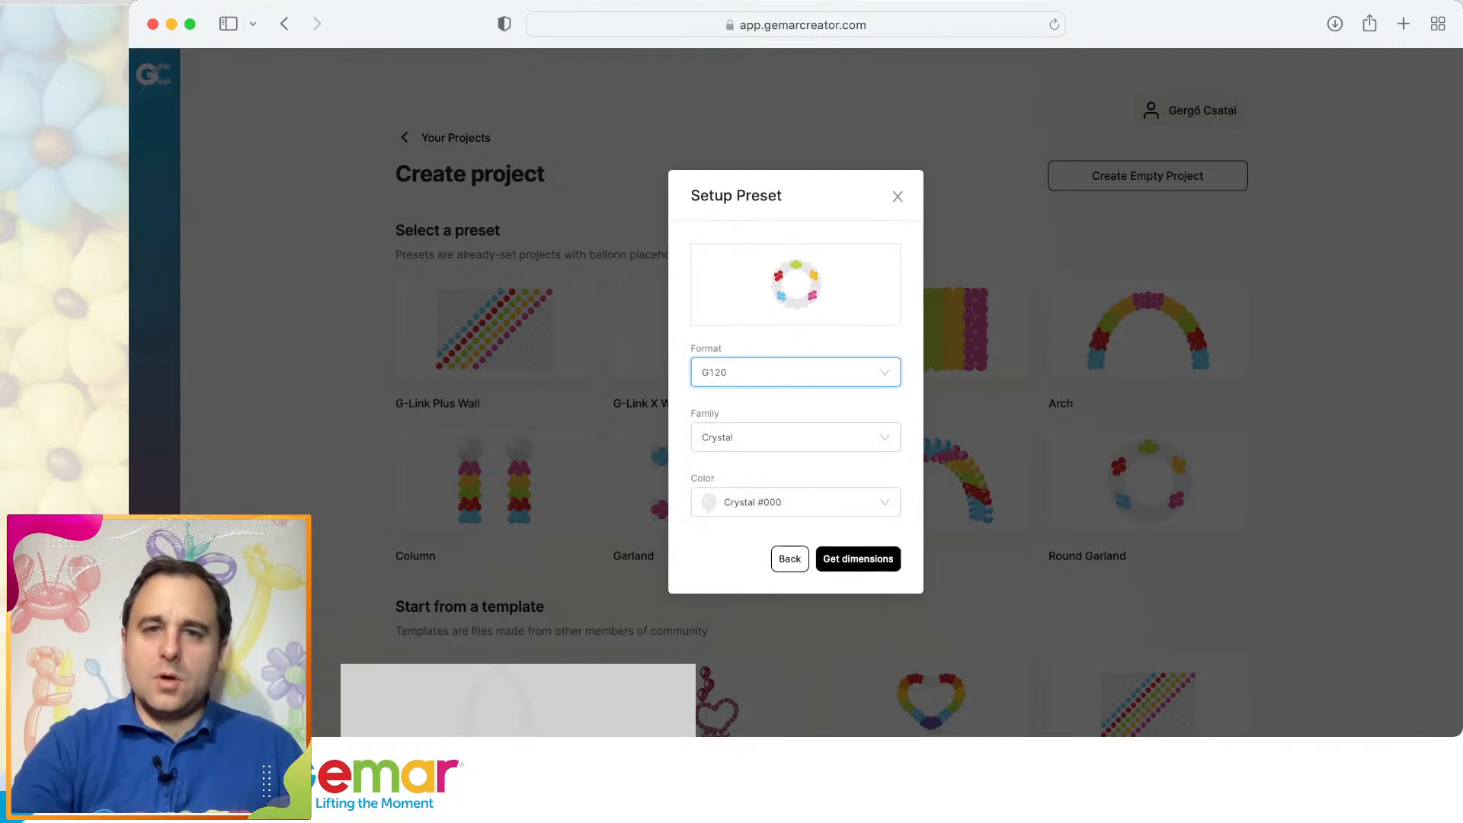
{"action": "left_click", "coordinate": [795, 437]}
{"action": "left_click", "coordinate": [762, 618]}
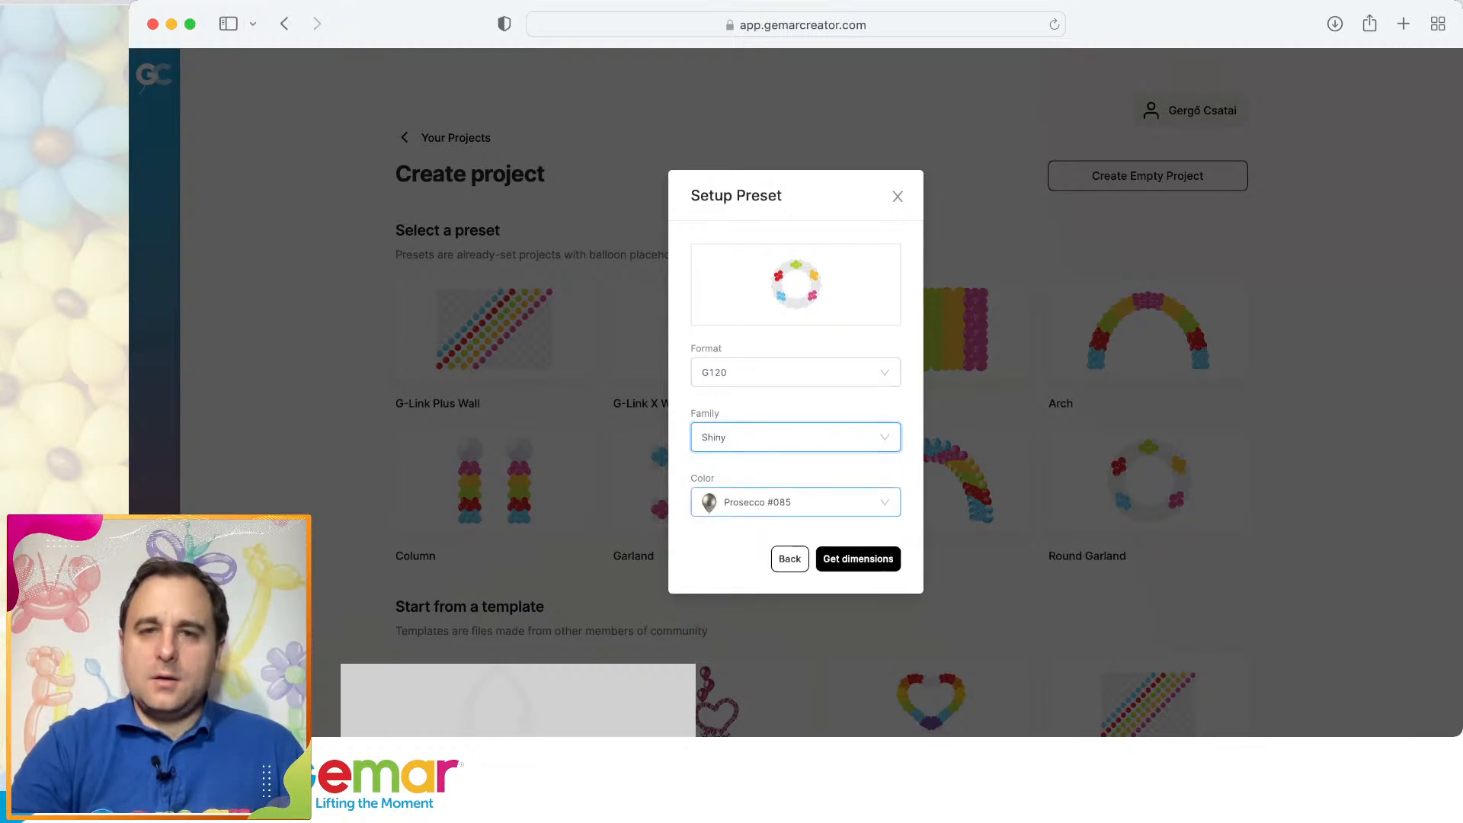
{"action": "left_click", "coordinate": [795, 503]}
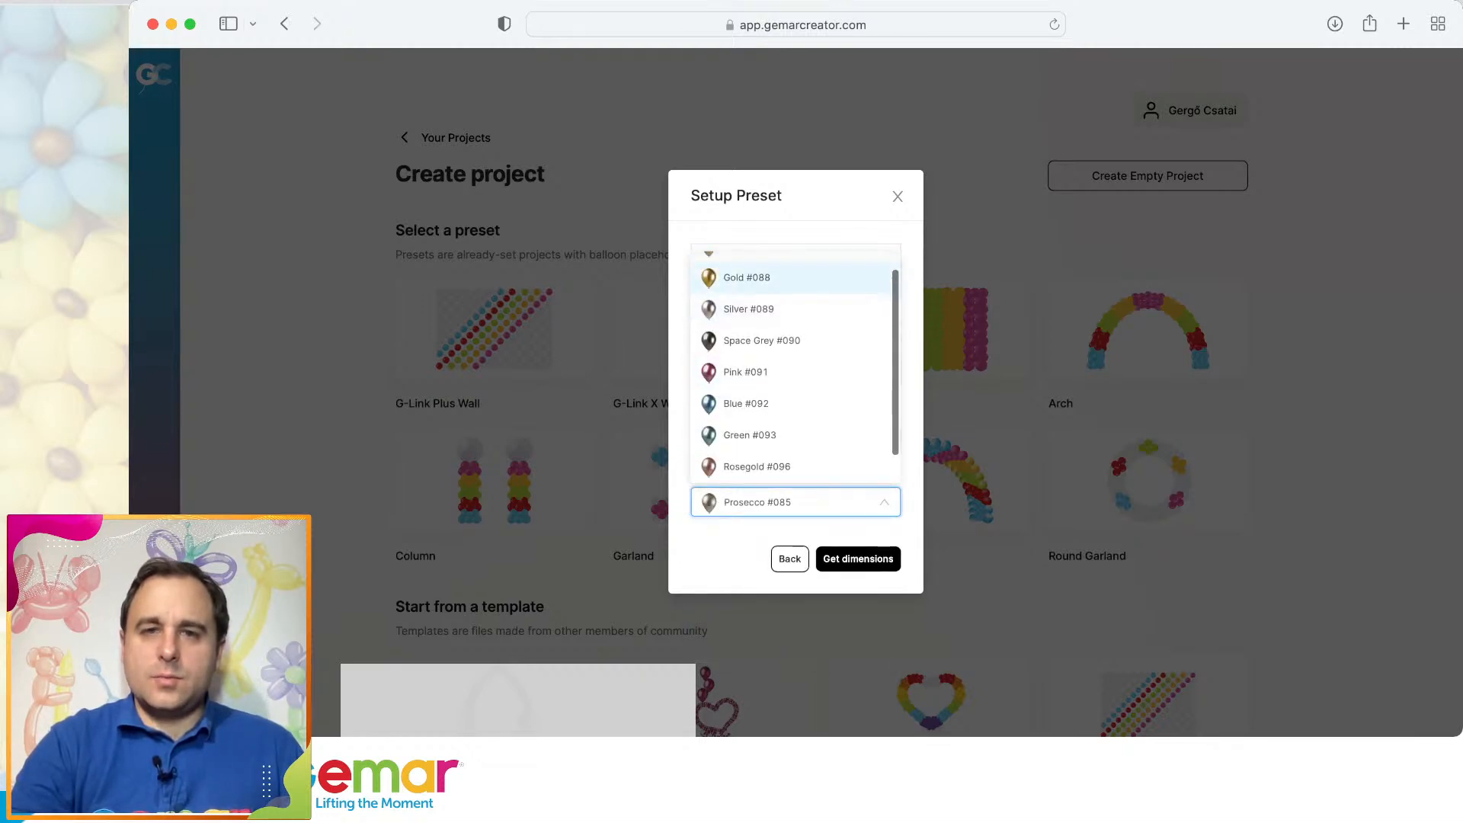
{"action": "left_click", "coordinate": [755, 277]}
{"action": "left_click", "coordinate": [858, 560]}
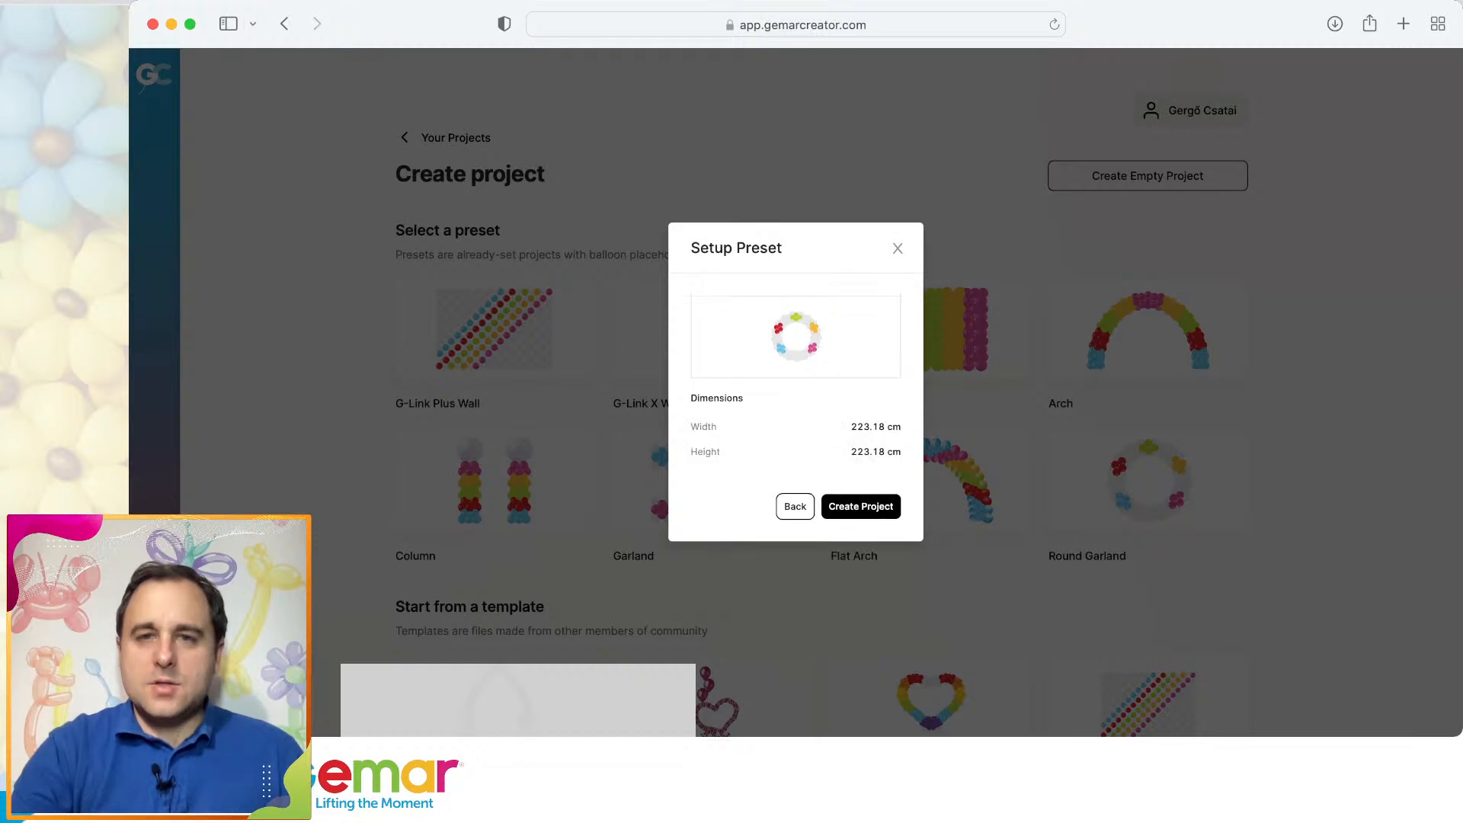
{"action": "left_click", "coordinate": [861, 506]}
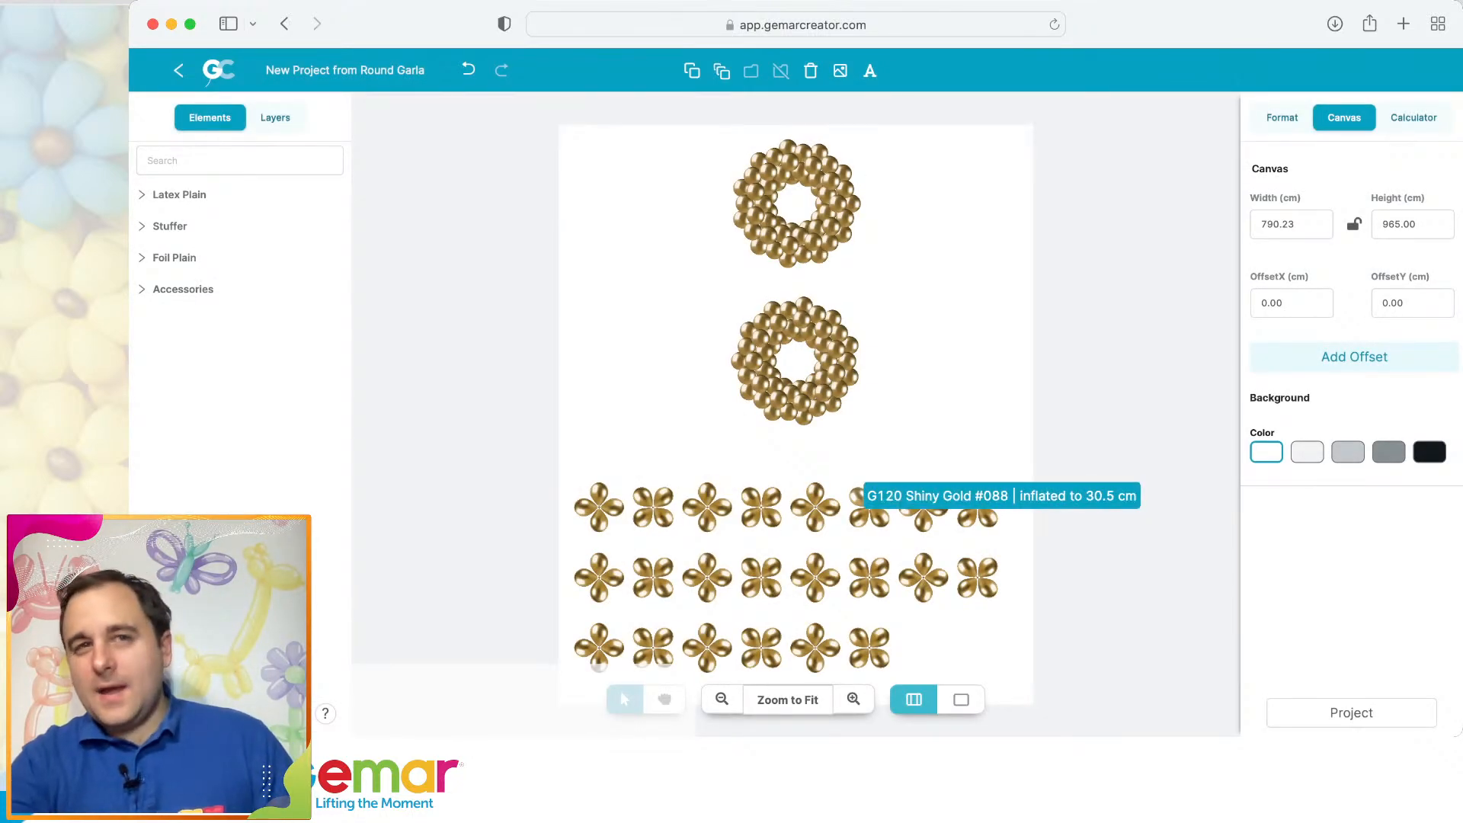
Return to the project list and delete the 70 cm round garland project.
{"action": "left_click", "coordinate": [179, 70]}
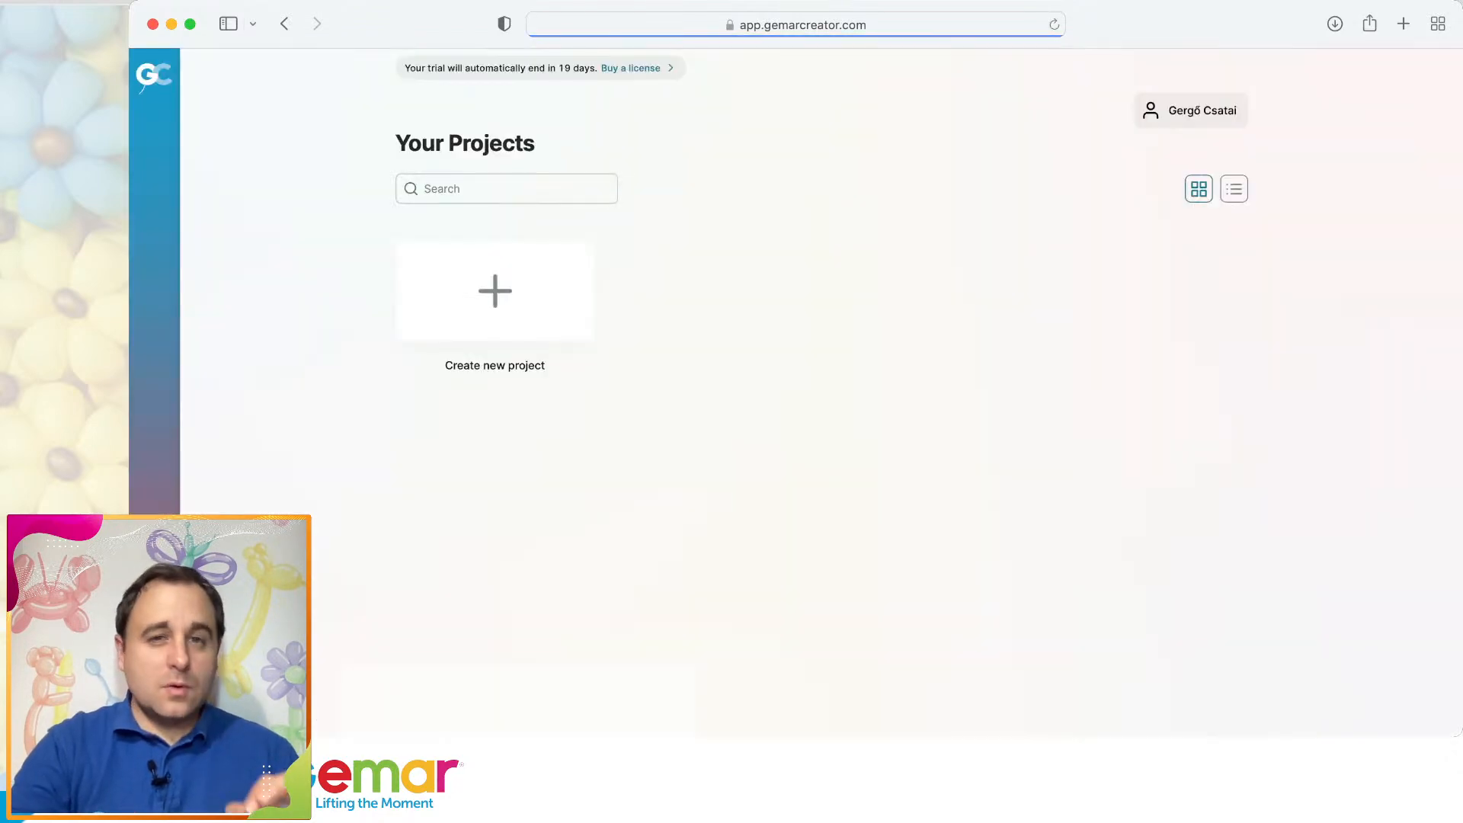
{"action": "left_click", "coordinate": [713, 292]}
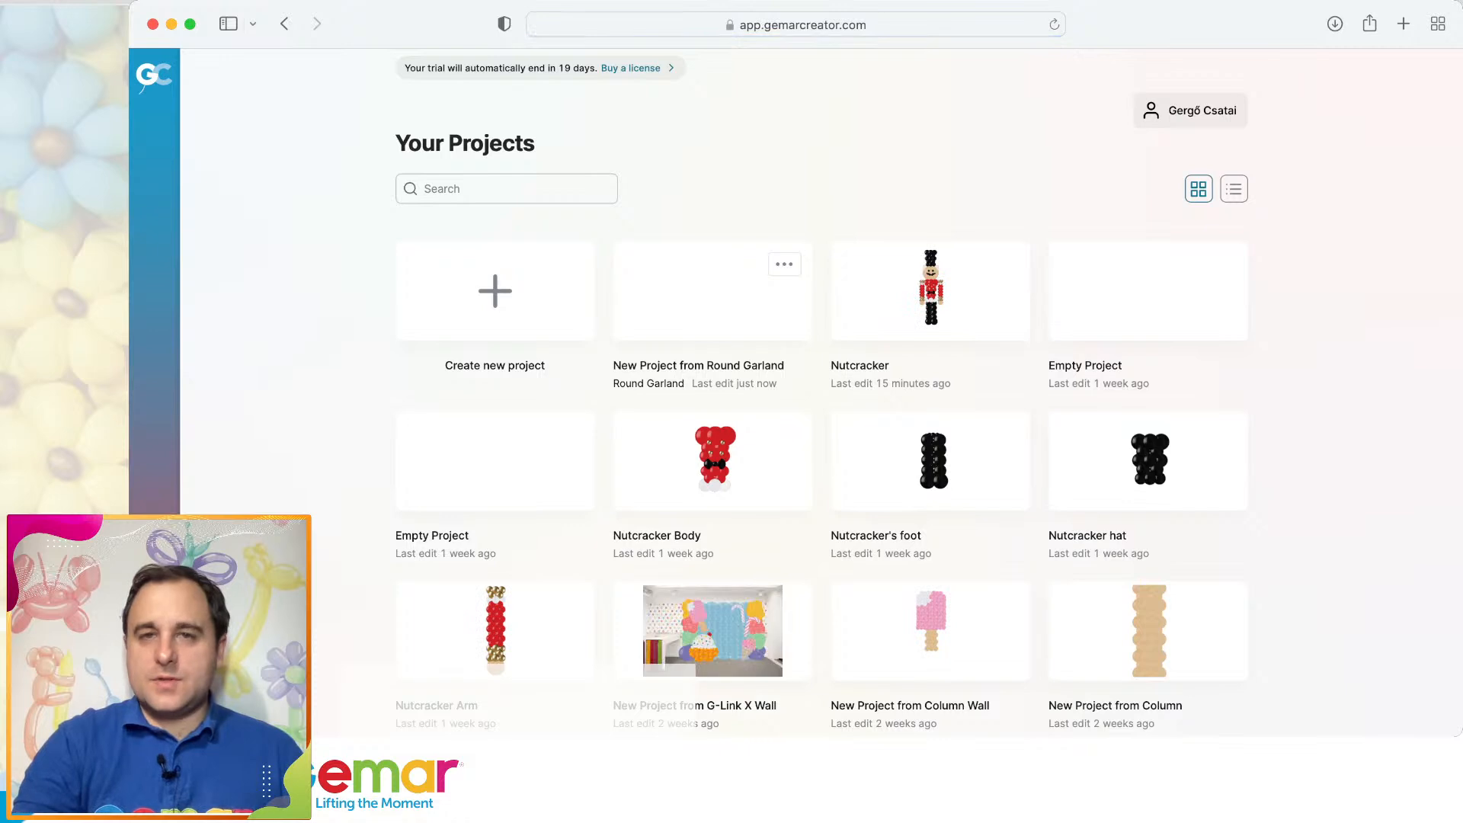
{"action": "left_click", "coordinate": [784, 265]}
{"action": "left_click", "coordinate": [627, 453]}
Start a new Round Garland preset project with a radius of 100 cm.
{"action": "left_click", "coordinate": [494, 292]}
{"action": "left_click", "coordinate": [1158, 483]}
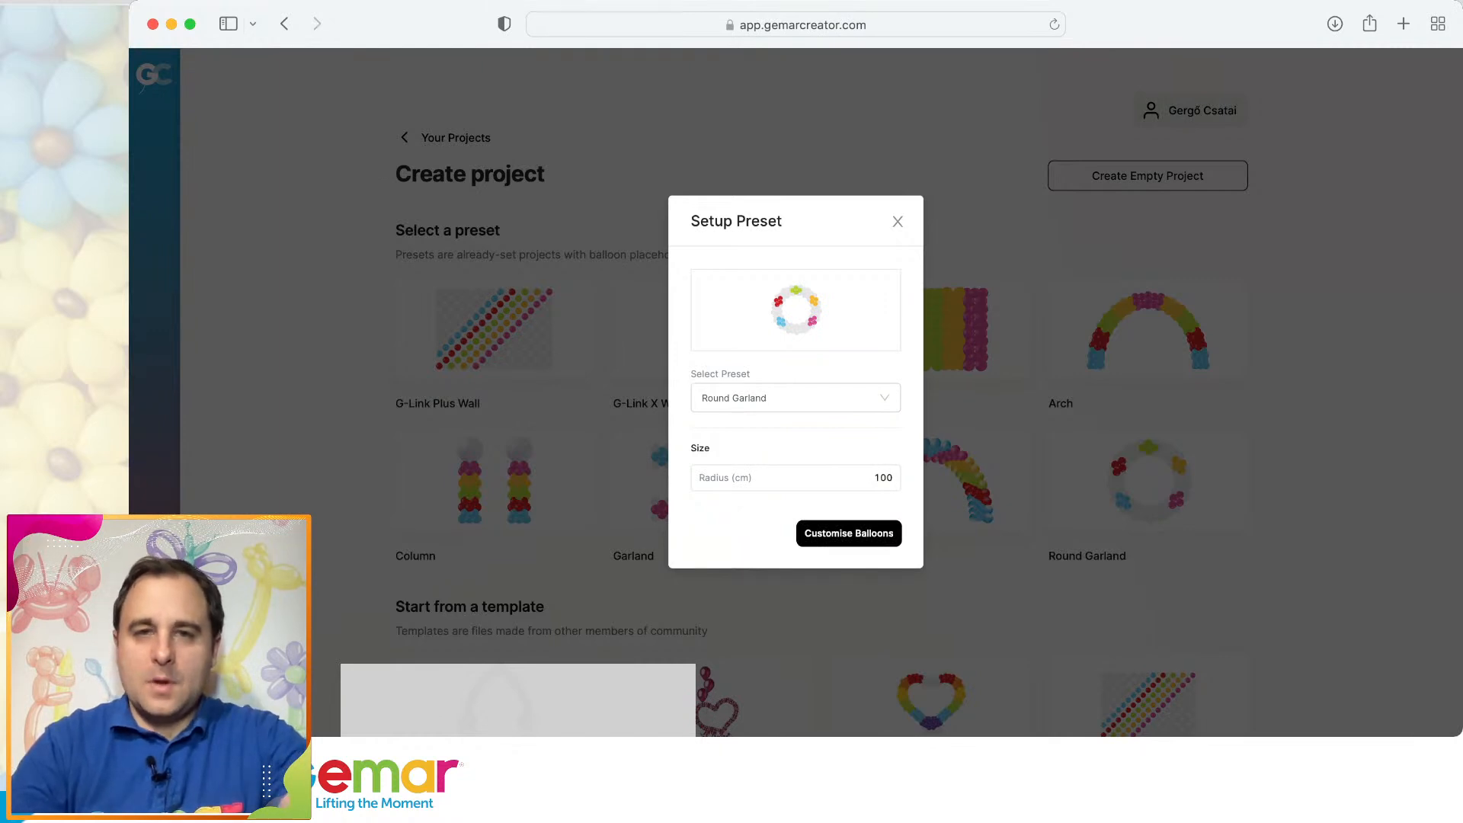
{"action": "left_click", "coordinate": [848, 532]}
{"action": "left_click", "coordinate": [793, 370]}
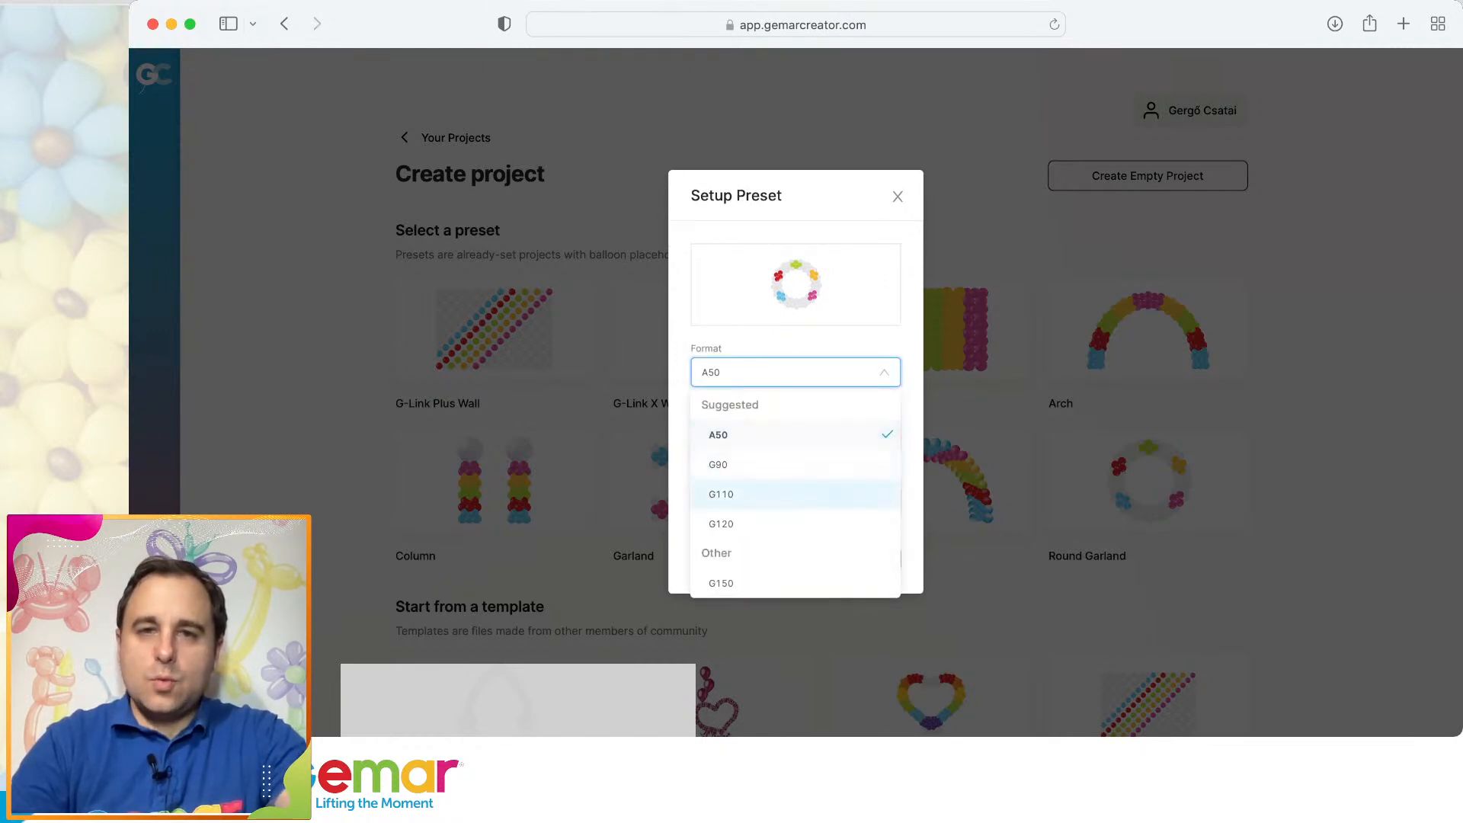
{"action": "left_click", "coordinate": [792, 494]}
{"action": "left_click", "coordinate": [793, 437]}
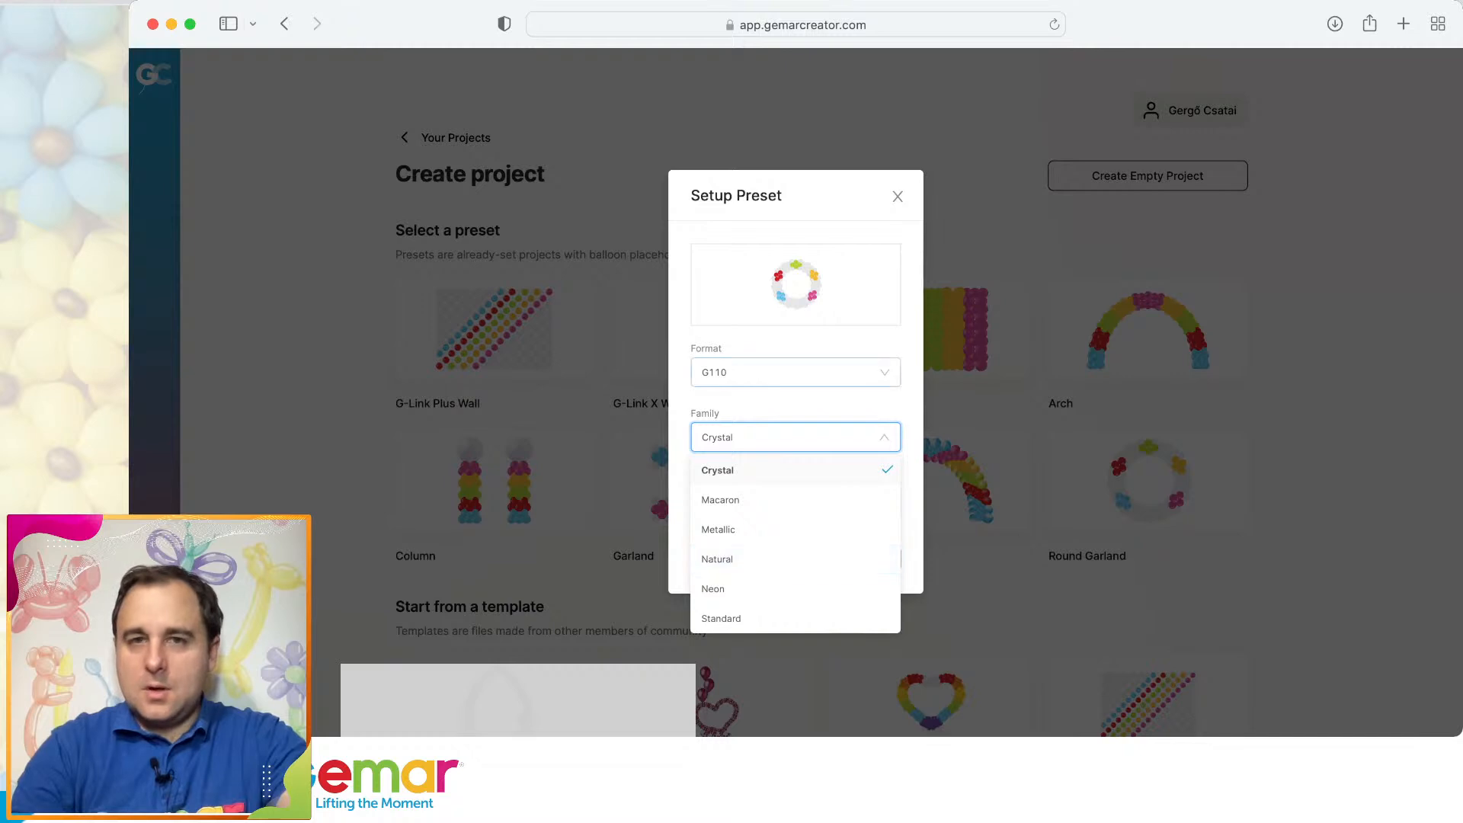
Set the 100 cm garland's balloons to format G120, family Shiny and colour Gold #088, and create the project.
{"action": "left_click", "coordinate": [792, 372]}
{"action": "left_click", "coordinate": [793, 524]}
{"action": "left_click", "coordinate": [792, 437]}
{"action": "left_click", "coordinate": [793, 619]}
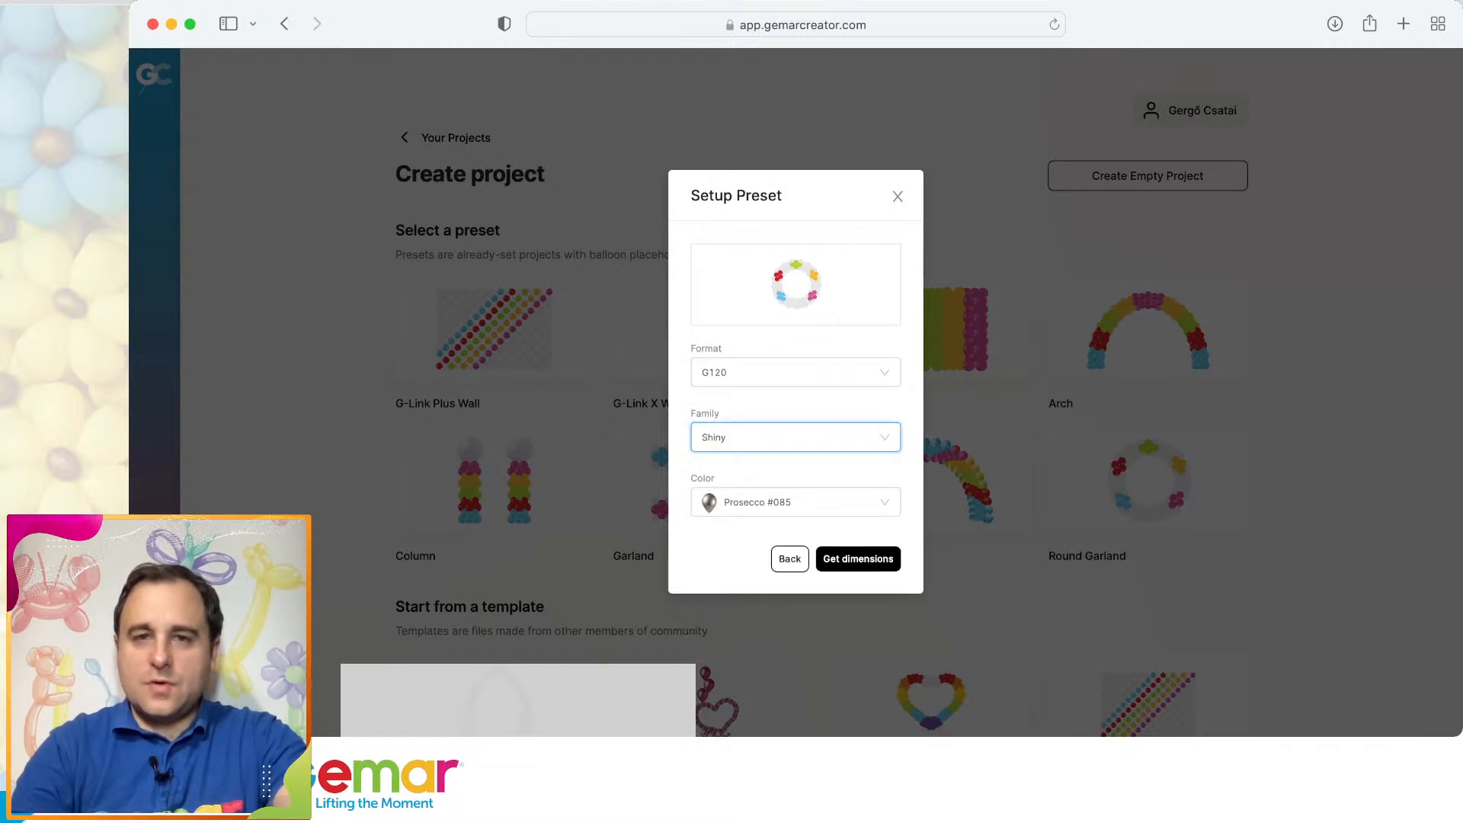
{"action": "left_click", "coordinate": [793, 502]}
{"action": "scroll", "coordinate": [793, 438], "scroll_direction": "down", "scroll_amount": 1}
{"action": "left_click", "coordinate": [792, 277]}
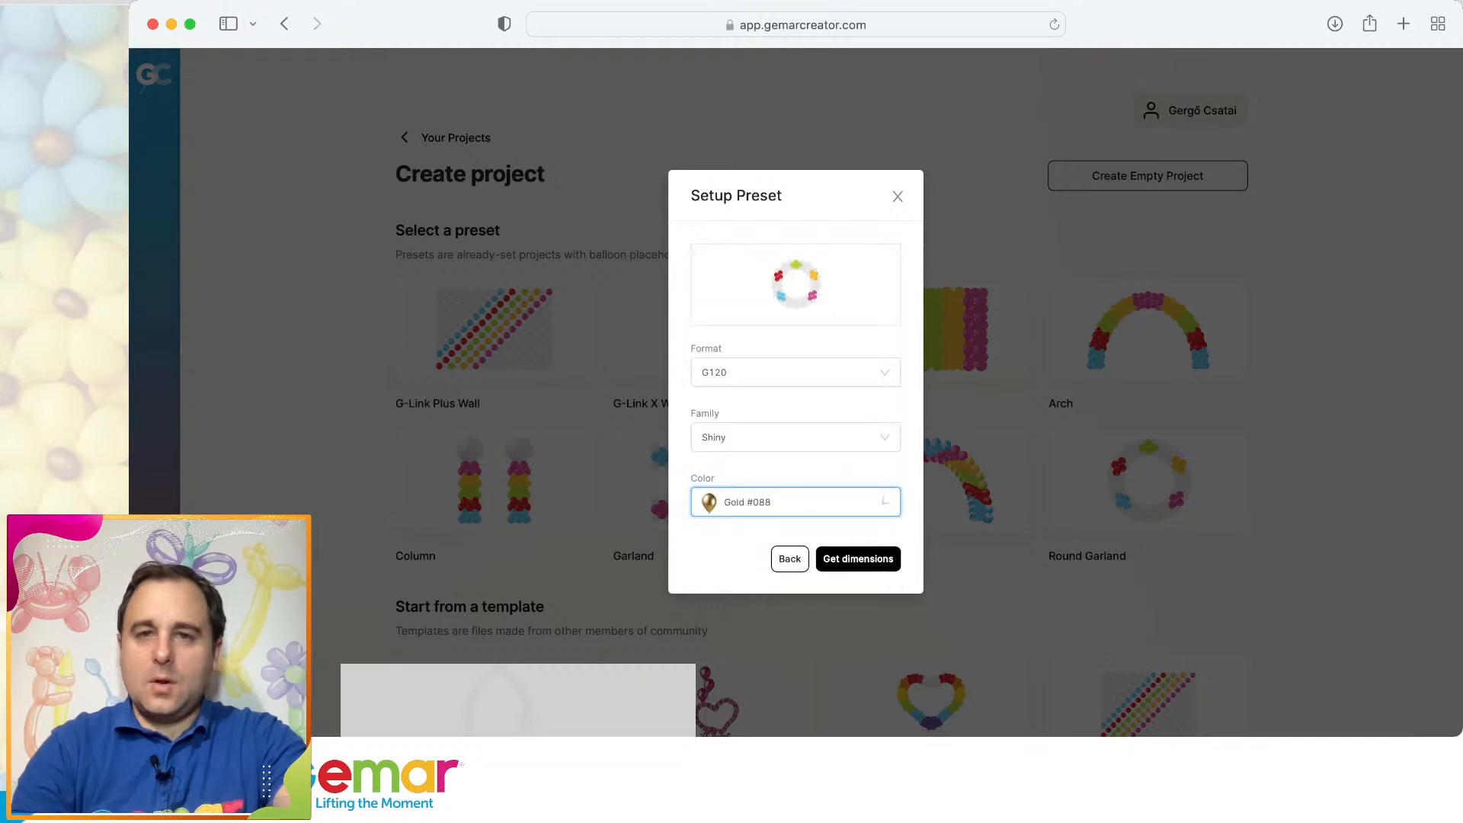
{"action": "left_click", "coordinate": [858, 559]}
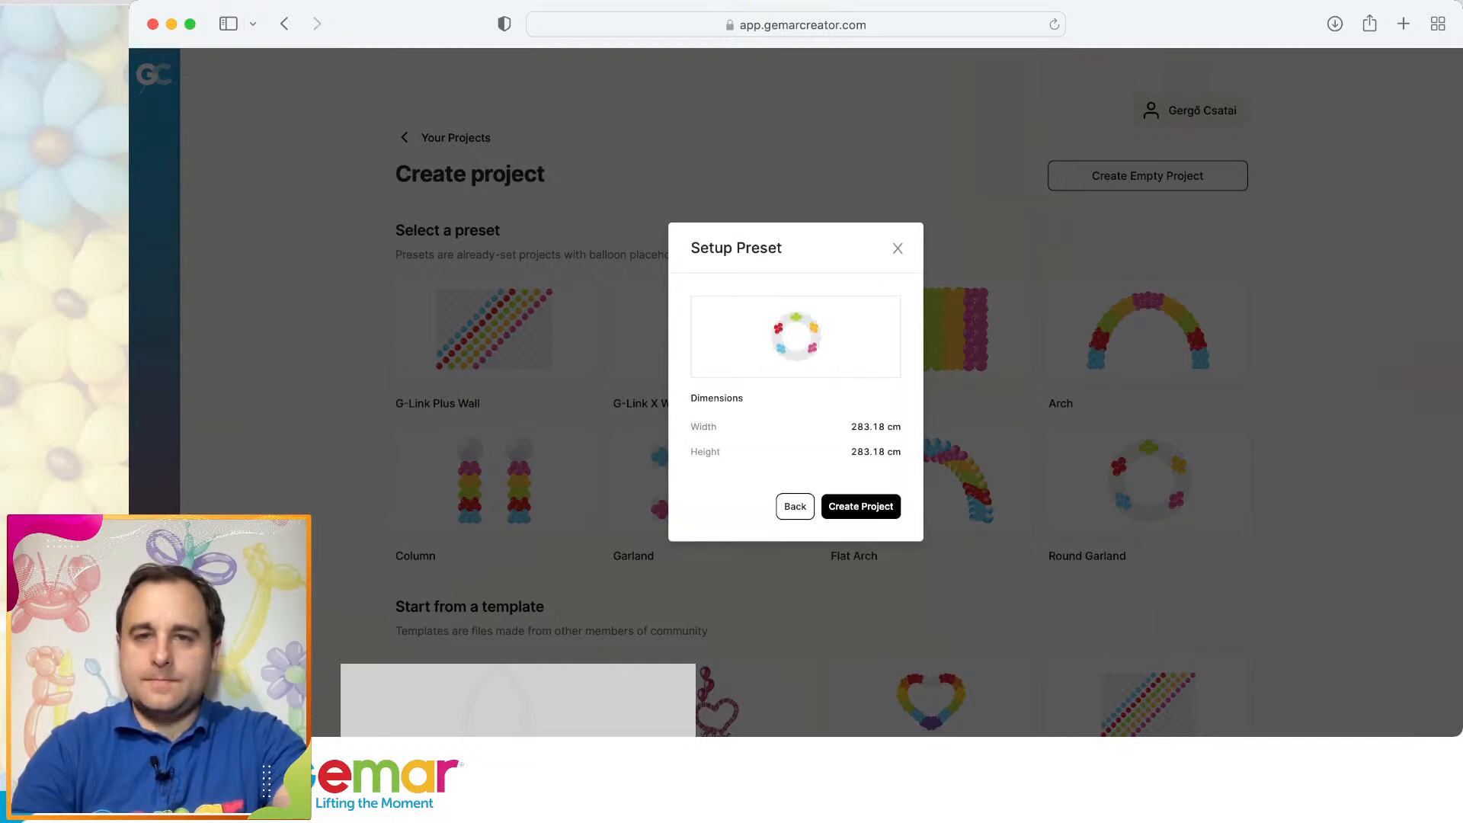
{"action": "left_click", "coordinate": [861, 506]}
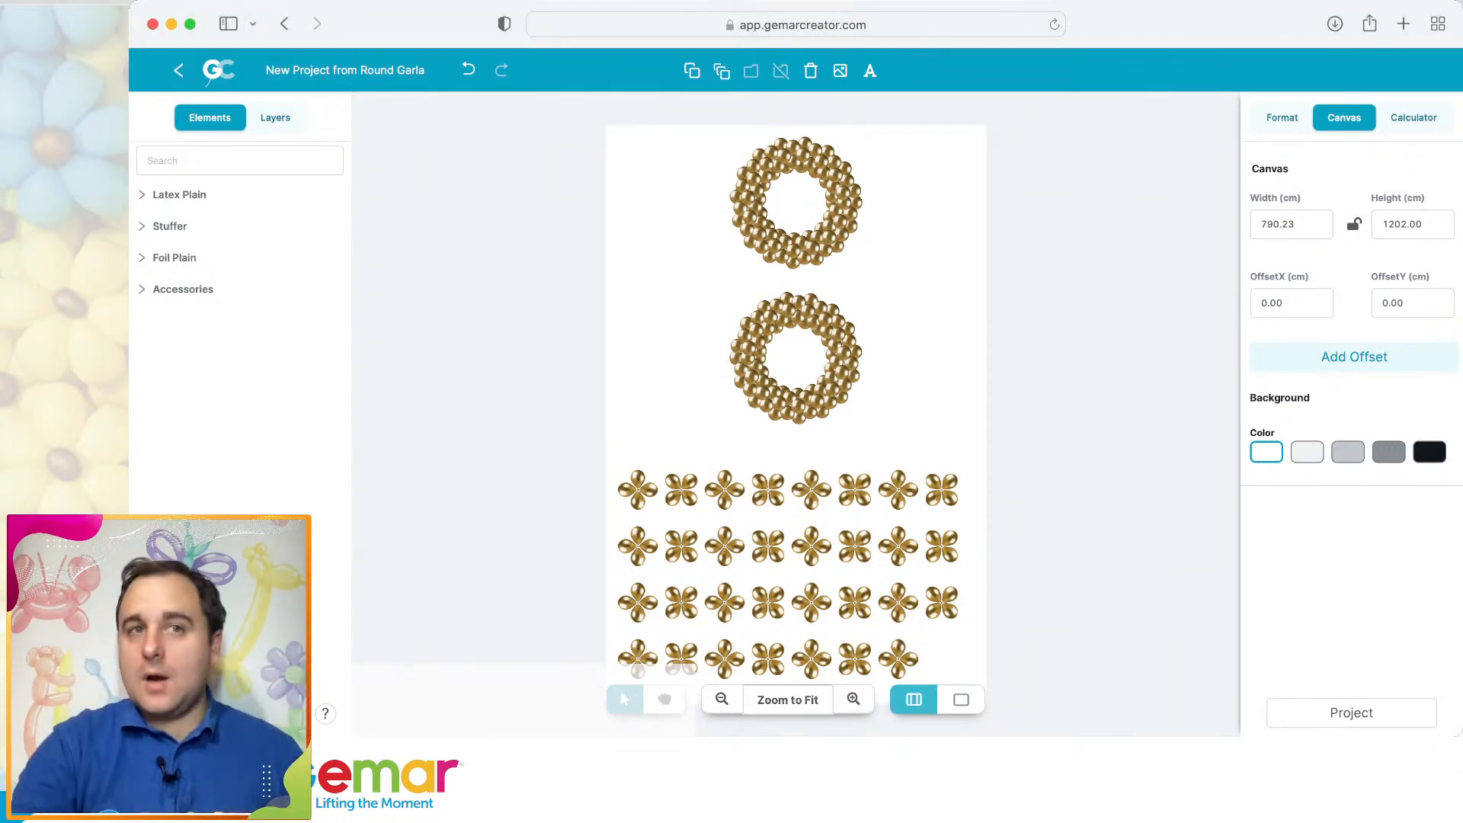
Go back to the project list and delete the 100 cm round garland project.
{"action": "left_click", "coordinate": [178, 70]}
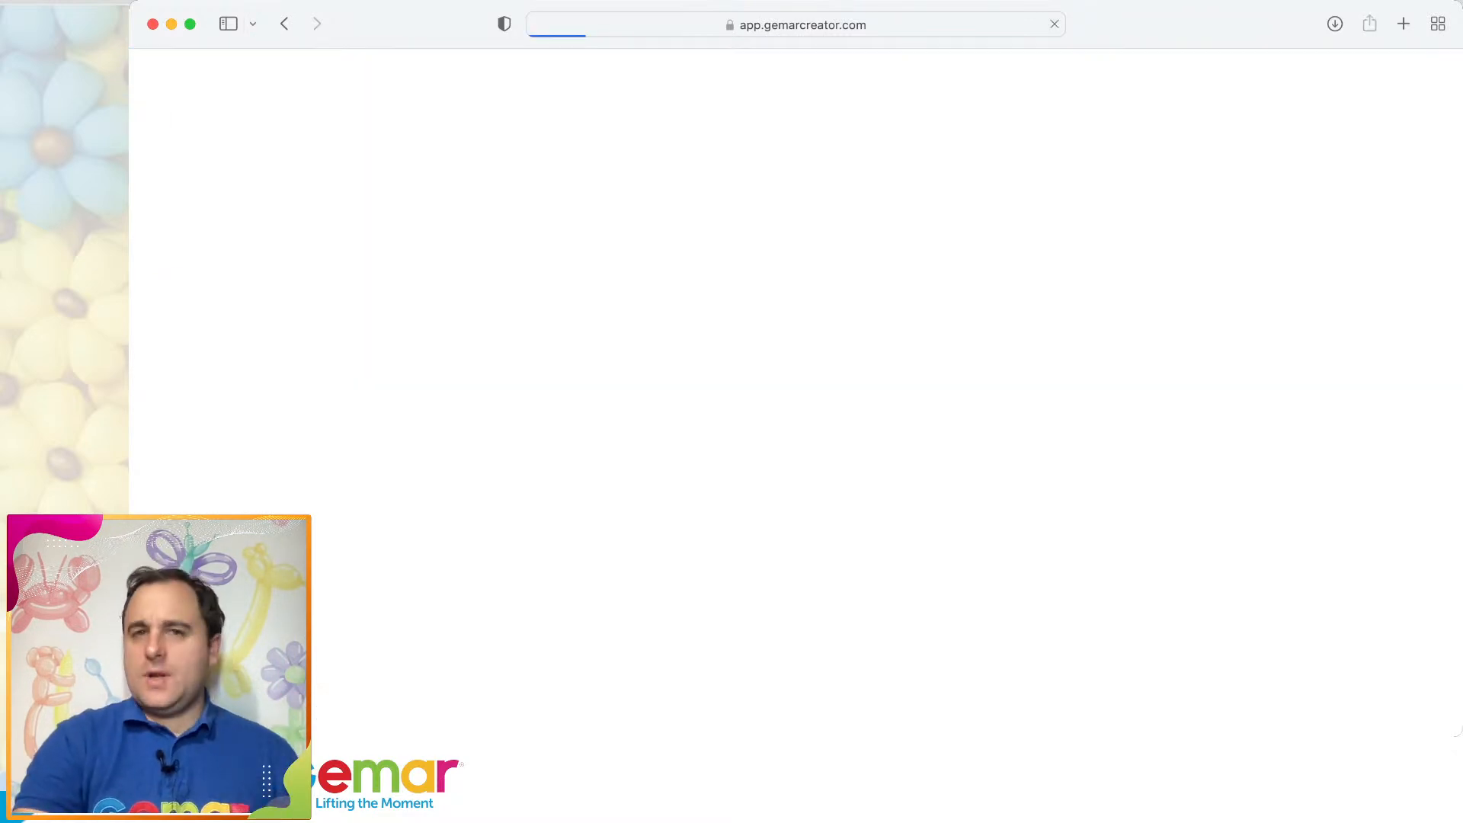
{"action": "left_click", "coordinate": [785, 264]}
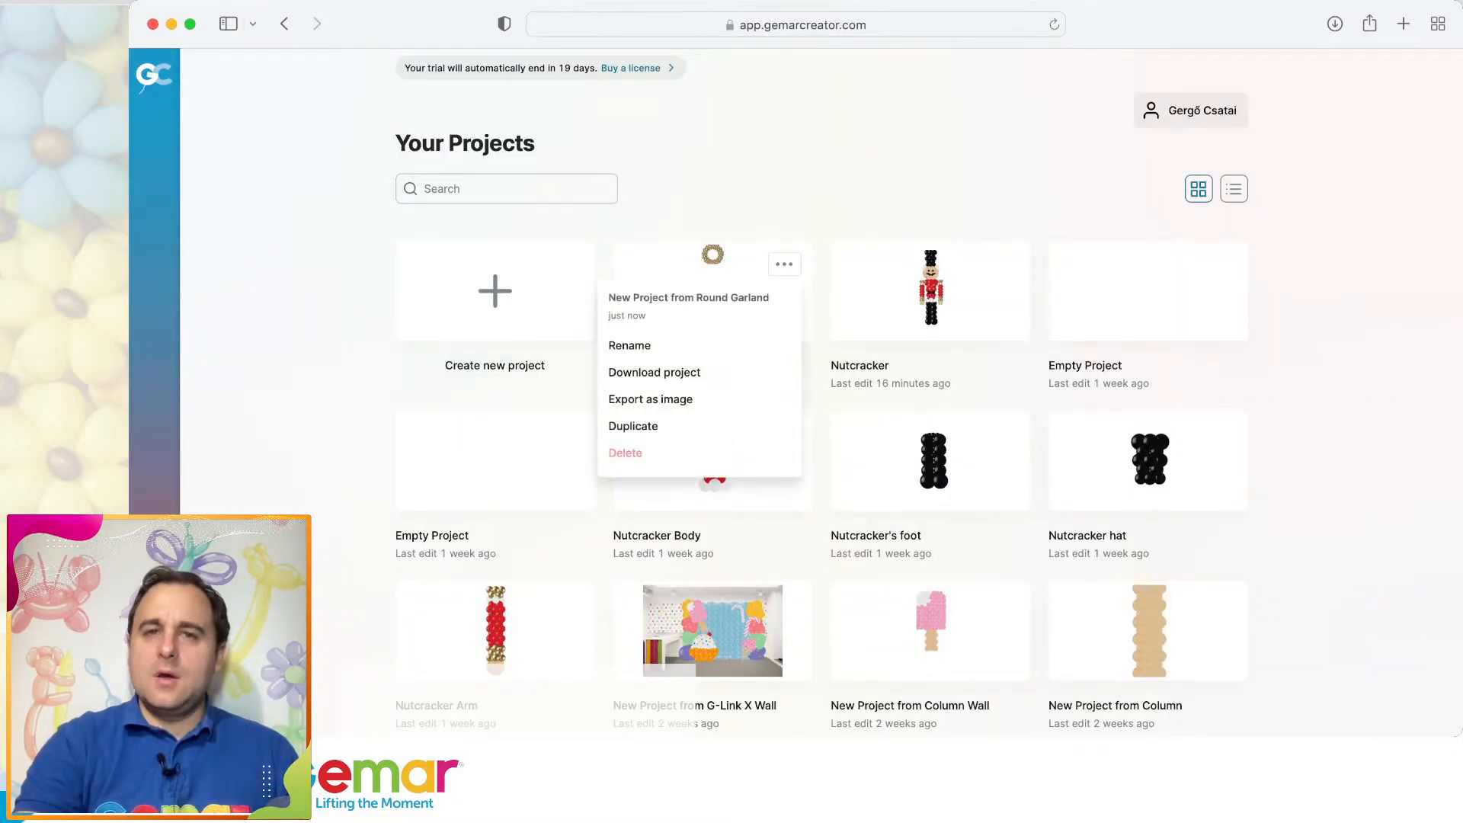
{"action": "left_click", "coordinate": [625, 453]}
Start a new Round Garland preset project and replace the default 100 cm radius.
{"action": "left_click", "coordinate": [494, 291]}
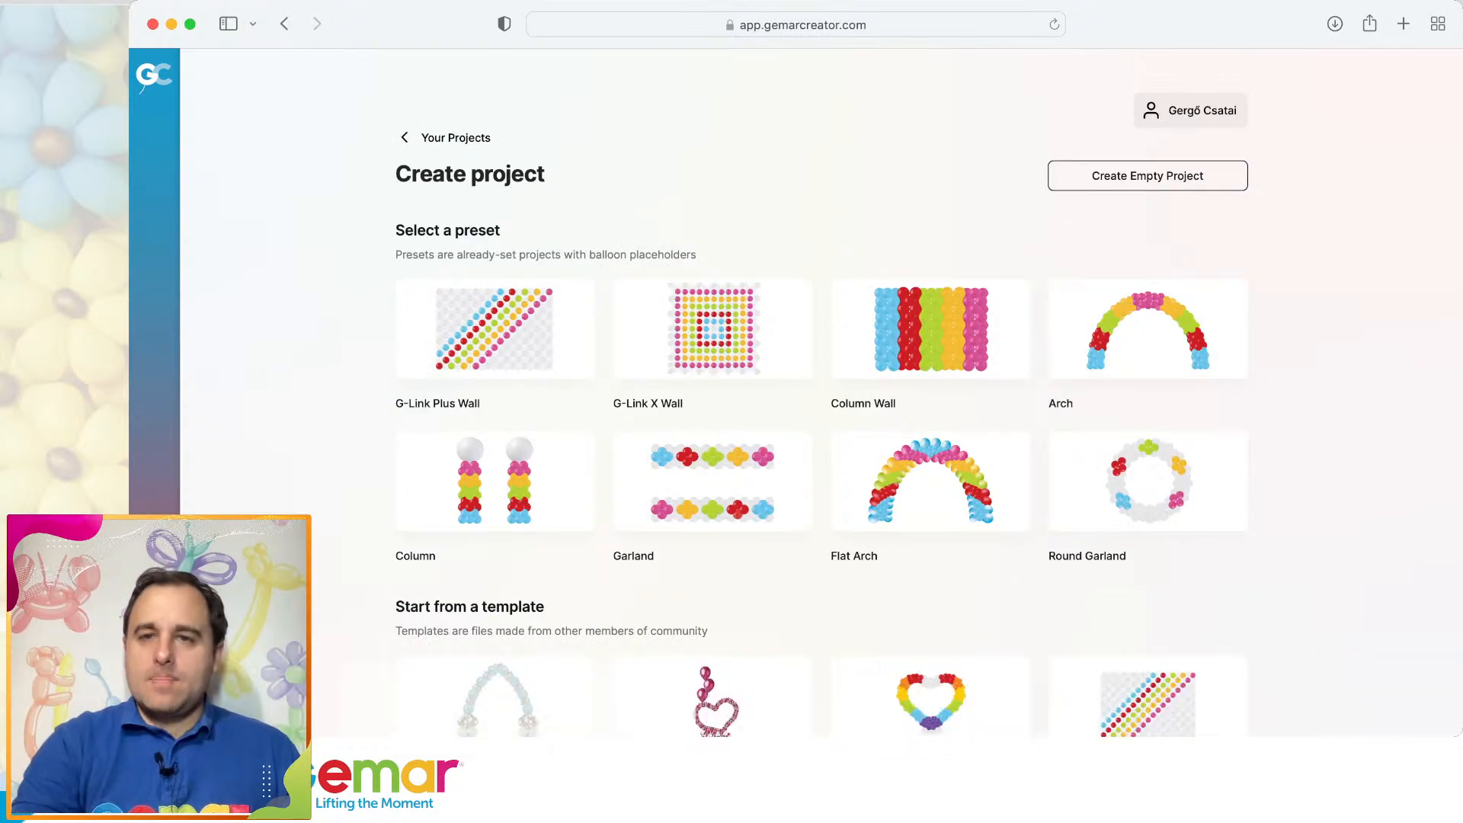
{"action": "left_click", "coordinate": [1149, 482]}
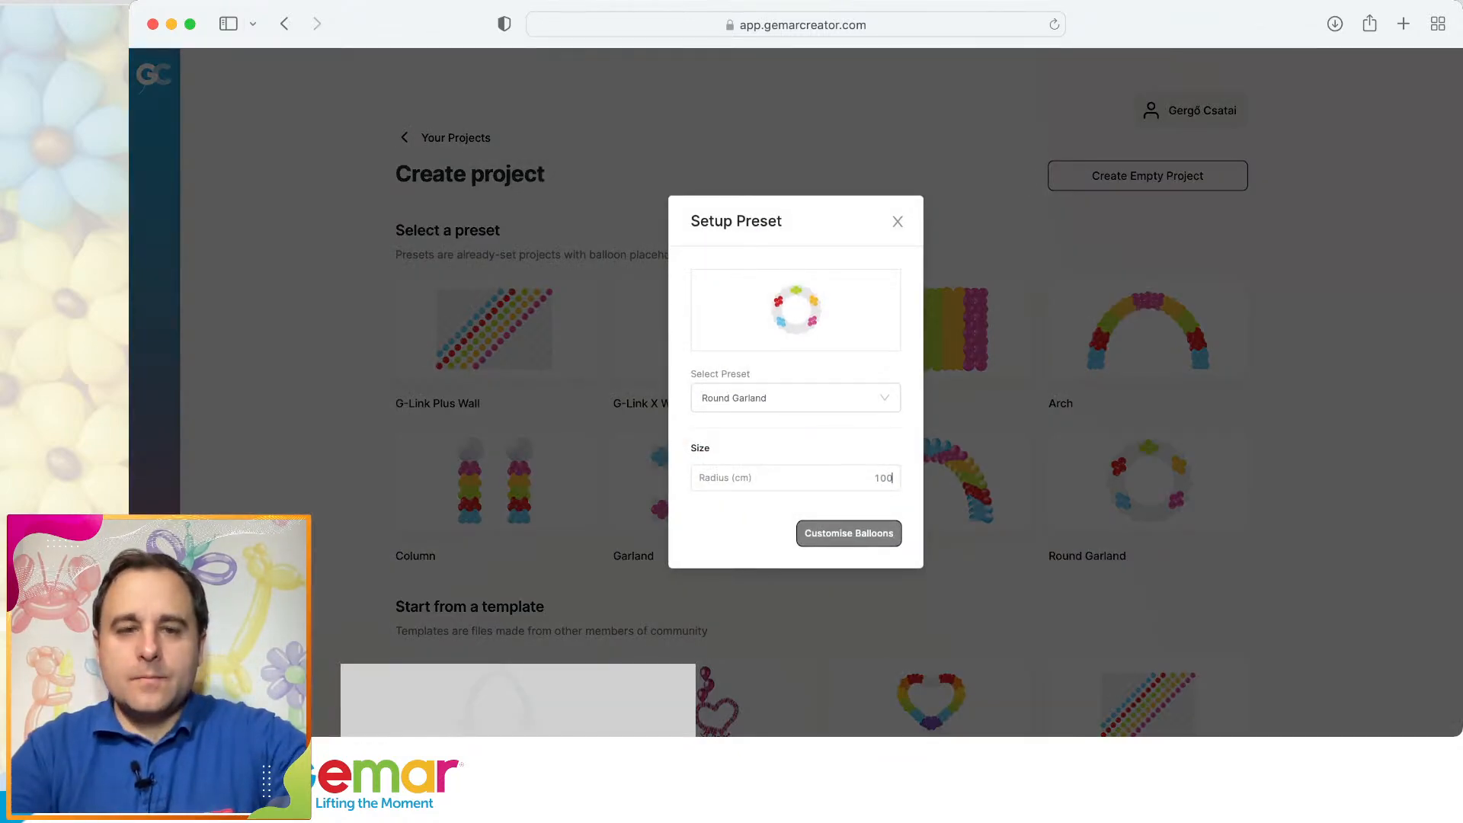
{"action": "key", "text": "BackSpace"}
{"action": "key", "text": "BackSpace"}
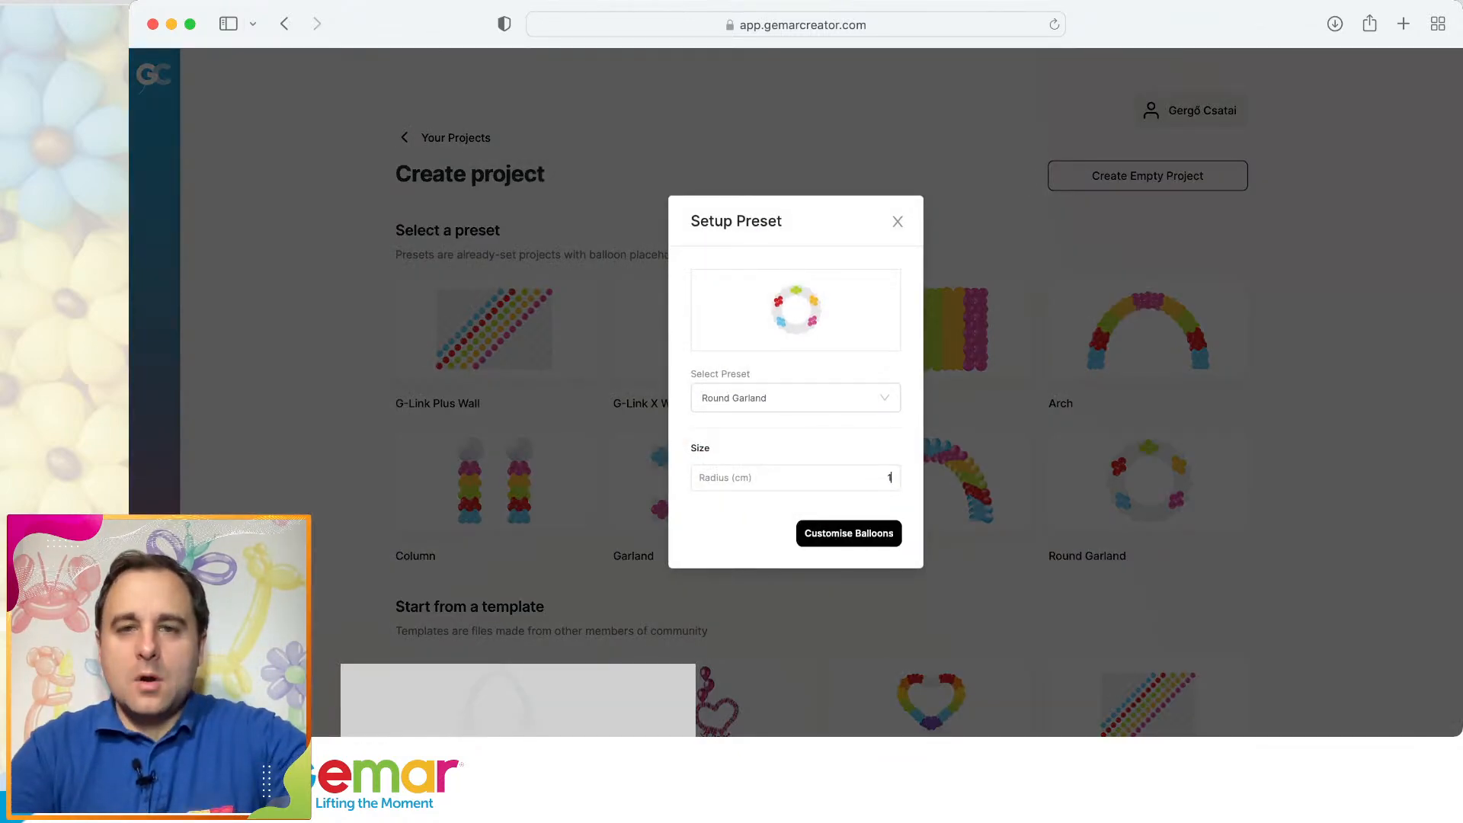
{"action": "left_click", "coordinate": [849, 534]}
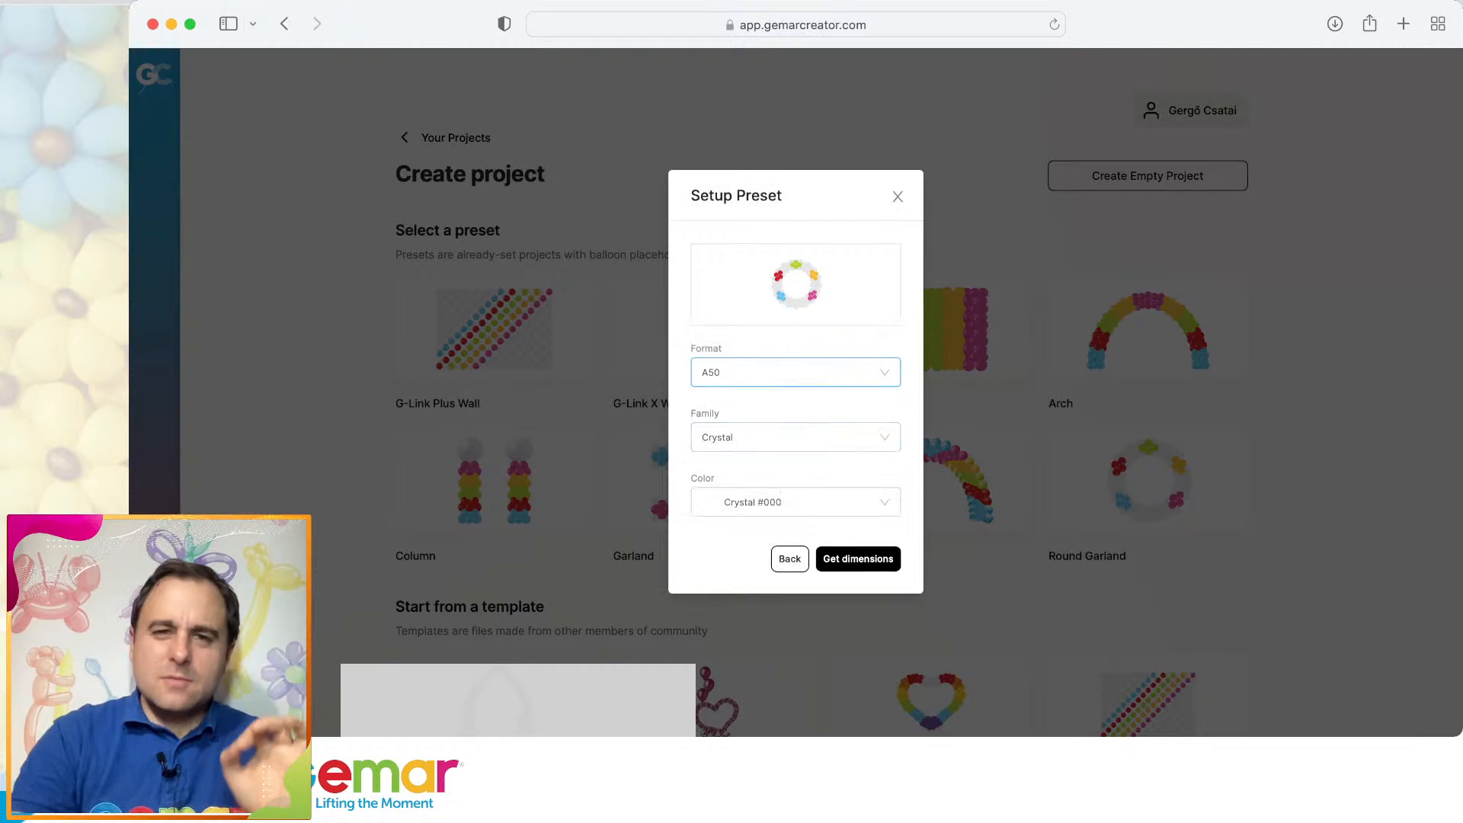
Set the garland's balloons to format G120, family Shiny and colour Gold #088, and create the project.
{"action": "left_click", "coordinate": [796, 372]}
{"action": "left_click", "coordinate": [796, 522]}
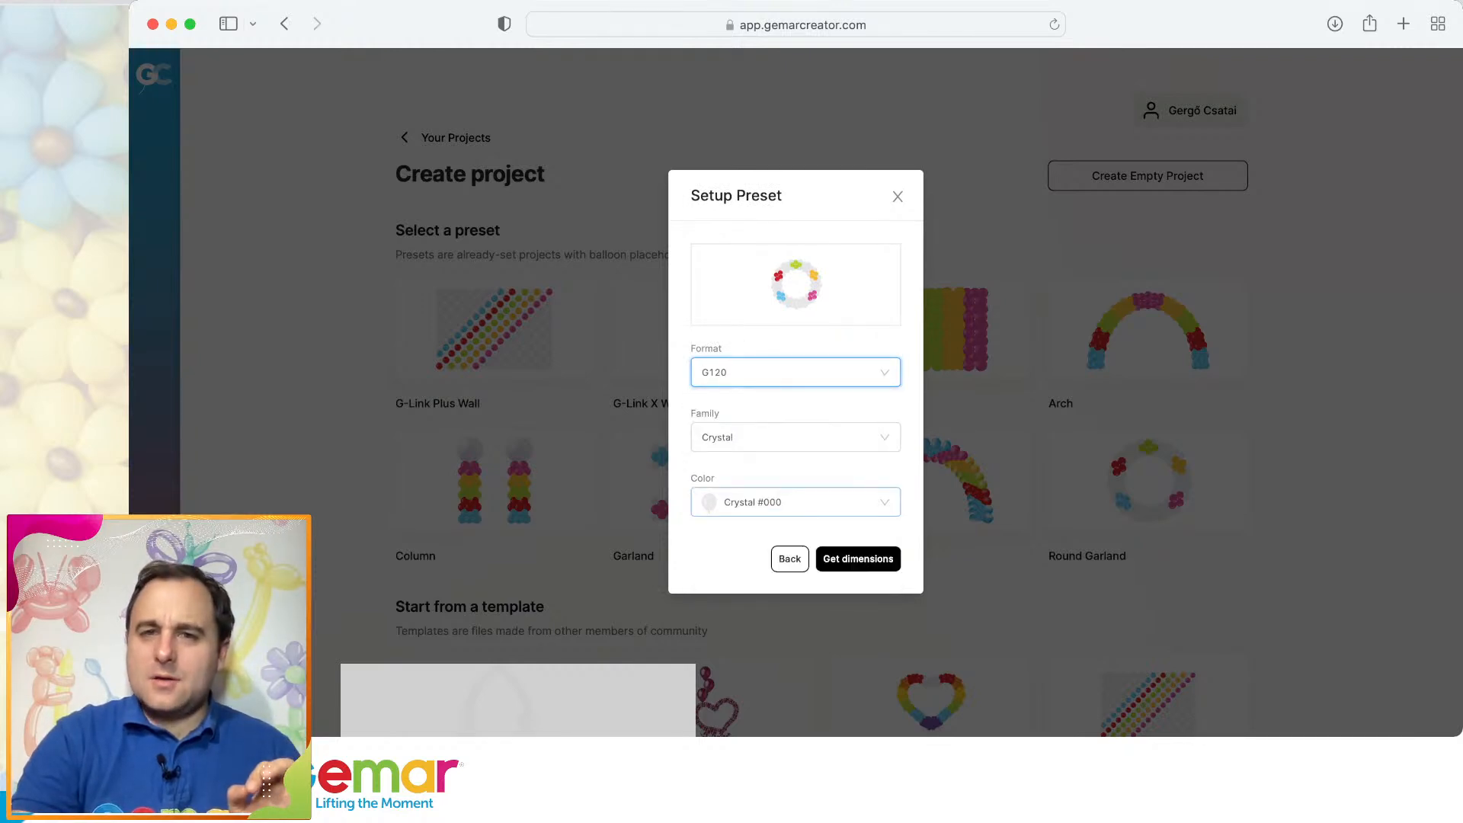
{"action": "left_click", "coordinate": [796, 437]}
{"action": "left_click", "coordinate": [731, 614]}
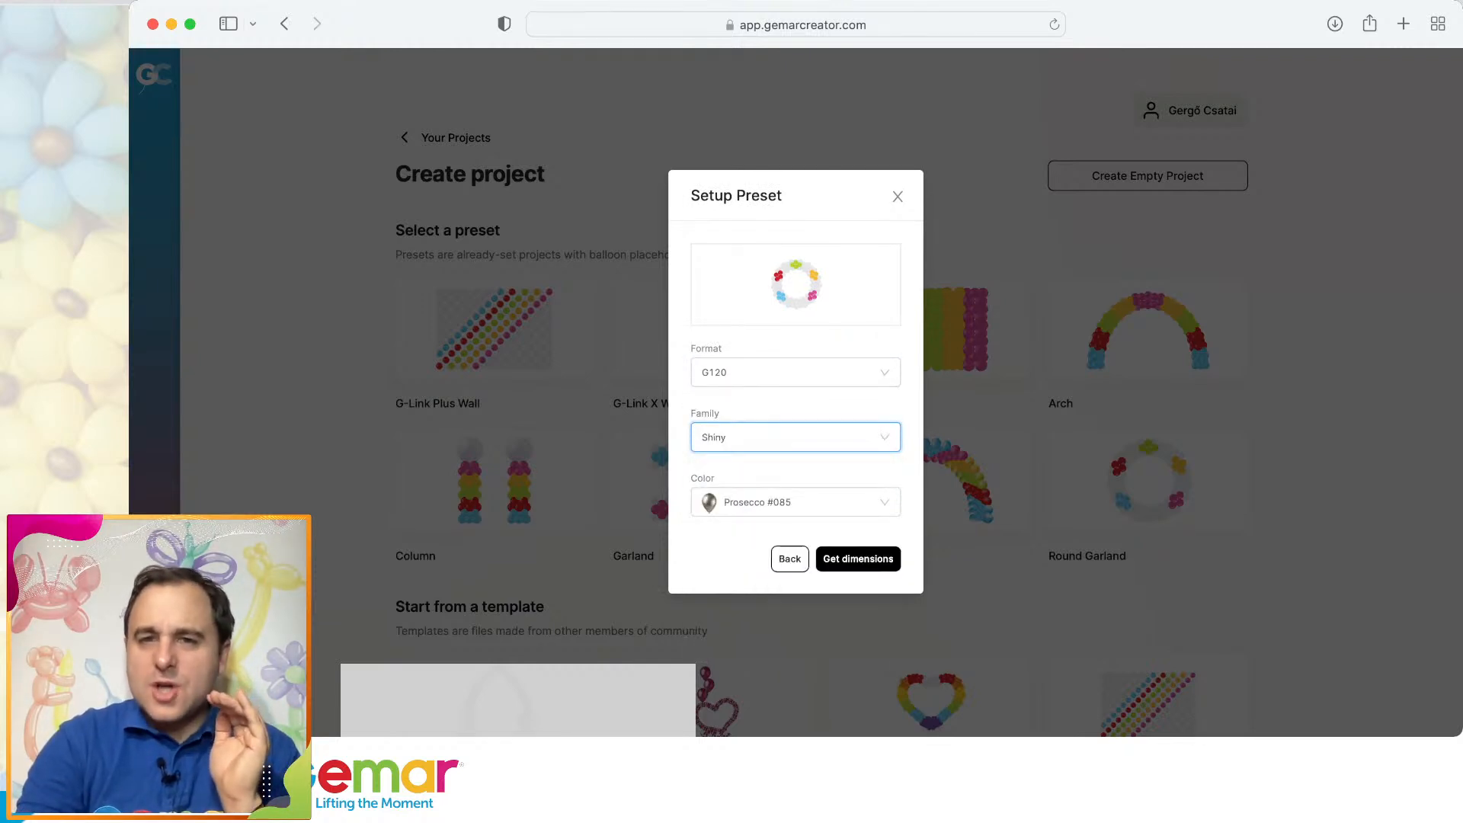
{"action": "left_click", "coordinate": [796, 502]}
{"action": "left_click", "coordinate": [785, 278]}
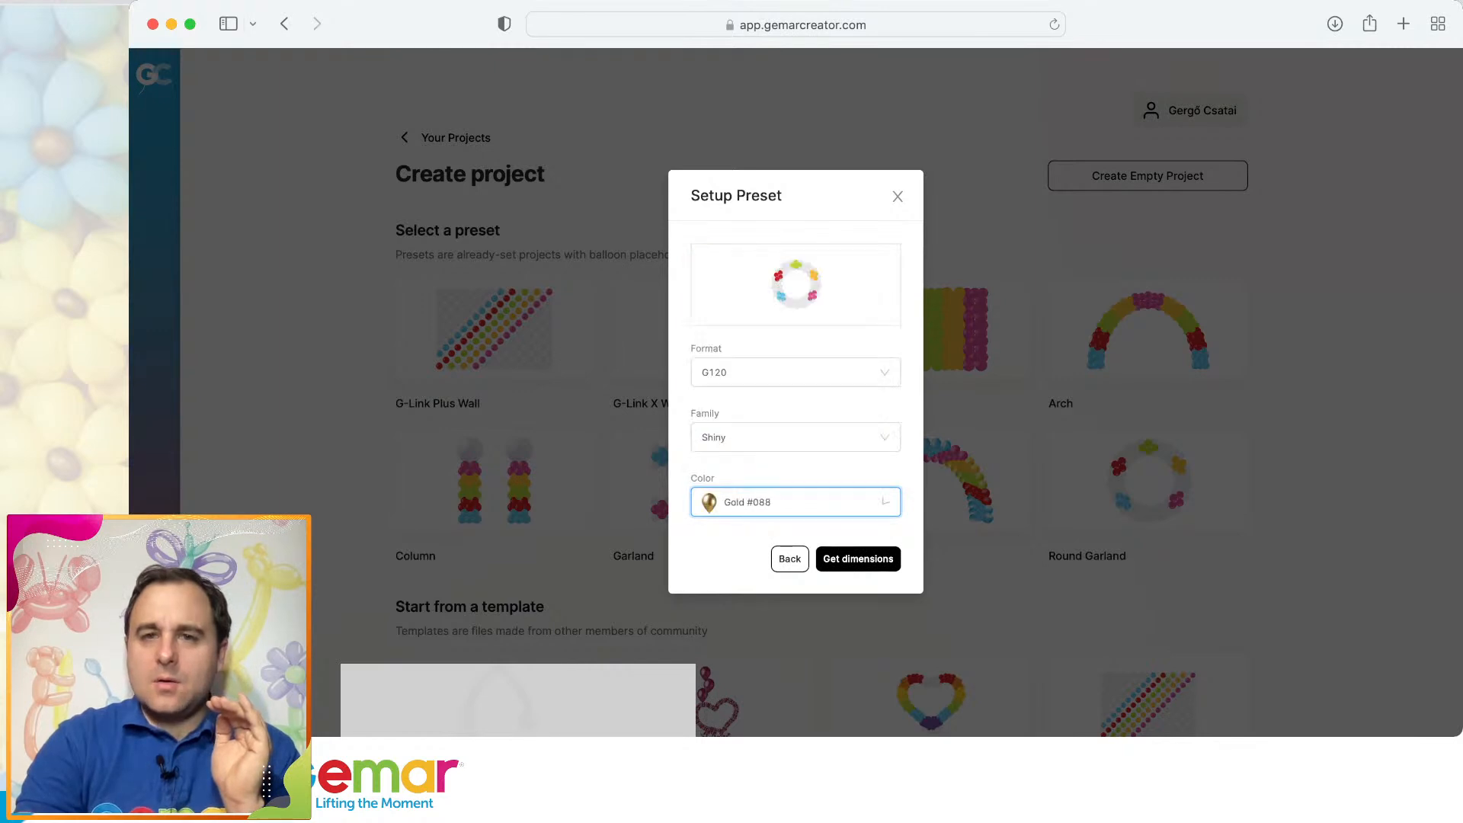
{"action": "left_click", "coordinate": [858, 559]}
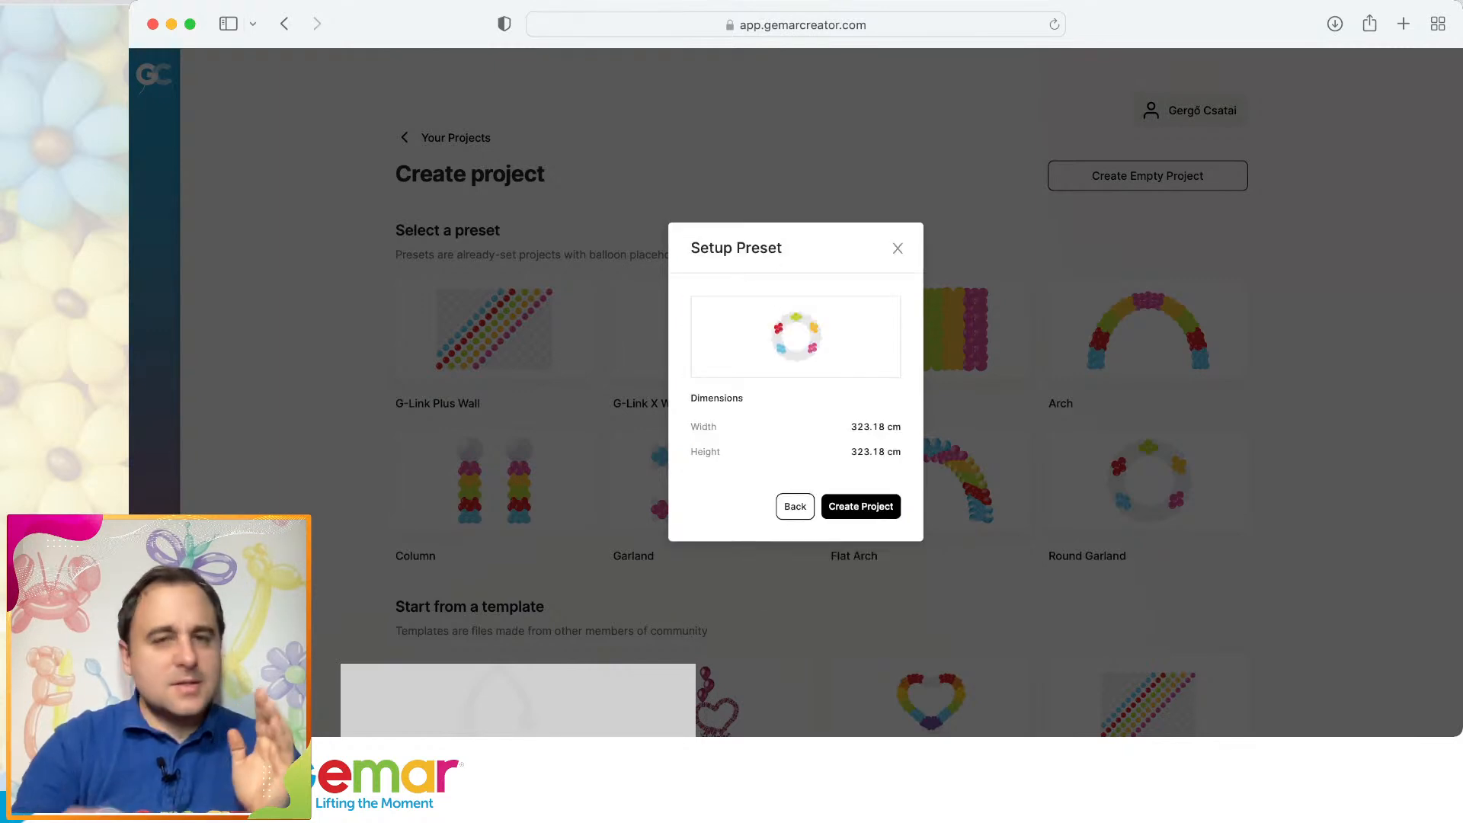
{"action": "left_click", "coordinate": [860, 506]}
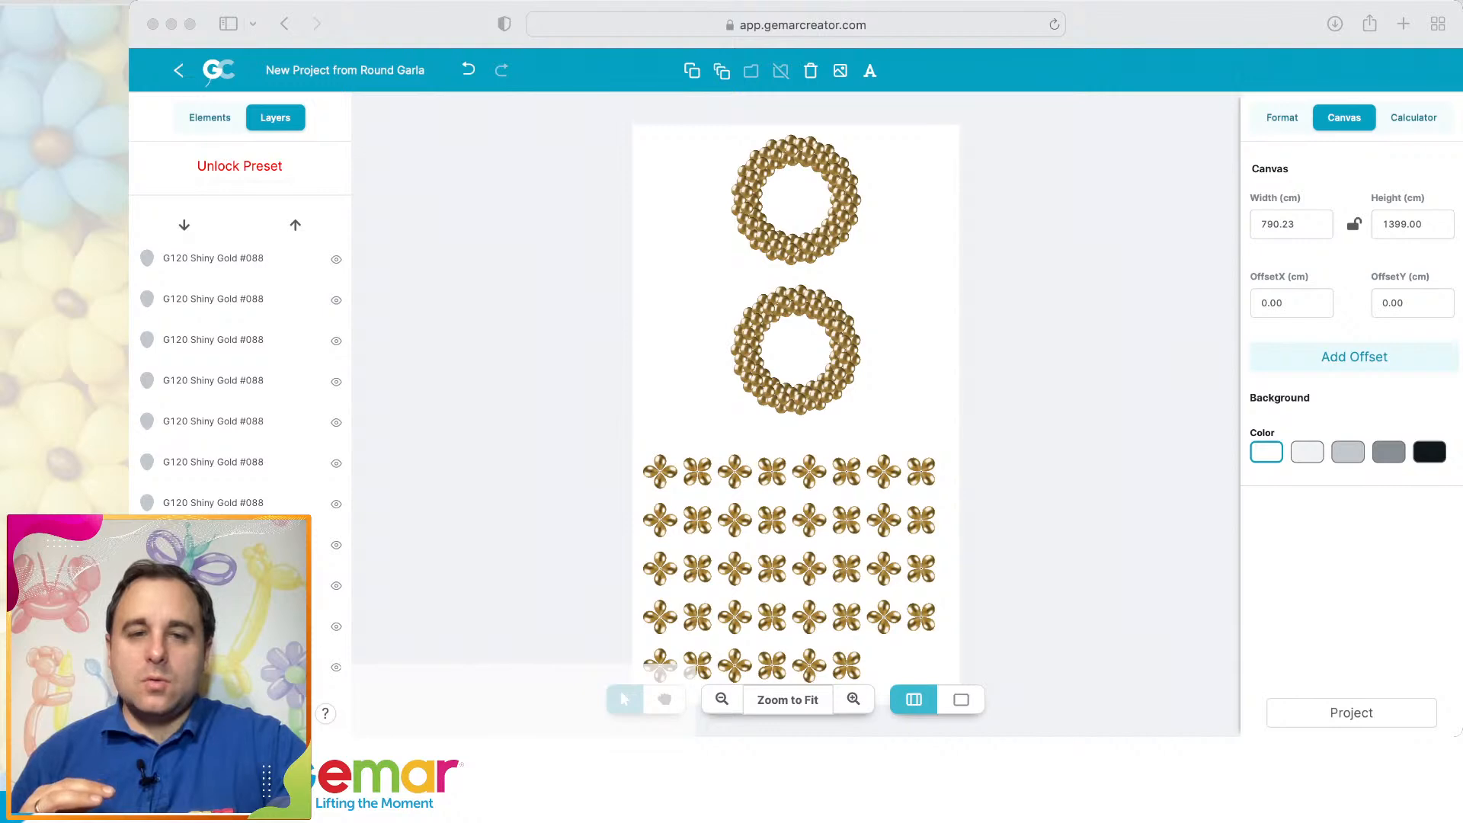
Unlock the round garland preset so its balloons can be edited individually.
{"action": "key", "text": "super+Tab"}
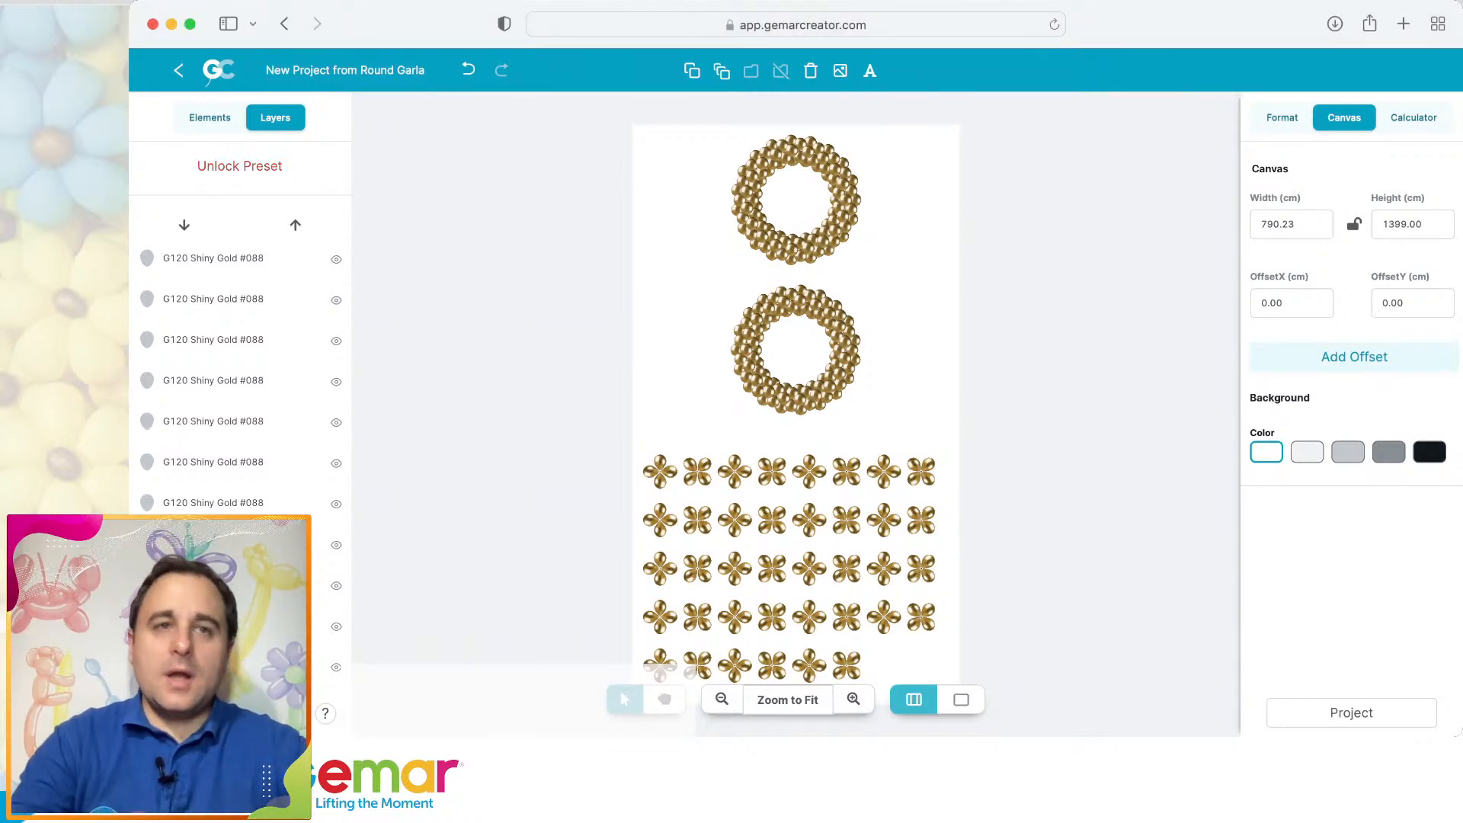
{"action": "left_click", "coordinate": [239, 165]}
{"action": "left_click", "coordinate": [964, 314]}
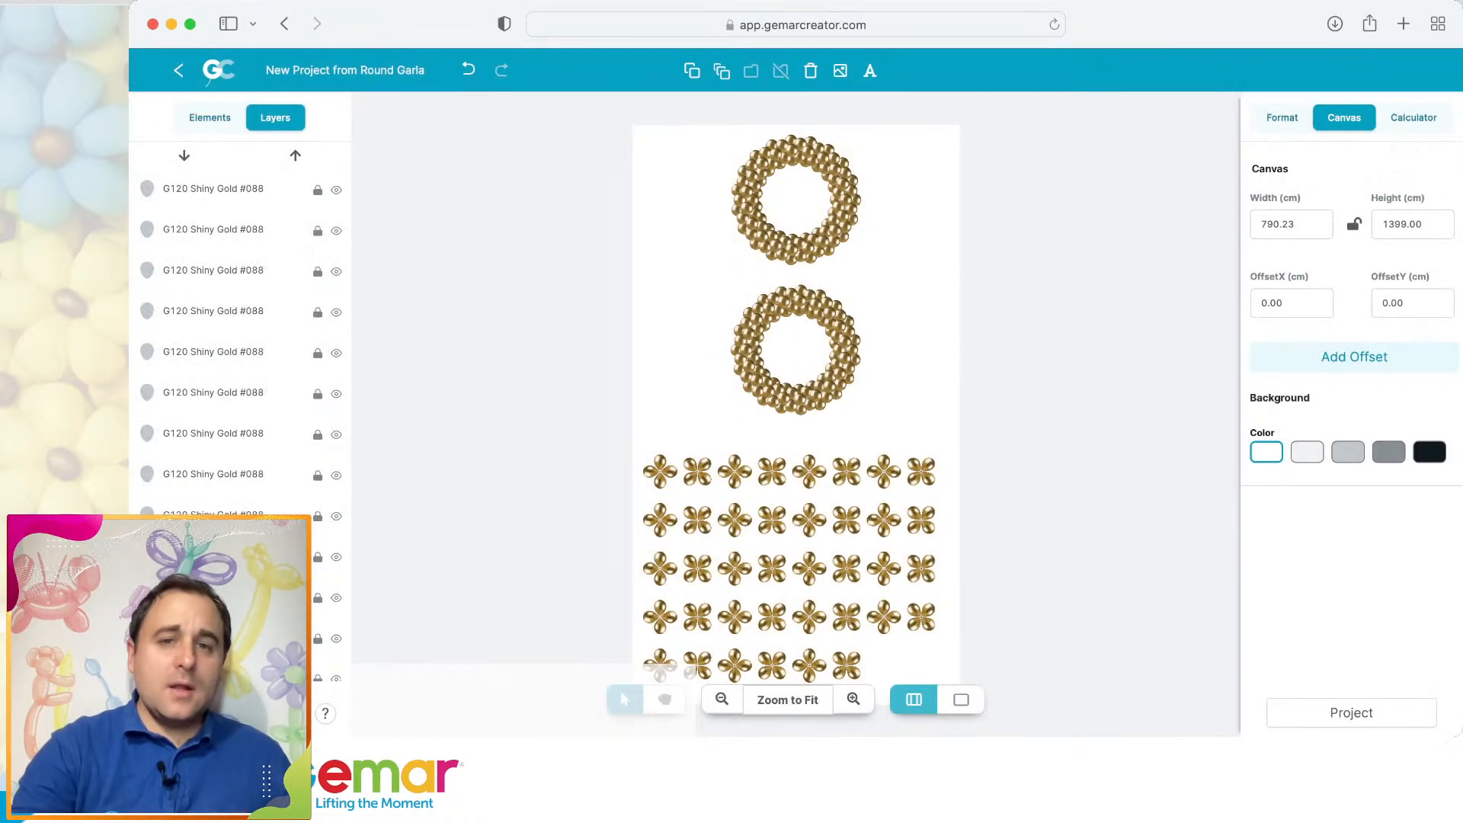
Delete the rows of separate balloon clusters and the lower garland ring, keeping only the upper ring.
{"action": "left_click_drag", "start_coordinate": [634, 450], "coordinate": [1013, 683]}
{"action": "key", "text": "Delete"}
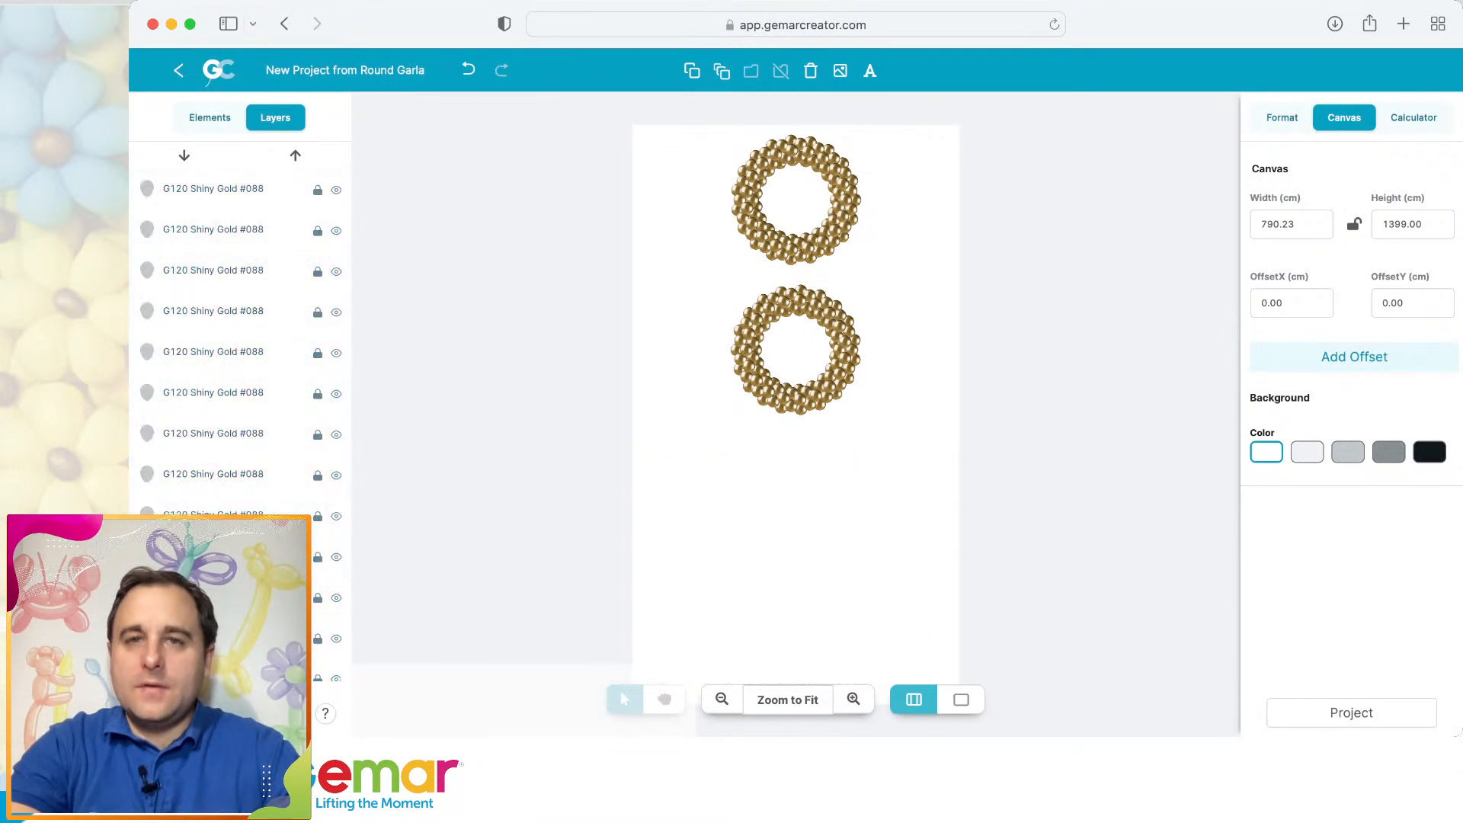
{"action": "left_click_drag", "start_coordinate": [706, 281], "coordinate": [886, 425]}
{"action": "key", "text": "Delete"}
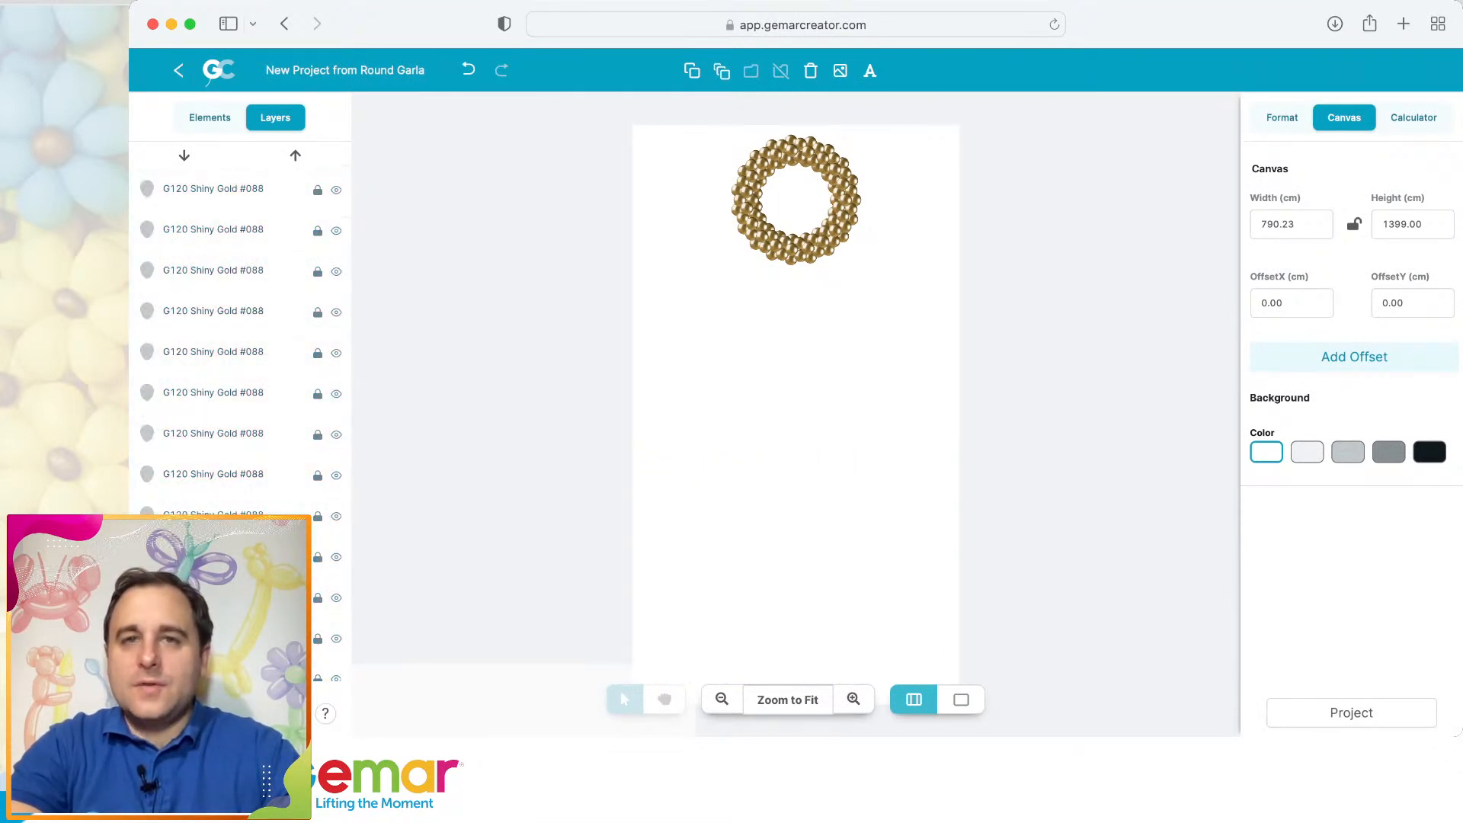
Group all balloons of the remaining ring and rename the group "Round Frame".
{"action": "left_click_drag", "start_coordinate": [704, 129], "coordinate": [873, 281]}
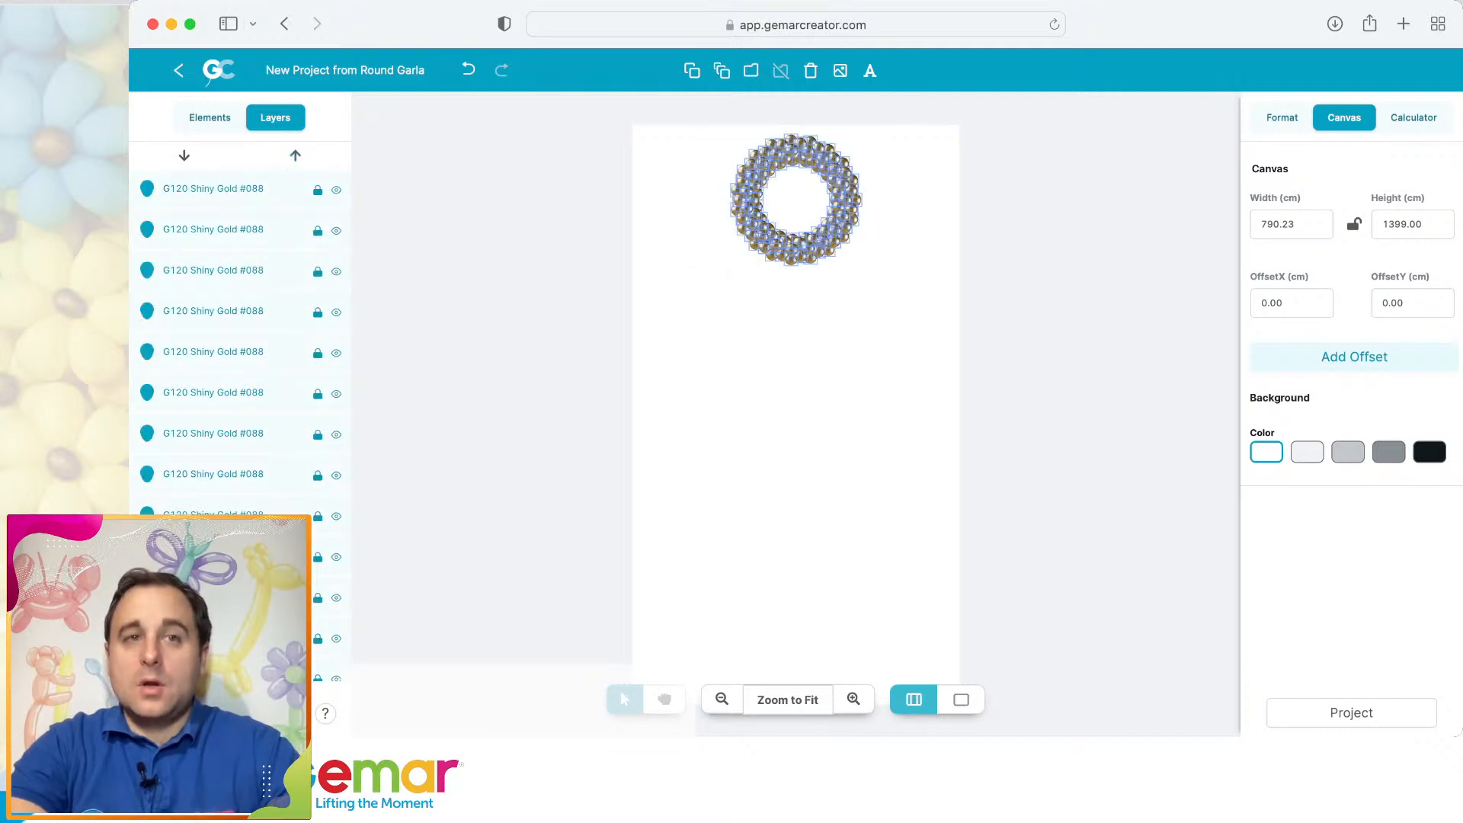
{"action": "left_click", "coordinate": [751, 70]}
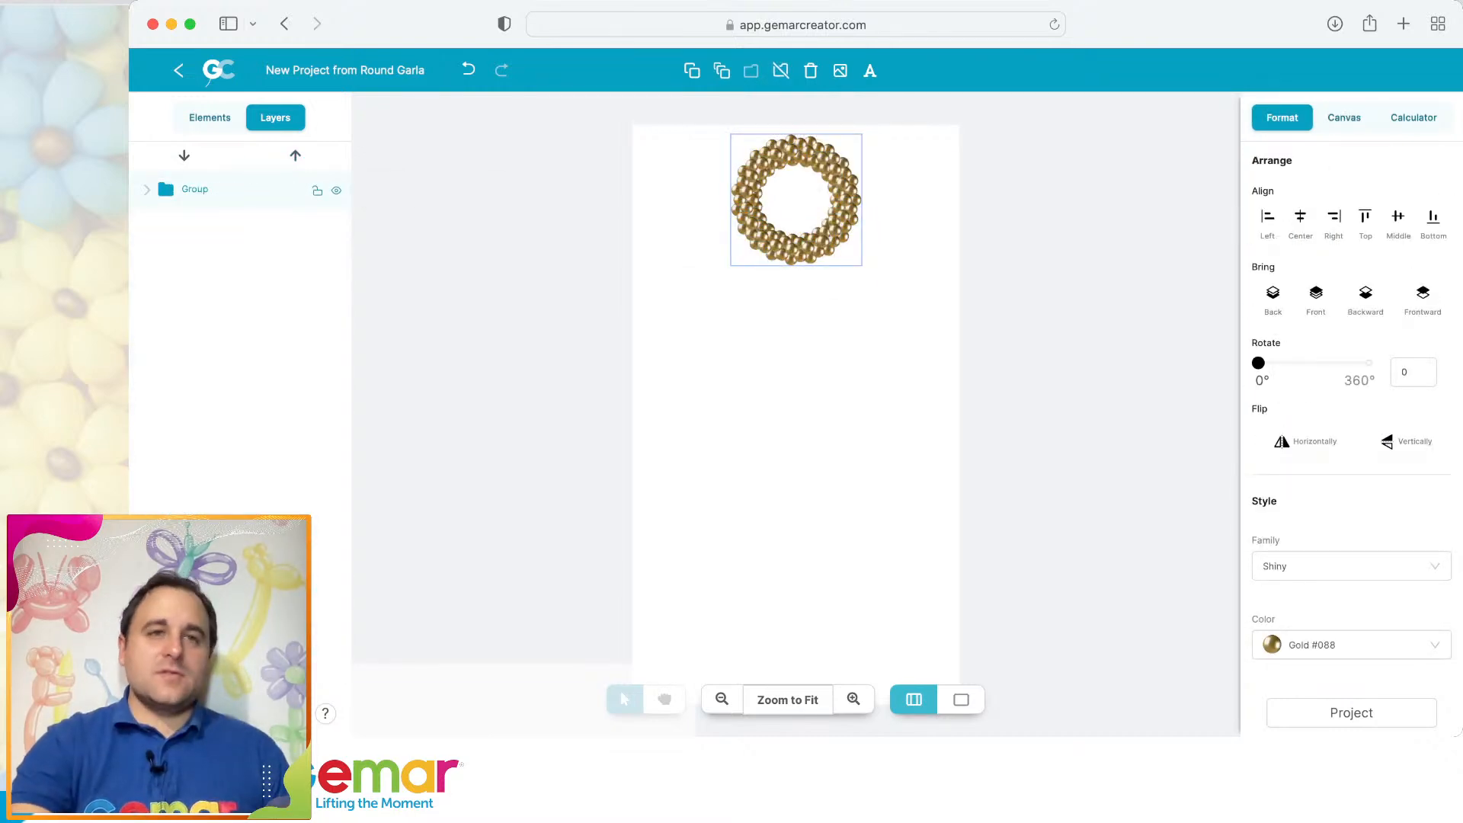
{"action": "right_click", "coordinate": [267, 192]}
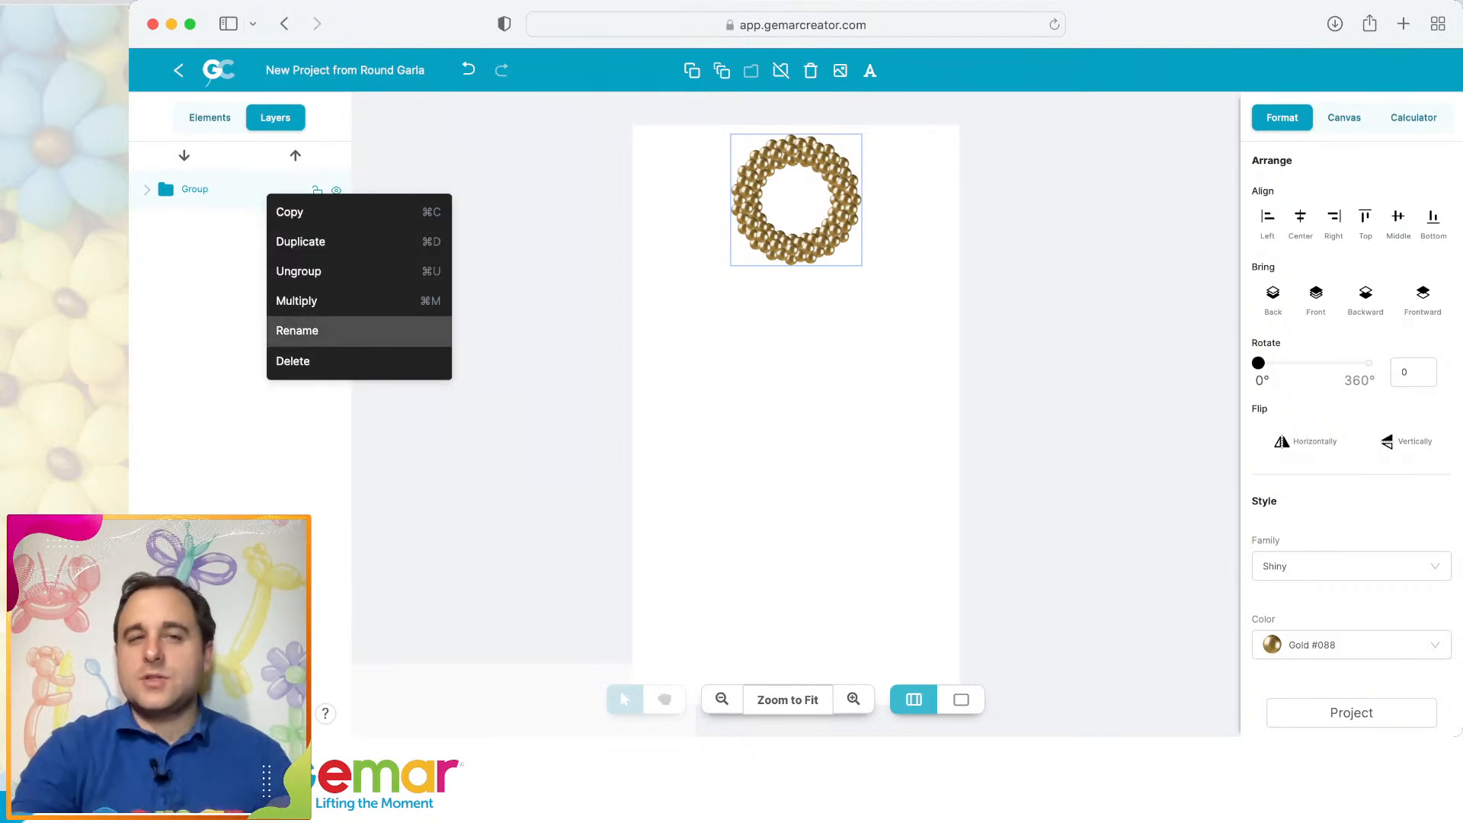
{"action": "left_click", "coordinate": [298, 330]}
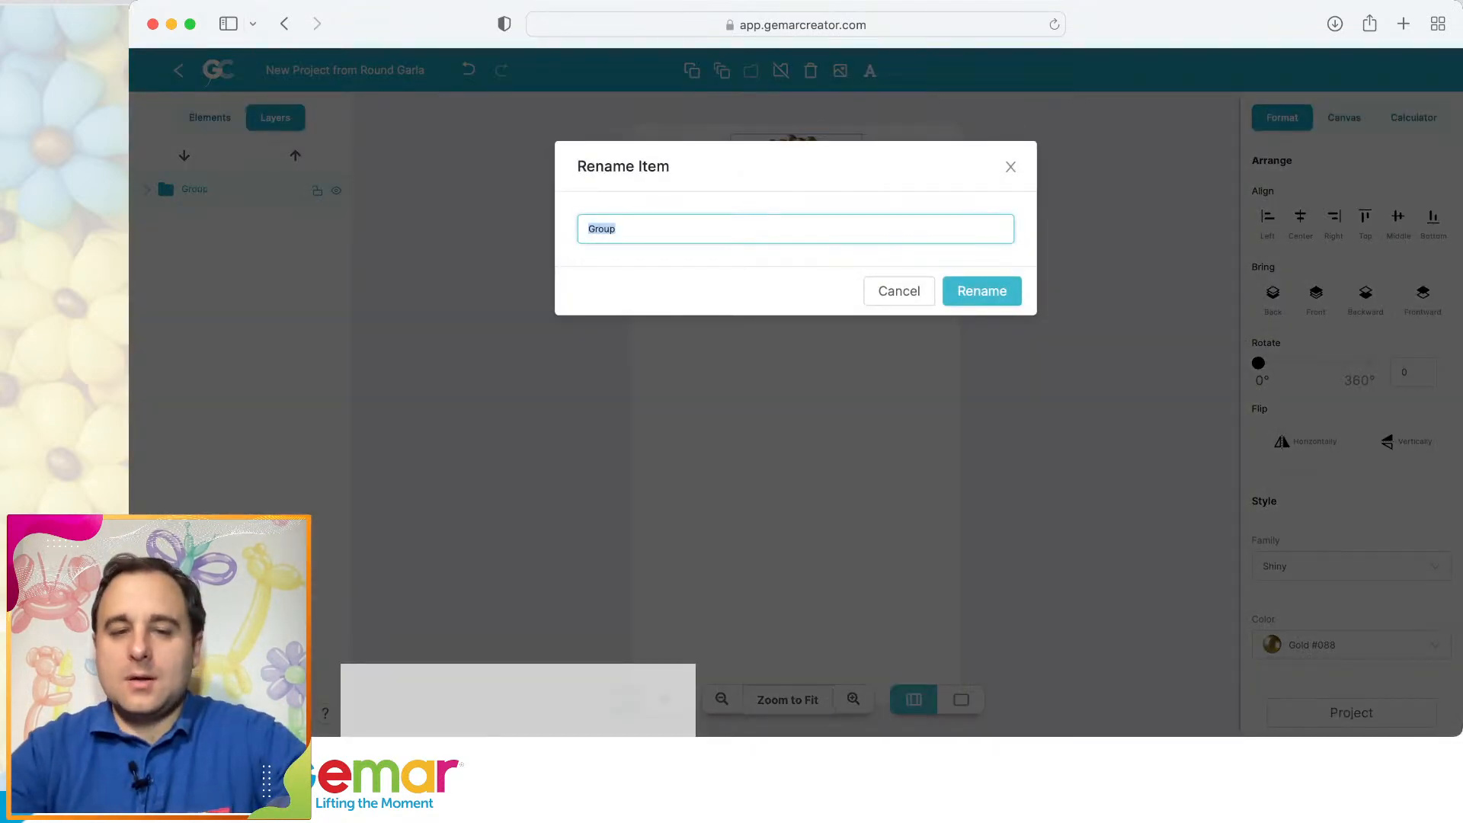
{"action": "type", "text": "Round "}
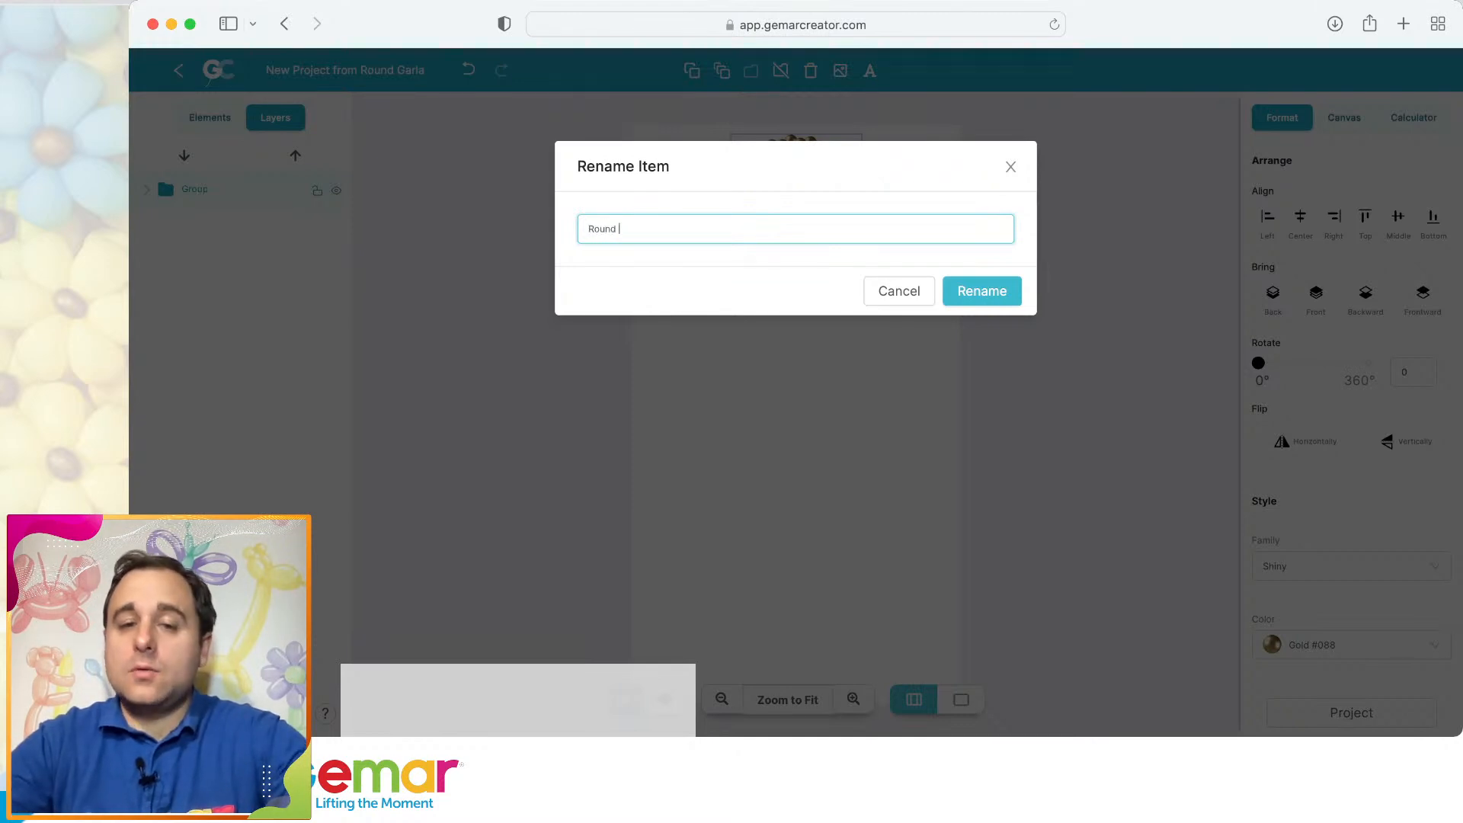
{"action": "type", "text": "Frame"}
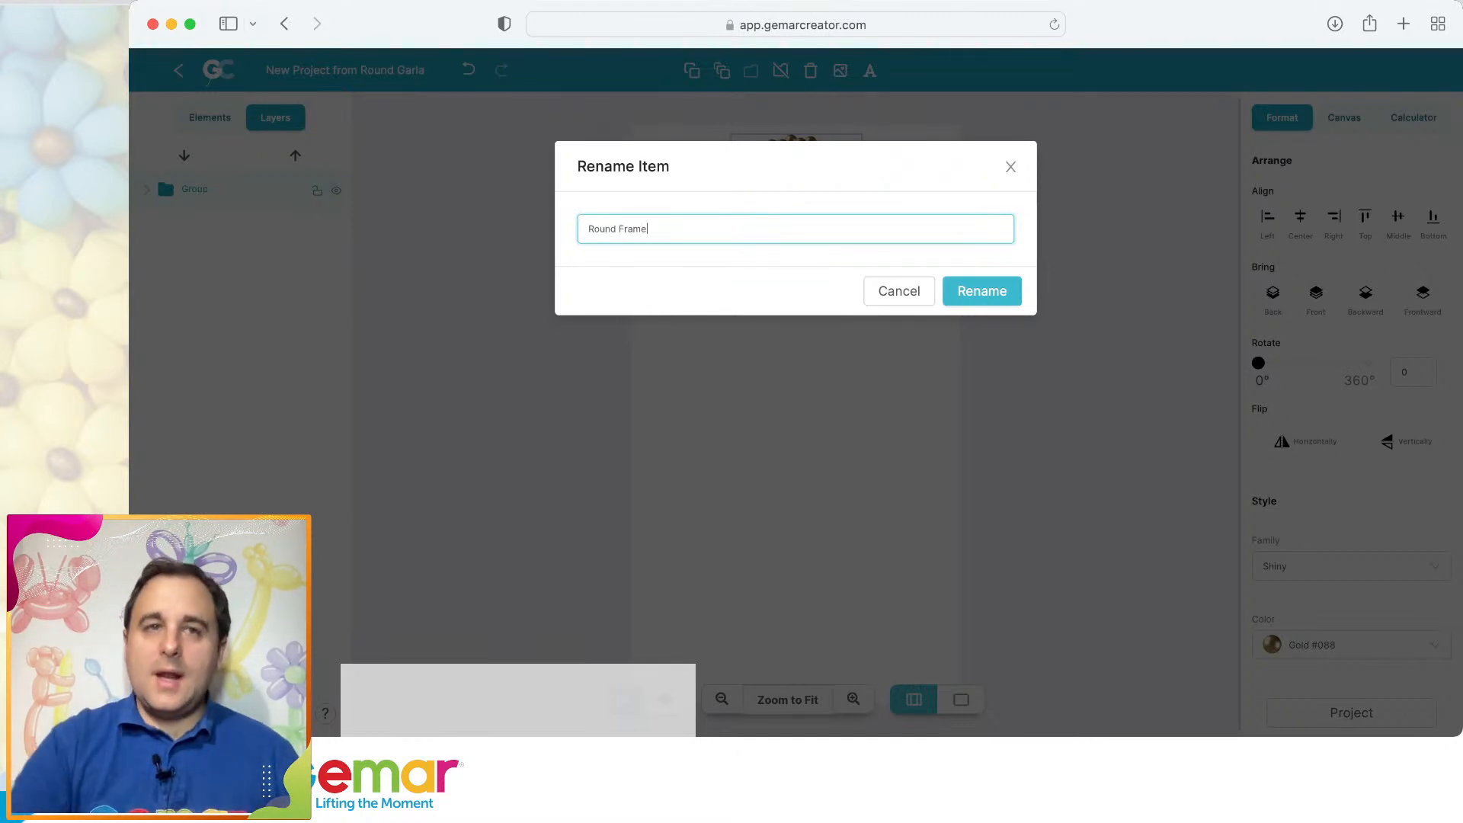
{"action": "key", "text": "Return"}
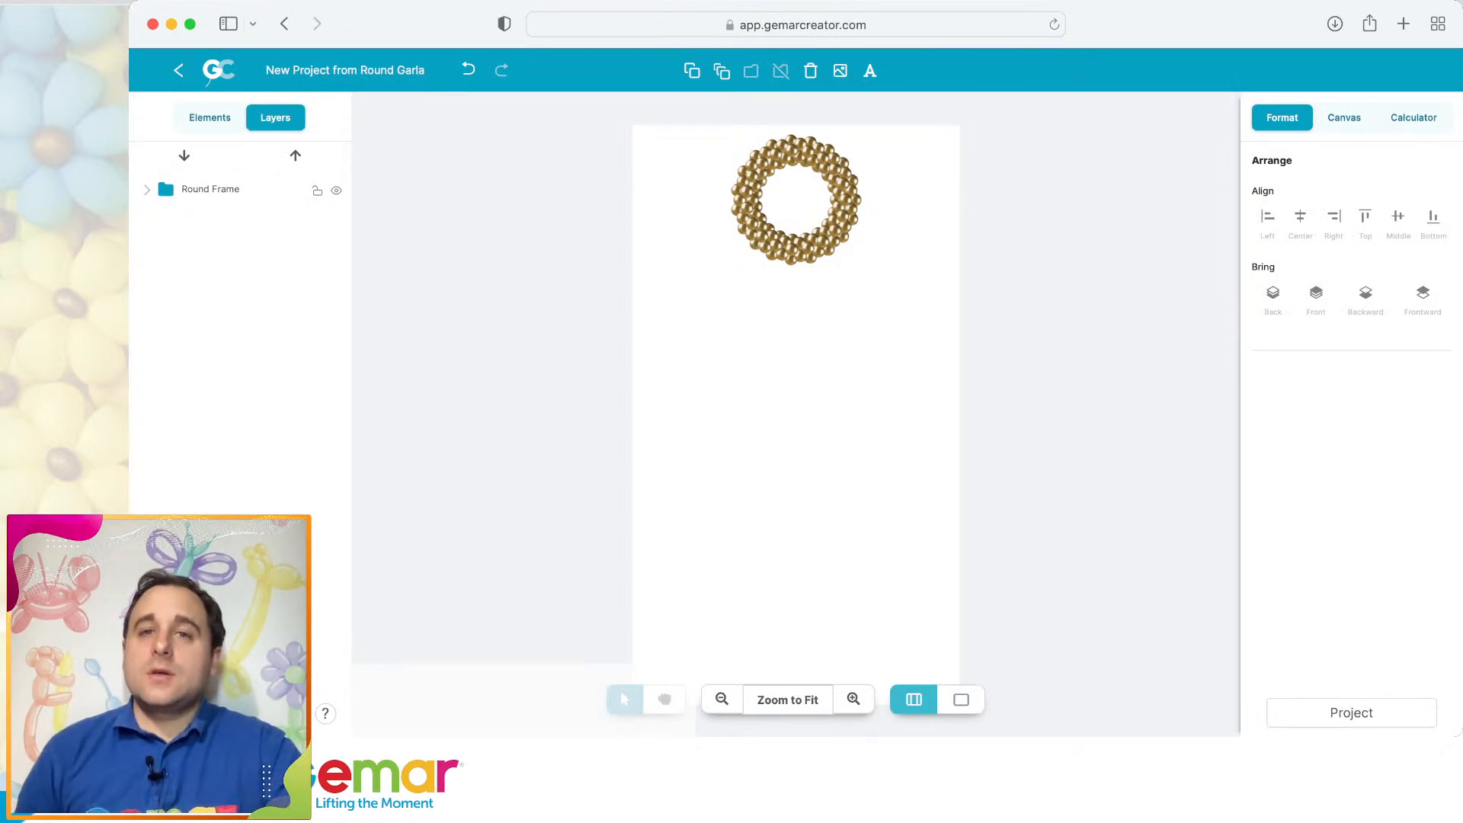
Move the Round Frame group down to the middle of the canvas and back up to its upper part.
{"action": "left_click_drag", "start_coordinate": [796, 199], "coordinate": [801, 389]}
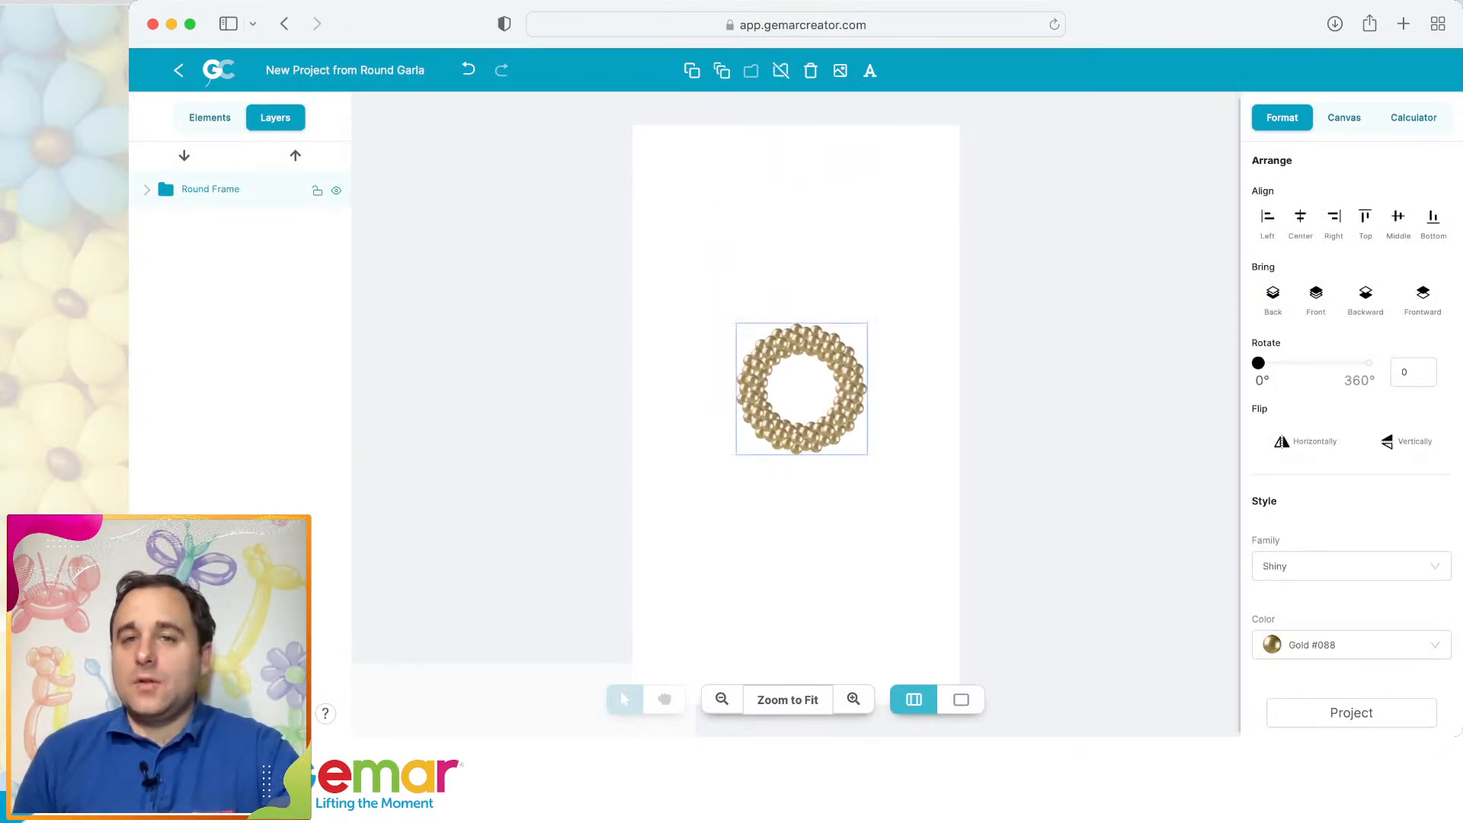
{"action": "key", "text": "Escape"}
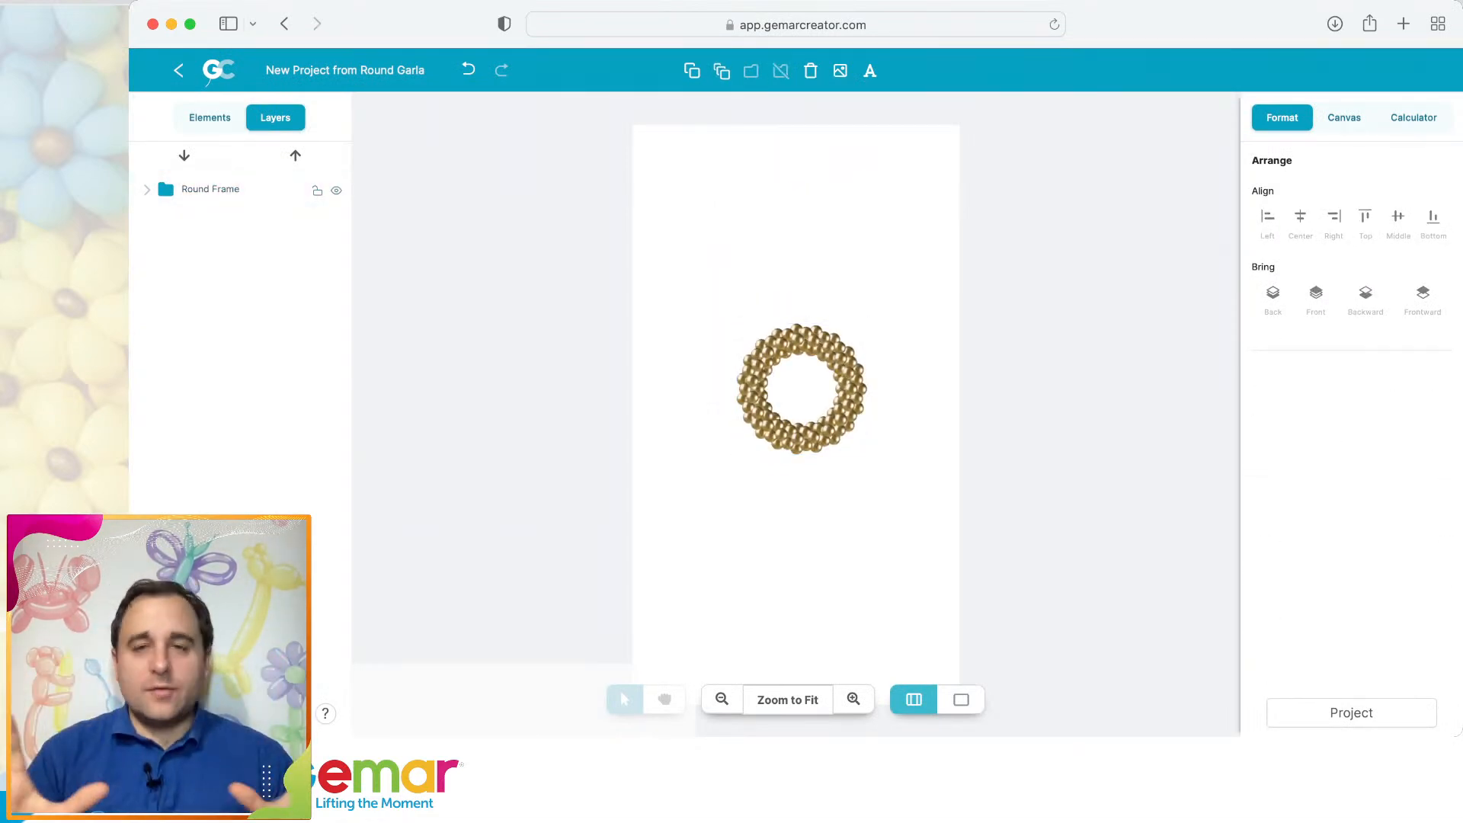
{"action": "left_click", "coordinate": [801, 341]}
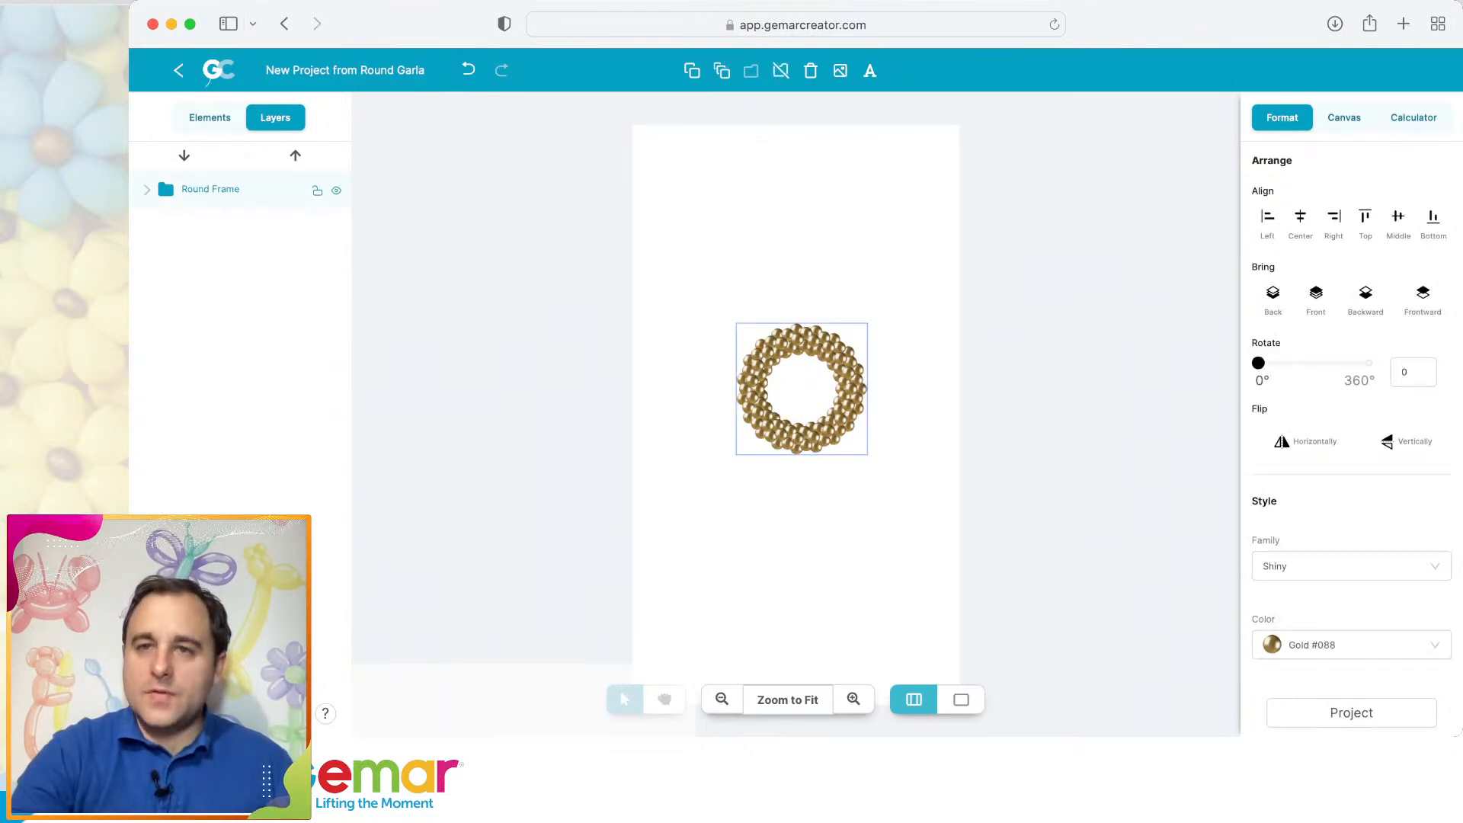
{"action": "double_click", "coordinate": [1262, 380]}
{"action": "mouse_move", "coordinate": [1258, 362]}
{"action": "left_mouse_down"}
{"action": "mouse_move", "coordinate": [1284, 362]}
{"action": "mouse_move", "coordinate": [1257, 362]}
{"action": "left_mouse_up"}
{"action": "left_click", "coordinate": [1097, 381]}
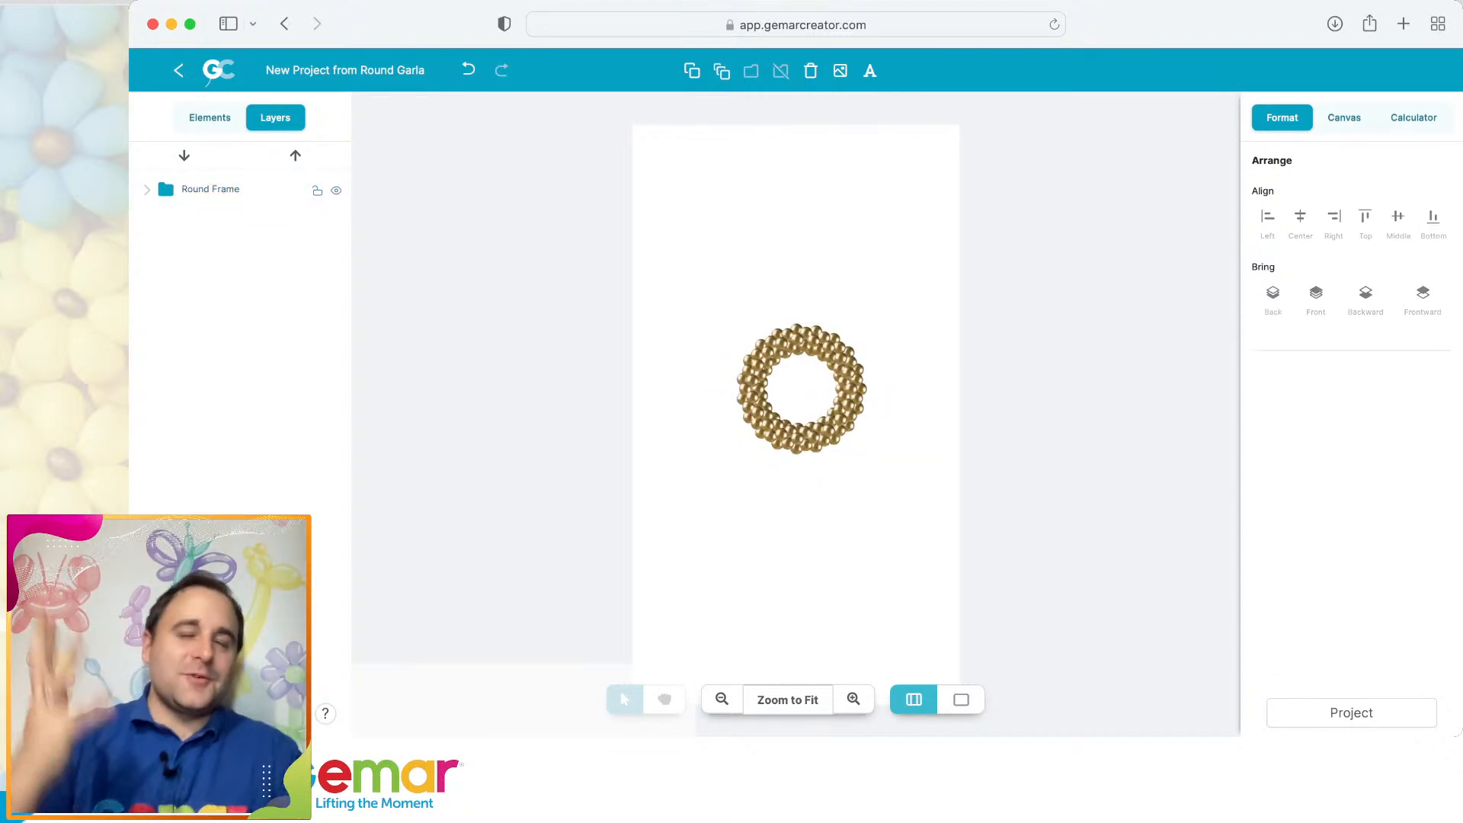
{"action": "left_click_drag", "start_coordinate": [847, 391], "coordinate": [843, 246]}
{"action": "left_click", "coordinate": [1067, 305]}
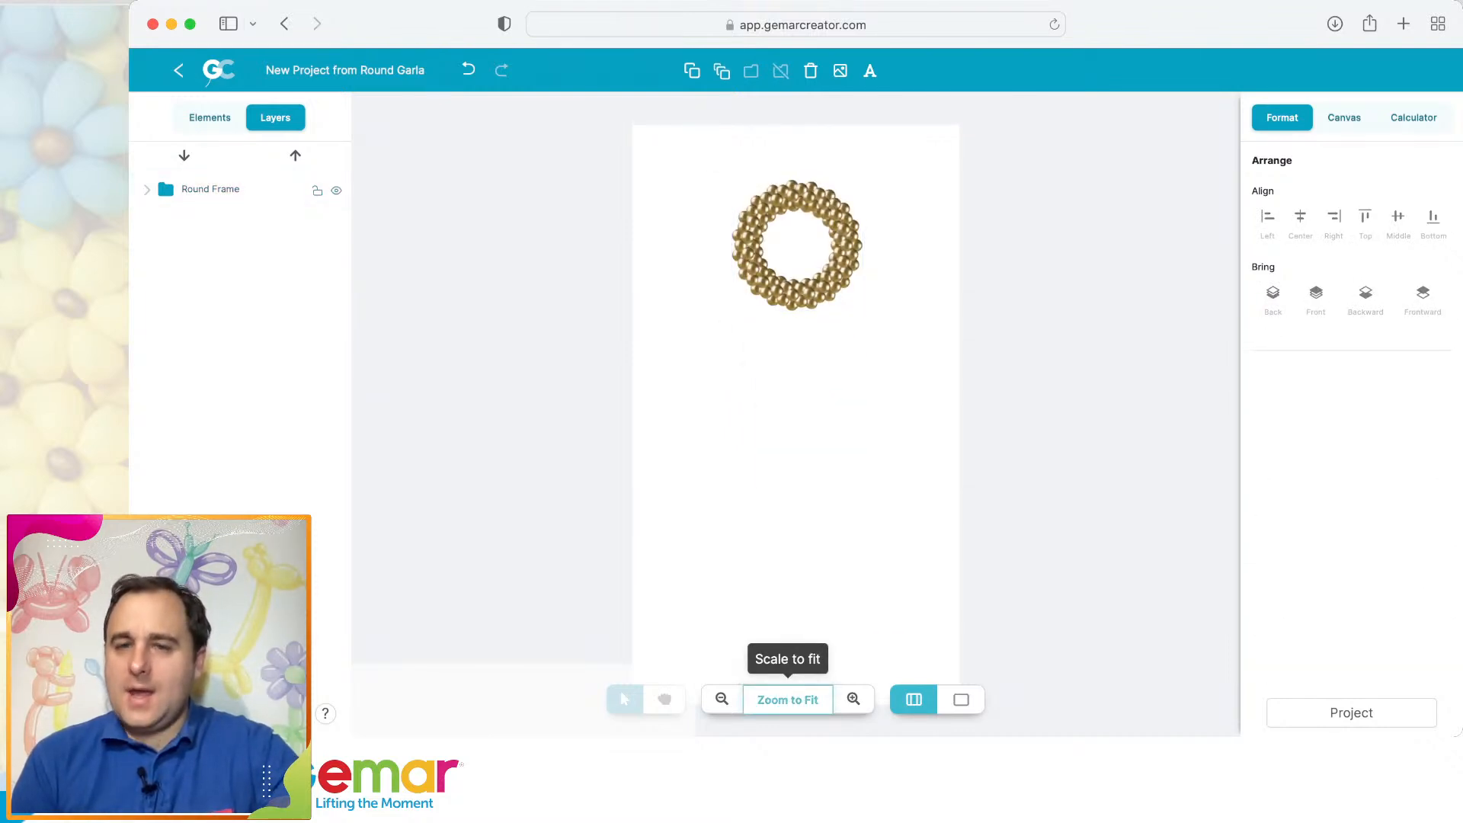
Add the black and gold glitter image and scale it to about 791 × 1626 cm to cover the canvas.
{"action": "left_click", "coordinate": [854, 699]}
{"action": "left_click", "coordinate": [854, 699]}
{"action": "left_click", "coordinate": [854, 699]}
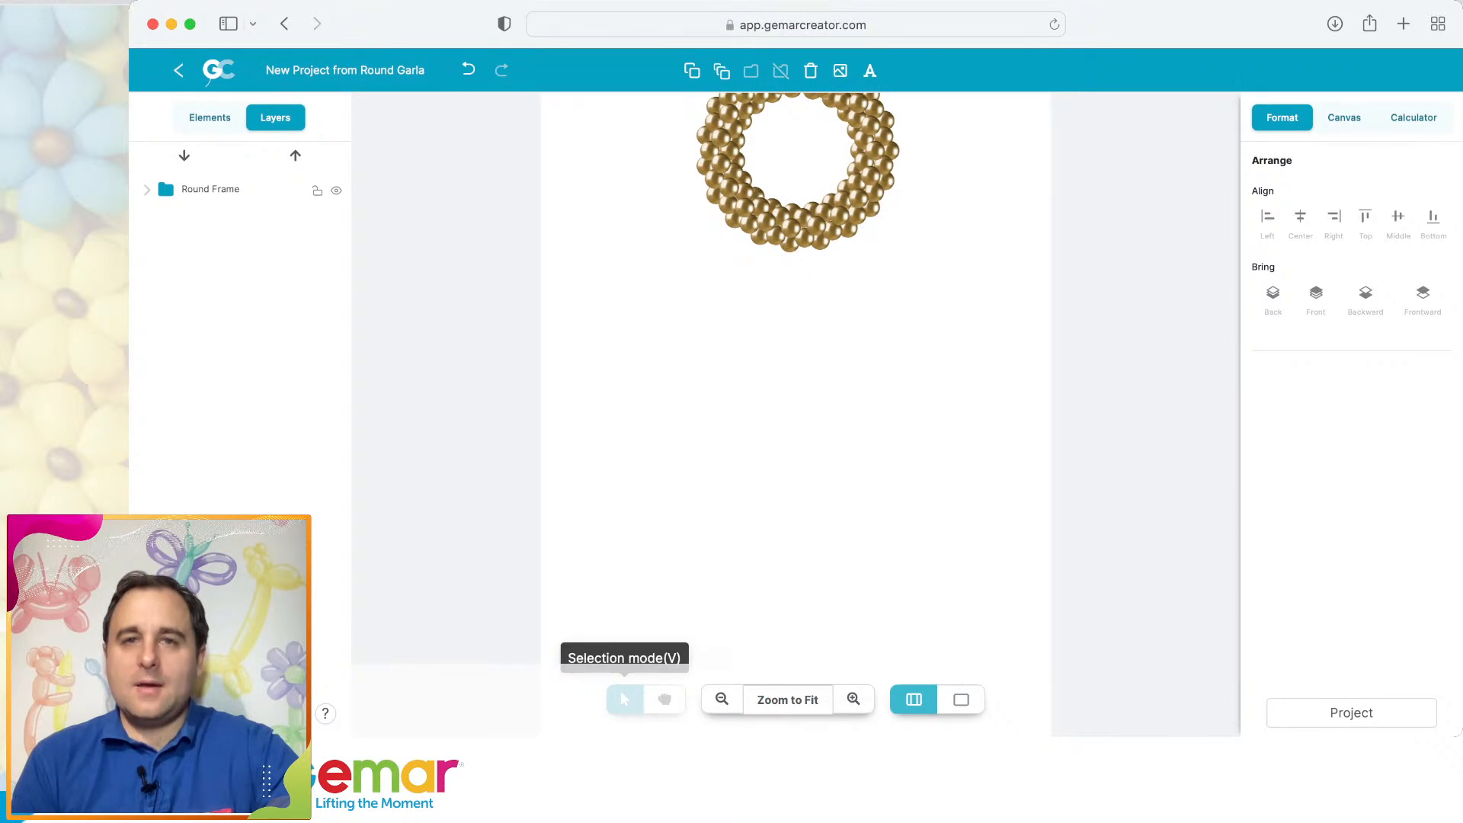
{"action": "left_click", "coordinate": [664, 699]}
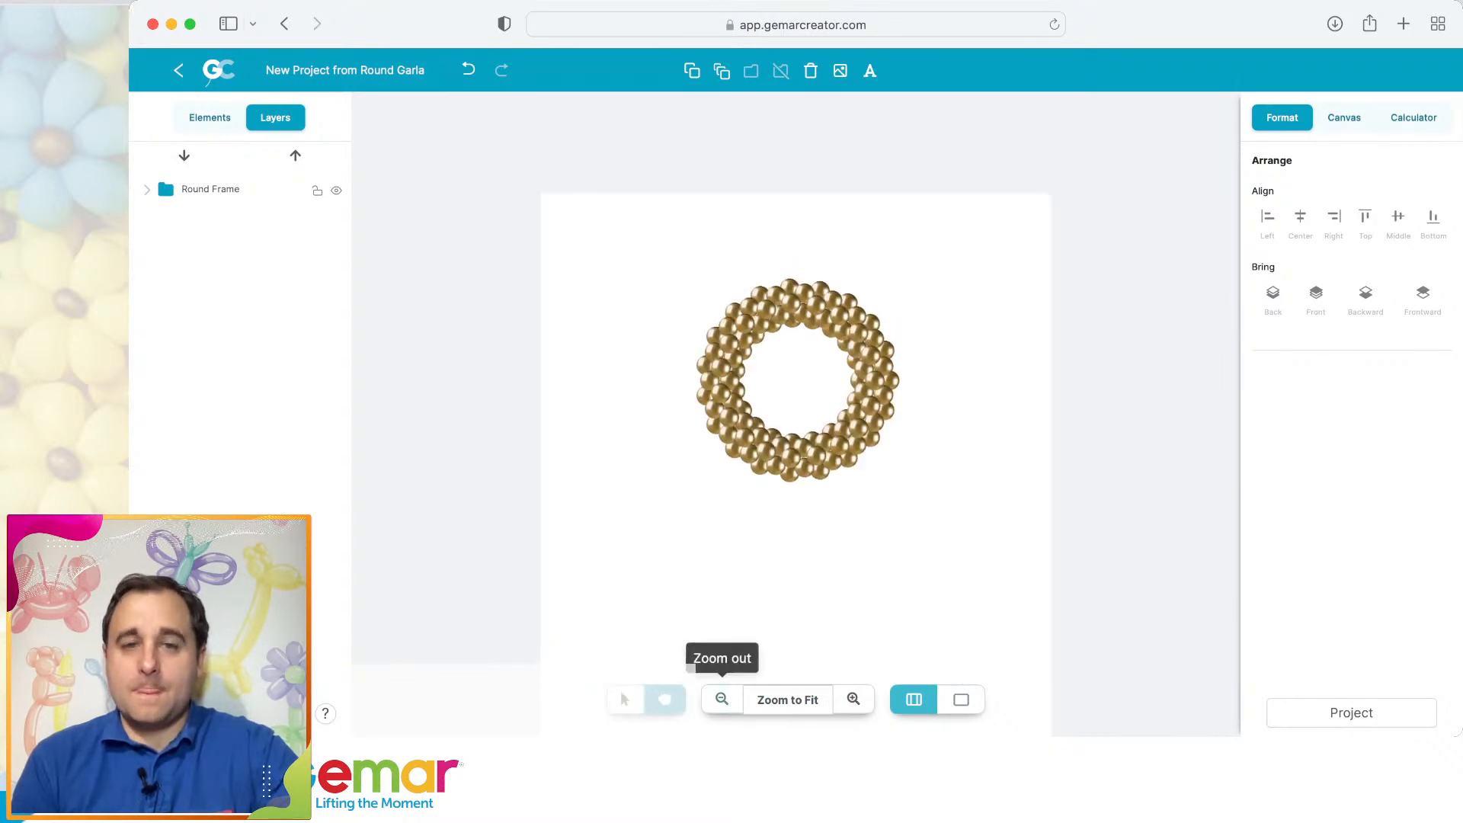
{"action": "left_click", "coordinate": [625, 699]}
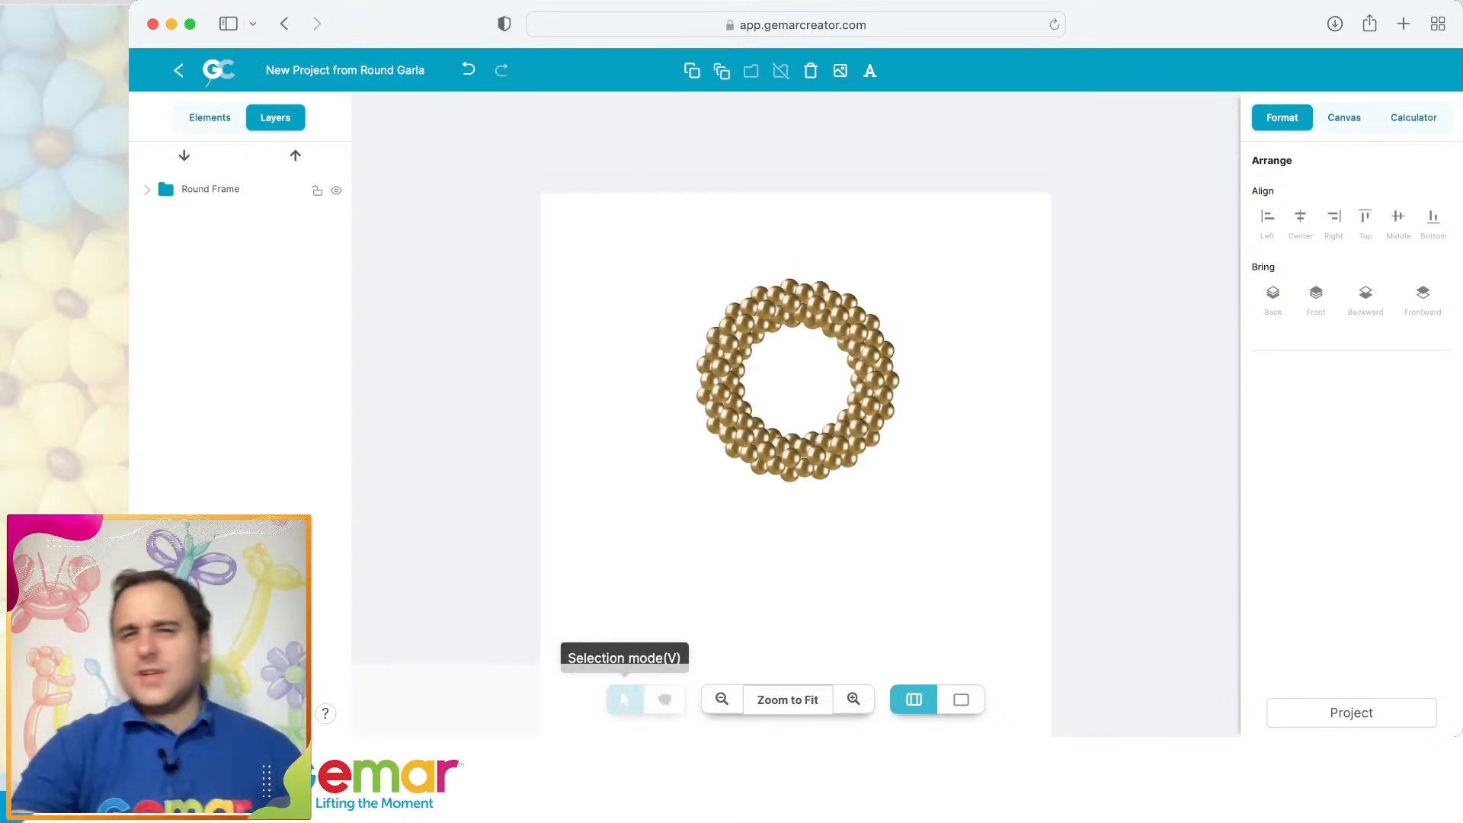
{"action": "left_click", "coordinate": [839, 70]}
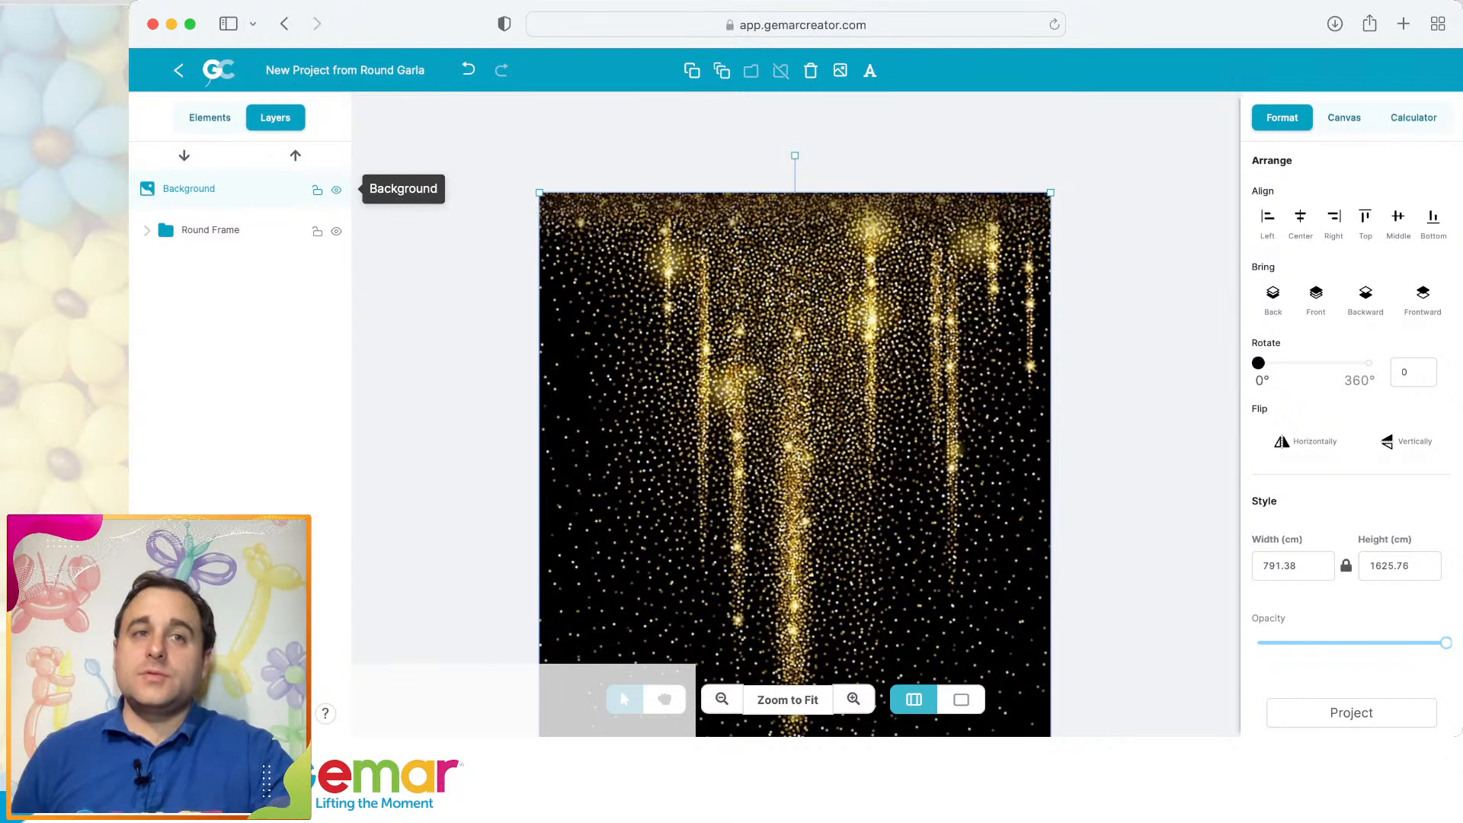
Send the glitter background image behind the Round Frame group and lock its layer.
{"action": "left_click", "coordinate": [184, 155]}
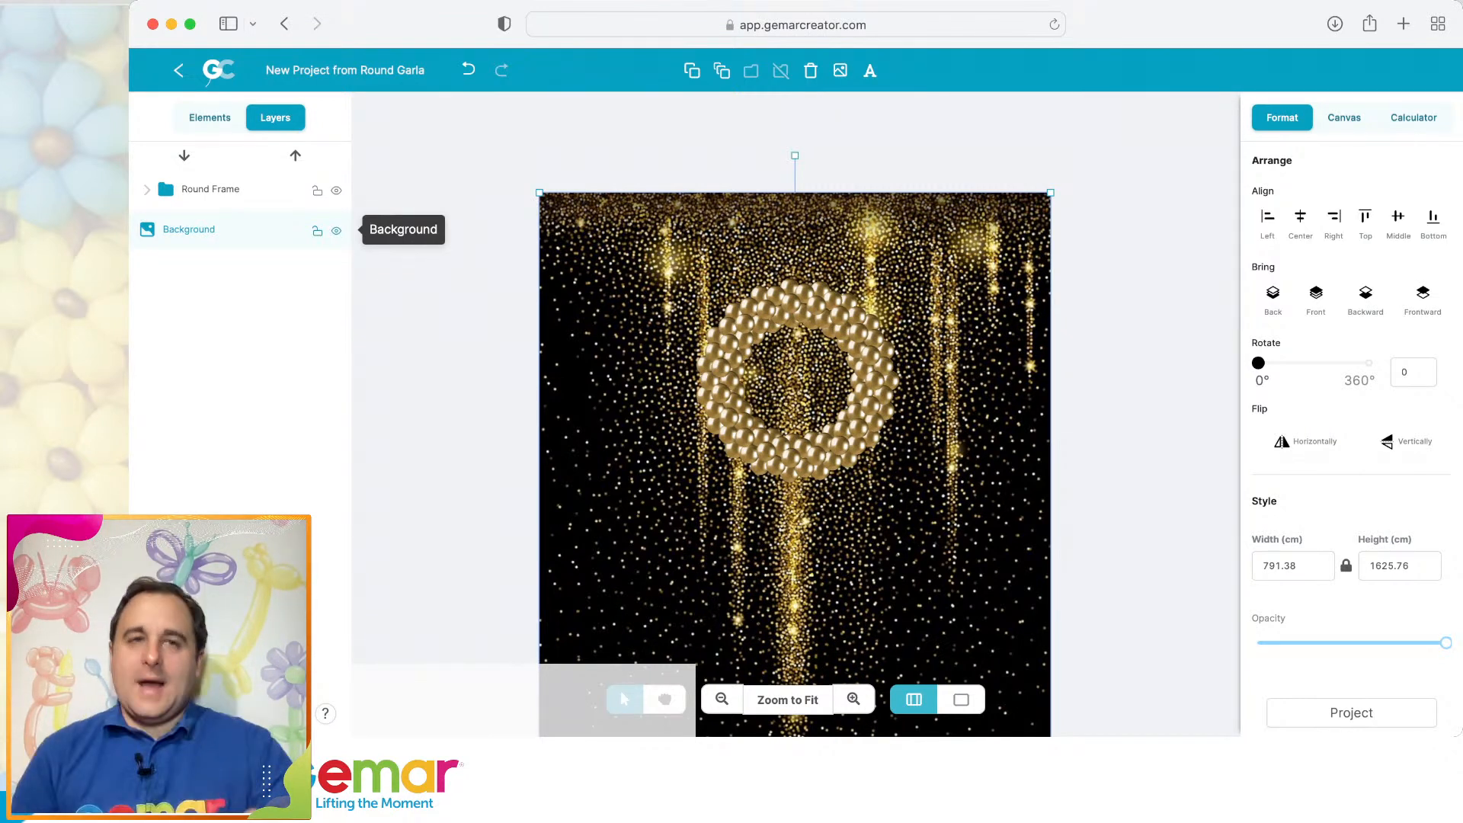
{"action": "left_click", "coordinate": [317, 231]}
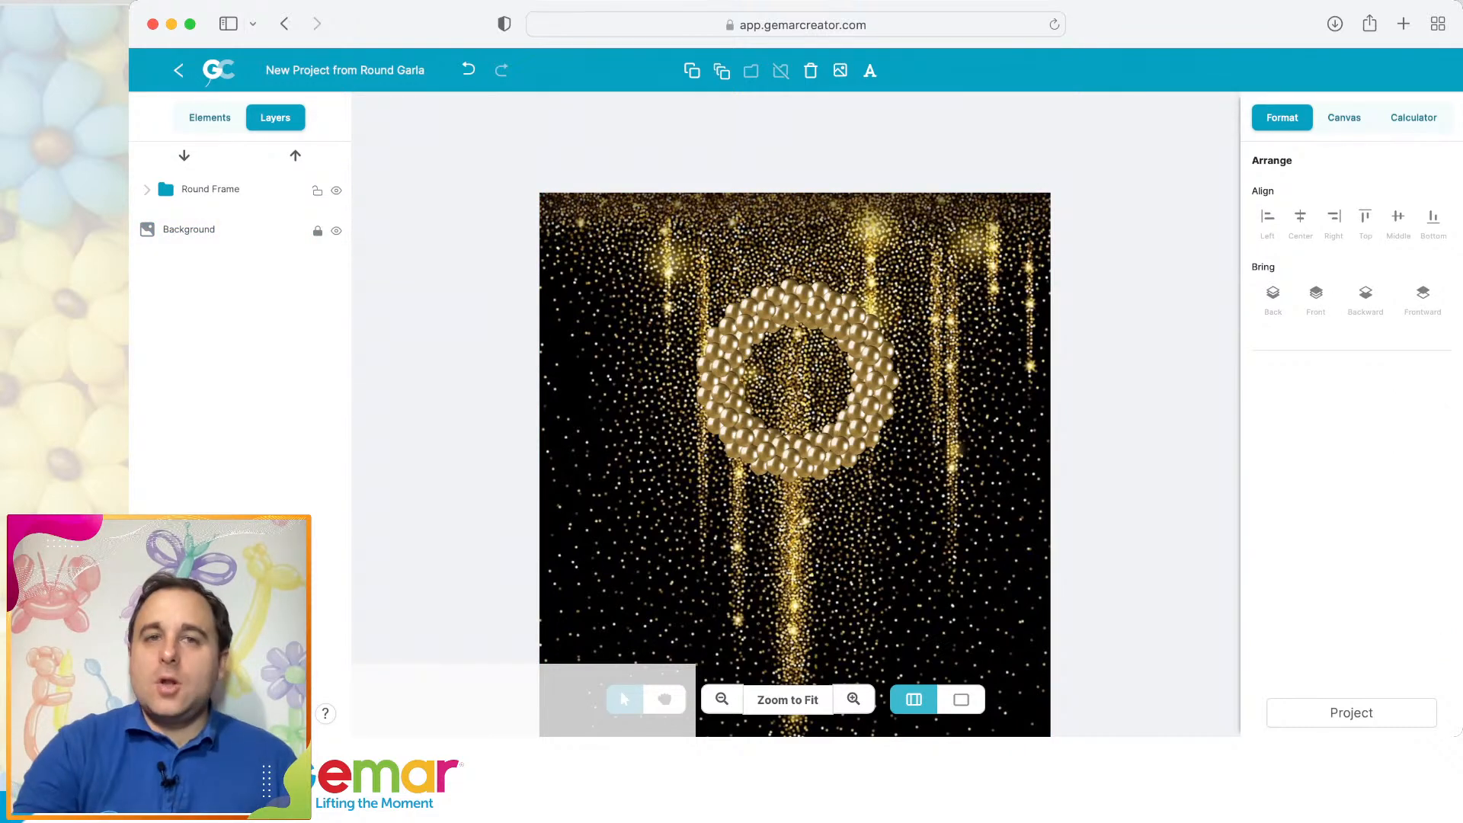
Move the Round Frame ring lower and slightly left on the glitter background.
{"action": "left_click_drag", "start_coordinate": [666, 249], "coordinate": [932, 489]}
{"action": "mouse_move", "coordinate": [861, 412]}
{"action": "left_mouse_down"}
{"action": "mouse_move", "coordinate": [802, 615]}
{"action": "mouse_move", "coordinate": [821, 548]}
{"action": "left_mouse_up"}
Add the plain white panel image and place it above and partly over the ring's upper right.
{"action": "left_click", "coordinate": [664, 700]}
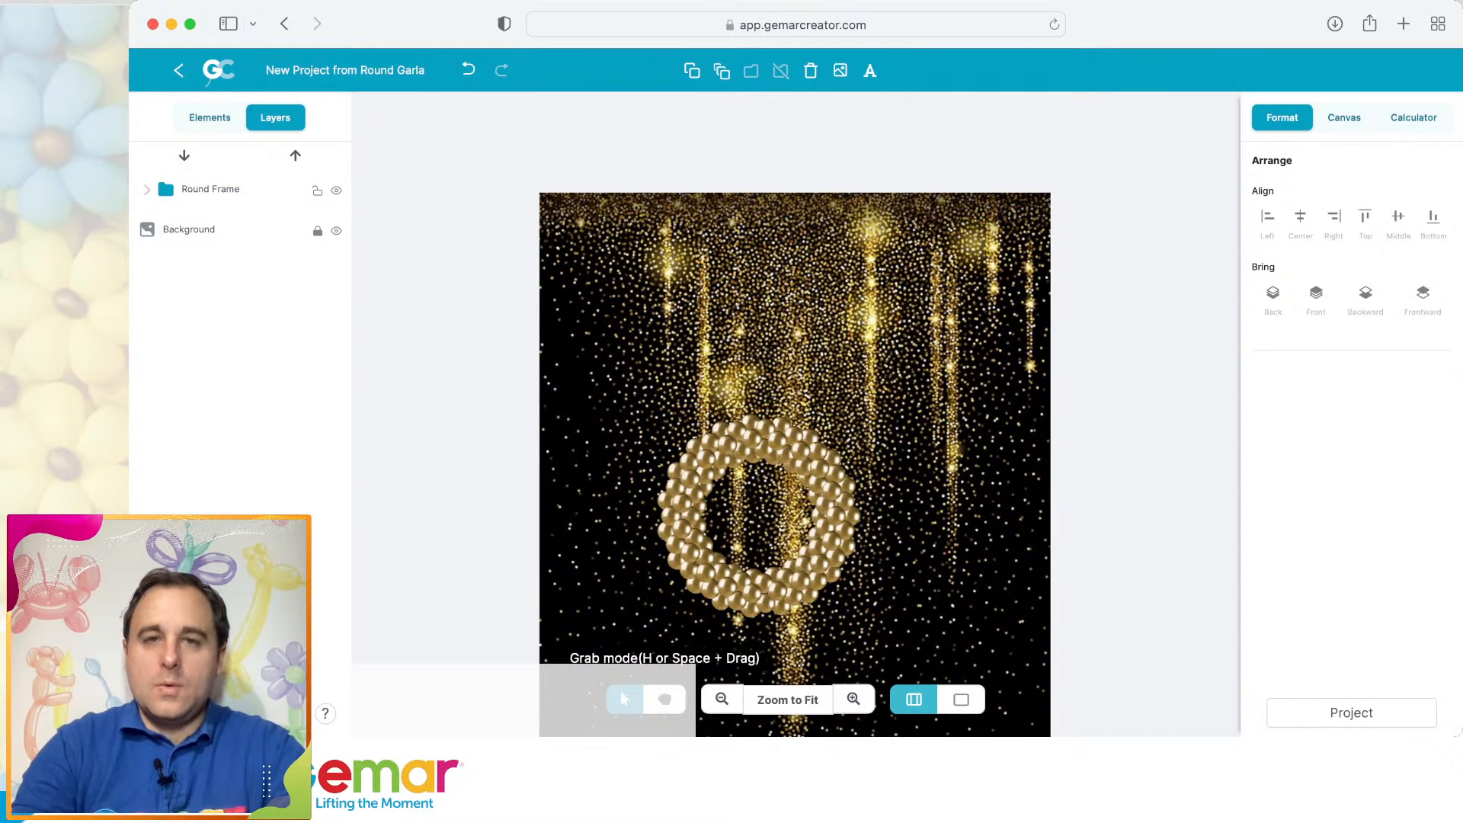
{"action": "left_click_drag", "start_coordinate": [800, 488], "coordinate": [762, 468]}
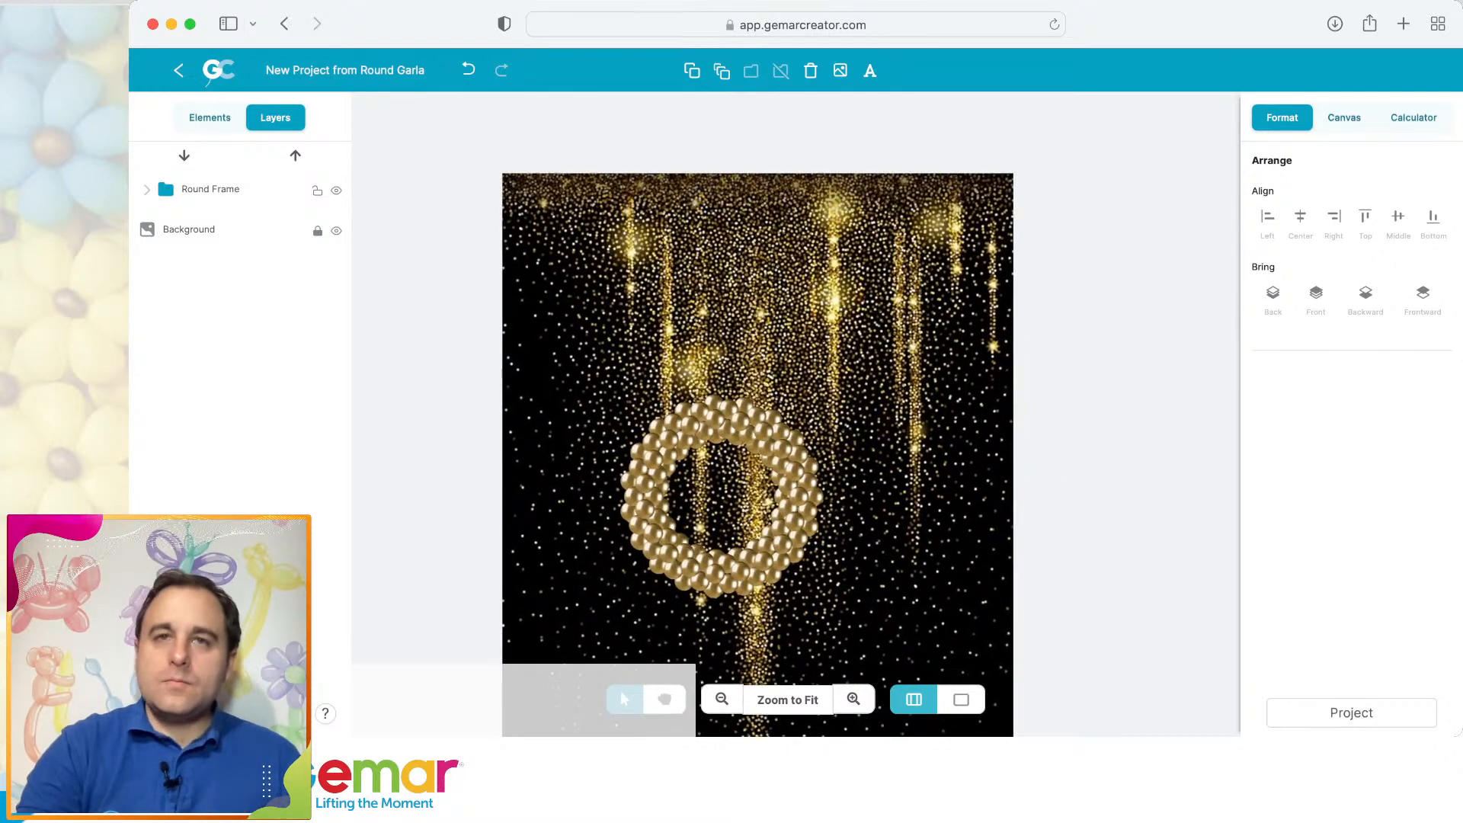
{"action": "left_click", "coordinate": [840, 71]}
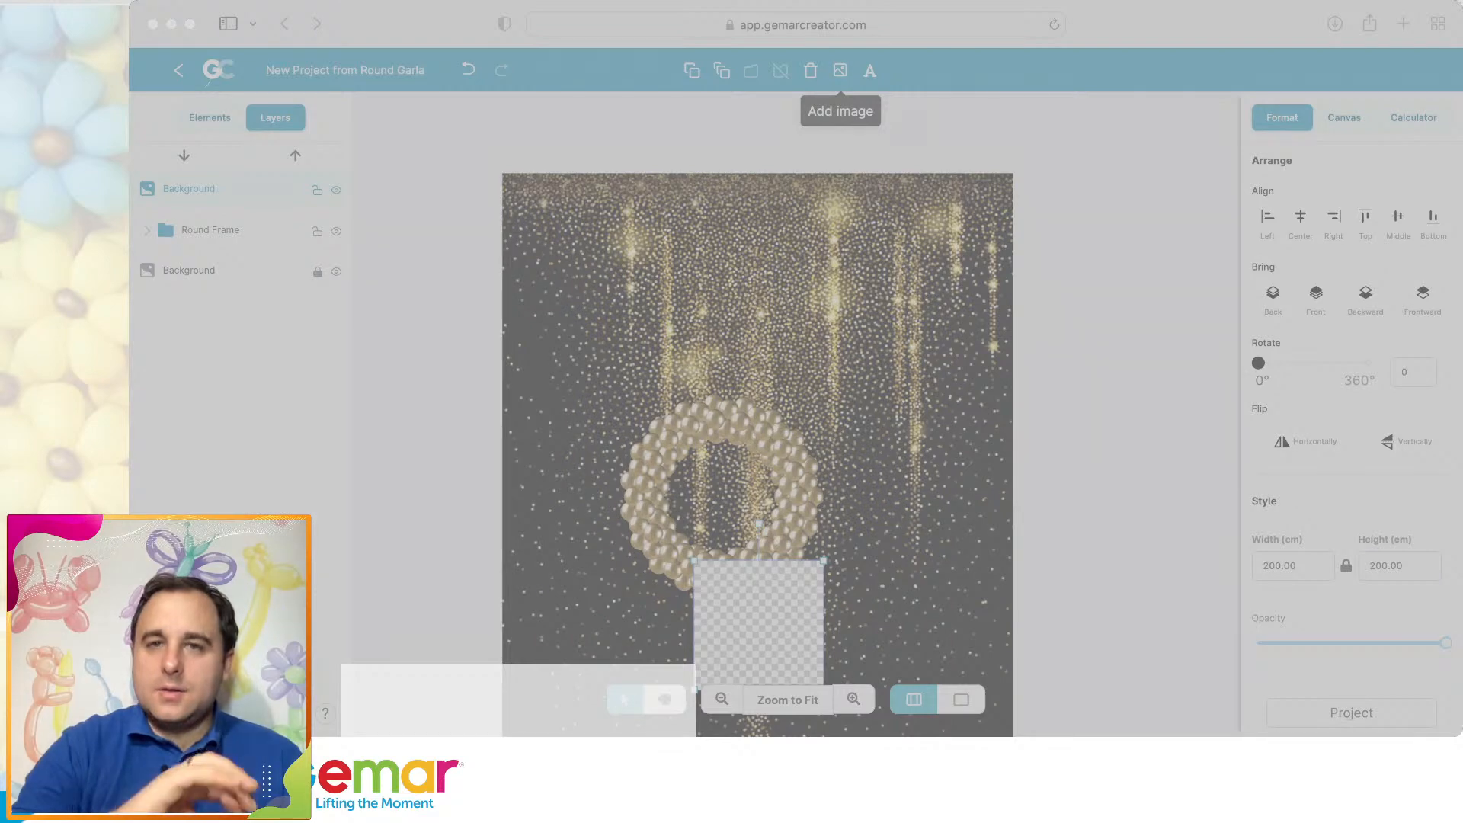
{"action": "key", "text": "Return"}
{"action": "left_click_drag", "start_coordinate": [758, 625], "coordinate": [773, 384]}
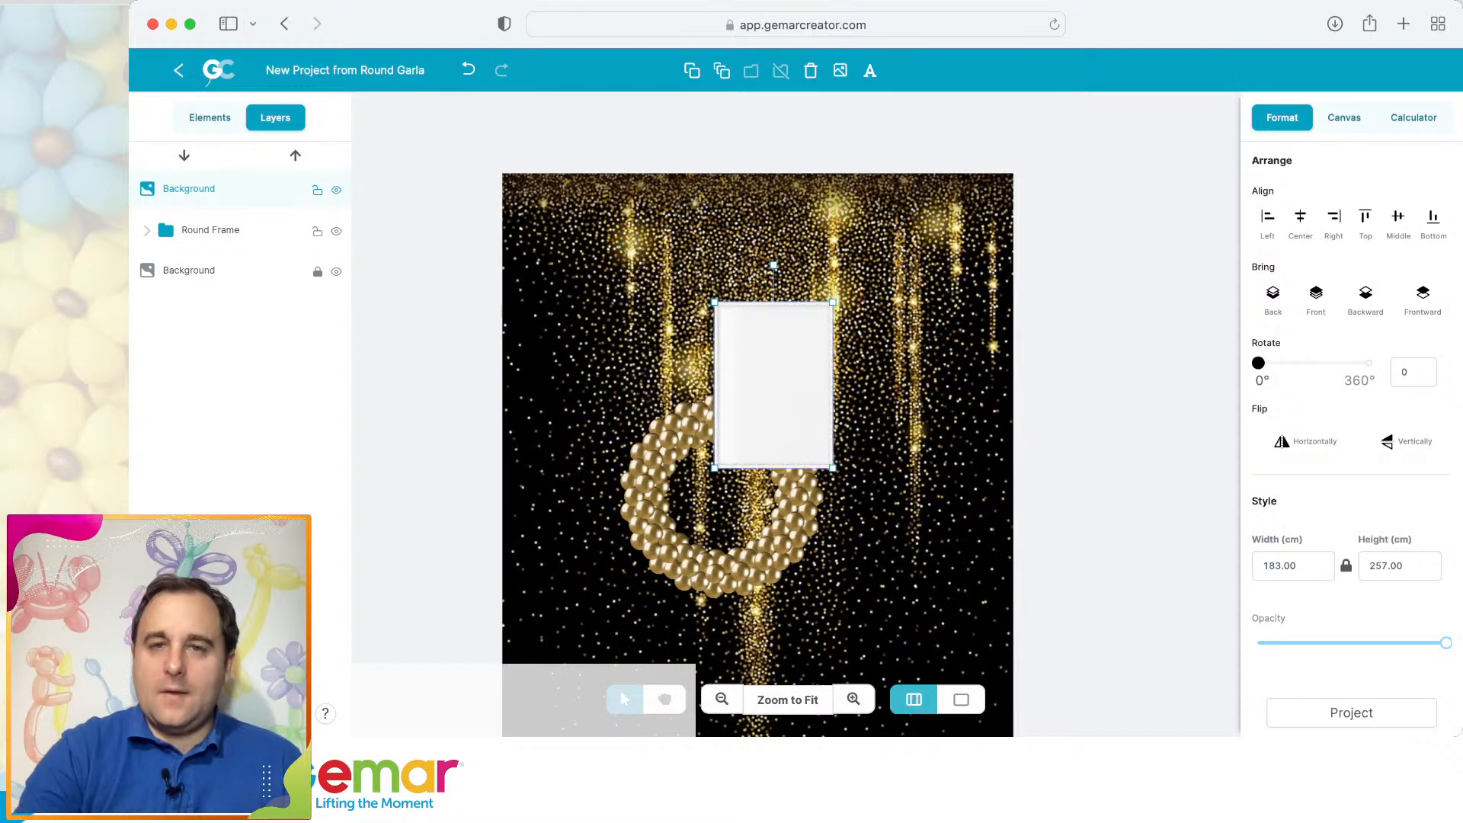
Enlarge the white panel to about 356 × 500 cm and move it over the left part of the balloon ring.
{"action": "left_click_drag", "start_coordinate": [833, 468], "coordinate": [890, 546]}
{"action": "left_click_drag", "start_coordinate": [773, 385], "coordinate": [638, 510]}
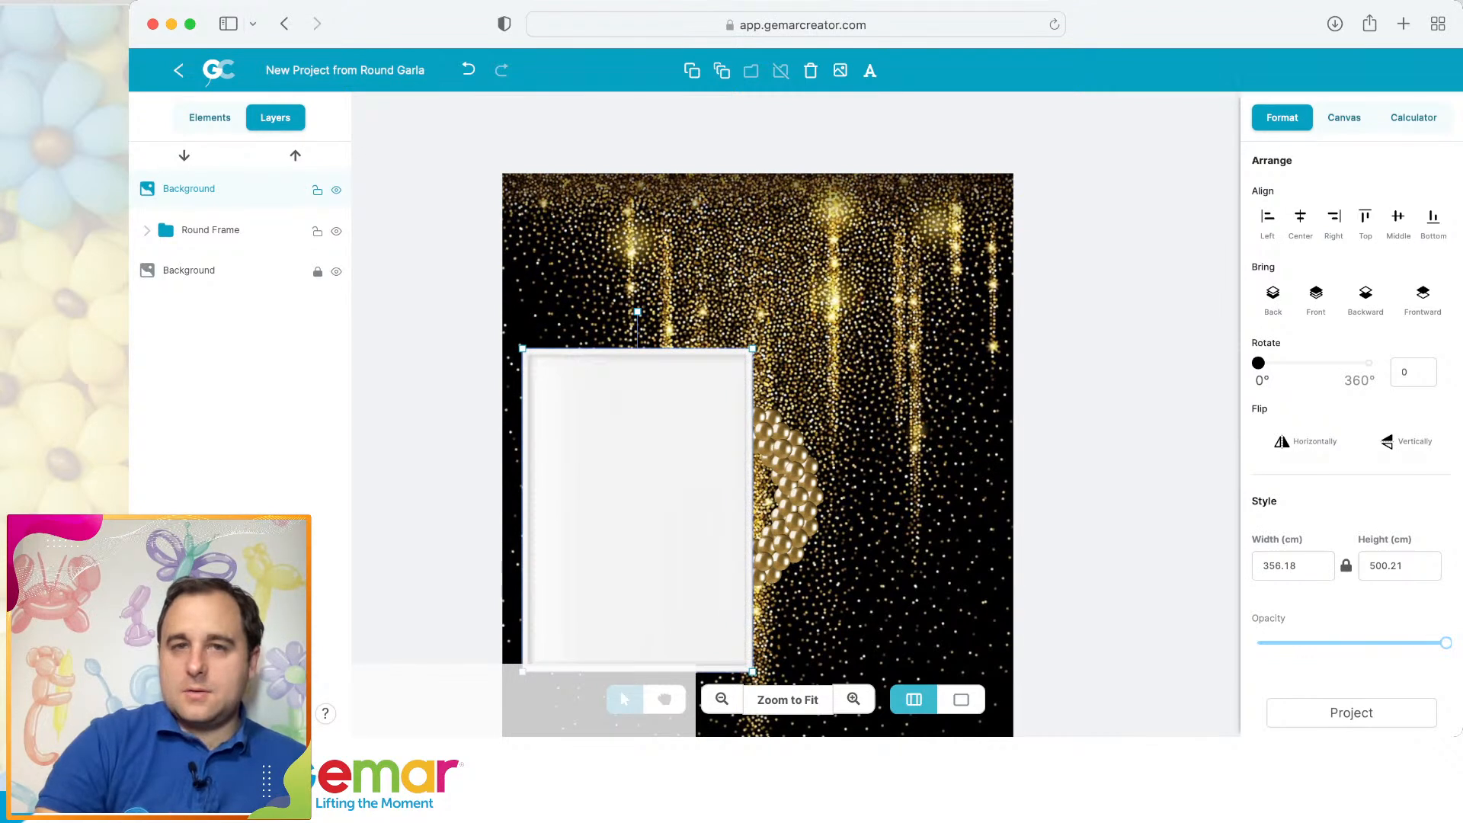
{"action": "left_click", "coordinate": [899, 488]}
{"action": "left_click", "coordinate": [670, 495]}
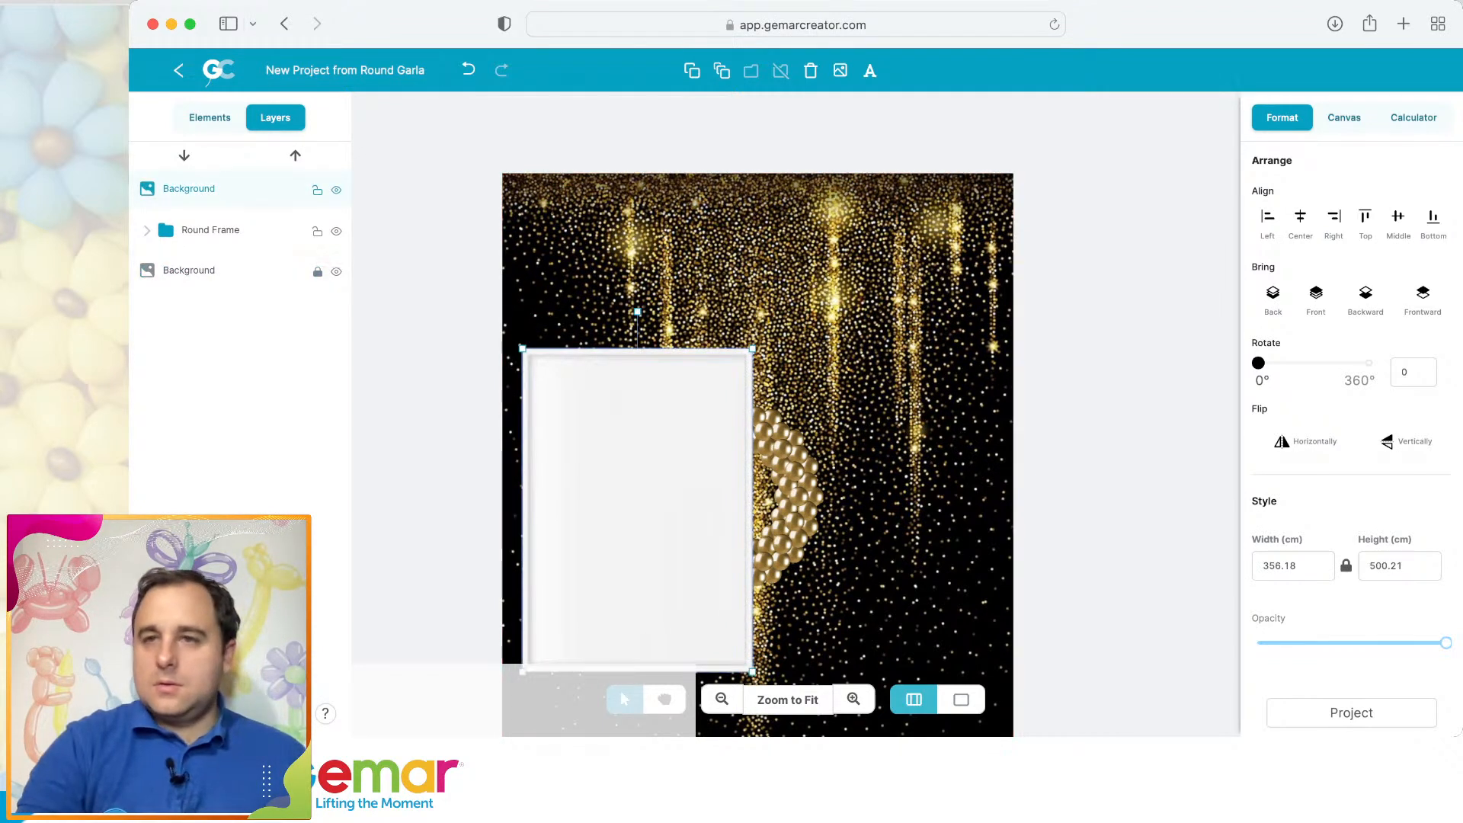
Rotate the white panel 90 degrees and enlarge it to about 419 × 589 cm around the ring.
{"action": "double_click", "coordinate": [1405, 372]}
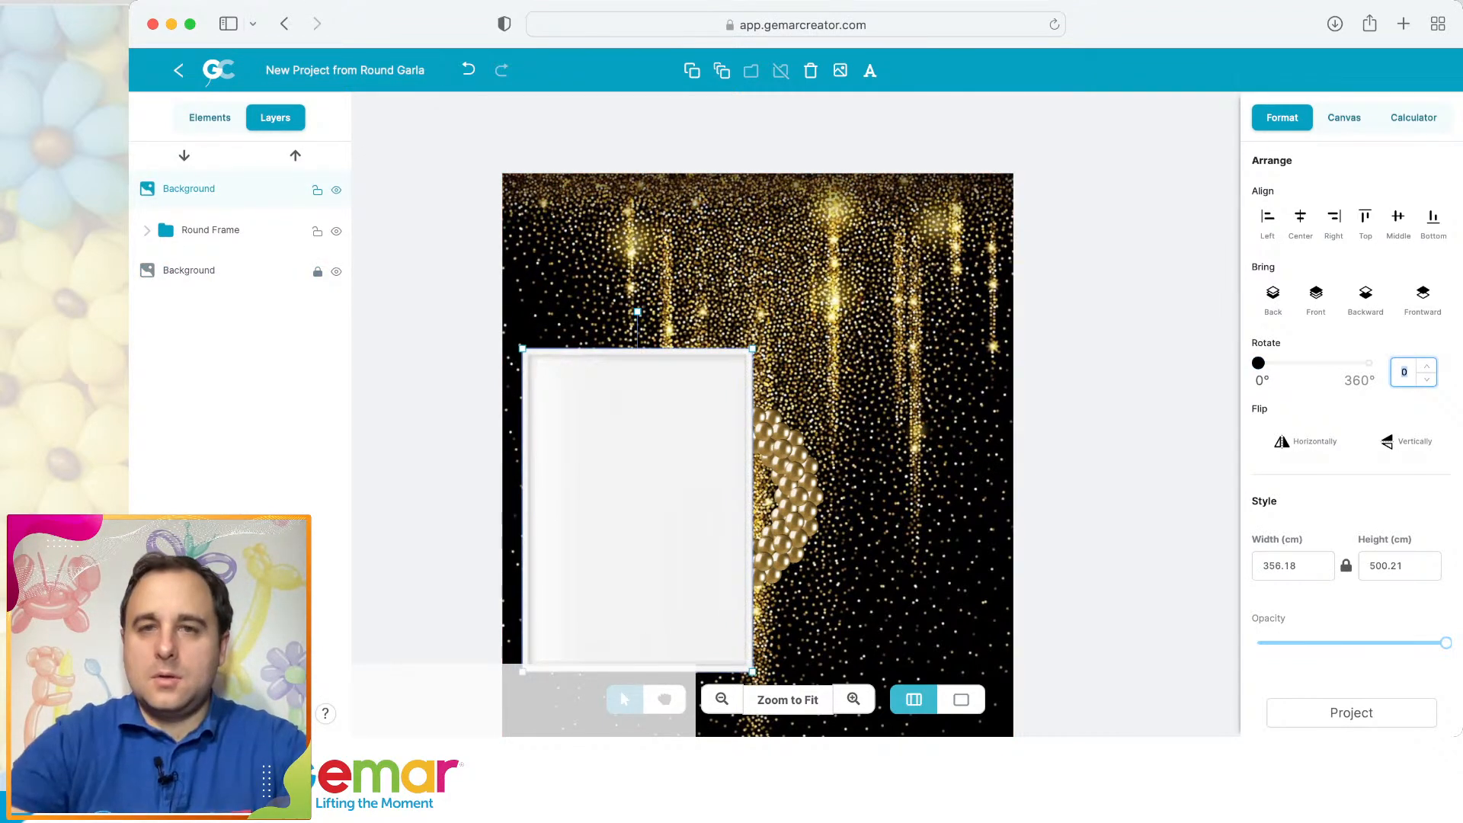
{"action": "type", "text": "90"}
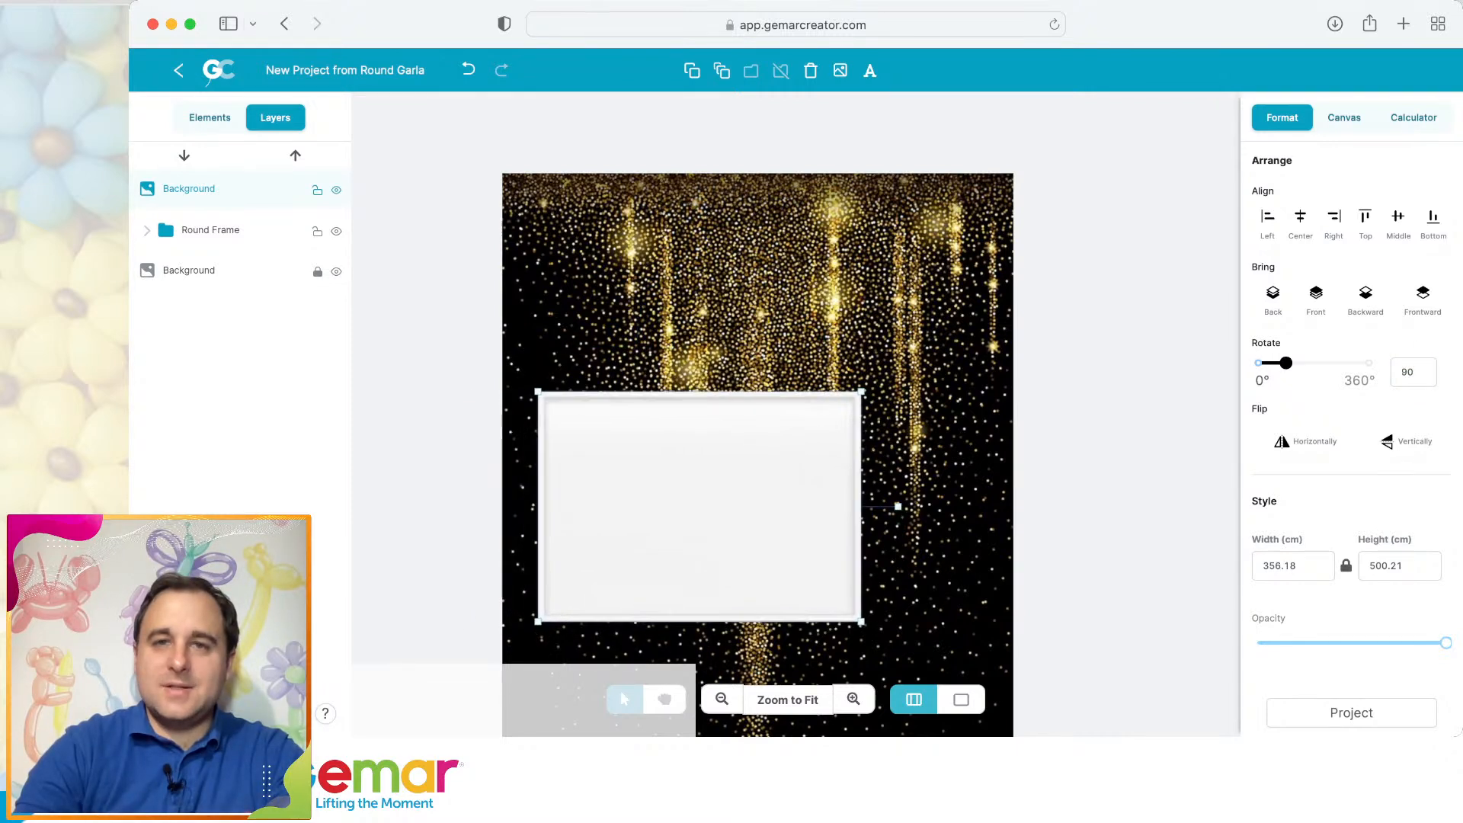
{"action": "left_click_drag", "start_coordinate": [895, 499], "coordinate": [923, 499]}
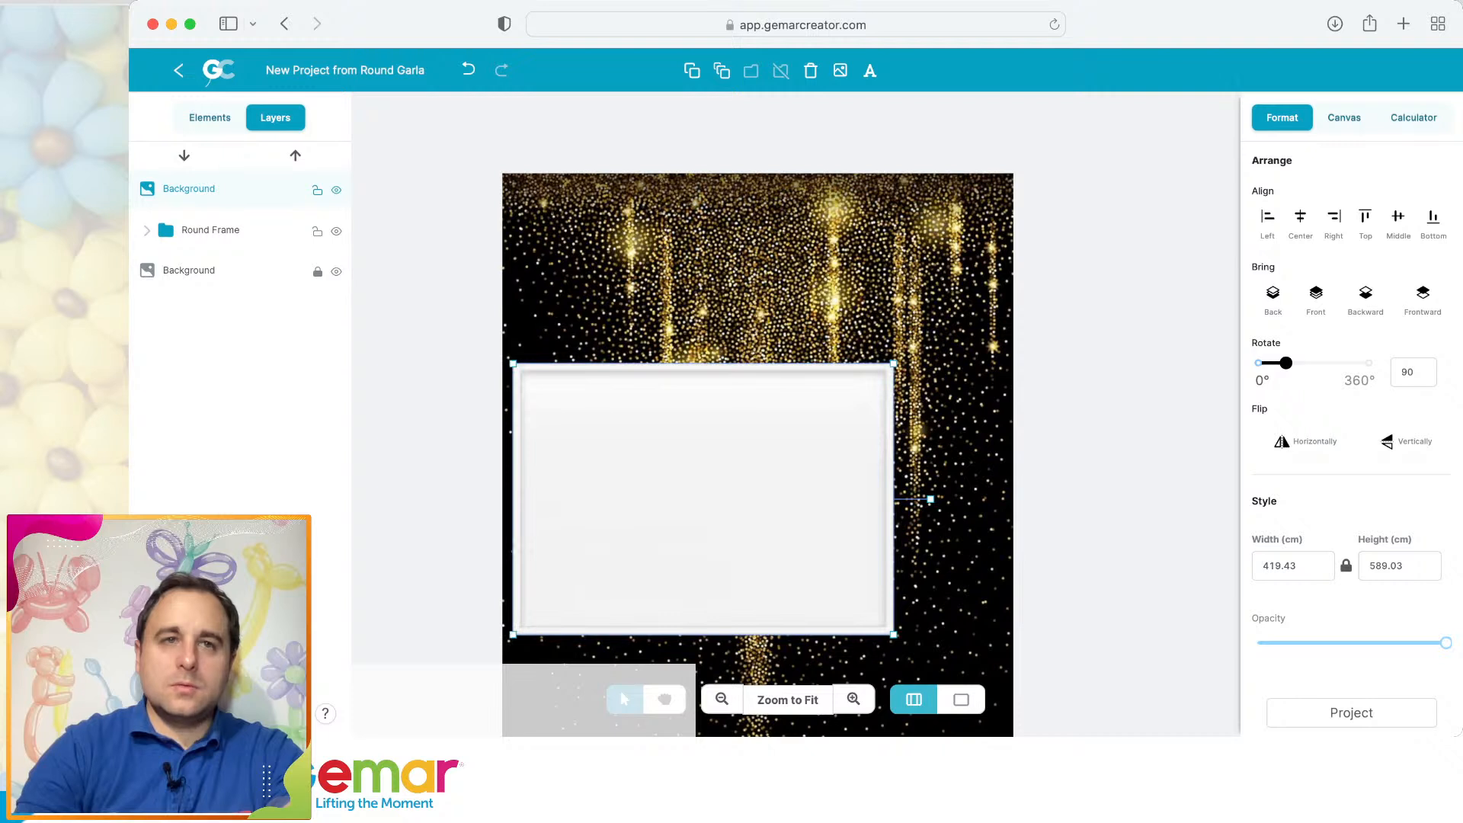
Send the white panel behind the Round Frame group and shift the ring slightly left to centre it on the panel.
{"action": "left_click", "coordinate": [184, 155]}
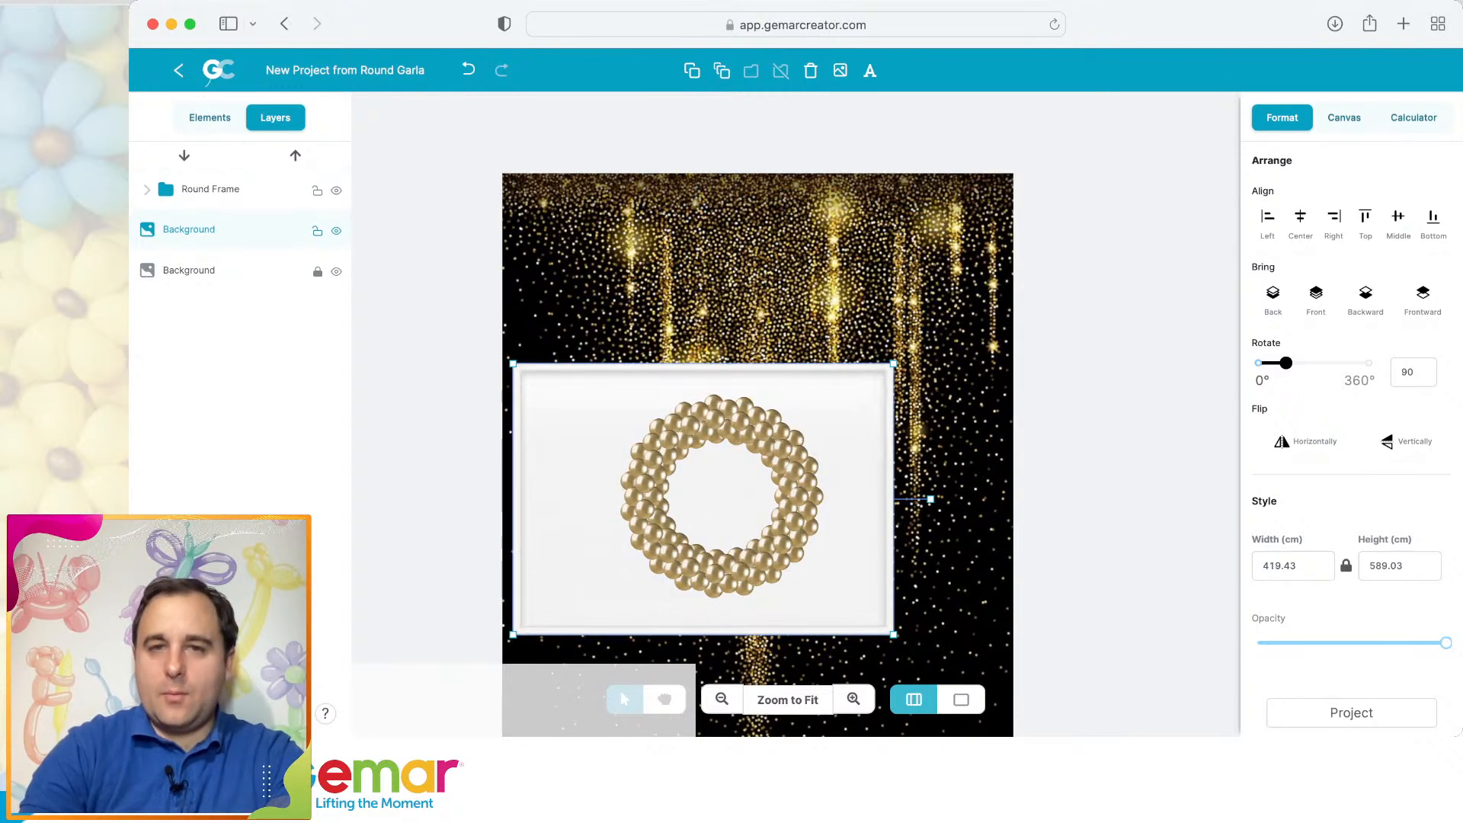
{"action": "left_click", "coordinate": [210, 189]}
{"action": "left_click_drag", "start_coordinate": [705, 564], "coordinate": [701, 565]}
{"action": "left_click", "coordinate": [722, 656]}
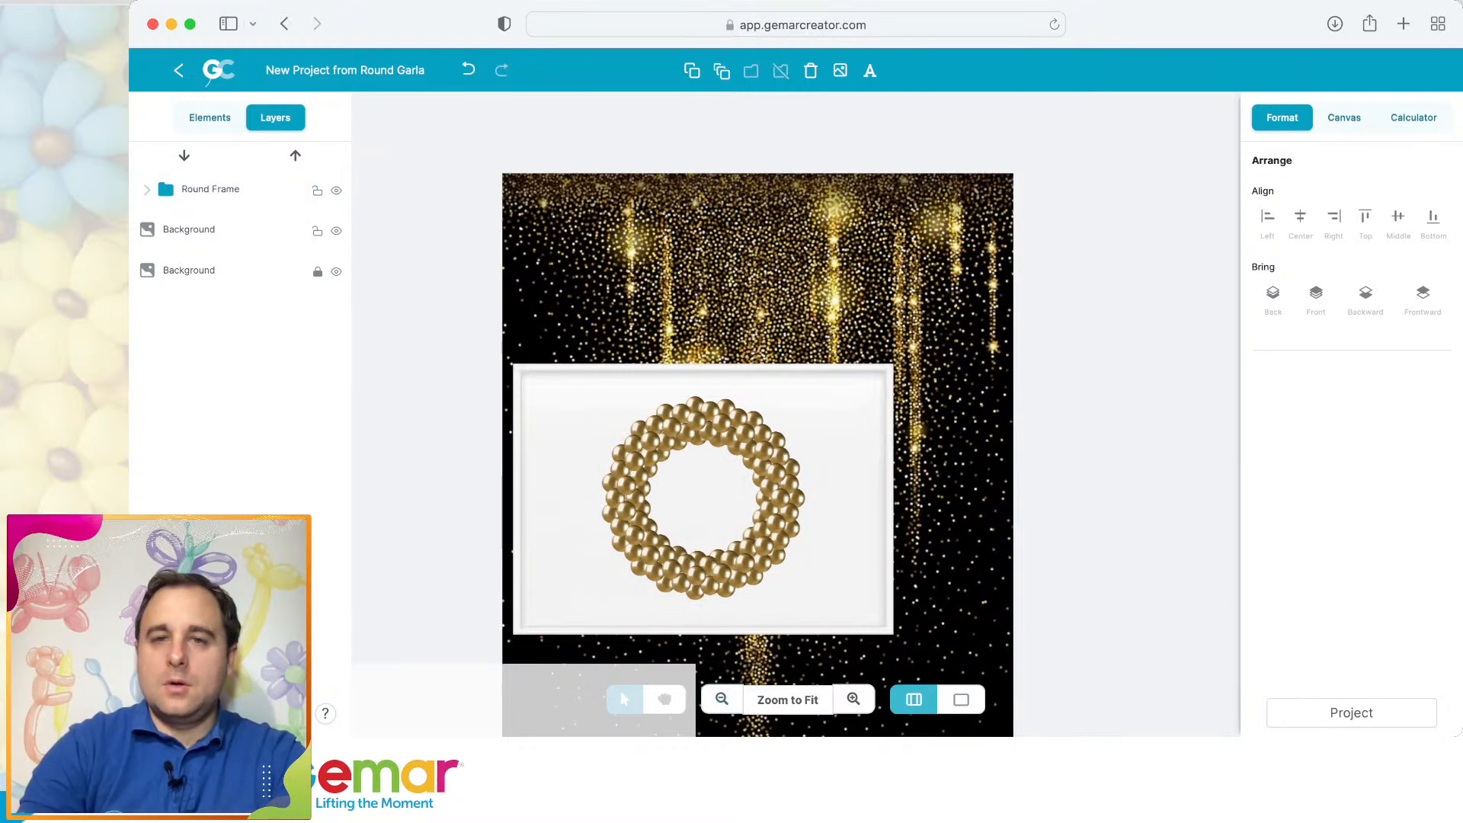
Add a text heading with the owner's first name in possessive form plus "Balloon World", and widen its box to fit one line.
{"action": "scroll", "coordinate": [757, 457], "scroll_direction": "down", "scroll_amount": 2}
{"action": "scroll", "coordinate": [757, 458], "scroll_direction": "up", "scroll_amount": 1}
{"action": "scroll", "coordinate": [758, 458], "scroll_direction": "up", "scroll_amount": 1}
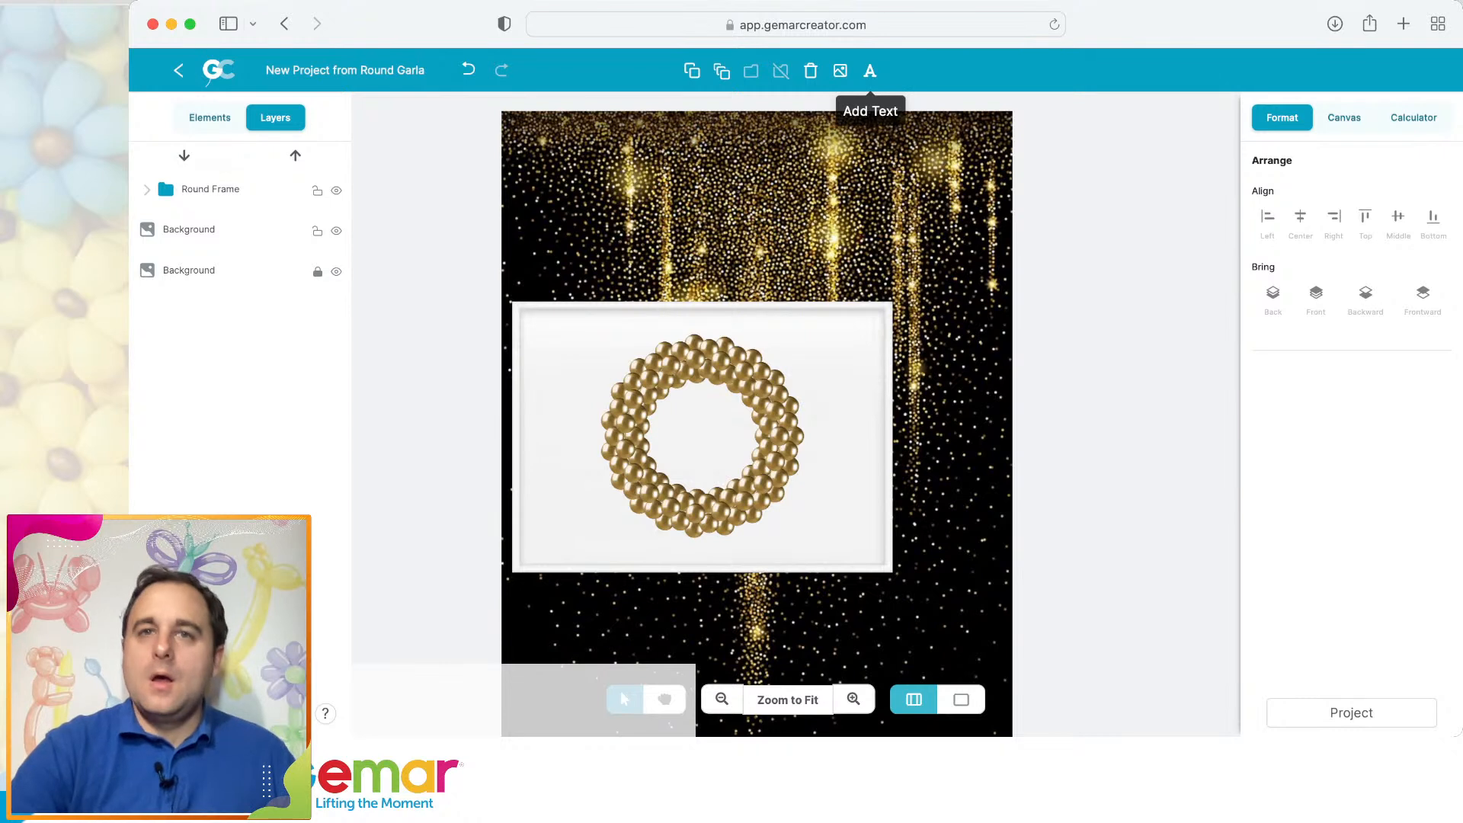
{"action": "left_click", "coordinate": [869, 70]}
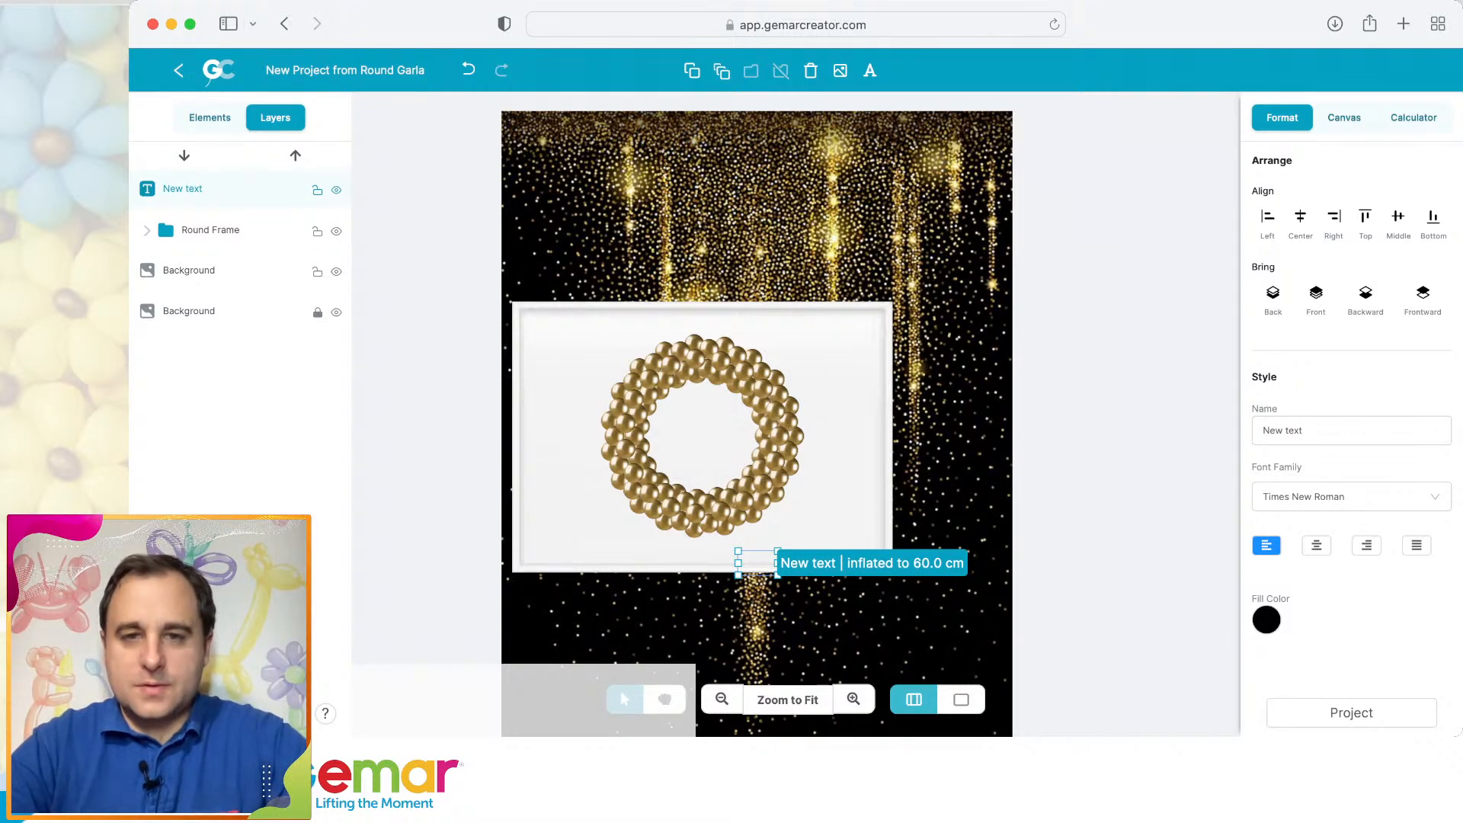
{"action": "double_click", "coordinate": [757, 562]}
{"action": "type", "text": "Gergo's "}
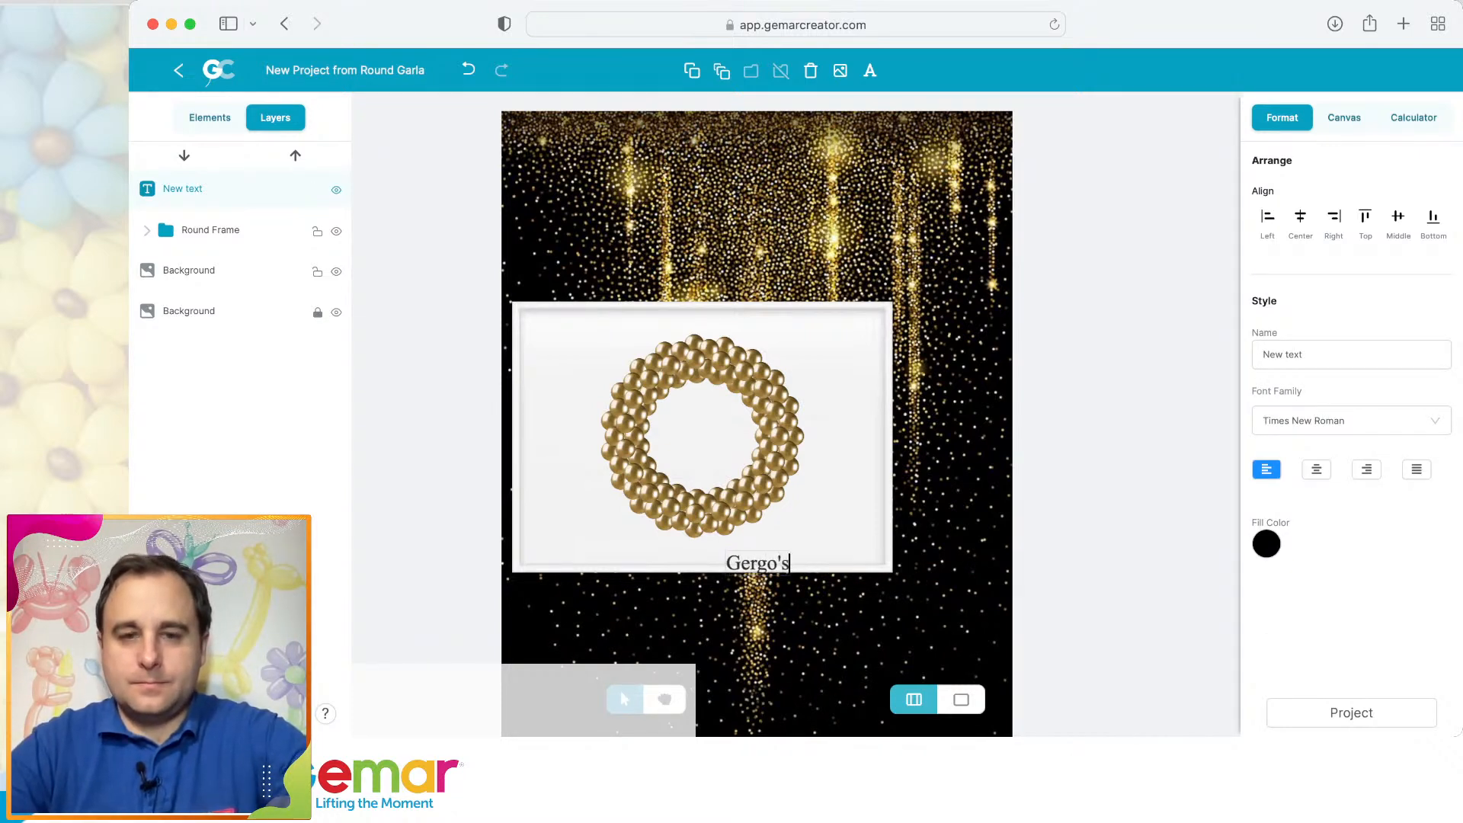
{"action": "type", "text": "Balloon"}
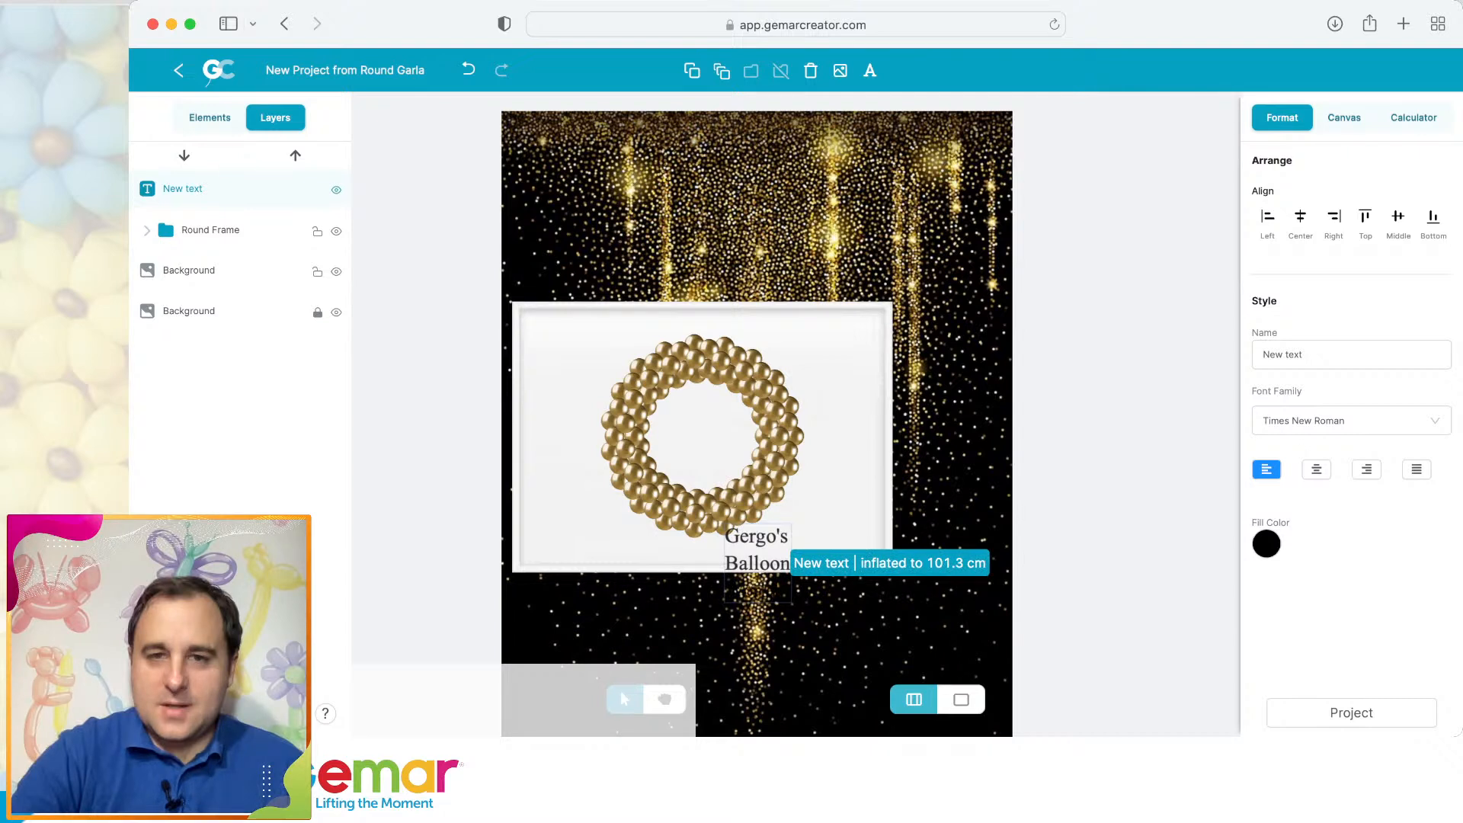
{"action": "left_click", "coordinate": [777, 629]}
{"action": "left_click", "coordinate": [757, 563]}
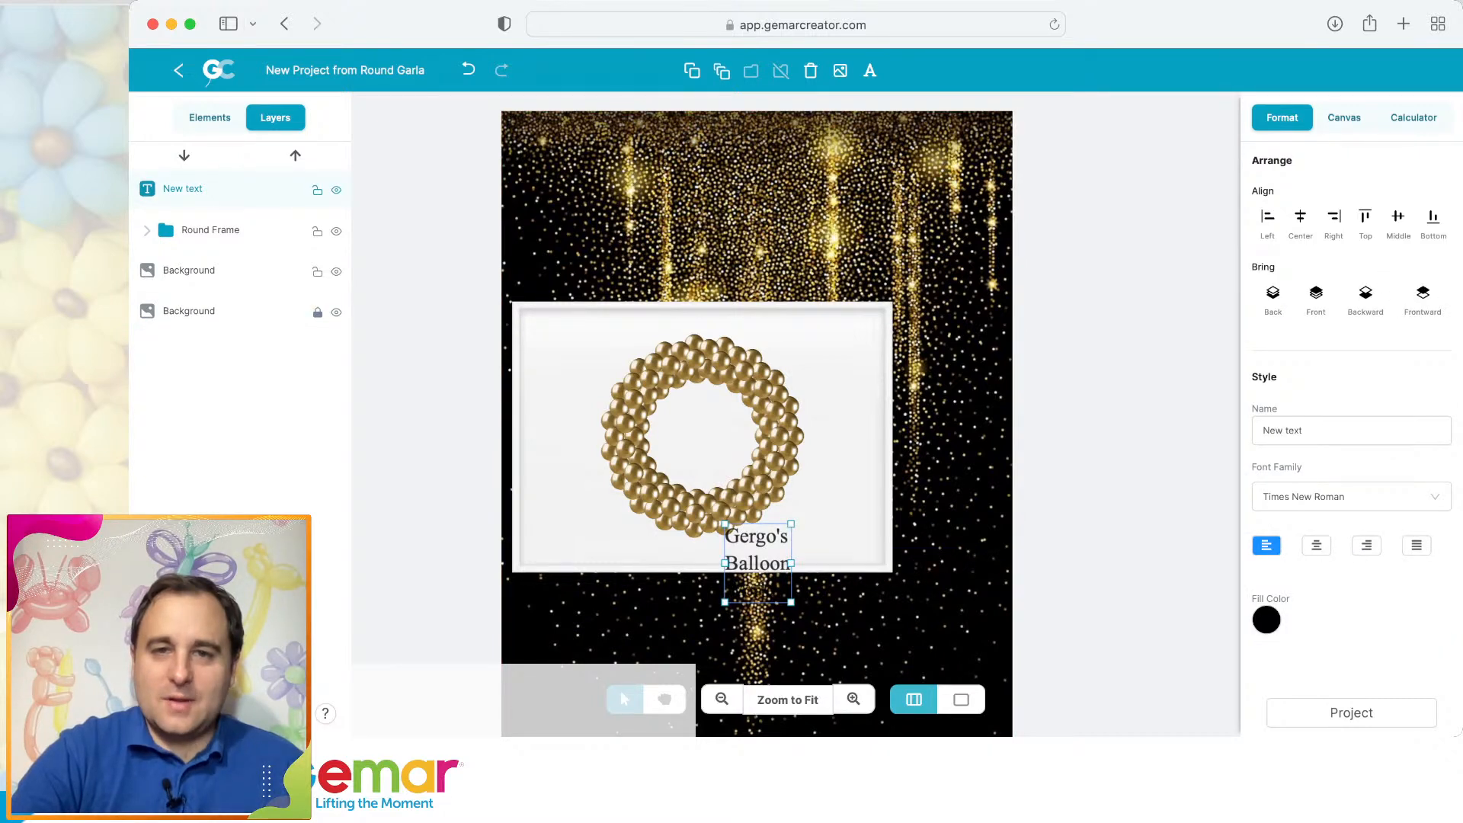
{"action": "left_click_drag", "start_coordinate": [791, 563], "coordinate": [929, 563]}
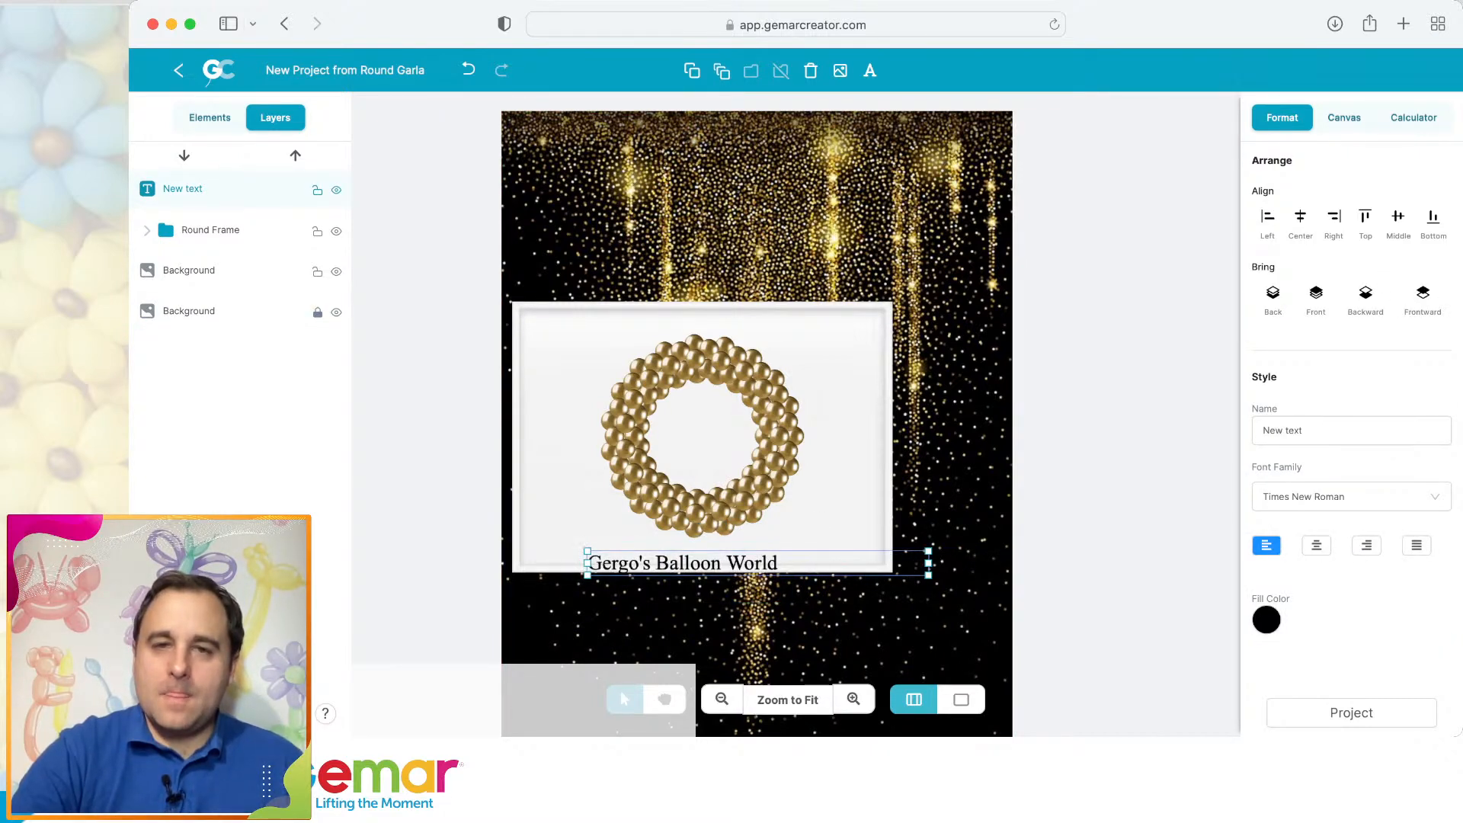
Format the heading text in white Courier and move it just above the white panel.
{"action": "double_click", "coordinate": [838, 563]}
{"action": "key", "text": "super+a"}
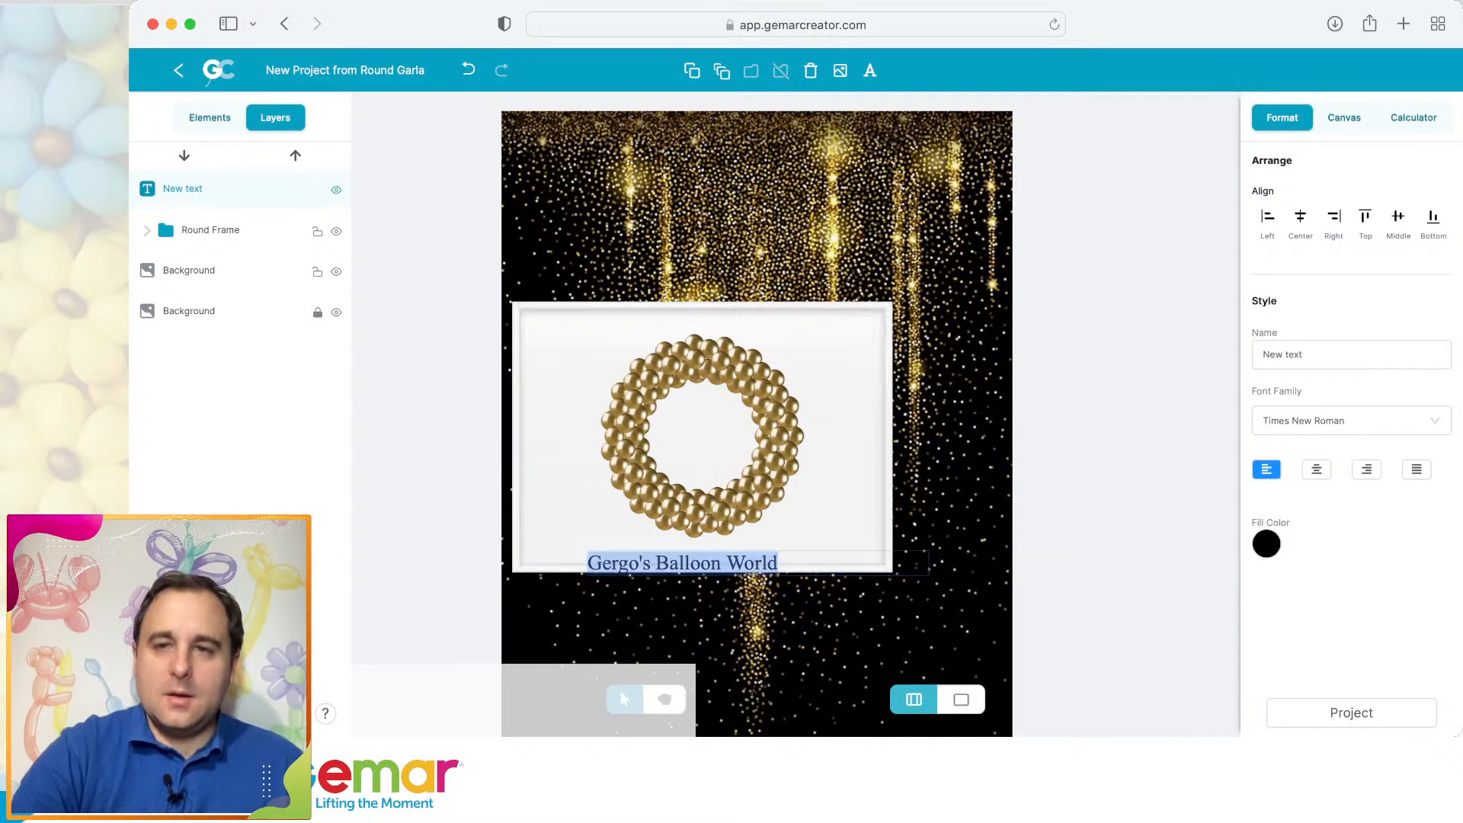
{"action": "left_click", "coordinate": [1267, 544]}
{"action": "left_click", "coordinate": [1326, 498]}
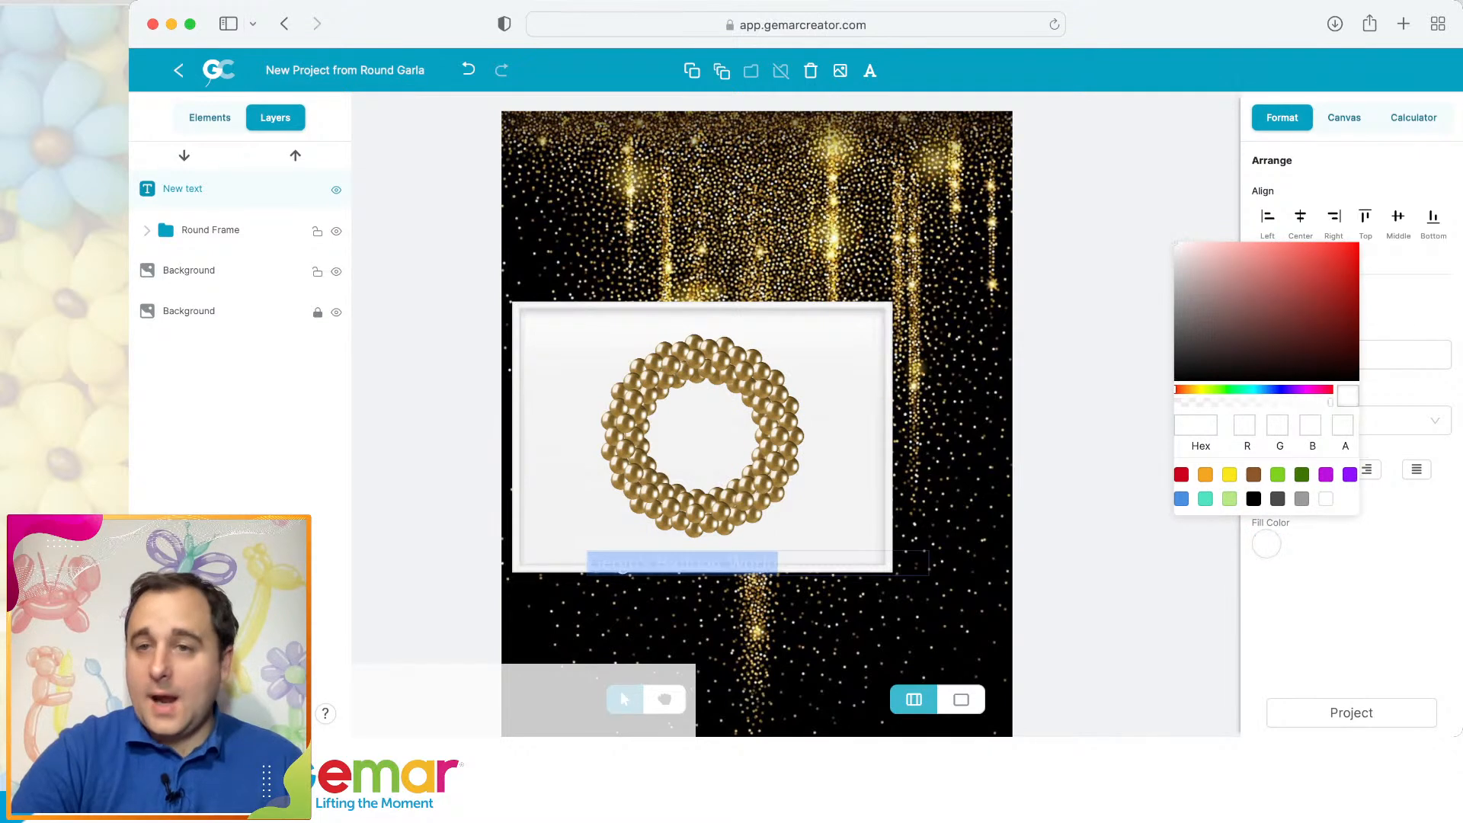
{"action": "left_click", "coordinate": [1350, 421]}
{"action": "scroll", "coordinate": [1341, 542], "scroll_direction": "up", "scroll_amount": 5}
{"action": "scroll", "coordinate": [1341, 552], "scroll_direction": "up", "scroll_amount": 1}
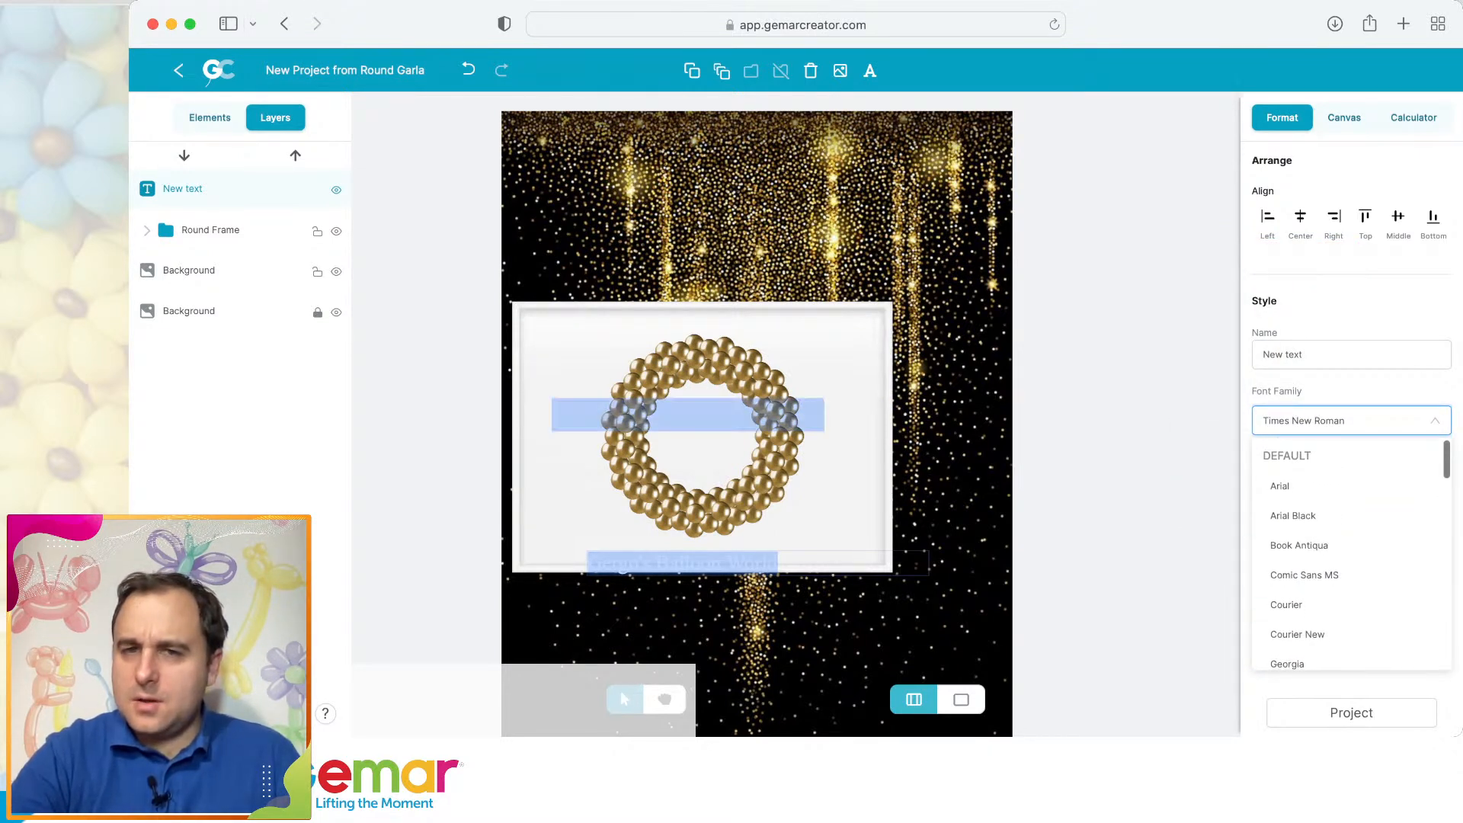
{"action": "left_click", "coordinate": [1326, 601]}
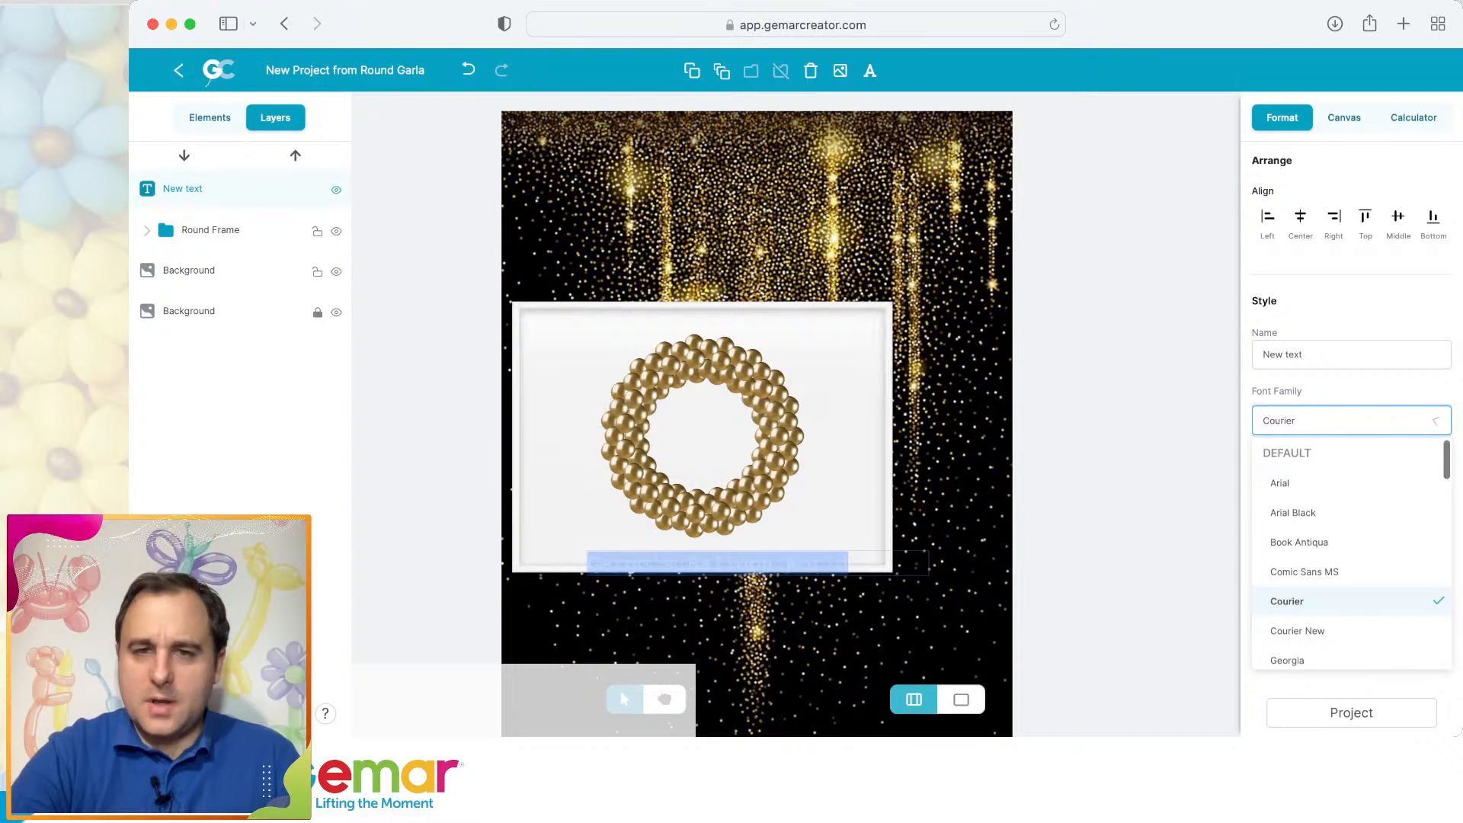
{"action": "left_click", "coordinate": [427, 290]}
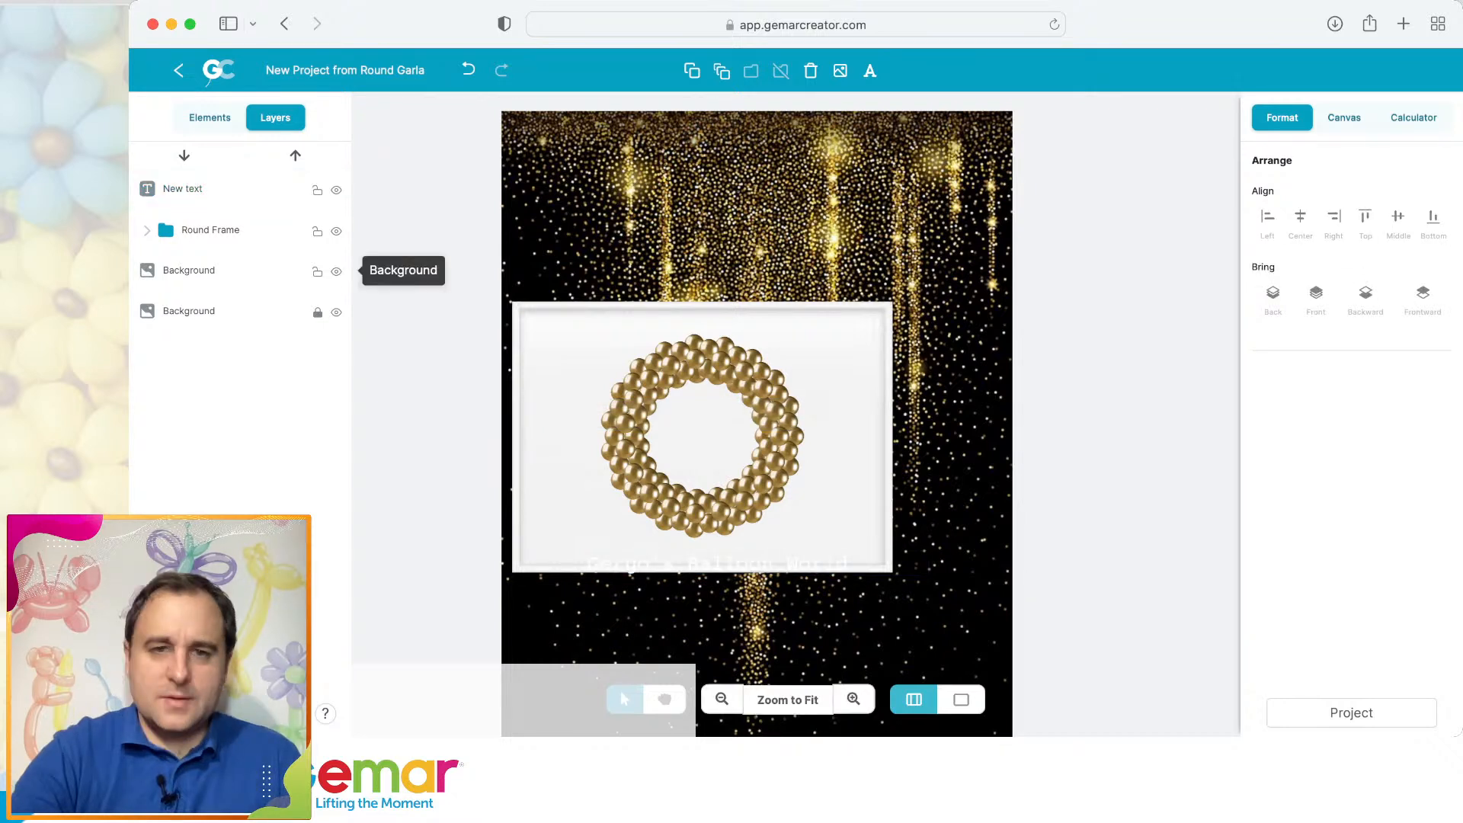
{"action": "left_click_drag", "start_coordinate": [717, 563], "coordinate": [652, 287]}
{"action": "left_click", "coordinate": [652, 288]}
Duplicate the white panel, shrink the copy to about 159 × 224 cm and place it below the large panel's left corner.
{"action": "left_click", "coordinate": [655, 323]}
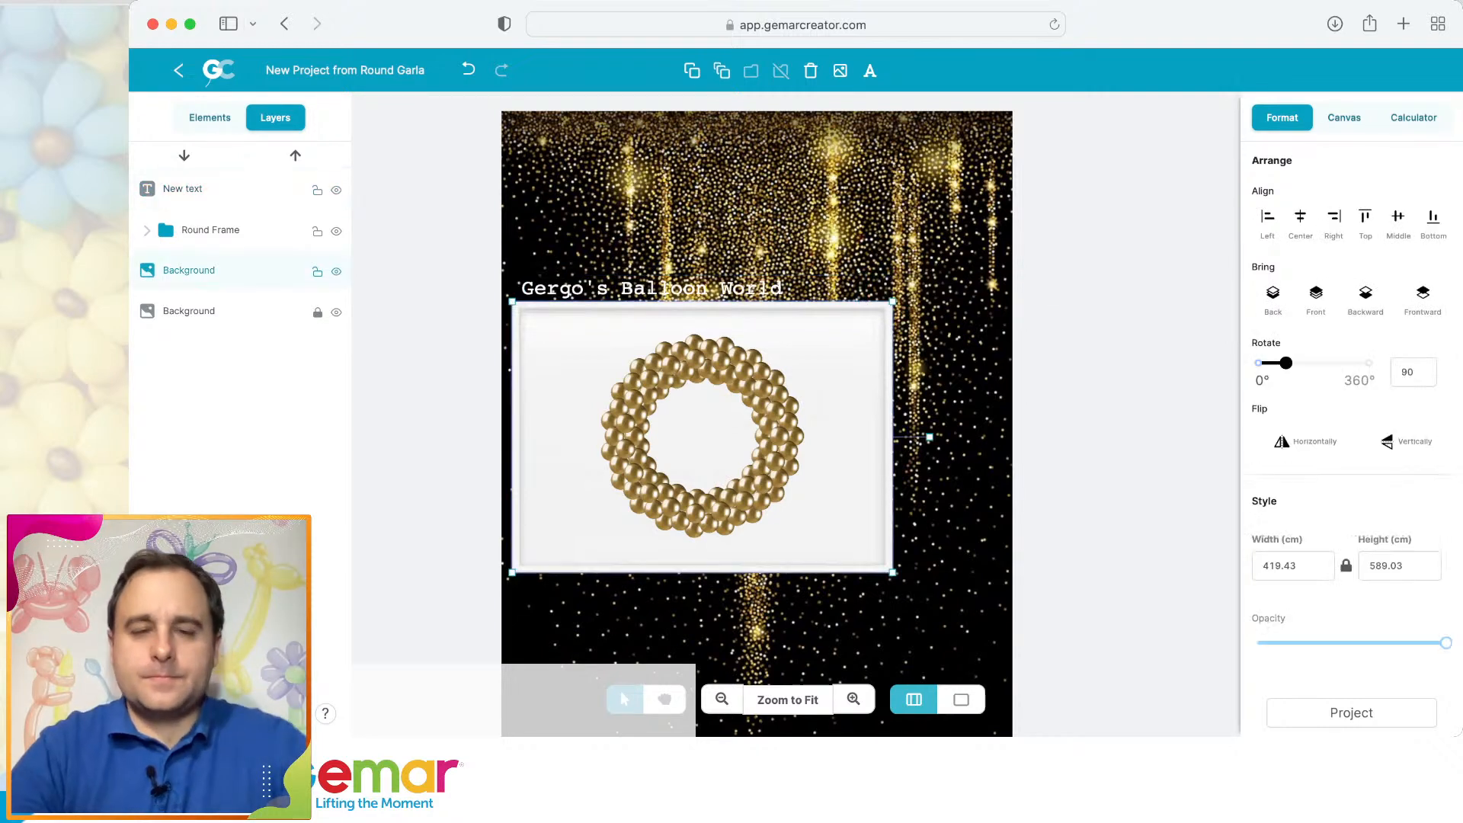
{"action": "key", "text": "super+v"}
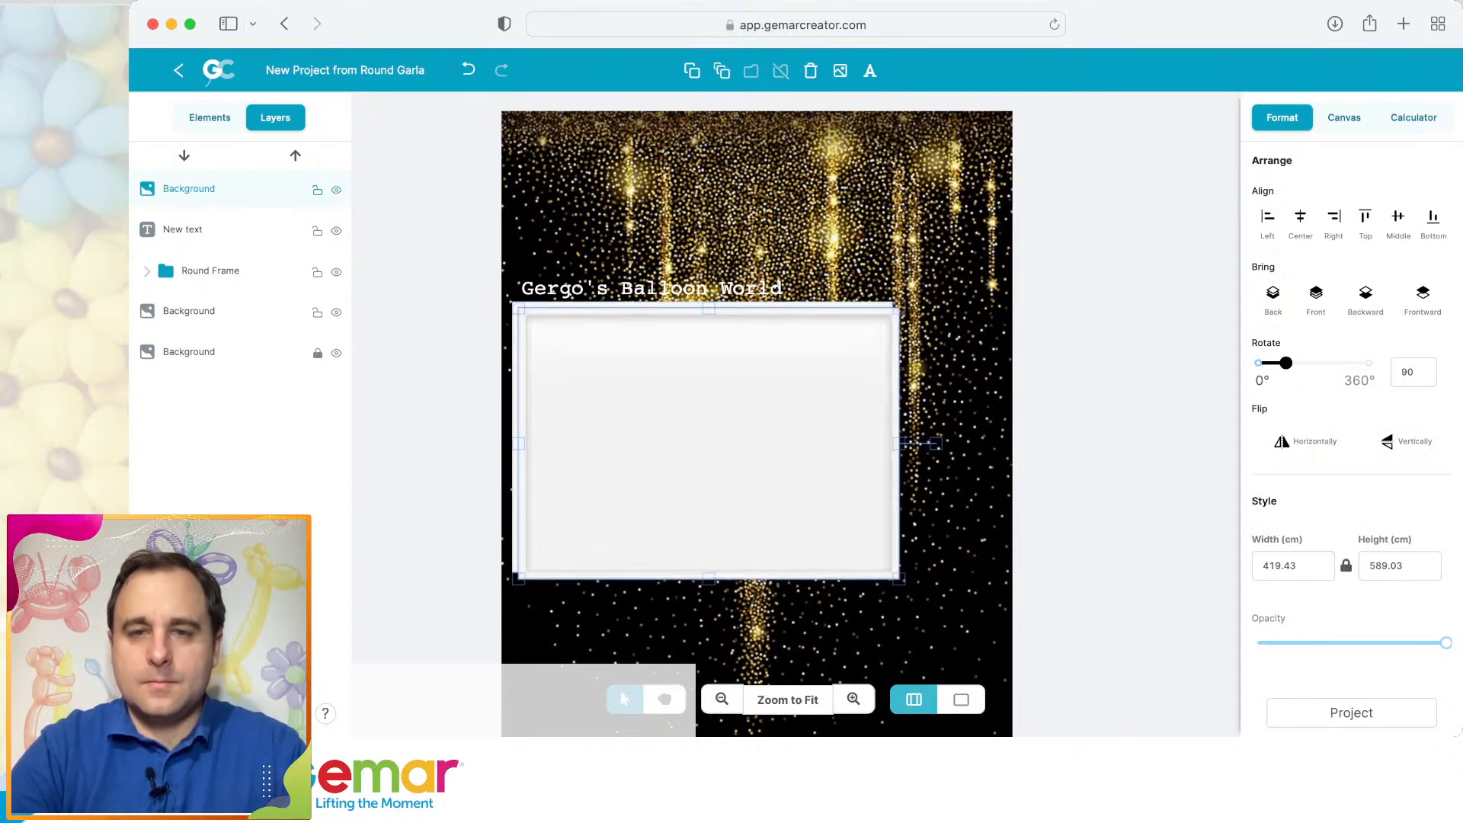
{"action": "left_click_drag", "start_coordinate": [899, 579], "coordinate": [663, 410]}
{"action": "left_click_drag", "start_coordinate": [590, 358], "coordinate": [586, 631]}
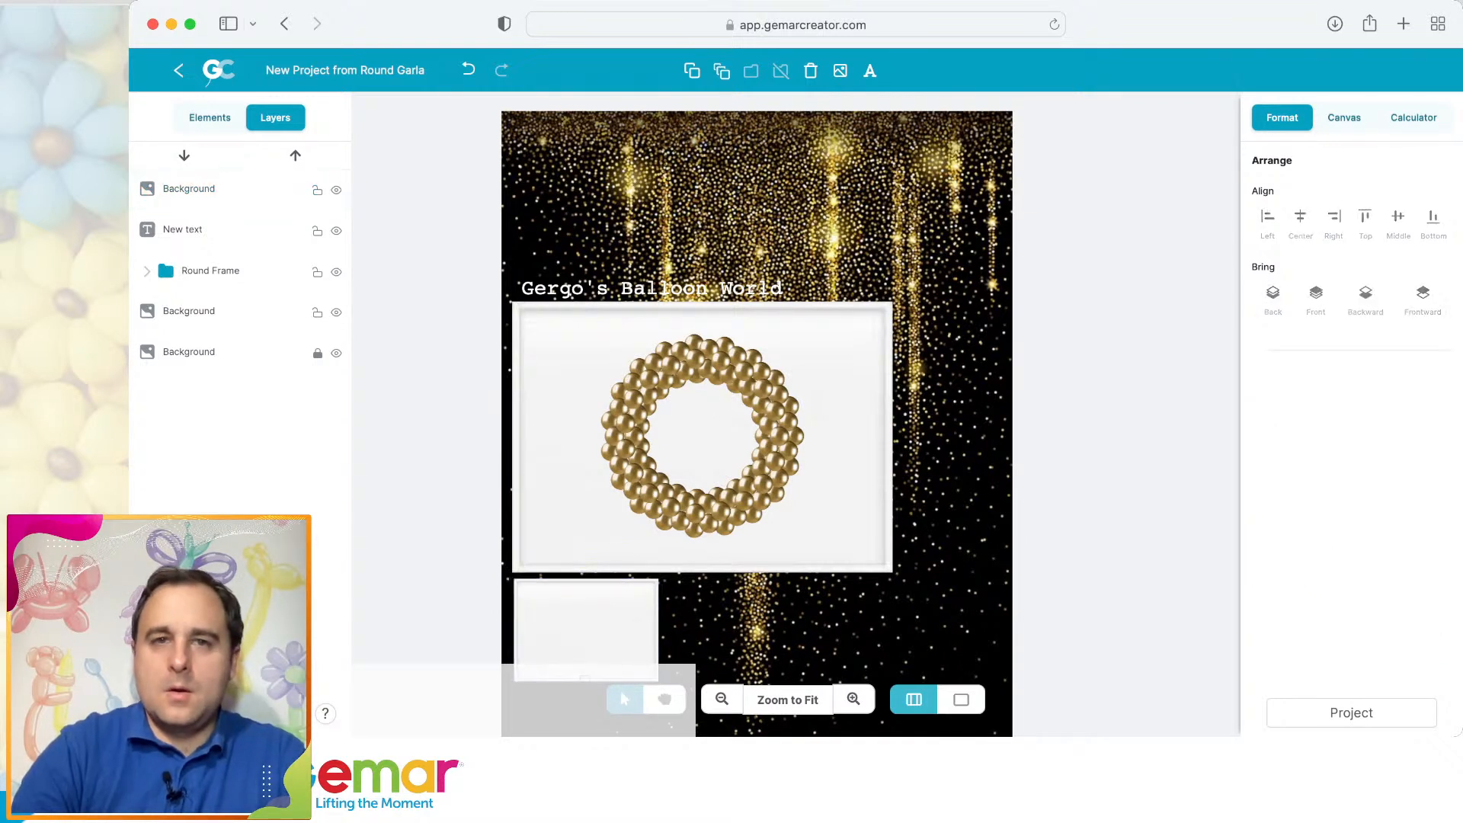
Move the heading to the canvas's top edge and shift the large panel, ring and small panel up beneath it.
{"action": "left_click_drag", "start_coordinate": [651, 288], "coordinate": [639, 126]}
{"action": "left_click", "coordinate": [572, 365]}
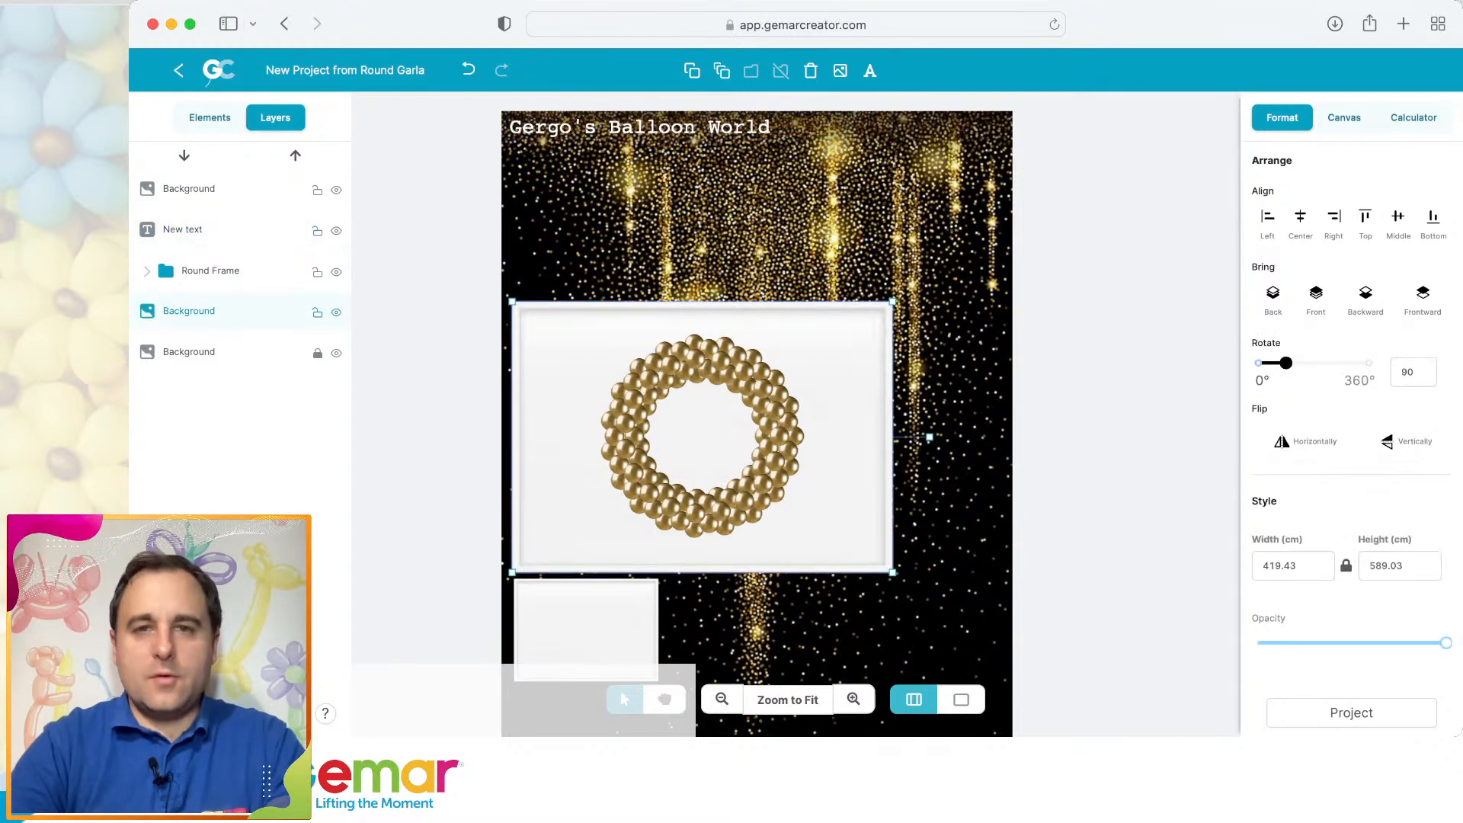
{"action": "left_click", "coordinate": [644, 381], "text": "shift"}
{"action": "left_click_drag", "start_coordinate": [644, 381], "coordinate": [642, 224]}
{"action": "left_click_drag", "start_coordinate": [587, 629], "coordinate": [584, 473]}
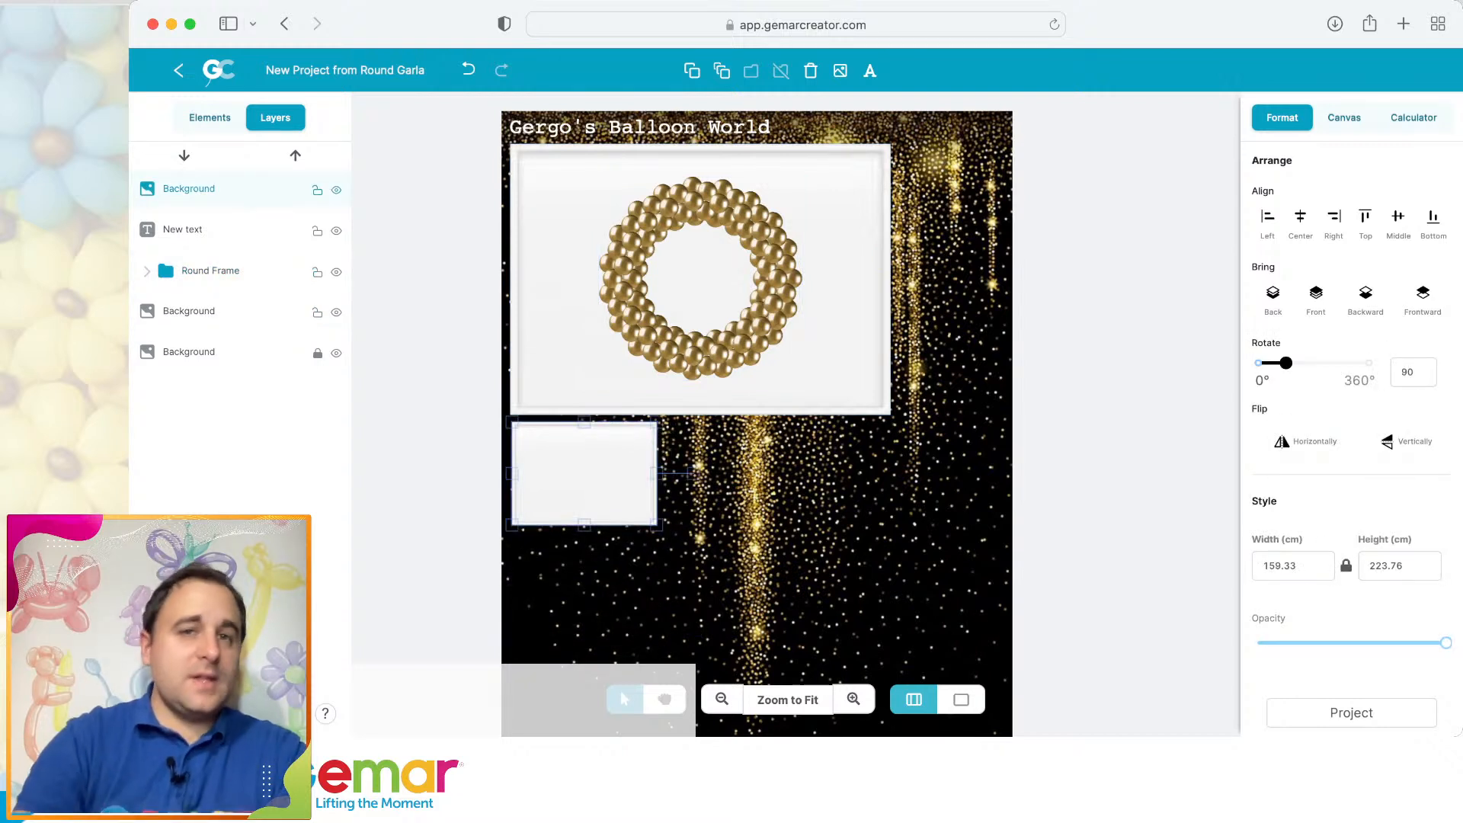
{"action": "left_click", "coordinate": [427, 488]}
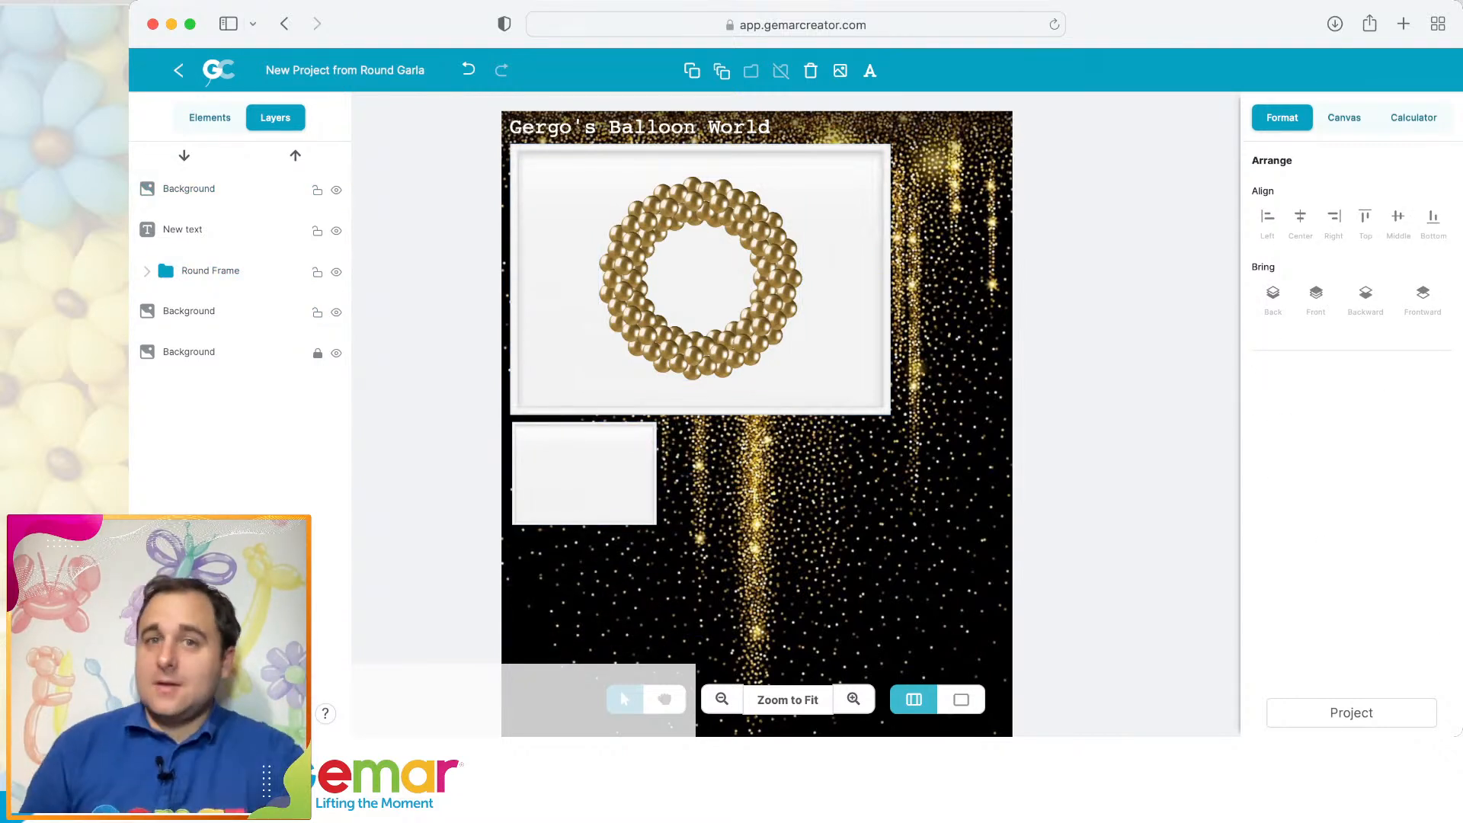
Nudge the Round Frame ring slightly up and right on the large white panel.
{"action": "left_click", "coordinate": [663, 339]}
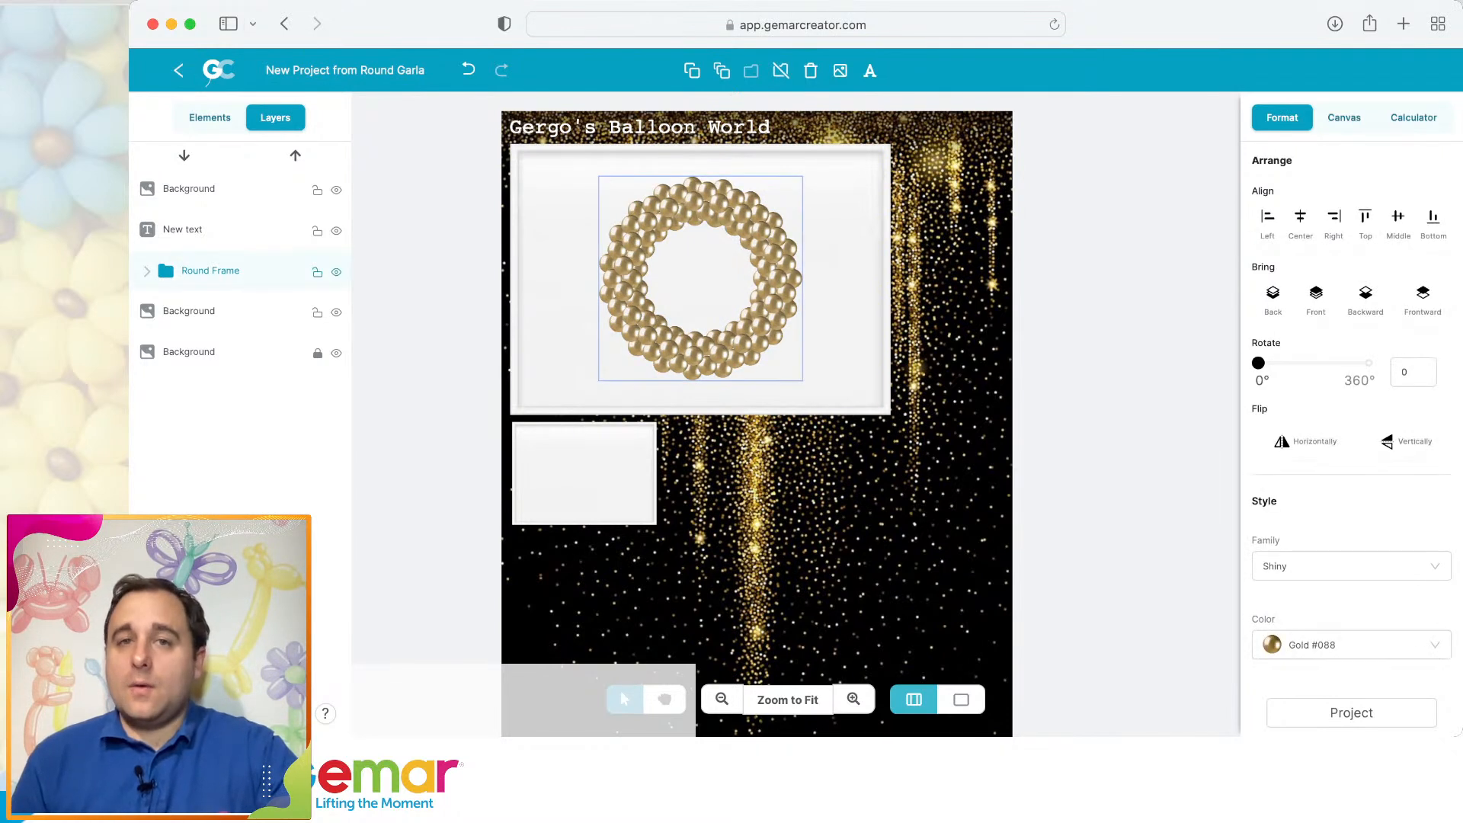
{"action": "left_click_drag", "start_coordinate": [662, 339], "coordinate": [668, 335]}
{"action": "left_click", "coordinate": [731, 473]}
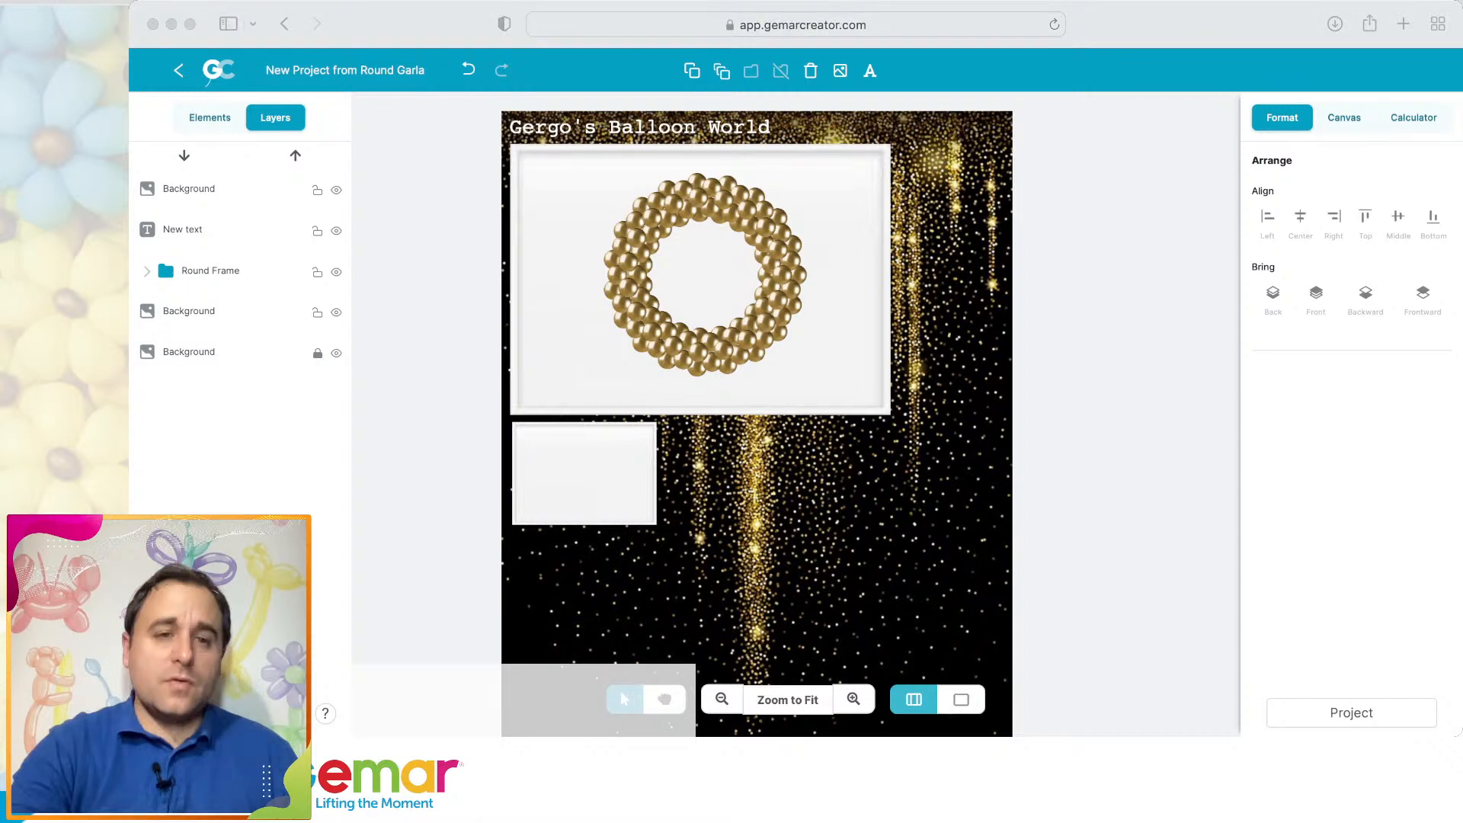
Add the Standing Man figure from the Person accessories and place it inside the balloon ring.
{"action": "left_click", "coordinate": [210, 117]}
{"action": "left_click", "coordinate": [210, 118]}
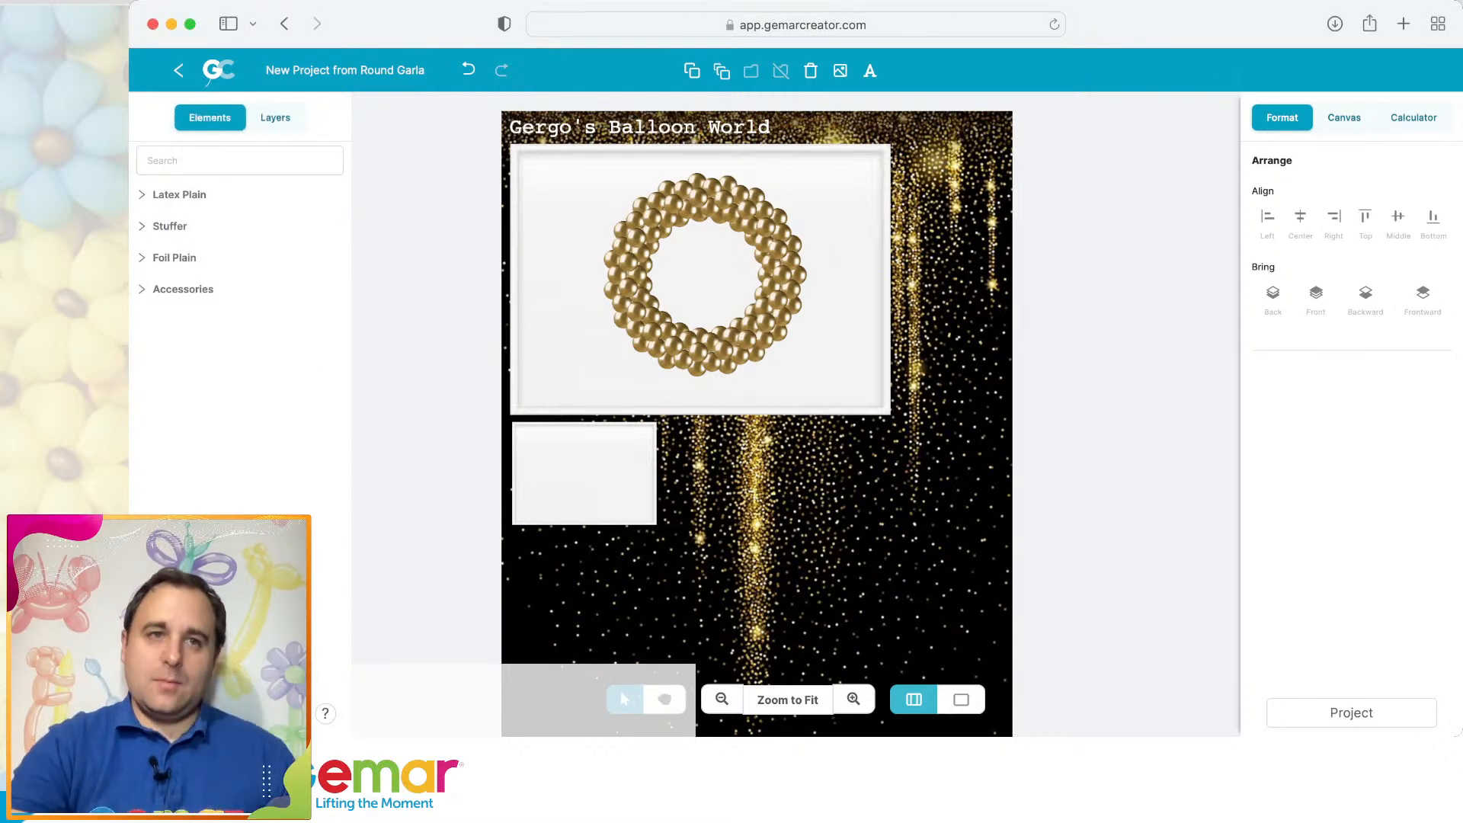
{"action": "left_click", "coordinate": [183, 290]}
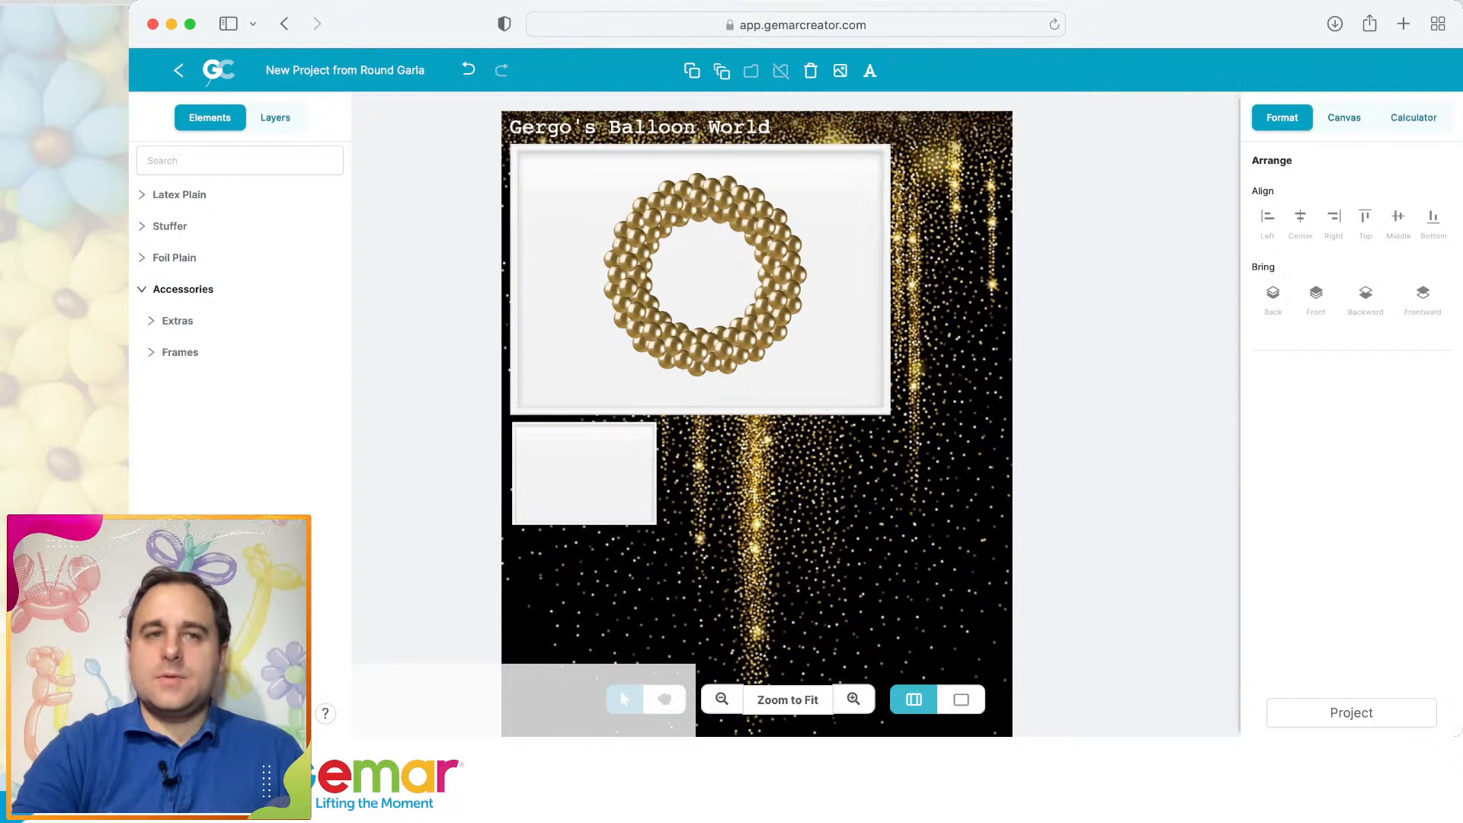
{"action": "left_click", "coordinate": [180, 352]}
{"action": "left_click", "coordinate": [180, 352]}
{"action": "left_click", "coordinate": [177, 321]}
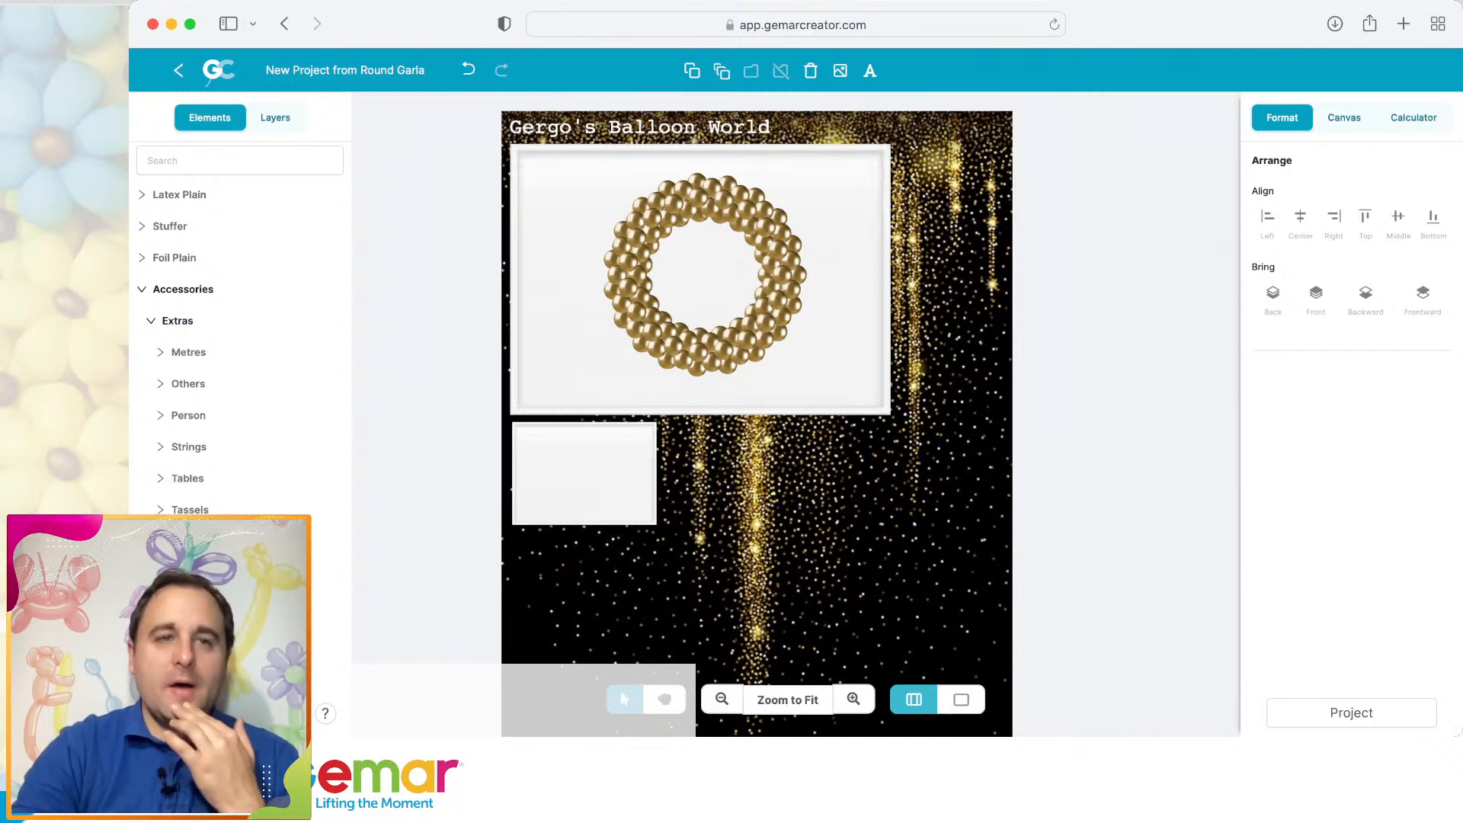
{"action": "left_click", "coordinate": [188, 415]}
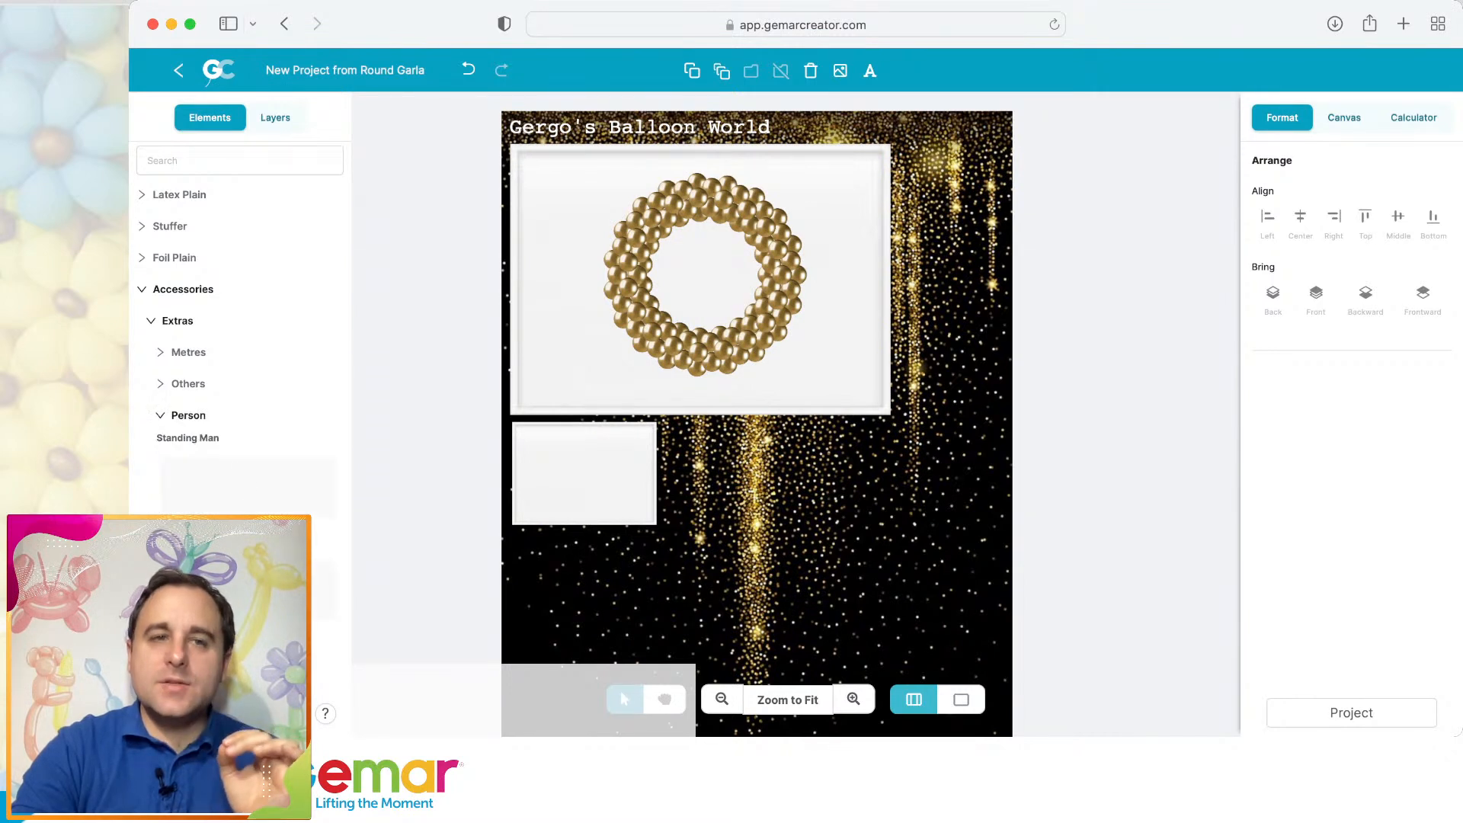
{"action": "left_click", "coordinate": [248, 488]}
{"action": "left_click_drag", "start_coordinate": [758, 564], "coordinate": [709, 308]}
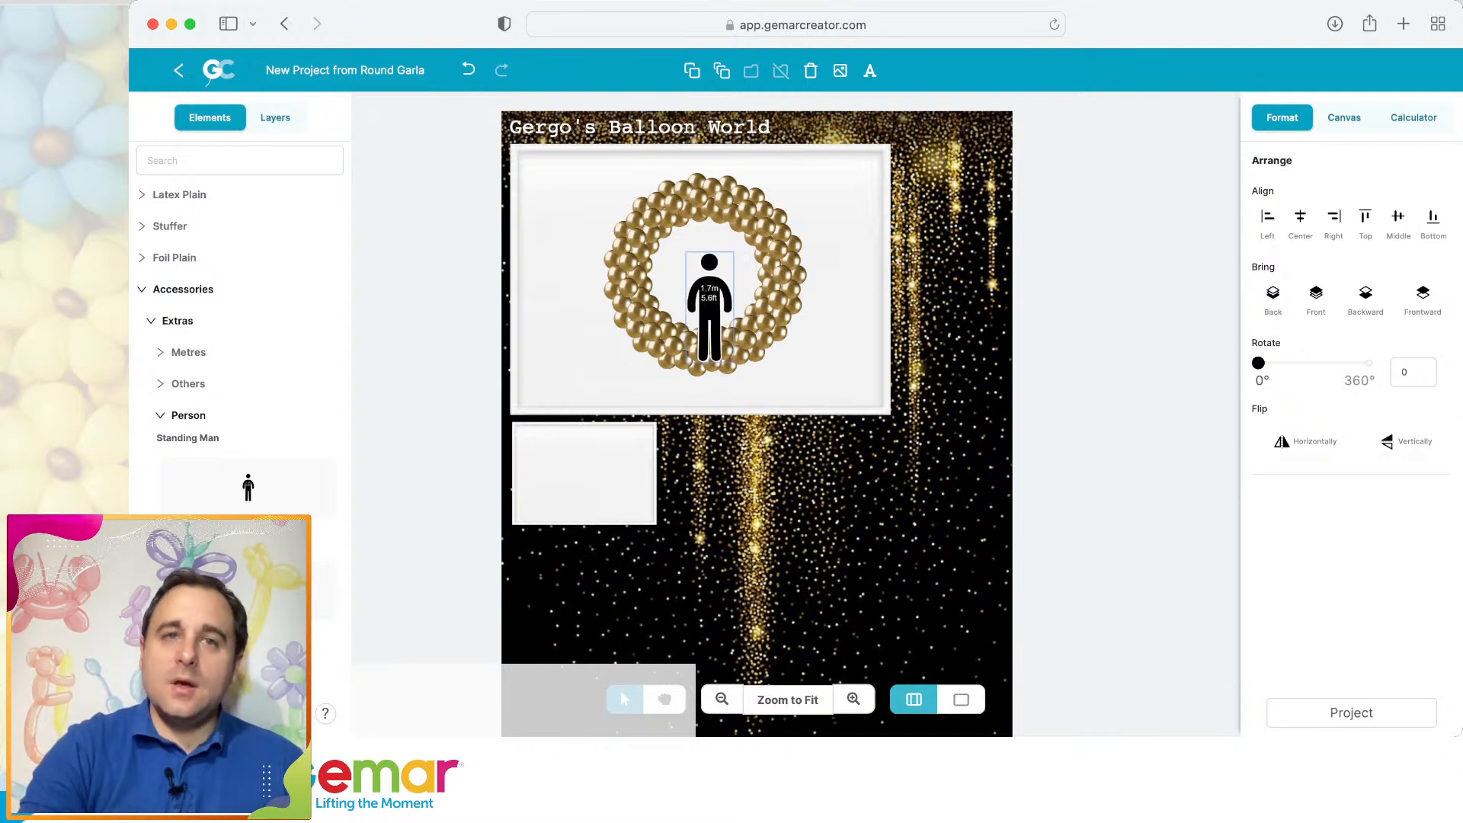
Send the Standing Man behind the Round Frame group and nudge the ring slightly right around the figure.
{"action": "left_click", "coordinate": [275, 118]}
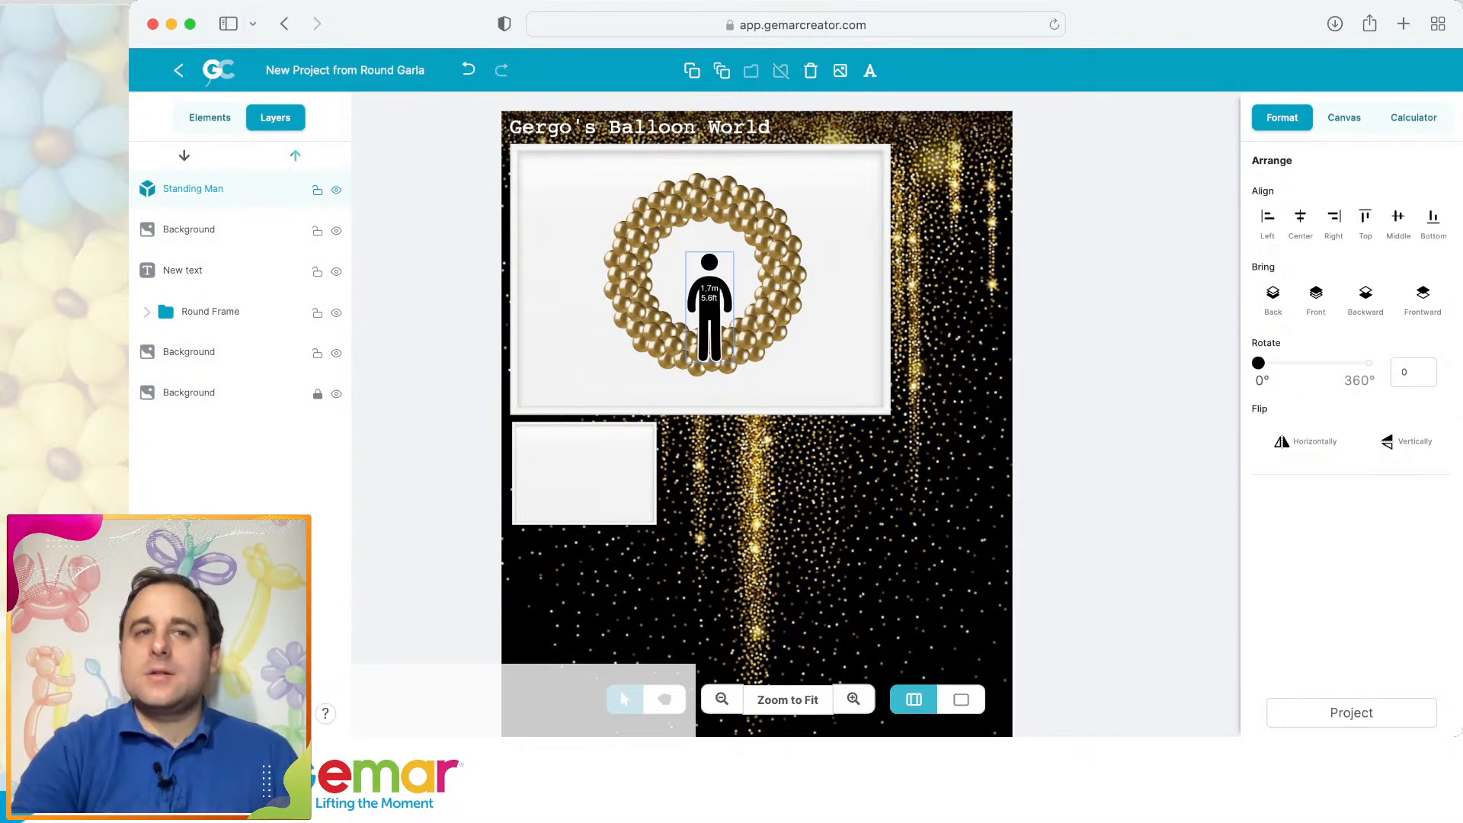
{"action": "left_click", "coordinate": [183, 156]}
{"action": "left_click", "coordinate": [184, 156]}
{"action": "left_click", "coordinate": [184, 155]}
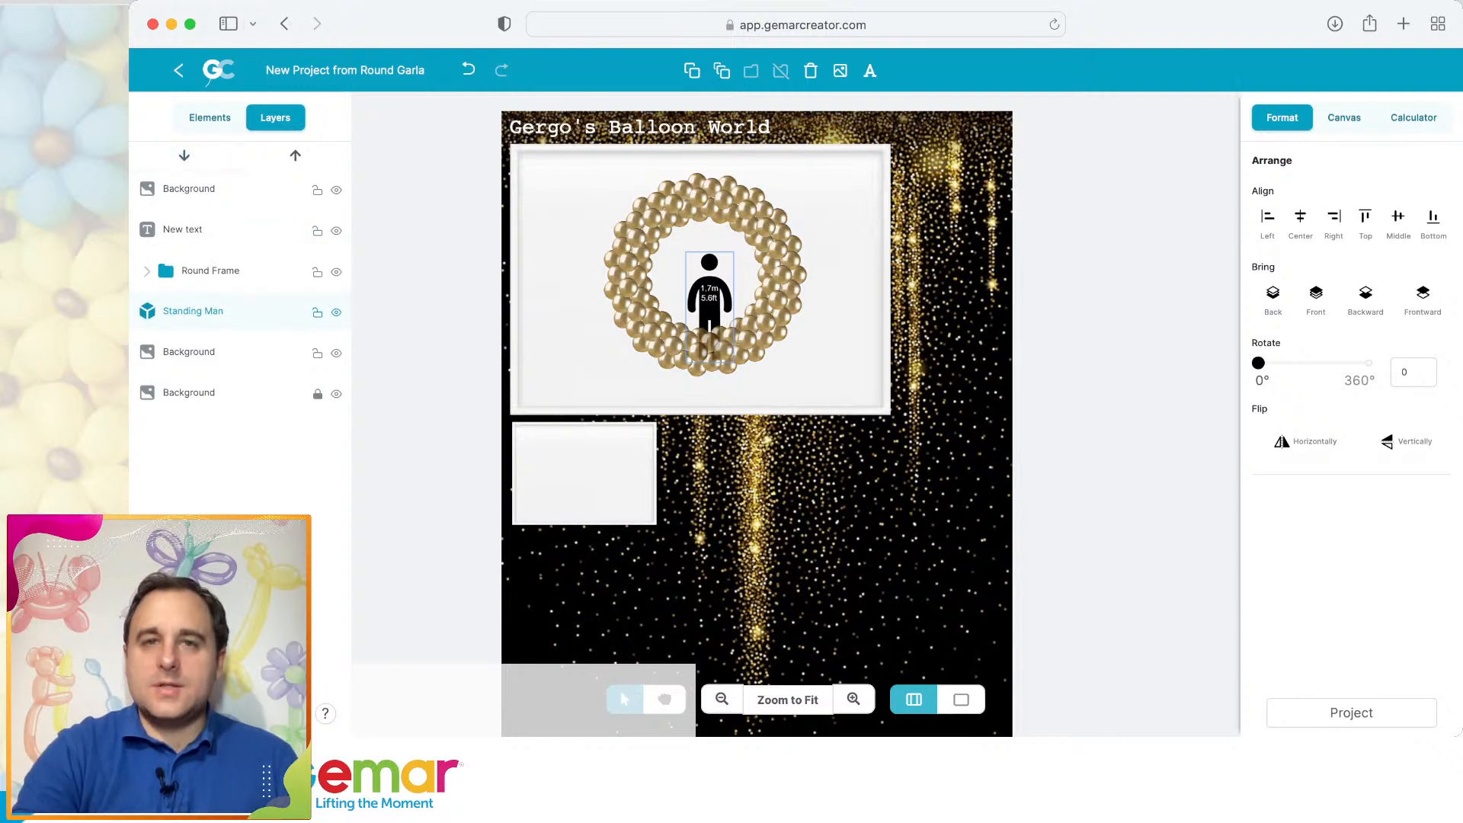
{"action": "left_click_drag", "start_coordinate": [718, 346], "coordinate": [721, 345]}
{"action": "key", "text": "Escape"}
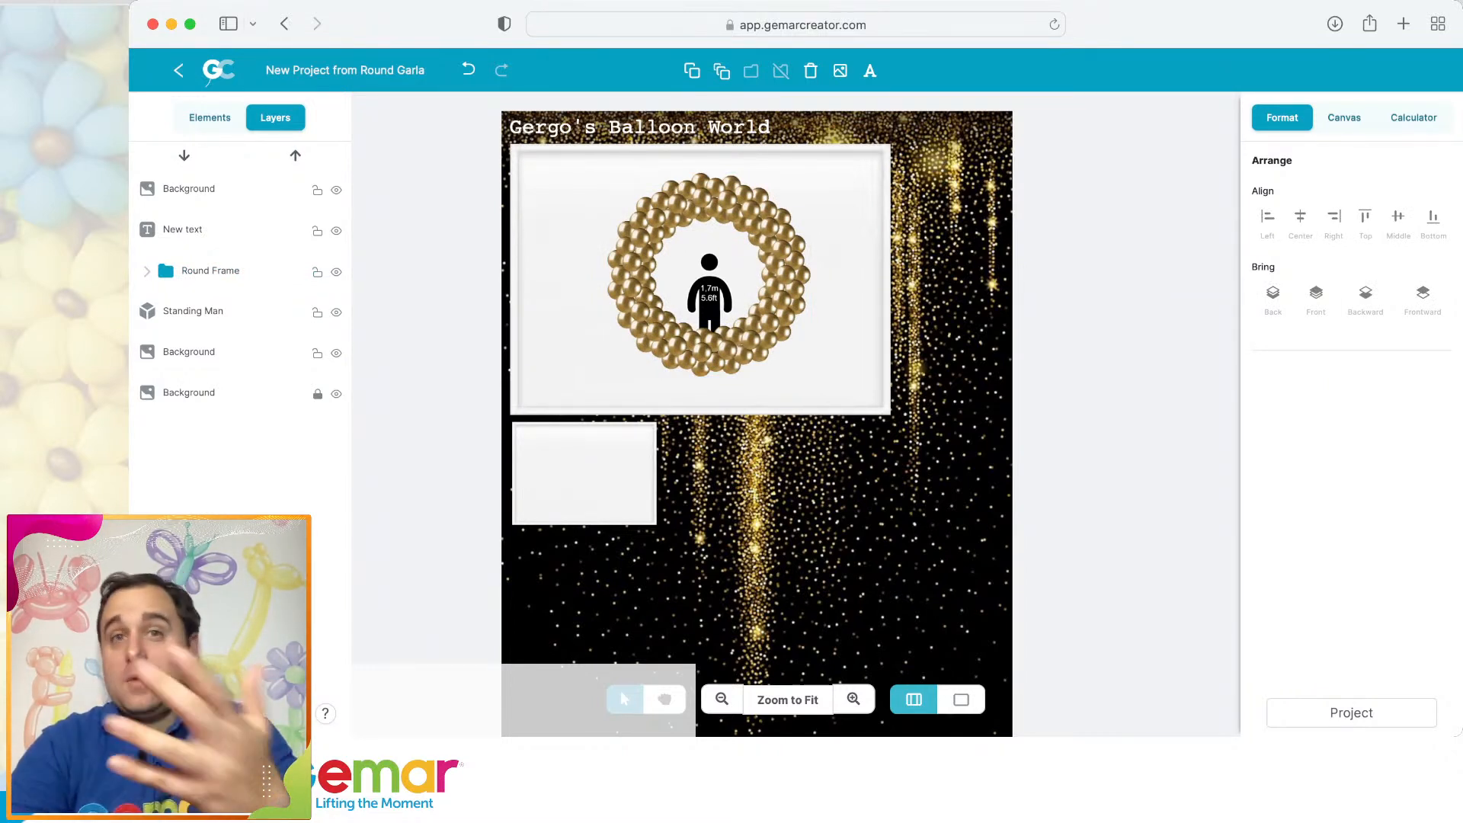
Add a Metre 100 Cm ruler from the Extras accessories and place it beside the lower left of the balloon ring.
{"action": "left_click", "coordinate": [210, 118]}
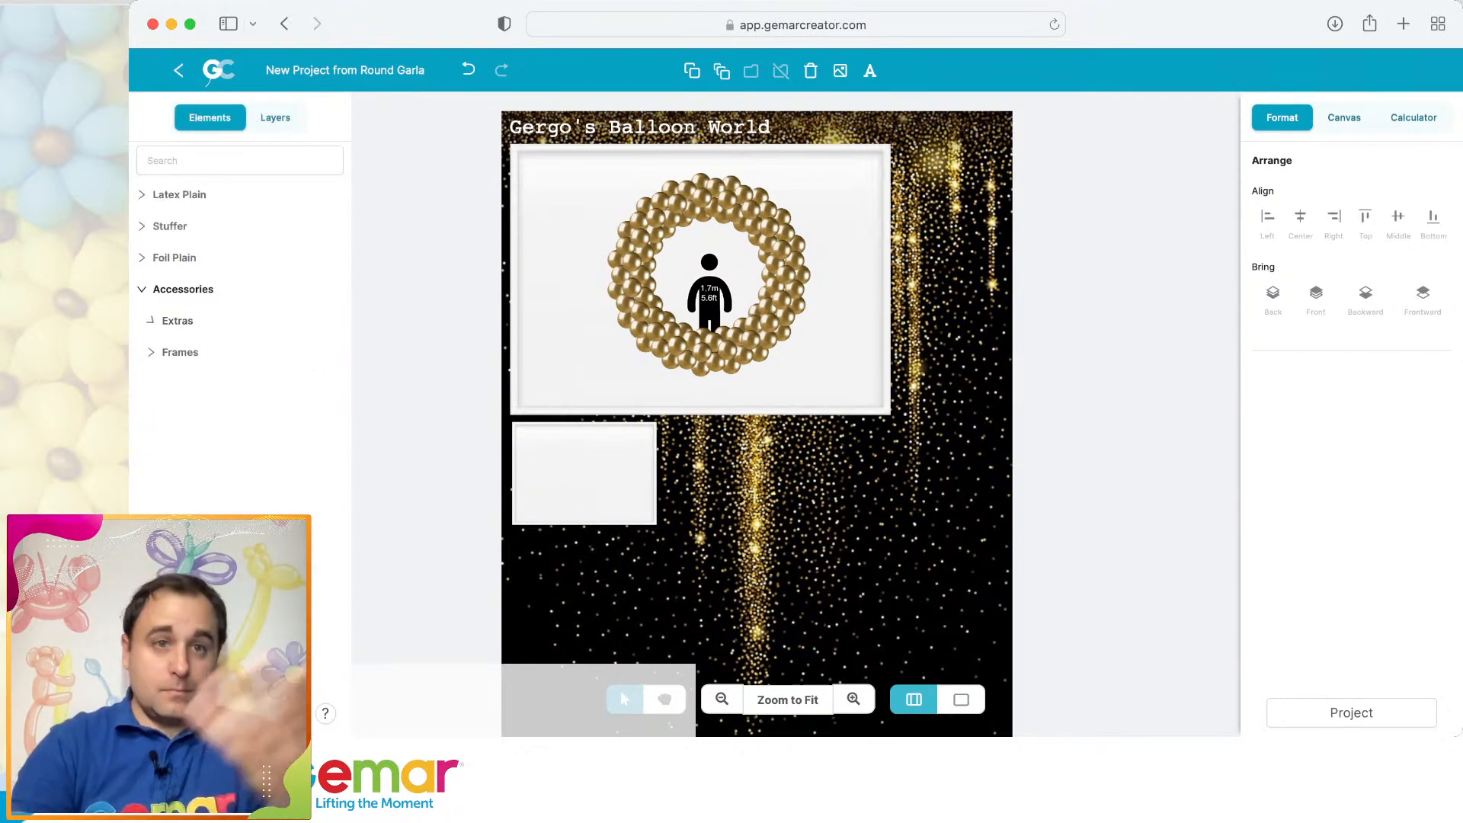
{"action": "left_click", "coordinate": [188, 415]}
{"action": "left_click", "coordinate": [188, 352]}
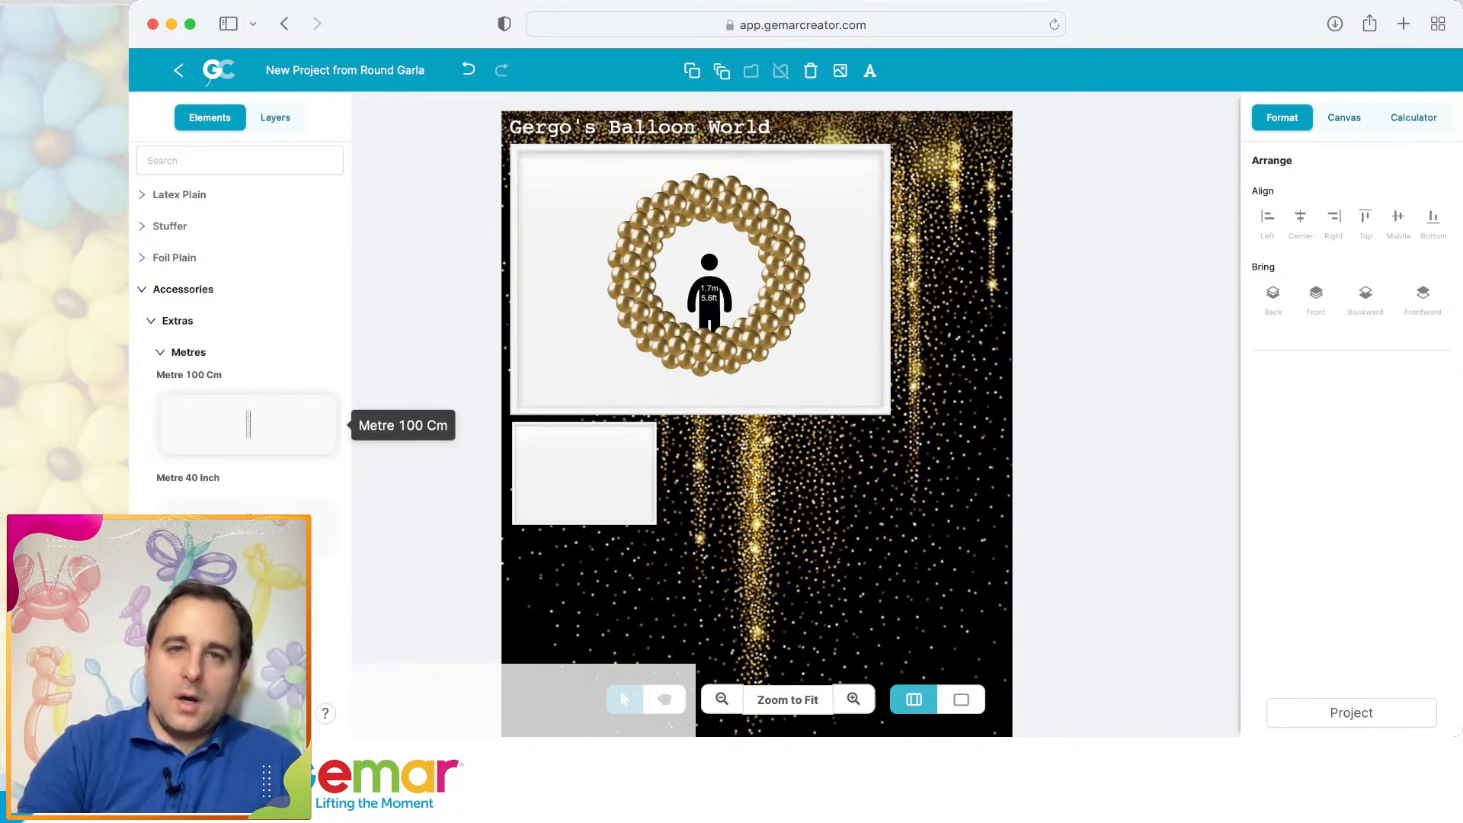
{"action": "left_click_drag", "start_coordinate": [247, 424], "coordinate": [592, 339]}
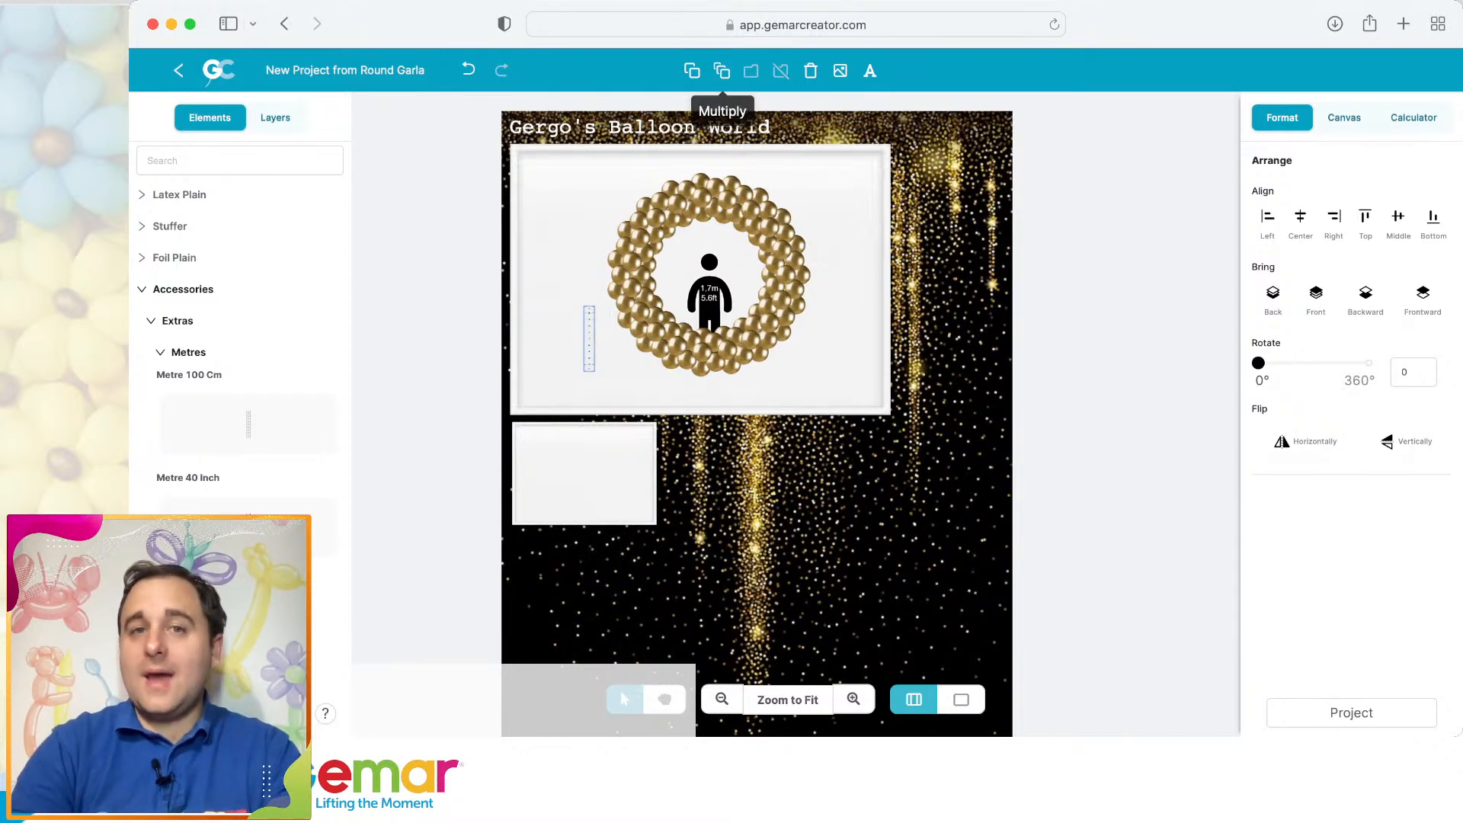
Duplicate the ruler twice and stack the copies end to end above it, alongside the full height of the ring.
{"action": "left_click", "coordinate": [692, 71]}
{"action": "left_click_drag", "start_coordinate": [597, 337], "coordinate": [589, 270]}
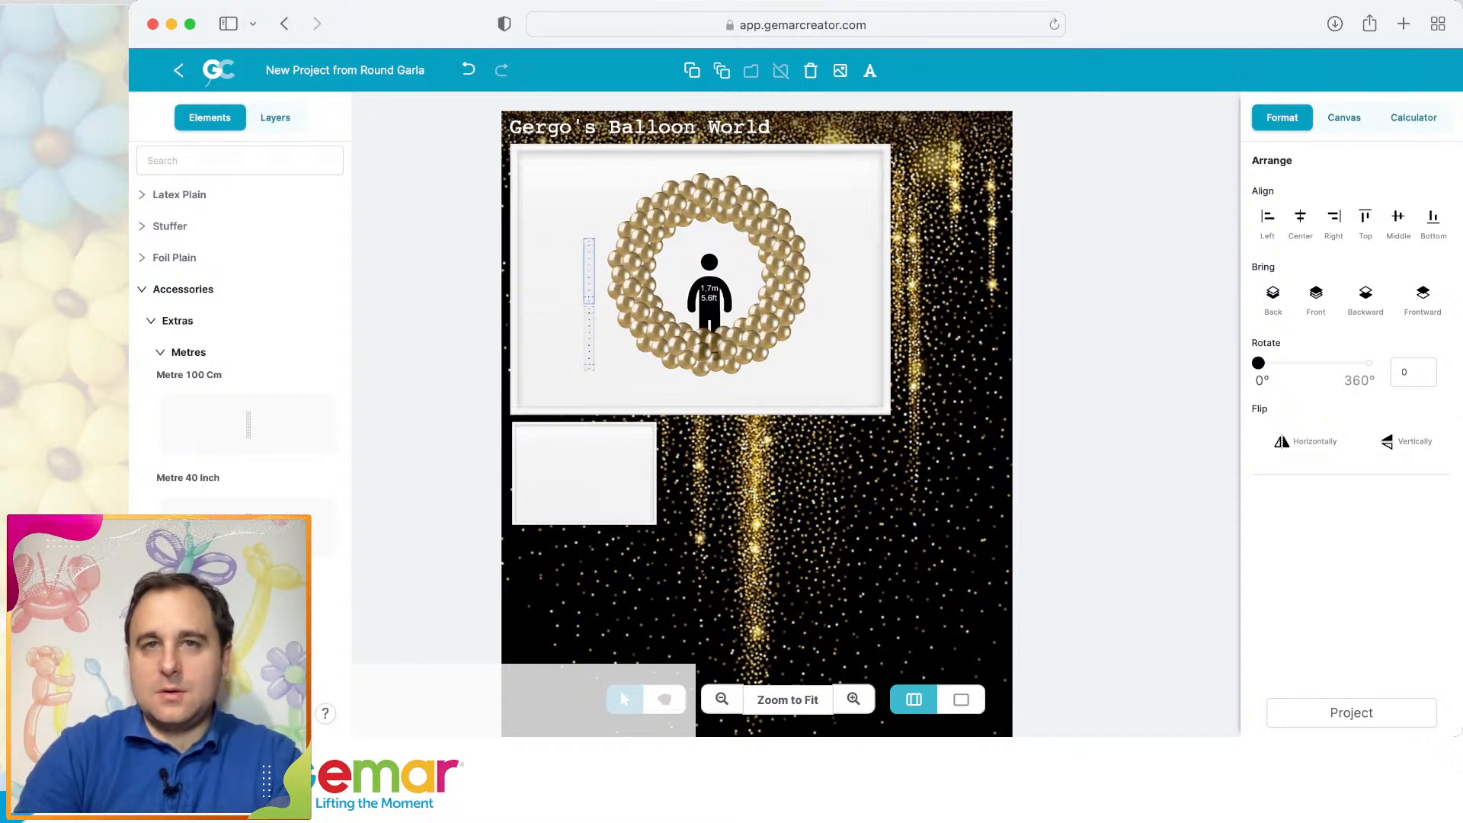
{"action": "left_click", "coordinate": [692, 71]}
{"action": "left_click_drag", "start_coordinate": [589, 270], "coordinate": [589, 205]}
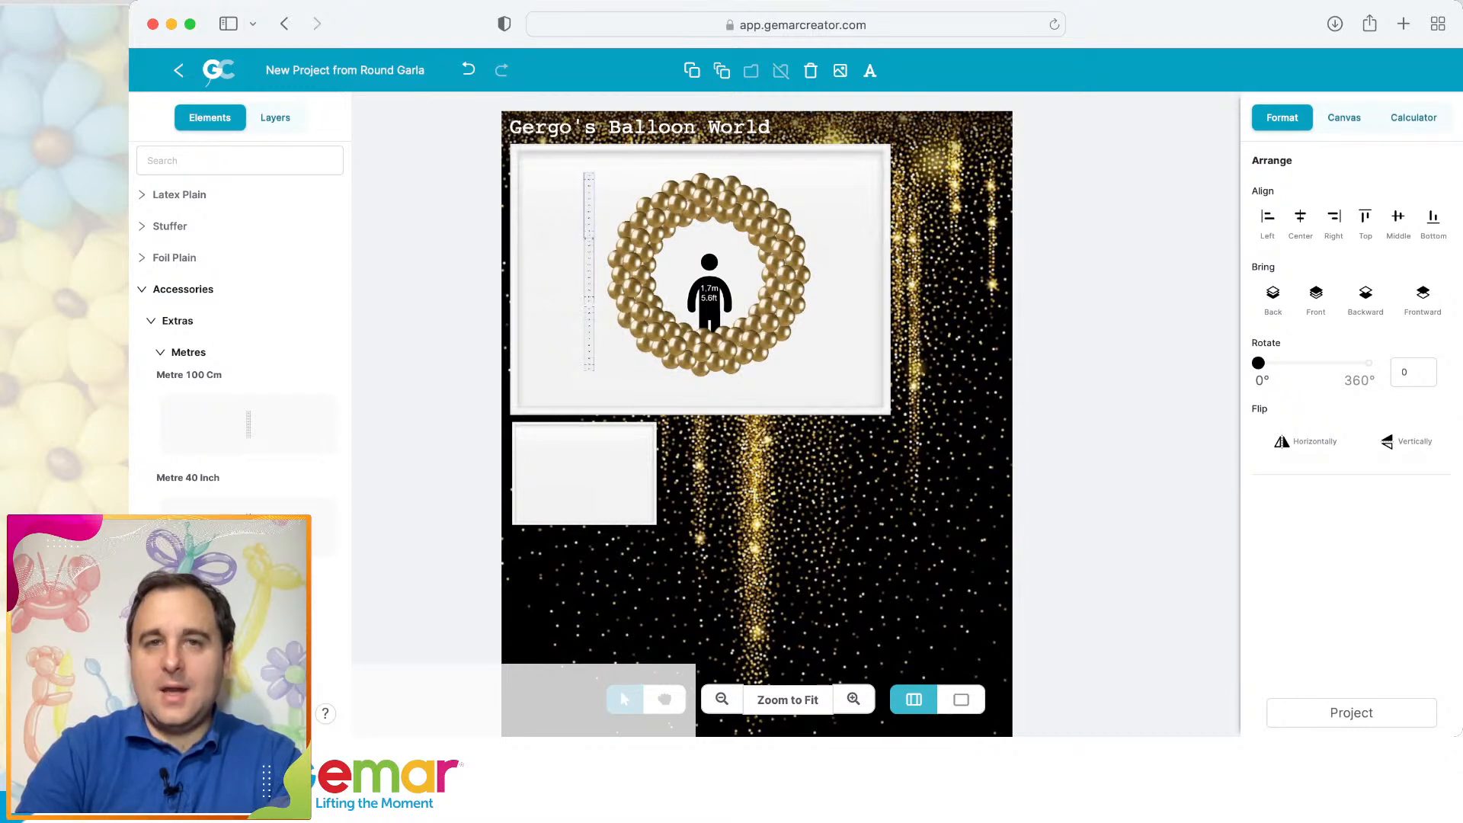
{"action": "left_click", "coordinate": [550, 289]}
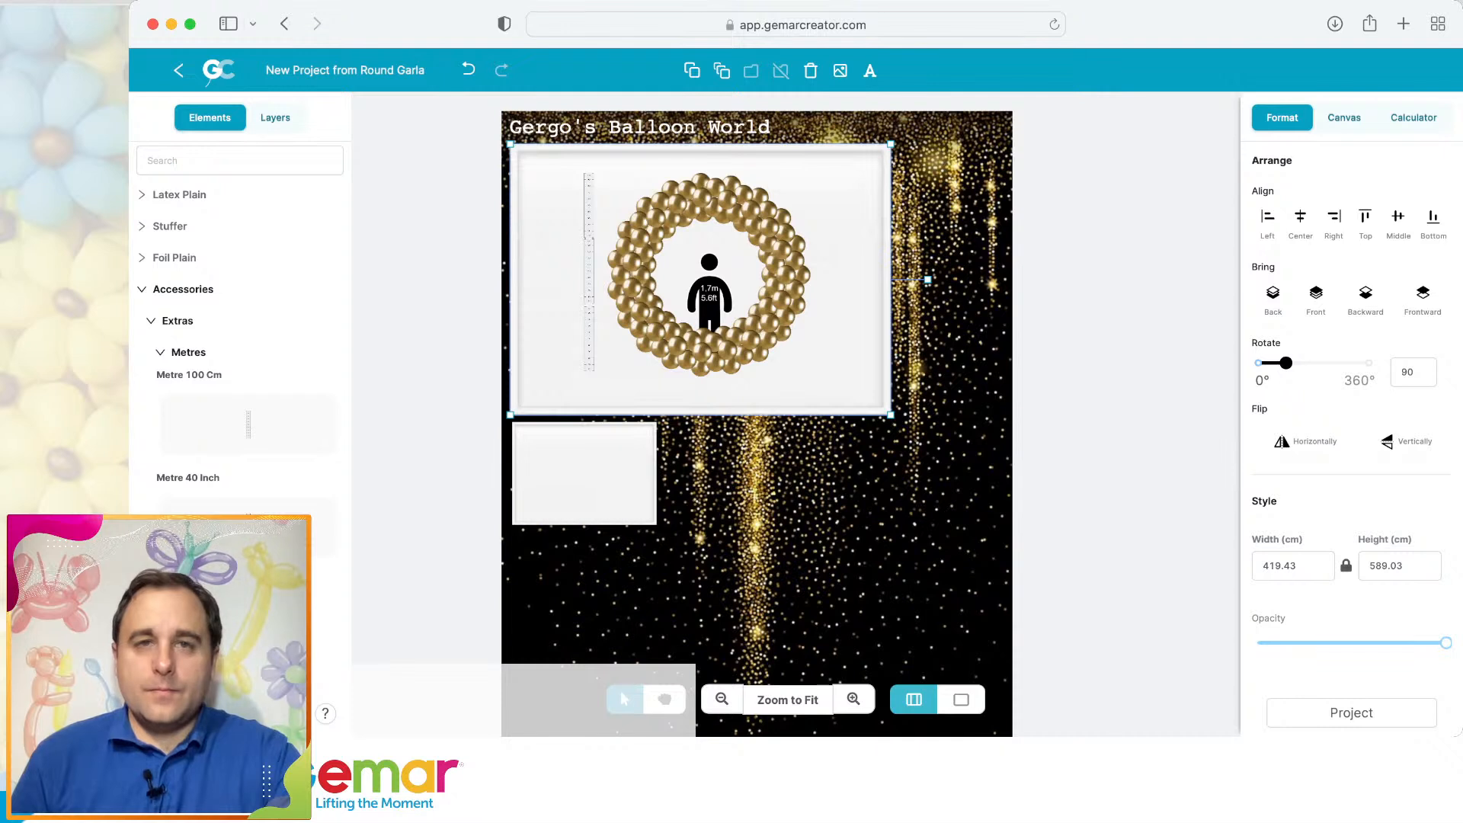
{"action": "left_click_drag", "start_coordinate": [589, 206], "coordinate": [590, 206]}
{"action": "left_click", "coordinate": [1104, 304]}
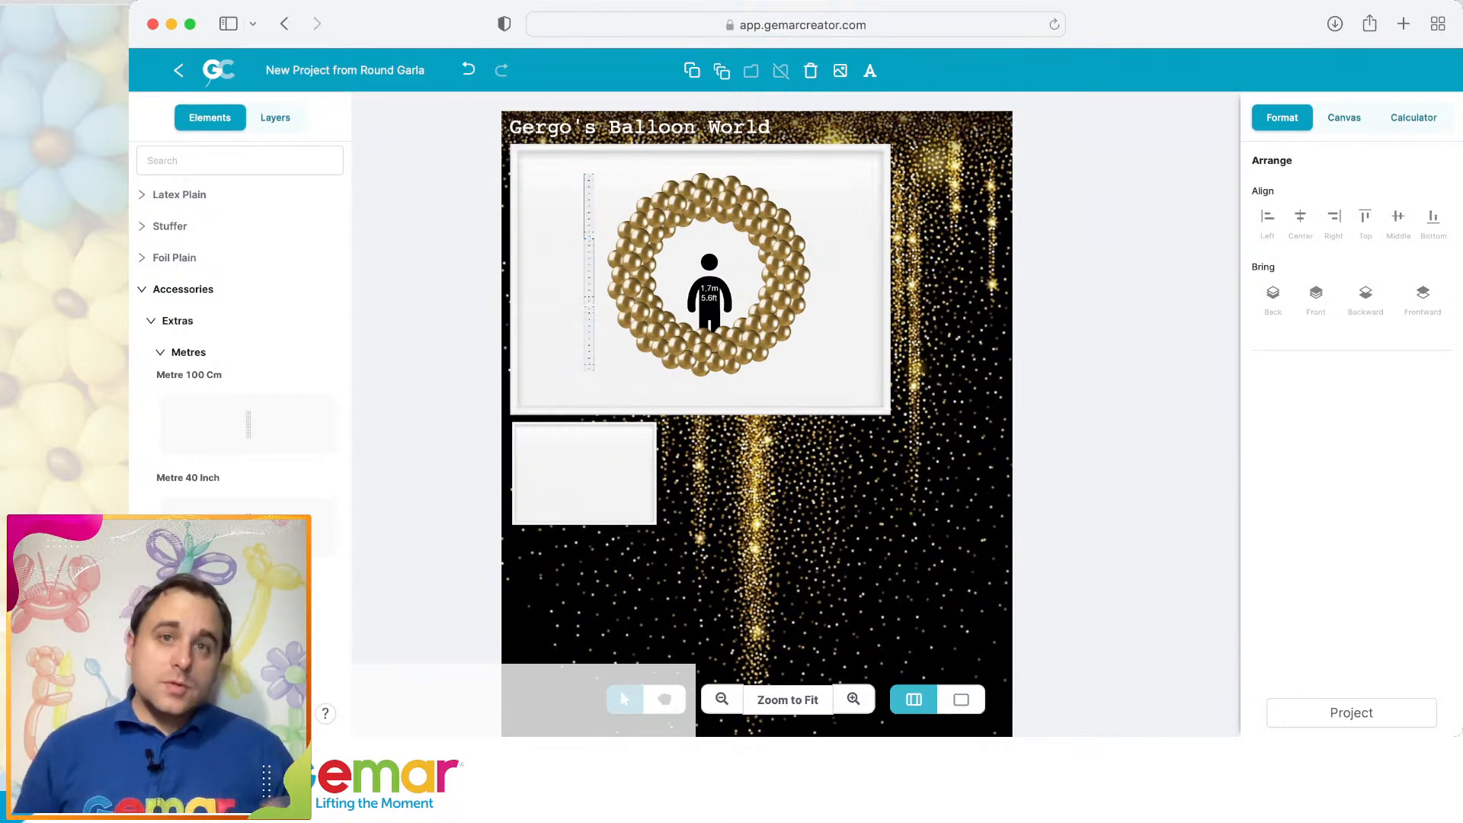
Delete the small white panel beneath the large one.
{"action": "left_click", "coordinate": [585, 473]}
{"action": "key", "text": "Delete"}
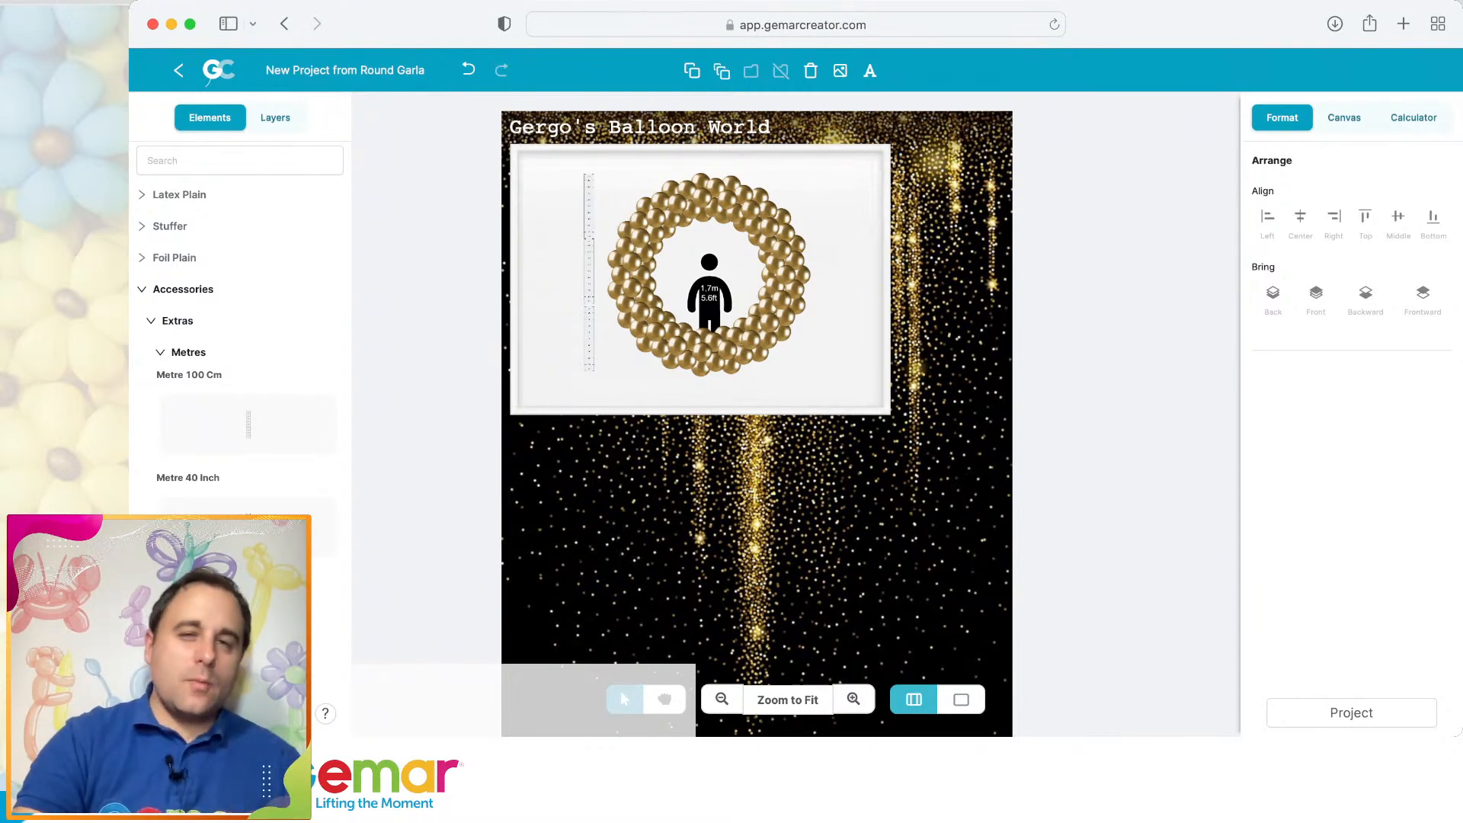
Leave the Round Garland project and create a new empty project.
{"action": "left_click", "coordinate": [178, 70]}
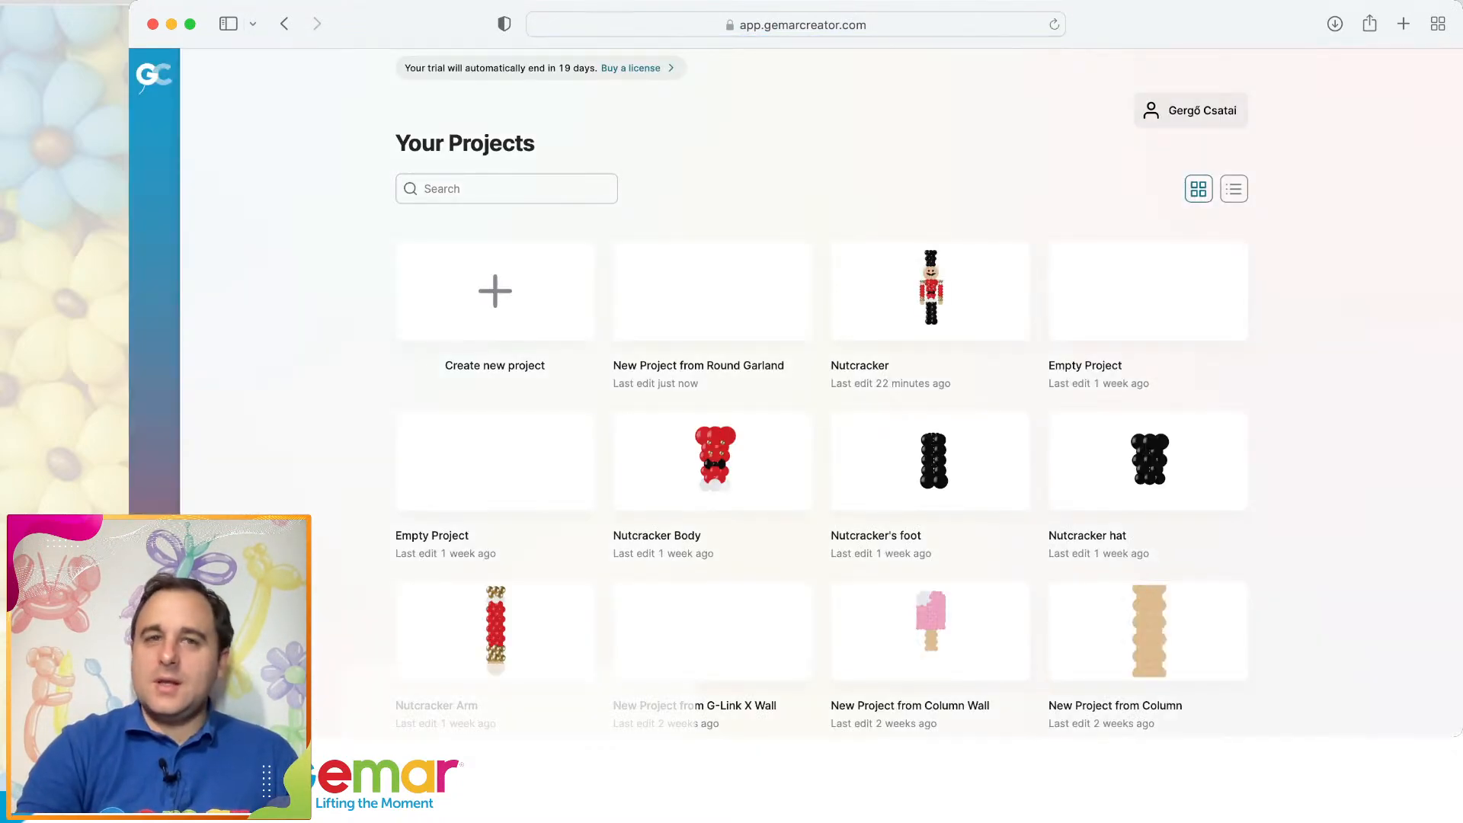
{"action": "left_click", "coordinate": [494, 291]}
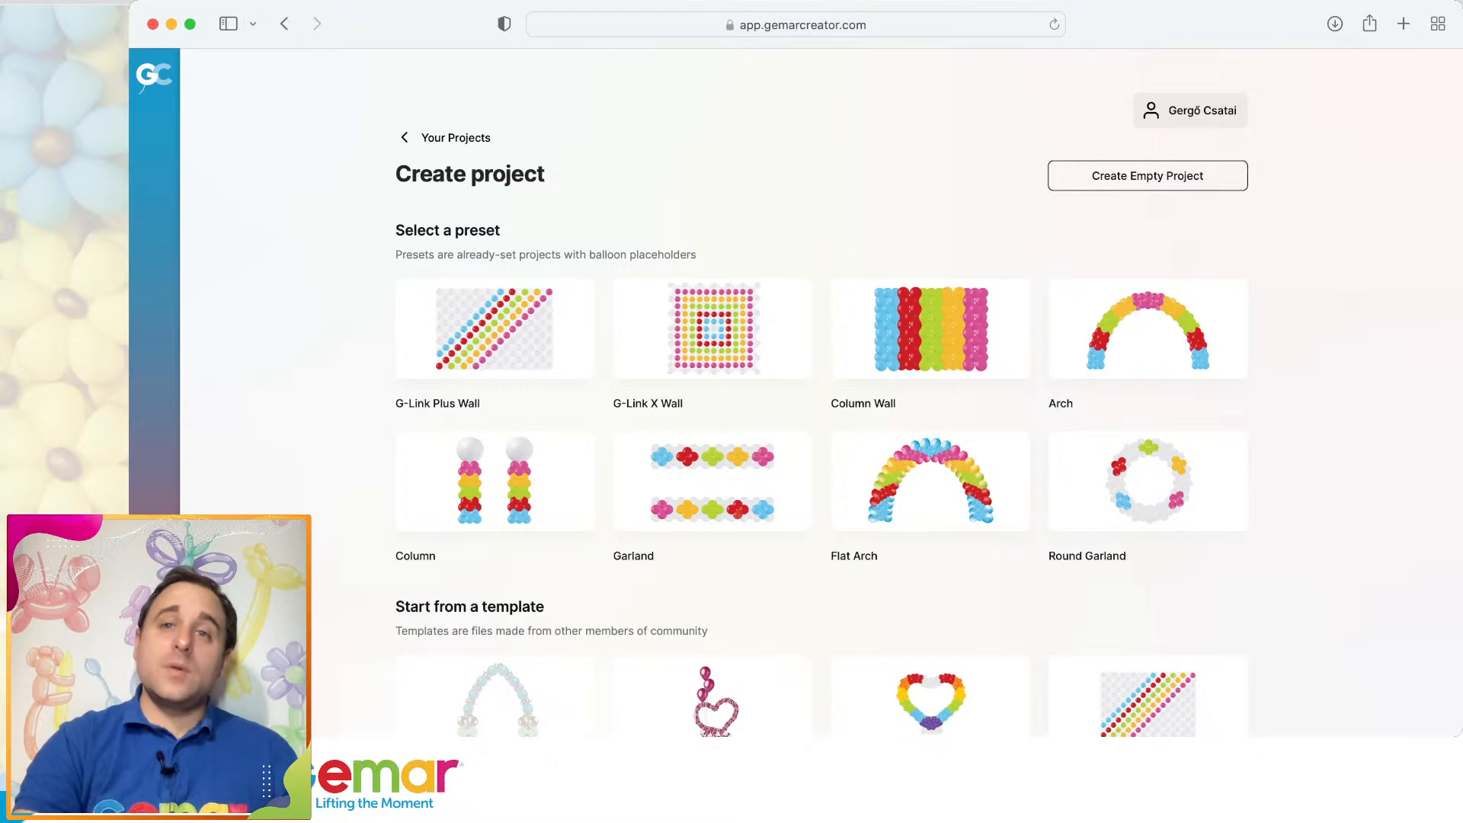
{"action": "left_click", "coordinate": [1147, 176]}
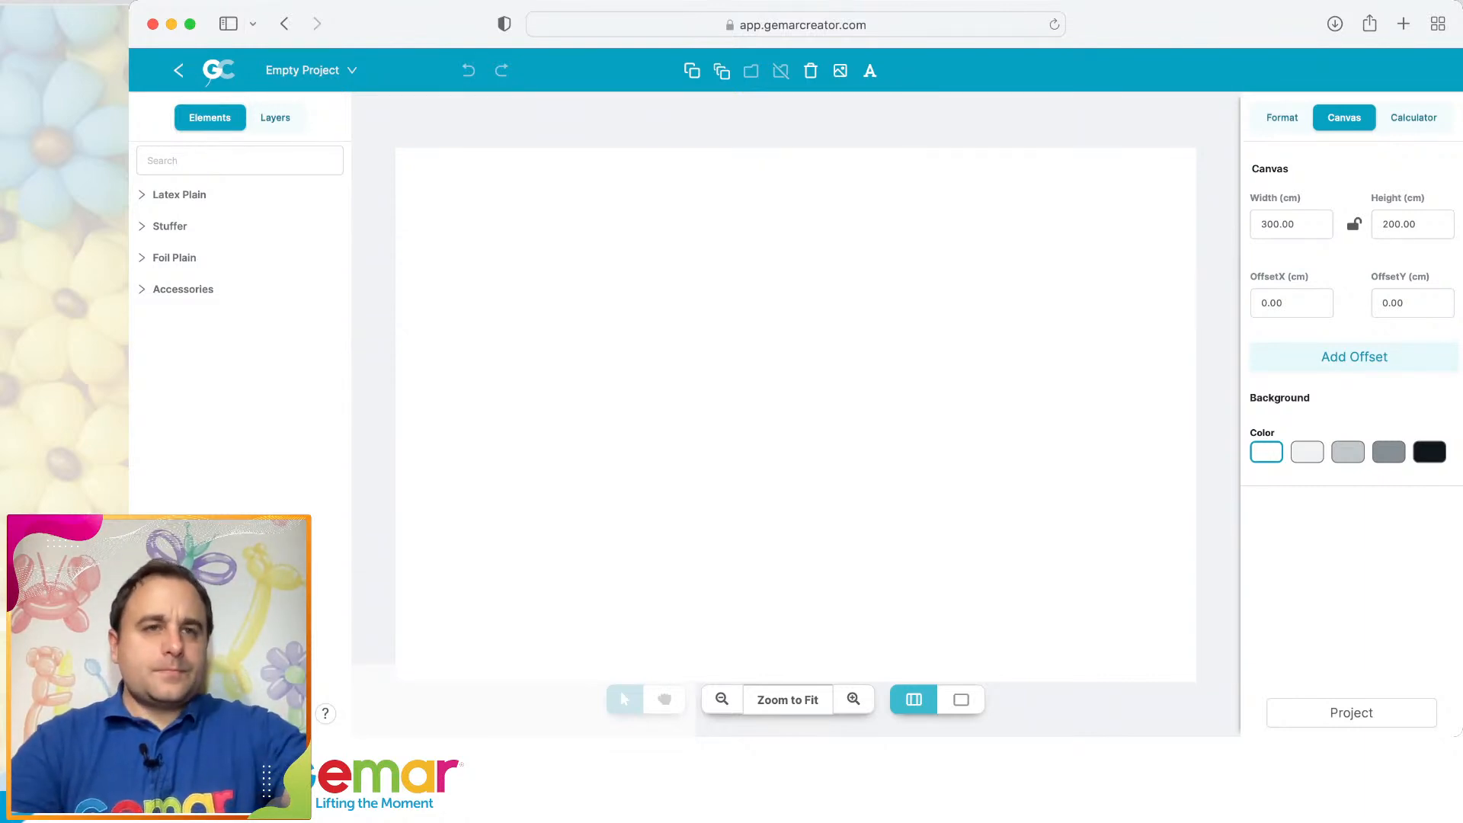
Try out the Single Heart frame from the Frames accessories on the canvas, resize it, and delete it.
{"action": "left_click", "coordinate": [183, 289]}
{"action": "left_click", "coordinate": [179, 353]}
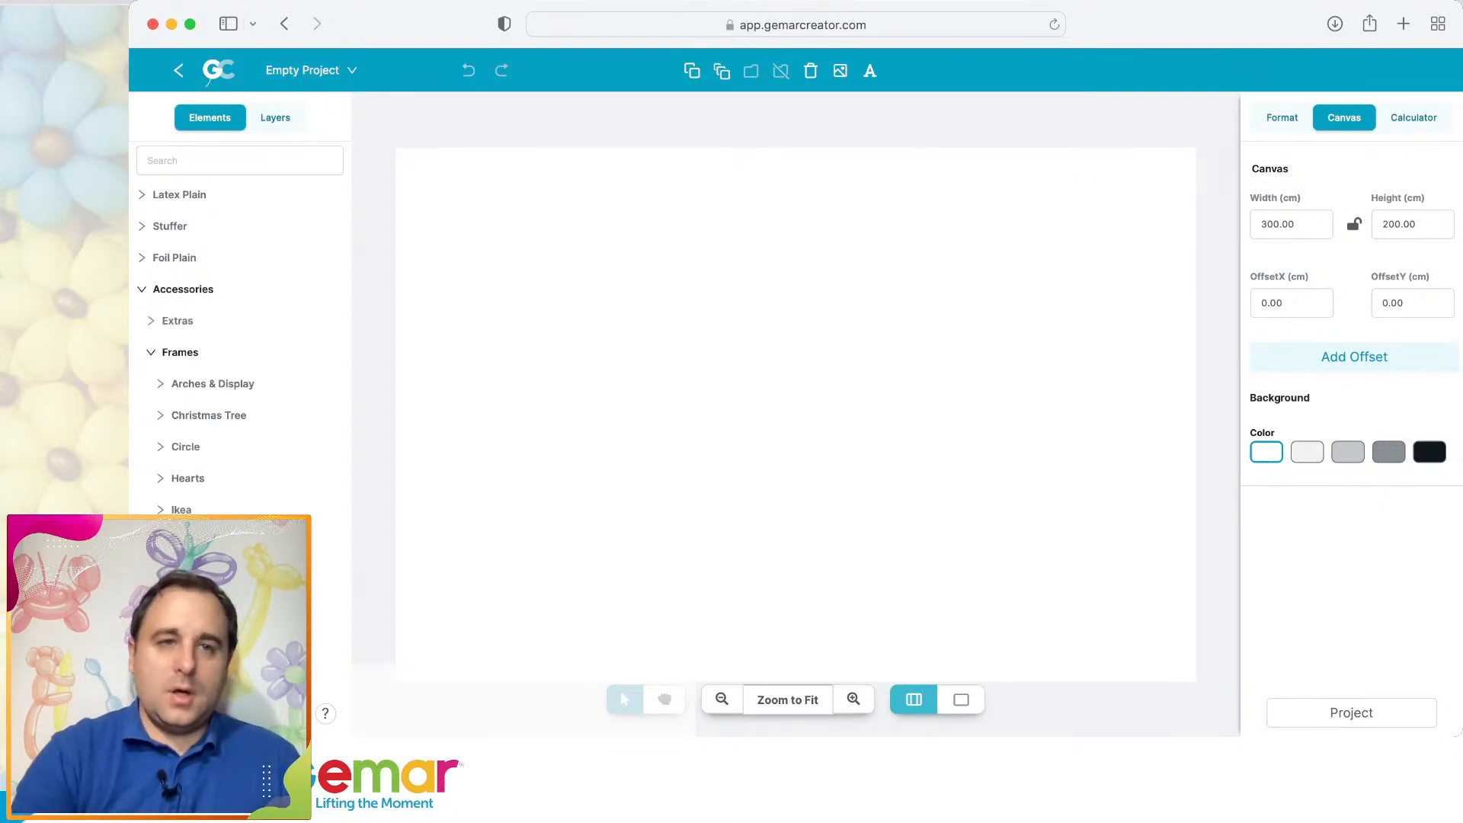
{"action": "left_click", "coordinate": [185, 446]}
{"action": "left_click", "coordinate": [185, 447]}
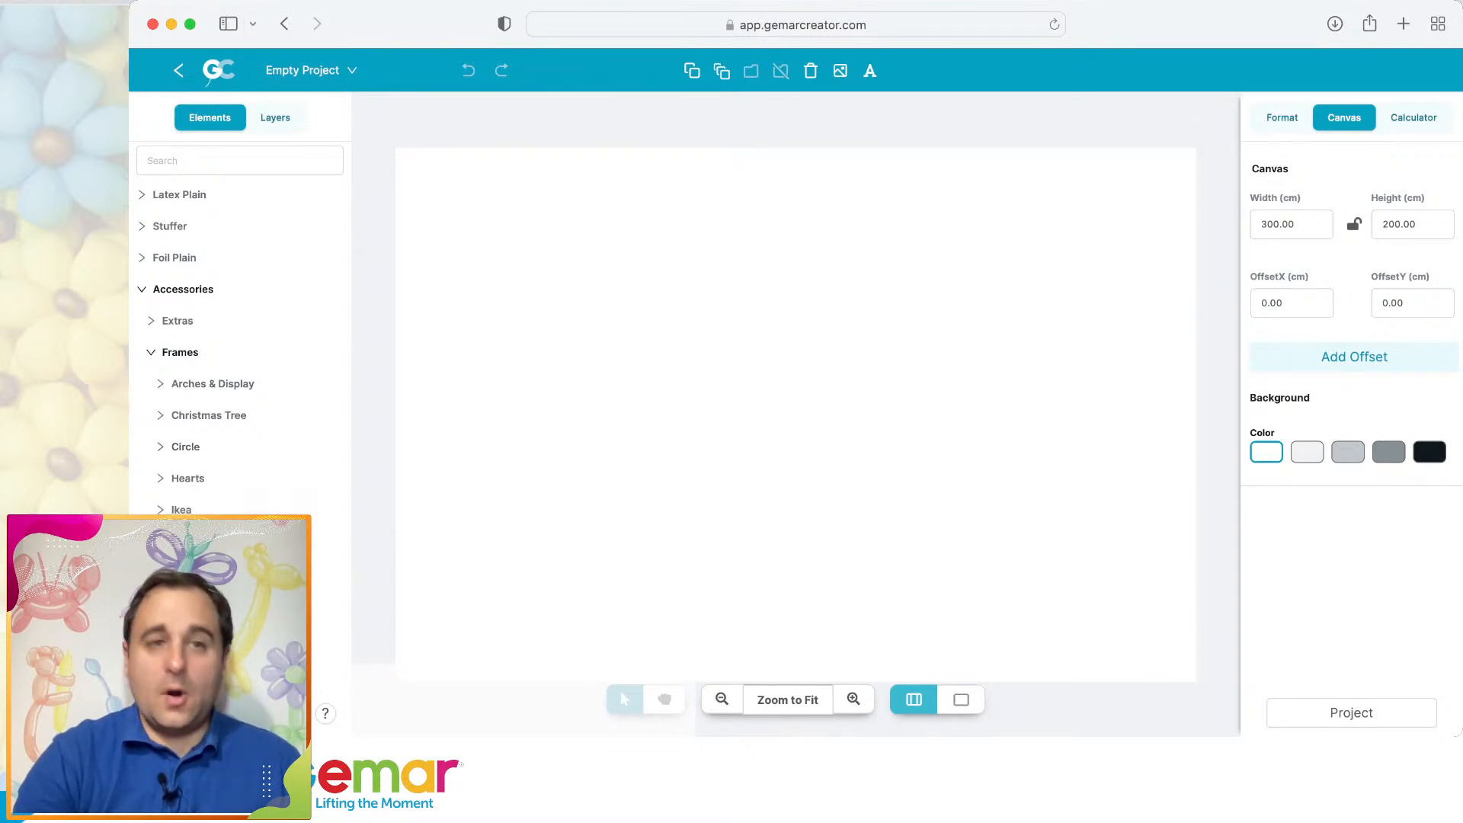
{"action": "left_click", "coordinate": [187, 478]}
{"action": "scroll", "coordinate": [247, 550], "scroll_direction": "down", "scroll_amount": 2}
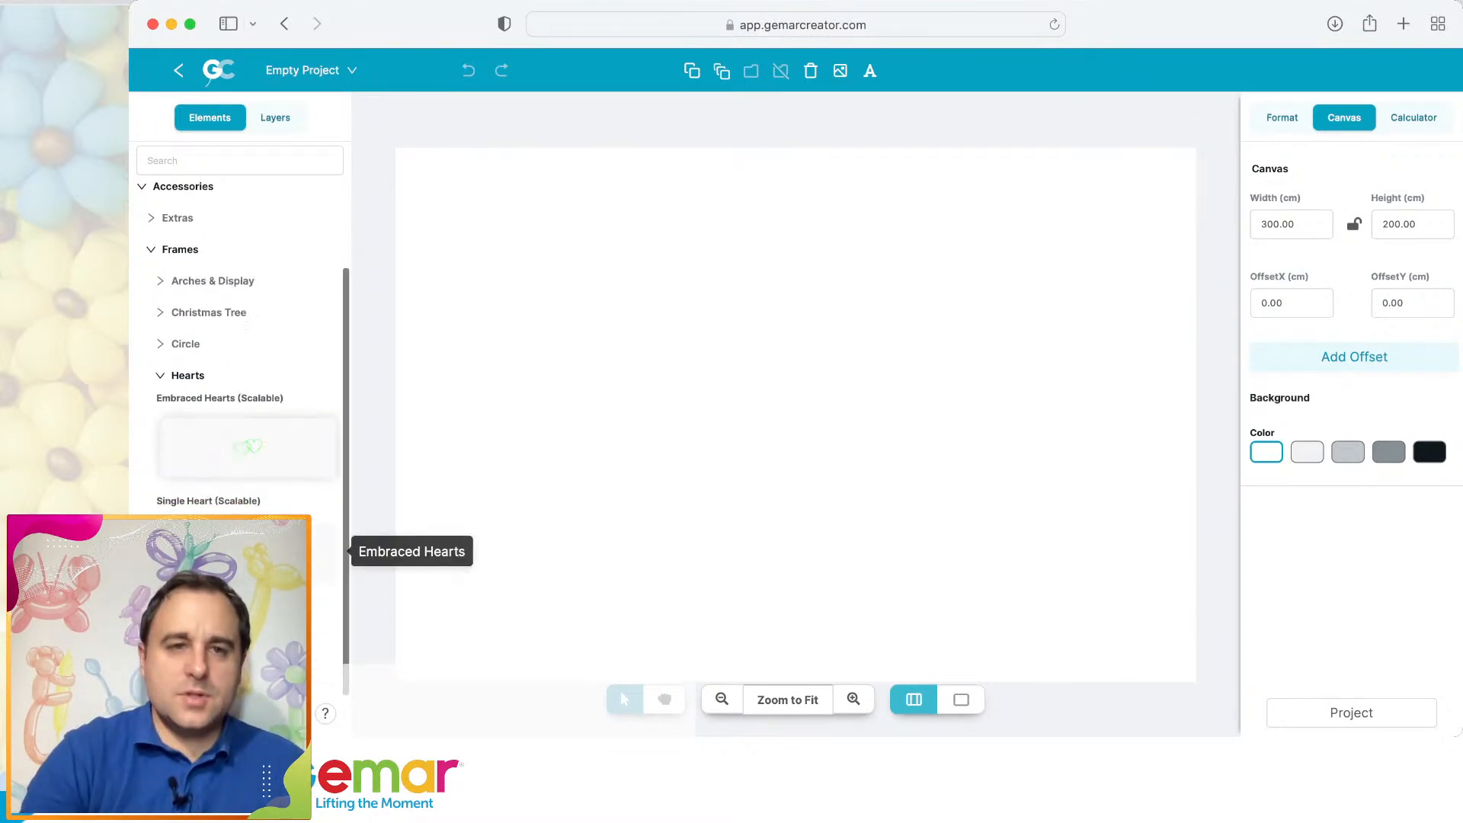
{"action": "left_click", "coordinate": [248, 556]}
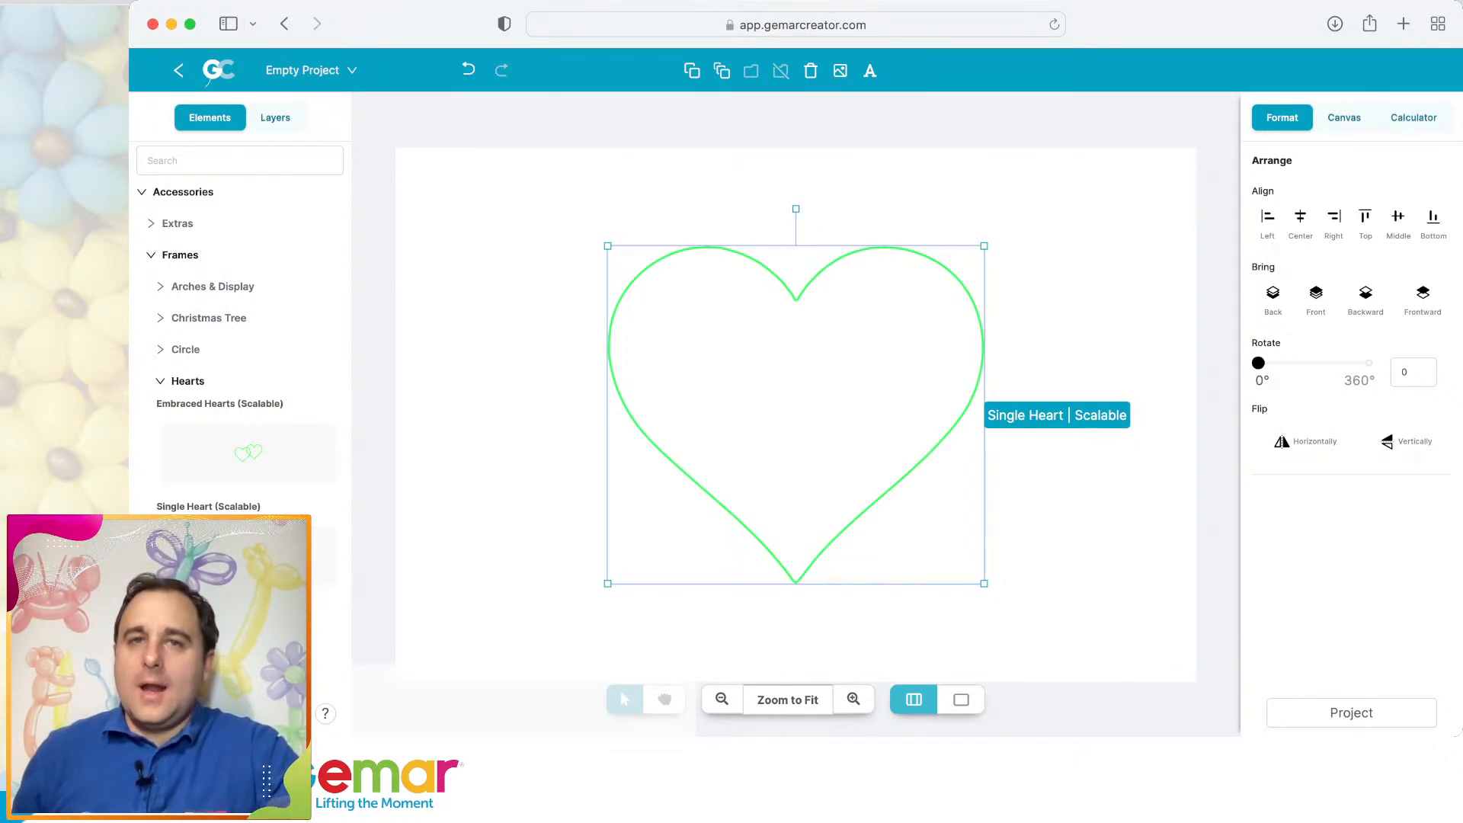
{"action": "mouse_move", "coordinate": [796, 208]}
{"action": "left_mouse_down"}
{"action": "mouse_move", "coordinate": [883, 227]}
{"action": "mouse_move", "coordinate": [999, 418]}
{"action": "mouse_move", "coordinate": [902, 241]}
{"action": "mouse_move", "coordinate": [759, 214]}
{"action": "mouse_move", "coordinate": [794, 209]}
{"action": "left_mouse_up"}
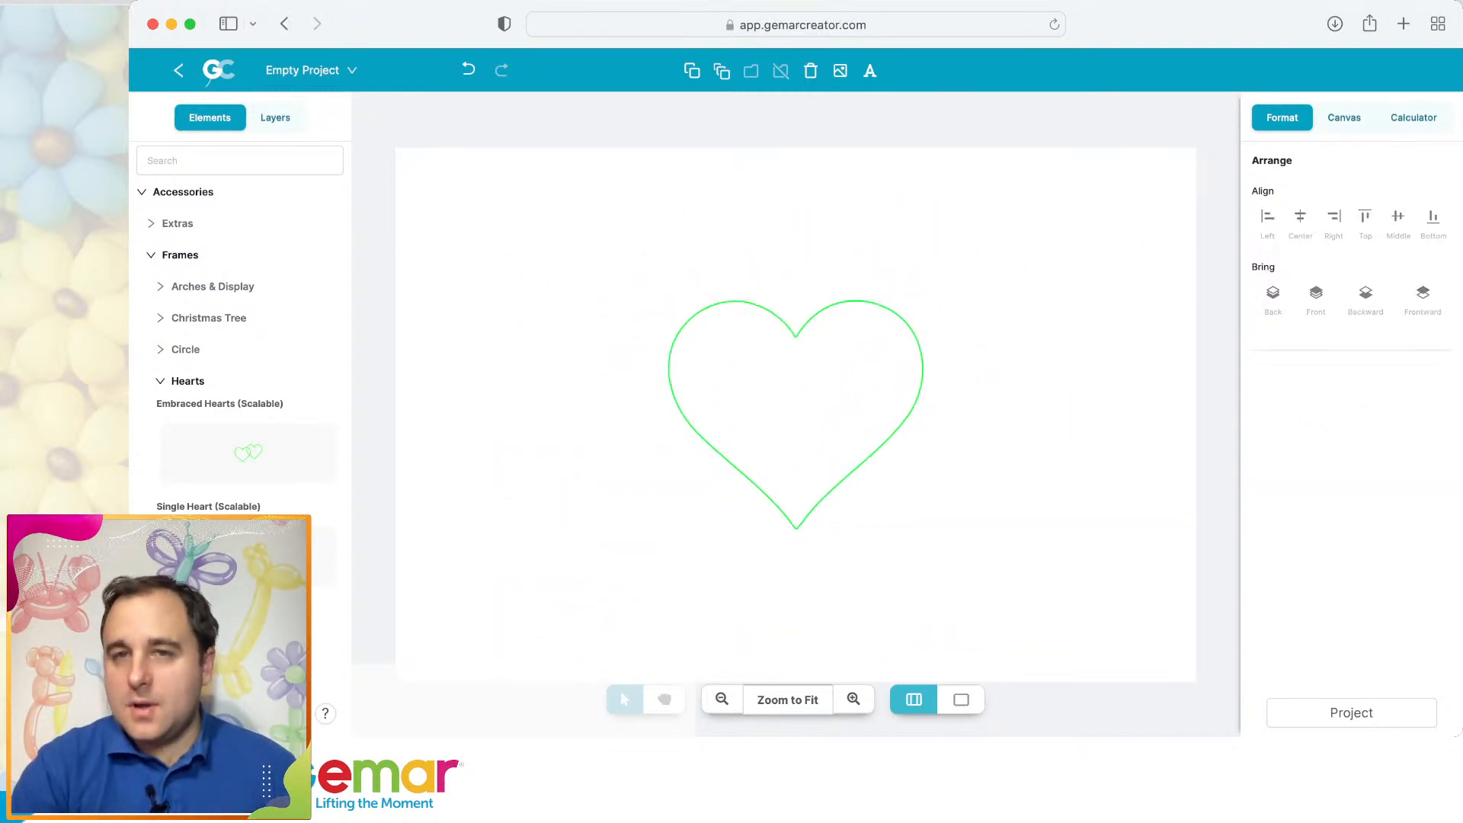
{"action": "key", "text": "Delete"}
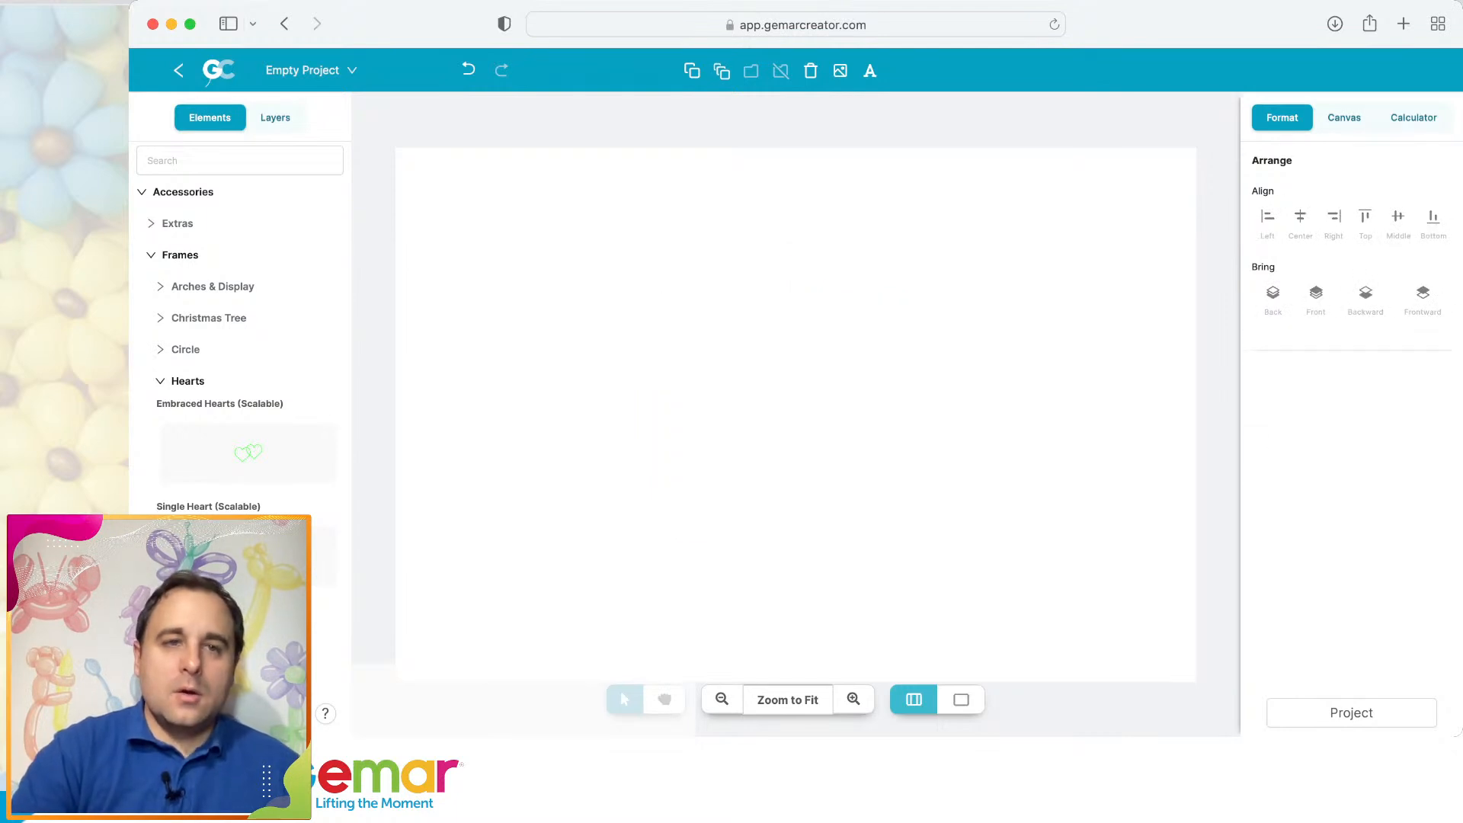
Place the Embraced Hearts frame on the canvas, scale it down, and delete it.
{"action": "left_click", "coordinate": [248, 452]}
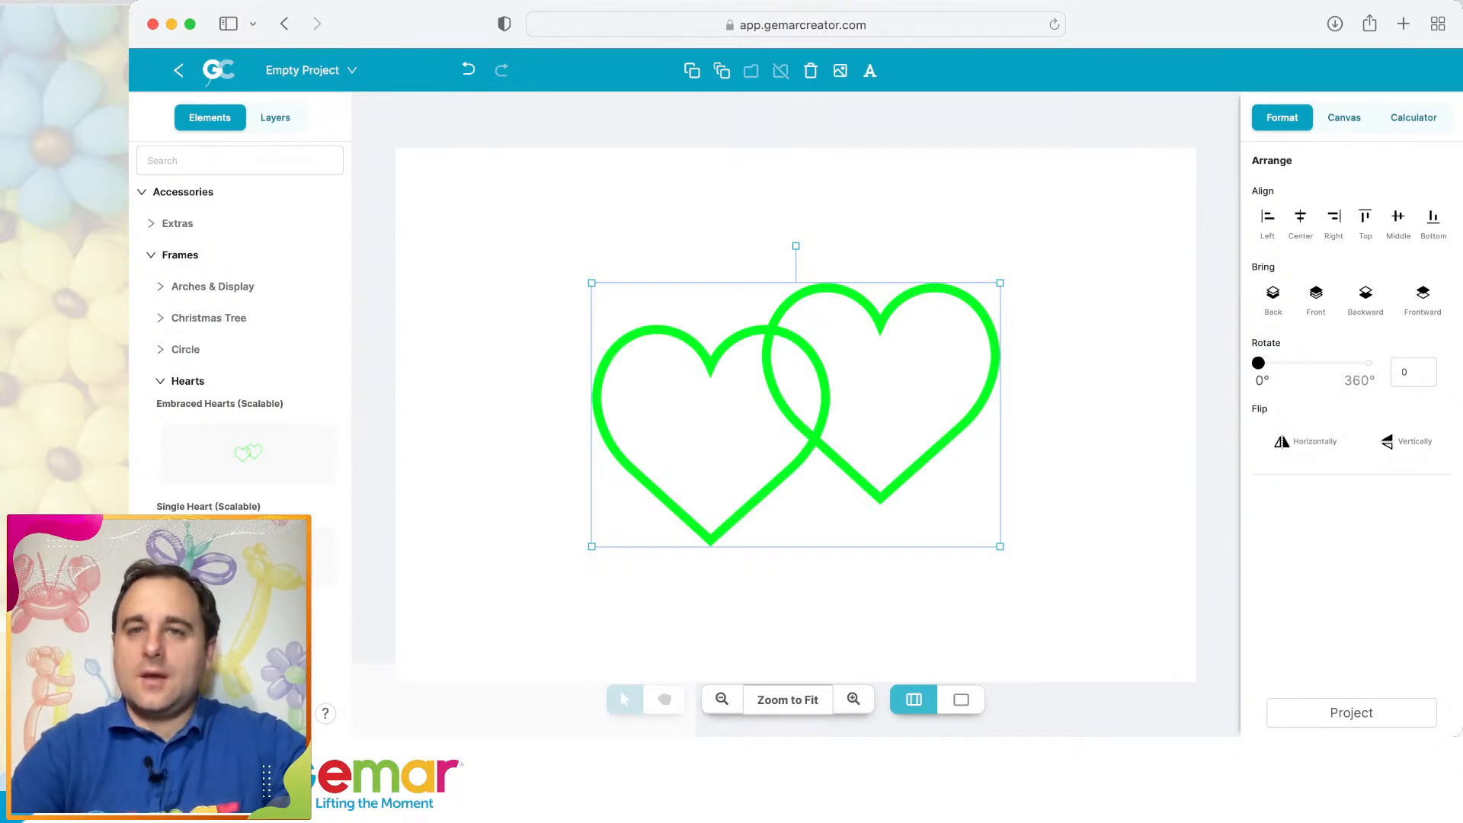
{"action": "left_click_drag", "start_coordinate": [1000, 547], "coordinate": [940, 508]}
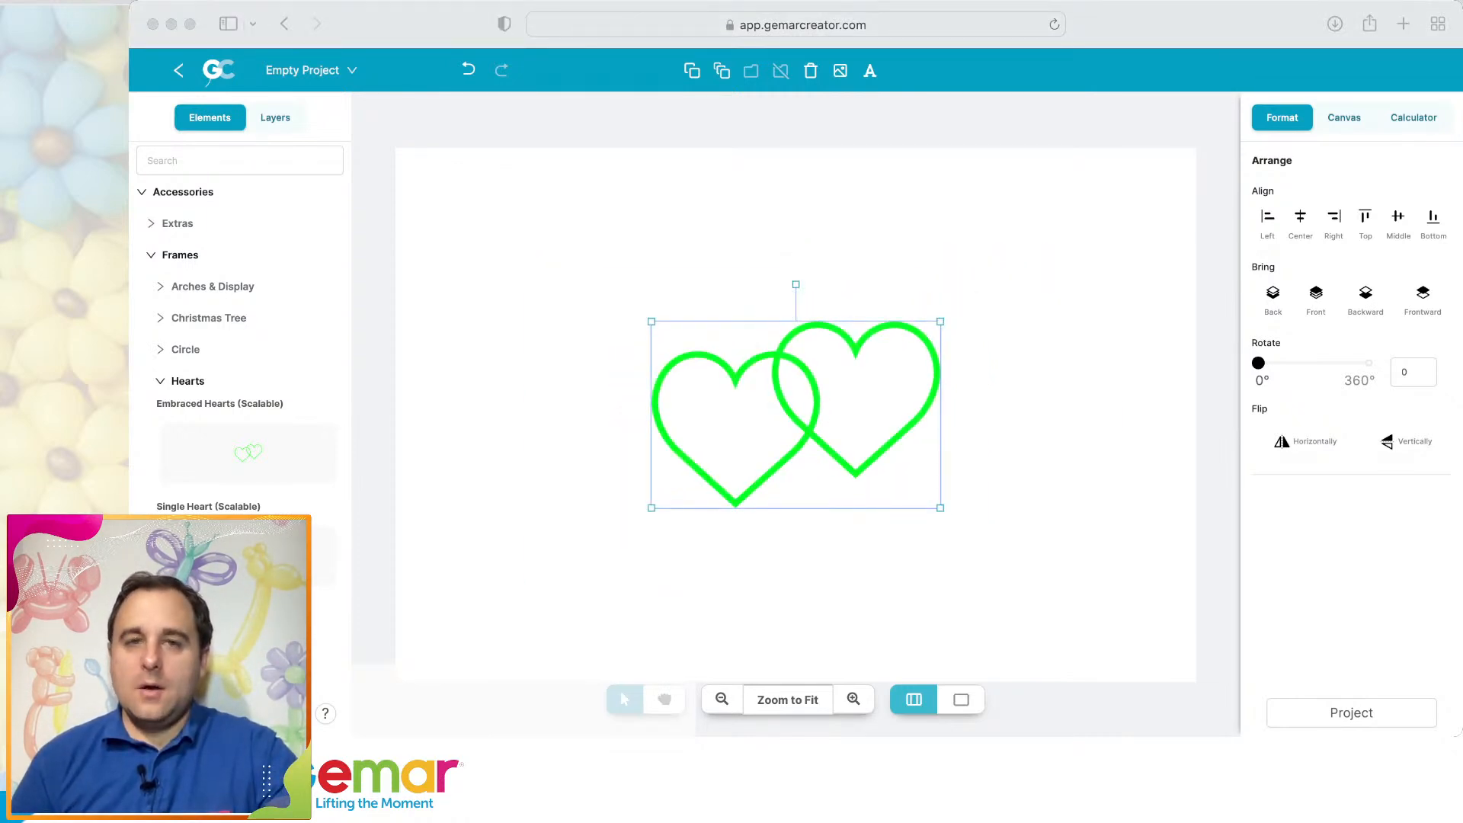
{"action": "left_click", "coordinate": [795, 416]}
{"action": "key", "text": "BackSpace"}
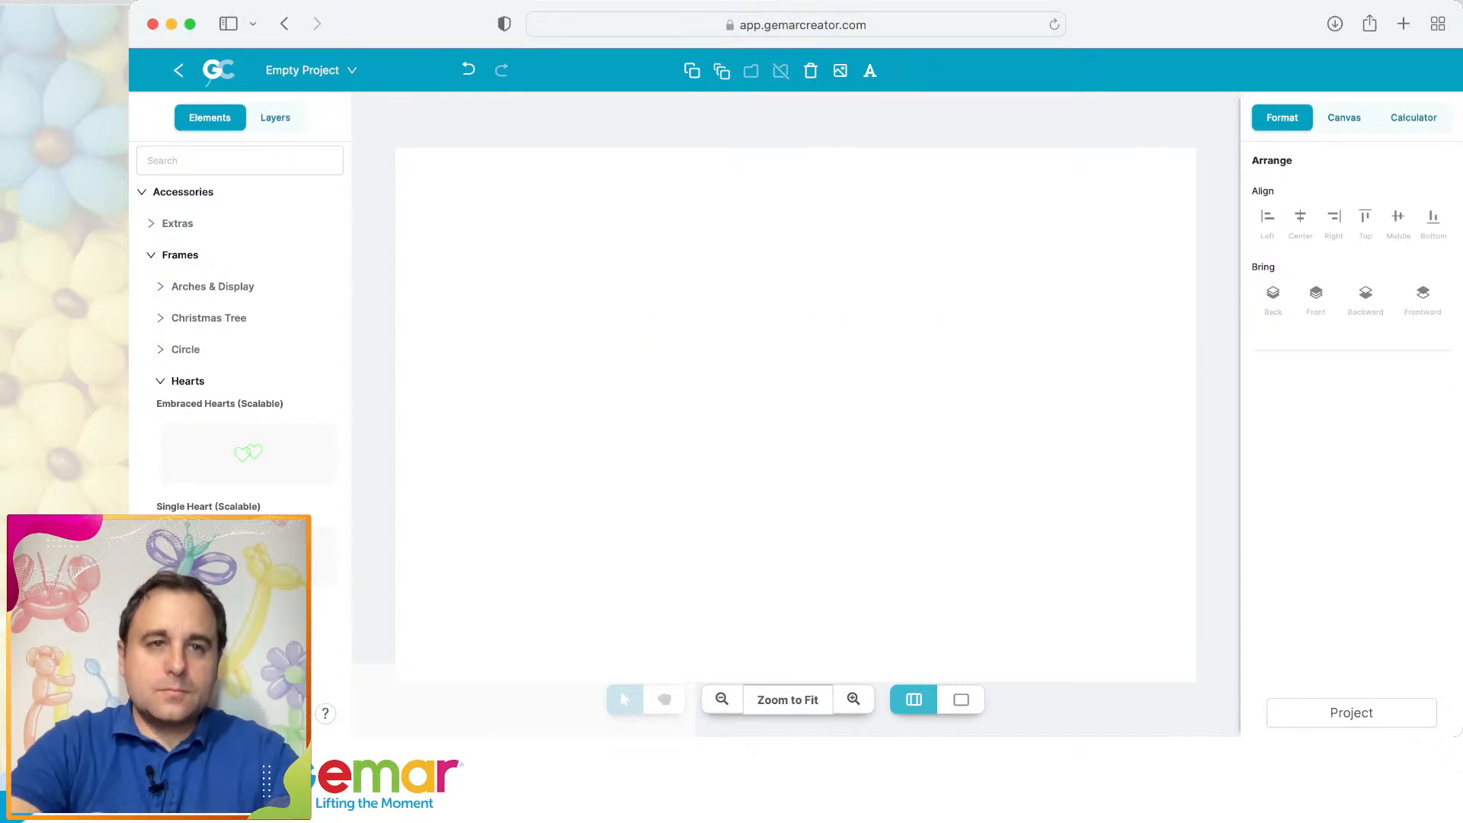
Place the Circle 100cm Radius frame on the canvas, enlarge it, and delete it.
{"action": "left_click", "coordinate": [185, 349]}
{"action": "left_click", "coordinate": [248, 421]}
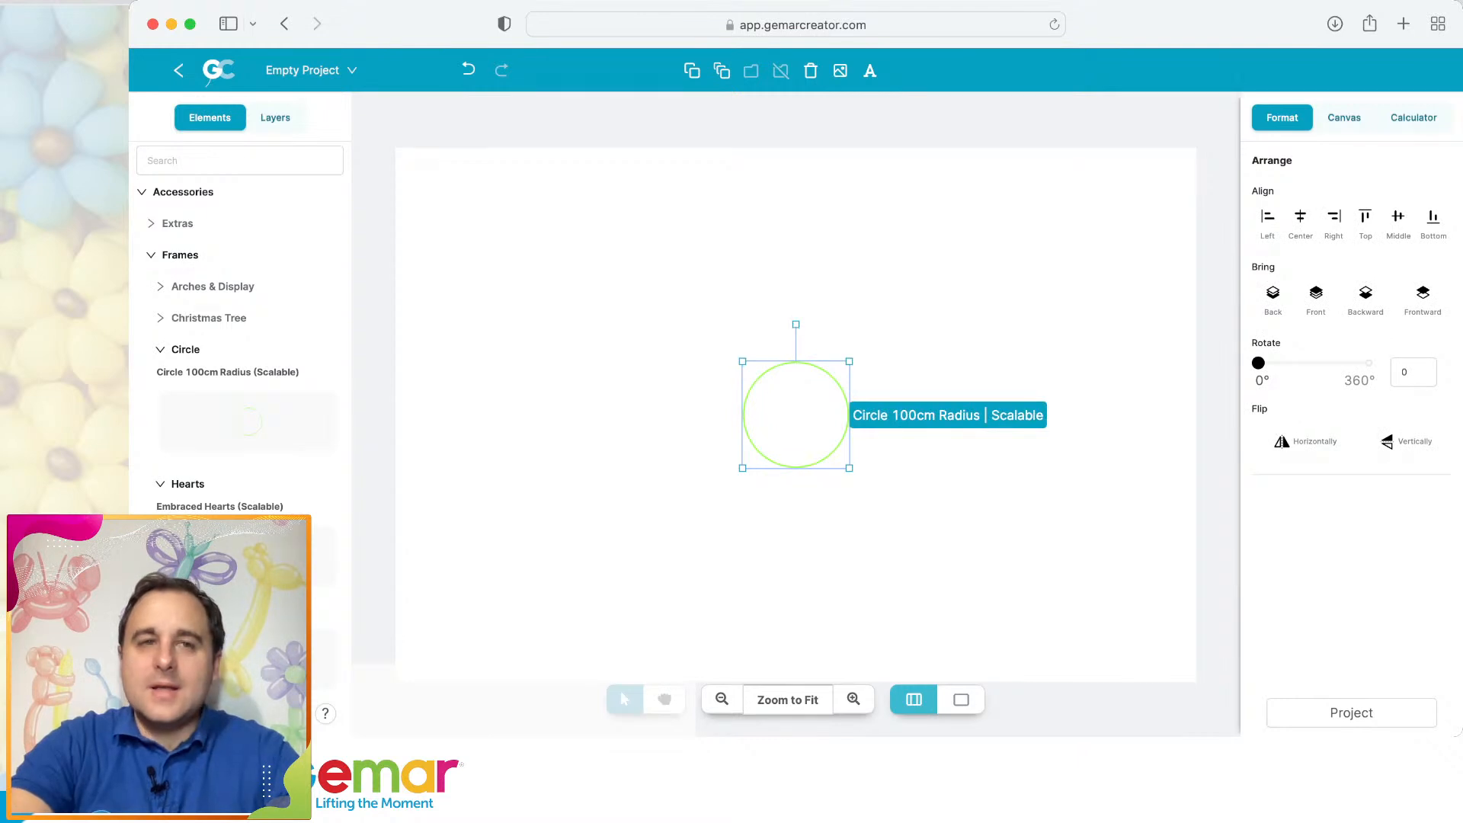
{"action": "left_click_drag", "start_coordinate": [185, 371], "coordinate": [226, 372]}
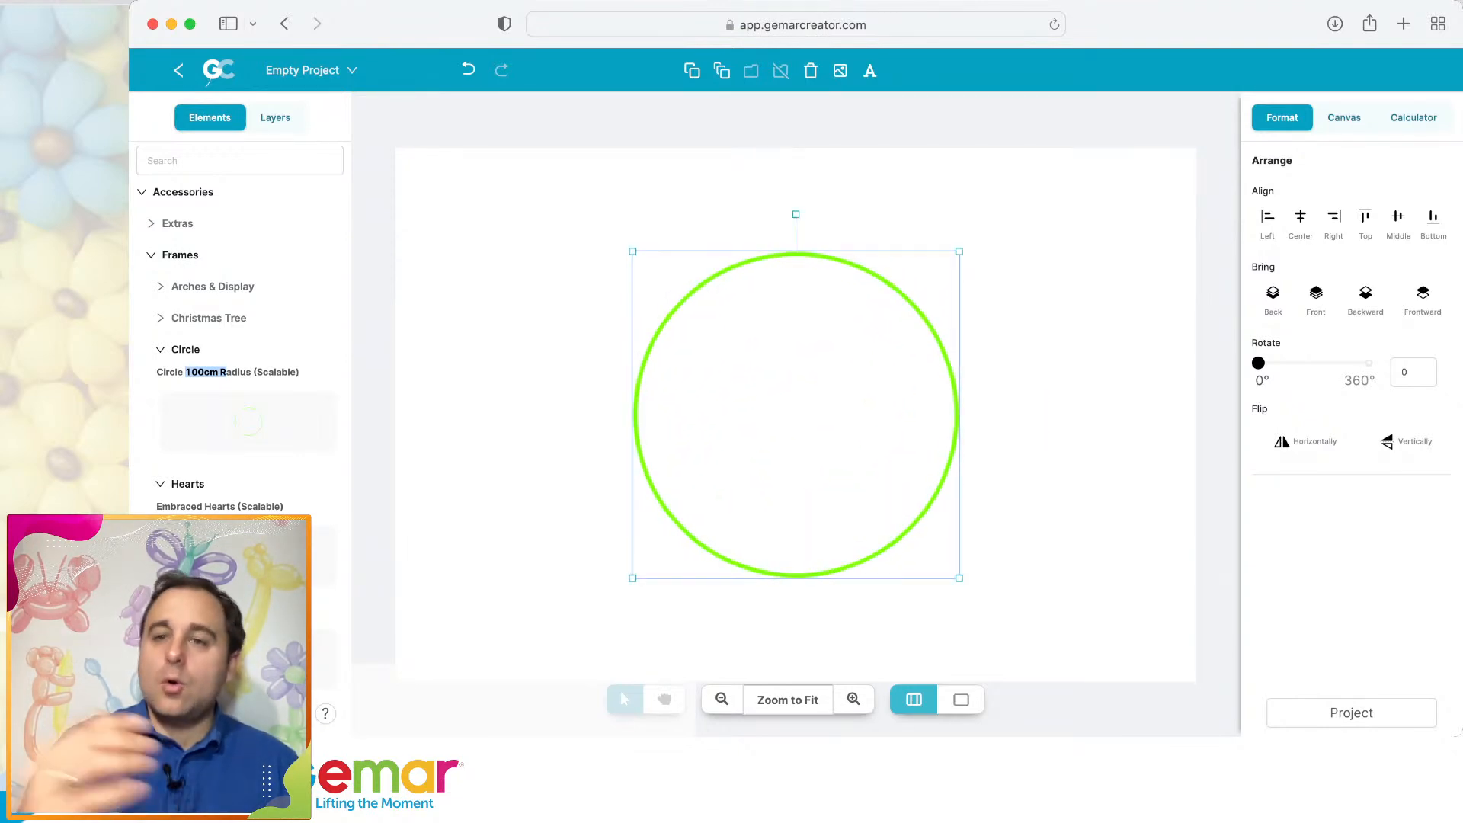
{"action": "key", "text": "Delete"}
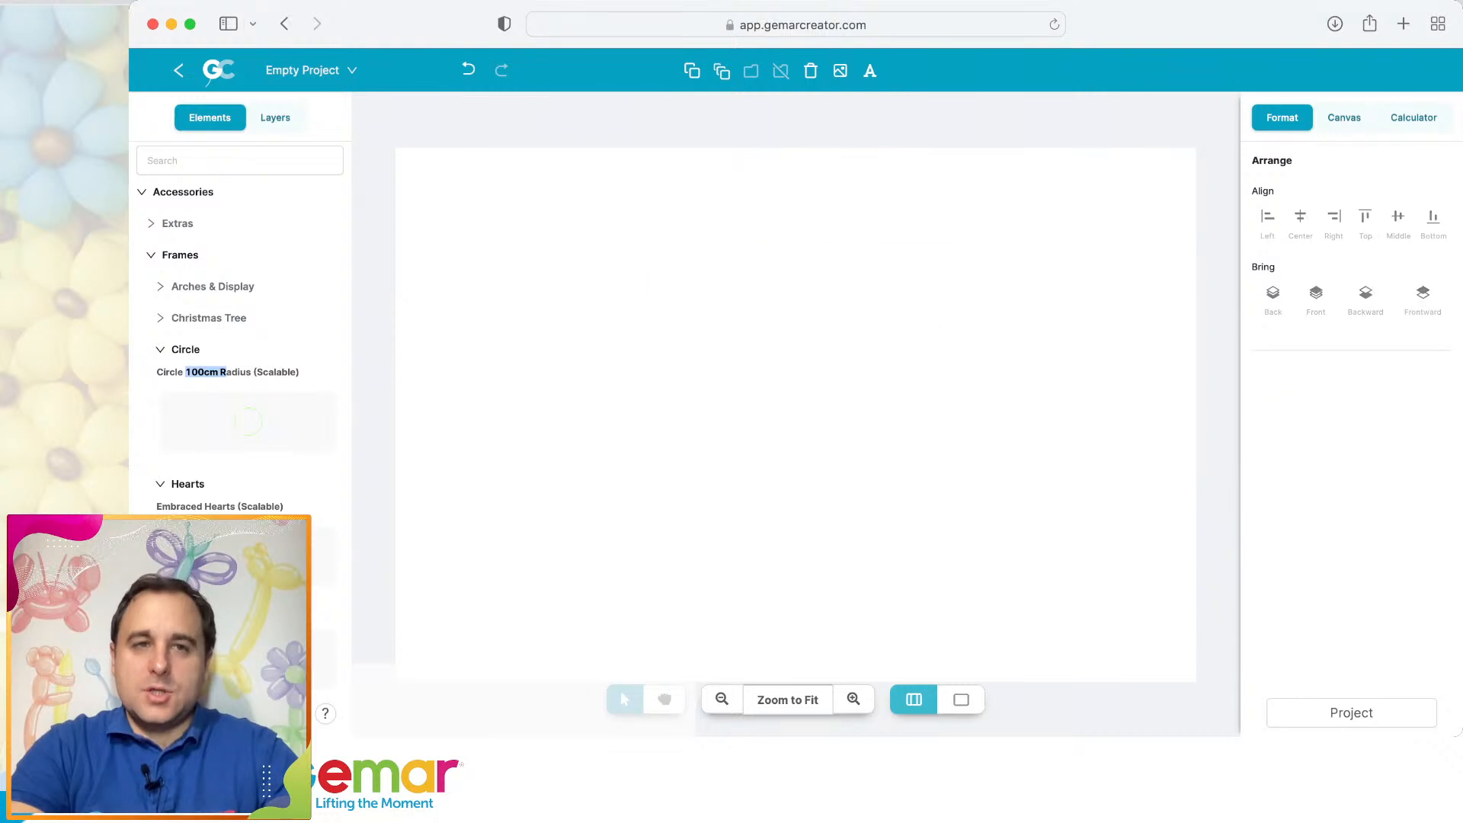
Place the scalable Christmas Tree frame on the canvas and delete it.
{"action": "left_click", "coordinate": [208, 318]}
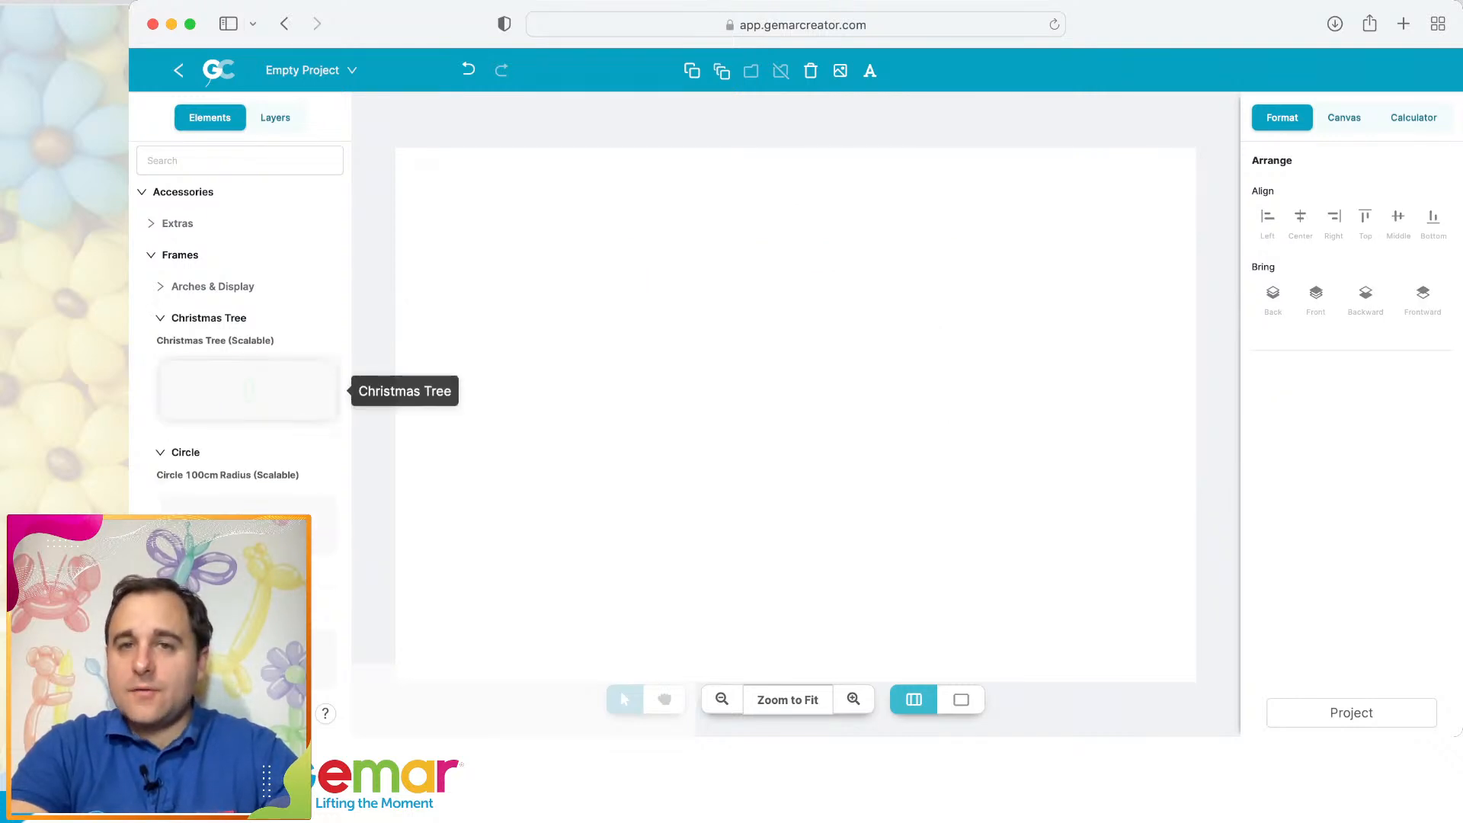
{"action": "left_click", "coordinate": [248, 390]}
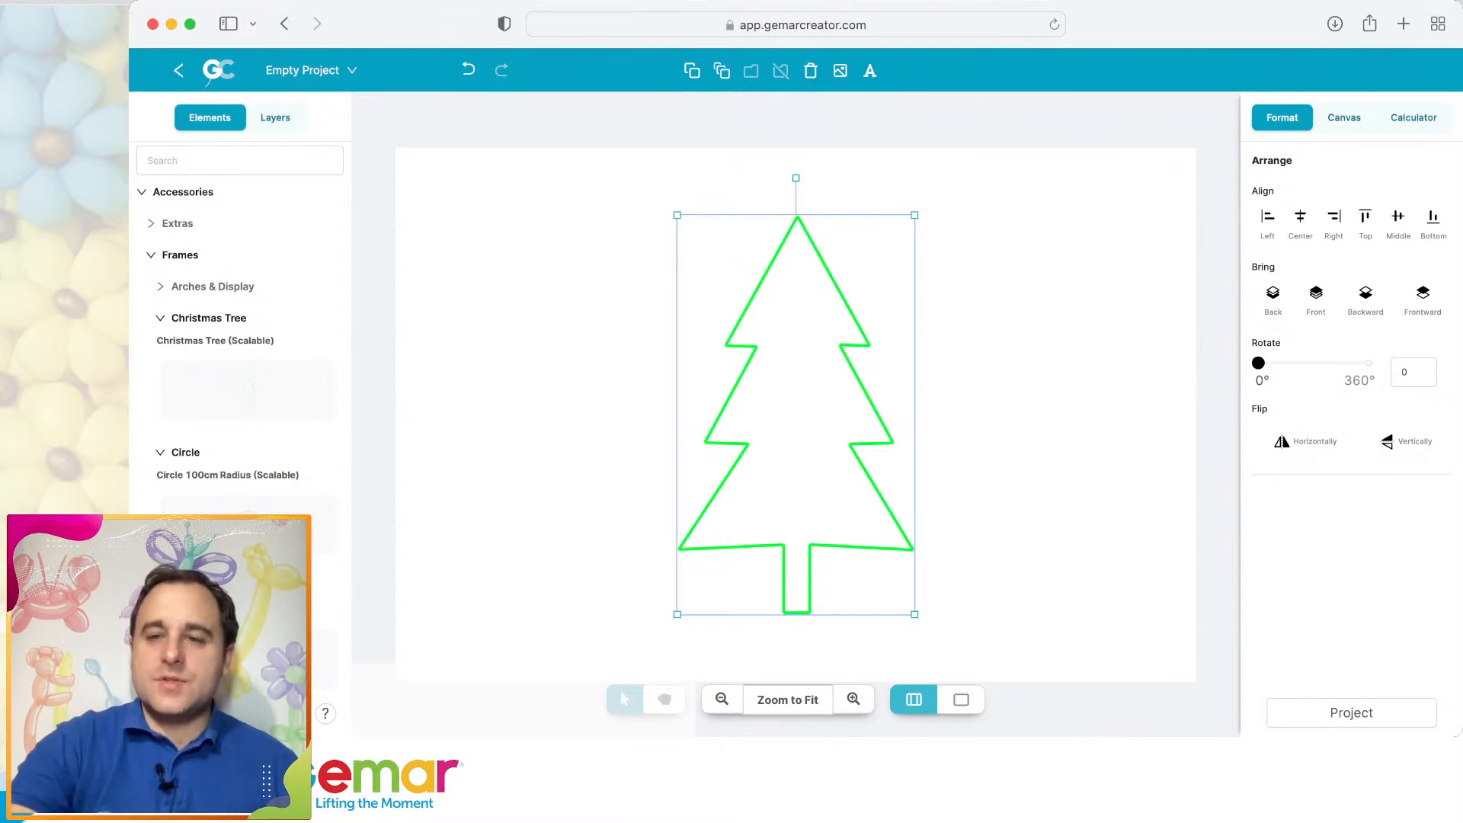
{"action": "key", "text": "Delete"}
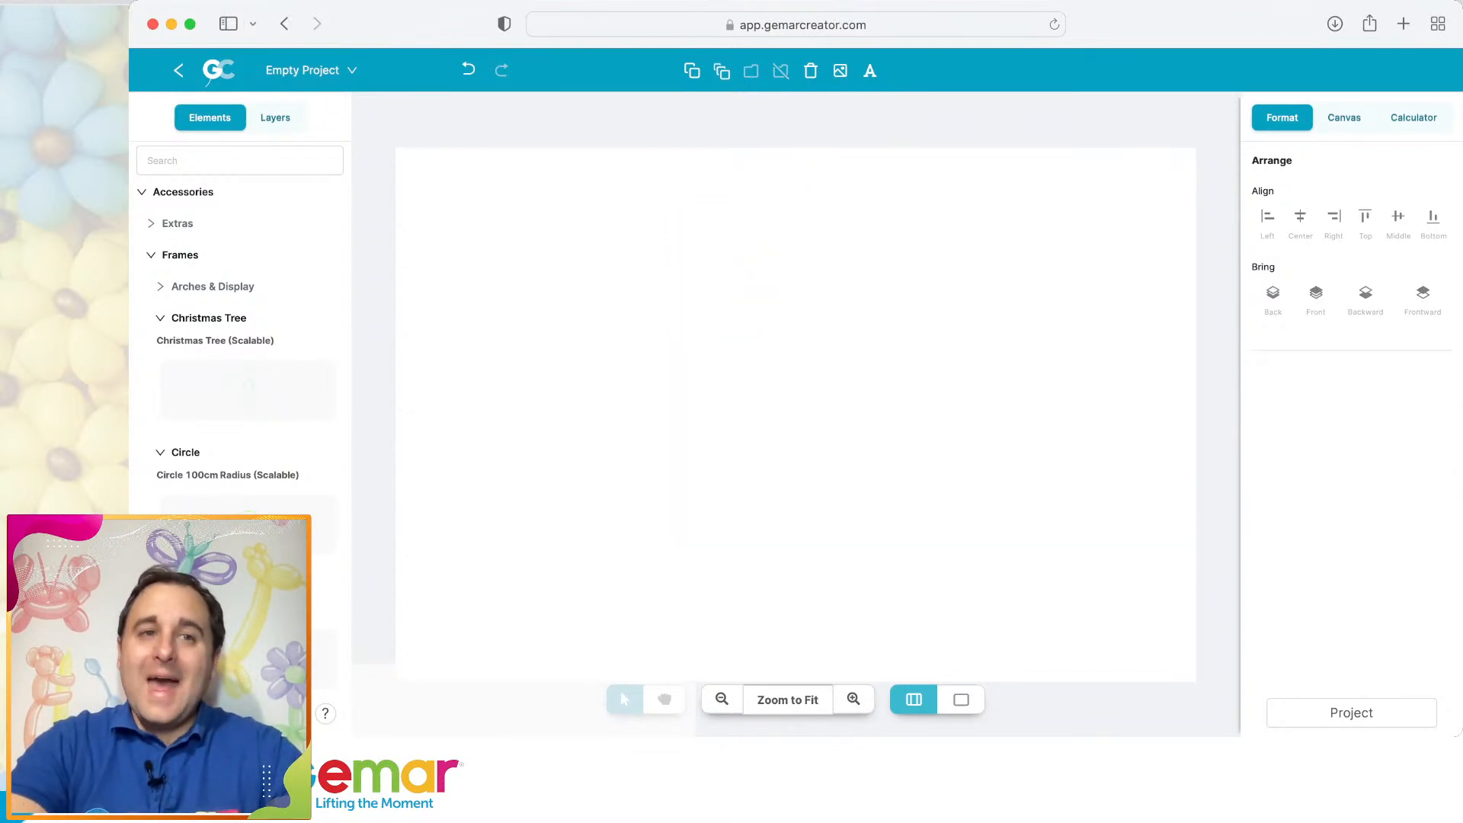
Place the Arch With 2 Columns frame from Arches & Display, enlarge it, and delete it.
{"action": "left_click", "coordinate": [161, 286]}
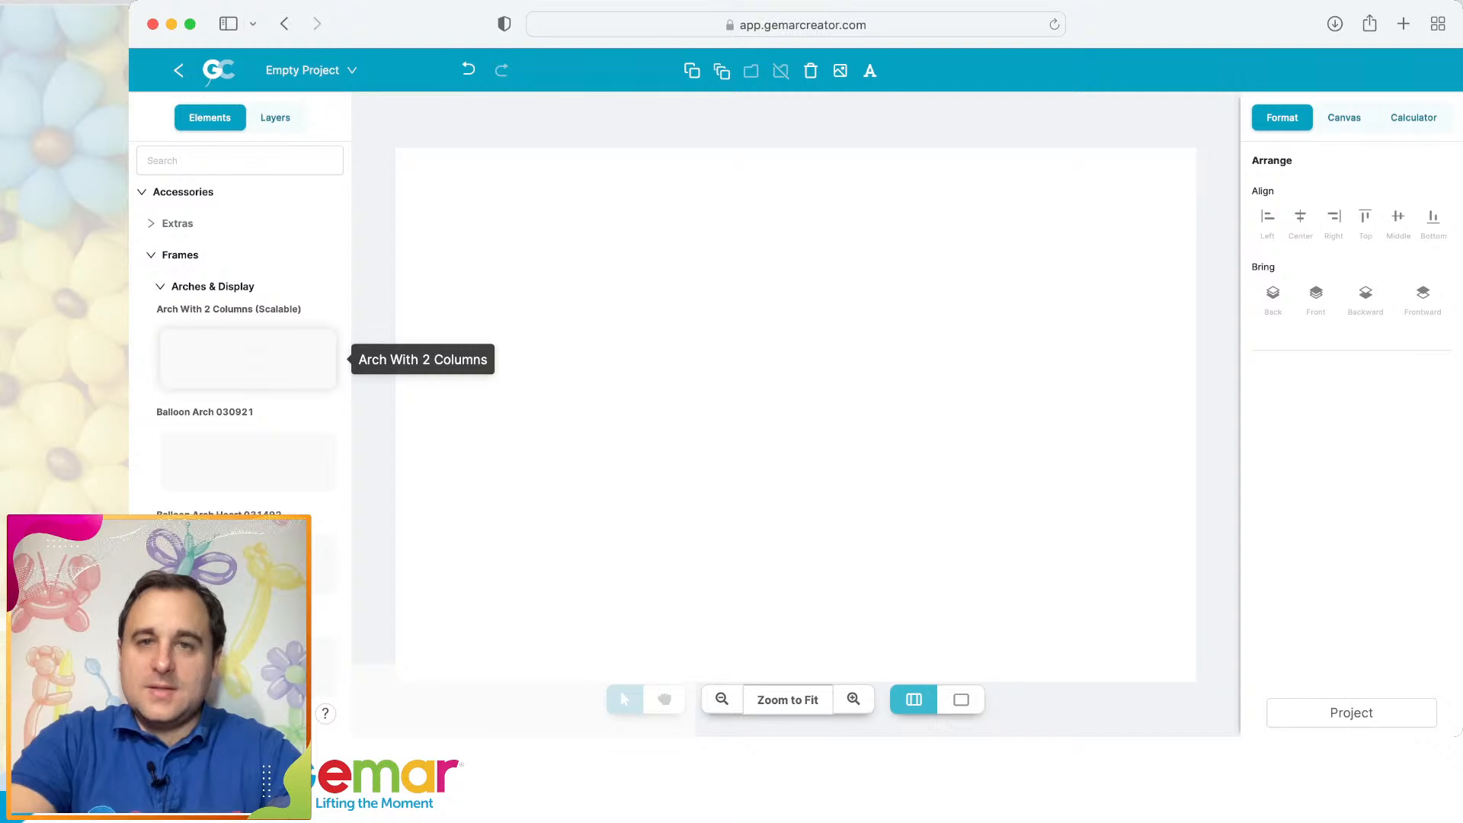
{"action": "left_click", "coordinate": [248, 358]}
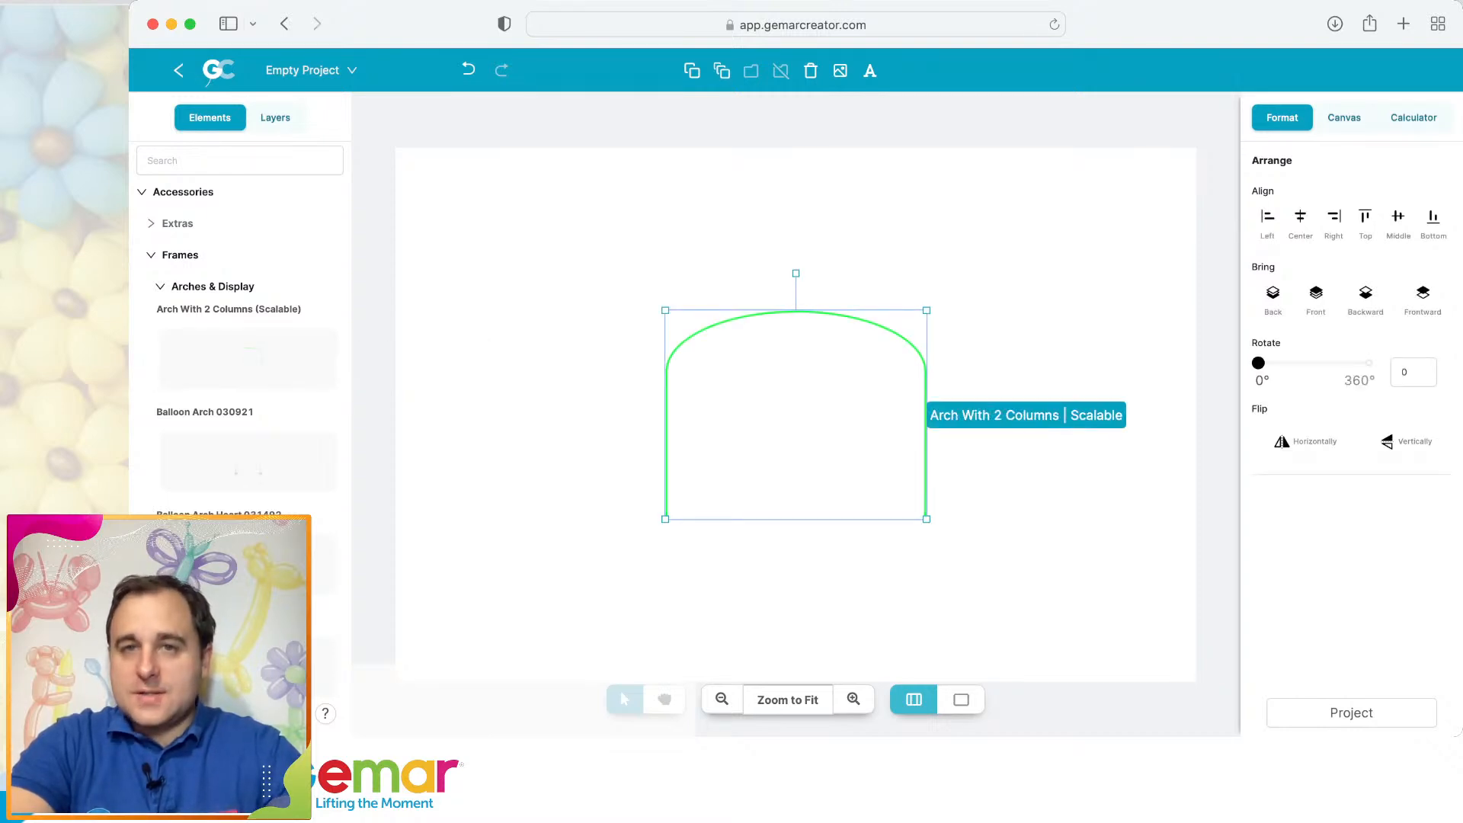
{"action": "left_click_drag", "start_coordinate": [927, 520], "coordinate": [1000, 578]}
{"action": "left_click", "coordinate": [1082, 579]}
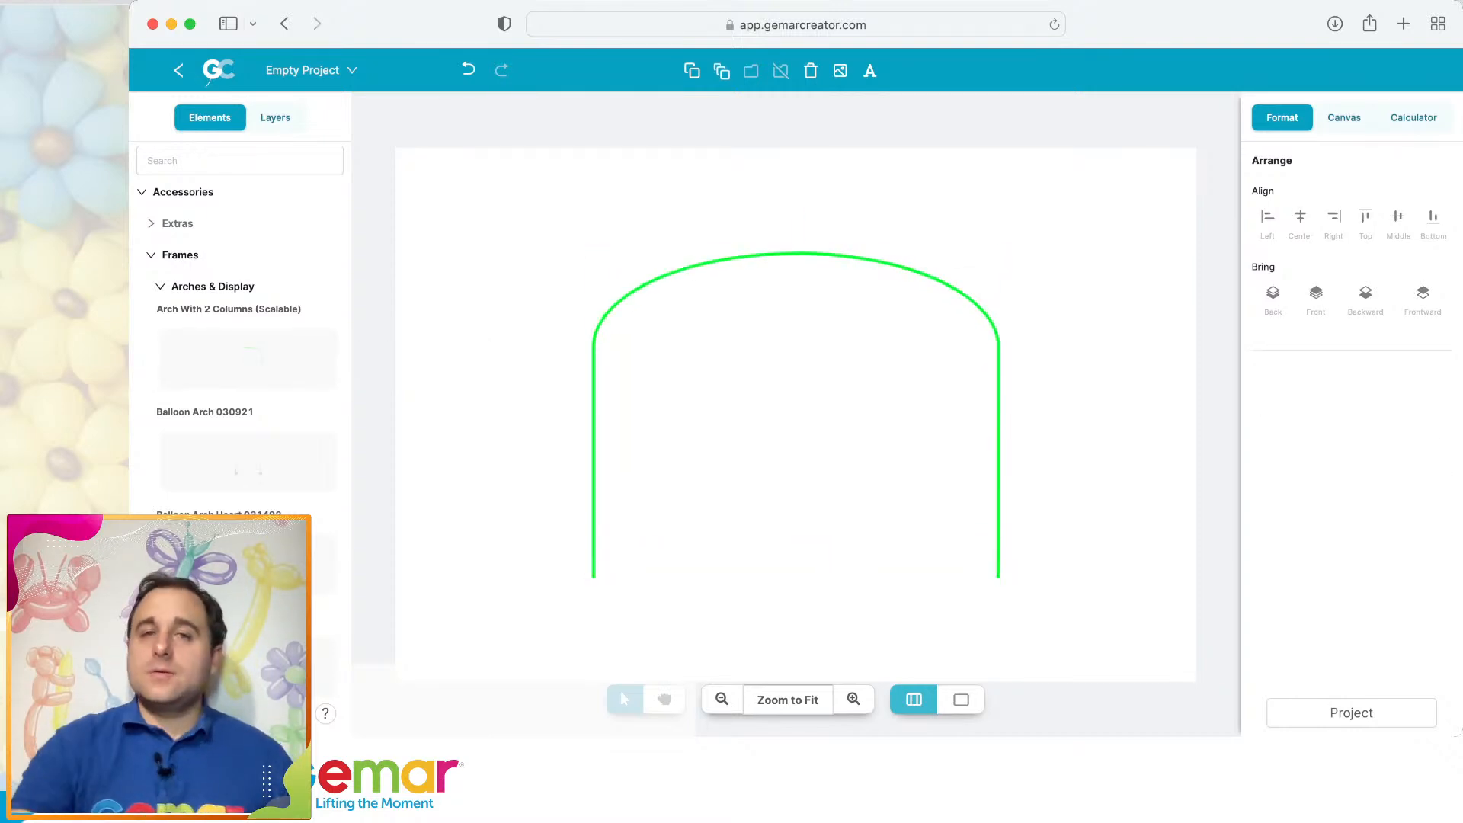
{"action": "left_click", "coordinate": [998, 419]}
{"action": "key", "text": "Delete"}
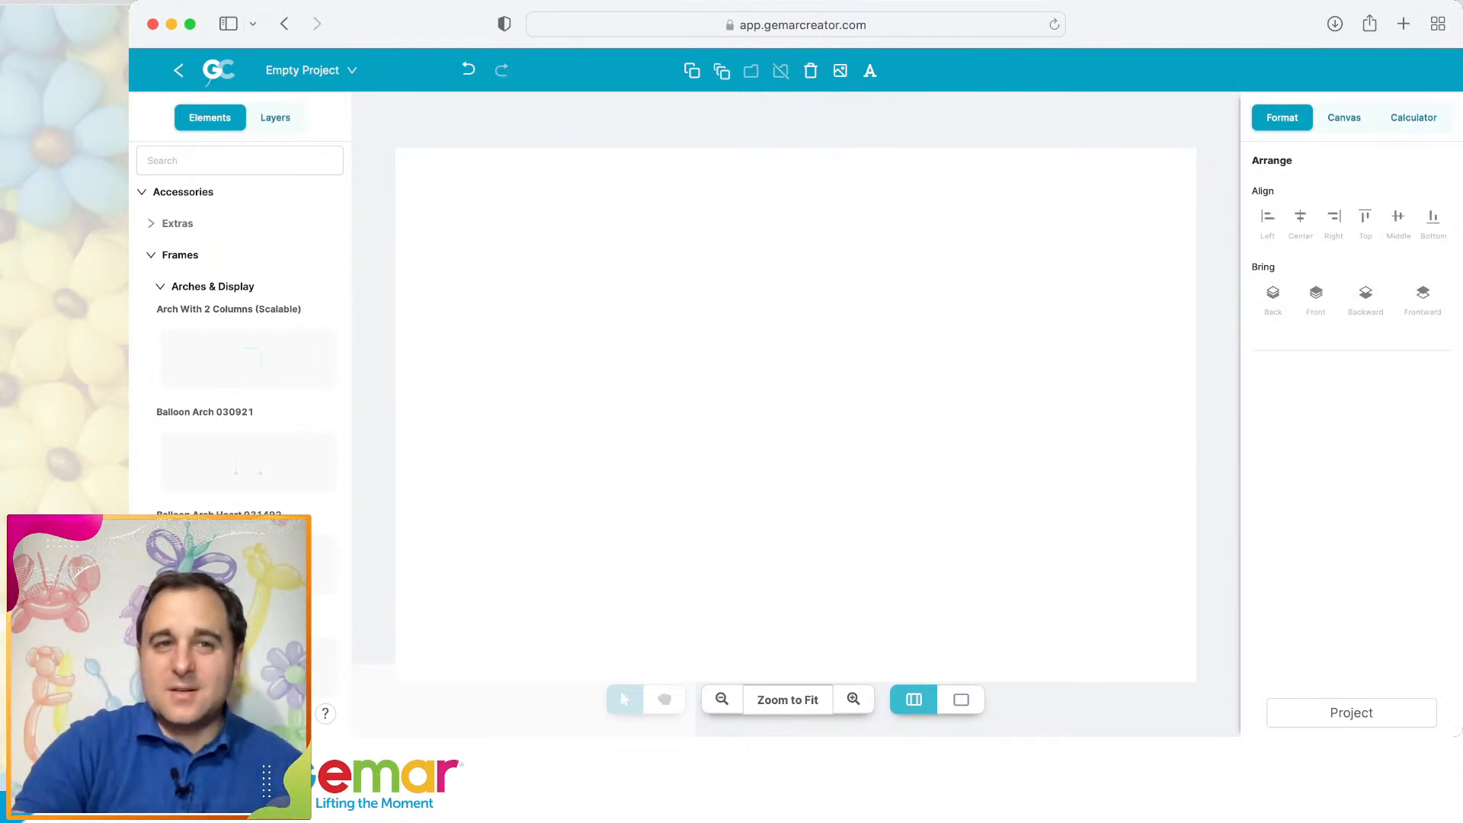
Place the Balloon Arch 030921 and Balloon Arch Heart 031492 frames one after the other, deleting each.
{"action": "left_click", "coordinate": [248, 462]}
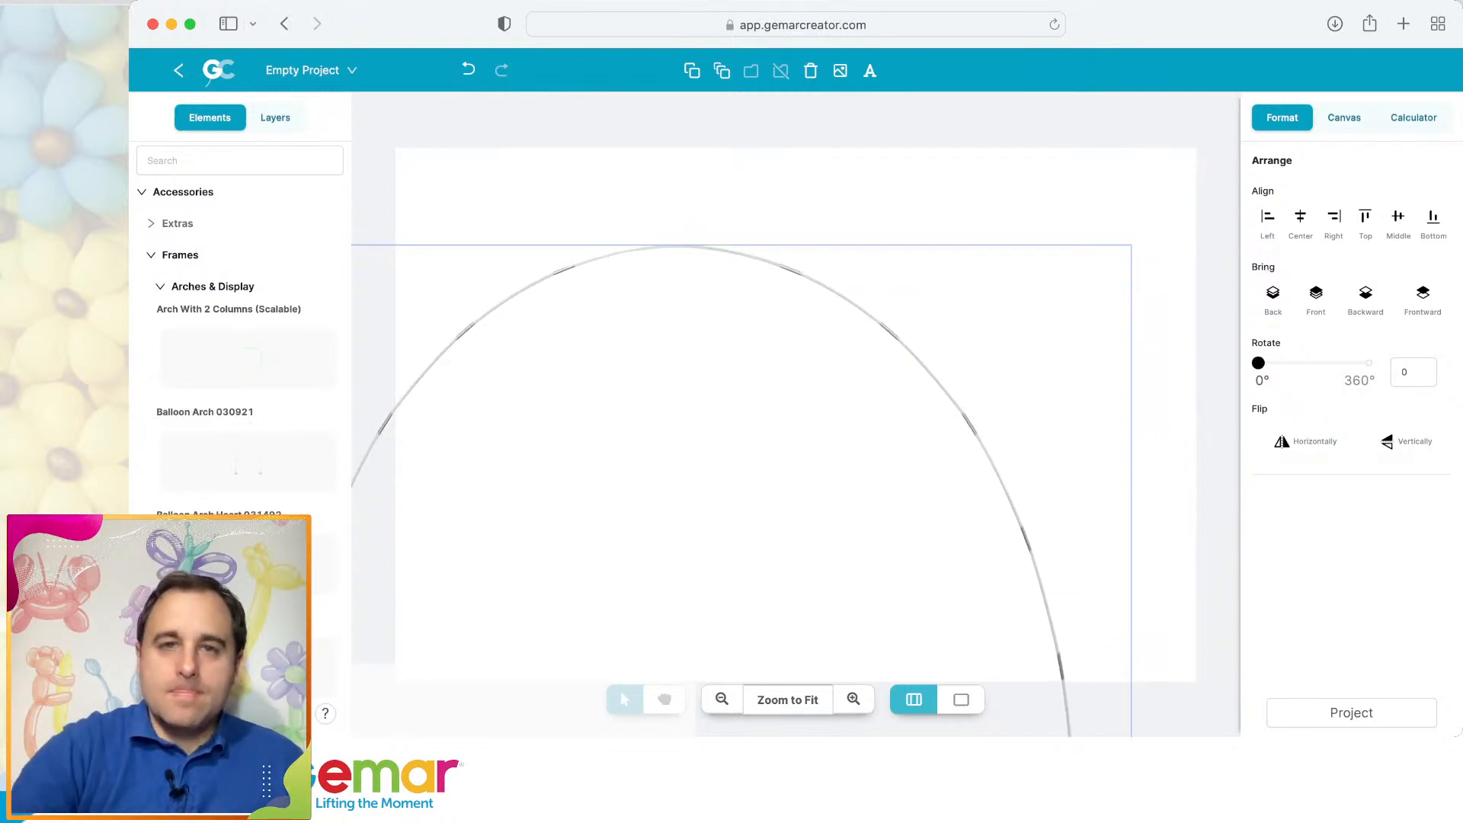
{"action": "key", "text": "BackSpace"}
{"action": "scroll", "coordinate": [244, 564], "scroll_direction": "down", "scroll_amount": 2}
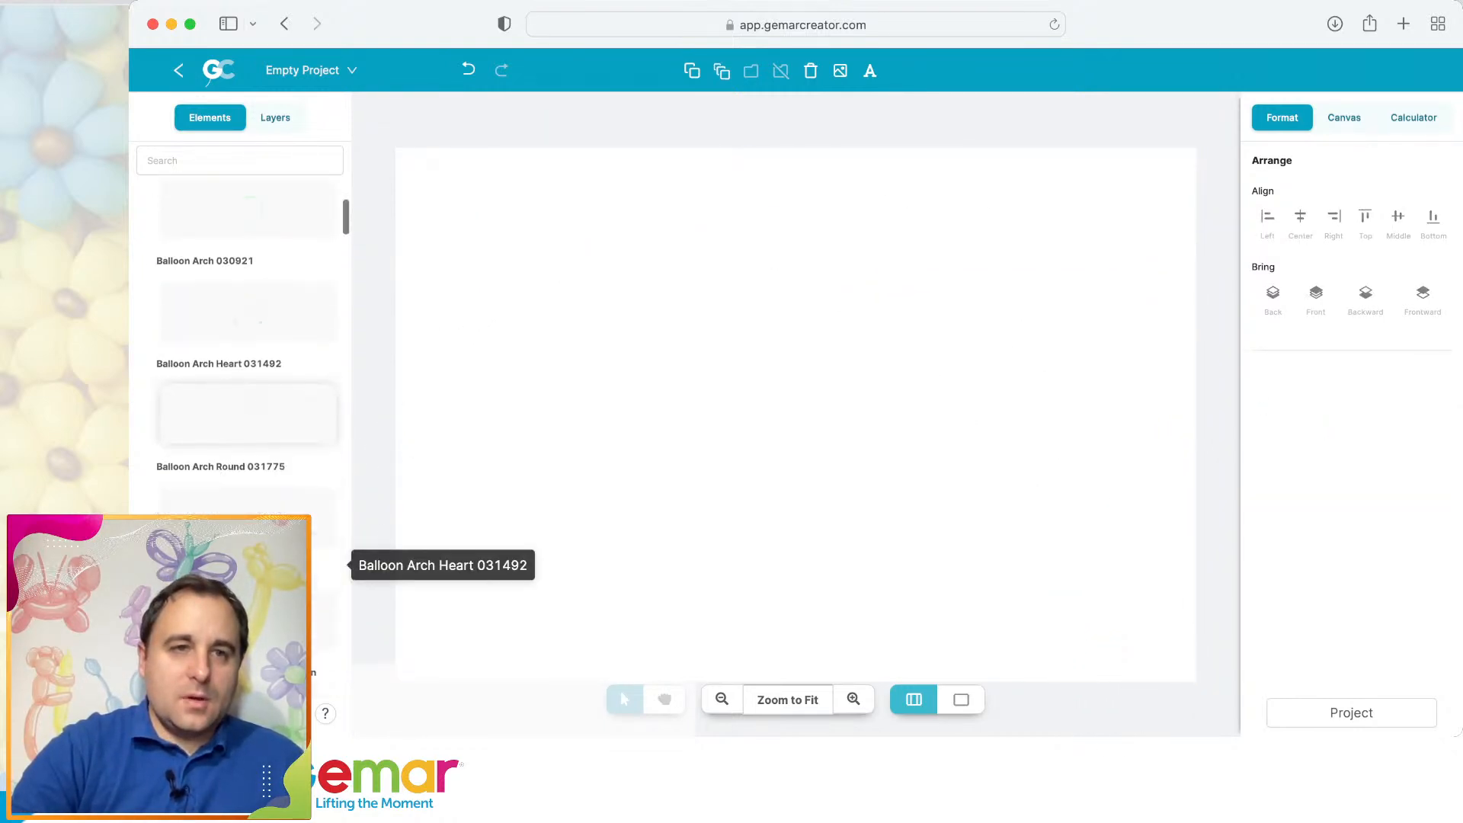
{"action": "left_click", "coordinate": [248, 412]}
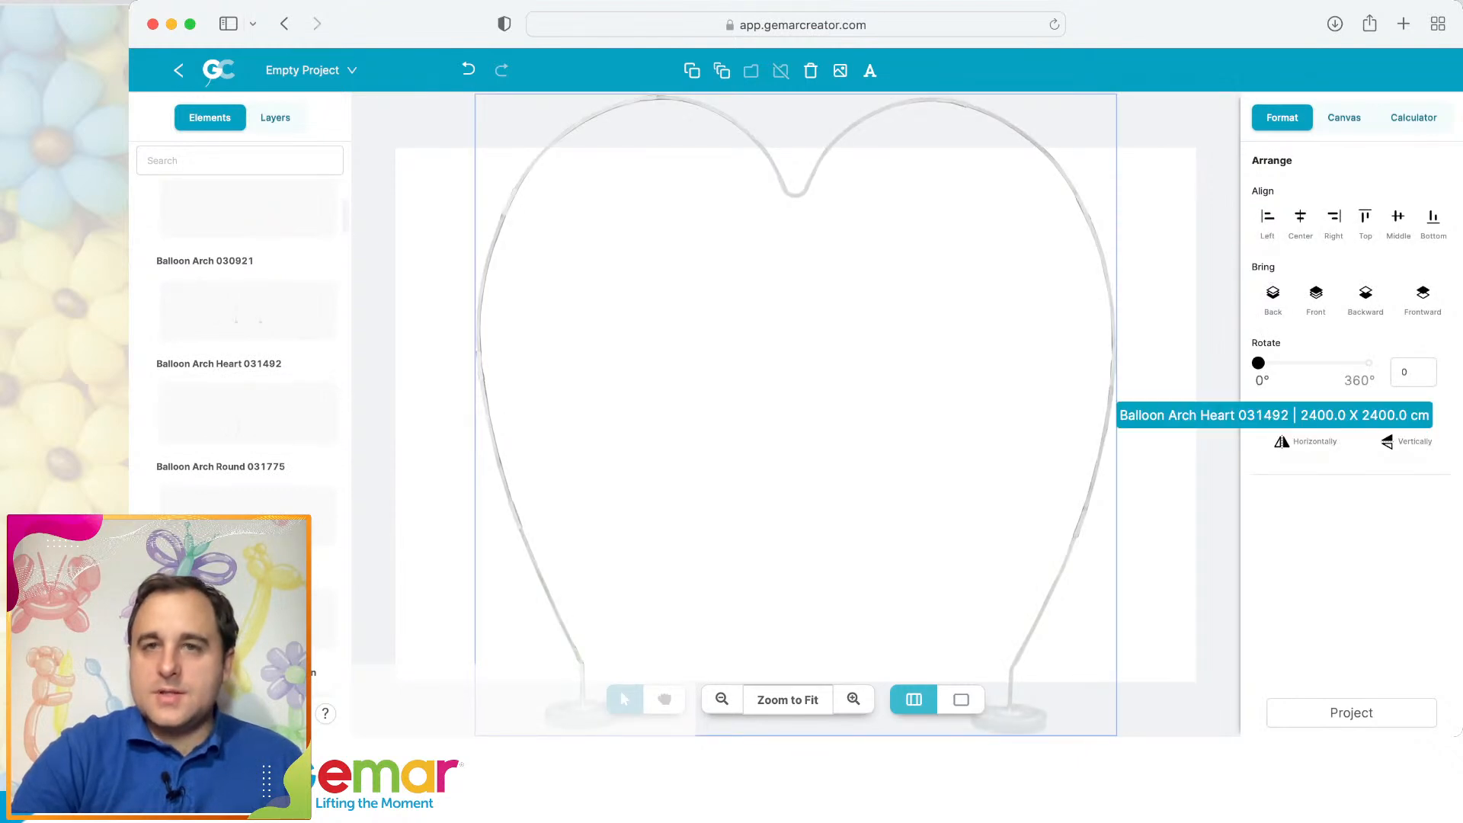
{"action": "key", "text": "BackSpace"}
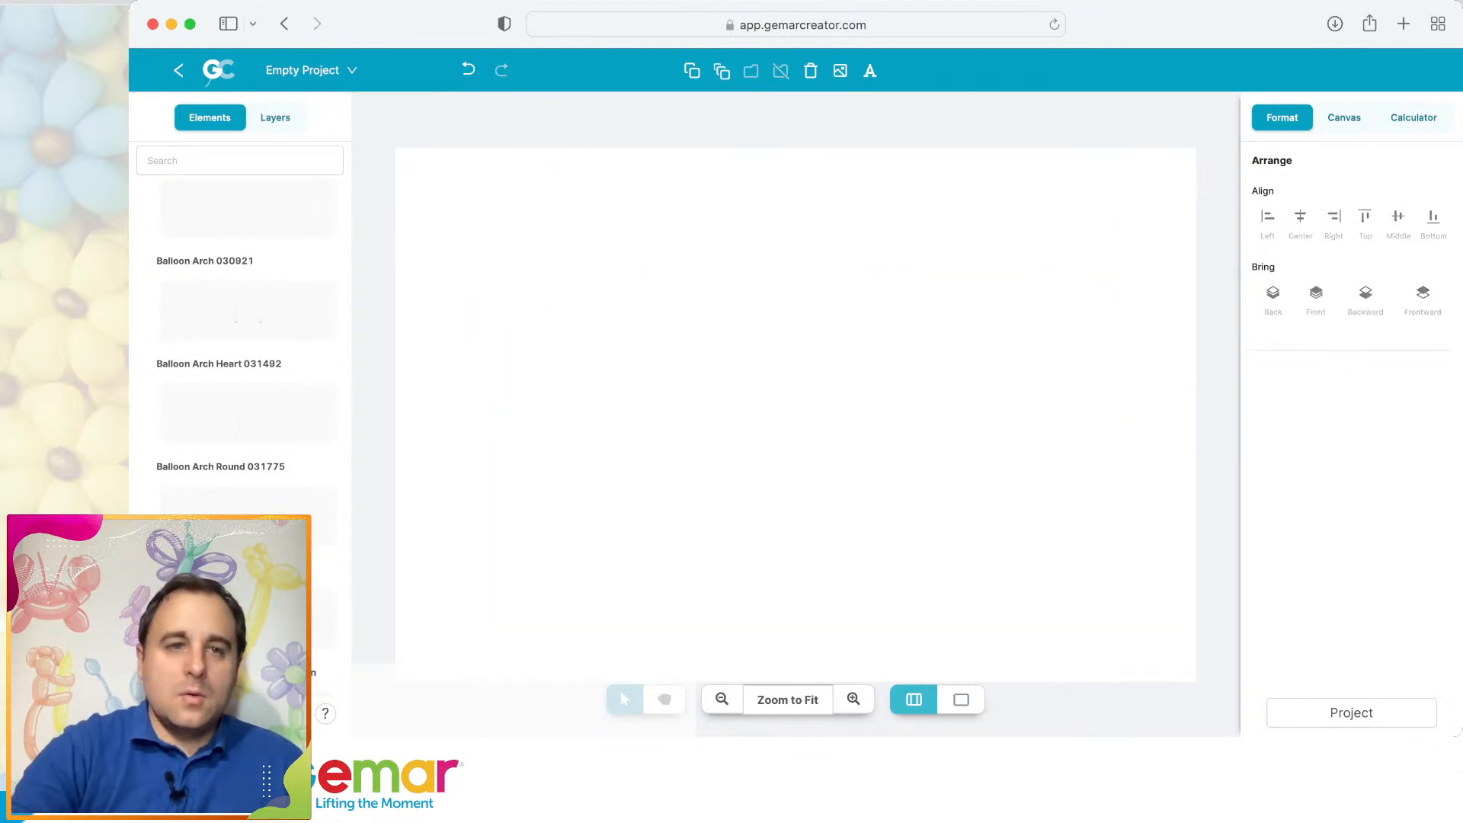
Add the Balloon Arch Round 031775 Blue frame to the canvas.
{"action": "scroll", "coordinate": [244, 343], "scroll_direction": "down", "scroll_amount": 1}
{"action": "left_click", "coordinate": [249, 499]}
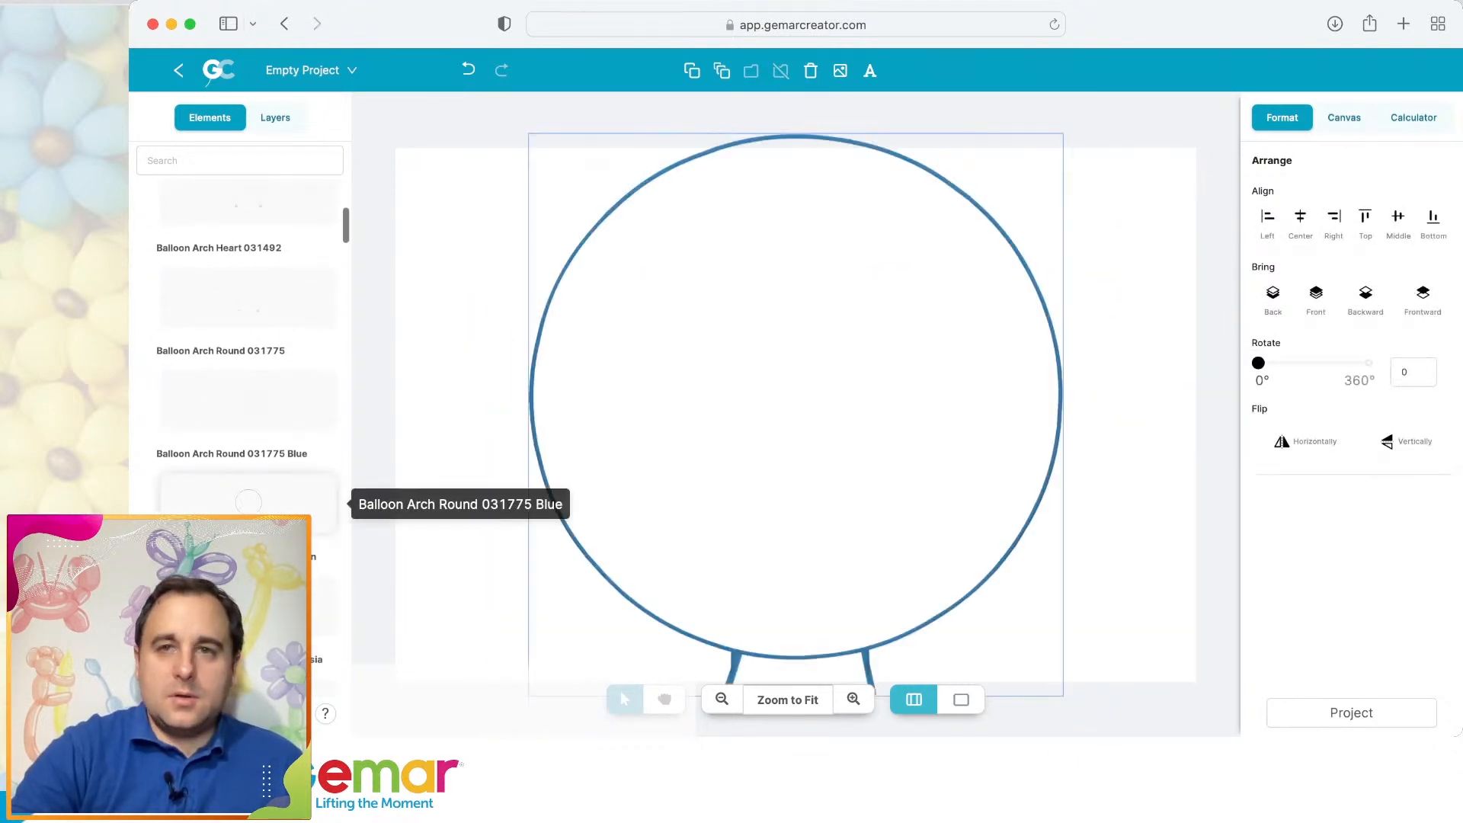
Reposition the round blue frame and set the canvas height to 300 cm.
{"action": "left_click_drag", "start_coordinate": [796, 397], "coordinate": [761, 414]}
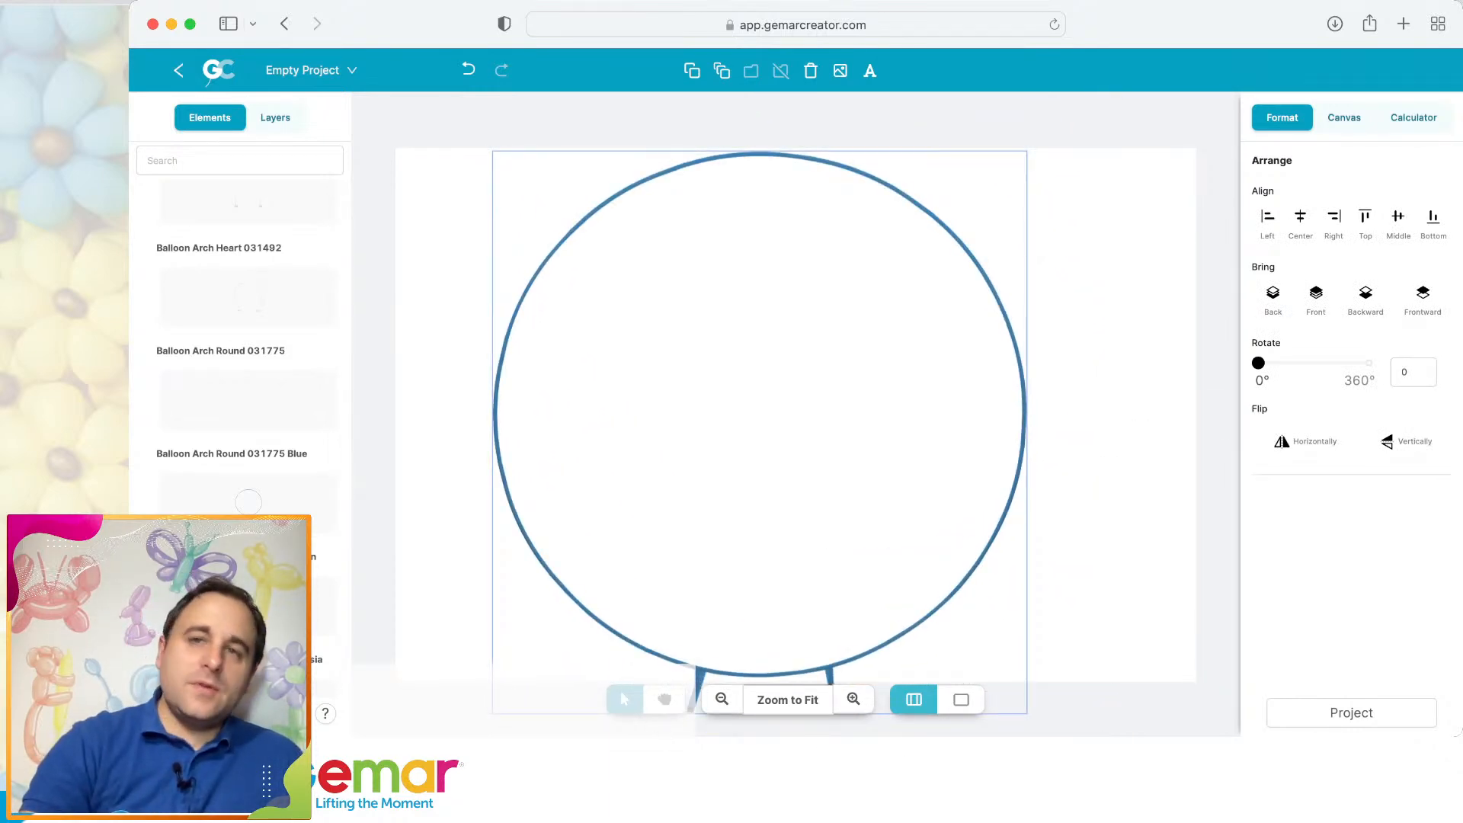
{"action": "left_click", "coordinate": [1345, 117]}
{"action": "double_click", "coordinate": [1399, 224]}
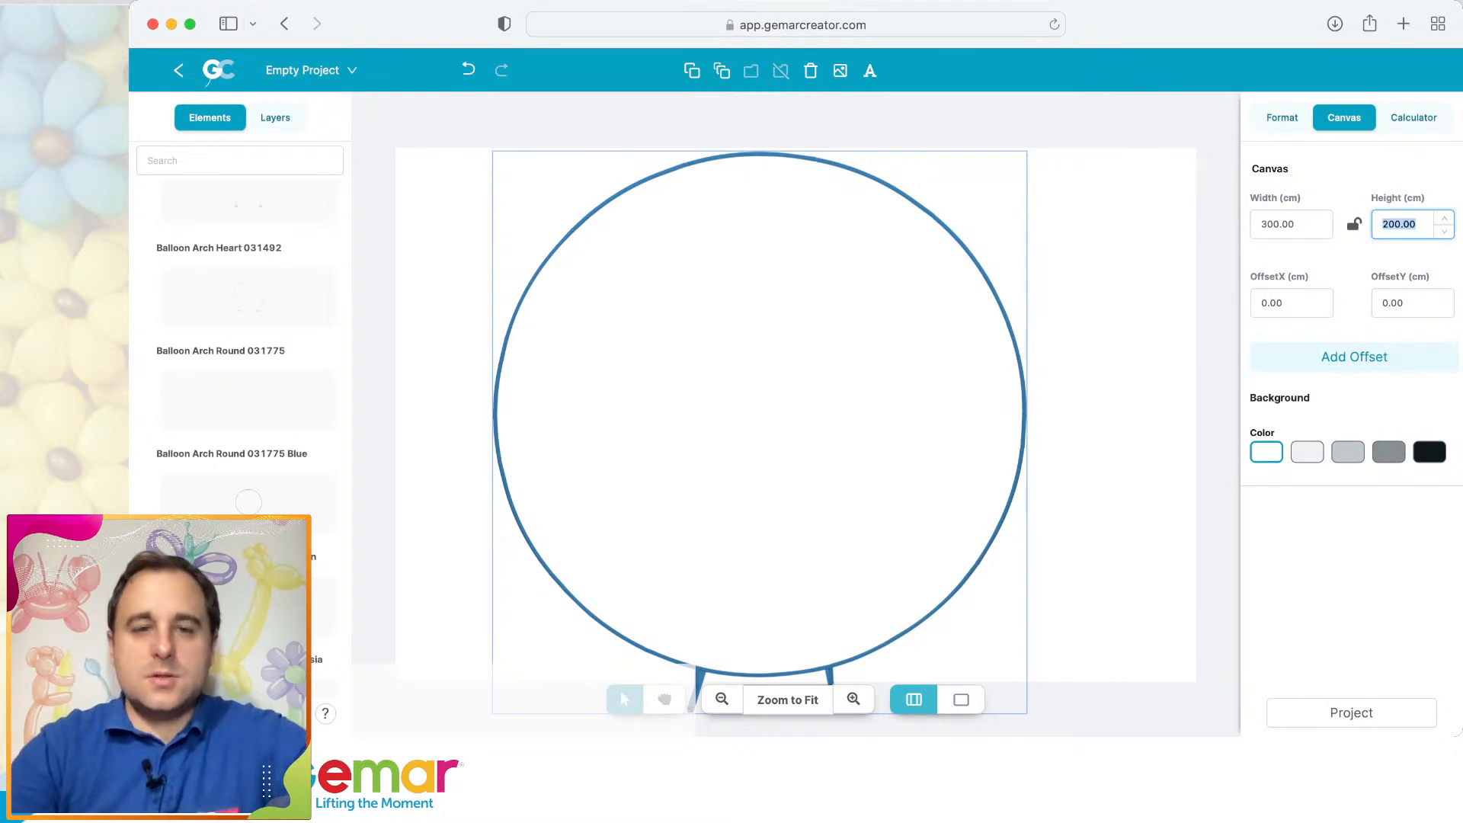
{"action": "type", "text": "300"}
{"action": "key", "text": "Return"}
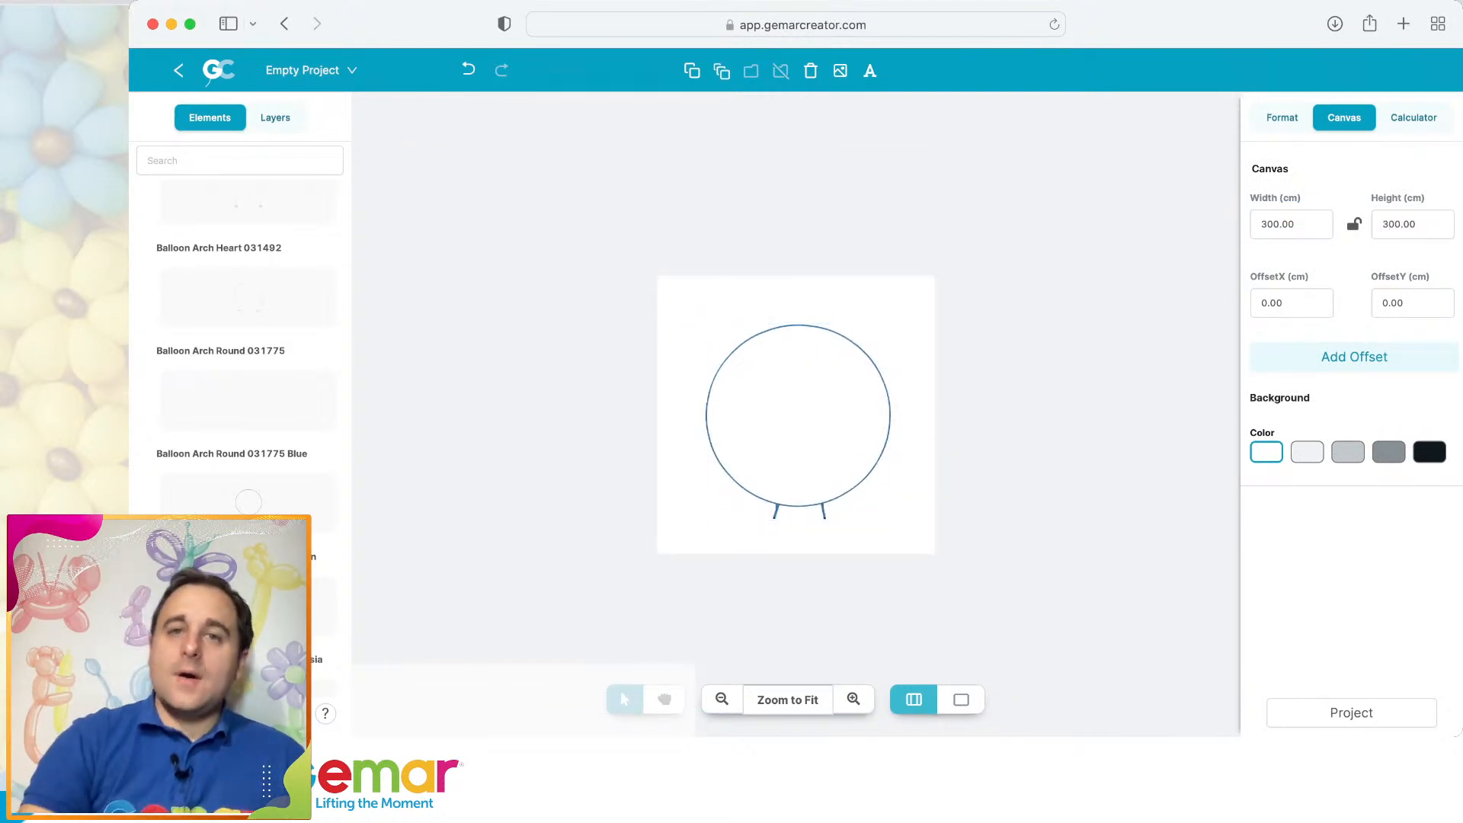
{"action": "left_click", "coordinate": [798, 421]}
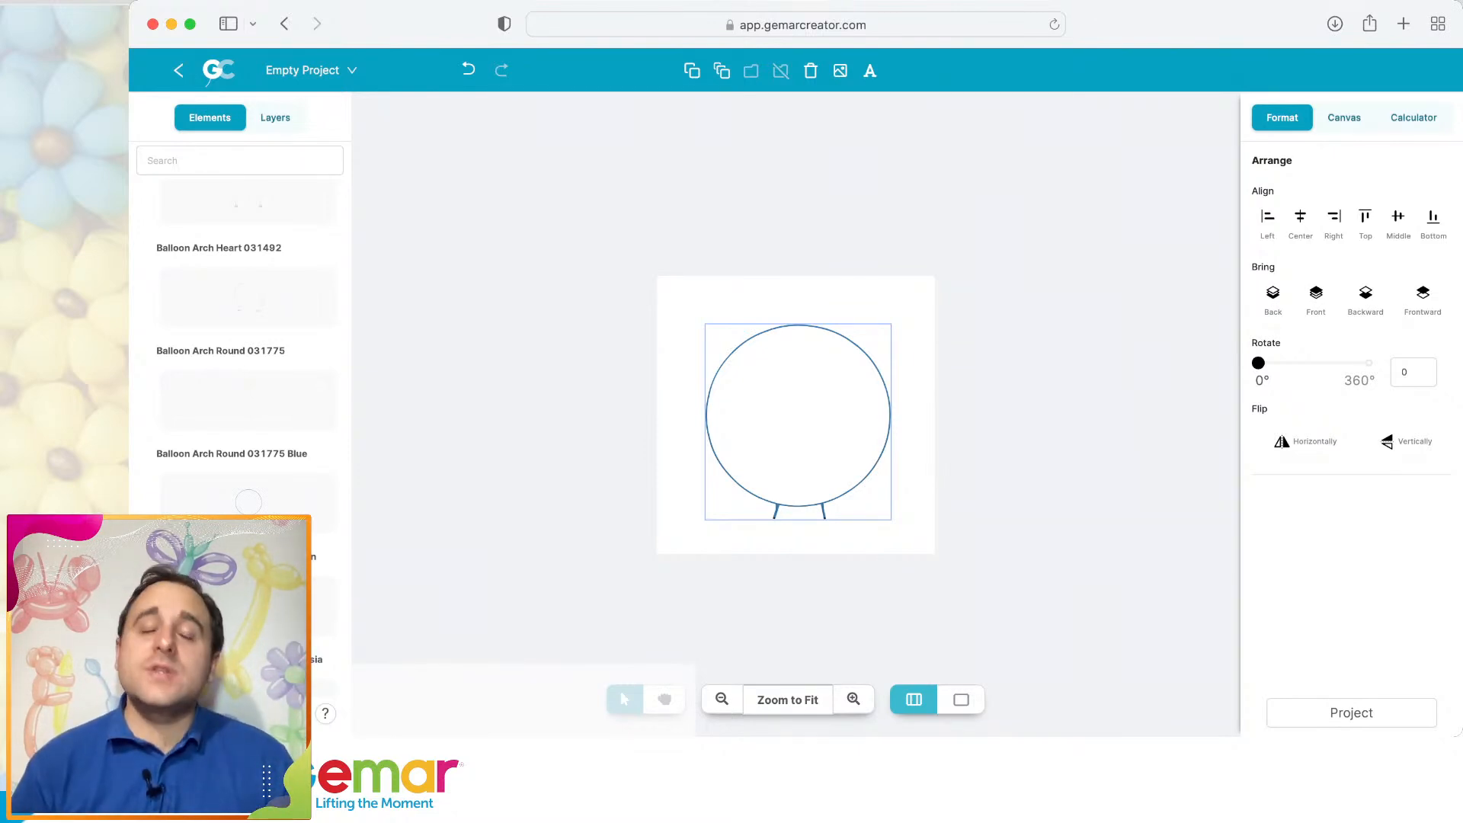
Place a G150 Macaron Baby Yellow #043 balloon at the left inside of the round frame, and delete it.
{"action": "scroll", "coordinate": [240, 343], "scroll_direction": "up", "scroll_amount": 5}
{"action": "left_click", "coordinate": [179, 195]}
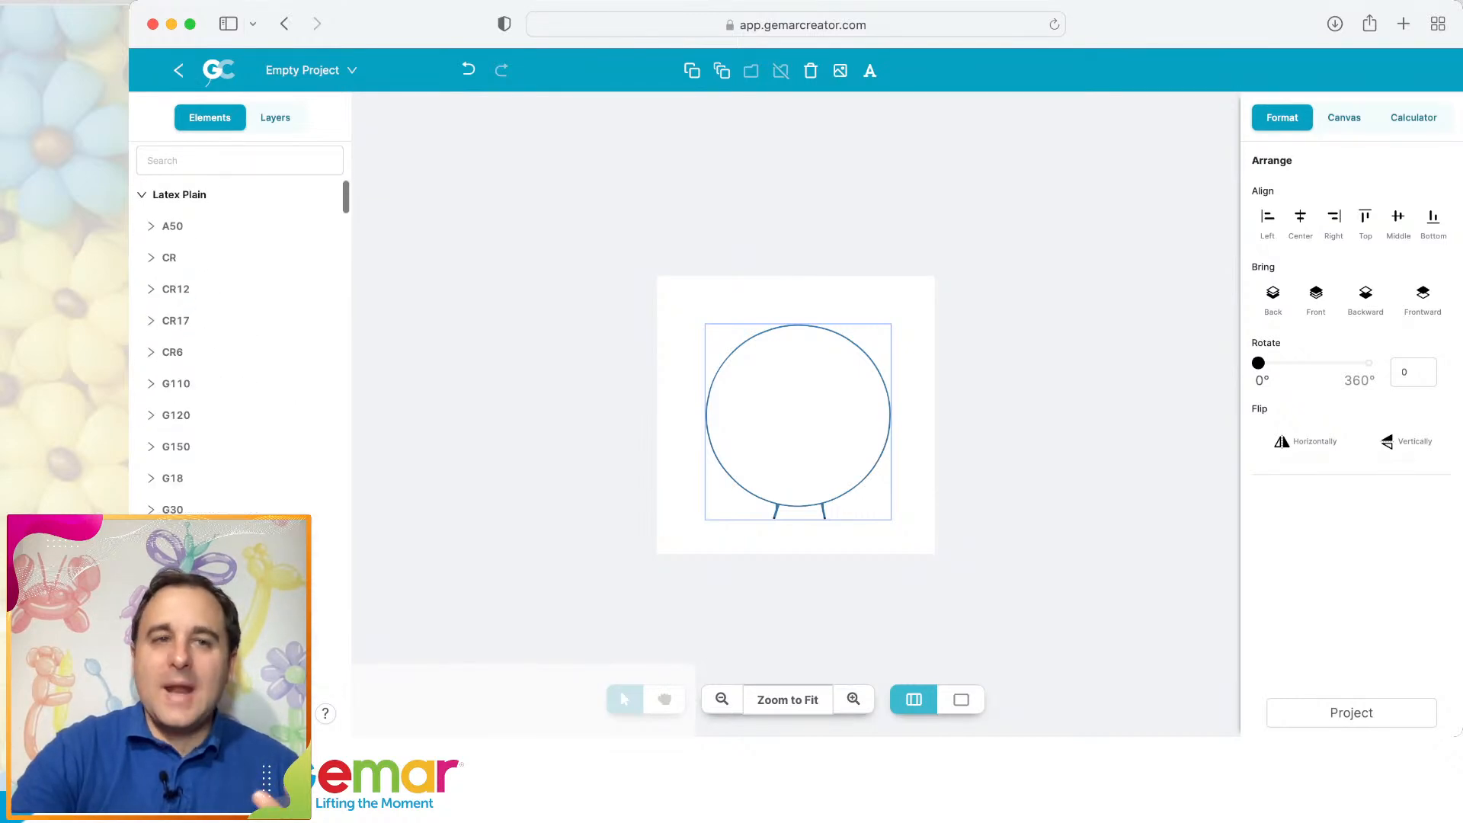
{"action": "scroll", "coordinate": [240, 343], "scroll_direction": "down", "scroll_amount": 2}
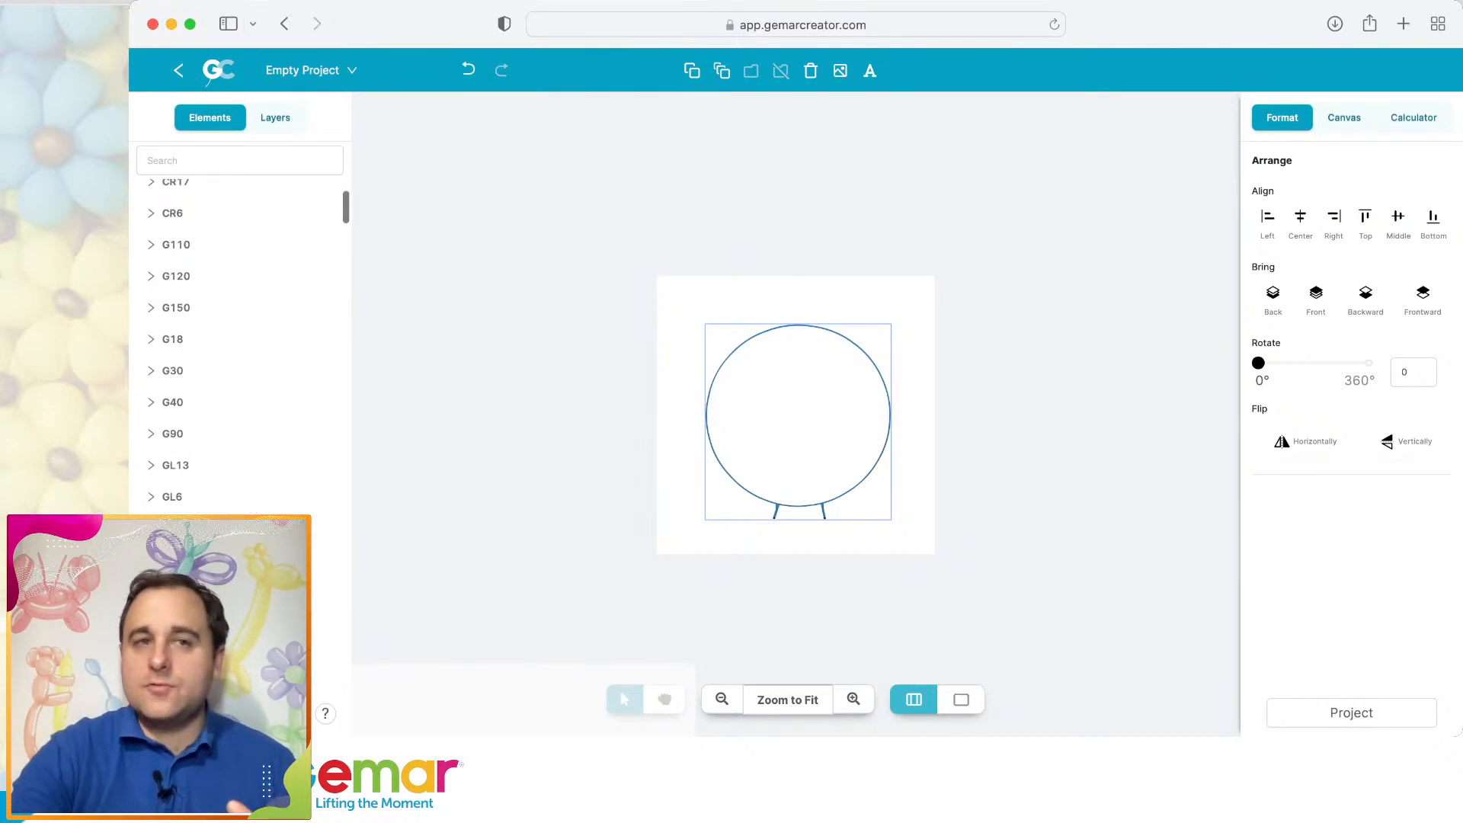
{"action": "left_click", "coordinate": [176, 307]}
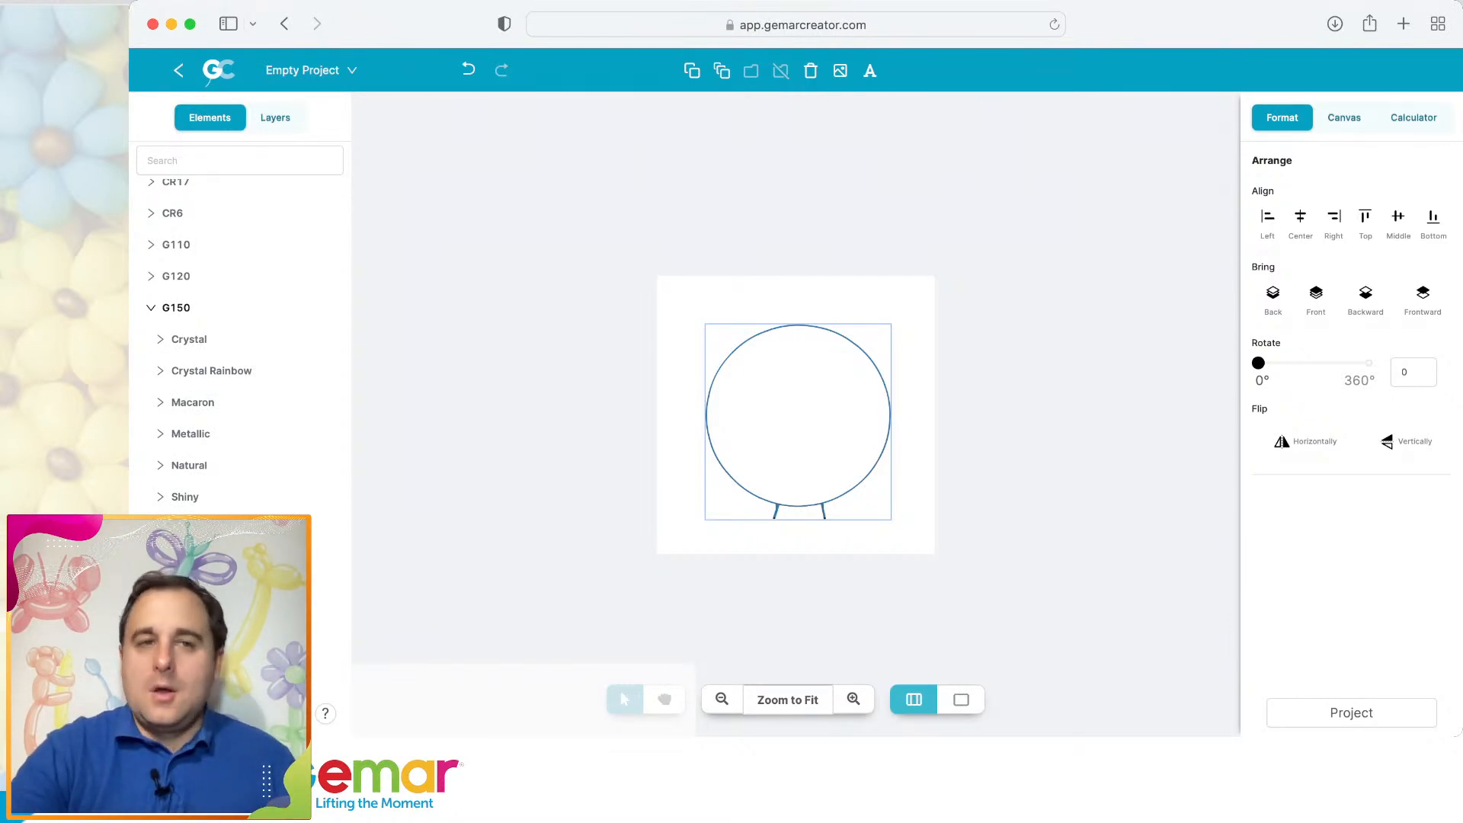
{"action": "left_click", "coordinate": [193, 402]}
{"action": "left_click", "coordinate": [294, 474]}
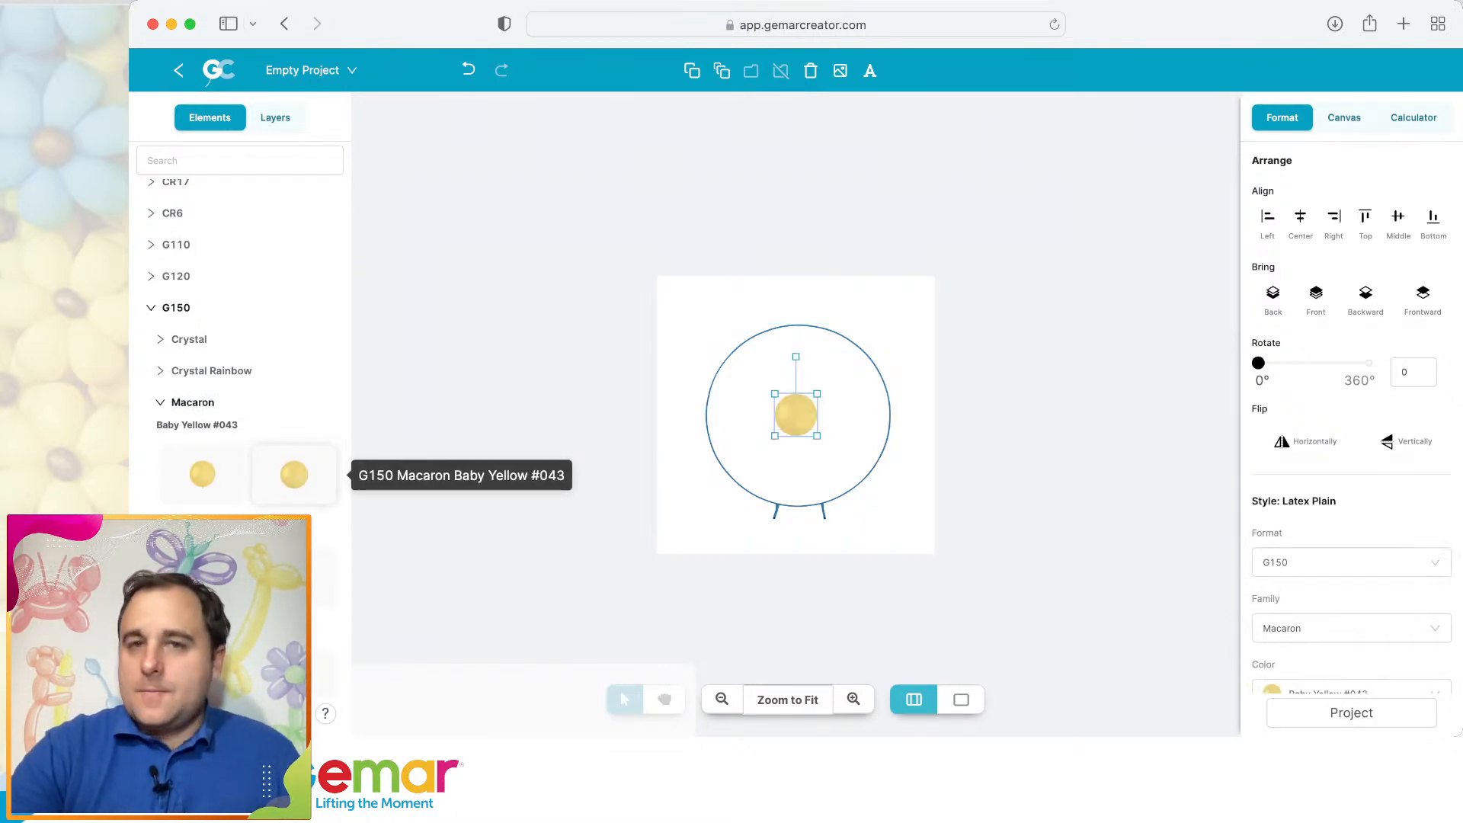
{"action": "left_click_drag", "start_coordinate": [795, 415], "coordinate": [736, 420]}
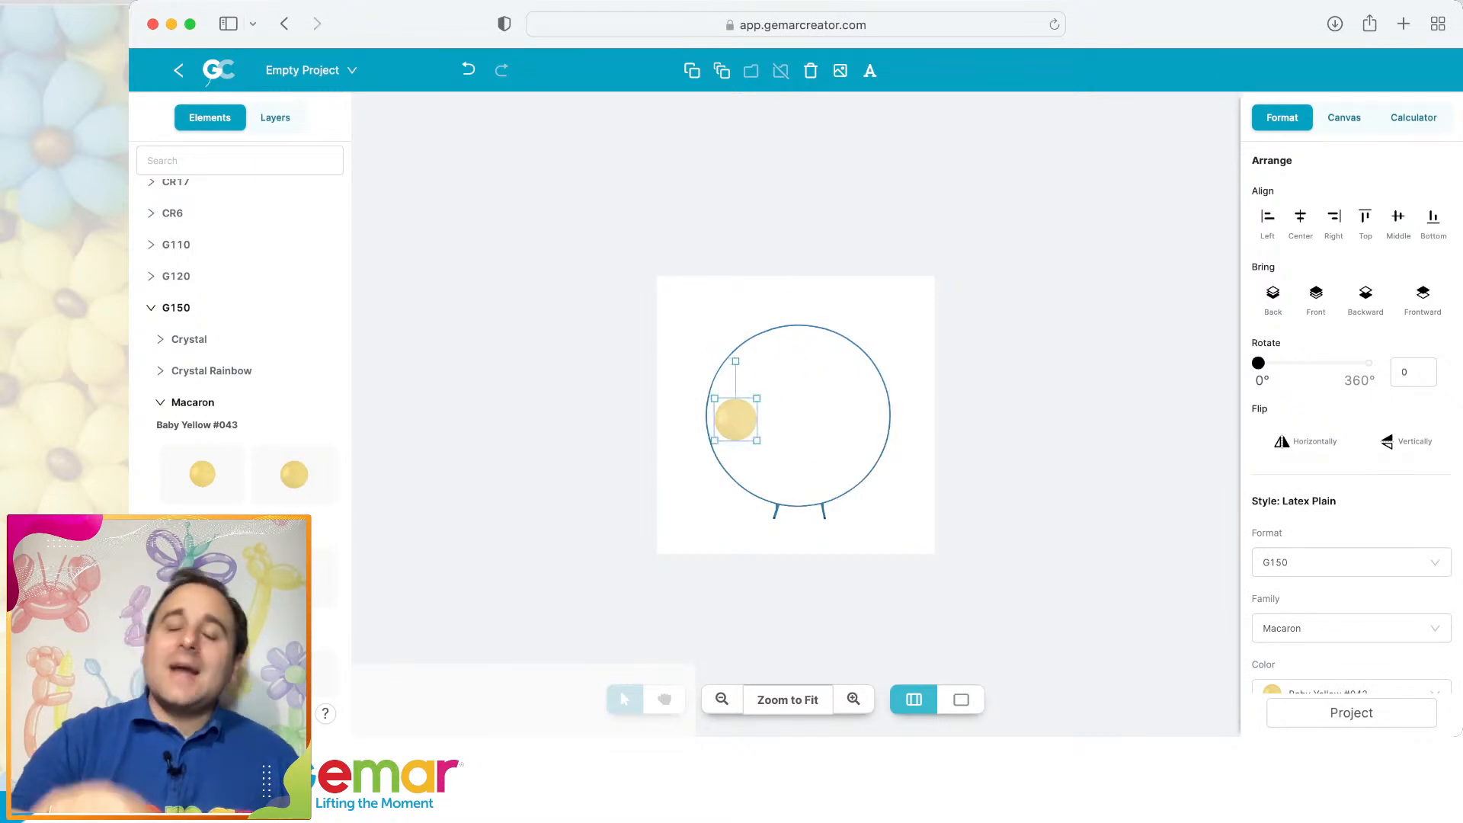
{"action": "left_click", "coordinate": [797, 420]}
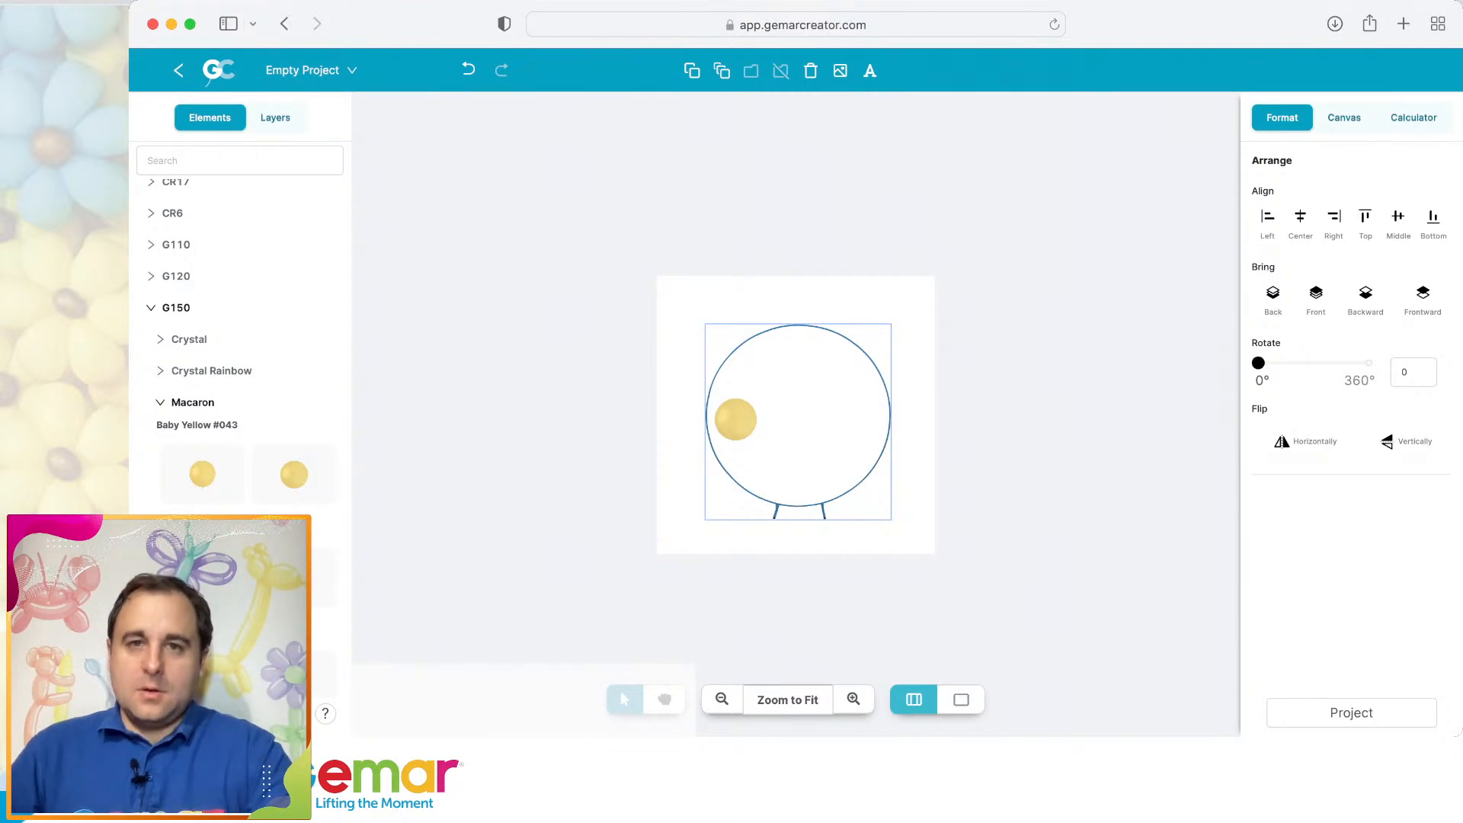
{"action": "left_click", "coordinate": [735, 419]}
{"action": "key", "text": "Delete"}
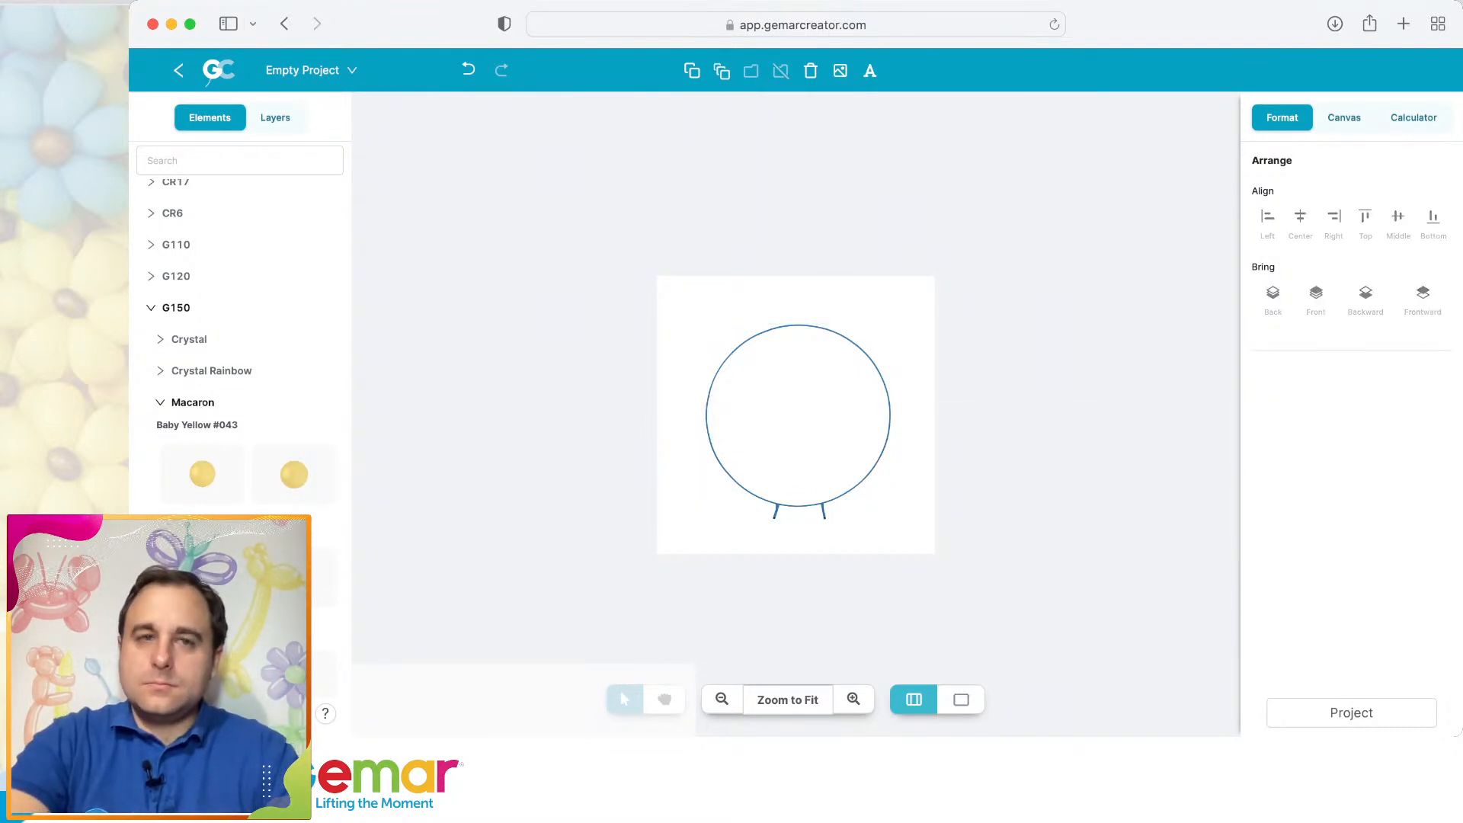
Add a Metre 100 Cm ruler from Extras beside the round frame and stack a duplicate in line with it.
{"action": "left_click", "coordinate": [192, 403]}
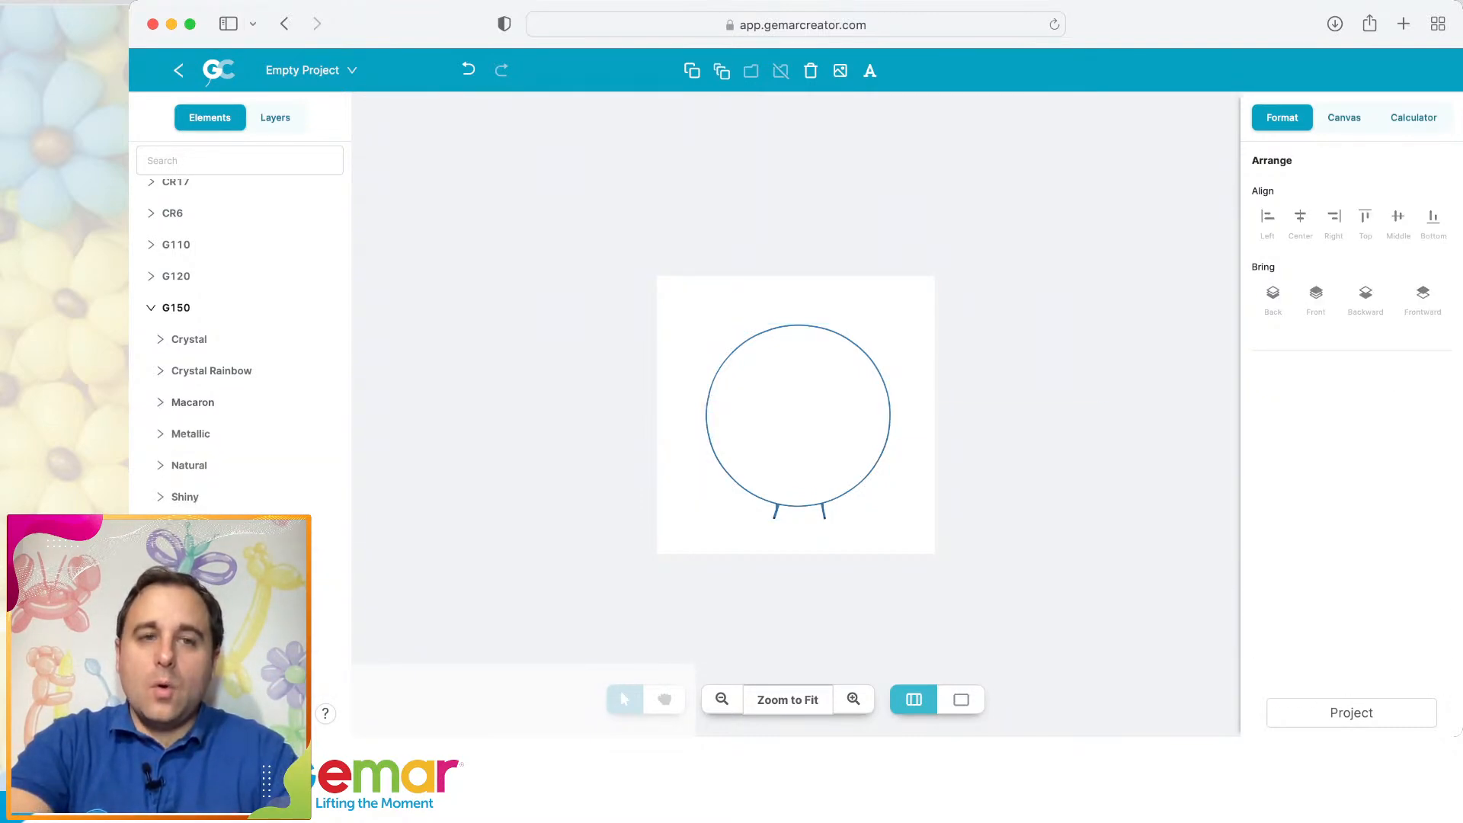
{"action": "scroll", "coordinate": [192, 403], "scroll_direction": "up", "scroll_amount": 3}
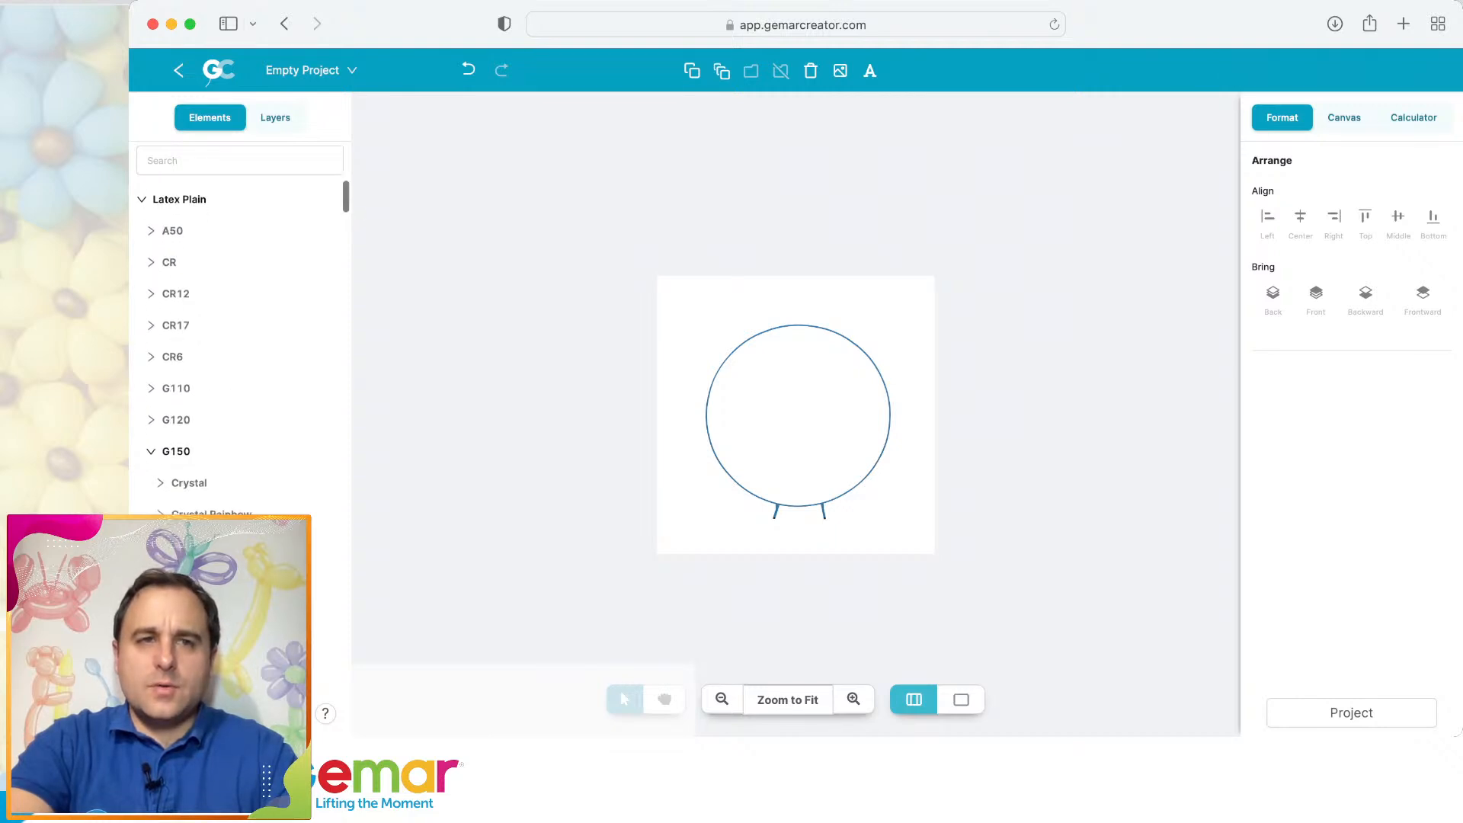
{"action": "left_click", "coordinate": [180, 195]}
{"action": "left_click", "coordinate": [180, 352]}
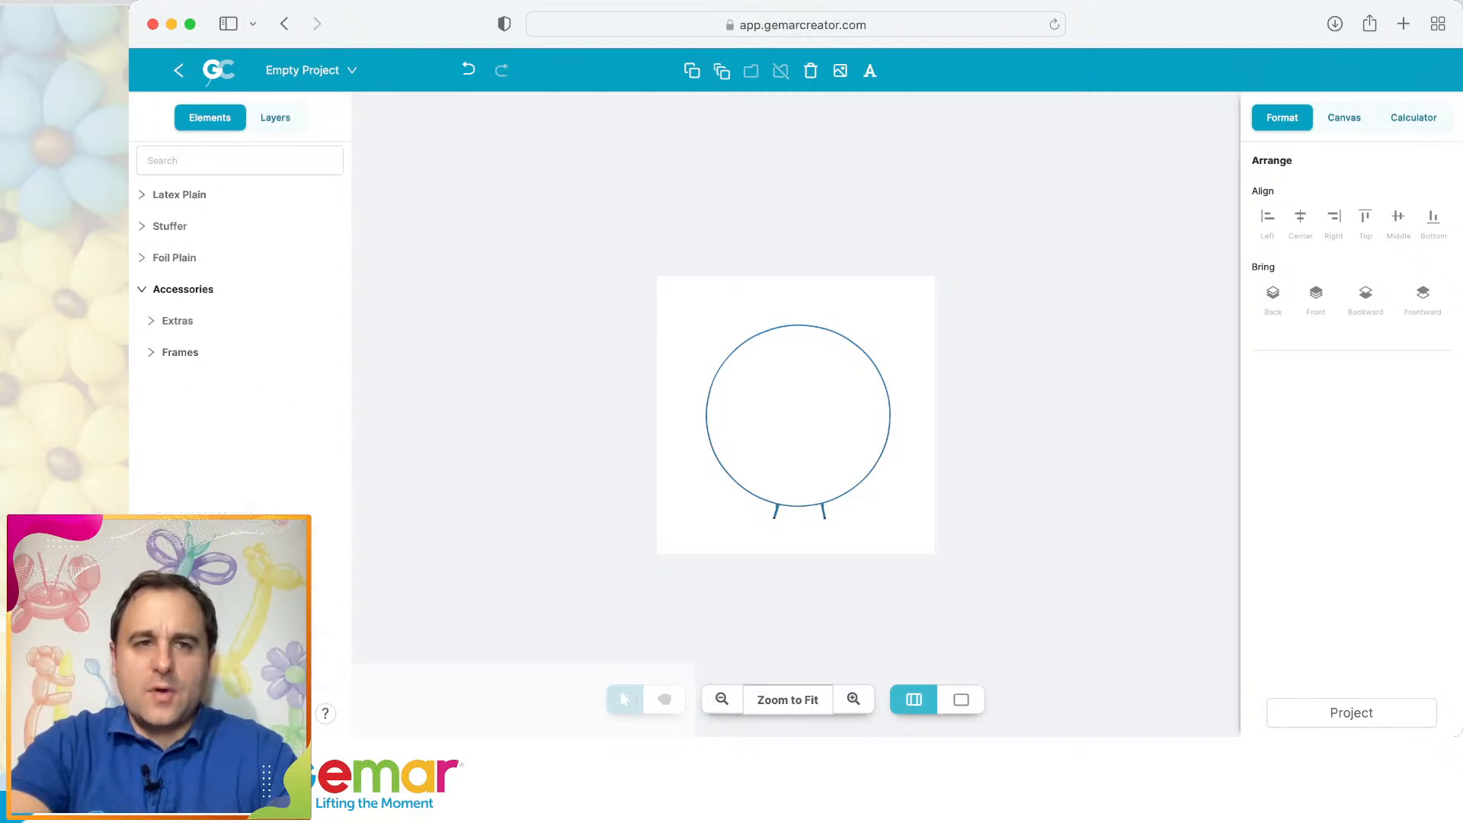
{"action": "left_click", "coordinate": [178, 321]}
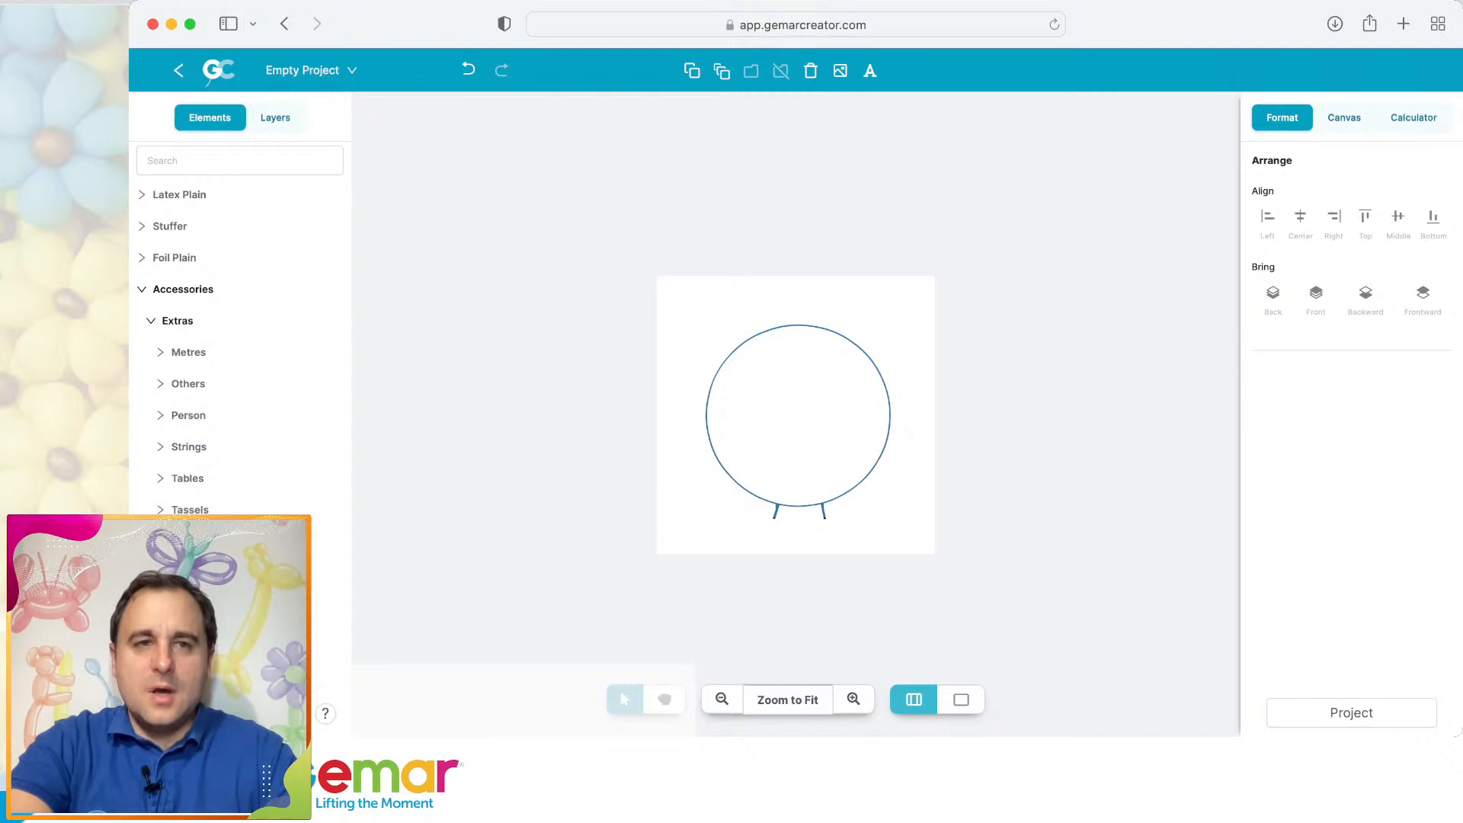
{"action": "left_click", "coordinate": [159, 352]}
{"action": "left_click", "coordinate": [248, 423]}
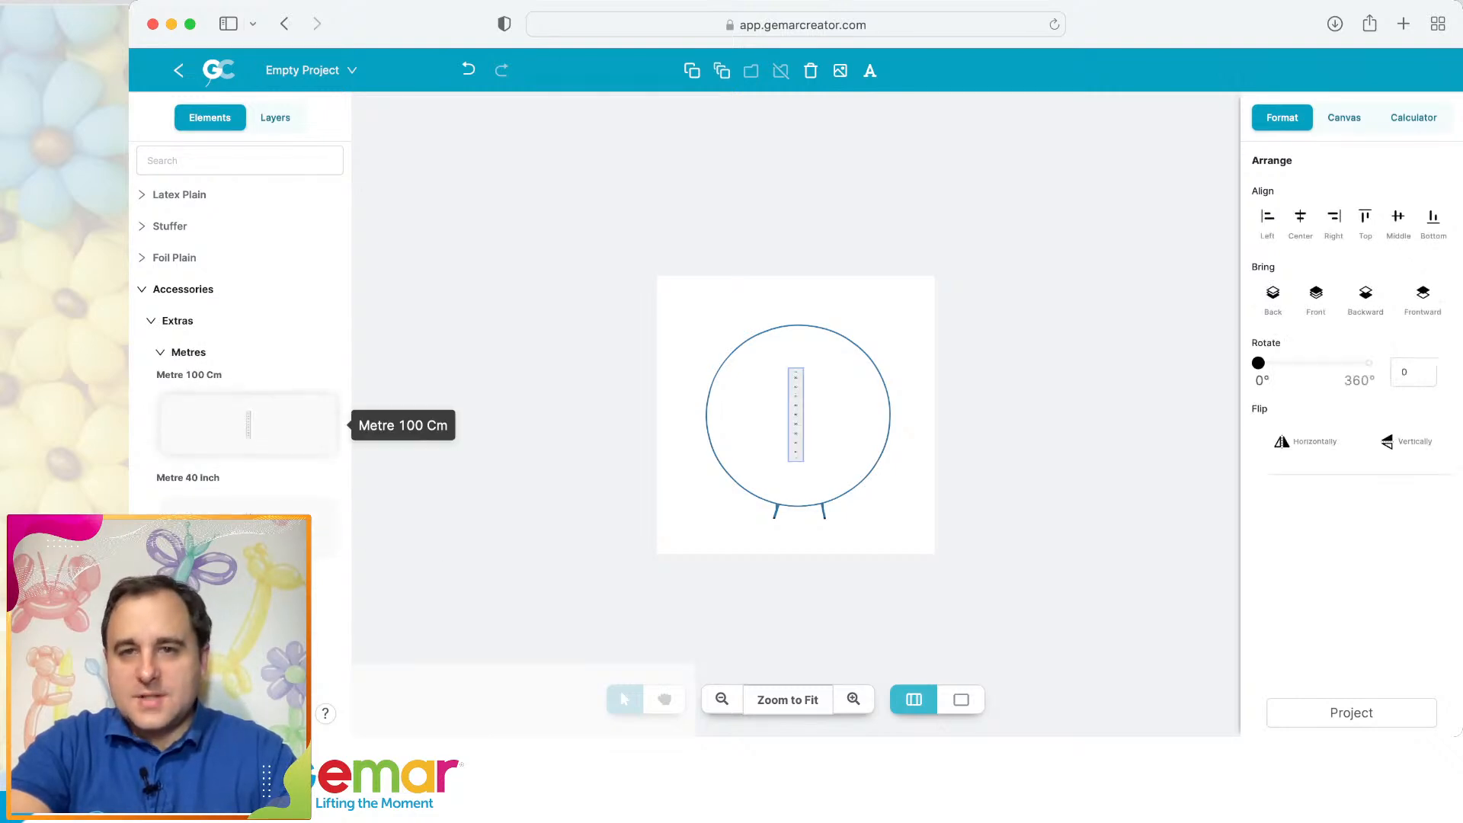
{"action": "left_click_drag", "start_coordinate": [795, 416], "coordinate": [694, 372]}
{"action": "left_click", "coordinate": [692, 70]}
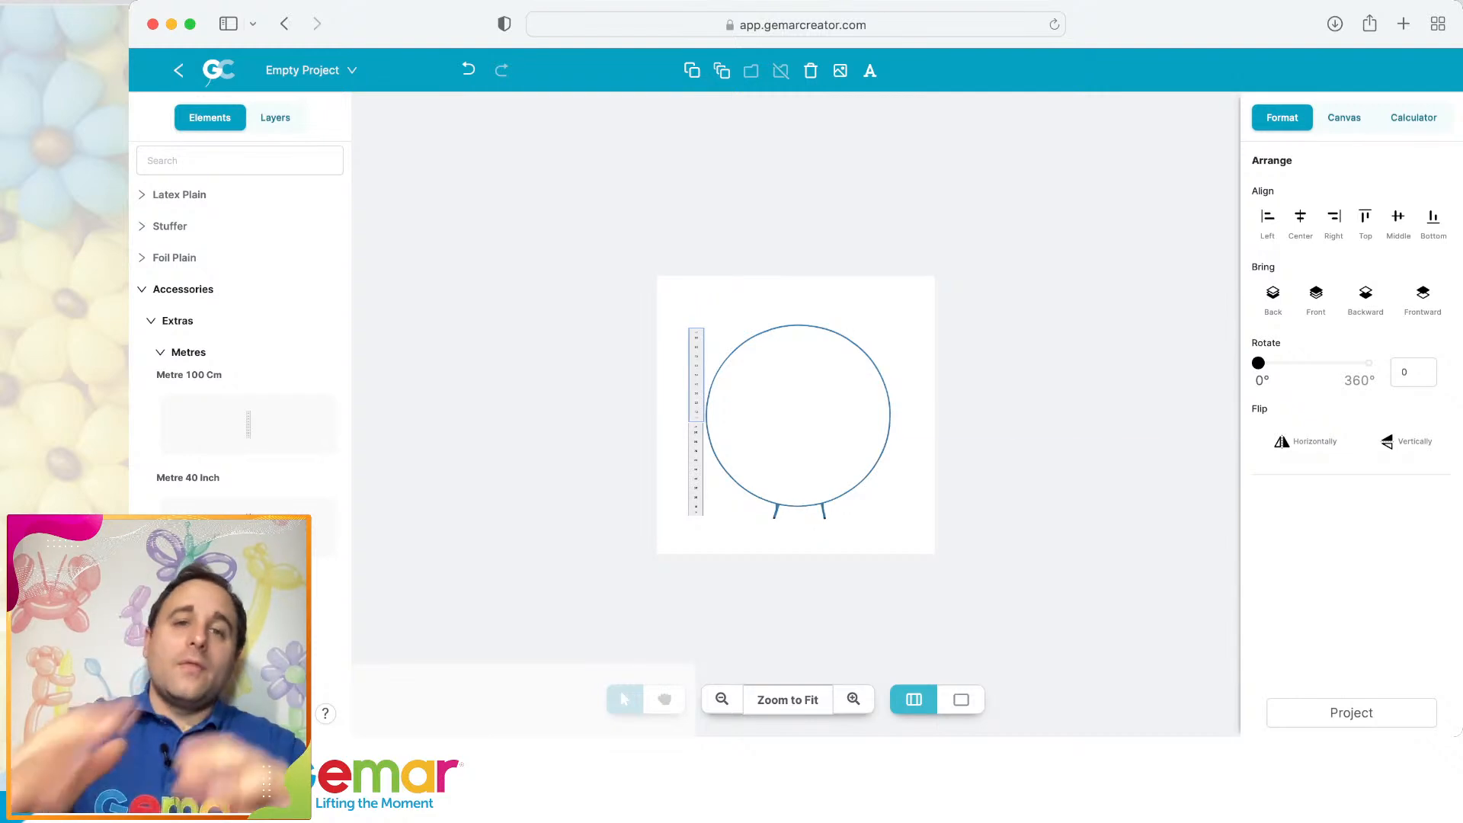
{"action": "left_click", "coordinate": [594, 381]}
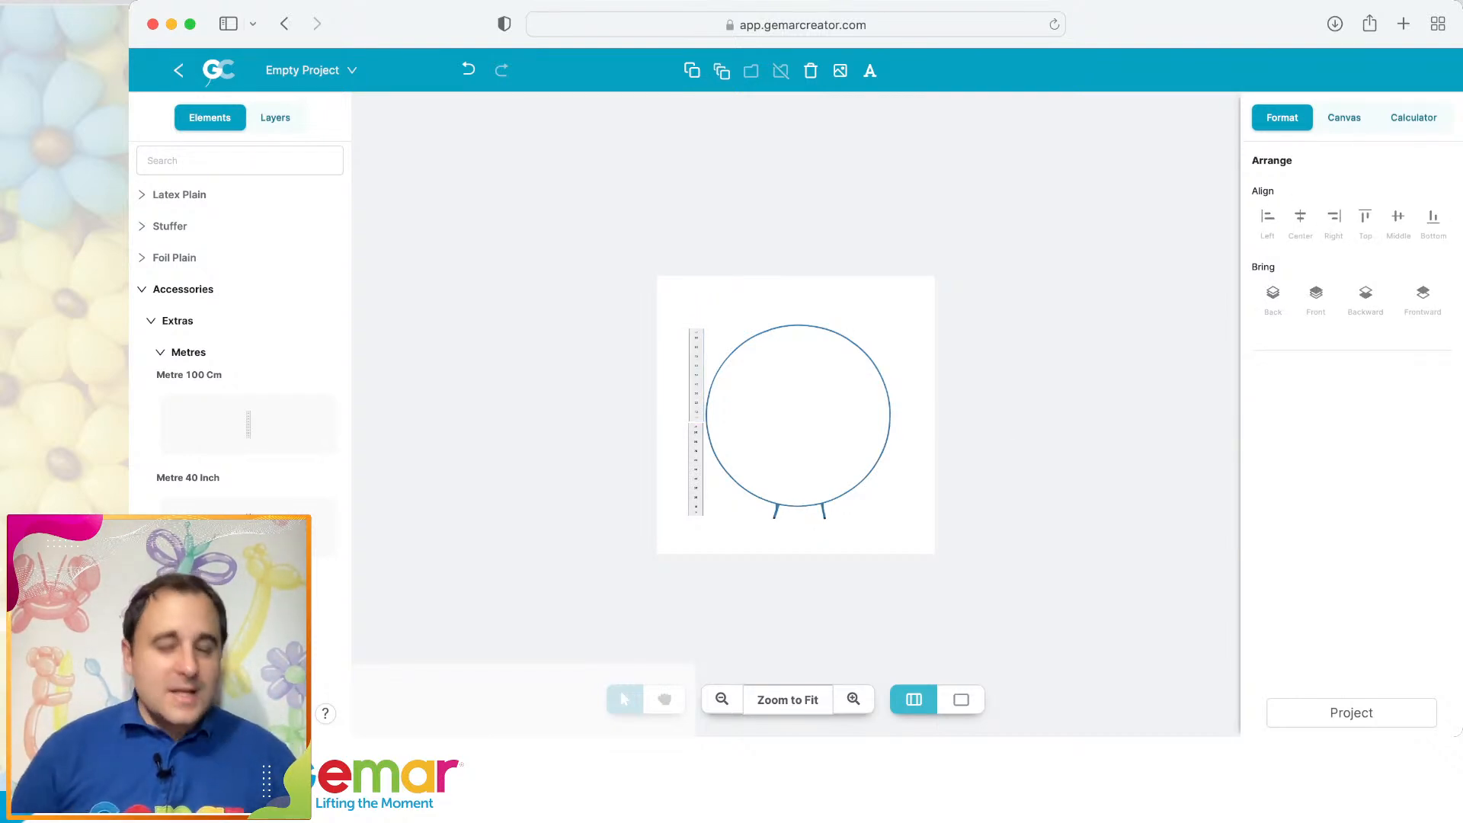
Delete both metre rulers and move the round frame slightly higher on the canvas.
{"action": "left_click", "coordinate": [696, 375]}
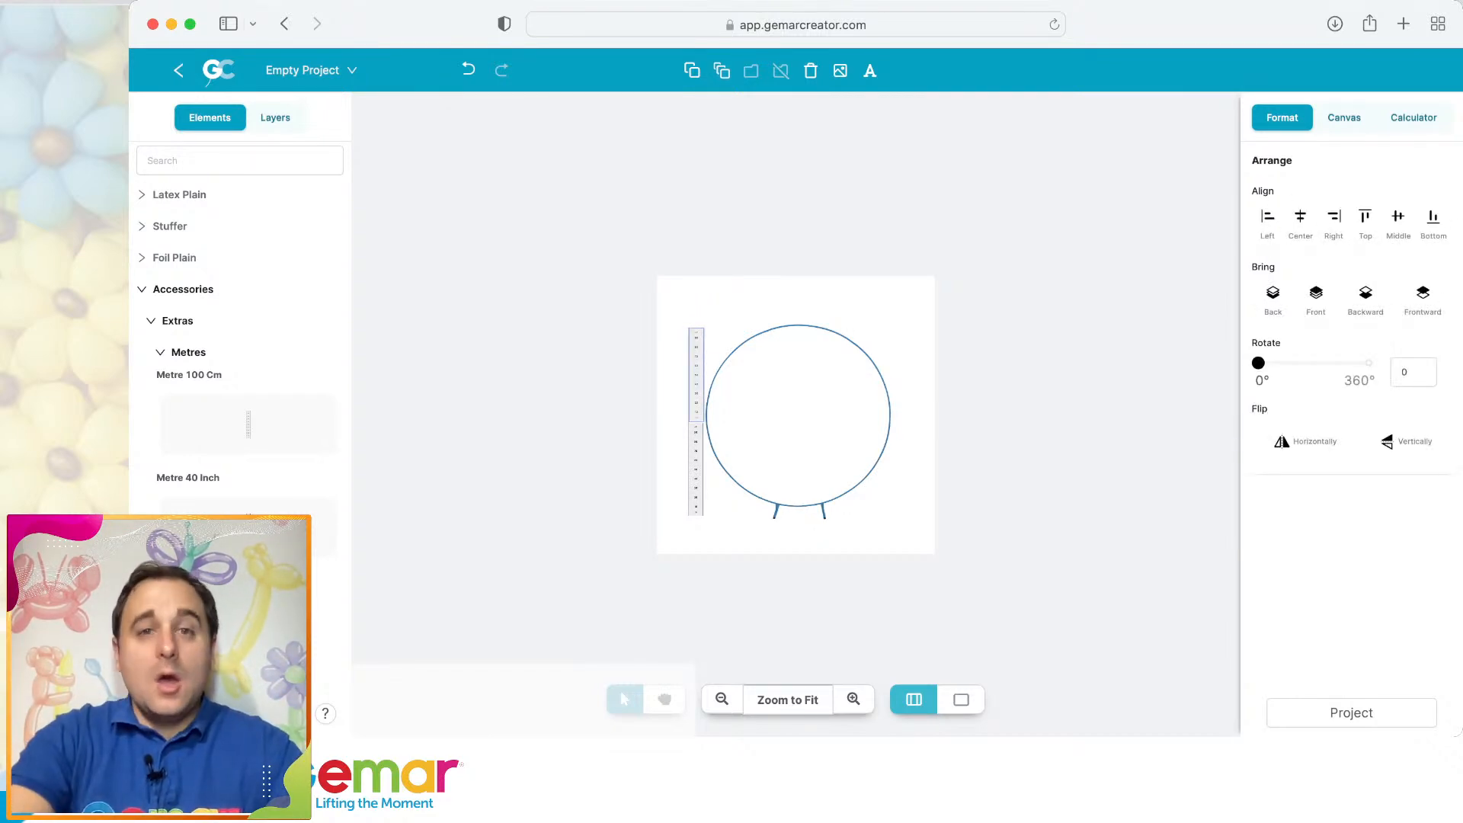
{"action": "key", "text": "Delete"}
{"action": "left_click", "coordinate": [696, 469]}
{"action": "key", "text": "Delete"}
{"action": "left_click", "coordinate": [888, 415]}
{"action": "left_click_drag", "start_coordinate": [888, 415], "coordinate": [889, 411]}
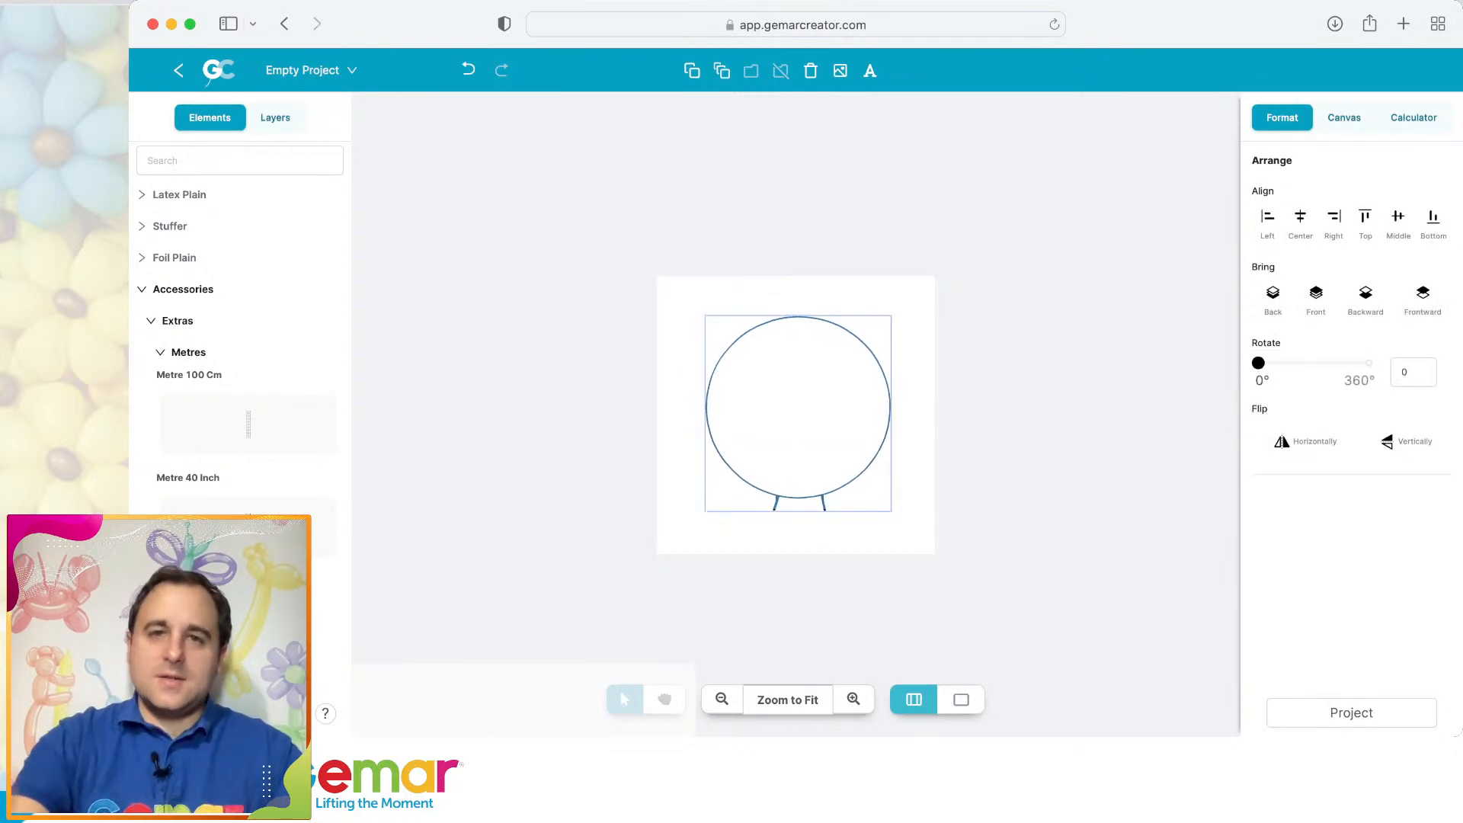
{"action": "left_click", "coordinate": [1006, 411]}
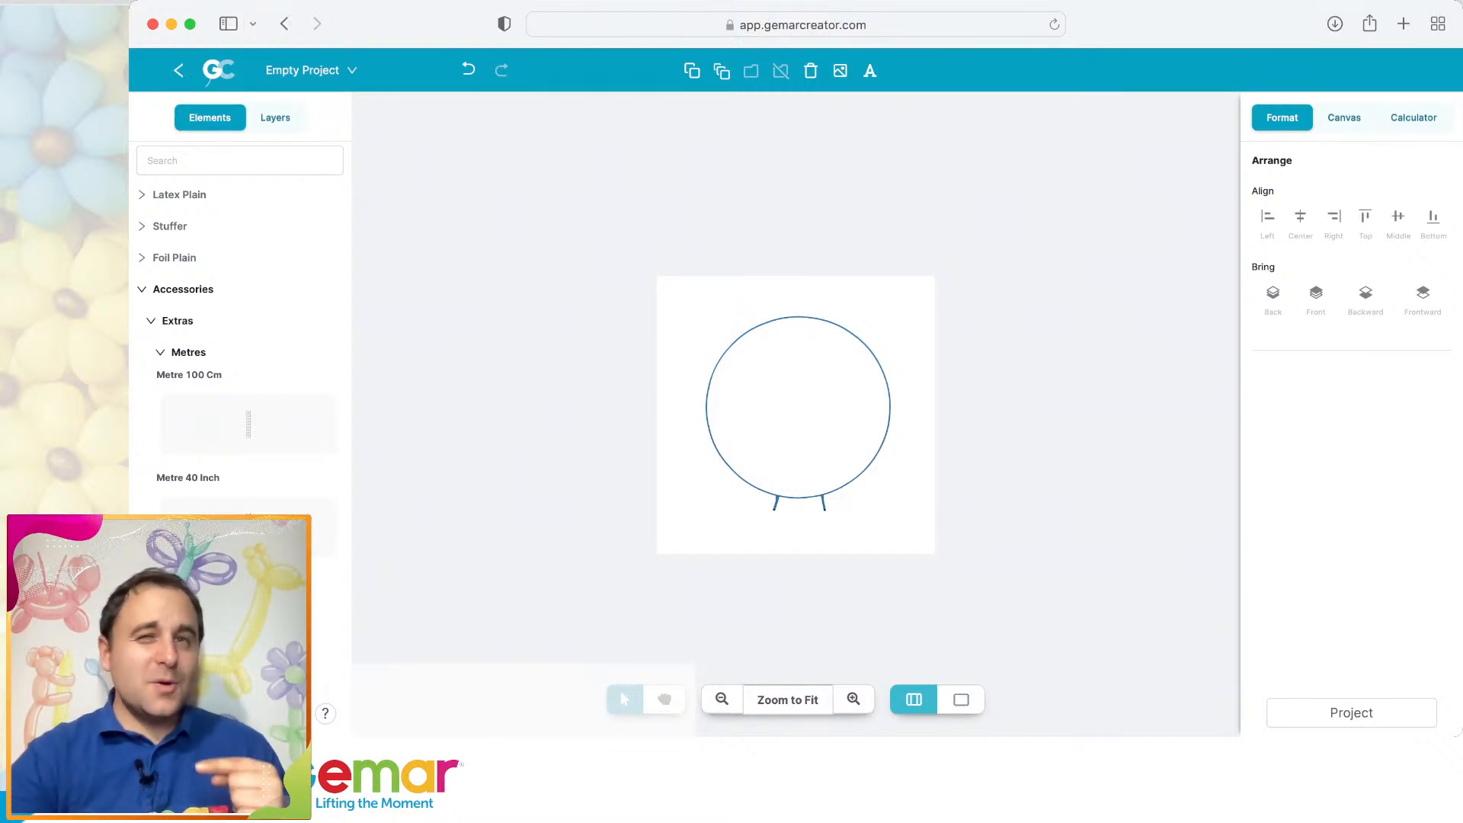
Export the project as a PNG and delete the round frame from the canvas.
{"action": "left_click", "coordinate": [1351, 713]}
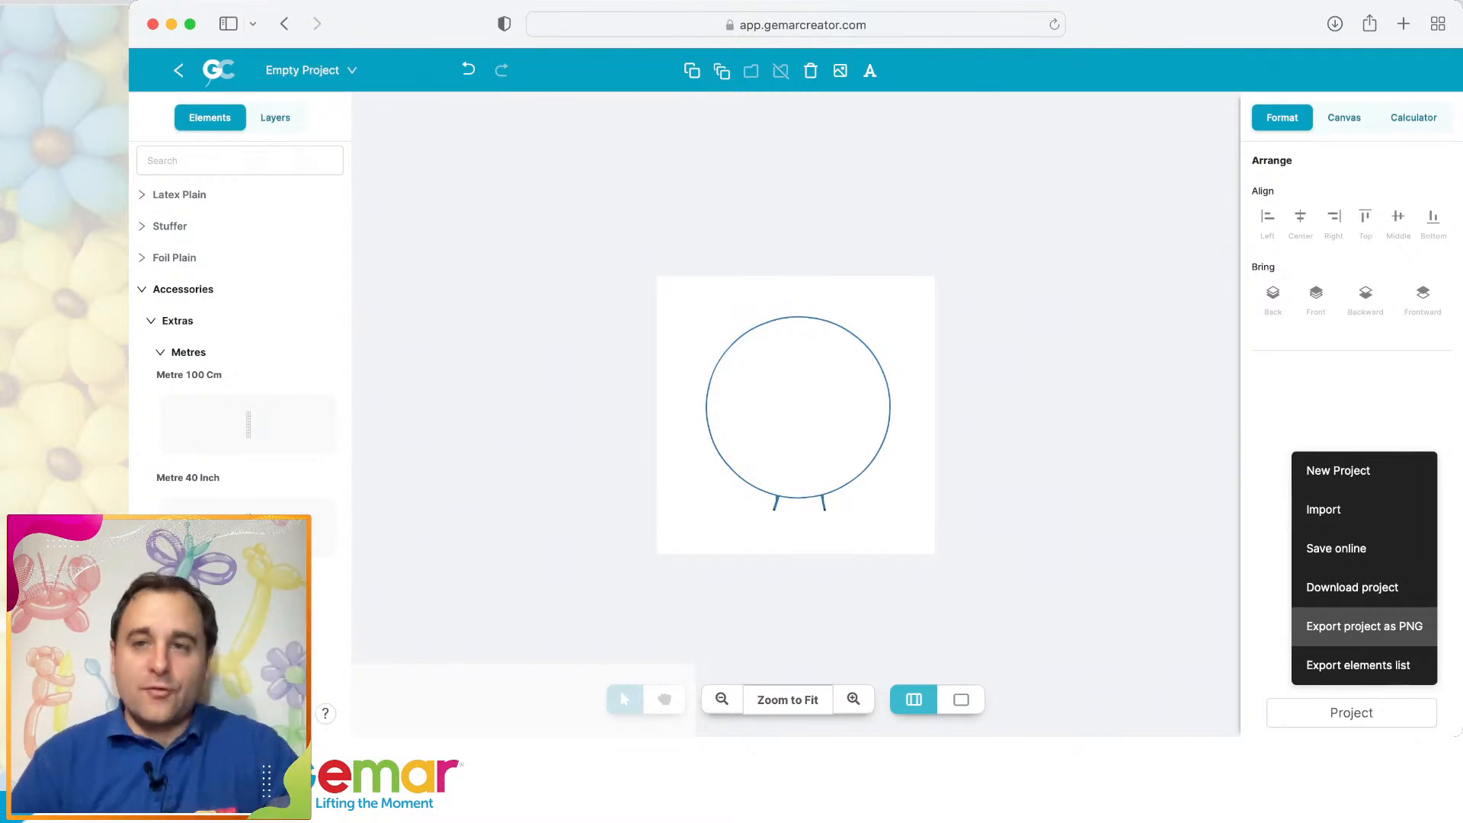
{"action": "left_click", "coordinate": [1364, 625]}
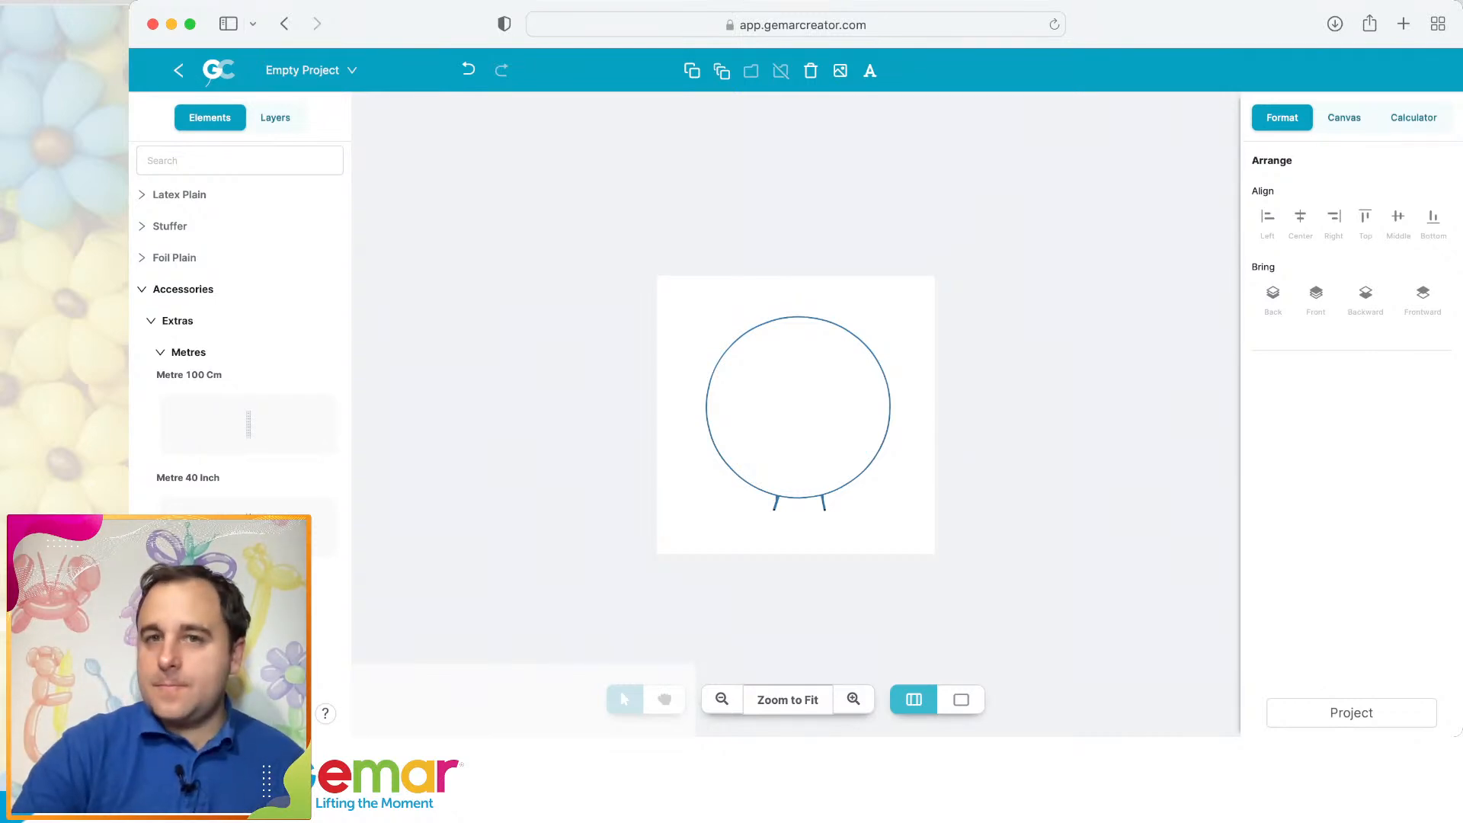
{"action": "left_click", "coordinate": [889, 407]}
{"action": "key", "text": "Delete"}
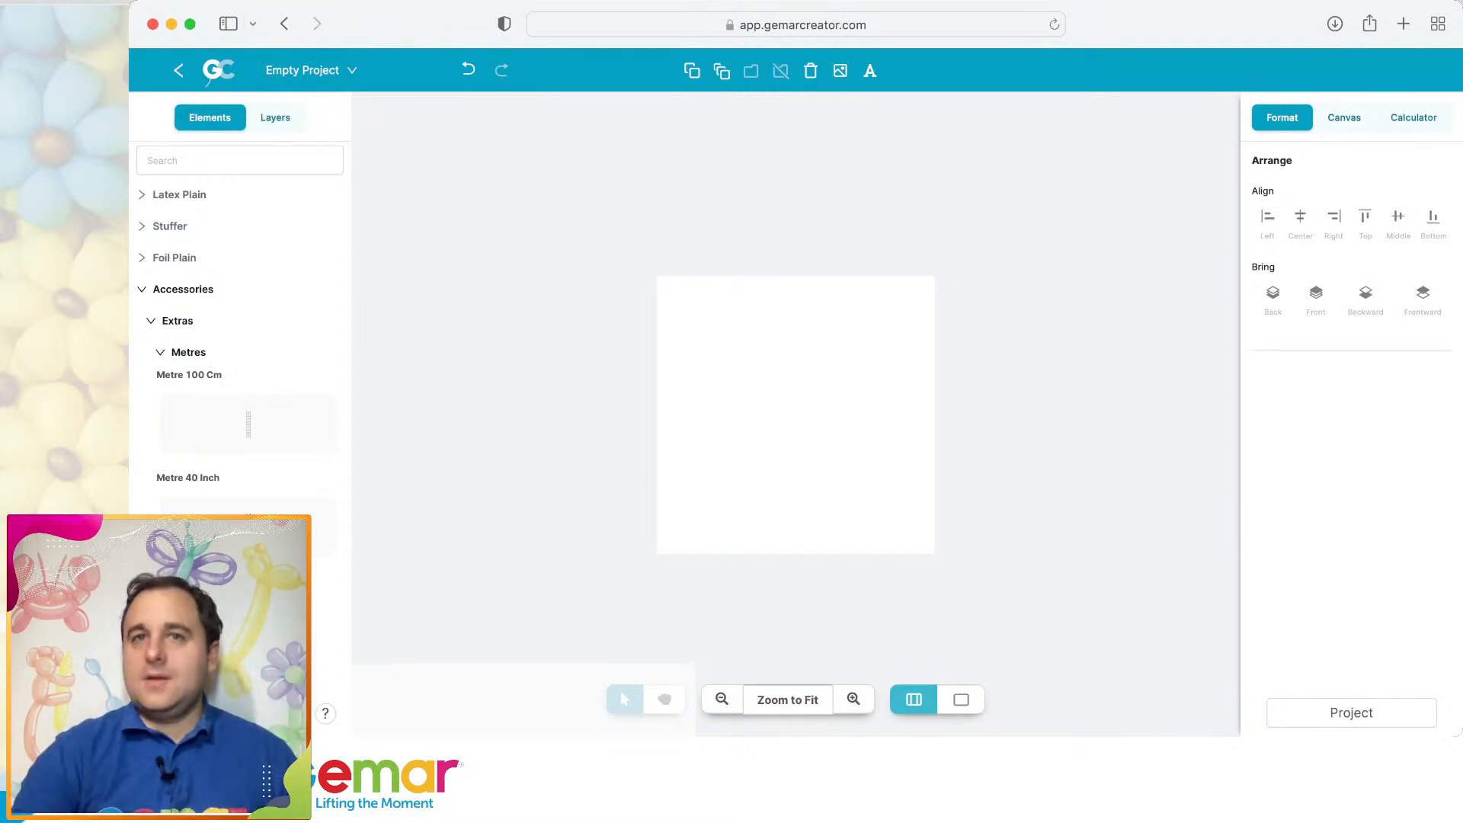
Add the round frame image to the canvas, scale it to 375.50 cm wide, and delete it.
{"action": "left_click", "coordinate": [839, 70]}
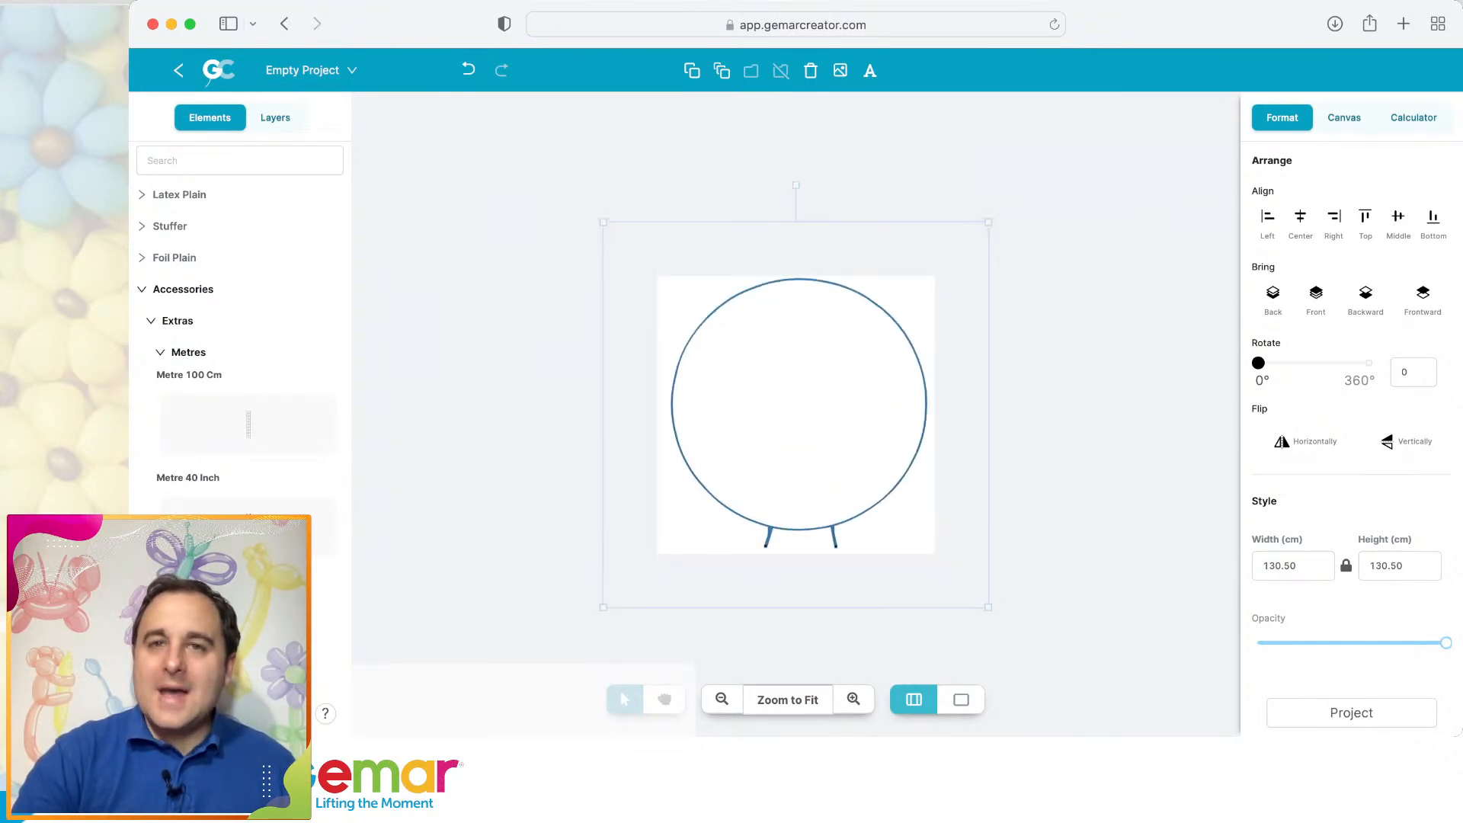
{"action": "key", "text": "Escape"}
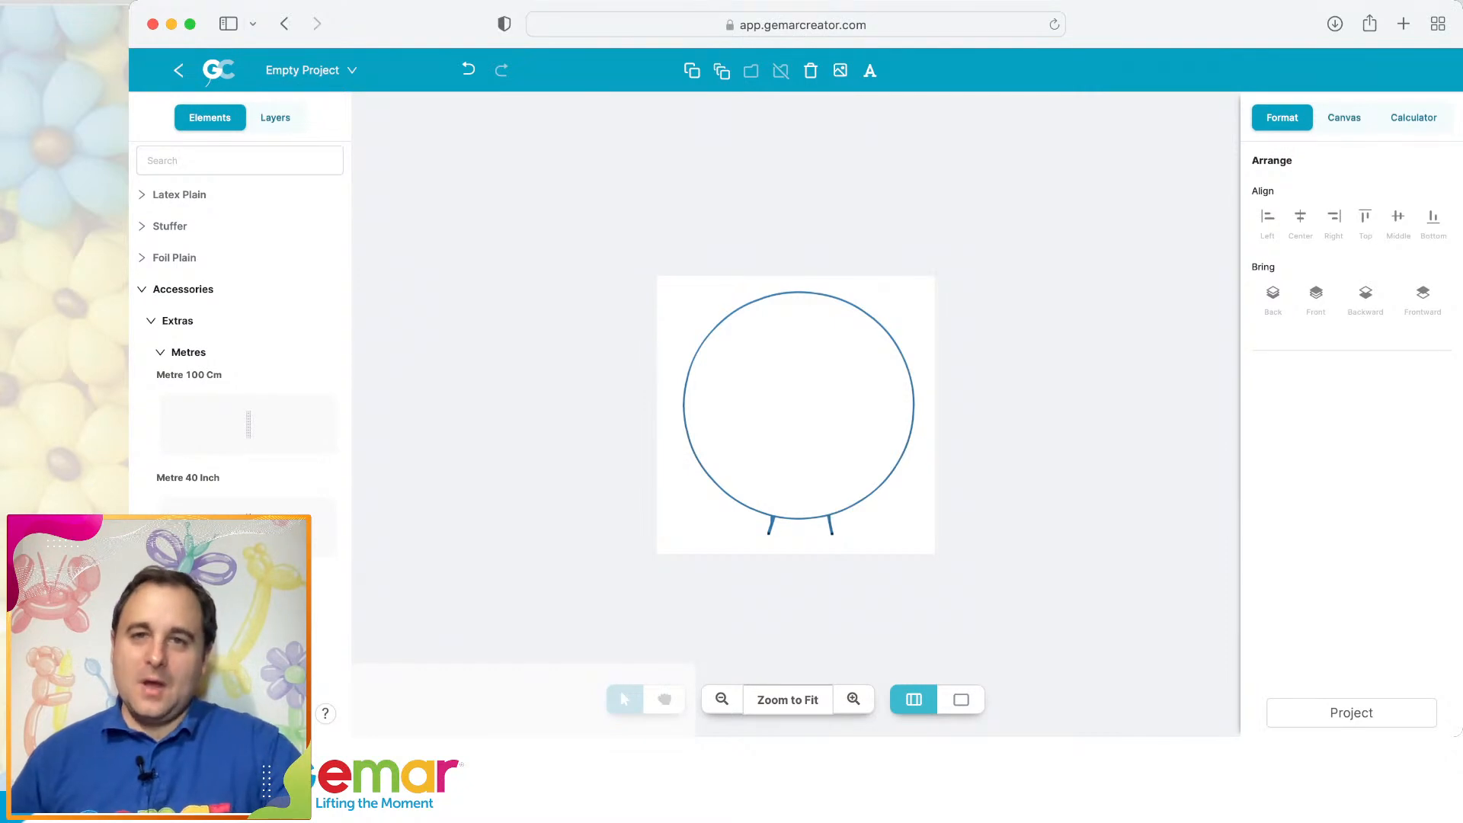
{"action": "left_click_drag", "start_coordinate": [795, 414], "coordinate": [791, 419]}
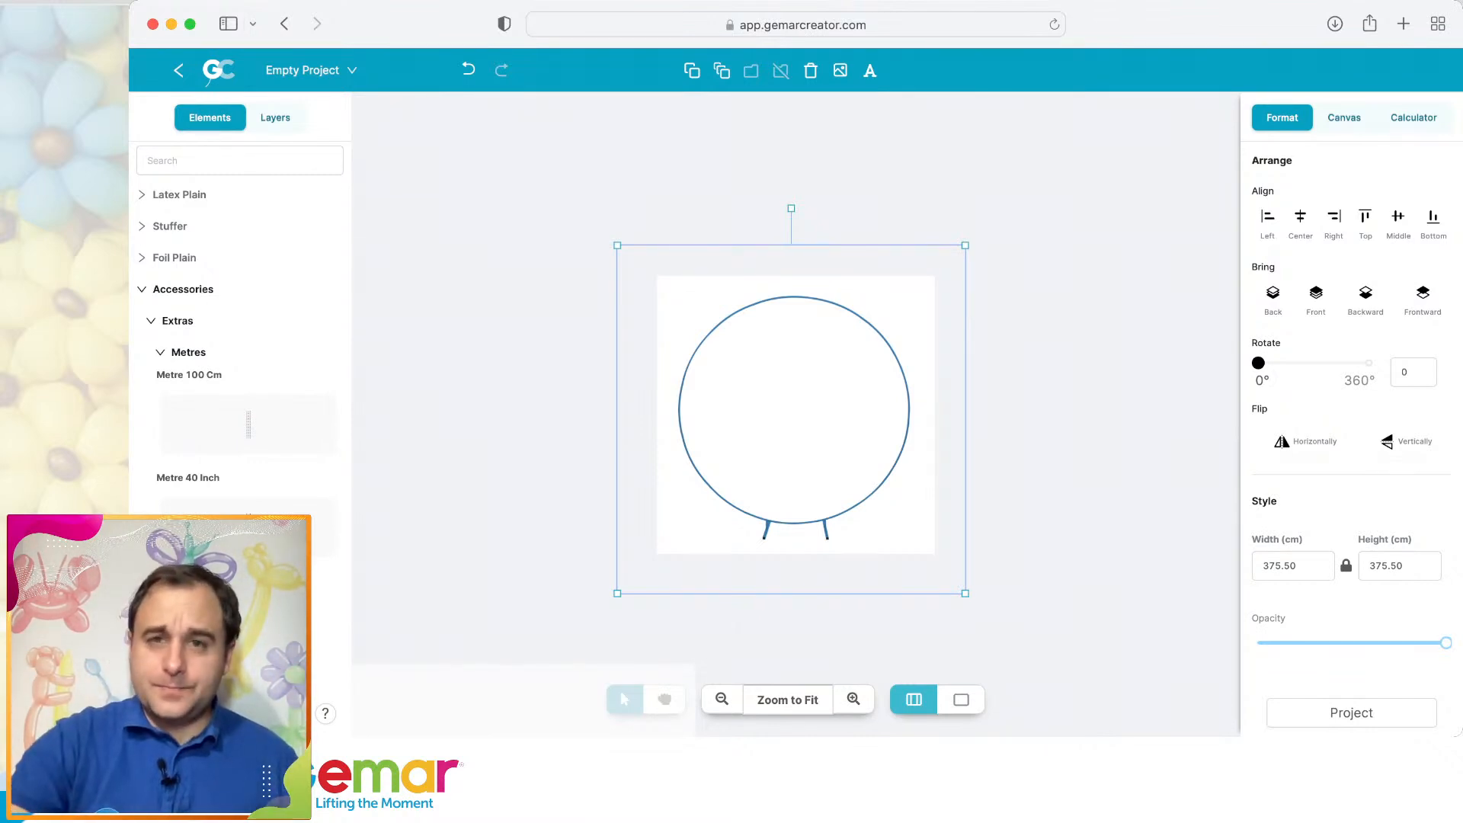
{"action": "key", "text": "Delete"}
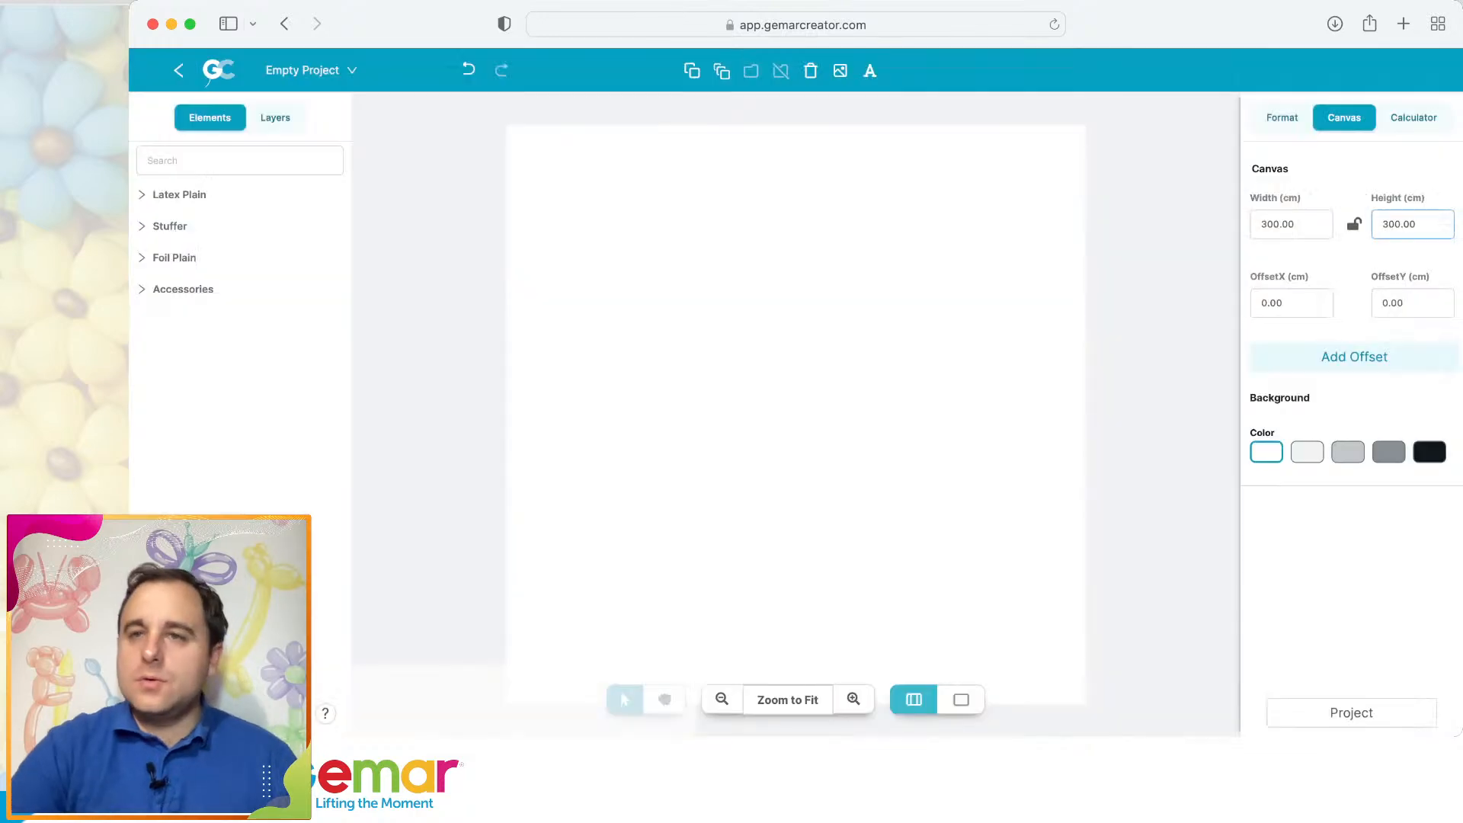
Set the width of the empty canvas to 600 cm, keeping the height at 300 cm.
{"action": "double_click", "coordinate": [1399, 224]}
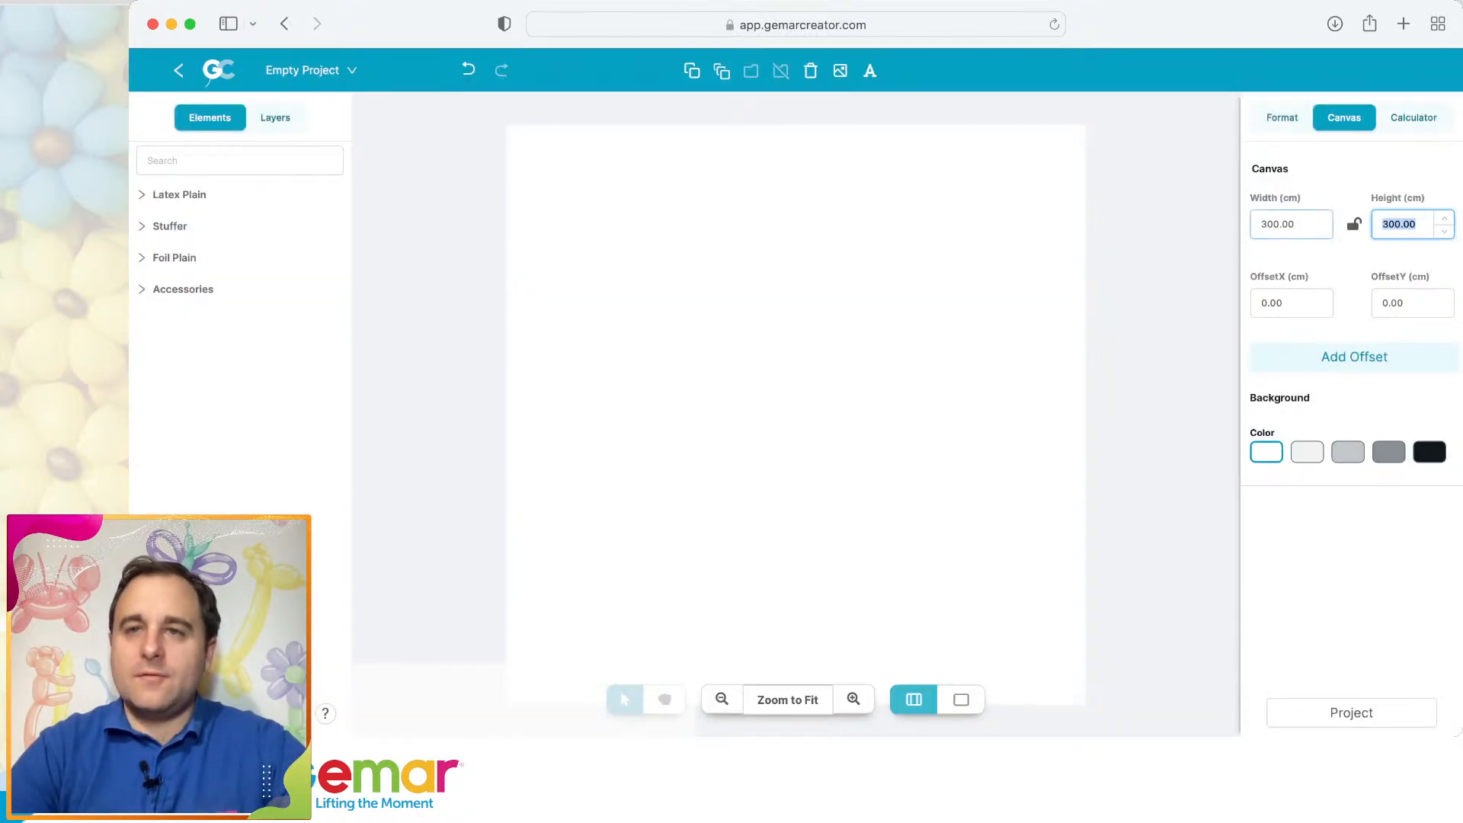
{"action": "double_click", "coordinate": [1278, 224]}
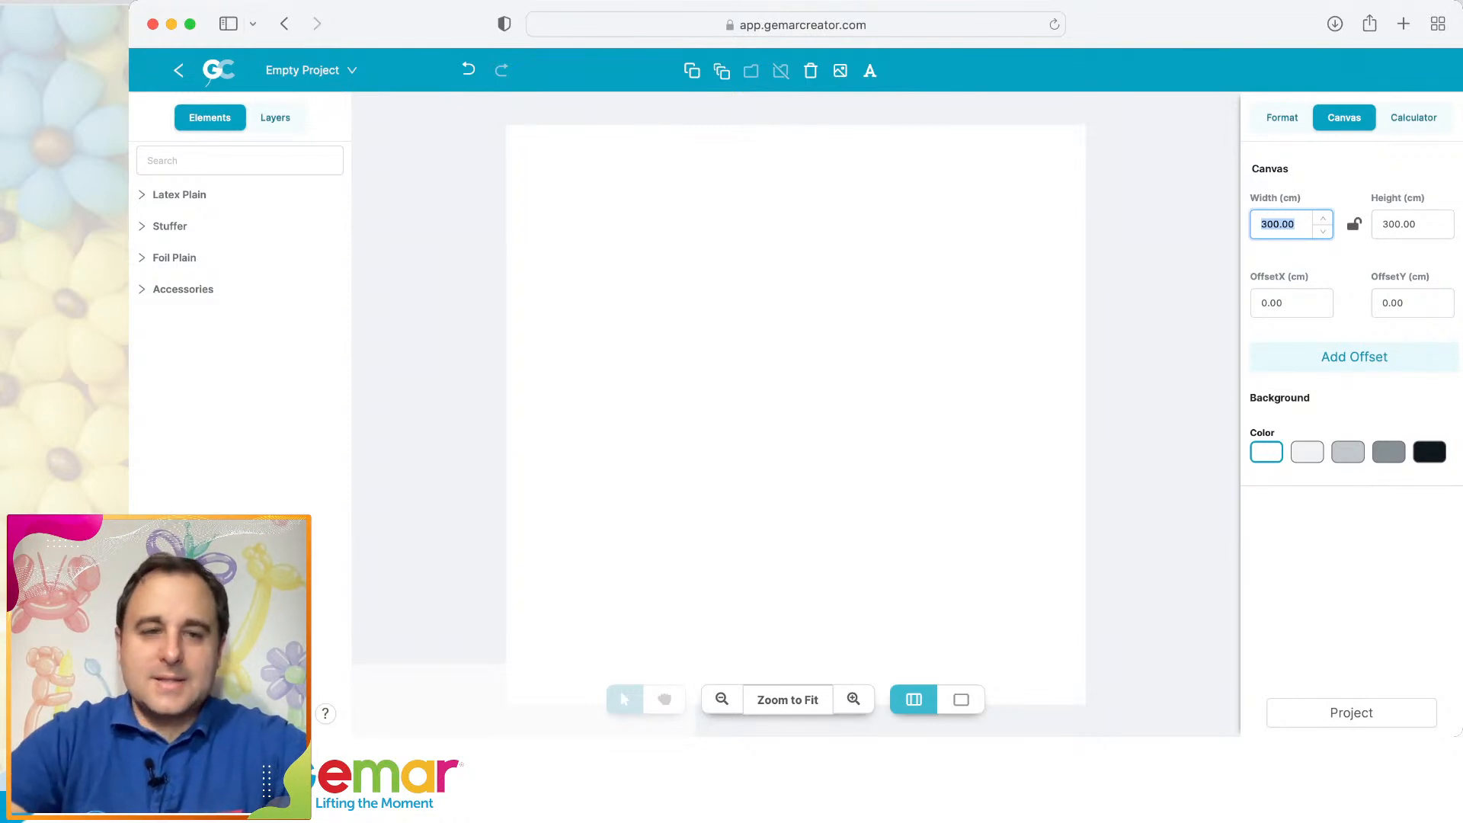
{"action": "type", "text": "600"}
{"action": "key", "text": "Return"}
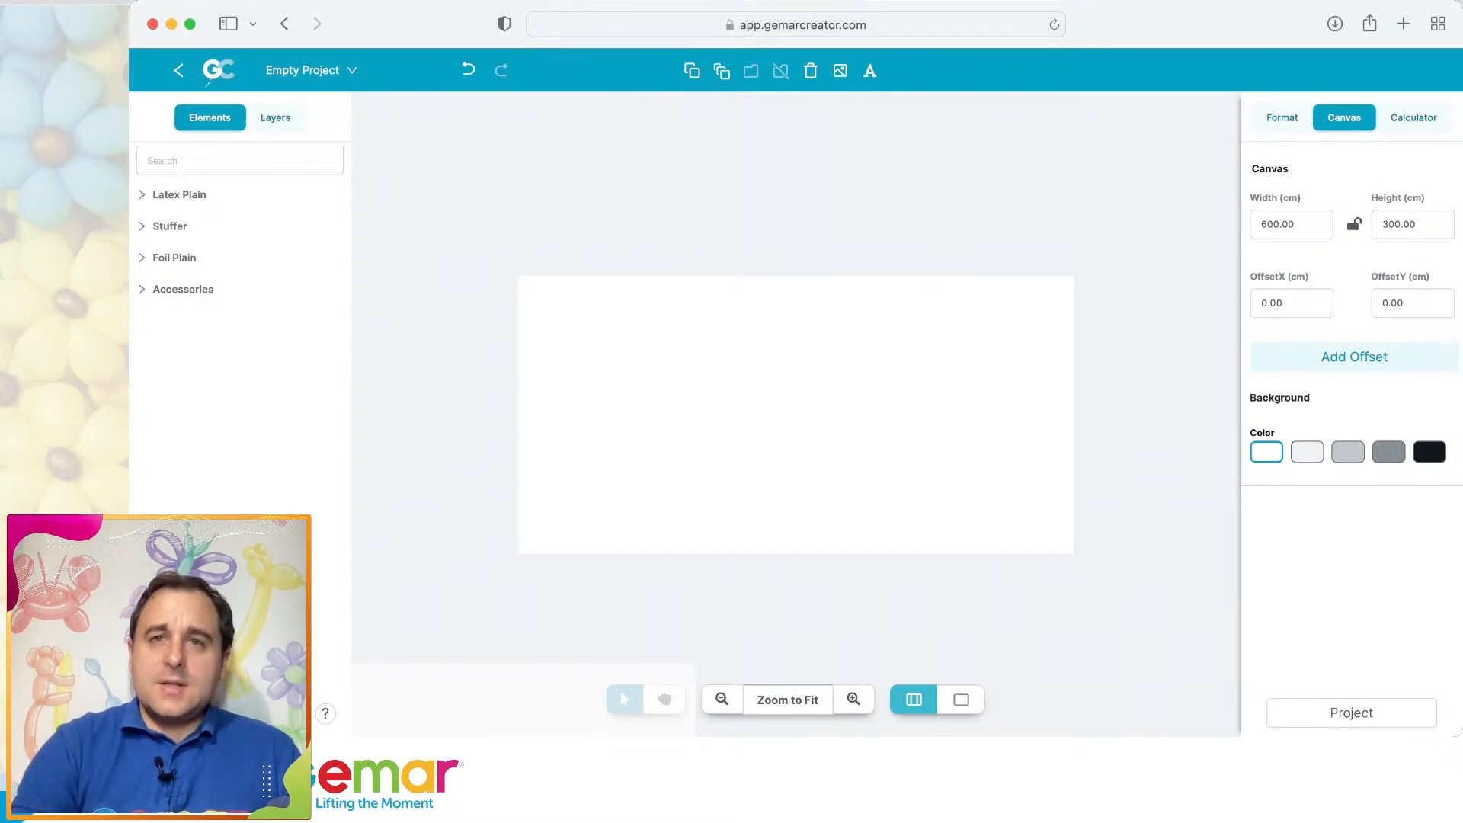
Add the cream-coloured picture to the canvas as an image and set its width to 200 cm.
{"action": "left_click", "coordinate": [840, 70]}
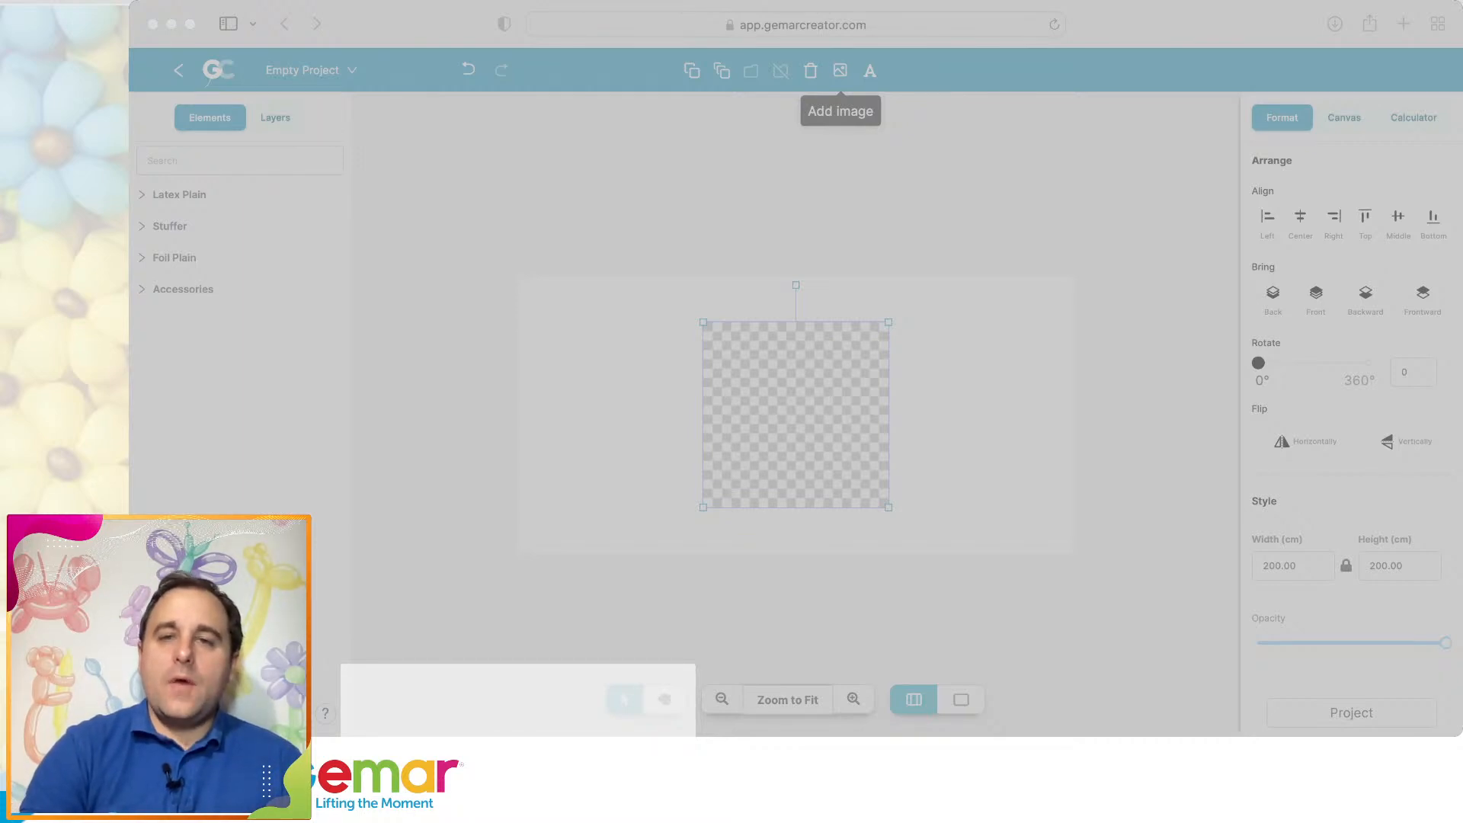
{"action": "key", "text": "Return"}
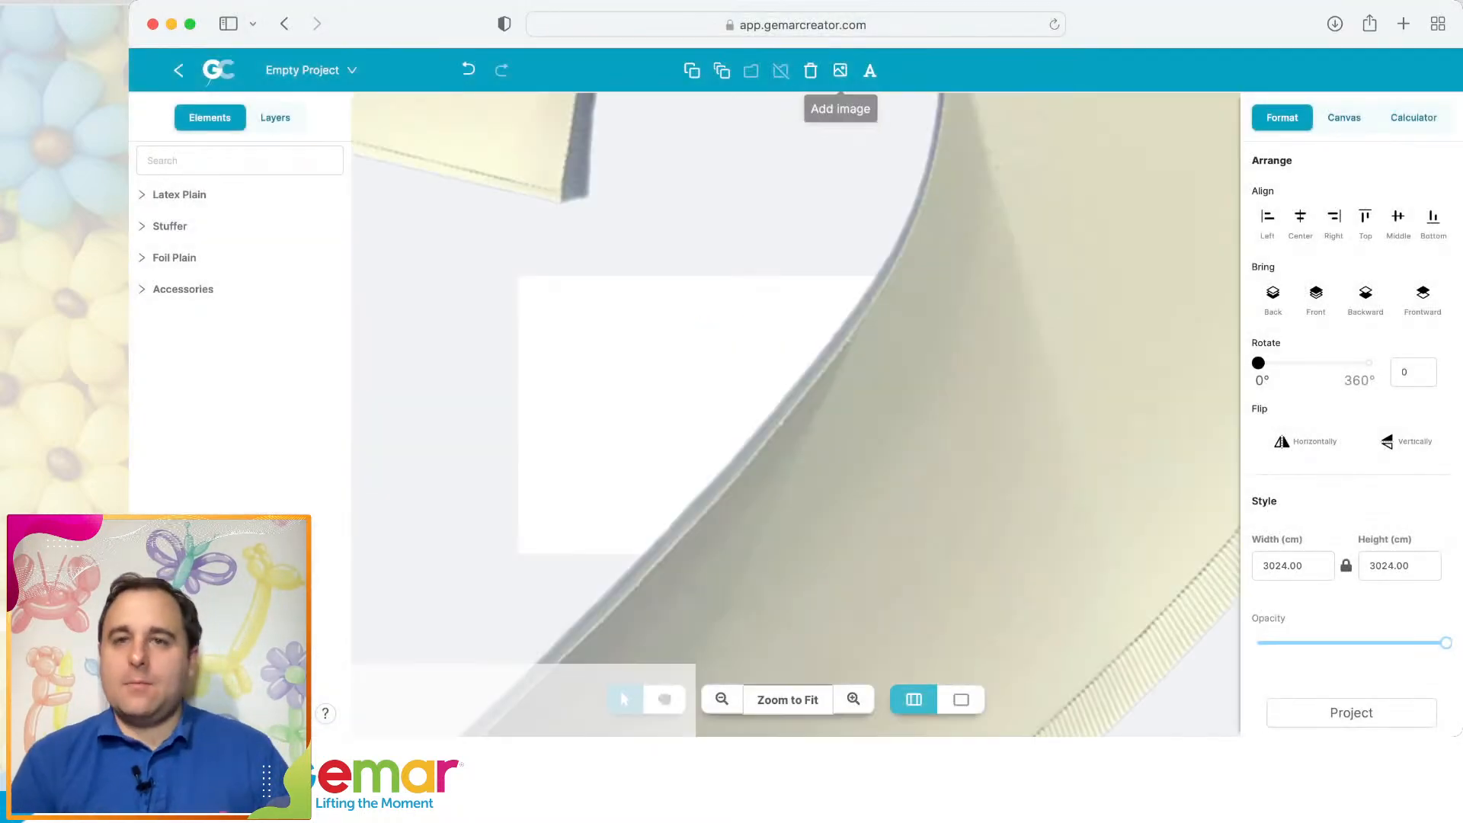
{"action": "left_click_drag", "start_coordinate": [610, 191], "coordinate": [652, 620]}
{"action": "double_click", "coordinate": [1284, 566]}
{"action": "type", "text": "200"}
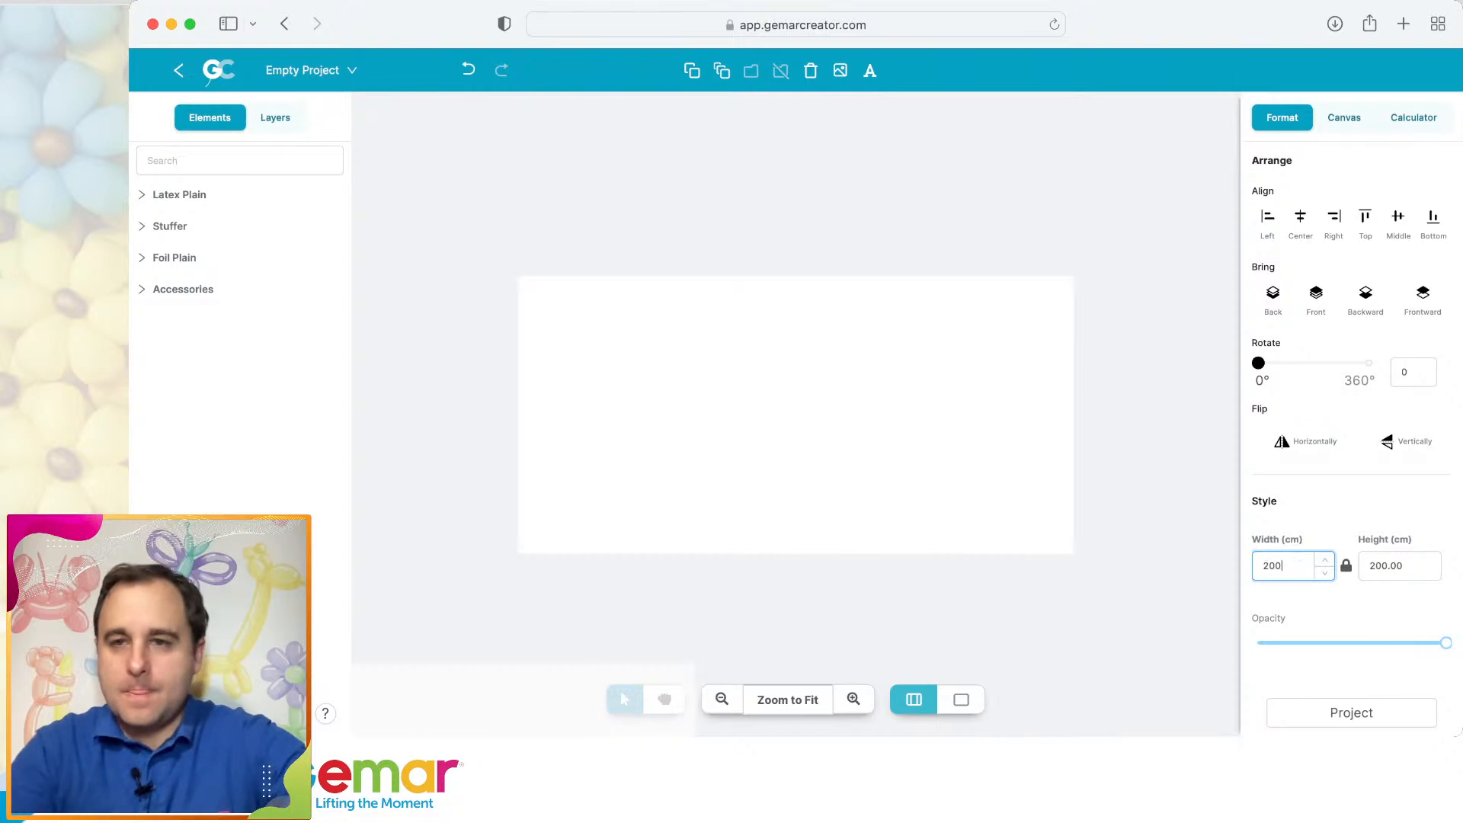
{"action": "key", "text": "Return"}
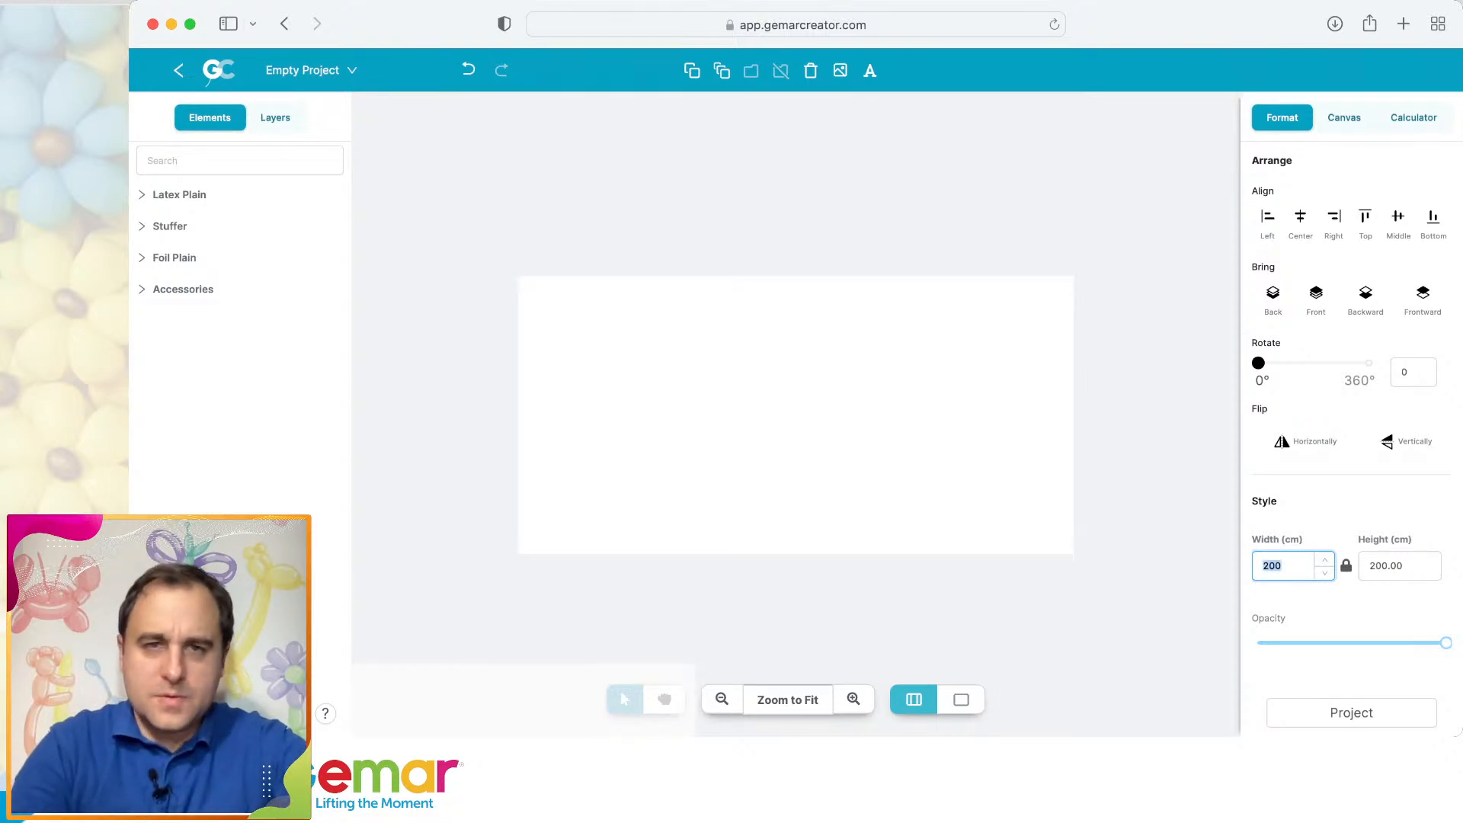
Delete the Background image layer from the project.
{"action": "left_click", "coordinate": [275, 117]}
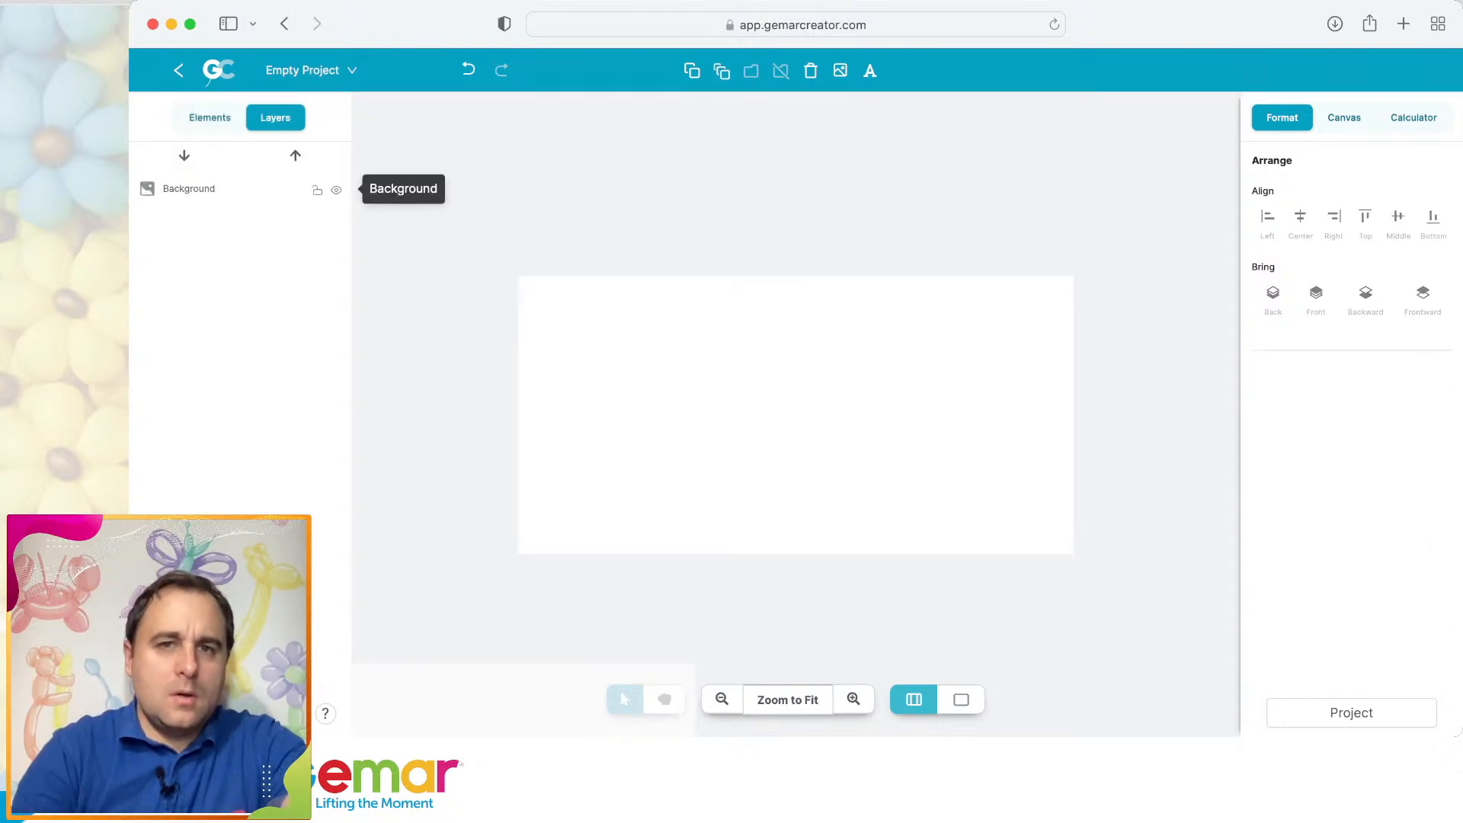
{"action": "left_click", "coordinate": [198, 189]}
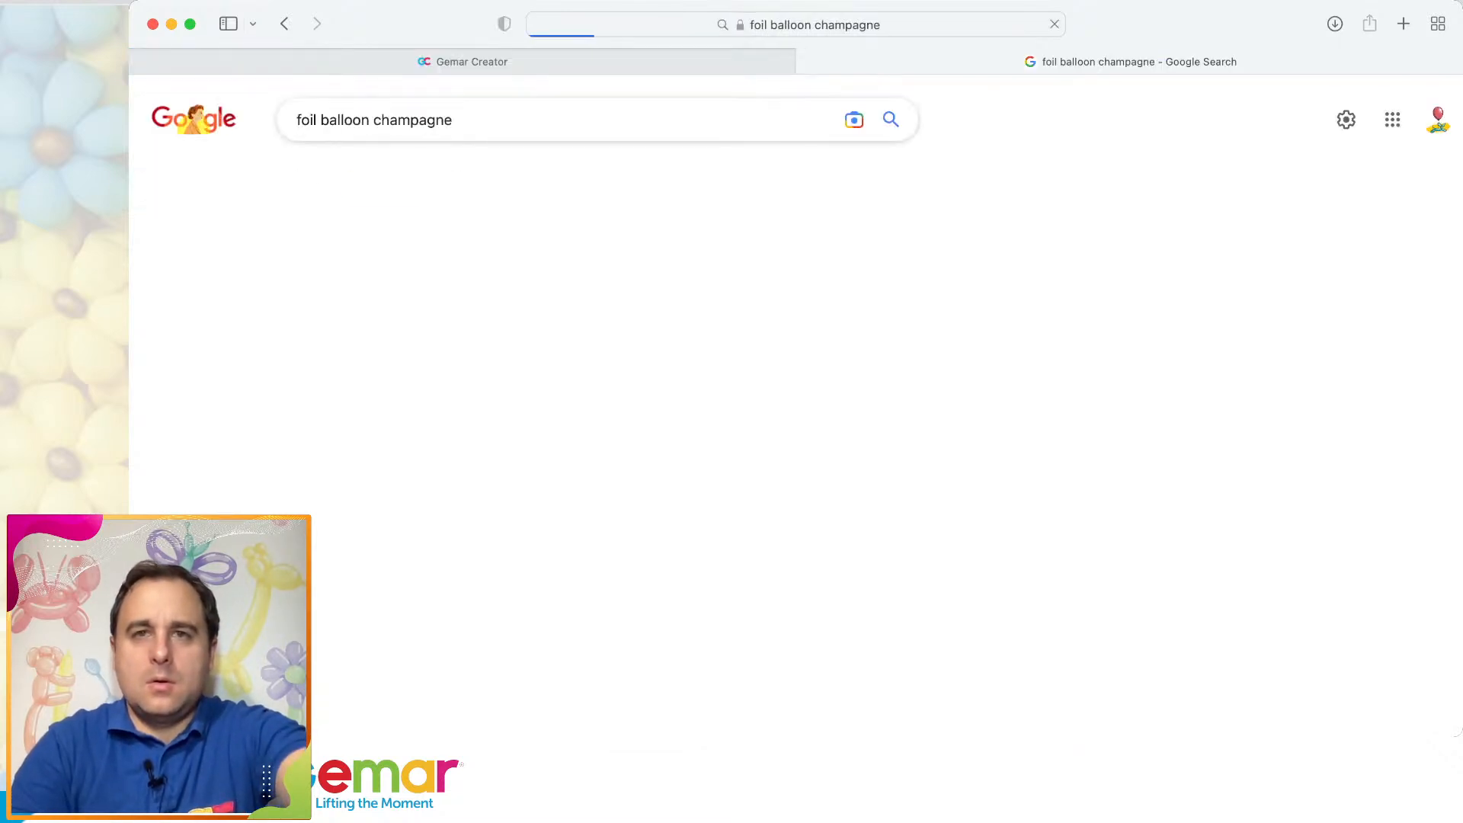
{"action": "left_click", "coordinate": [807, 61]}
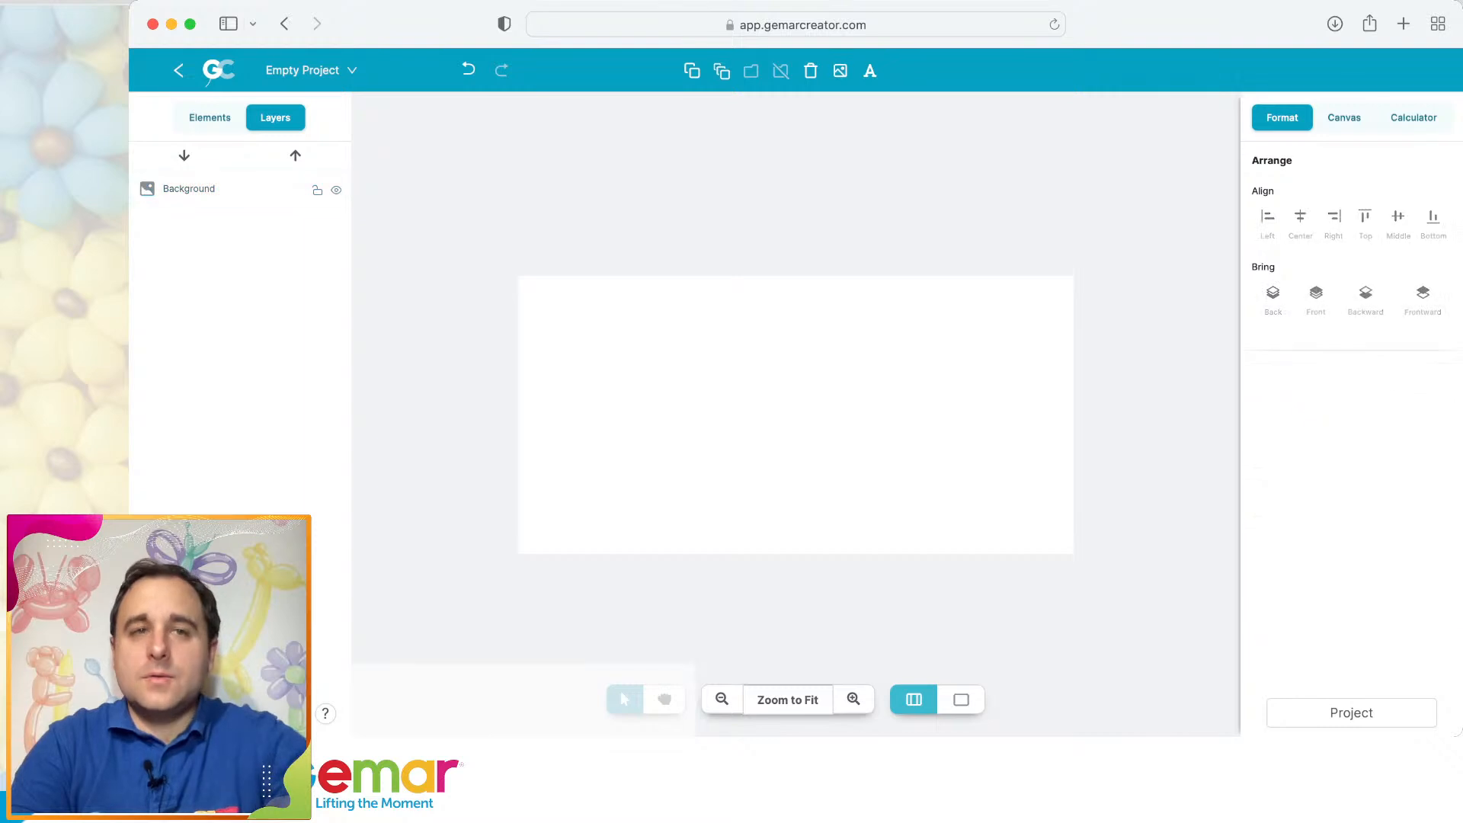
{"action": "right_click", "coordinate": [237, 191]}
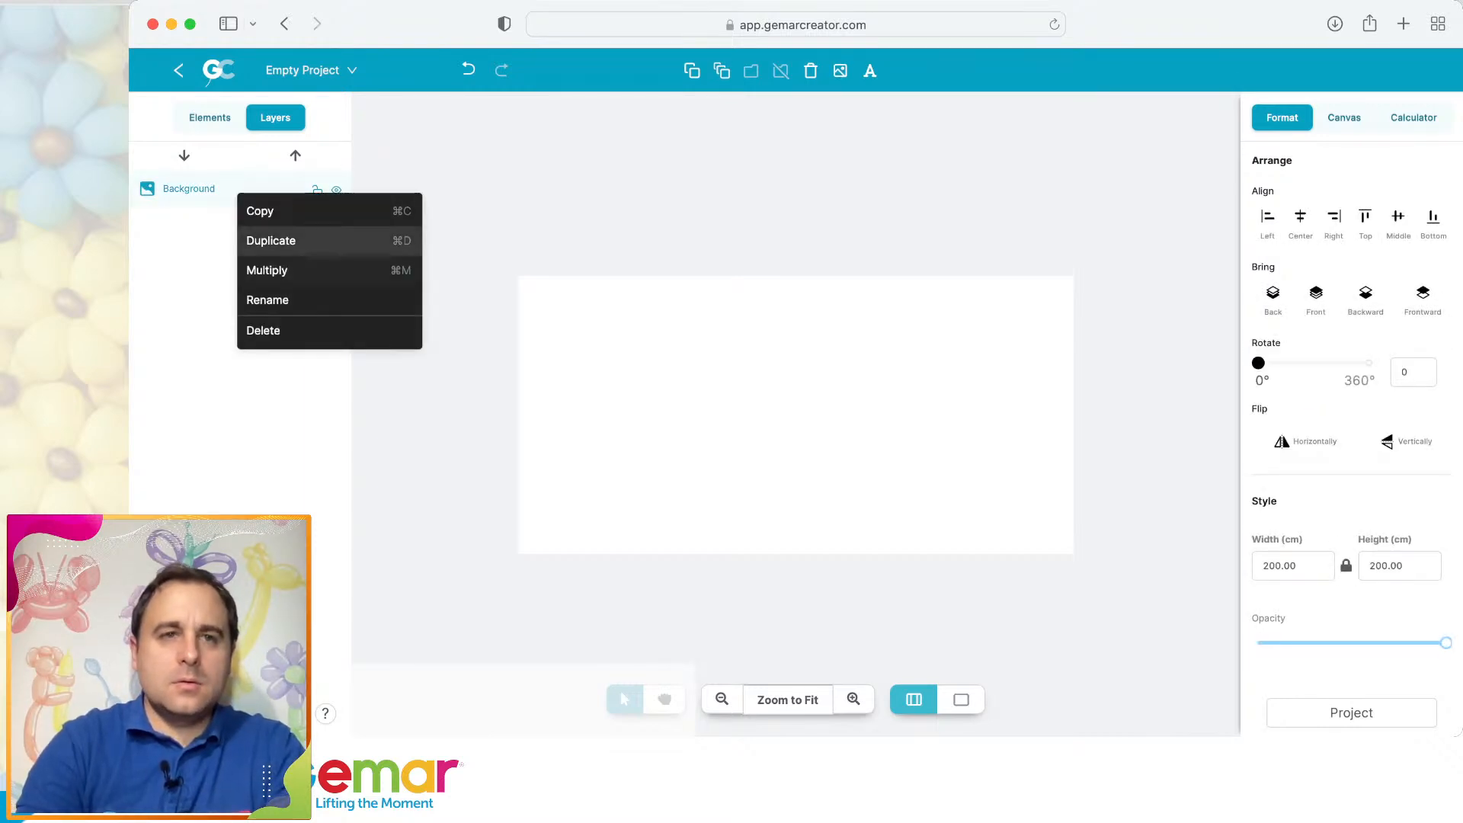
{"action": "left_click", "coordinate": [263, 330]}
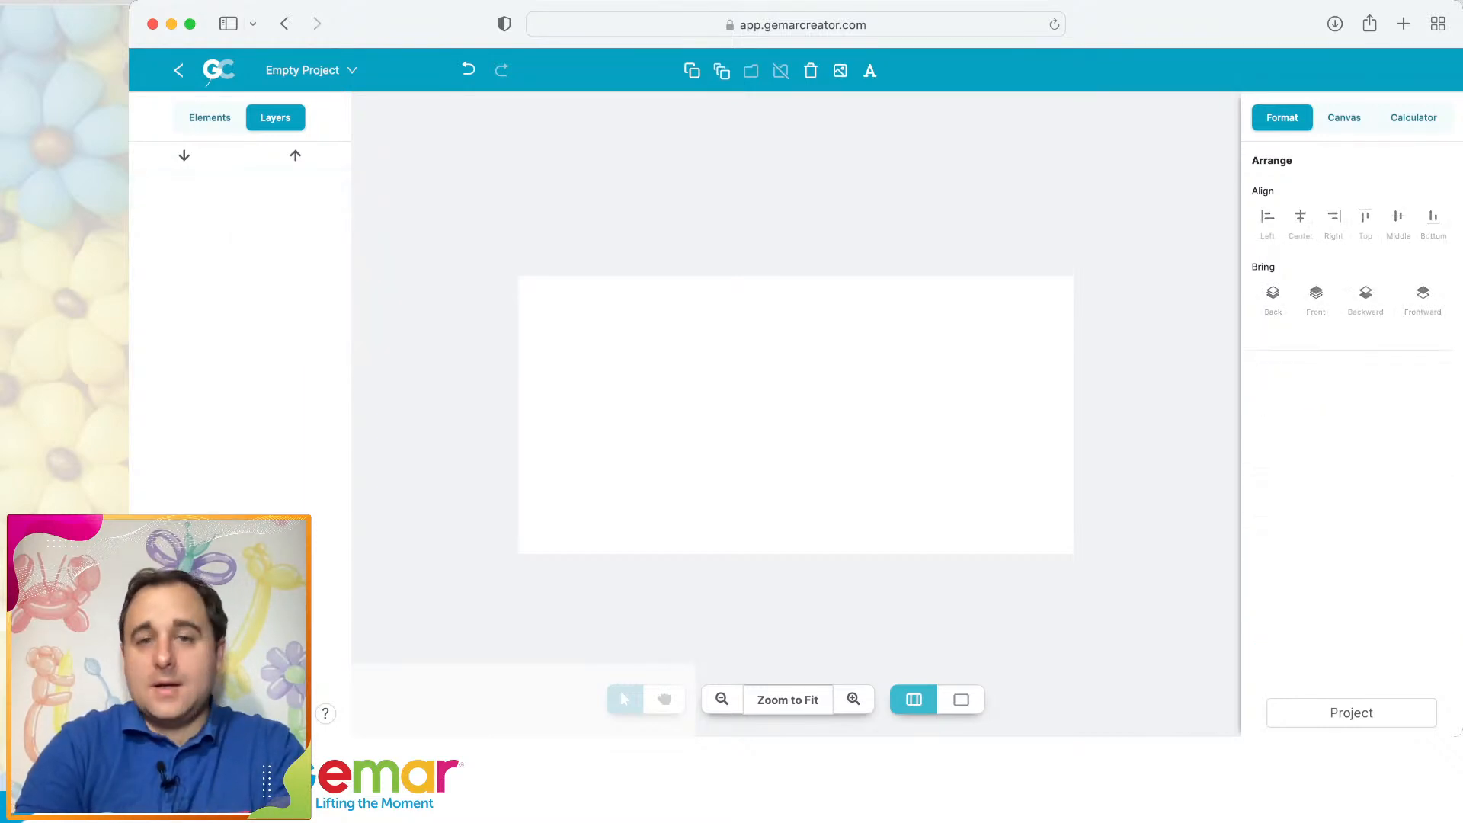
Add the cream-coloured number 2 picture to the canvas as an image and scale it down to 2069.50 cm wide.
{"action": "left_click", "coordinate": [840, 70]}
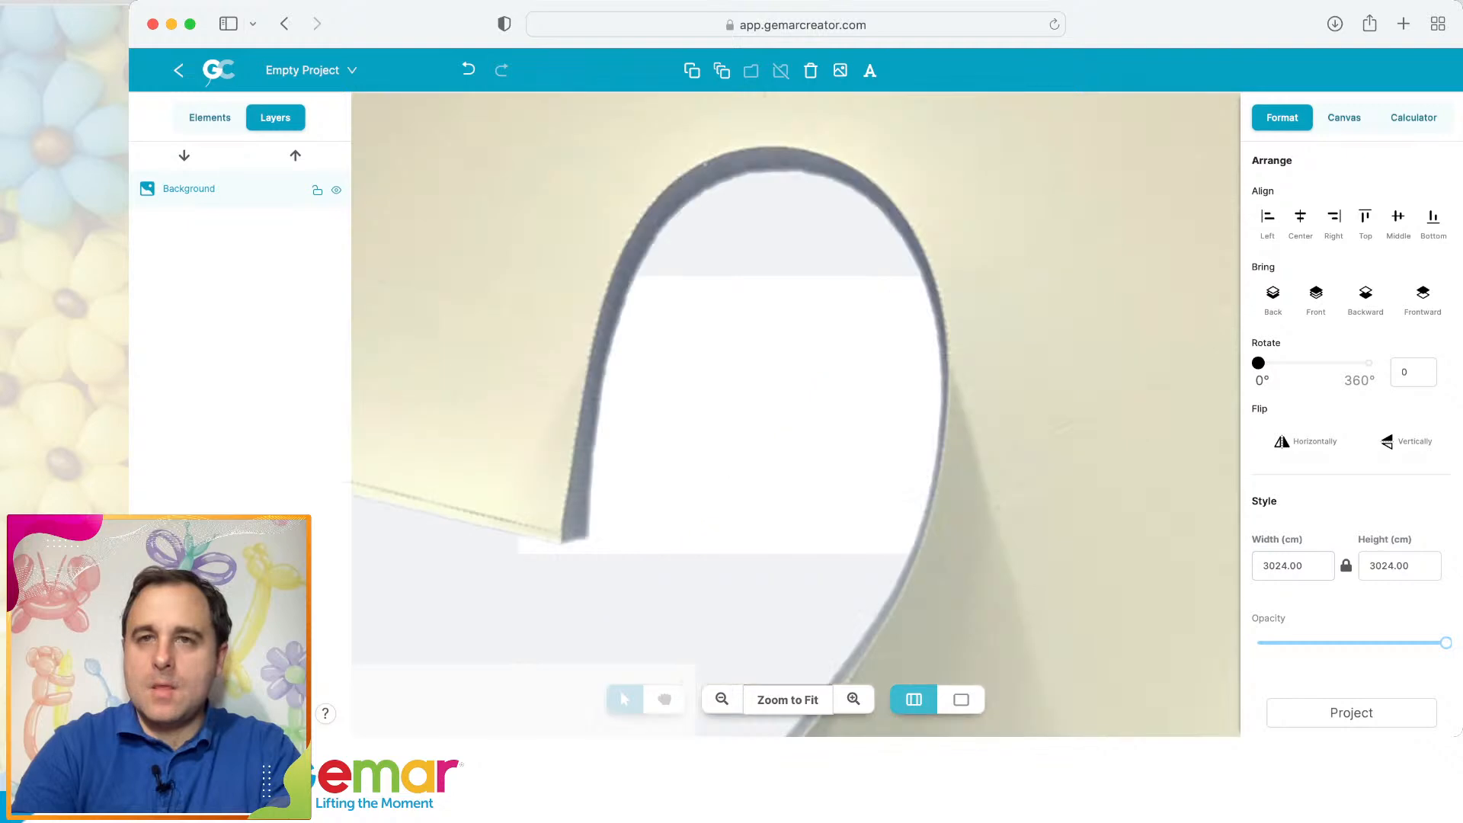
{"action": "left_click_drag", "start_coordinate": [914, 160], "coordinate": [484, 695]}
{"action": "left_click_drag", "start_coordinate": [990, 304], "coordinate": [461, 544]}
{"action": "left_click_drag", "start_coordinate": [876, 381], "coordinate": [583, 381]}
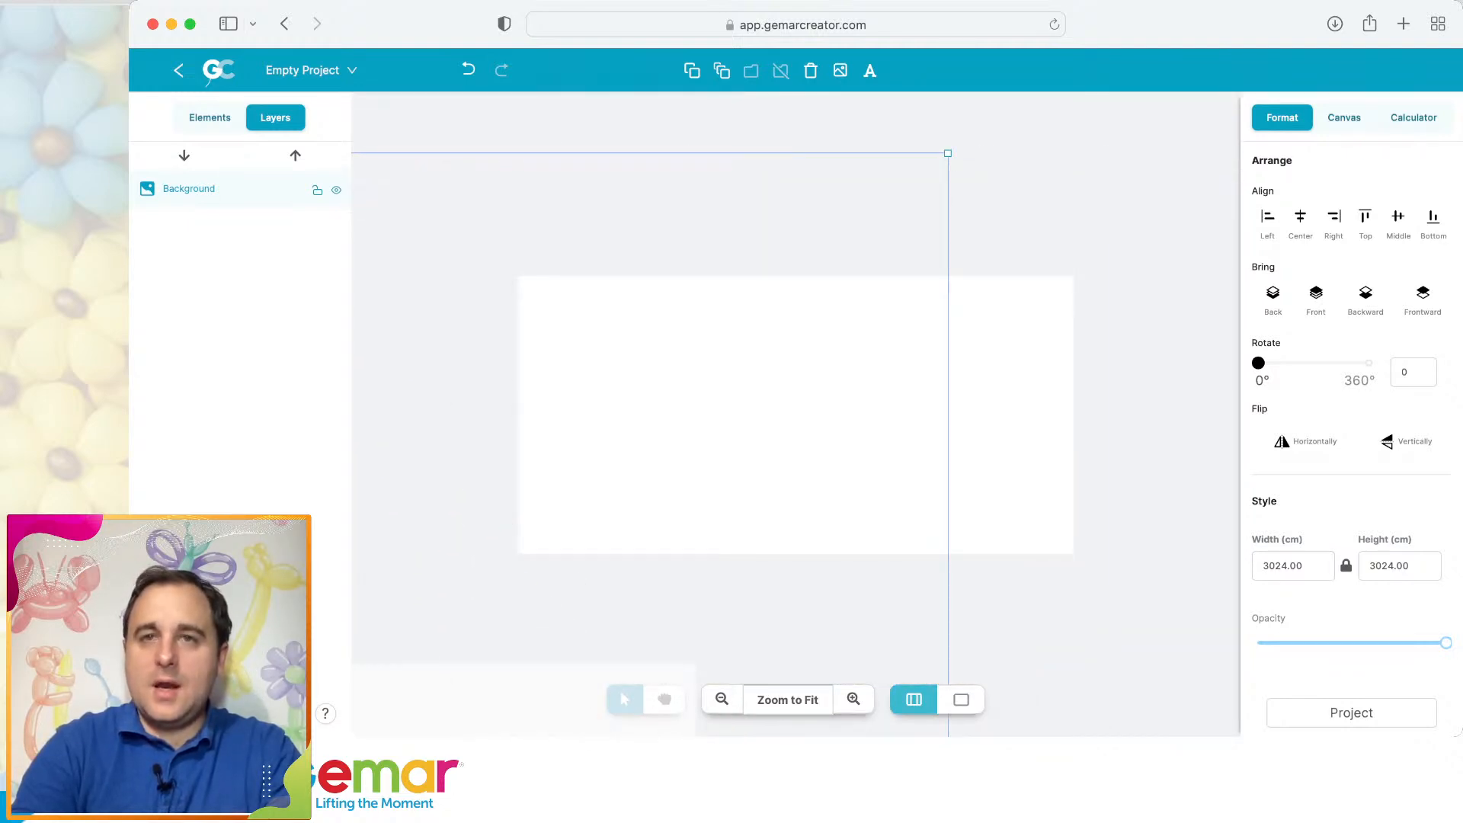
{"action": "left_click_drag", "start_coordinate": [948, 154], "coordinate": [505, 595]}
{"action": "left_click_drag", "start_coordinate": [449, 636], "coordinate": [1092, 300]}
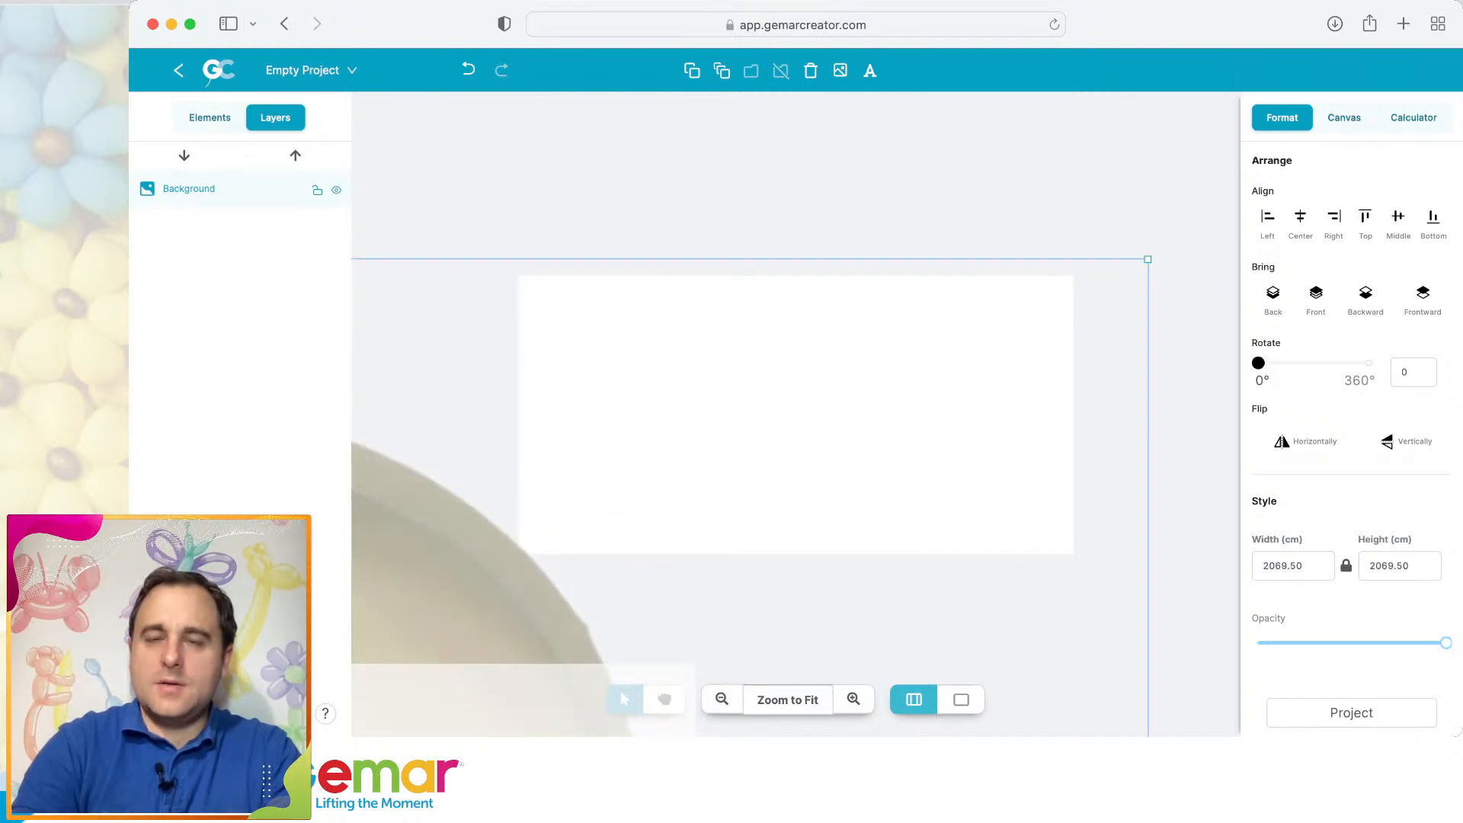
Scale the number 2 picture to 255.50 cm wide and place it in the left part of the canvas.
{"action": "key", "text": "Delete"}
{"action": "left_click_drag", "start_coordinate": [657, 747], "coordinate": [793, 612]}
{"action": "left_click_drag", "start_coordinate": [720, 671], "coordinate": [850, 200]}
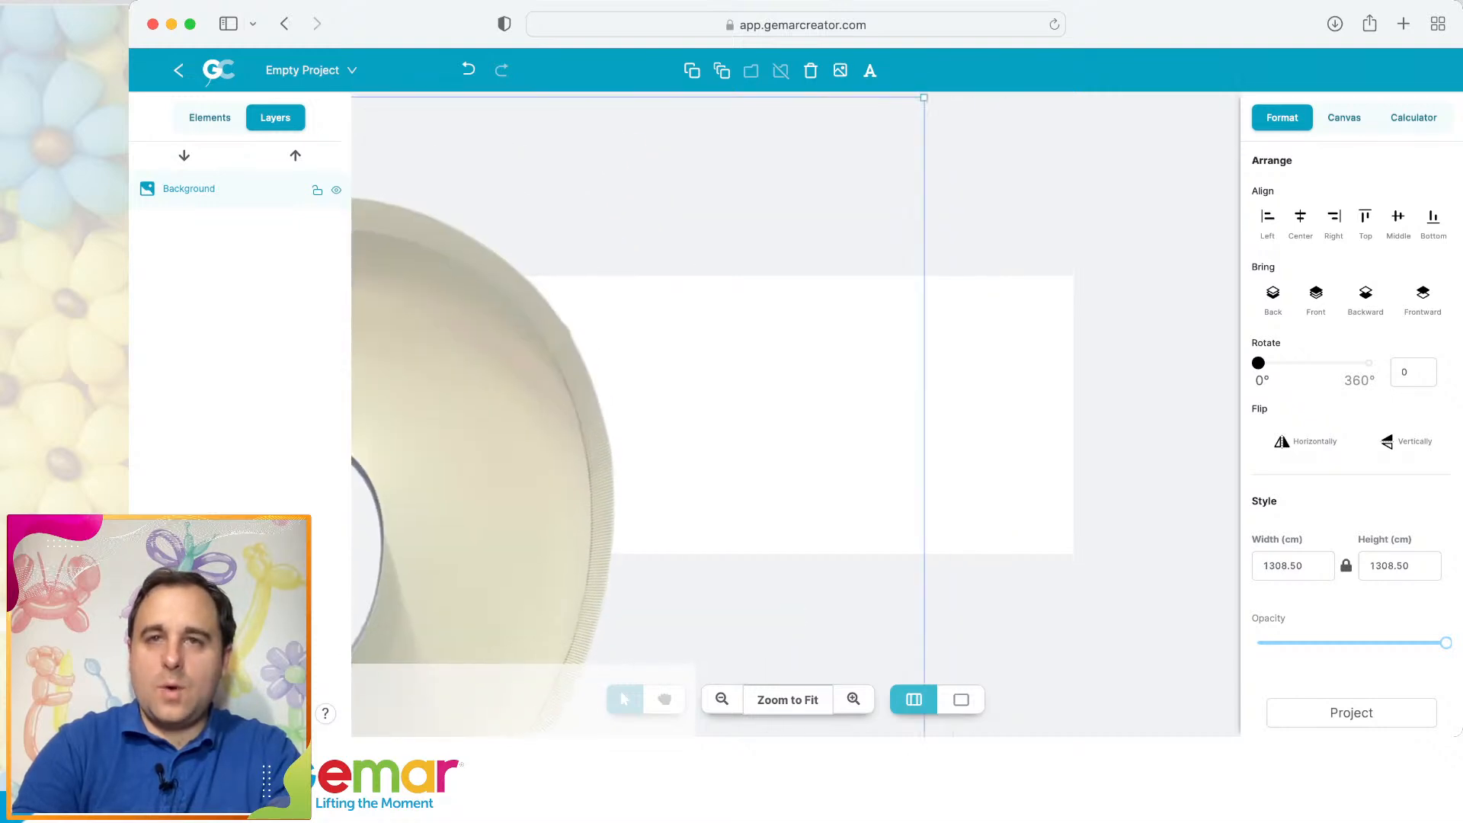
{"action": "left_click_drag", "start_coordinate": [924, 97], "coordinate": [670, 403]}
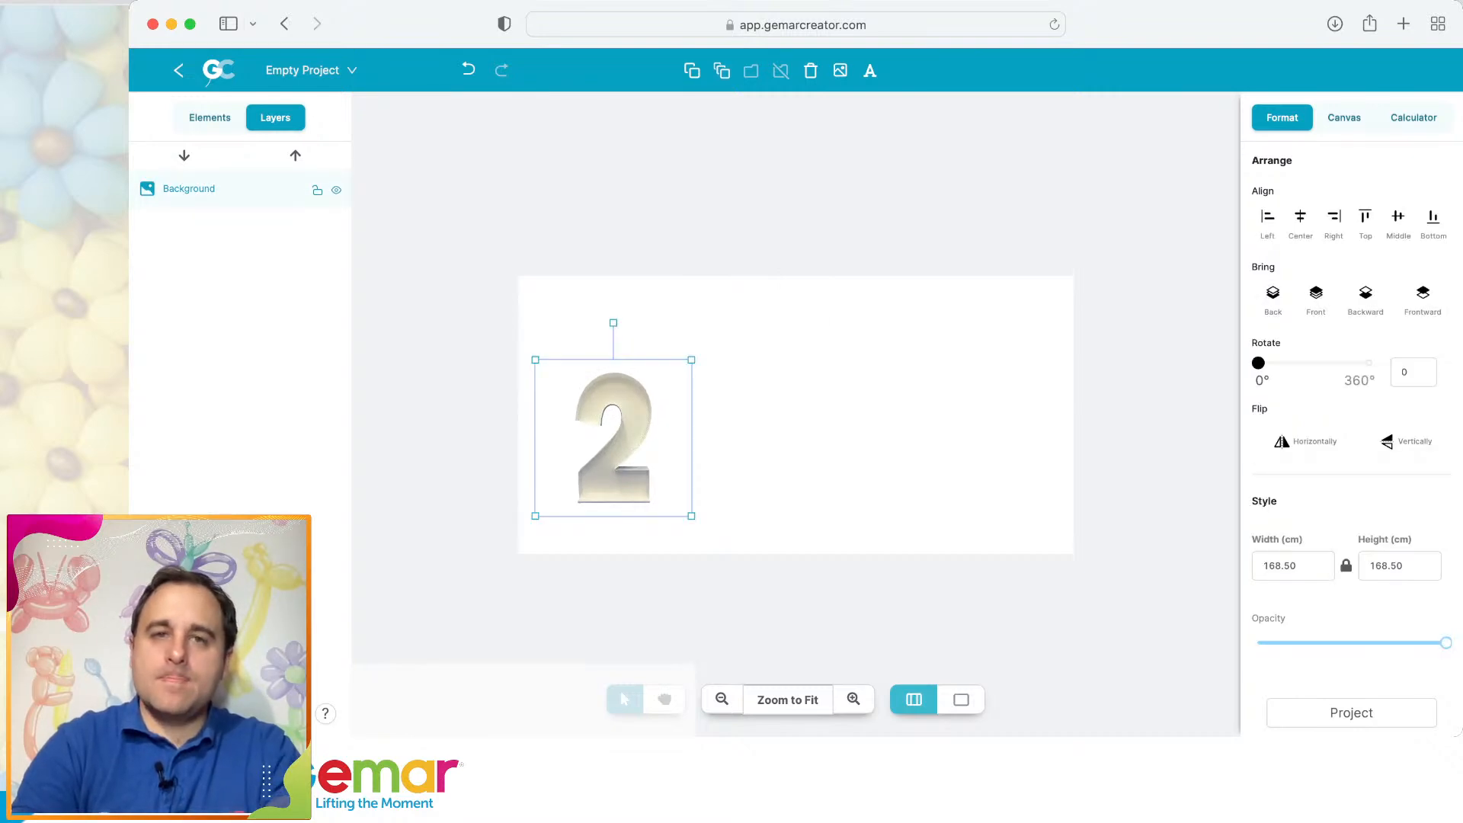
{"action": "left_click_drag", "start_coordinate": [692, 360], "coordinate": [731, 319]}
{"action": "left_click_drag", "start_coordinate": [644, 427], "coordinate": [645, 398]}
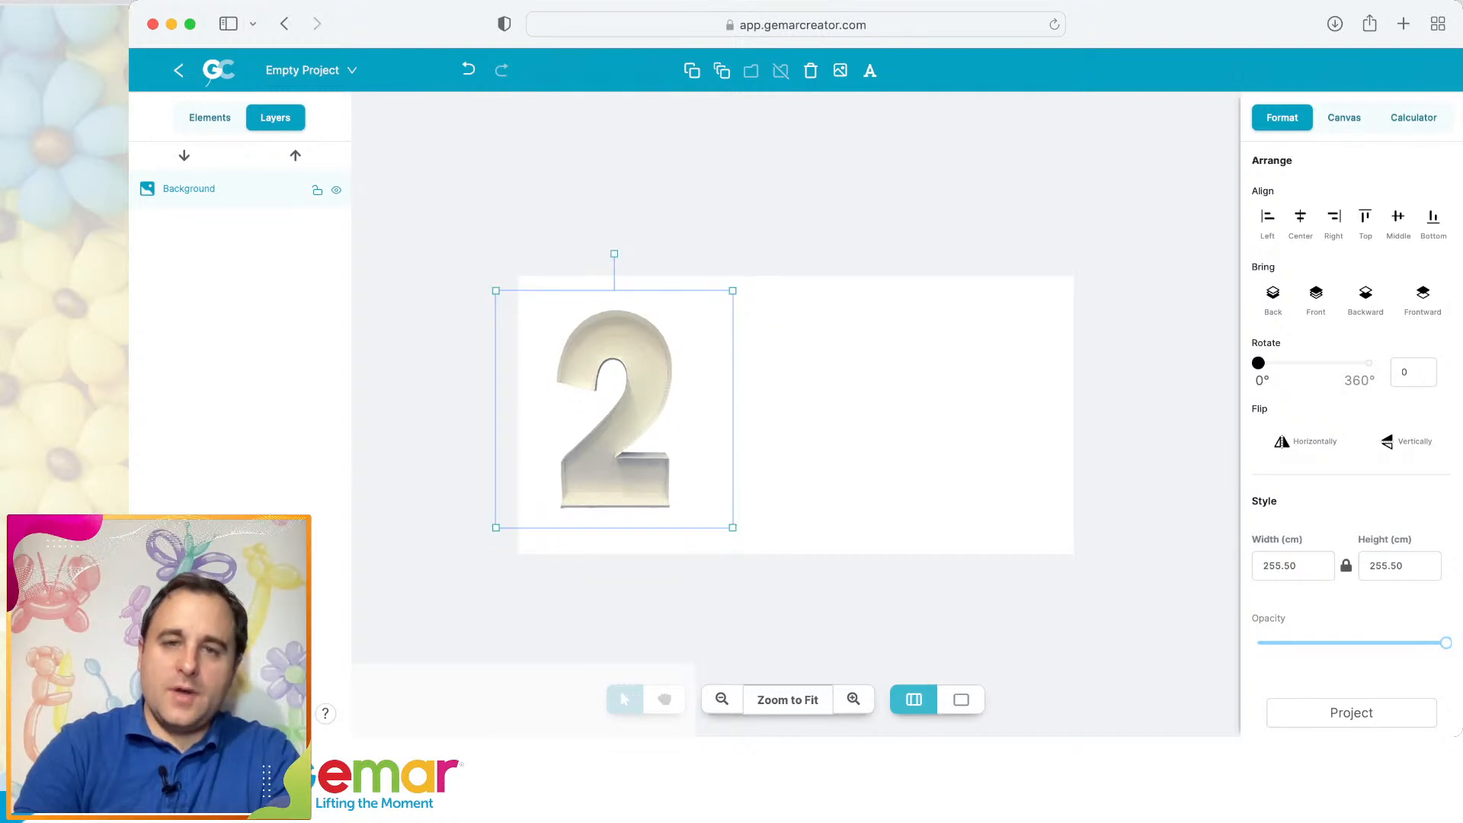
Add a round G120 Shiny Silver #089 latex balloon and place it in the open upper end of the number 2.
{"action": "left_click", "coordinate": [785, 698]}
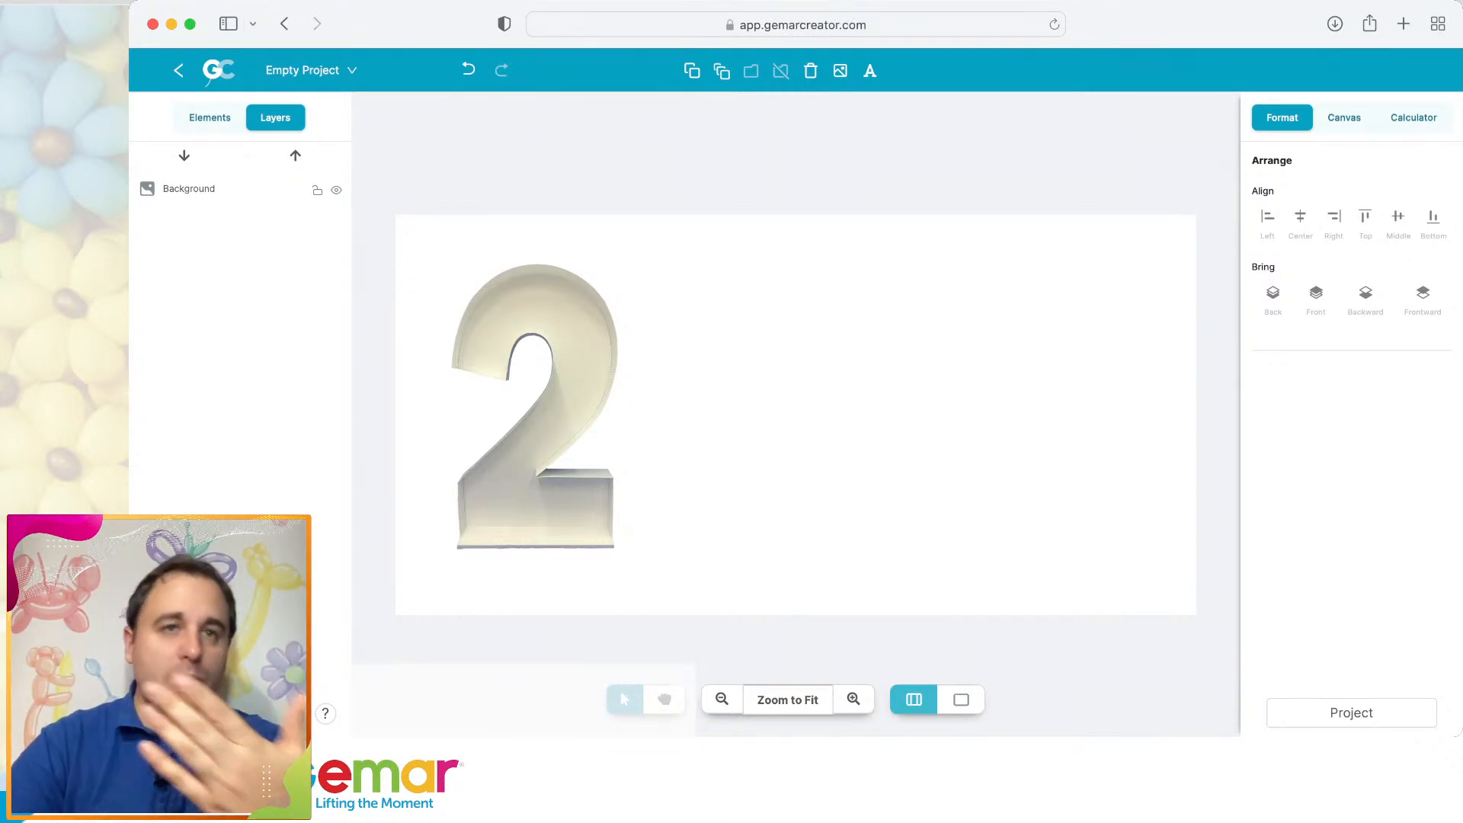
{"action": "left_click", "coordinate": [210, 117]}
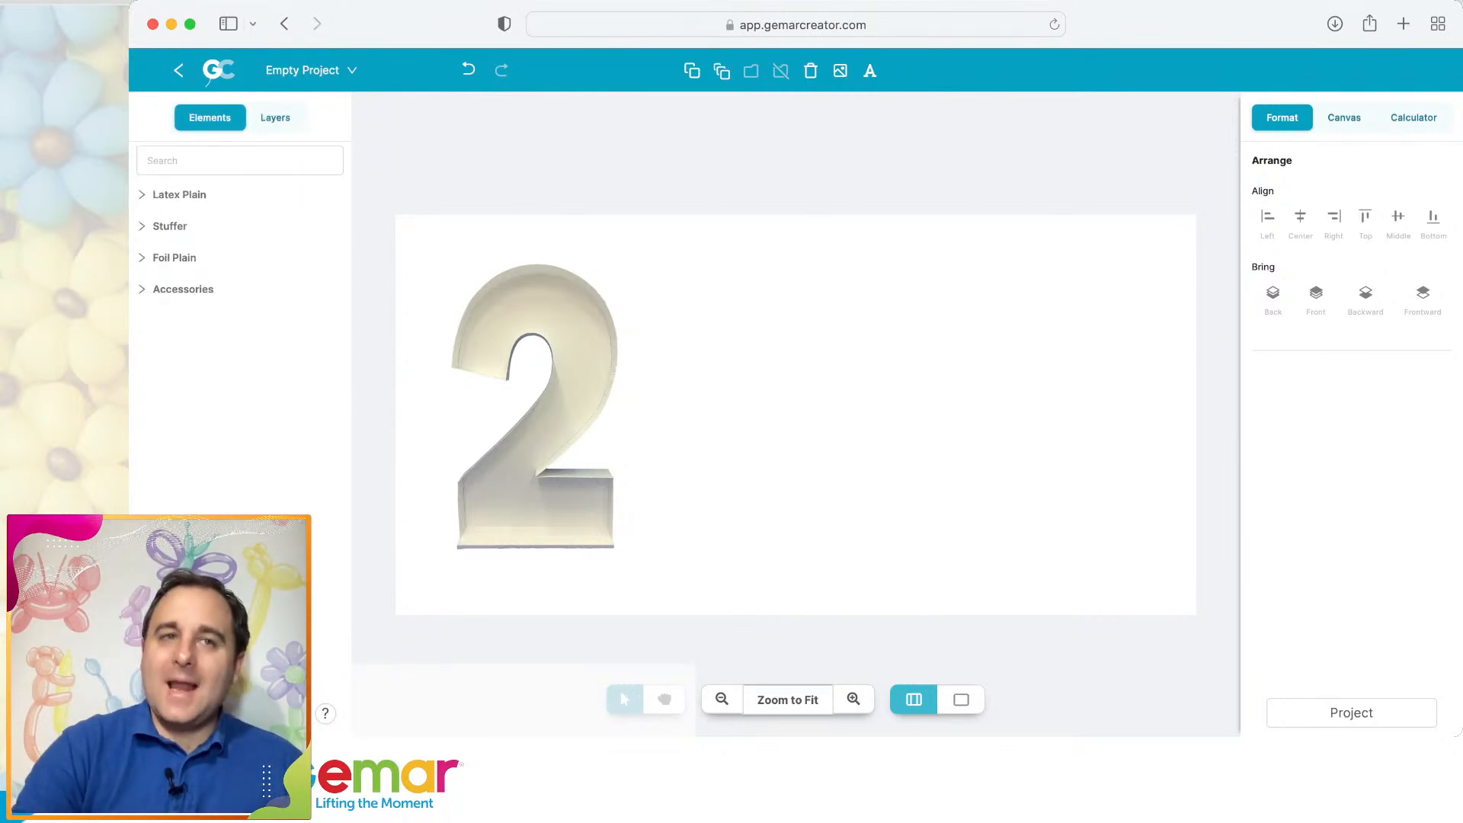
{"action": "left_click", "coordinate": [179, 195]}
{"action": "scroll", "coordinate": [240, 343], "scroll_direction": "down", "scroll_amount": 2}
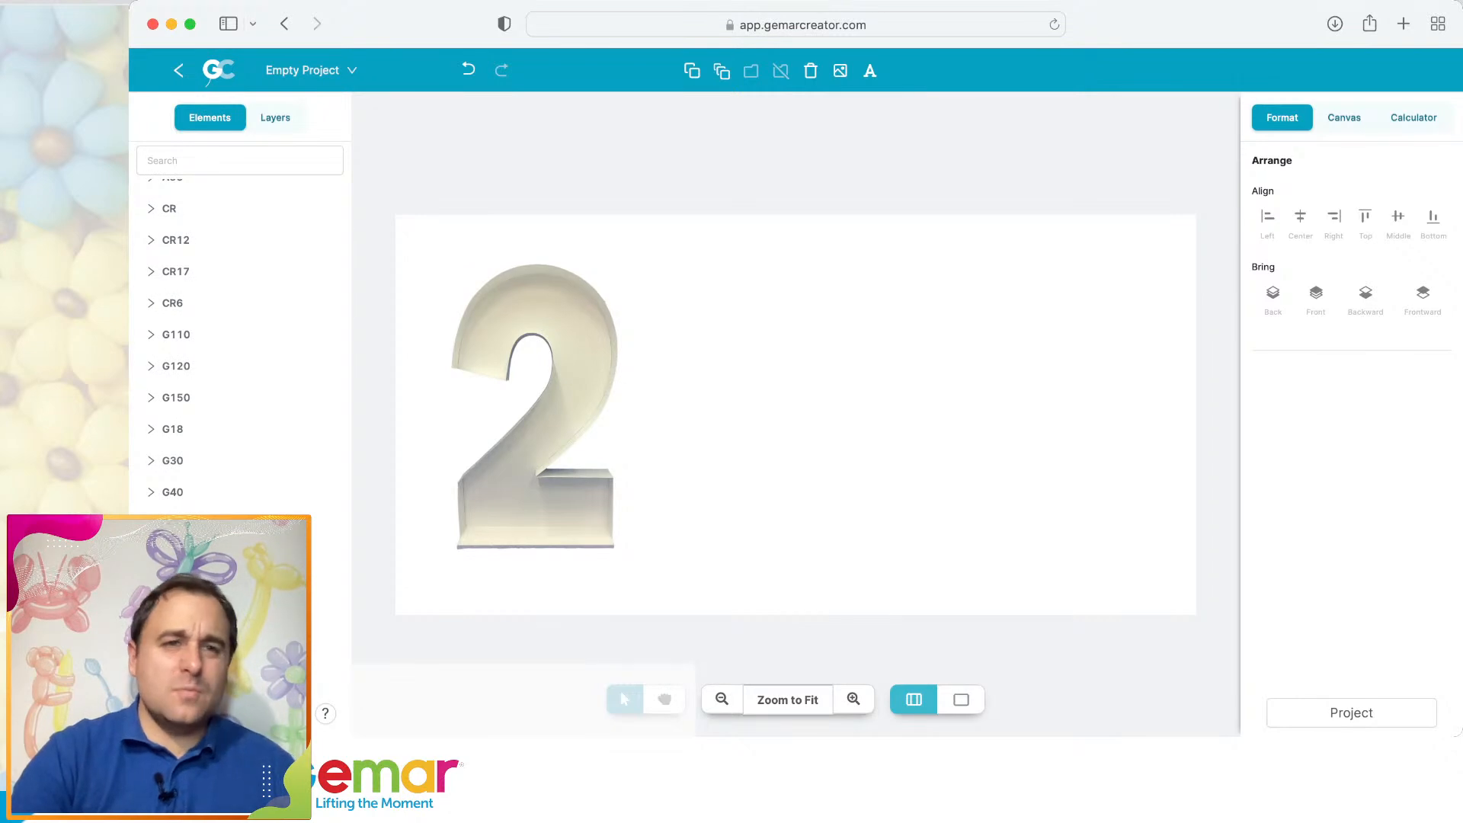
{"action": "left_click", "coordinate": [176, 366]}
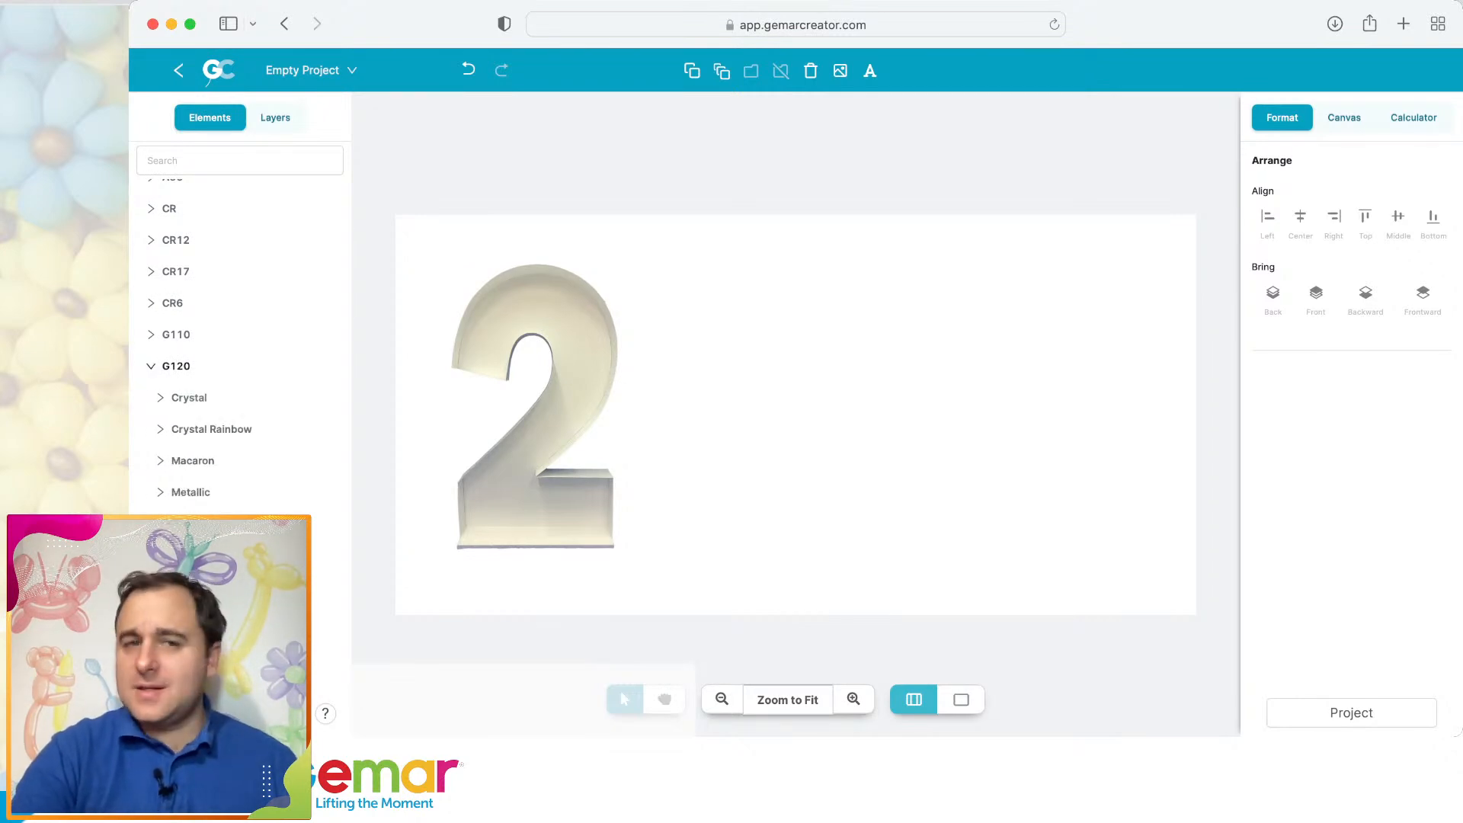
{"action": "scroll", "coordinate": [294, 628], "scroll_direction": "down", "scroll_amount": 5}
{"action": "left_click", "coordinate": [294, 632]}
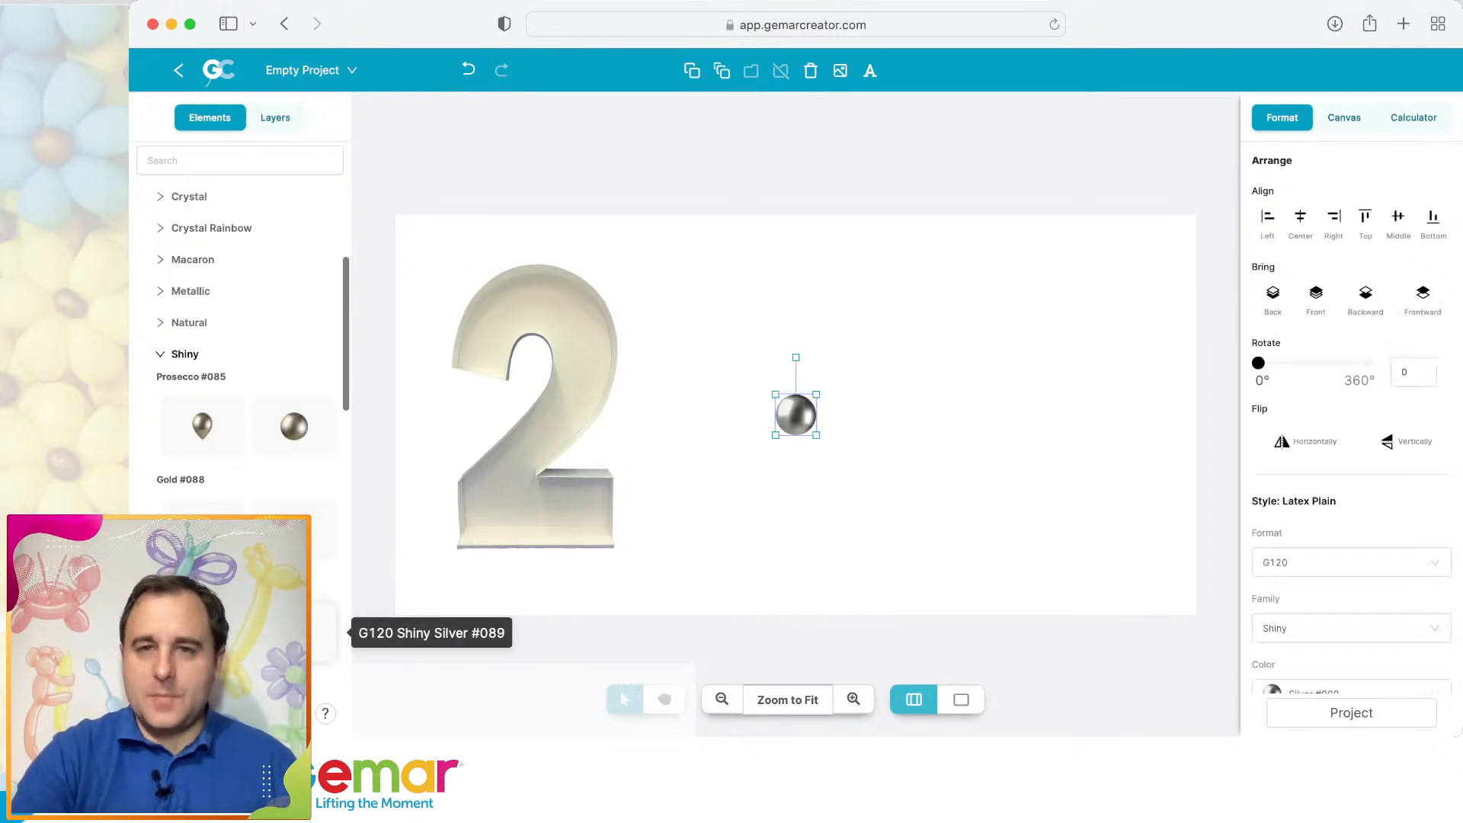
{"action": "left_click_drag", "start_coordinate": [796, 413], "coordinate": [488, 353]}
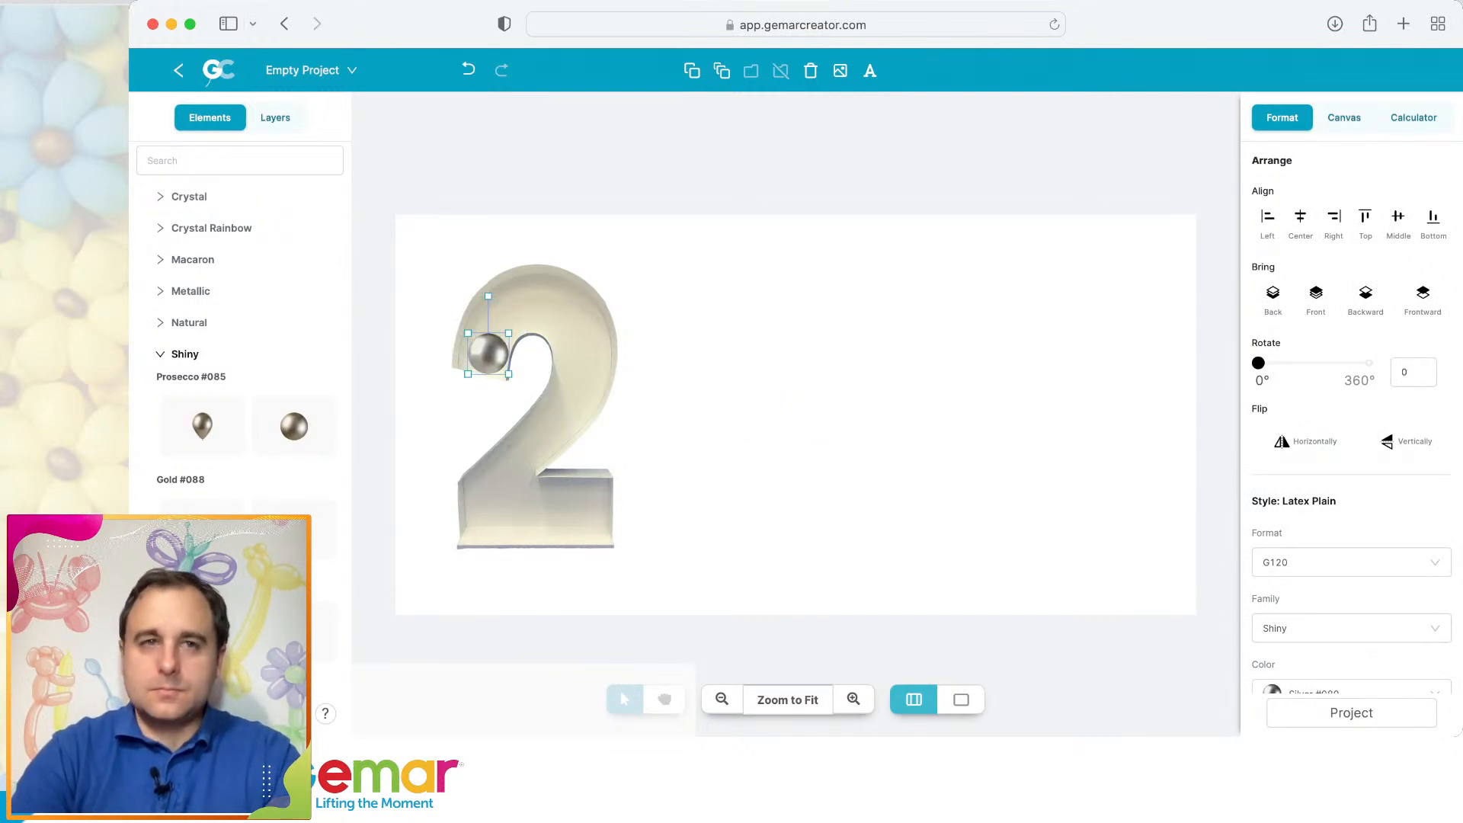
Set the silver balloon's air inflation to 23 cm.
{"action": "scroll", "coordinate": [244, 343], "scroll_direction": "up", "scroll_amount": 6}
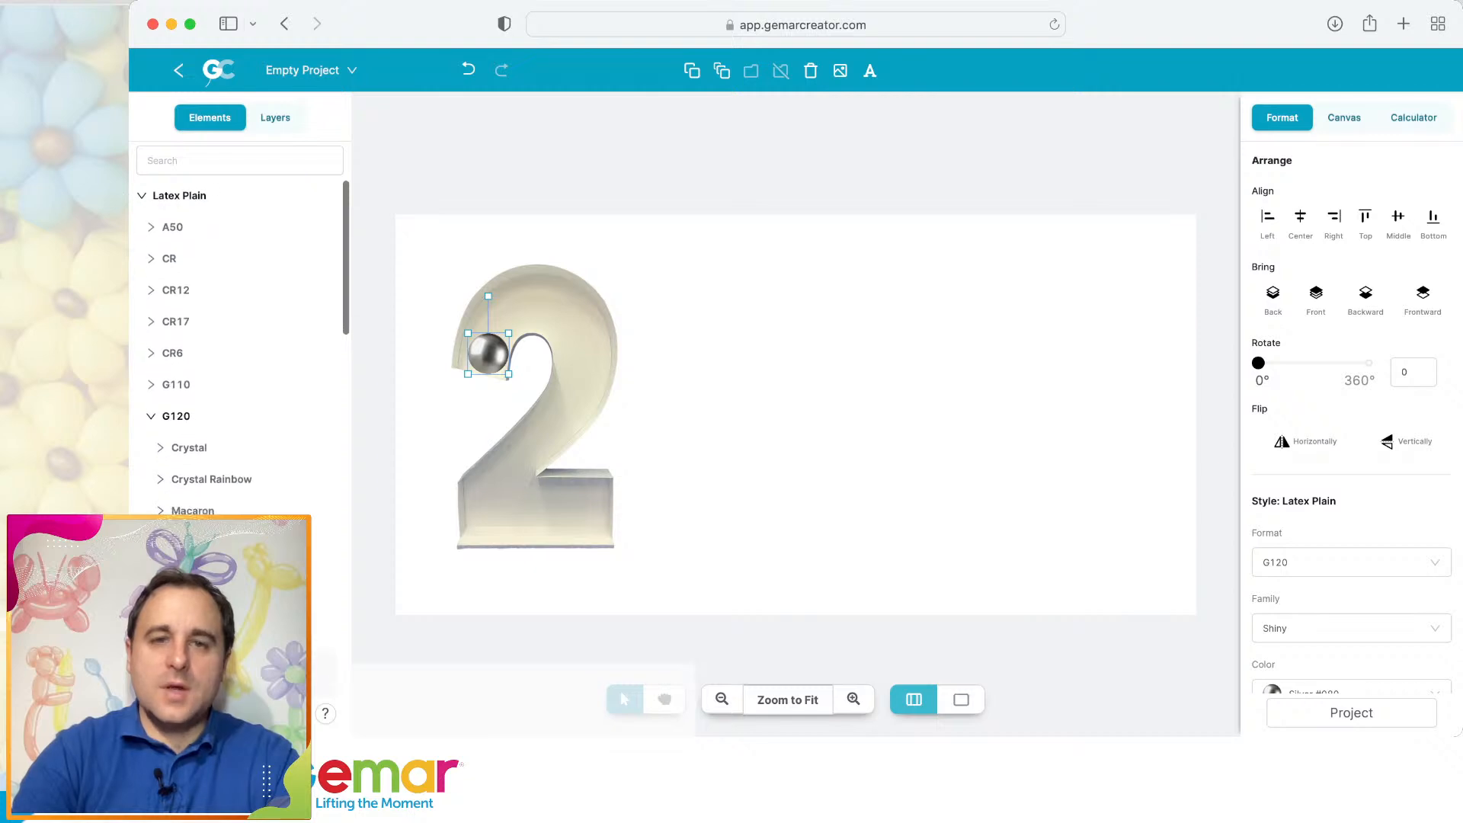
{"action": "left_click", "coordinate": [142, 196]}
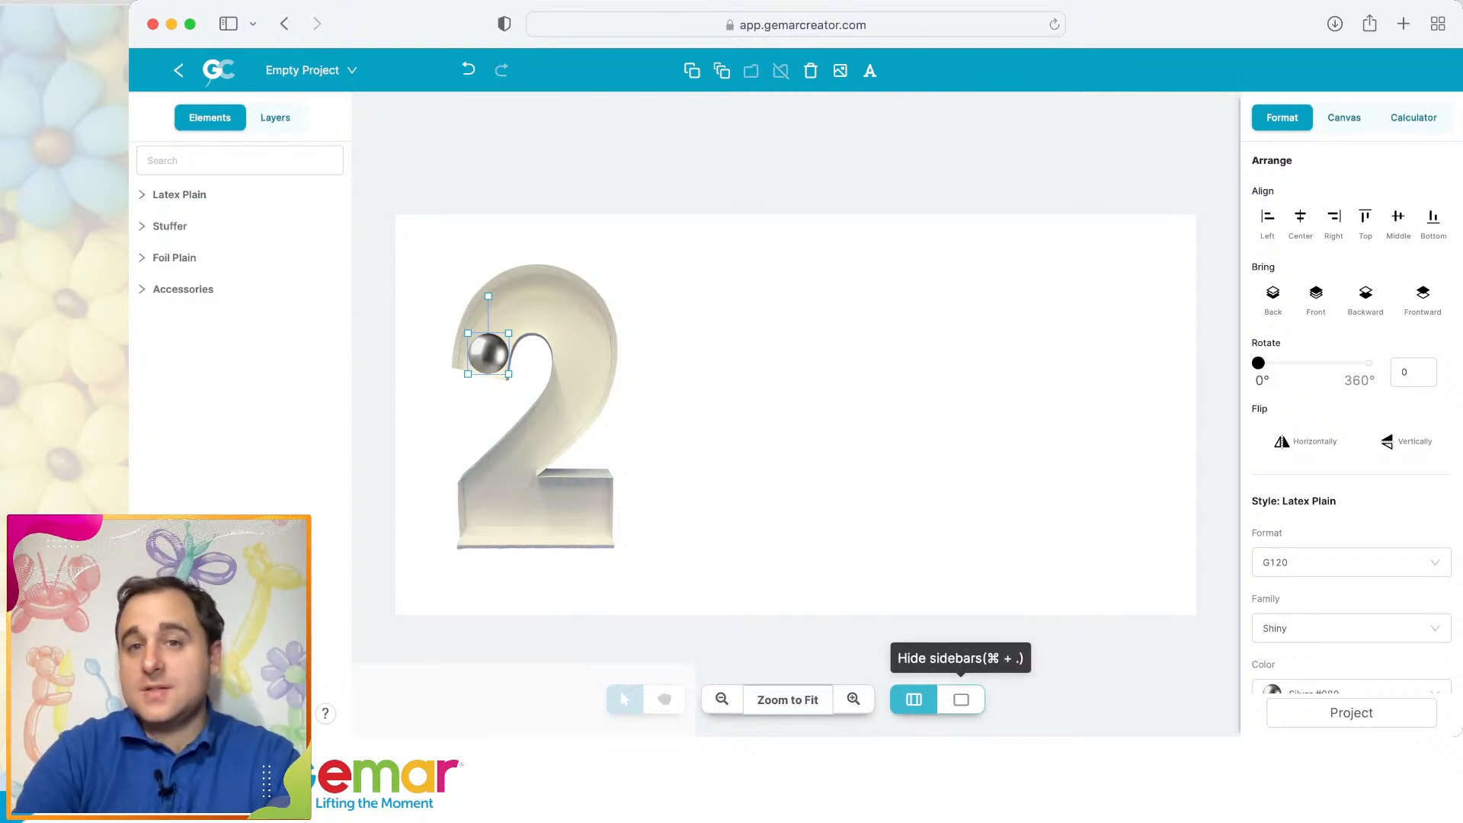
{"action": "left_click", "coordinate": [961, 699]}
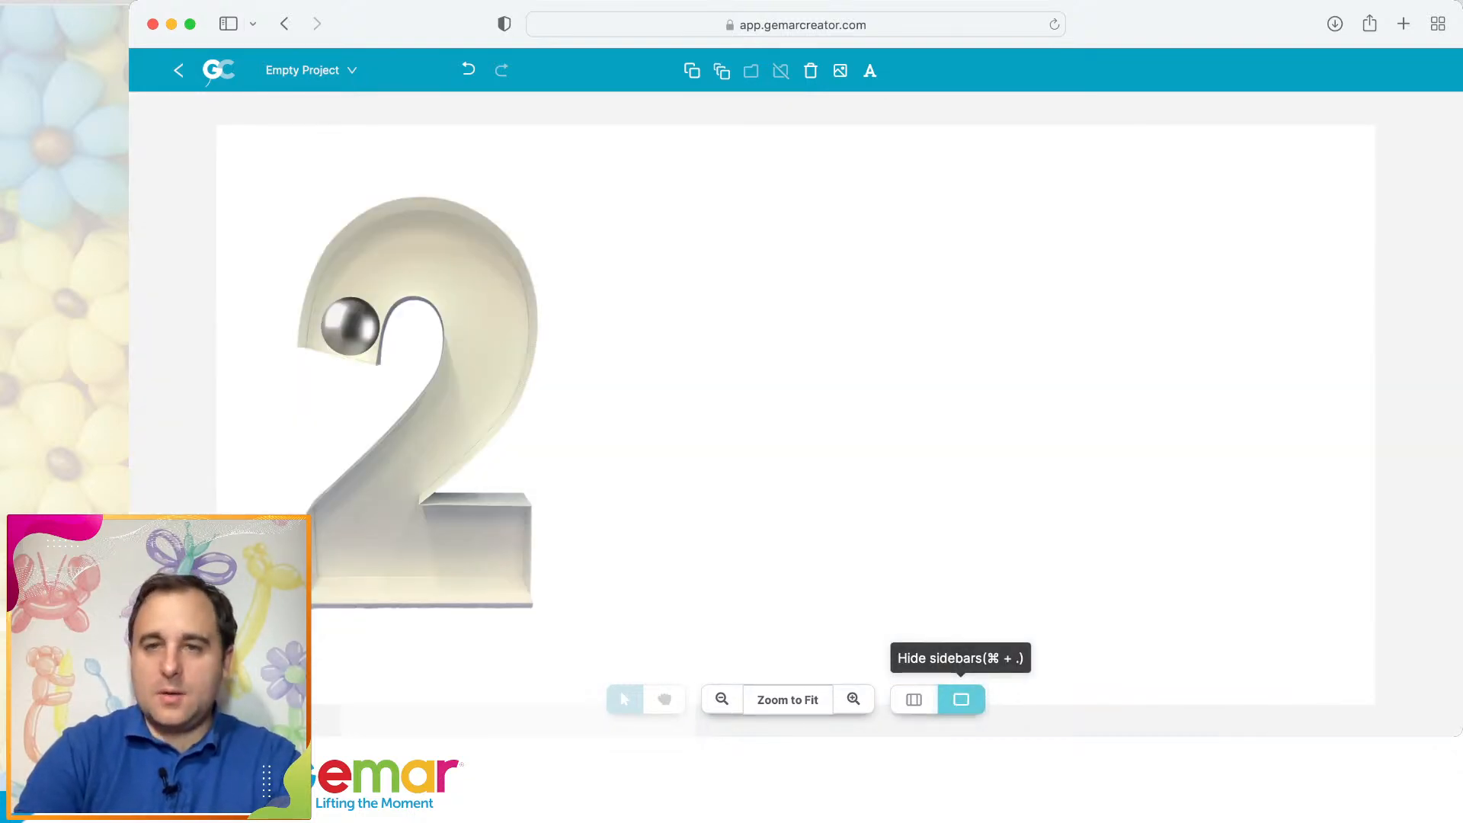
{"action": "left_click", "coordinate": [913, 699]}
{"action": "left_click", "coordinate": [487, 354]}
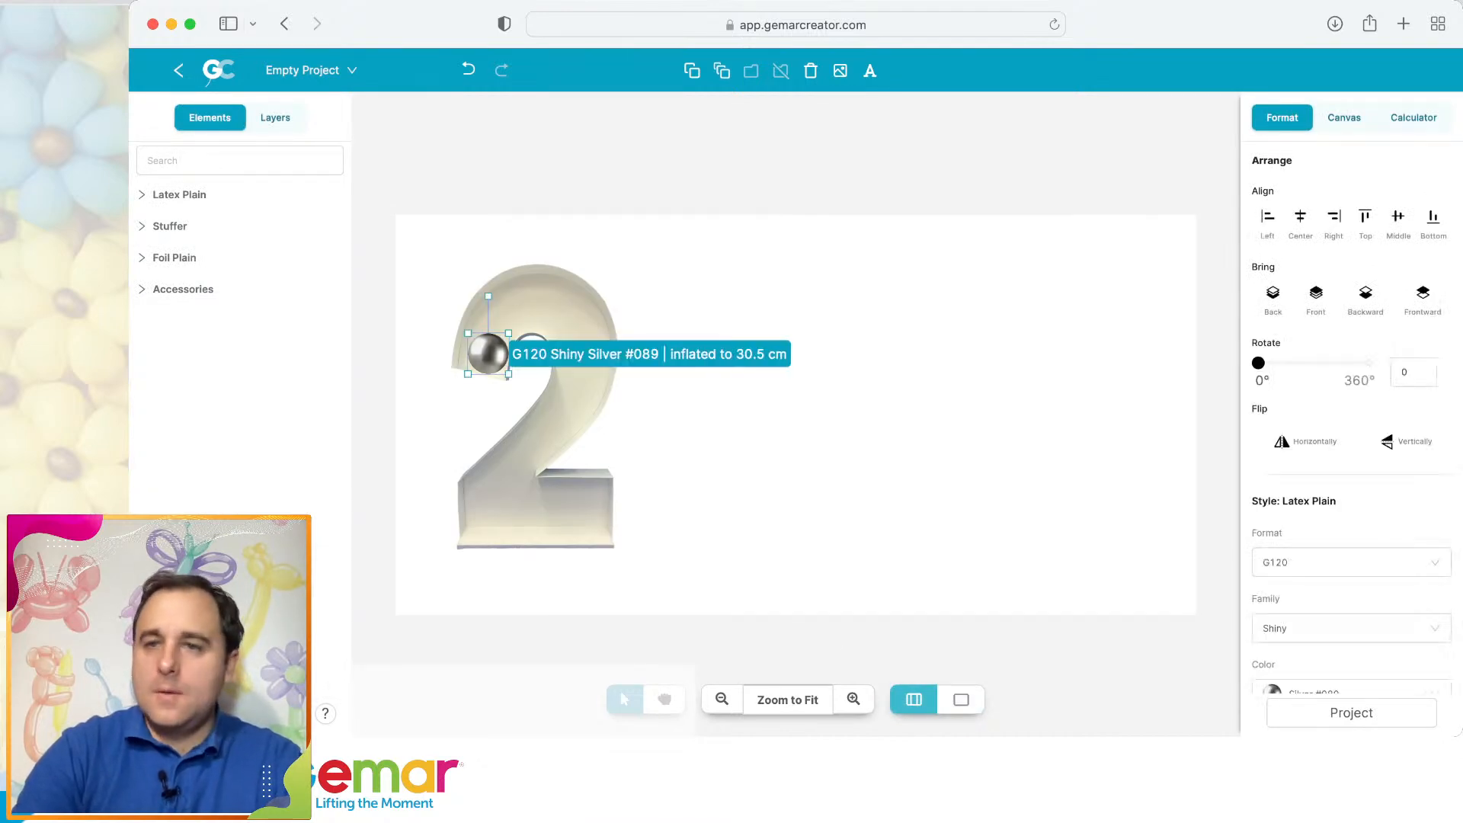
{"action": "scroll", "coordinate": [1351, 627], "scroll_direction": "down", "scroll_amount": 3}
{"action": "left_click_drag", "start_coordinate": [1428, 648], "coordinate": [1374, 649]}
Duplicate the silver balloon so that two sit side by side across the open upper end of the number 2.
{"action": "left_click", "coordinate": [665, 699]}
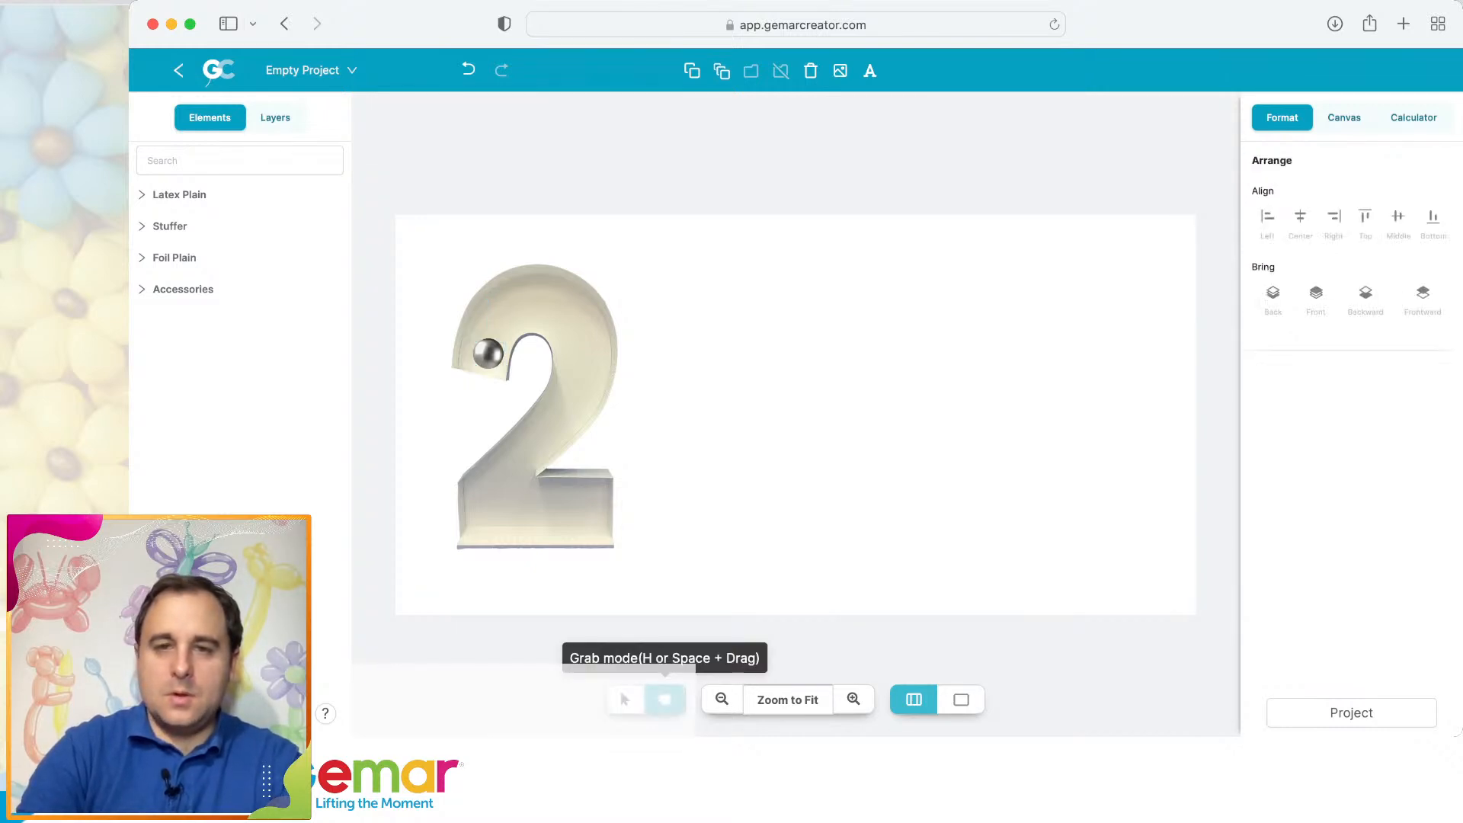
{"action": "left_click", "coordinate": [853, 700]}
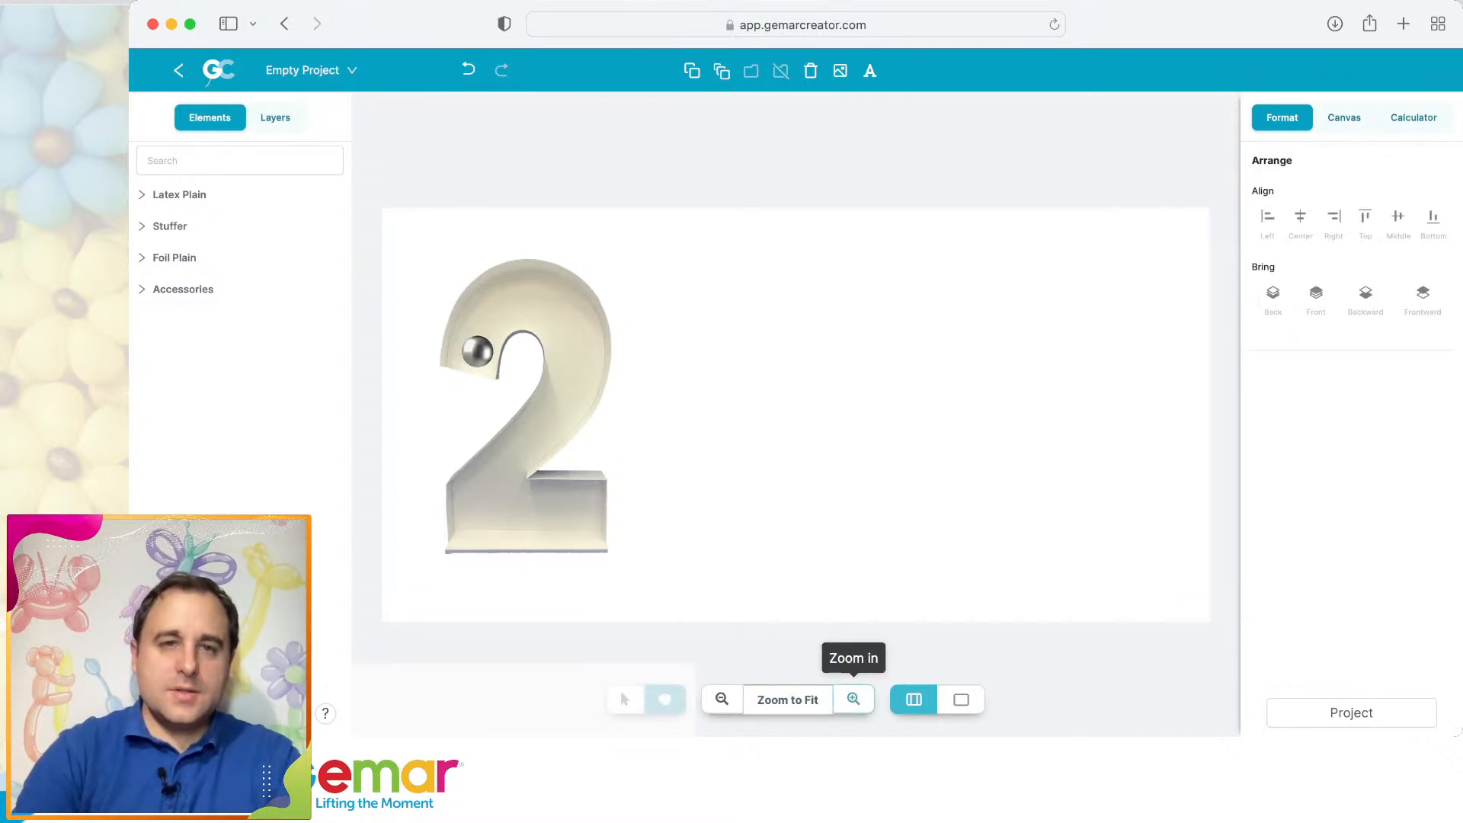
{"action": "left_click", "coordinate": [854, 699]}
{"action": "left_click", "coordinate": [853, 700]}
{"action": "left_click", "coordinate": [853, 700]}
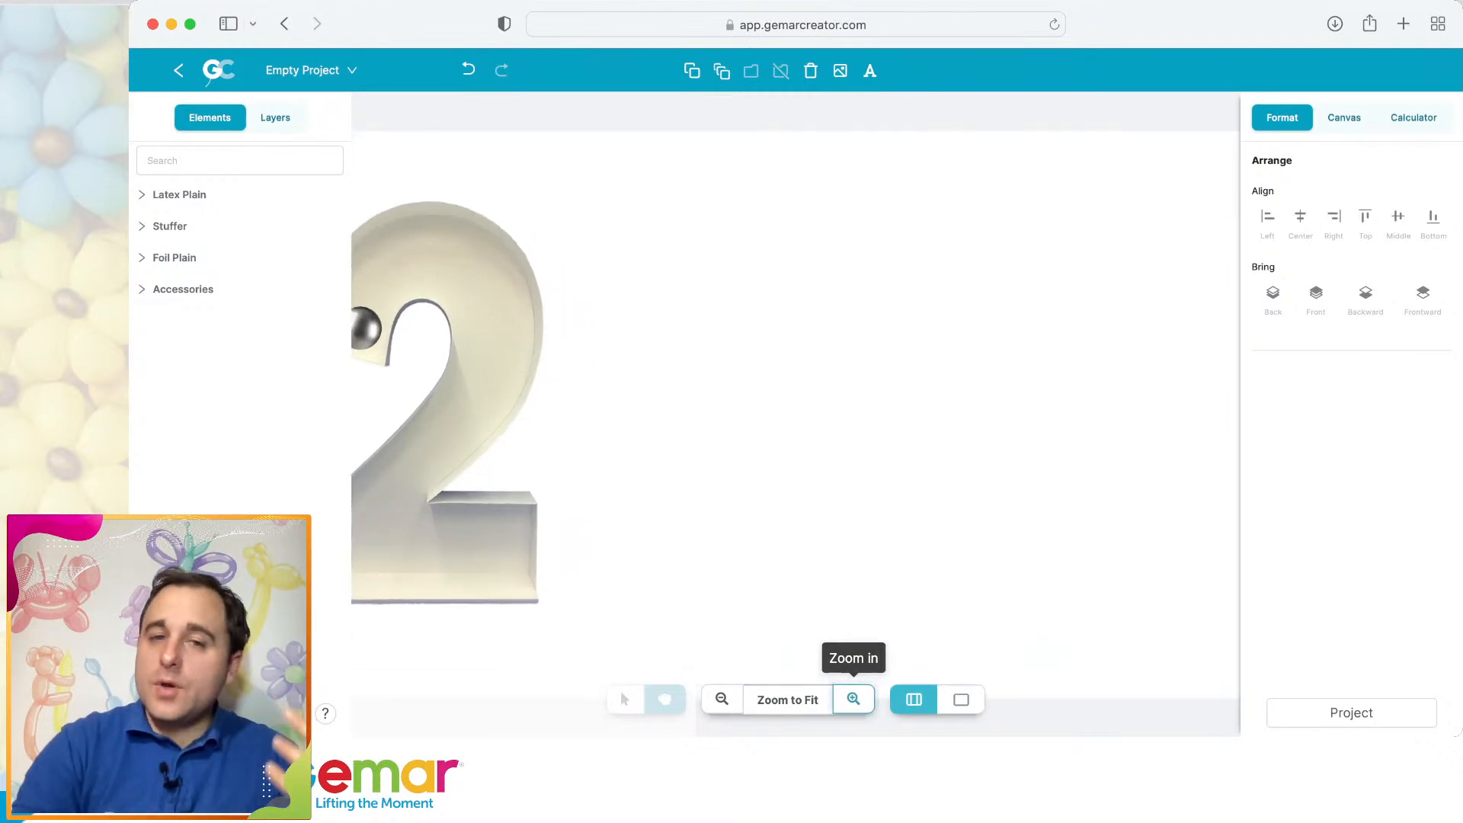
{"action": "left_click", "coordinate": [853, 699]}
{"action": "left_click", "coordinate": [854, 700]}
{"action": "left_click", "coordinate": [853, 700]}
{"action": "left_click_drag", "start_coordinate": [533, 488], "coordinate": [873, 512]}
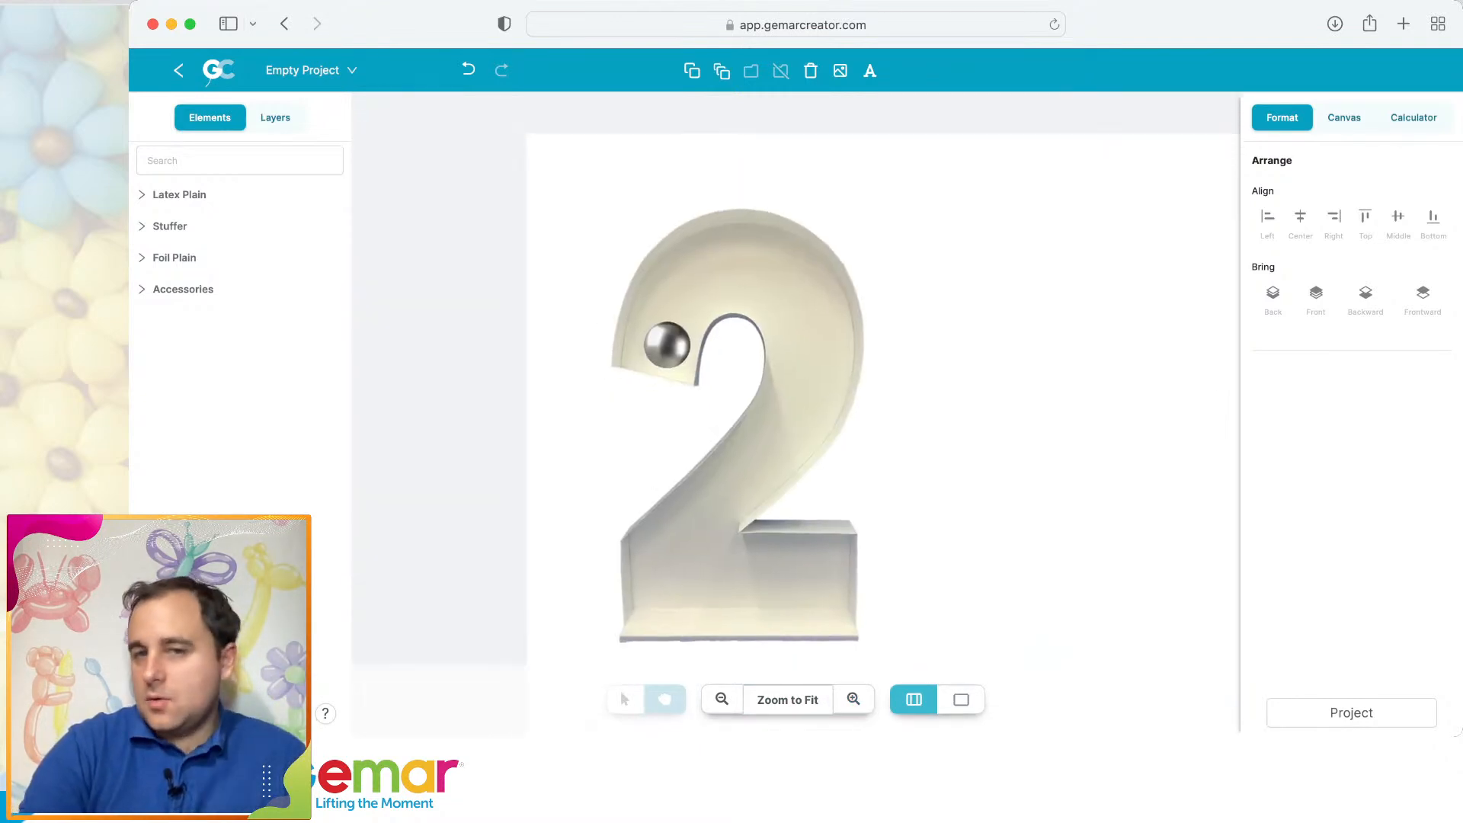
{"action": "left_click", "coordinate": [625, 700]}
{"action": "left_click_drag", "start_coordinate": [666, 345], "coordinate": [636, 345]}
{"action": "key", "text": "super+v"}
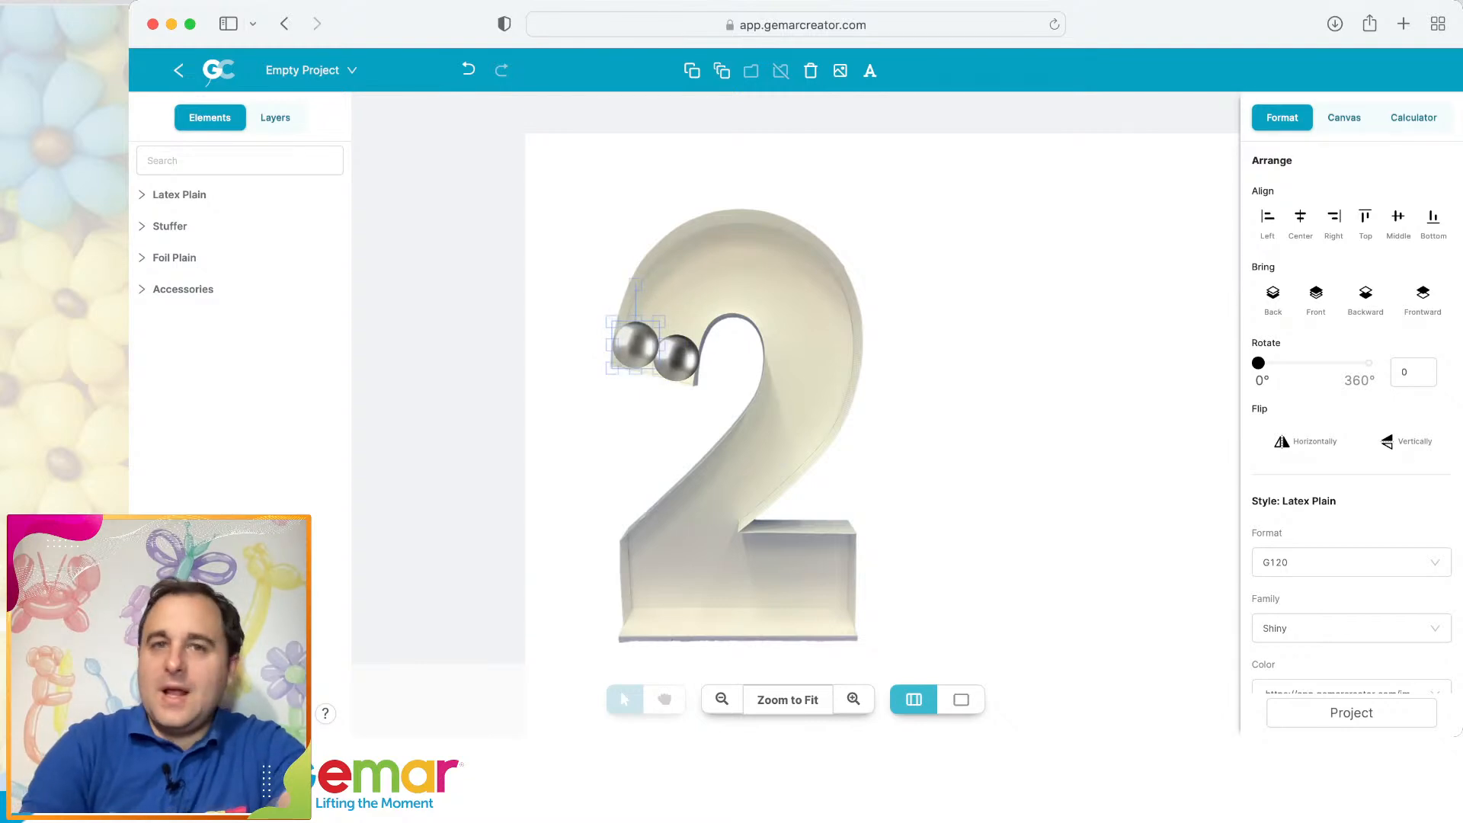
Set the air inflation of the outer silver balloon to 28.5 cm.
{"action": "scroll", "coordinate": [1372, 629], "scroll_direction": "down", "scroll_amount": 5}
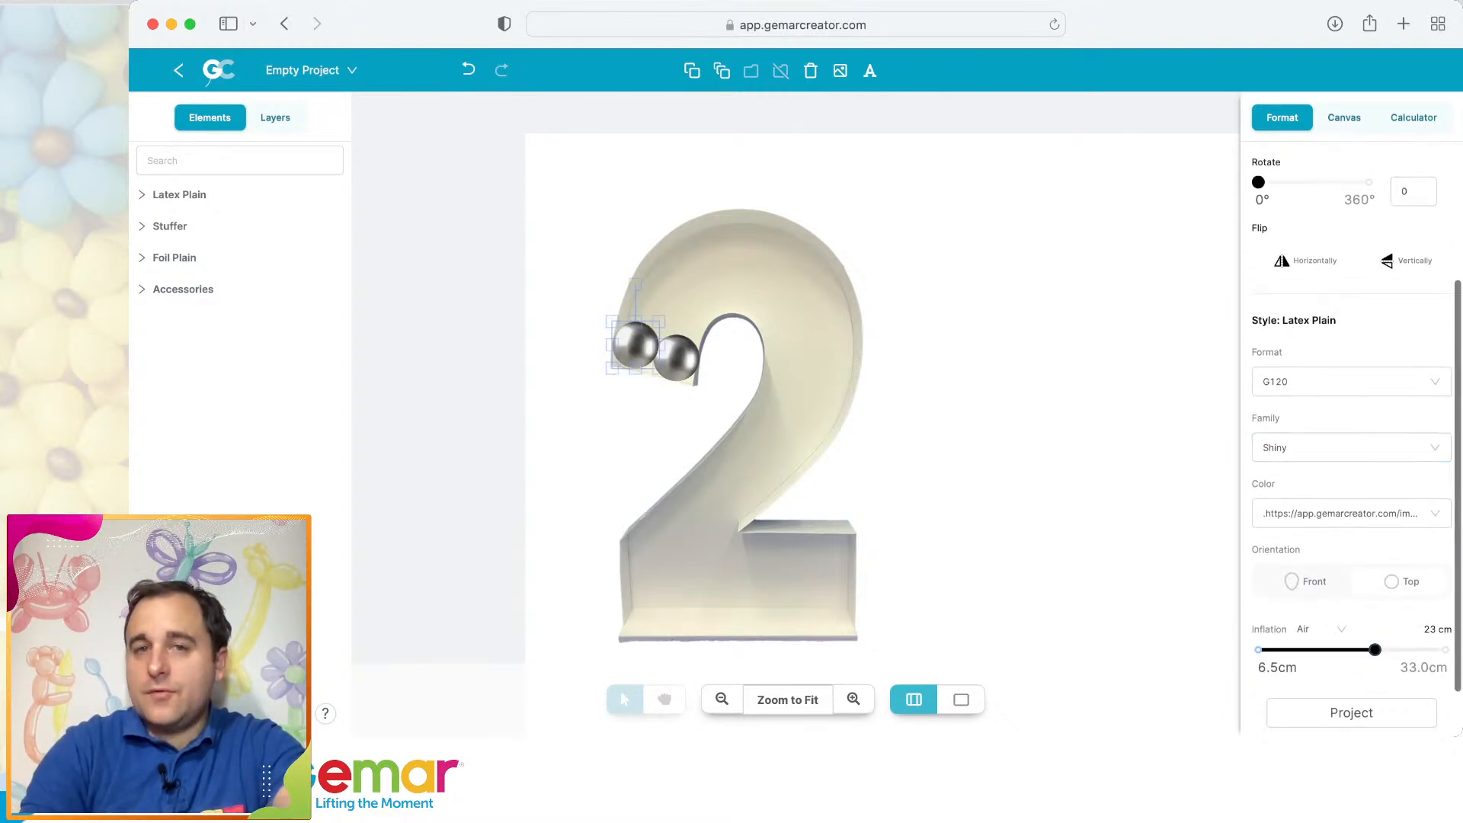
{"action": "left_click_drag", "start_coordinate": [1375, 650], "coordinate": [1413, 650]}
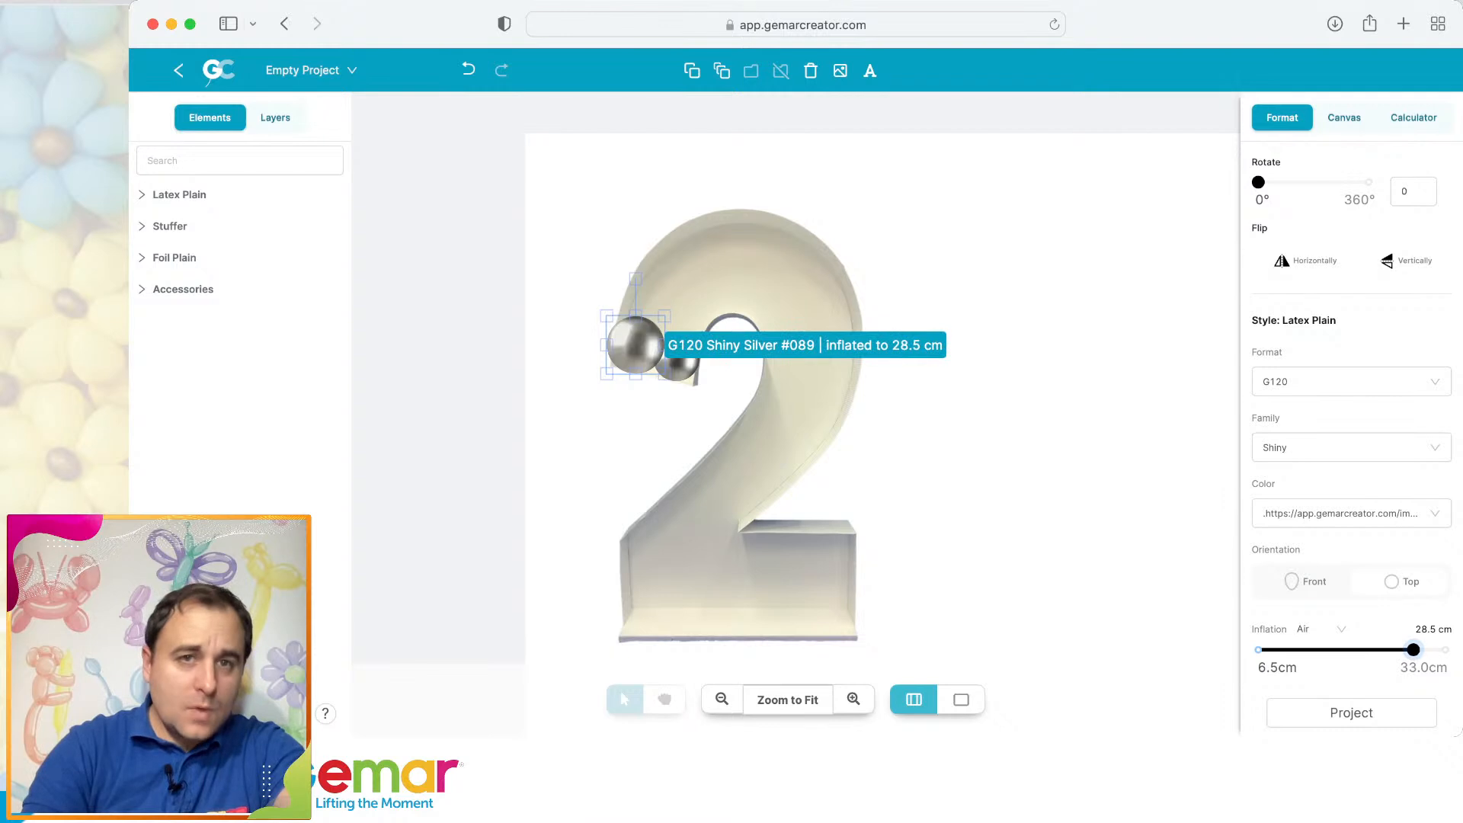
{"action": "left_click", "coordinate": [705, 282]}
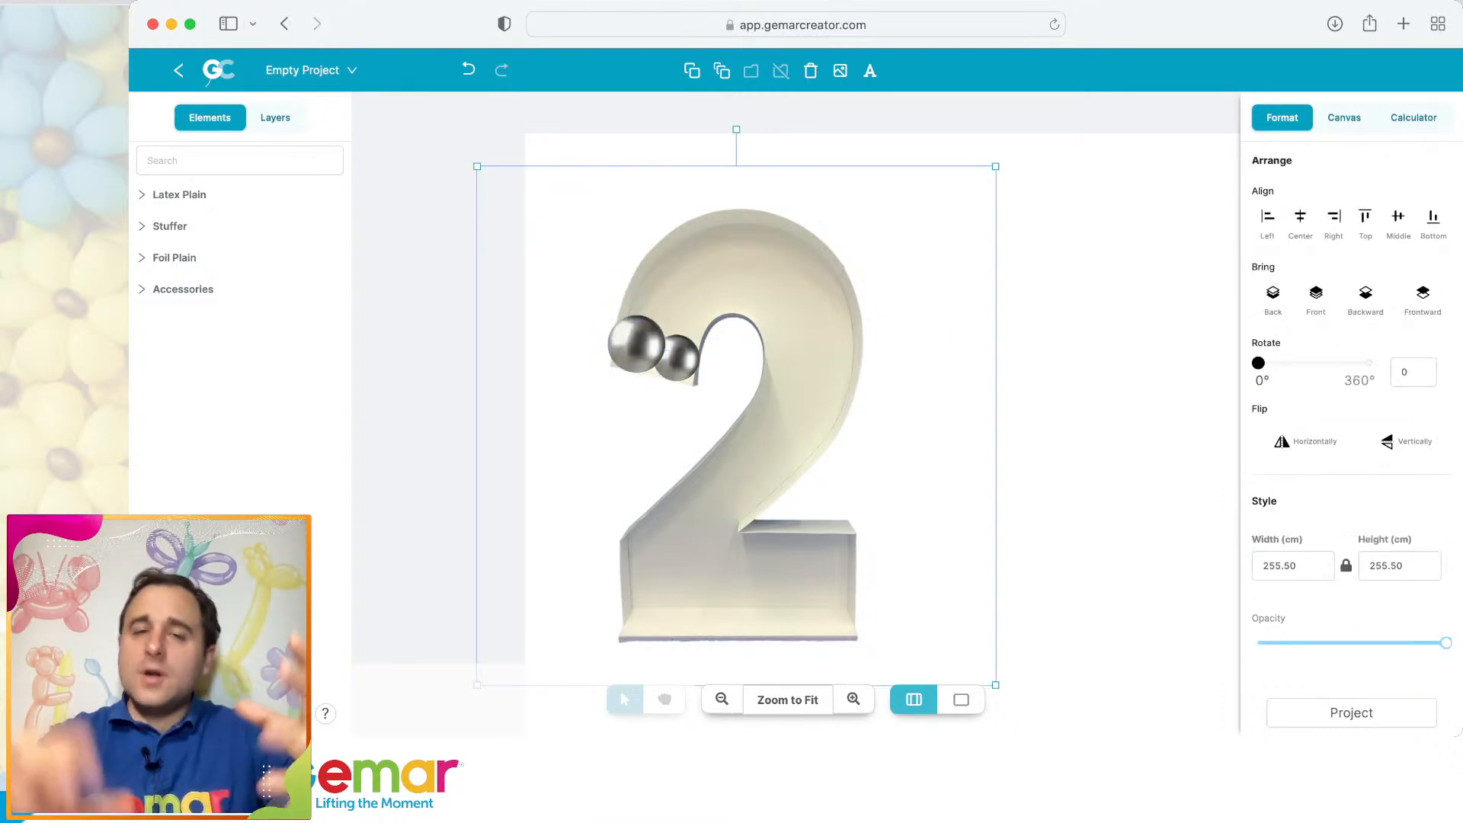
Multiply the larger silver balloon by 10.
{"action": "left_click", "coordinate": [636, 343]}
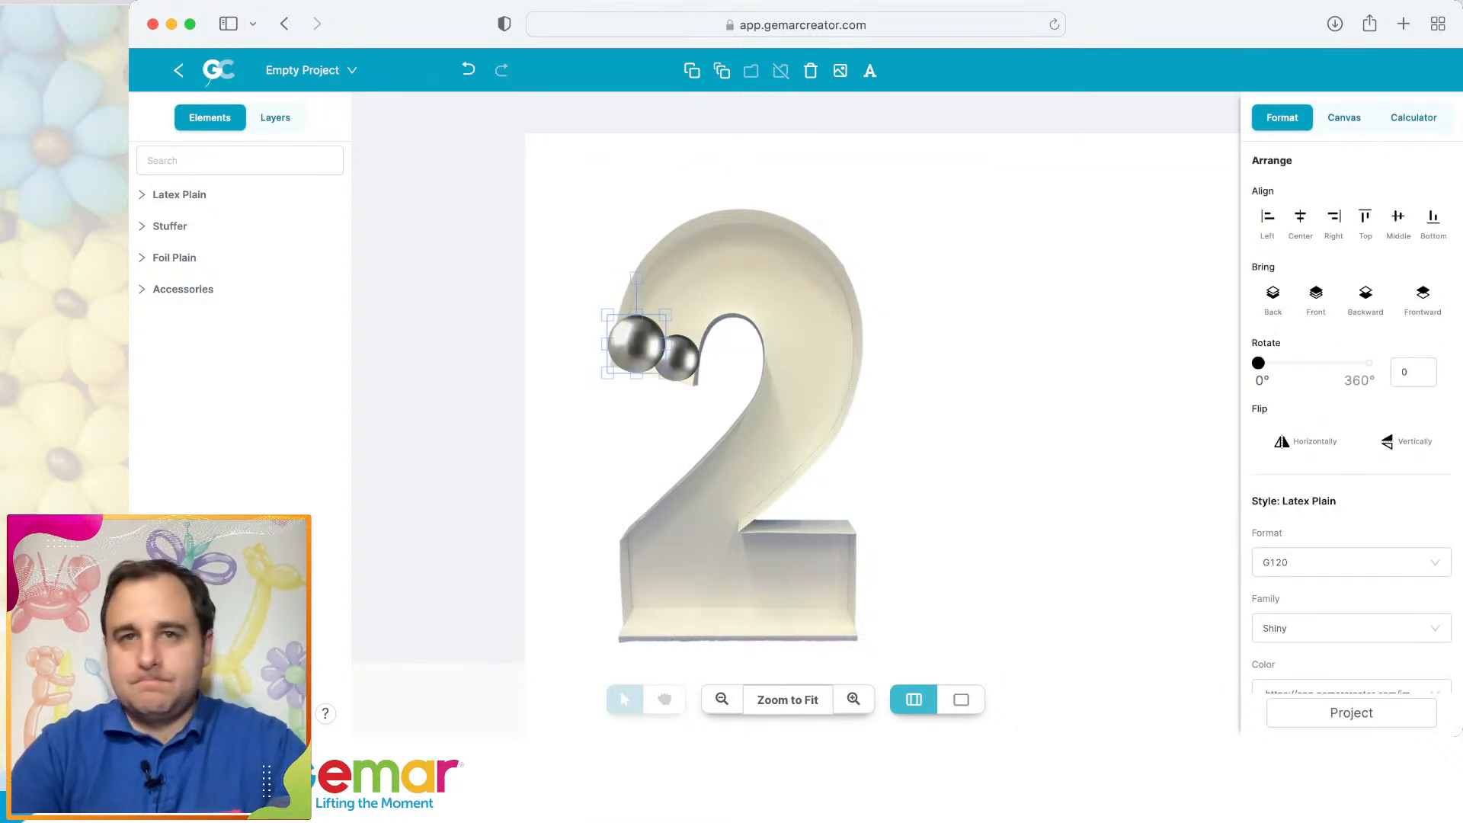
{"action": "left_click", "coordinate": [722, 70]}
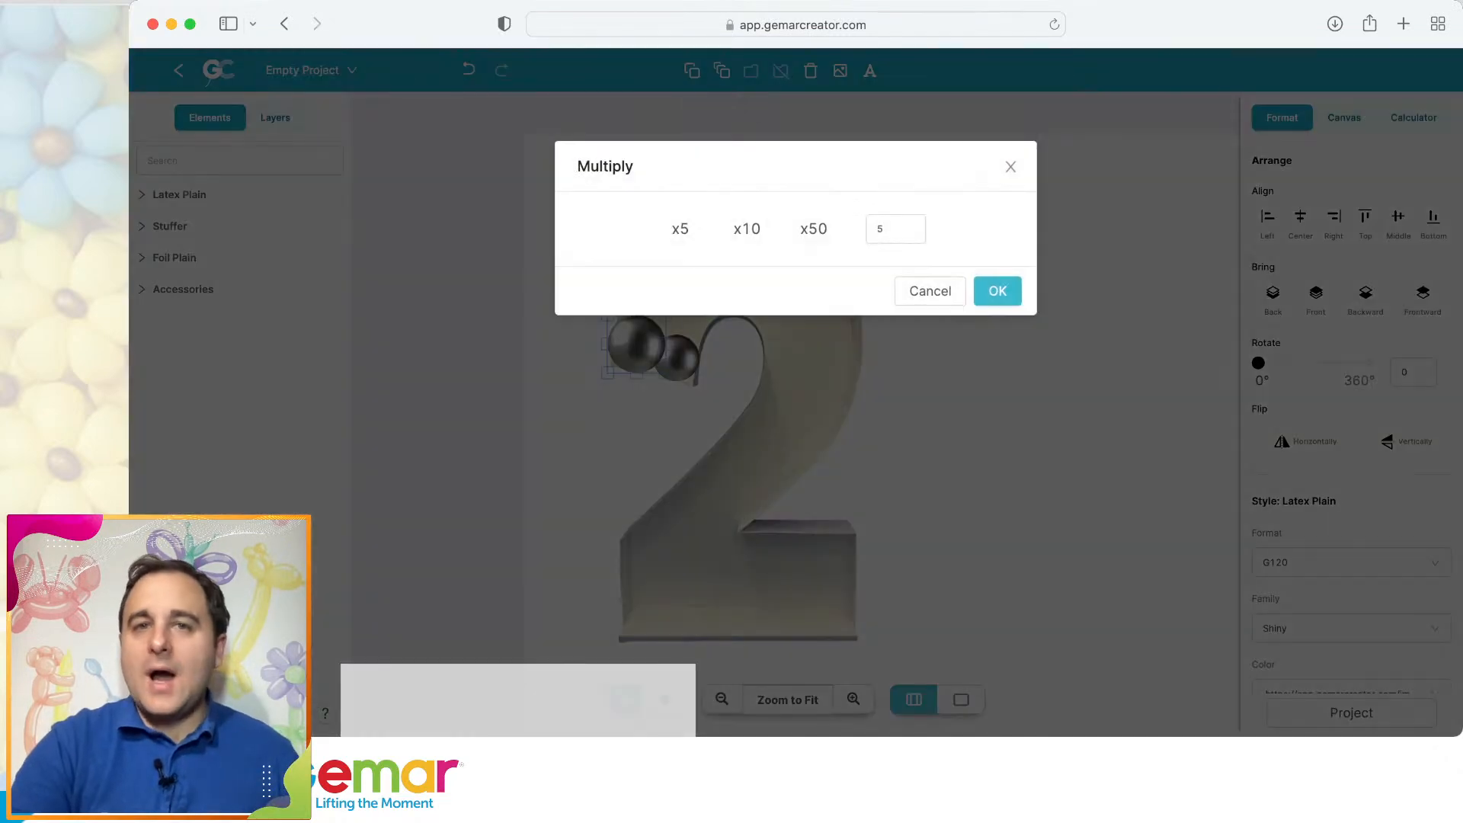
{"action": "left_click", "coordinate": [746, 229]}
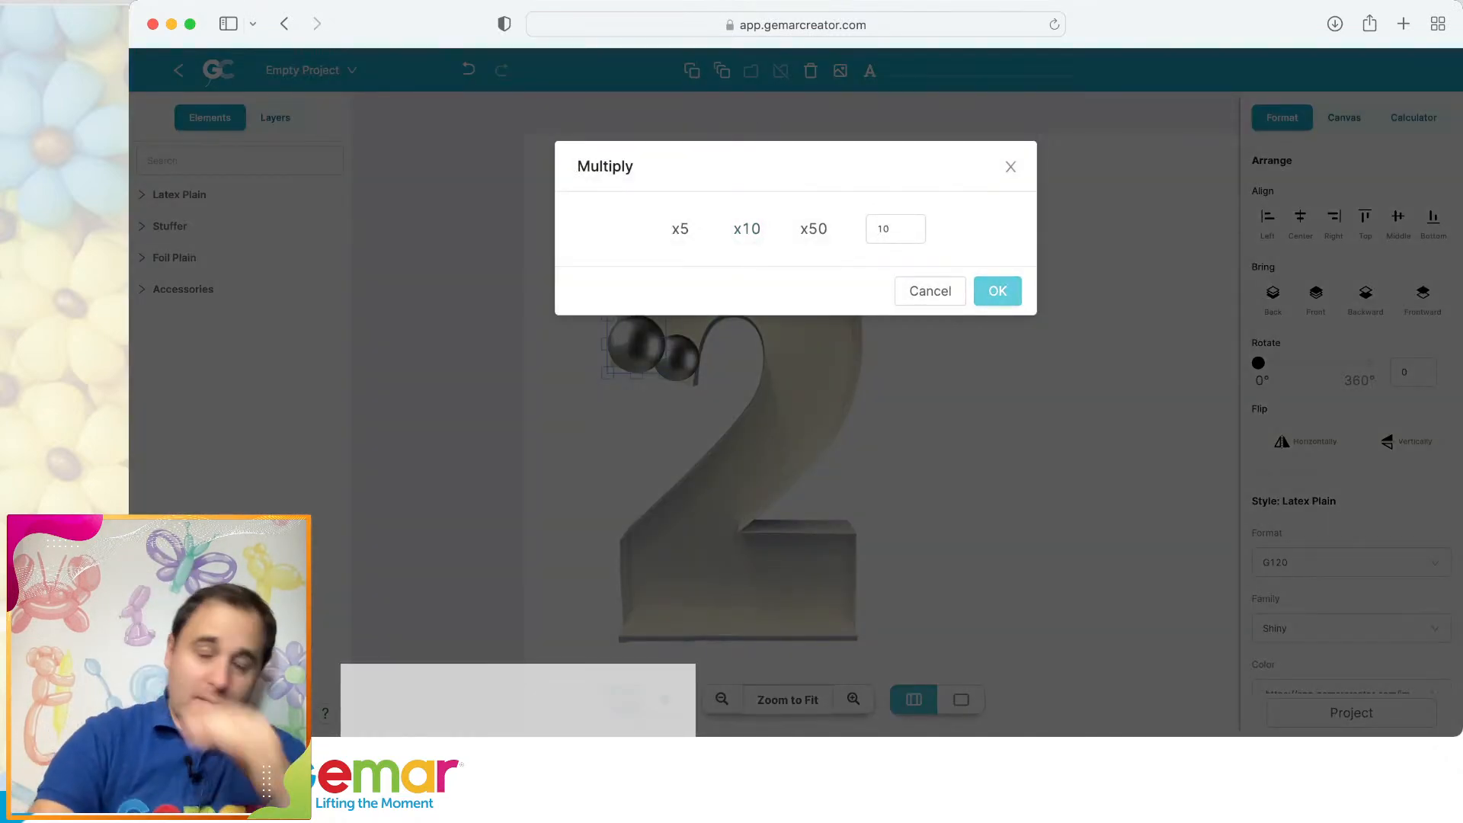
{"action": "left_click", "coordinate": [998, 290]}
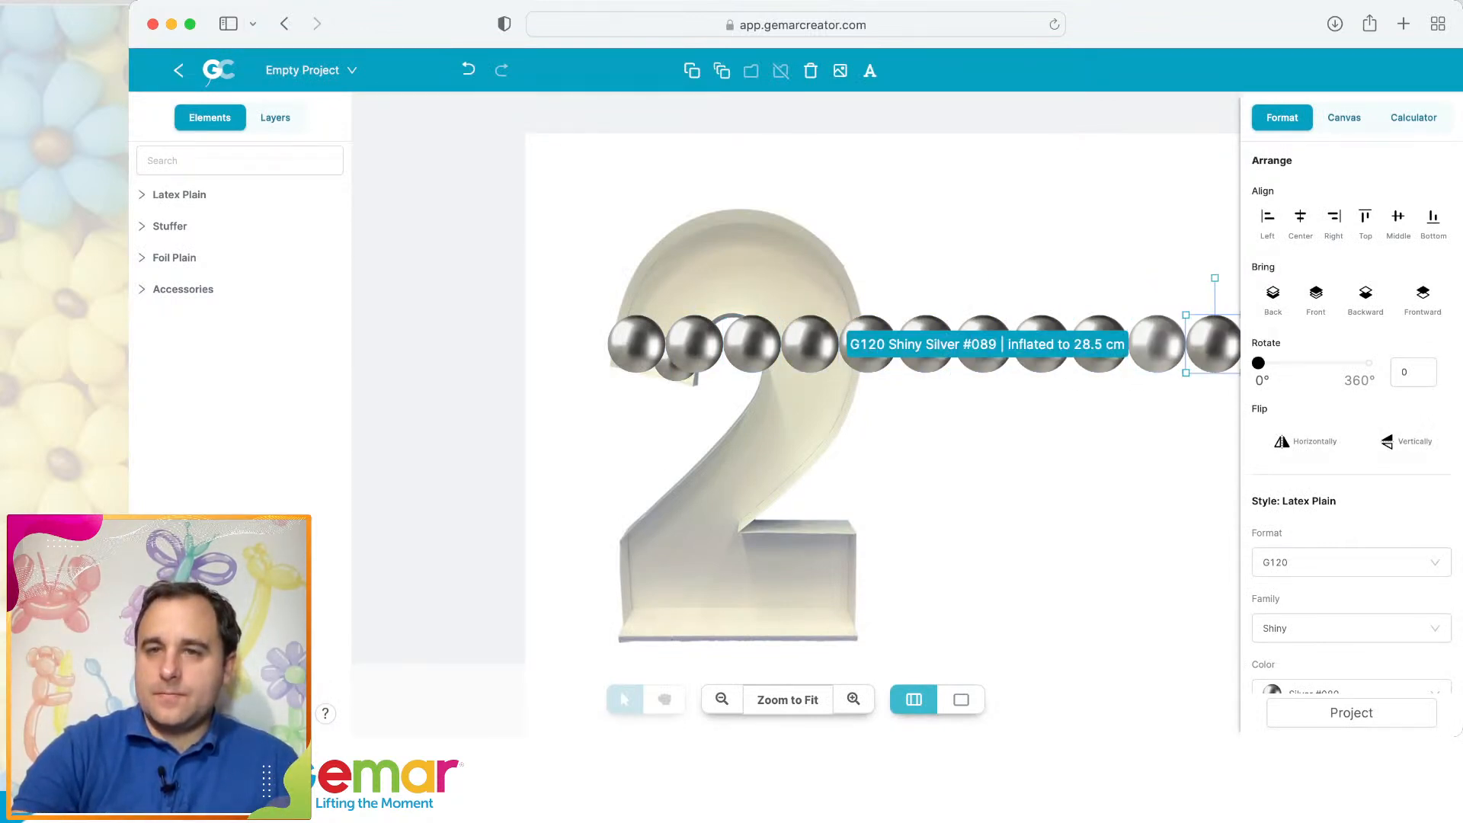
Move three of the balloon copies onto the base, the diagonal and the top curve of the number 2.
{"action": "left_click_drag", "start_coordinate": [1215, 343], "coordinate": [827, 562]}
{"action": "left_click_drag", "start_coordinate": [1041, 344], "coordinate": [734, 497]}
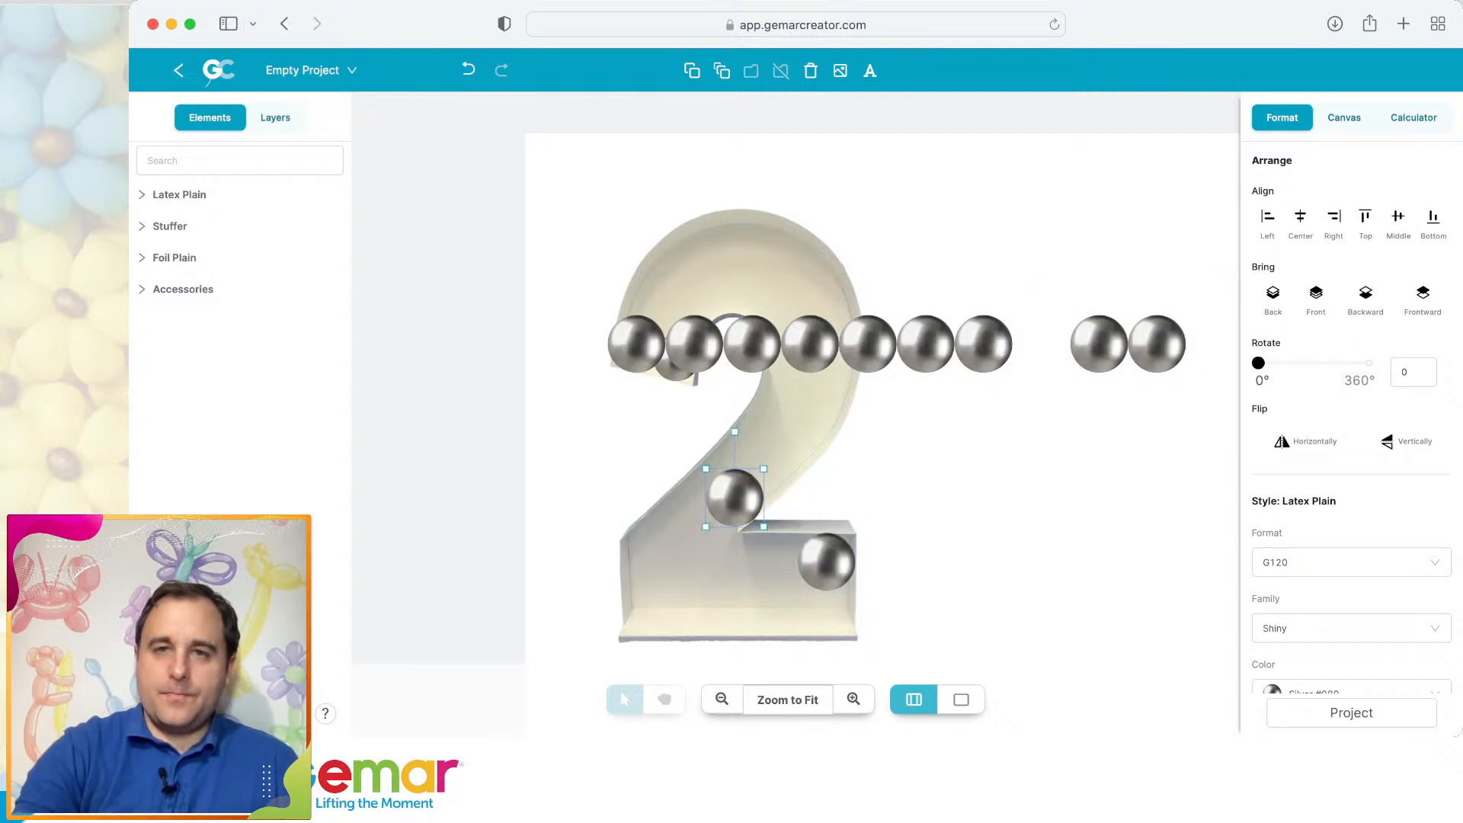
{"action": "left_click_drag", "start_coordinate": [983, 344], "coordinate": [750, 245]}
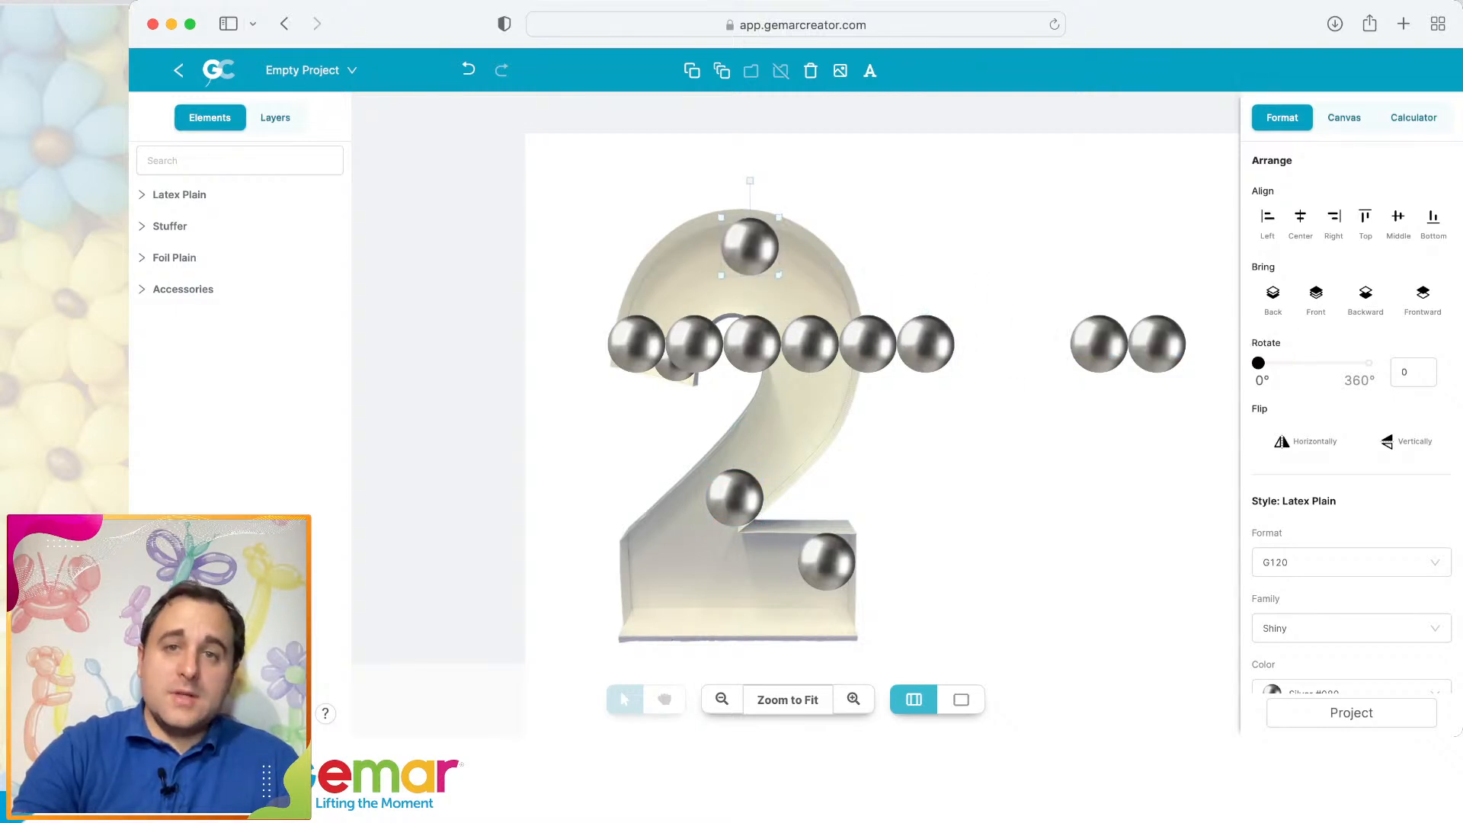
Move five of the balloon copies into the right end of the base, the diagonal and the inner edge of the upper curve.
{"action": "left_click_drag", "start_coordinate": [924, 344], "coordinate": [828, 610]}
{"action": "left_click_drag", "start_coordinate": [1157, 343], "coordinate": [778, 562]}
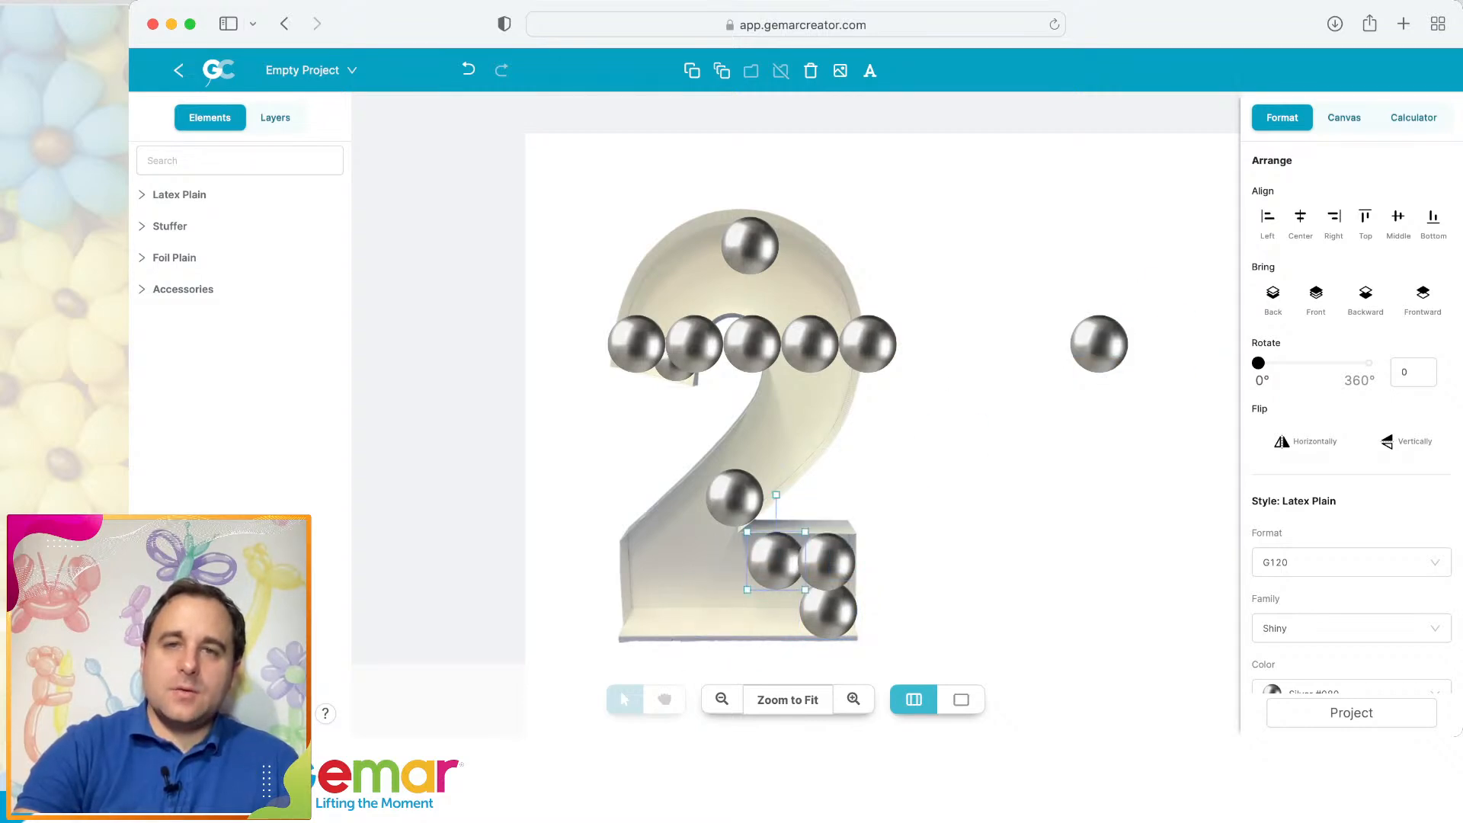
{"action": "left_click_drag", "start_coordinate": [868, 344], "coordinate": [763, 421]}
{"action": "left_click_drag", "start_coordinate": [754, 452], "coordinate": [753, 450]}
{"action": "left_click_drag", "start_coordinate": [809, 344], "coordinate": [765, 294]}
{"action": "left_click_drag", "start_coordinate": [752, 345], "coordinate": [788, 342]}
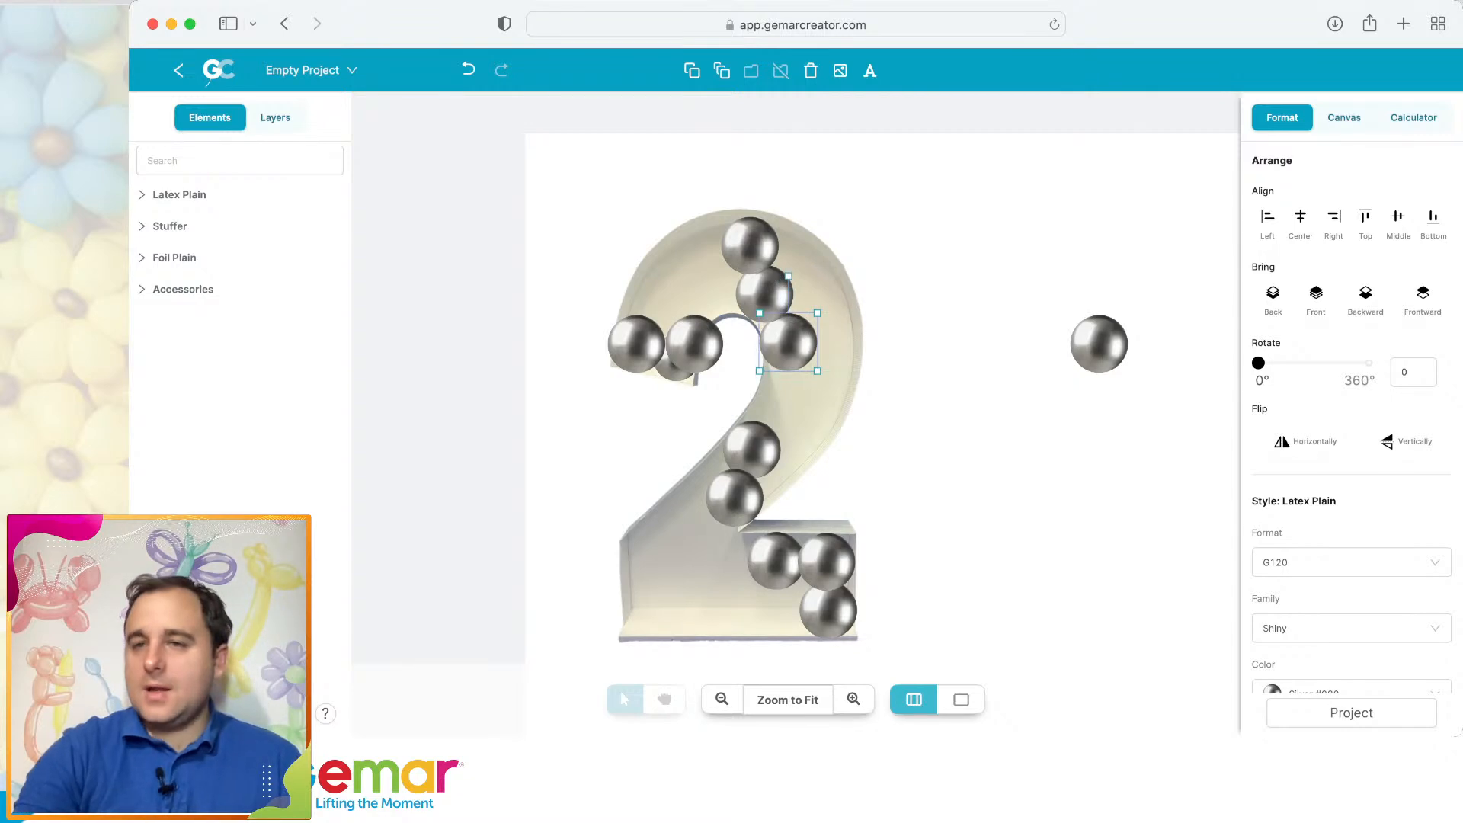
Set the inflation of the balloon right of the inner arch to 33 cm and move two more copies onto the upper-left curve and the diagonal.
{"action": "scroll", "coordinate": [1352, 403], "scroll_direction": "down", "scroll_amount": 5}
{"action": "left_click_drag", "start_coordinate": [1413, 649], "coordinate": [1444, 649]}
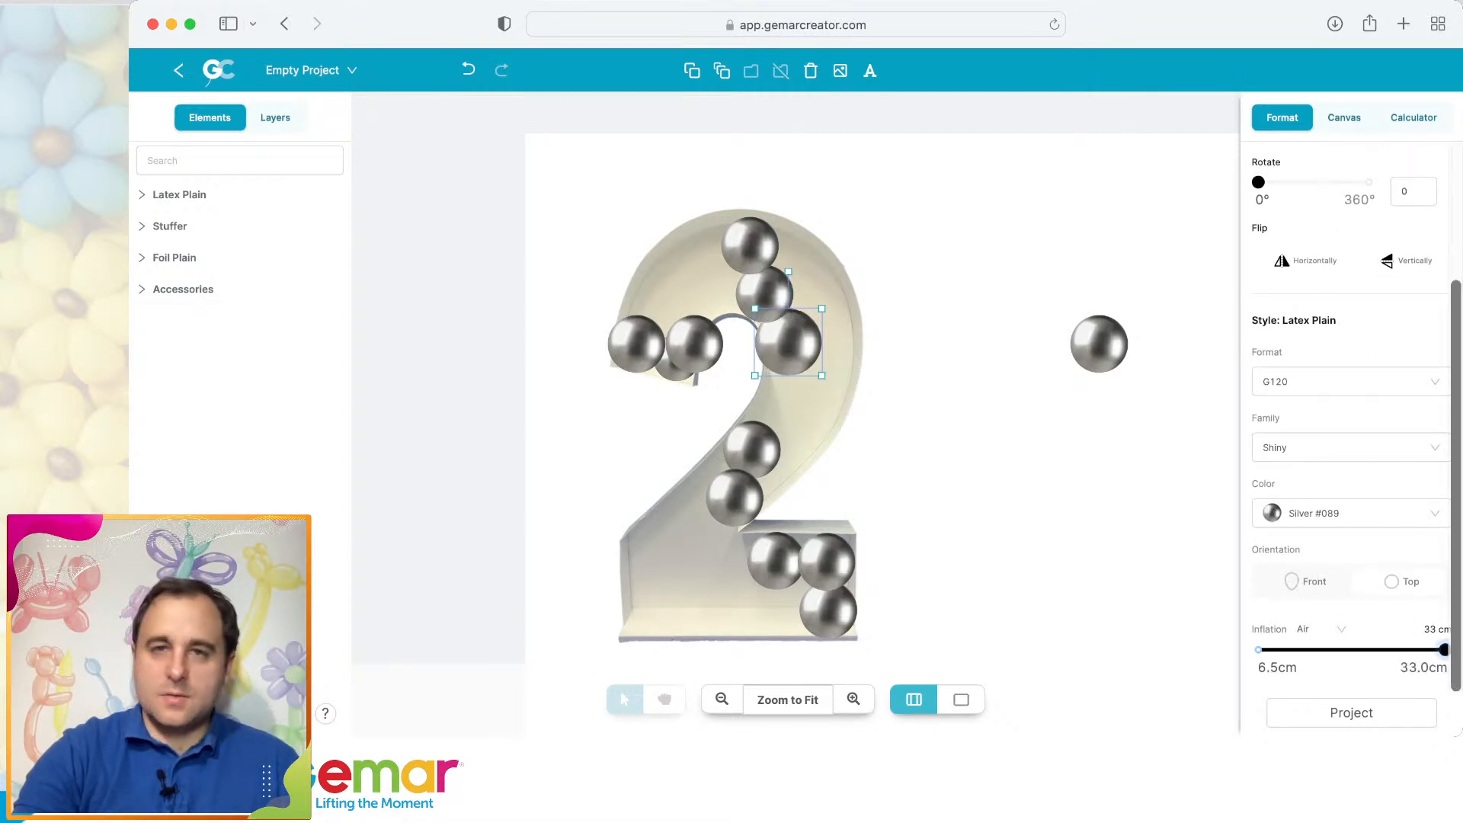
{"action": "left_click_drag", "start_coordinate": [789, 343], "coordinate": [792, 346]}
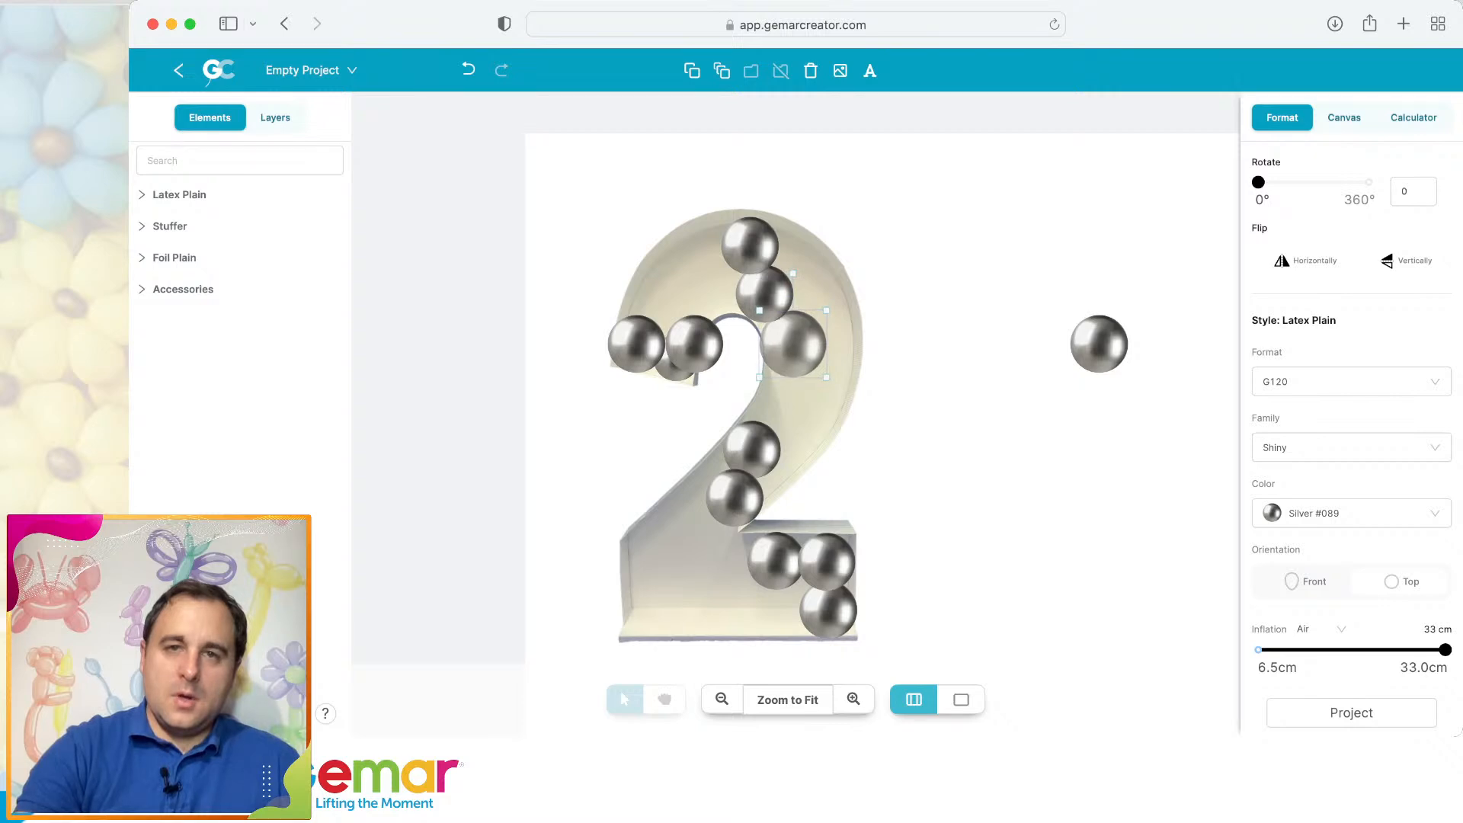
{"action": "left_click_drag", "start_coordinate": [794, 342], "coordinate": [794, 341]}
{"action": "left_click_drag", "start_coordinate": [694, 343], "coordinate": [684, 309]}
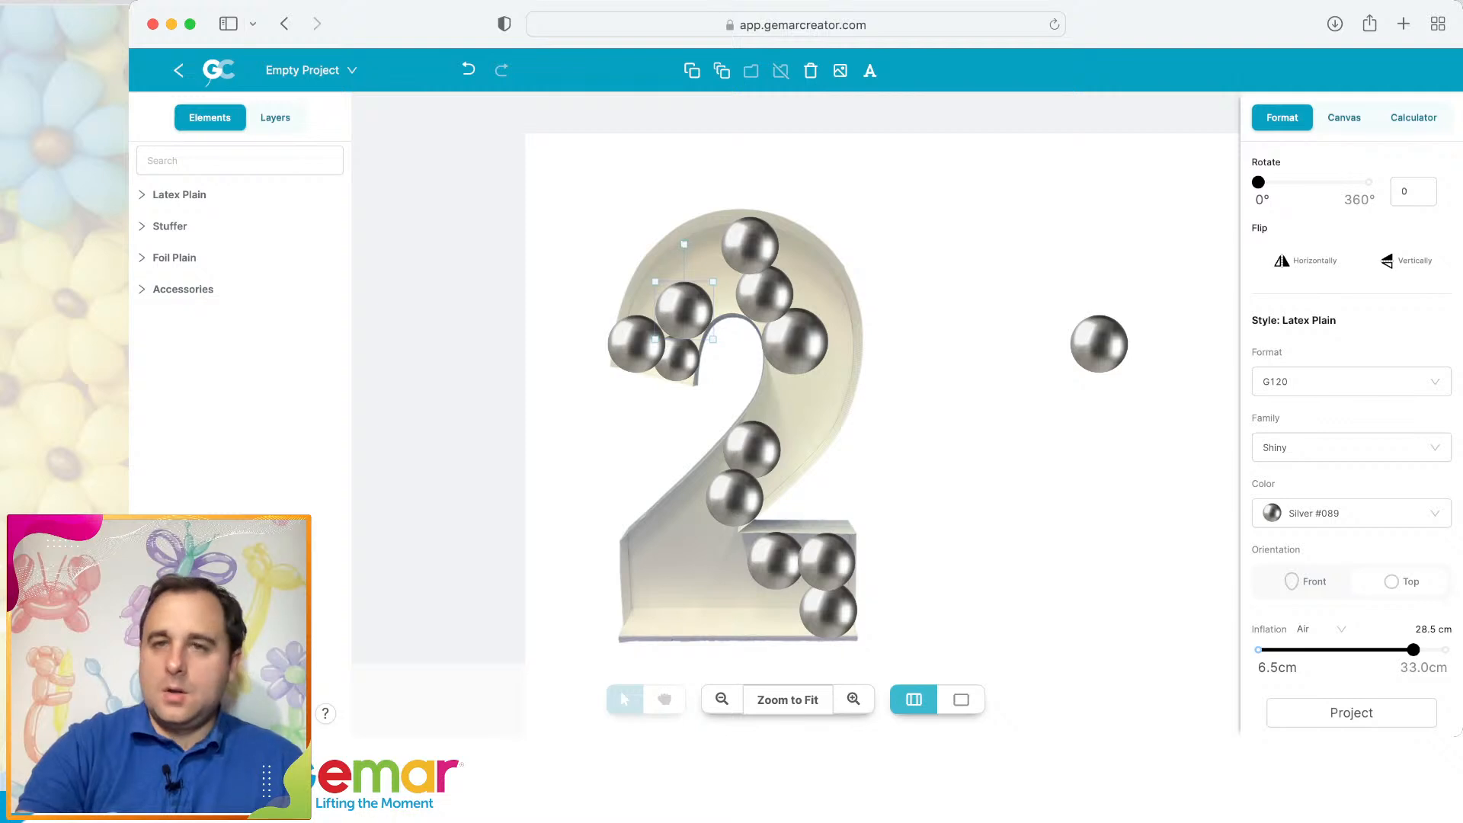
{"action": "left_click_drag", "start_coordinate": [1099, 343], "coordinate": [804, 427]}
Paste three copies of a base balloon into the left end of the base and inflate the lower one nearer the middle to 33 cm.
{"action": "left_click", "coordinate": [827, 562]}
{"action": "key", "text": "super+v"}
{"action": "key", "text": "super+v"}
{"action": "key", "text": "super+v"}
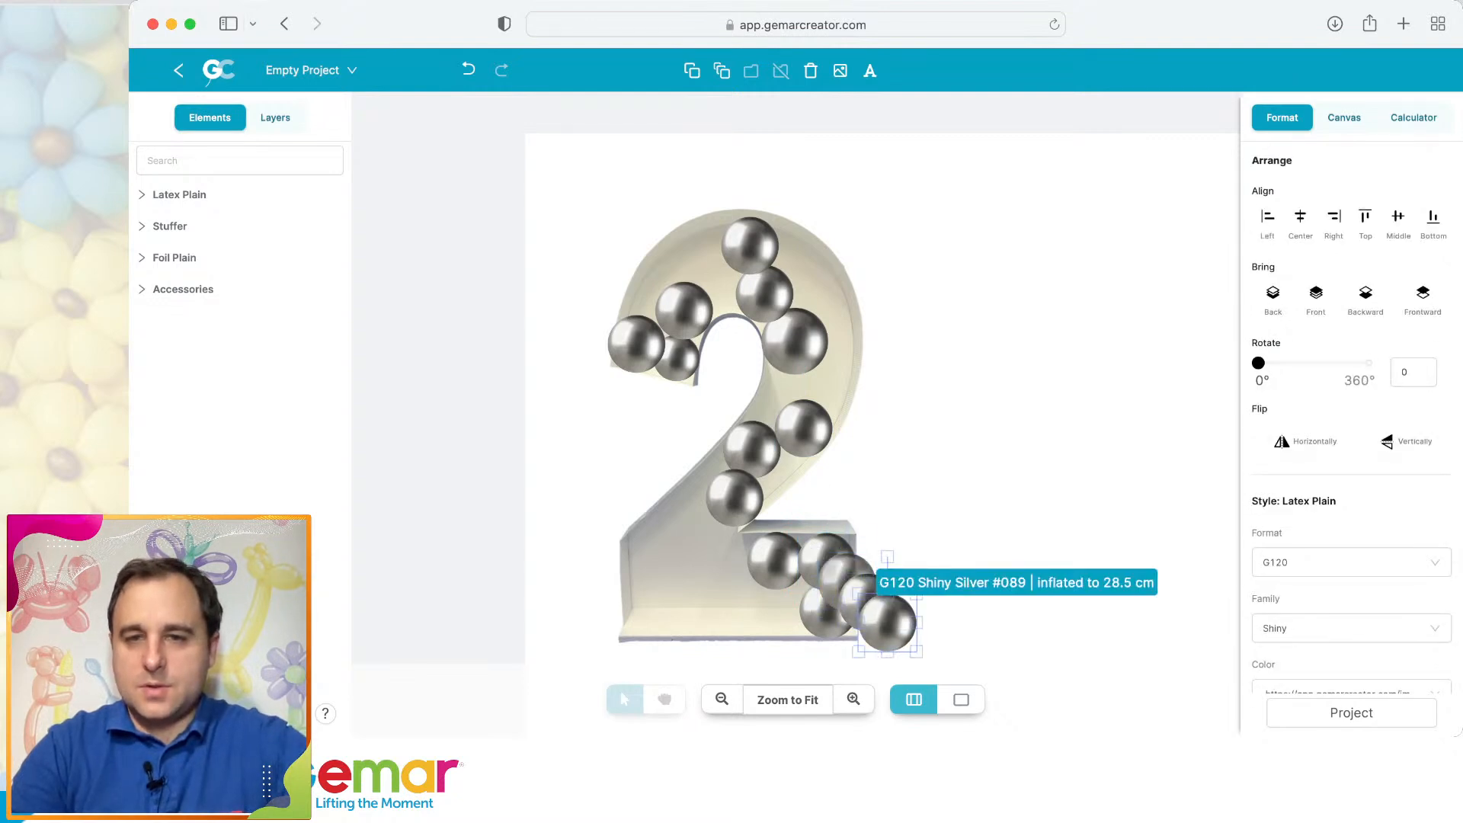
{"action": "left_click_drag", "start_coordinate": [888, 623], "coordinate": [654, 602]}
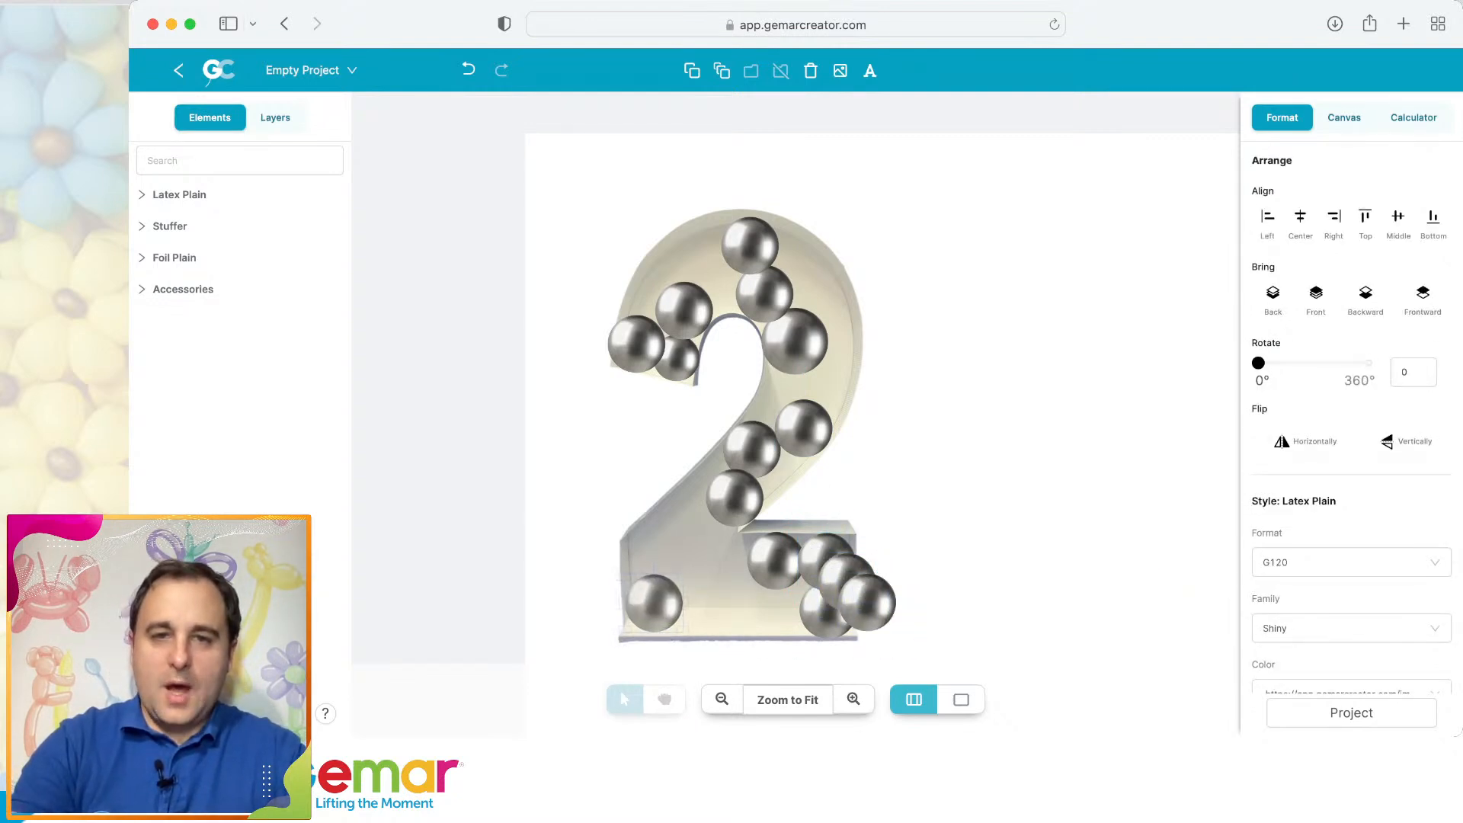
{"action": "left_click_drag", "start_coordinate": [868, 603], "coordinate": [650, 554]}
{"action": "left_click_drag", "start_coordinate": [848, 583], "coordinate": [705, 606]}
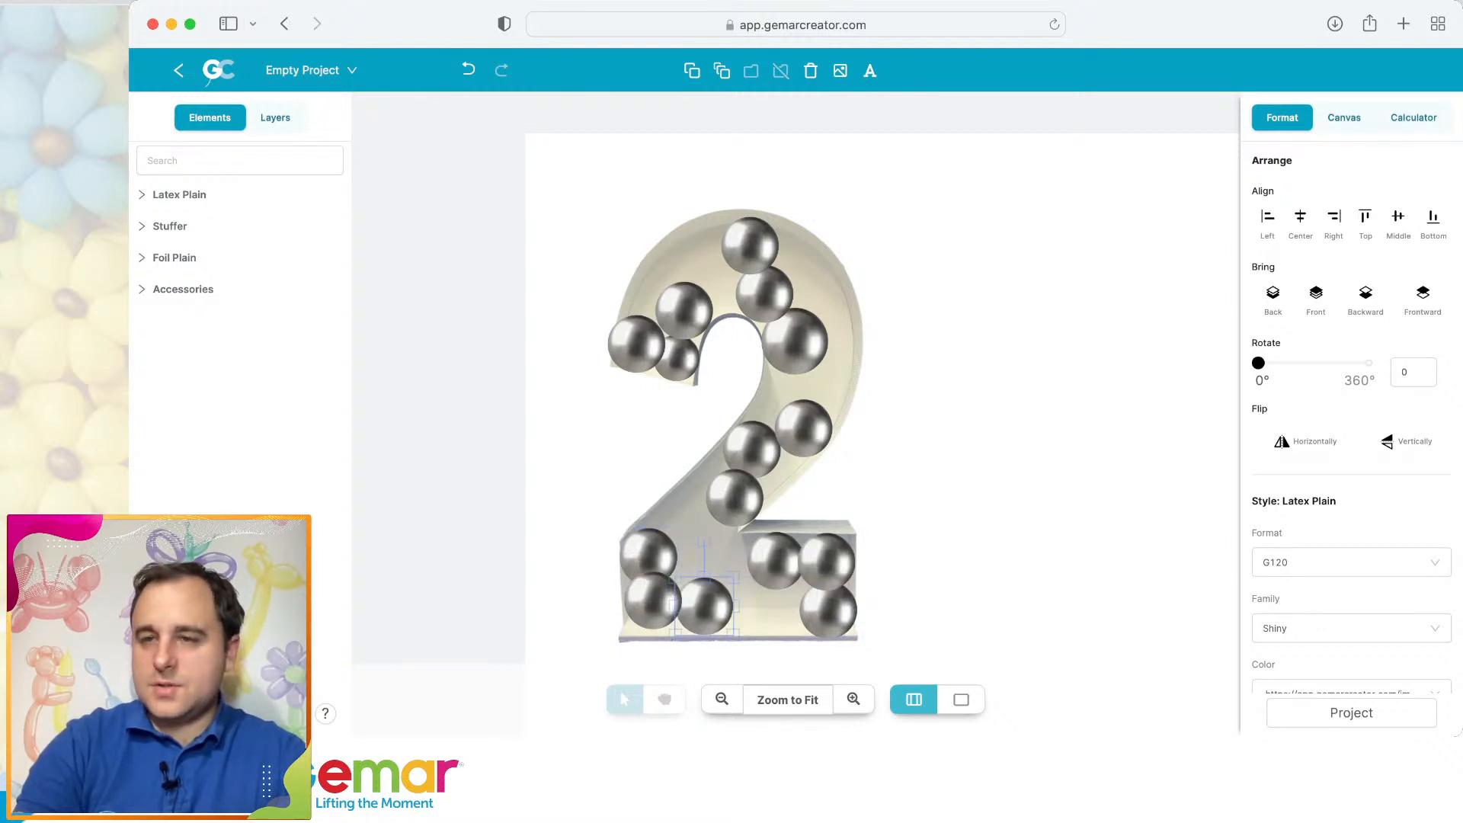
{"action": "scroll", "coordinate": [1351, 419], "scroll_direction": "down", "scroll_amount": 5}
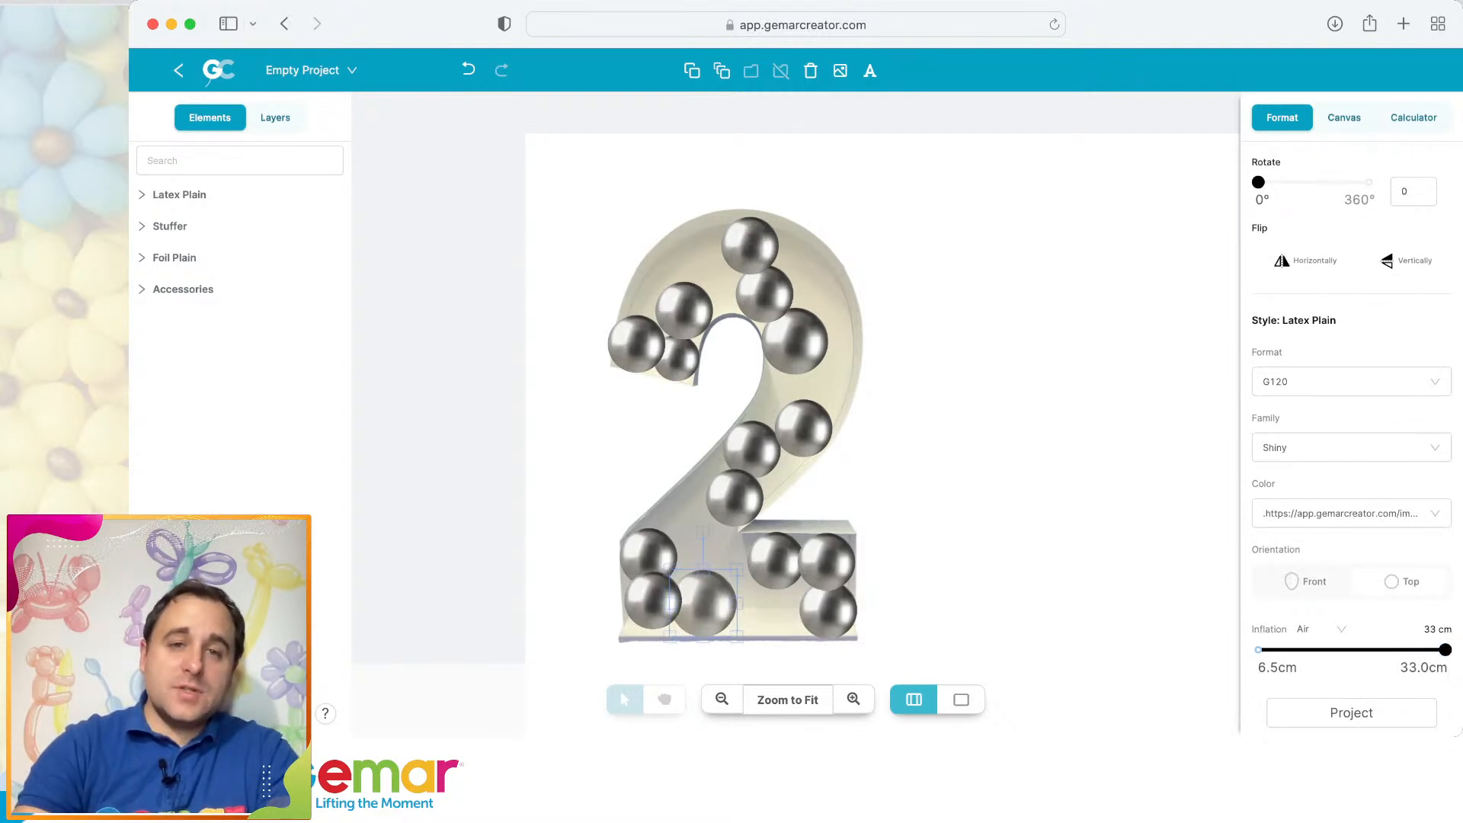
{"action": "left_click_drag", "start_coordinate": [1446, 650], "coordinate": [1413, 650]}
Multiply the small silver balloon at the open upper end of the number 2 by 10.
{"action": "left_click", "coordinate": [676, 357]}
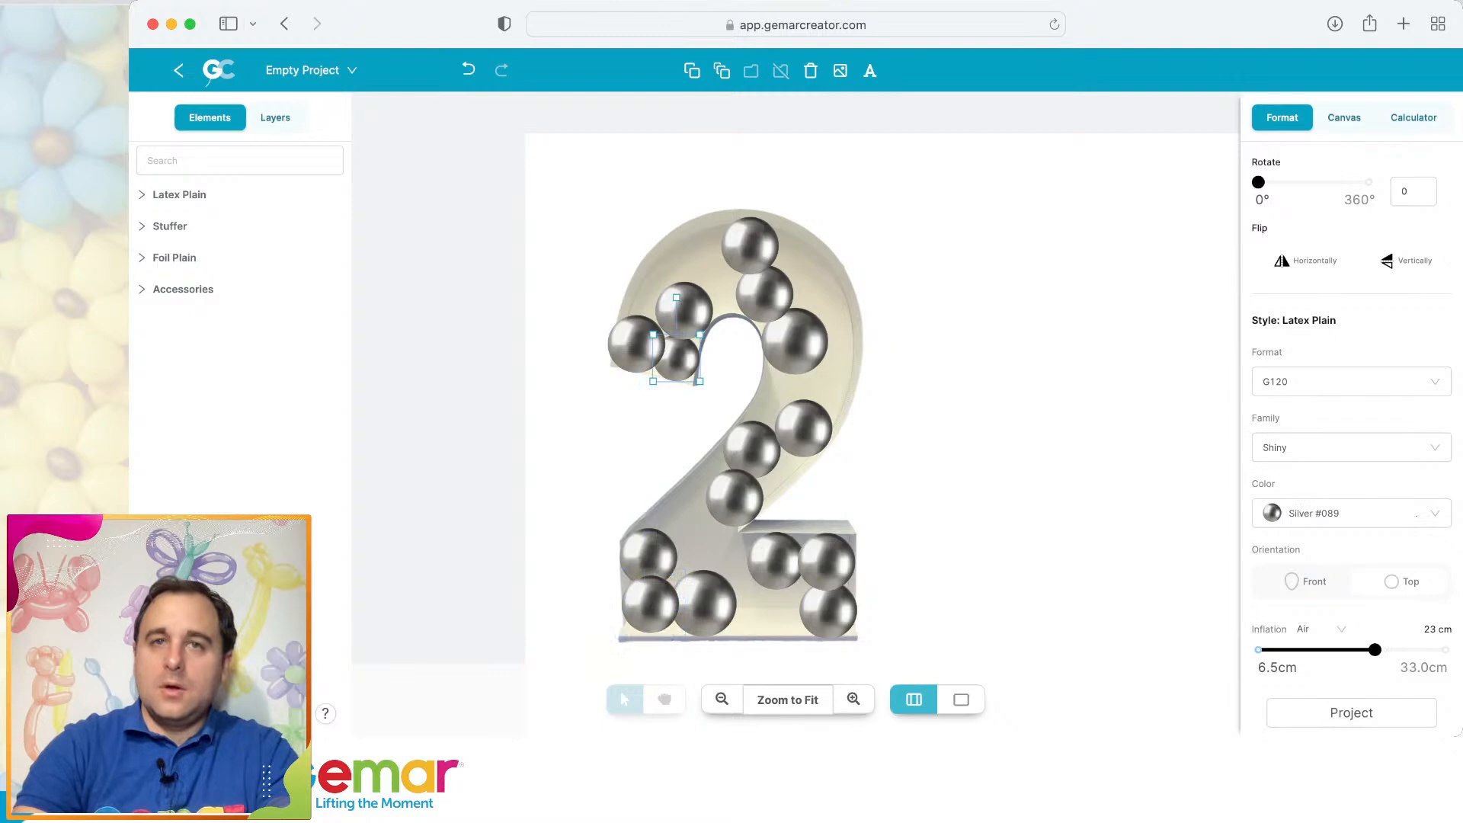
{"action": "left_click", "coordinate": [721, 70]}
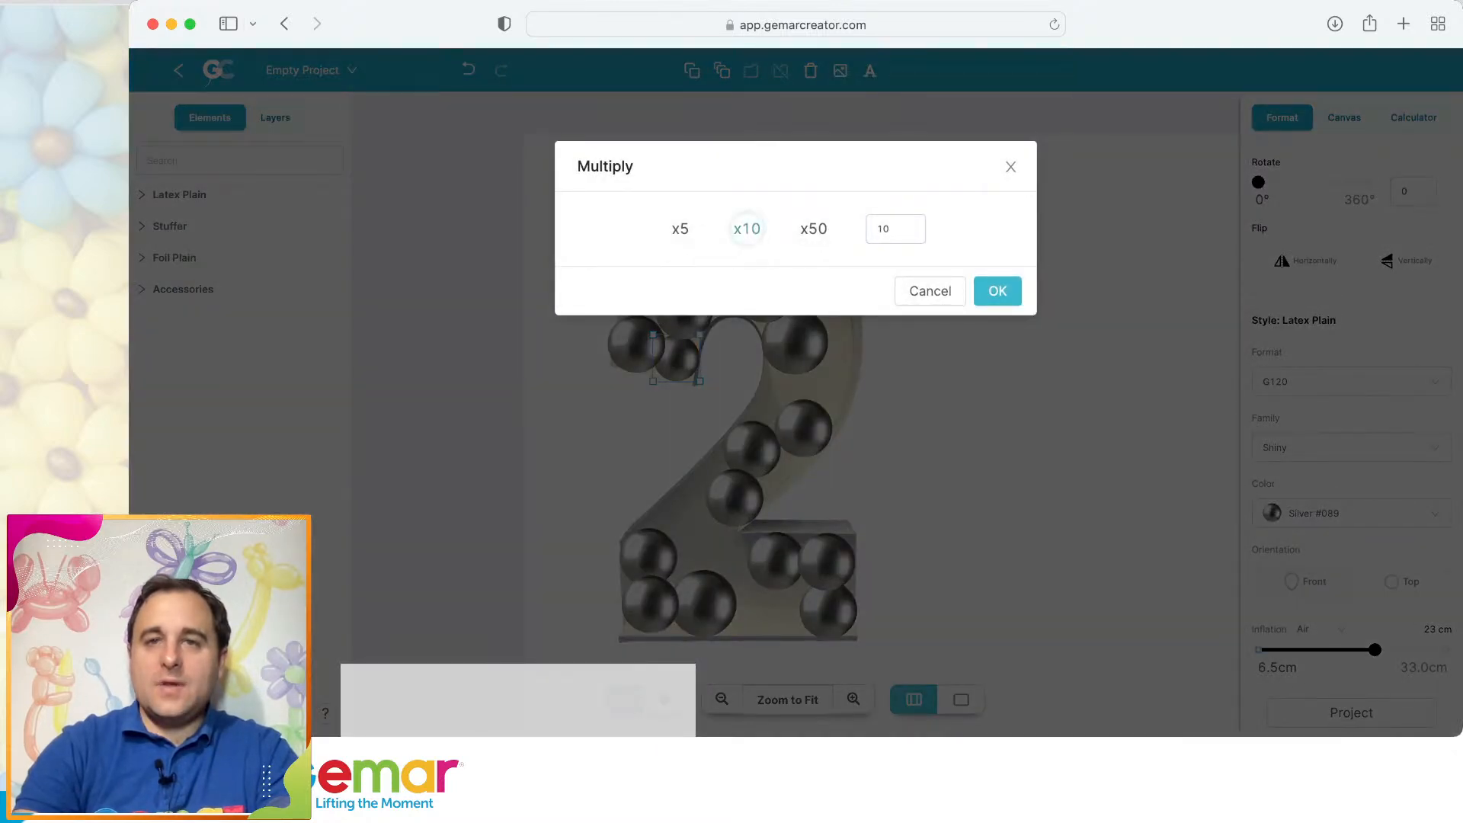
{"action": "left_click", "coordinate": [997, 291]}
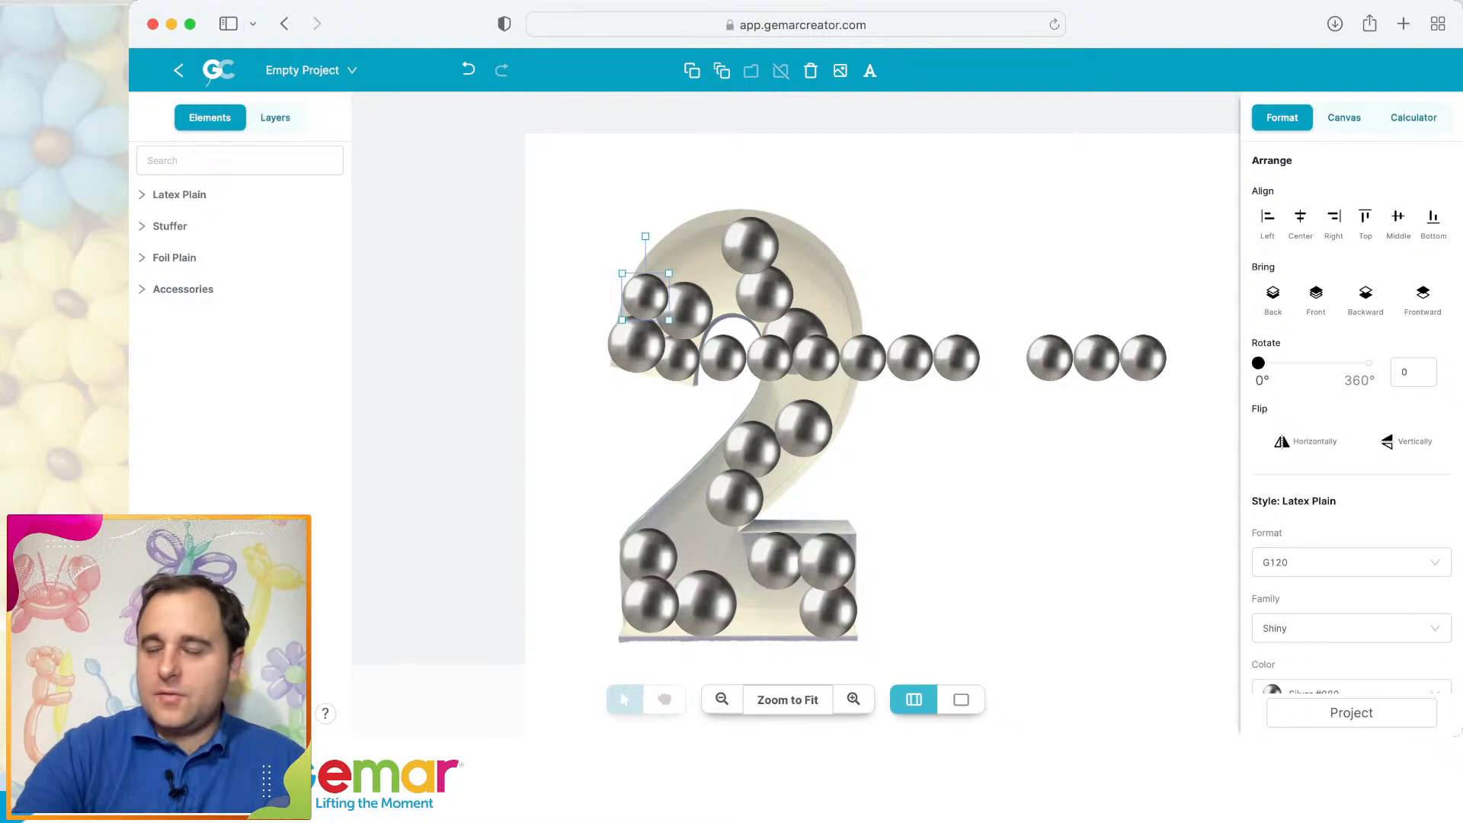
Set the inflation of the small copy on the outer left edge of the curve to 19 cm and adjust its position.
{"action": "scroll", "coordinate": [1351, 458], "scroll_direction": "down", "scroll_amount": 5}
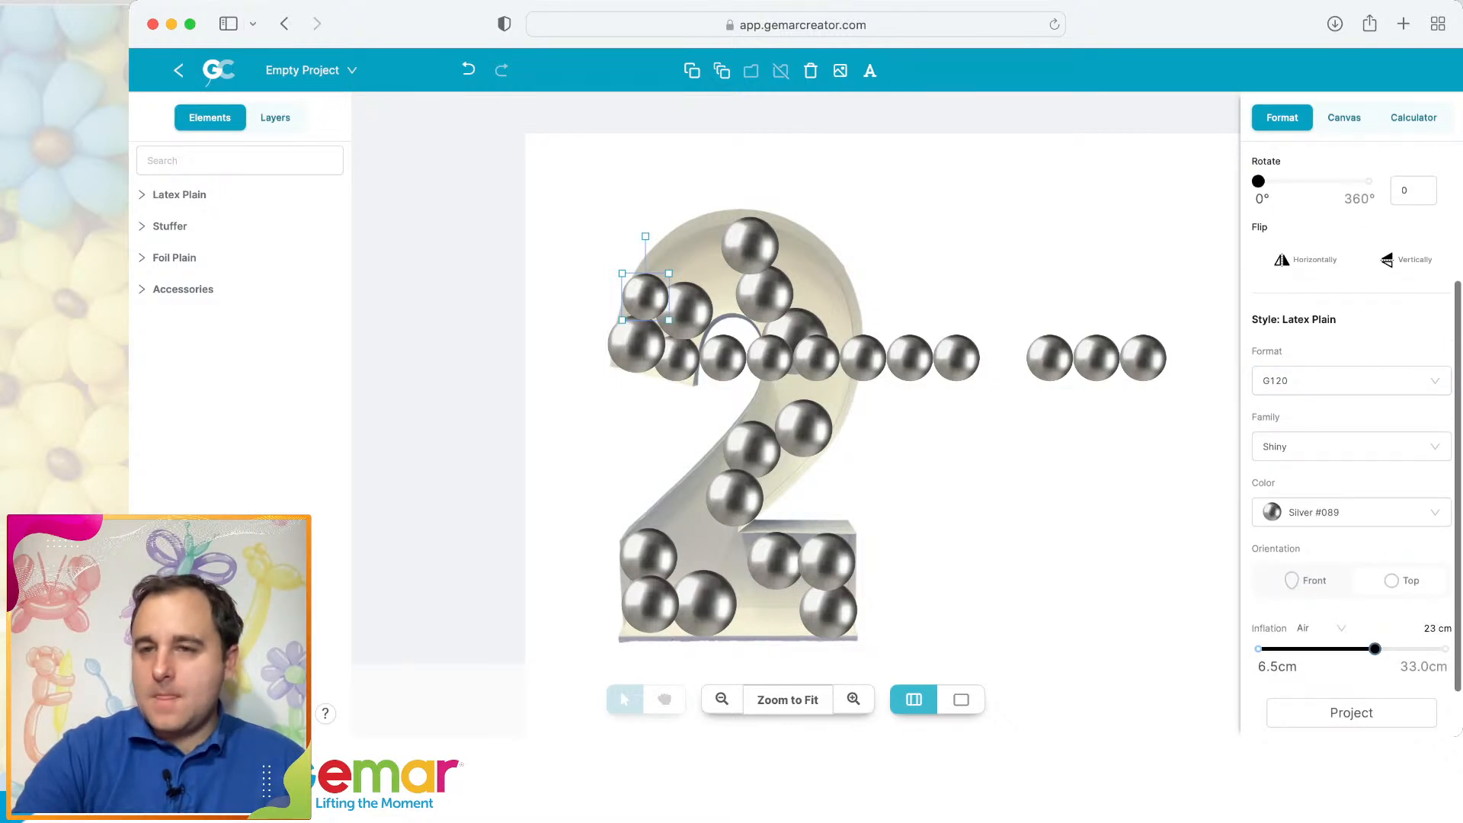
{"action": "left_click_drag", "start_coordinate": [1375, 650], "coordinate": [1346, 649]}
{"action": "left_click_drag", "start_coordinate": [645, 298], "coordinate": [646, 301]}
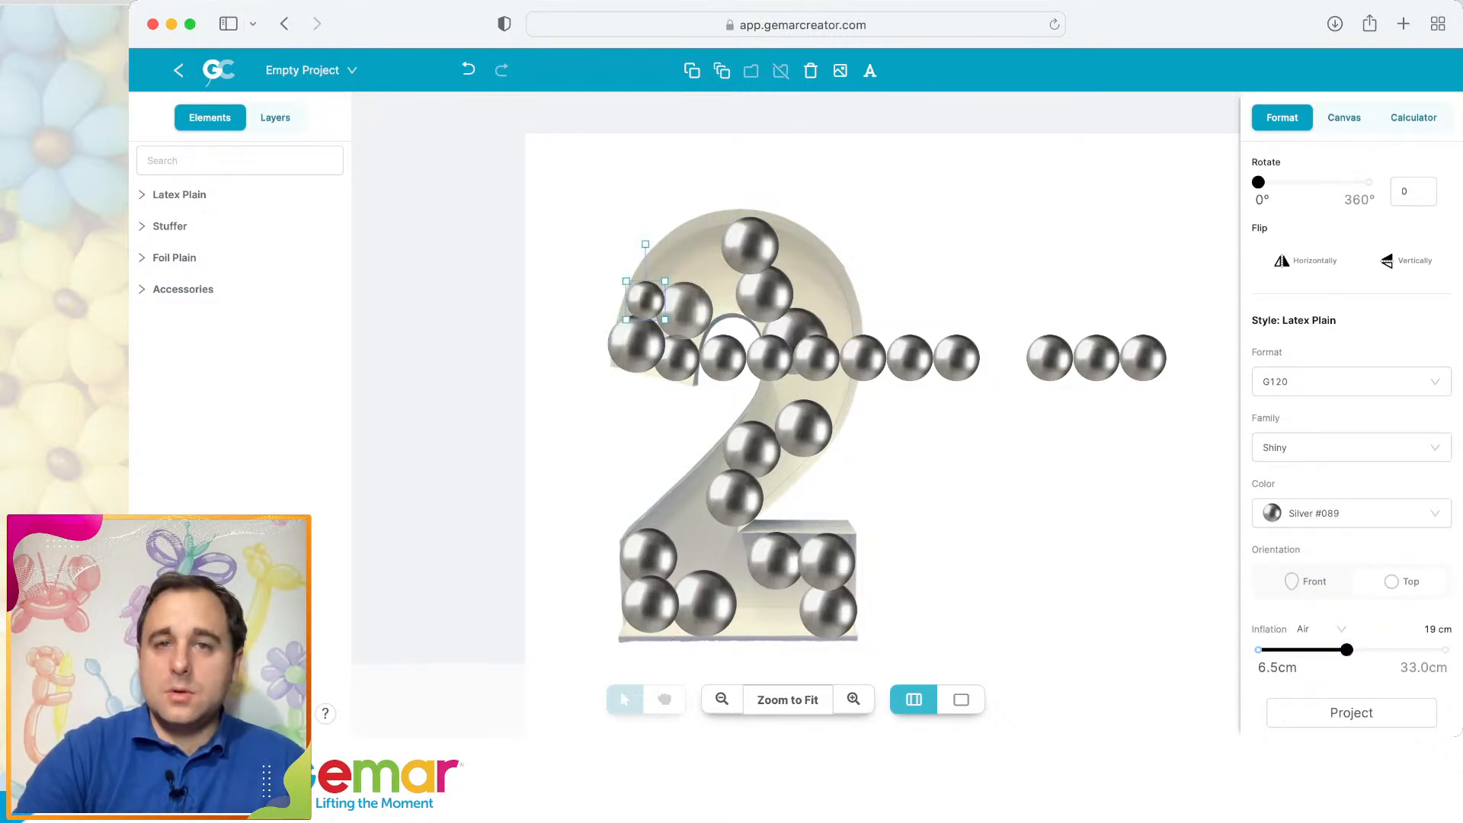
Move seven of the small balloon copies into the gaps along the upper curve, the diagonal and the left part of the base.
{"action": "left_click_drag", "start_coordinate": [722, 358], "coordinate": [722, 290]}
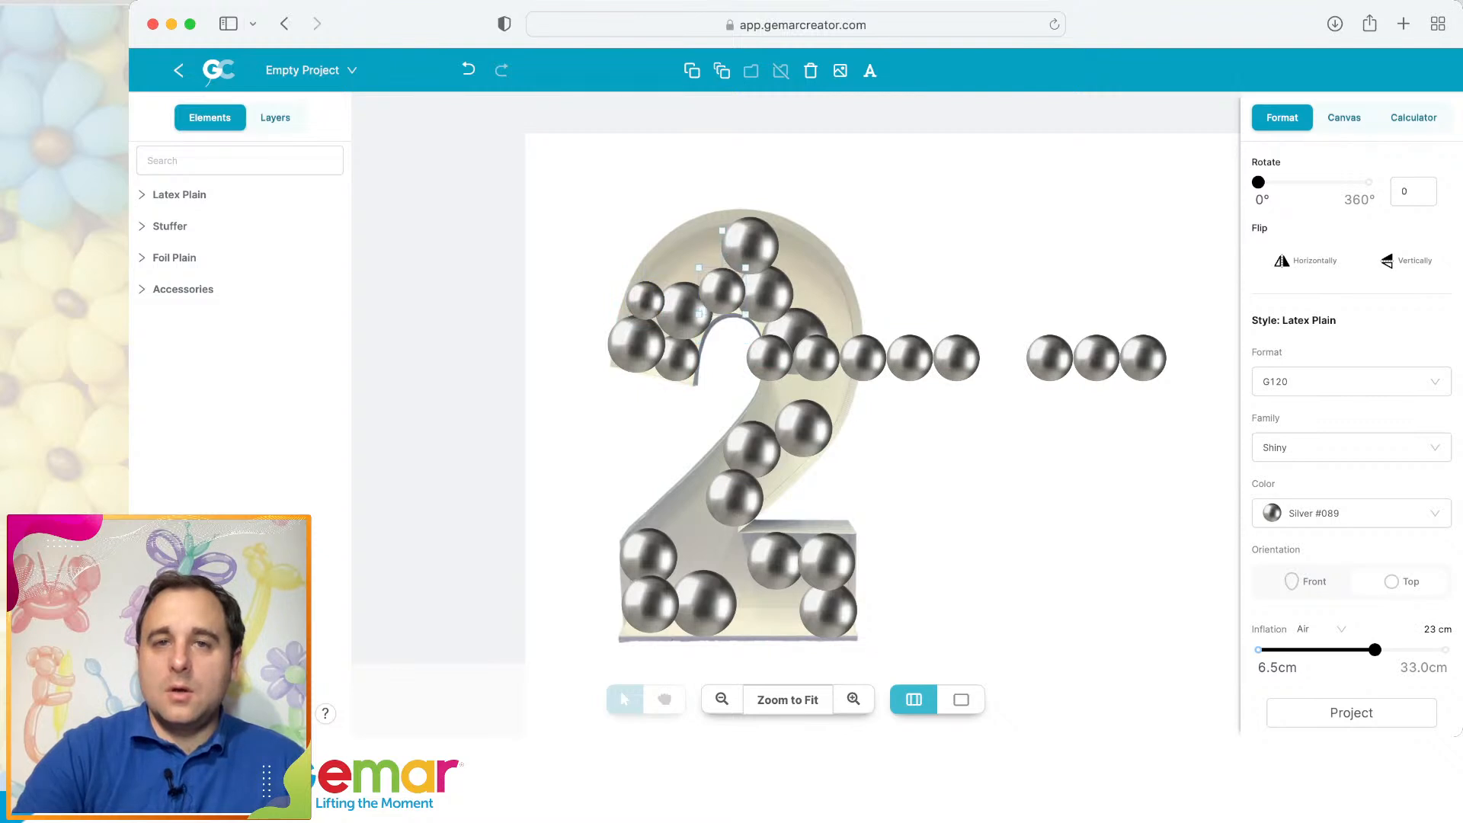
{"action": "left_click_drag", "start_coordinate": [770, 358], "coordinate": [686, 262]}
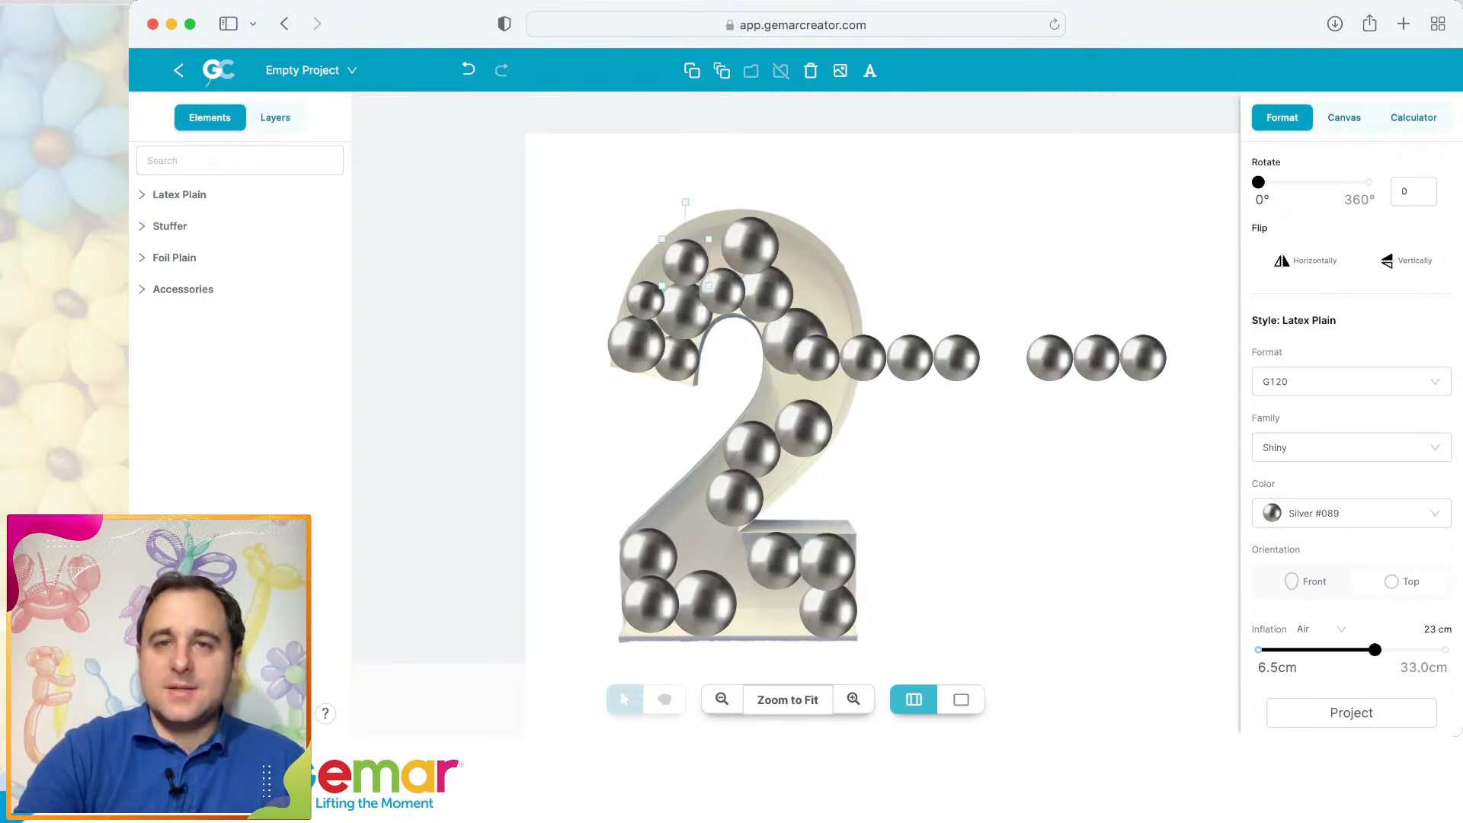
{"action": "left_click_drag", "start_coordinate": [816, 358], "coordinate": [782, 391]}
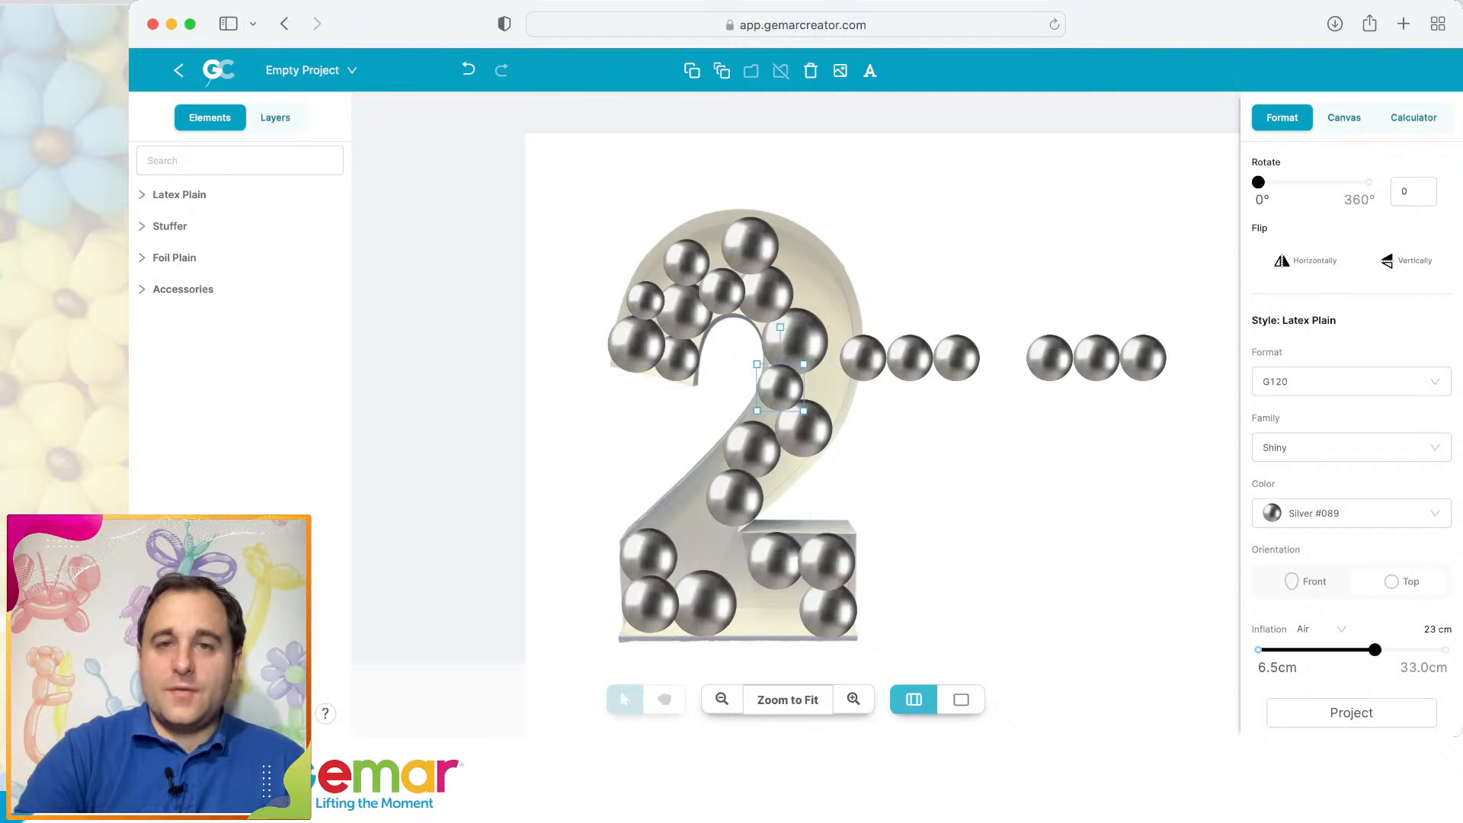
{"action": "left_click_drag", "start_coordinate": [864, 358], "coordinate": [687, 569]}
{"action": "left_click_drag", "start_coordinate": [956, 358], "coordinate": [772, 474]}
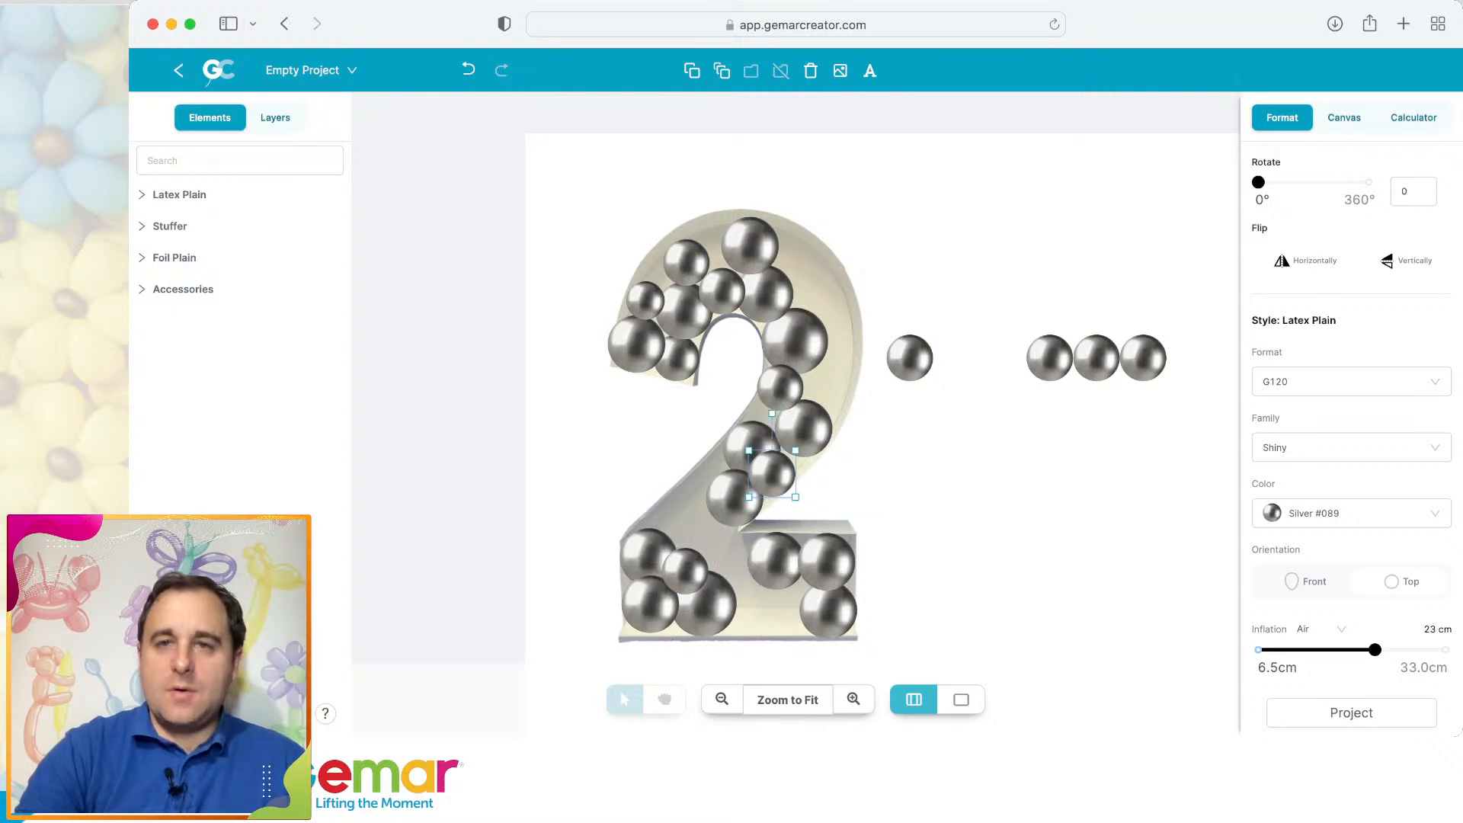
{"action": "left_click_drag", "start_coordinate": [1049, 358], "coordinate": [676, 520]}
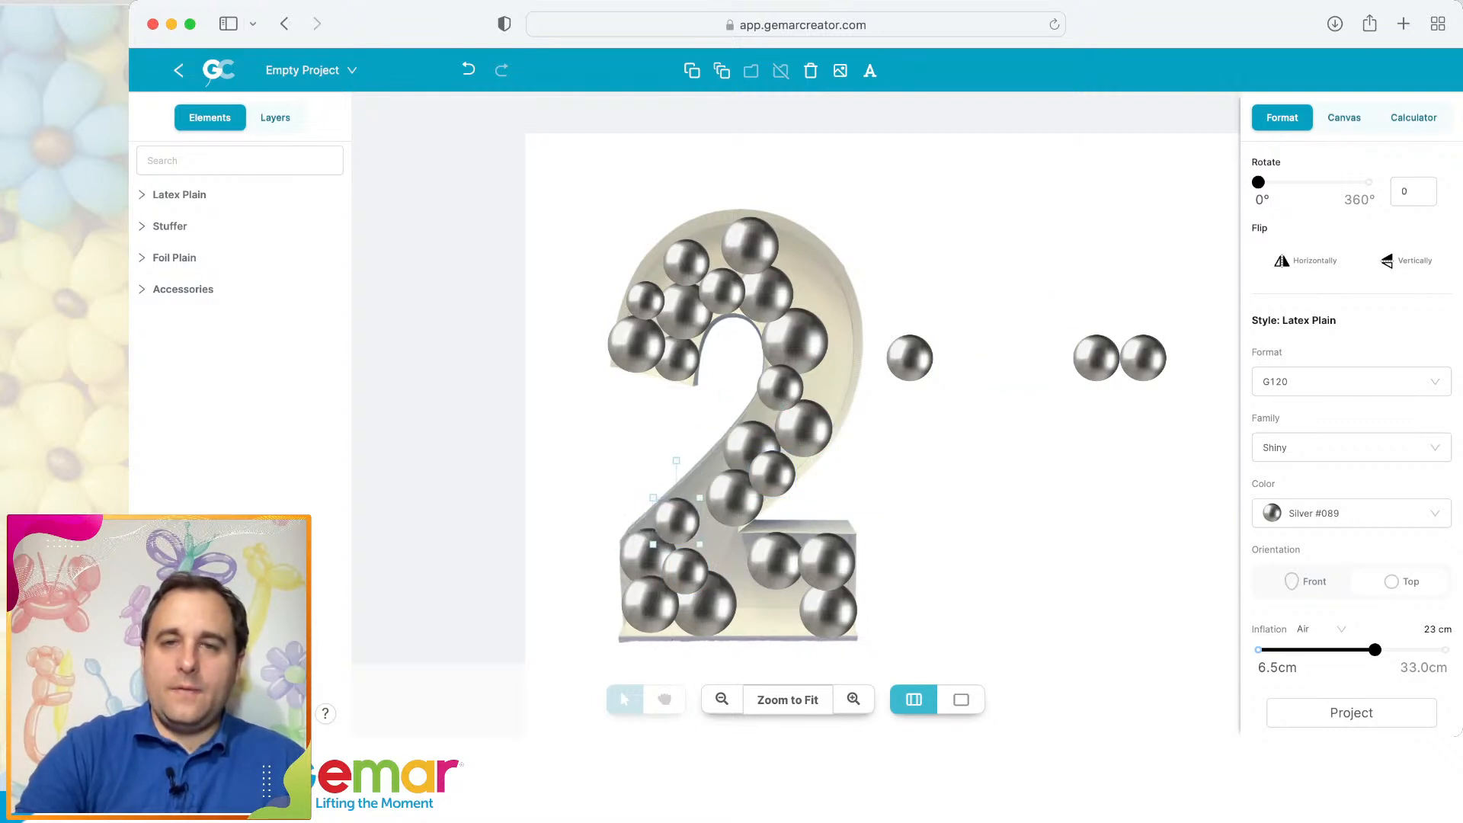
{"action": "left_click_drag", "start_coordinate": [1143, 358], "coordinate": [793, 256]}
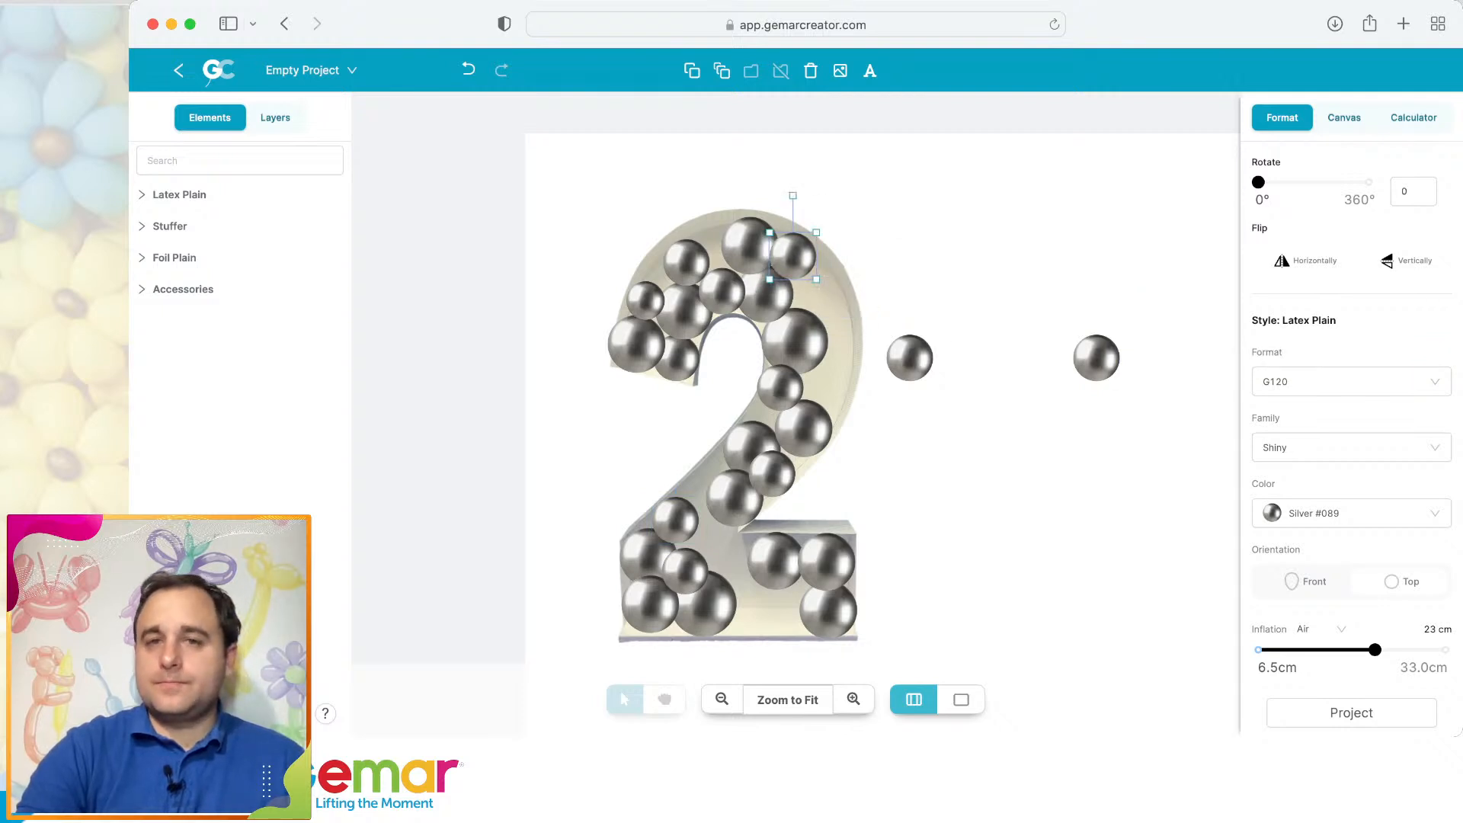
Move a small copy to the upper right of the curve and inflate it to 30.5 cm, fitting it inside the frame.
{"action": "left_click_drag", "start_coordinate": [910, 359], "coordinate": [819, 300]}
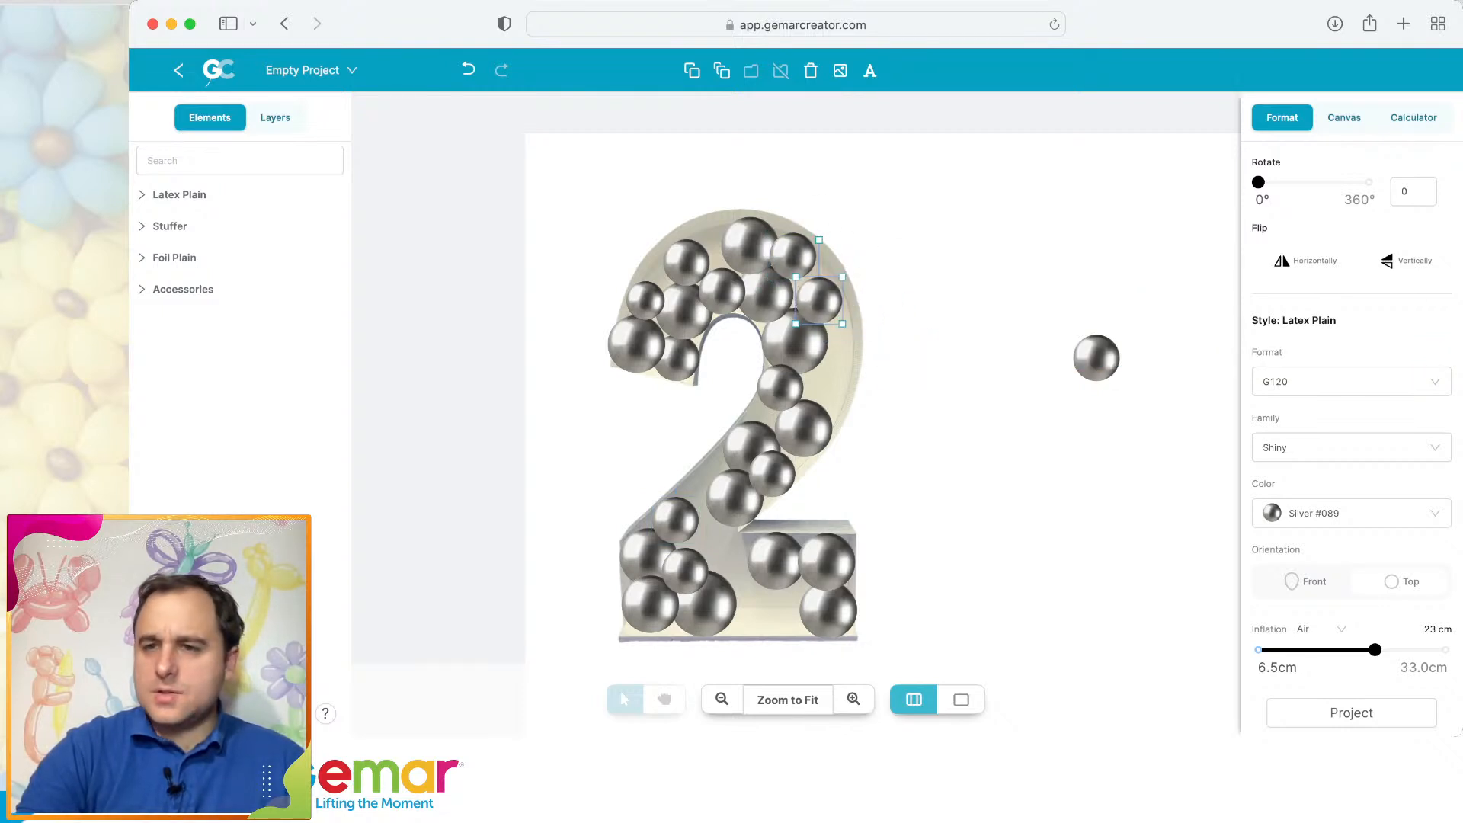
{"action": "left_click_drag", "start_coordinate": [1375, 649], "coordinate": [1427, 650]}
{"action": "left_click_drag", "start_coordinate": [819, 301], "coordinate": [818, 292]}
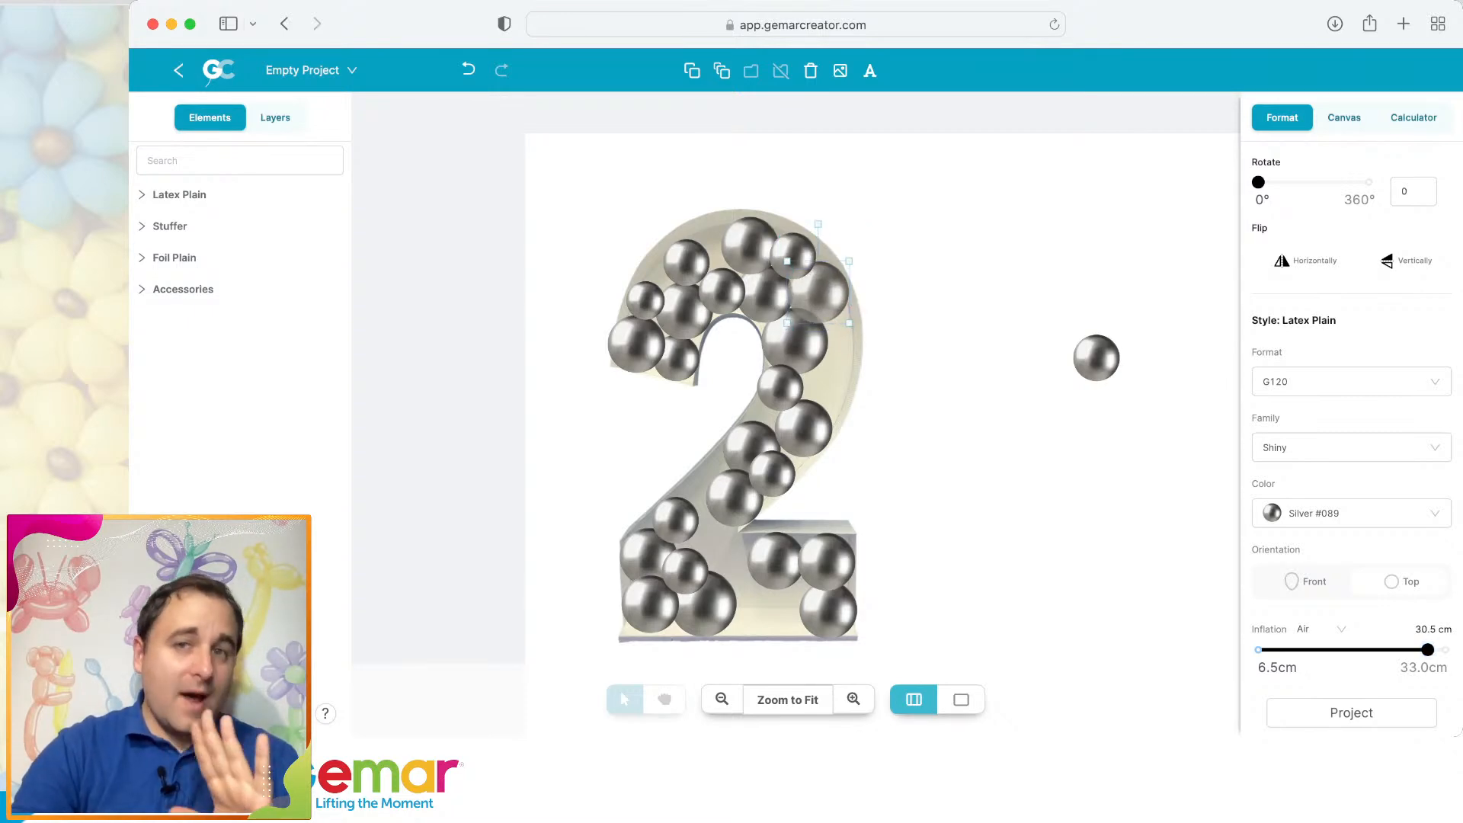
Place the last small copy at the outer right edge above the diagonal, inflate it to 29.5 cm and clear the selection.
{"action": "left_click_drag", "start_coordinate": [1096, 358], "coordinate": [821, 387]}
{"action": "left_click_drag", "start_coordinate": [1375, 650], "coordinate": [1421, 649]}
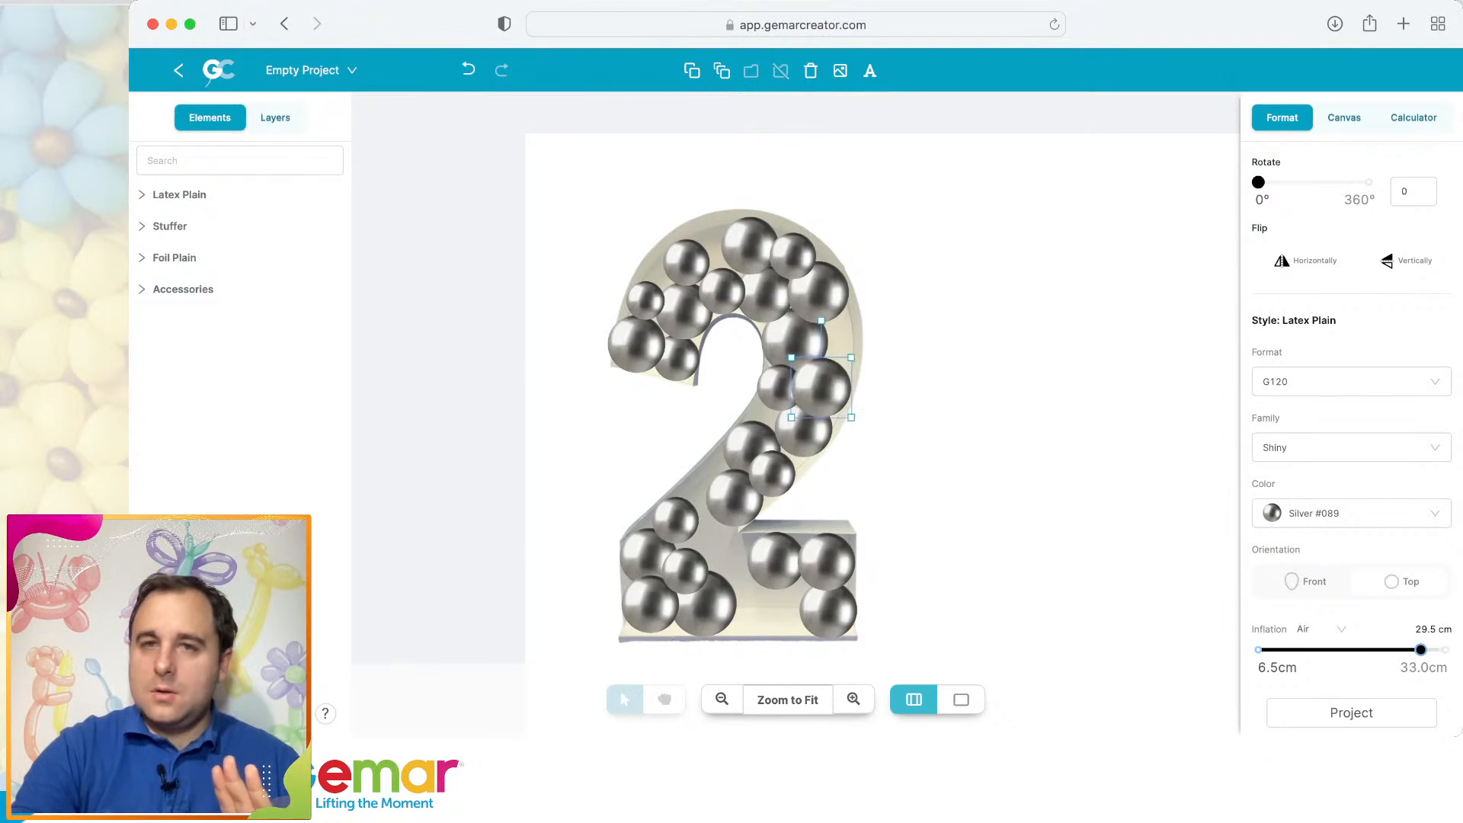
{"action": "left_click_drag", "start_coordinate": [821, 387], "coordinate": [825, 387]}
{"action": "left_click", "coordinate": [922, 393]}
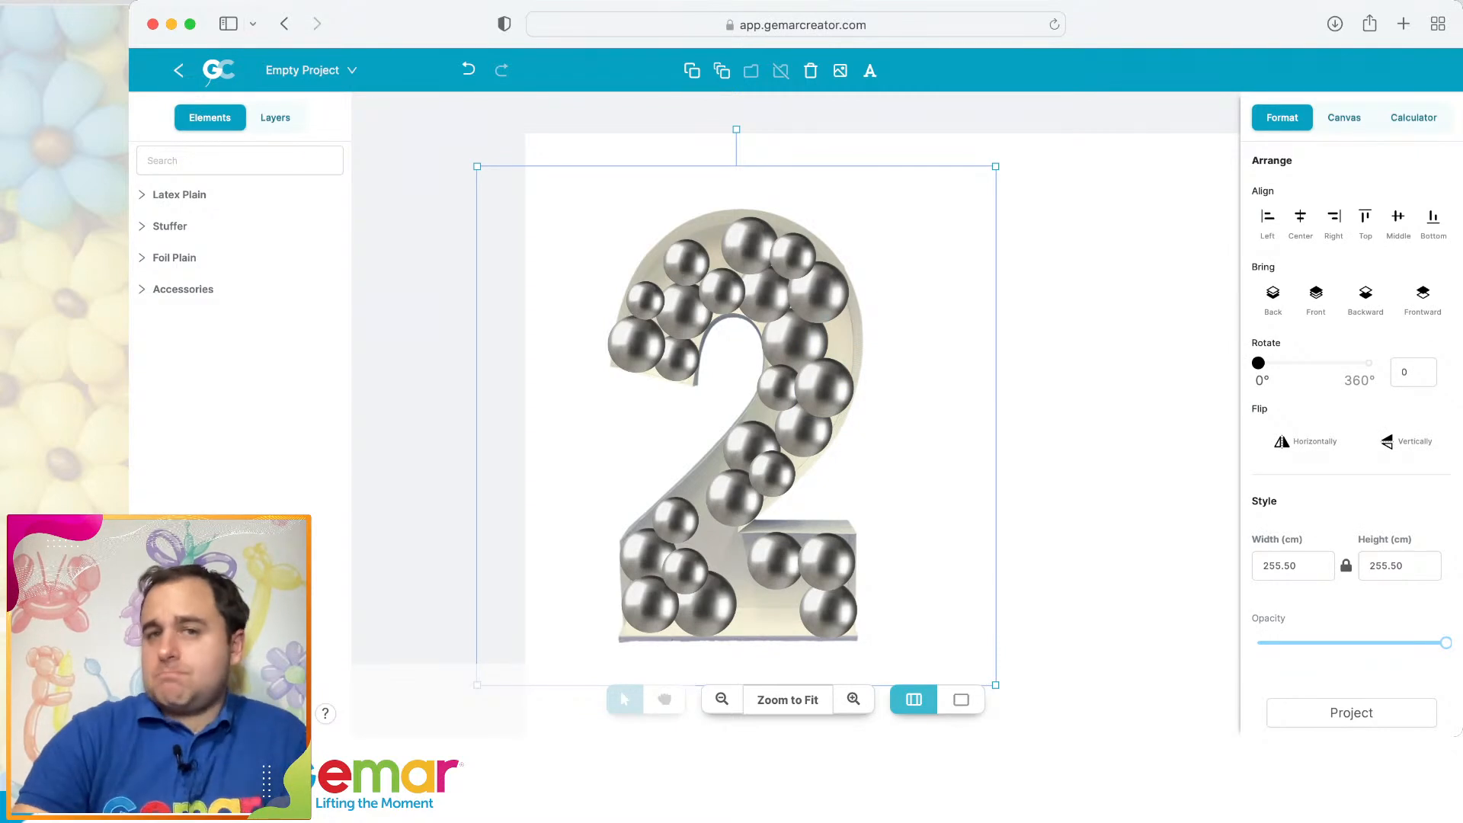
{"action": "left_click", "coordinate": [1082, 389]}
Copy the small balloon below the right curve to where the diagonal meets the base and inflate it to 28.5 cm.
{"action": "left_click", "coordinate": [780, 387]}
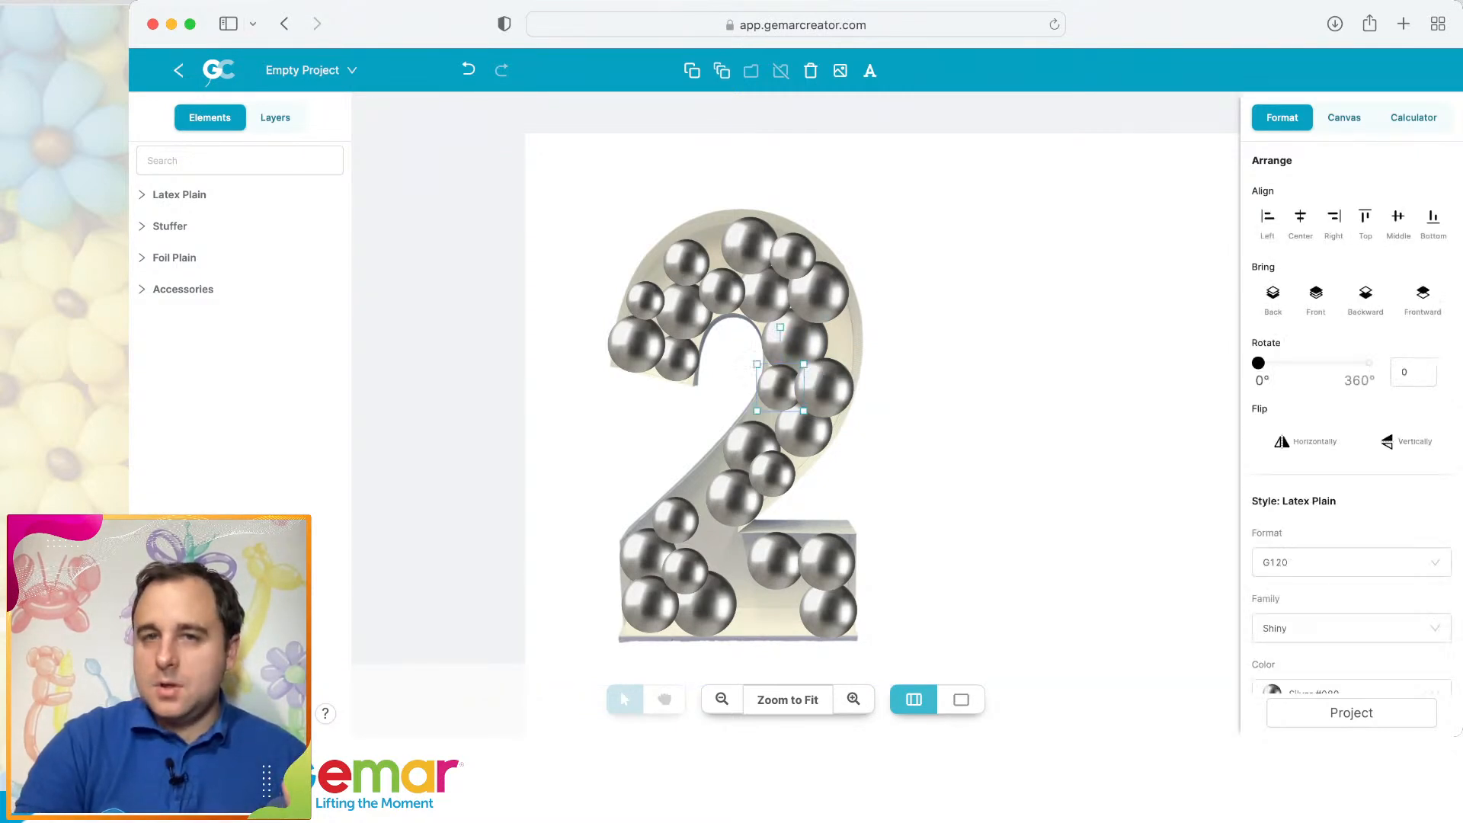
{"action": "key", "text": "super+v"}
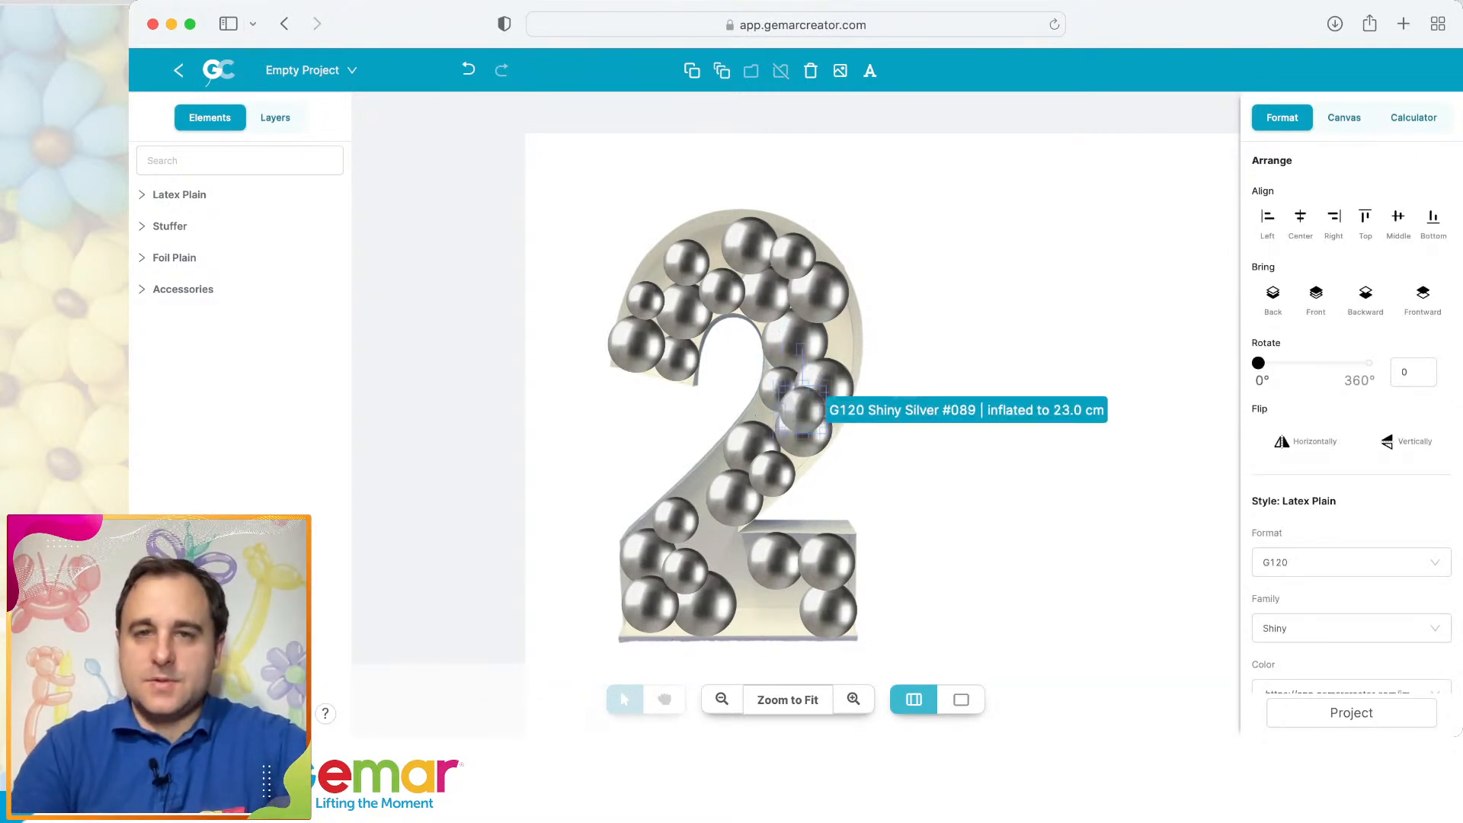
{"action": "left_click_drag", "start_coordinate": [803, 412], "coordinate": [712, 540]}
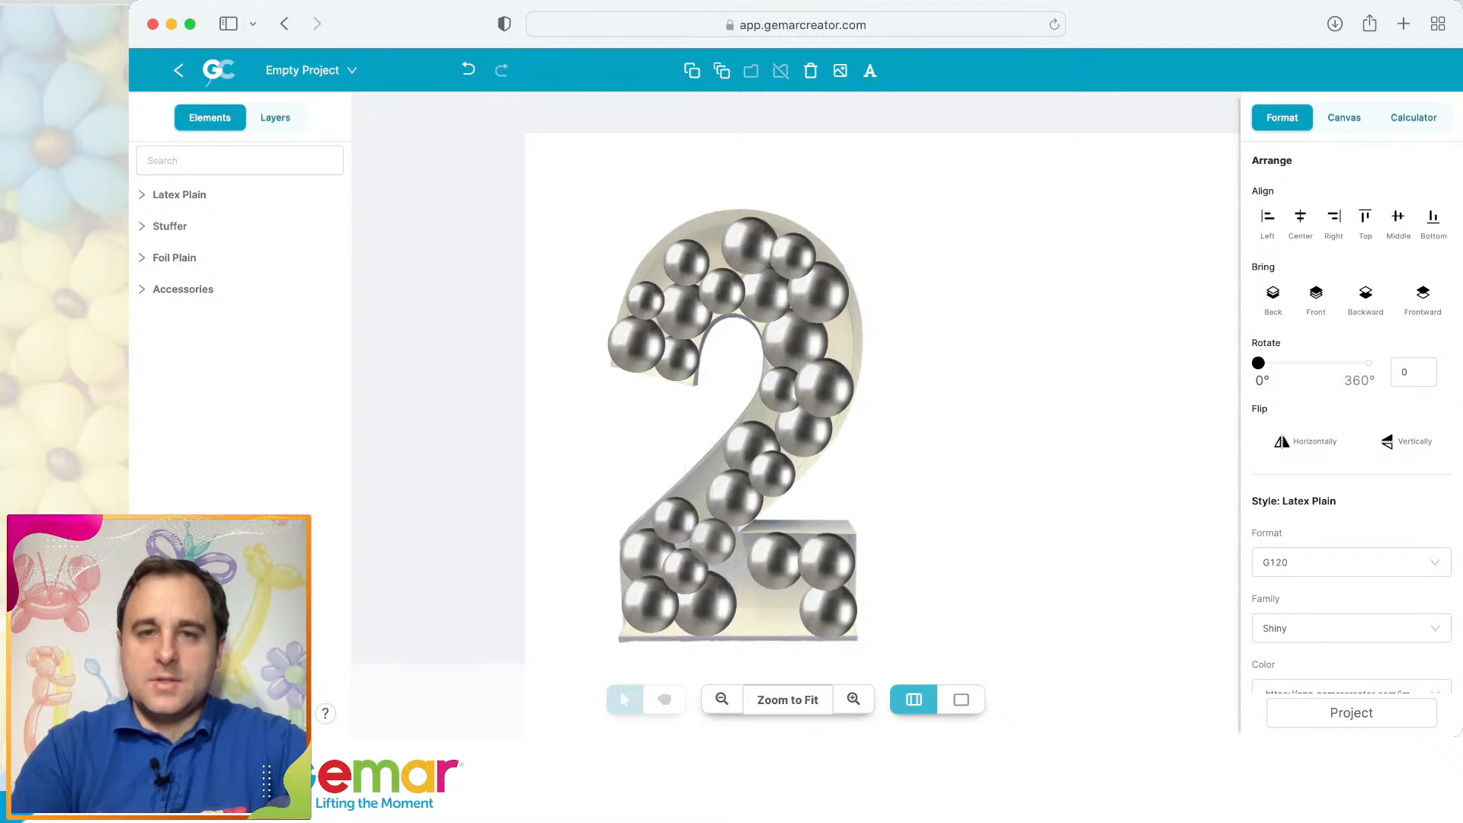
{"action": "scroll", "coordinate": [1410, 626], "scroll_direction": "down", "scroll_amount": 3}
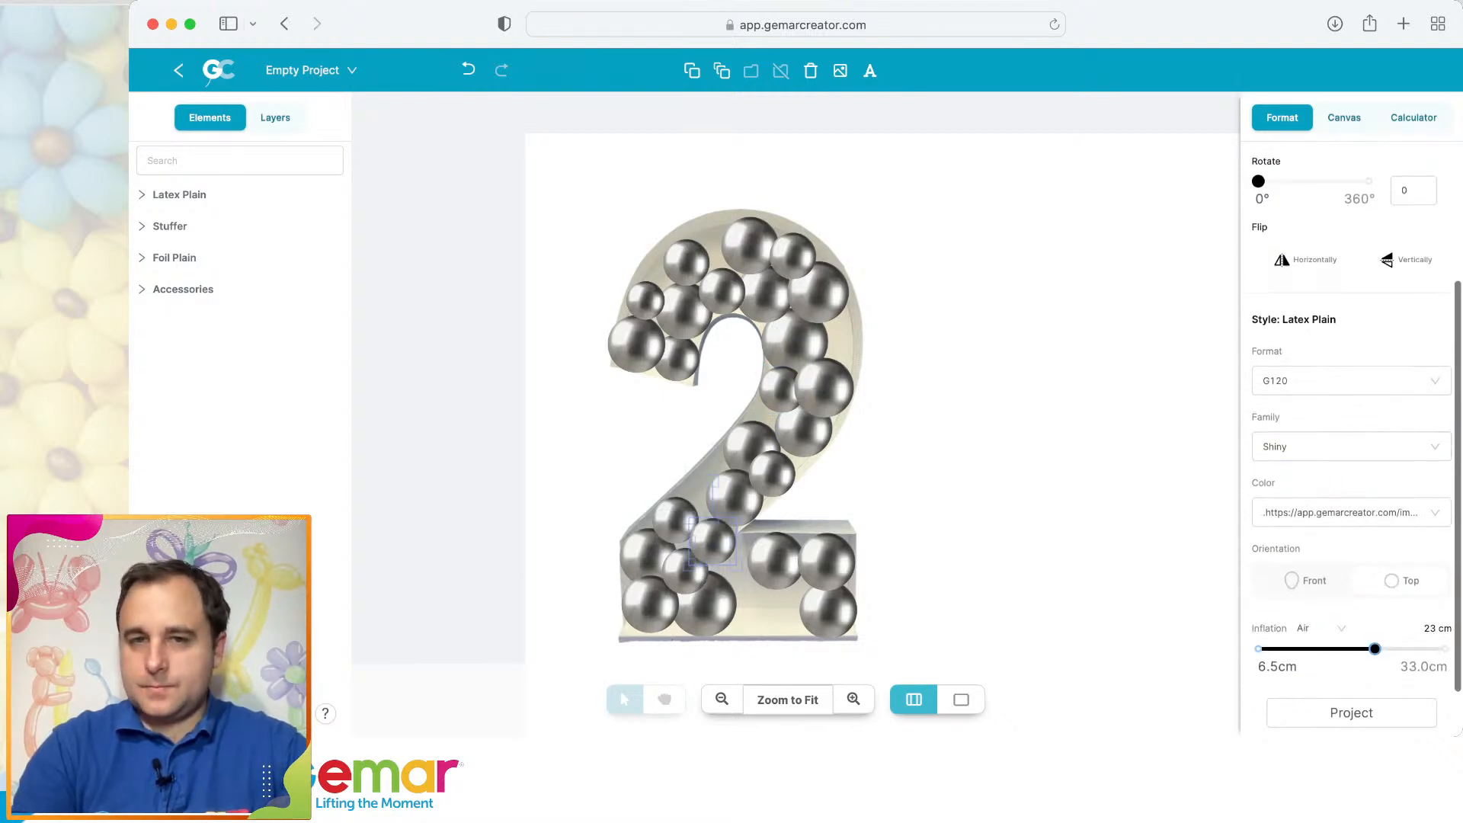
{"action": "left_click", "coordinate": [1414, 650]}
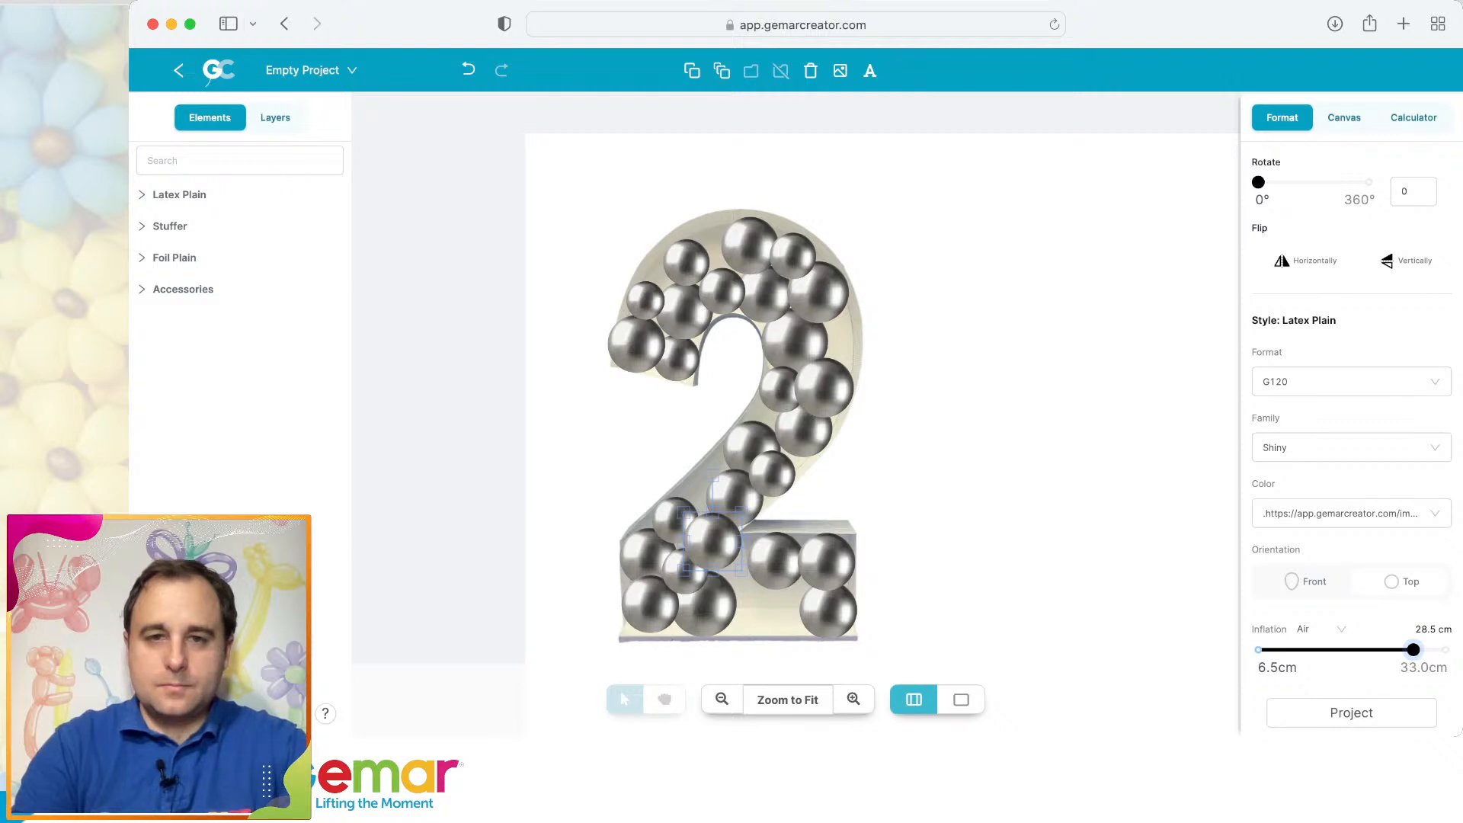
Paste another copy into the lower middle of the base and set its inflation to 30.5 cm.
{"action": "key", "text": "super+v"}
{"action": "left_click_drag", "start_coordinate": [729, 562], "coordinate": [757, 605]}
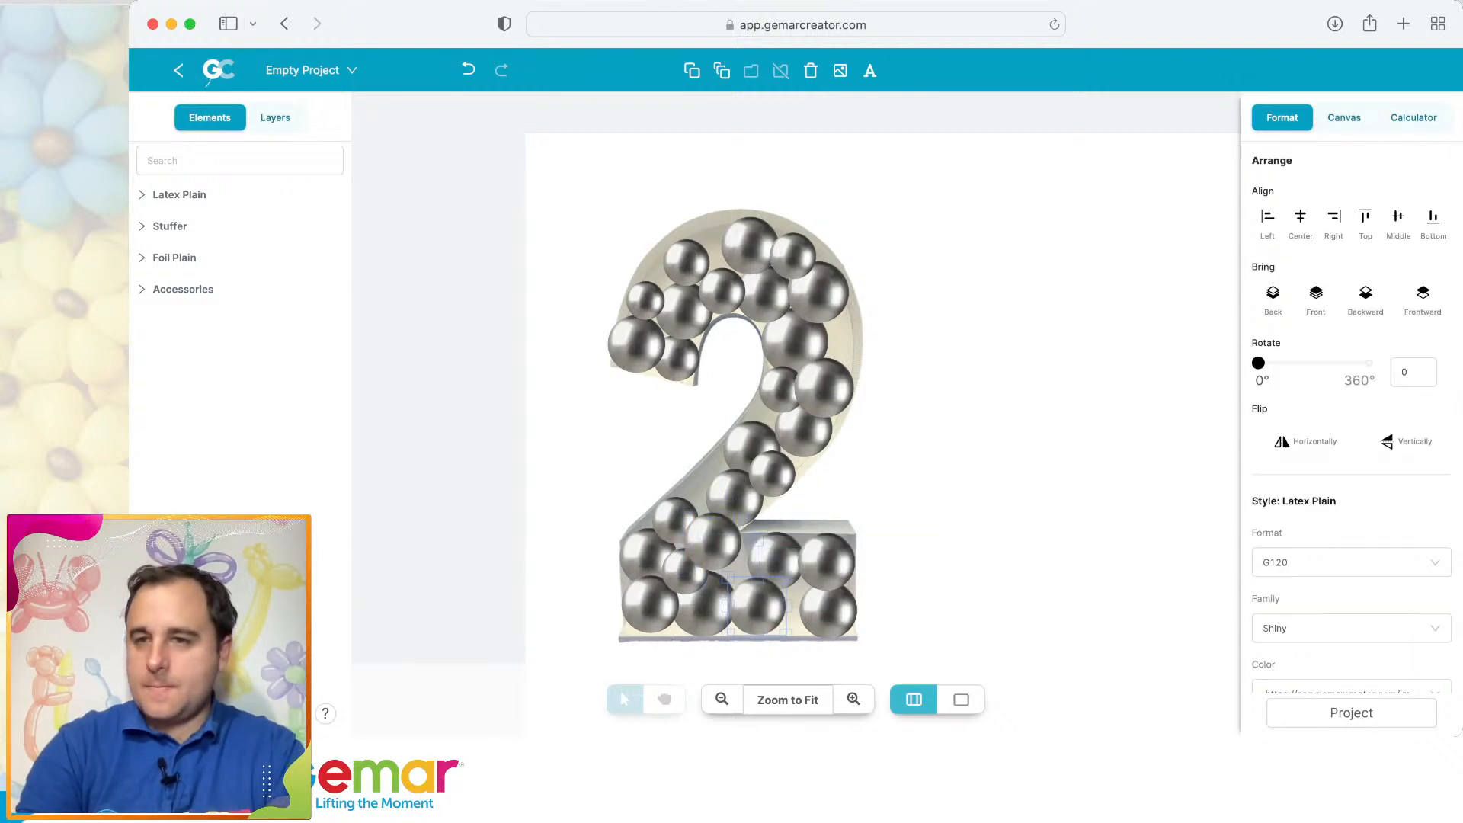
{"action": "scroll", "coordinate": [1356, 419], "scroll_direction": "down", "scroll_amount": 5}
{"action": "left_click_drag", "start_coordinate": [1413, 650], "coordinate": [1428, 650]}
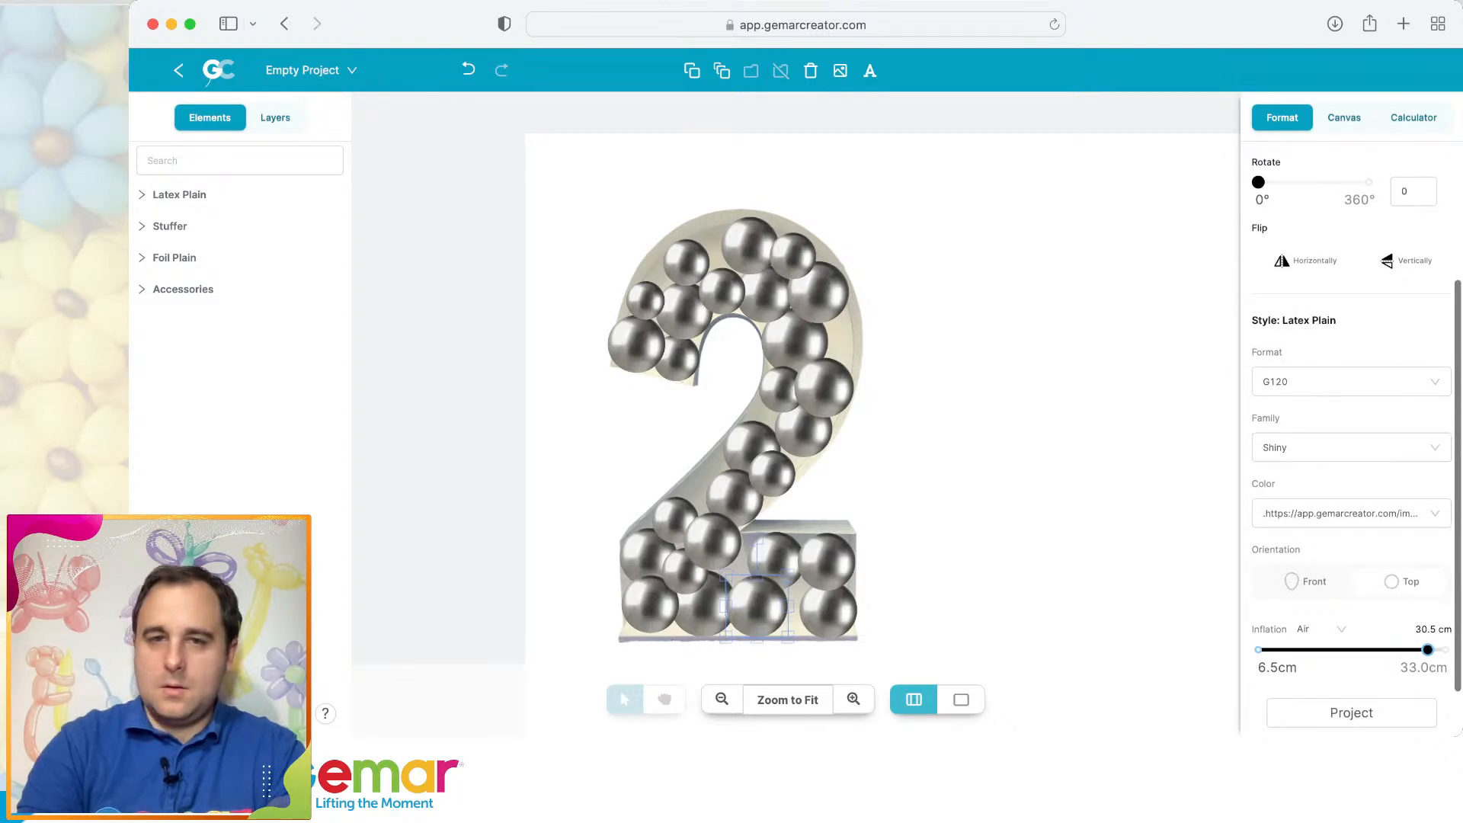
{"action": "left_click", "coordinate": [1067, 495]}
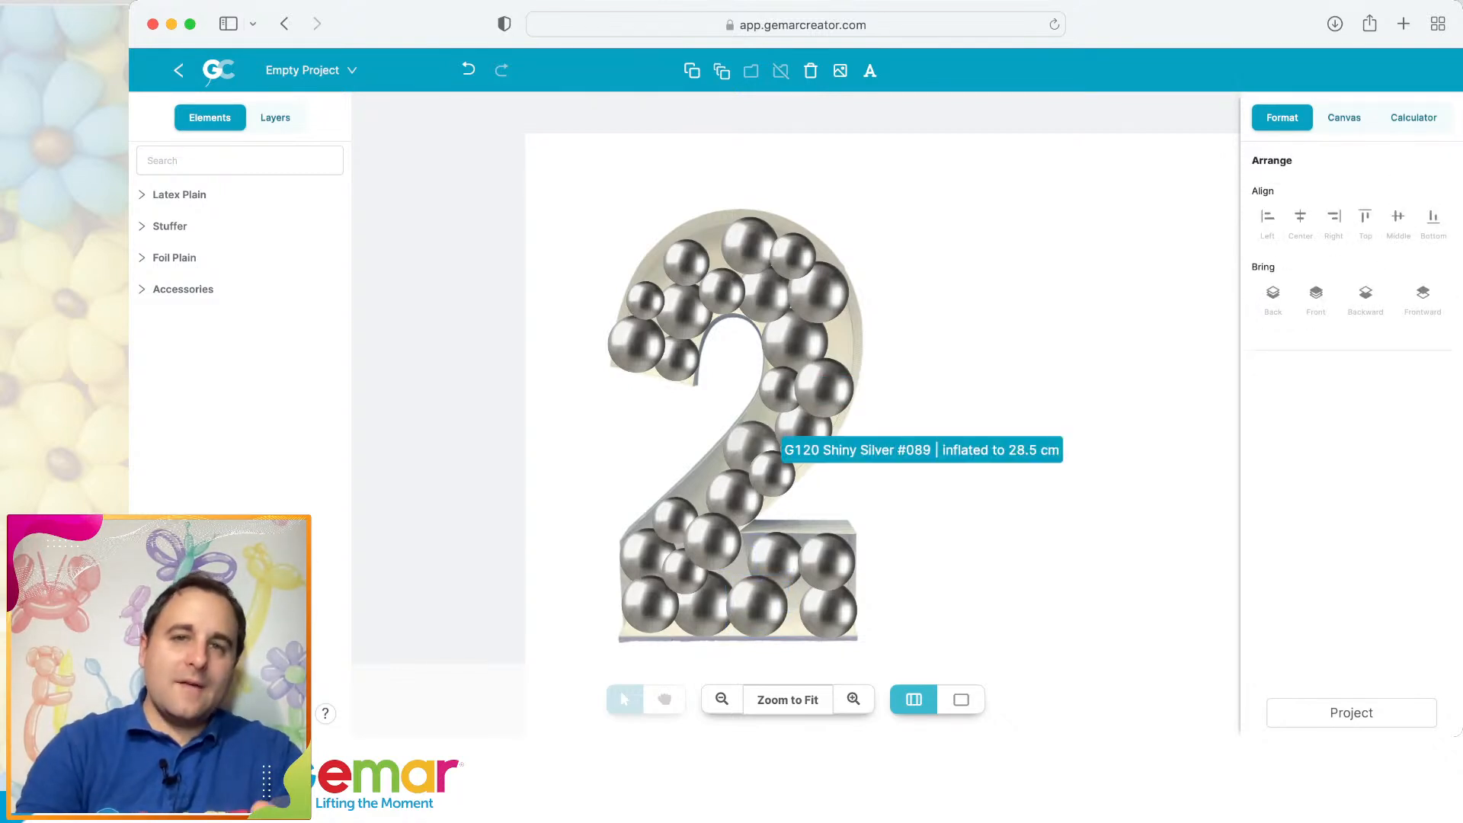
Copy the small balloon at the top right of the curve into the gap on the curve's outer right edge.
{"action": "left_click", "coordinate": [796, 255]}
{"action": "key", "text": "super+v"}
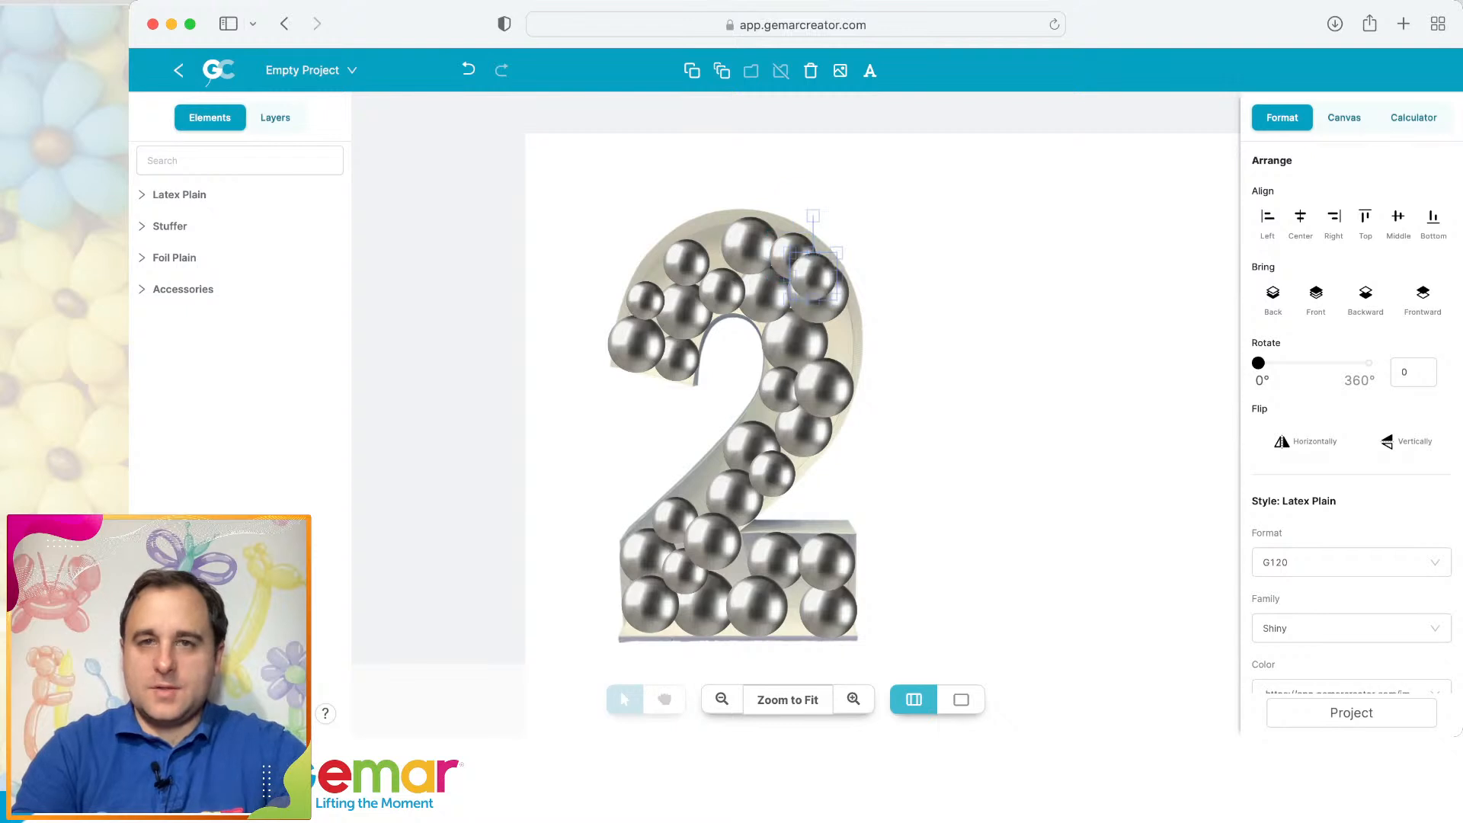
{"action": "left_click_drag", "start_coordinate": [814, 279], "coordinate": [830, 345]}
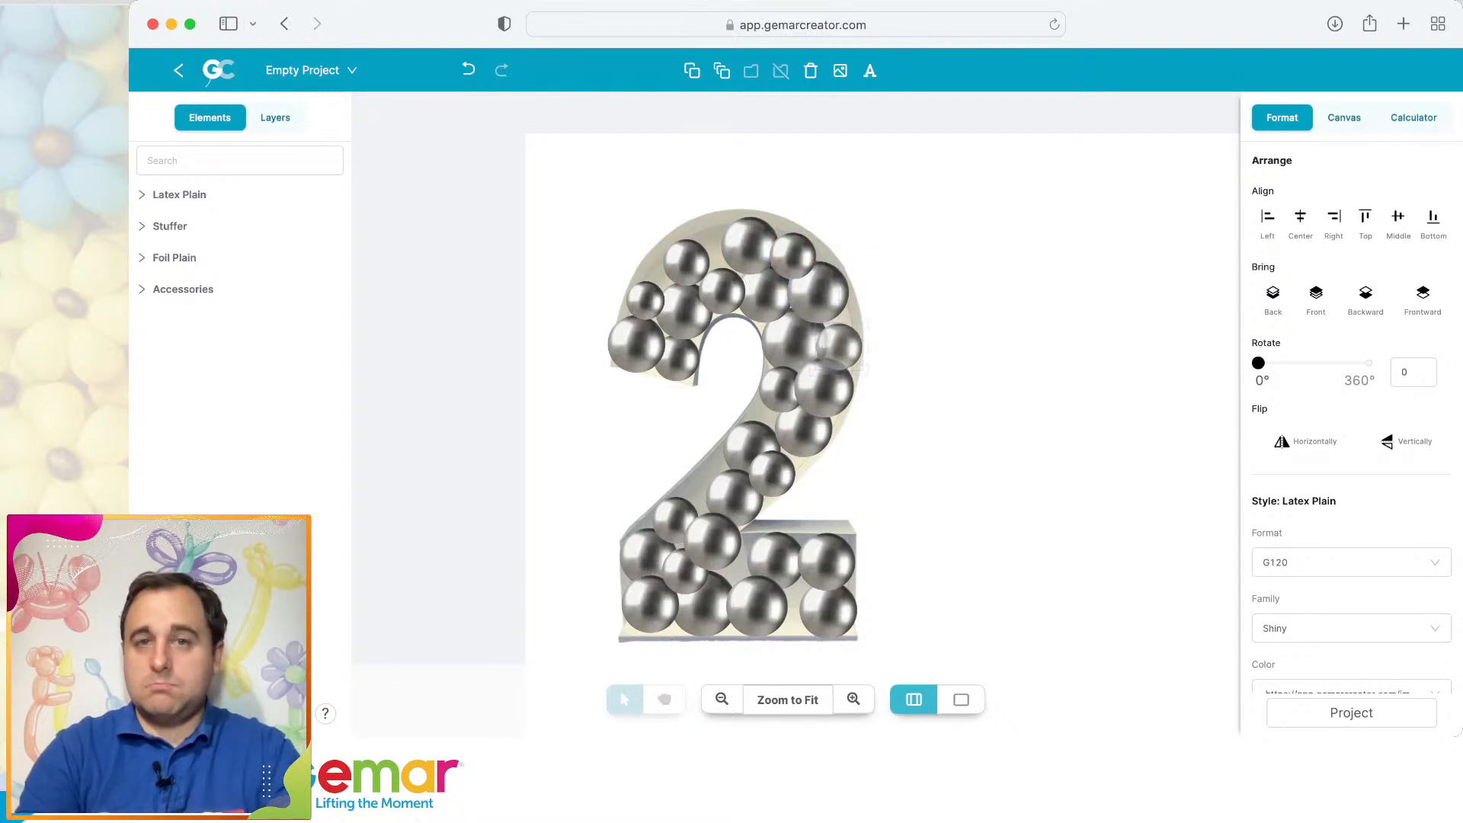
{"action": "left_click", "coordinate": [792, 343]}
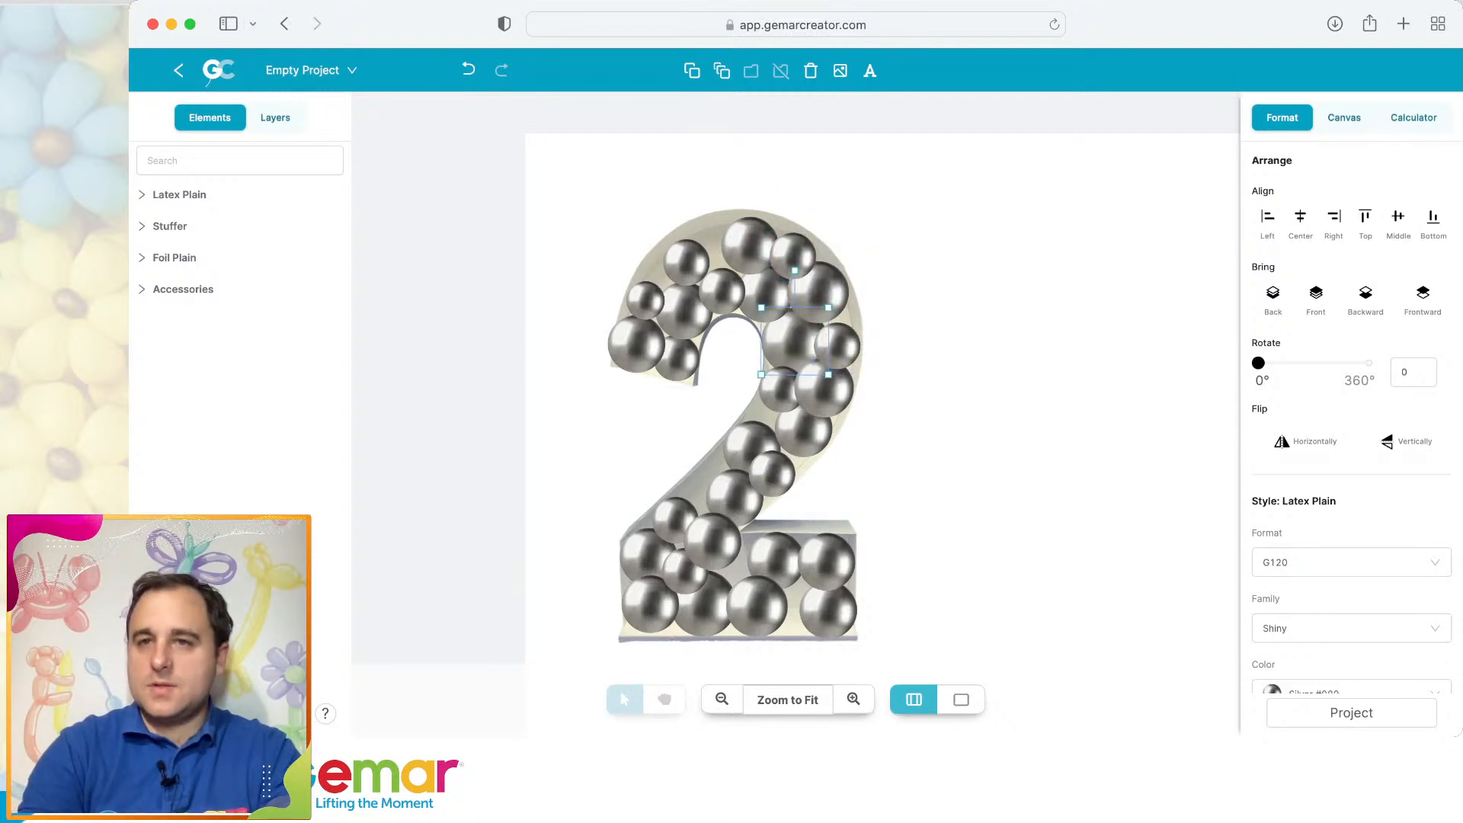
Bring the large balloon on the right curve to the front and add an A50 Shiny Silver #089 balloon beside the frame.
{"action": "left_click", "coordinate": [1316, 293]}
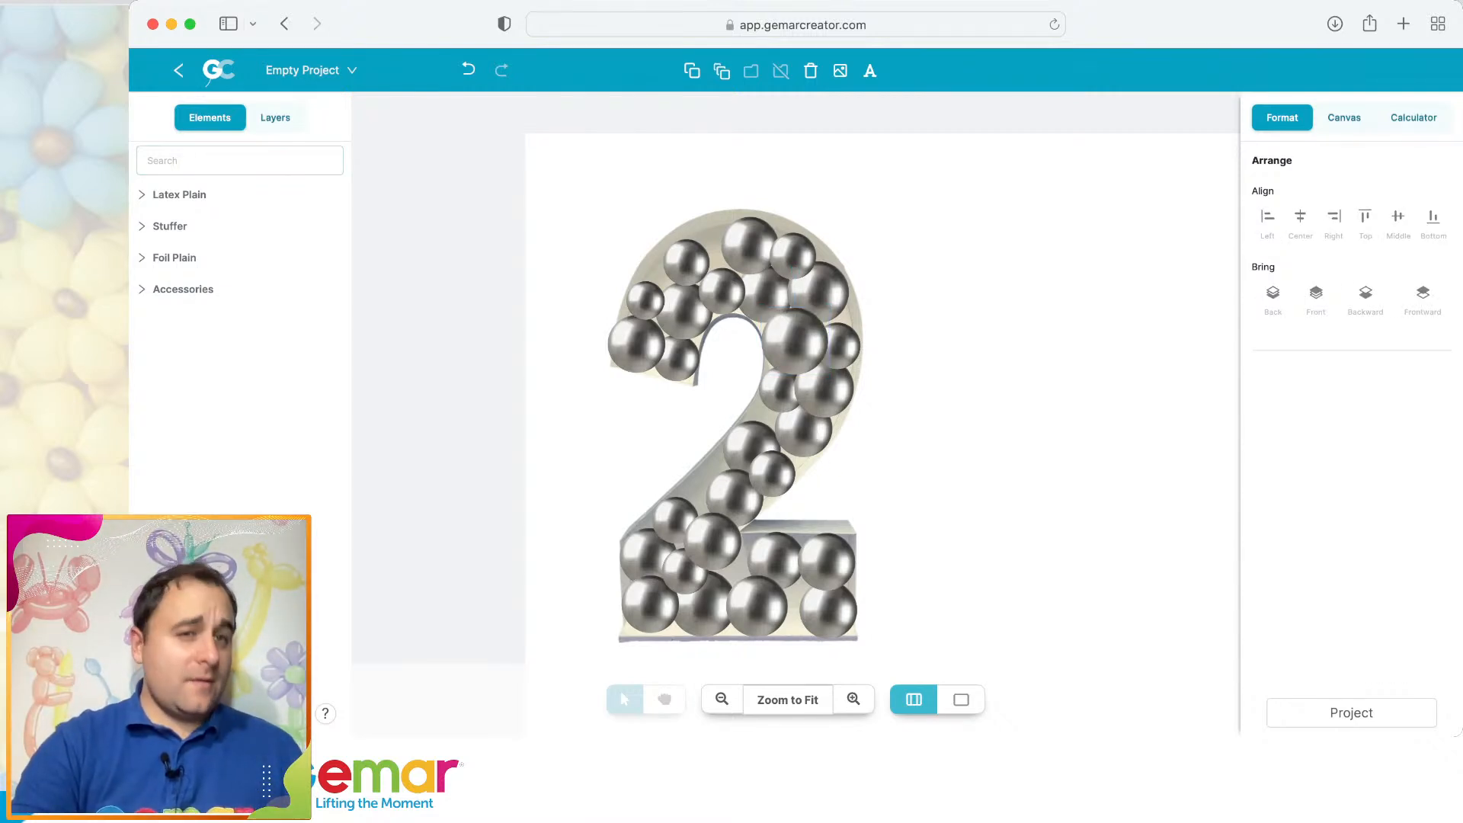
{"action": "left_click", "coordinate": [168, 226]}
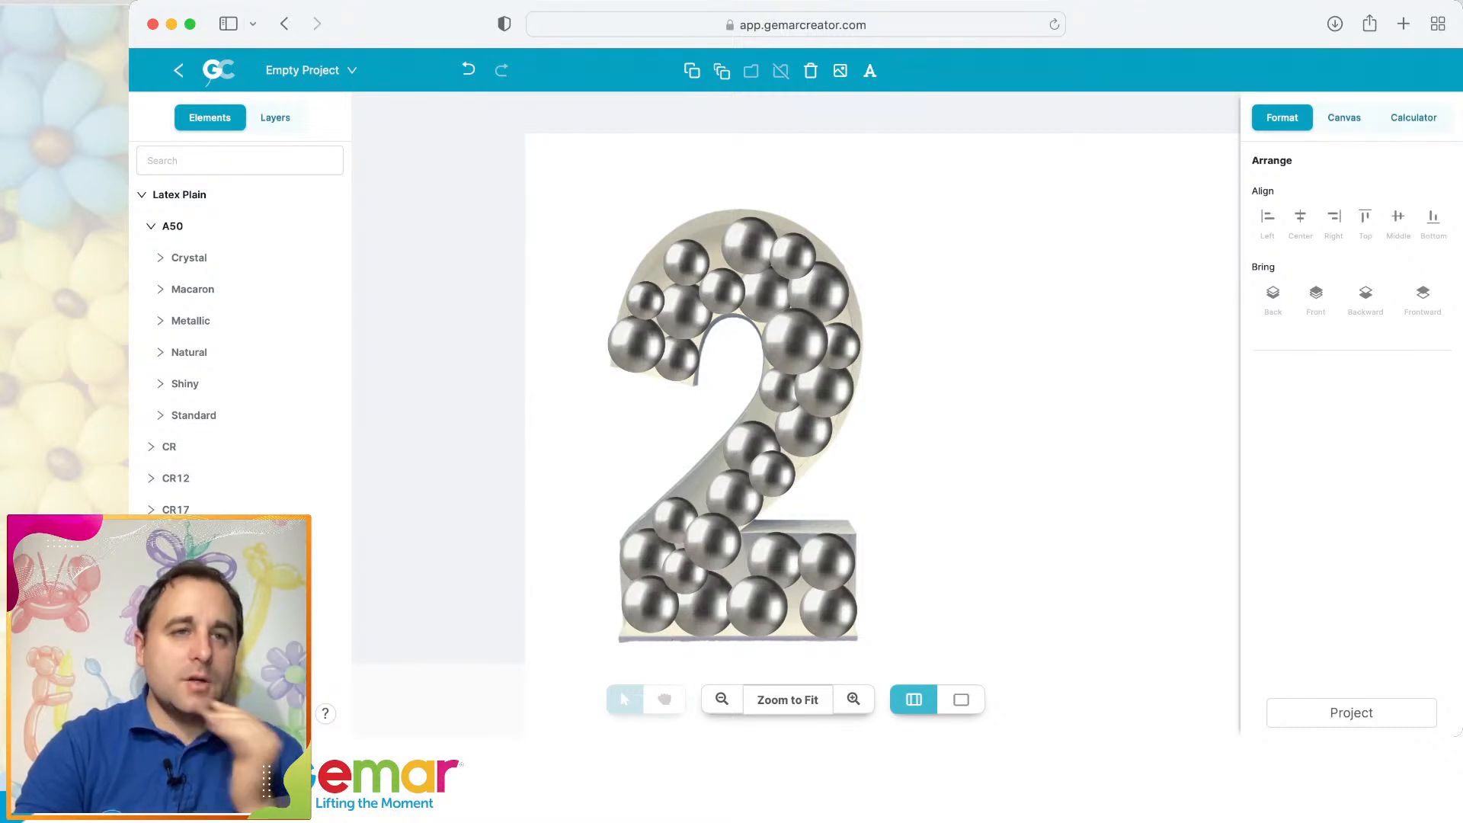
{"action": "left_click", "coordinate": [184, 383]}
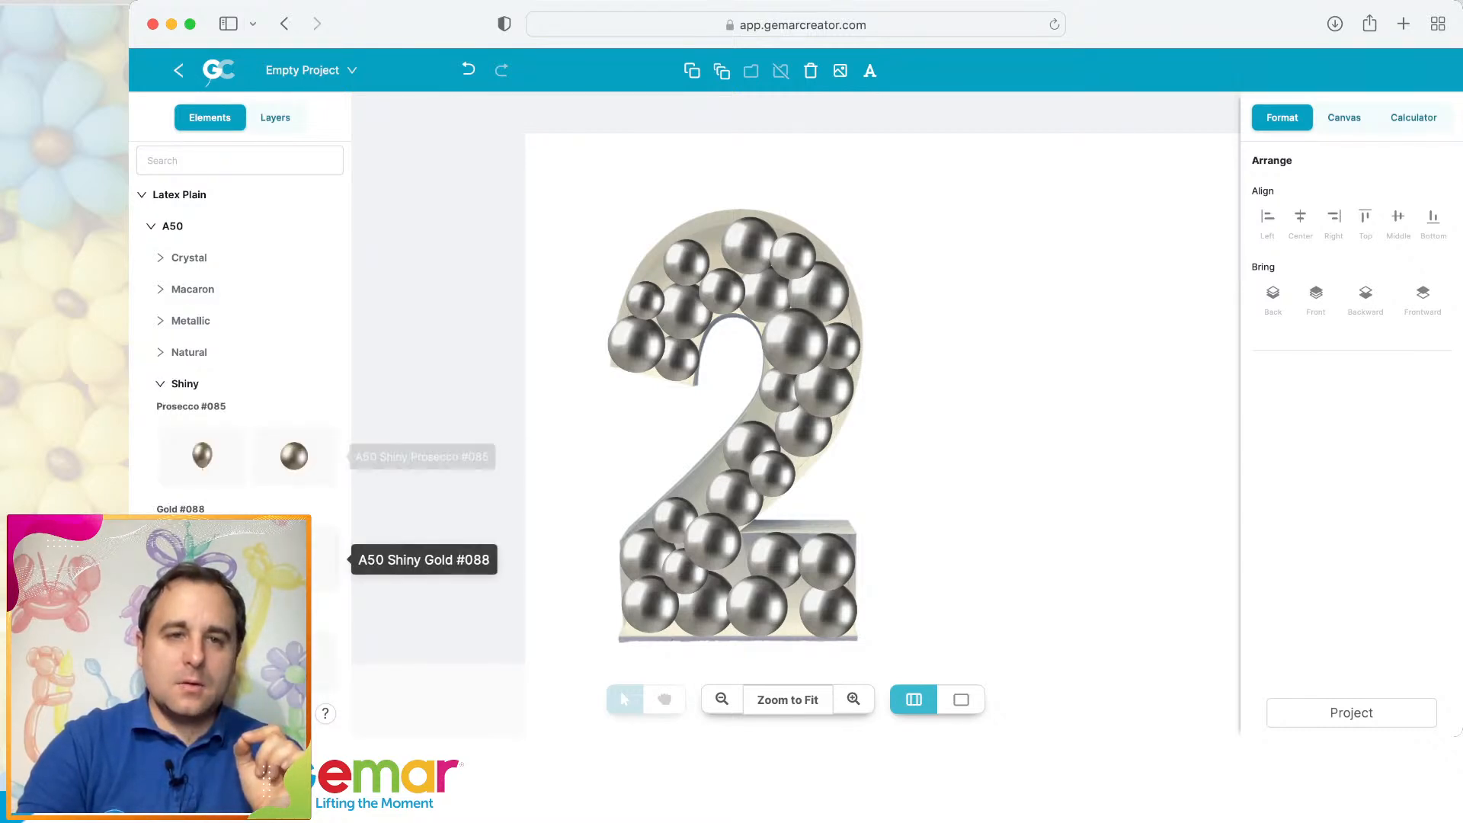
{"action": "scroll", "coordinate": [294, 556], "scroll_direction": "down", "scroll_amount": 2}
{"action": "left_click", "coordinate": [294, 546]}
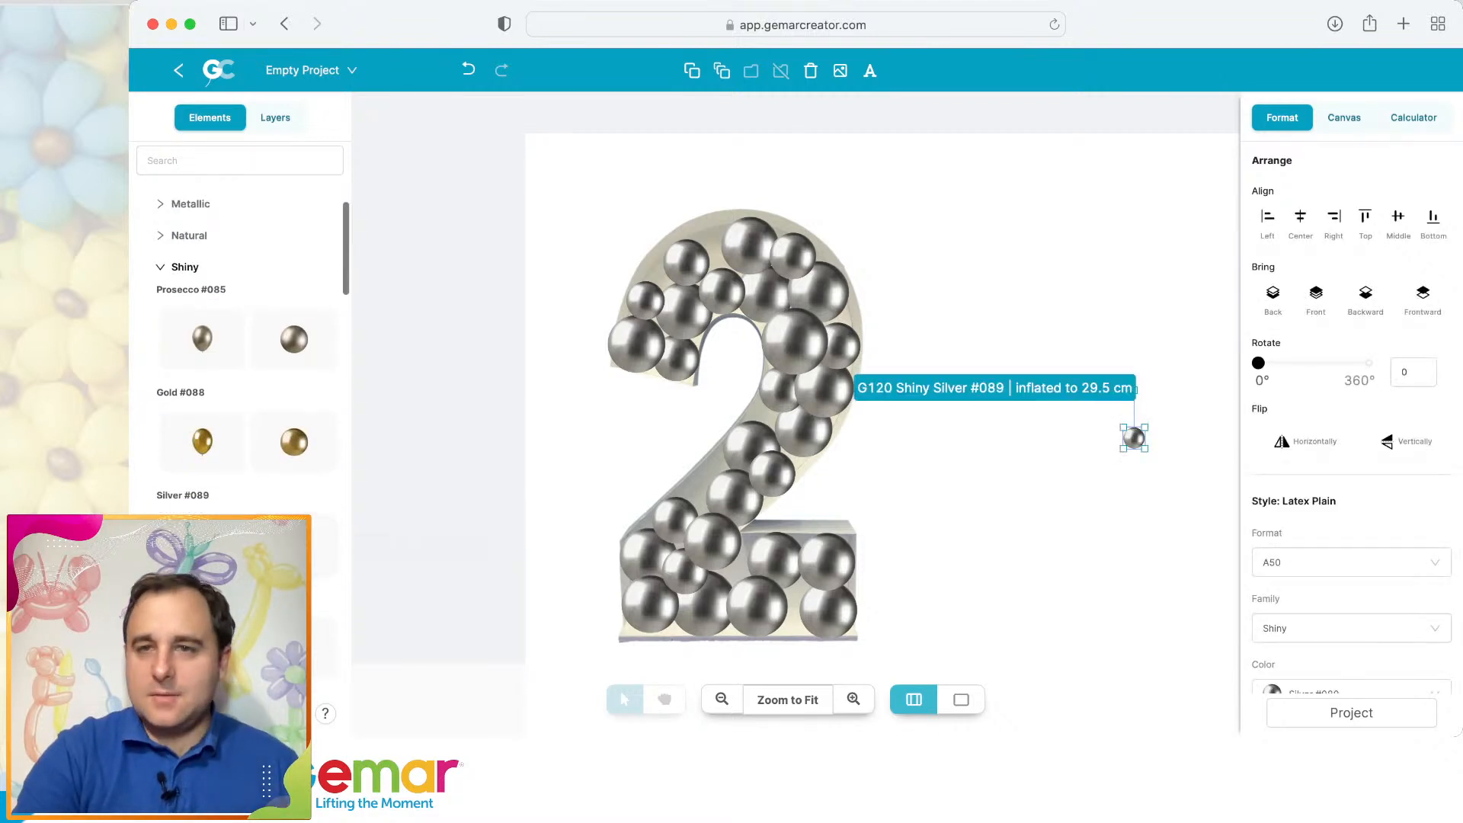
{"action": "left_click_drag", "start_coordinate": [1133, 438], "coordinate": [988, 438]}
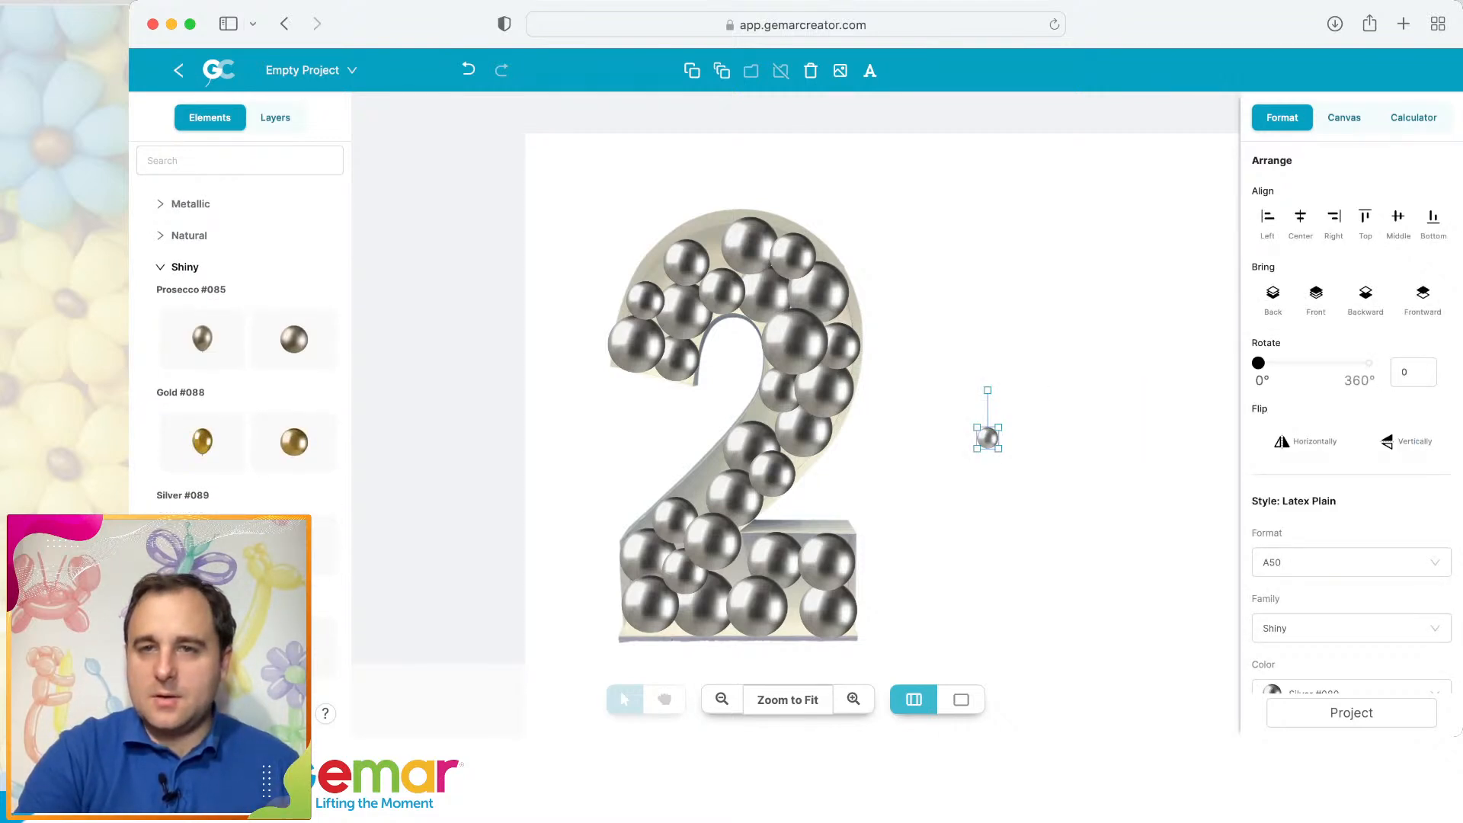
Multiply the A50 balloon by 10 and place the first copies in gaps on both sides of the diagonal and in the base's right half.
{"action": "left_click", "coordinate": [721, 70]}
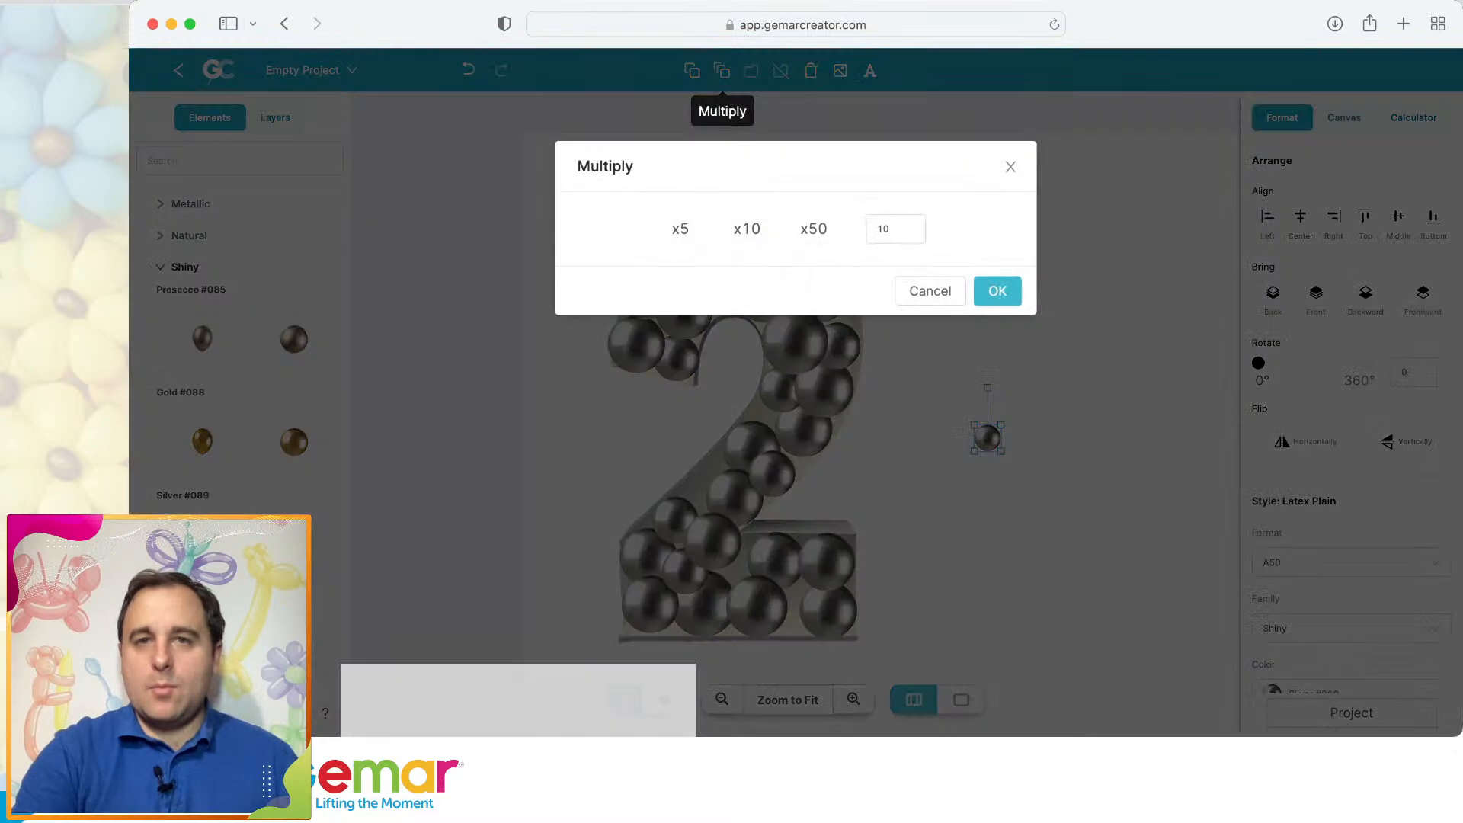
{"action": "left_click", "coordinate": [998, 291]}
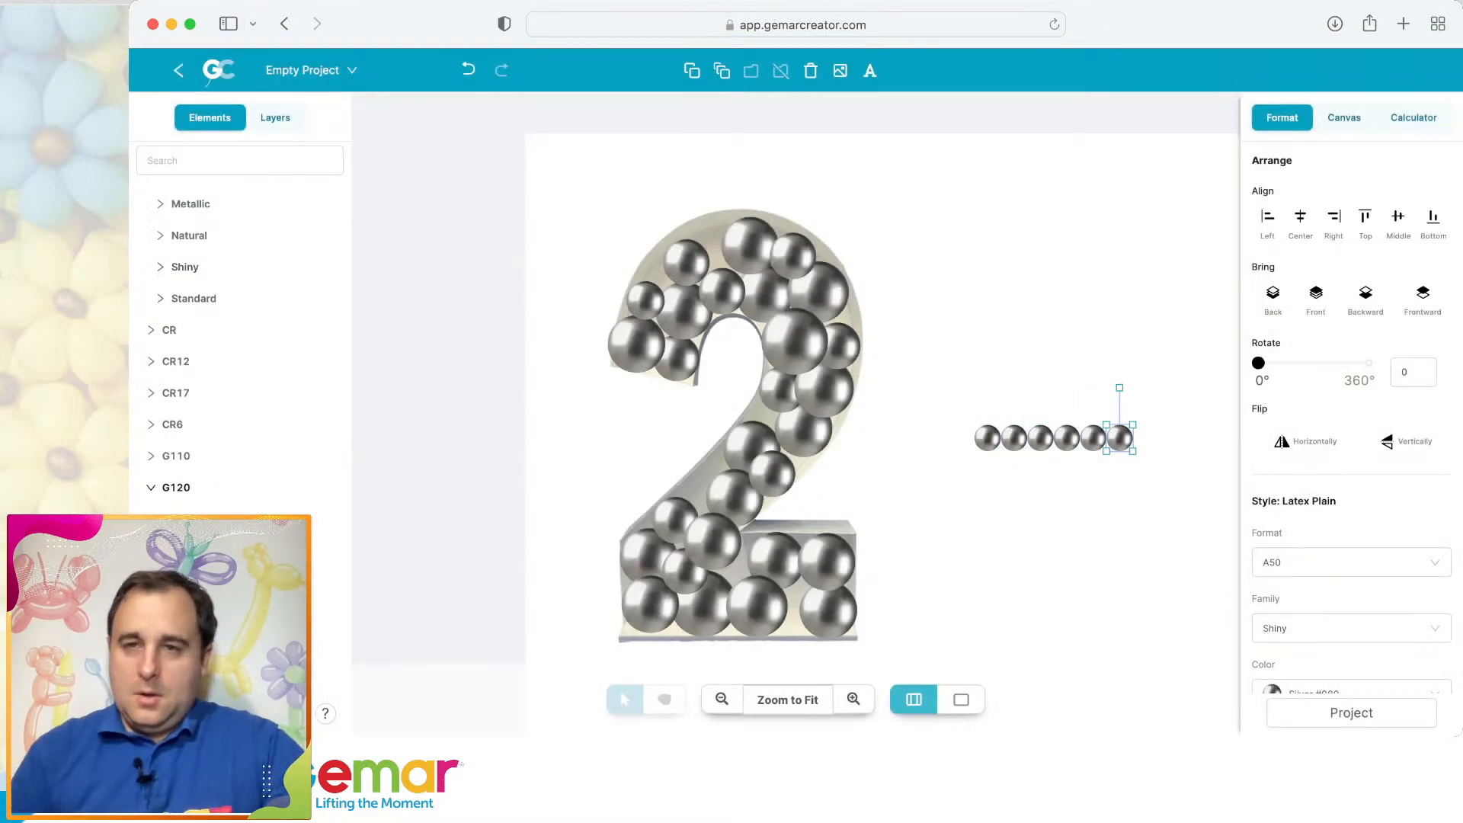
{"action": "left_click_drag", "start_coordinate": [988, 437], "coordinate": [800, 475]}
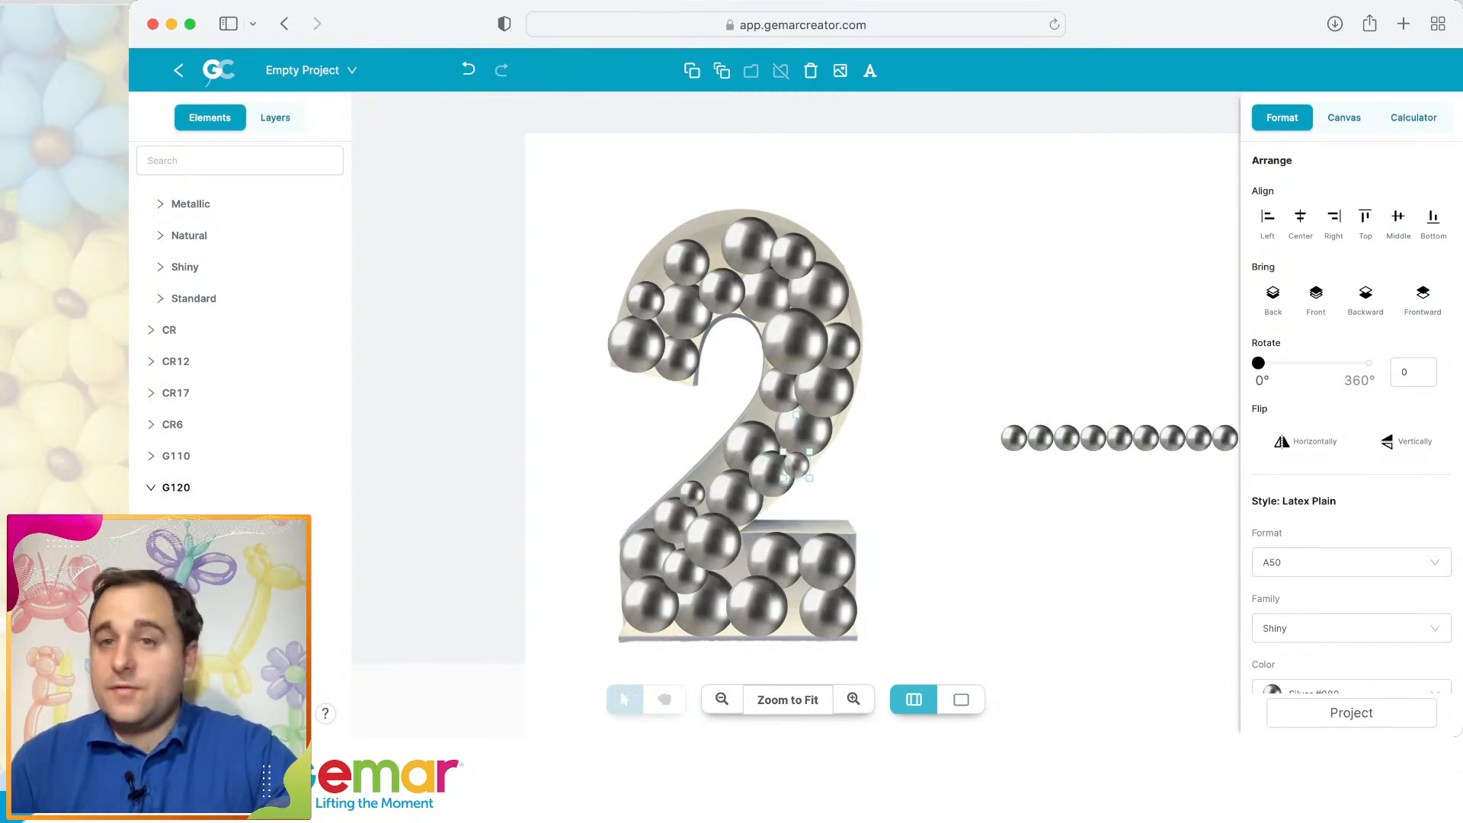
{"action": "left_click_drag", "start_coordinate": [1013, 438], "coordinate": [808, 547]}
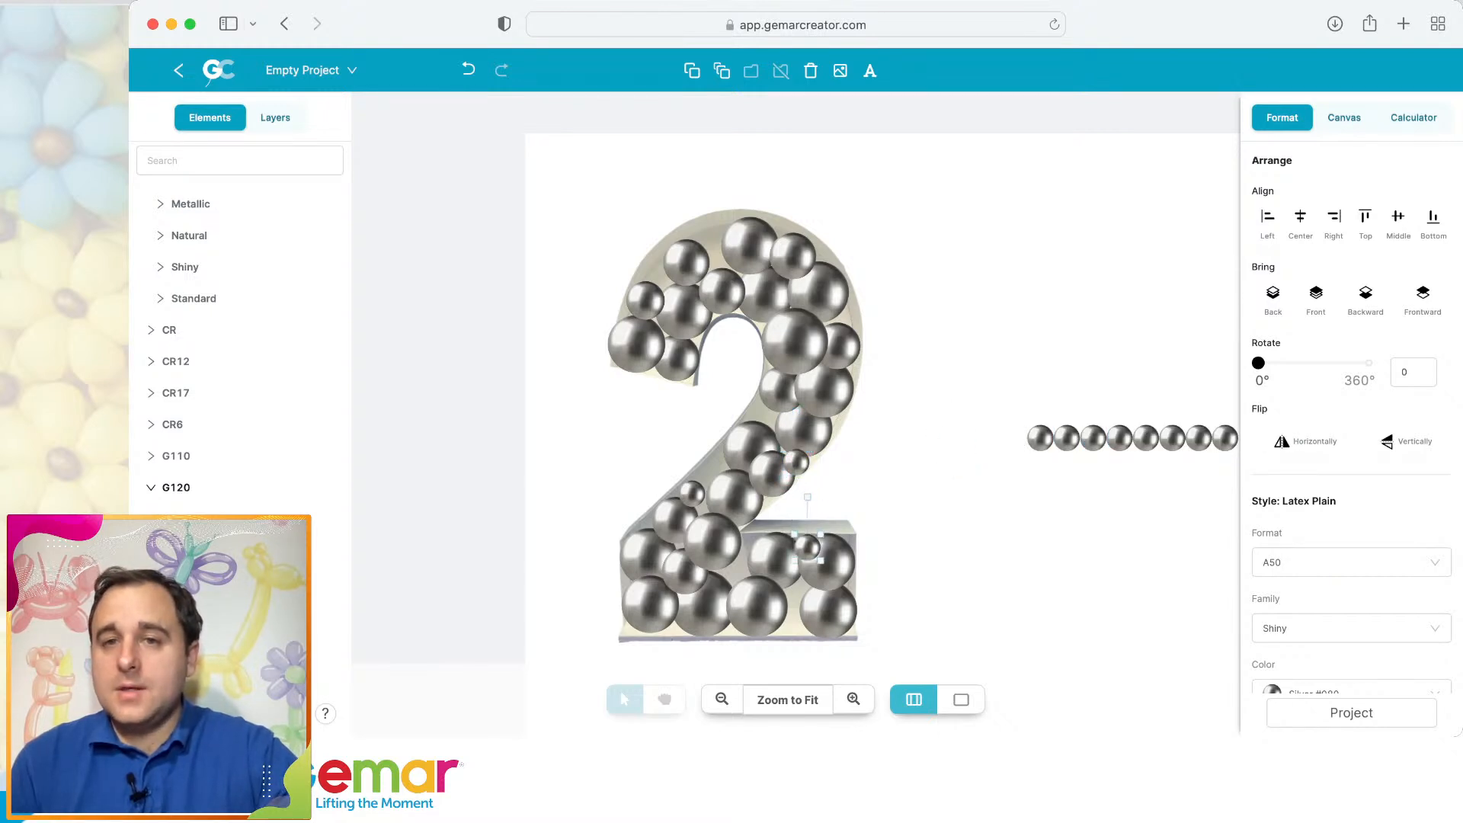
{"action": "left_click_drag", "start_coordinate": [1040, 437], "coordinate": [789, 586]}
Copy the G120 balloon on the curve's outer right edge into the base's lower right gap and bring the small A50 balloon above it to front.
{"action": "left_click", "coordinate": [843, 346]}
{"action": "key", "text": "super+v"}
{"action": "left_click_drag", "start_coordinate": [853, 362], "coordinate": [794, 599]}
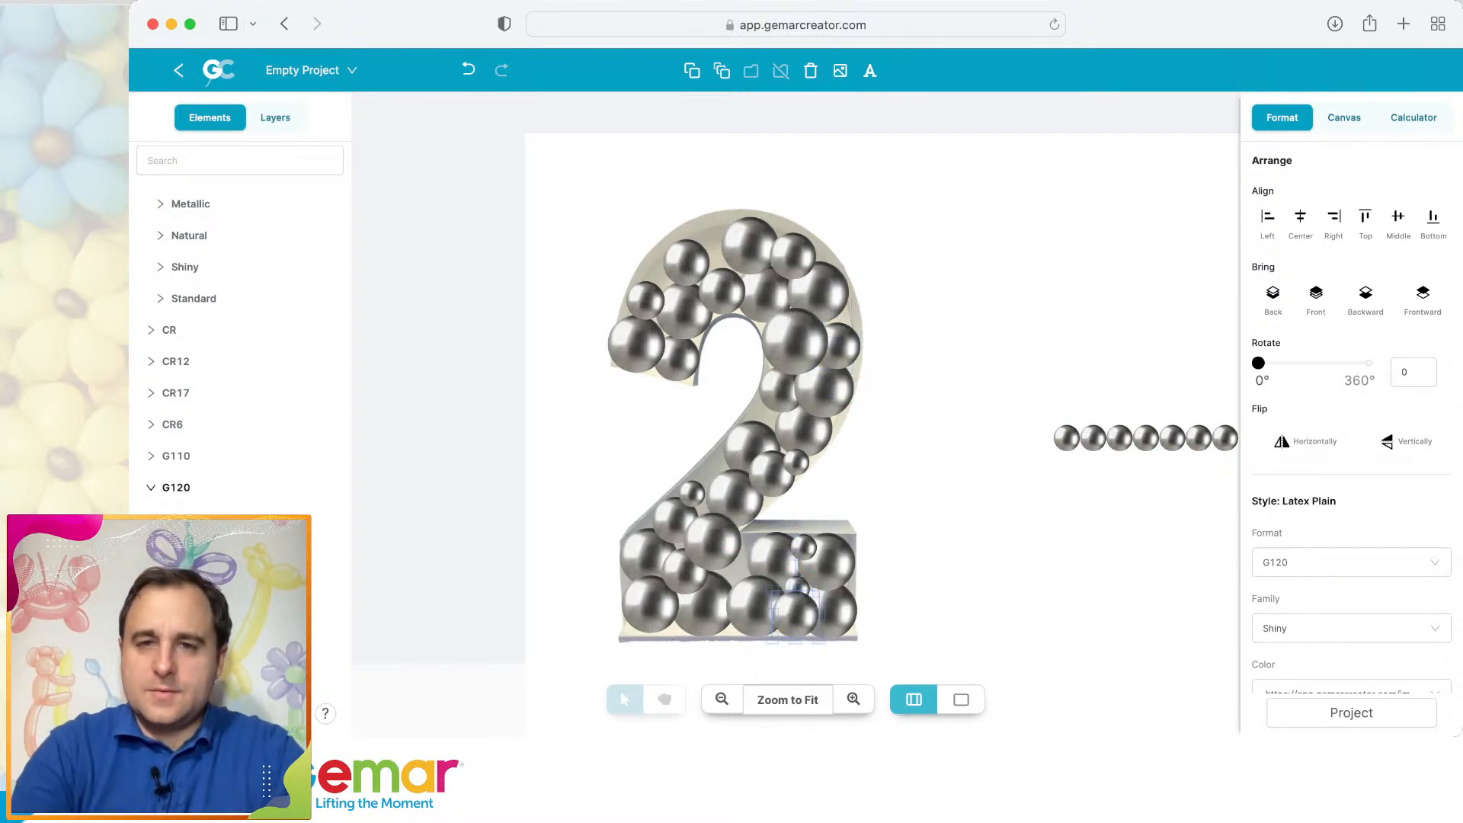
{"action": "left_click", "coordinate": [796, 586]}
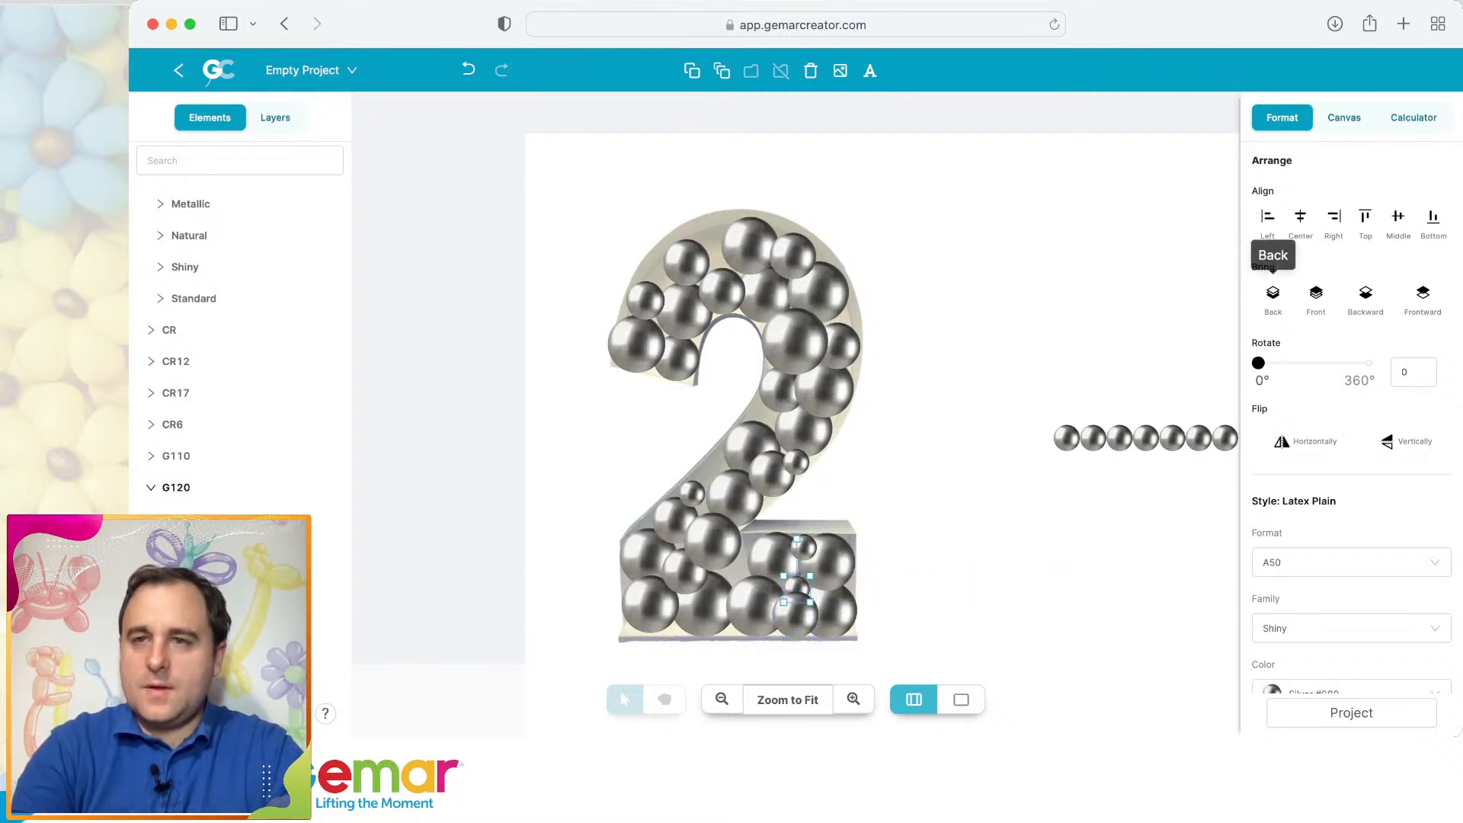
{"action": "left_click", "coordinate": [1316, 297]}
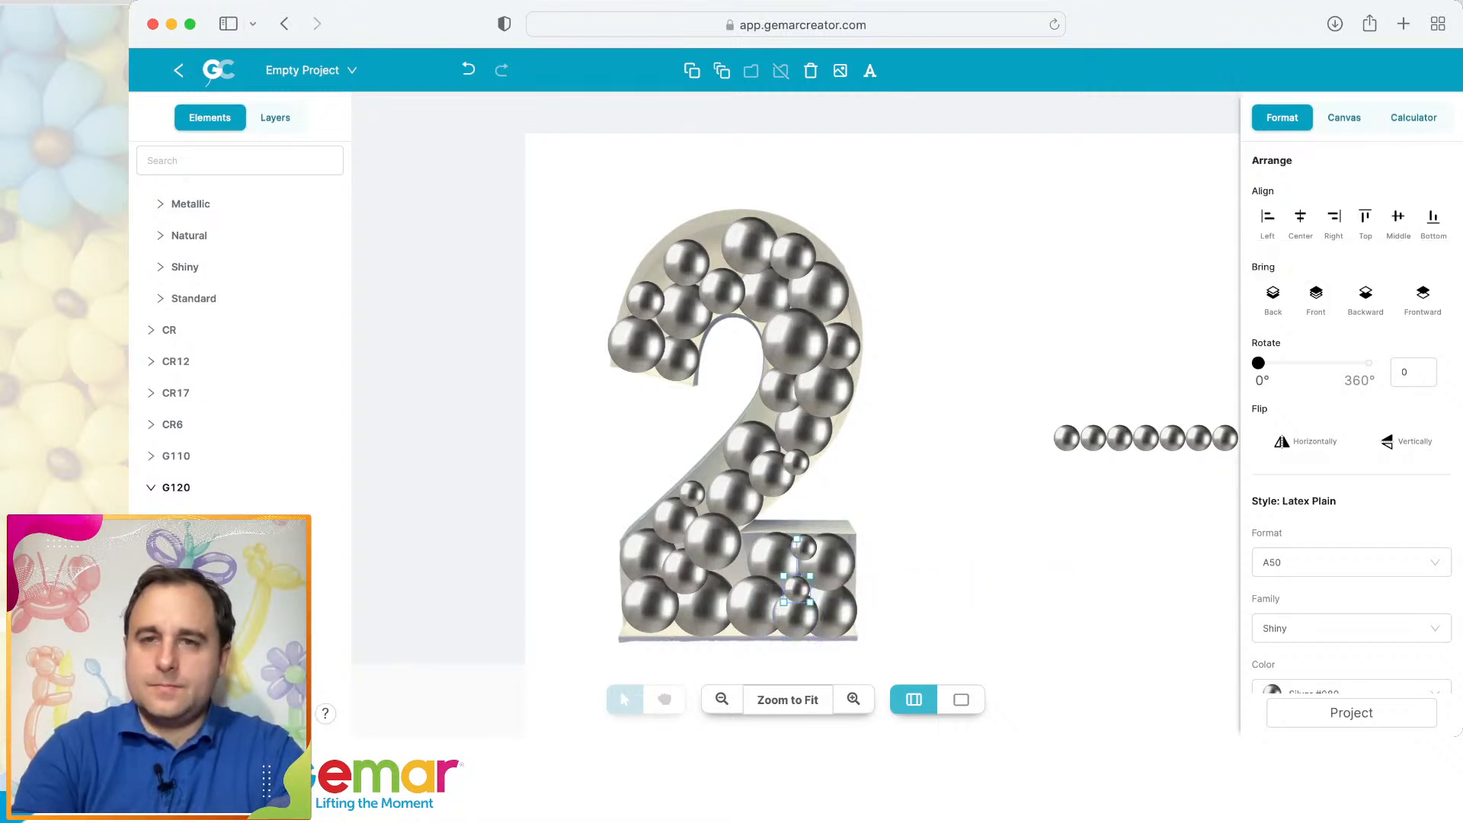
Place A50 balloons at the base junction, upper diagonal and upper left of the curve, and copy the upper right G120 balloon to the curve's top left.
{"action": "left_click_drag", "start_coordinate": [1120, 438], "coordinate": [770, 570]}
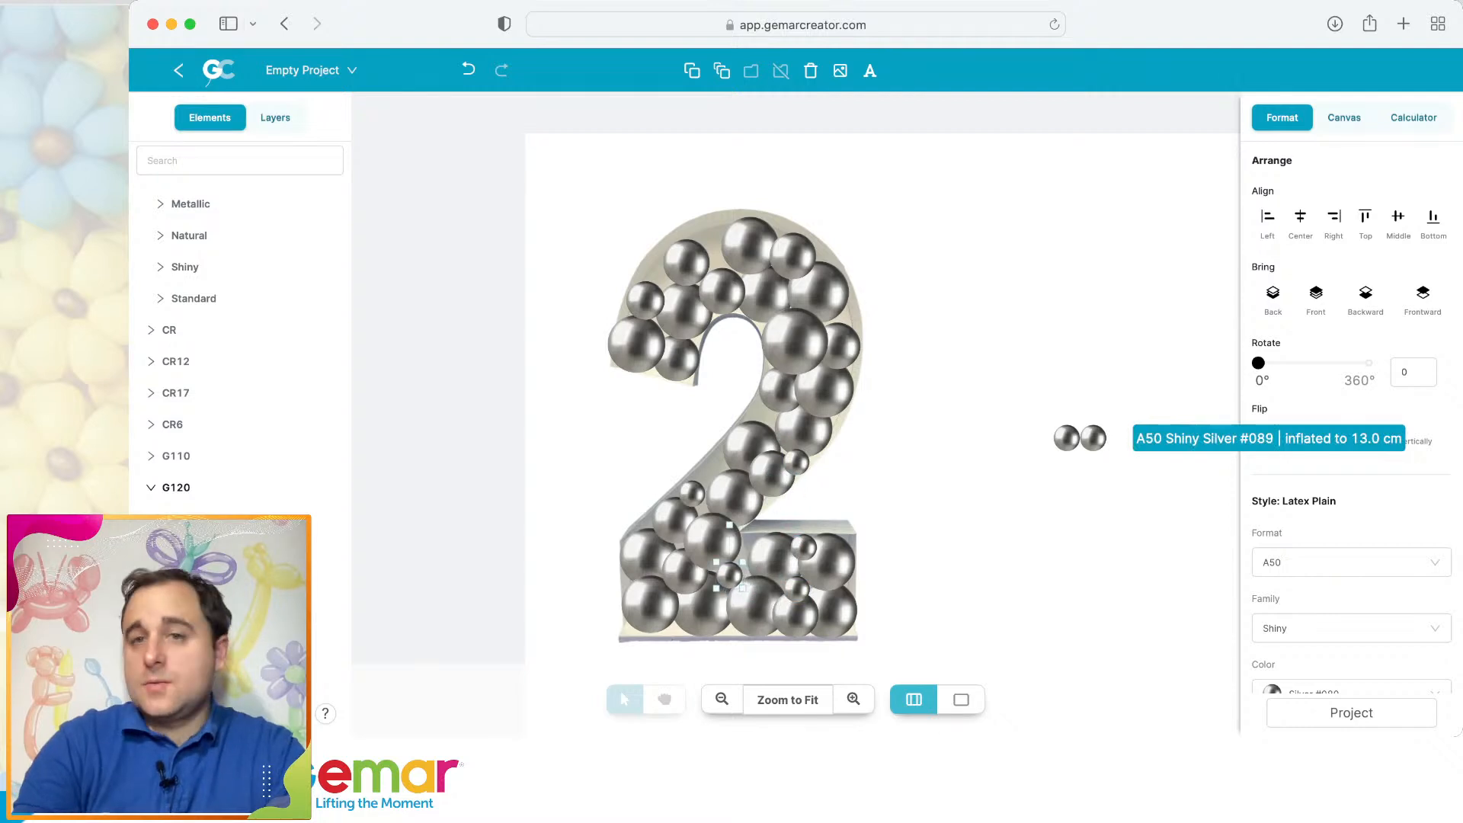
{"action": "mouse_move", "coordinate": [1093, 439]}
{"action": "left_mouse_down"}
{"action": "mouse_move", "coordinate": [761, 439]}
{"action": "mouse_move", "coordinate": [767, 417]}
{"action": "left_mouse_up"}
{"action": "left_click_drag", "start_coordinate": [1145, 438], "coordinate": [716, 259]}
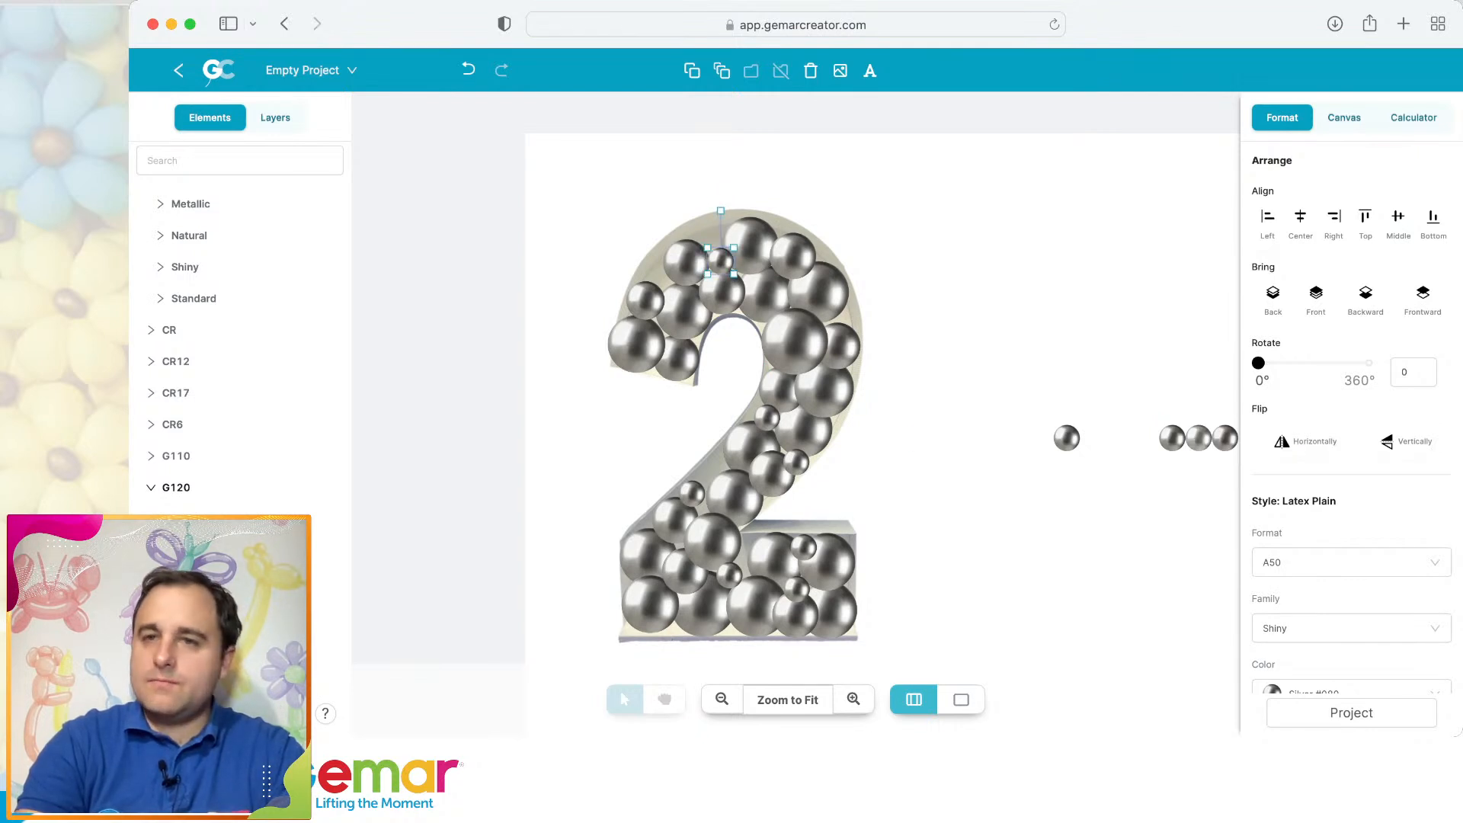
{"action": "left_click_drag", "start_coordinate": [1198, 438], "coordinate": [653, 284]}
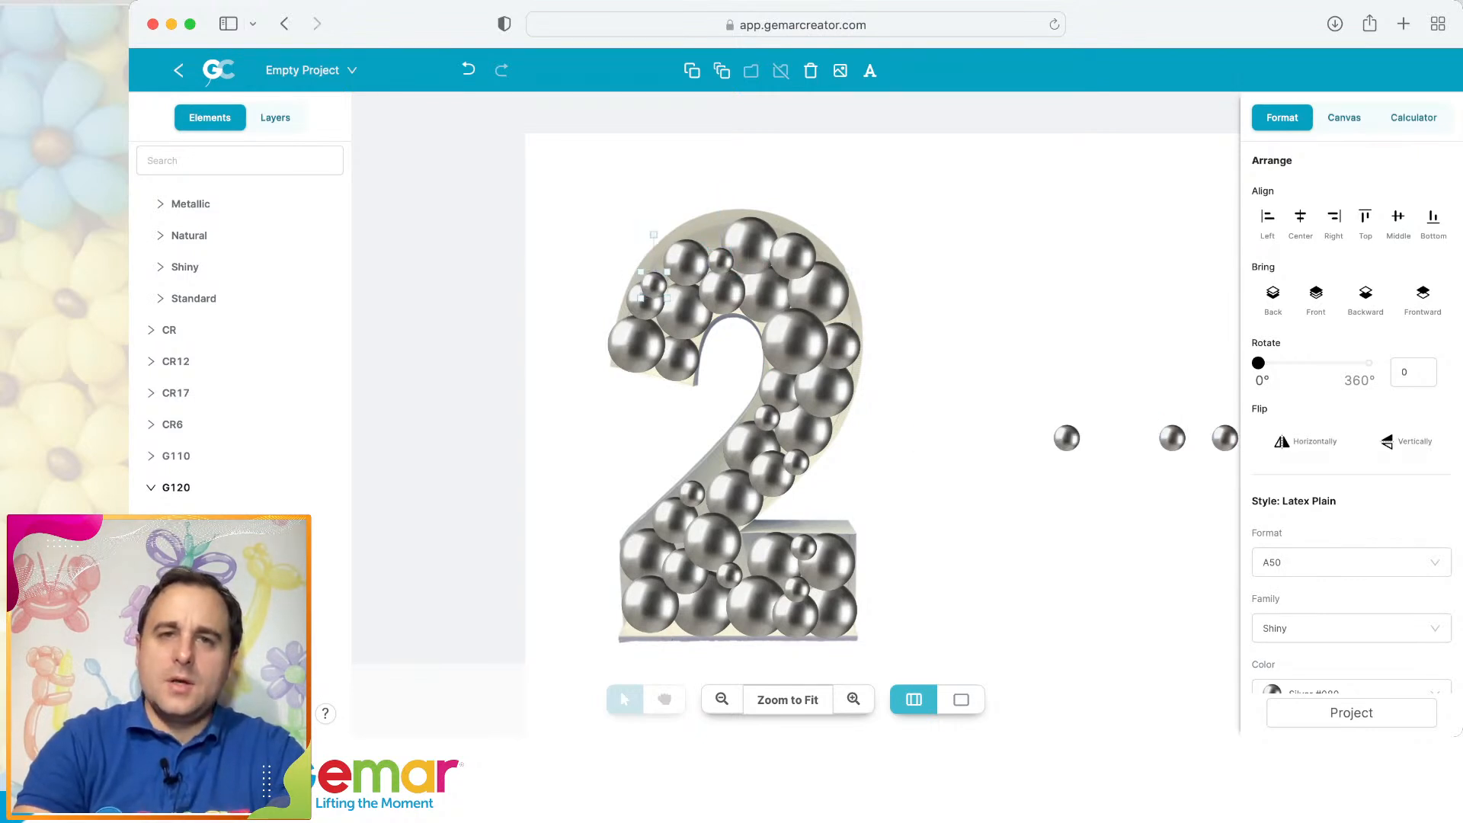
{"action": "left_click", "coordinate": [792, 255]}
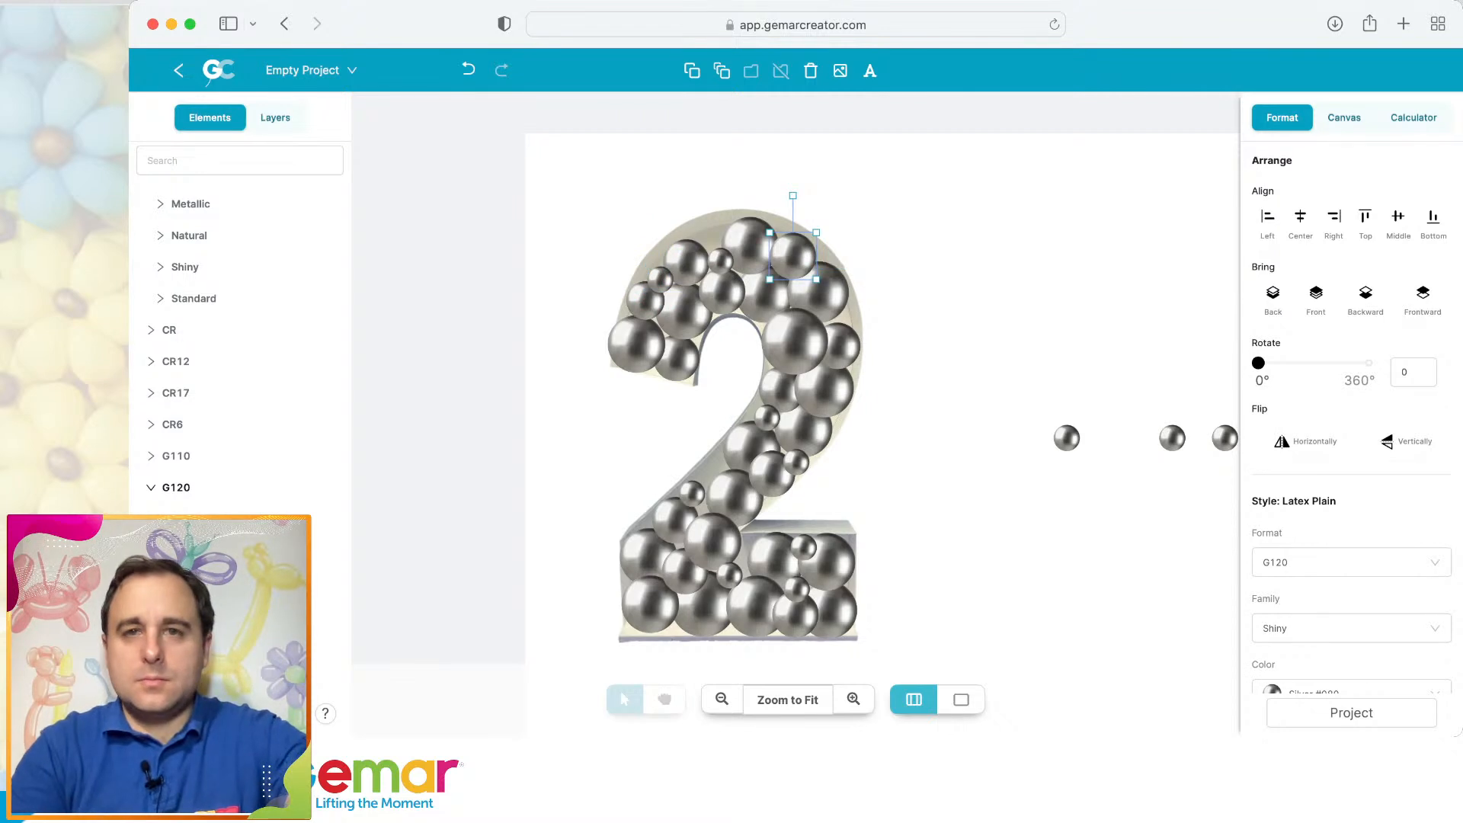
{"action": "left_click_drag", "start_coordinate": [792, 255], "coordinate": [718, 250]}
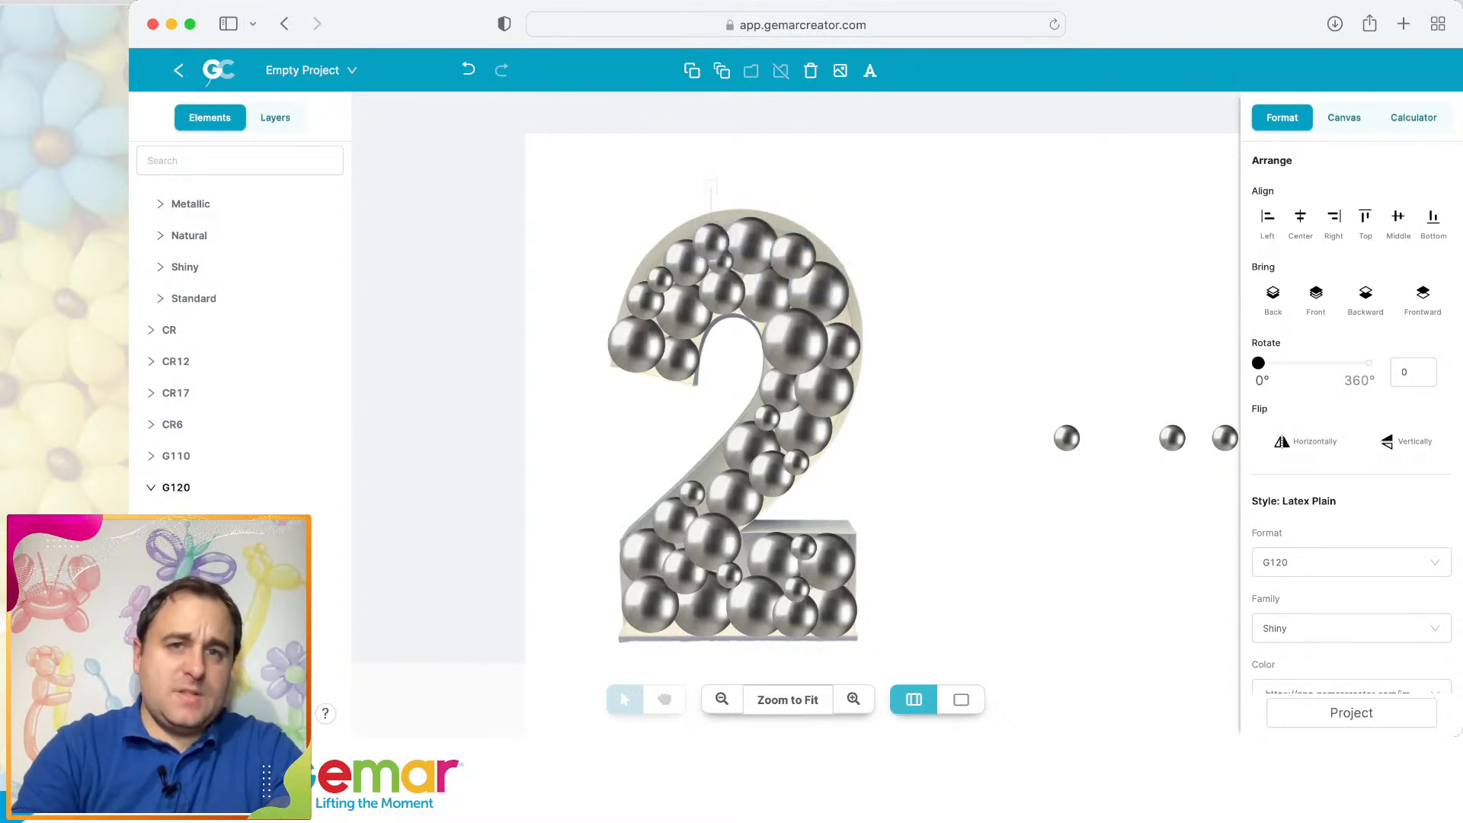
Place the remaining three A50 copies, two where the diagonal meets the base and one on the diagonal's left edge.
{"action": "left_click_drag", "start_coordinate": [1224, 438], "coordinate": [747, 545]}
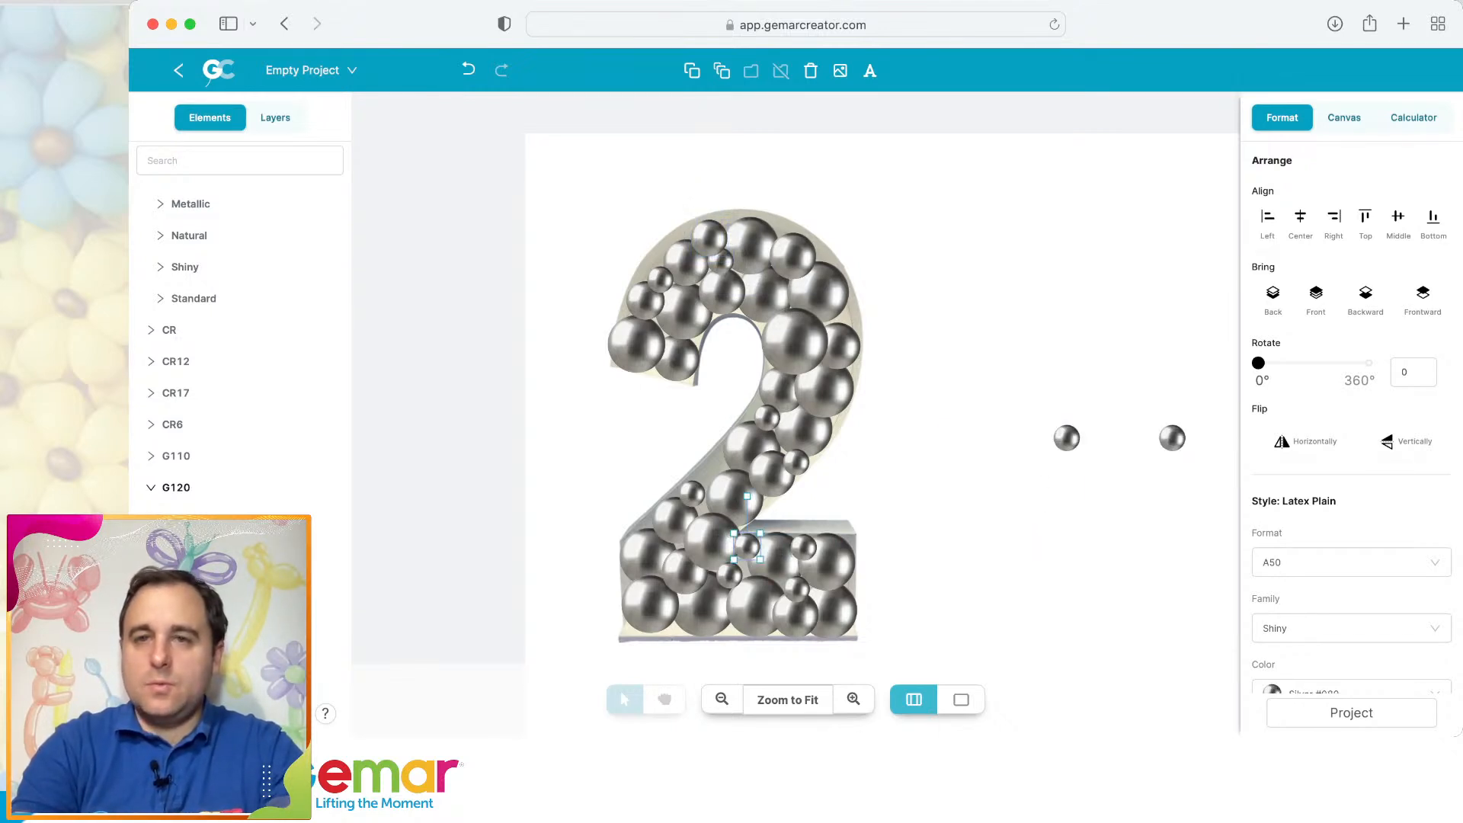
{"action": "left_click_drag", "start_coordinate": [1067, 438], "coordinate": [768, 553]}
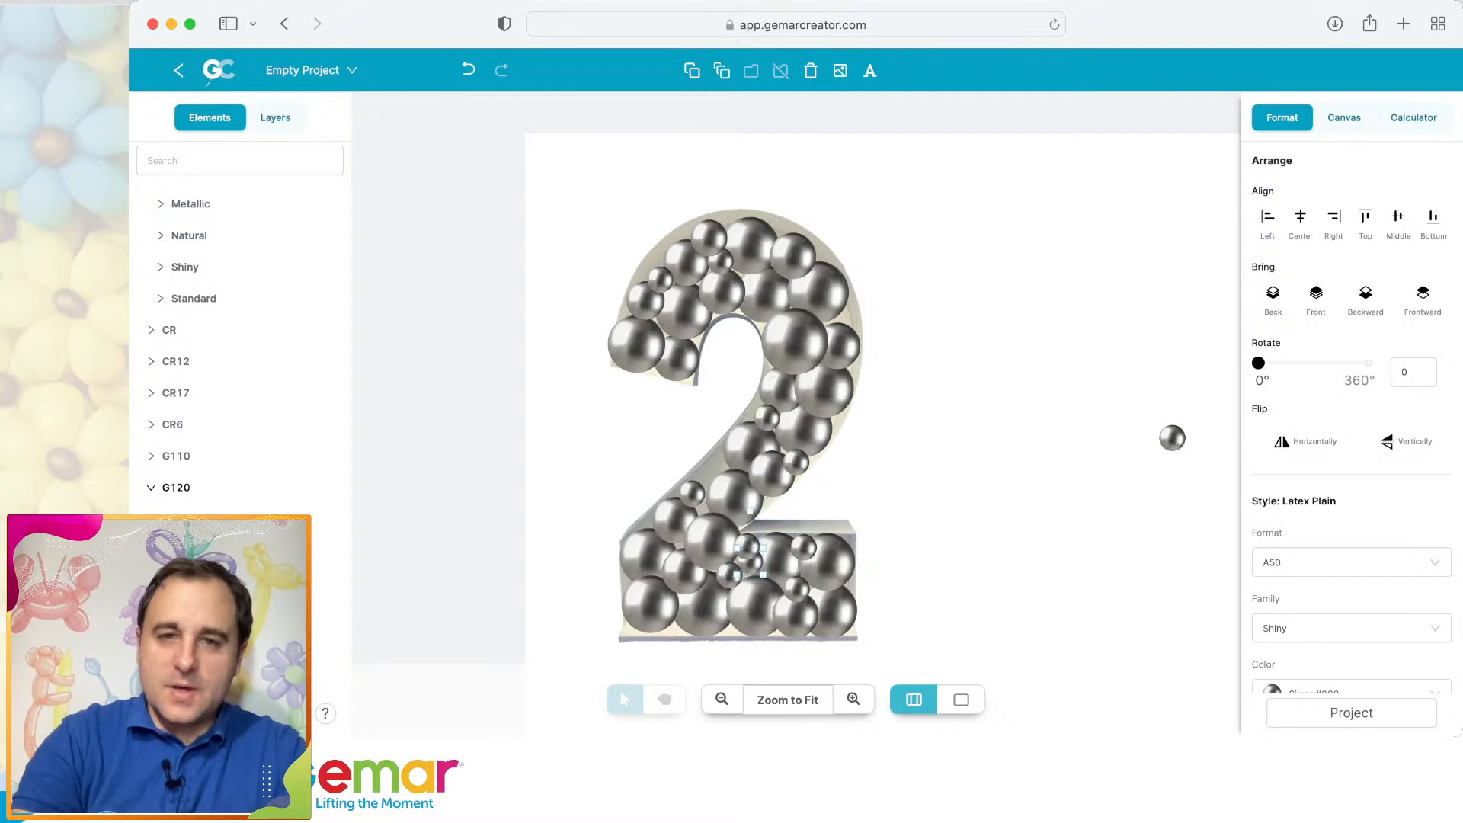
{"action": "left_click_drag", "start_coordinate": [1172, 438], "coordinate": [768, 417]}
Multiply the A50 balloon on the upper diagonal by 10 and delete the two stray large copies across the curve's inner opening.
{"action": "left_click", "coordinate": [722, 71]}
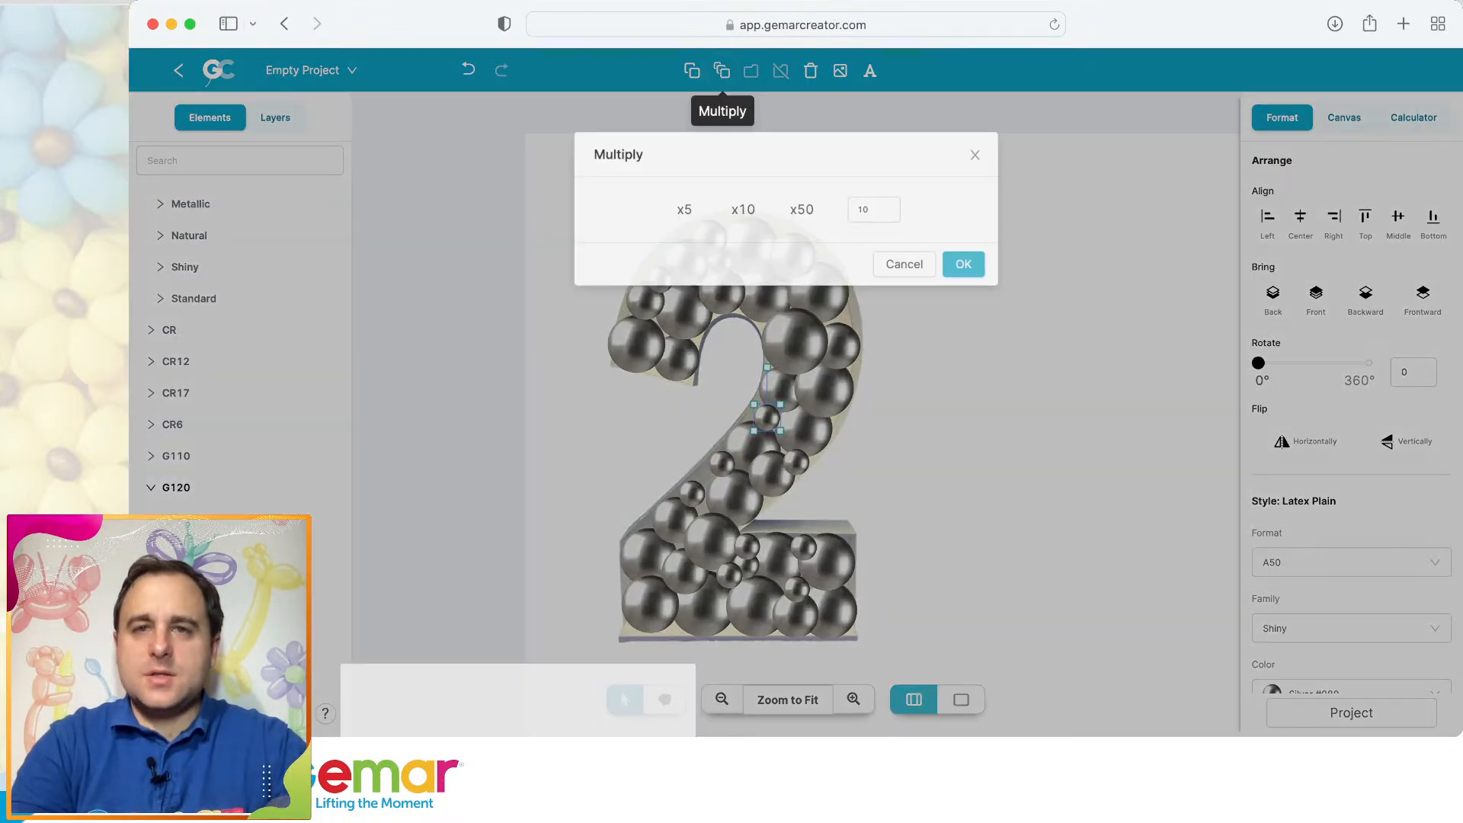
{"action": "left_click", "coordinate": [998, 290]}
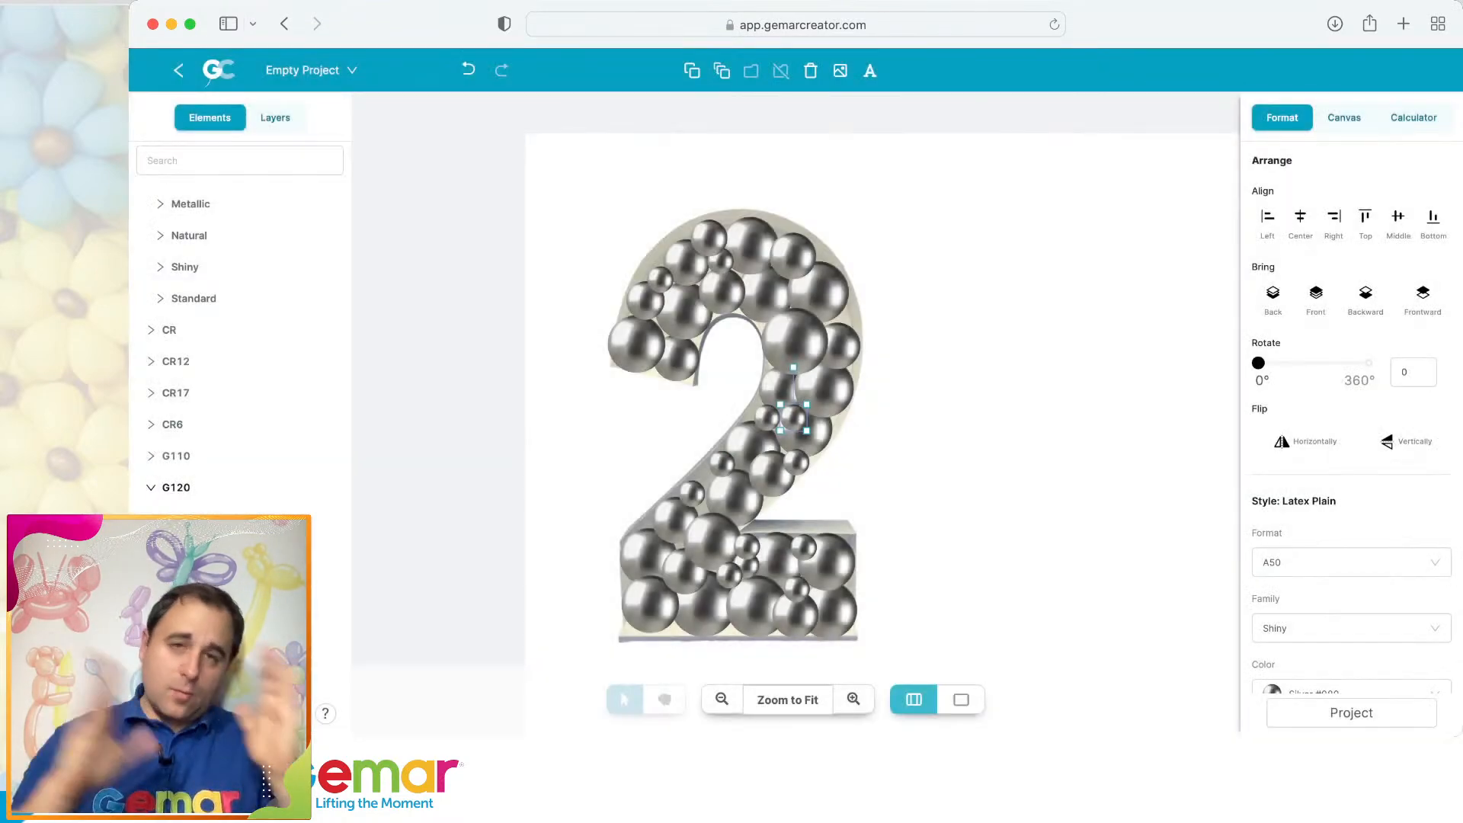
{"action": "left_click", "coordinate": [637, 345]}
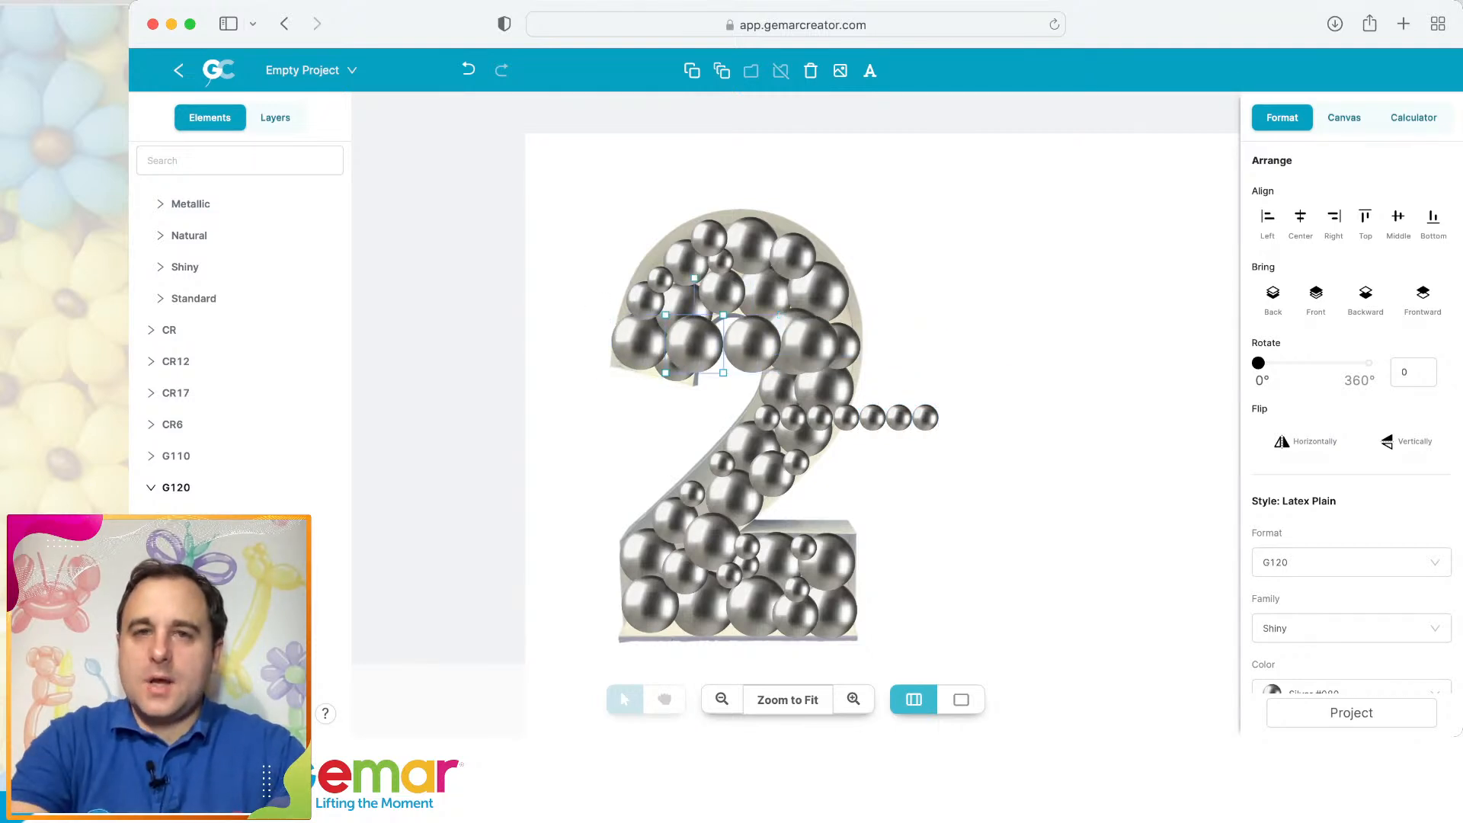
{"action": "left_click", "coordinate": [752, 345]}
{"action": "key", "text": "Delete"}
{"action": "left_click", "coordinate": [694, 345]}
{"action": "key", "text": "Delete"}
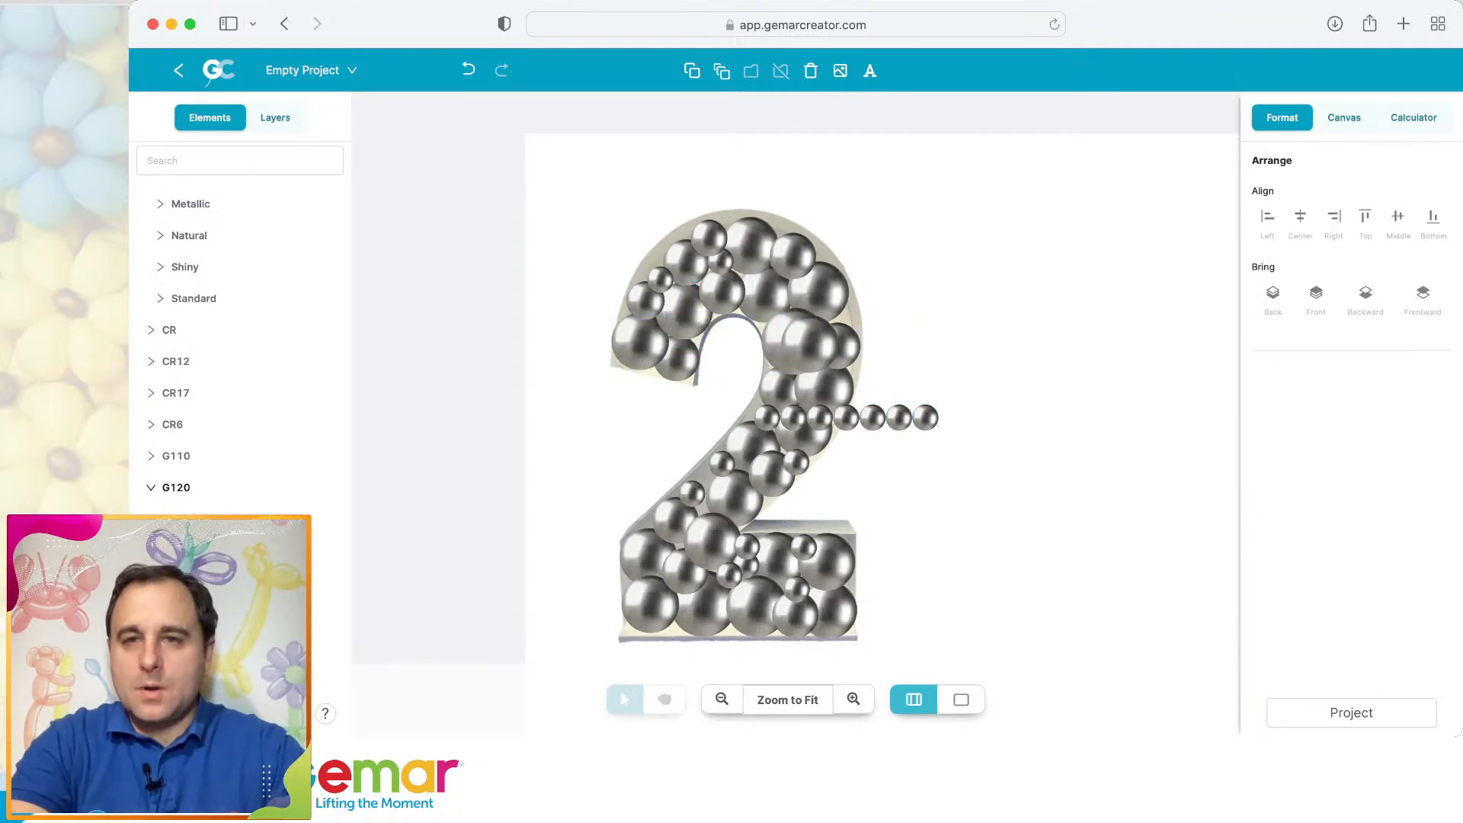
Place A50 copies along the curve's outer right edge, on its inner edge and at the bottom middle of the base.
{"action": "left_click_drag", "start_coordinate": [925, 418], "coordinate": [839, 330]}
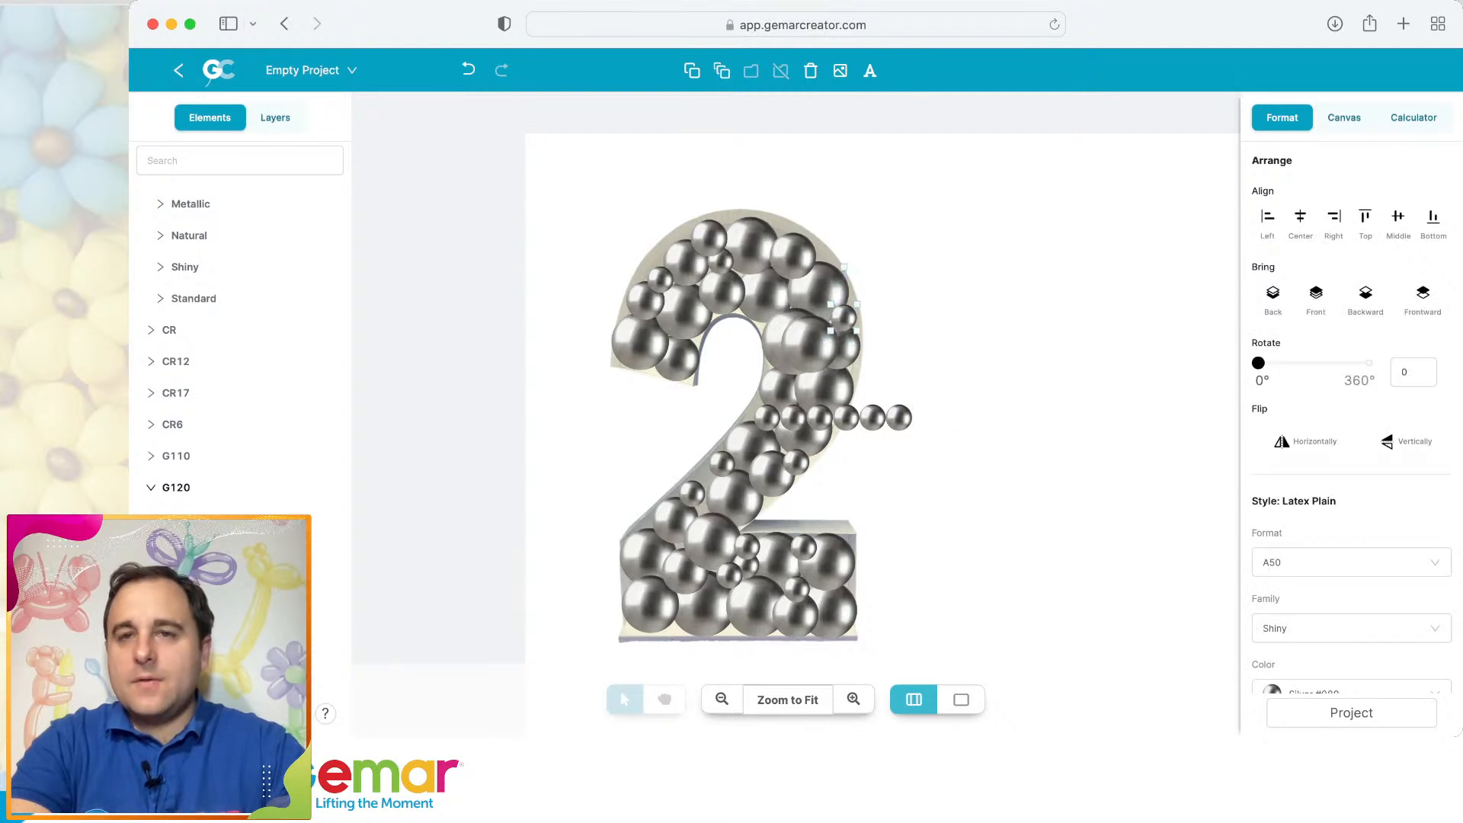
{"action": "left_click_drag", "start_coordinate": [899, 418], "coordinate": [813, 274]}
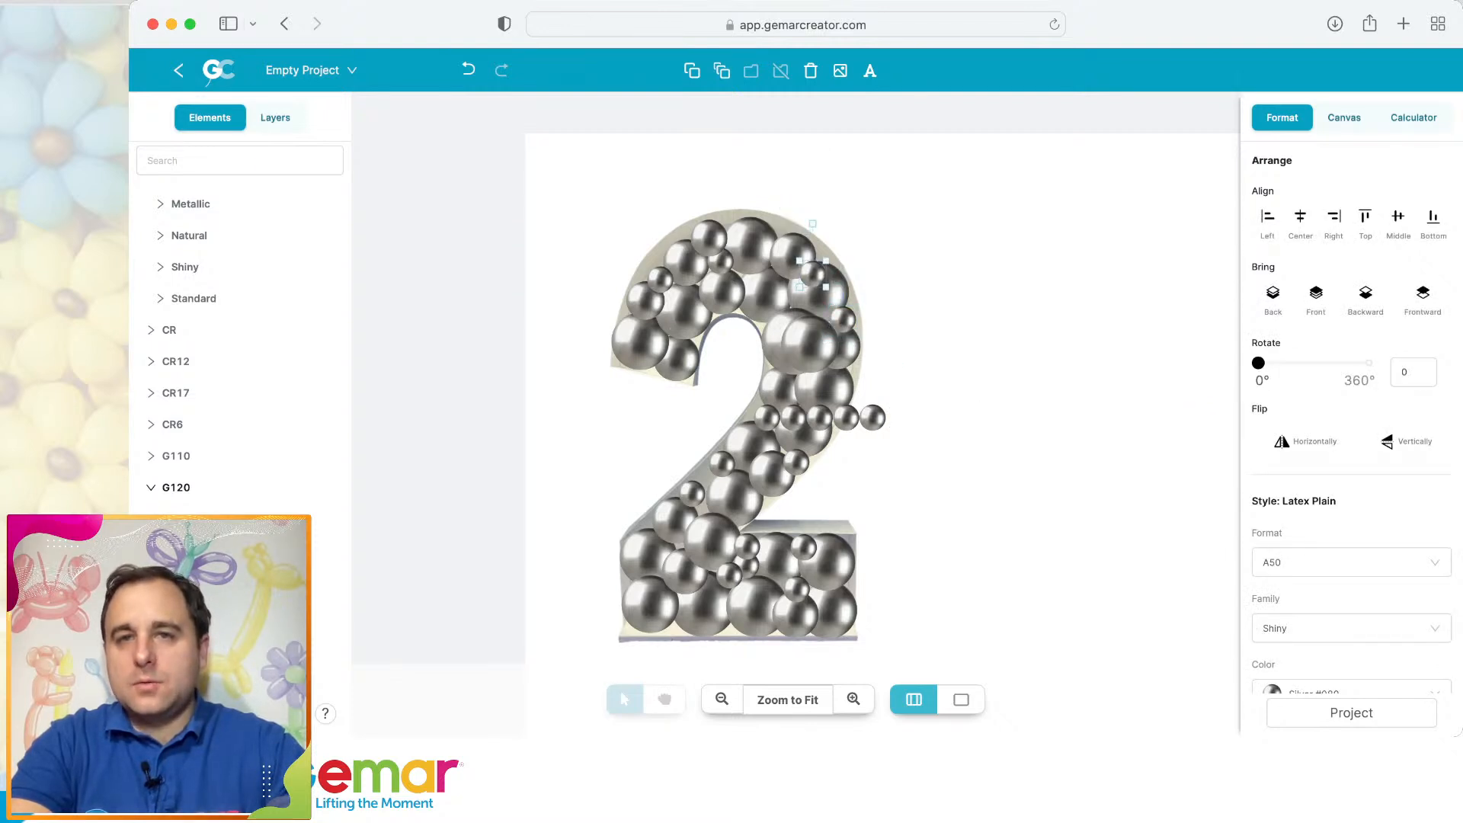
{"action": "left_click_drag", "start_coordinate": [873, 418], "coordinate": [724, 607]}
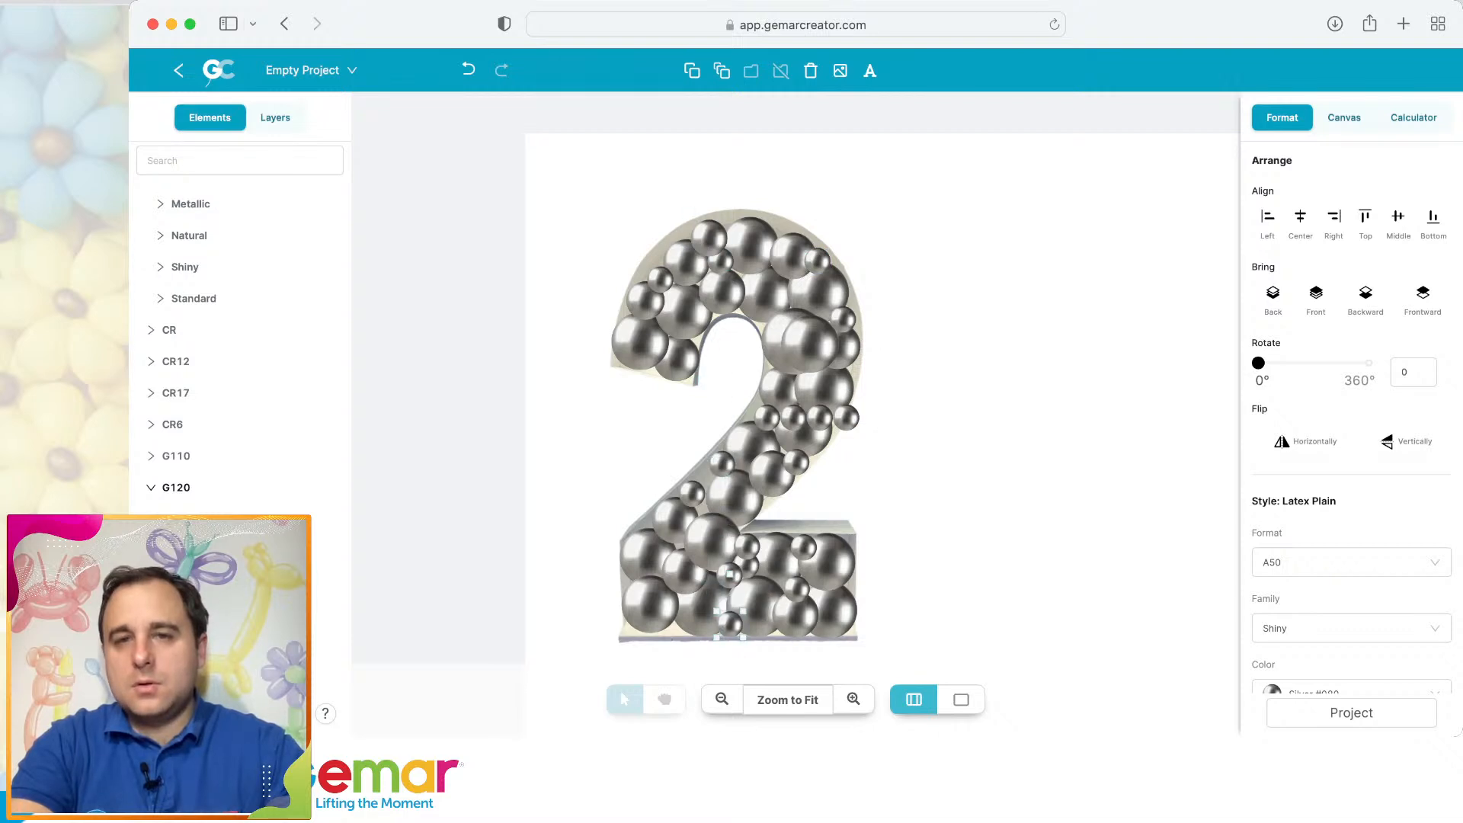
{"action": "left_click_drag", "start_coordinate": [846, 417], "coordinate": [784, 338]}
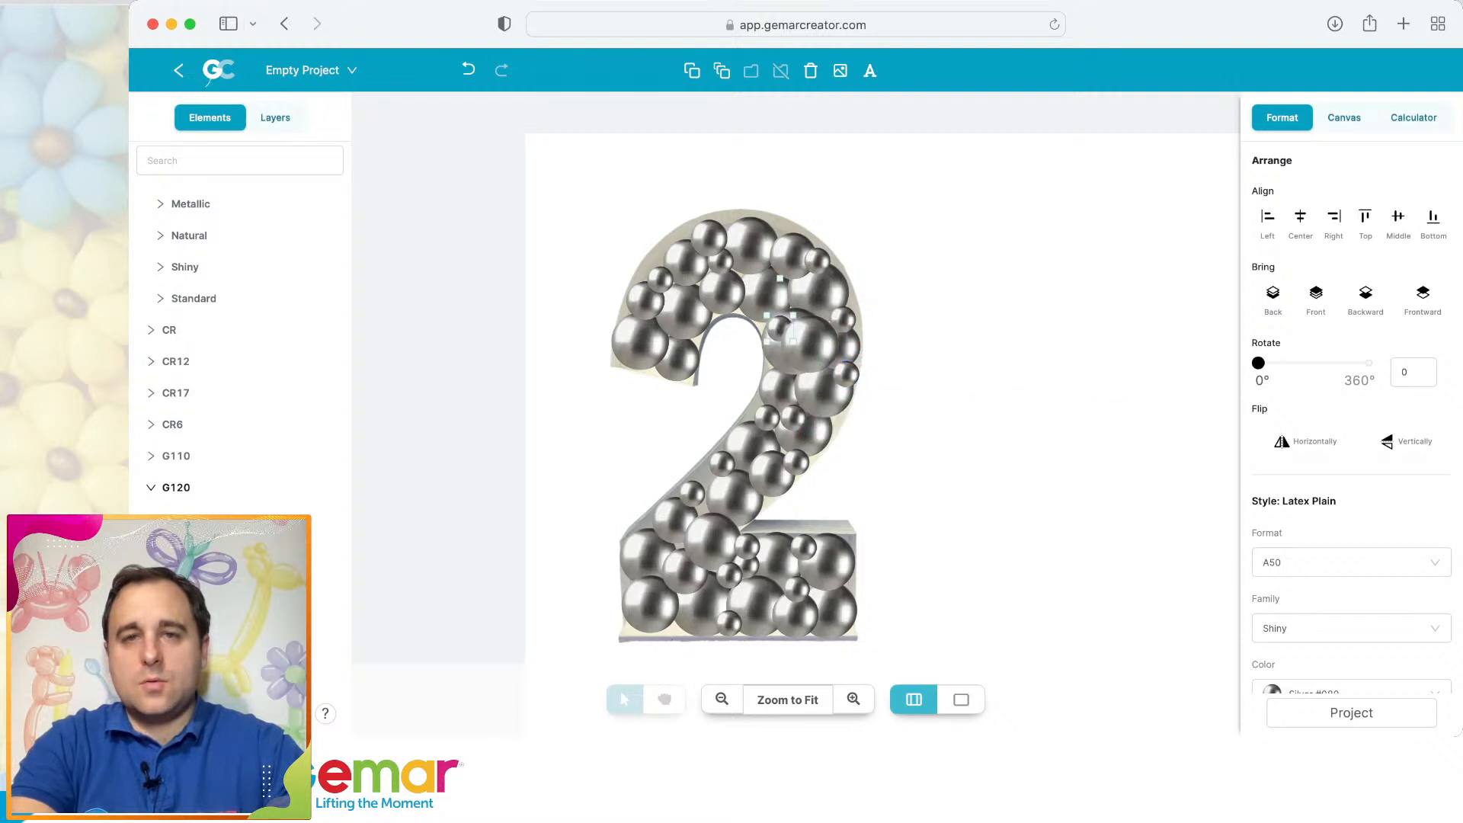
Fill gaps on the diagonal's left edge, the curve's upper left and the base's lower left corner with A50 balloons, and clear the selection.
{"action": "left_click_drag", "start_coordinate": [794, 418], "coordinate": [691, 494]}
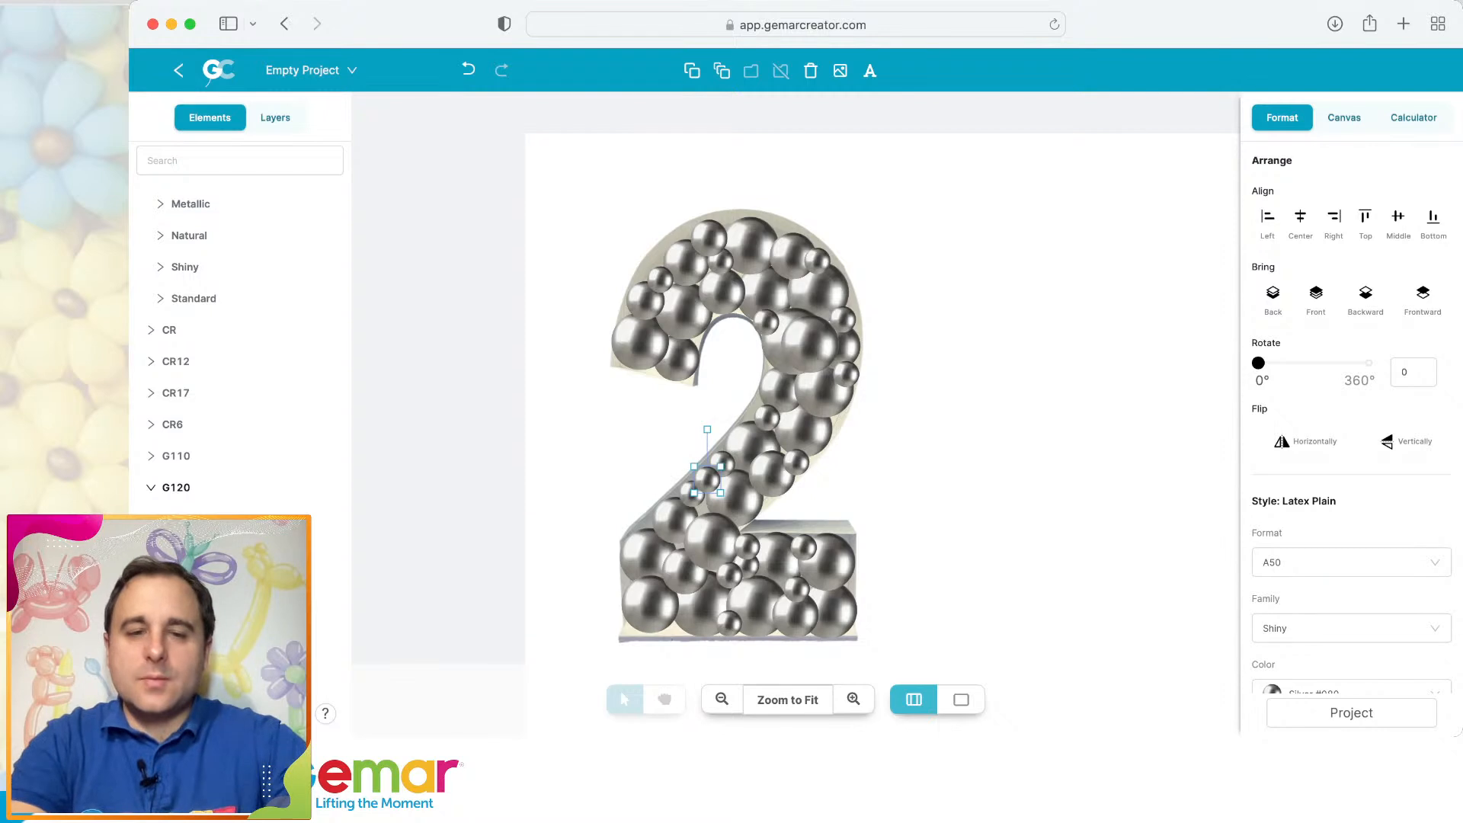
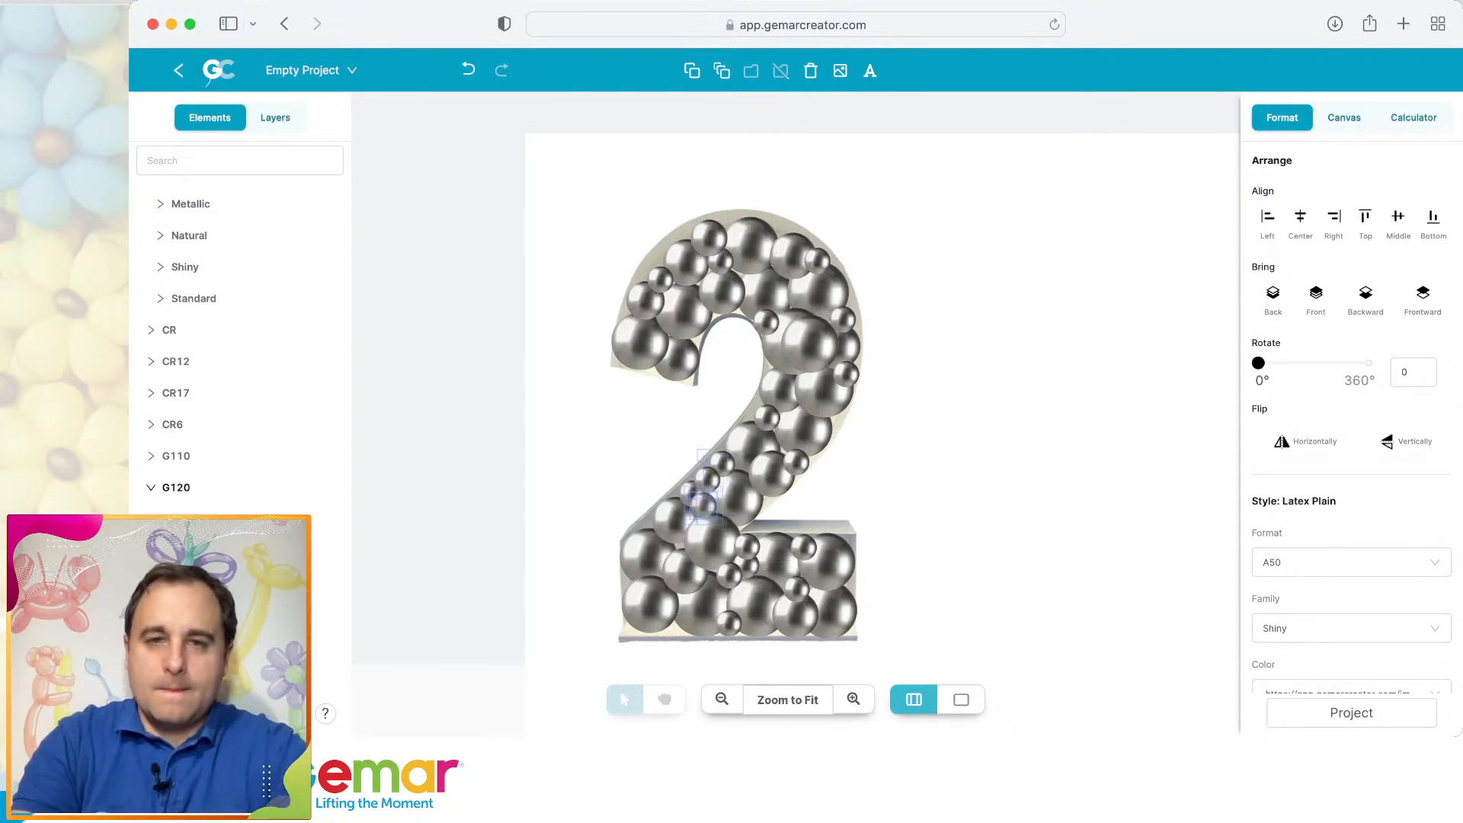
{"action": "mouse_move", "coordinate": [721, 526]}
{"action": "left_mouse_down"}
{"action": "mouse_move", "coordinate": [650, 573]}
{"action": "mouse_move", "coordinate": [626, 627]}
{"action": "mouse_move", "coordinate": [653, 643]}
{"action": "mouse_move", "coordinate": [663, 262]}
{"action": "left_mouse_up"}
{"action": "left_click", "coordinate": [640, 339]}
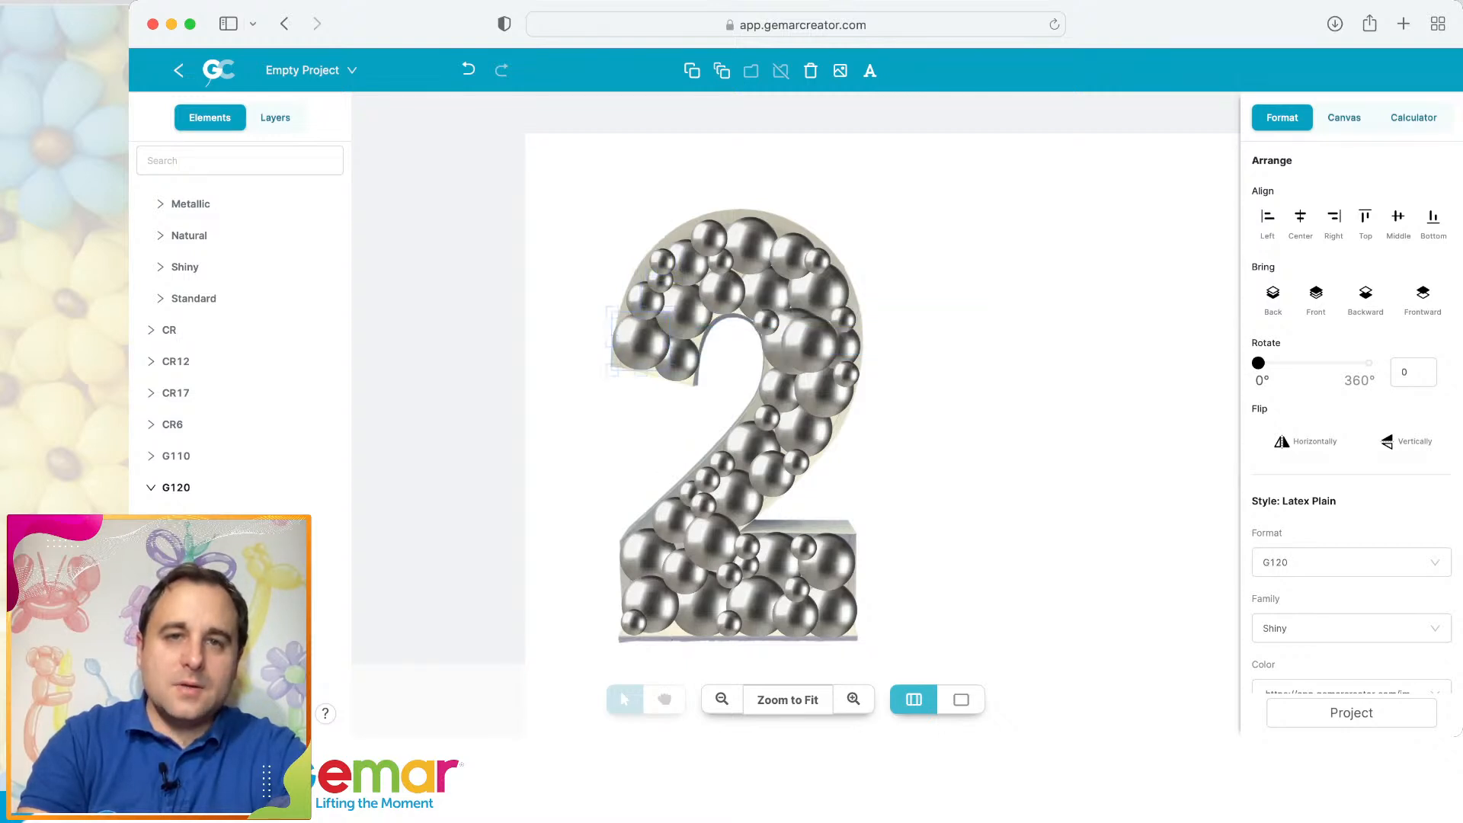
{"action": "key", "text": "Escape"}
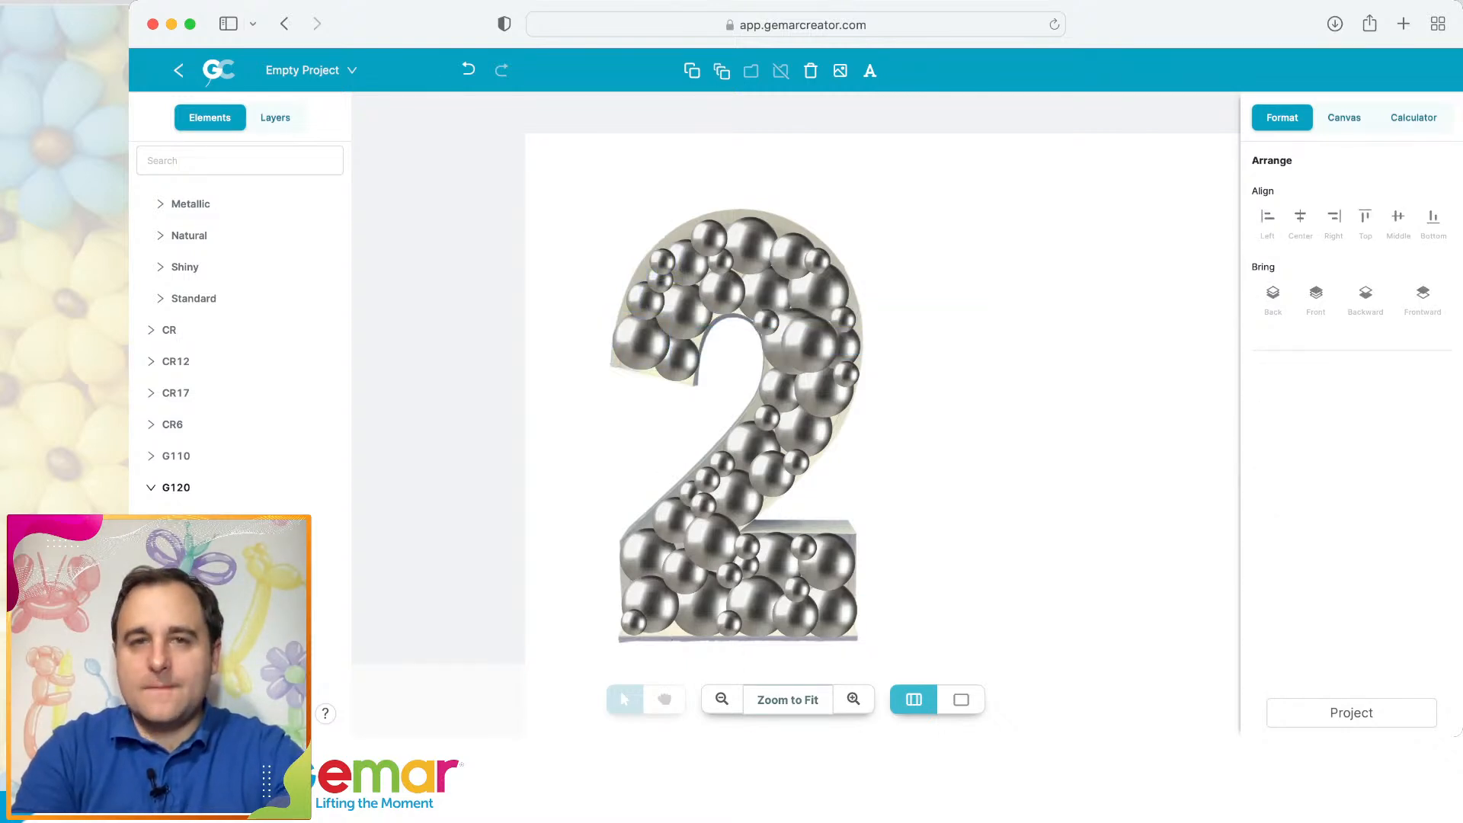
Copy the whole number 2 frame with its balloons, place the copy on the right half of the canvas and clear the selection.
{"action": "left_click", "coordinate": [787, 700]}
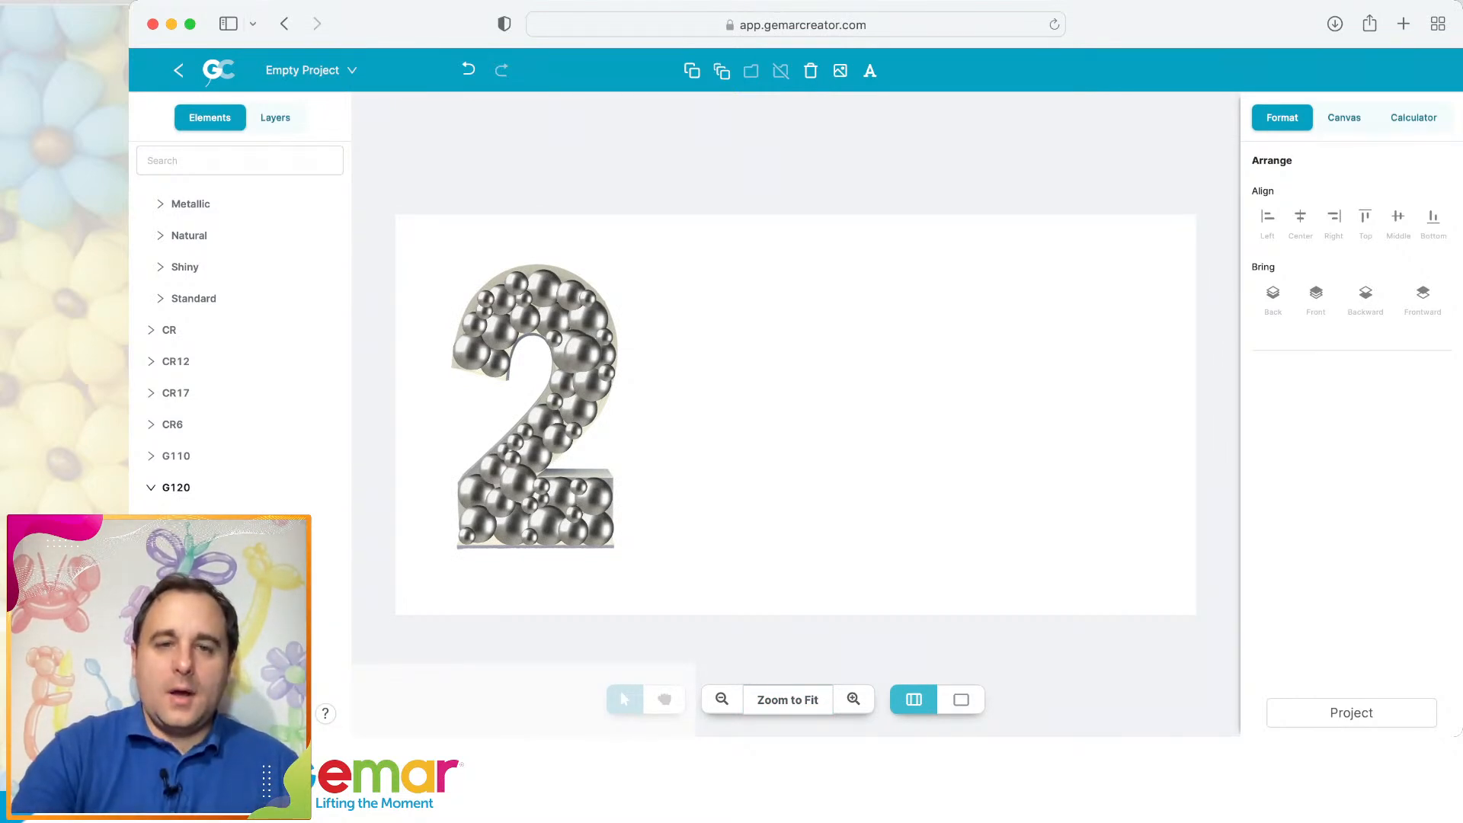
{"action": "left_click_drag", "start_coordinate": [423, 211], "coordinate": [682, 560]}
{"action": "key", "text": "super+v"}
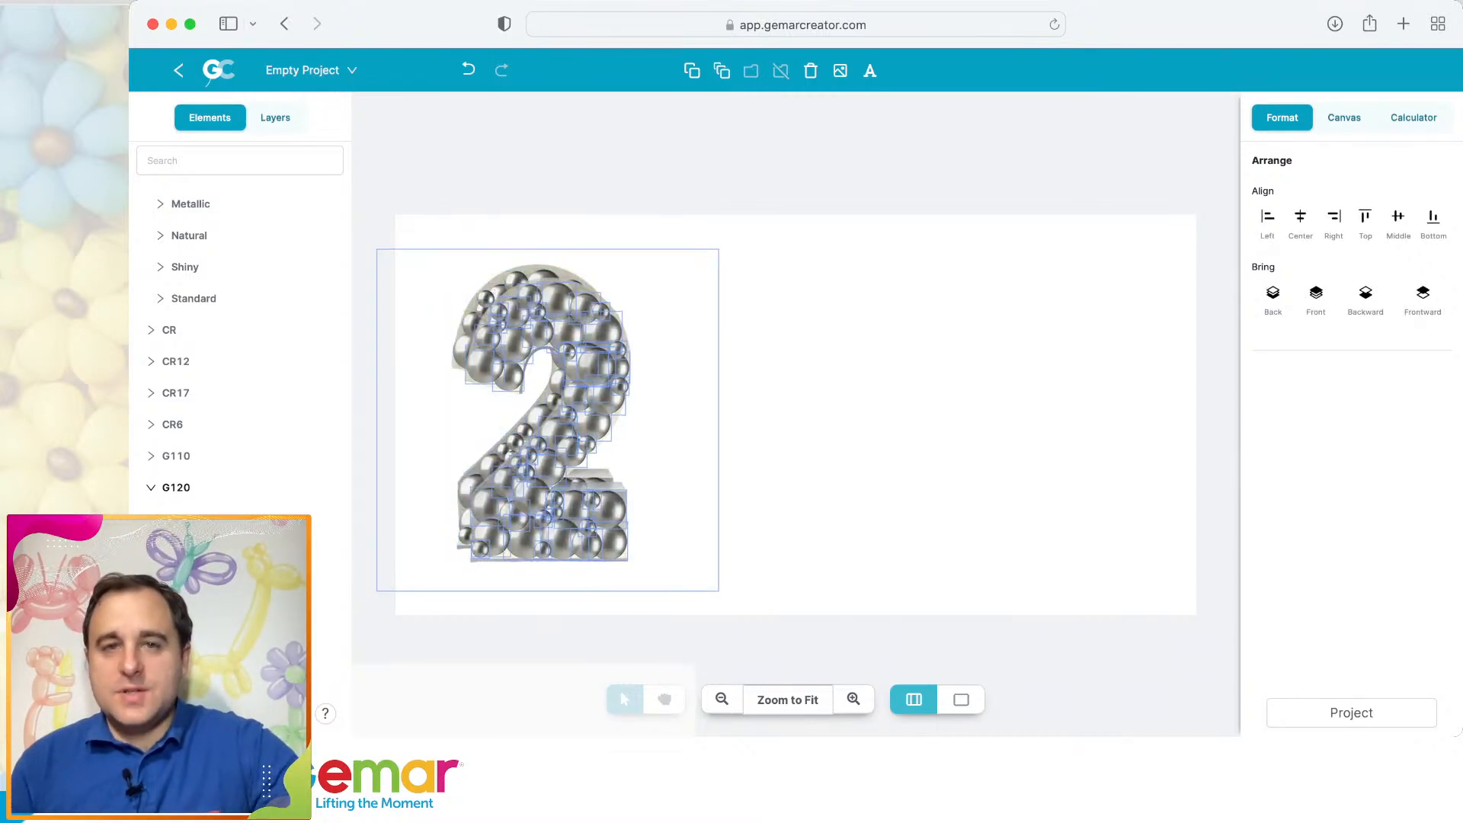
{"action": "left_click_drag", "start_coordinate": [547, 420], "coordinate": [901, 405]}
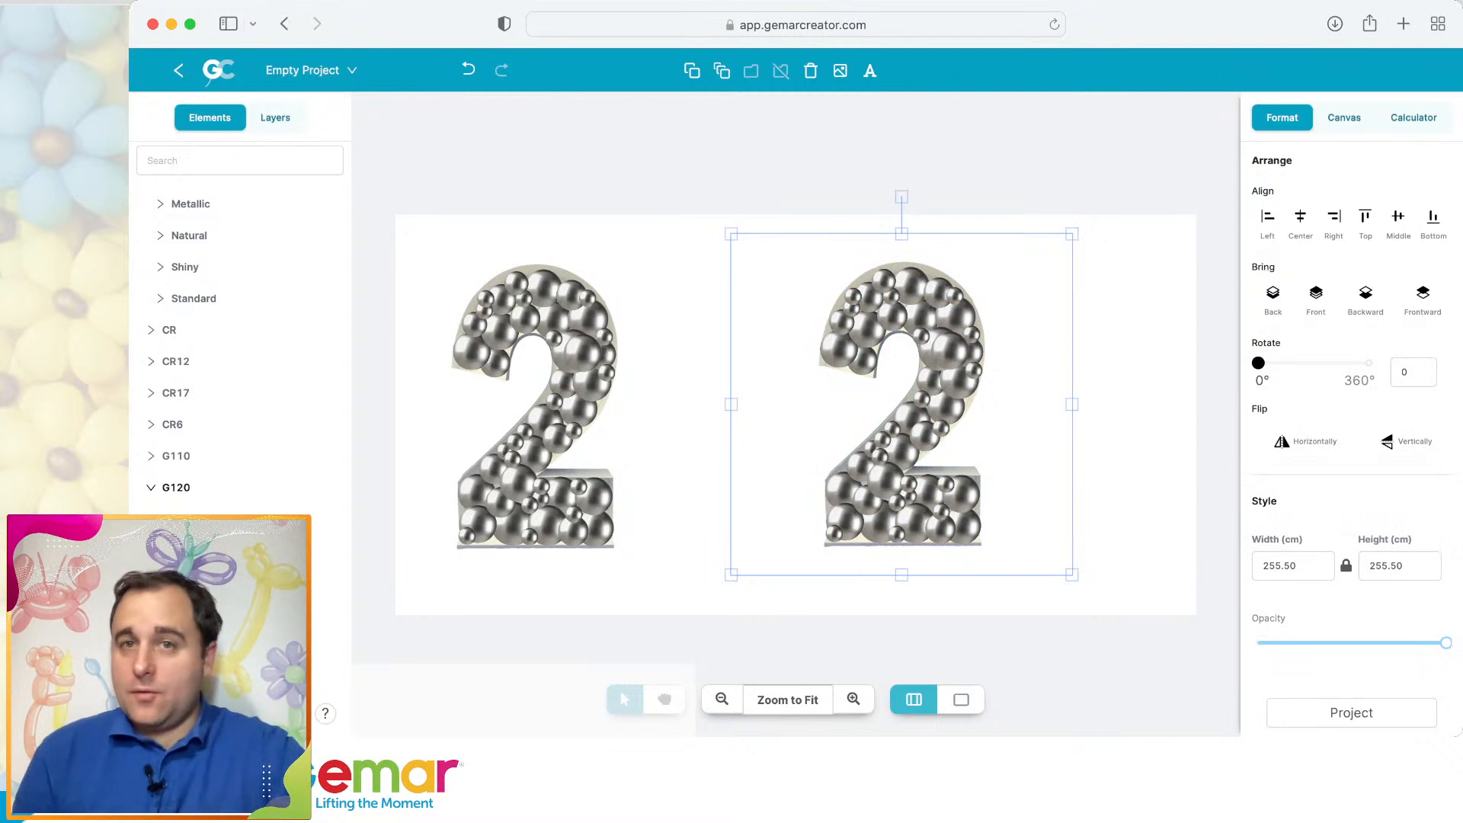
{"action": "key", "text": "Escape"}
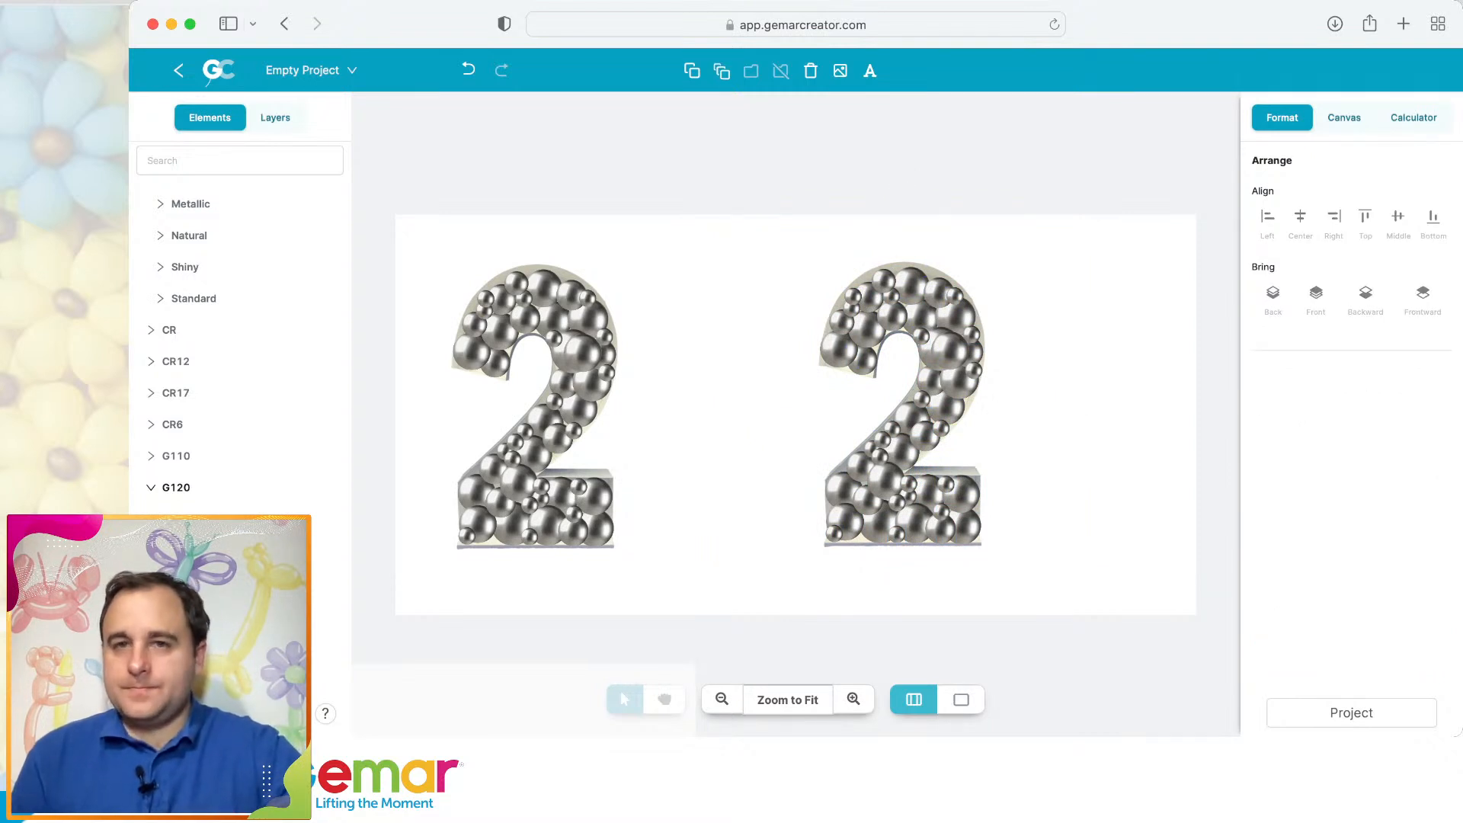
{"action": "left_click", "coordinate": [905, 412]}
{"action": "left_click_drag", "start_coordinate": [952, 471], "coordinate": [1169, 344]}
{"action": "key", "text": "Escape"}
{"action": "left_click_drag", "start_coordinate": [777, 247], "coordinate": [931, 380]}
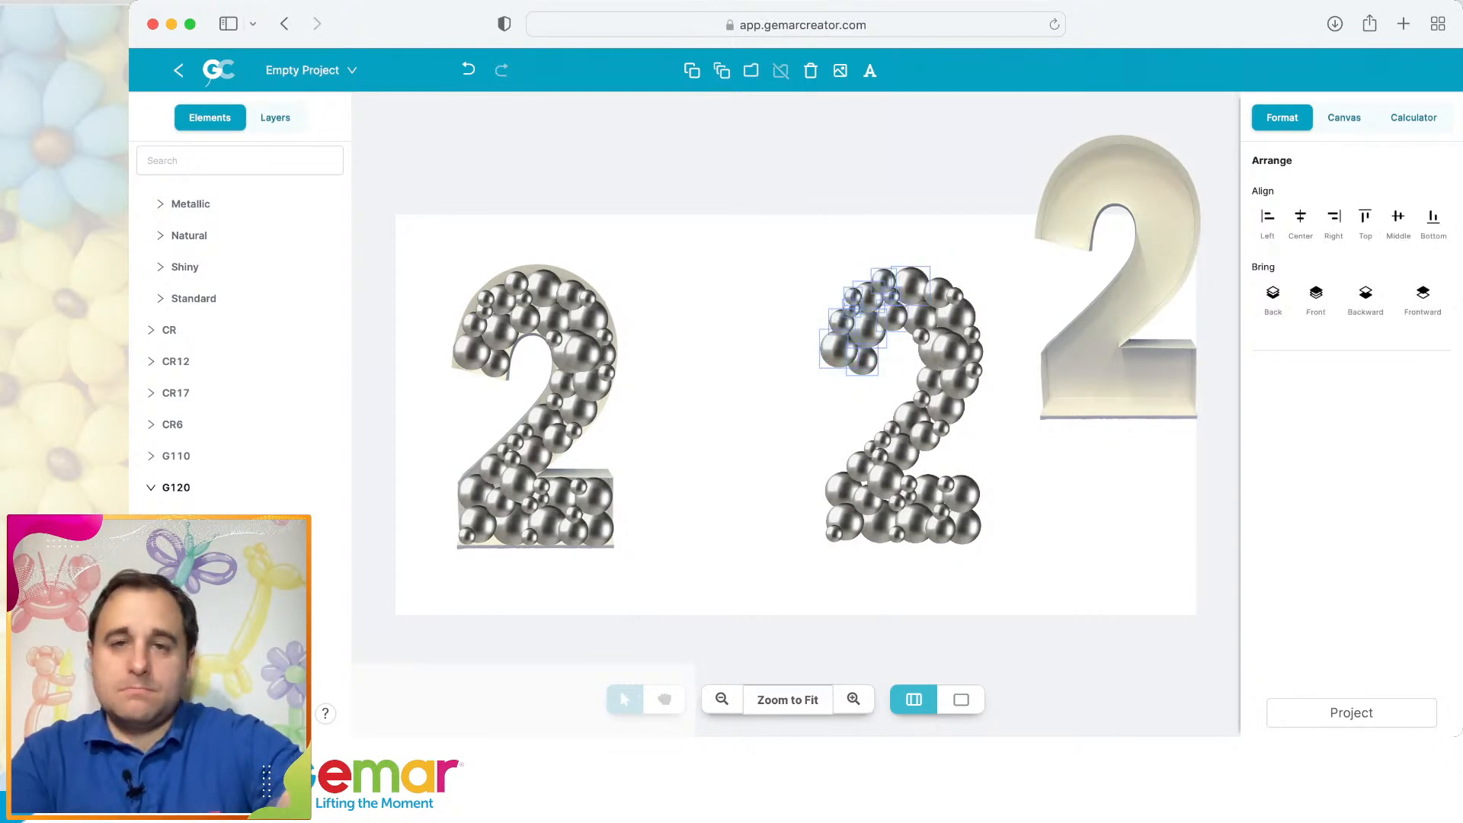
{"action": "left_click_drag", "start_coordinate": [1105, 350], "coordinate": [889, 479]}
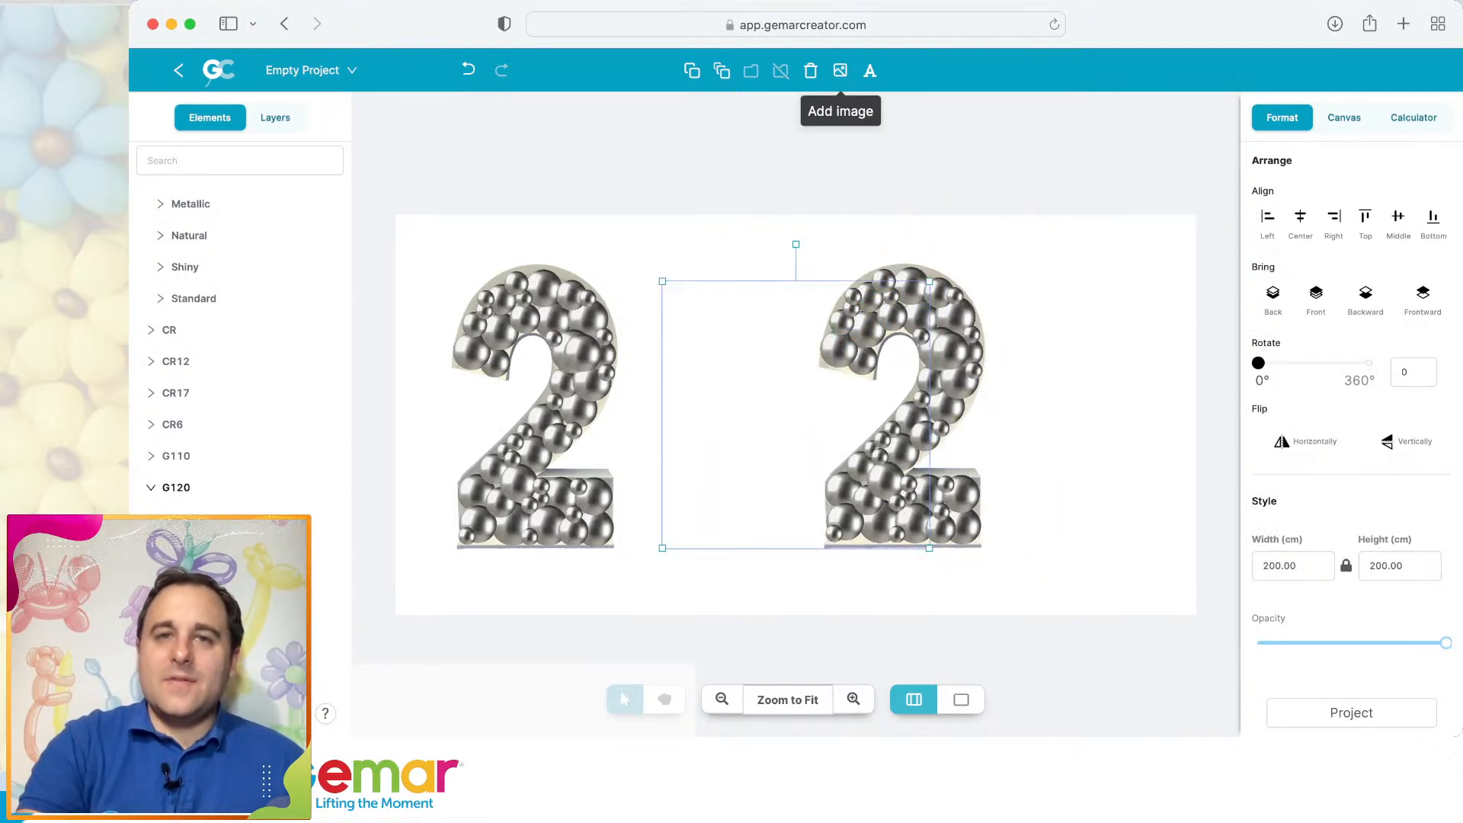
Add the number 0 frame image, set its width to 300 cm and move it onto the right half of the canvas.
{"action": "left_click", "coordinate": [840, 70]}
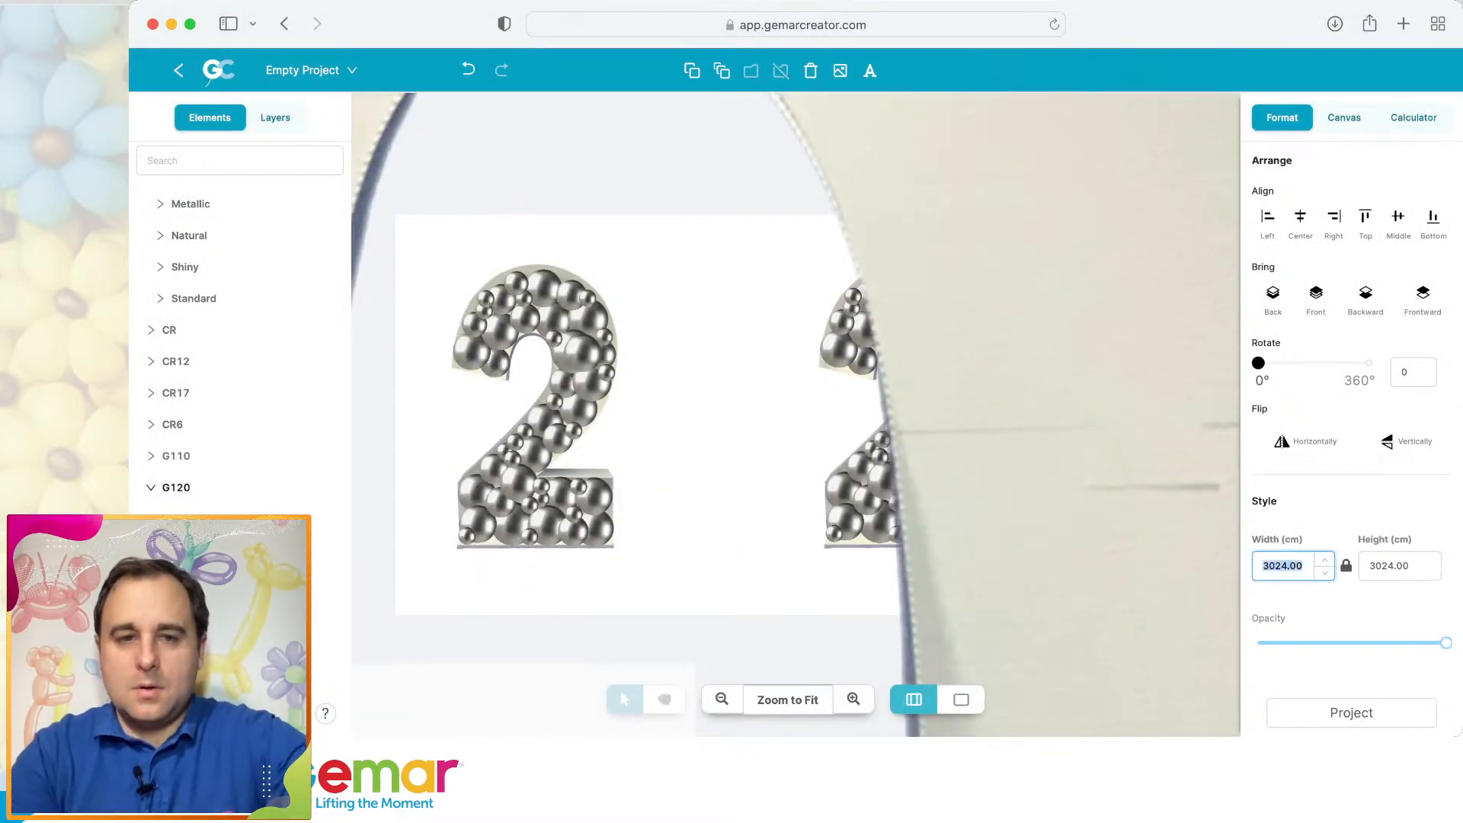
{"action": "type", "text": "300"}
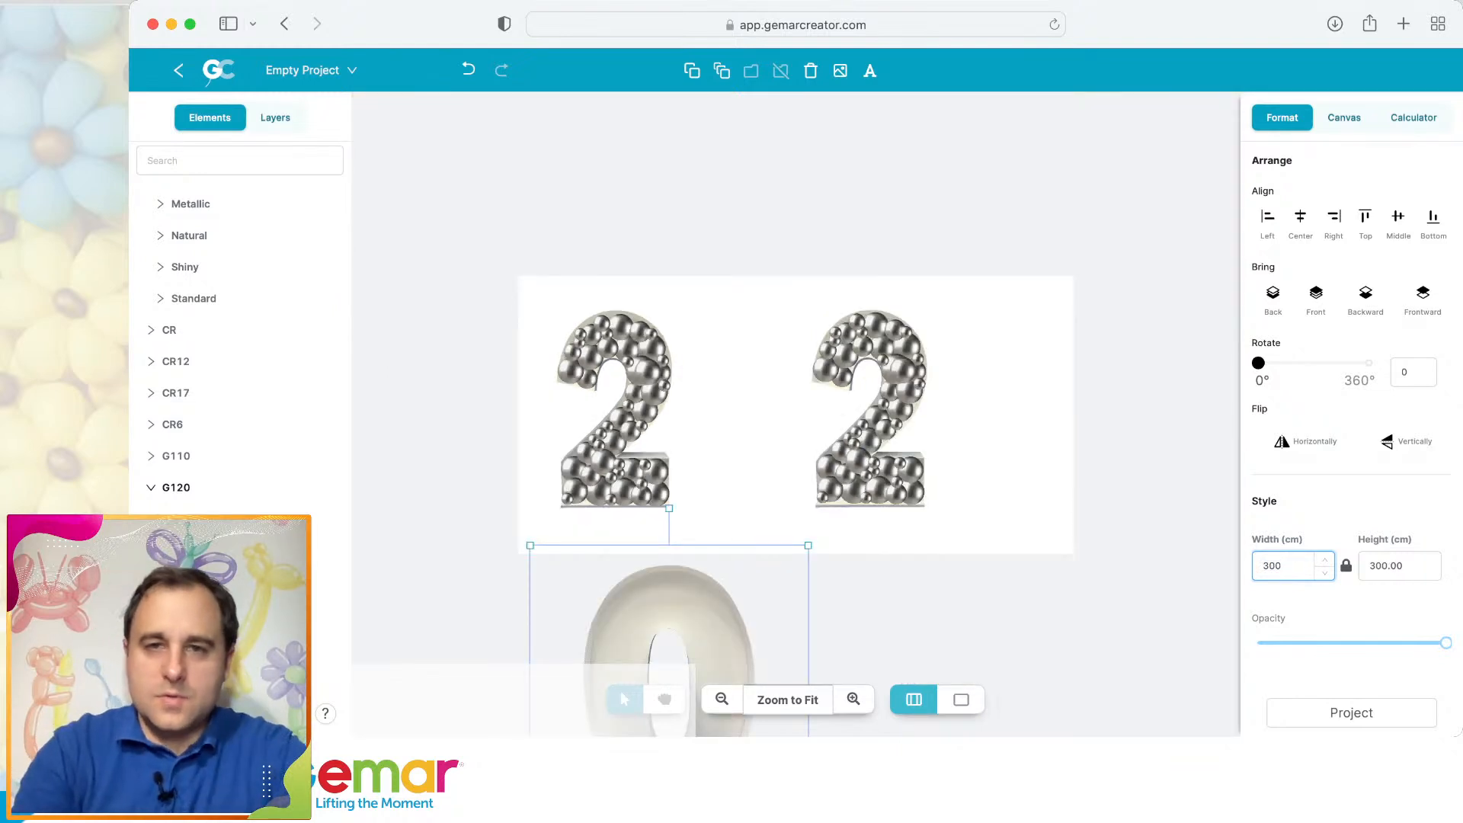
{"action": "left_click_drag", "start_coordinate": [671, 609], "coordinate": [903, 349]}
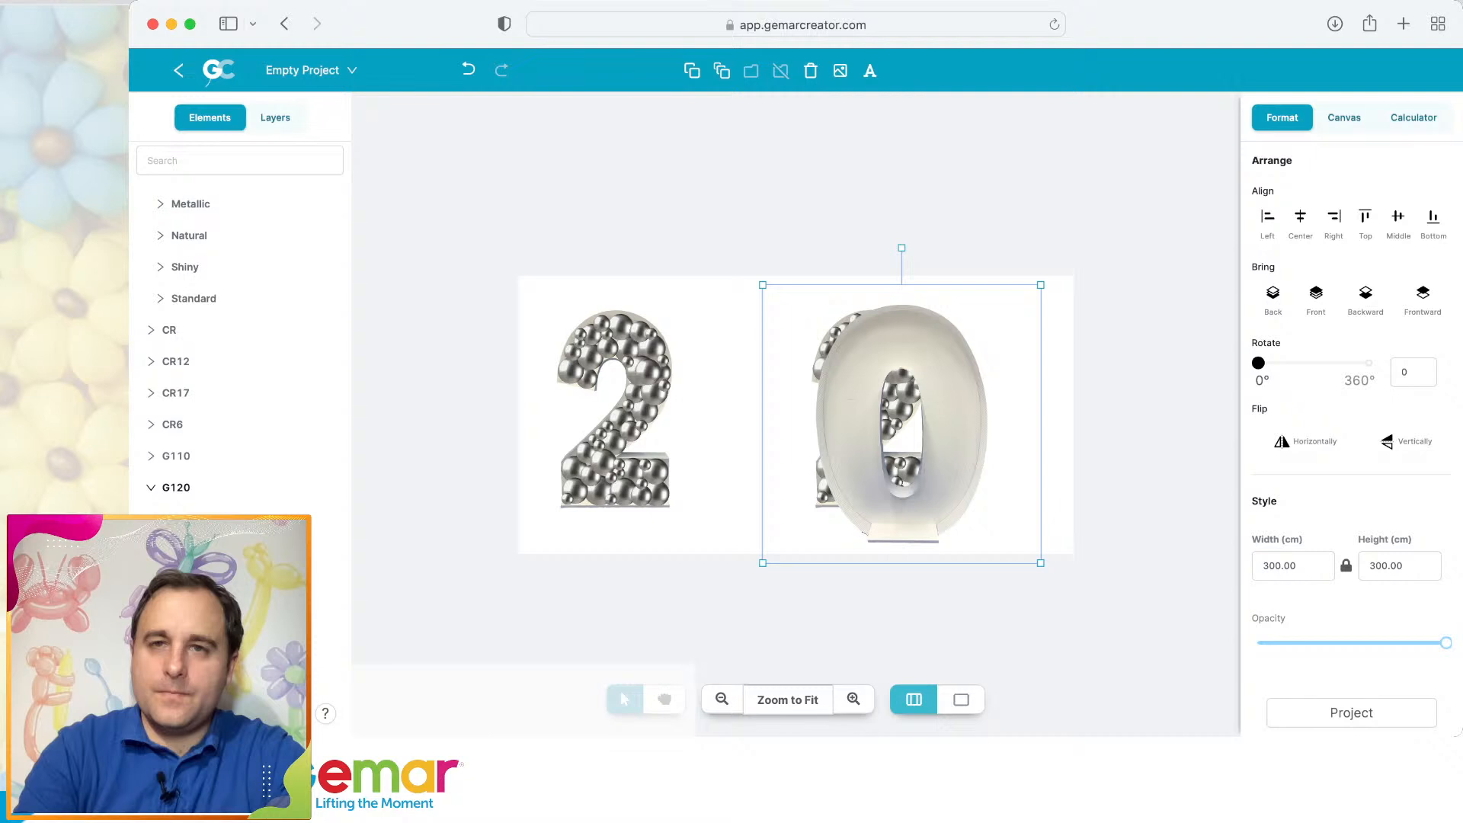
Scale the 0 frame to about 246 cm, place it between the two 2s and clear the selection.
{"action": "left_click_drag", "start_coordinate": [1041, 563], "coordinate": [1014, 536]}
{"action": "left_click_drag", "start_coordinate": [902, 424], "coordinate": [870, 408]}
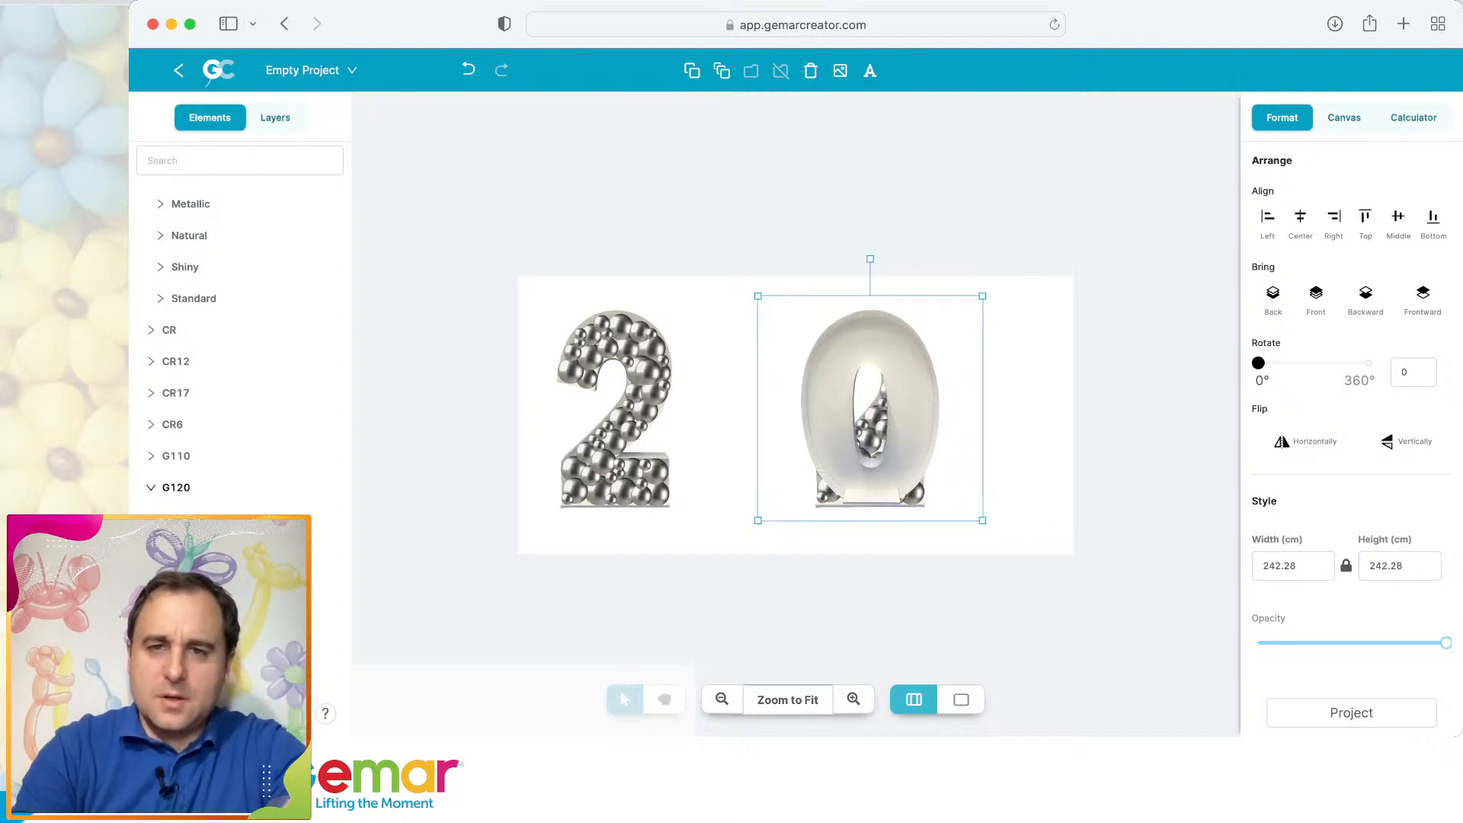
{"action": "left_click_drag", "start_coordinate": [758, 295], "coordinate": [756, 294]}
{"action": "left_click_drag", "start_coordinate": [871, 408], "coordinate": [747, 414]}
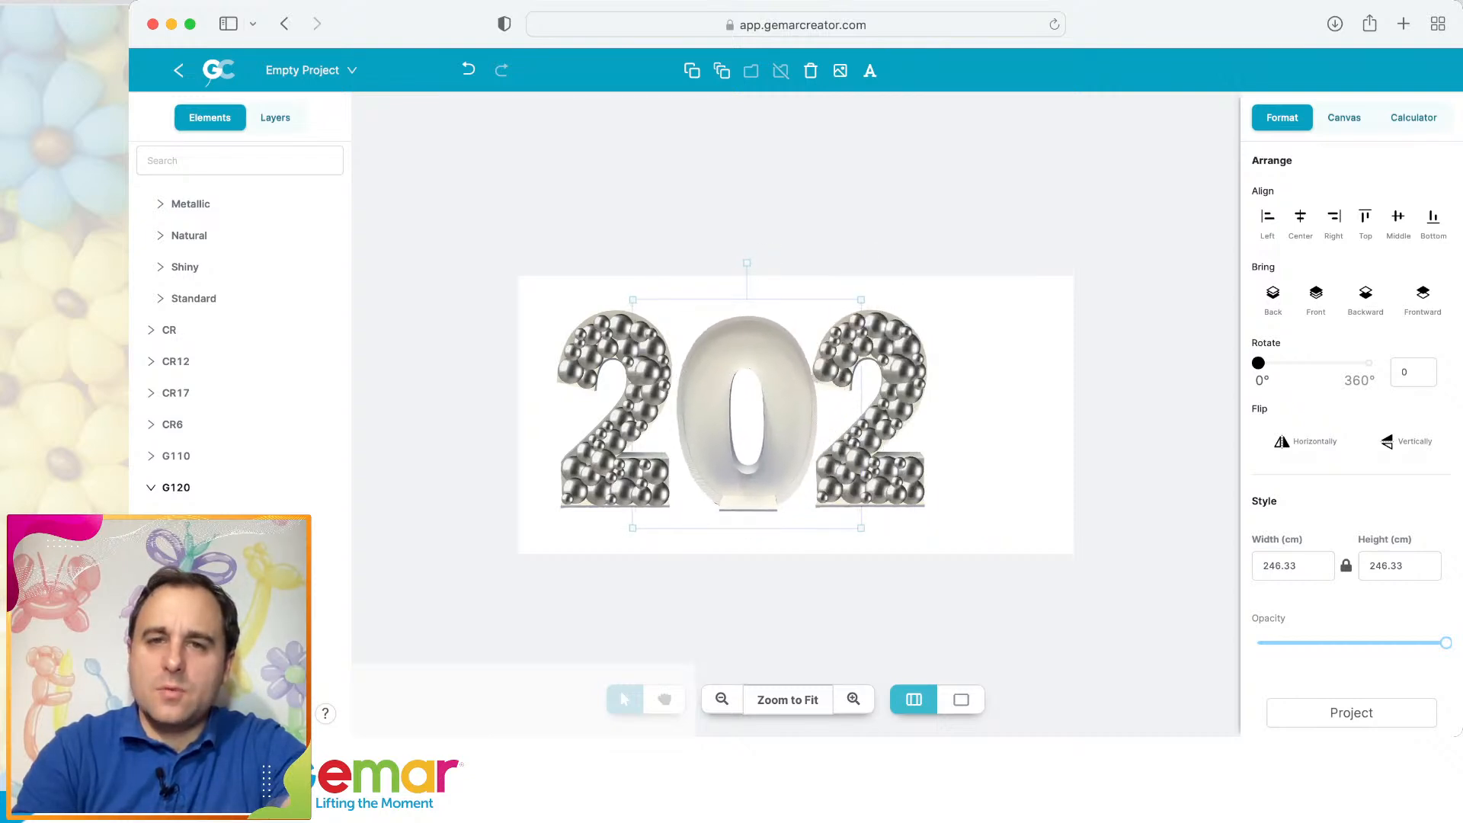
{"action": "key", "text": "Escape"}
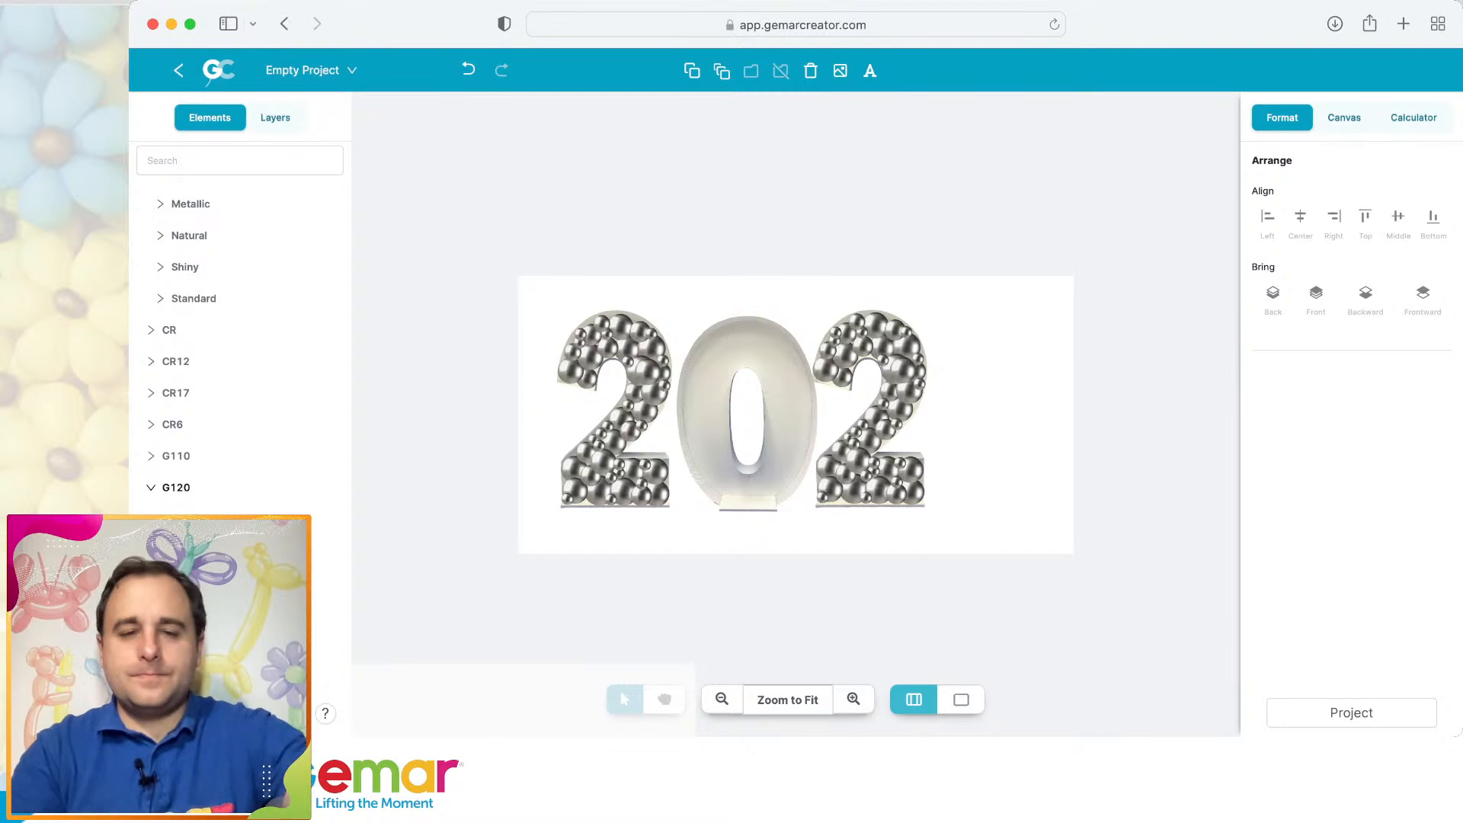
Copy the balloon group from the right-hand 2's upper left curve onto the 0's upper left and duplicate it across the top.
{"action": "left_click", "coordinate": [914, 493]}
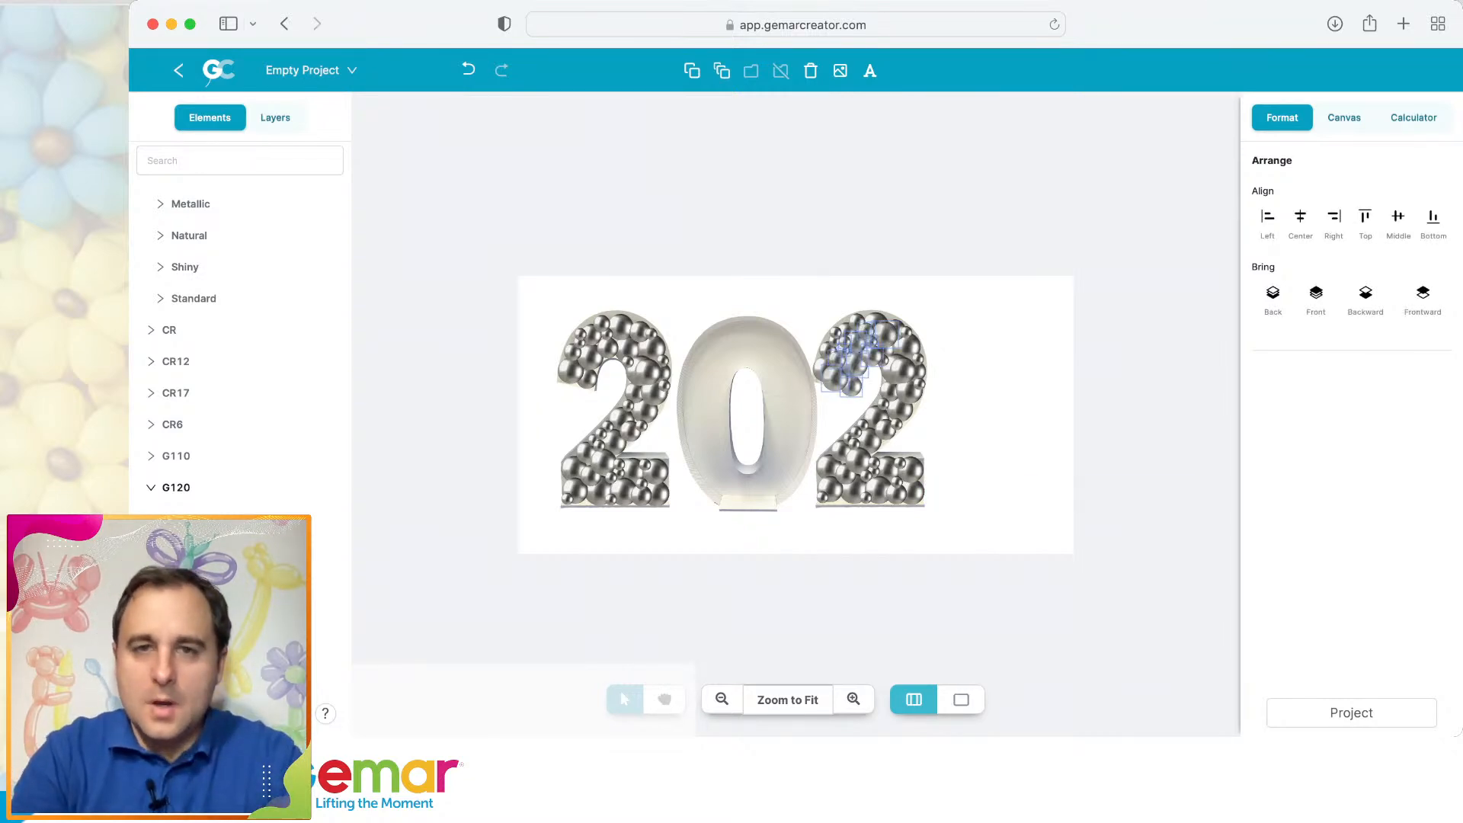
{"action": "left_click_drag", "start_coordinate": [855, 364], "coordinate": [716, 366]}
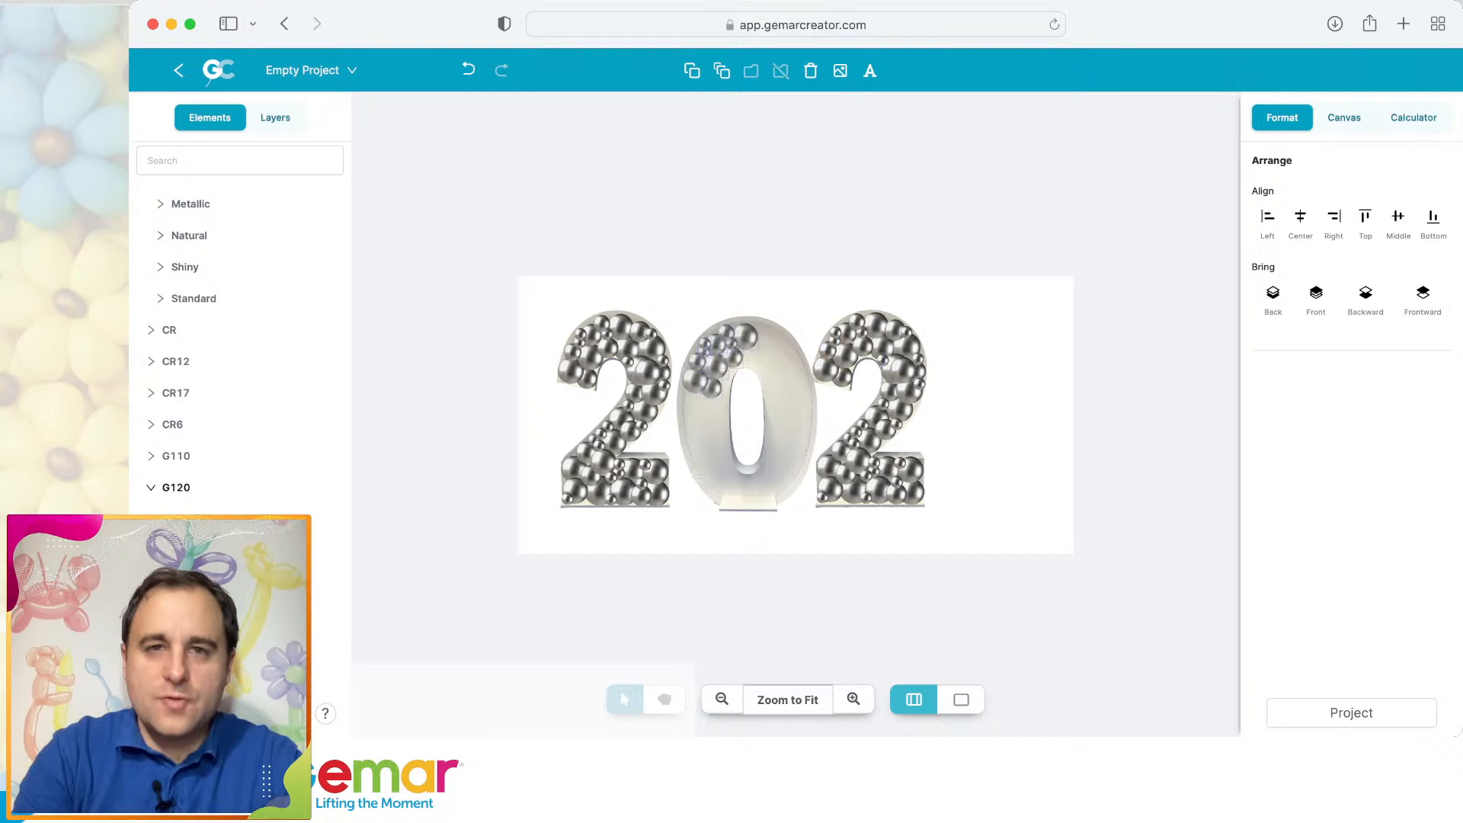
{"action": "left_click", "coordinate": [691, 70]}
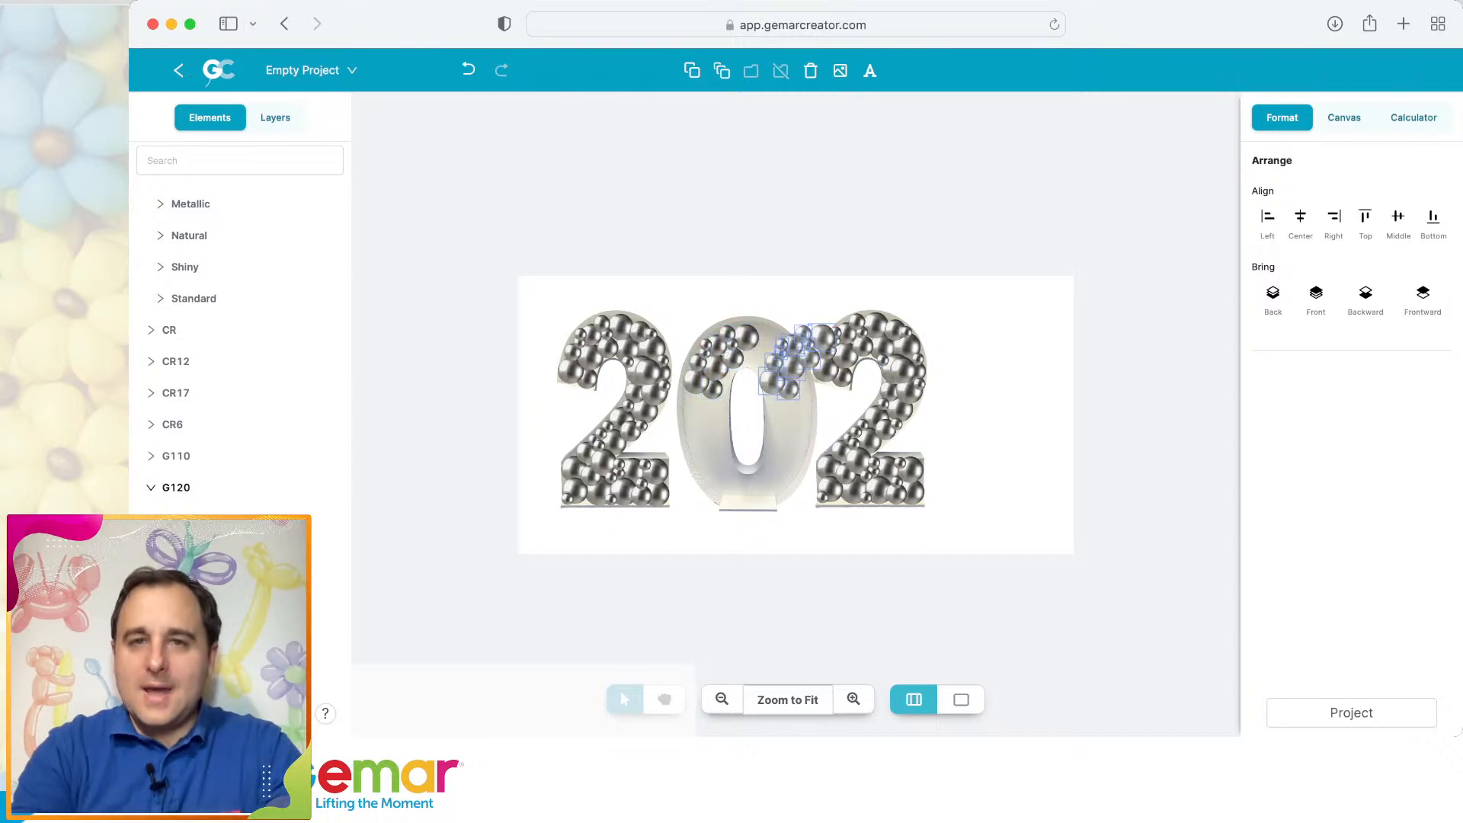
{"action": "mouse_move", "coordinate": [792, 362]}
{"action": "left_mouse_down"}
{"action": "mouse_move", "coordinate": [725, 447]}
{"action": "mouse_move", "coordinate": [755, 461]}
{"action": "mouse_move", "coordinate": [692, 593]}
{"action": "mouse_move", "coordinate": [670, 598]}
{"action": "mouse_move", "coordinate": [631, 559]}
{"action": "mouse_move", "coordinate": [779, 350]}
{"action": "left_mouse_up"}
{"action": "key", "text": "Escape"}
{"action": "key", "text": "Escape"}
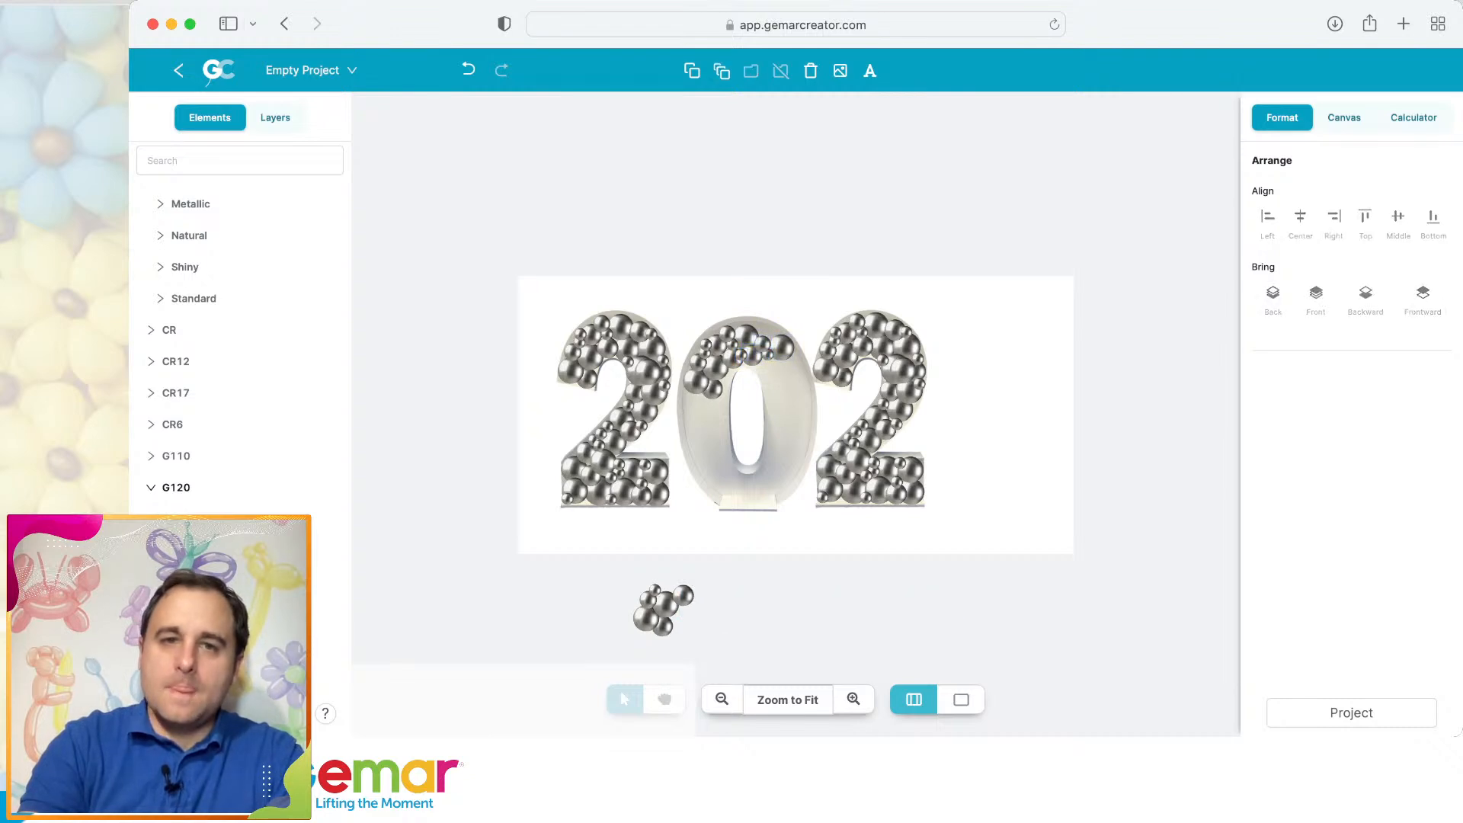
Move the spare balloon cluster from below the canvas onto the 0's upper right side and clear the selection.
{"action": "left_click_drag", "start_coordinate": [663, 605], "coordinate": [804, 384]}
{"action": "left_click", "coordinate": [790, 419]}
{"action": "key", "text": "Escape"}
Copy the balloon group at the lower right of the right-hand 2's base onto the bottom of the 0.
{"action": "left_click", "coordinate": [854, 699]}
{"action": "left_click", "coordinate": [854, 699]}
{"action": "left_click", "coordinate": [853, 699]}
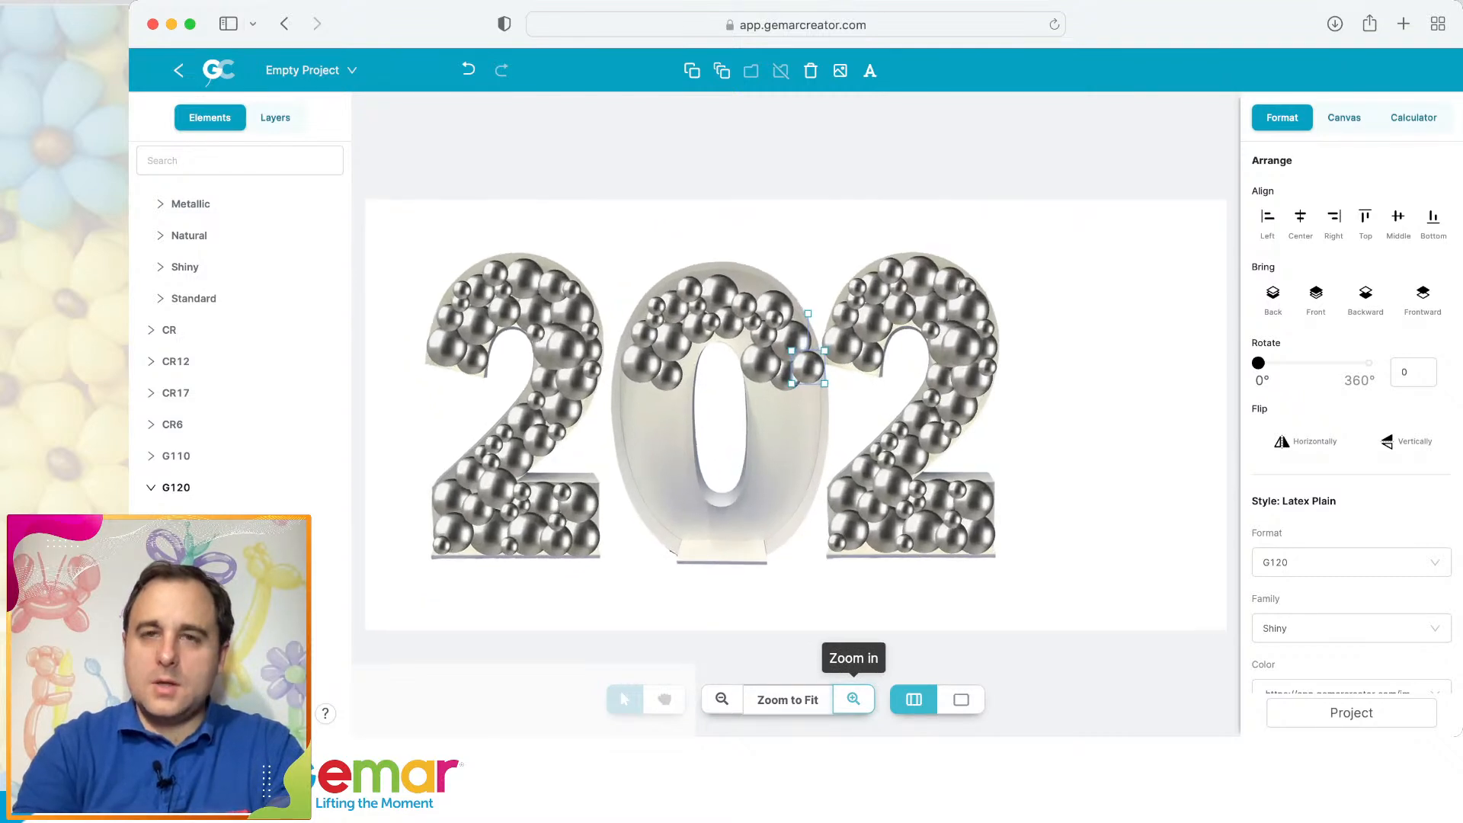
{"action": "left_click", "coordinate": [853, 699]}
{"action": "left_click", "coordinate": [854, 699]}
{"action": "left_click", "coordinate": [853, 699]}
{"action": "left_click", "coordinate": [853, 698]}
{"action": "left_click", "coordinate": [853, 699]}
{"action": "left_click", "coordinate": [936, 404]}
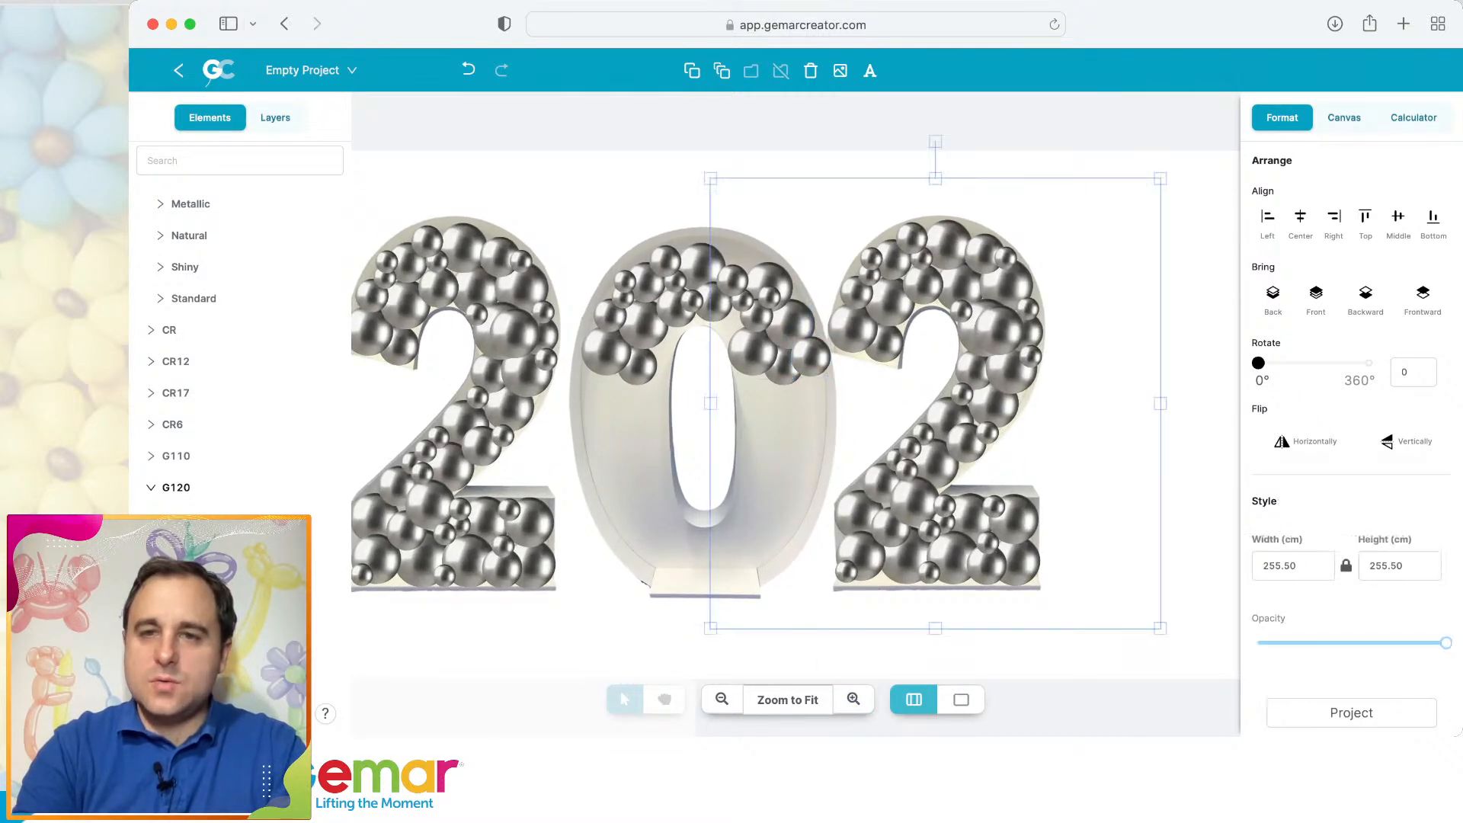
{"action": "key", "text": "Escape"}
{"action": "left_click_drag", "start_coordinate": [1093, 652], "coordinate": [970, 496]}
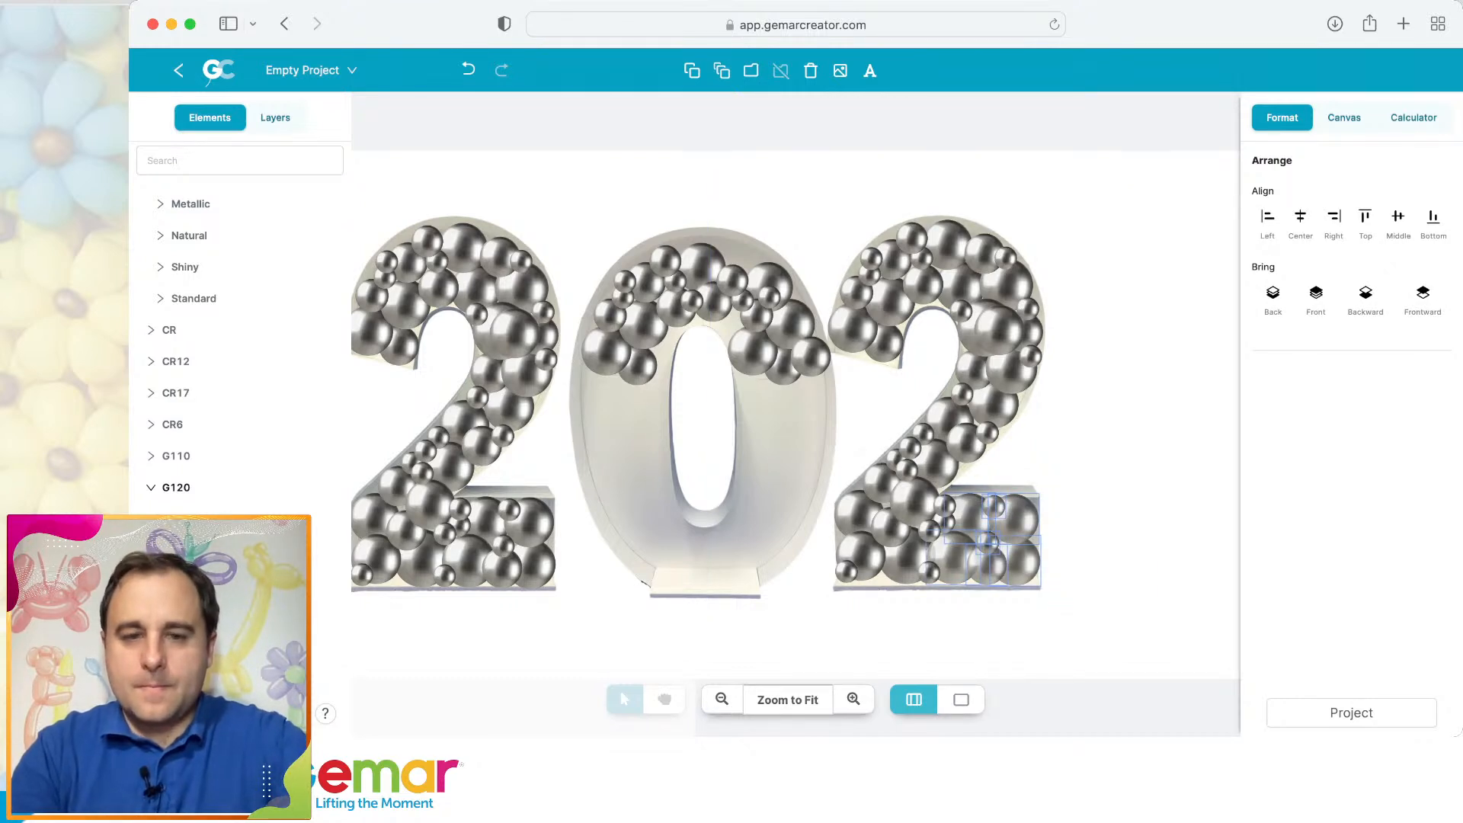
{"action": "left_click_drag", "start_coordinate": [983, 540], "coordinate": [705, 558]}
{"action": "left_click", "coordinate": [808, 404]}
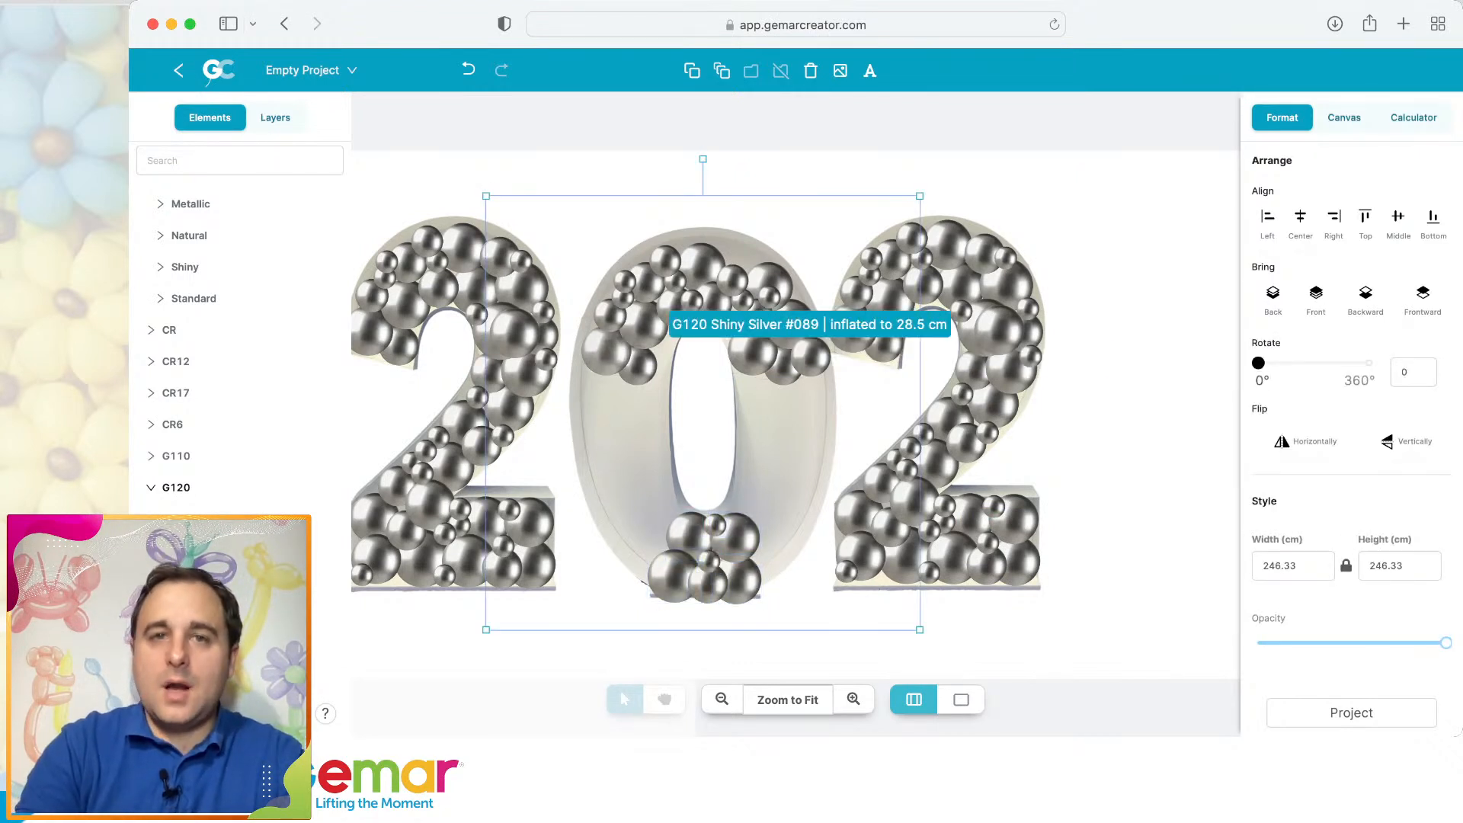
Select the 0's upper left balloons without the frames, paste a copy and place it on the 0's left side.
{"action": "left_click", "coordinate": [644, 325]}
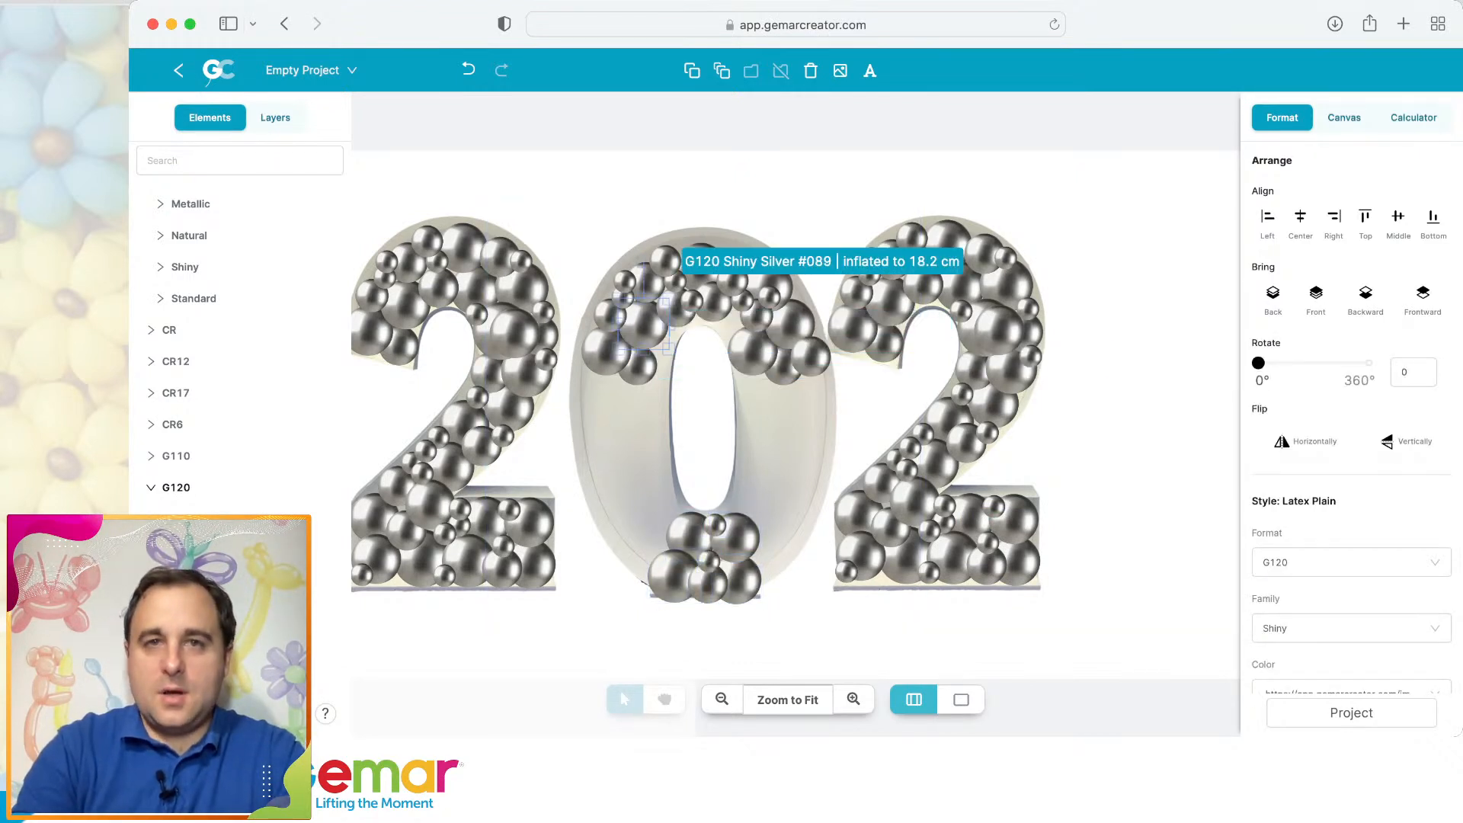
{"action": "left_click_drag", "start_coordinate": [576, 144], "coordinate": [672, 402]}
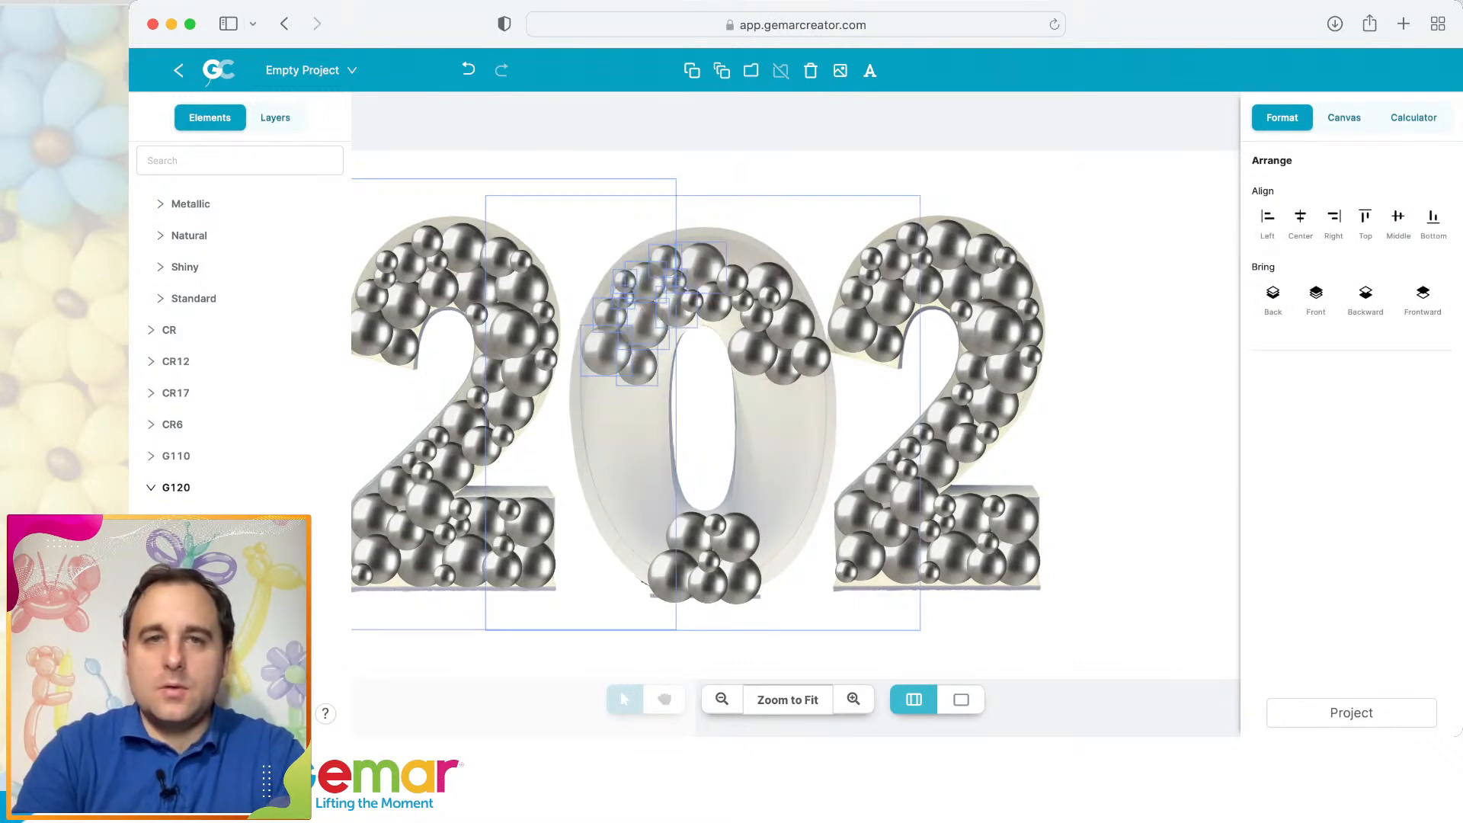
{"action": "left_click", "coordinate": [637, 434], "text": "shift"}
{"action": "left_click", "coordinate": [474, 492], "text": "shift"}
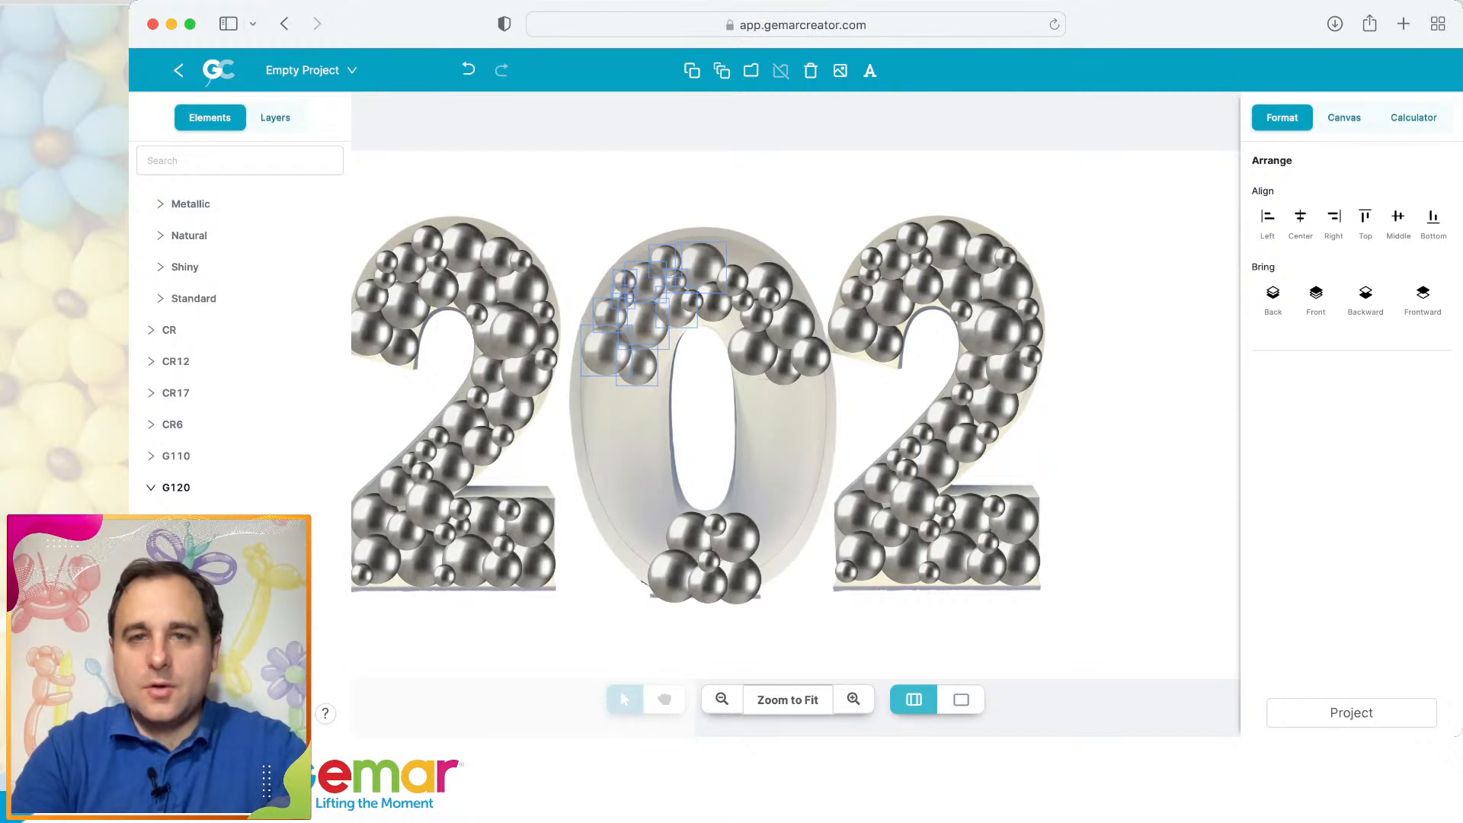
{"action": "key", "text": "super+v"}
{"action": "left_click_drag", "start_coordinate": [661, 341], "coordinate": [583, 445]}
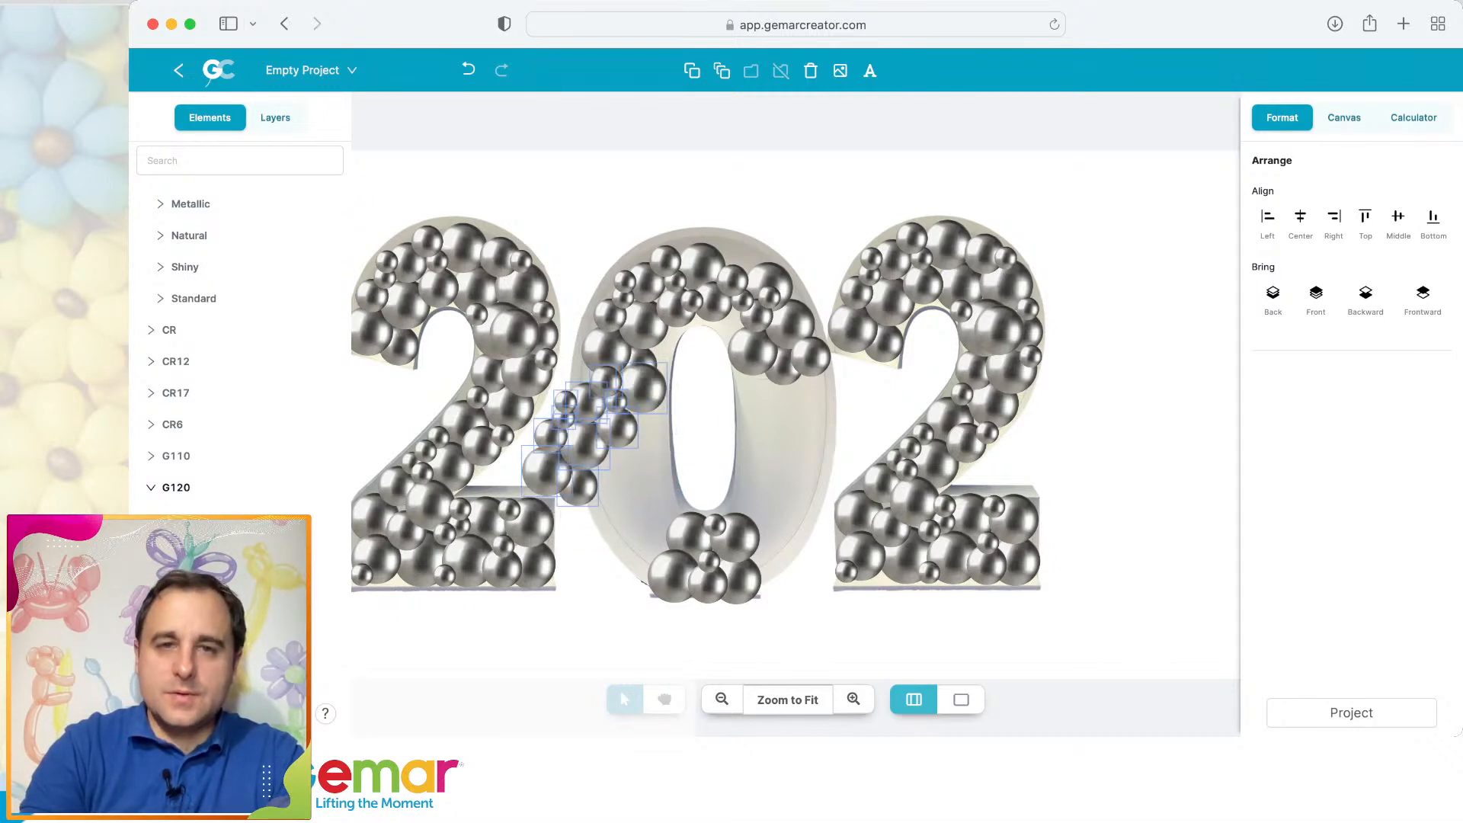
Spread the pasted balloons individually over the 0's left side and lower left curve to cover gaps.
{"action": "left_click", "coordinate": [619, 490]}
{"action": "left_click_drag", "start_coordinate": [585, 445], "coordinate": [663, 510]}
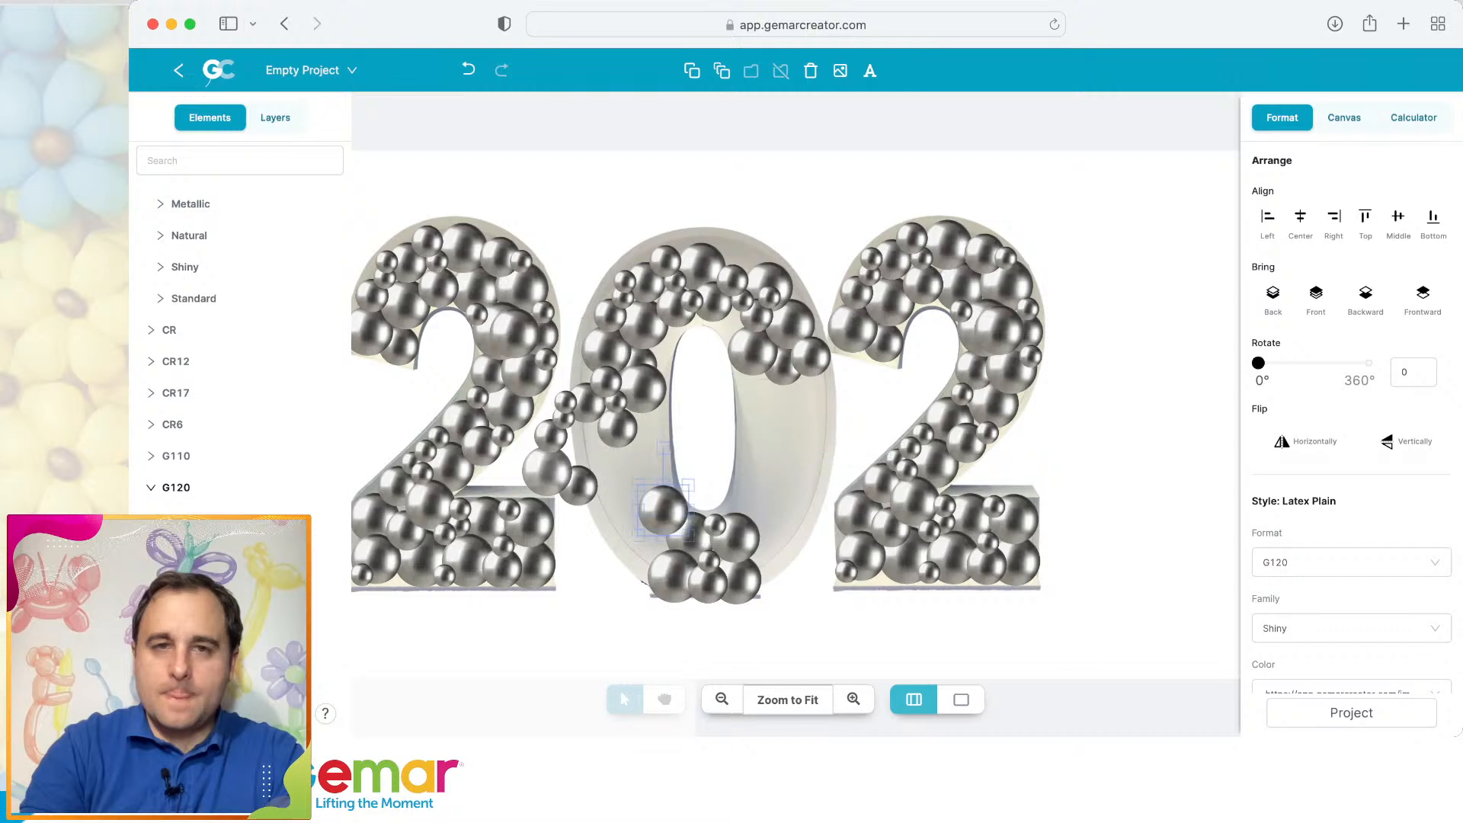
{"action": "left_click_drag", "start_coordinate": [551, 435], "coordinate": [660, 349]}
{"action": "left_click_drag", "start_coordinate": [547, 470], "coordinate": [573, 380]}
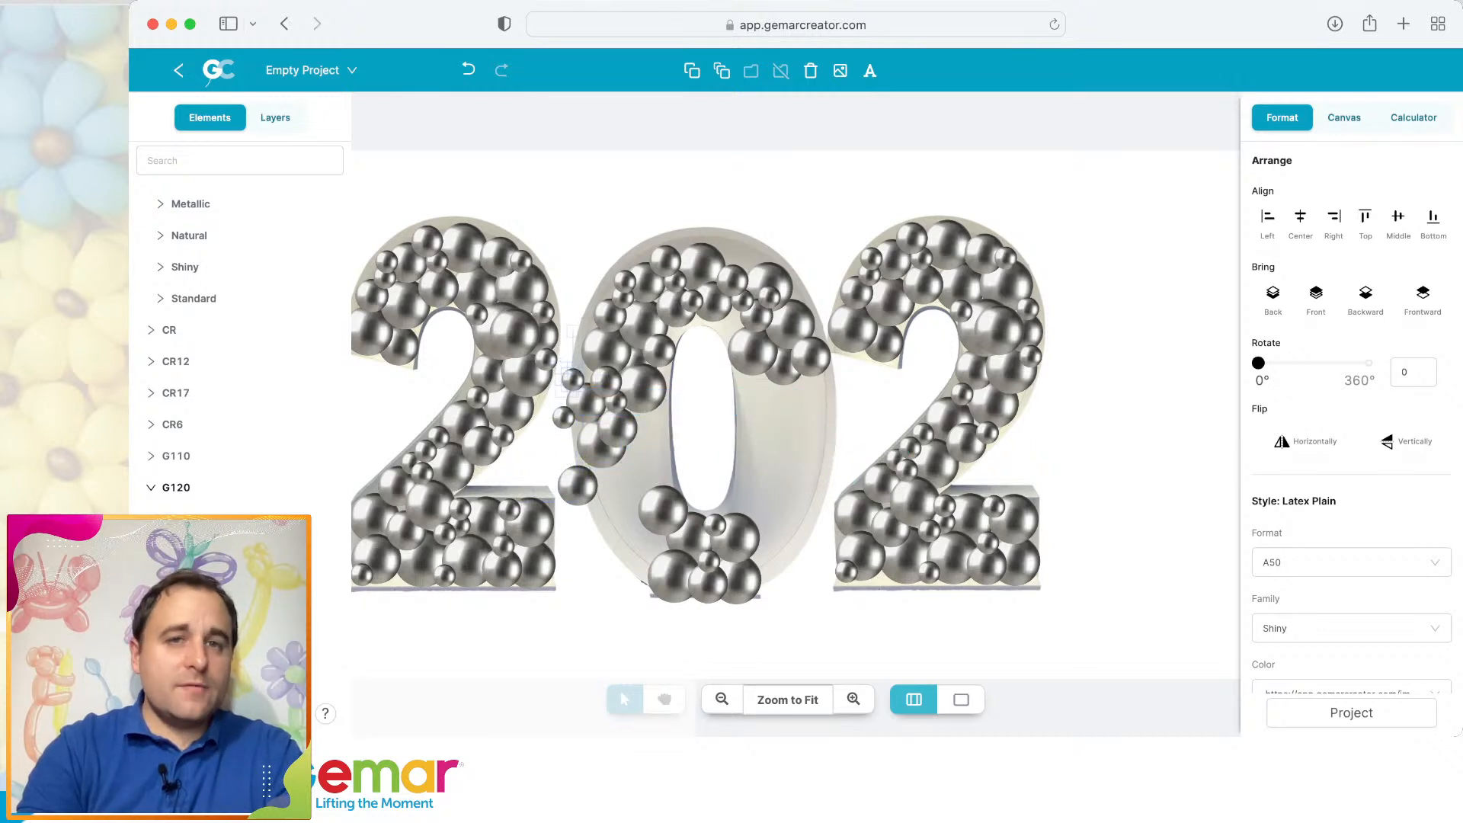
{"action": "left_click_drag", "start_coordinate": [578, 485], "coordinate": [646, 429]}
Fill the 0's top and inner right edge with G120 balloons, and place A50 balloons on its outer left edge and lower right.
{"action": "left_click", "coordinate": [756, 315]}
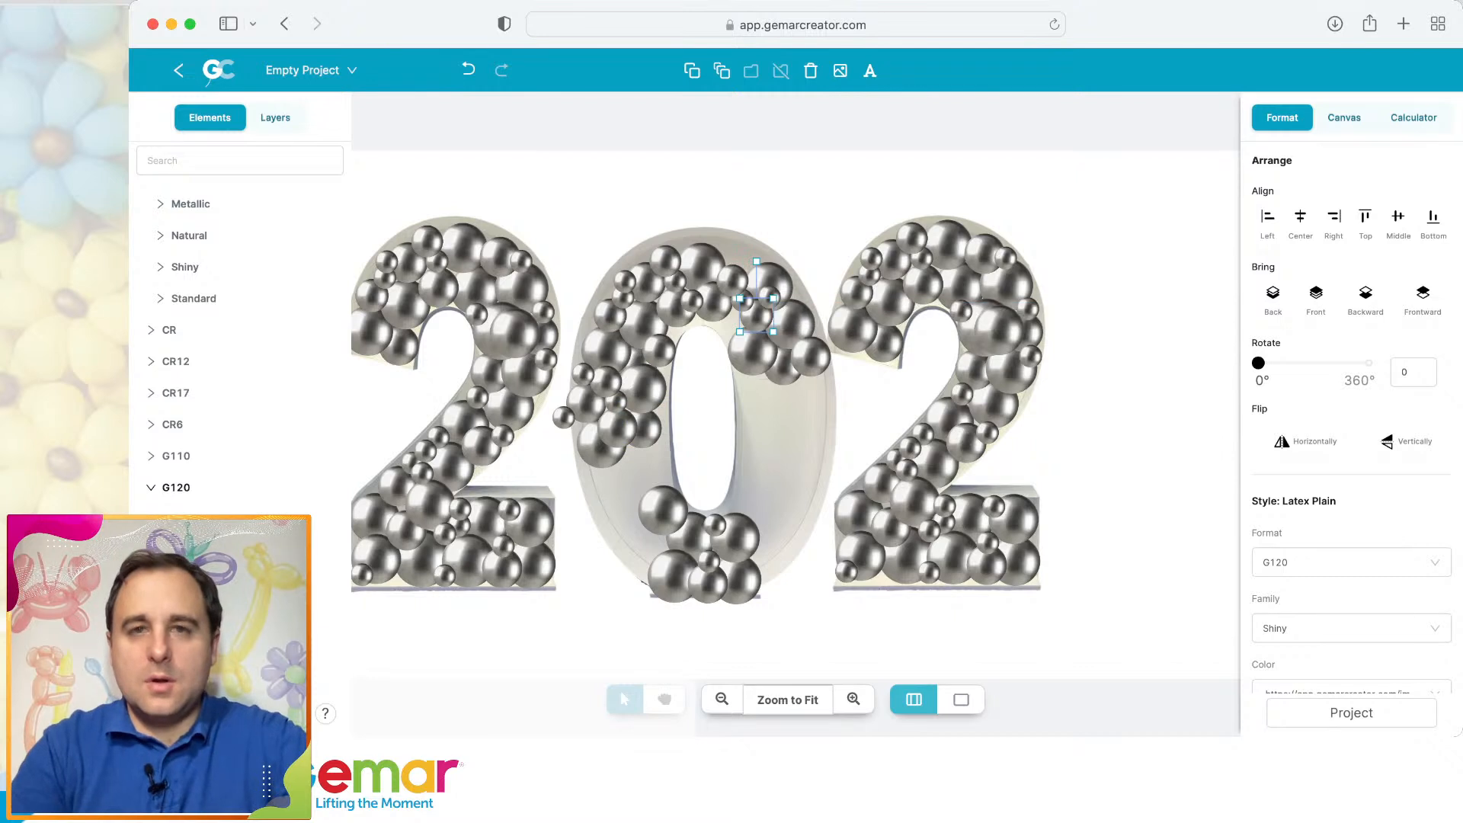
{"action": "left_click_drag", "start_coordinate": [756, 315], "coordinate": [758, 396]}
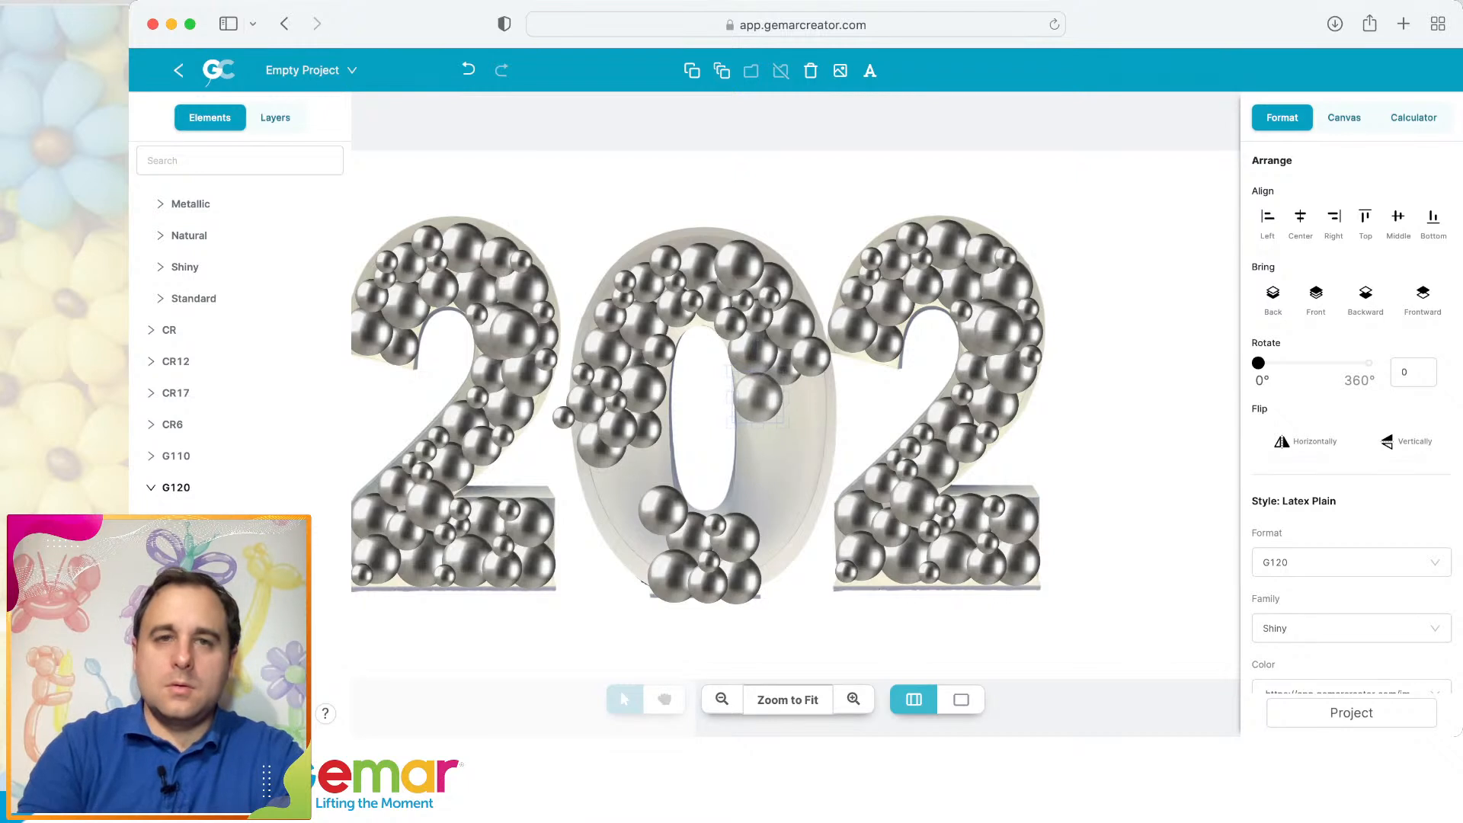
{"action": "left_click_drag", "start_coordinate": [562, 415], "coordinate": [575, 423]}
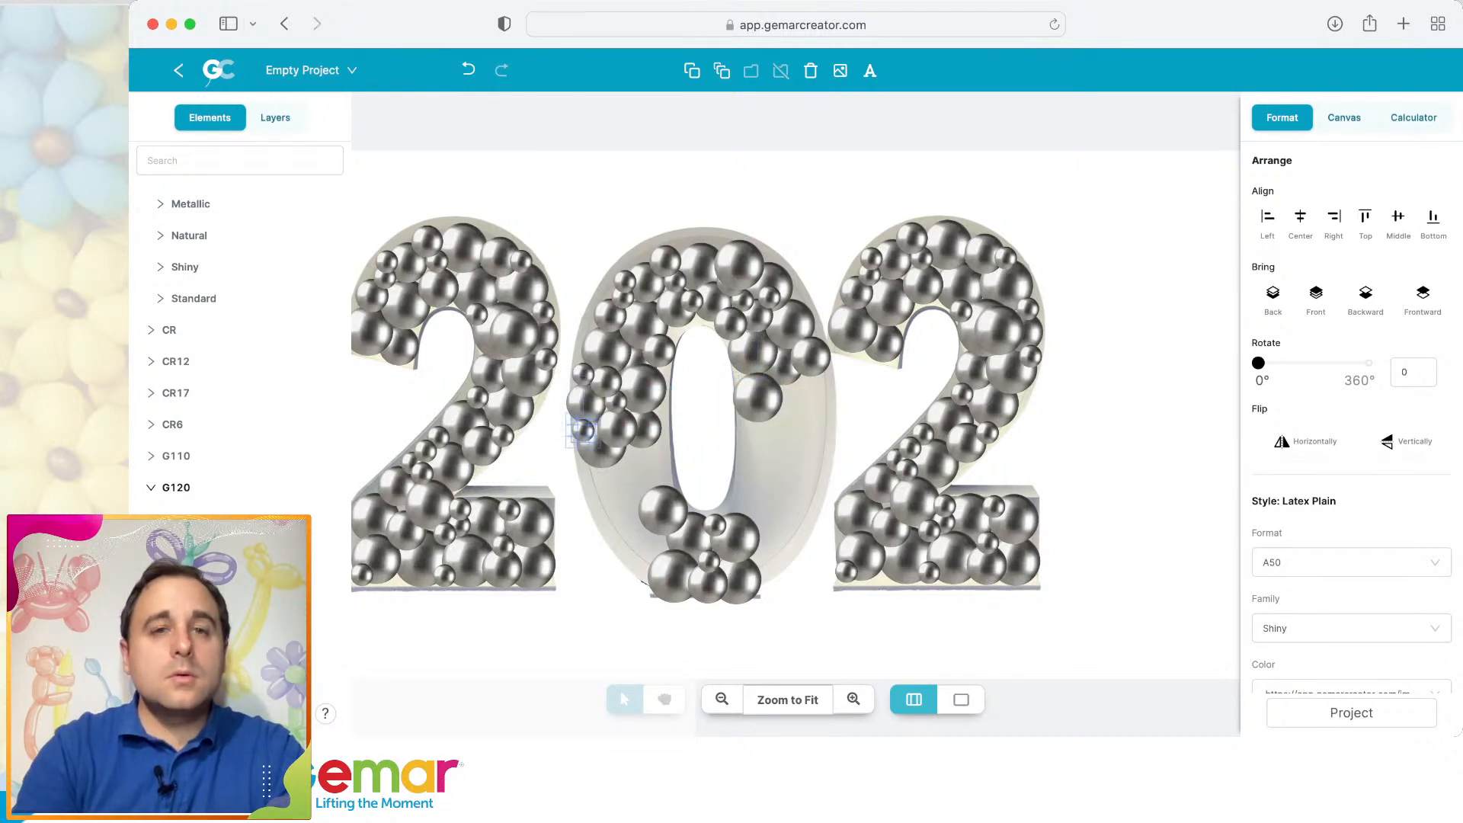
{"action": "left_click_drag", "start_coordinate": [583, 431], "coordinate": [760, 562]}
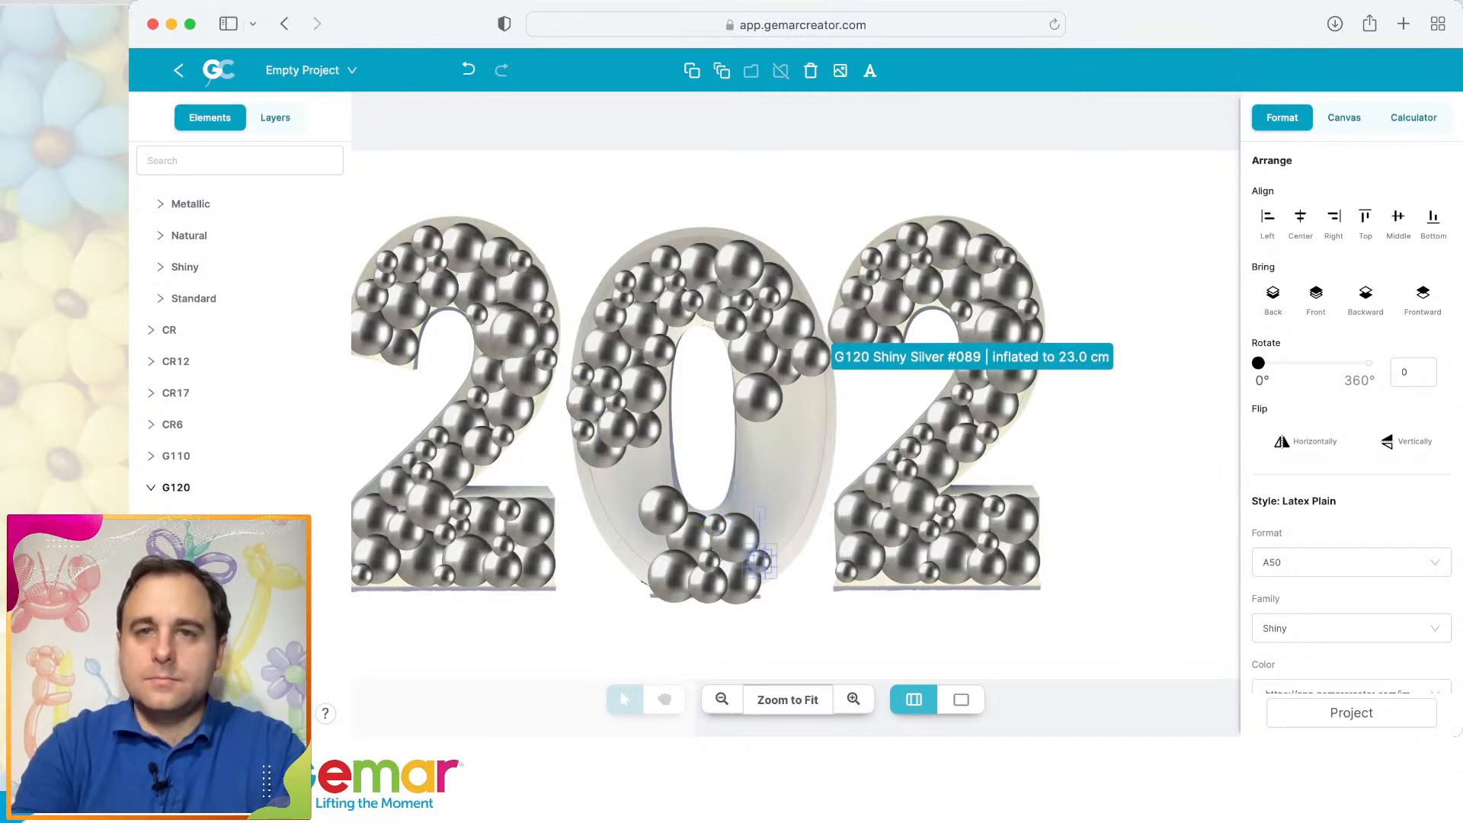
{"action": "left_click_drag", "start_coordinate": [1131, 446], "coordinate": [995, 404]}
{"action": "left_click_drag", "start_coordinate": [797, 427], "coordinate": [882, 453]}
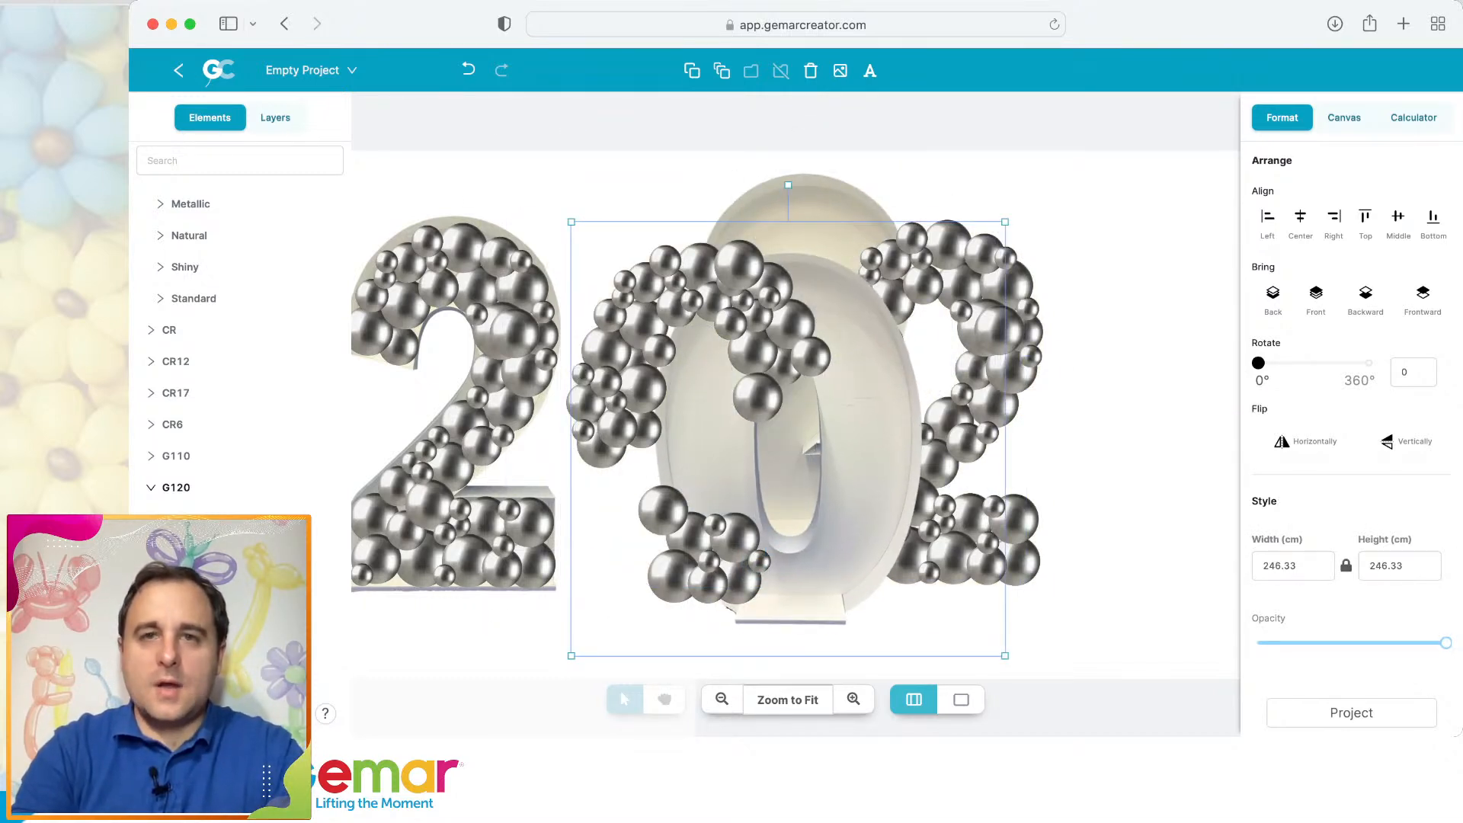
{"action": "left_click", "coordinate": [468, 70]}
{"action": "left_click", "coordinate": [469, 69]}
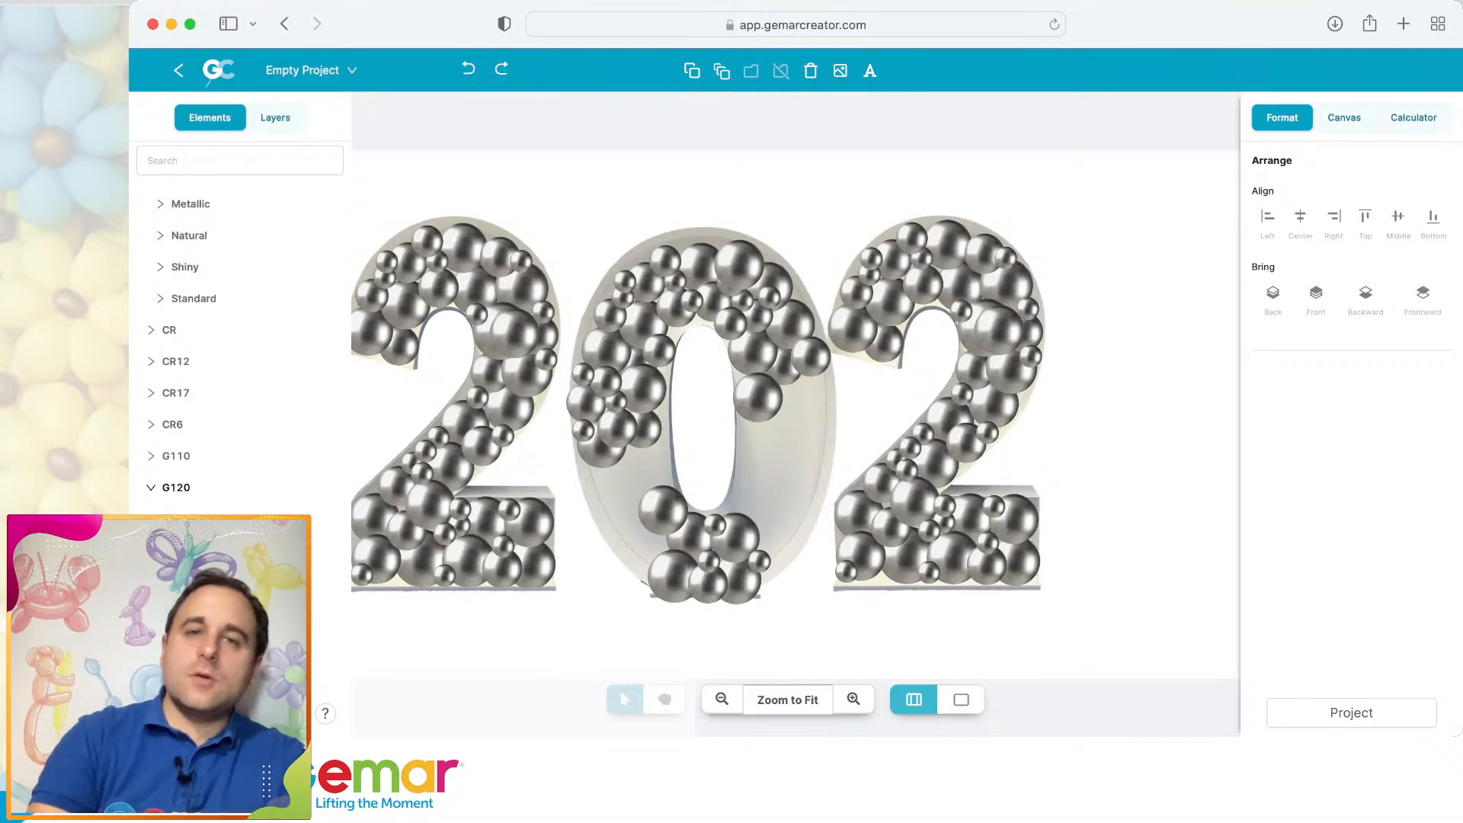
Copy the two G120 balloons on the 0's right side and place the copies on its lower right curve.
{"action": "left_click", "coordinate": [758, 397]}
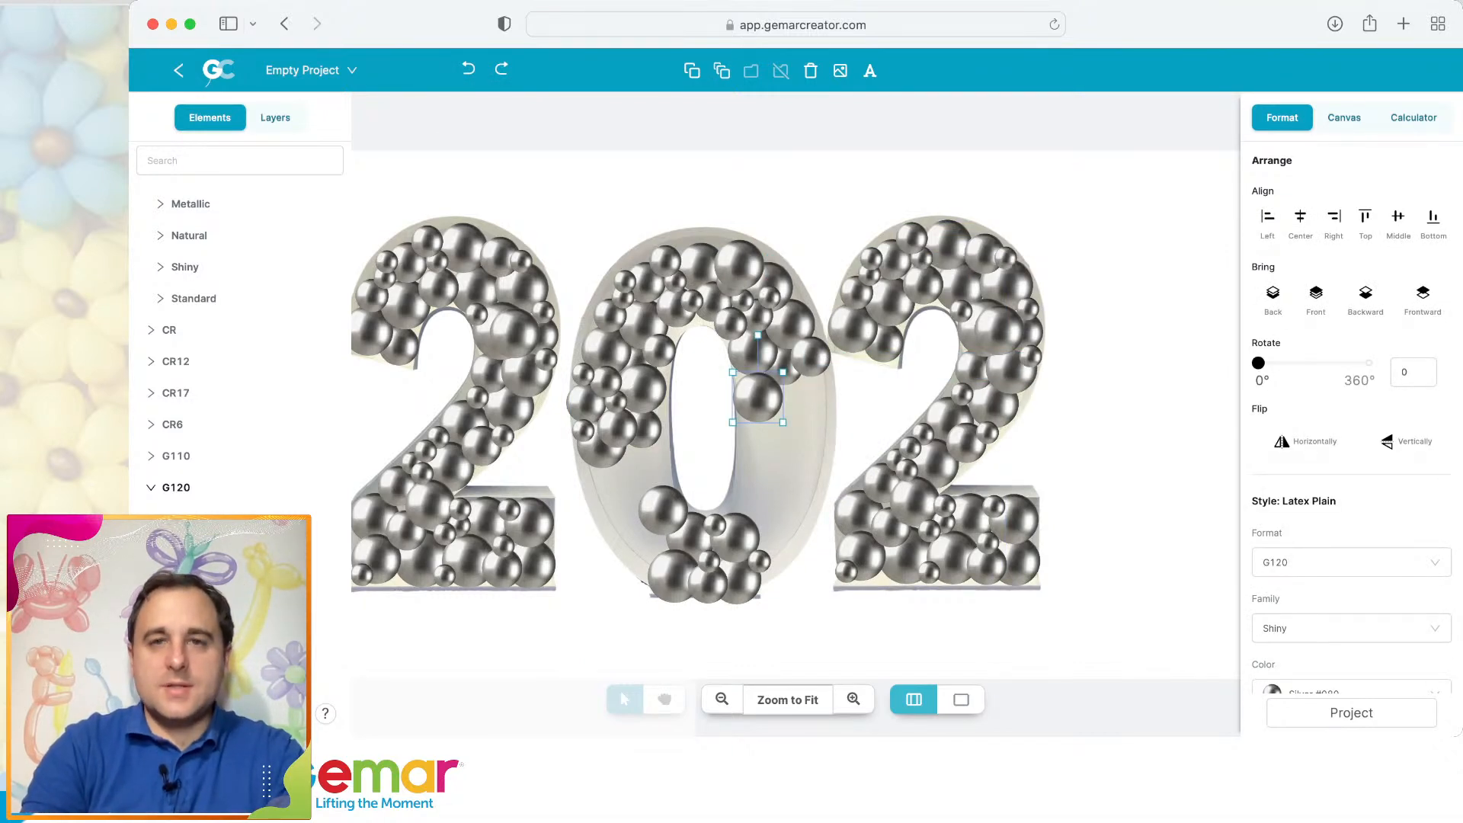
{"action": "left_click", "coordinate": [809, 356], "text": "shift"}
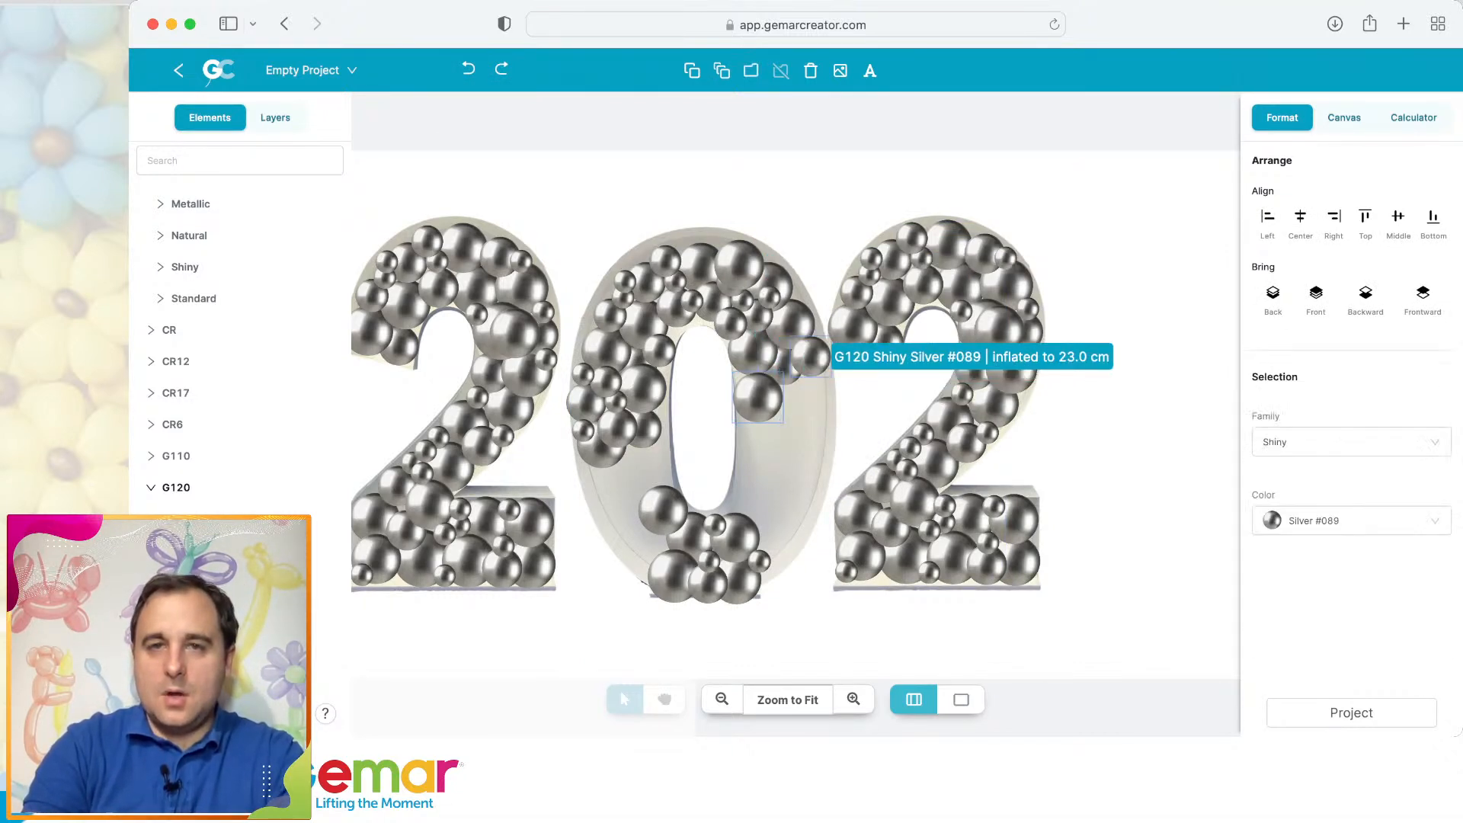
{"action": "key", "text": "super+v"}
{"action": "left_click_drag", "start_coordinate": [794, 380], "coordinate": [766, 465]}
{"action": "left_click", "coordinate": [796, 499]}
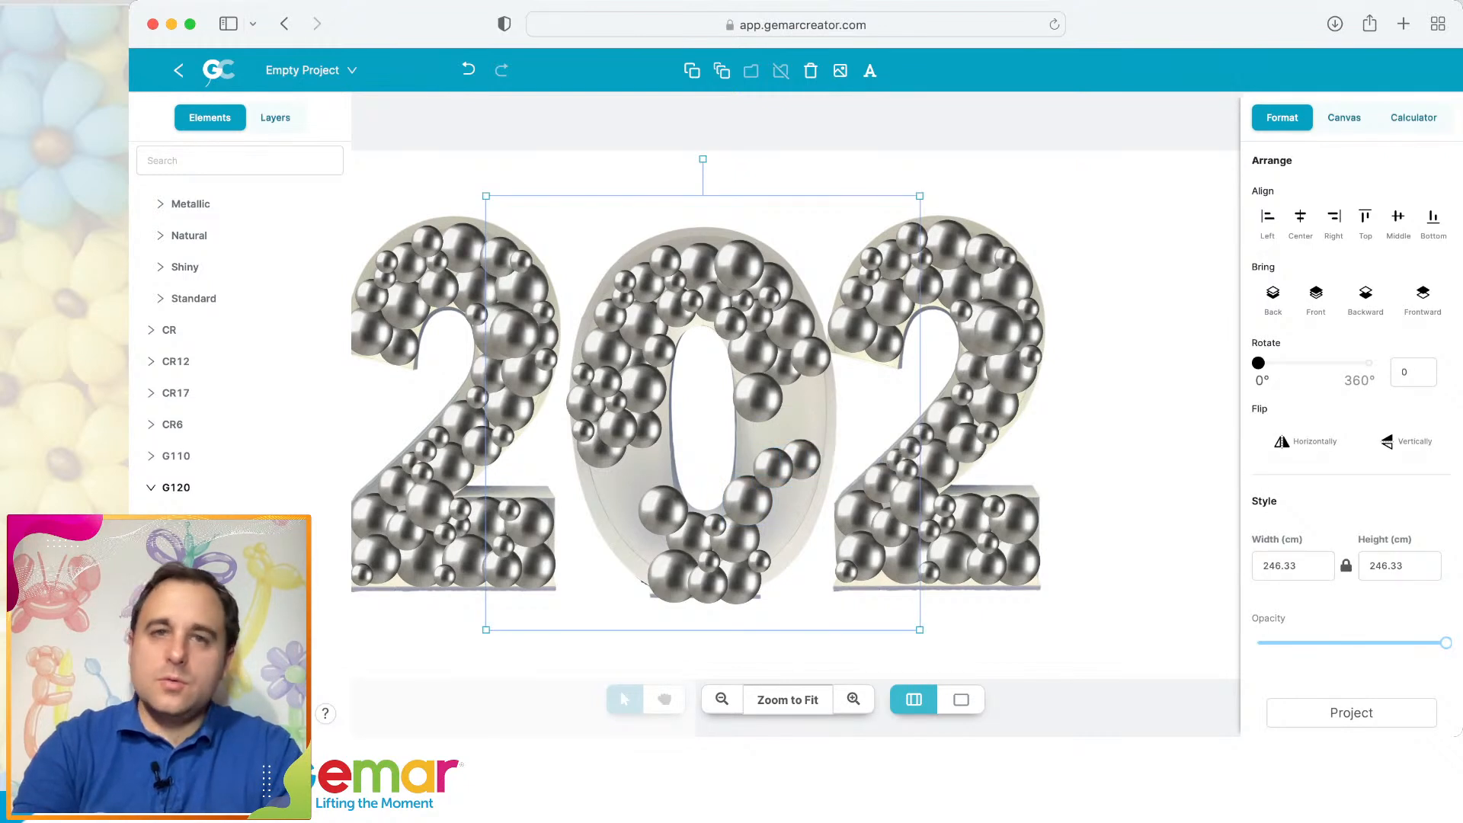
Nudge the small G120 balloon at the 0's upper left slightly outward, and select the 0 frame.
{"action": "left_click", "coordinate": [861, 430]}
{"action": "left_click", "coordinate": [701, 268]}
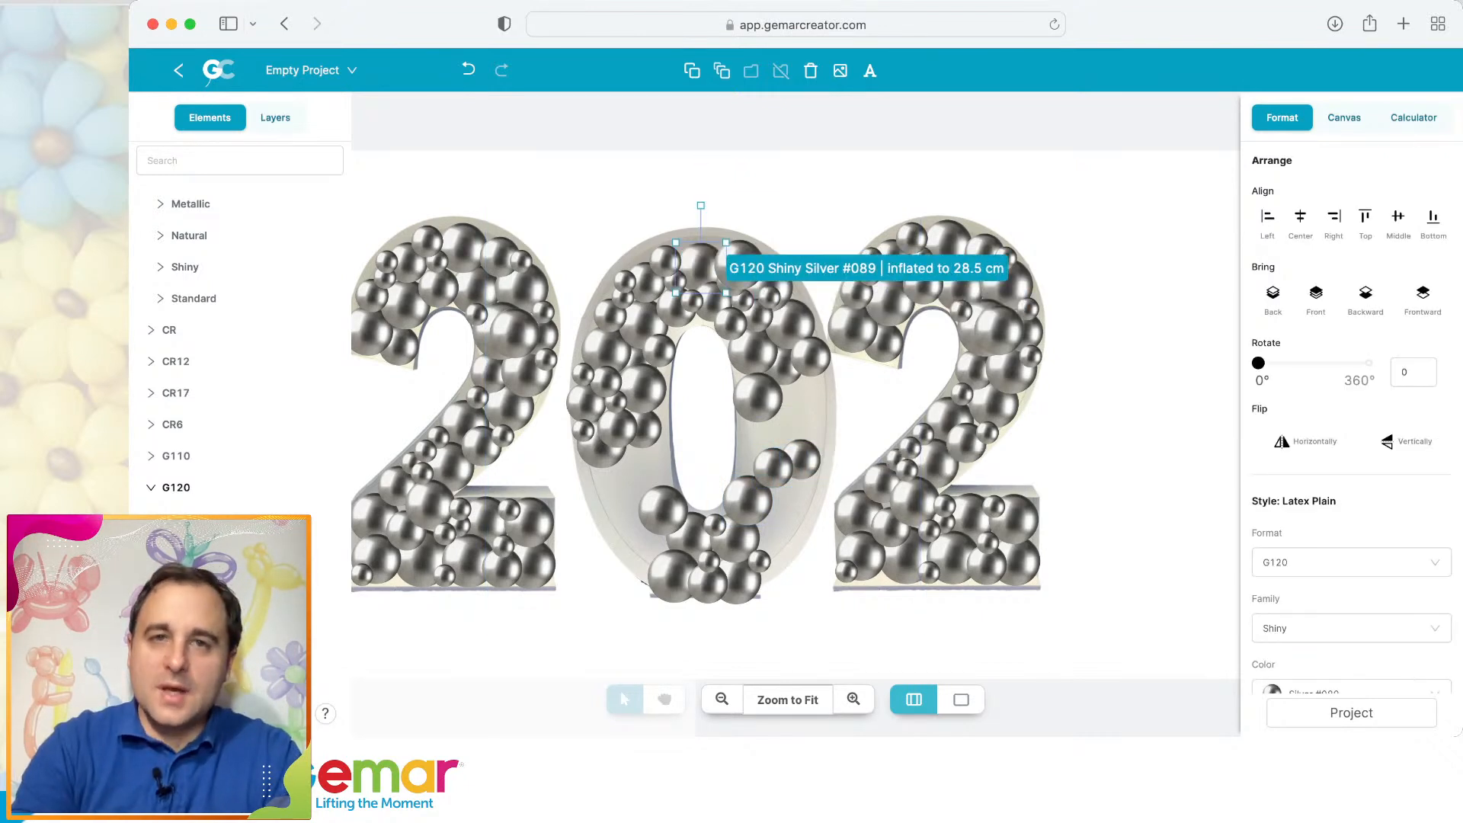
{"action": "left_click", "coordinate": [665, 261]}
{"action": "left_click_drag", "start_coordinate": [665, 261], "coordinate": [662, 260]}
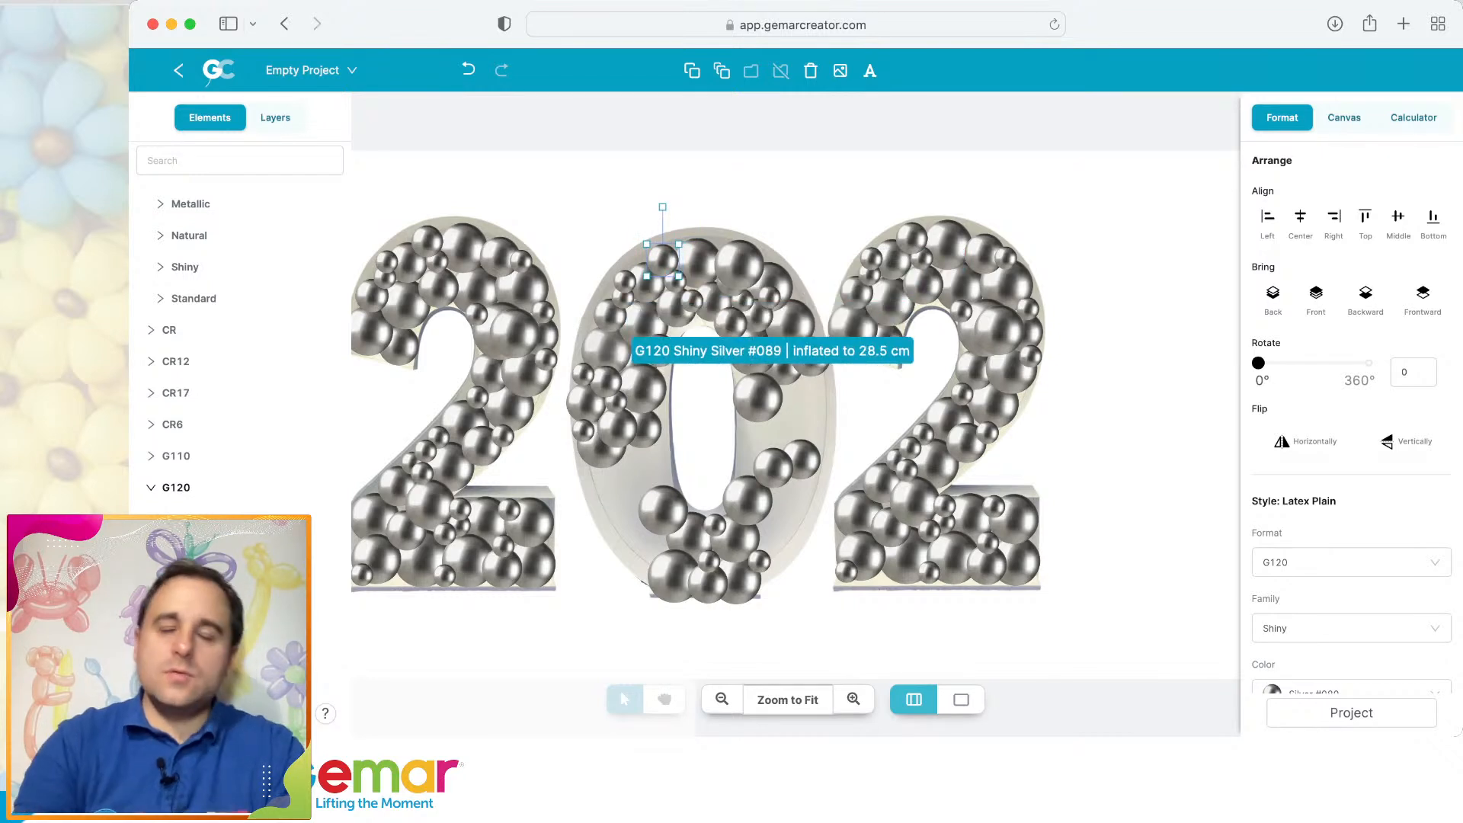
{"action": "left_click", "coordinate": [558, 428]}
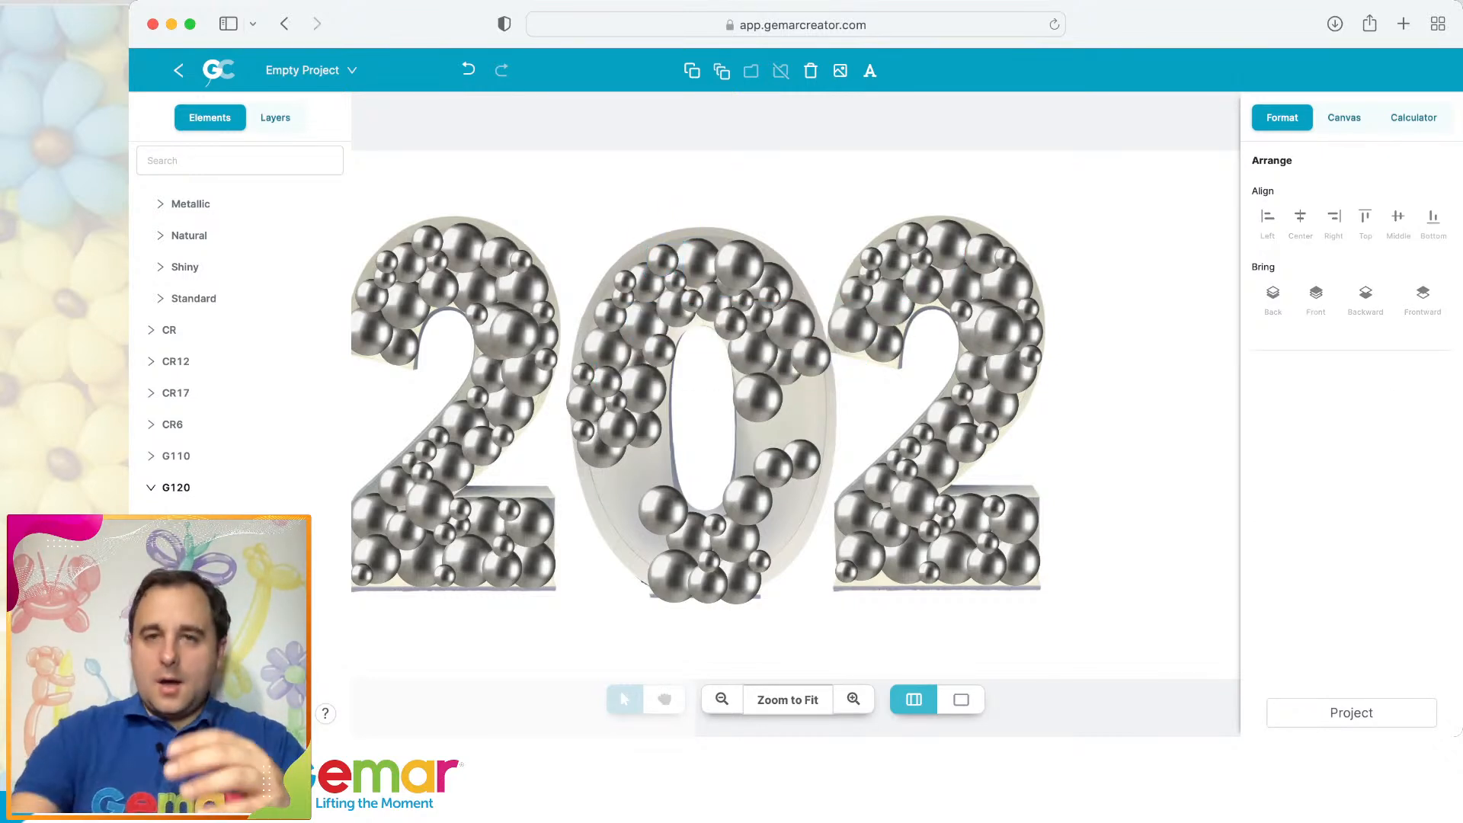
{"action": "left_click", "coordinate": [789, 416]}
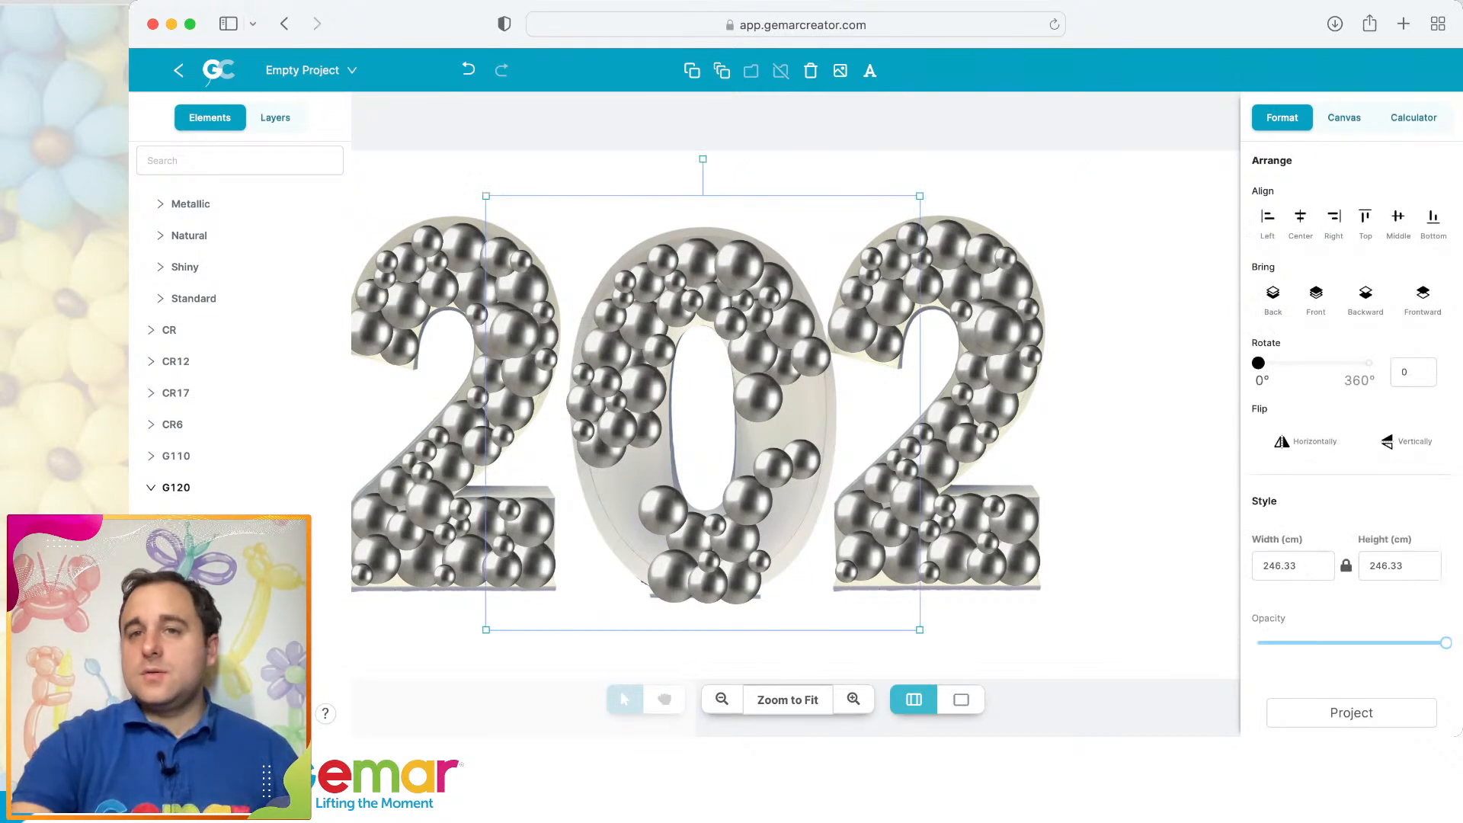
Place a copied A50 balloon on the 0's right side, and copy its two upper-right G120 balloons onto its lower left.
{"action": "left_click", "coordinate": [1005, 329]}
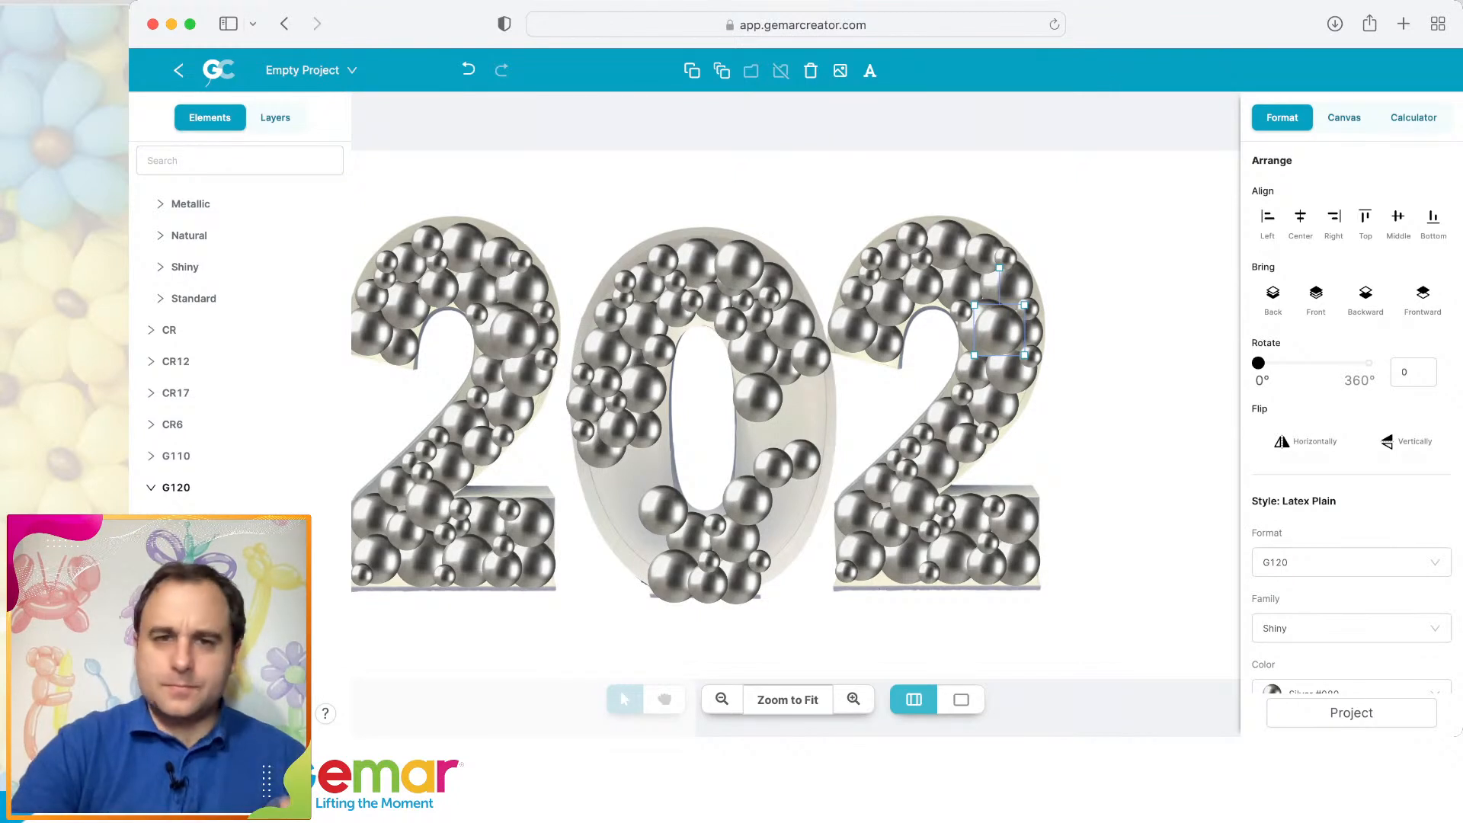
{"action": "left_click", "coordinate": [770, 297]}
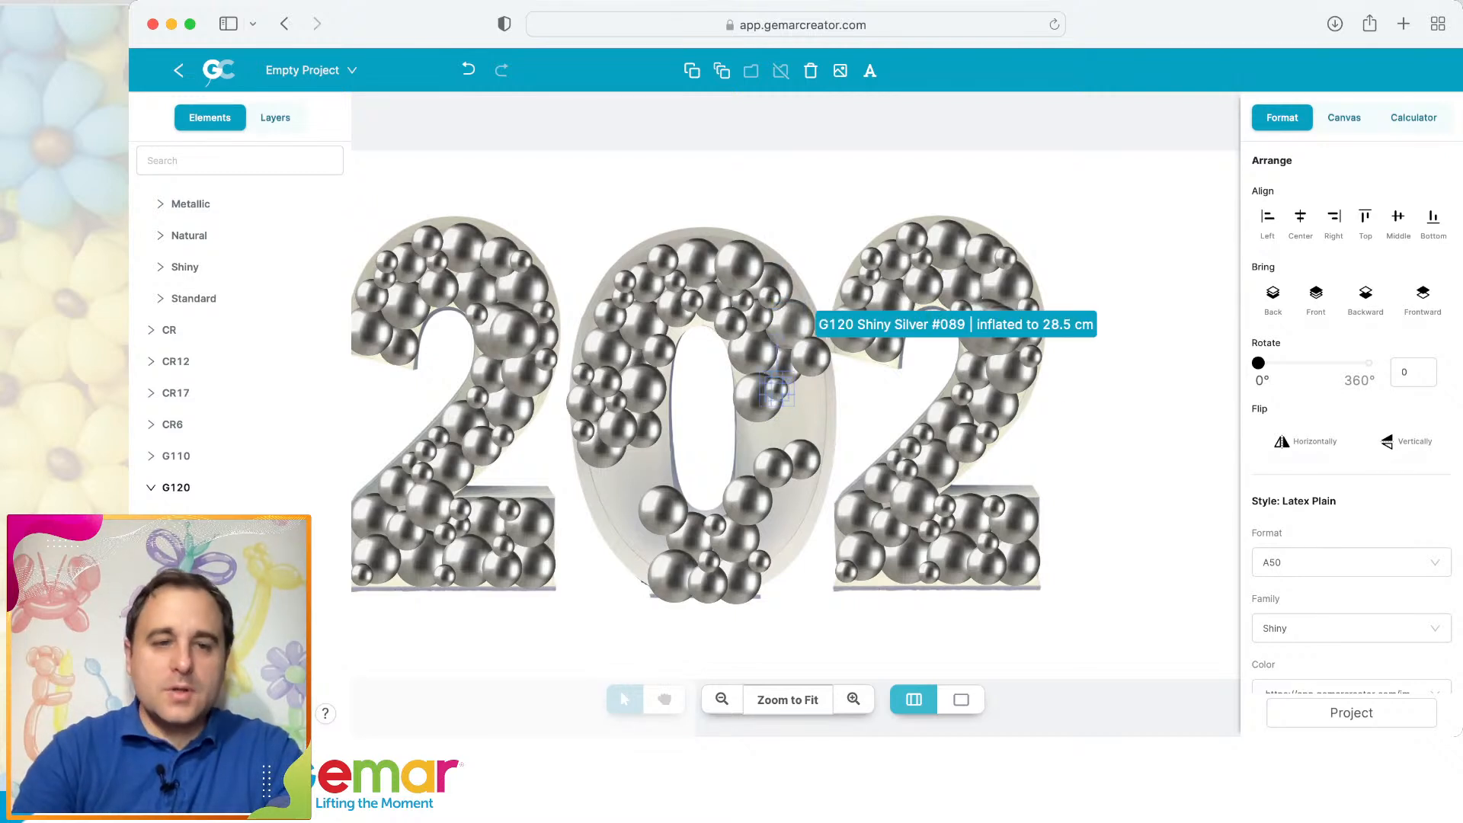
{"action": "left_click", "coordinate": [789, 320]}
{"action": "left_click", "coordinate": [754, 351], "text": "shift"}
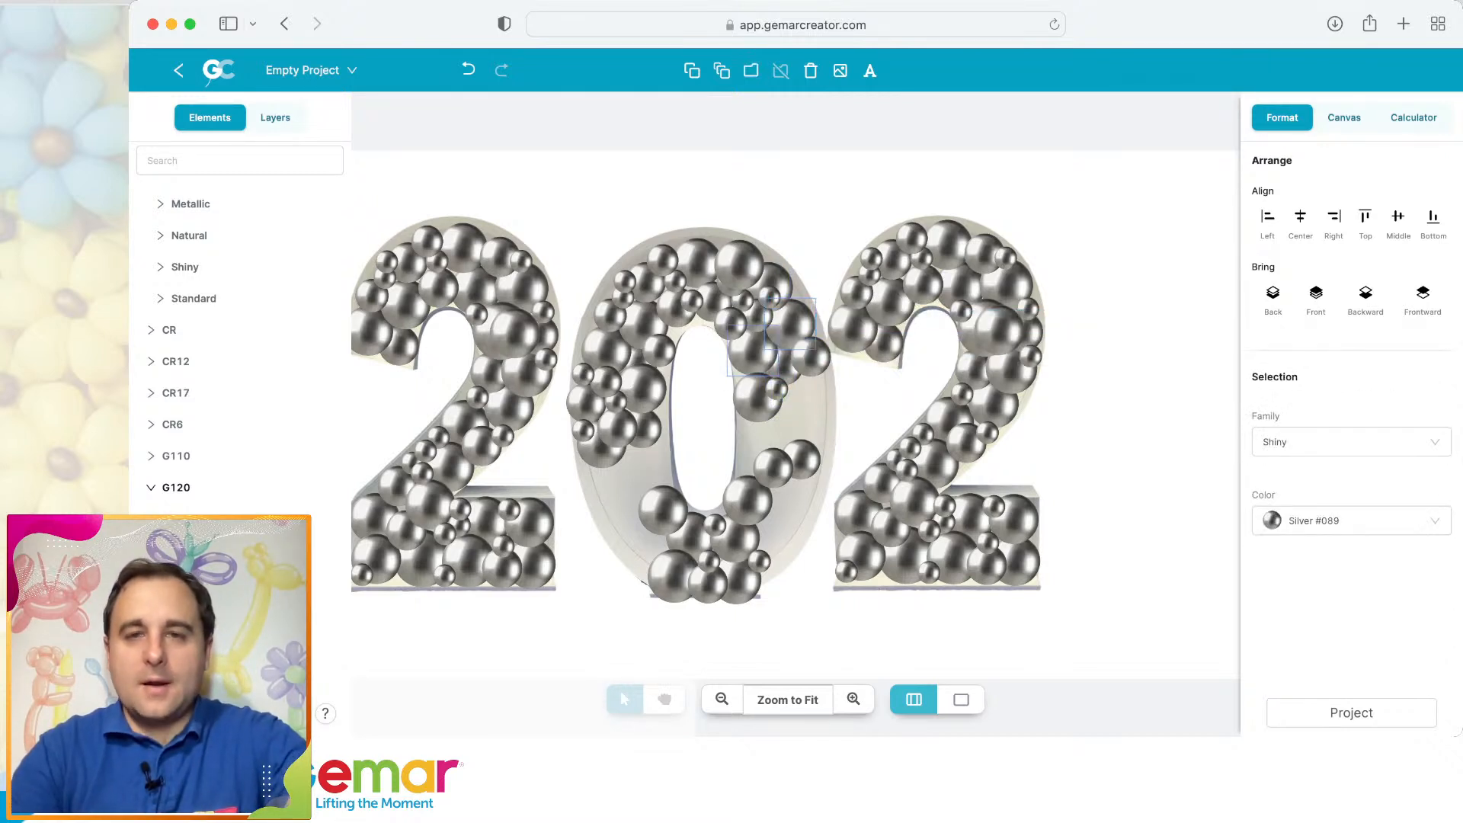
{"action": "key", "text": "super+v"}
{"action": "left_click_drag", "start_coordinate": [770, 366], "coordinate": [607, 484]}
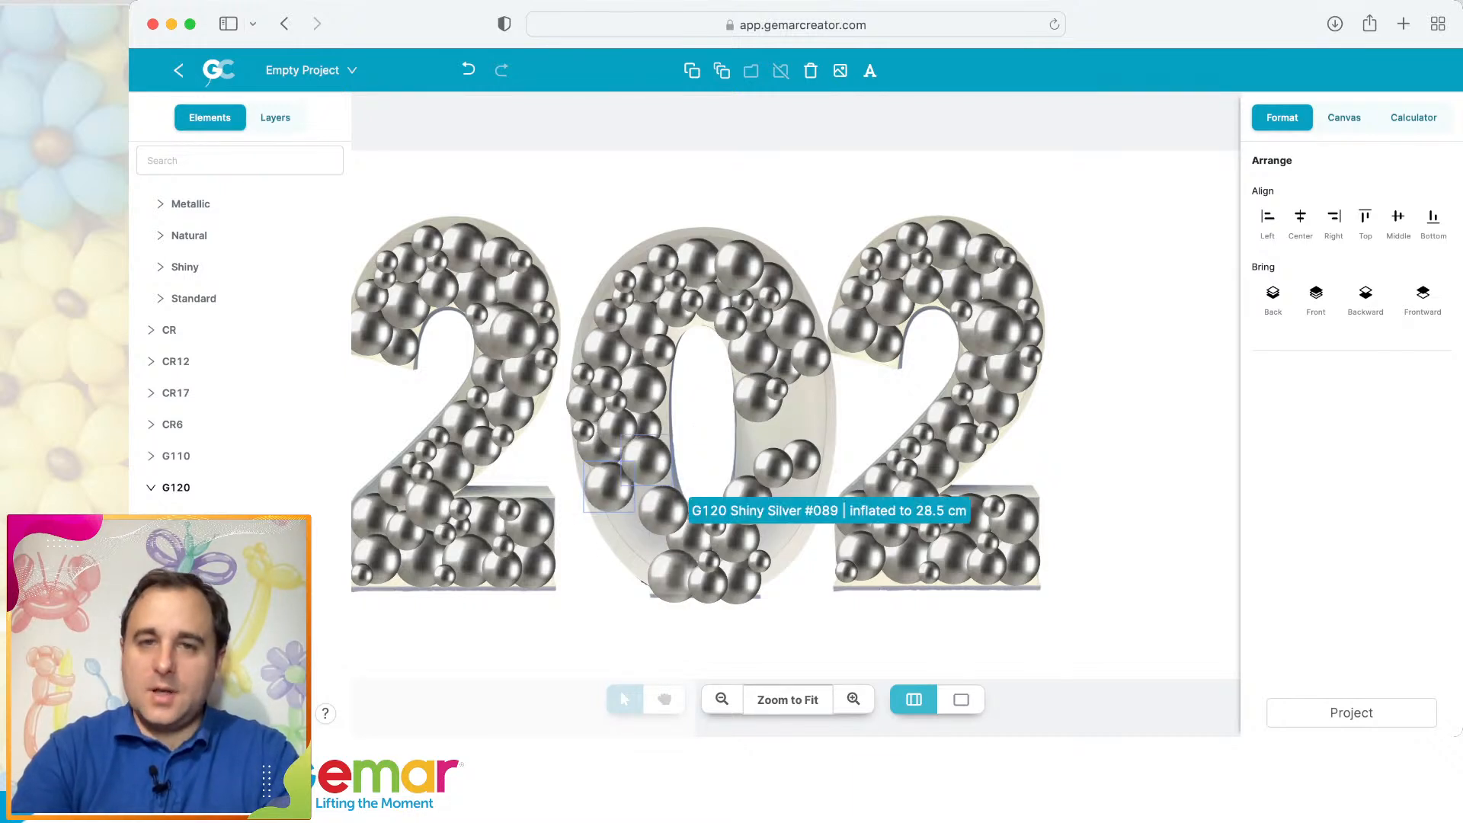
Duplicate two G120 balloons at the bottom of the 0 and place the copies on its lower left curve.
{"action": "left_click", "coordinate": [688, 573]}
{"action": "left_click", "coordinate": [692, 536], "text": "shift"}
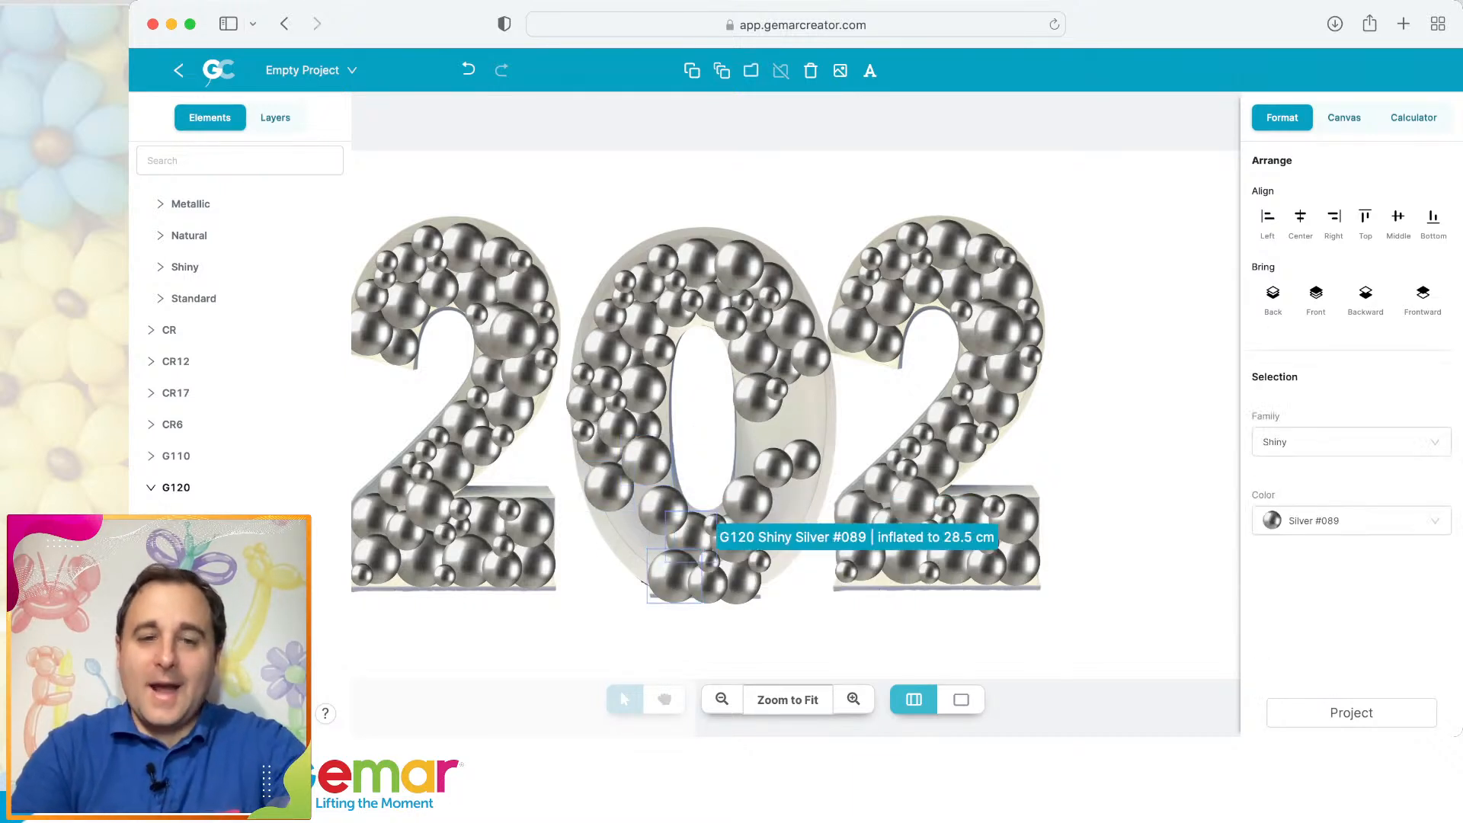
{"action": "key", "text": "super+d"}
{"action": "left_click_drag", "start_coordinate": [692, 594], "coordinate": [626, 533]}
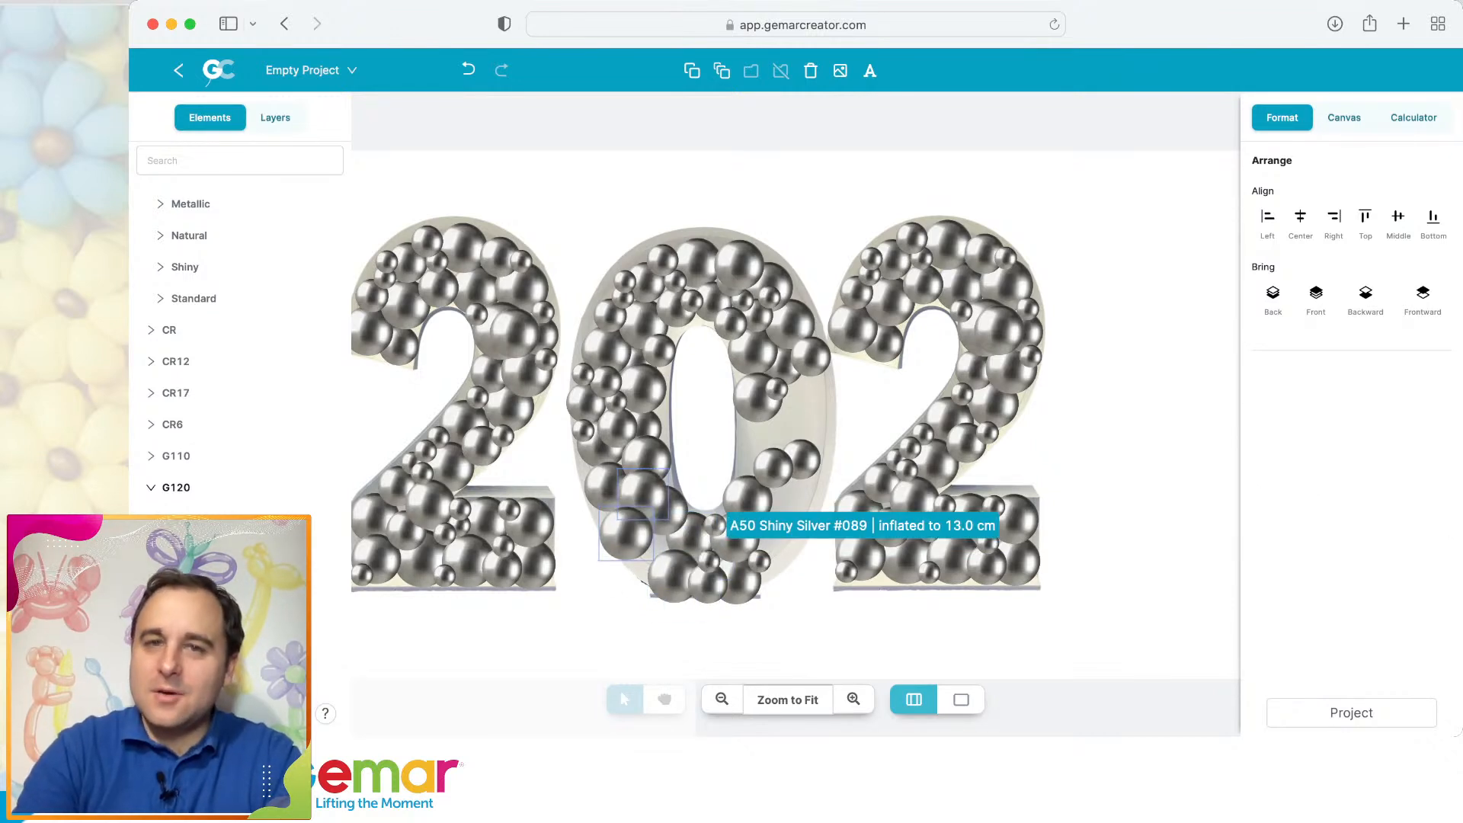
Multiply the G120 balloon on the 0's right side by 10 and spread copies over gaps on its right side and lower curve.
{"action": "left_click", "coordinate": [774, 466]}
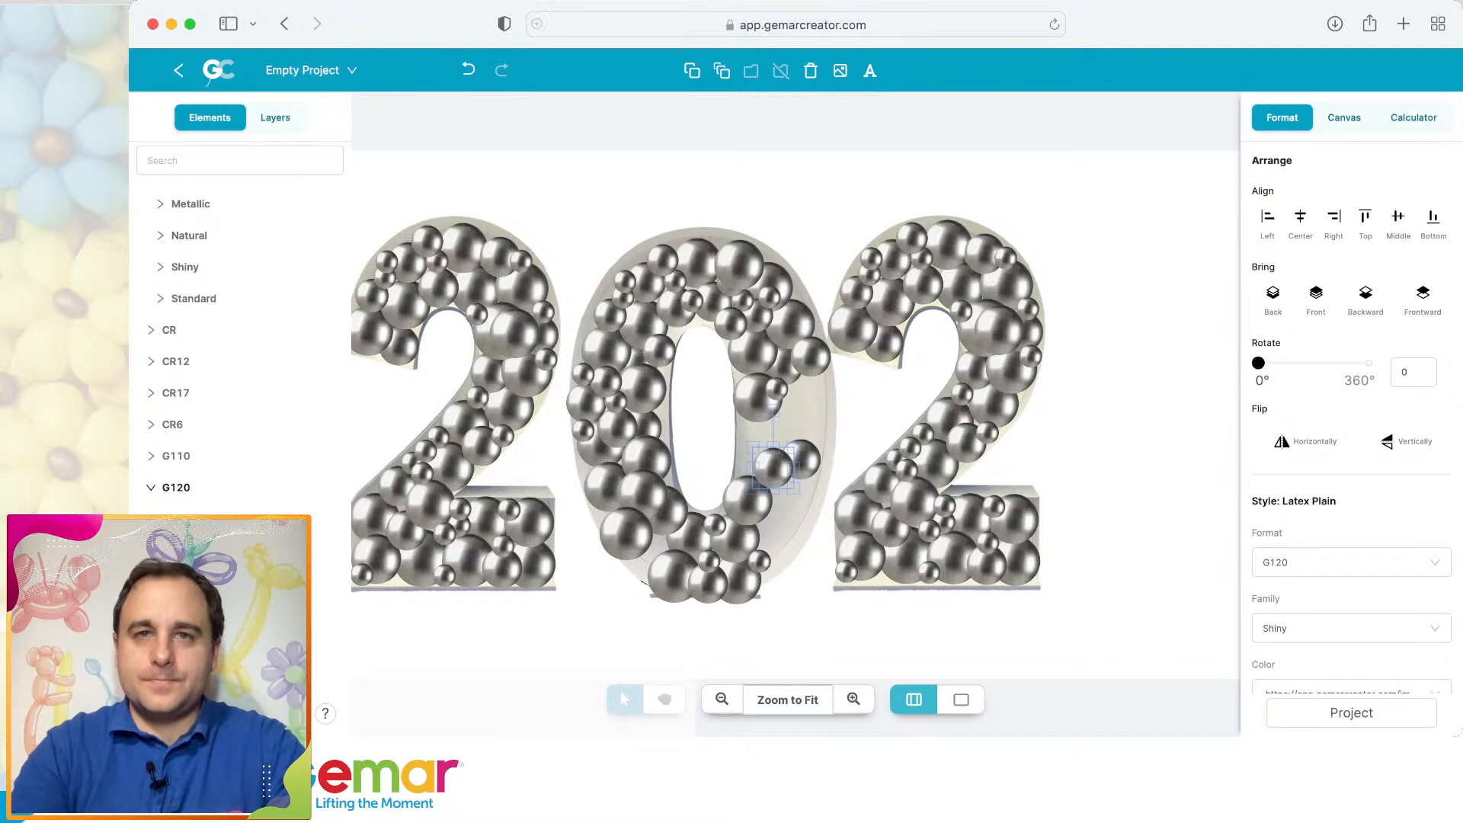
{"action": "left_click", "coordinate": [722, 71]}
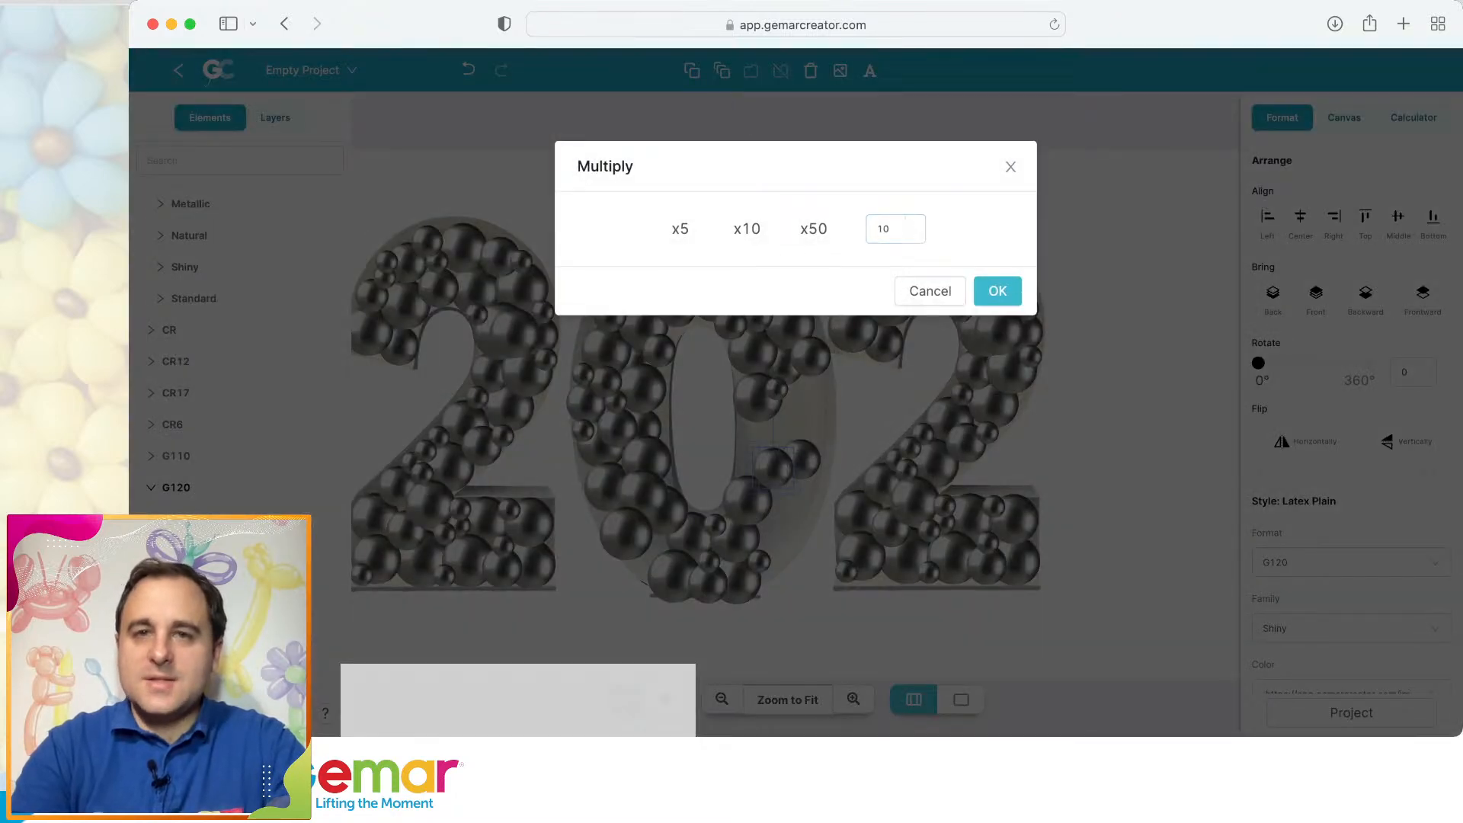
{"action": "left_click", "coordinate": [997, 291]}
{"action": "left_click_drag", "start_coordinate": [774, 466], "coordinate": [804, 387]}
{"action": "left_click", "coordinate": [813, 467]}
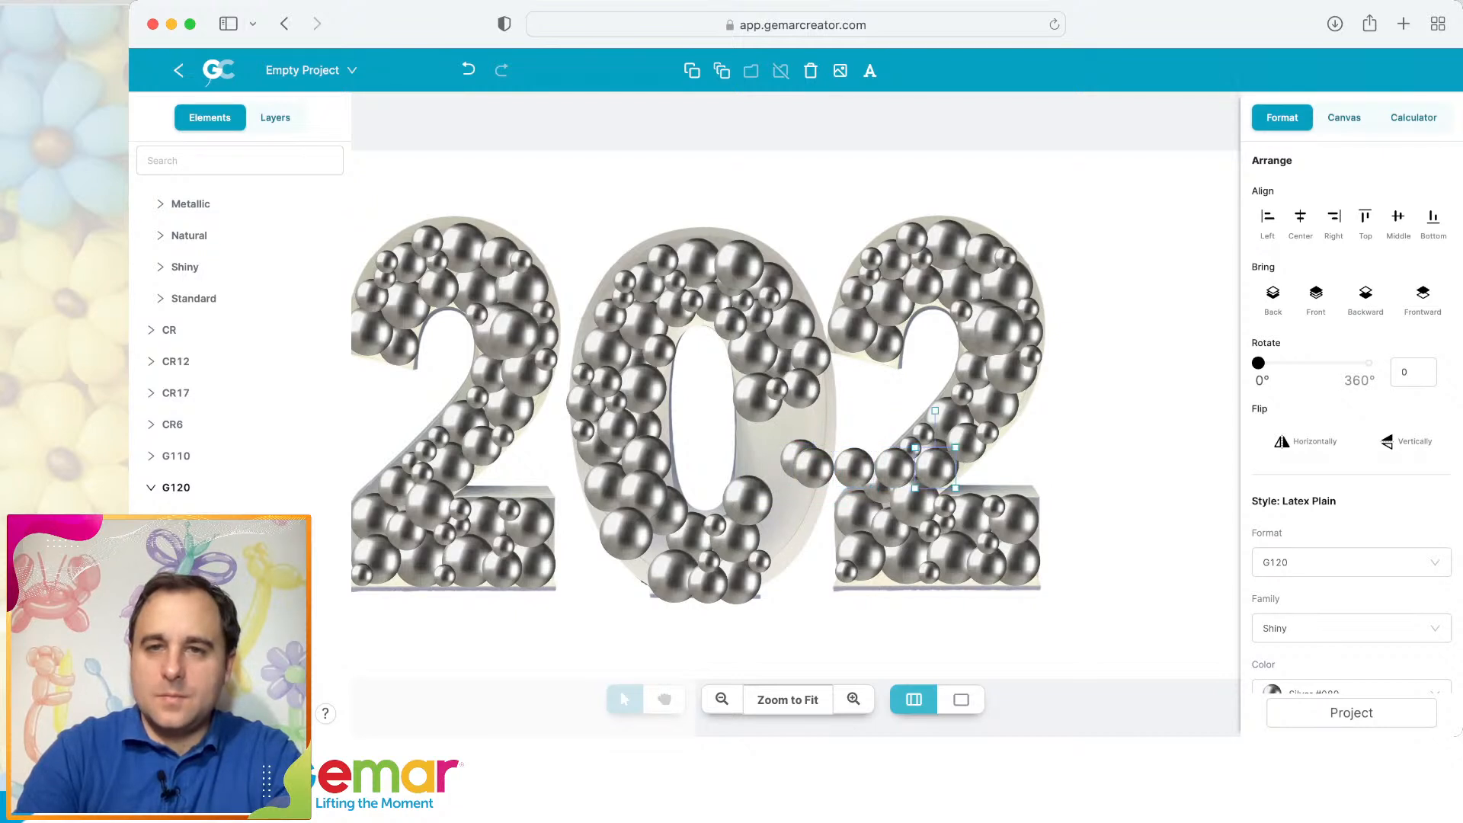
{"action": "left_click_drag", "start_coordinate": [814, 467], "coordinate": [647, 559]}
{"action": "left_click_drag", "start_coordinate": [800, 460], "coordinate": [796, 423]}
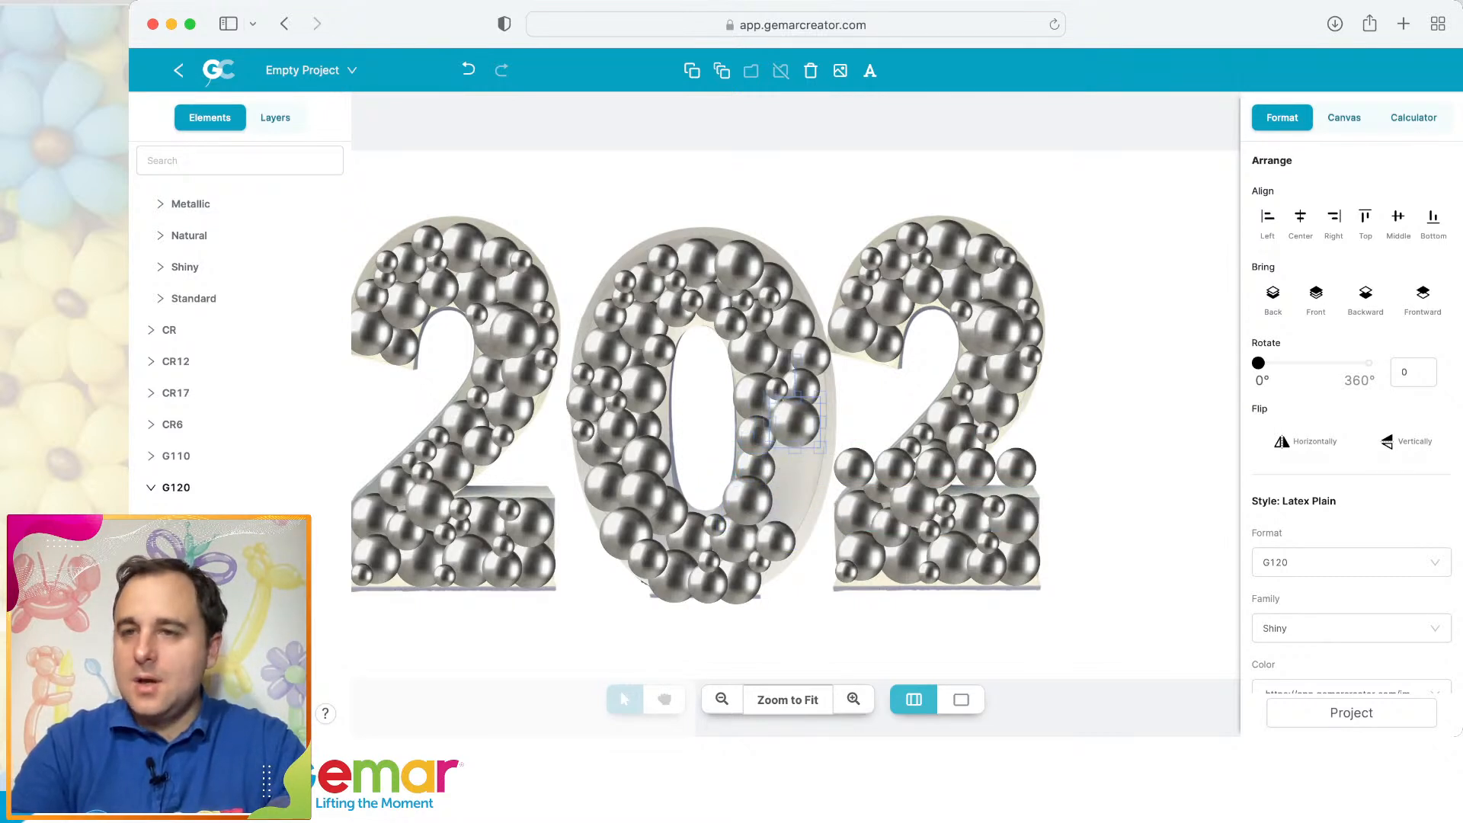
Inflate the G120 balloon on the 0's right side to 33 cm, and place another one below it with increased inflation.
{"action": "scroll", "coordinate": [1349, 457], "scroll_direction": "down", "scroll_amount": 3}
{"action": "left_click_drag", "start_coordinate": [1414, 649], "coordinate": [1444, 649]}
{"action": "left_click", "coordinate": [894, 466]}
{"action": "left_click_drag", "start_coordinate": [895, 466], "coordinate": [792, 472]}
{"action": "left_click_drag", "start_coordinate": [1375, 649], "coordinate": [1416, 649]}
{"action": "left_click_drag", "start_coordinate": [793, 471], "coordinate": [794, 477]}
Move further multiplied G120 balloons from the second 2 onto the right side and lower right curve of the 0.
{"action": "left_click_drag", "start_coordinate": [895, 468], "coordinate": [796, 516]}
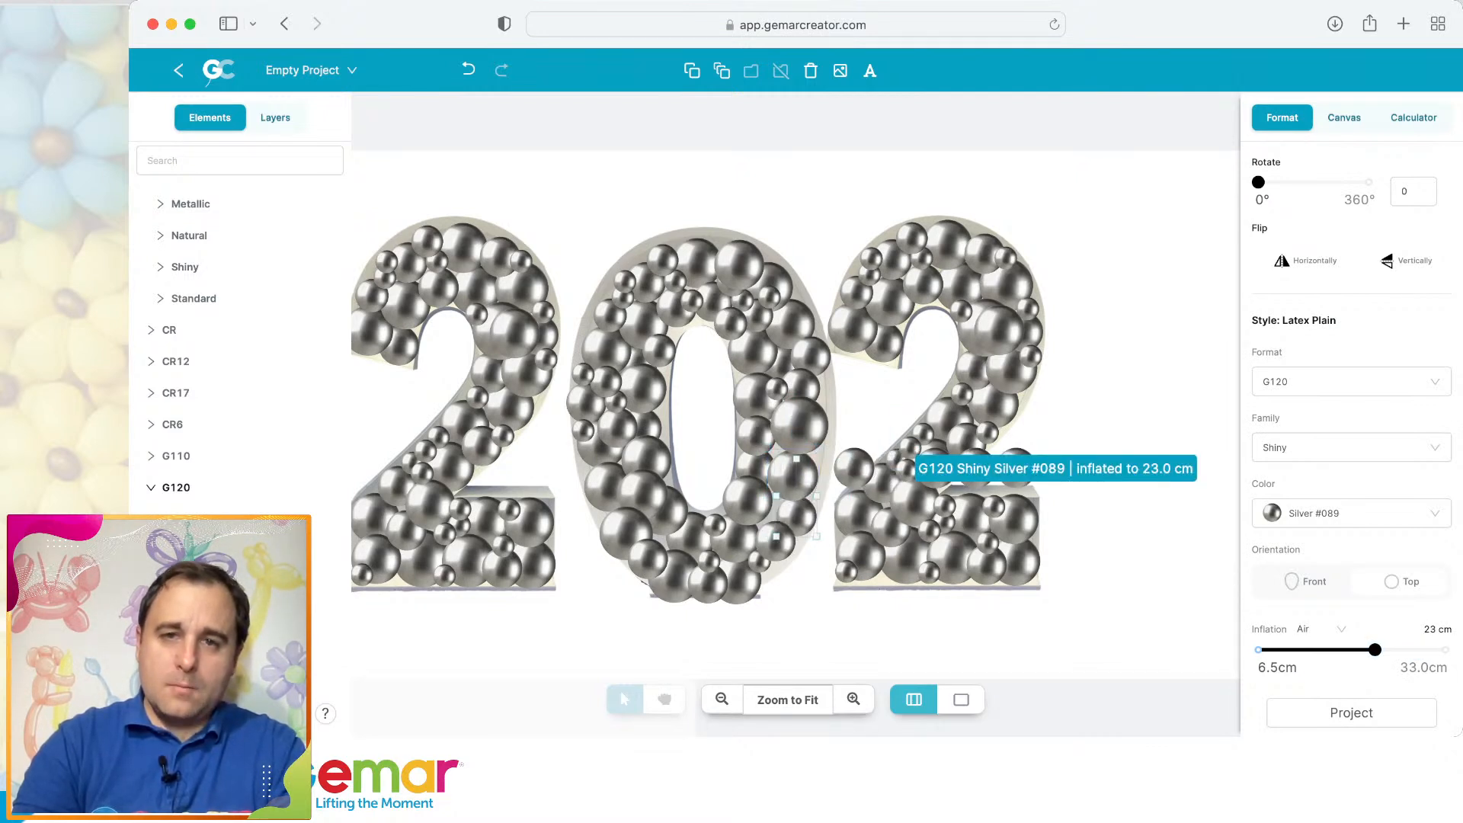
{"action": "left_click", "coordinate": [935, 466]}
{"action": "left_click_drag", "start_coordinate": [935, 466], "coordinate": [798, 419]}
{"action": "left_click_drag", "start_coordinate": [1016, 468], "coordinate": [813, 457]}
Paste copies of the A50 balloon on the 0's left edge and spread them over its left side, right edge and lower right.
{"action": "left_click", "coordinate": [583, 374]}
{"action": "key", "text": "super+v"}
{"action": "key", "text": "super+v"}
{"action": "key", "text": "super+v"}
{"action": "key", "text": "super+v"}
{"action": "key", "text": "super+v"}
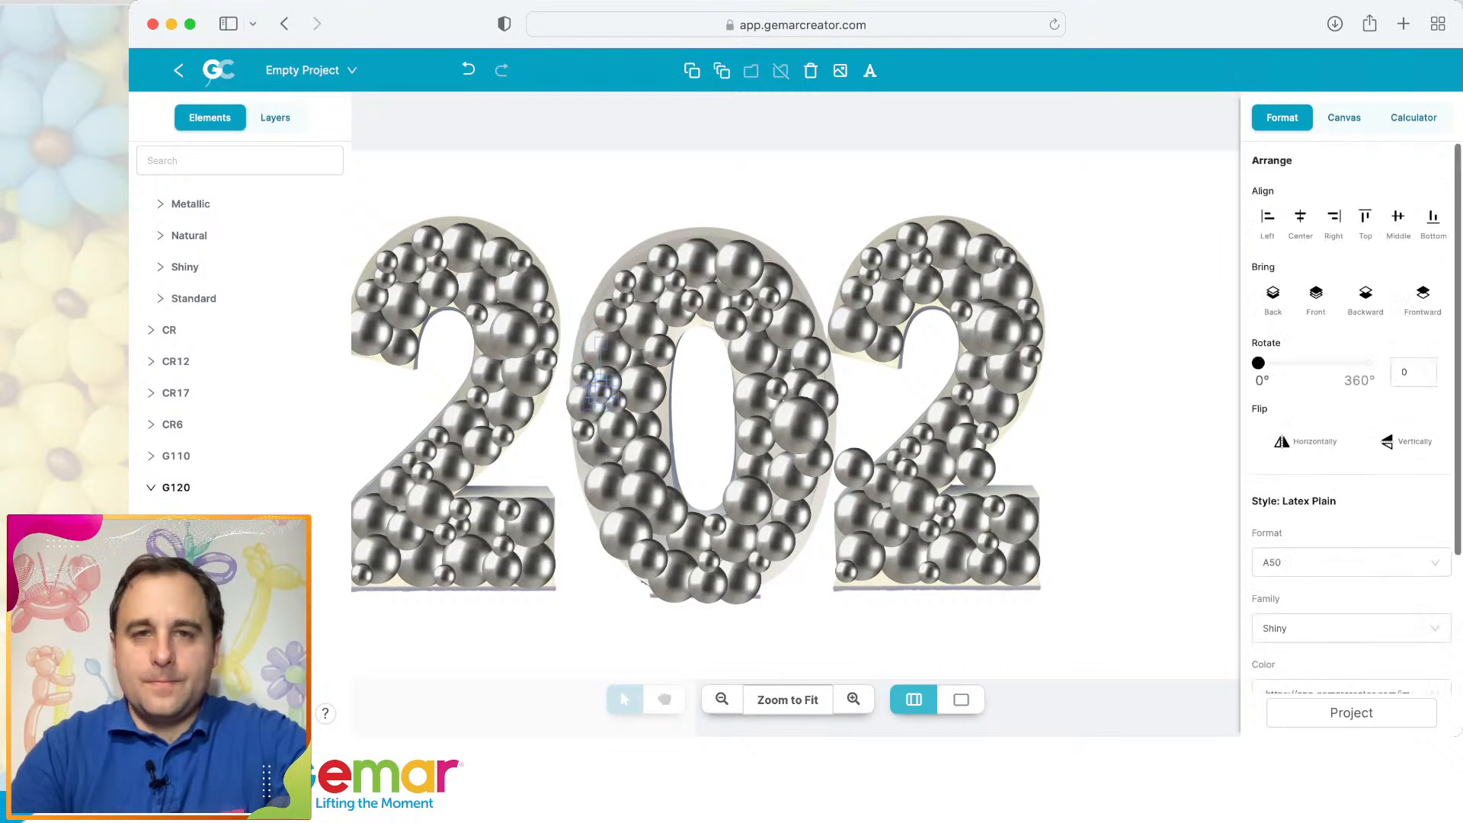
{"action": "left_click_drag", "start_coordinate": [637, 427], "coordinate": [634, 425]}
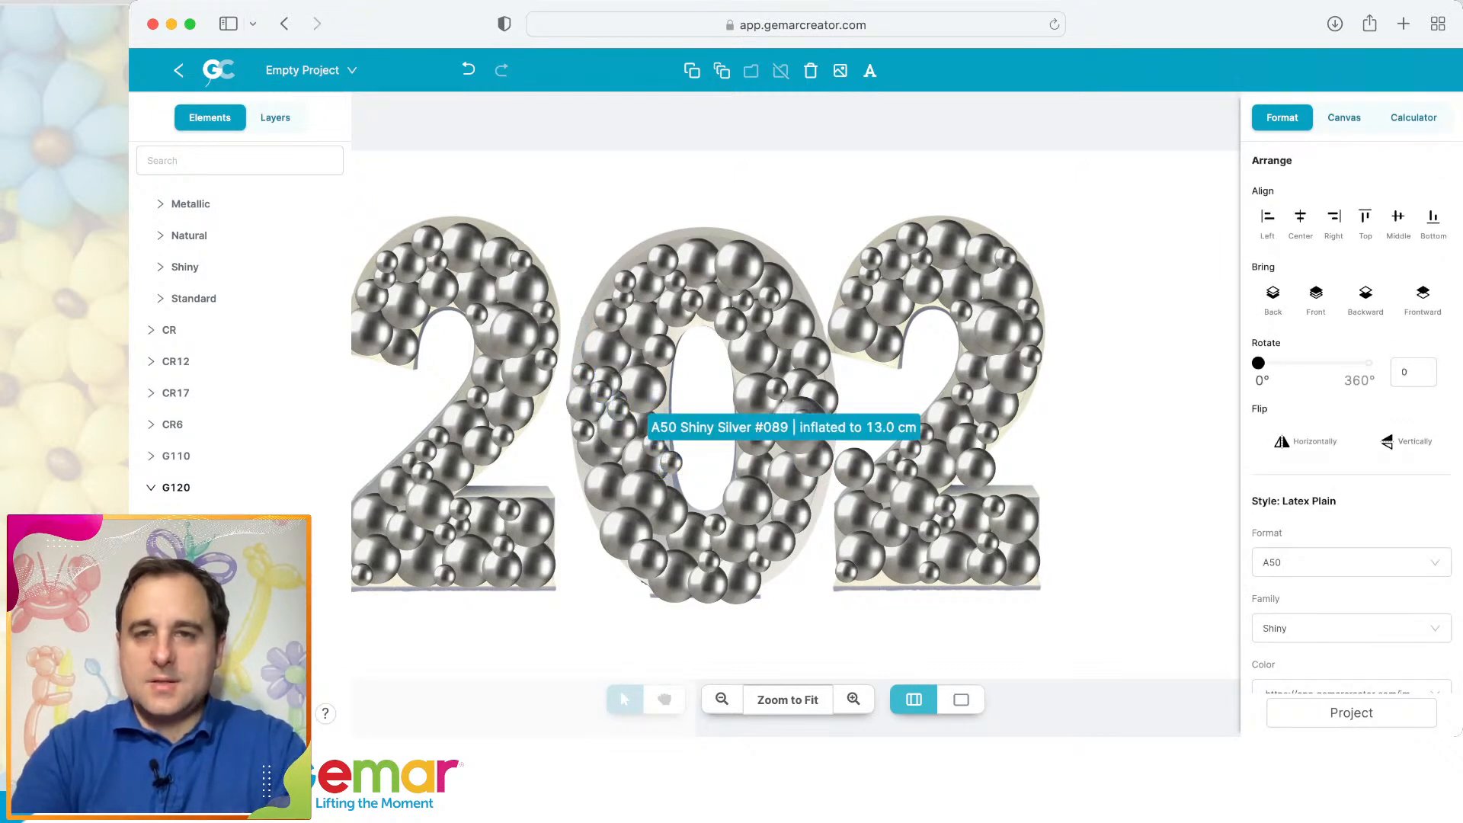
{"action": "left_click_drag", "start_coordinate": [833, 442], "coordinate": [828, 434]}
{"action": "left_click_drag", "start_coordinate": [671, 463], "coordinate": [794, 541]}
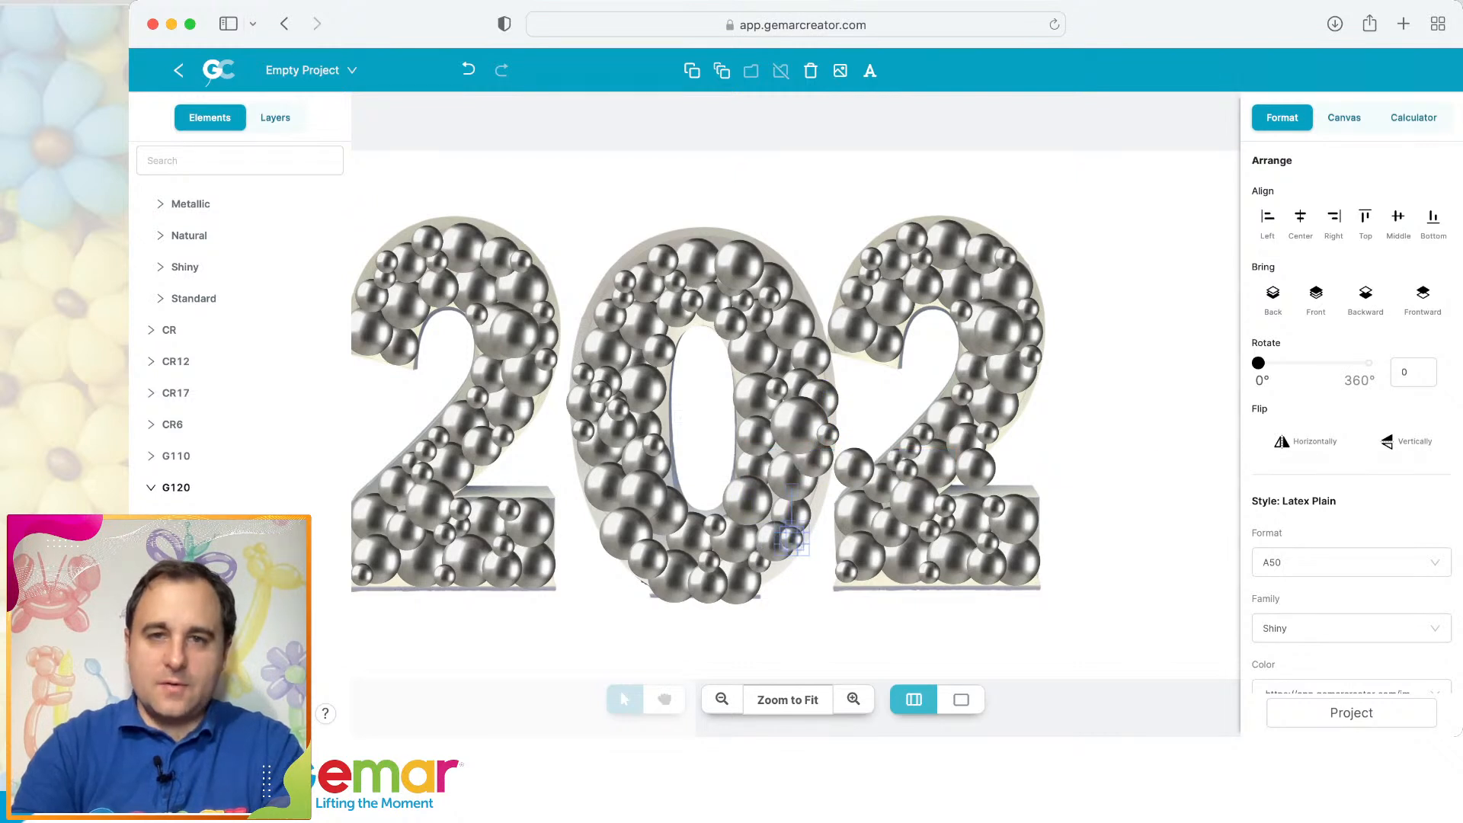
Delete the leftover G120 balloon between the 0 and the base of the second 2.
{"action": "left_click", "coordinate": [886, 565]}
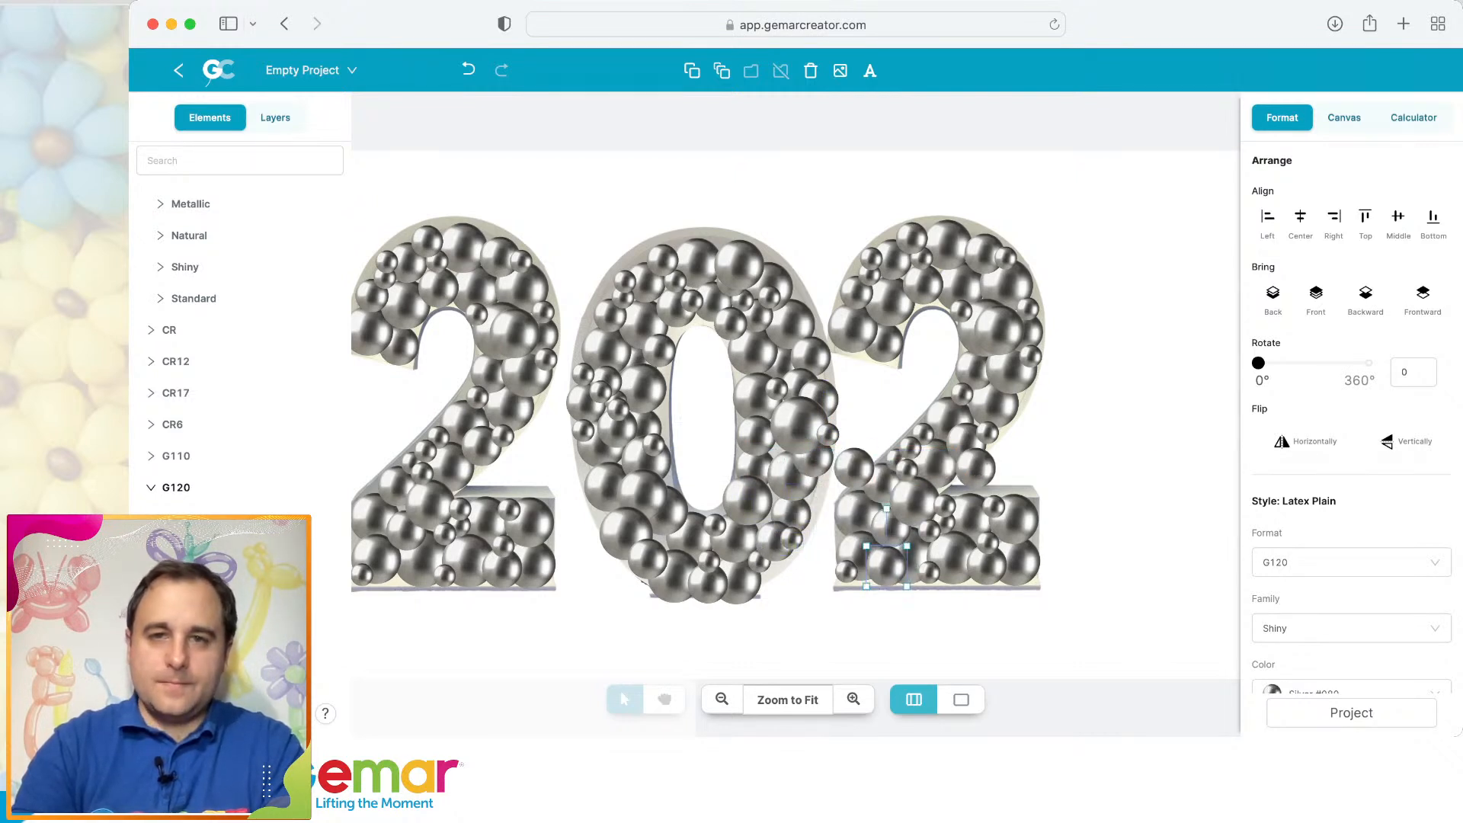
{"action": "left_click", "coordinate": [854, 467]}
{"action": "key", "text": "Delete"}
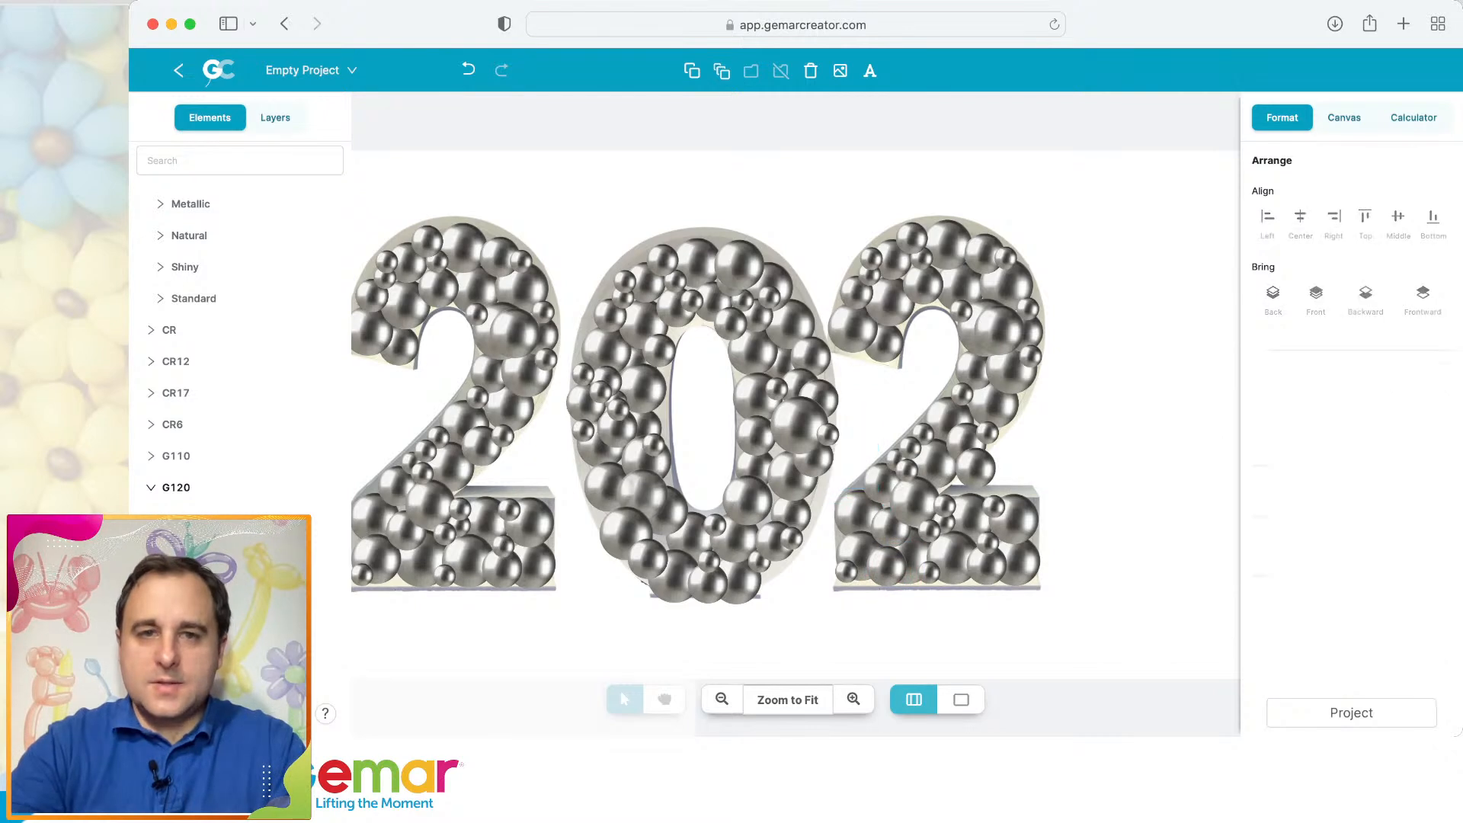
Move an A50 balloon to the 0's lower left and bring it to the front, and nudge the lower-right G120 balloon inward.
{"action": "left_click_drag", "start_coordinate": [583, 431], "coordinate": [624, 509]}
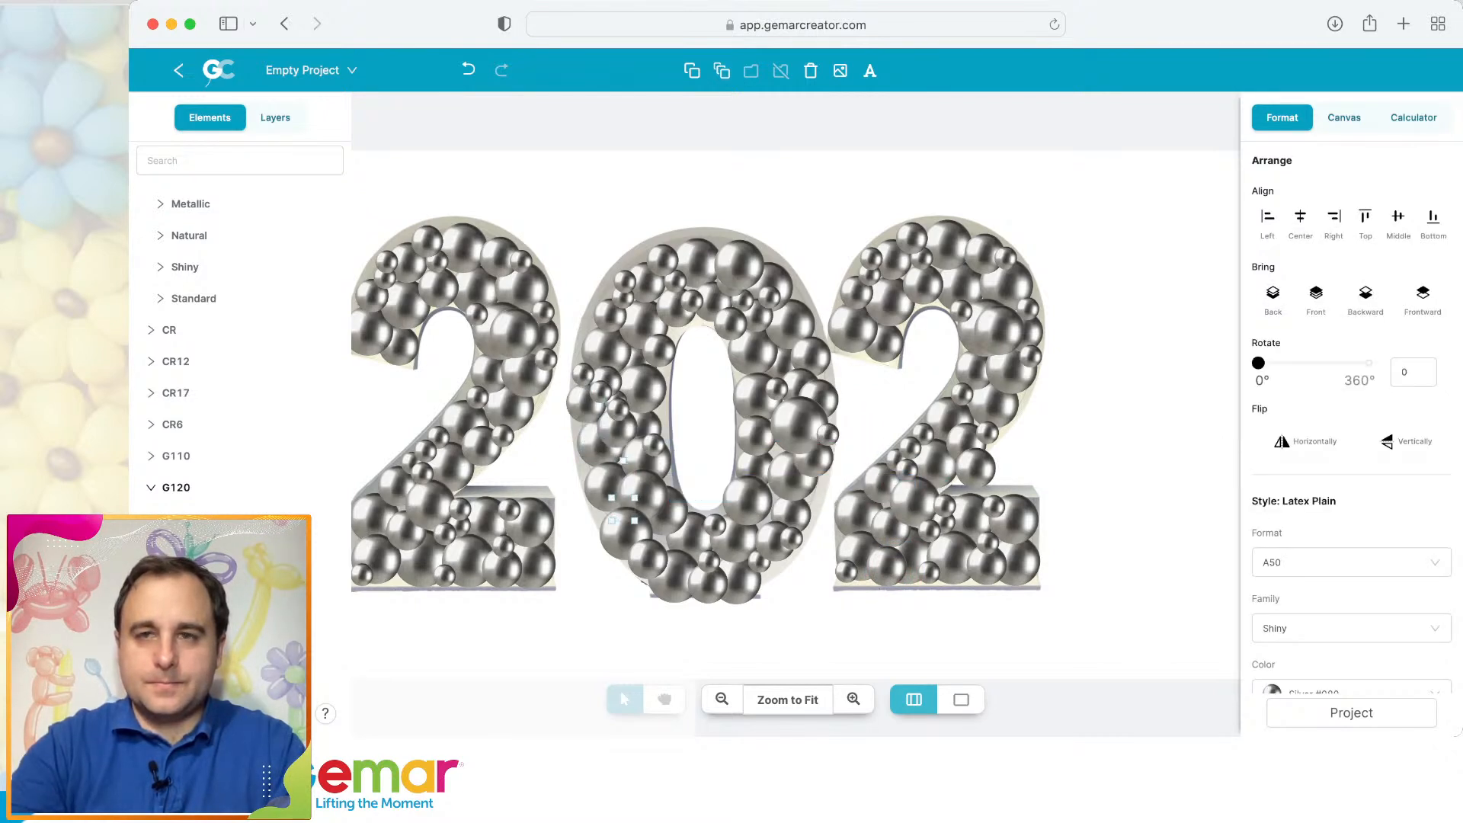
{"action": "left_click", "coordinate": [1316, 297]}
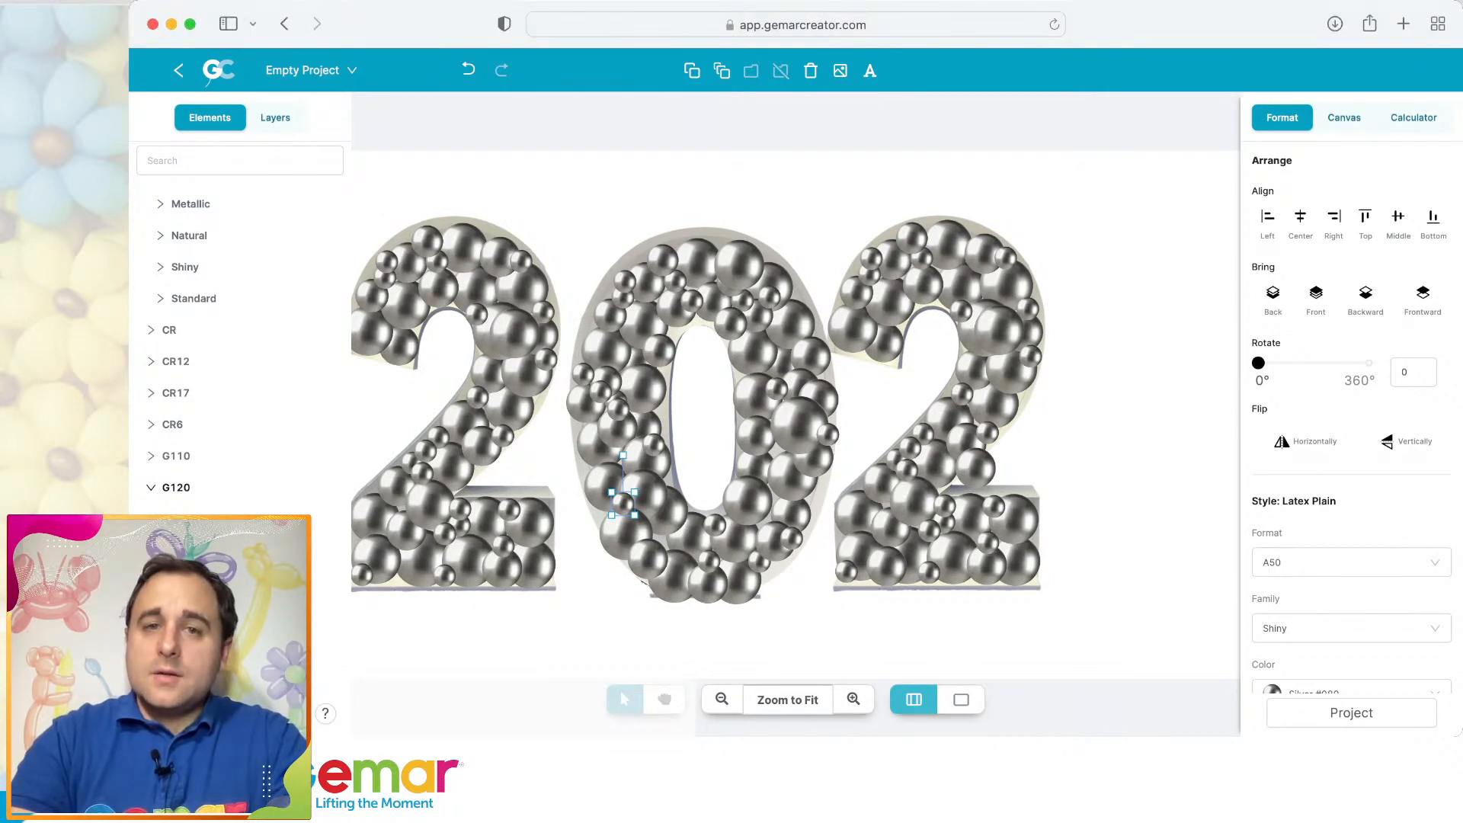
{"action": "left_click_drag", "start_coordinate": [776, 538], "coordinate": [773, 538]}
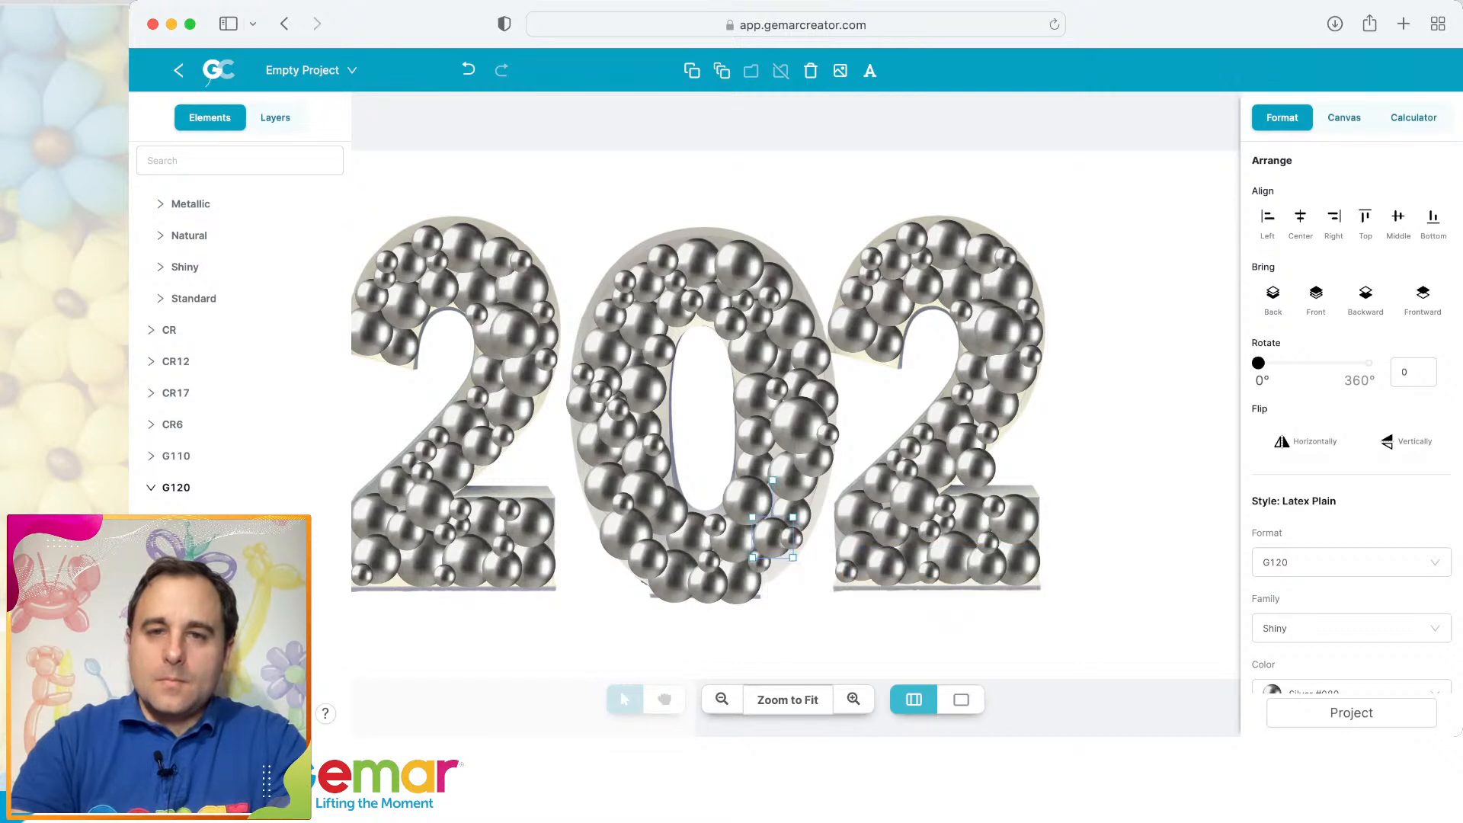
{"action": "left_click", "coordinate": [785, 644]}
{"action": "left_click", "coordinate": [788, 700]}
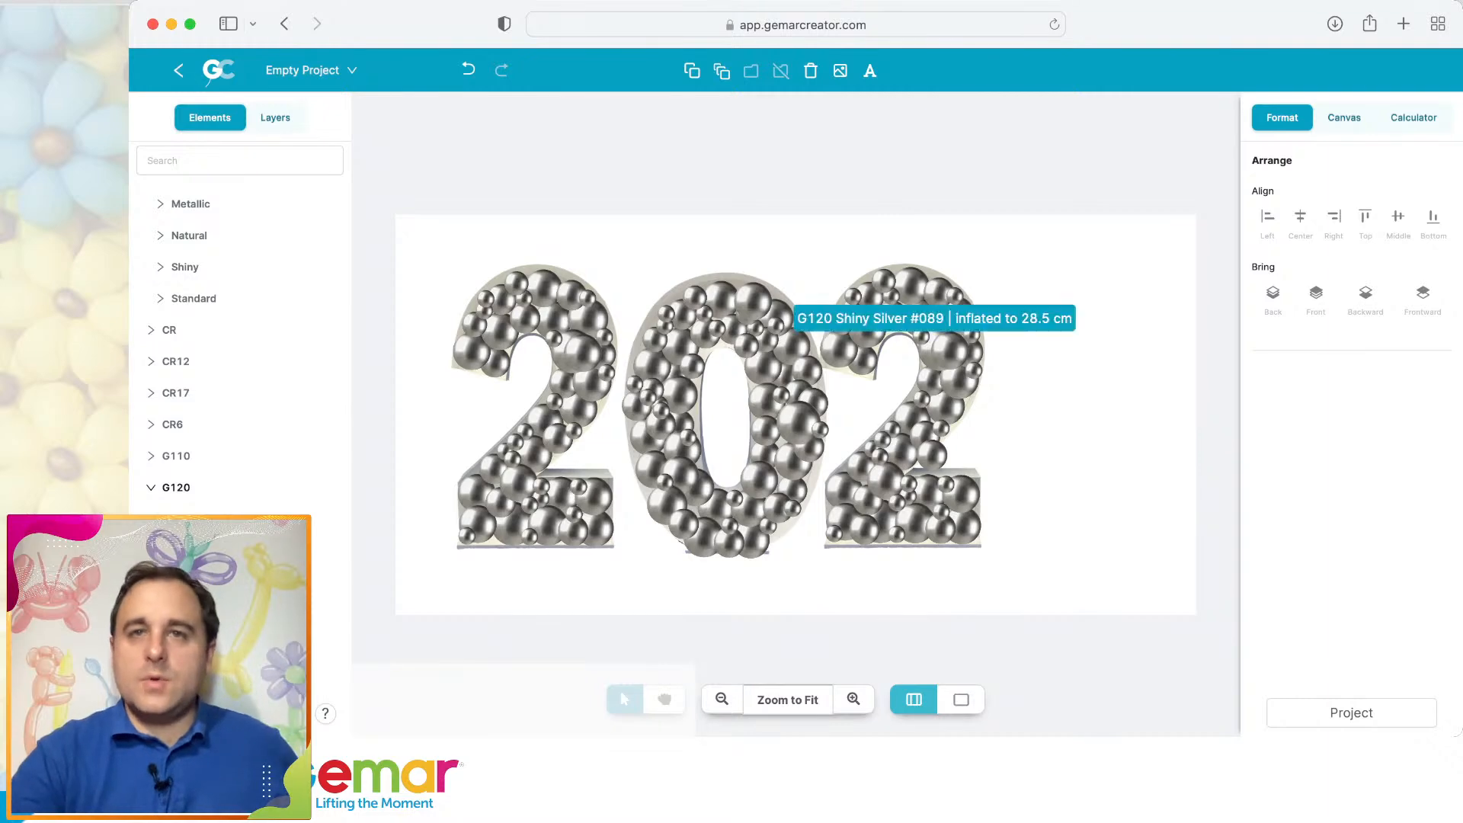
Insert the 3 frame image, set its width to 270 cm, and place it beside the second 2.
{"action": "left_click", "coordinate": [839, 70]}
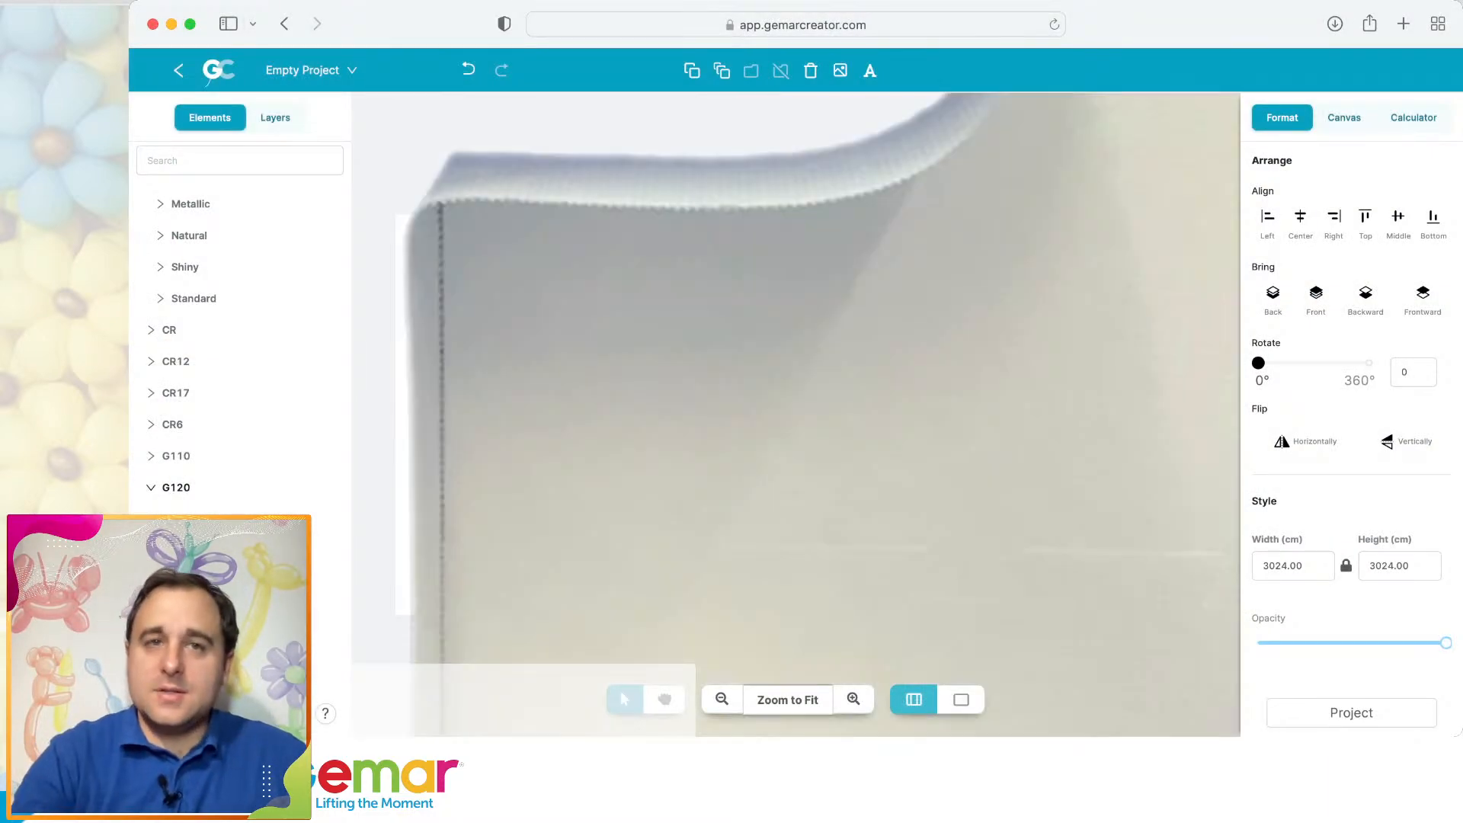
{"action": "left_click_drag", "start_coordinate": [796, 350], "coordinate": [725, 442]}
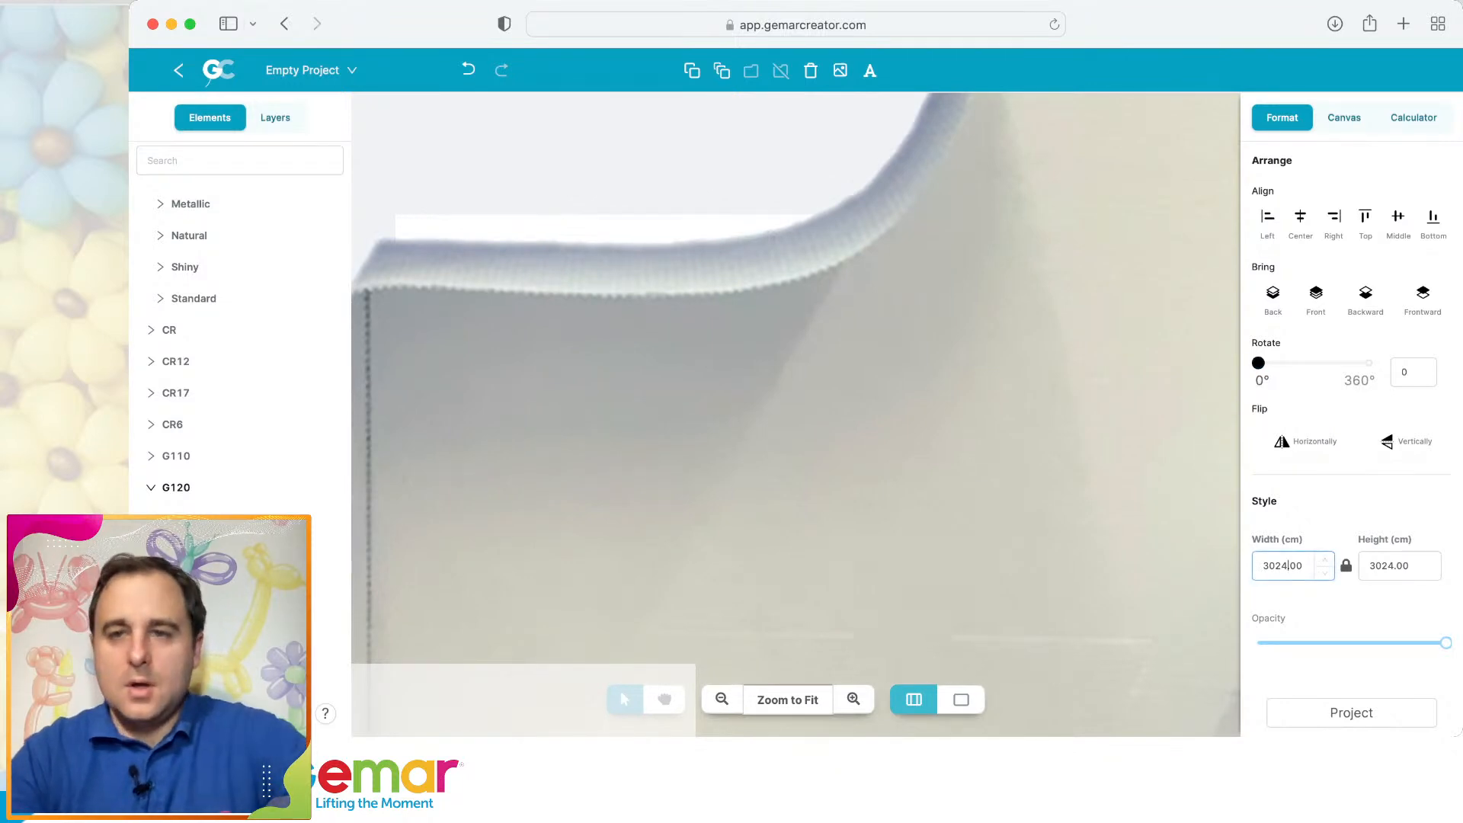
{"action": "type", "text": "270"}
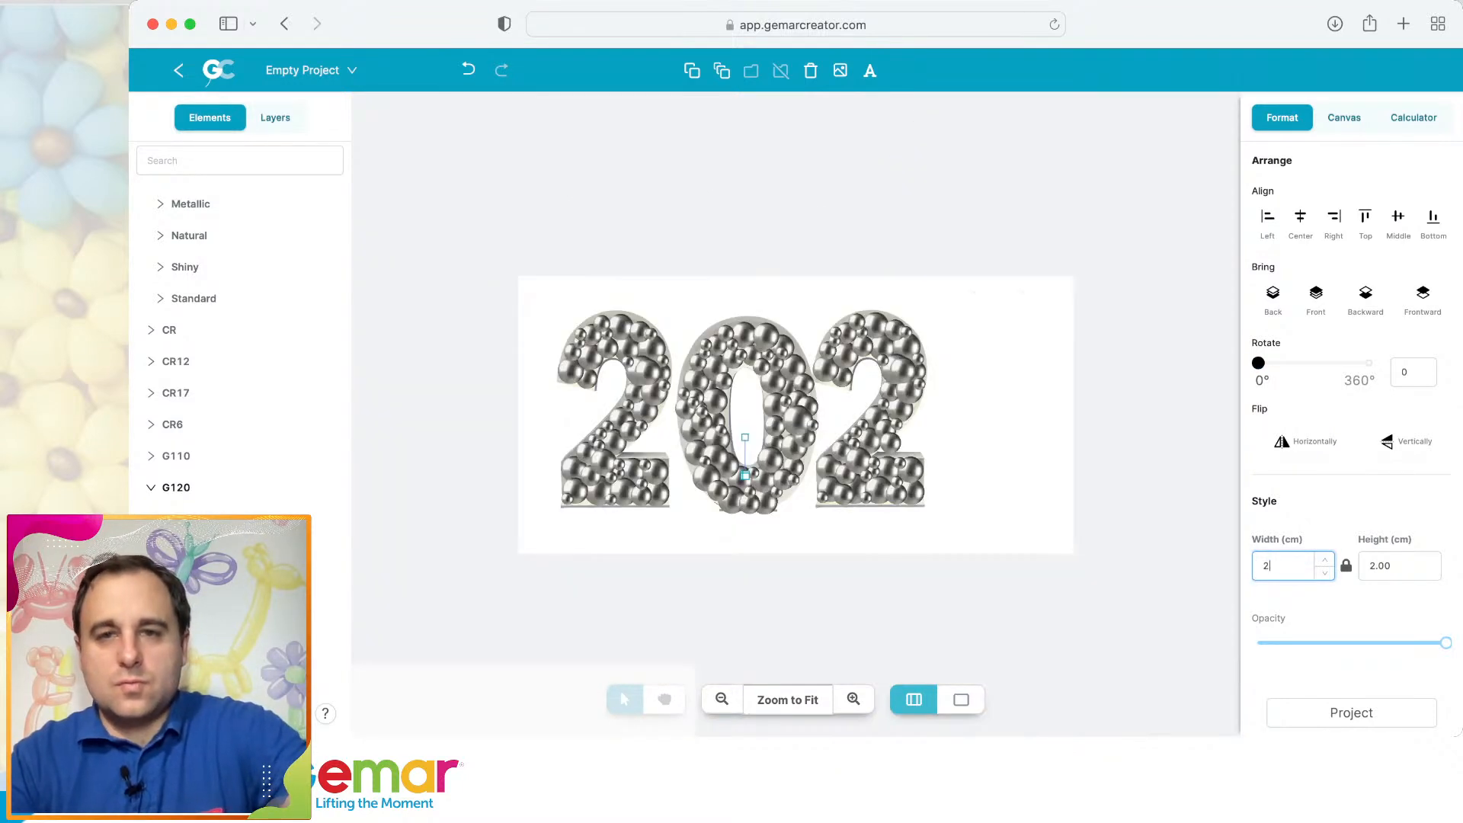
{"action": "left_click_drag", "start_coordinate": [745, 473], "coordinate": [1004, 412]}
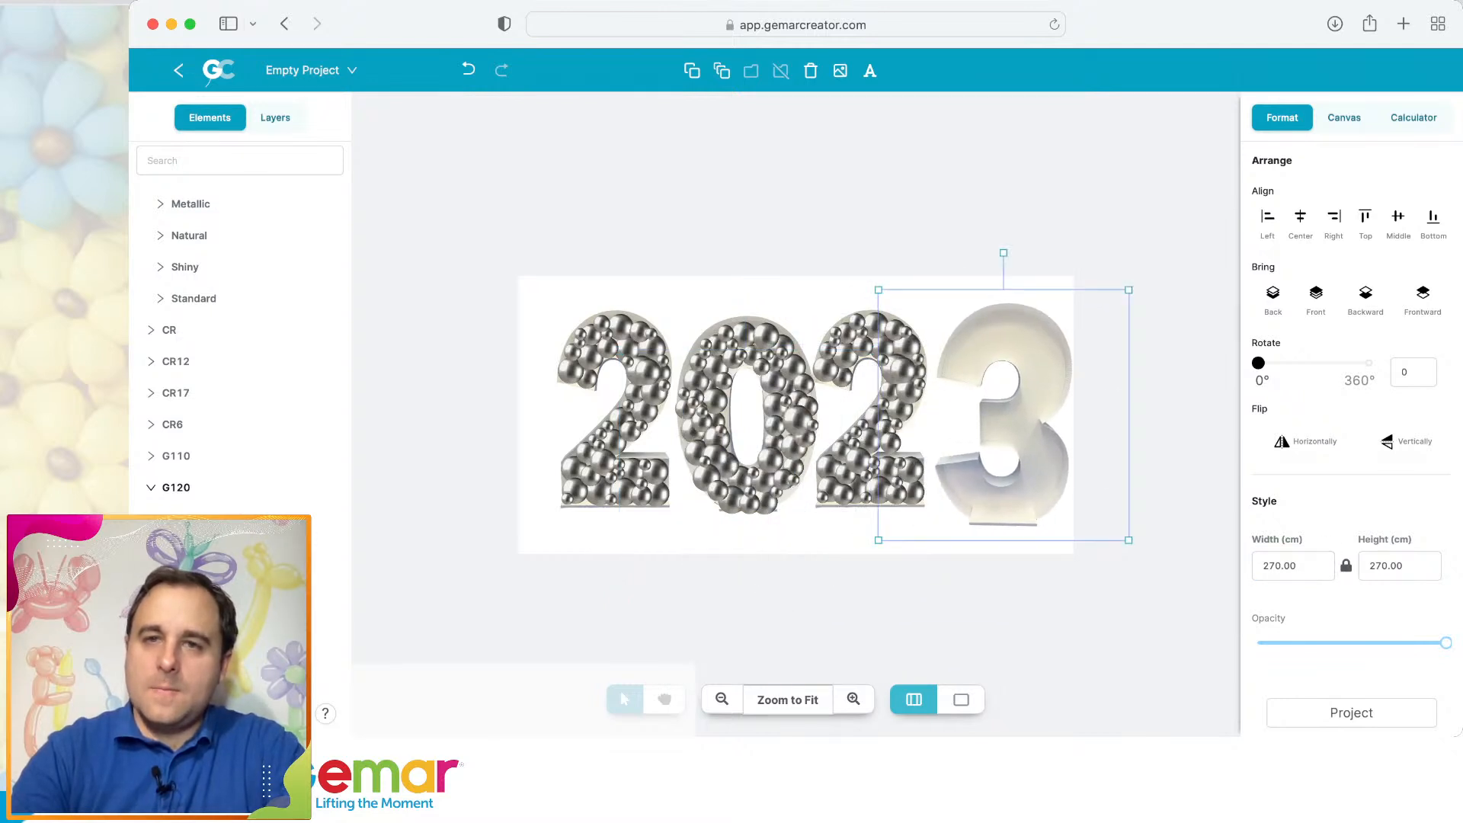
Scale the 3 frame down slightly to match the other digits and align it with them.
{"action": "key", "text": "Escape"}
{"action": "left_click", "coordinate": [1123, 293]}
{"action": "left_click_drag", "start_coordinate": [1128, 290], "coordinate": [1115, 303]}
{"action": "mouse_move", "coordinate": [1014, 415]}
{"action": "left_mouse_down"}
{"action": "mouse_move", "coordinate": [888, 412]}
{"action": "mouse_move", "coordinate": [1010, 412]}
{"action": "left_mouse_up"}
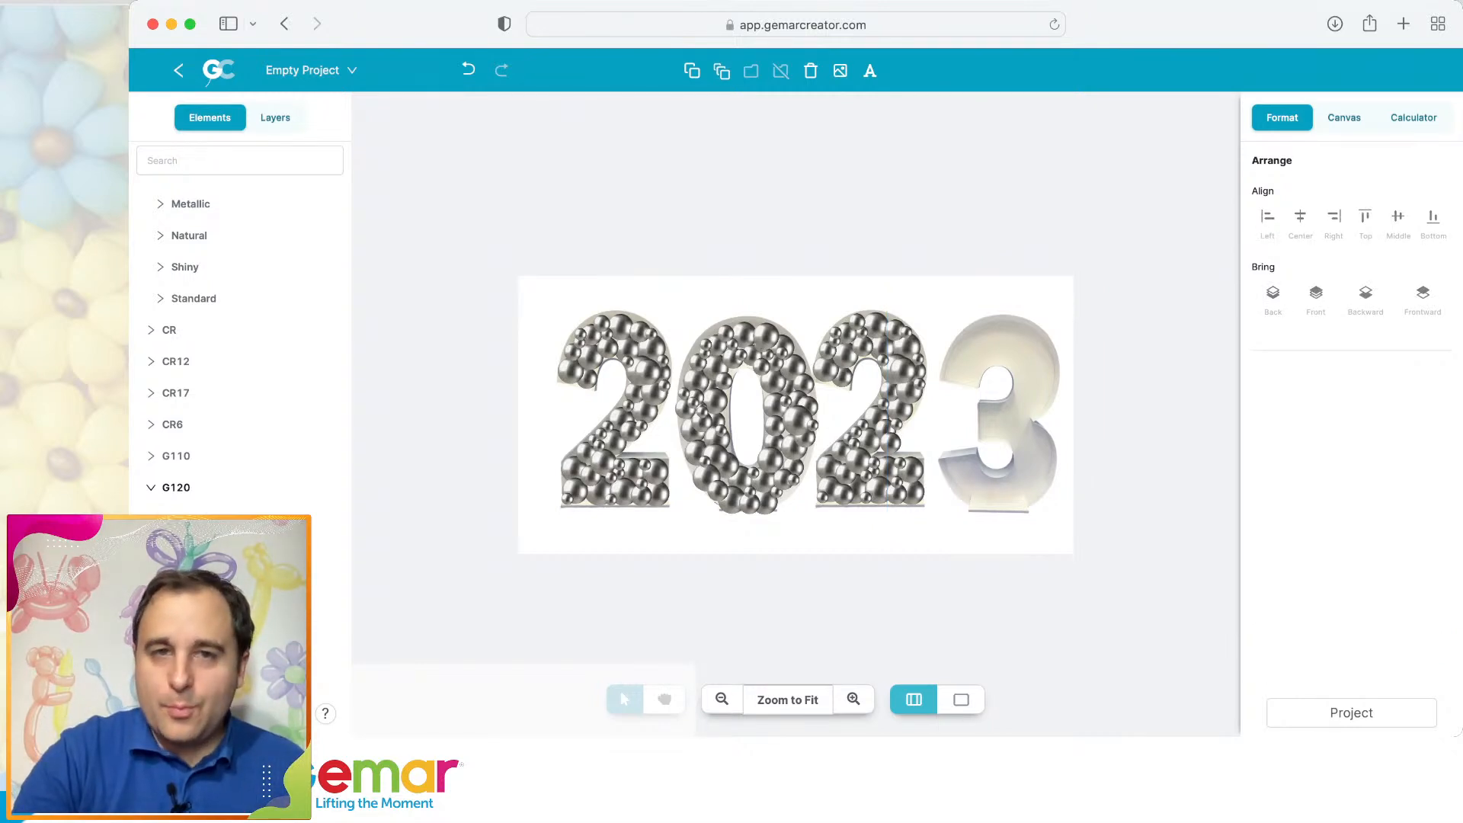
Copy only the balloons from the first 2's upper curve, without the frames, and place the copies on the 3's upper curve.
{"action": "left_click_drag", "start_coordinate": [522, 267], "coordinate": [671, 391]}
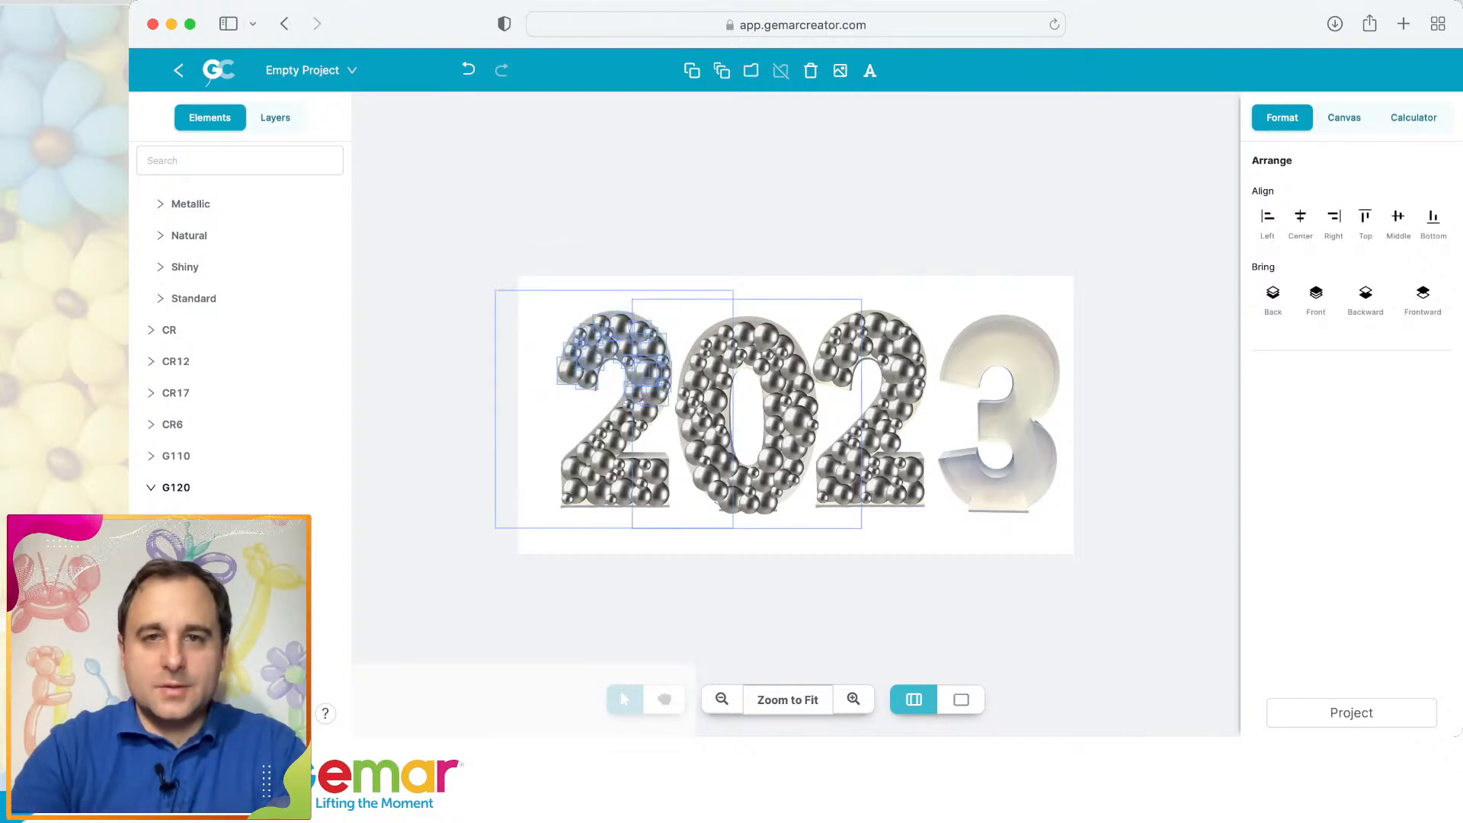
{"action": "left_click", "coordinate": [717, 503], "text": "shift"}
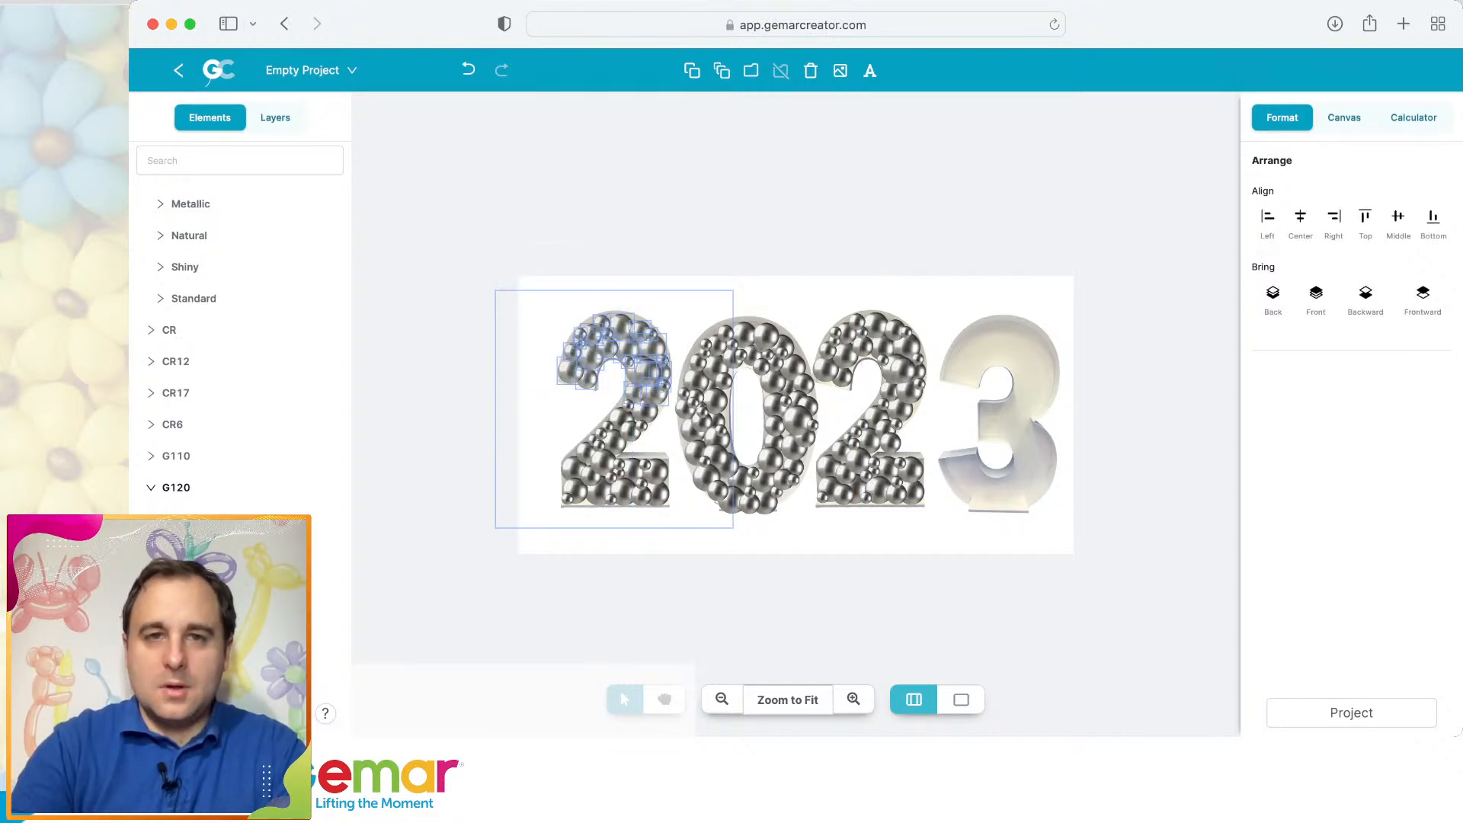
{"action": "left_click", "coordinate": [638, 455], "text": "shift"}
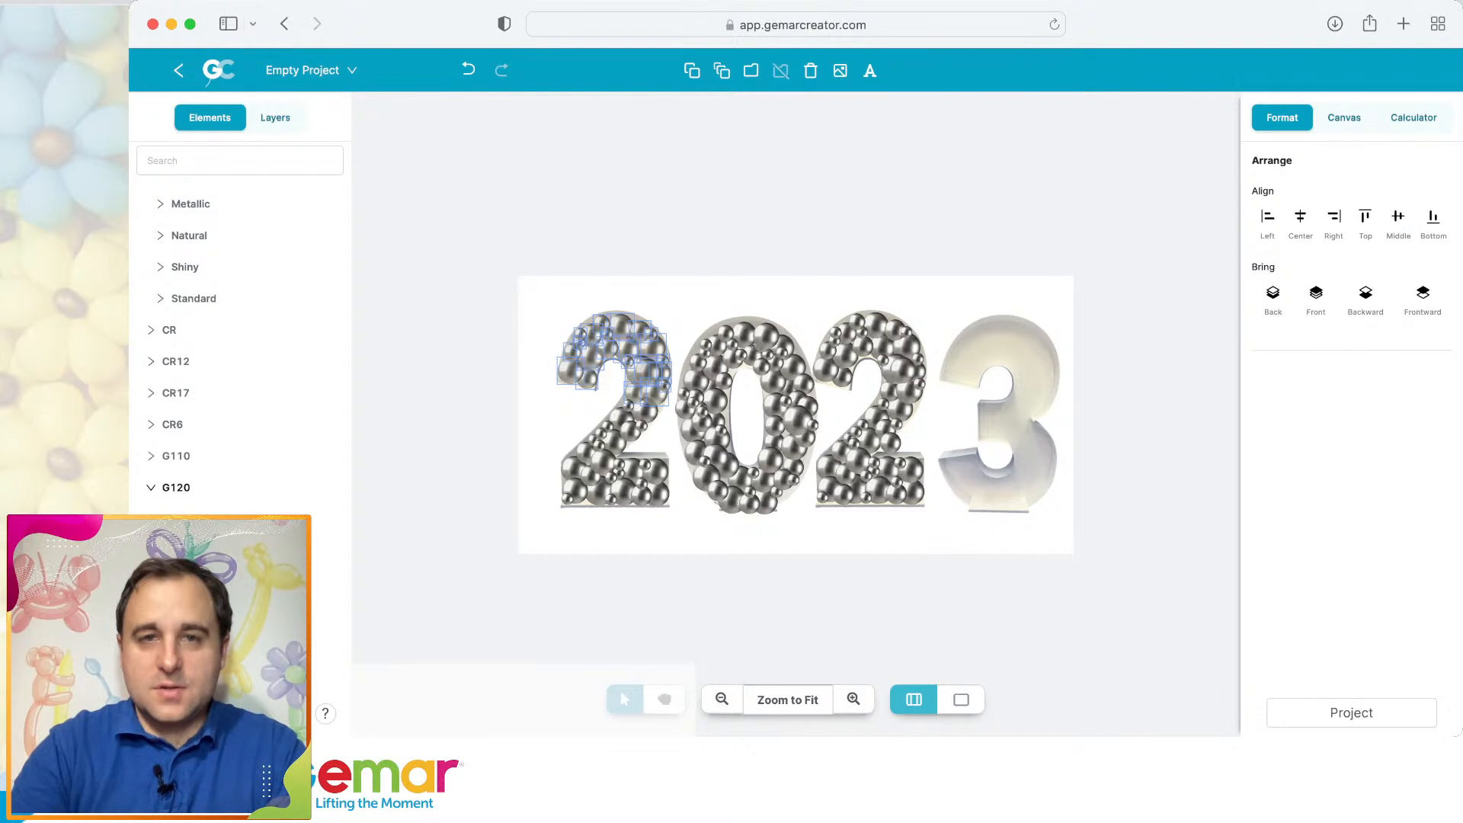
{"action": "key", "text": "super+v"}
{"action": "left_click_drag", "start_coordinate": [655, 381], "coordinate": [1032, 374]}
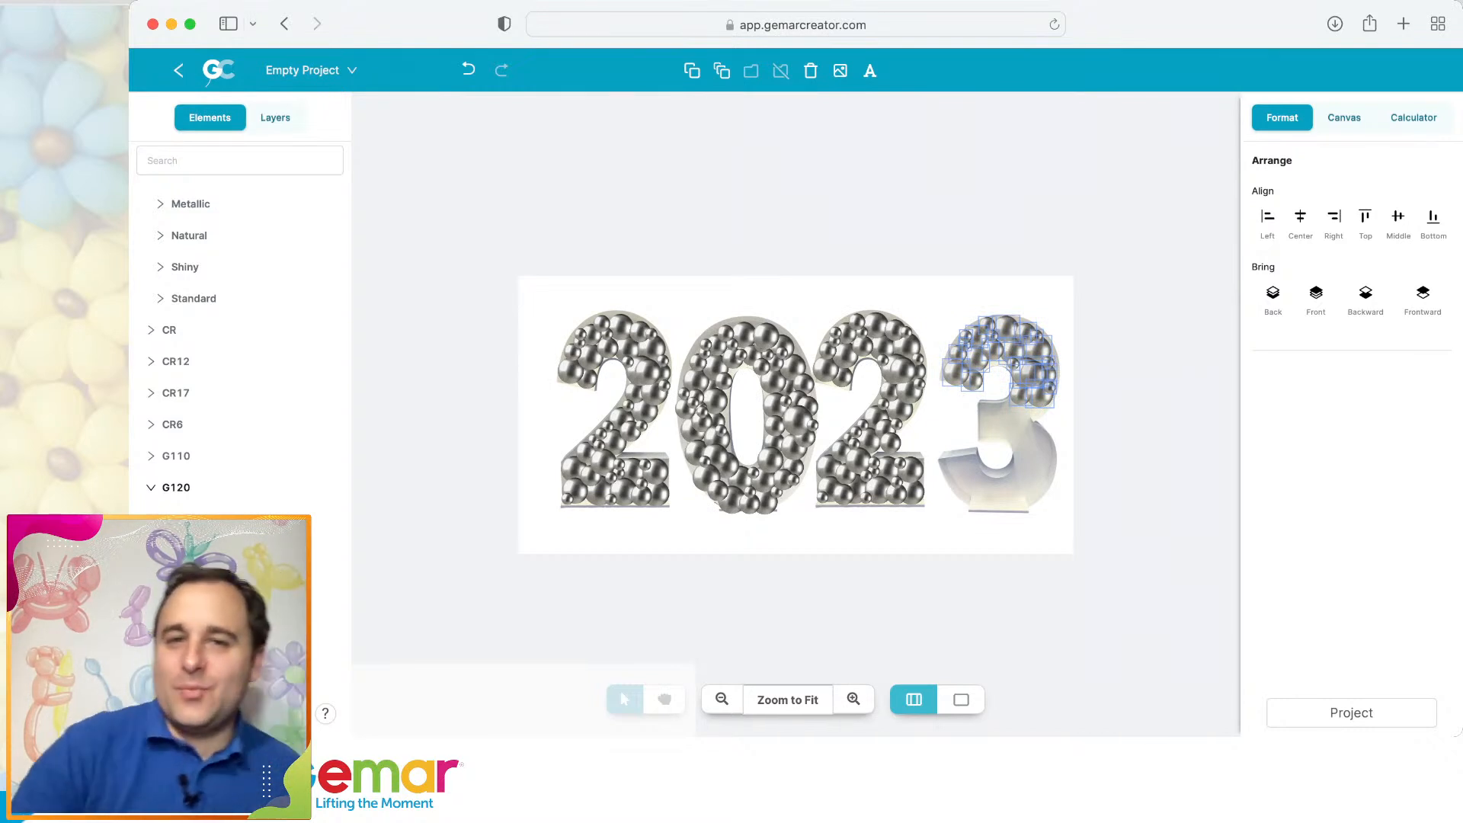
Copy the lower balloon cluster of the 0 without the number frames and place it over the lower curve of the 3.
{"action": "key", "text": "Escape"}
{"action": "left_click_drag", "start_coordinate": [811, 610], "coordinate": [711, 495]}
{"action": "left_click_drag", "start_coordinate": [784, 556], "coordinate": [693, 451]}
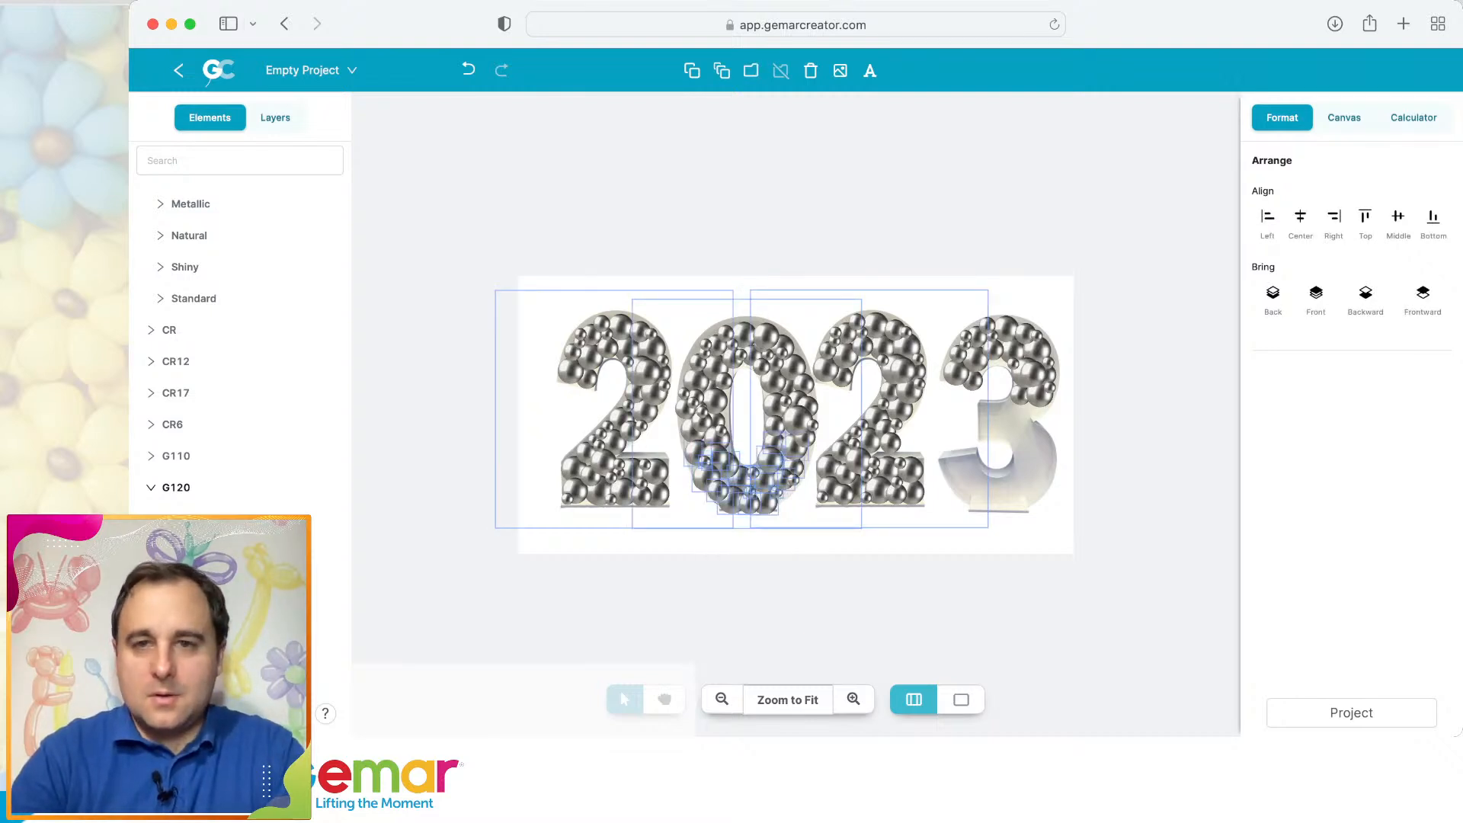
{"action": "left_click", "coordinate": [844, 423], "text": "shift"}
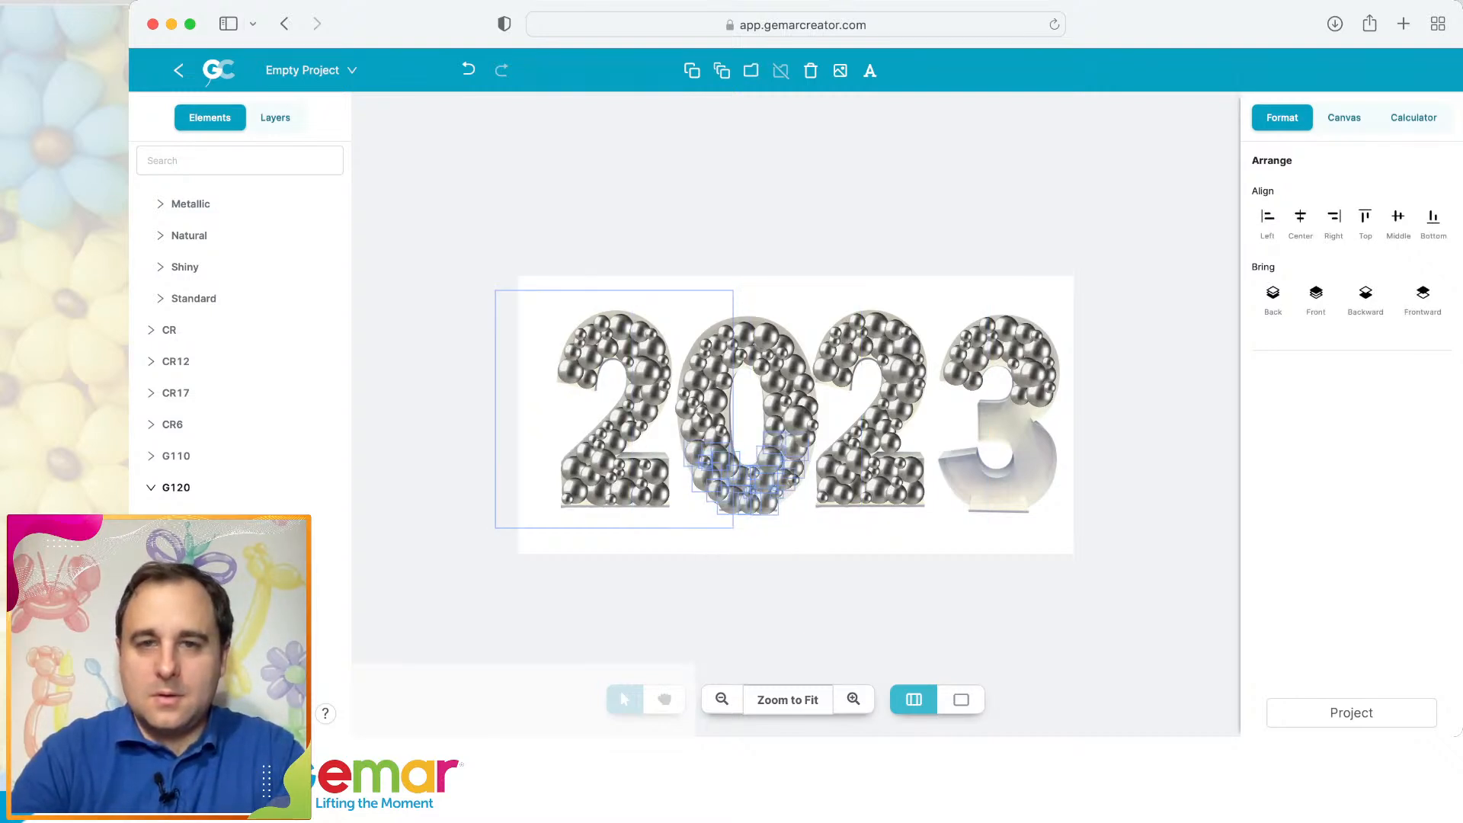
{"action": "left_click", "coordinate": [746, 416], "text": "shift"}
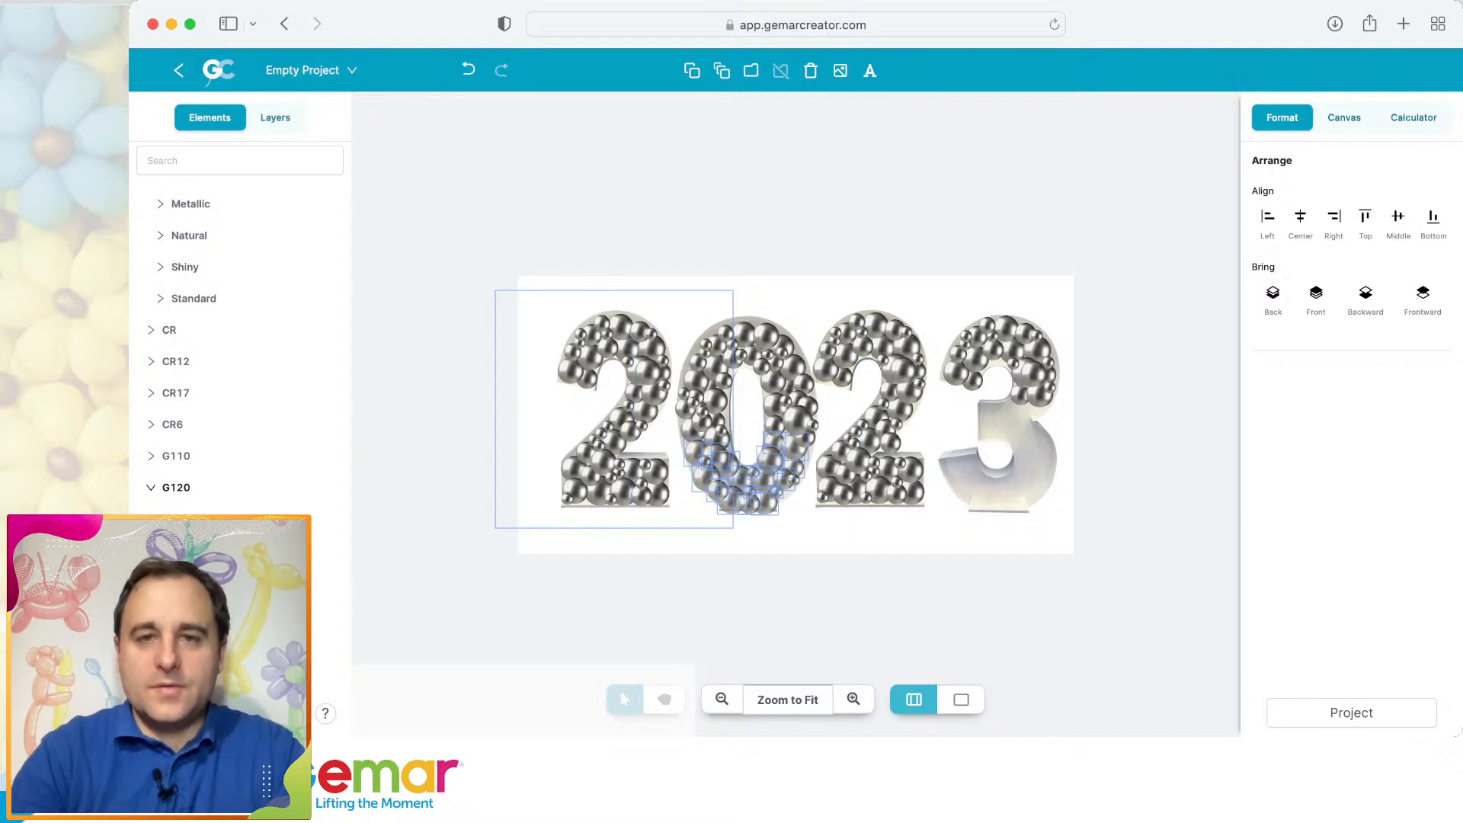
{"action": "left_click", "coordinate": [596, 418], "text": "shift"}
{"action": "key", "text": "super+v"}
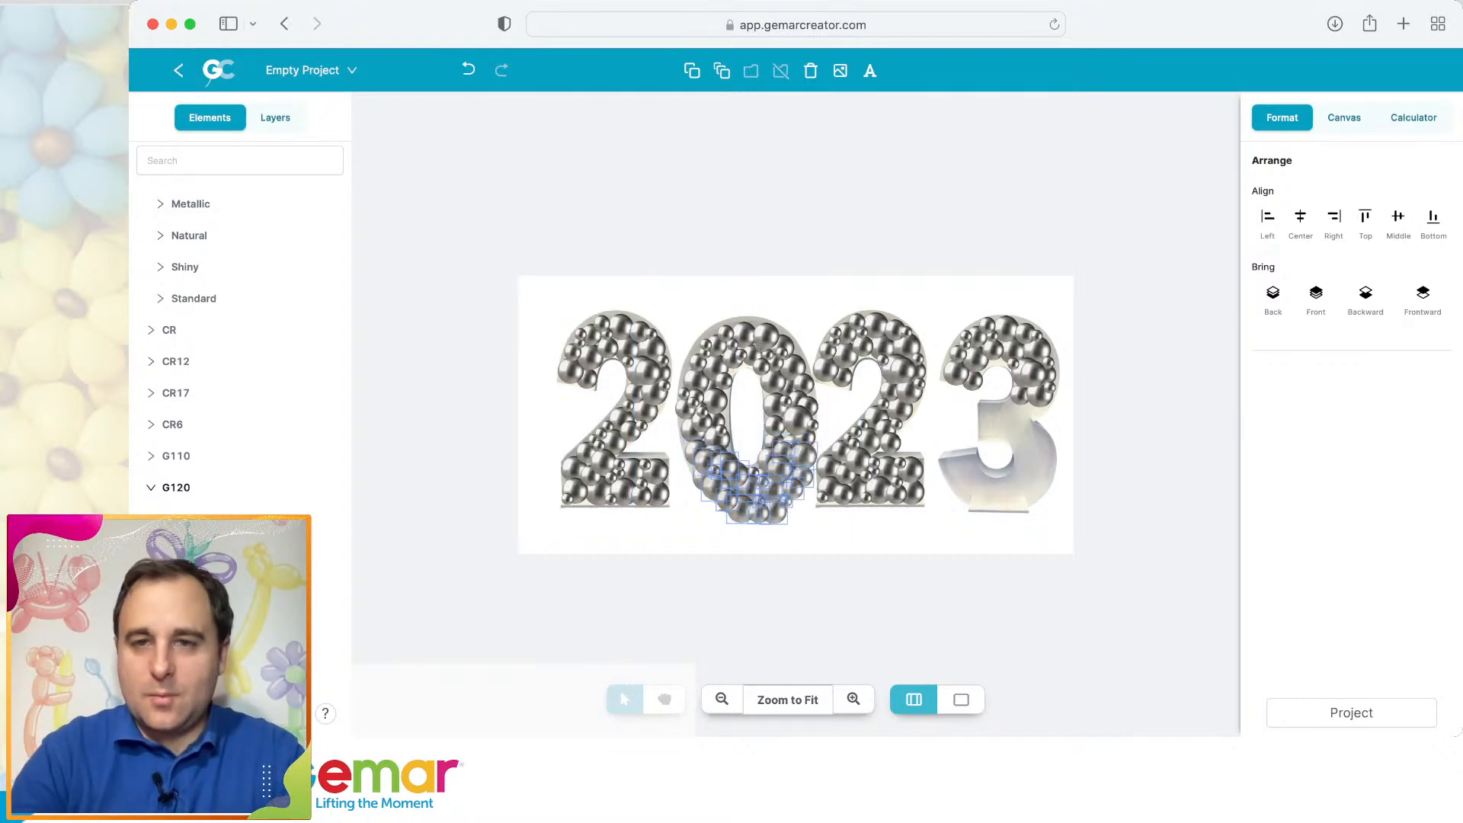
{"action": "left_click_drag", "start_coordinate": [755, 482], "coordinate": [1000, 480]}
Place copies of the large G120 Shiny Silver balloons over the empty middle arm of the 3.
{"action": "left_click", "coordinate": [854, 698]}
{"action": "left_click", "coordinate": [854, 699]}
{"action": "left_click", "coordinate": [853, 698]}
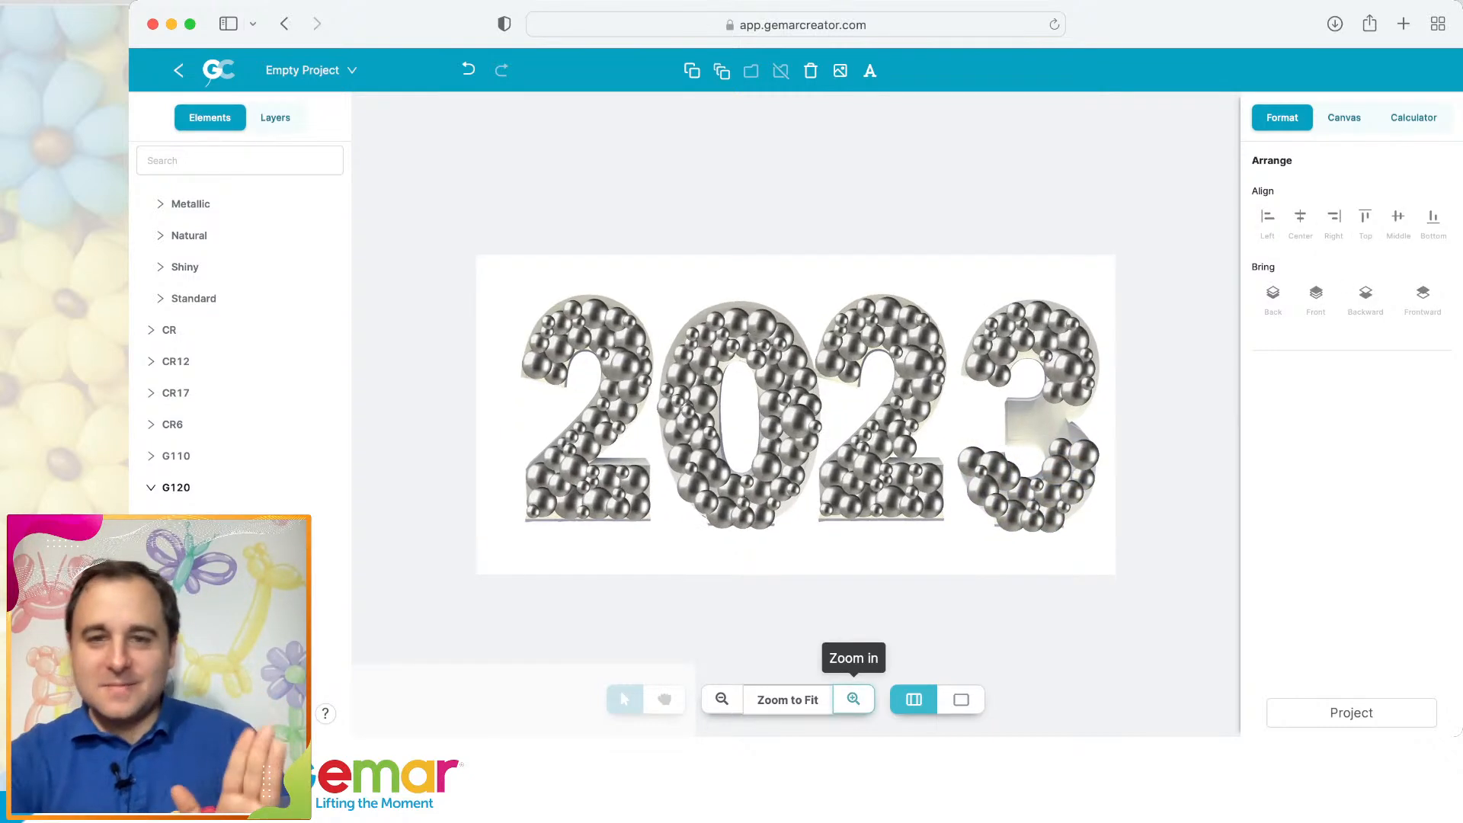
{"action": "left_click", "coordinate": [853, 699]}
{"action": "left_click", "coordinate": [853, 699]}
{"action": "left_click", "coordinate": [853, 699]}
{"action": "left_click", "coordinate": [853, 698]}
{"action": "left_click", "coordinate": [854, 699]}
{"action": "left_click", "coordinate": [664, 699]}
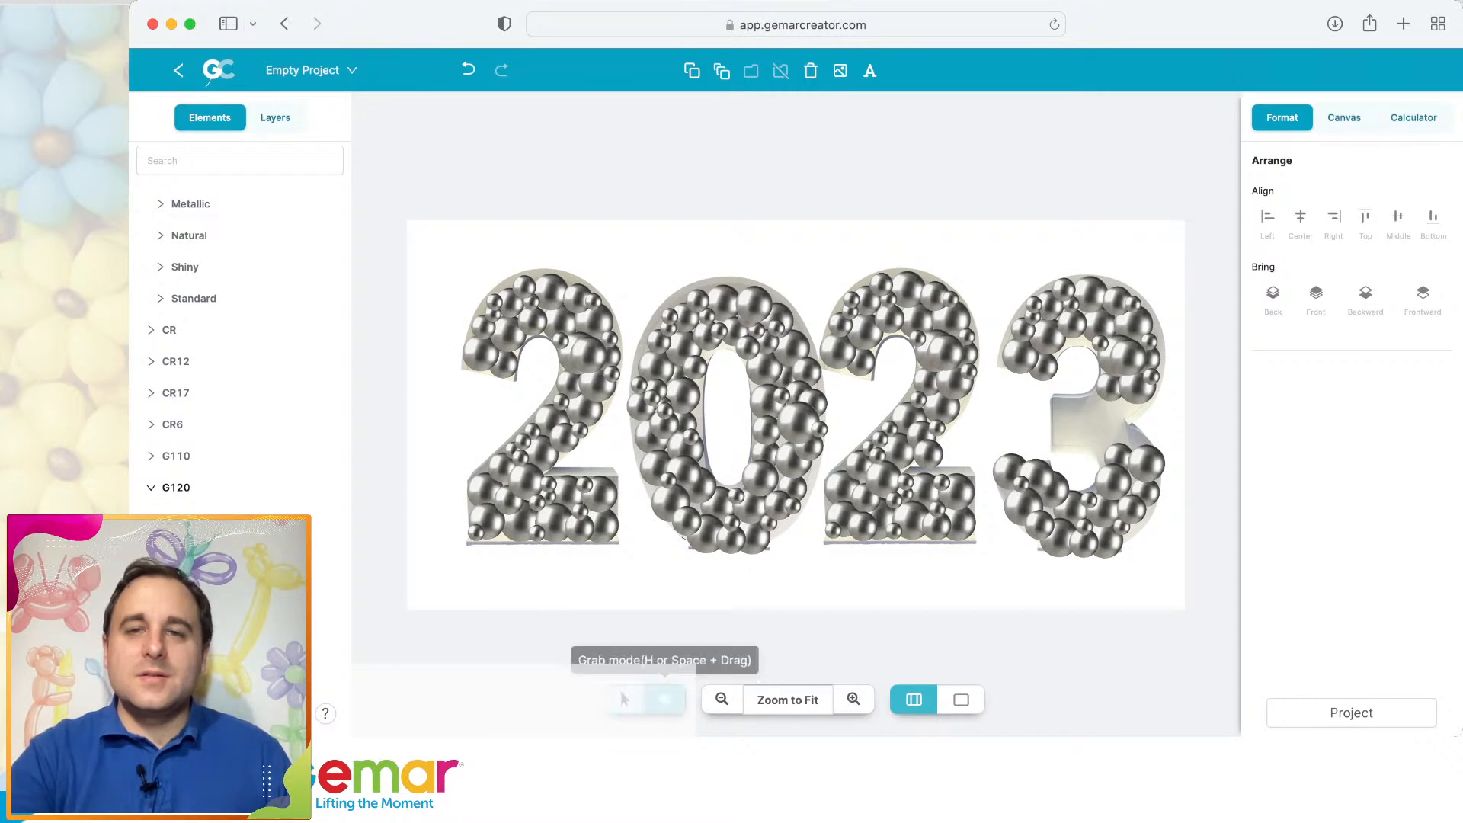
{"action": "left_click_drag", "start_coordinate": [1017, 608], "coordinate": [788, 693]}
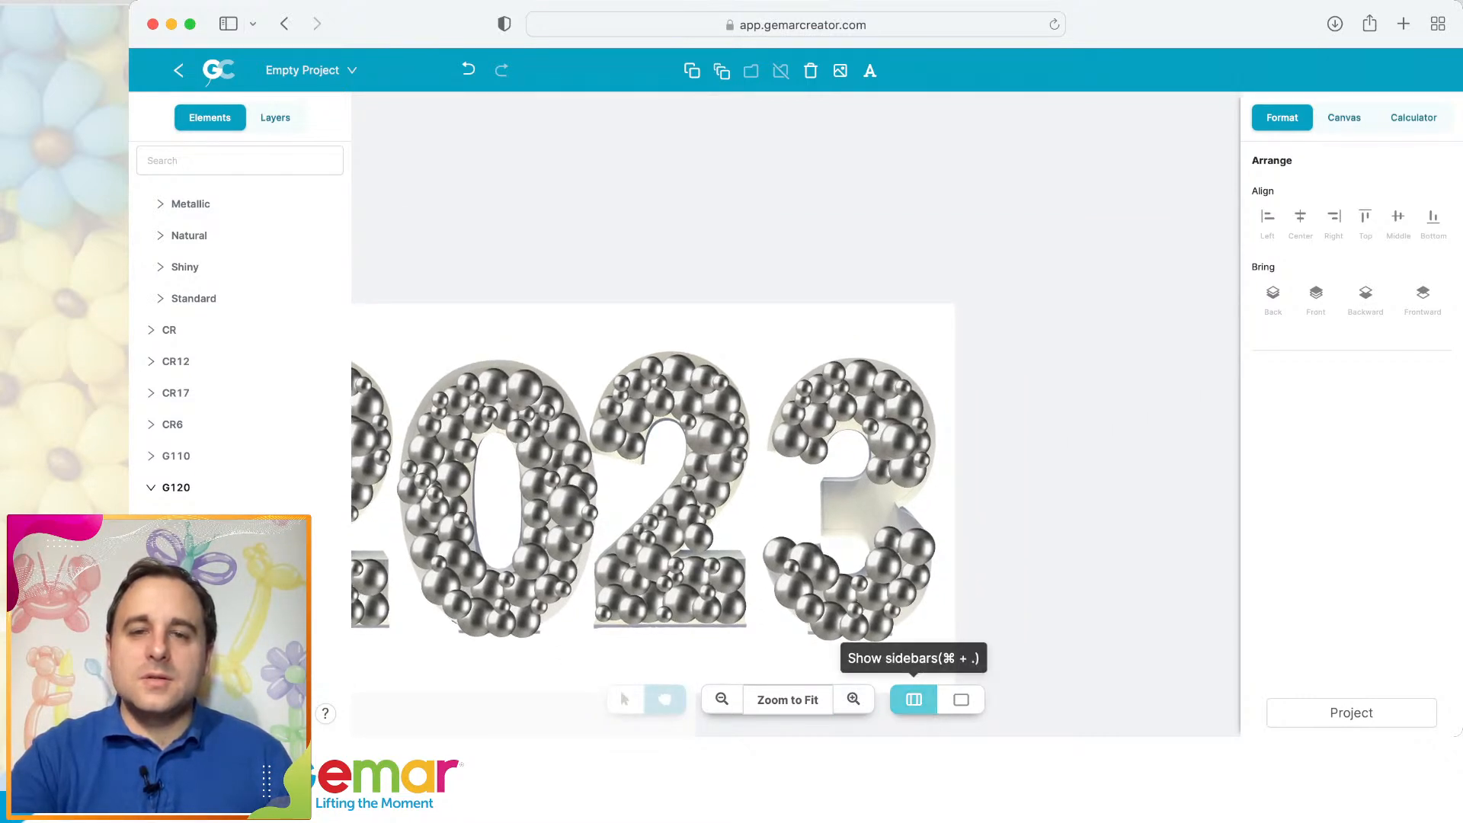
{"action": "left_click", "coordinate": [853, 699]}
{"action": "left_click", "coordinate": [853, 699]}
{"action": "left_click", "coordinate": [853, 699]}
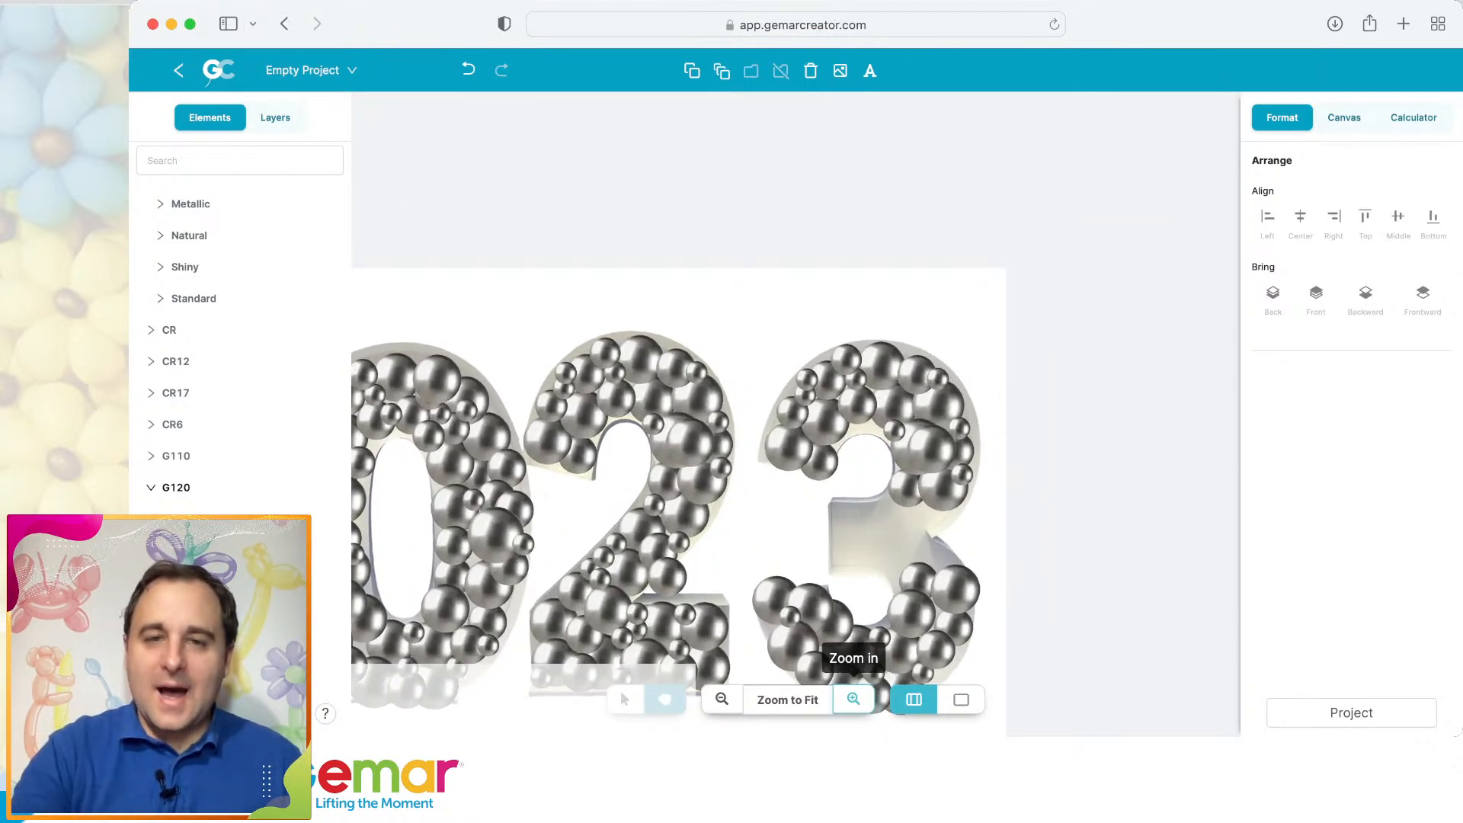
{"action": "left_click_drag", "start_coordinate": [838, 548], "coordinate": [775, 492]}
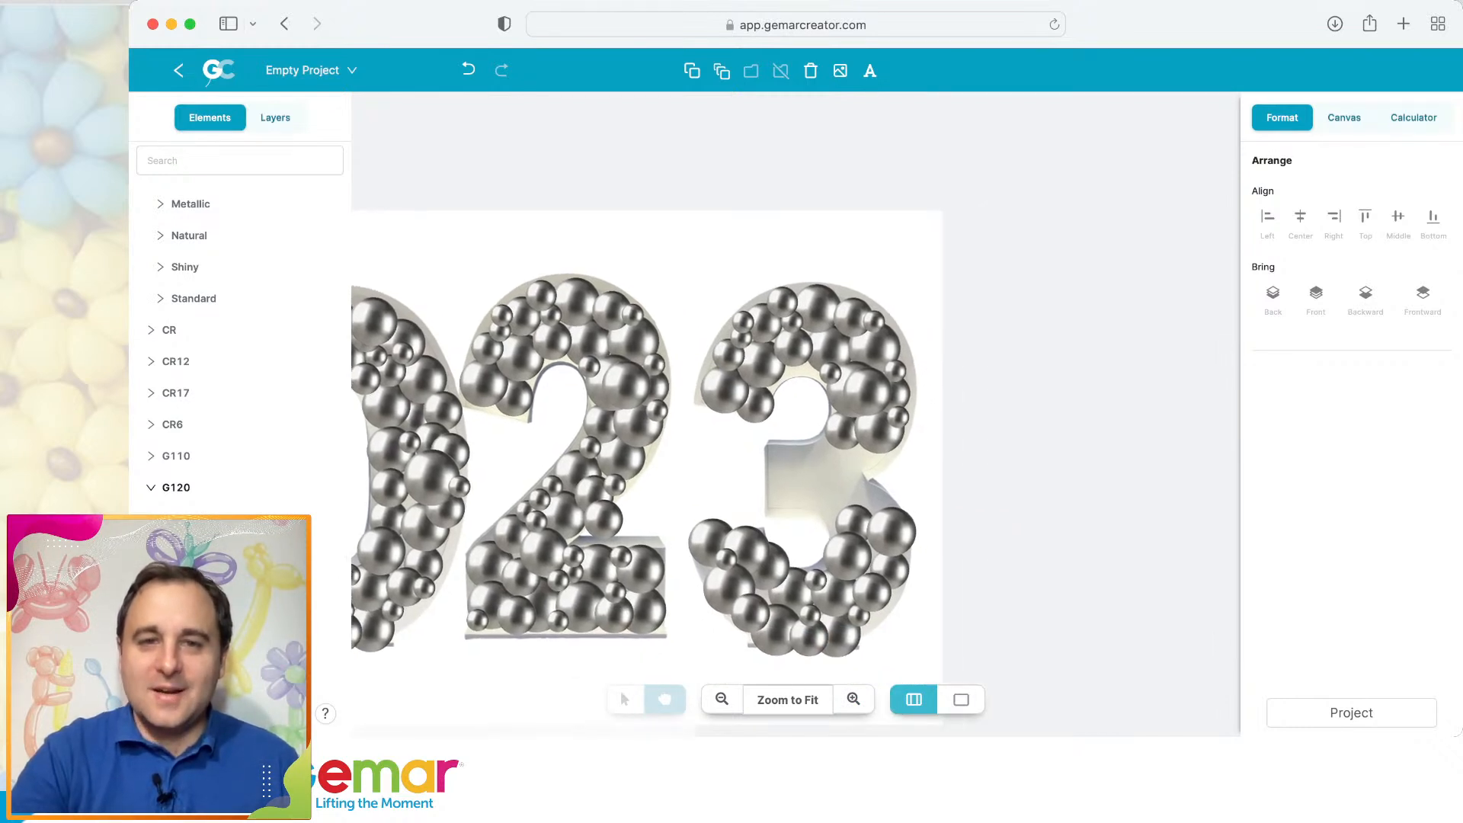
{"action": "left_click", "coordinate": [625, 699]}
{"action": "left_click", "coordinate": [881, 431]}
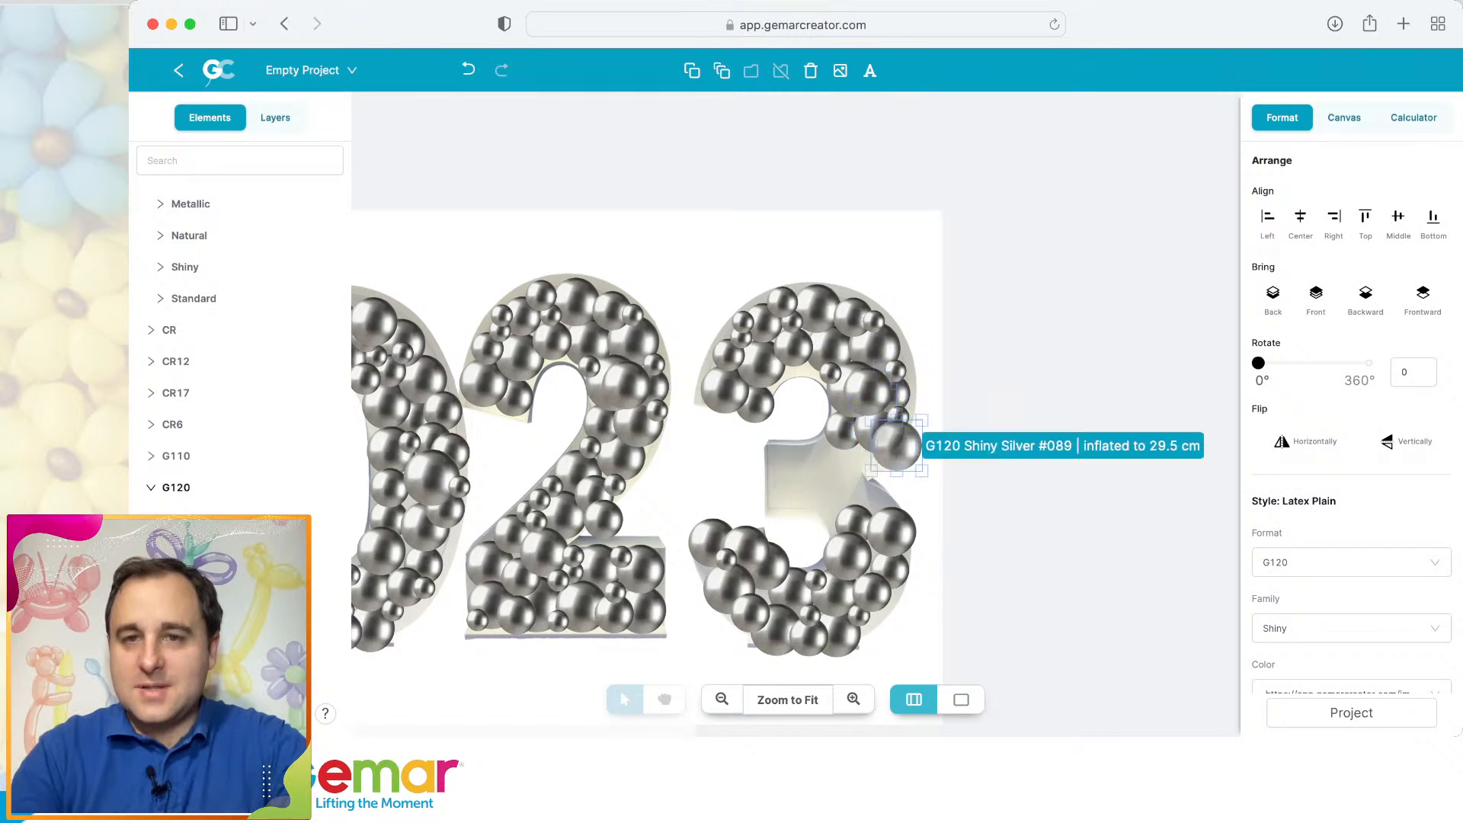
{"action": "left_click_drag", "start_coordinate": [880, 431], "coordinate": [835, 497]}
{"action": "left_click_drag", "start_coordinate": [913, 463], "coordinate": [829, 460]}
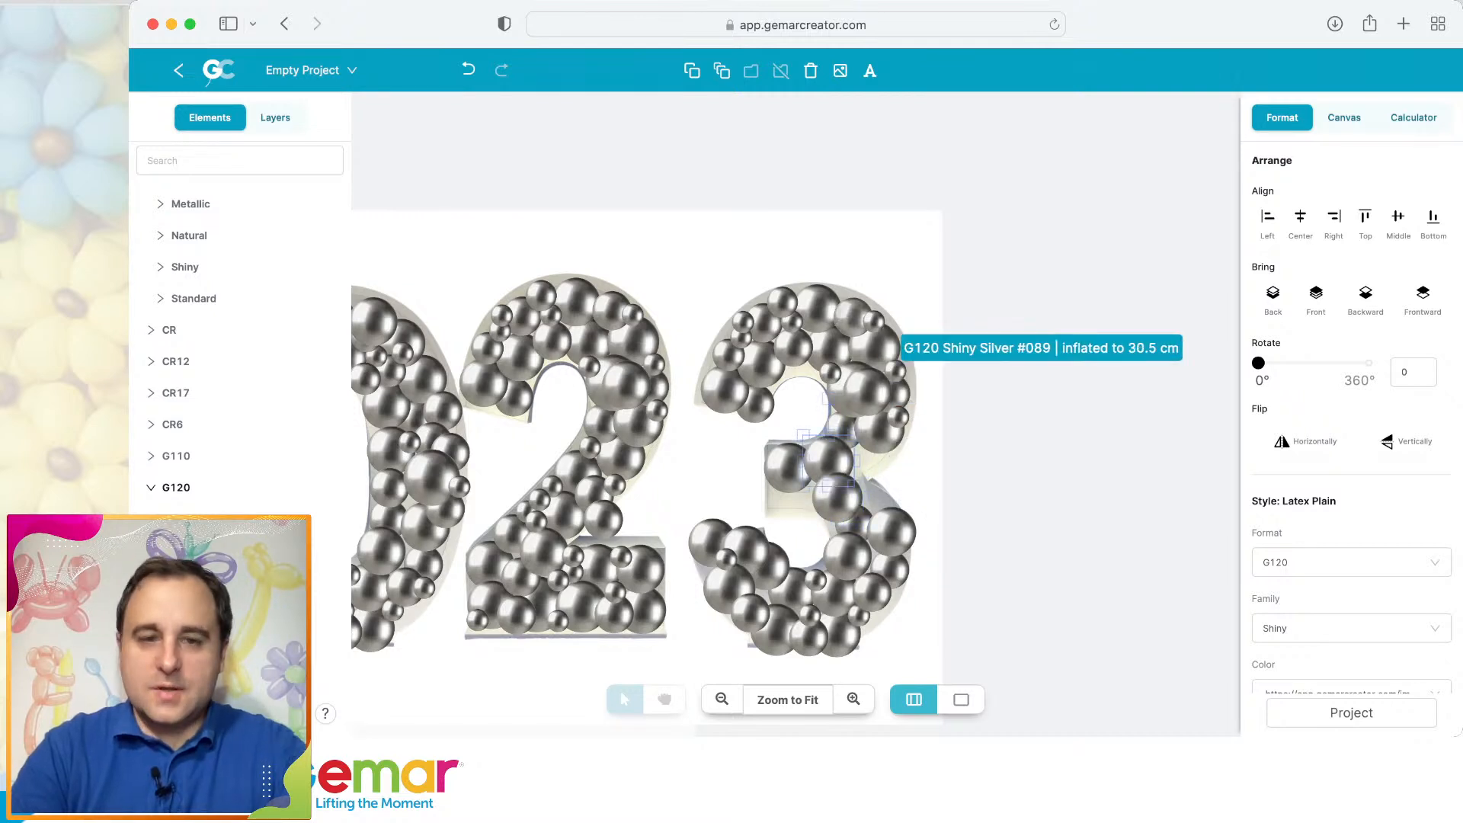
Copy a large silver balloon from the upper curve of the 3 and place it where the middle arm meets the lower curve.
{"action": "left_click", "coordinate": [854, 317]}
{"action": "key", "text": "super+c"}
{"action": "key", "text": "super+v"}
{"action": "left_click_drag", "start_coordinate": [868, 329], "coordinate": [870, 503]}
Copy the small A50 silver balloon on the 3's outer edge and place four copies among the large balloons of the middle arm.
{"action": "key", "text": "super+c"}
{"action": "key", "text": "super+v"}
{"action": "left_click", "coordinate": [897, 418]}
{"action": "left_click_drag", "start_coordinate": [898, 418], "coordinate": [812, 482]}
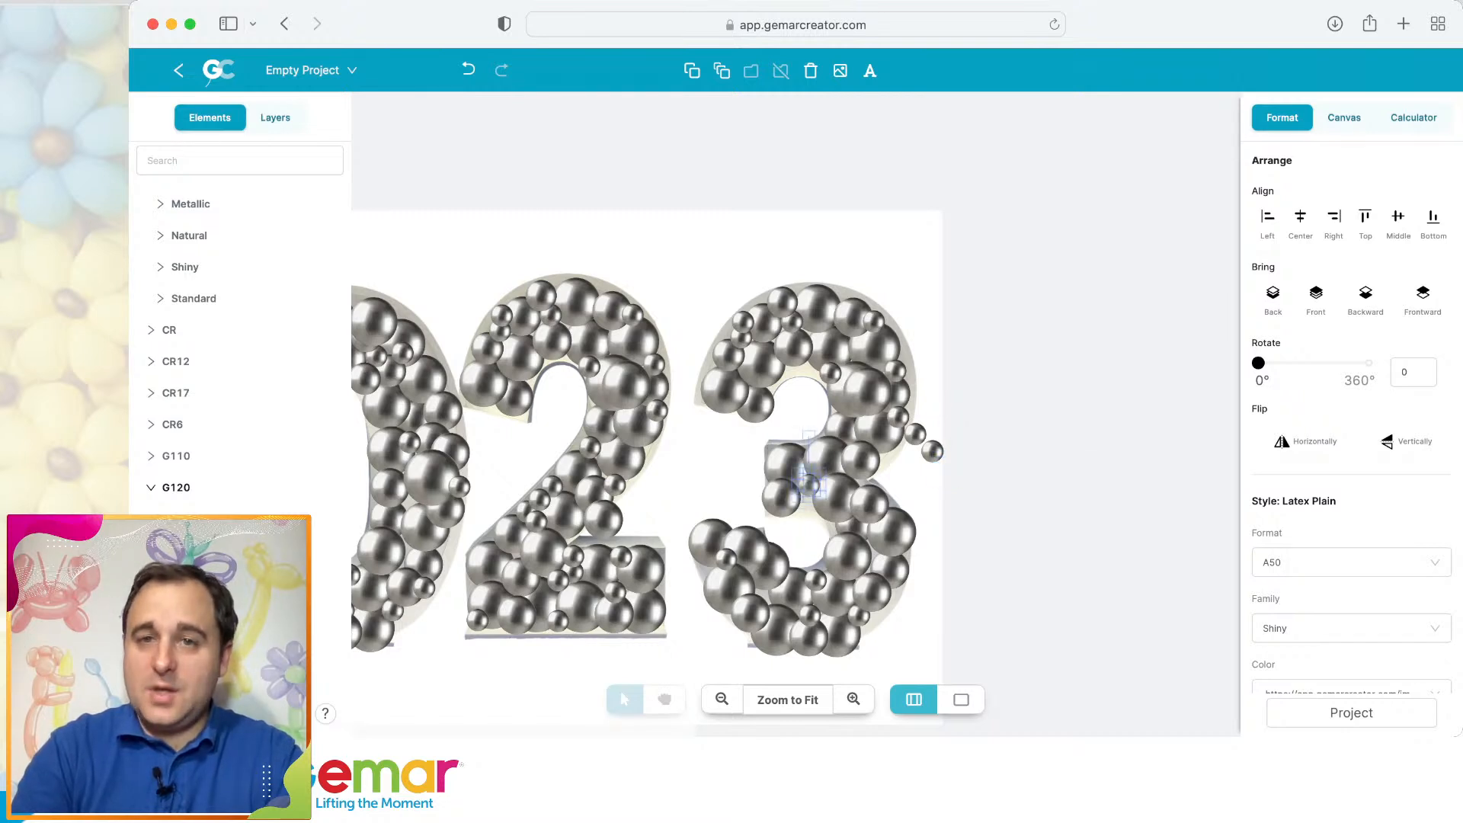
{"action": "left_click_drag", "start_coordinate": [932, 451], "coordinate": [805, 501]}
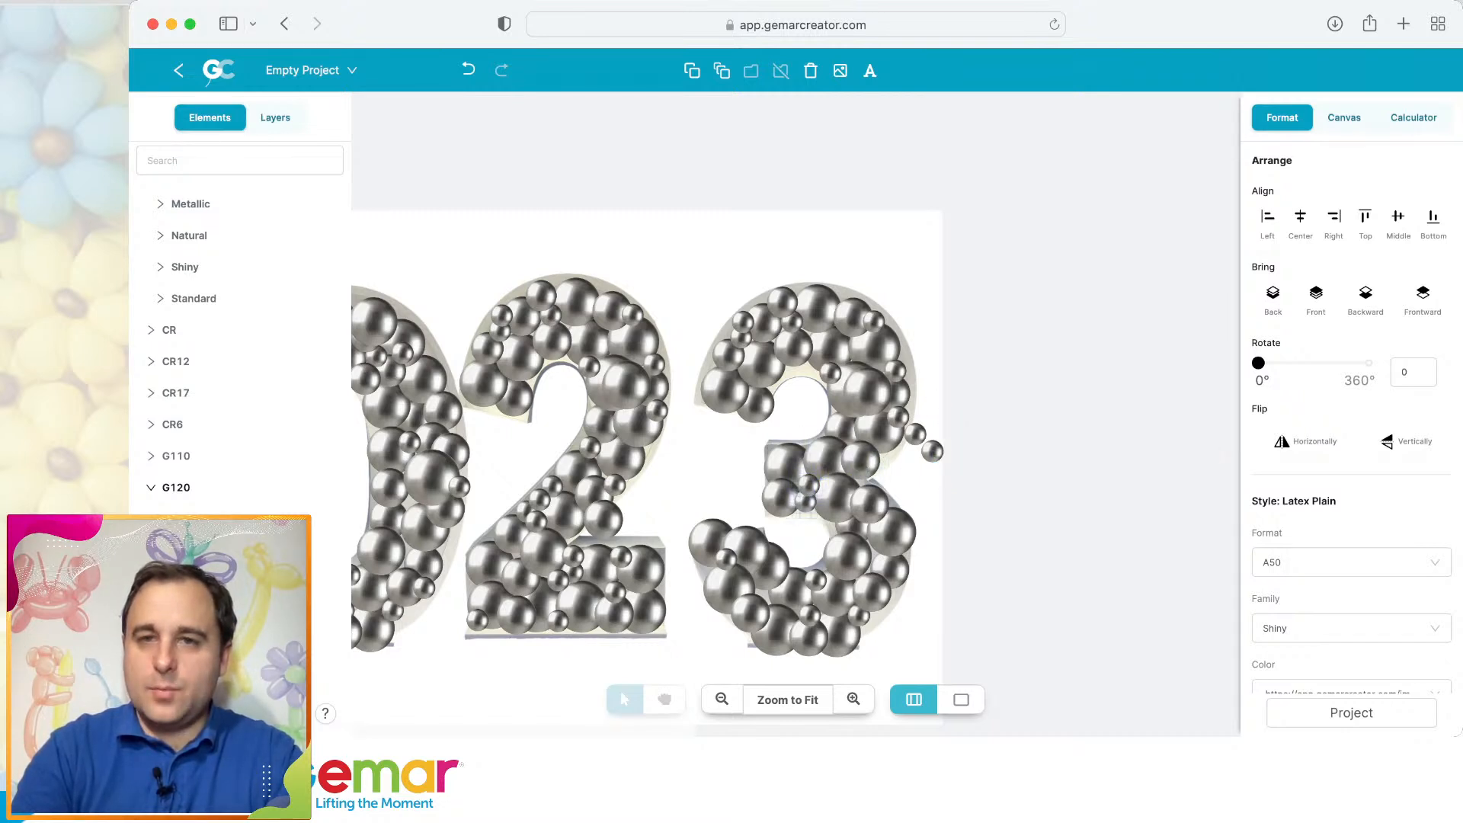
{"action": "left_click_drag", "start_coordinate": [932, 451], "coordinate": [801, 454]}
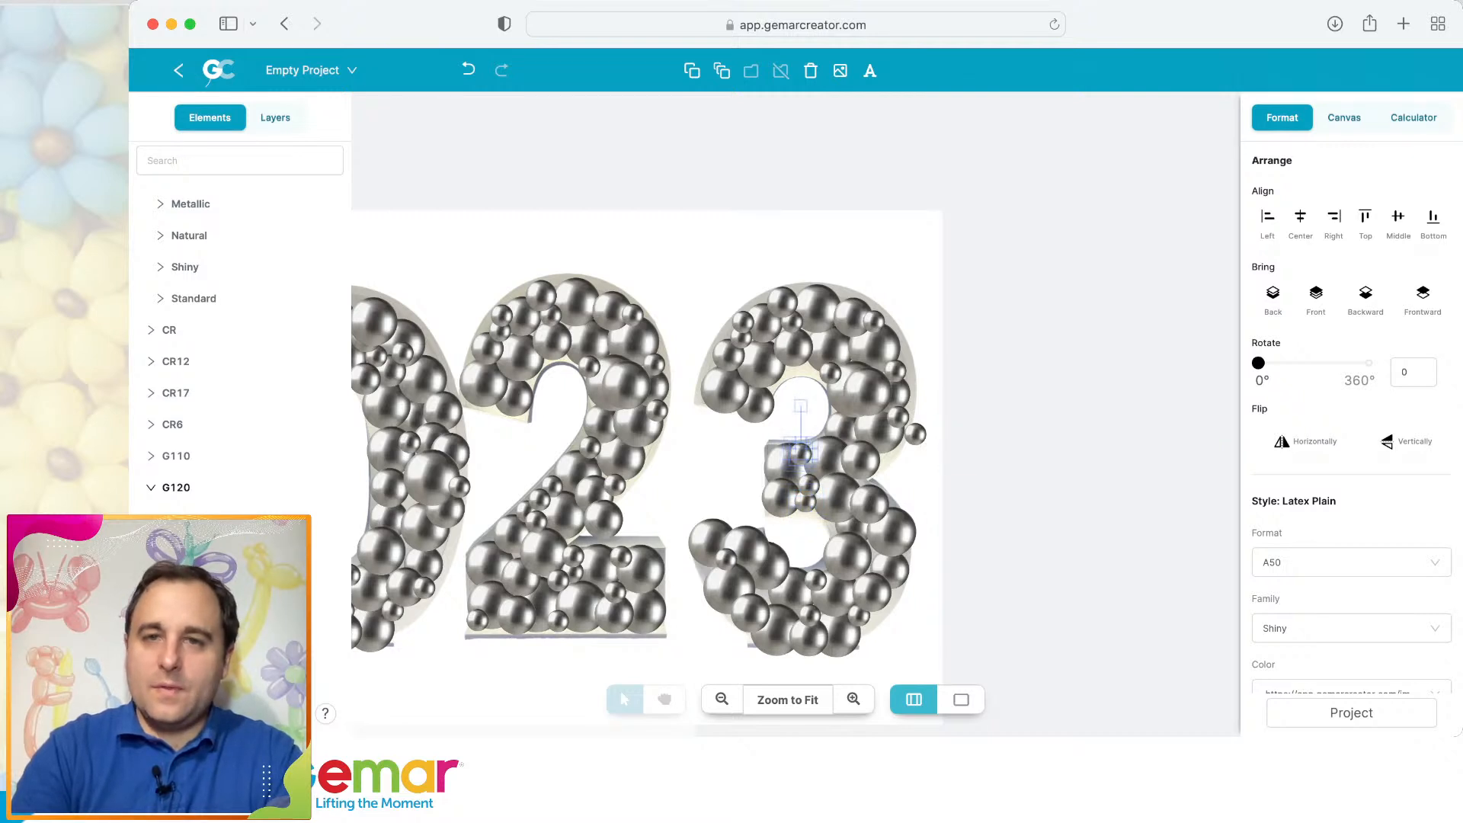
{"action": "left_click_drag", "start_coordinate": [915, 434], "coordinate": [776, 475]}
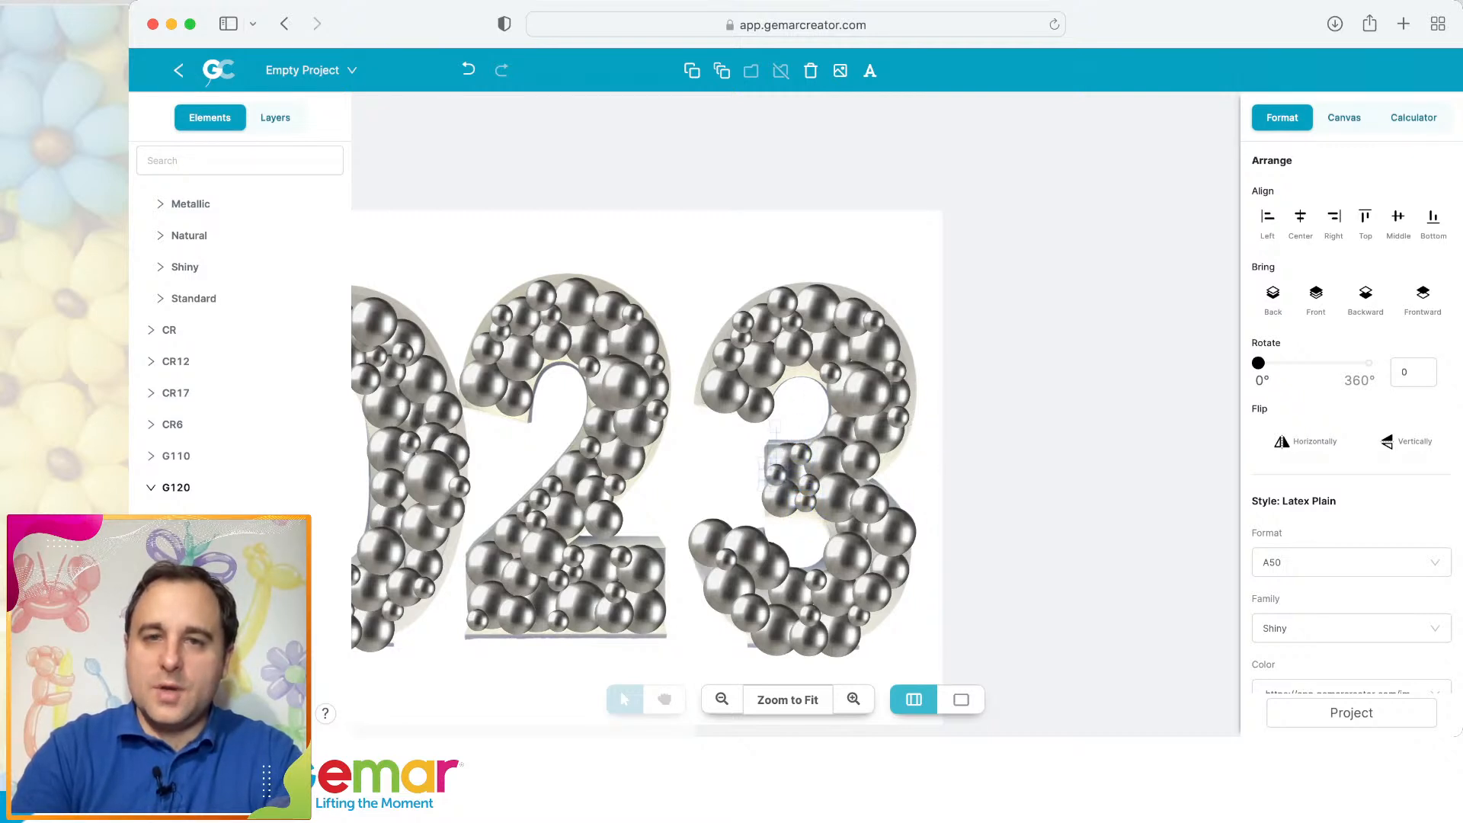
Select all large G120 Shiny Silver balloons across the 2023 design and recolour them Gold #088.
{"action": "left_click", "coordinate": [787, 700]}
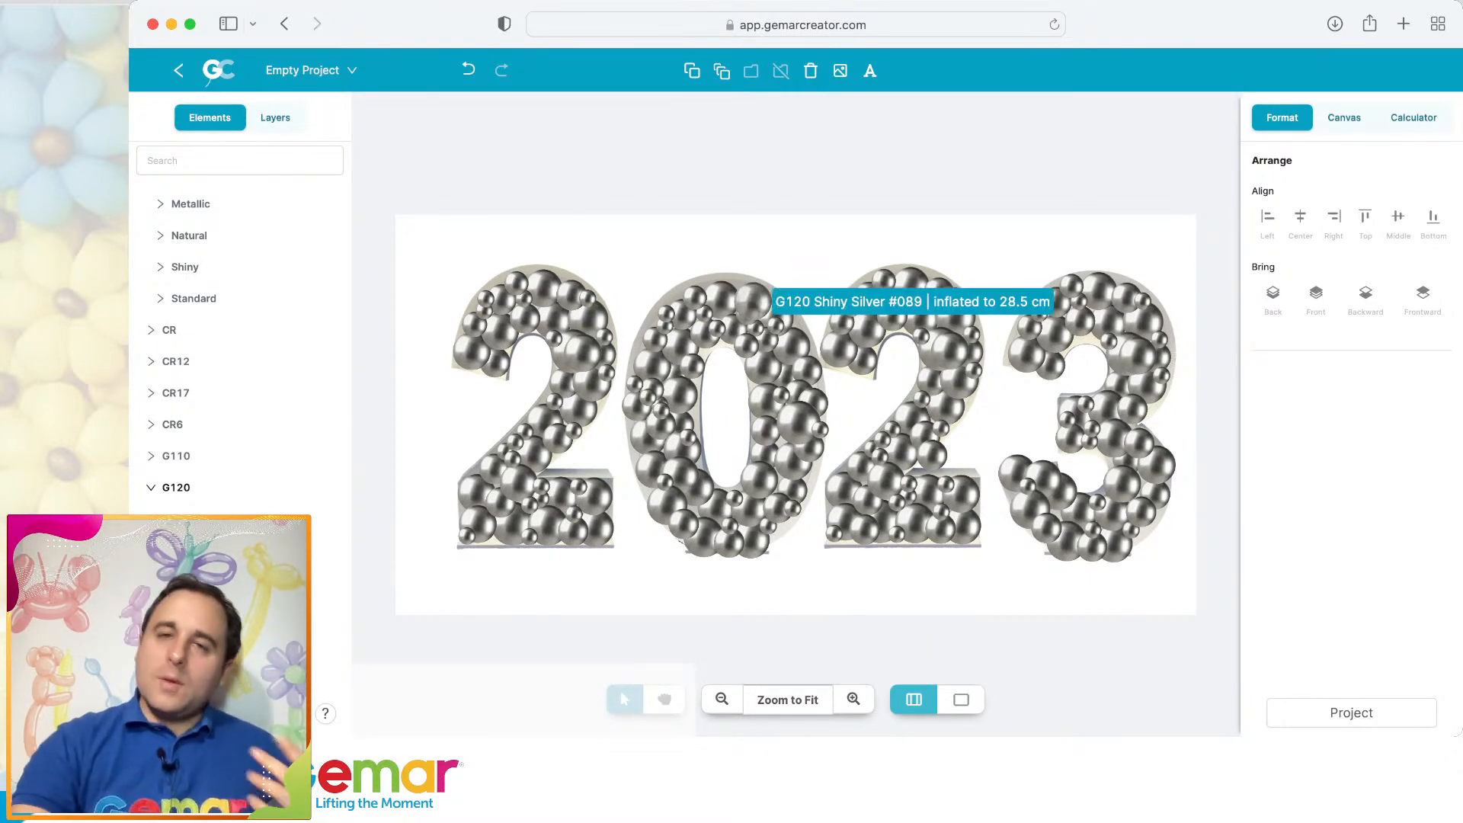
{"action": "left_click", "coordinate": [1089, 415]}
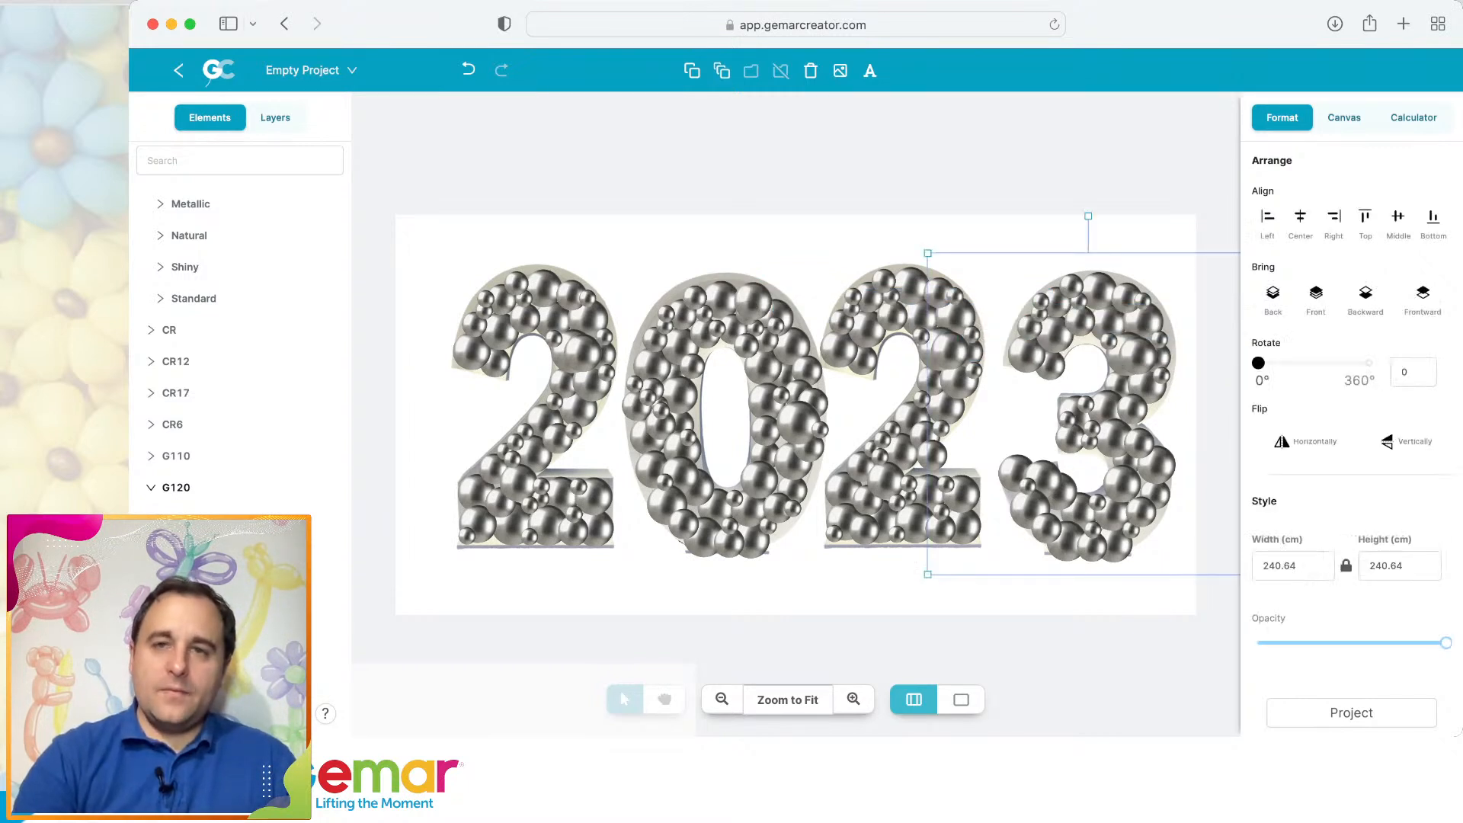
{"action": "left_click", "coordinate": [1135, 352]}
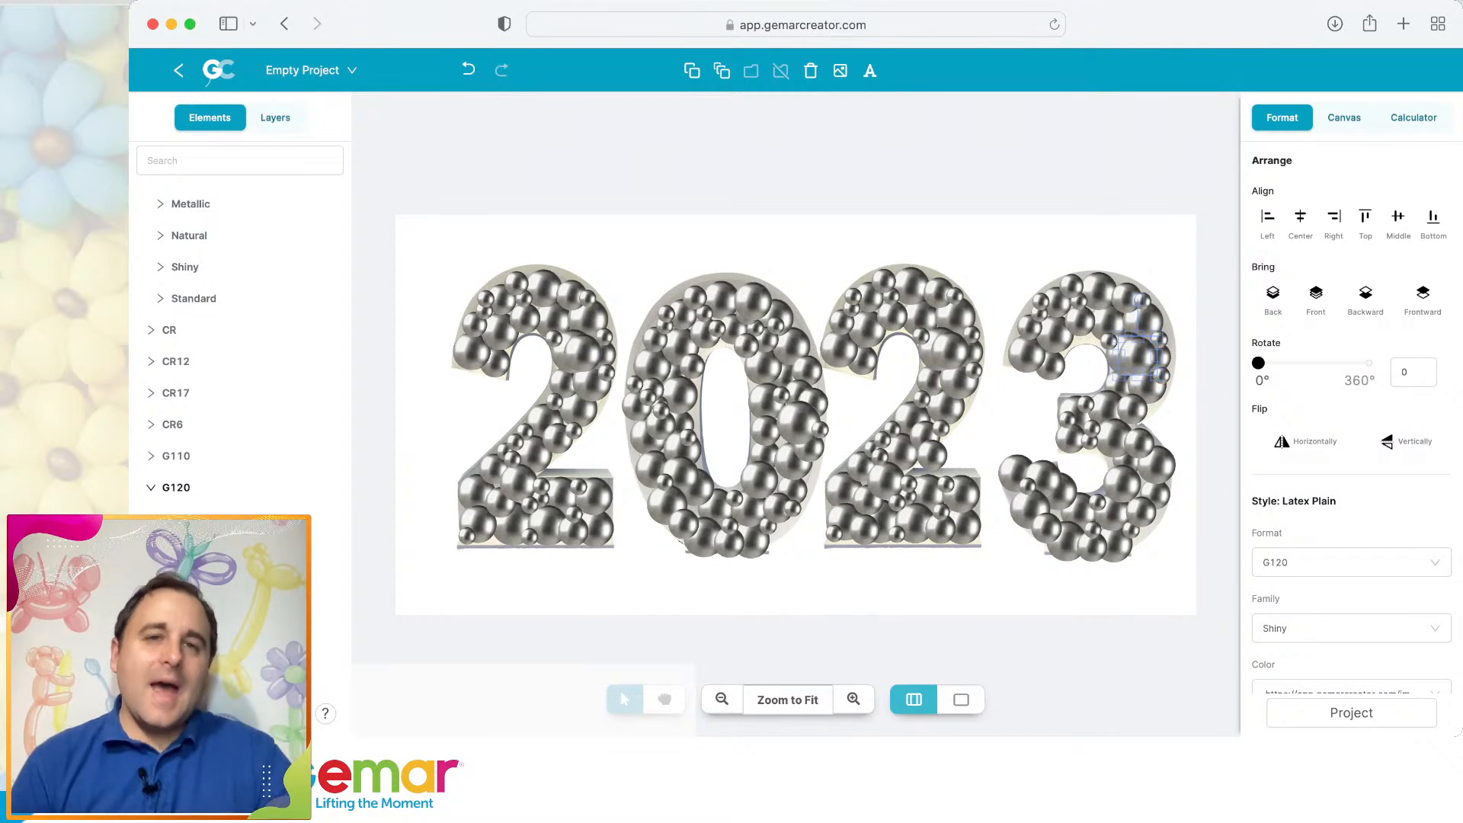
{"action": "left_click", "coordinate": [472, 350]}
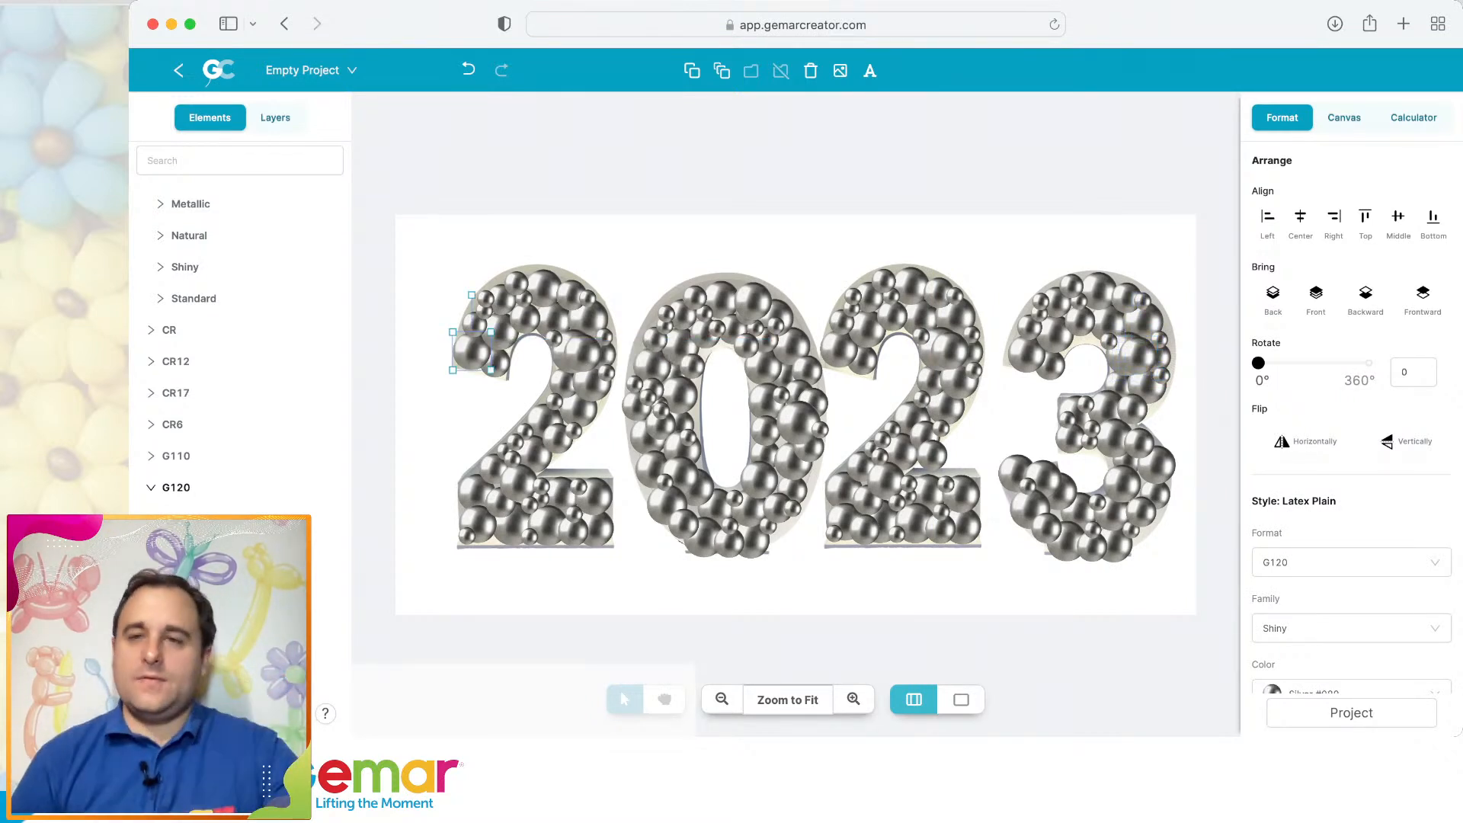
{"action": "right_click", "coordinate": [465, 352]}
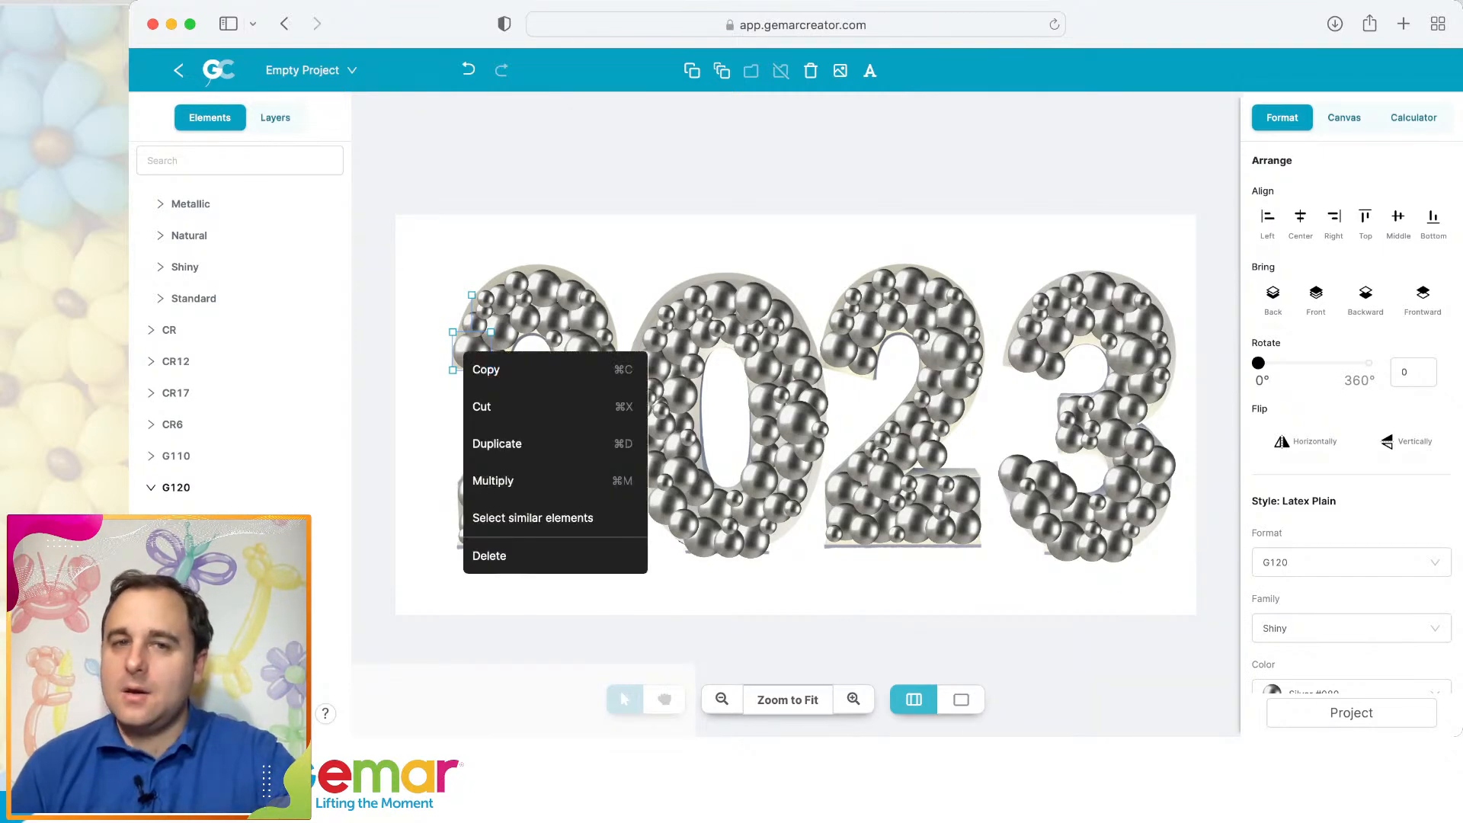
{"action": "left_click", "coordinate": [532, 518]}
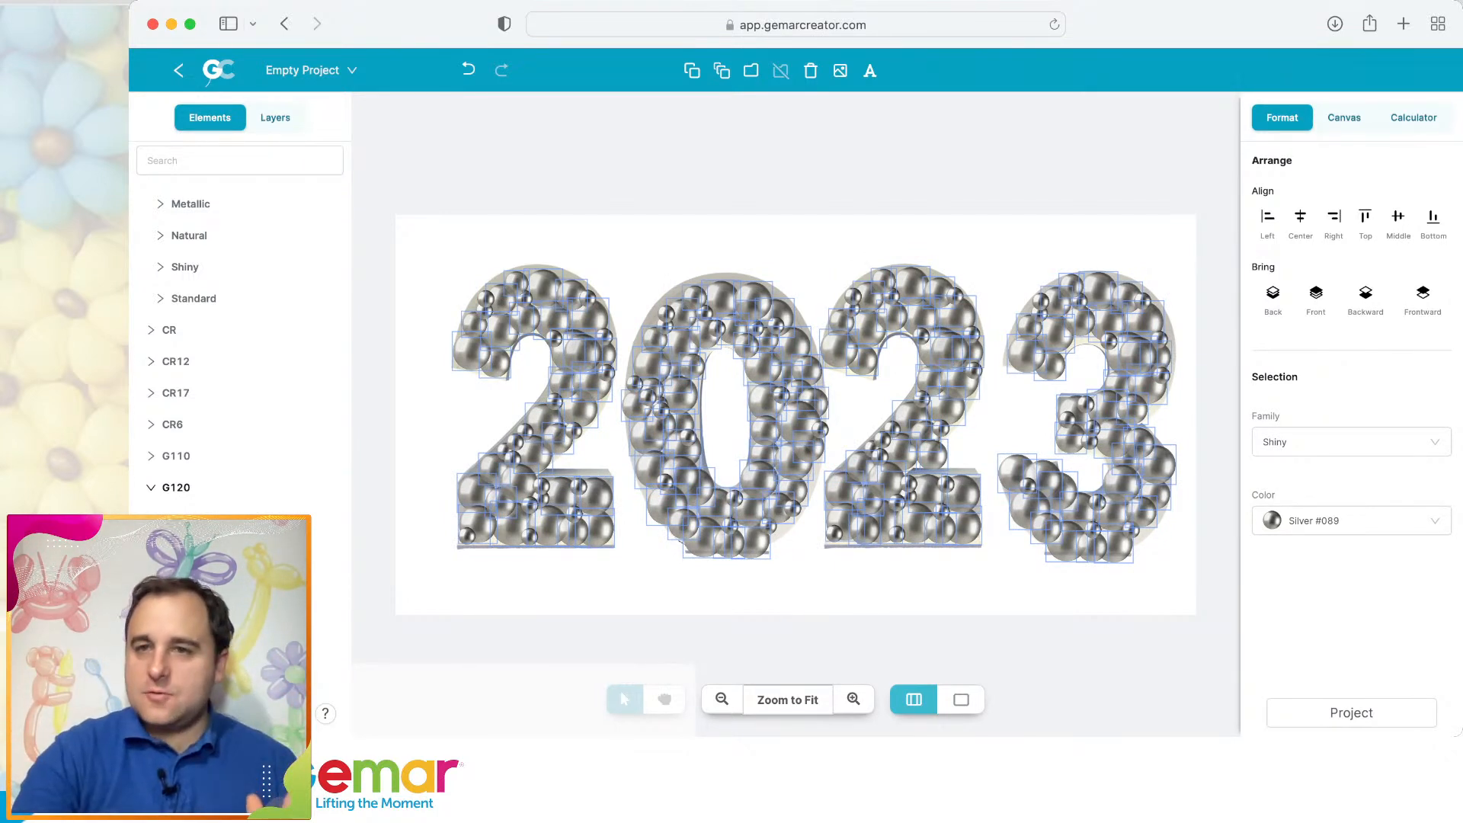
{"action": "left_click", "coordinate": [1351, 521]}
{"action": "scroll", "coordinate": [1352, 387], "scroll_direction": "down", "scroll_amount": 1}
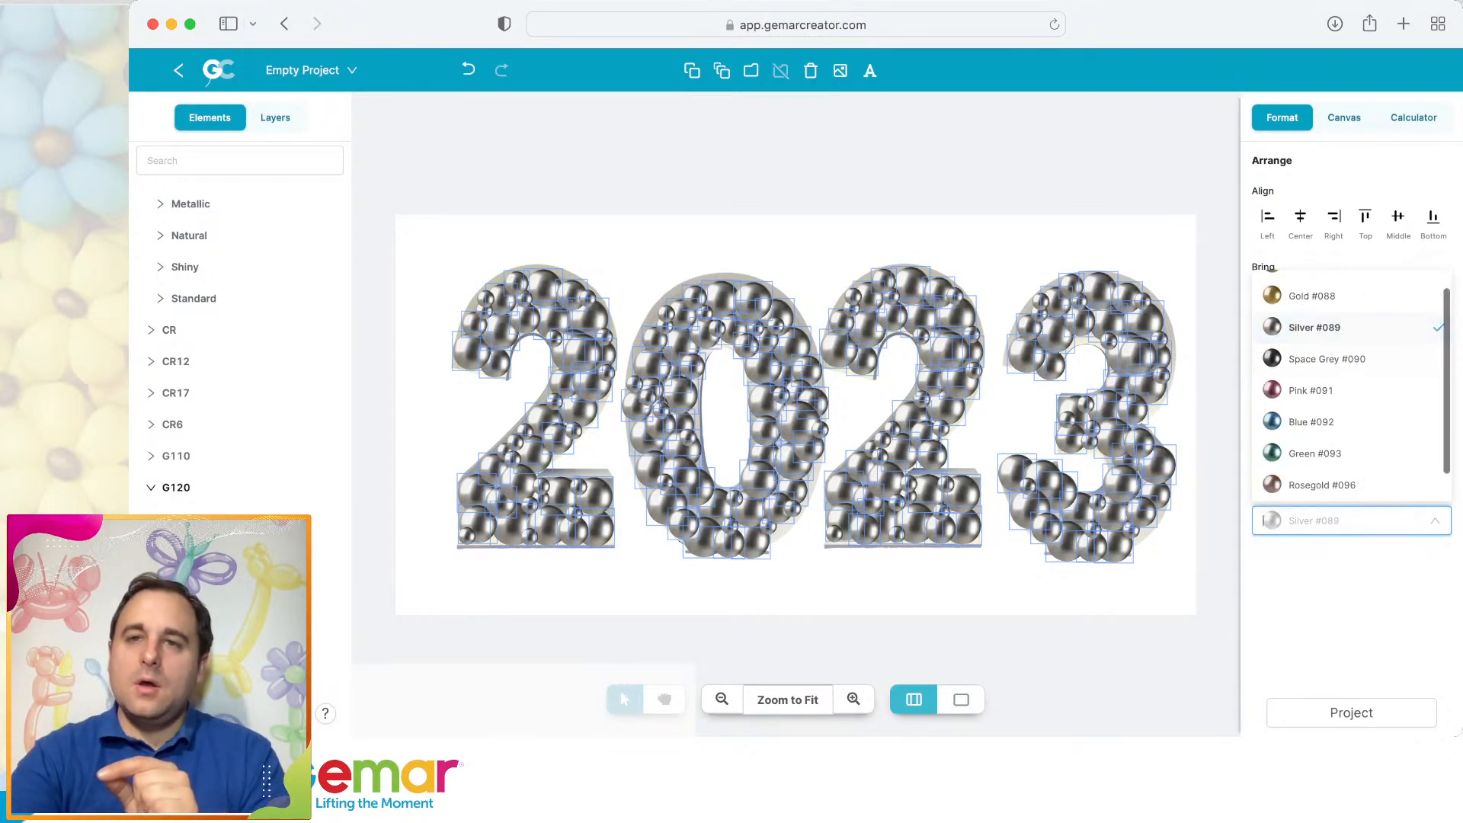
{"action": "left_click", "coordinate": [1311, 295]}
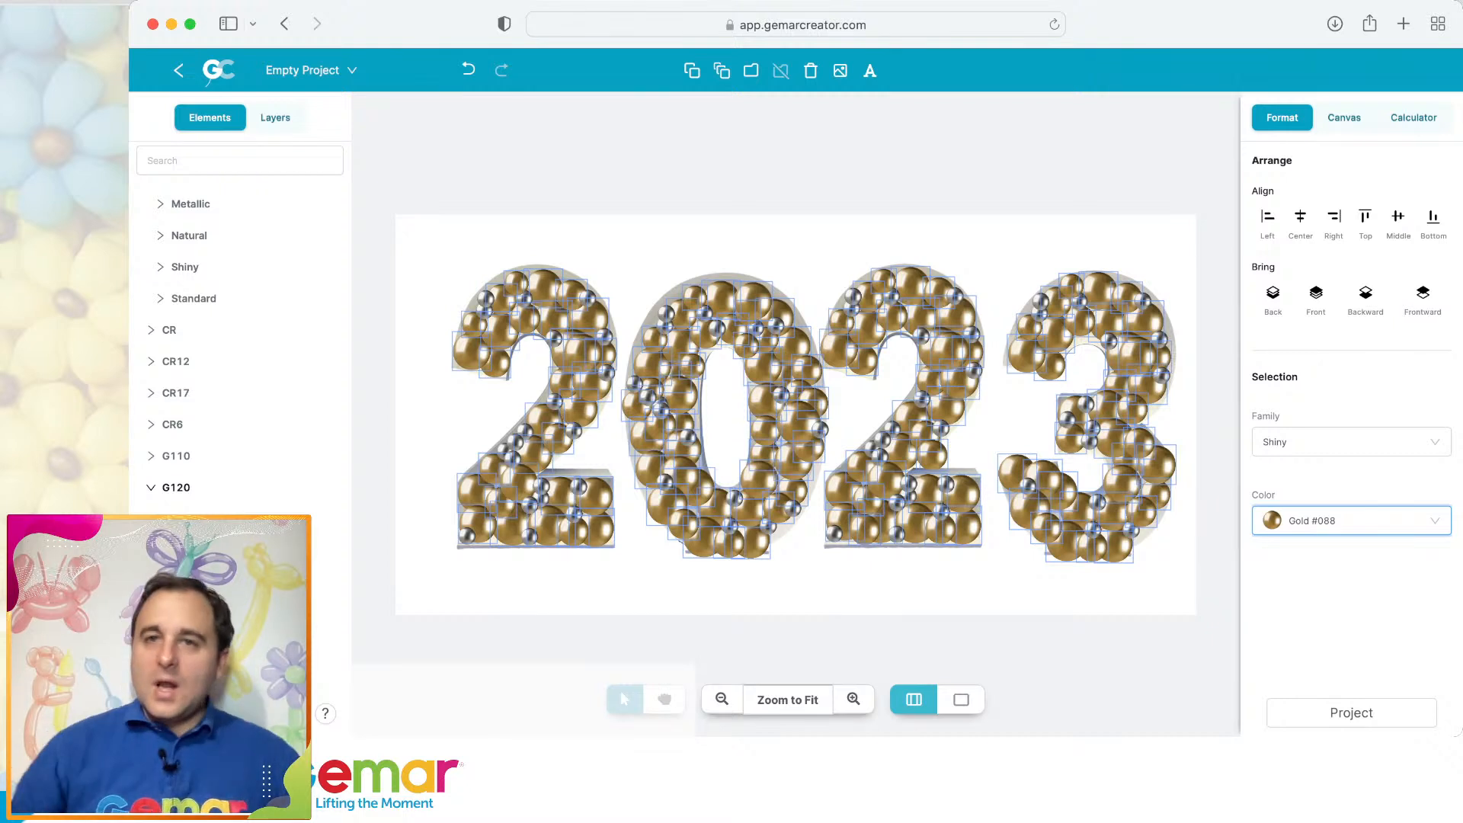
{"action": "key", "text": "Escape"}
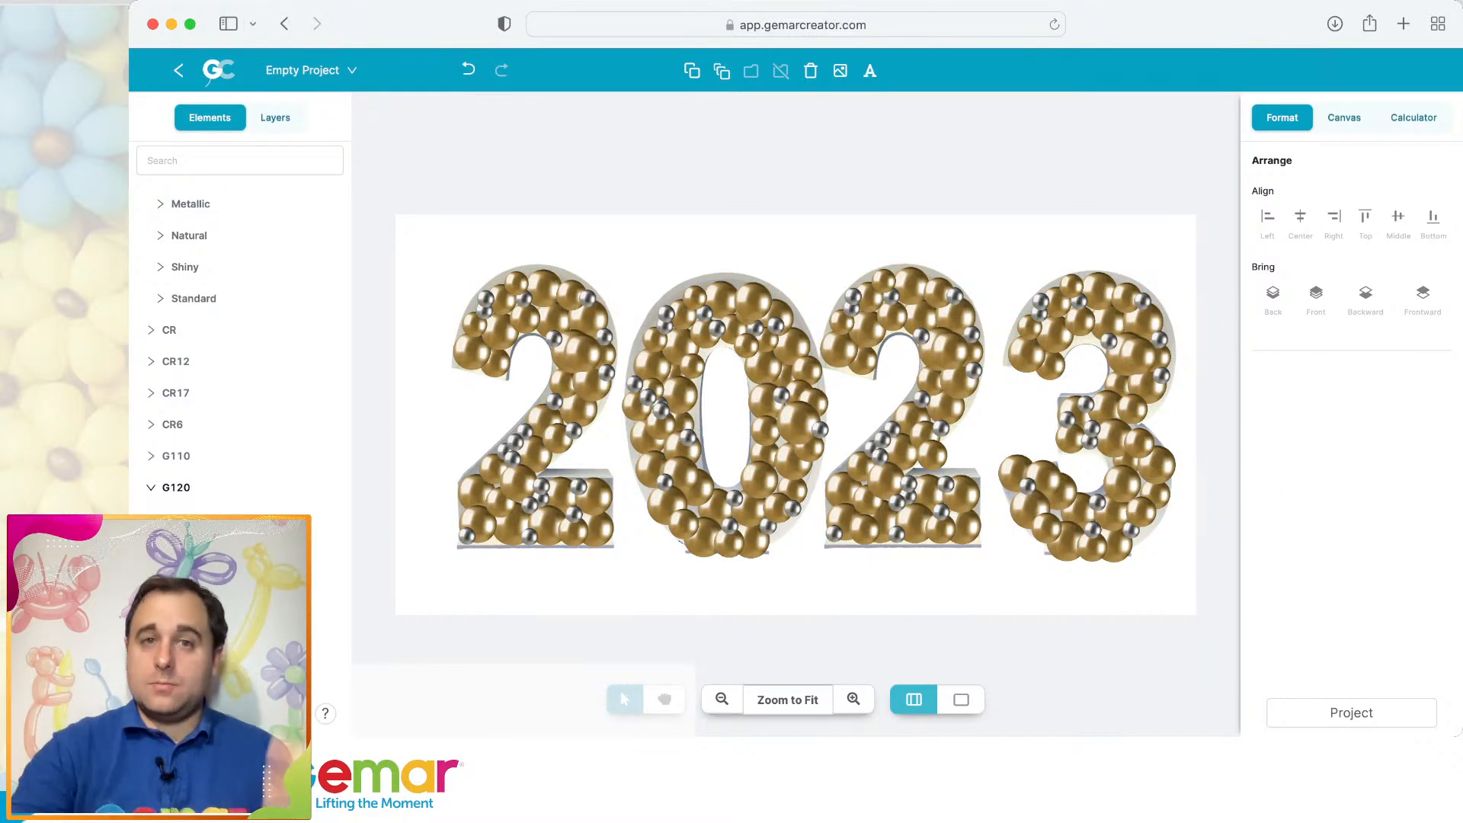
Select all small A50 silver balloons as similar elements and change their colour to Gold #088.
{"action": "left_click", "coordinate": [554, 339]}
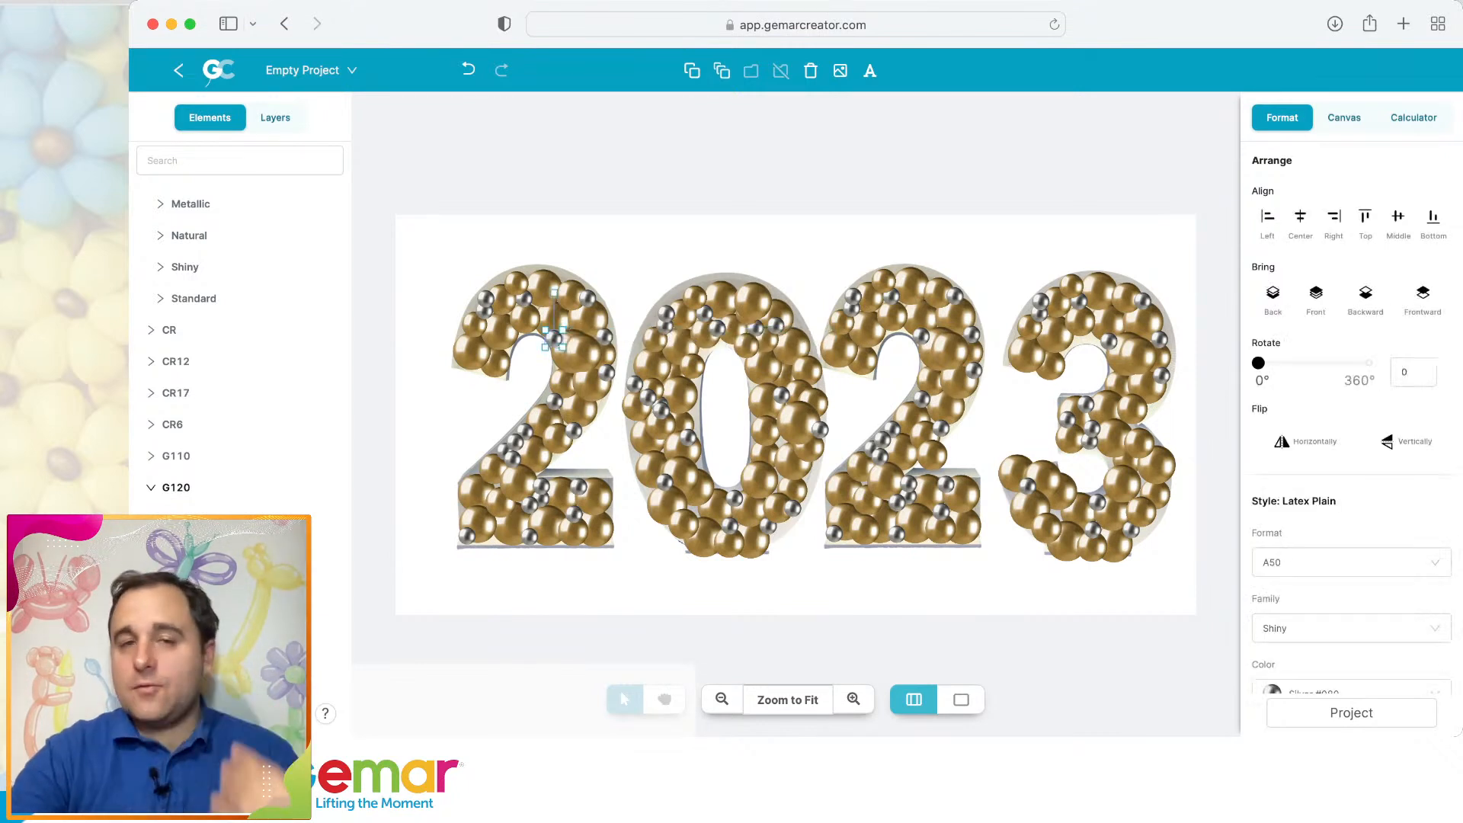
{"action": "right_click", "coordinate": [555, 340]}
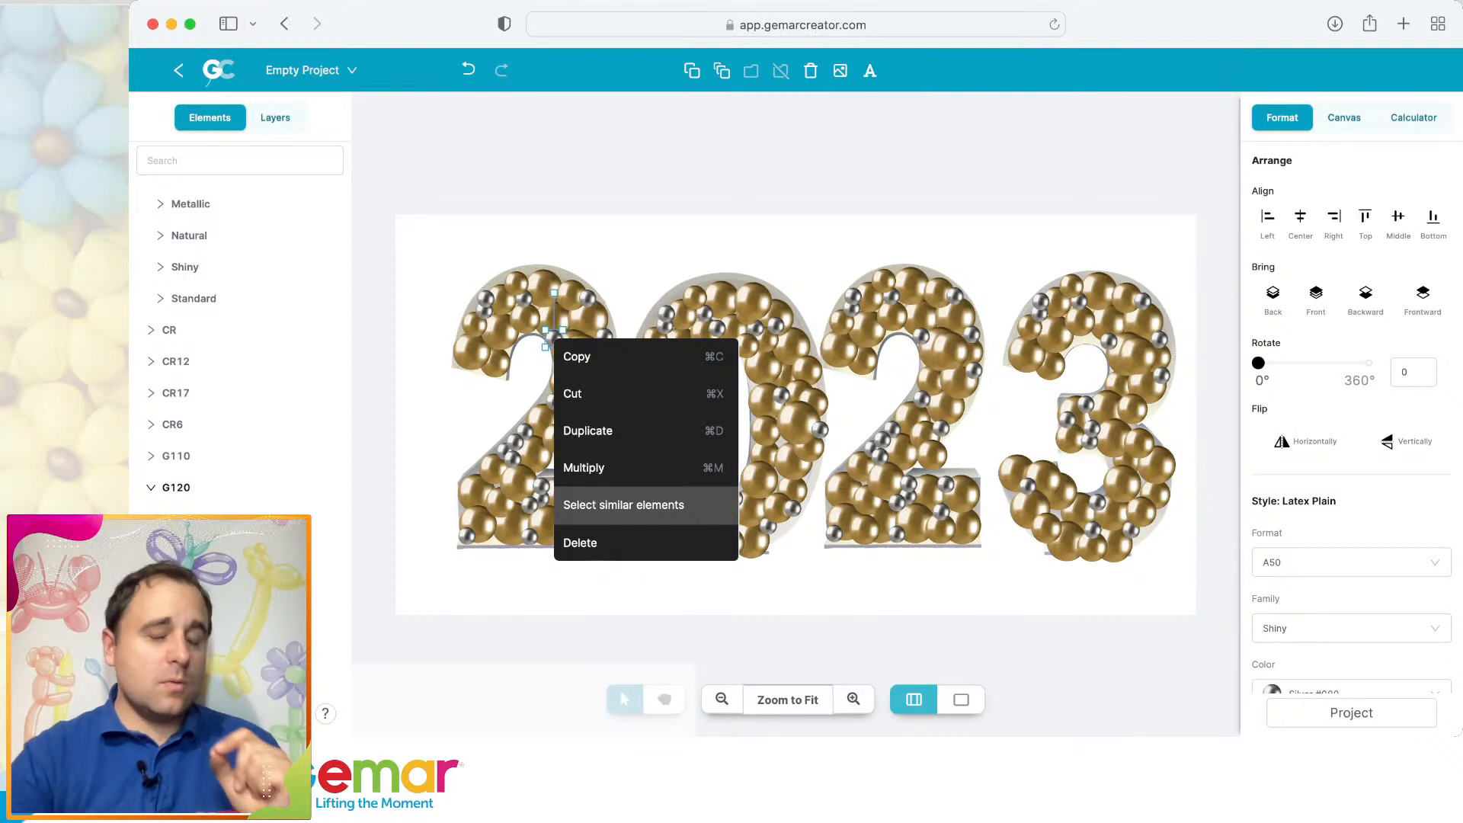
{"action": "left_click", "coordinate": [623, 505]}
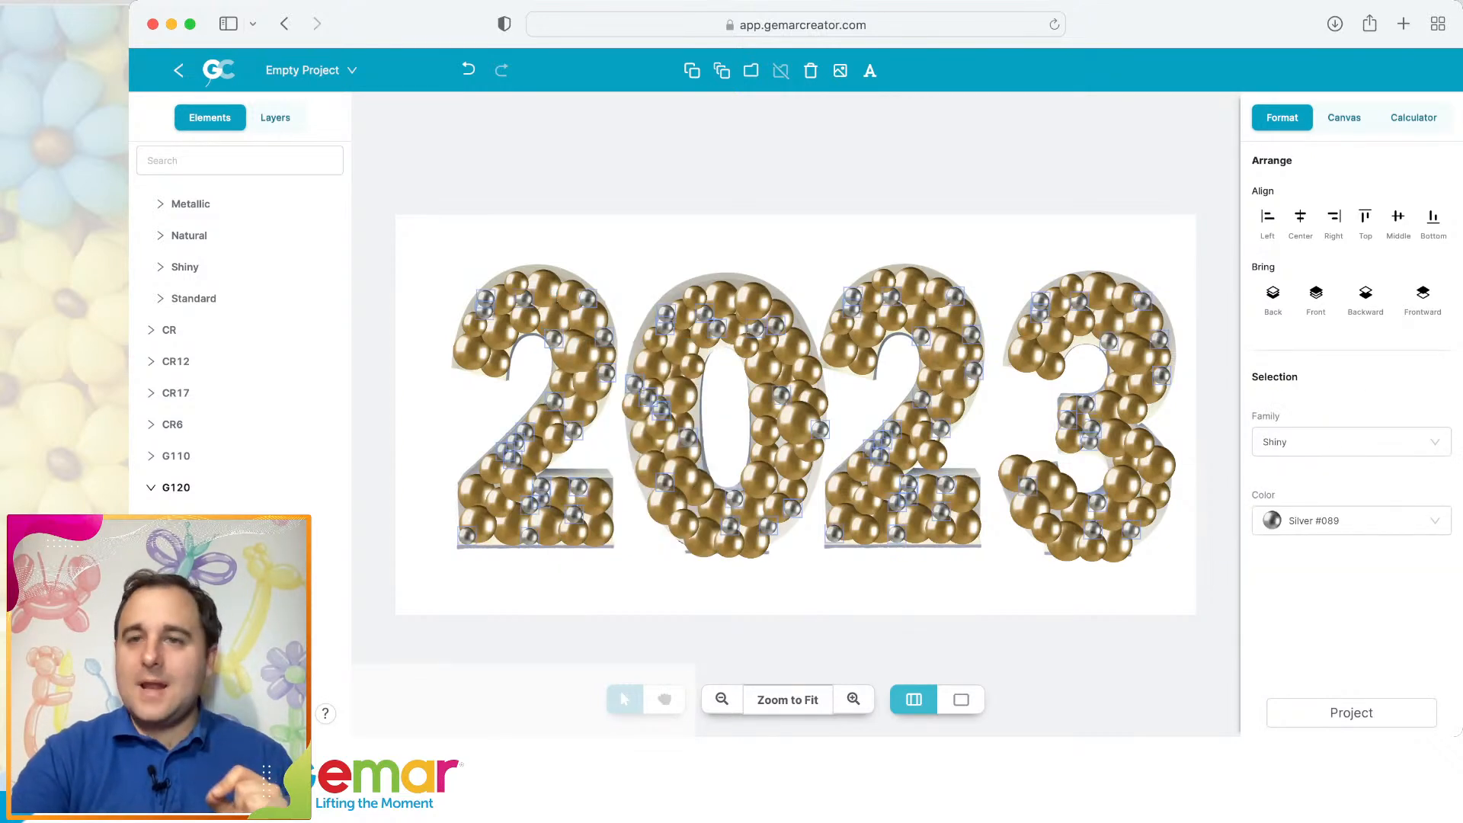
{"action": "left_click", "coordinate": [1350, 520]}
{"action": "scroll", "coordinate": [1326, 335], "scroll_direction": "down", "scroll_amount": 1}
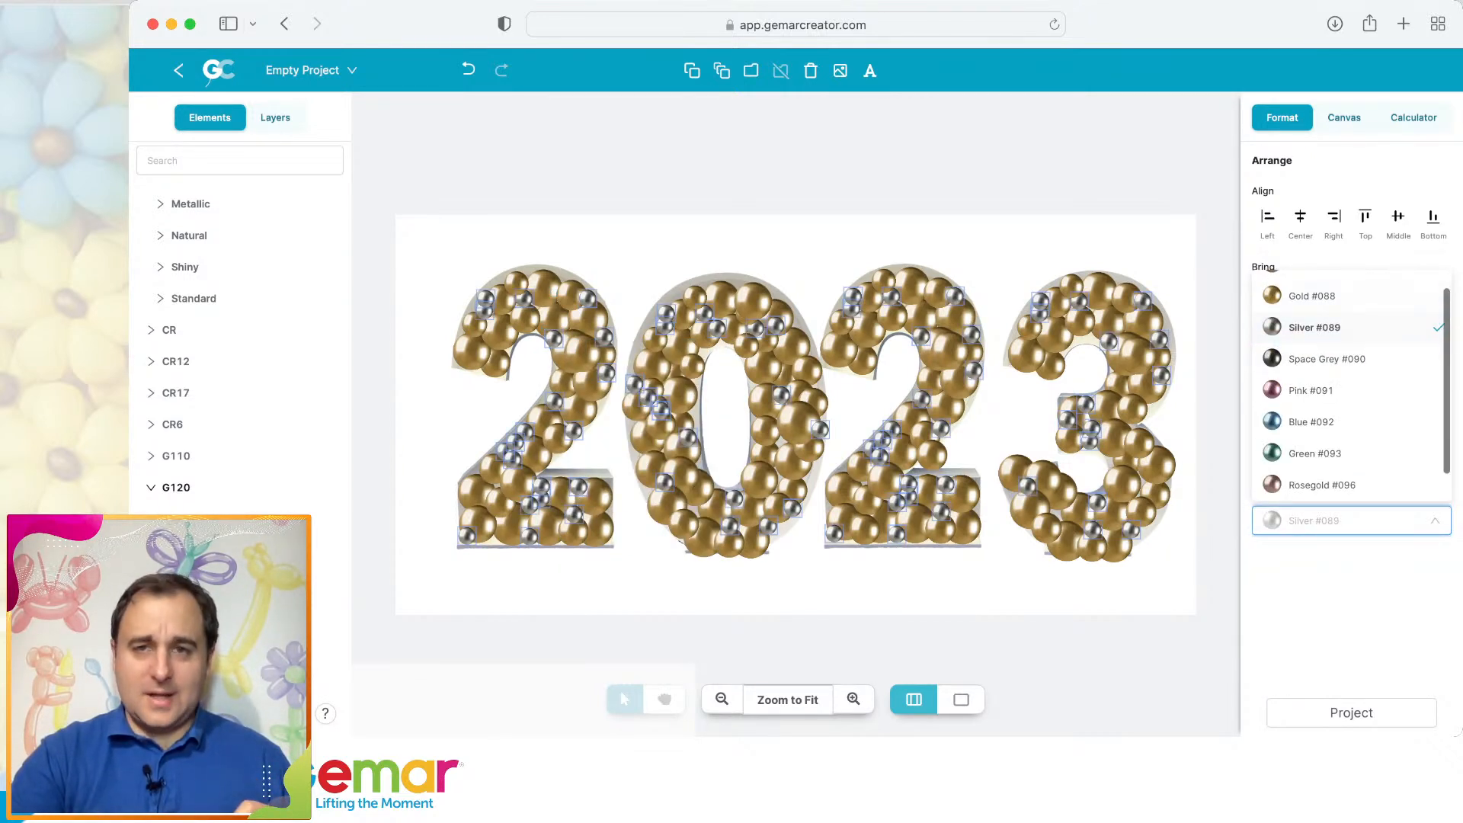
{"action": "left_click", "coordinate": [1318, 295]}
{"action": "key", "text": "Escape"}
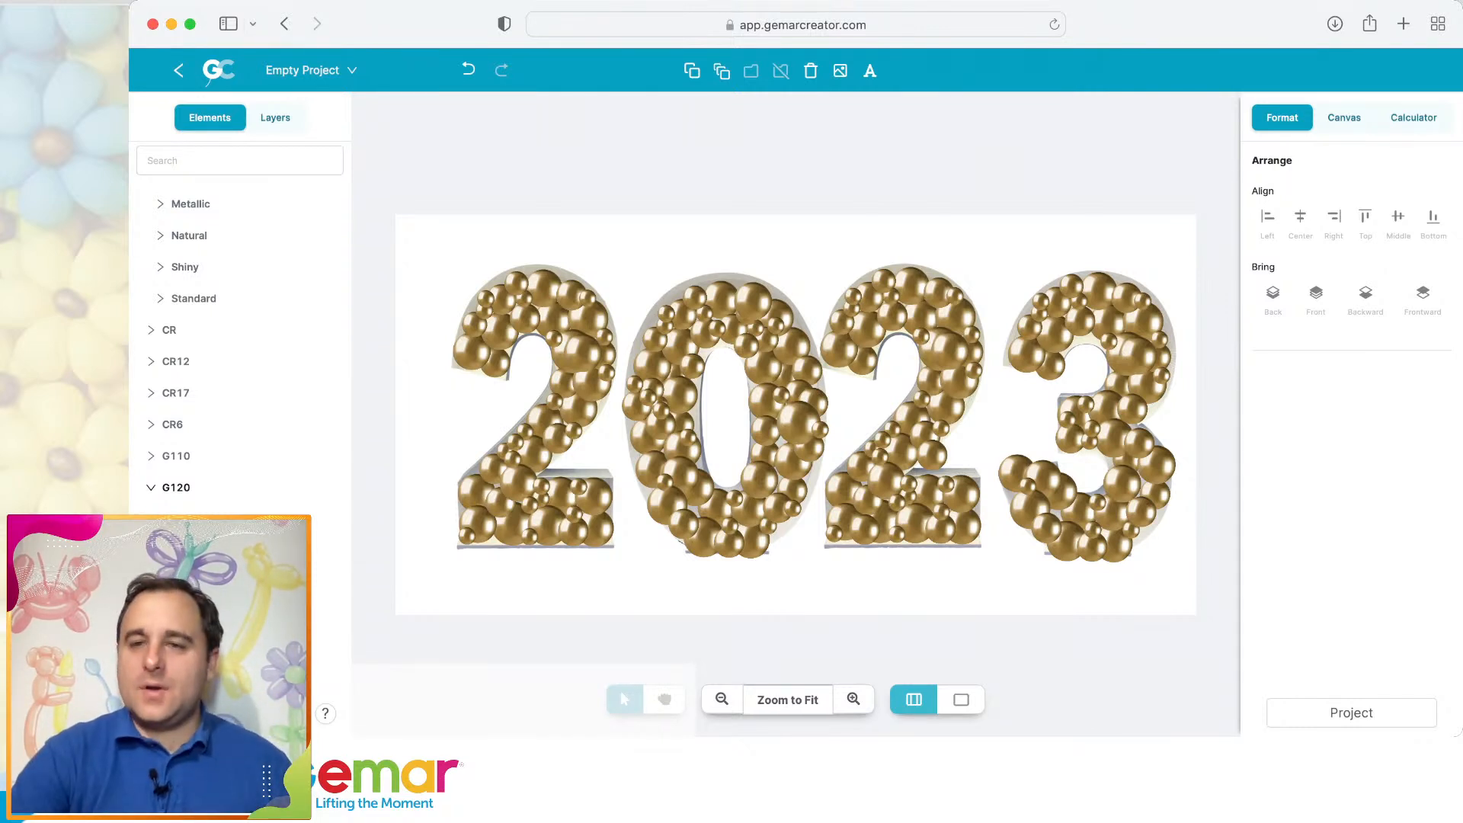
Export the 2023 design as a PNG and open the project "New Project from Round Garland".
{"action": "left_click", "coordinate": [1351, 713]}
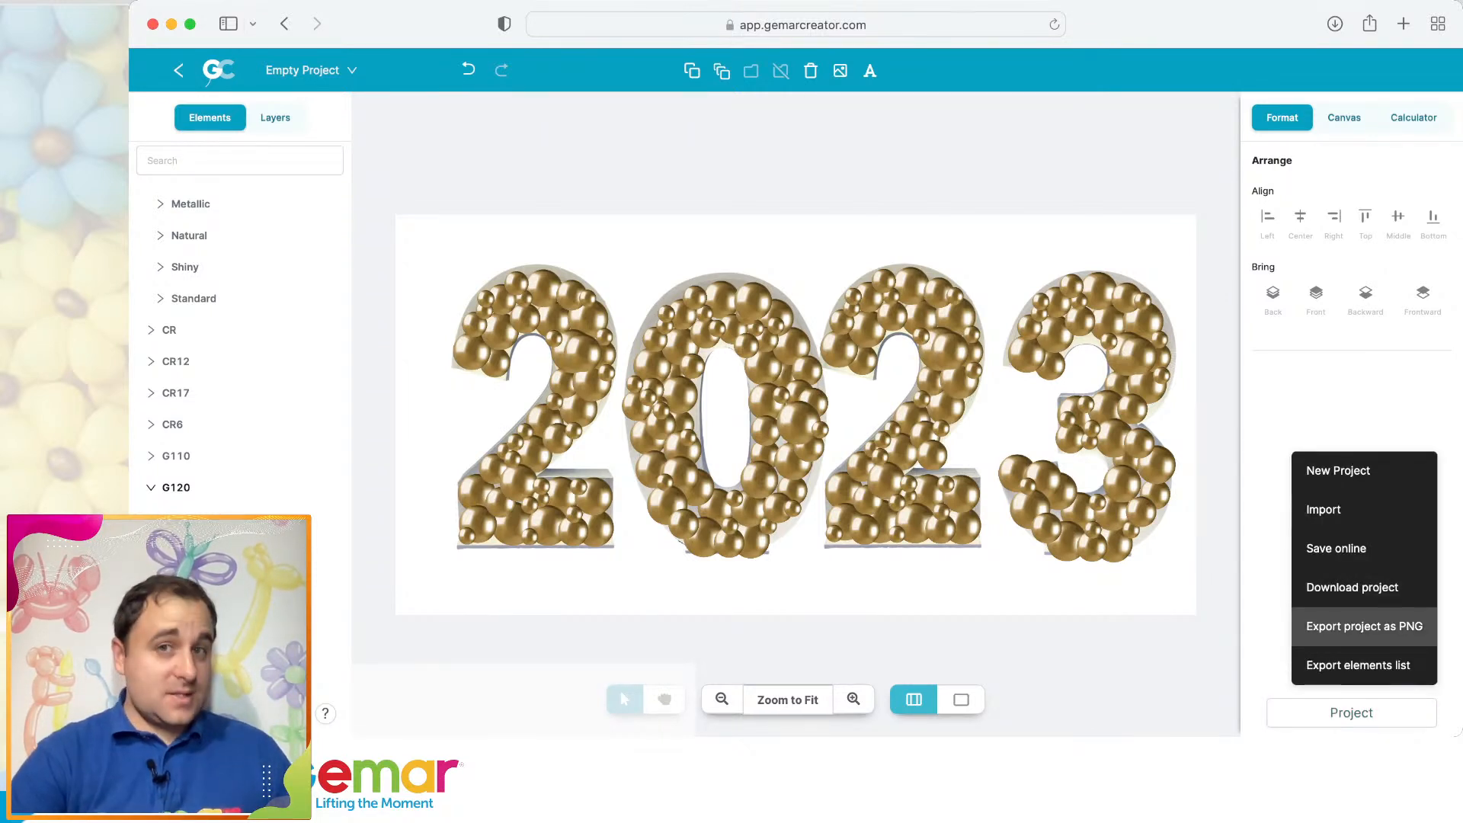
{"action": "left_click", "coordinate": [1364, 626]}
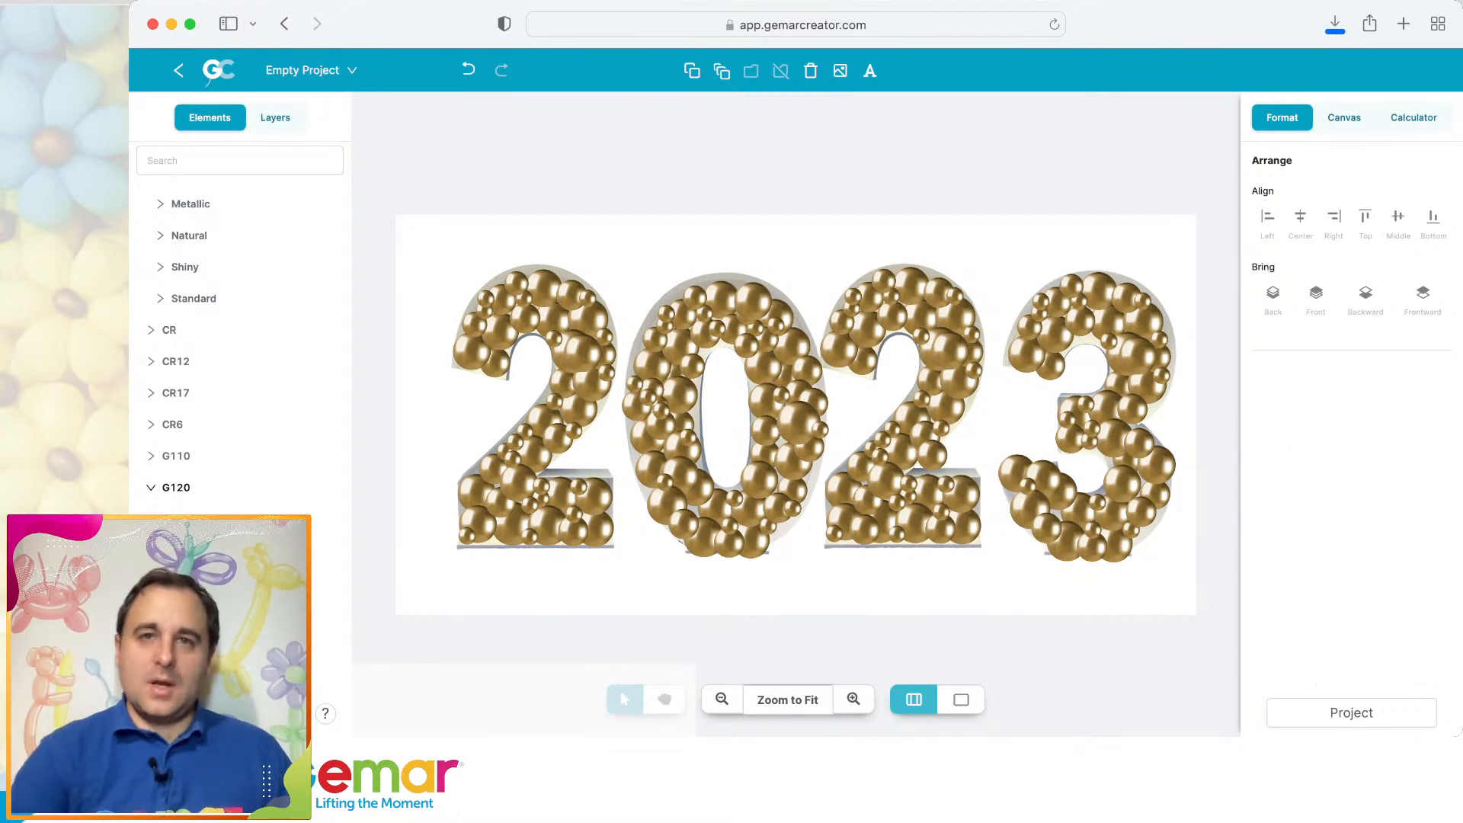
{"action": "left_click", "coordinate": [178, 70]}
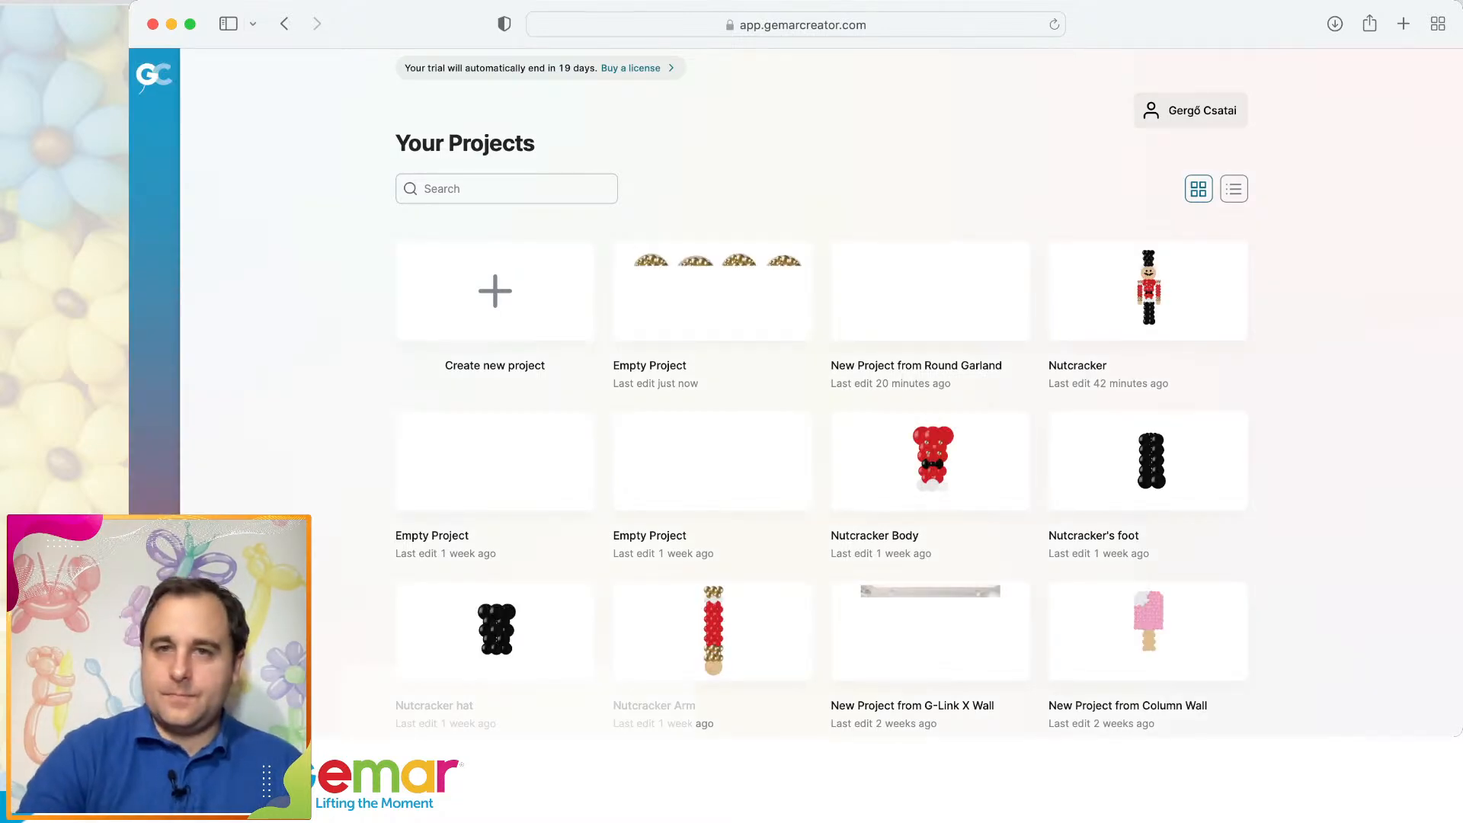
{"action": "left_click", "coordinate": [929, 298]}
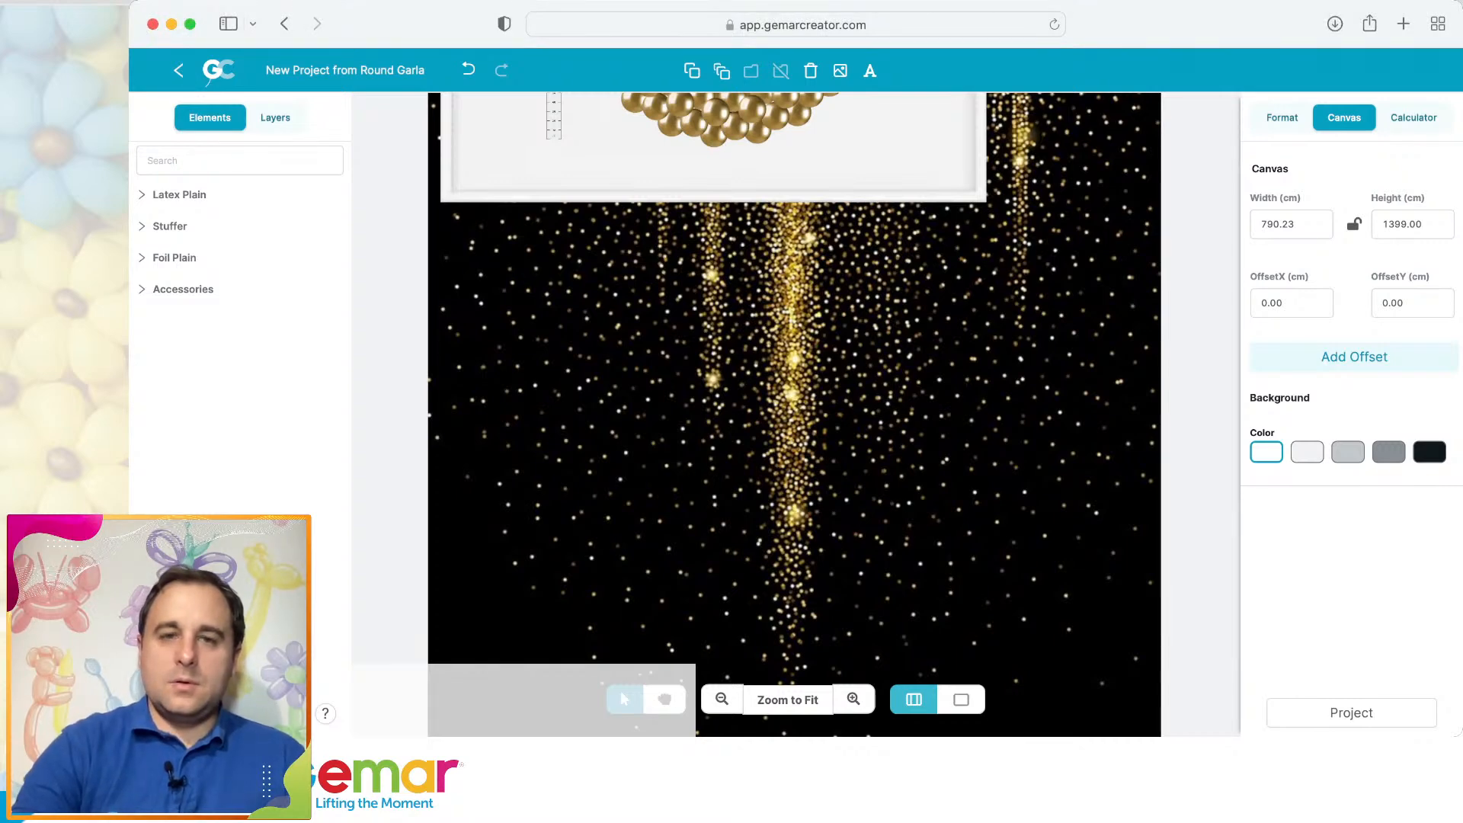
Duplicate the white frame panel below the garland and scale the copy to about 384.59 by 540.11 cm.
{"action": "left_click", "coordinate": [665, 699]}
{"action": "left_click_drag", "start_coordinate": [793, 229], "coordinate": [760, 557]}
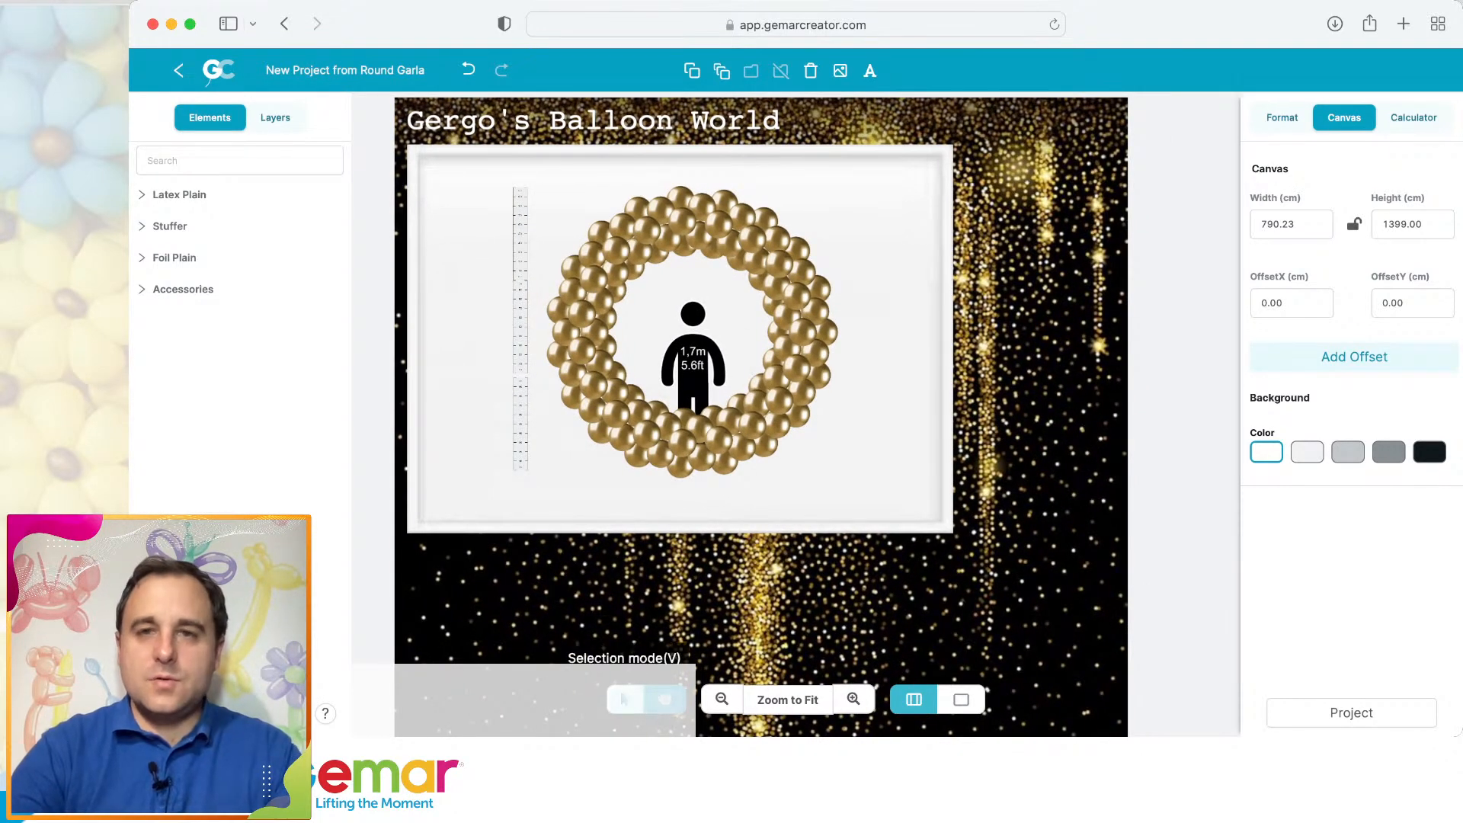
{"action": "left_click", "coordinate": [625, 699]}
{"action": "left_click", "coordinate": [648, 503]}
{"action": "key", "text": "super+v"}
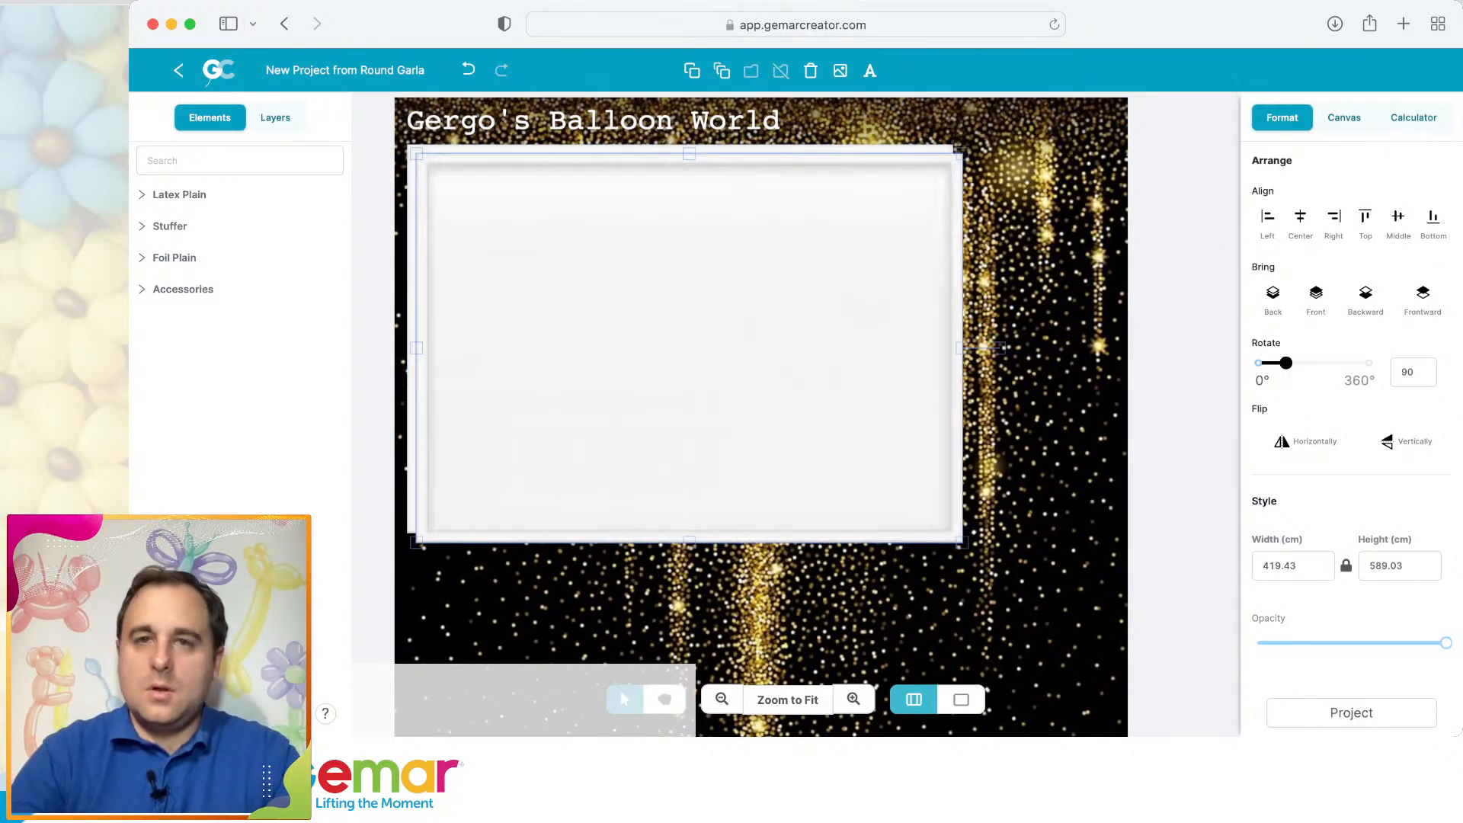
{"action": "left_click_drag", "start_coordinate": [686, 347], "coordinate": [694, 571]}
{"action": "left_click_drag", "start_coordinate": [969, 377], "coordinate": [924, 409]}
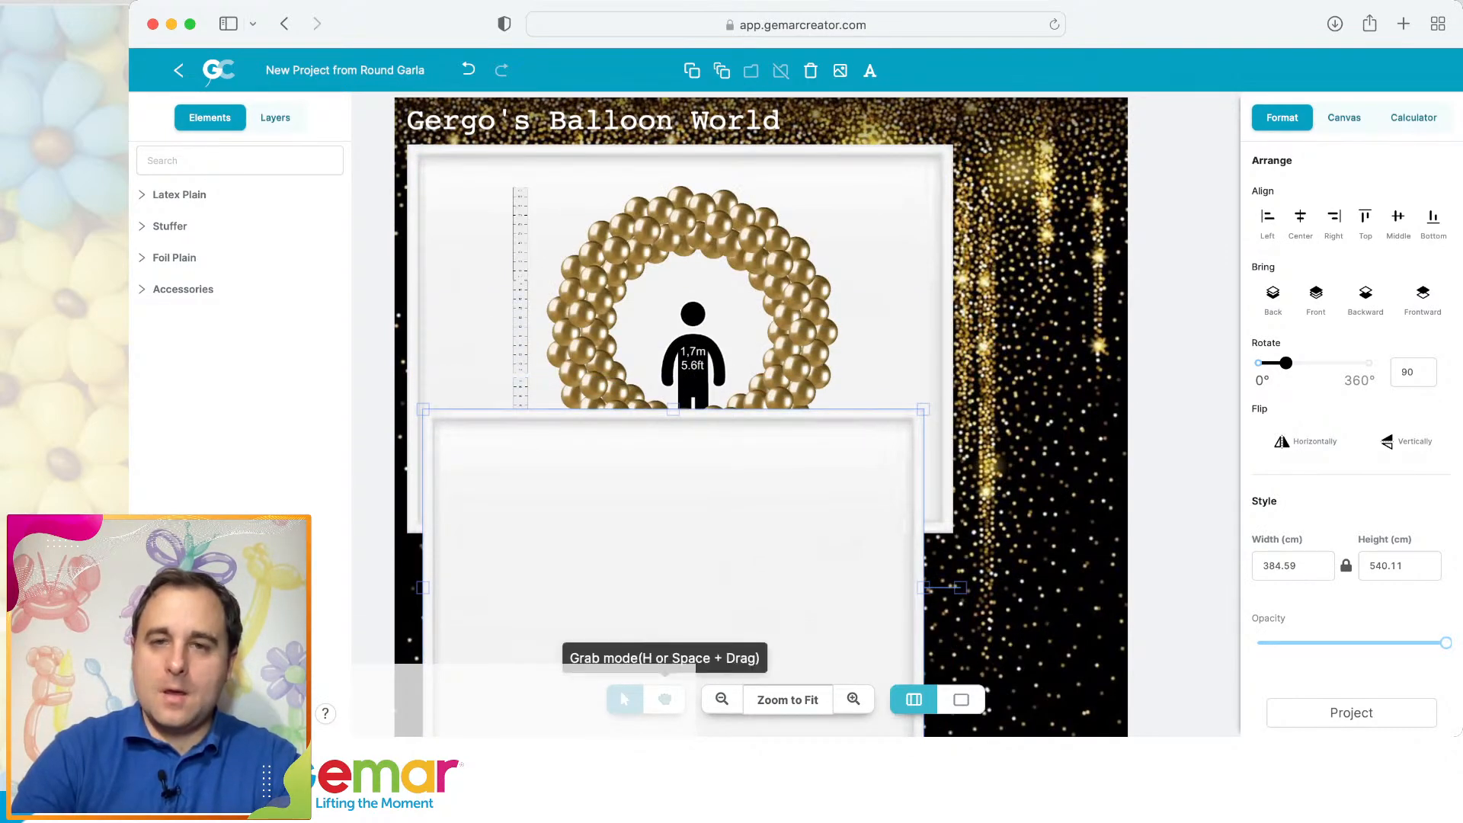
Move the copied frame panel below the garland frame, against the canvas's right edge.
{"action": "left_click", "coordinate": [664, 698]}
{"action": "left_click_drag", "start_coordinate": [678, 548], "coordinate": [679, 392]}
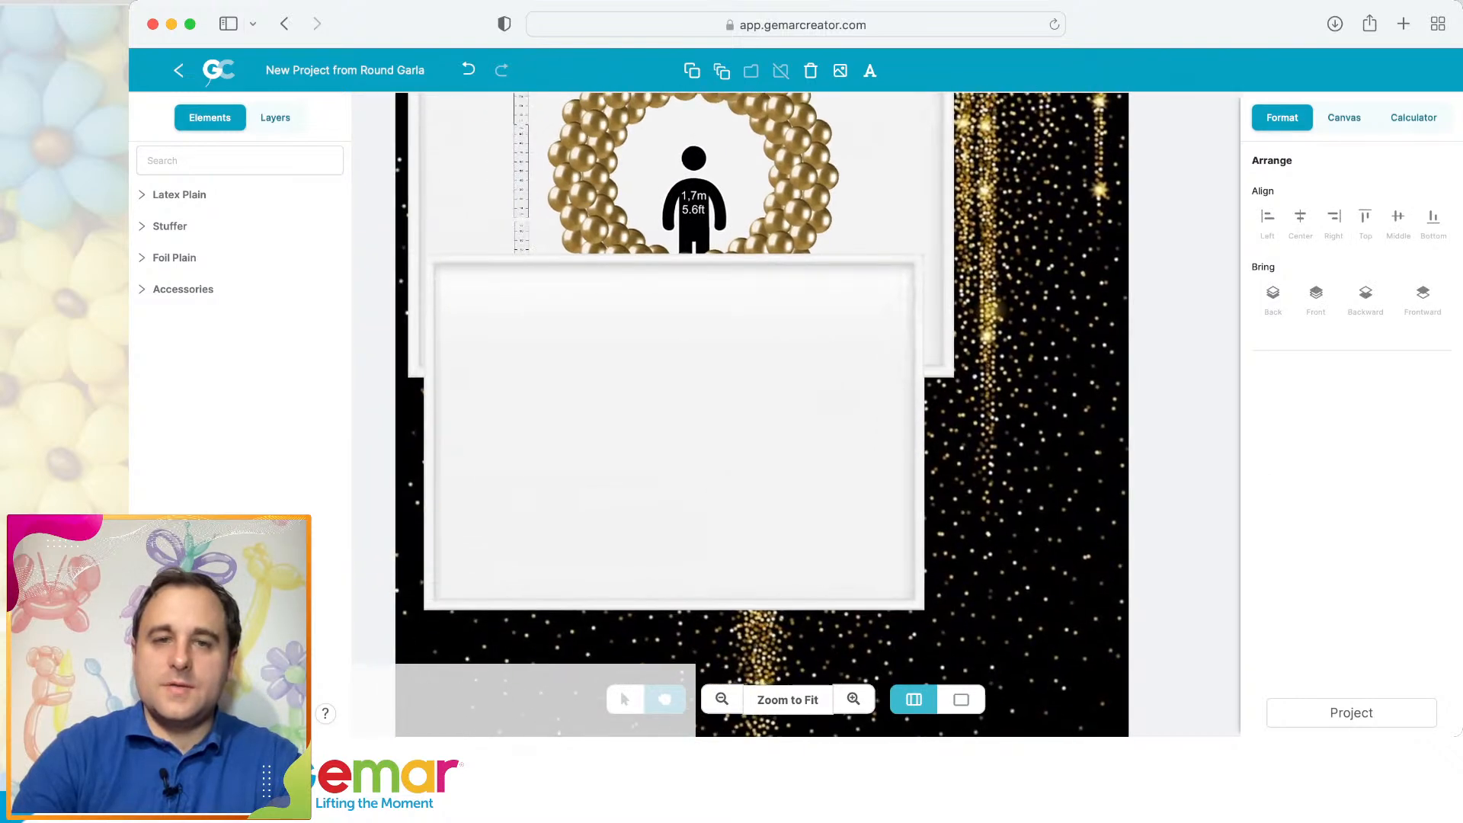
{"action": "left_click", "coordinate": [625, 699]}
{"action": "left_click_drag", "start_coordinate": [670, 488], "coordinate": [870, 626]}
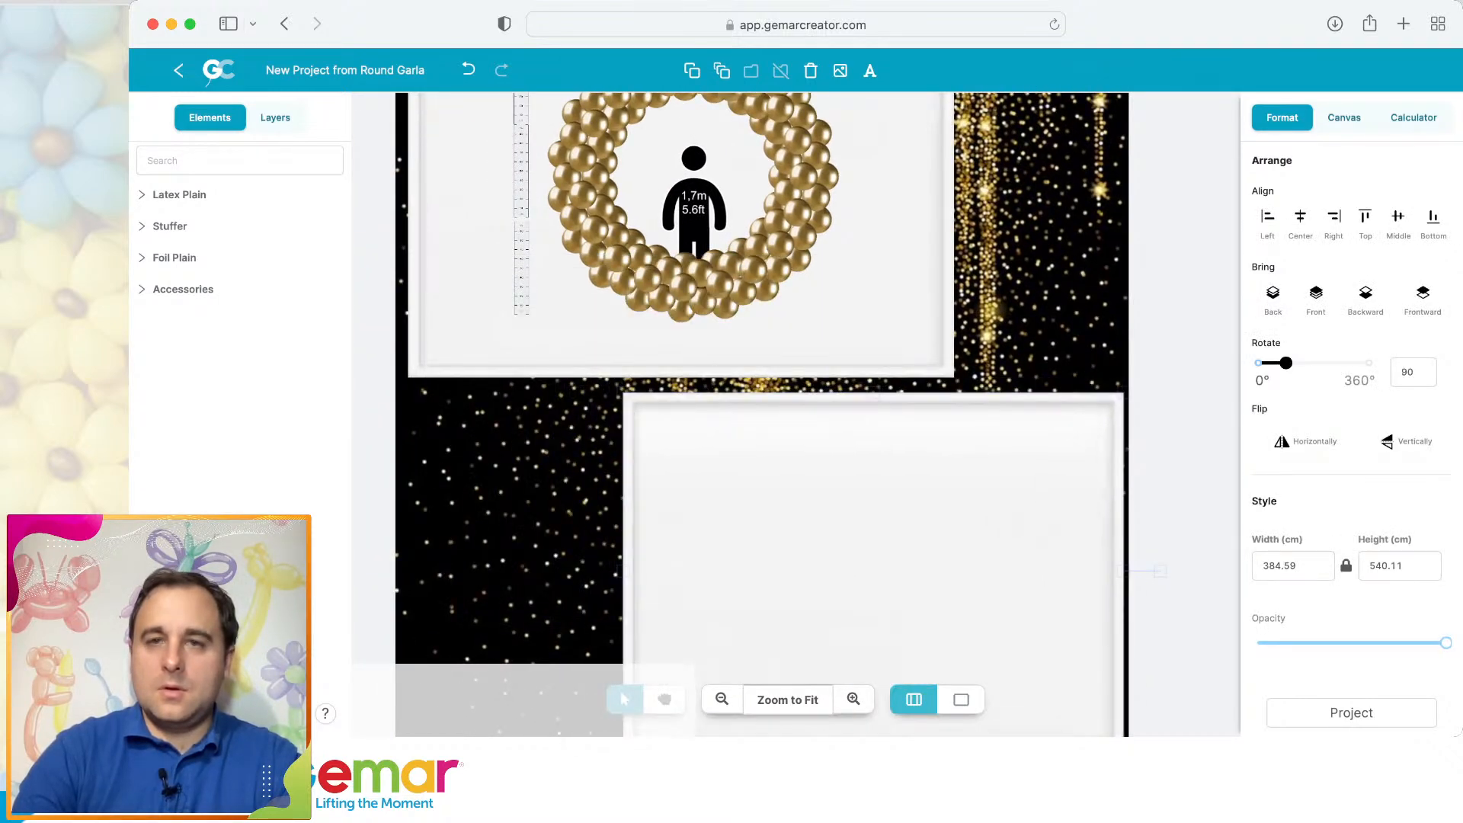
Insert the exported 2023 image, scale it to about 519 by 260 cm and place it inside the lower frame.
{"action": "left_click", "coordinate": [840, 70]}
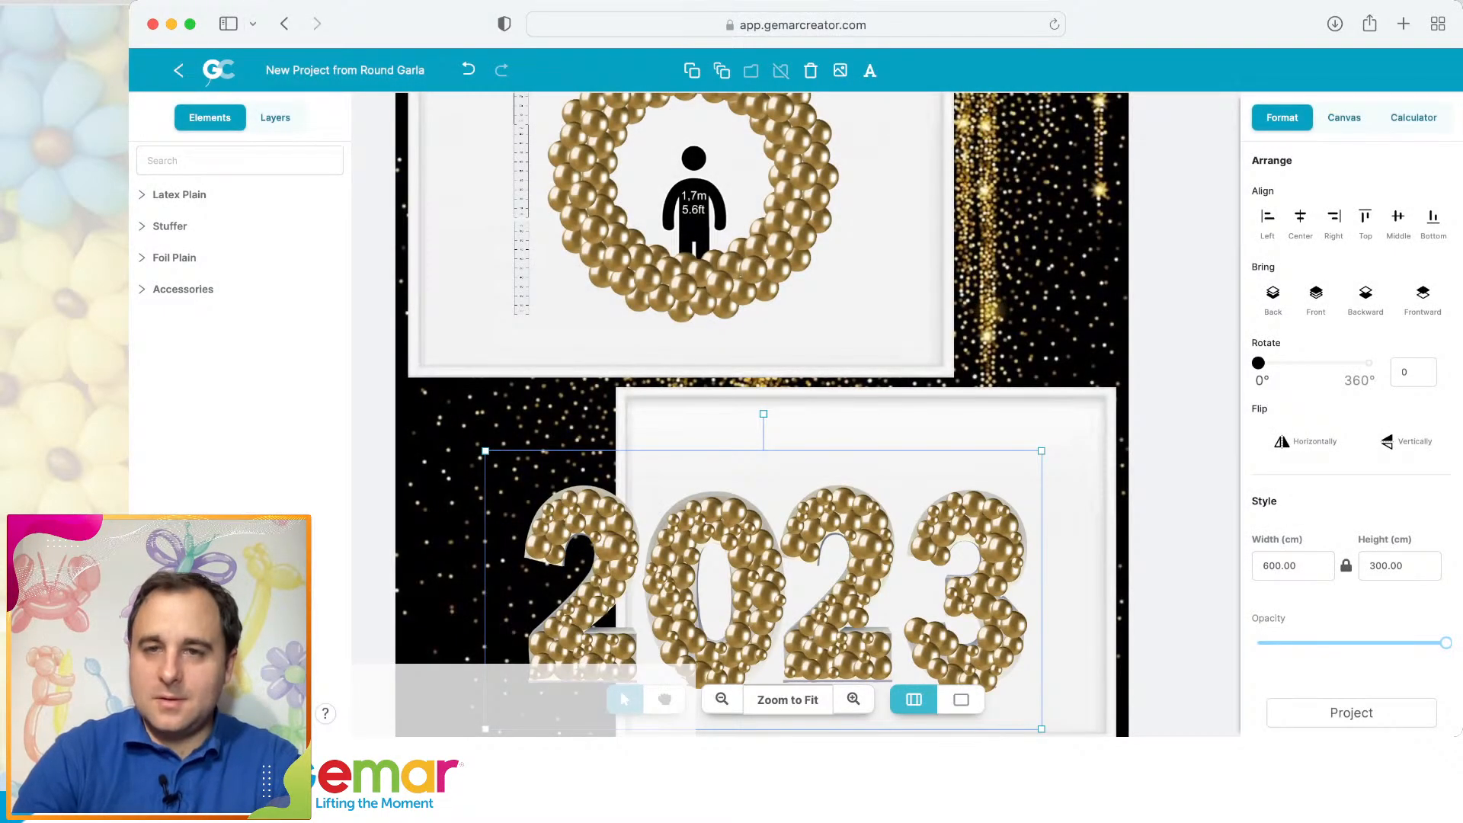
{"action": "left_click_drag", "start_coordinate": [763, 590], "coordinate": [825, 588]}
{"action": "left_click_drag", "start_coordinate": [548, 449], "coordinate": [586, 468]}
{"action": "left_click_drag", "start_coordinate": [825, 588], "coordinate": [856, 559]}
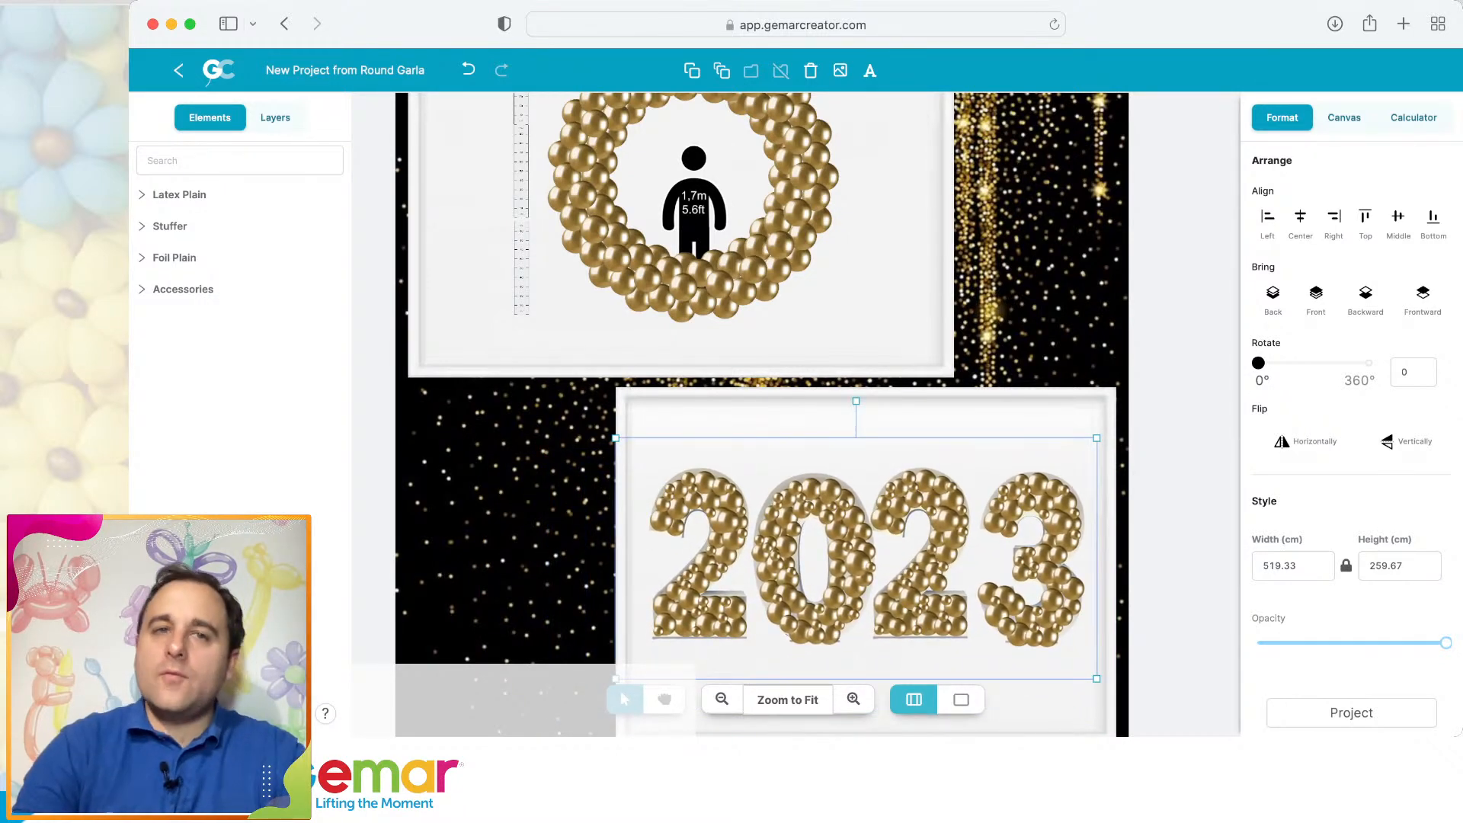
{"action": "left_click", "coordinate": [521, 268]}
{"action": "key", "text": "super+v"}
{"action": "left_click_drag", "start_coordinate": [530, 277], "coordinate": [641, 603]}
{"action": "left_click", "coordinate": [808, 568]}
{"action": "mouse_move", "coordinate": [808, 567]}
{"action": "left_mouse_down"}
{"action": "mouse_move", "coordinate": [828, 558]}
{"action": "mouse_move", "coordinate": [817, 569]}
{"action": "left_mouse_up"}
{"action": "left_click", "coordinate": [641, 603]}
{"action": "key", "text": "super+v"}
{"action": "left_click_drag", "start_coordinate": [650, 608], "coordinate": [640, 510]}
{"action": "key", "text": "Delete"}
{"action": "left_click", "coordinate": [641, 602]}
{"action": "key", "text": "Delete"}
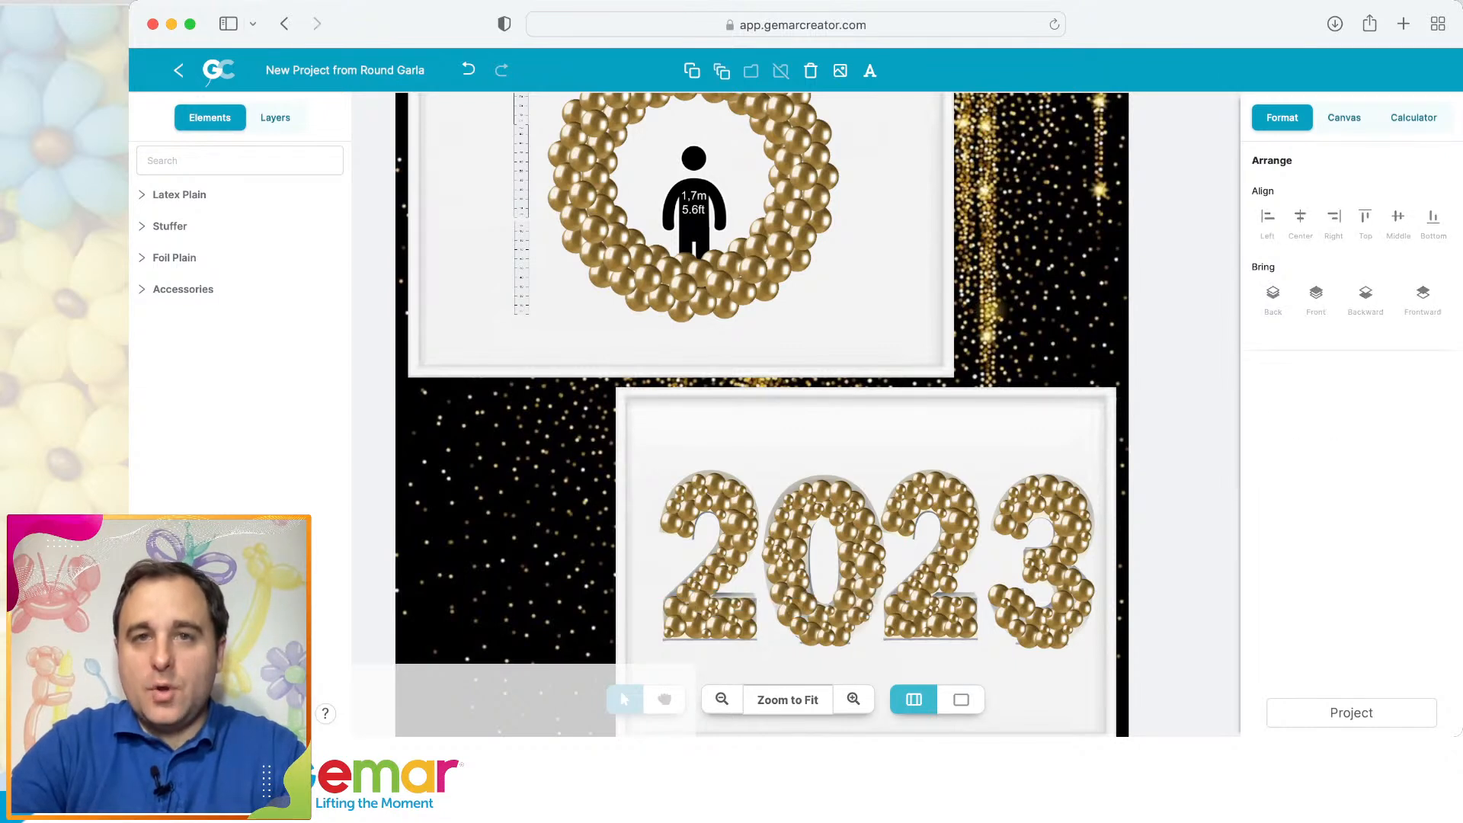
Add a Standing Woman figure beside the first 2 of the 2023 image and send it one layer back, behind the image.
{"action": "left_click", "coordinate": [648, 279]}
{"action": "left_click", "coordinate": [183, 289]}
{"action": "left_click", "coordinate": [177, 321]}
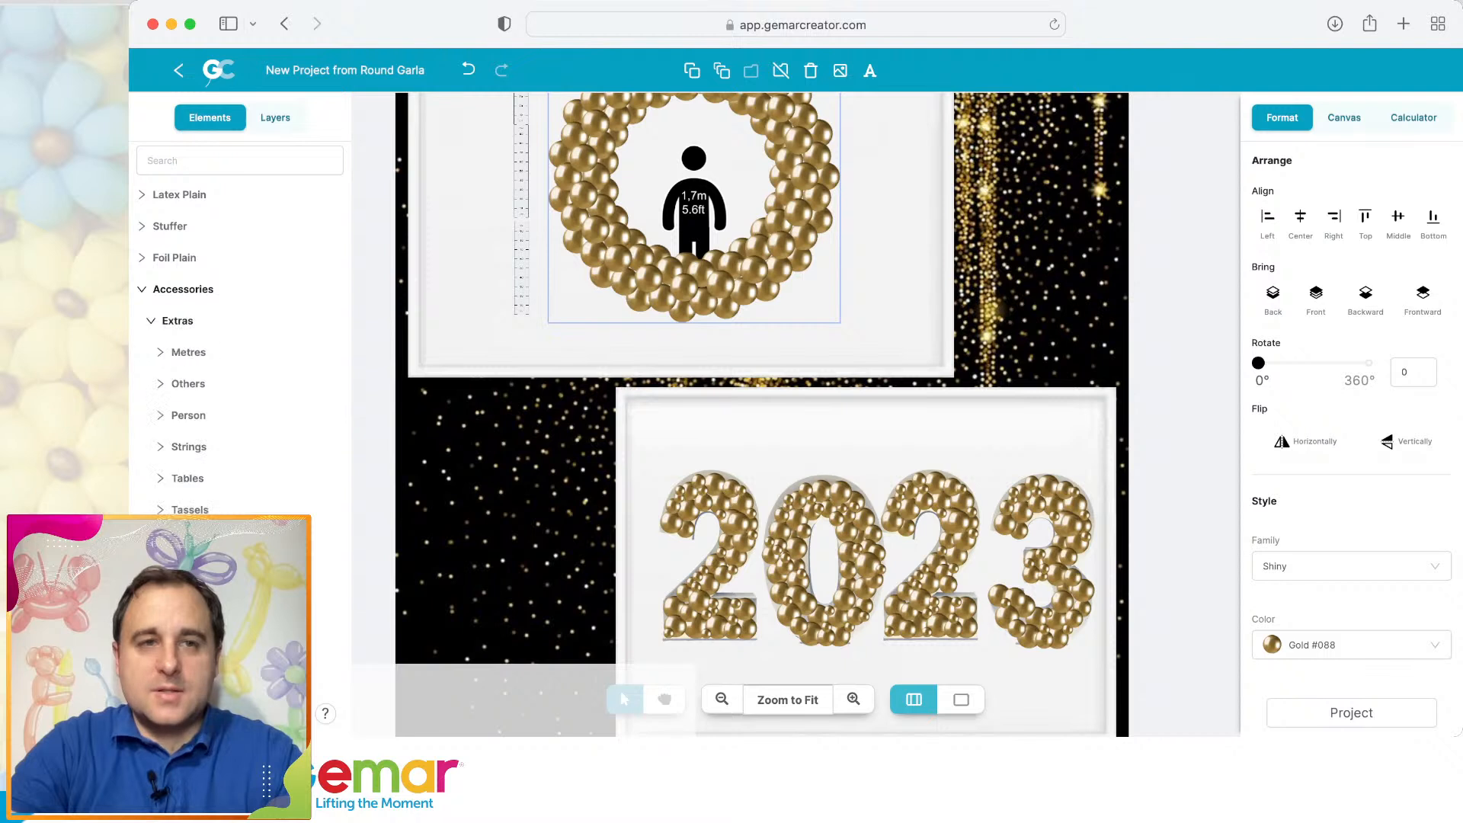
{"action": "left_click", "coordinate": [188, 415]}
{"action": "left_click", "coordinate": [332, 591]}
{"action": "left_click_drag", "start_coordinate": [763, 587], "coordinate": [653, 563]}
{"action": "left_click", "coordinate": [275, 118]}
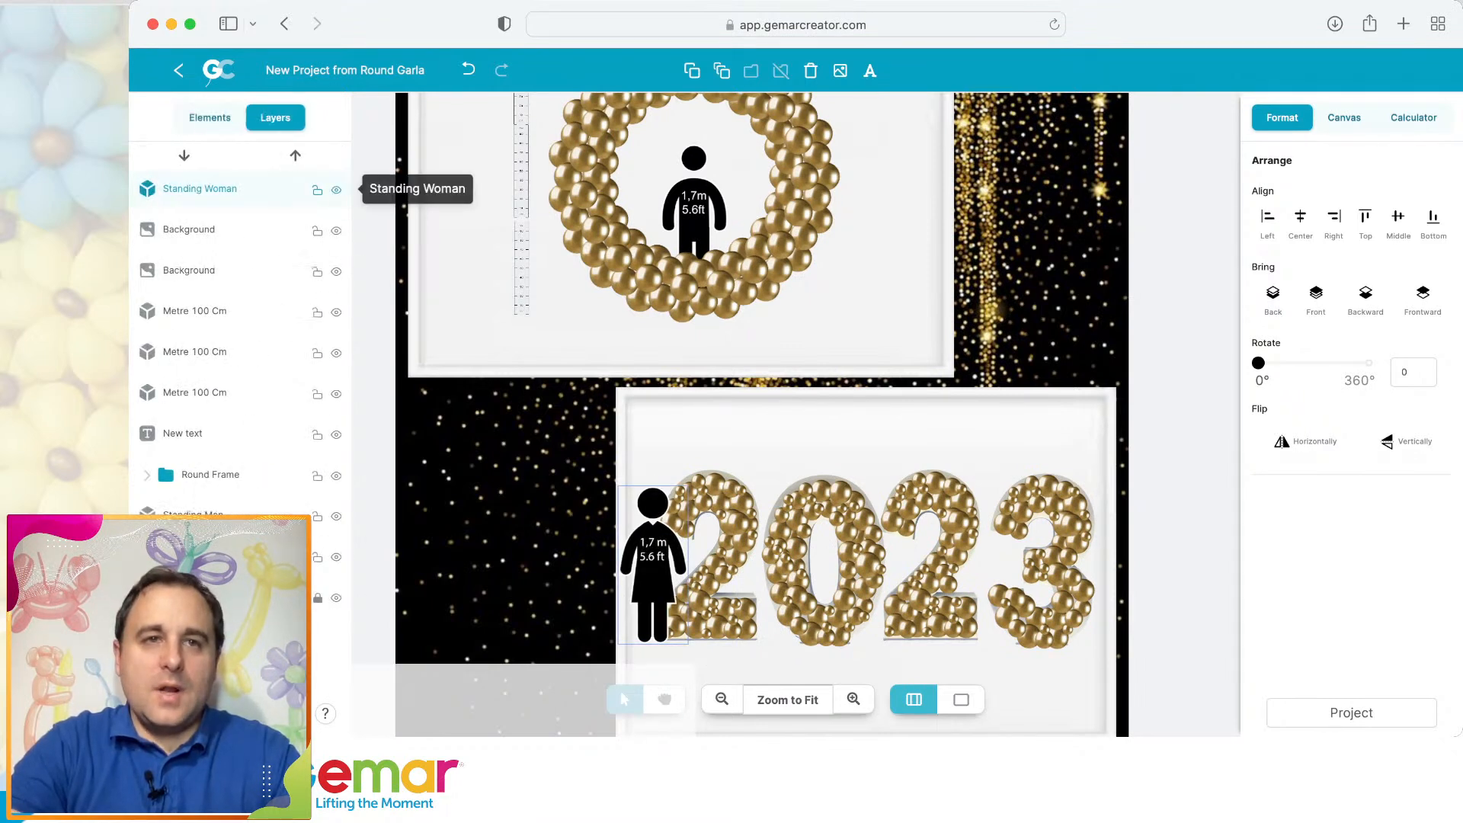
{"action": "left_click", "coordinate": [183, 155]}
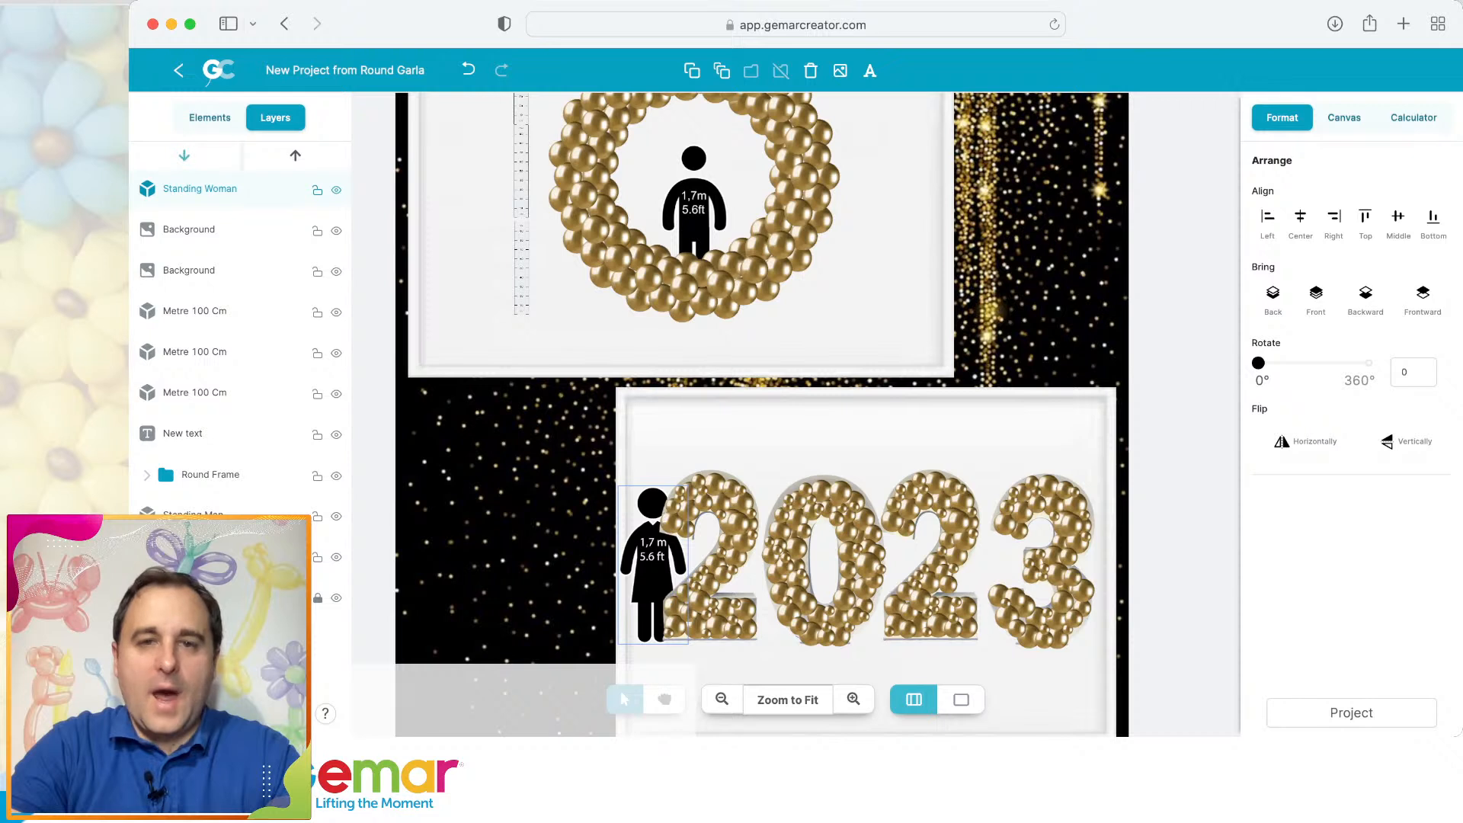
Shrink the 2023 image within the lower frame and stand the woman figure to the right of the 3.
{"action": "left_click_drag", "start_coordinate": [866, 560], "coordinate": [902, 561]}
{"action": "left_click_drag", "start_coordinate": [653, 564], "coordinate": [864, 555]}
{"action": "left_click_drag", "start_coordinate": [1105, 675], "coordinate": [1041, 643]}
{"action": "left_click_drag", "start_coordinate": [863, 555], "coordinate": [798, 571]}
{"action": "left_click_drag", "start_coordinate": [986, 554], "coordinate": [1048, 551]}
{"action": "left_click_drag", "start_coordinate": [798, 570], "coordinate": [835, 568]}
{"action": "left_click_drag", "start_coordinate": [1048, 551], "coordinate": [1042, 557]}
{"action": "left_click", "coordinate": [1185, 525]}
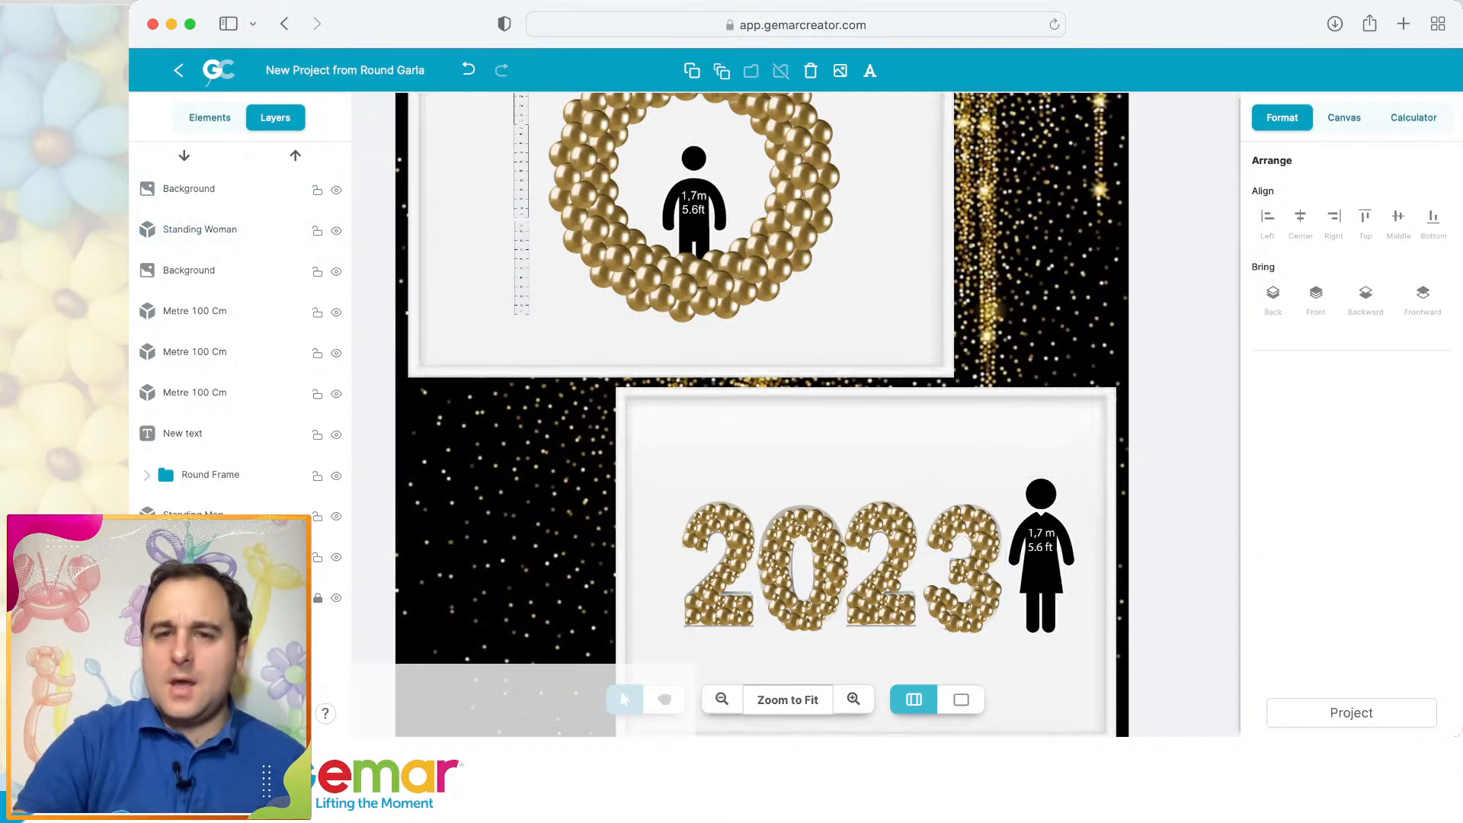
Add a text element reading "Balloon Mosaic - PRICE" over the 2023 image.
{"action": "left_click", "coordinate": [788, 700]}
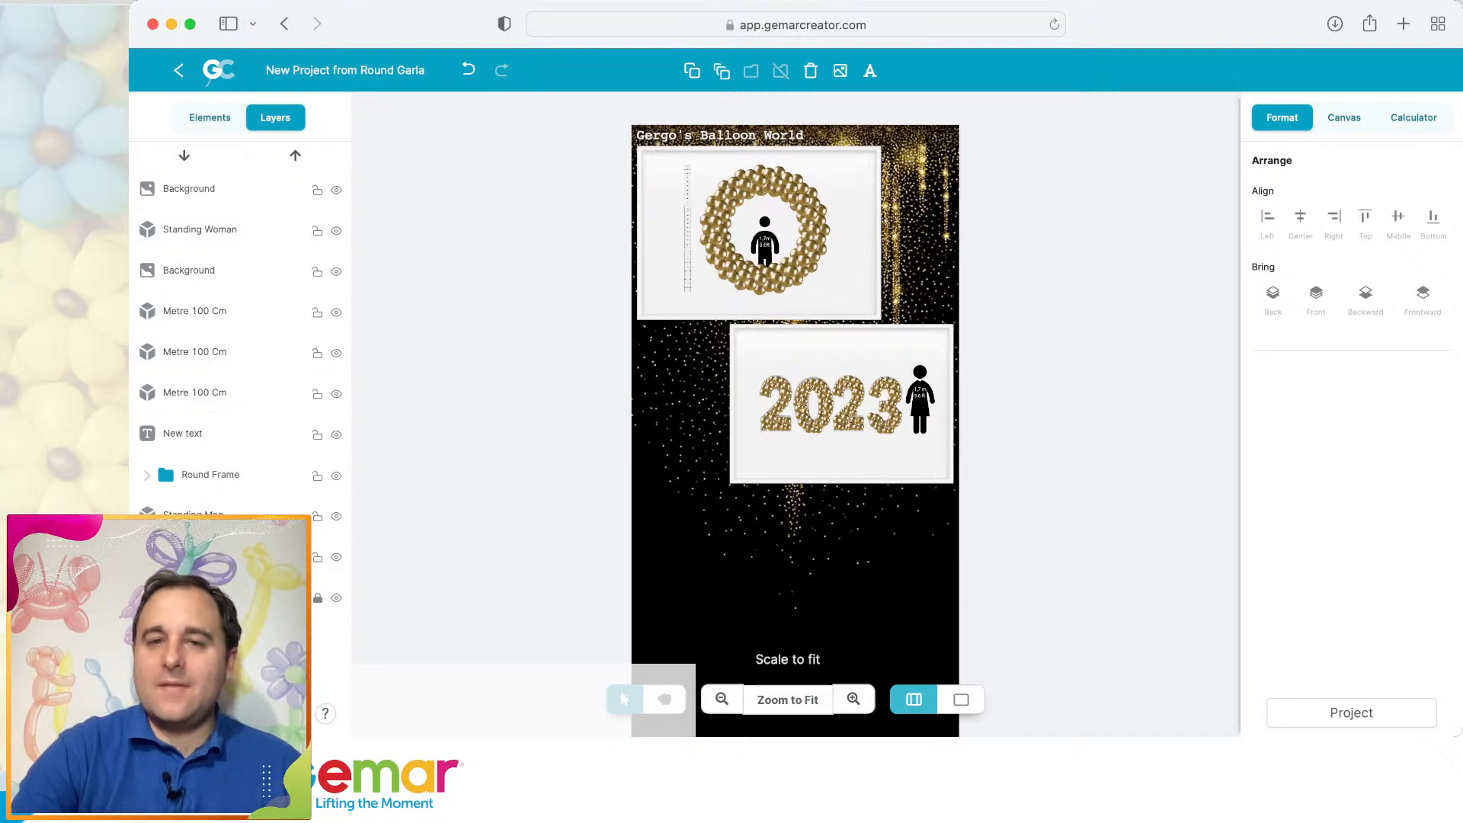
{"action": "left_click", "coordinate": [853, 698]}
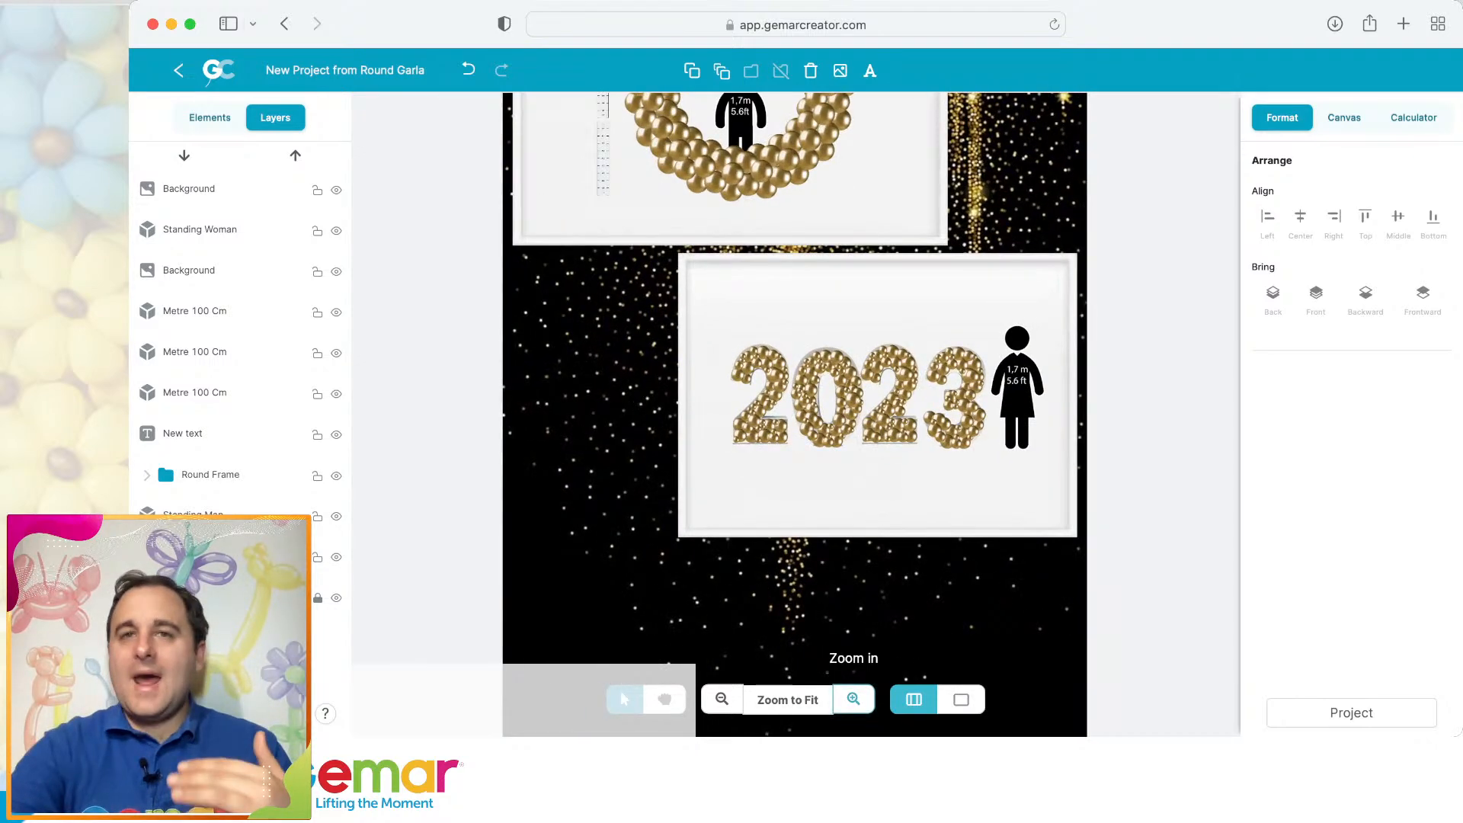
{"action": "left_click", "coordinate": [854, 699]}
{"action": "left_click", "coordinate": [870, 70]}
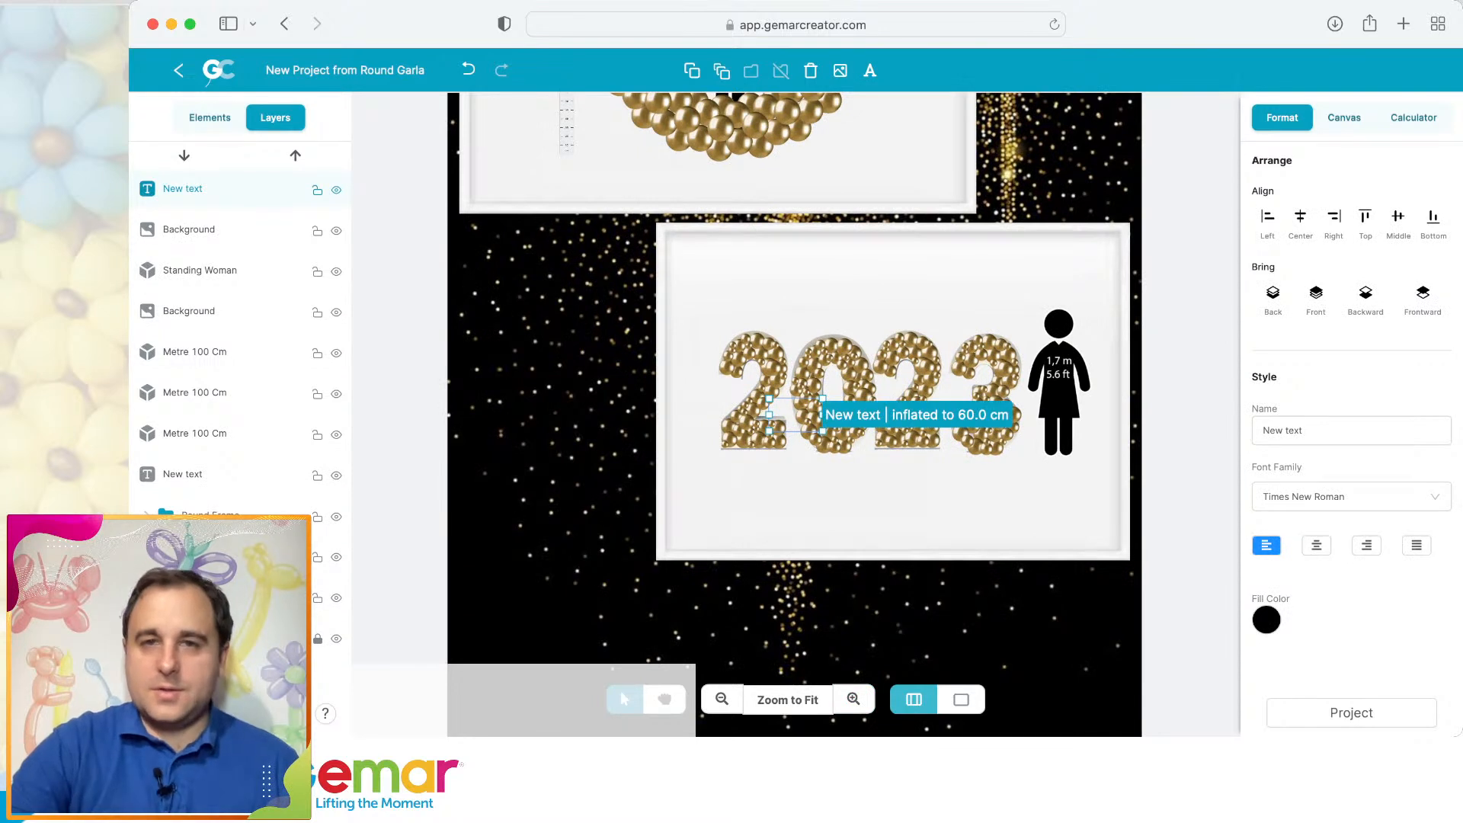
{"action": "type", "text": "Ballo"}
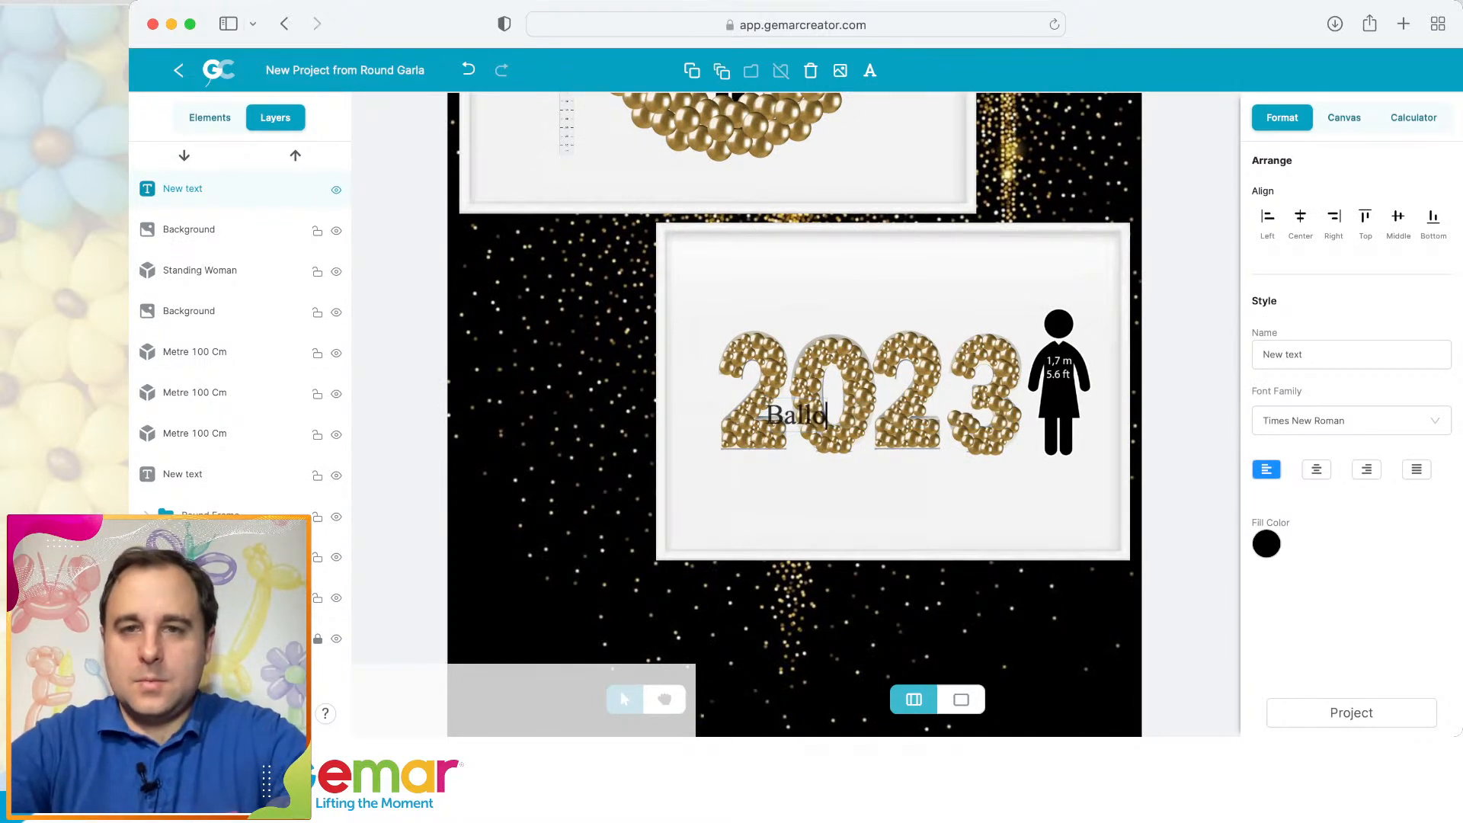
{"action": "type", "text": "on"}
{"action": "key", "text": "Return"}
{"action": "type", "text": "Mosaic"}
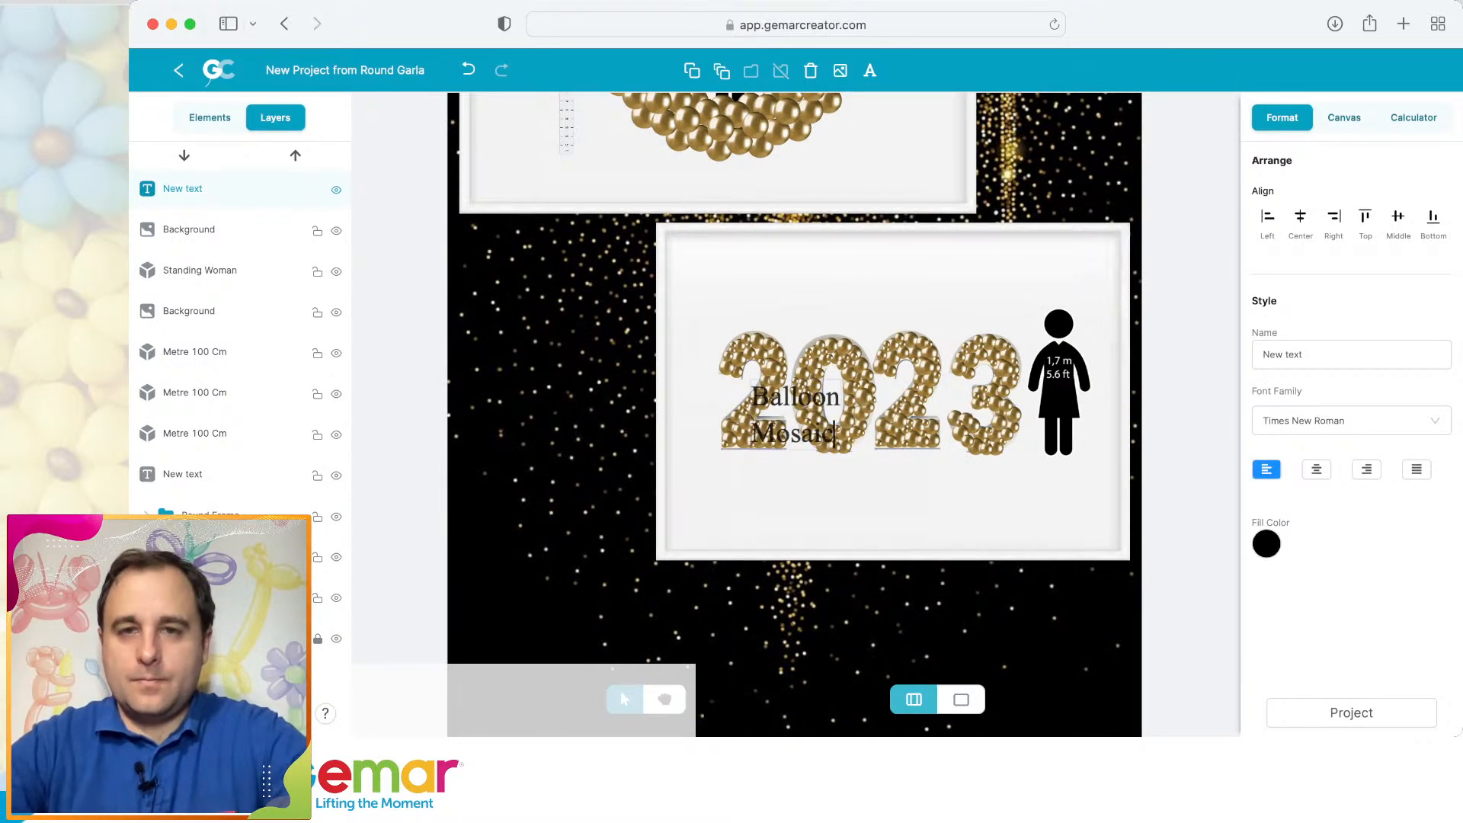
{"action": "key", "text": "Return"}
{"action": "type", "text": "- "}
{"action": "type", "text": "PRICE"}
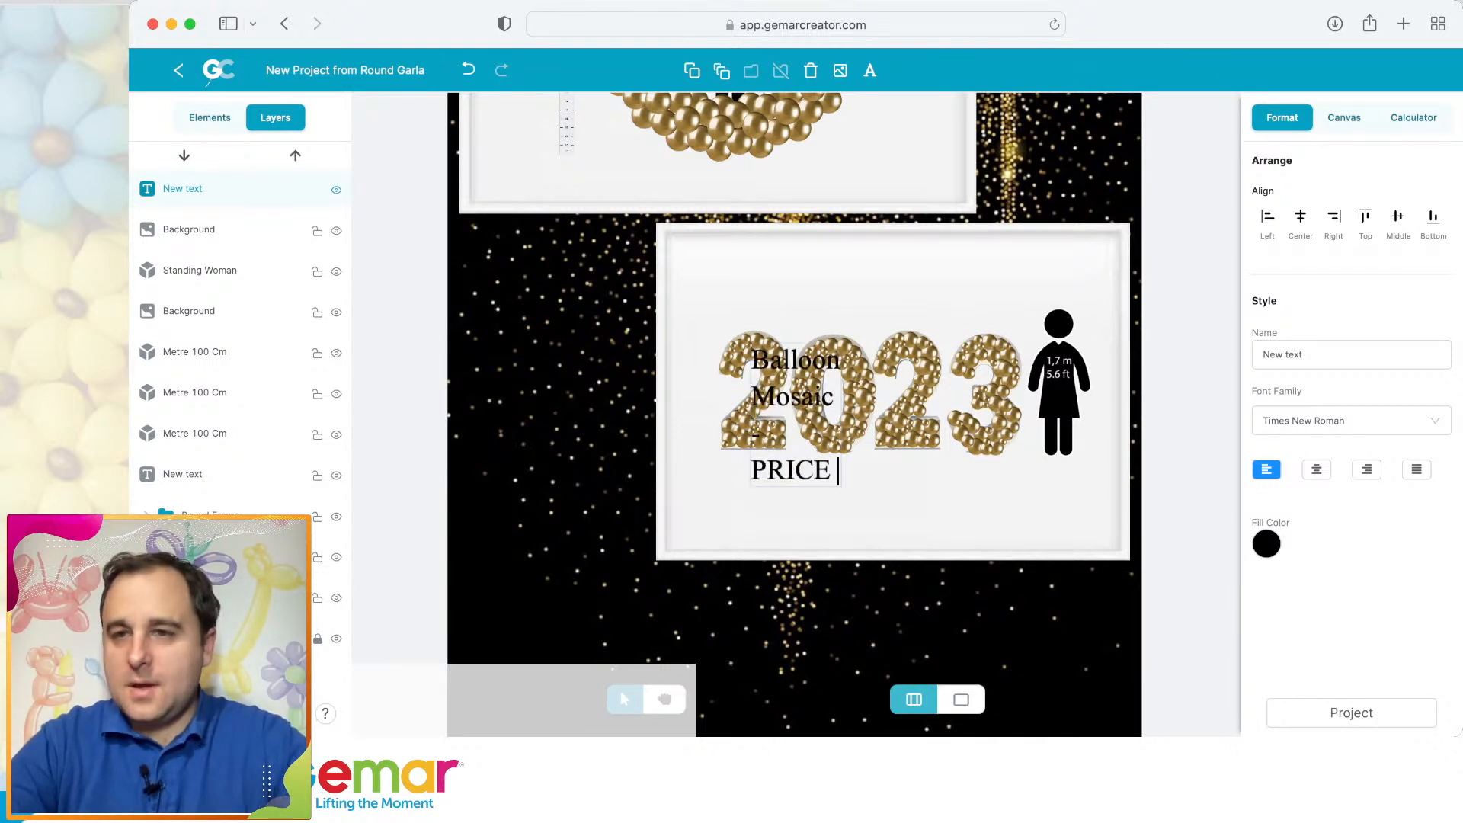
Colour the text dark grey, widen it to about 488.9 cm on one line and place it along the lower frame's bottom edge.
{"action": "left_click", "coordinate": [1266, 543]}
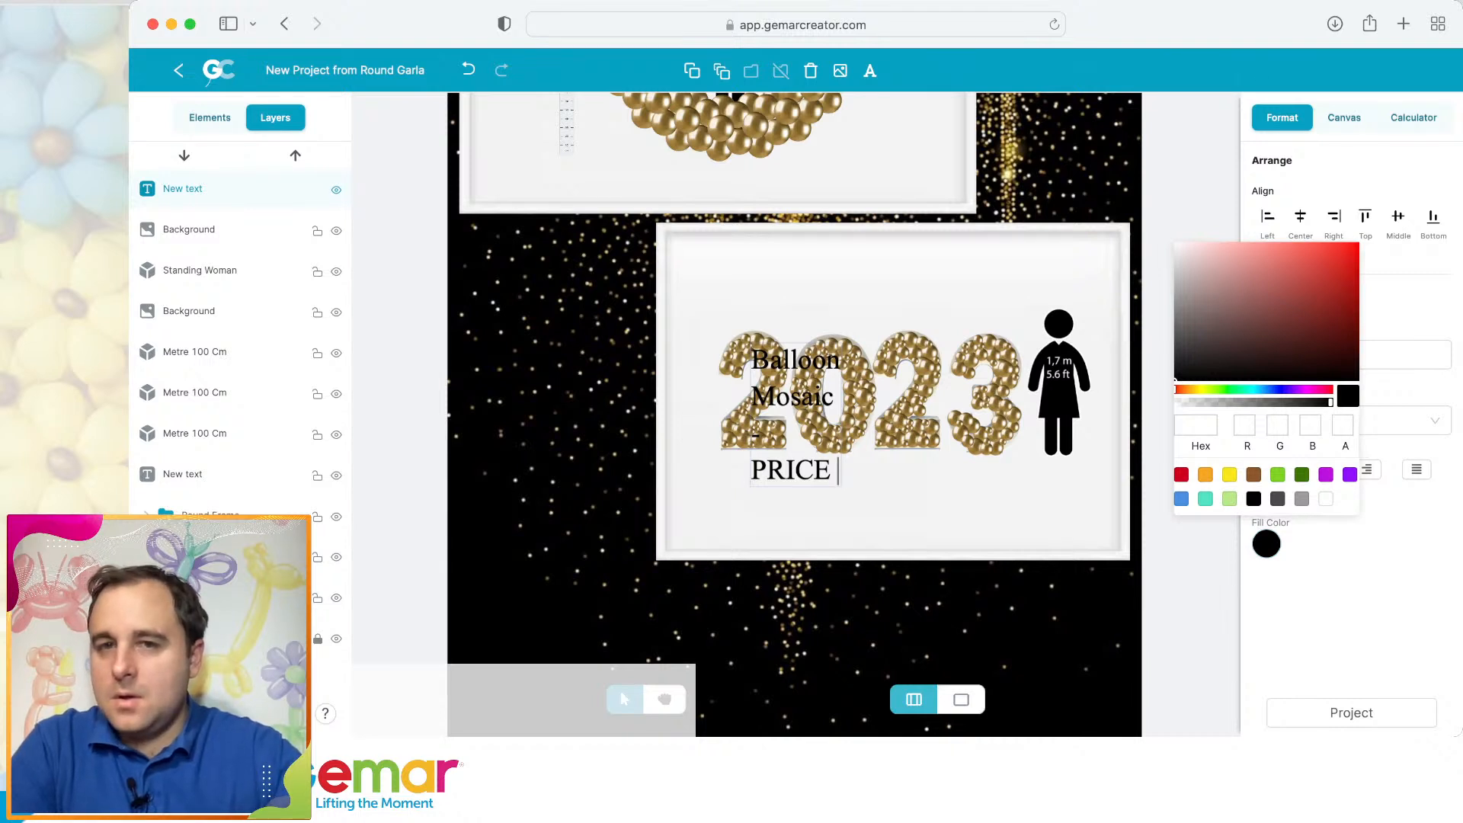
{"action": "left_click", "coordinate": [1278, 499]}
{"action": "left_click", "coordinate": [800, 514]}
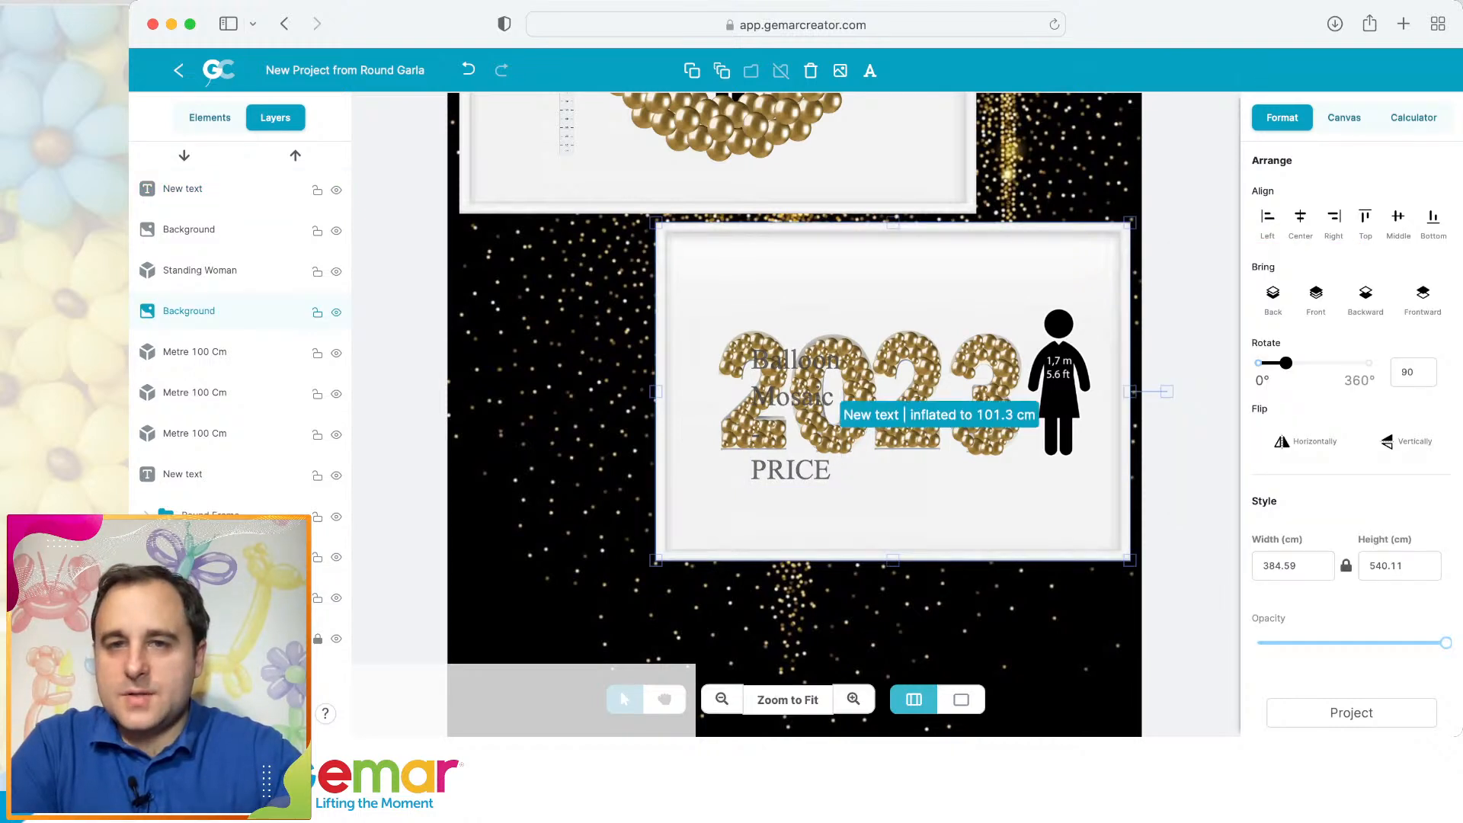
{"action": "left_click", "coordinate": [792, 468]}
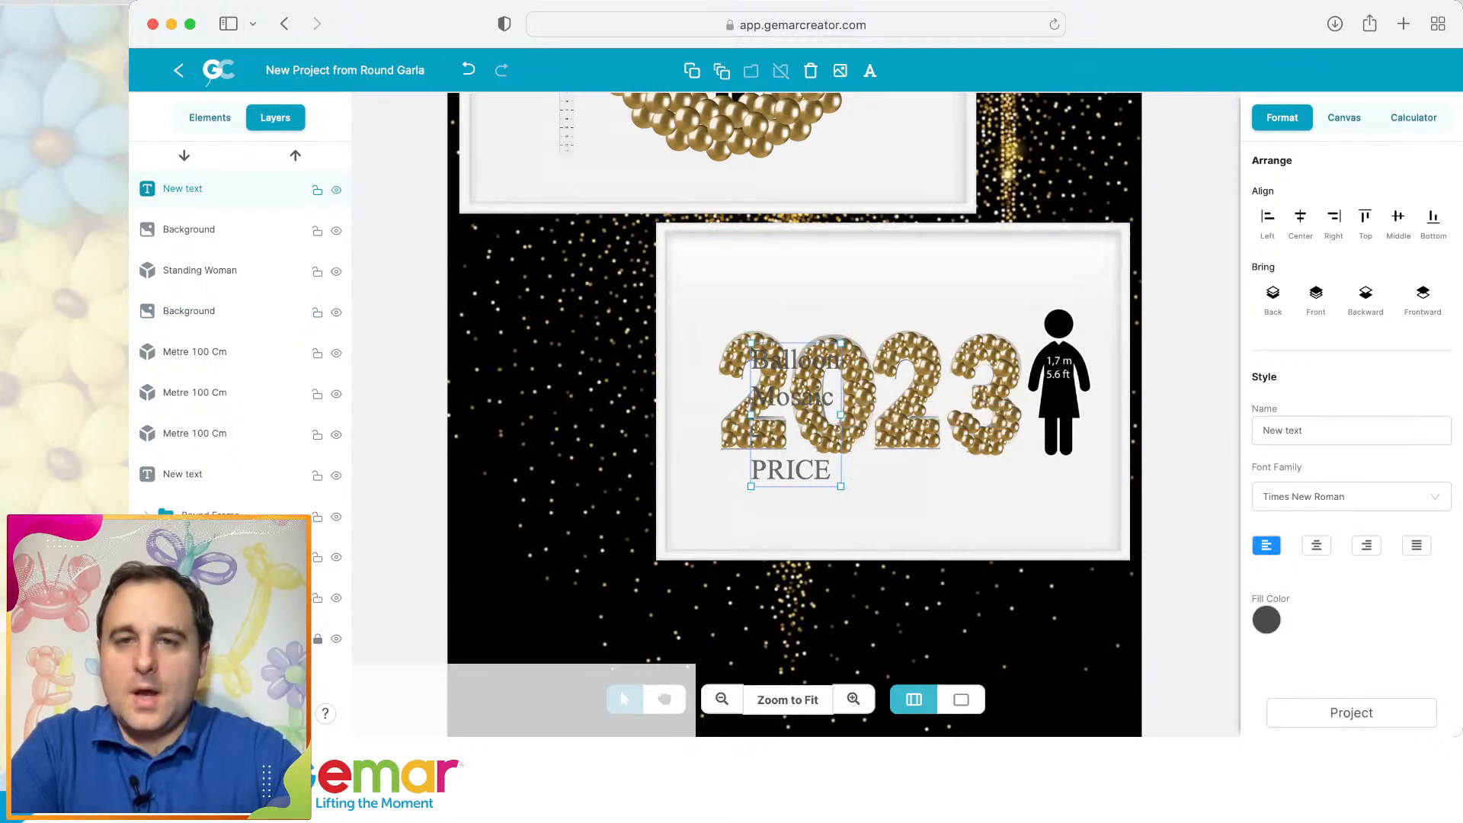
{"action": "left_click_drag", "start_coordinate": [842, 415], "coordinate": [1010, 414]}
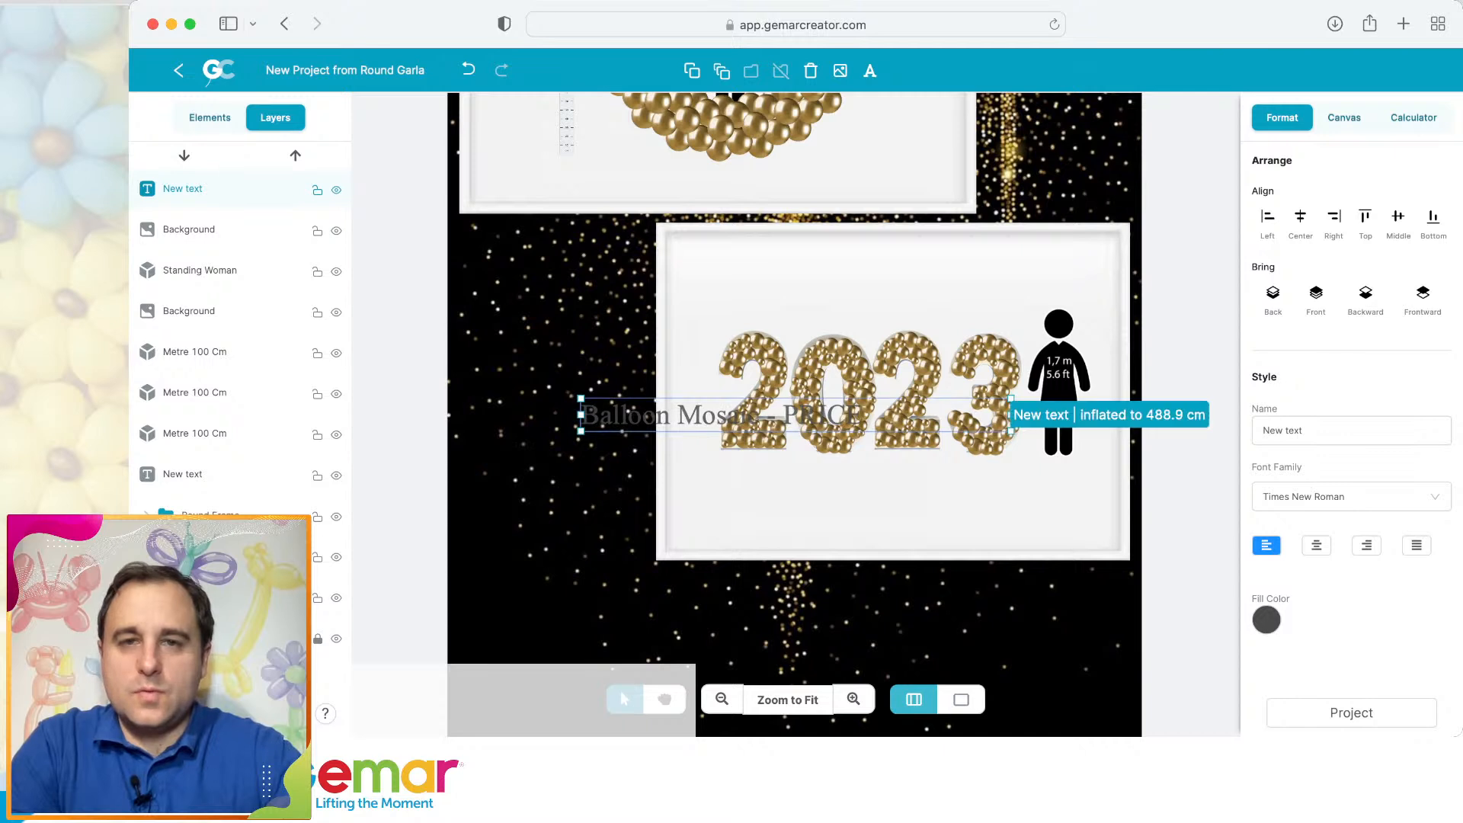
{"action": "left_click_drag", "start_coordinate": [830, 415], "coordinate": [919, 533]}
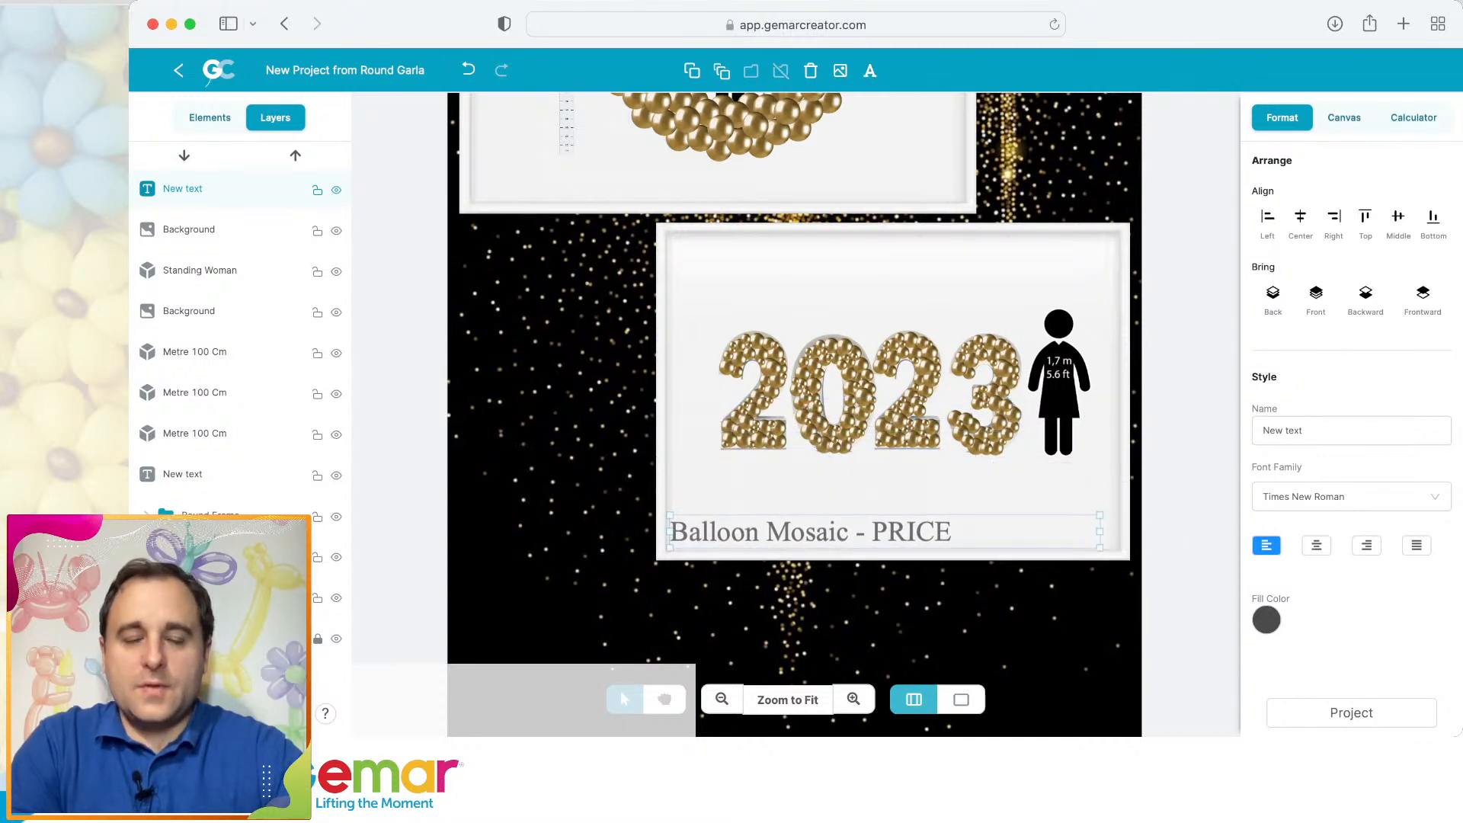
Duplicate the price label into the garland frame's bottom edge and change its text to "Balloon Frame - PRICE".
{"action": "left_click", "coordinate": [692, 71]}
{"action": "left_click_drag", "start_coordinate": [895, 543], "coordinate": [686, 186]}
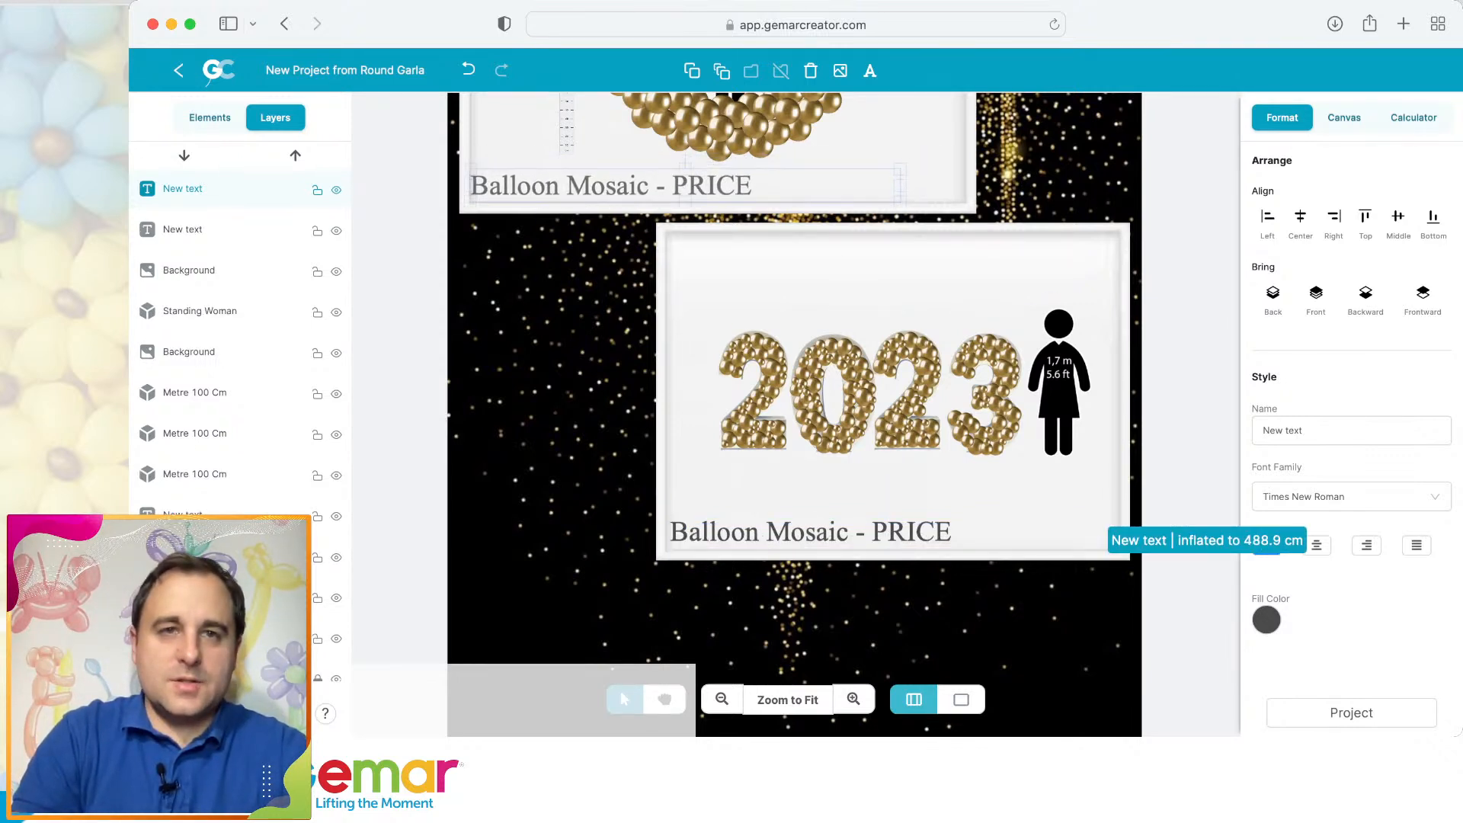
{"action": "double_click", "coordinate": [621, 185]}
{"action": "key", "text": "BackSpace"}
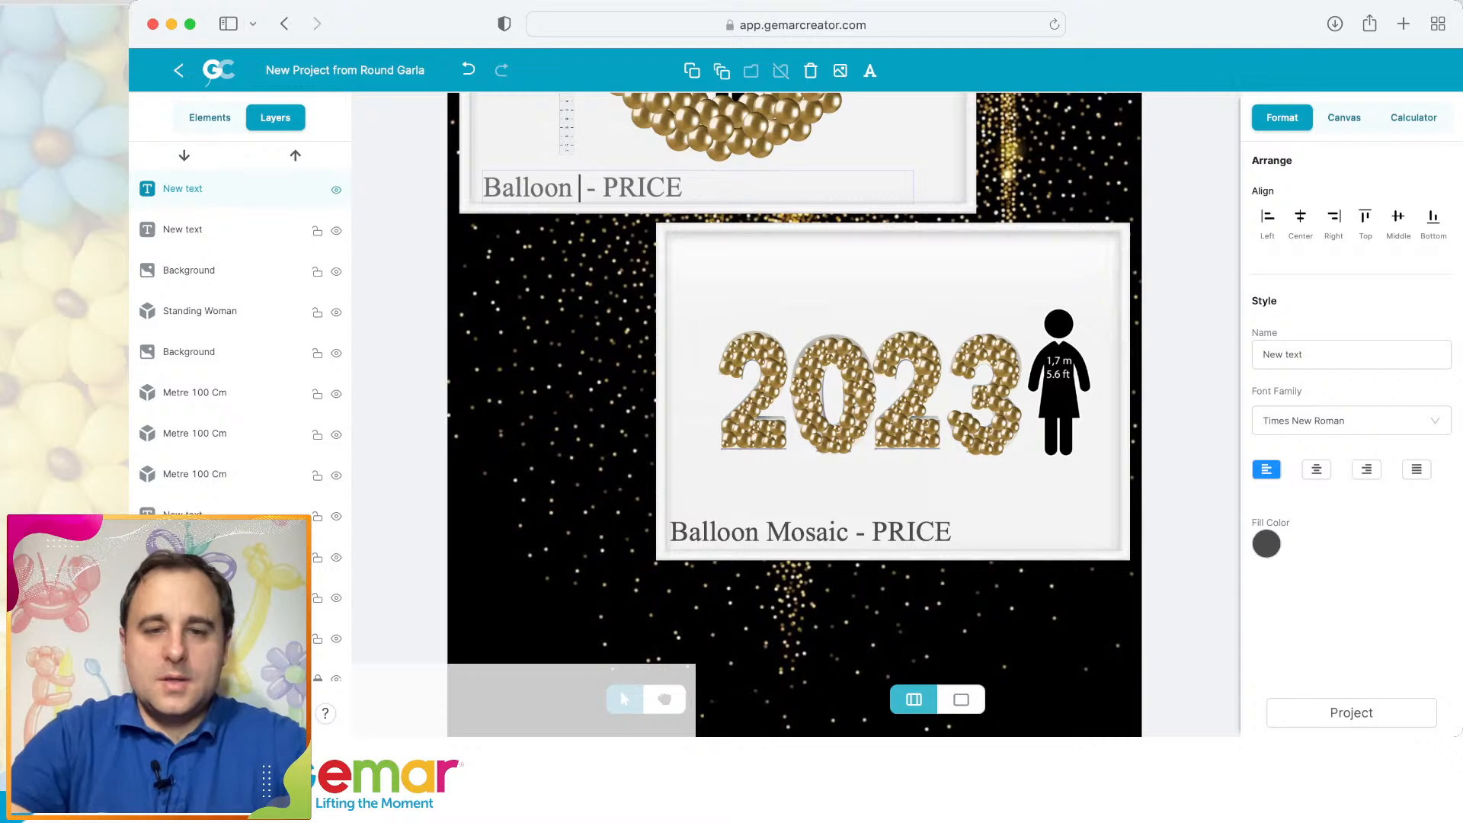
{"action": "type", "text": "Frame"}
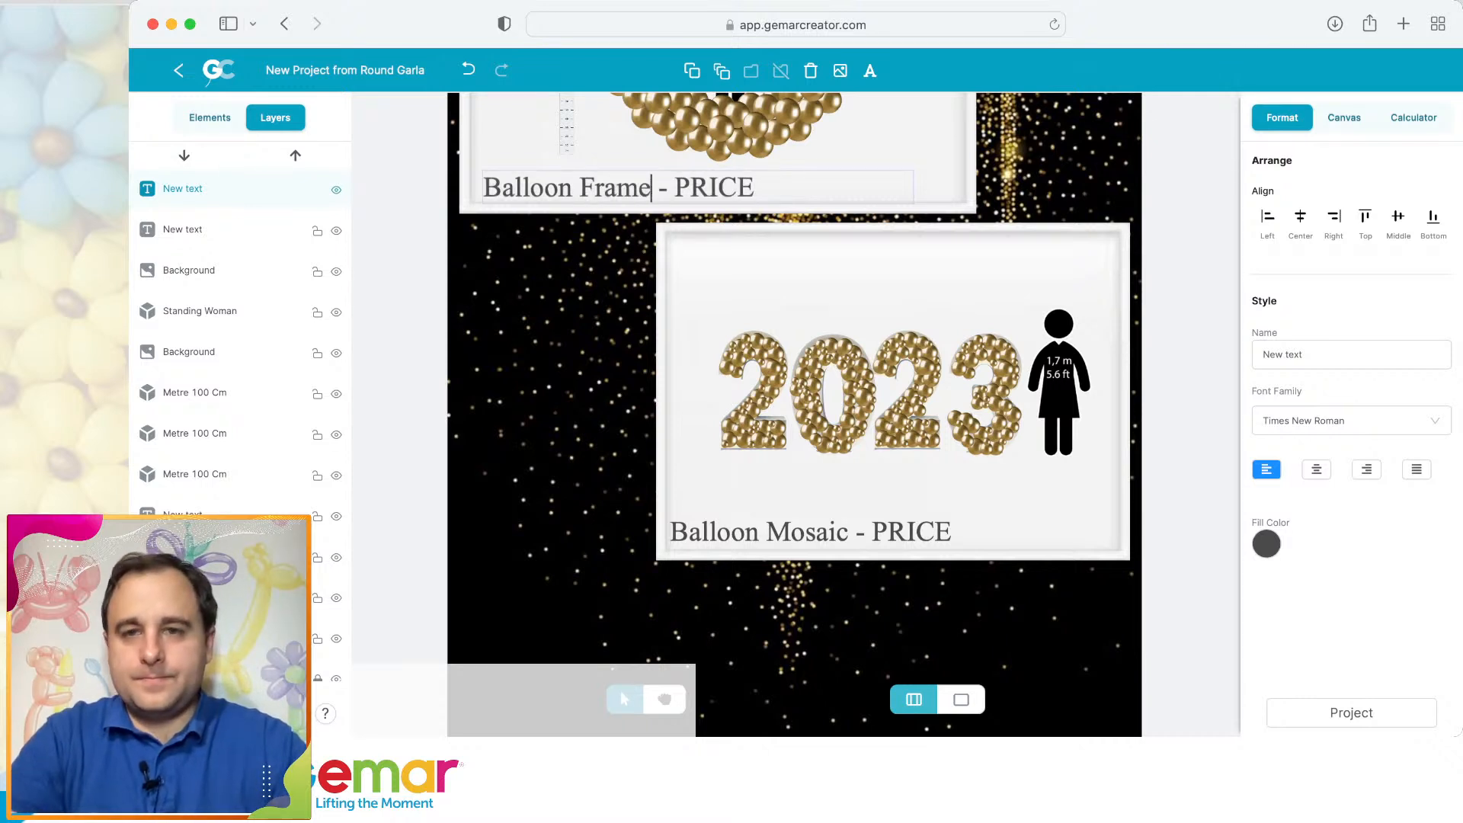
{"action": "left_click", "coordinate": [580, 305]}
{"action": "left_click_drag", "start_coordinate": [811, 531], "coordinate": [813, 533]}
{"action": "left_click", "coordinate": [1188, 594]}
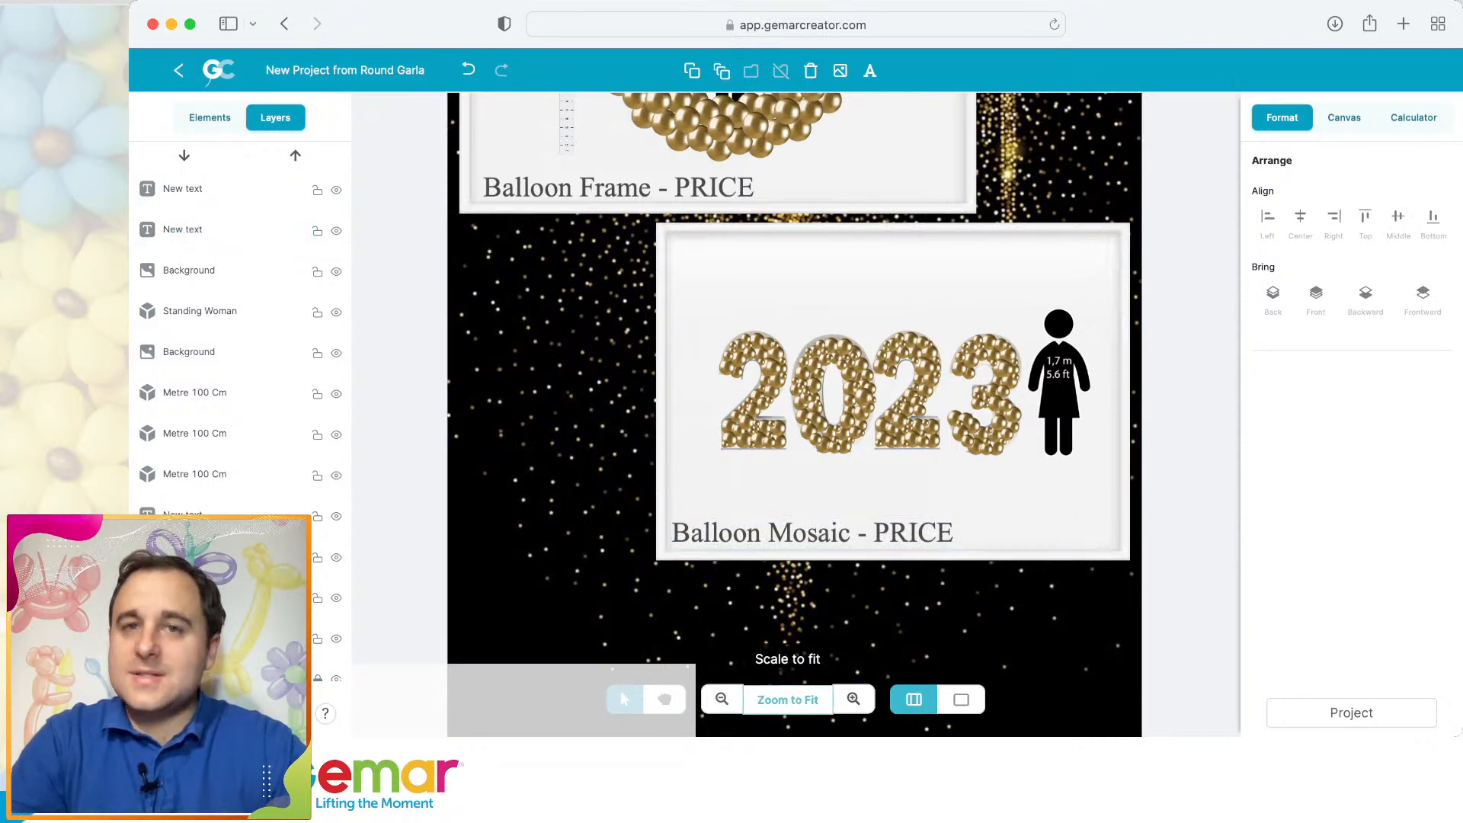
{"action": "left_click", "coordinate": [787, 699]}
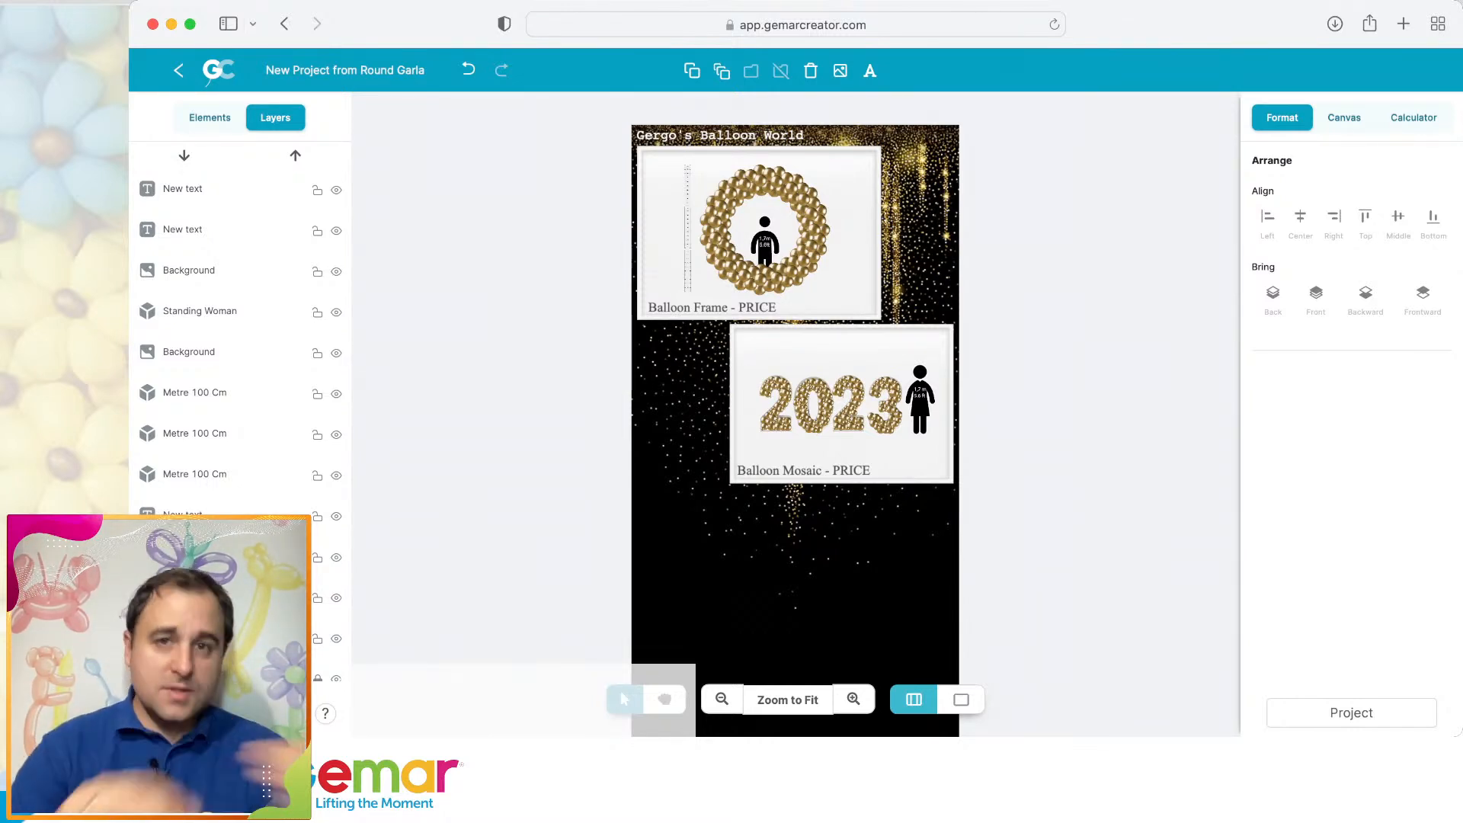
{"action": "left_click", "coordinate": [842, 350]}
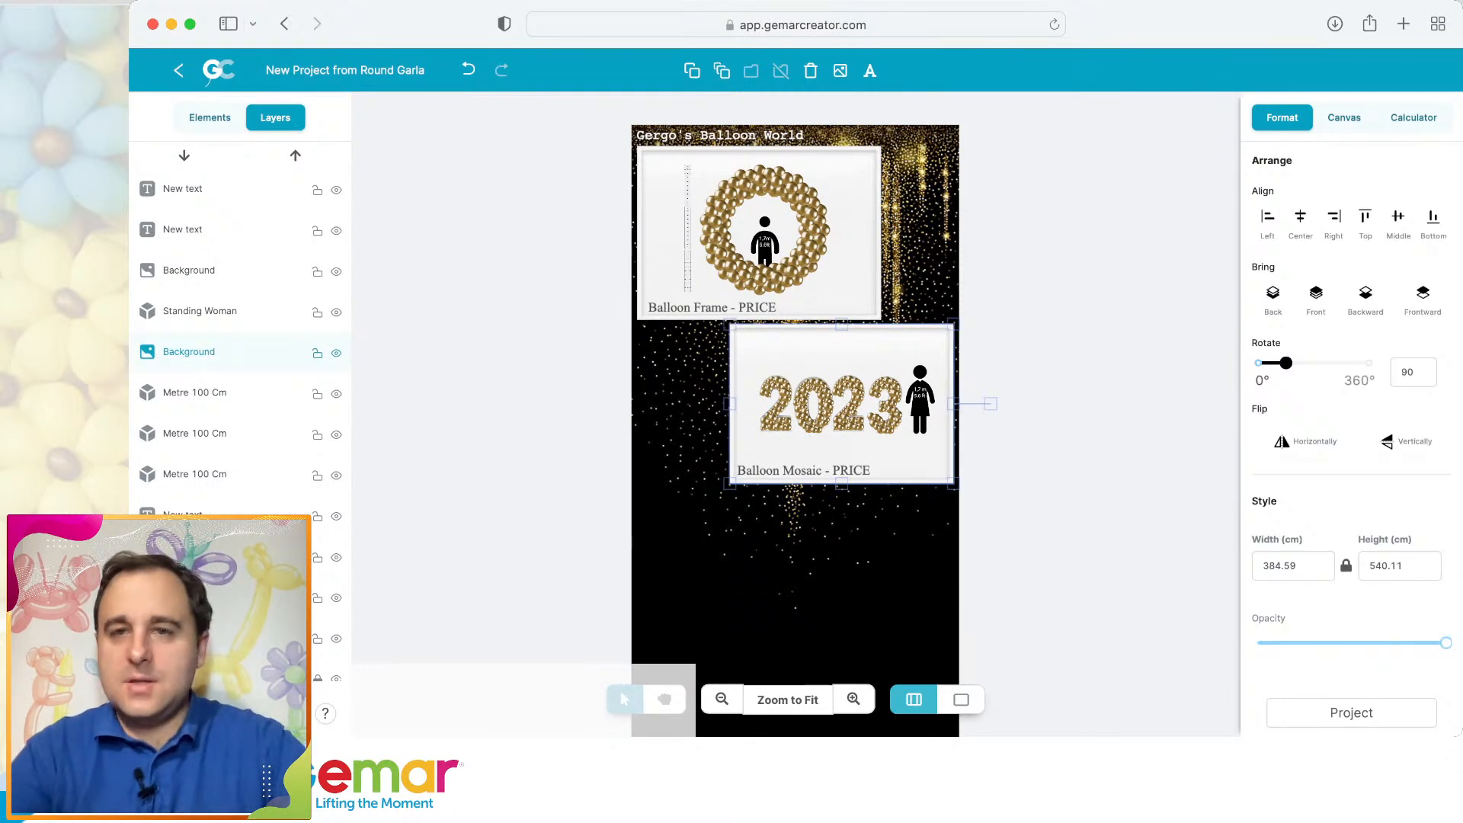
{"action": "key", "text": "Escape"}
Return to the project list and rename the 2023 "Empty Project" to "Balloon Mosaic".
{"action": "left_click", "coordinate": [179, 70]}
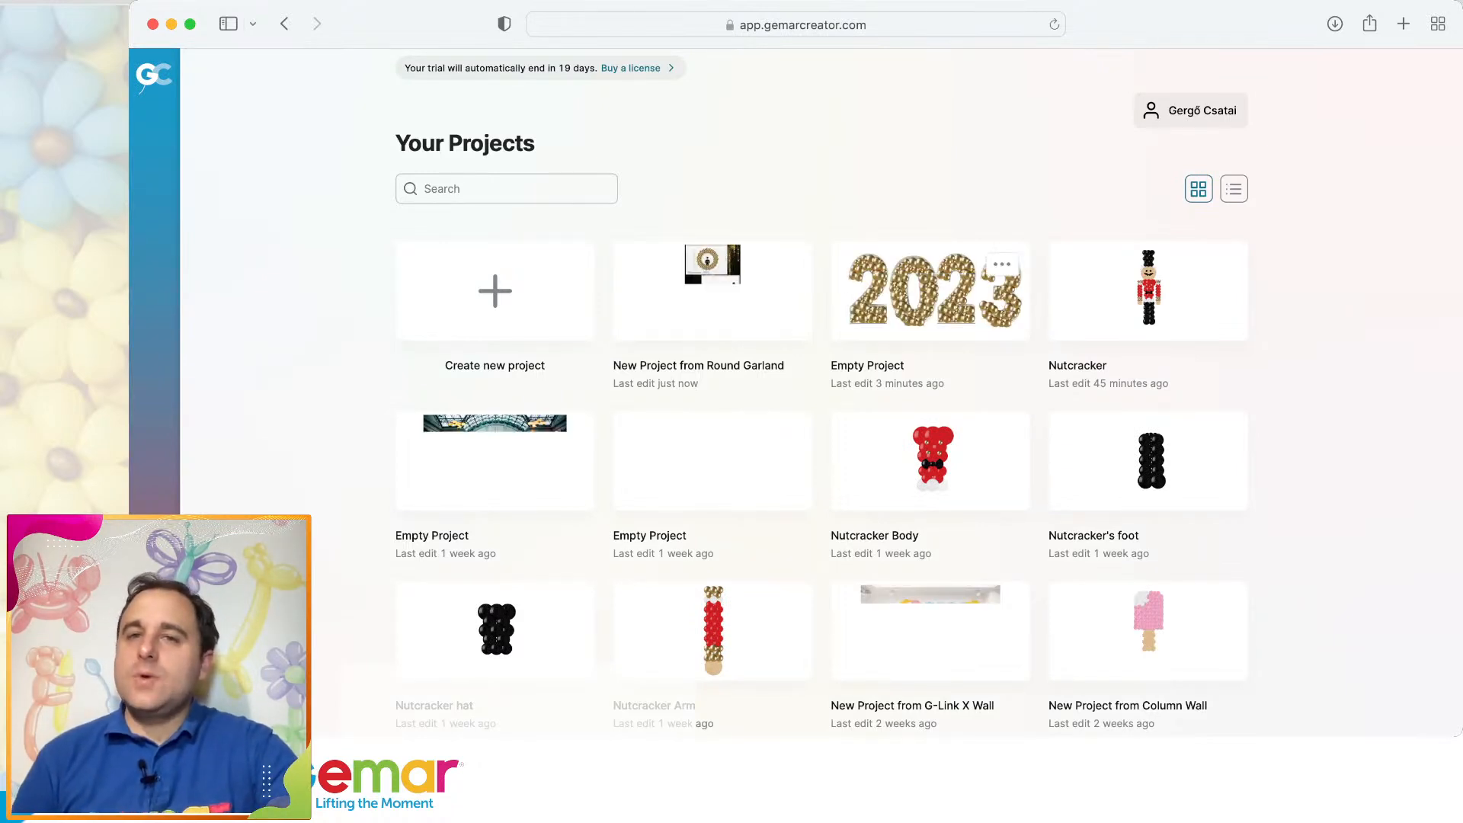
{"action": "left_click", "coordinate": [1002, 264]}
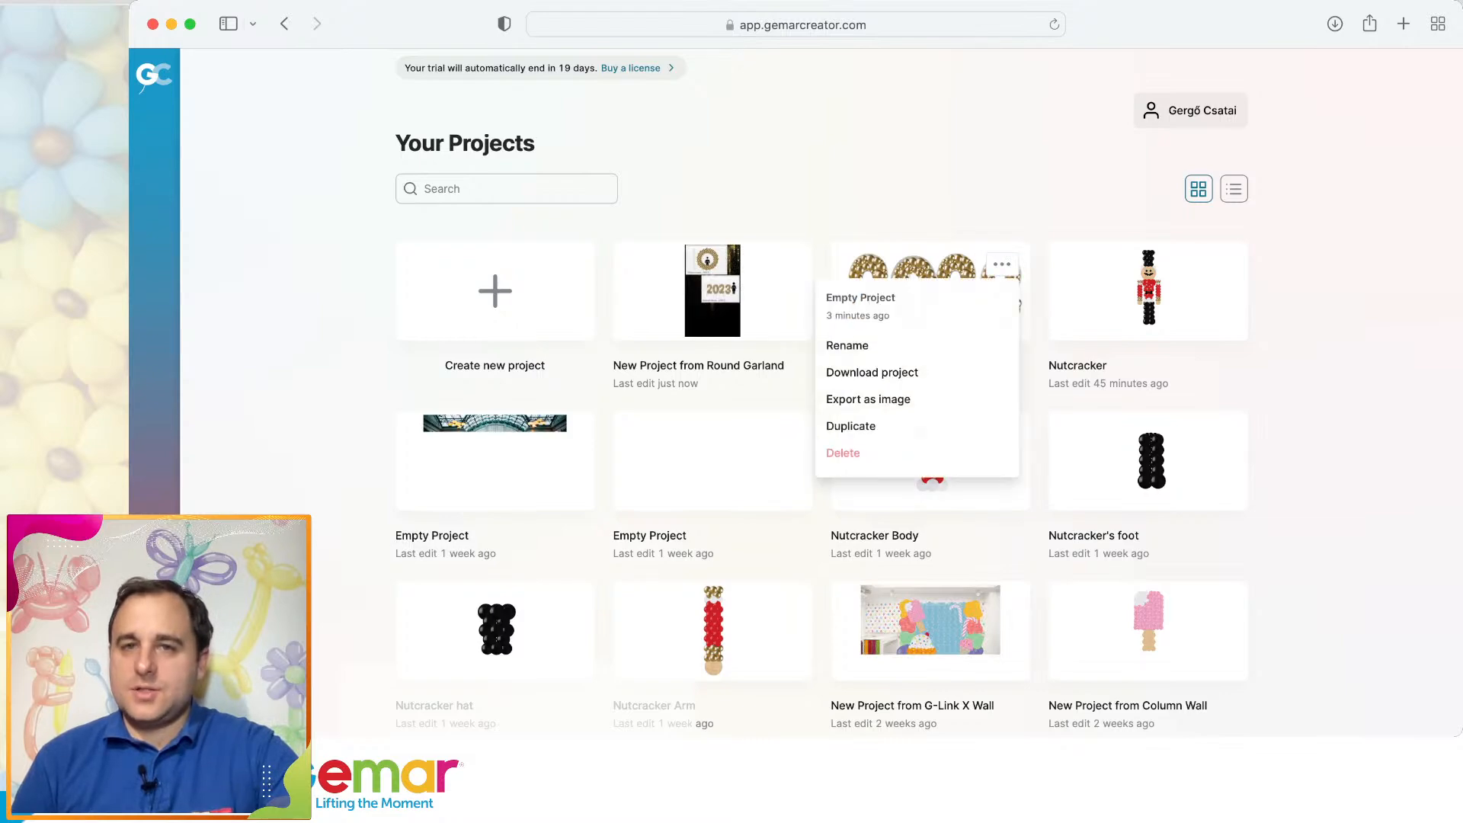
{"action": "left_click", "coordinate": [847, 345]}
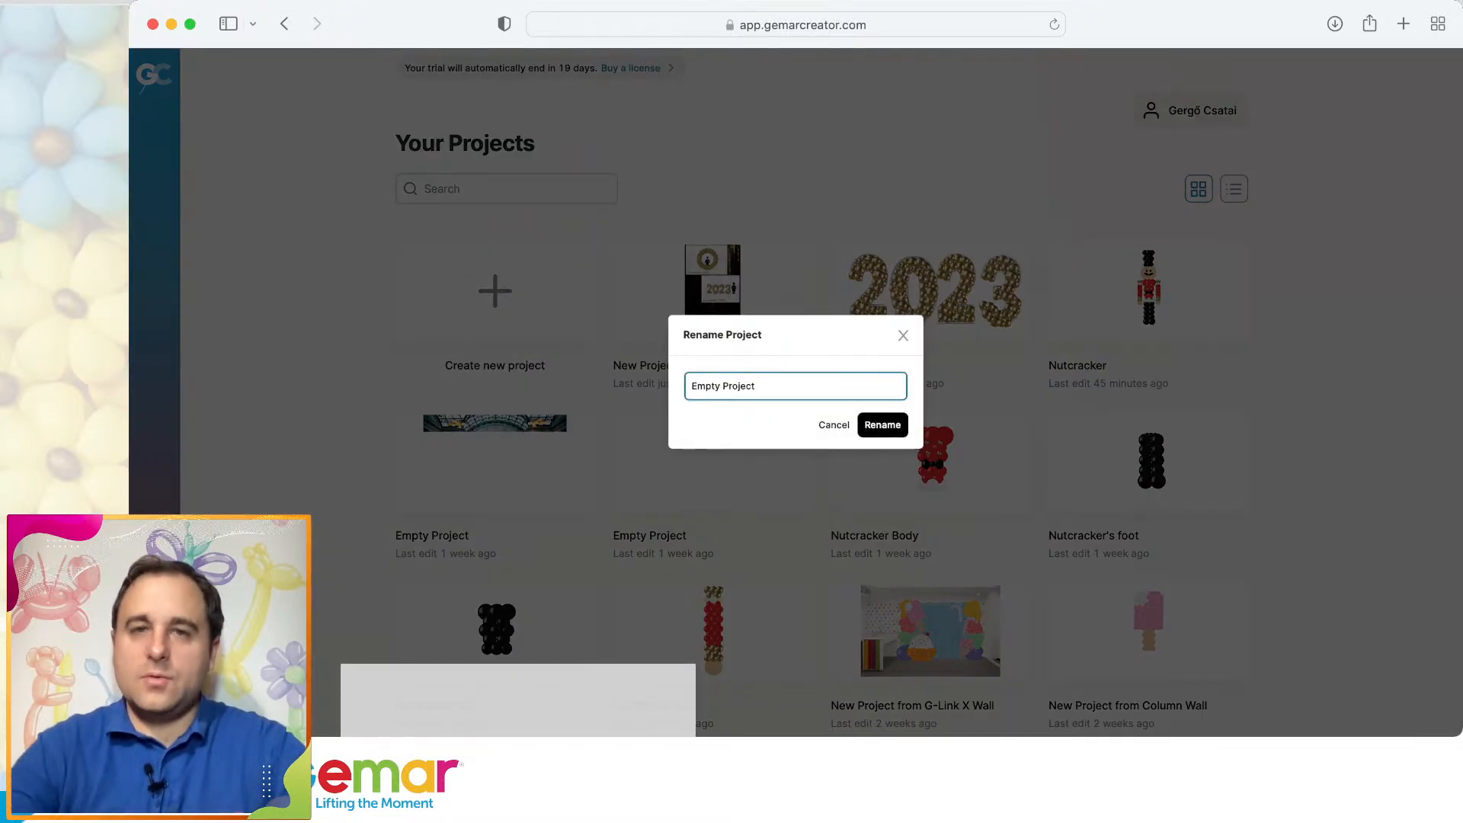
{"action": "type", "text": "Balloon"}
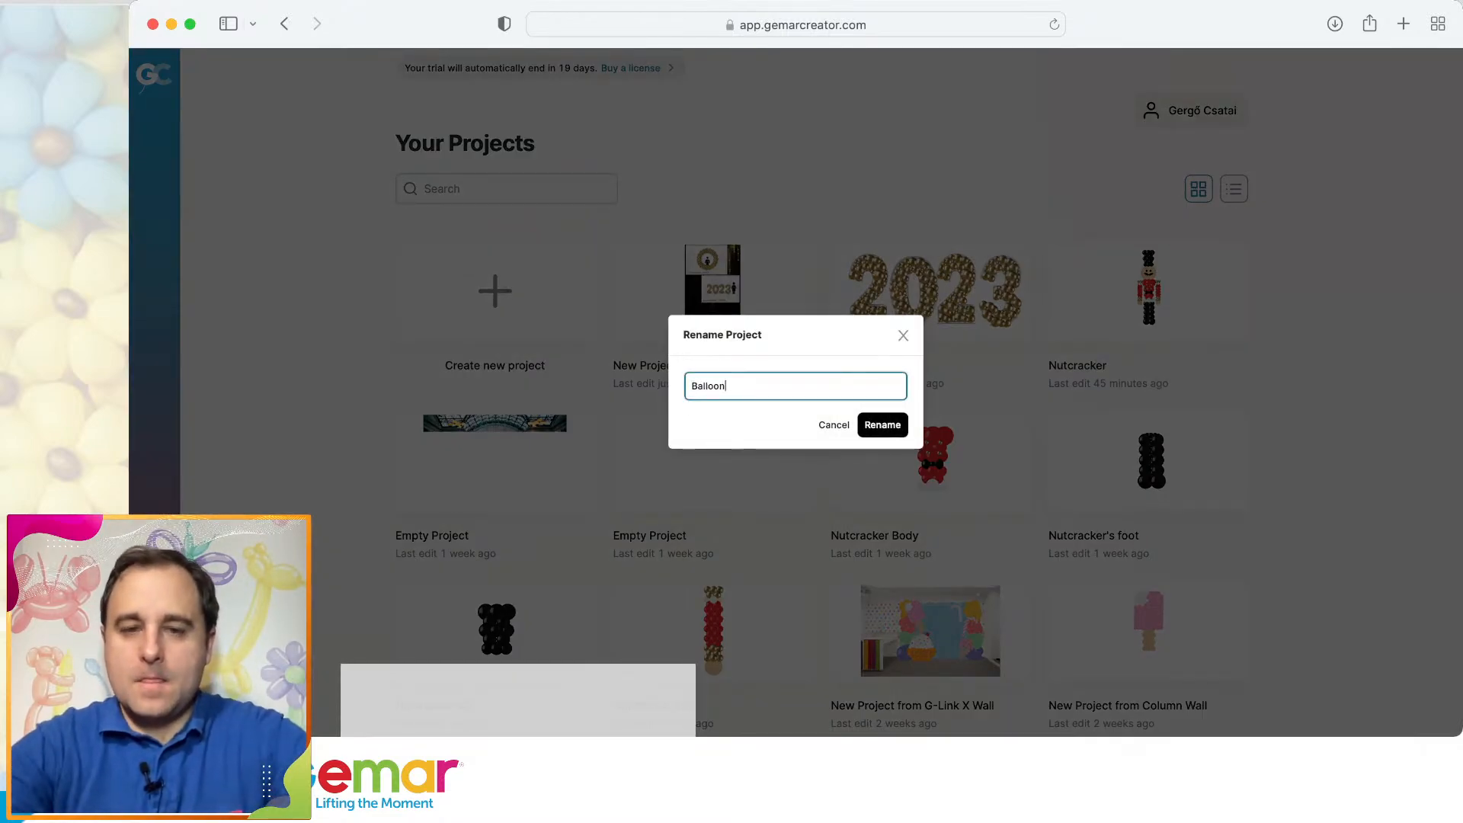
{"action": "type", "text": " Mosa"}
{"action": "key", "text": "BackSpace"}
{"action": "type", "text": "sai"}
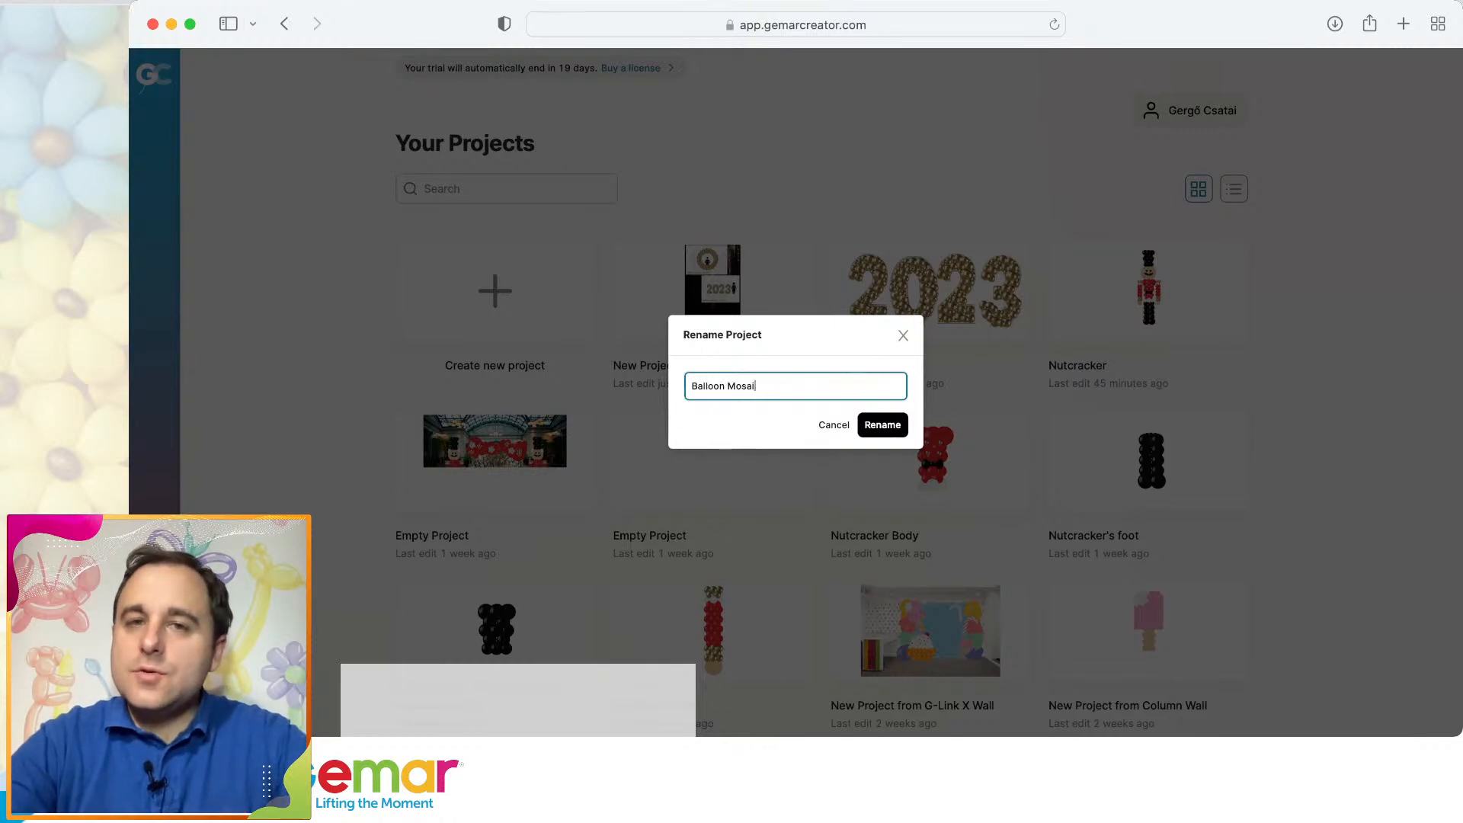
{"action": "key", "text": "Return"}
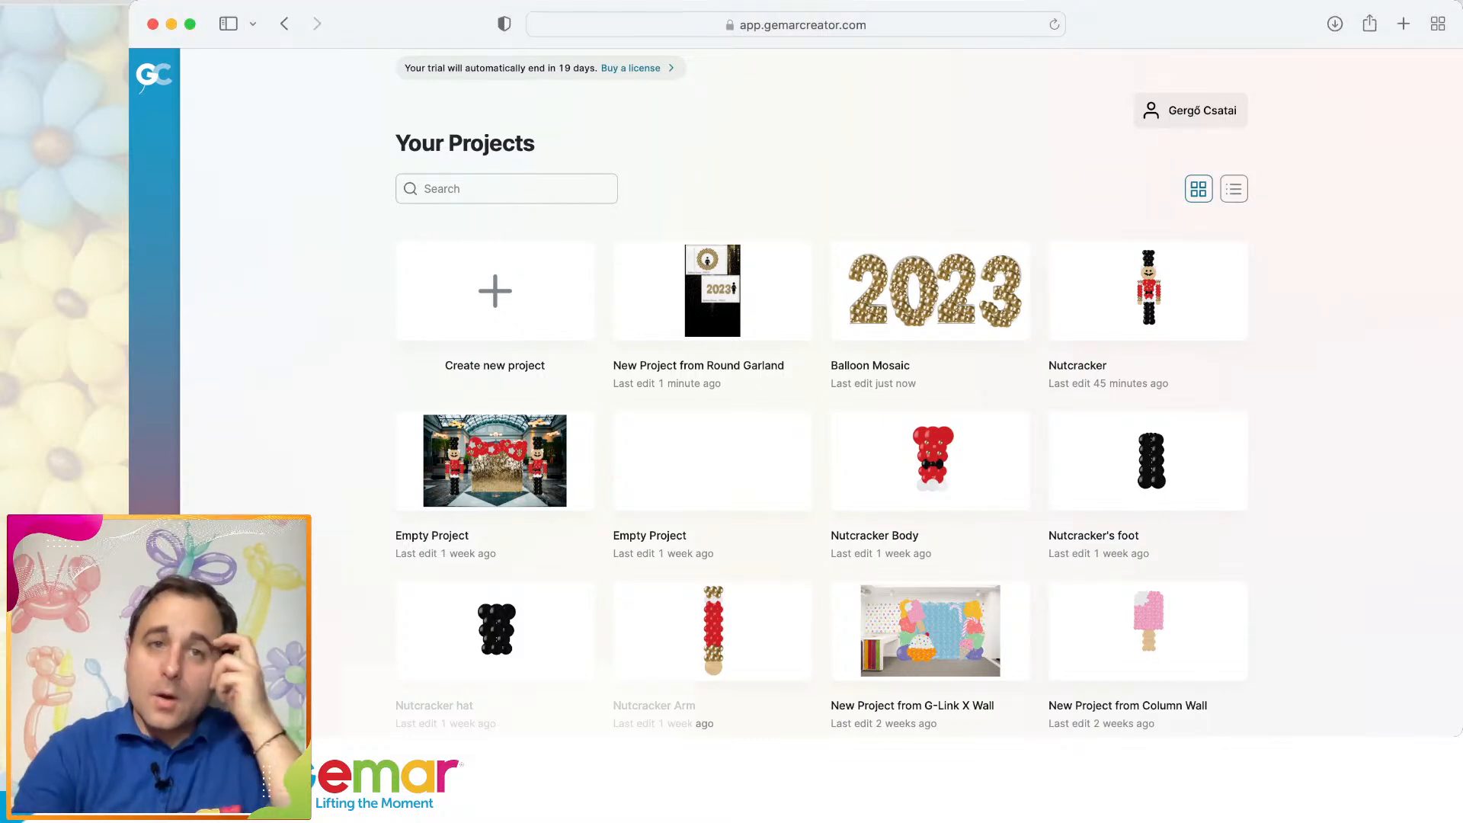
Start a new project from the Column preset with a height of 170 cm and continue to the balloon customisation.
{"action": "left_click", "coordinate": [495, 291]}
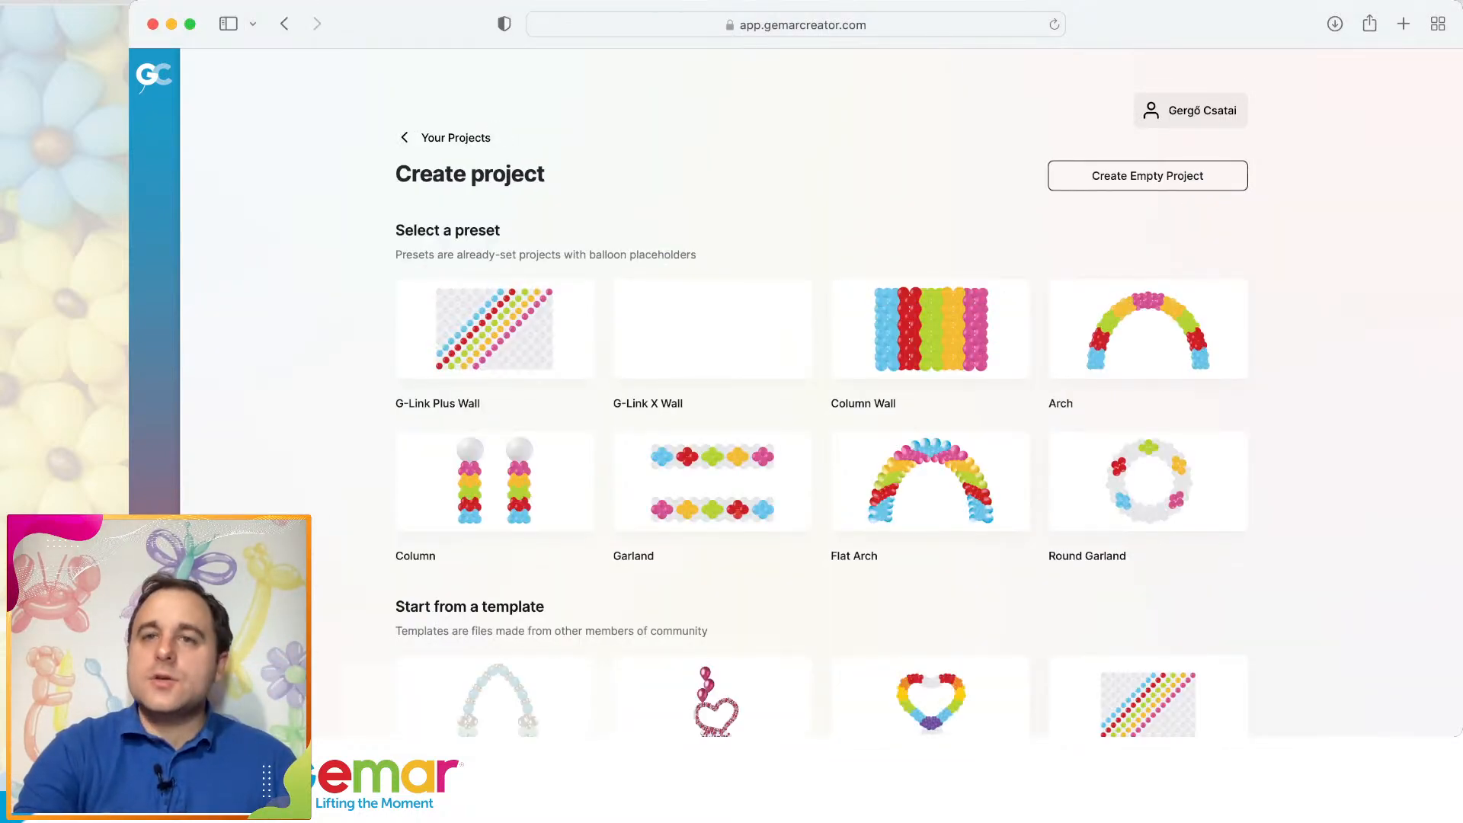
{"action": "left_click", "coordinate": [1149, 329]}
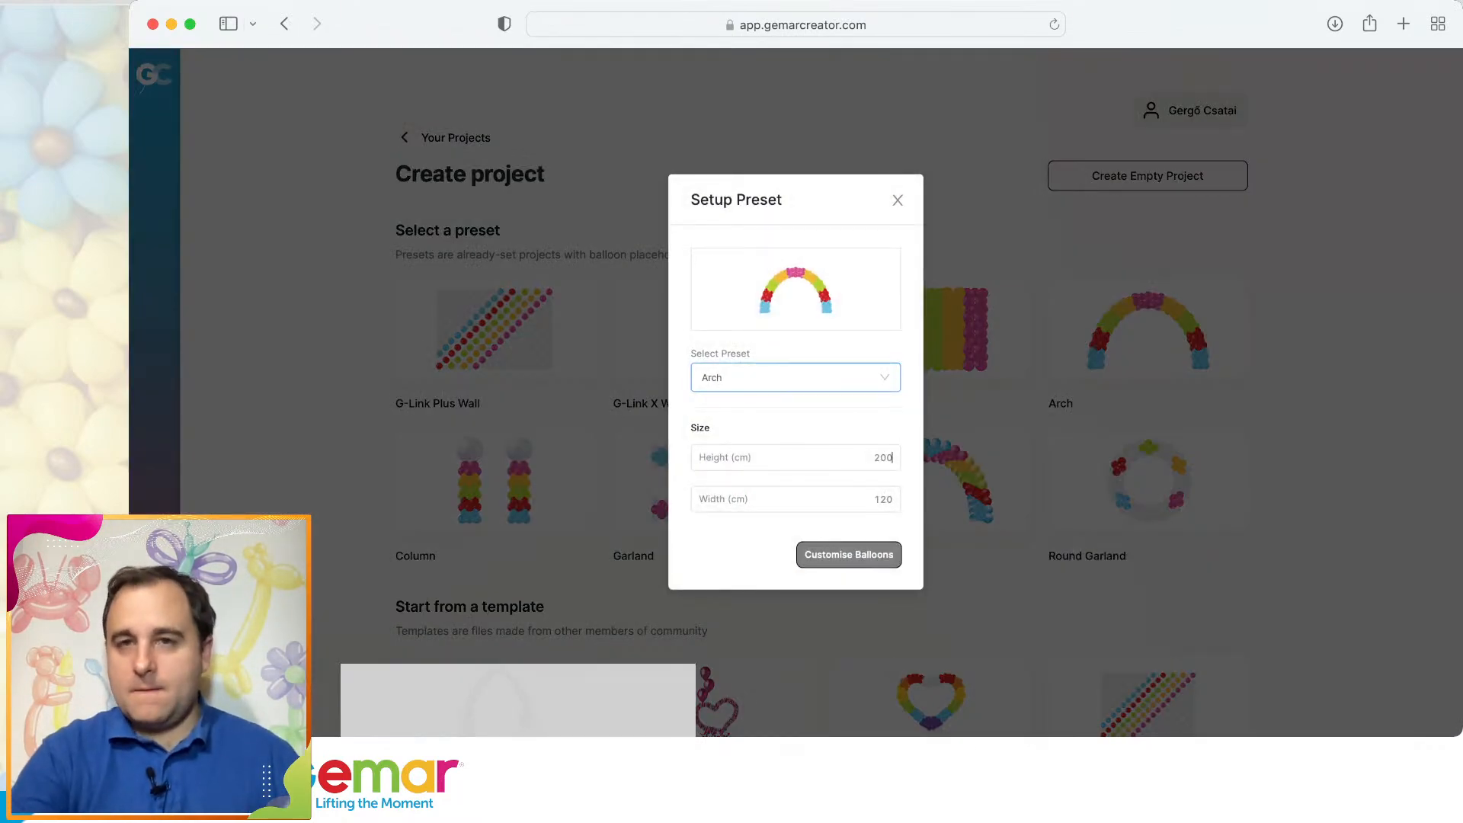
{"action": "left_click", "coordinate": [898, 201]}
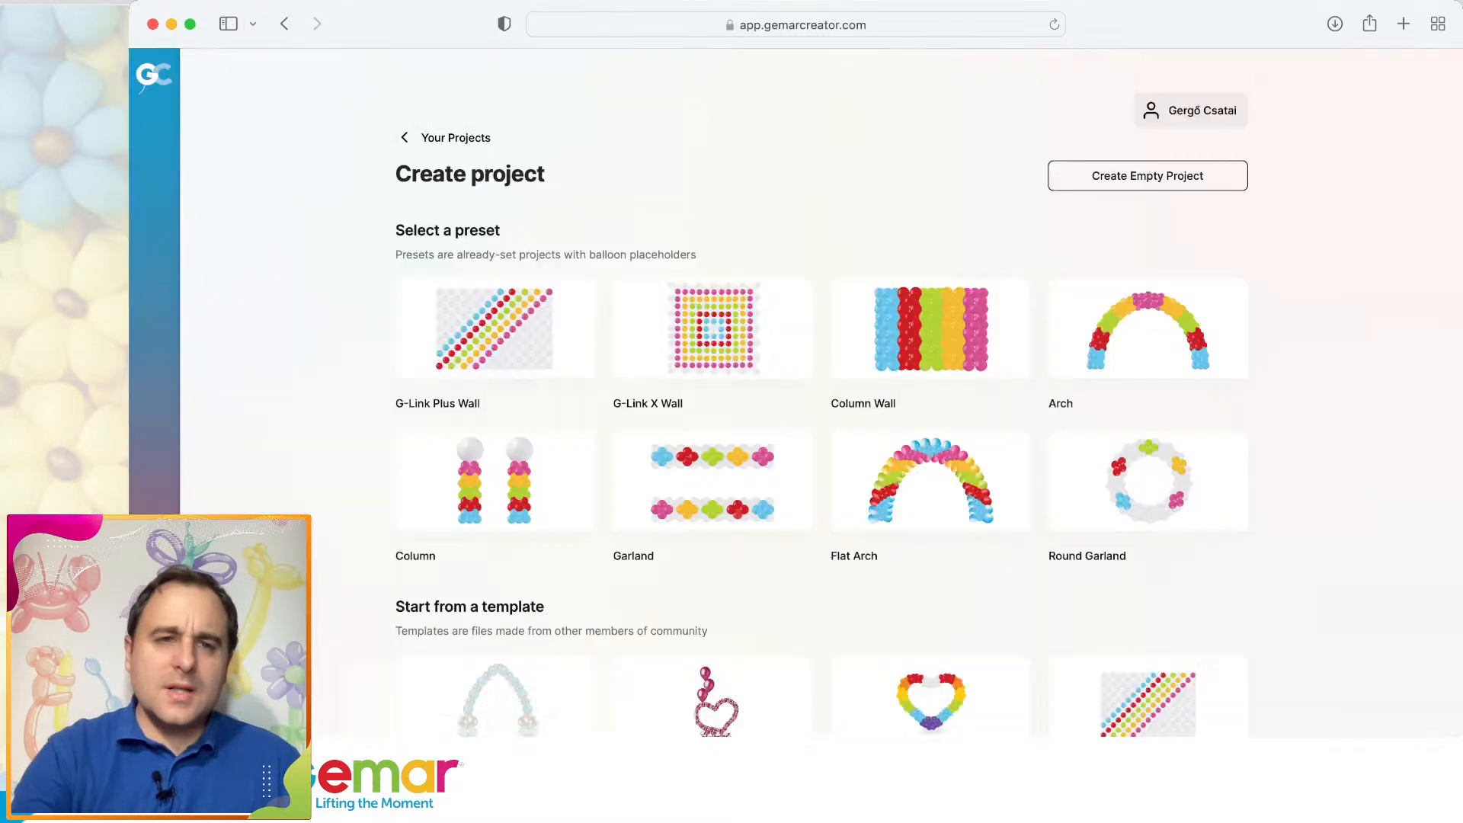
{"action": "left_click", "coordinate": [495, 481]}
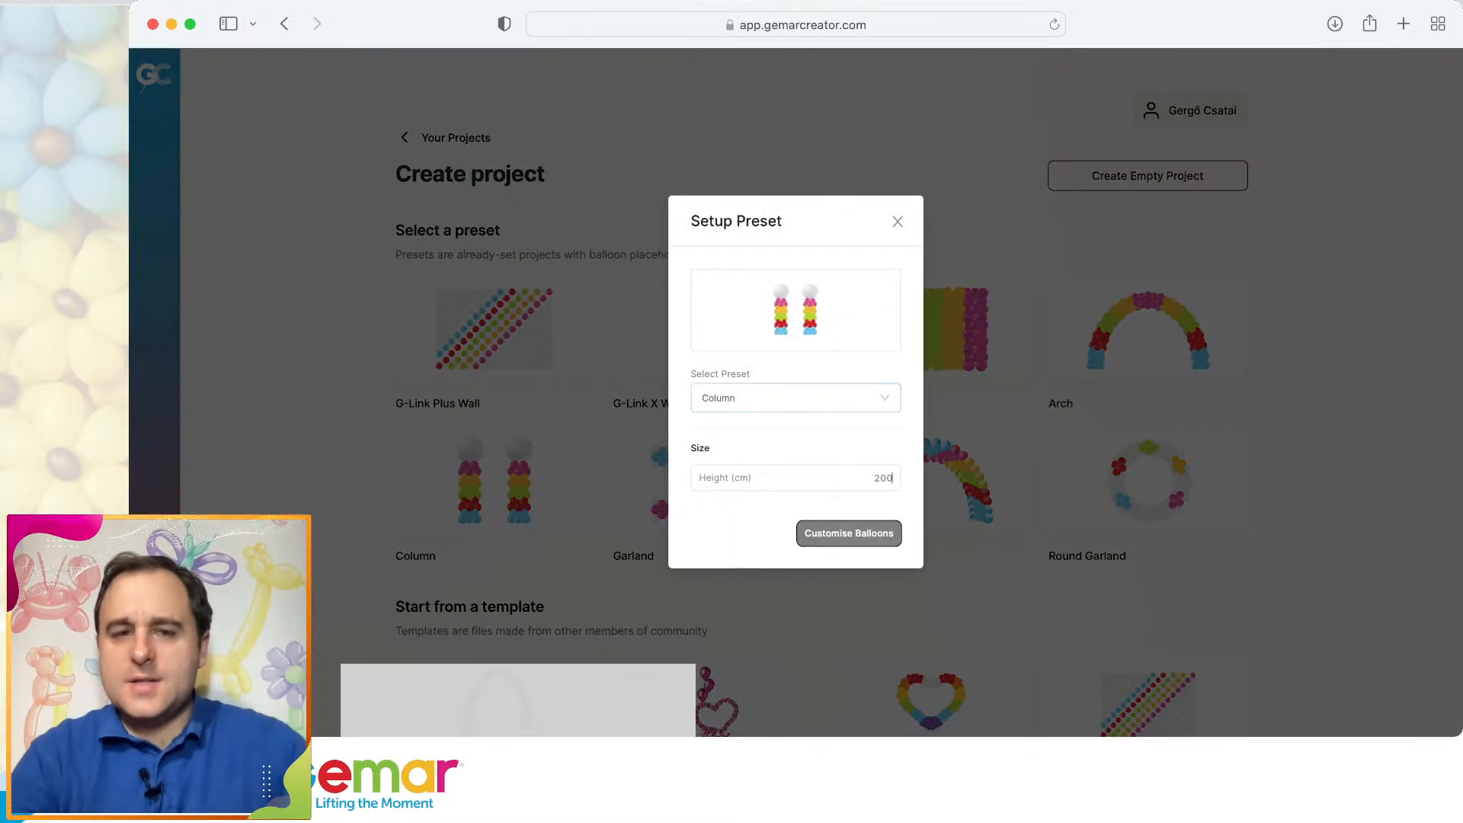
{"action": "type", "text": "170"}
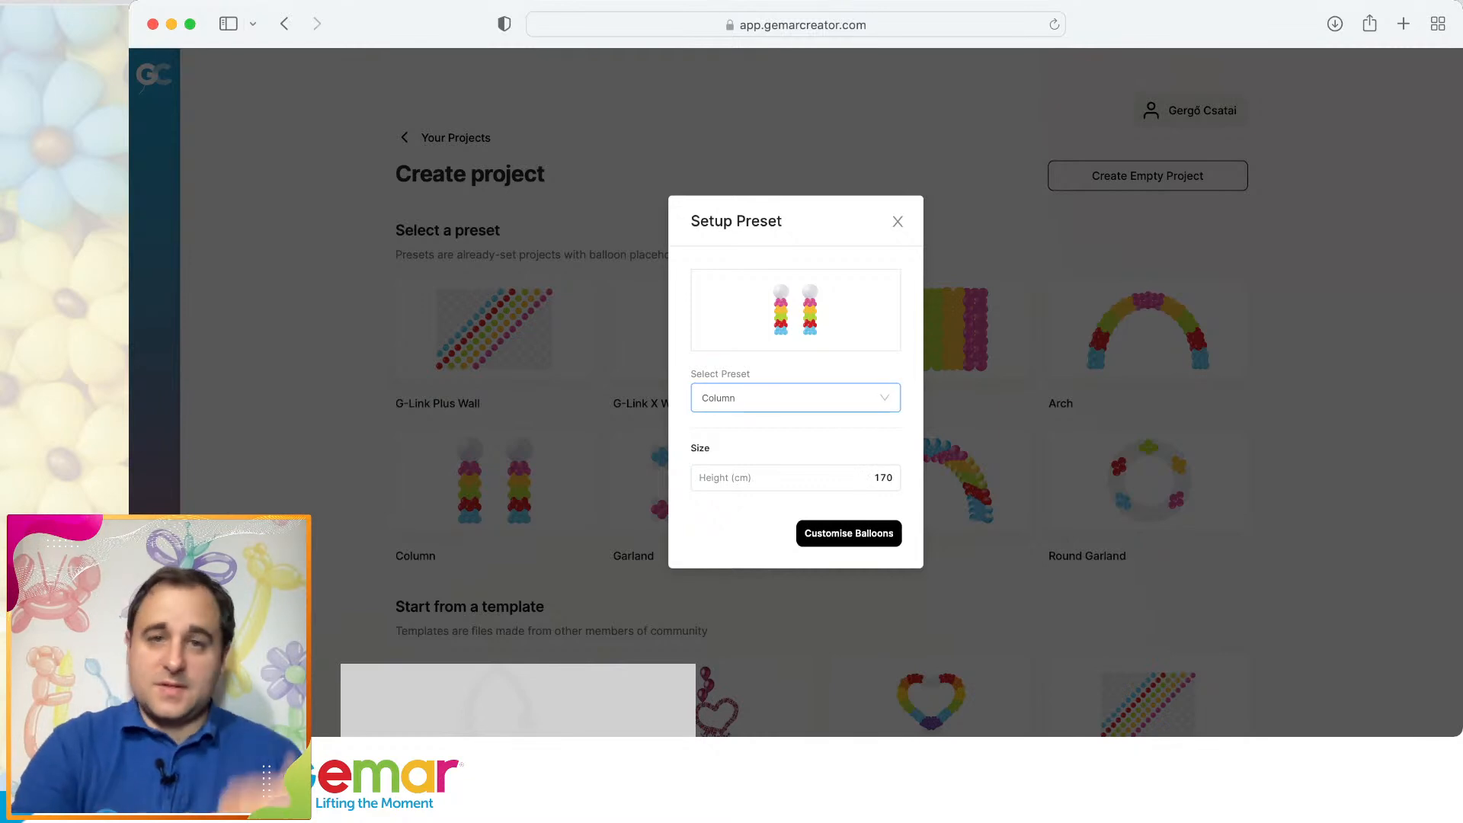
{"action": "left_click", "coordinate": [795, 398]}
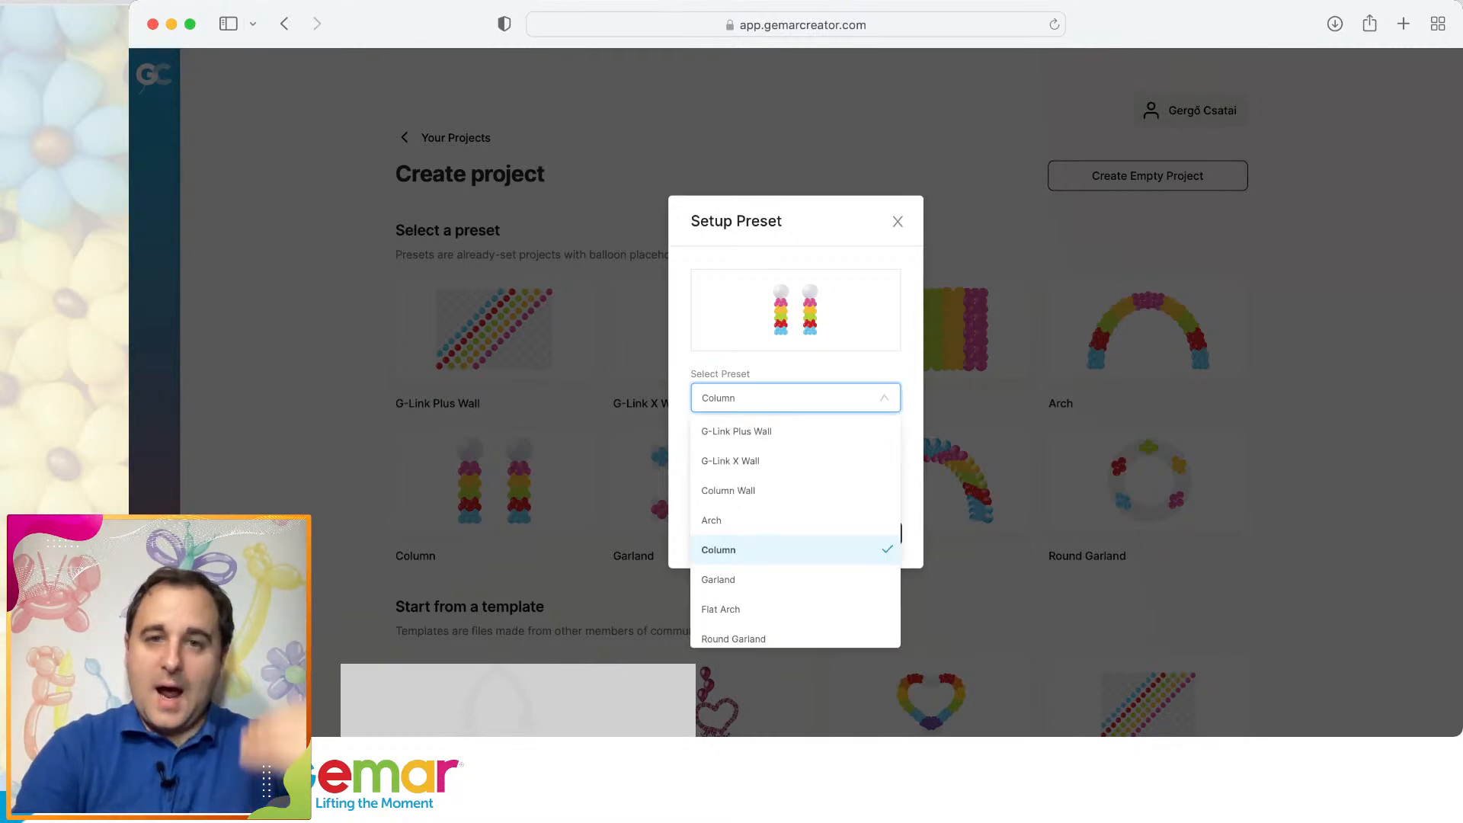
{"action": "left_click", "coordinate": [796, 397]}
{"action": "left_click", "coordinate": [849, 532]}
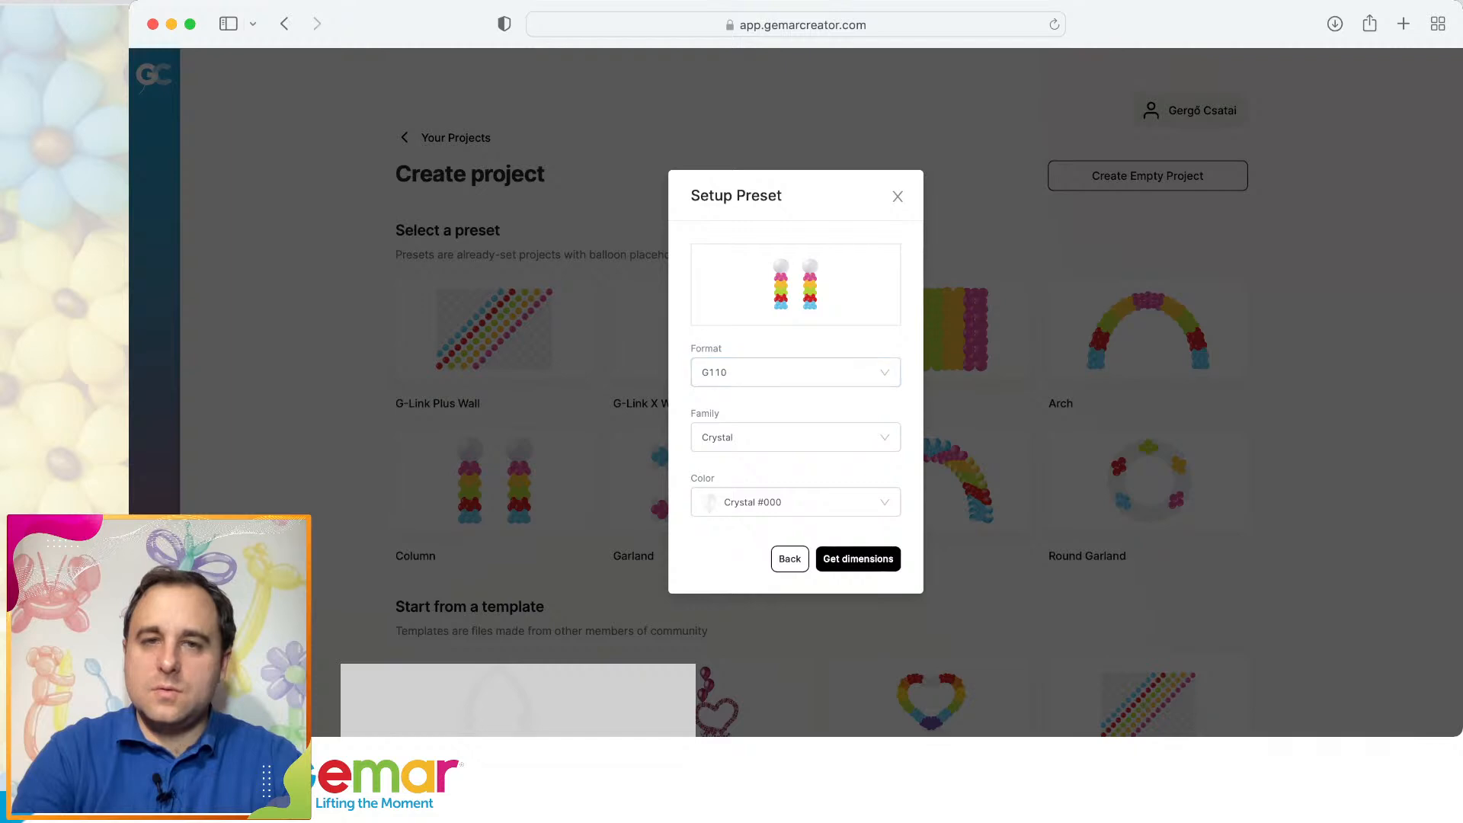
Set the column preset's balloon format to G120 and its family to Shiny.
{"action": "left_click", "coordinate": [796, 372]}
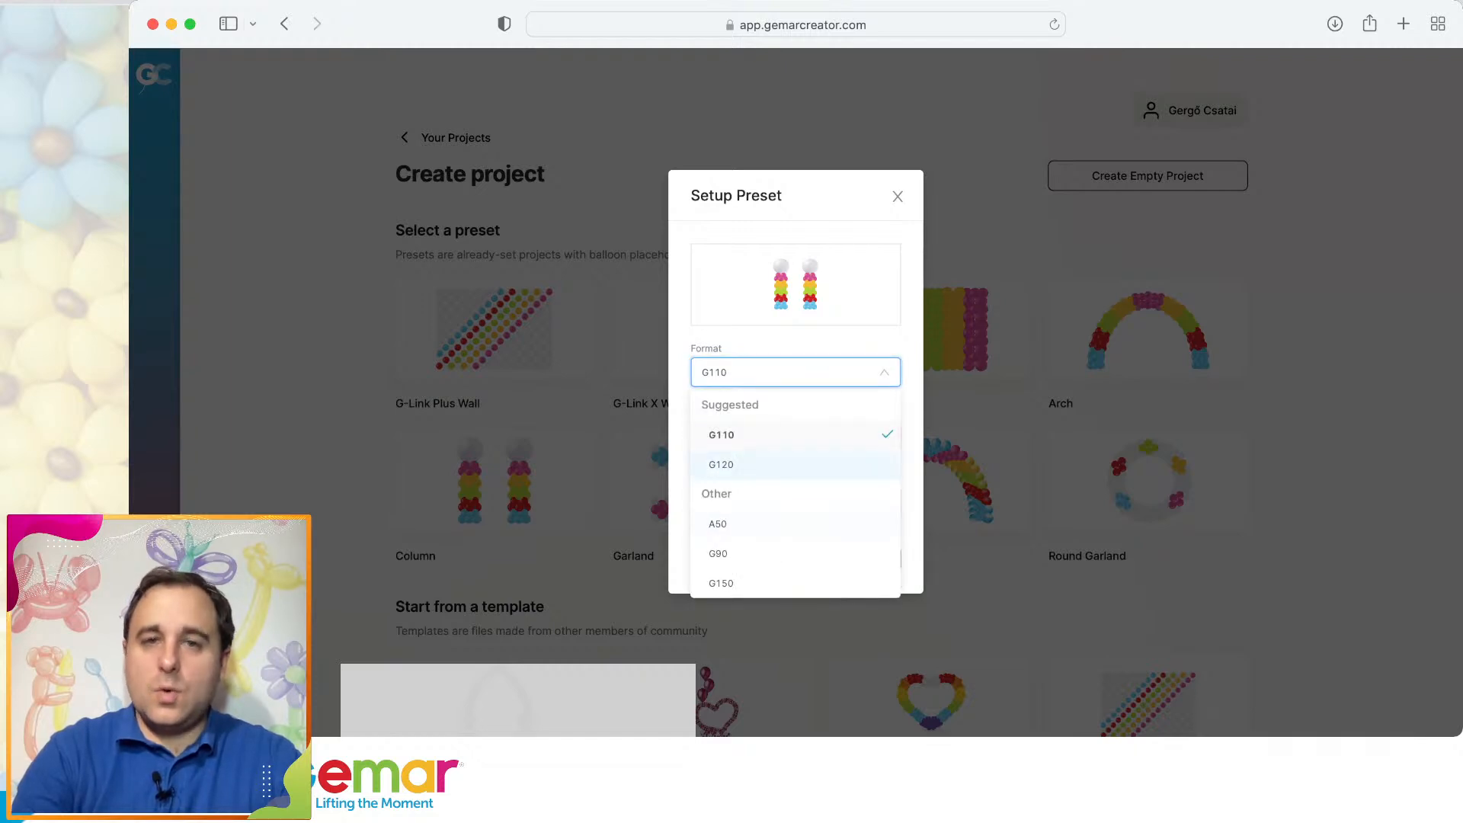
{"action": "left_click", "coordinate": [721, 464]}
{"action": "left_click", "coordinate": [796, 437]}
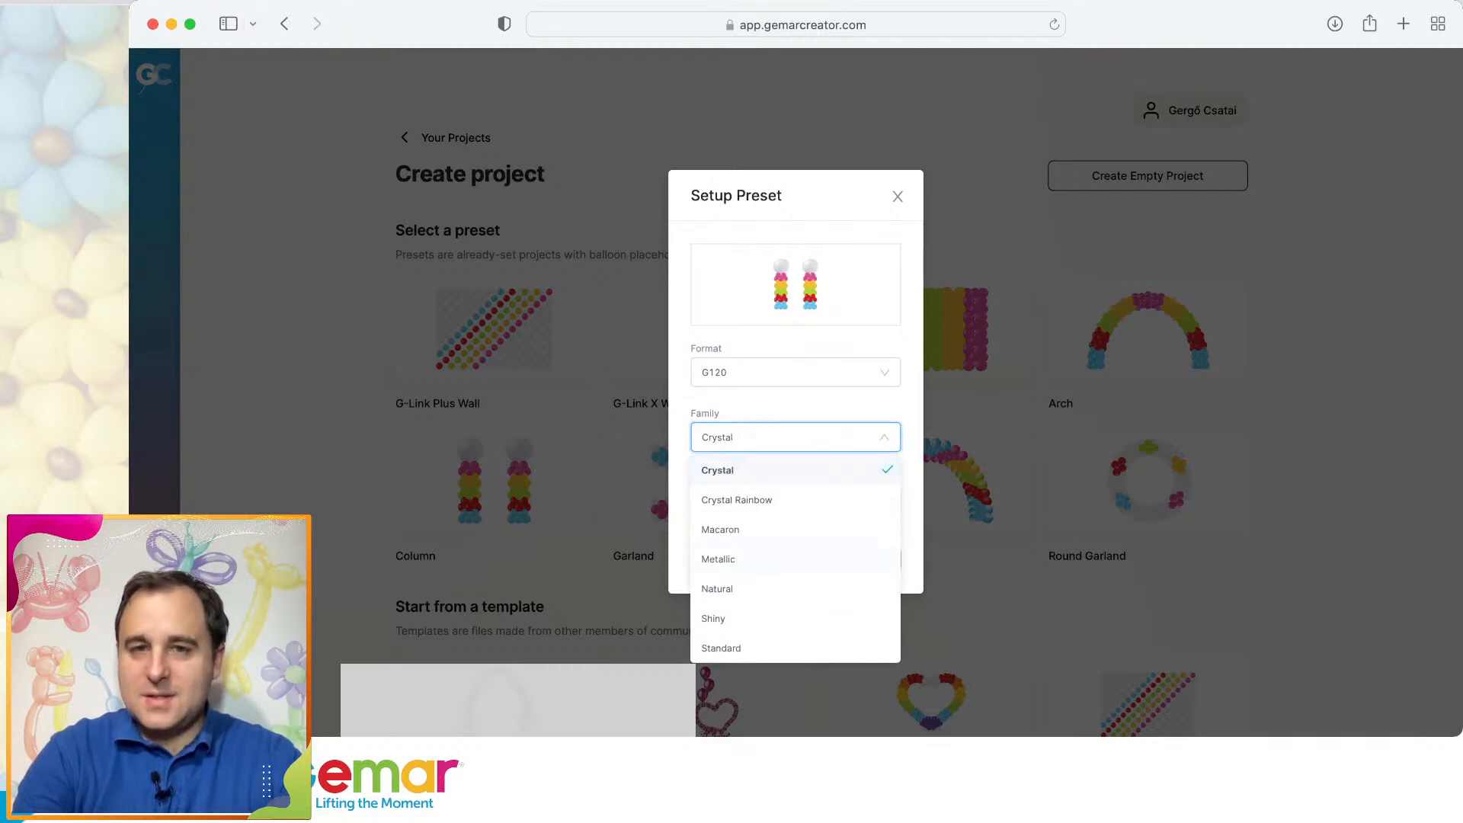
{"action": "left_click", "coordinate": [716, 618]}
Choose Silver #089 as the balloon colour, get the dimensions and create the column project.
{"action": "left_click", "coordinate": [795, 502]}
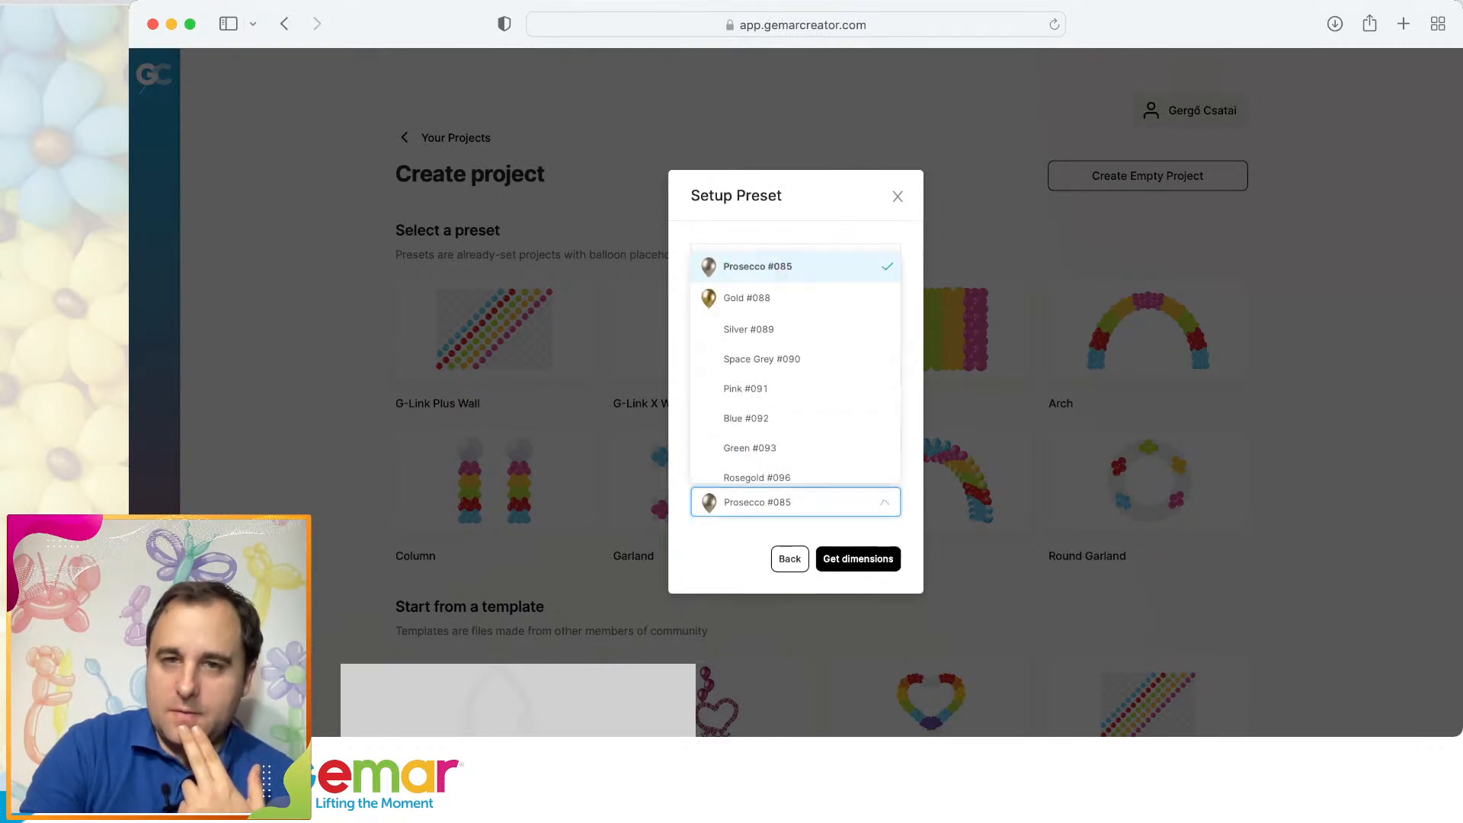
{"action": "scroll", "coordinate": [795, 367], "scroll_direction": "down", "scroll_amount": 2}
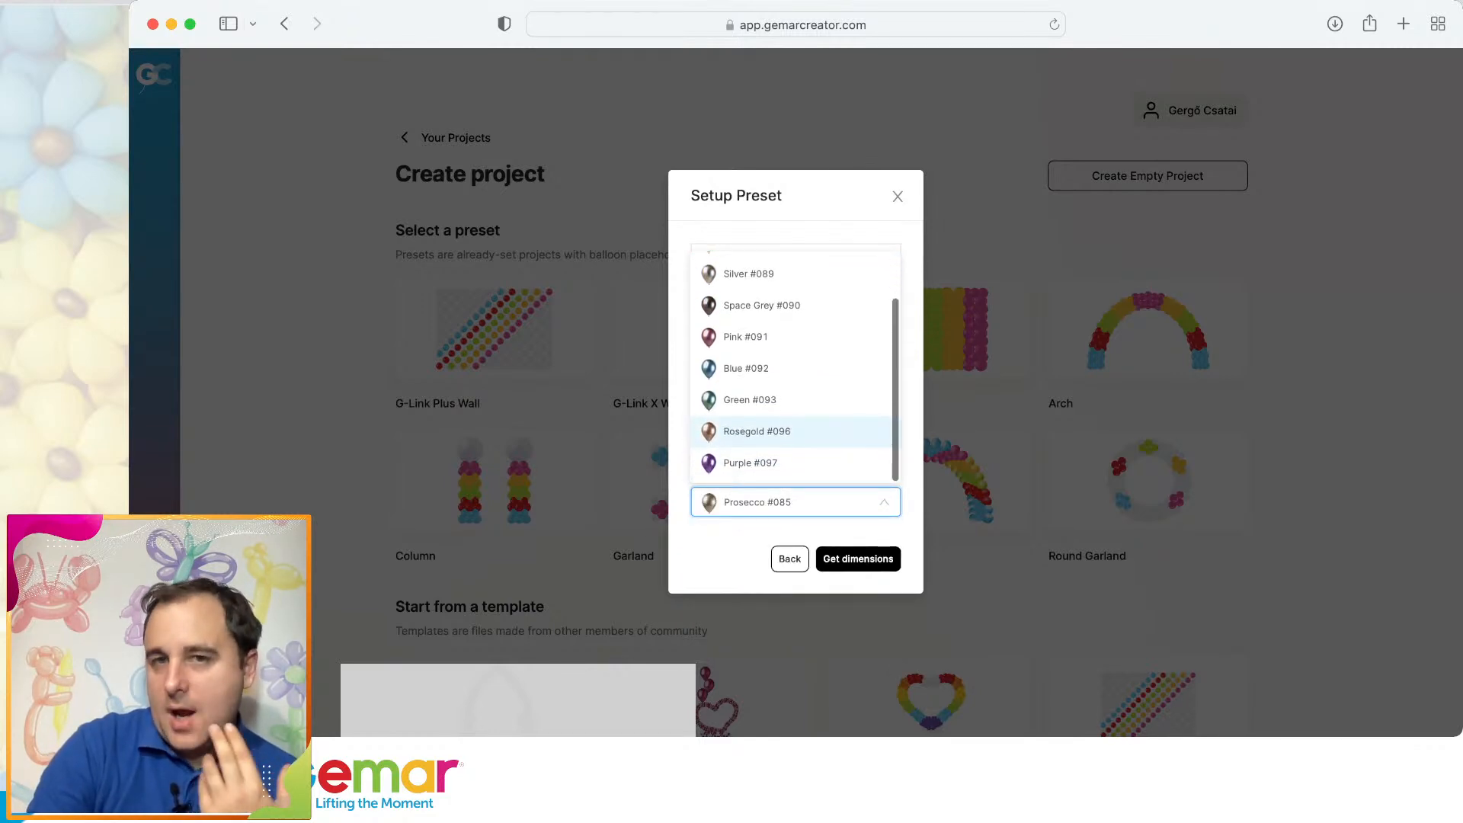
{"action": "scroll", "coordinate": [796, 427], "scroll_direction": "up", "scroll_amount": 2}
{"action": "scroll", "coordinate": [796, 427], "scroll_direction": "down", "scroll_amount": 1}
{"action": "left_click", "coordinate": [911, 457]}
{"action": "left_click", "coordinate": [796, 502]}
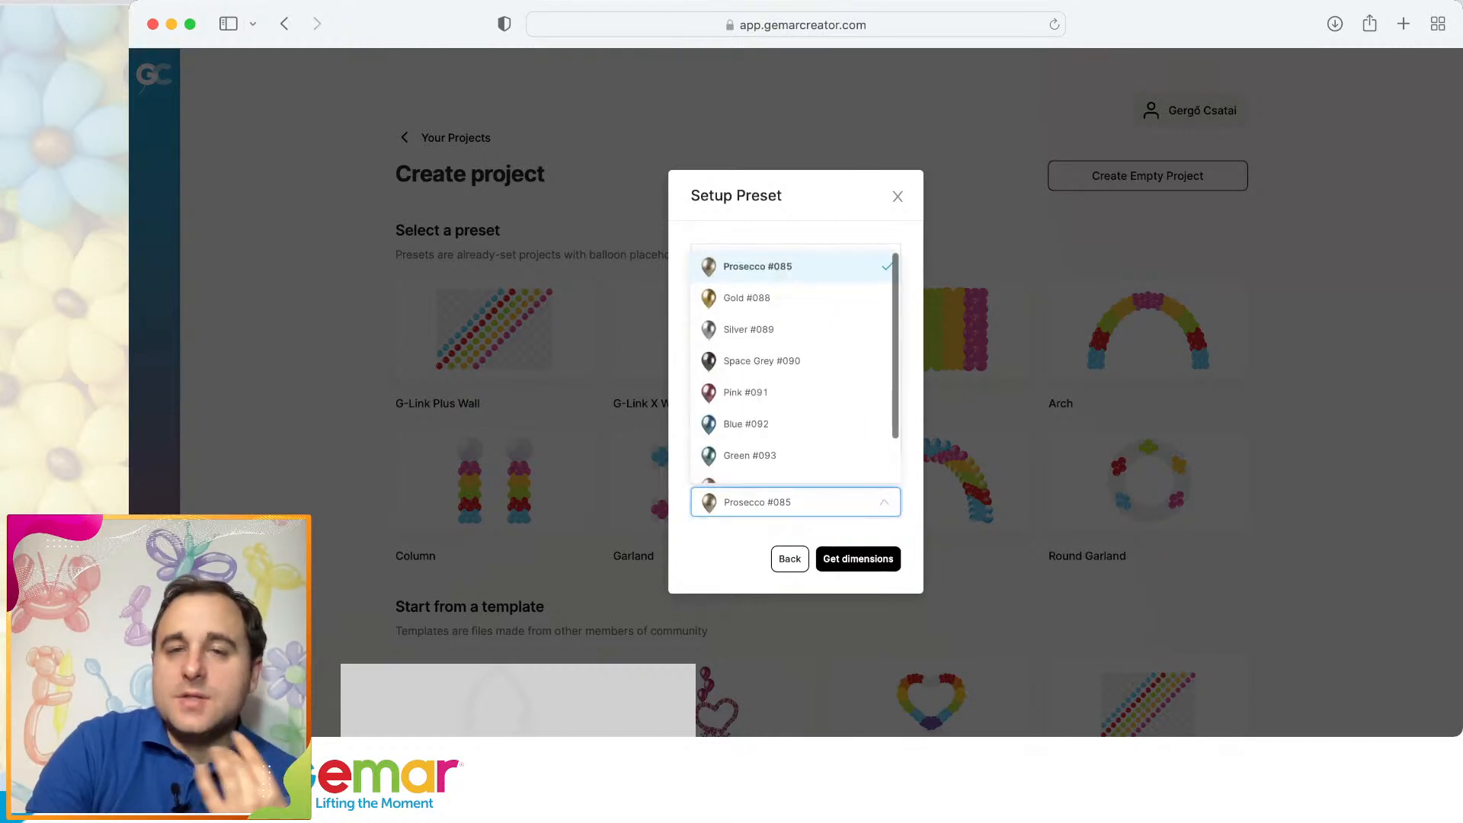
{"action": "left_click", "coordinate": [749, 329]}
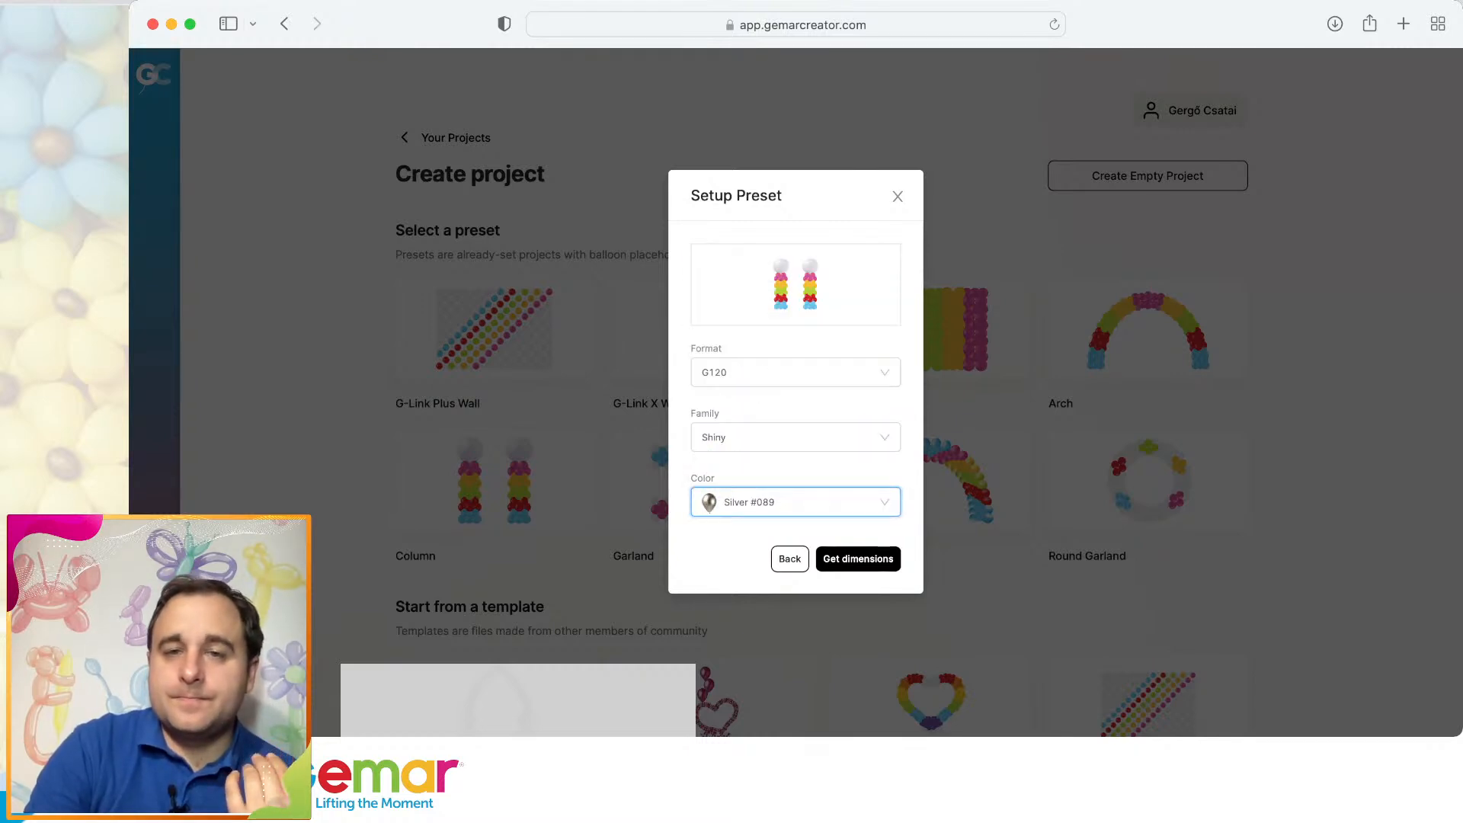
{"action": "left_click", "coordinate": [858, 558]}
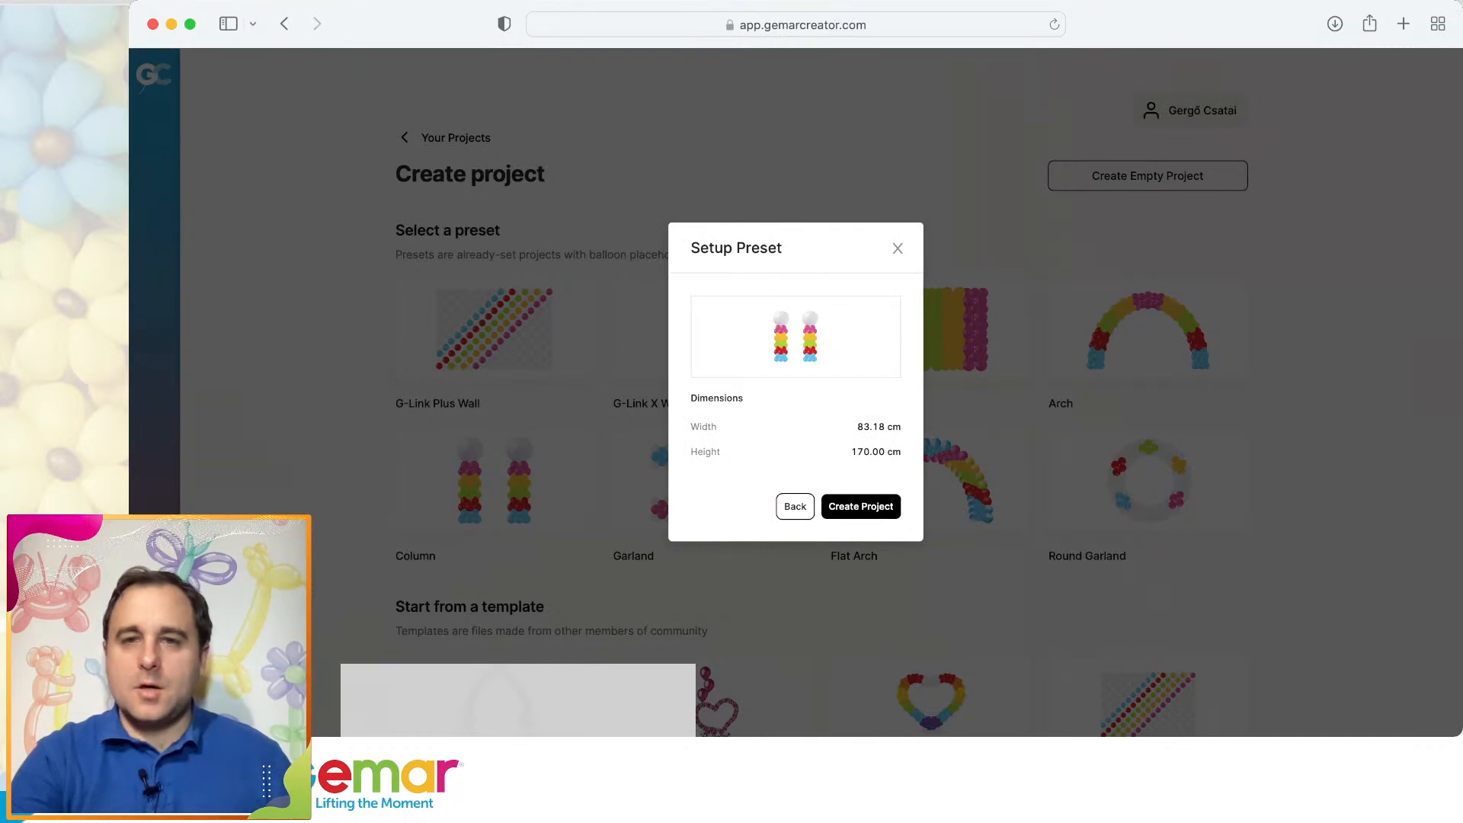
{"action": "left_click", "coordinate": [860, 506]}
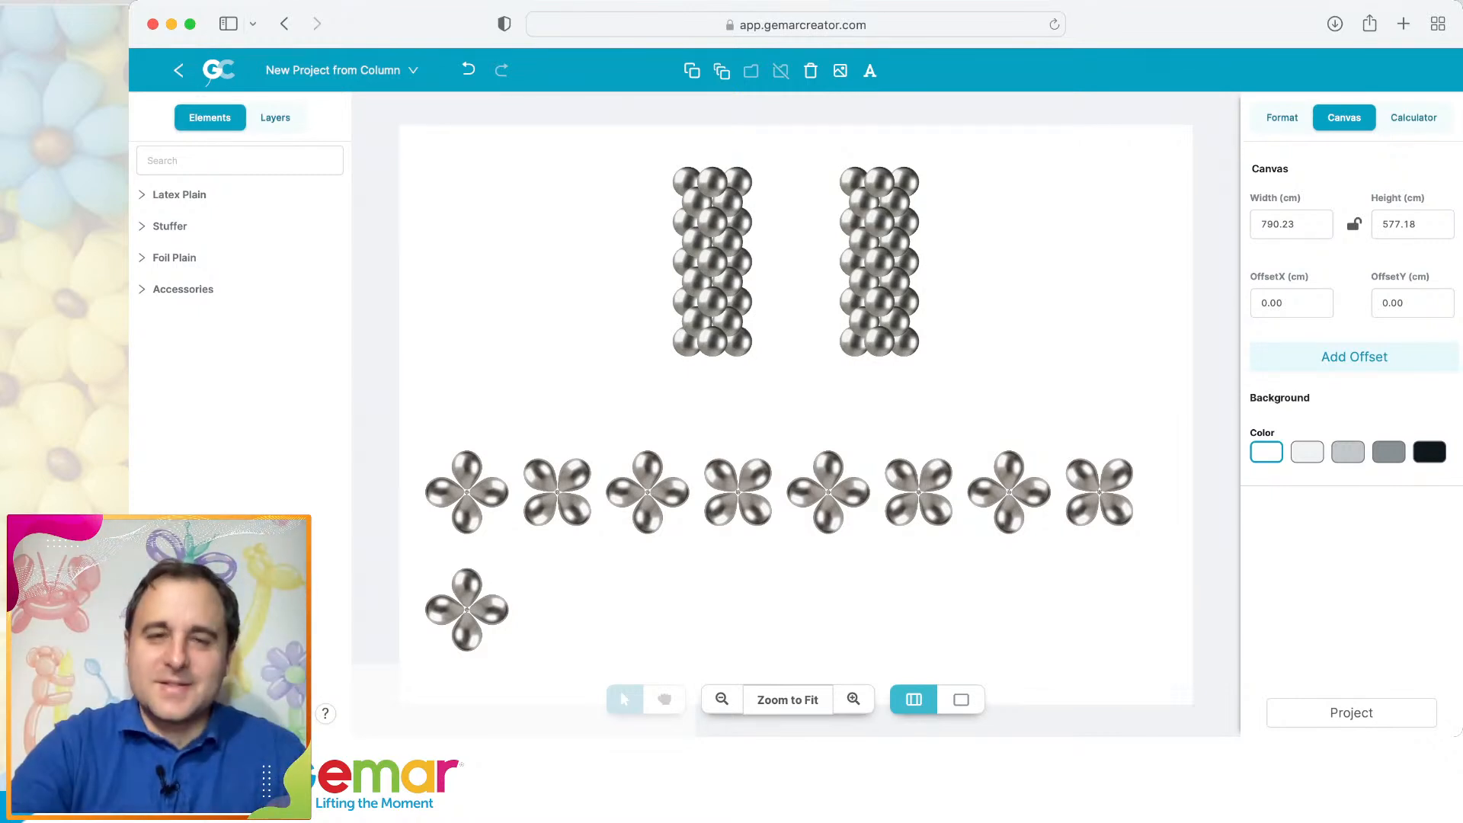
Recolour one opposite balloon pair in each of the nine clusters to Gold #088, rotating the pair cluster by cluster to form a spiral.
{"action": "left_click", "coordinate": [466, 492]}
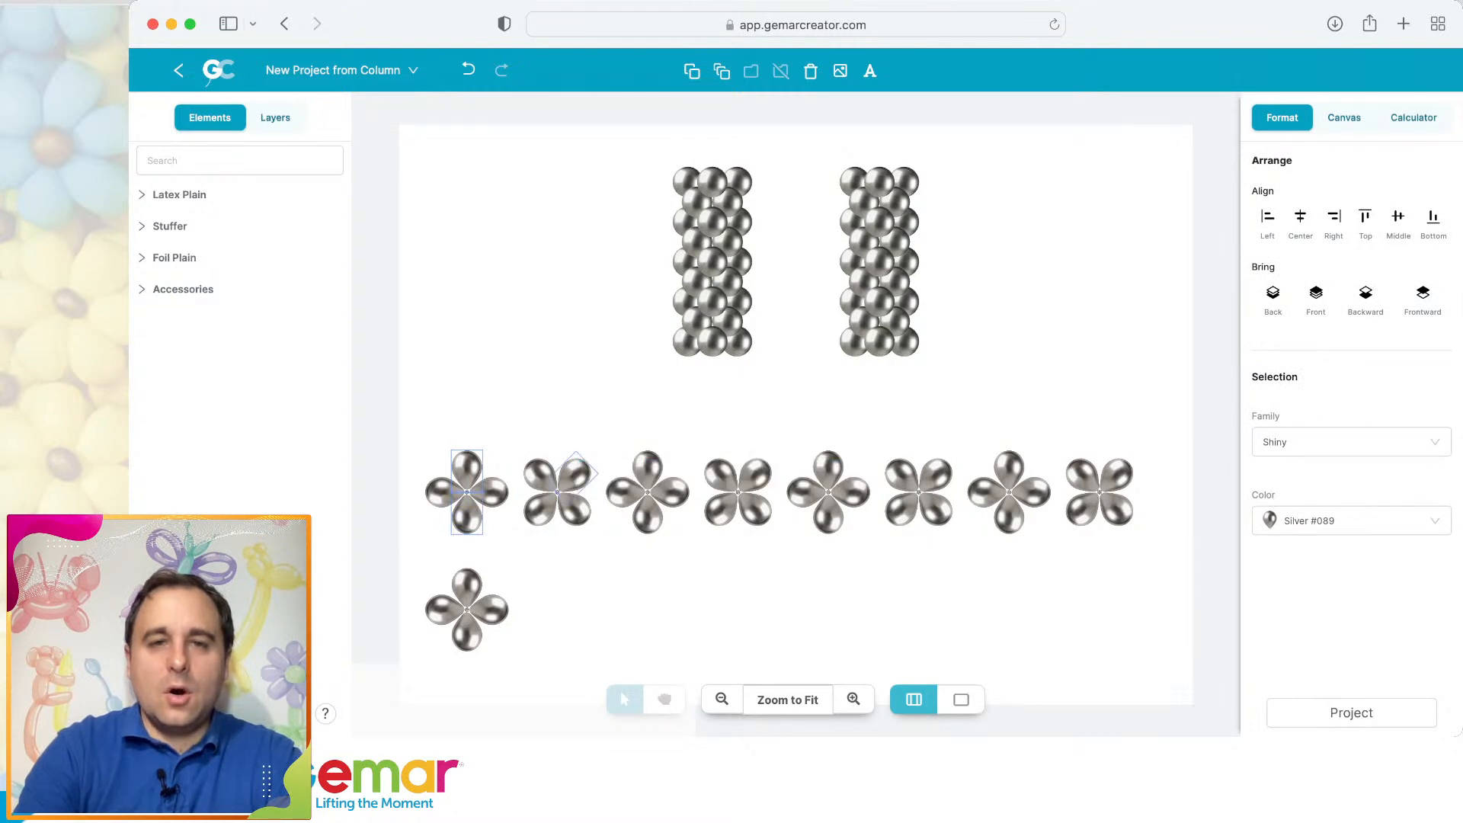
{"action": "left_click", "coordinate": [670, 492], "text": "shift"}
{"action": "left_click", "coordinate": [625, 493], "text": "shift"}
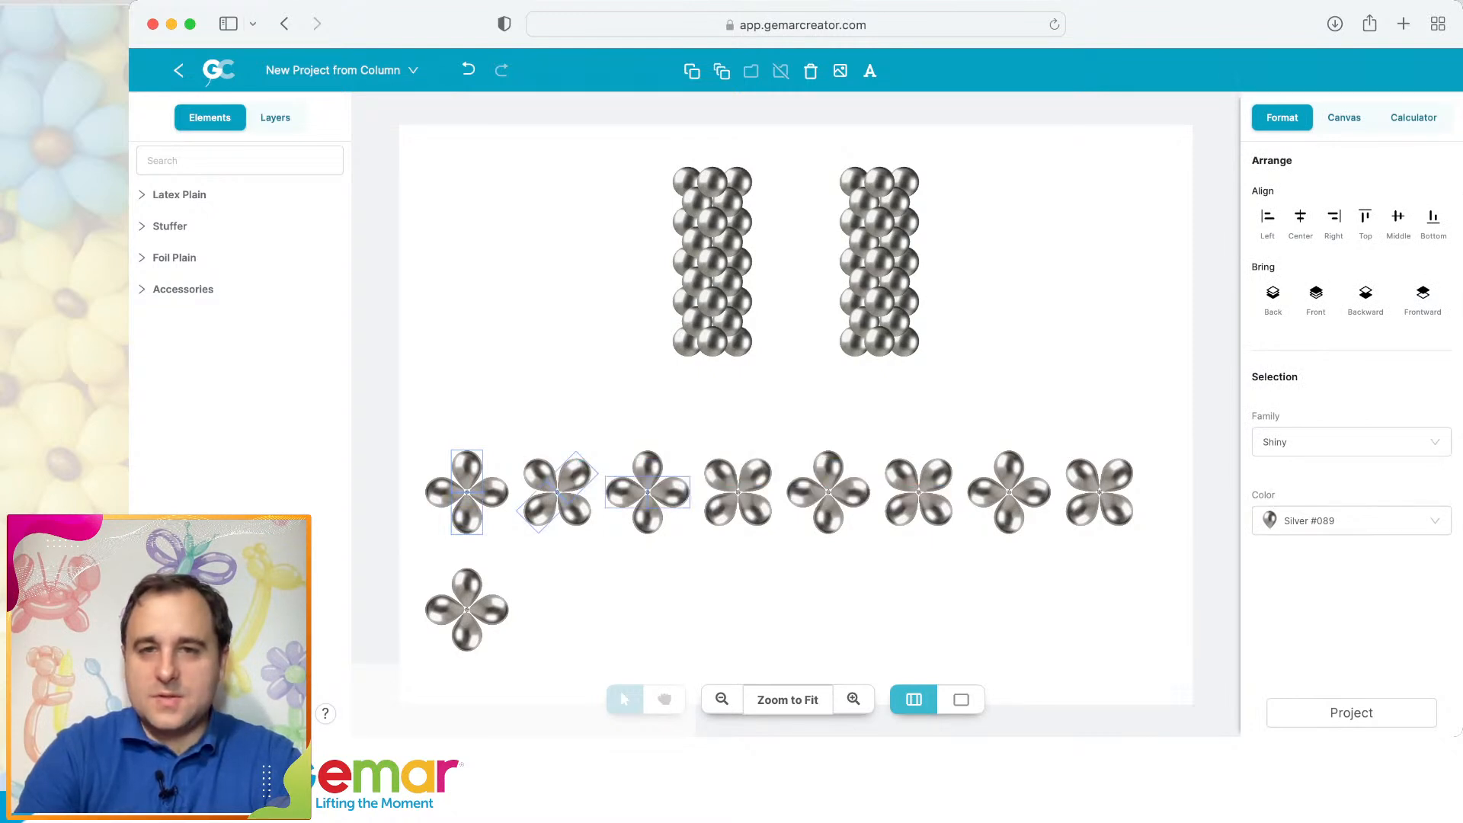
{"action": "left_click", "coordinate": [753, 508], "text": "shift"}
{"action": "left_click", "coordinate": [719, 473], "text": "shift"}
{"action": "left_click", "coordinate": [828, 517], "text": "shift"}
{"action": "left_click", "coordinate": [828, 467], "text": "shift"}
{"action": "left_click", "coordinate": [936, 473], "text": "shift"}
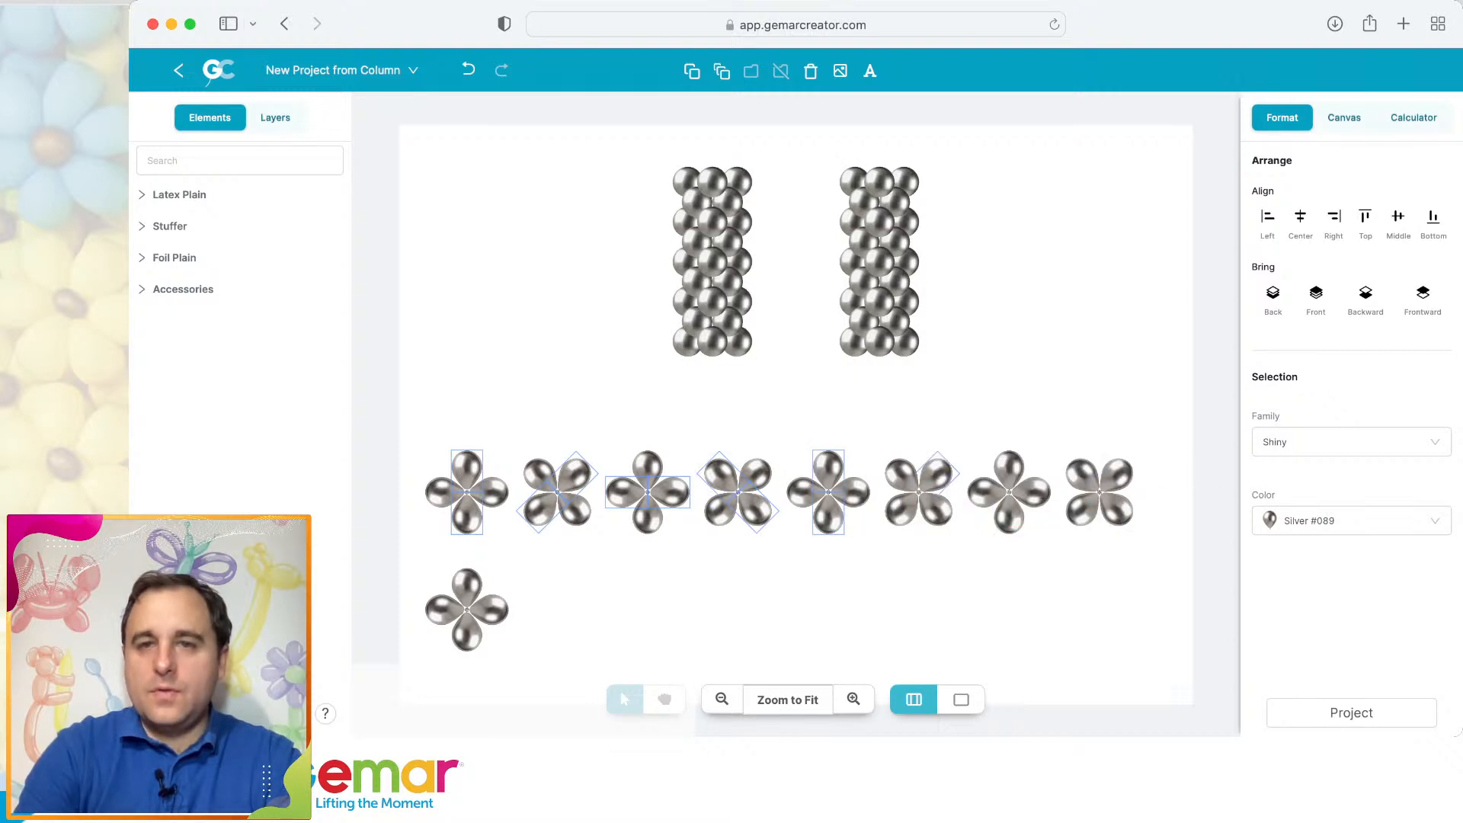
{"action": "left_click", "coordinate": [899, 511], "text": "shift"}
{"action": "left_click", "coordinate": [1030, 493], "text": "shift"}
{"action": "left_click", "coordinate": [987, 492], "text": "shift"}
{"action": "left_click", "coordinate": [1118, 509], "text": "shift"}
{"action": "left_click", "coordinate": [1082, 473], "text": "shift"}
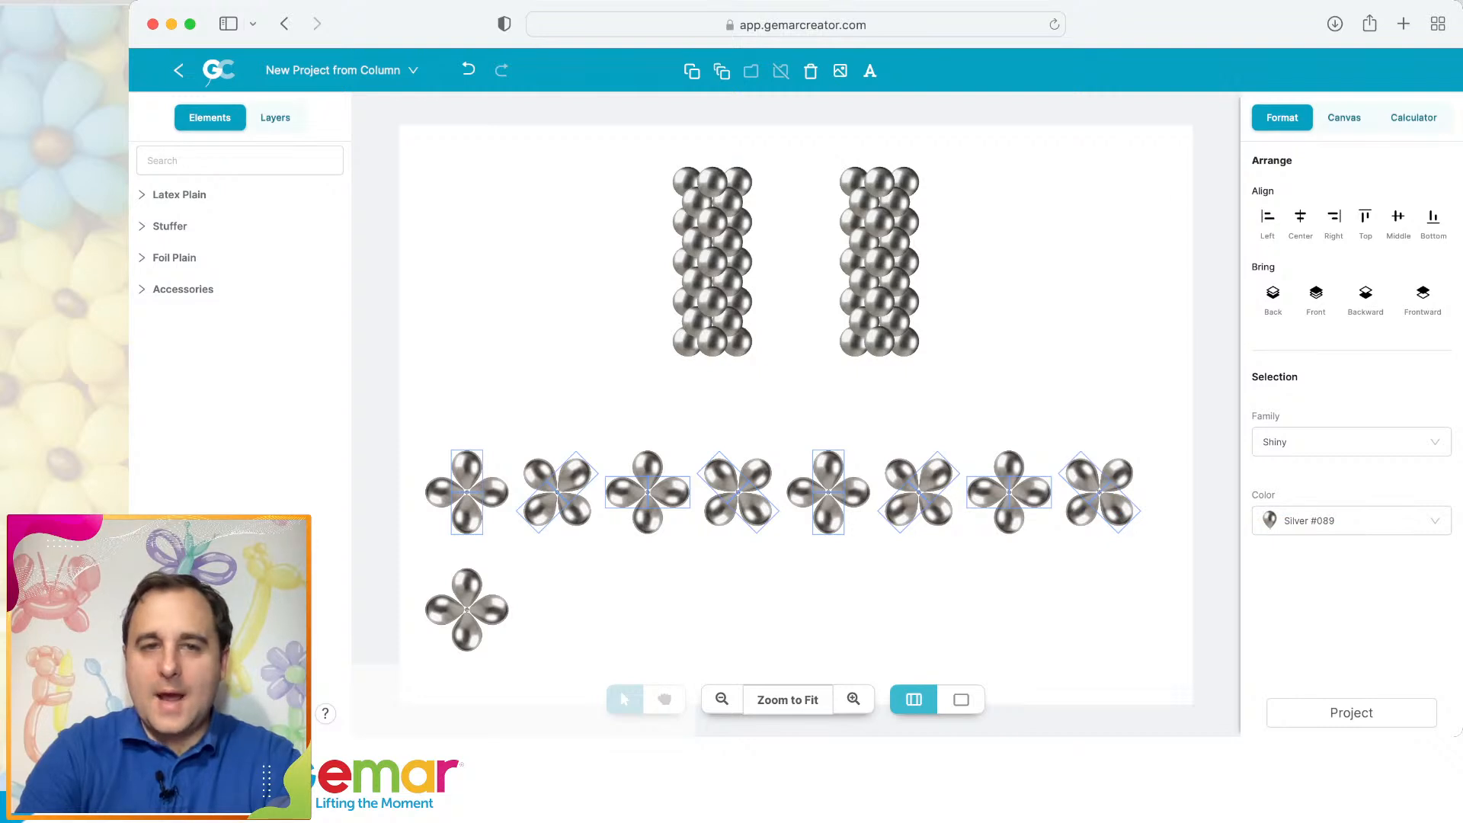
{"action": "left_click", "coordinate": [467, 587], "text": "shift"}
{"action": "left_click", "coordinate": [467, 632], "text": "shift"}
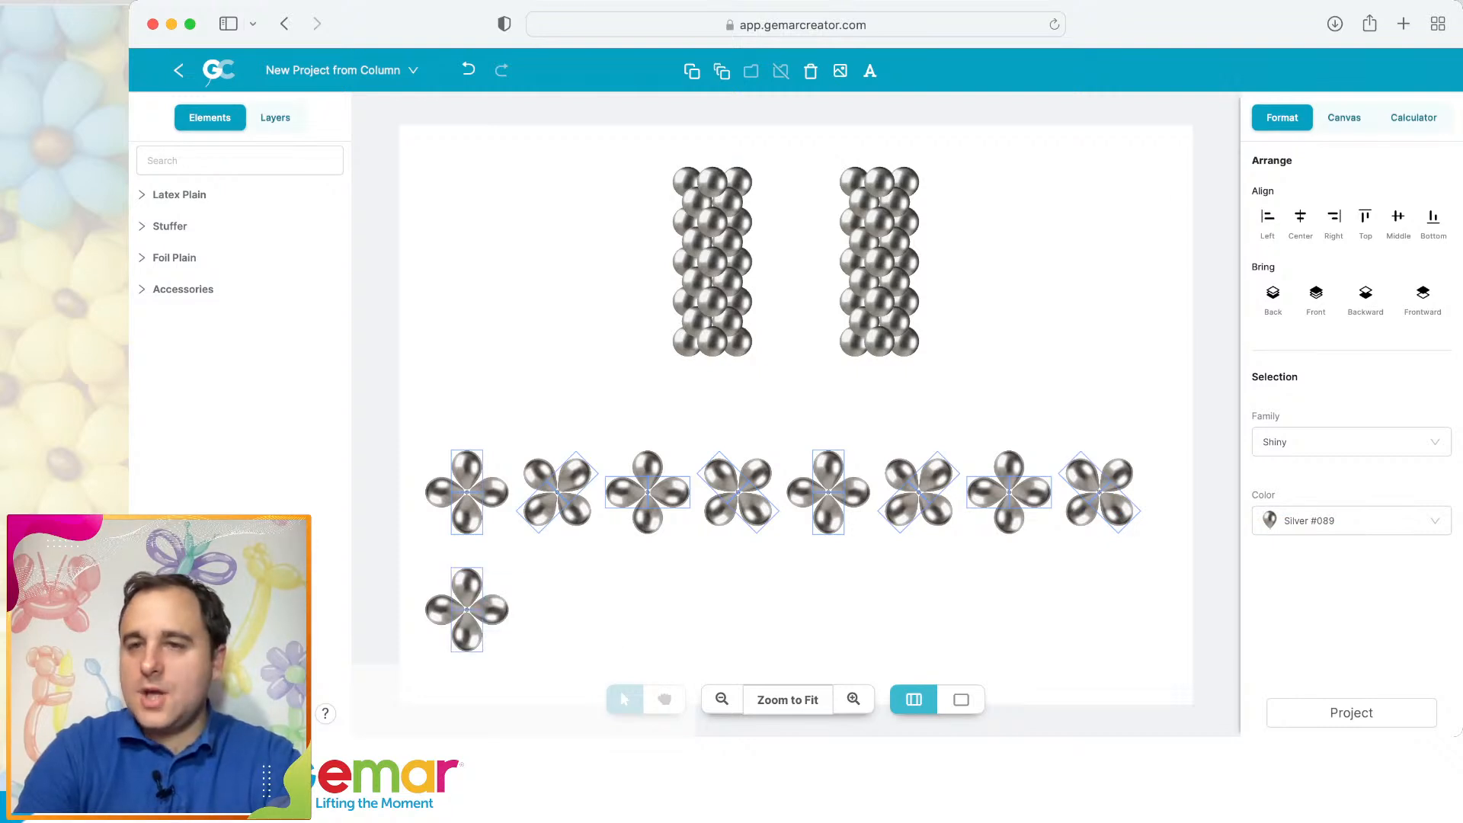
{"action": "left_click", "coordinate": [1351, 521]}
{"action": "scroll", "coordinate": [1351, 381], "scroll_direction": "down", "scroll_amount": 1}
{"action": "left_click", "coordinate": [1307, 295]}
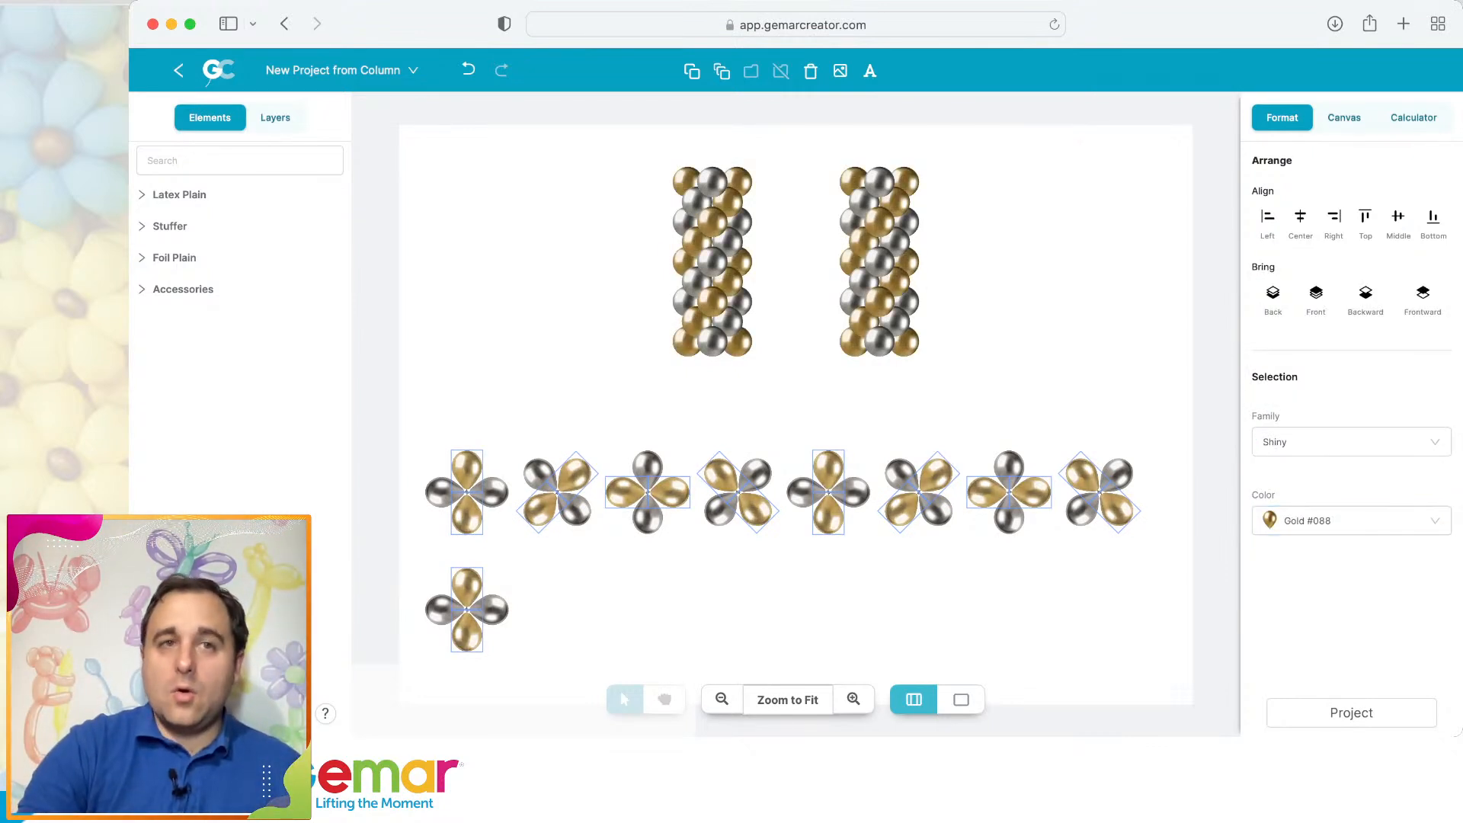
Unlock the preset and delete all nine four-balloon cluster diagrams below the columns.
{"action": "left_click", "coordinate": [275, 118]}
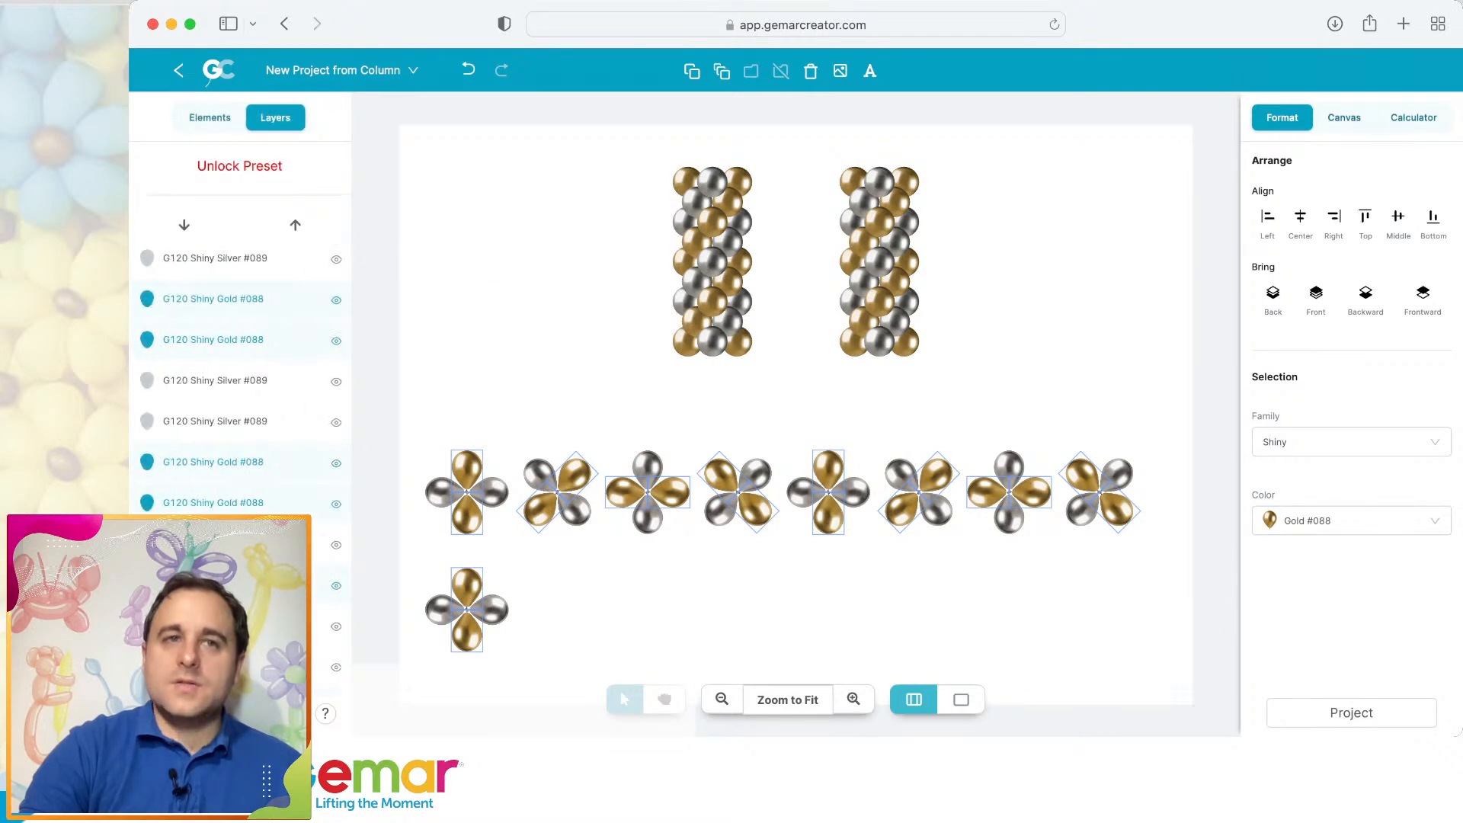
{"action": "left_click", "coordinate": [240, 166]}
{"action": "left_click", "coordinate": [963, 313]}
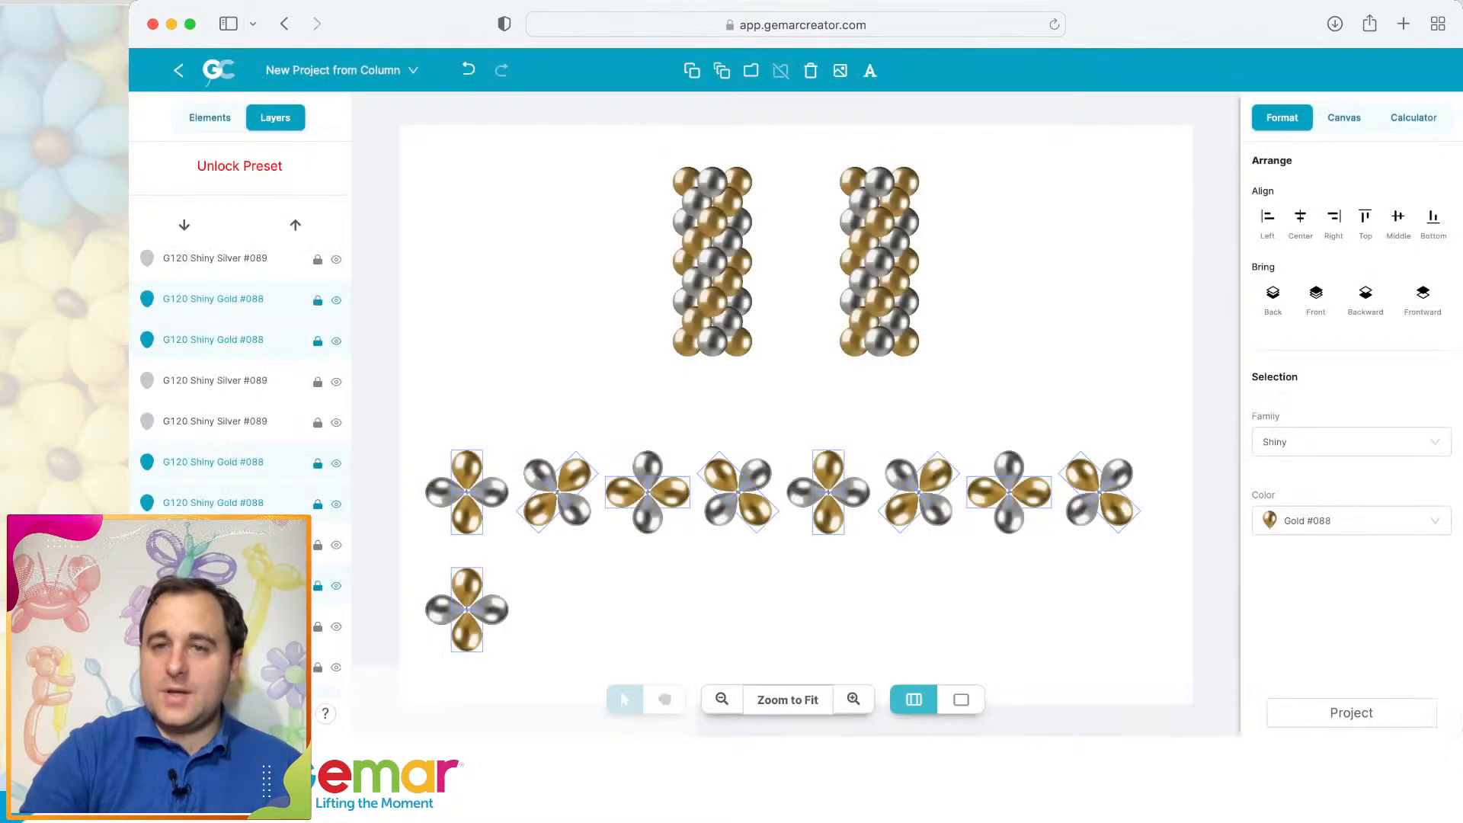
{"action": "left_click_drag", "start_coordinate": [1159, 681], "coordinate": [416, 425]}
{"action": "key", "text": "Delete"}
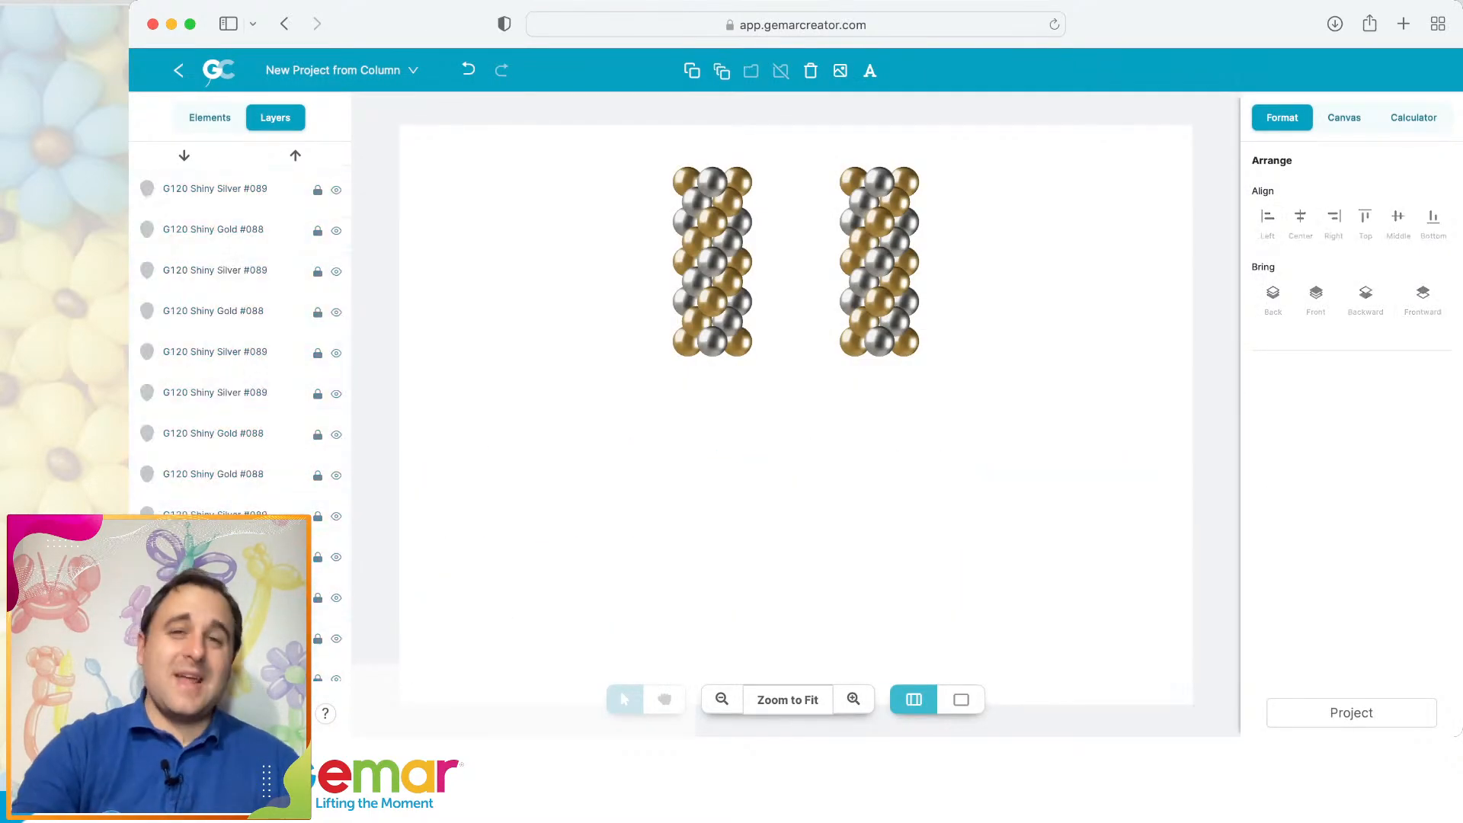
Move both balloon columns together down into the lower half of the canvas and deselect them.
{"action": "left_click_drag", "start_coordinate": [971, 414], "coordinate": [576, 93]}
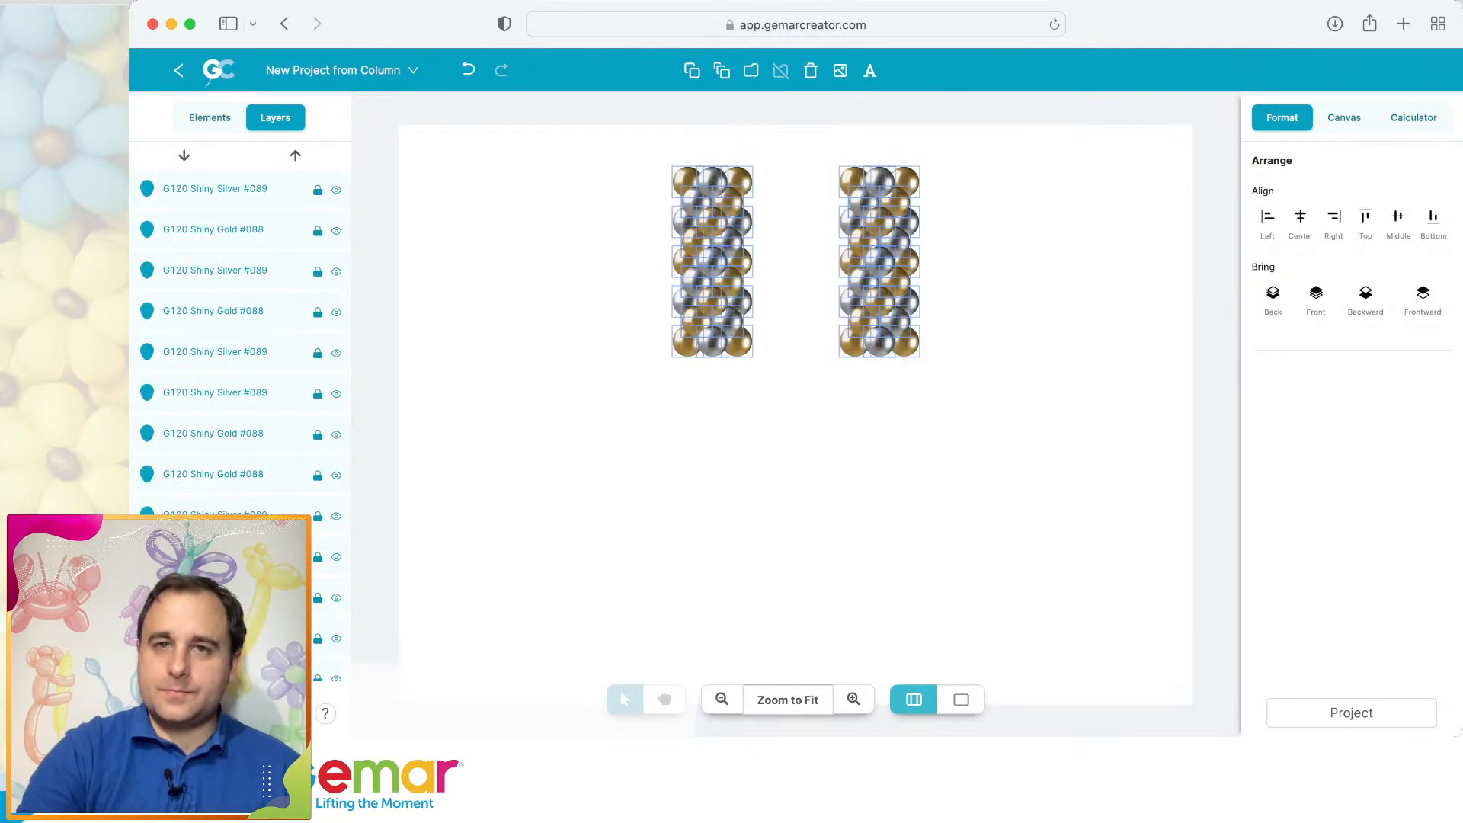
{"action": "left_click_drag", "start_coordinate": [712, 262], "coordinate": [729, 468]}
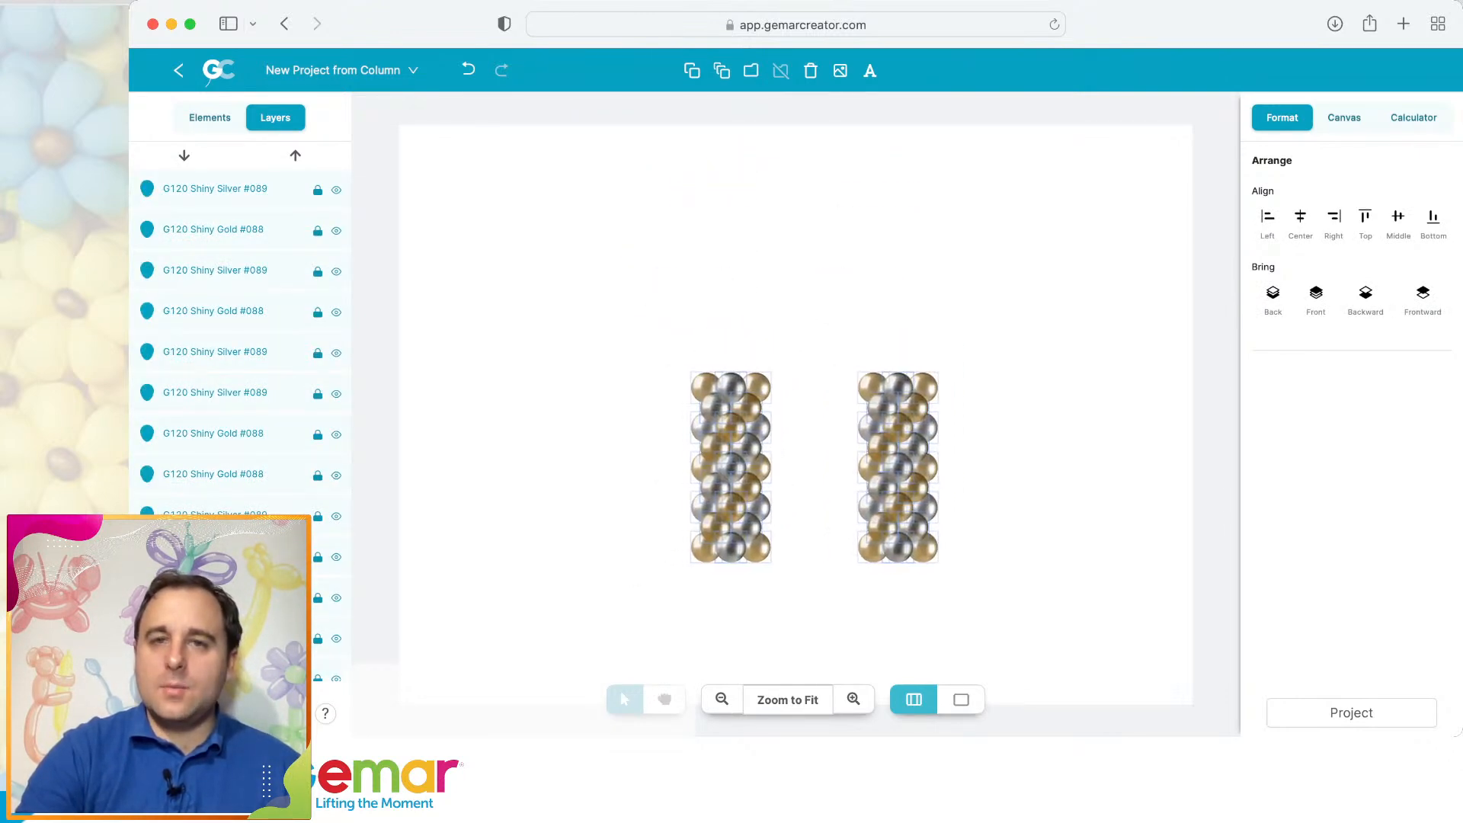
{"action": "left_click", "coordinate": [577, 320]}
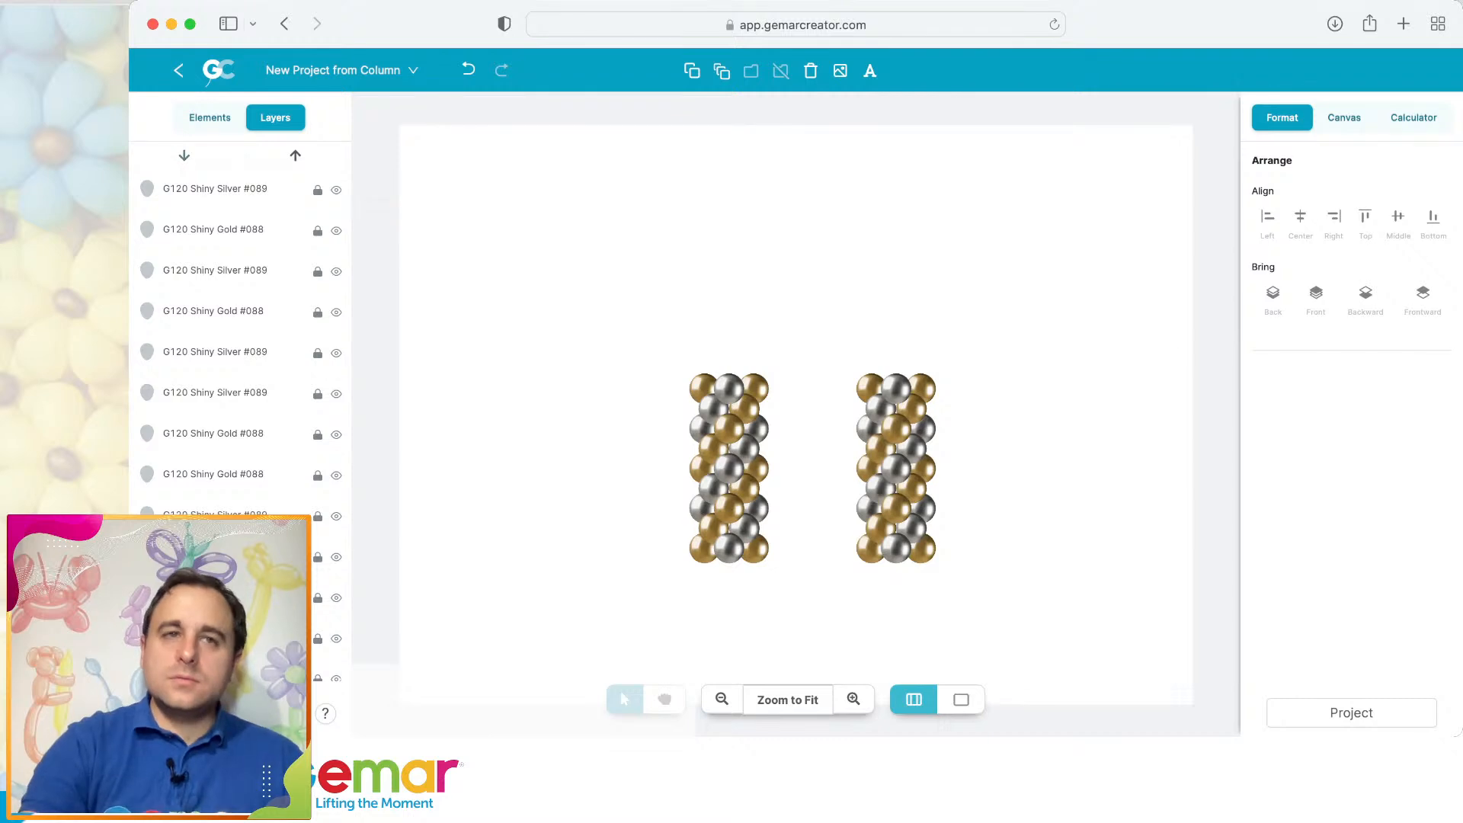
Open the G30 Shiny balloons among the plain latex elements.
{"action": "left_click", "coordinate": [210, 118]}
{"action": "left_click", "coordinate": [179, 195]}
{"action": "scroll", "coordinate": [229, 343], "scroll_direction": "down", "scroll_amount": 2}
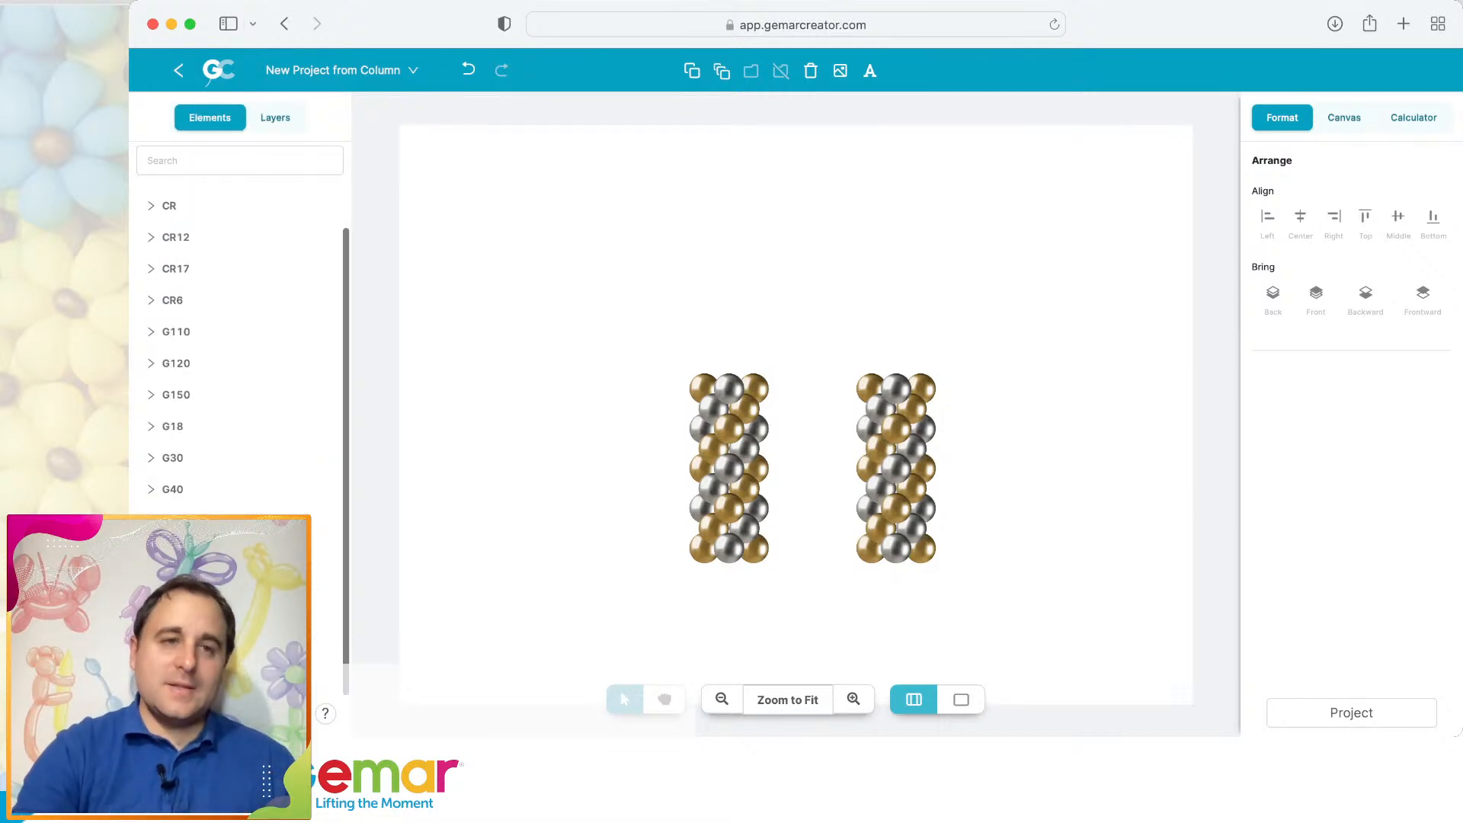
{"action": "left_click", "coordinate": [172, 492]}
{"action": "scroll", "coordinate": [173, 487], "scroll_direction": "down", "scroll_amount": 2}
{"action": "left_click", "coordinate": [172, 365]}
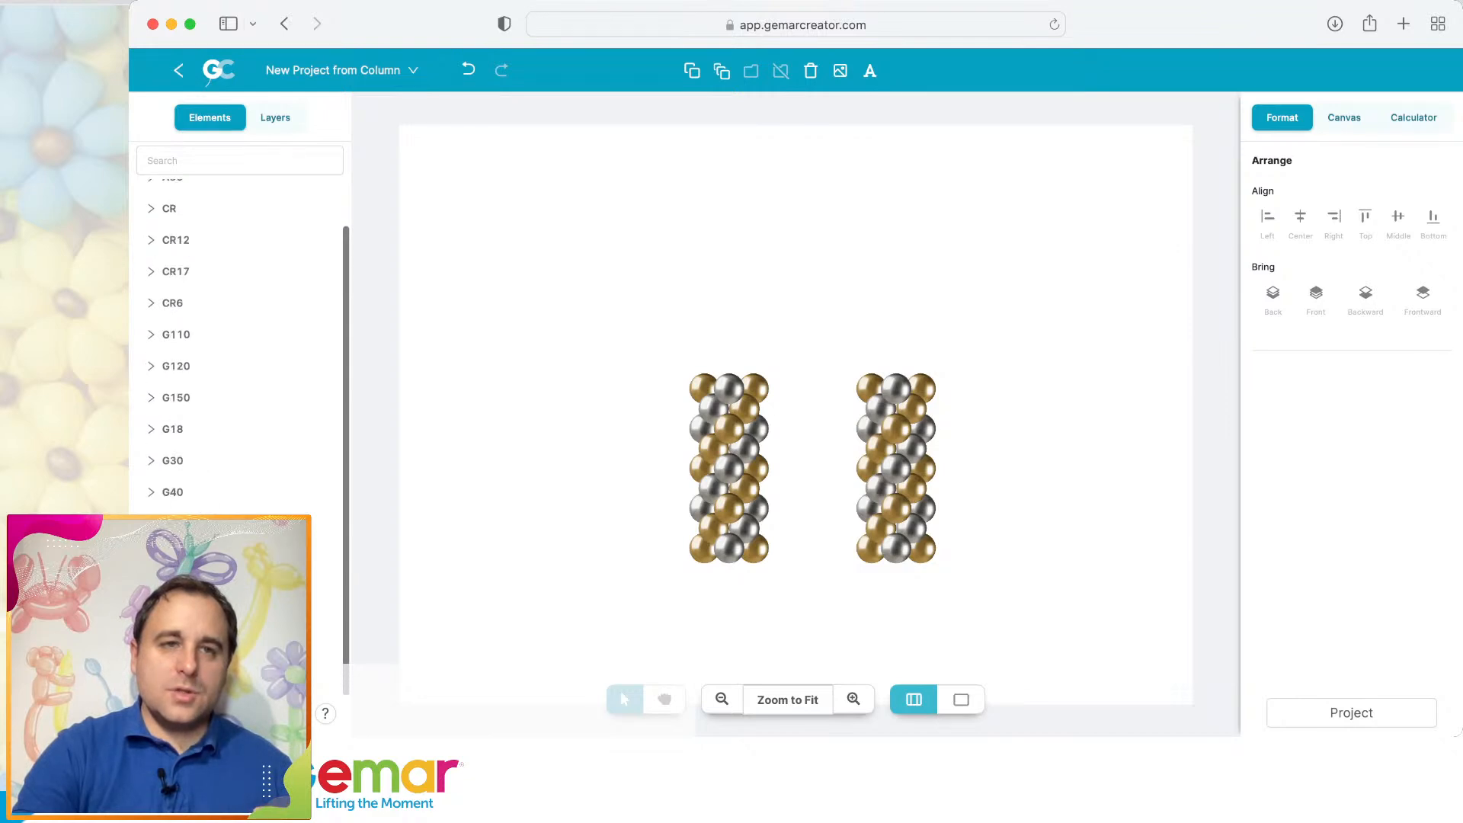
{"action": "left_click", "coordinate": [172, 460]}
{"action": "scroll", "coordinate": [240, 343], "scroll_direction": "down", "scroll_amount": 5}
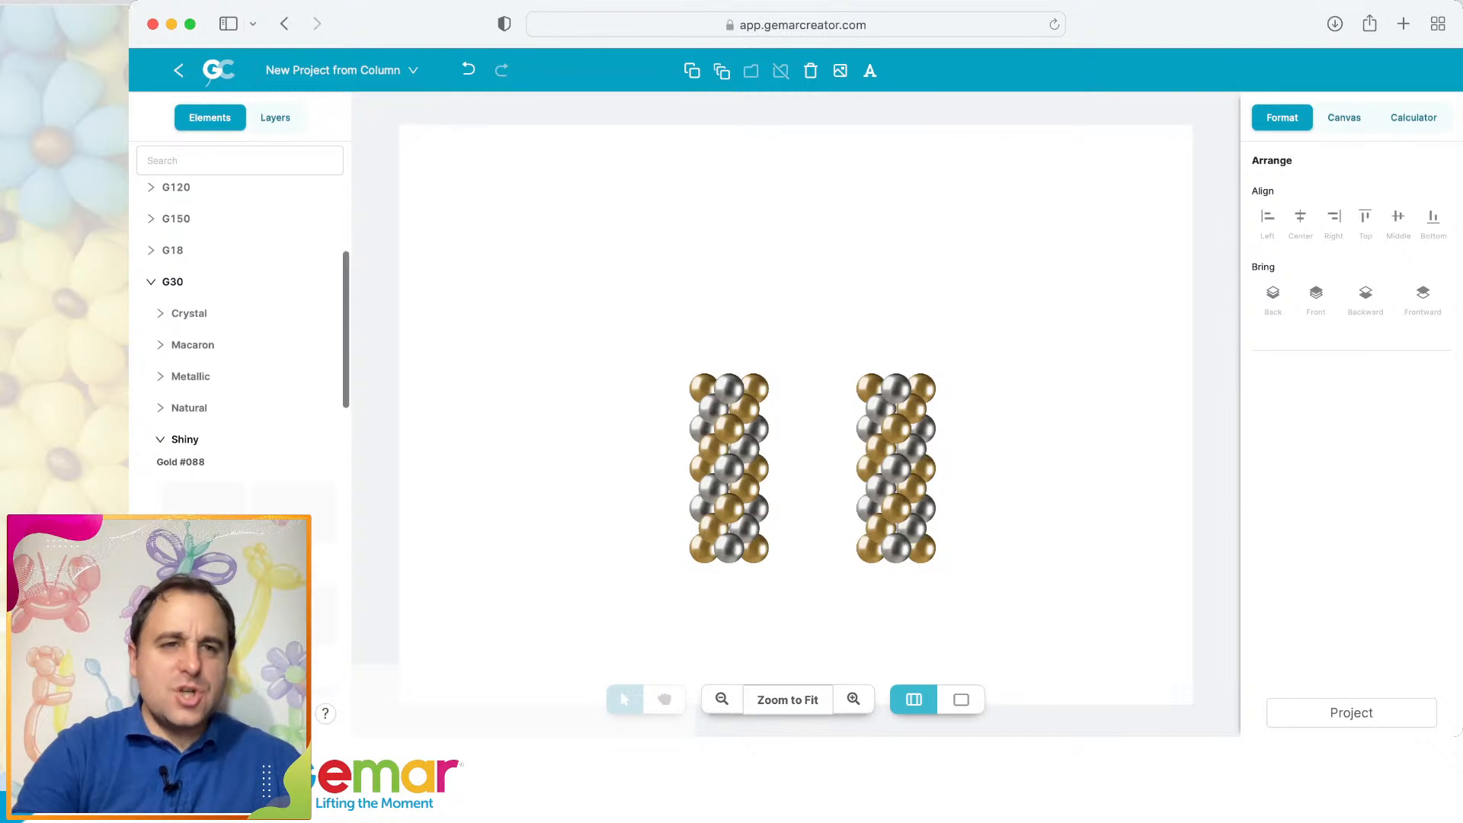
Try a G30 Shiny Gold #088 balloon, replace it with a Space Grey #090 one and place that centred on top of the left column.
{"action": "left_click", "coordinate": [293, 372]}
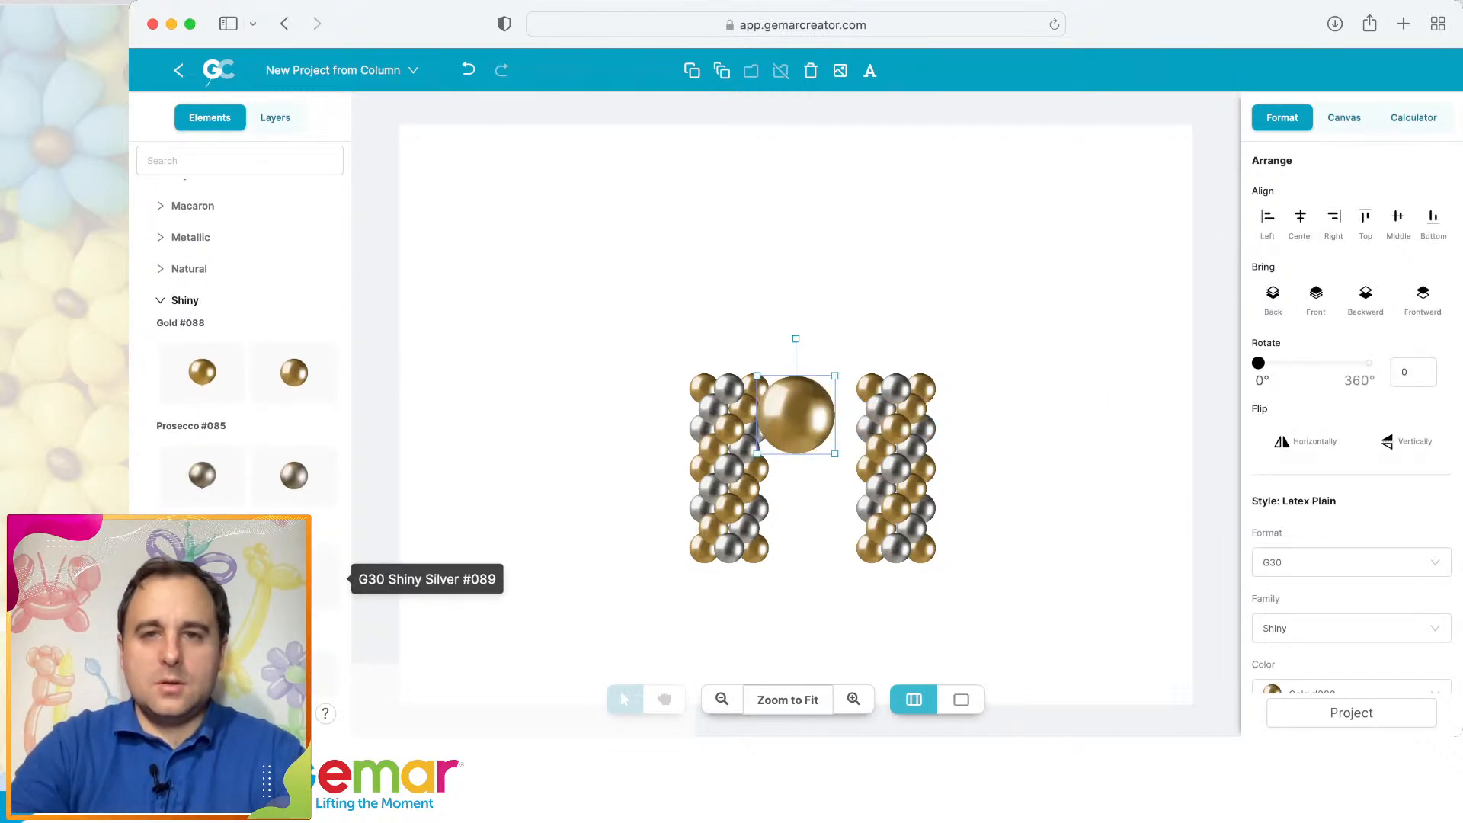
{"action": "key", "text": "Delete"}
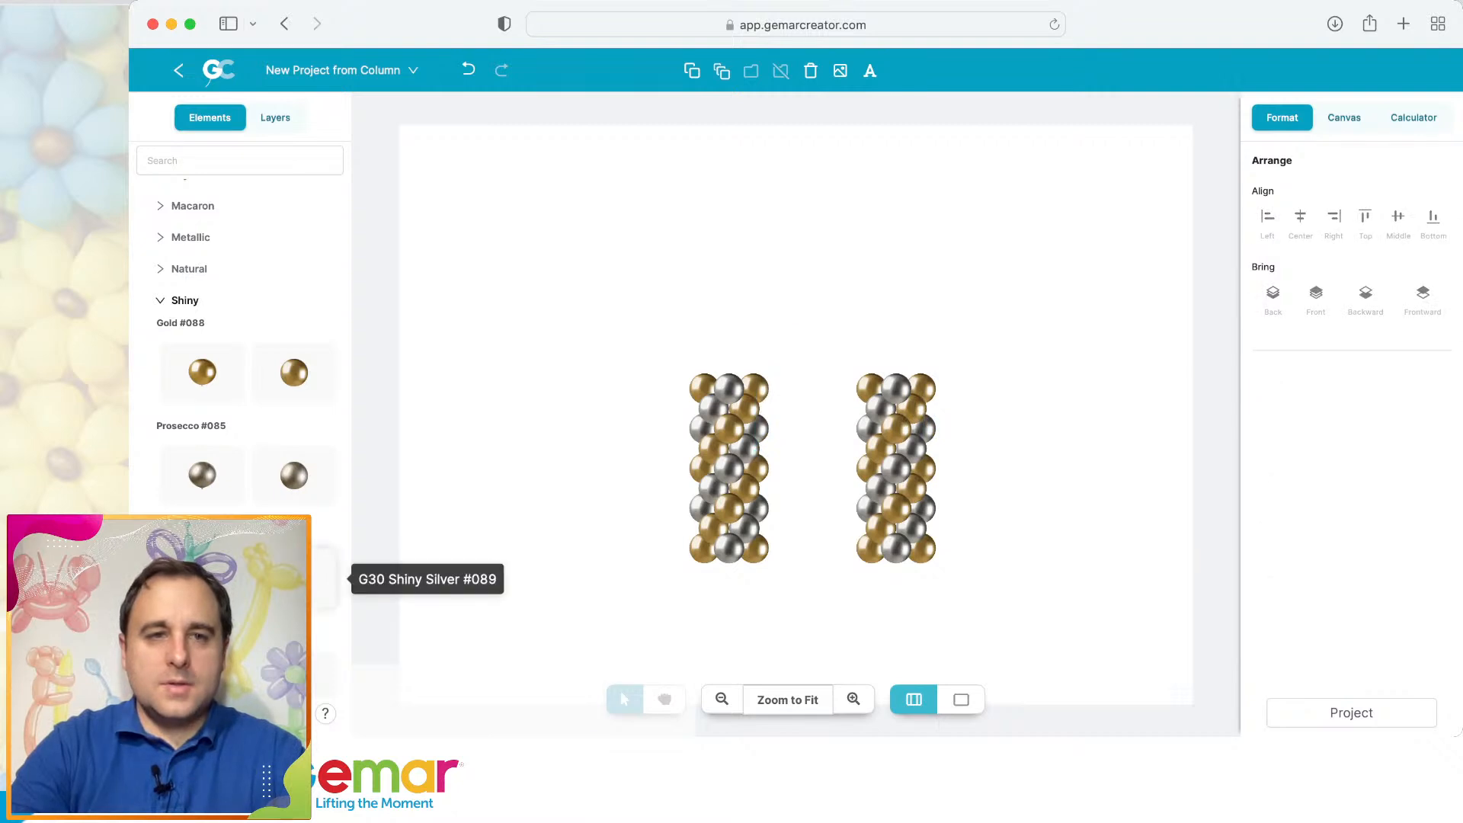
{"action": "scroll", "coordinate": [293, 488], "scroll_direction": "down", "scroll_amount": 3}
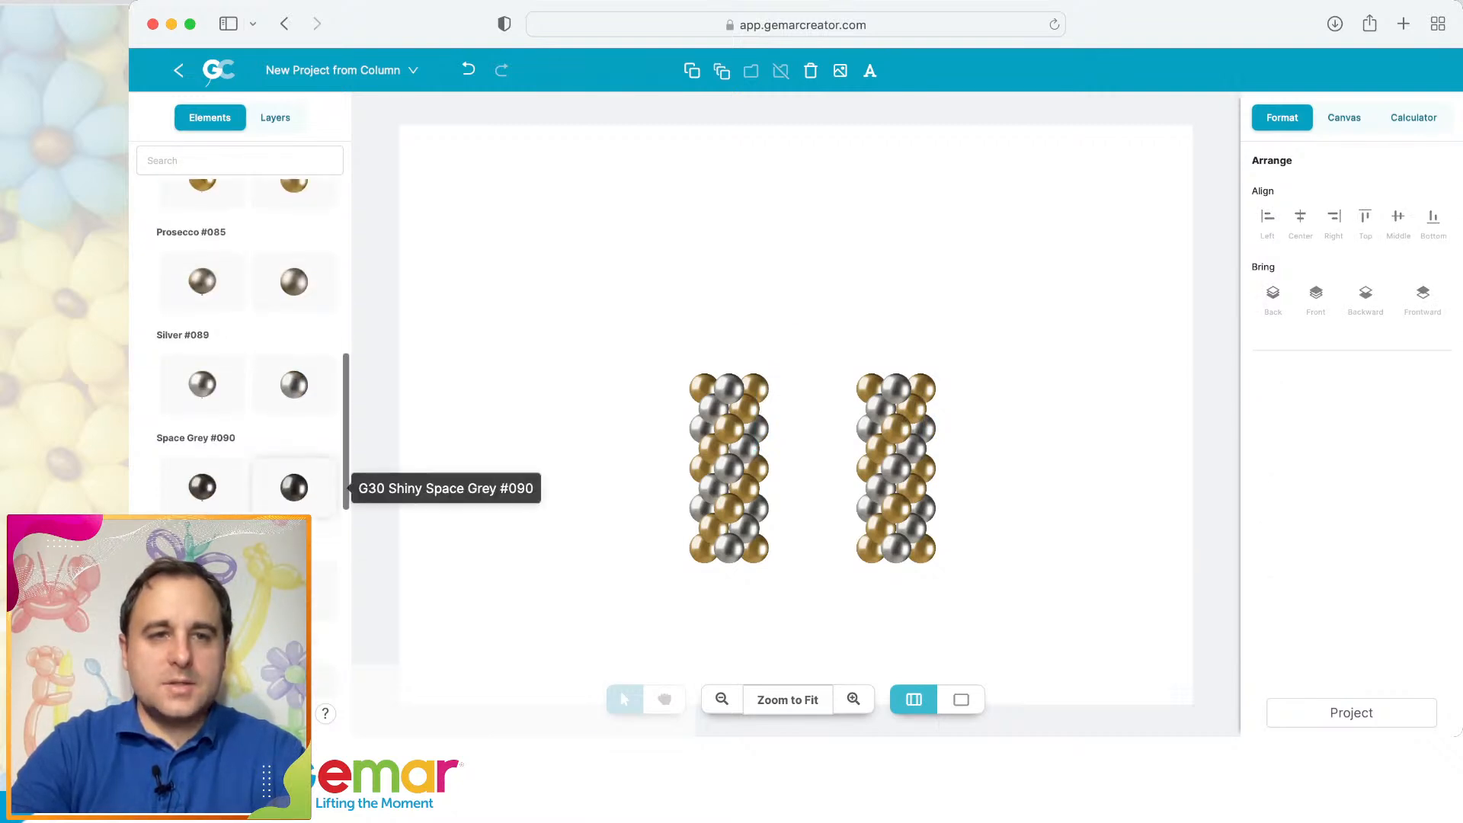
{"action": "left_click", "coordinate": [293, 487]}
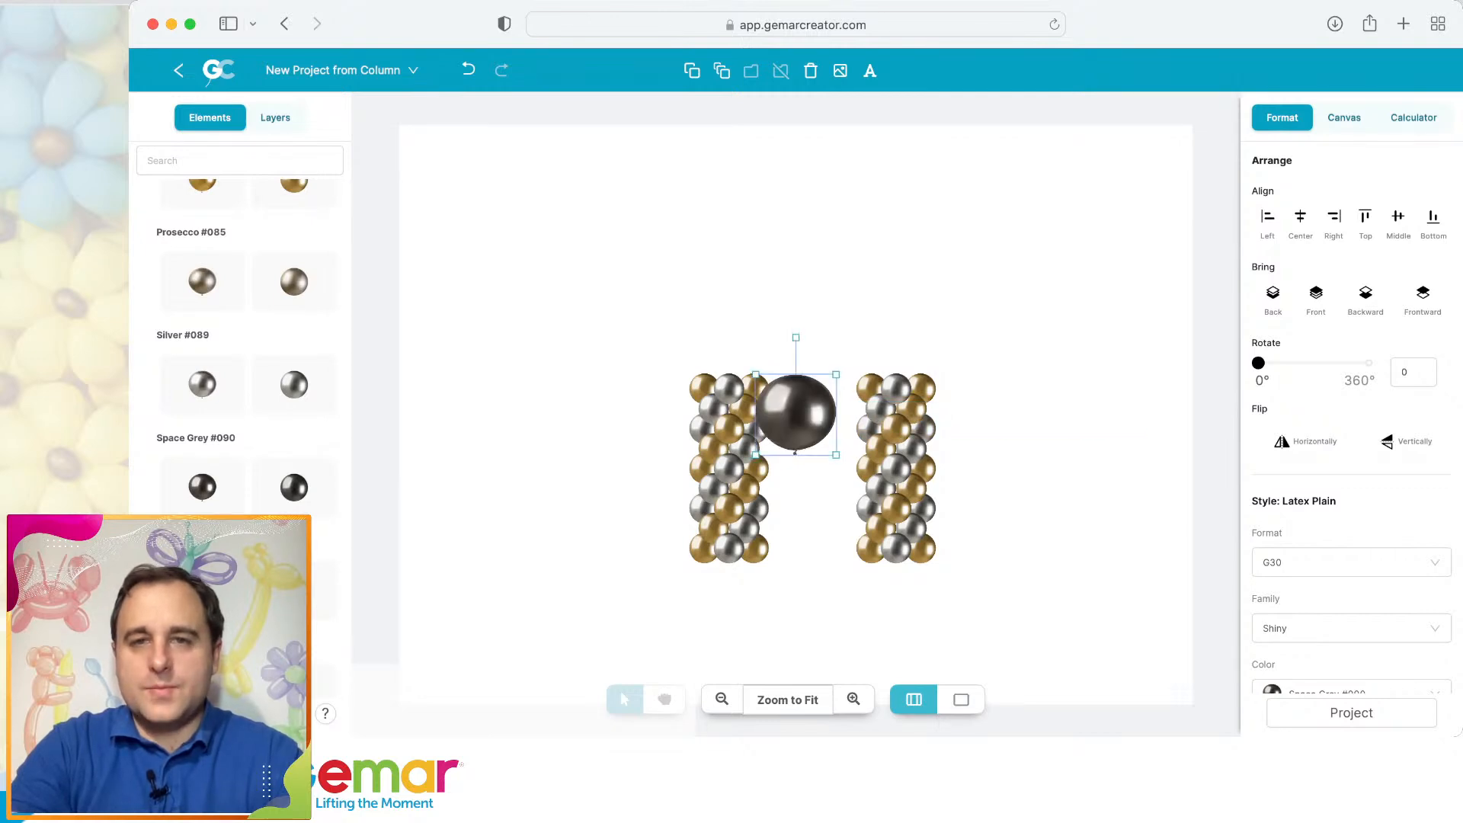
{"action": "left_click_drag", "start_coordinate": [796, 413], "coordinate": [728, 349]}
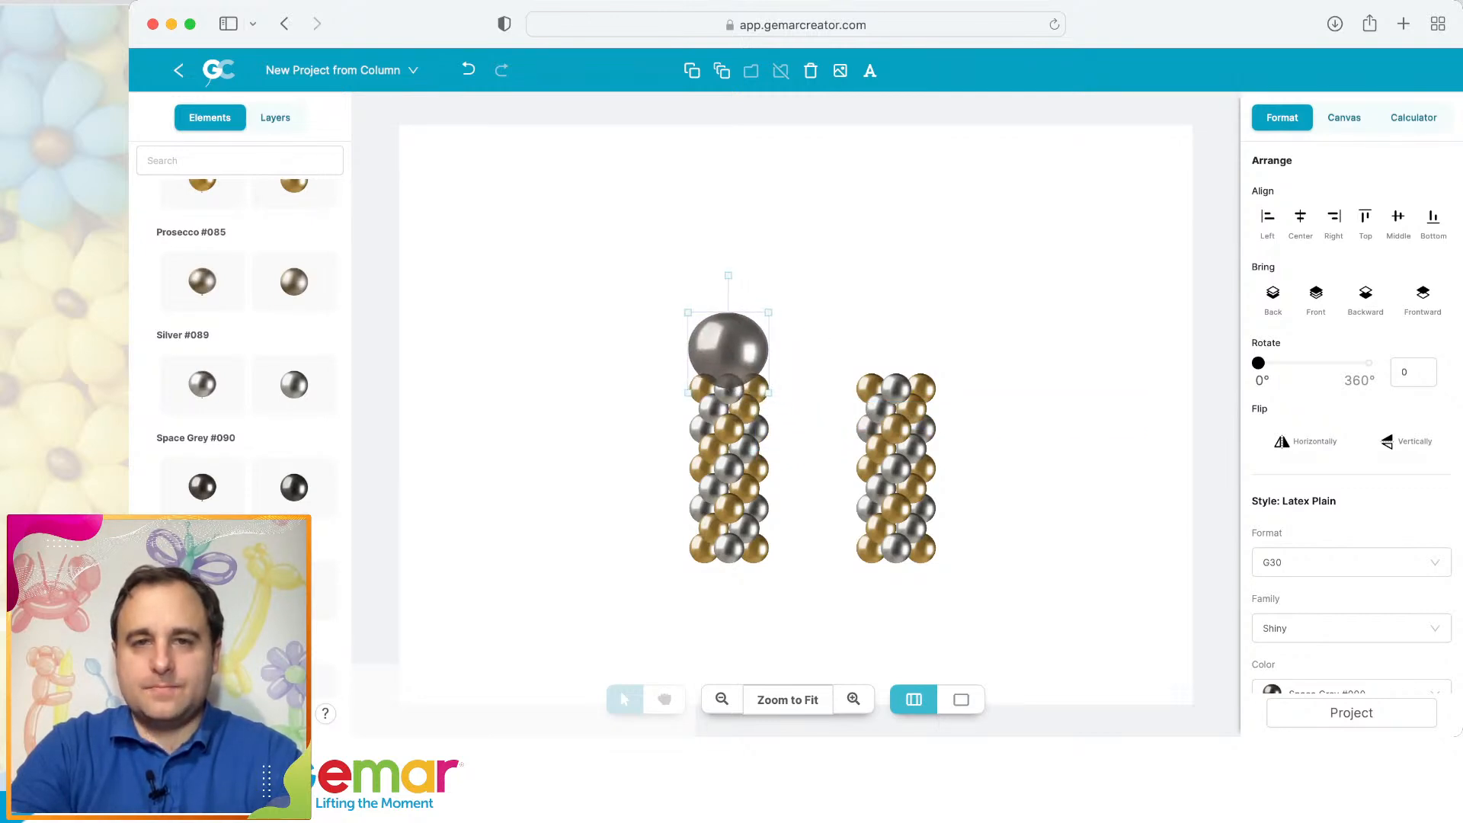
Delete the dark grey topper and place a G40 Standard White #001 balloon centred on top of the left column.
{"action": "scroll", "coordinate": [294, 526], "scroll_direction": "down", "scroll_amount": 6}
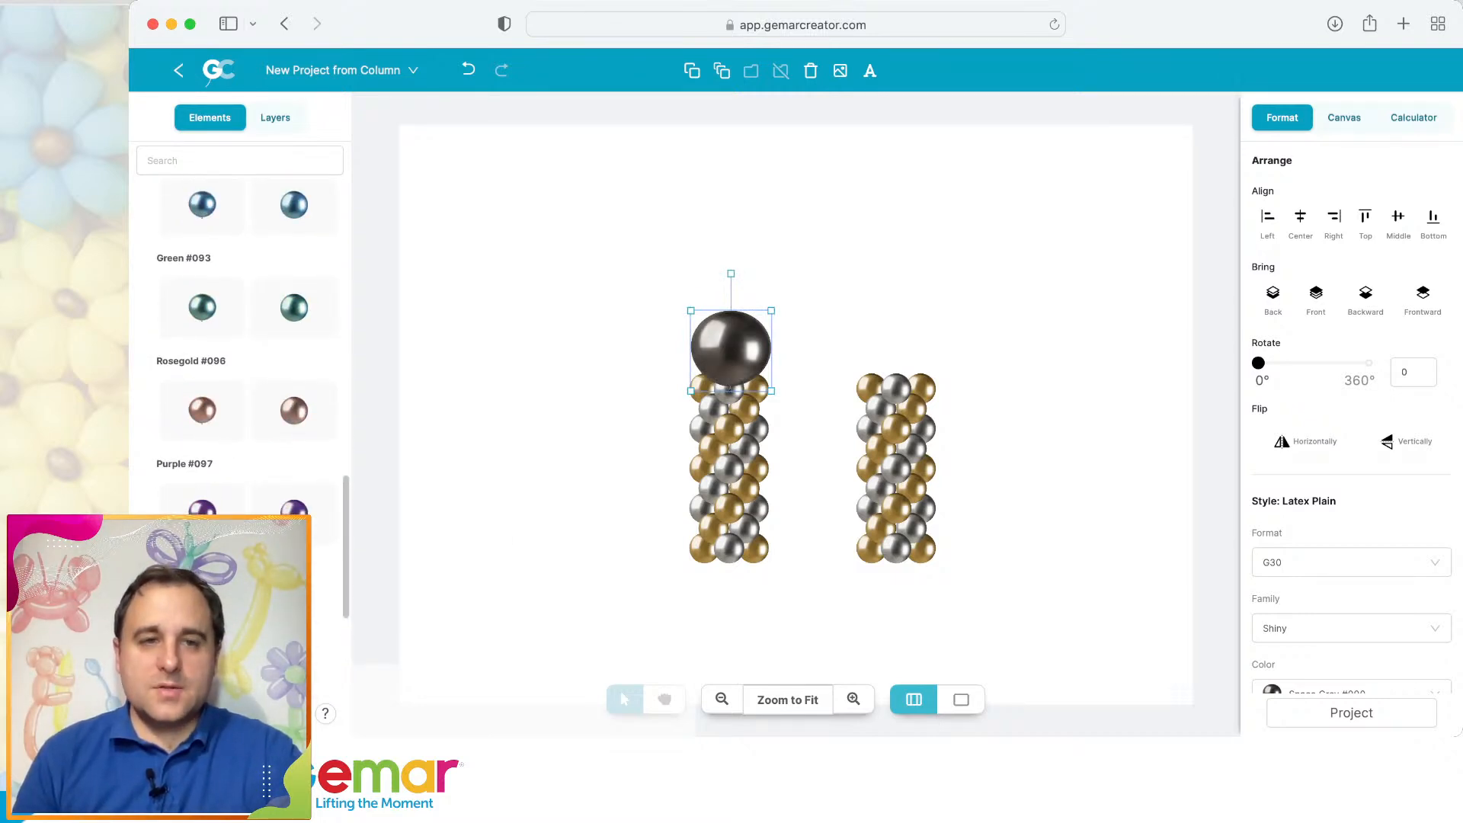
{"action": "scroll", "coordinate": [294, 510], "scroll_direction": "down", "scroll_amount": 5}
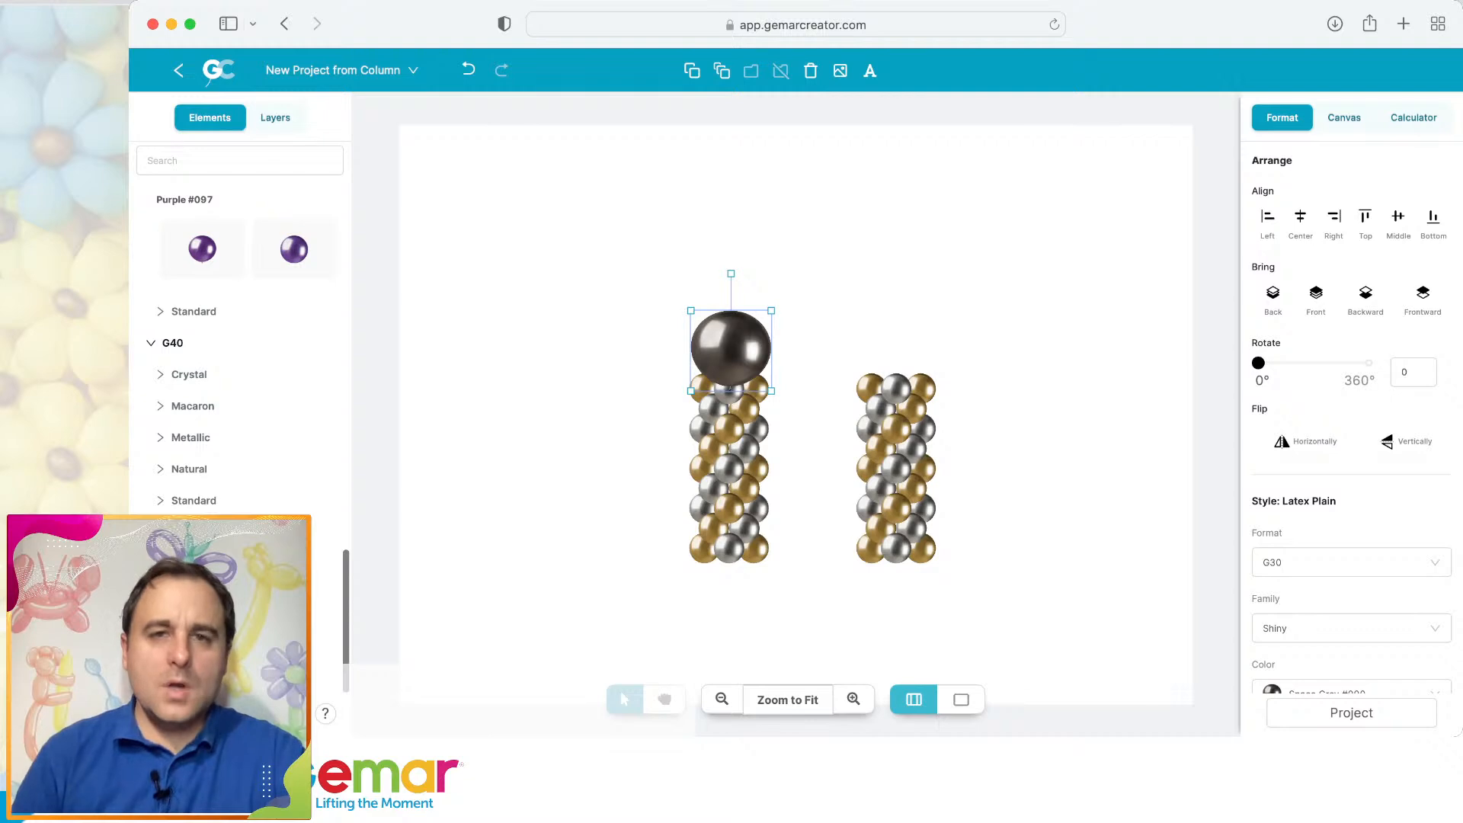
{"action": "key", "text": "Delete"}
{"action": "left_click", "coordinate": [193, 501]}
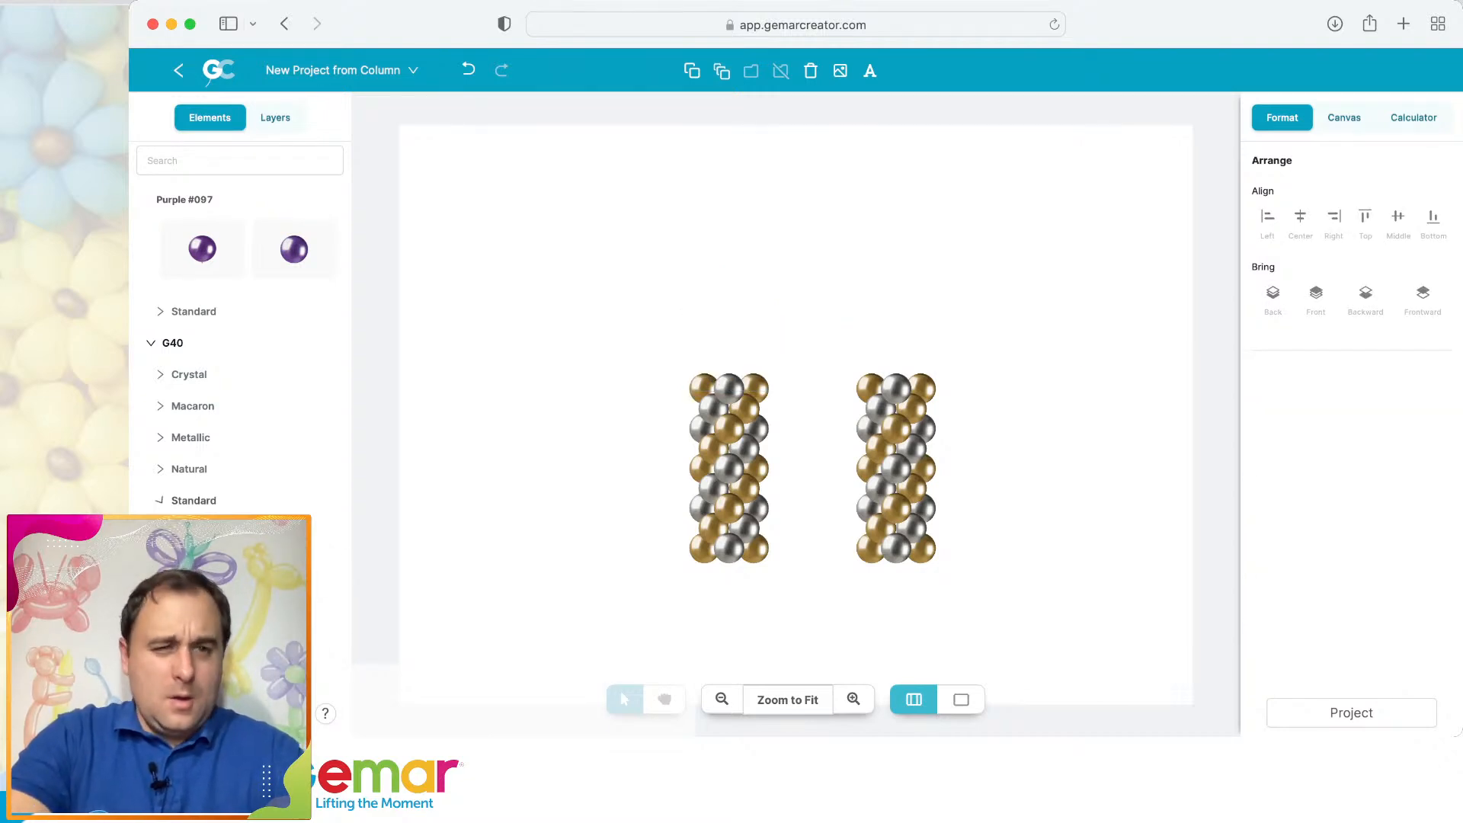
{"action": "scroll", "coordinate": [194, 500], "scroll_direction": "down", "scroll_amount": 2}
{"action": "left_click", "coordinate": [202, 467]}
{"action": "left_click_drag", "start_coordinate": [795, 415], "coordinate": [730, 339]}
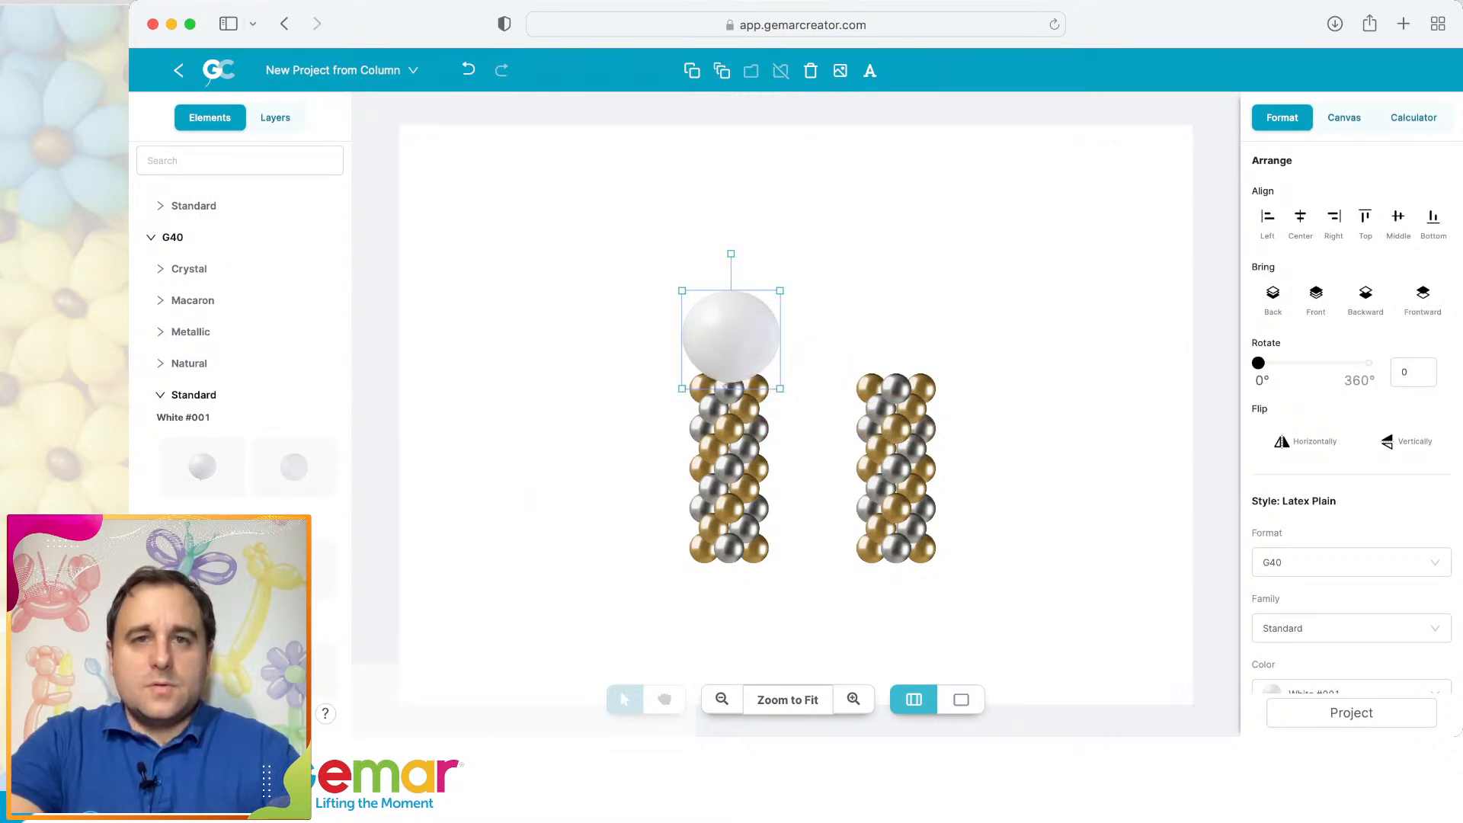
Send the white topper behind the column, and place a duplicate on the right column, also sent to the back.
{"action": "left_click", "coordinate": [275, 117]}
{"action": "left_click", "coordinate": [1273, 295]}
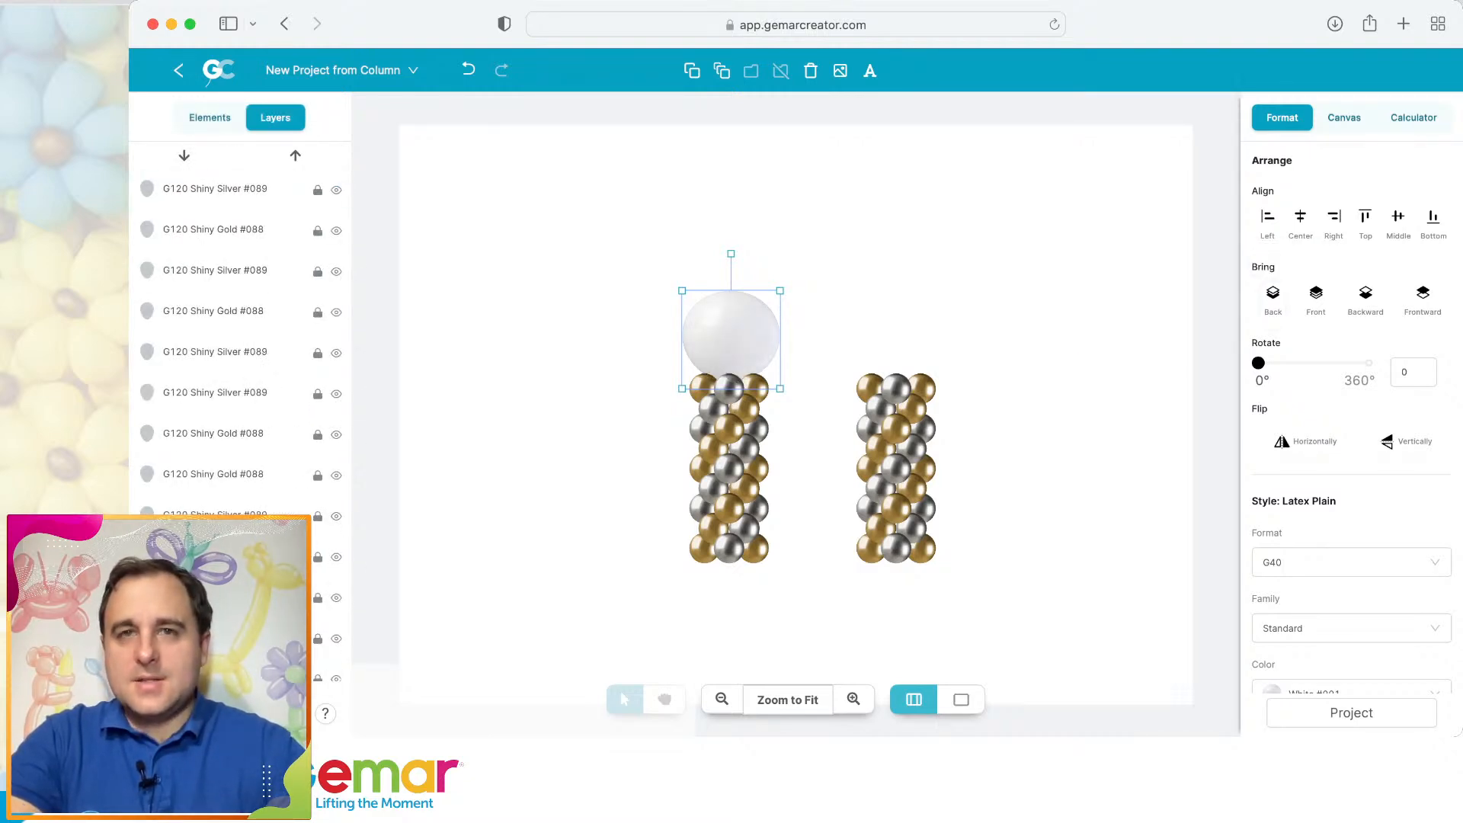
{"action": "left_click", "coordinate": [692, 70]}
{"action": "left_click_drag", "start_coordinate": [830, 339], "coordinate": [896, 340]}
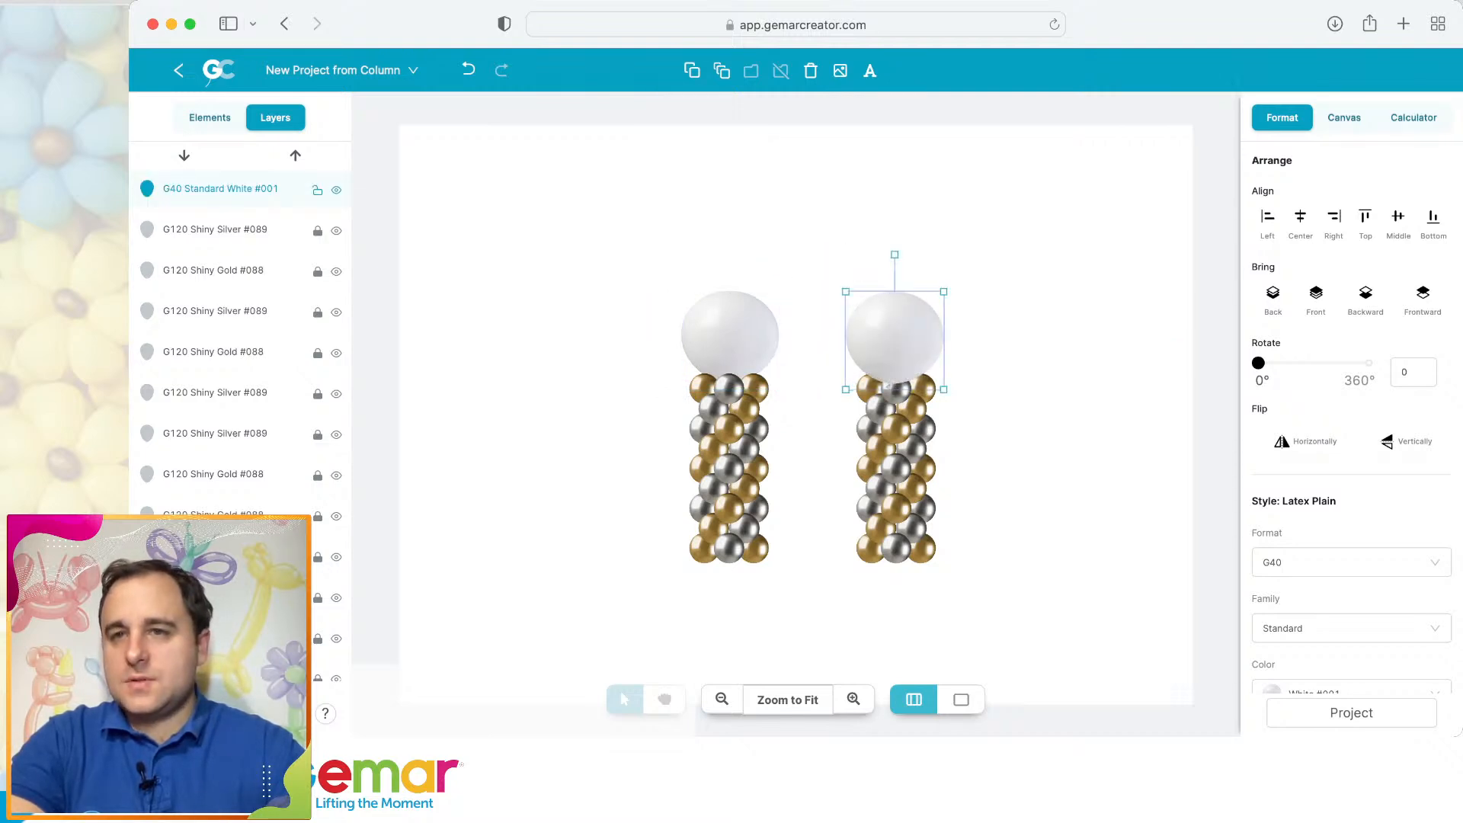
{"action": "left_click", "coordinate": [1273, 294]}
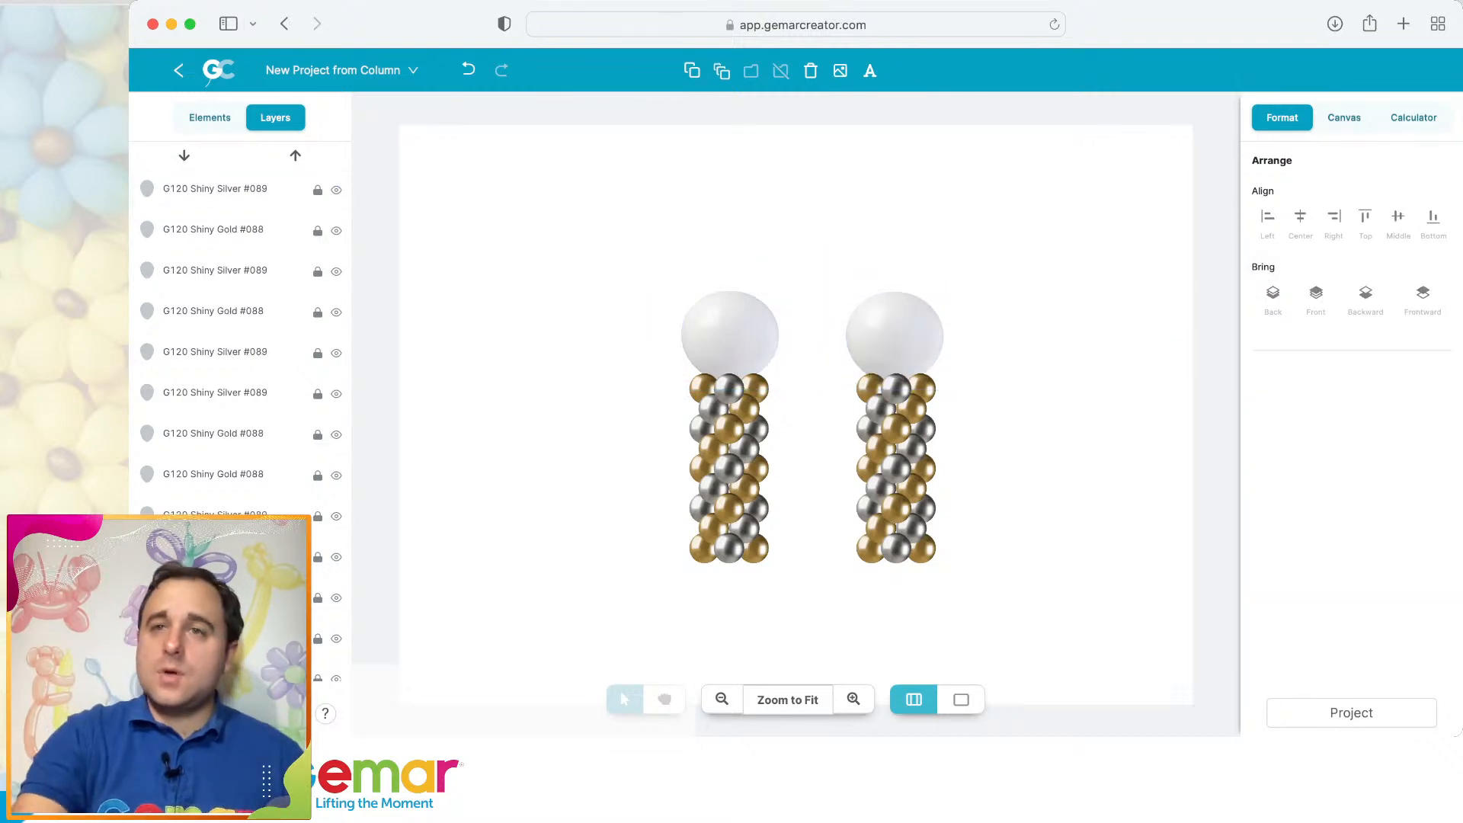
Set the canvas width to 280 cm.
{"action": "left_click", "coordinate": [1344, 117]}
{"action": "left_click", "coordinate": [1280, 224]}
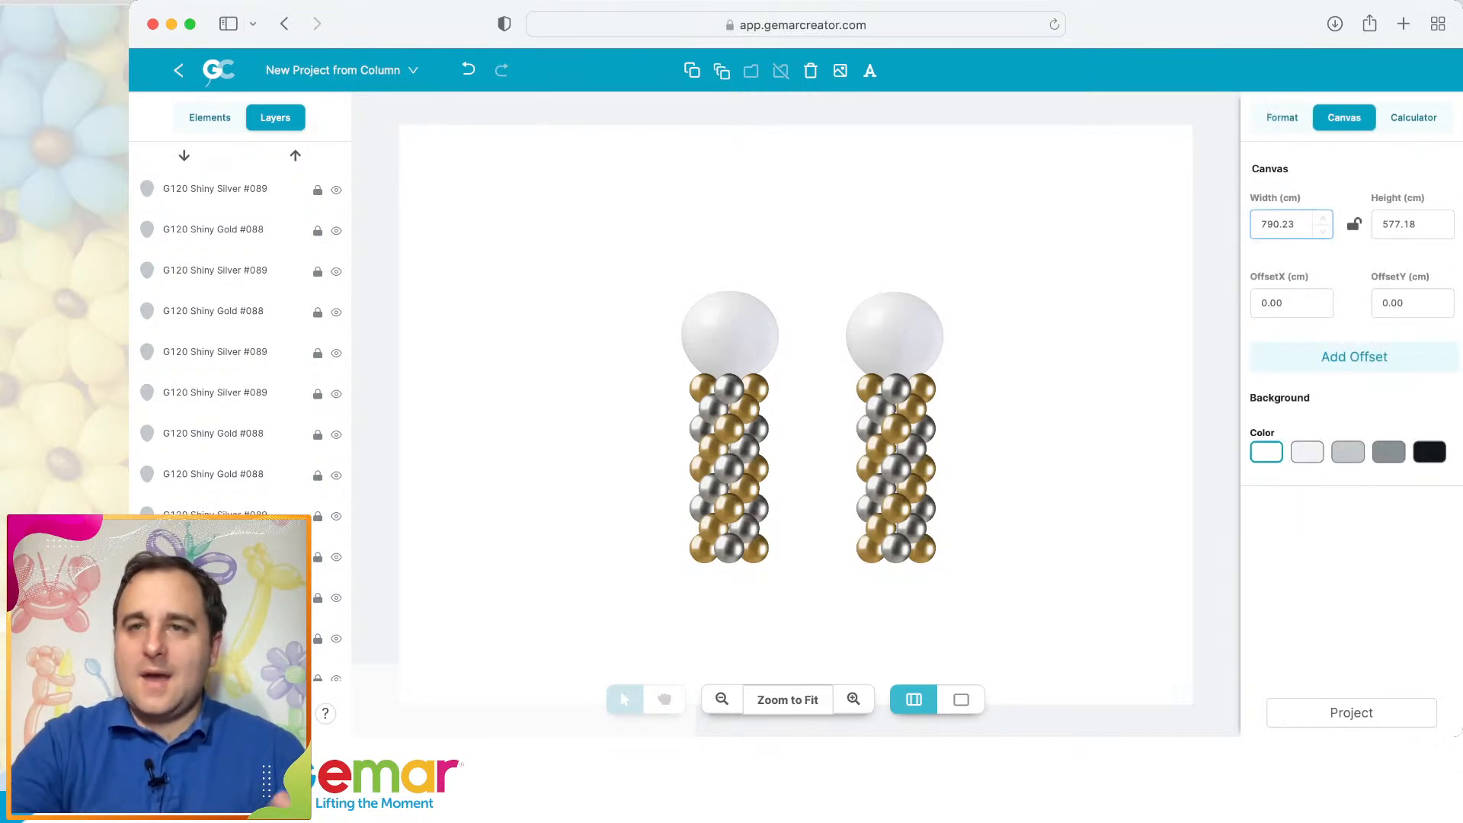
{"action": "double_click", "coordinate": [1280, 224]}
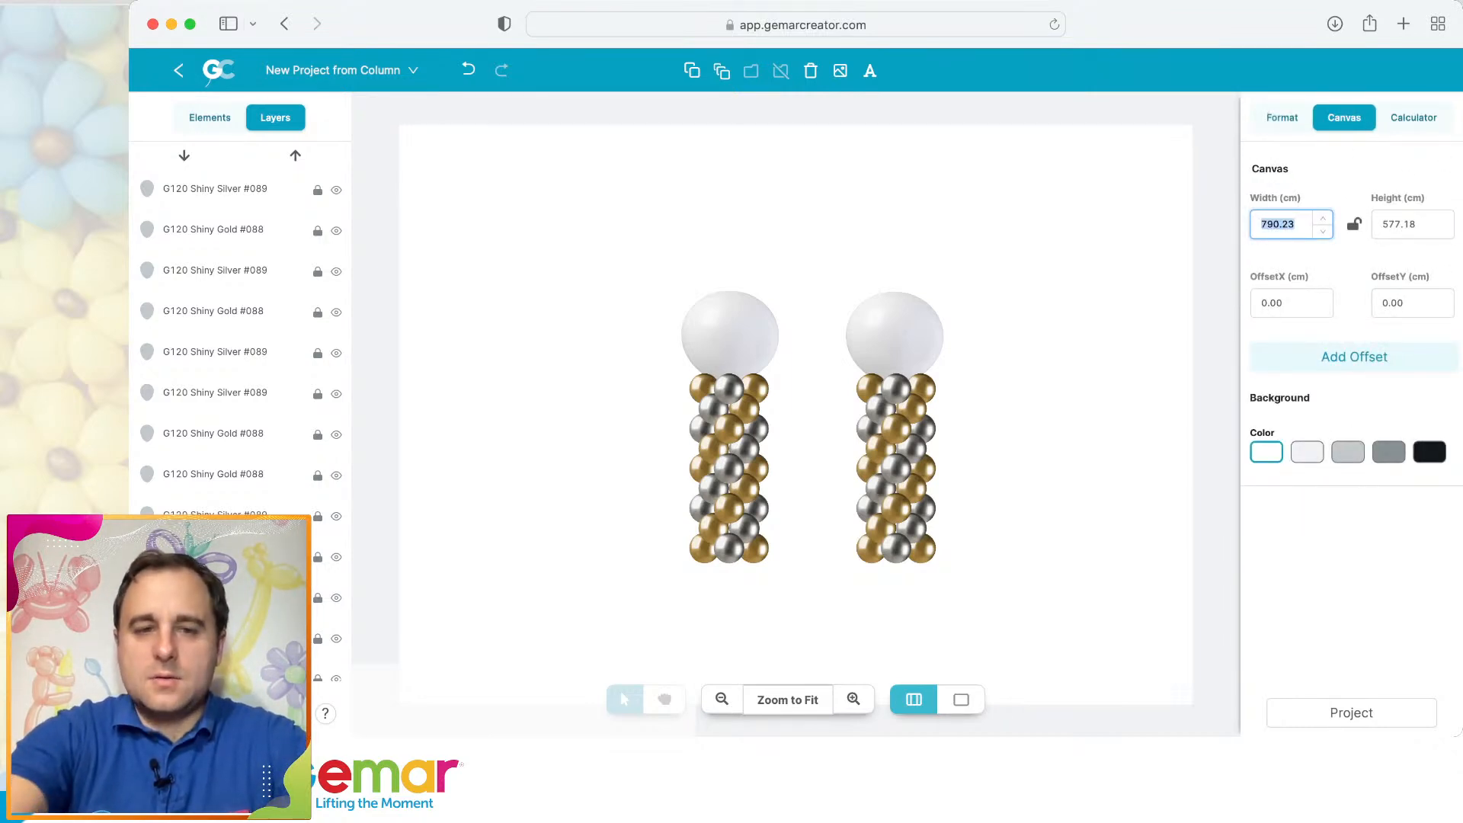
{"action": "type", "text": "2500"}
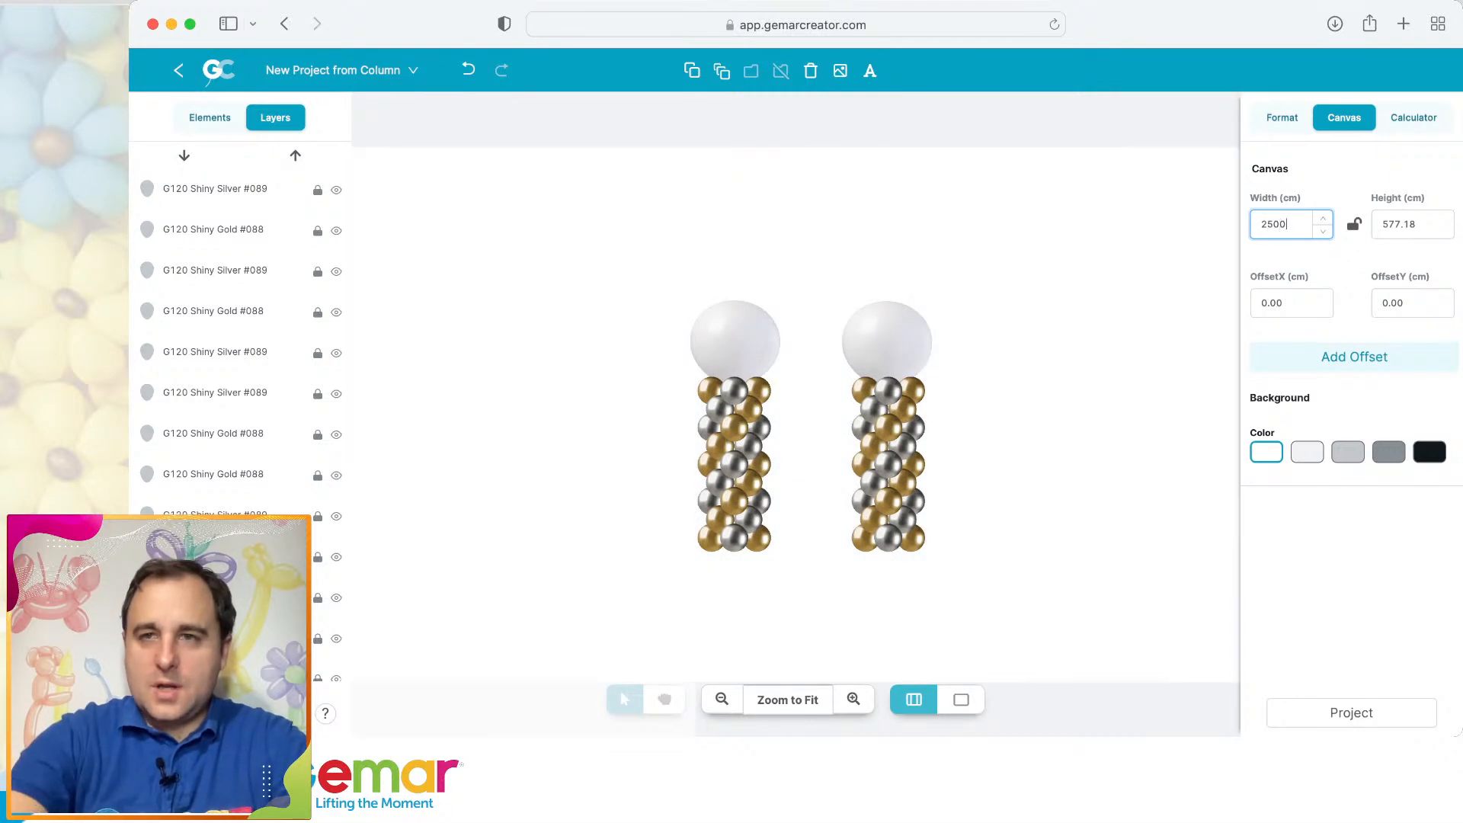
{"action": "key", "text": "BackSpace"}
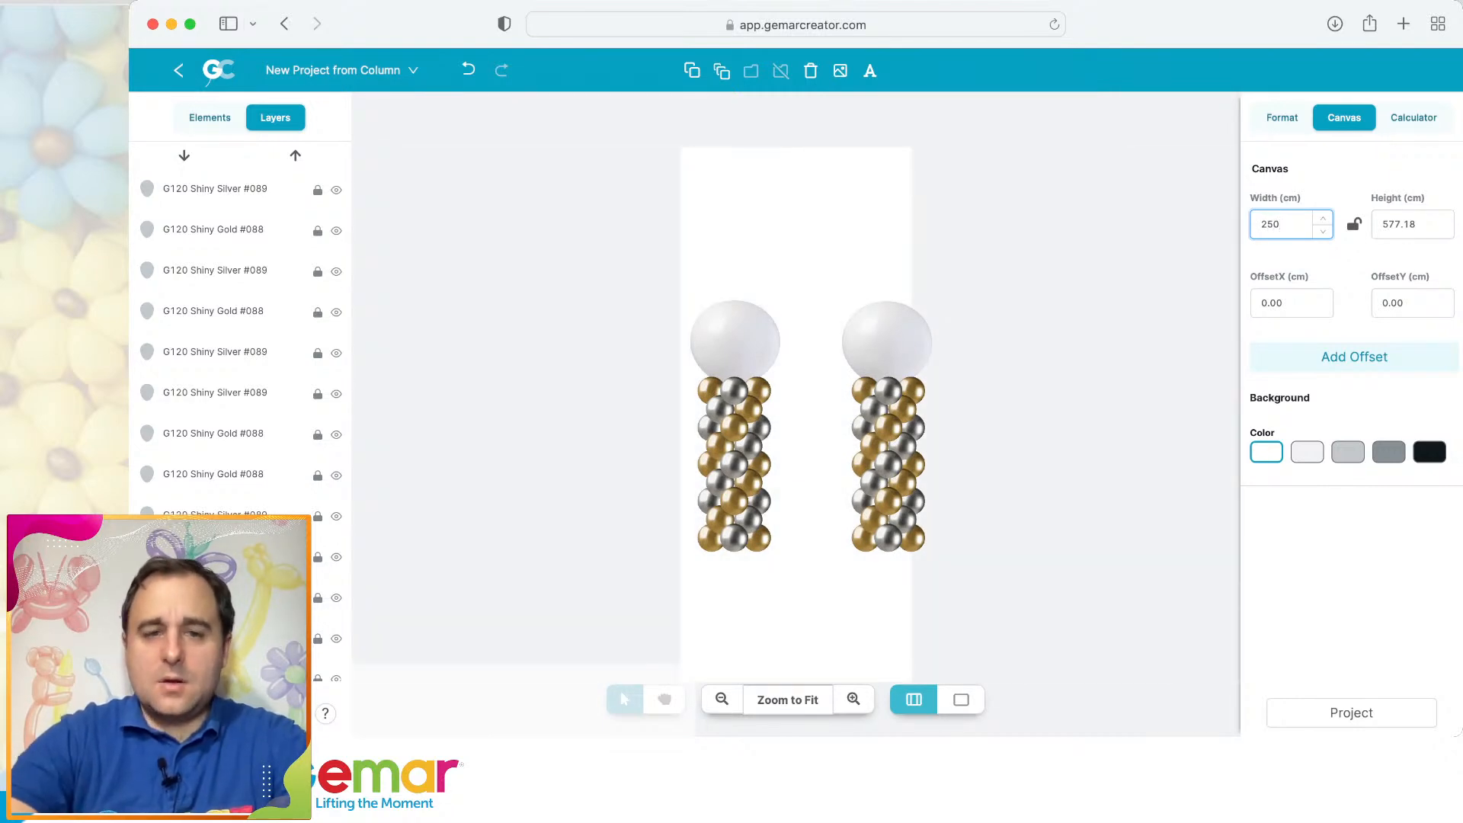
{"action": "key", "text": "BackSpace"}
{"action": "key", "text": "BackSpace"}
{"action": "type", "text": "70"}
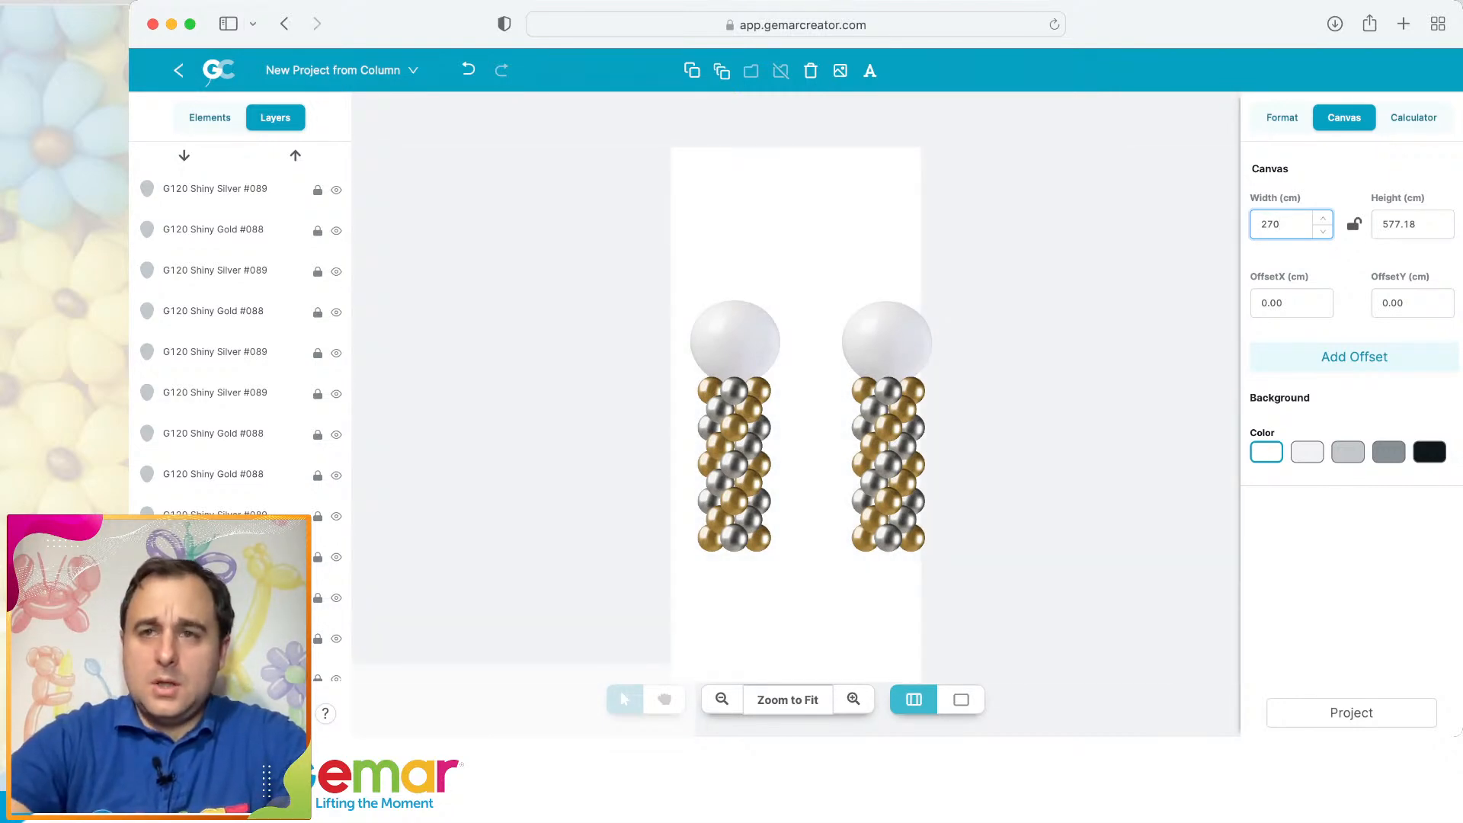
{"action": "key", "text": "BackSpace"}
{"action": "key", "text": "BackSpace"}
{"action": "type", "text": "80"}
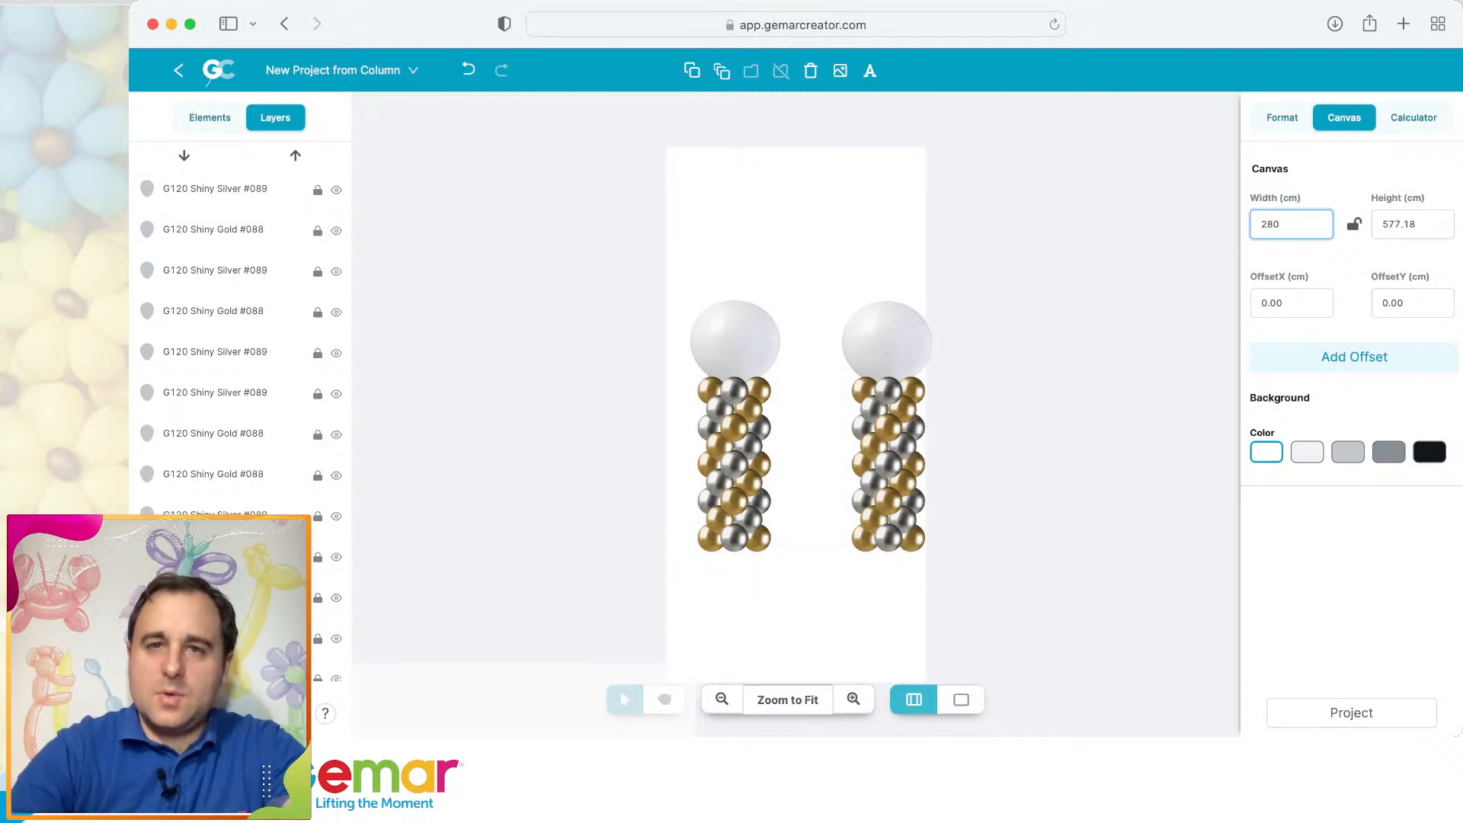
Move the right column and its white topper closer to the left column so they fit within the narrowed canvas.
{"action": "left_click_drag", "start_coordinate": [839, 272], "coordinate": [935, 581]}
{"action": "left_click_drag", "start_coordinate": [888, 464], "coordinate": [863, 466]}
{"action": "left_click", "coordinate": [999, 415]}
Set the canvas height to 290 cm.
{"action": "double_click", "coordinate": [1399, 224]}
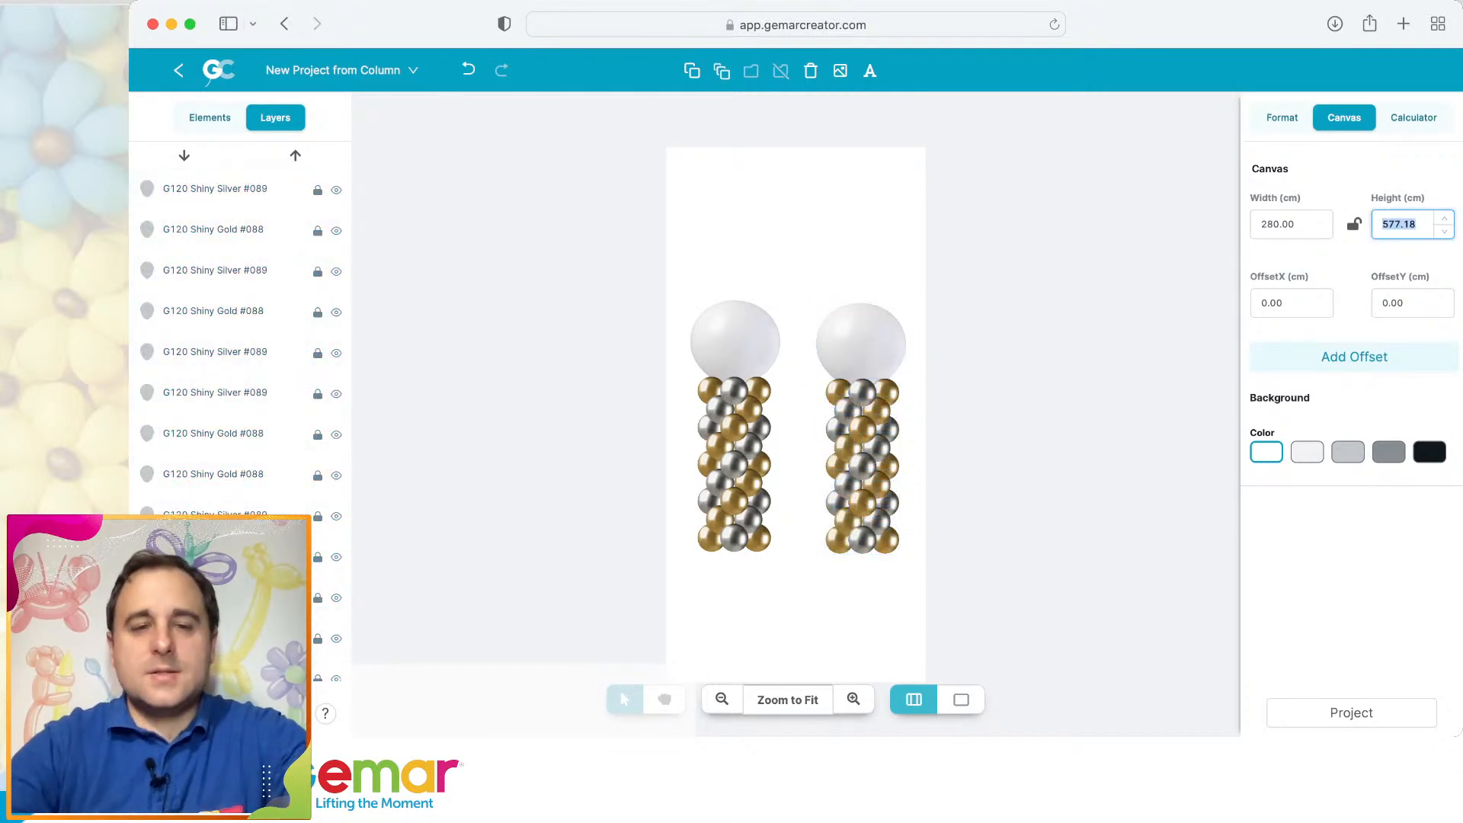
{"action": "type", "text": "200"}
{"action": "key", "text": "BackSpace"}
{"action": "key", "text": "BackSpace"}
{"action": "type", "text": "50"}
{"action": "key", "text": "BackSpace"}
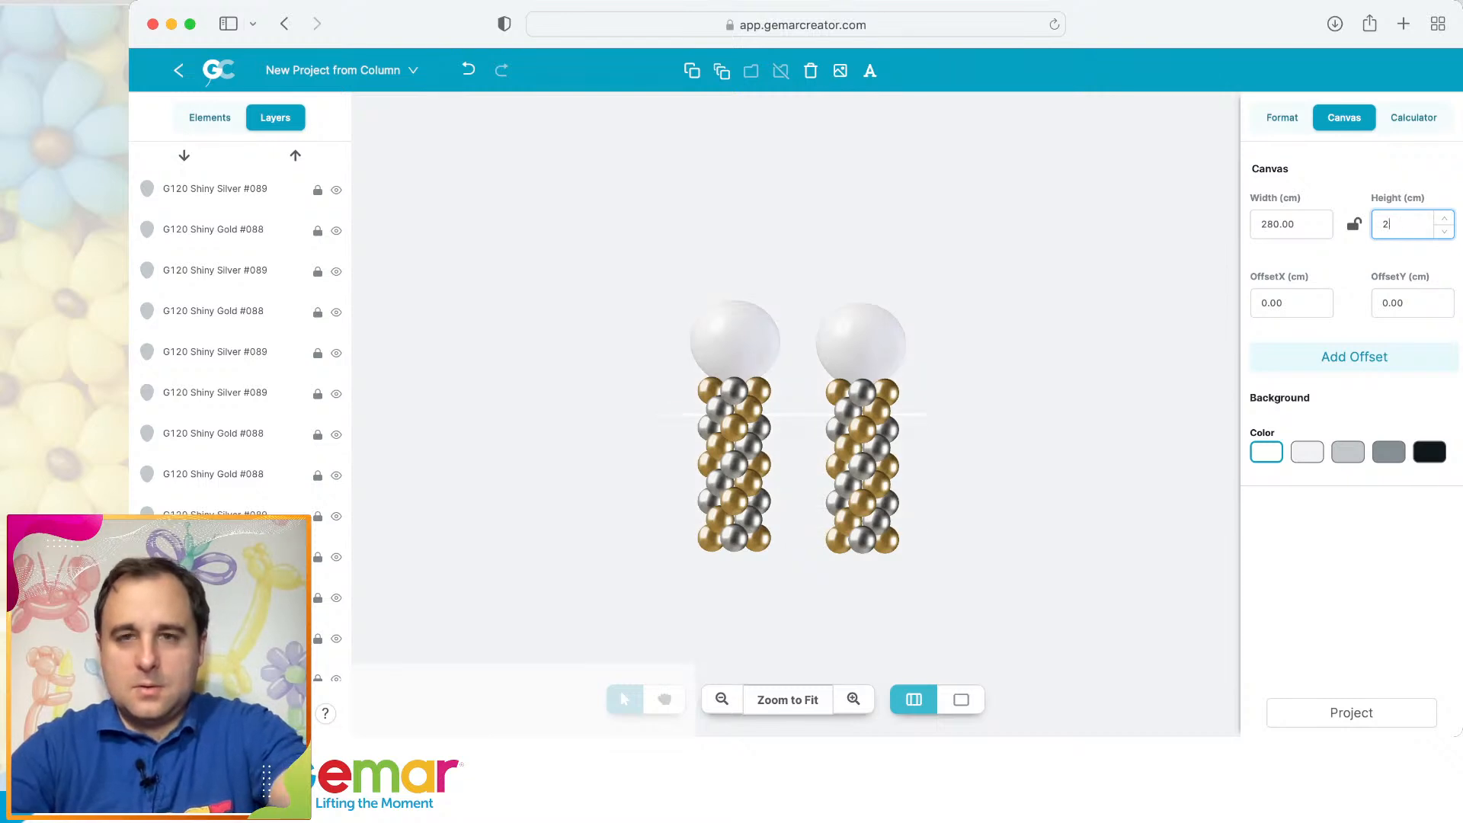
{"action": "type", "text": "160"}
{"action": "key", "text": "BackSpace"}
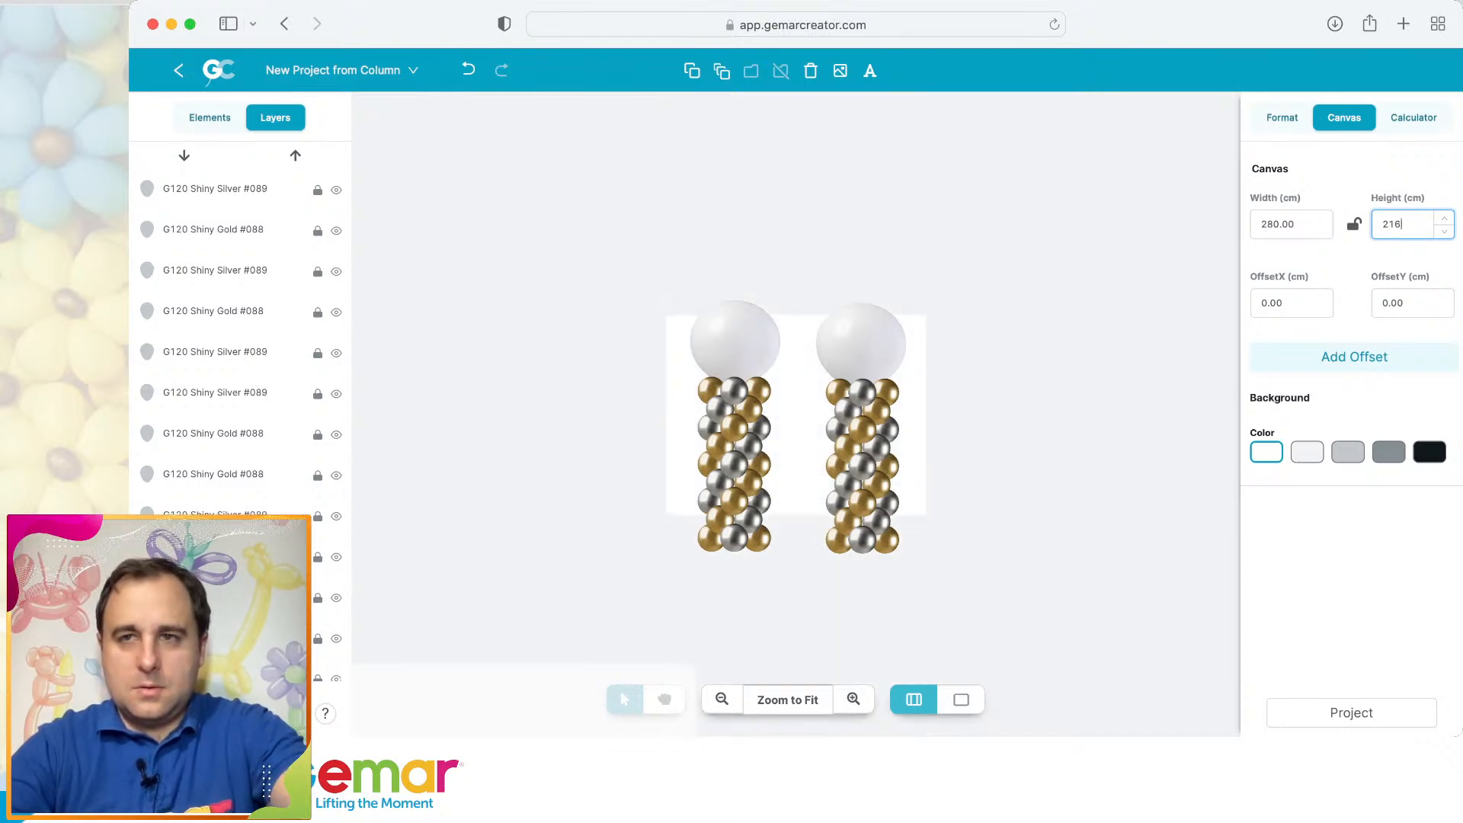
{"action": "key", "text": "BackSpace"}
{"action": "key", "text": "BackSpace"}
{"action": "type", "text": "60"}
{"action": "key", "text": "BackSpace"}
{"action": "type", "text": "0"}
{"action": "key", "text": "BackSpace"}
{"action": "key", "text": "BackSpace"}
{"action": "type", "text": "90"}
{"action": "key", "text": "Return"}
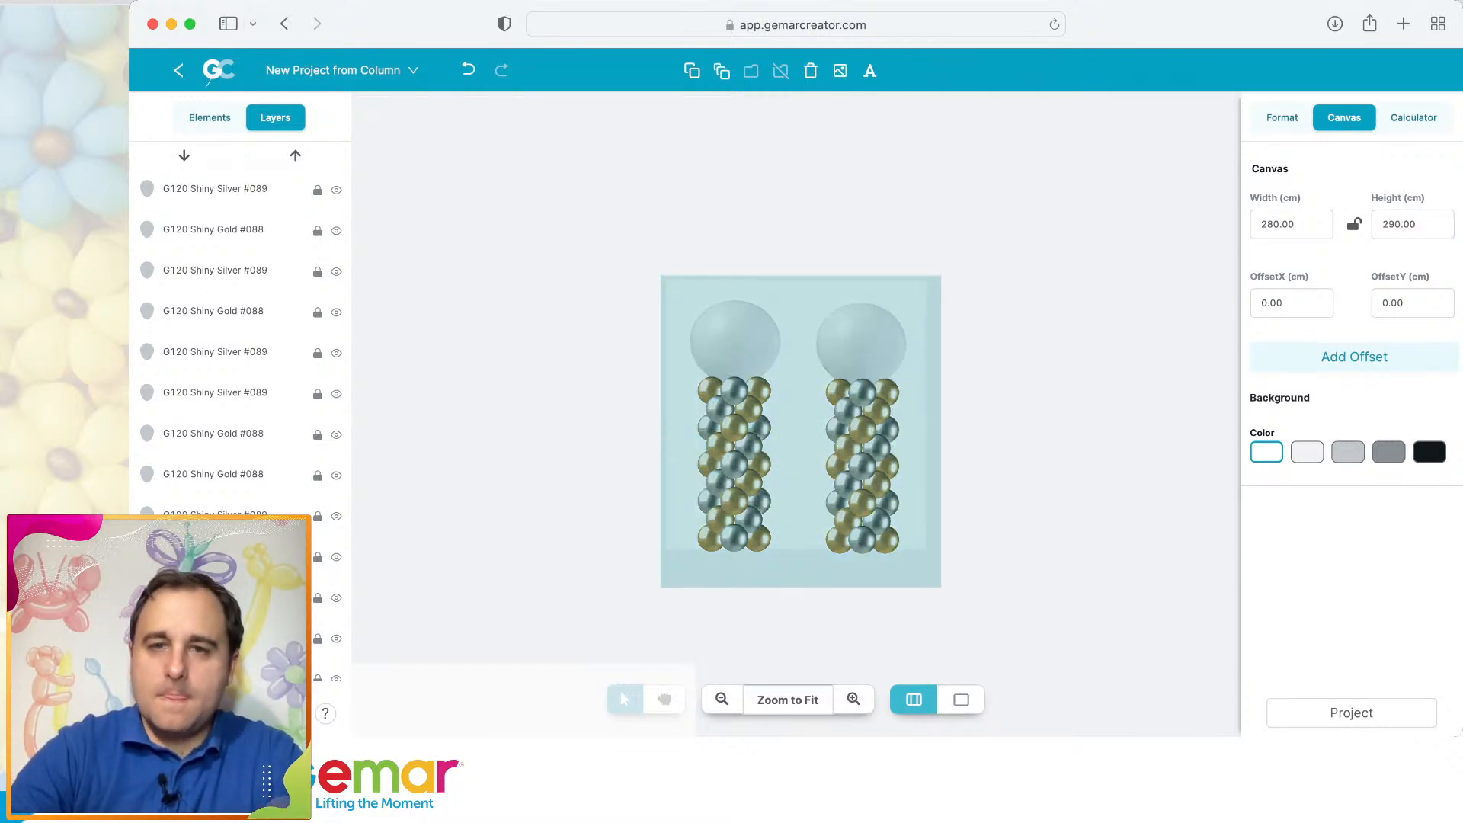
Move both columns up to fit inside the canvas and export the project as PNG.
{"action": "left_click_drag", "start_coordinate": [734, 426], "coordinate": [734, 422]}
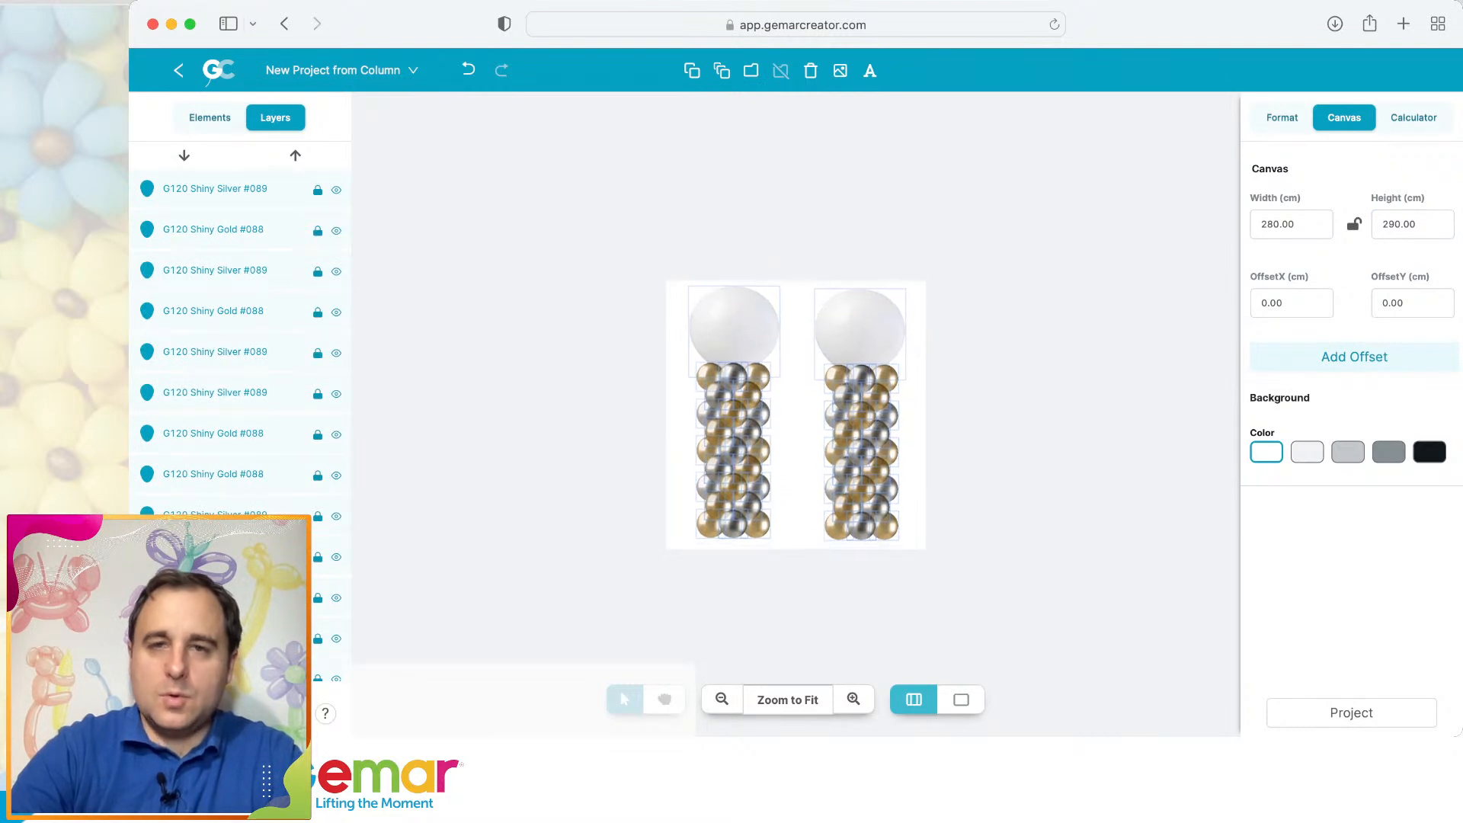
{"action": "left_click", "coordinate": [548, 426]}
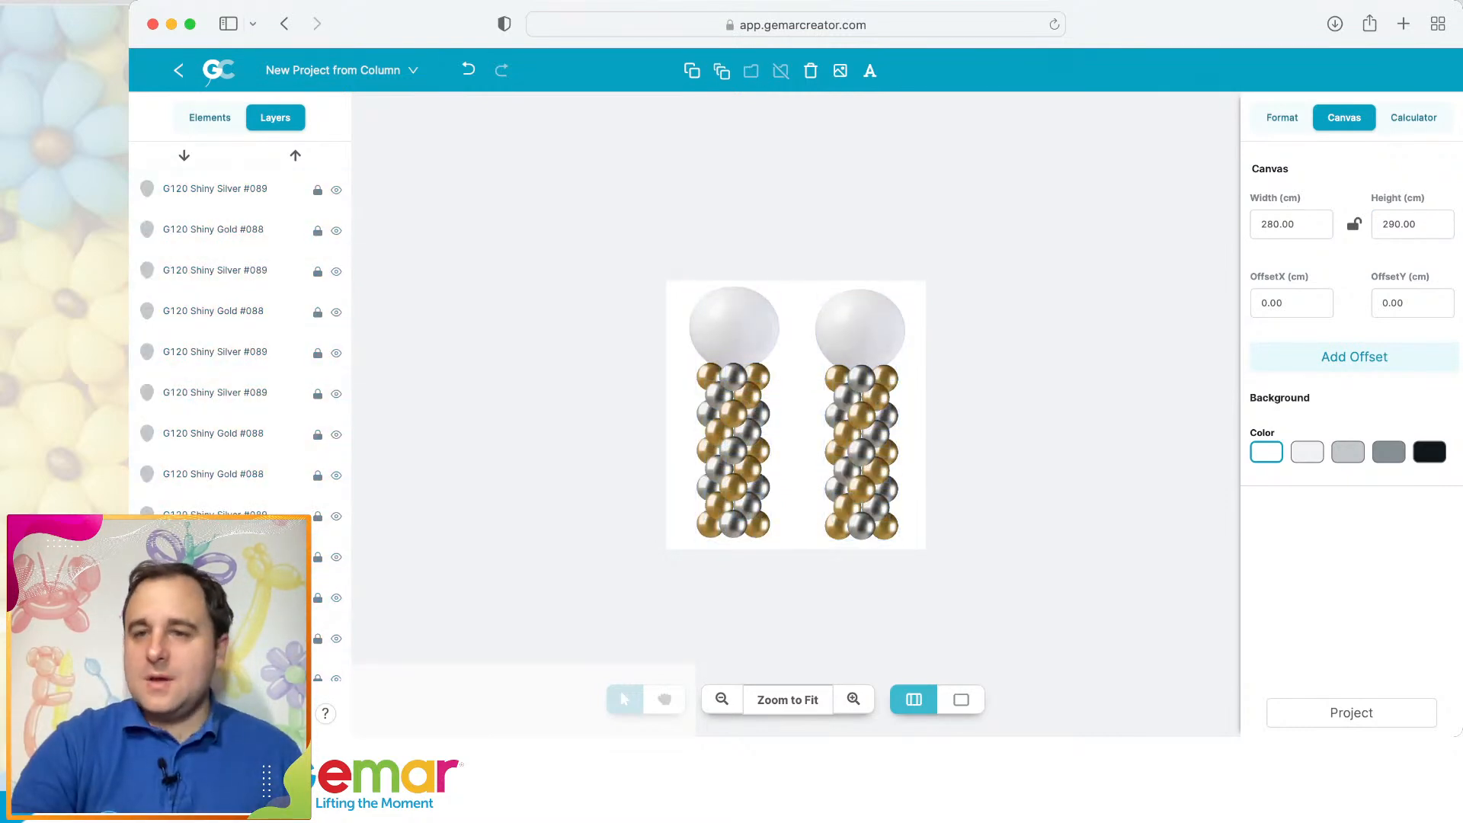
{"action": "left_click", "coordinate": [1351, 712]}
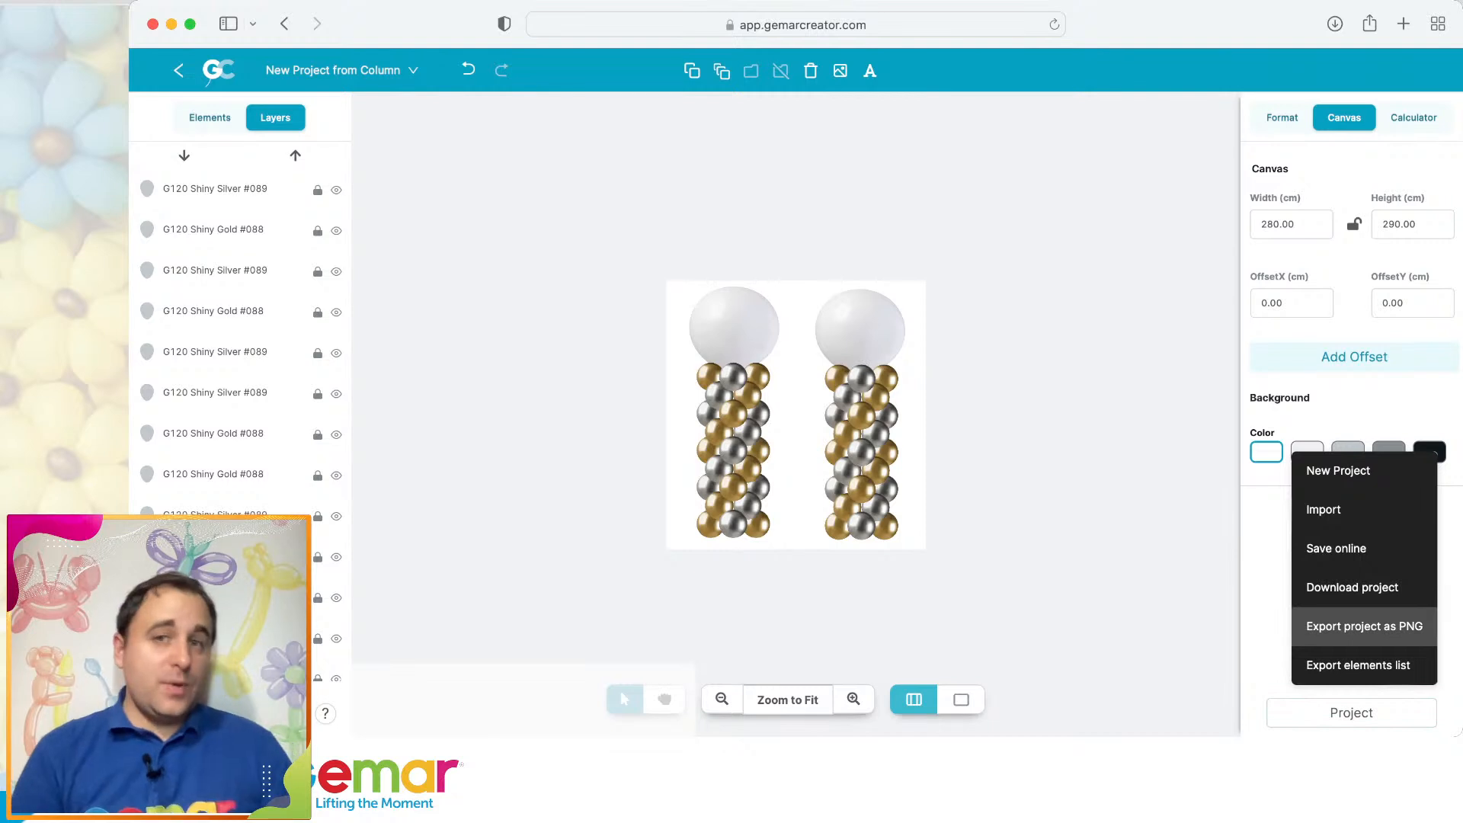
{"action": "left_click", "coordinate": [1355, 623]}
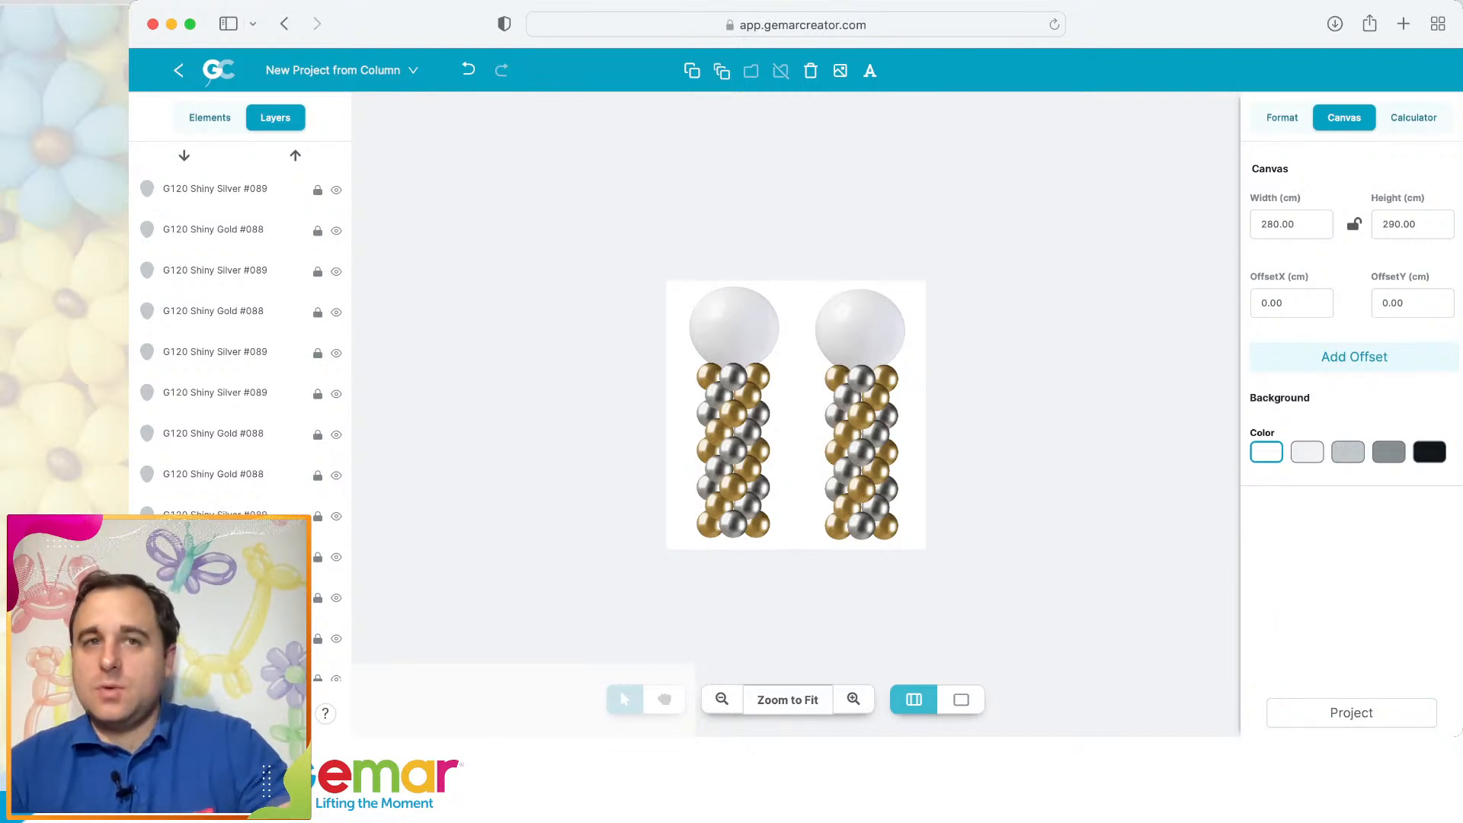
Open the Round Garland project and place a copy of the empty white frame below the Balloon Mosaic frame, offset to the left.
{"action": "left_click", "coordinate": [179, 70]}
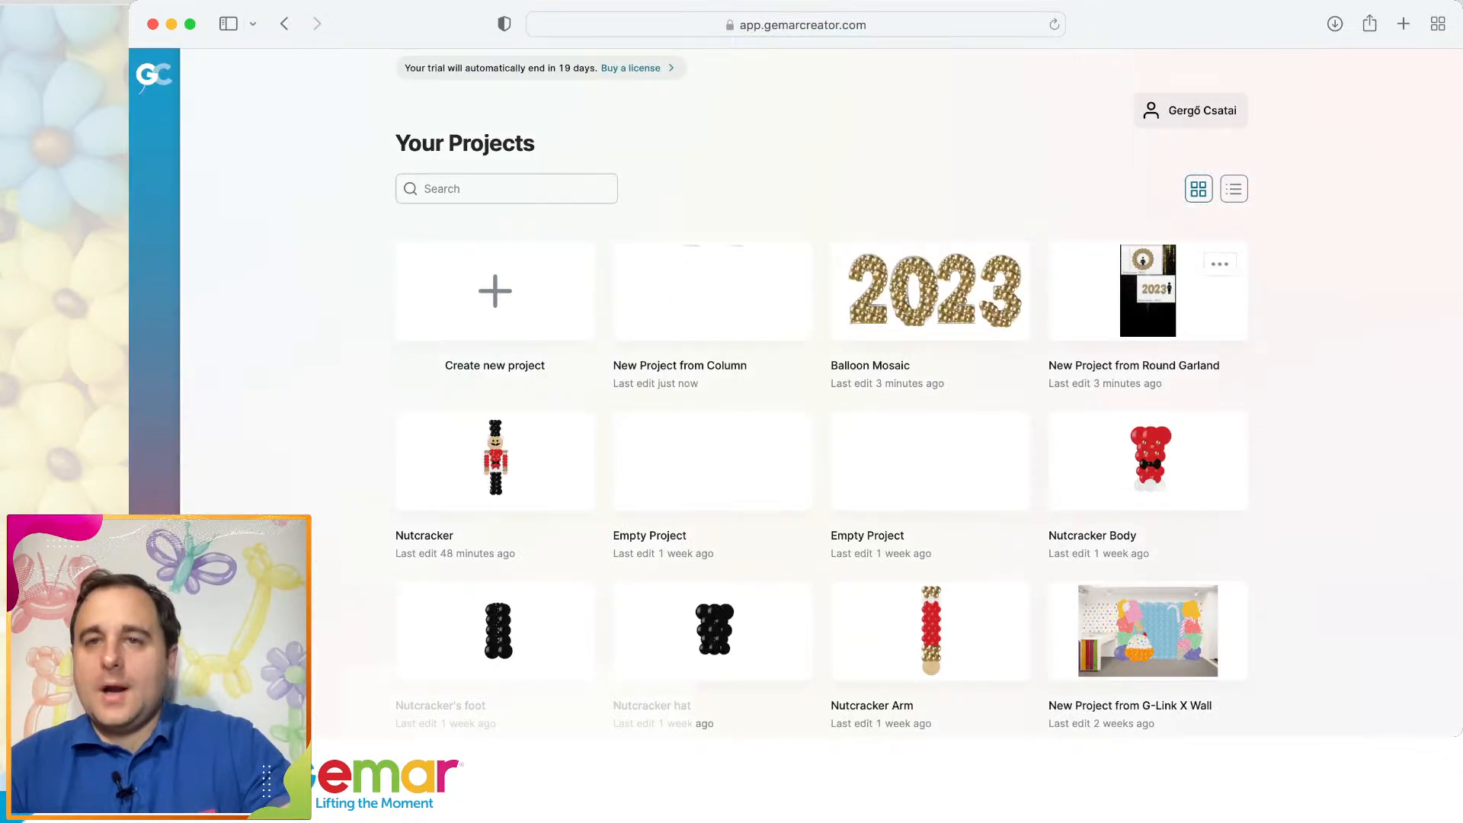
{"action": "left_click", "coordinate": [1147, 297]}
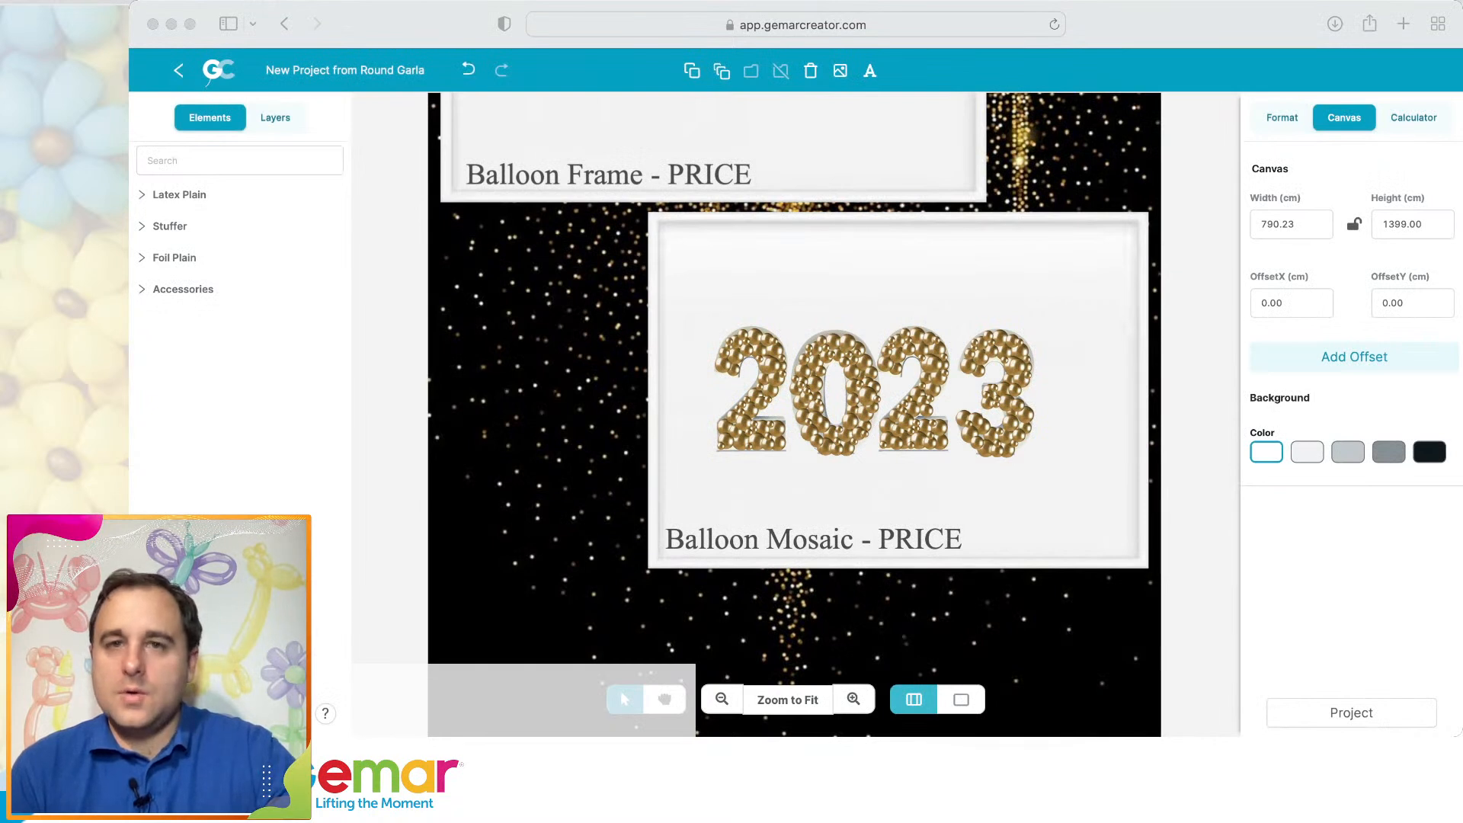
{"action": "left_click", "coordinate": [900, 491]}
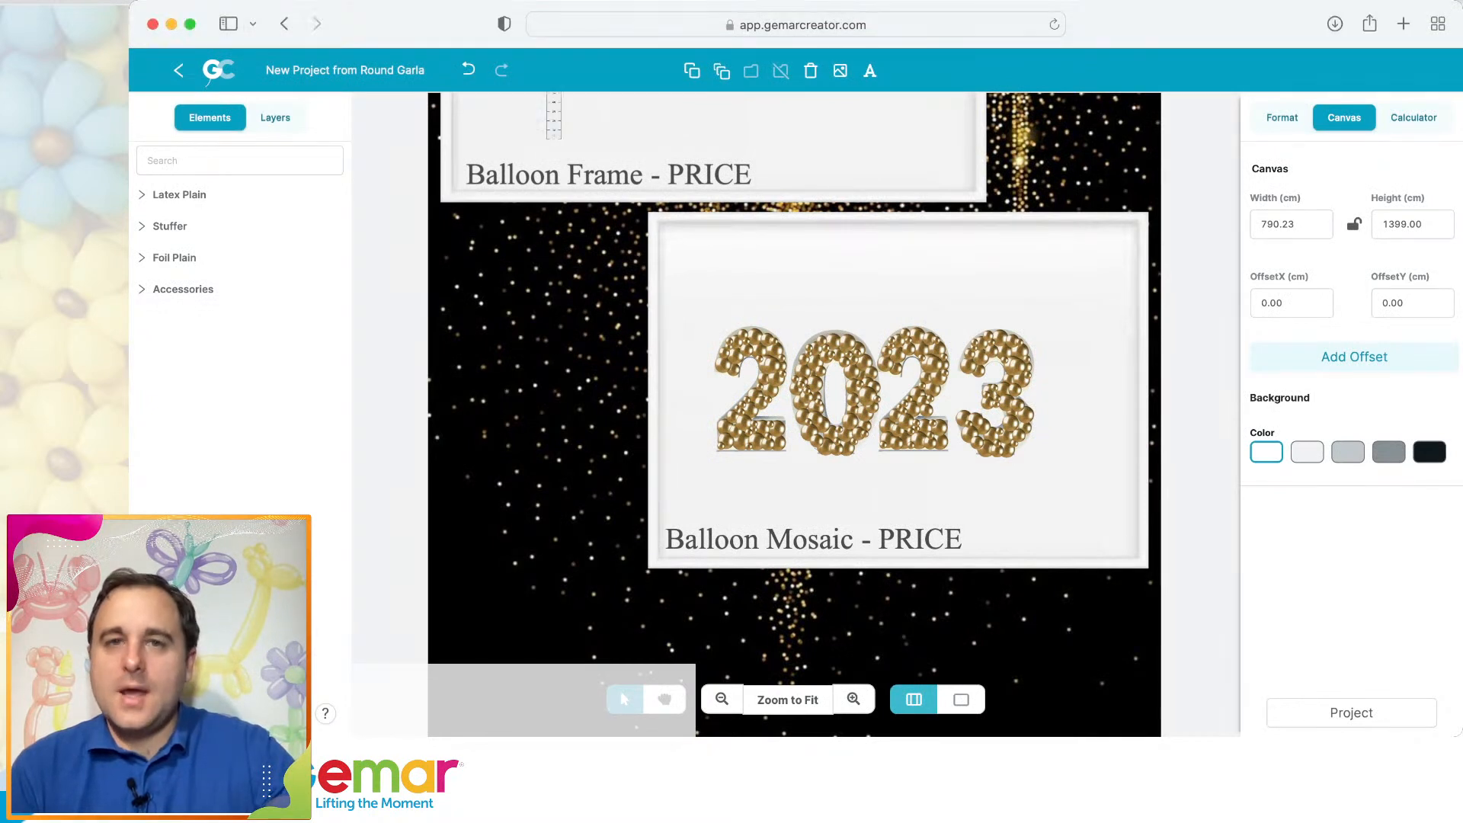
{"action": "left_click", "coordinate": [899, 491]}
{"action": "key", "text": "super+v"}
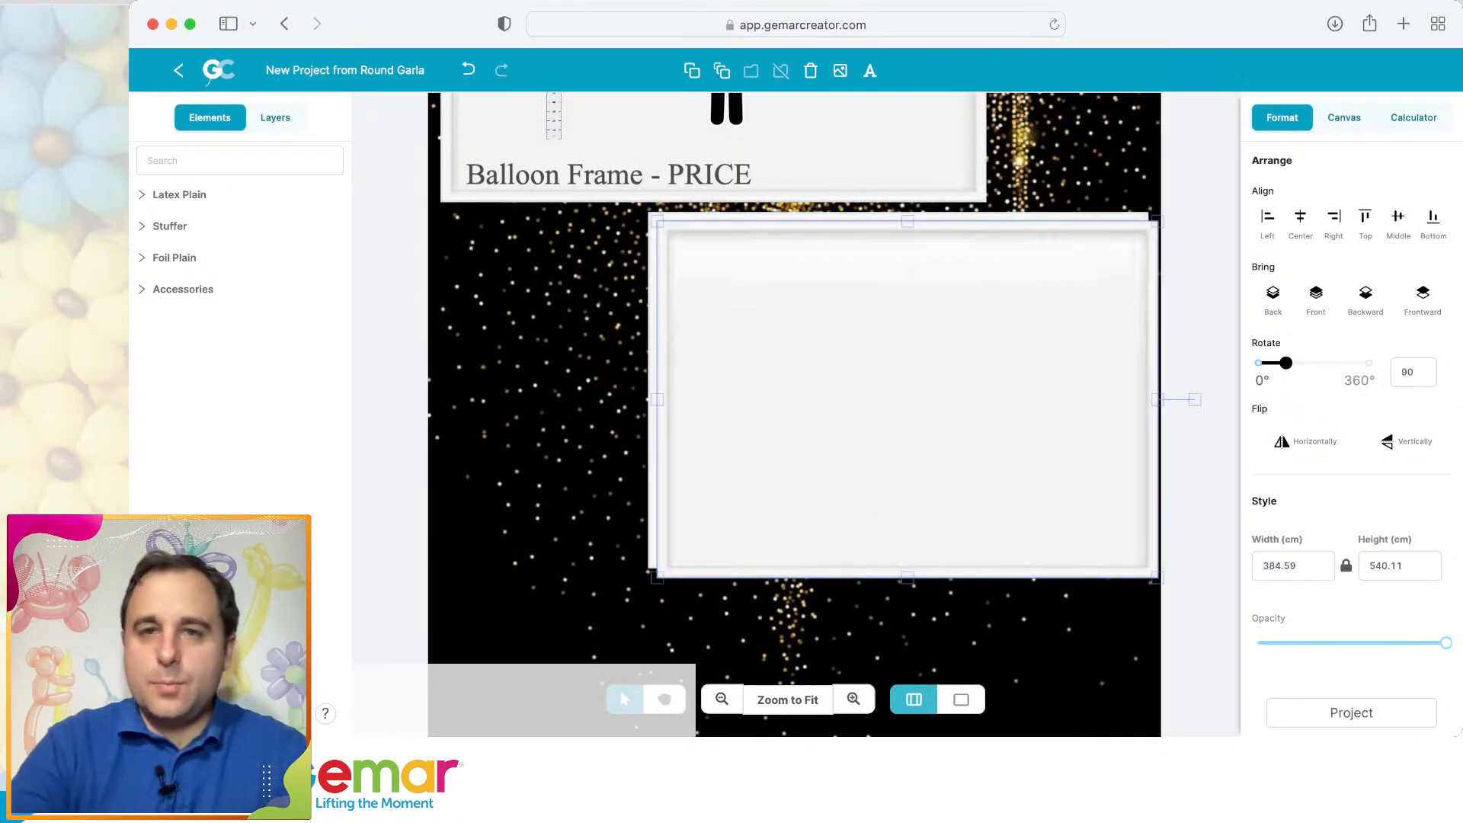
{"action": "left_click_drag", "start_coordinate": [899, 492], "coordinate": [792, 684]}
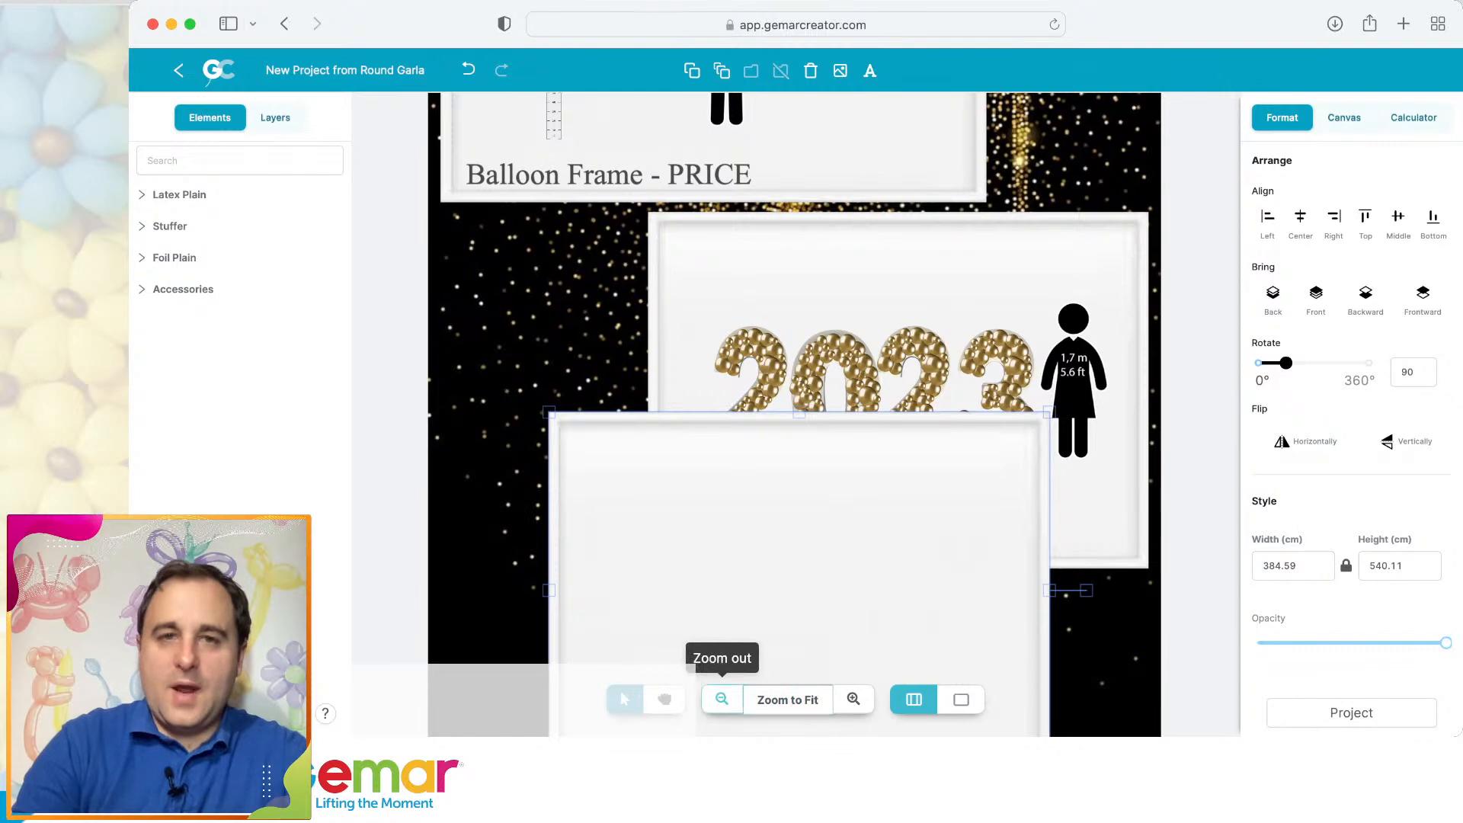
{"action": "left_click", "coordinate": [722, 700]}
{"action": "scroll", "coordinate": [795, 415], "scroll_direction": "down", "scroll_amount": 4}
{"action": "scroll", "coordinate": [795, 415], "scroll_direction": "left", "scroll_amount": 1}
{"action": "left_click_drag", "start_coordinate": [860, 288], "coordinate": [750, 455]}
Place a copy of the Balloon Mosaic caption at the bottom of the new frame and reword it to "Balloon Coloumn - PRICE".
{"action": "left_click", "coordinate": [876, 237]}
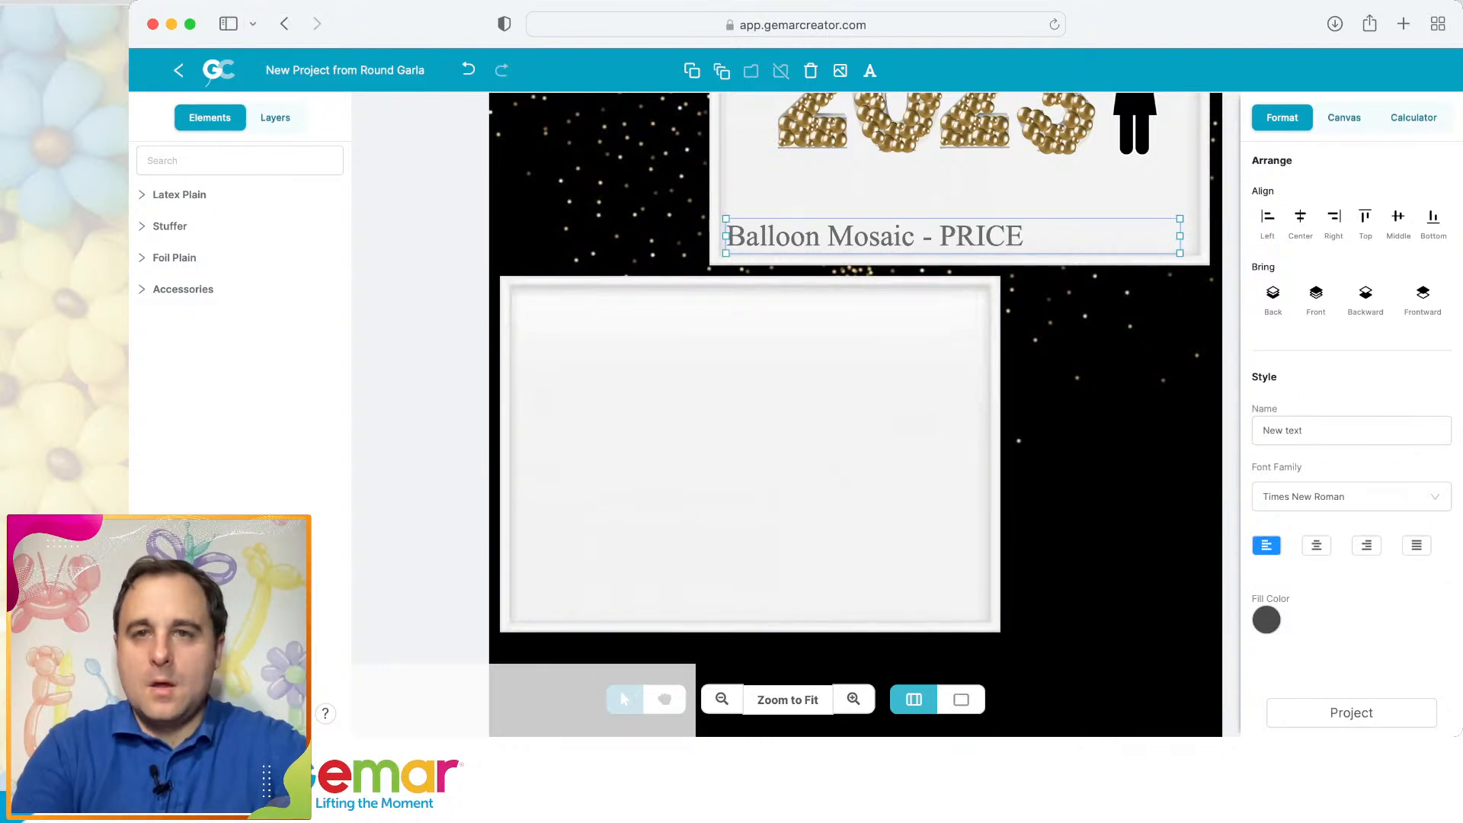
{"action": "key", "text": "super+c"}
{"action": "key", "text": "super+v"}
{"action": "left_click_drag", "start_coordinate": [876, 239], "coordinate": [661, 599]}
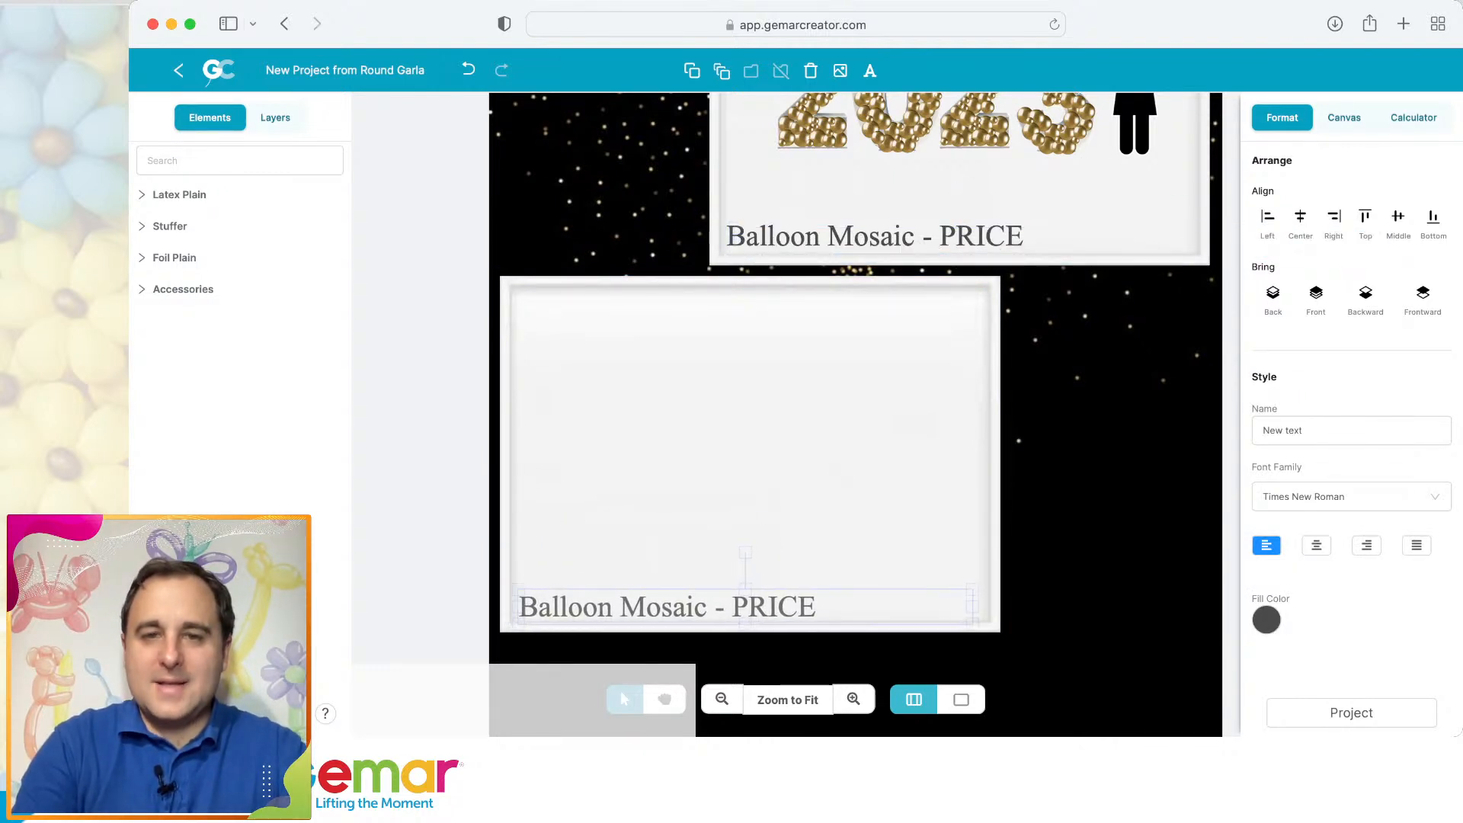
{"action": "double_click", "coordinate": [663, 608]}
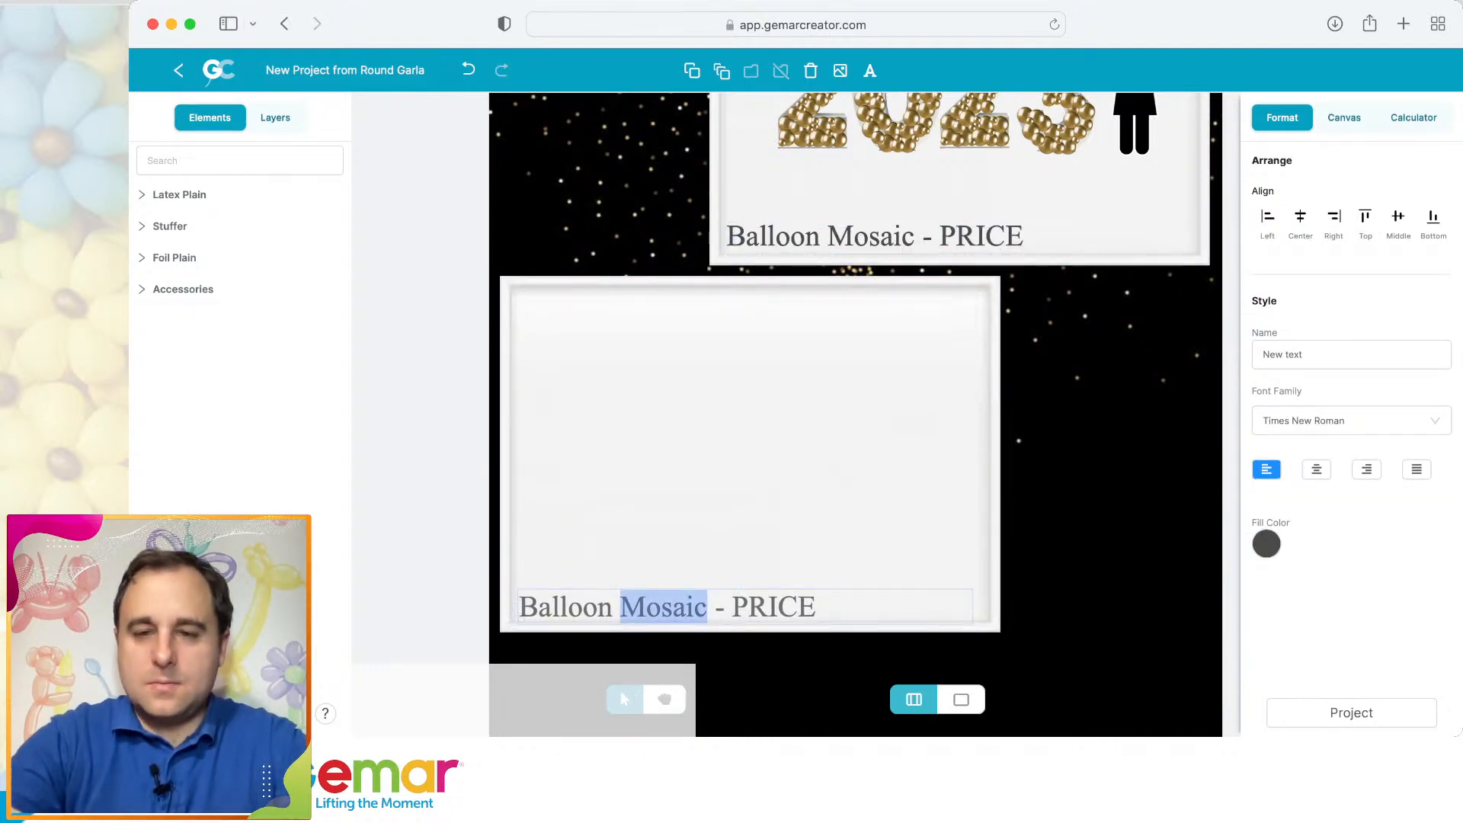
{"action": "type", "text": "Coloum"}
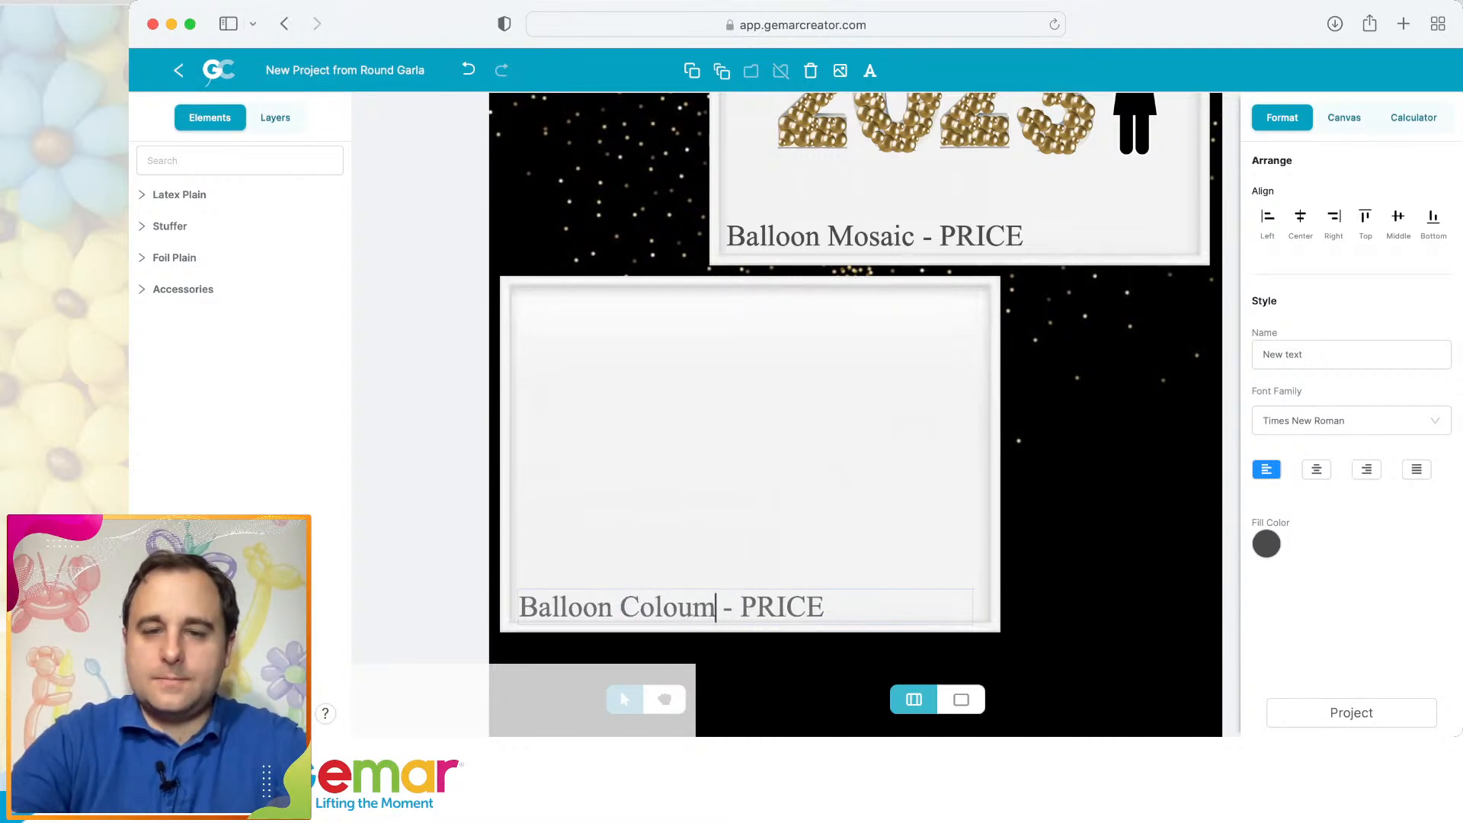
{"action": "type", "text": "n"}
{"action": "key", "text": "Escape"}
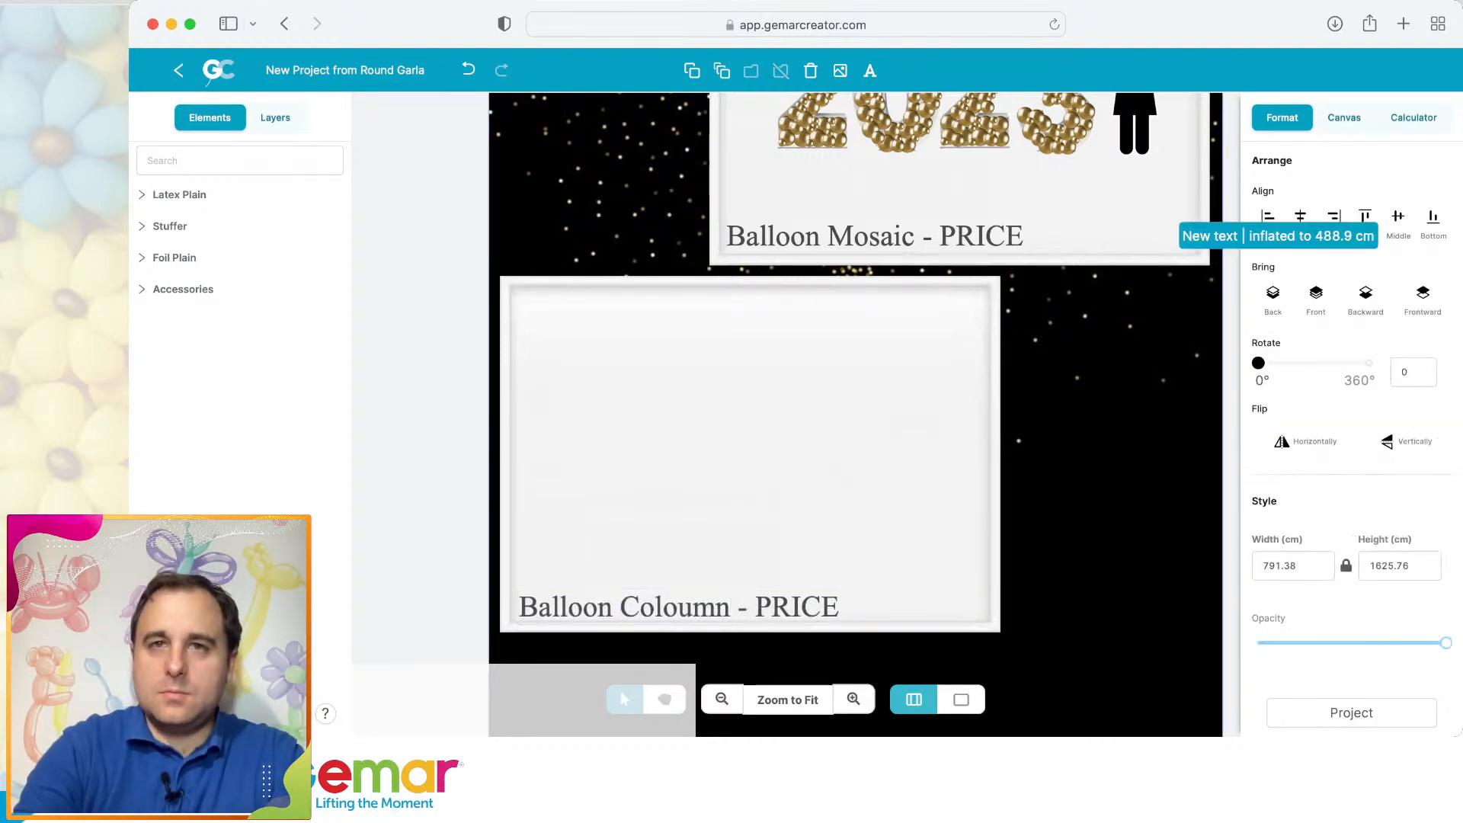
Insert the exported columns picture into the new frame, scale the frame down around it and reposition the picture inside.
{"action": "left_click", "coordinate": [840, 70]}
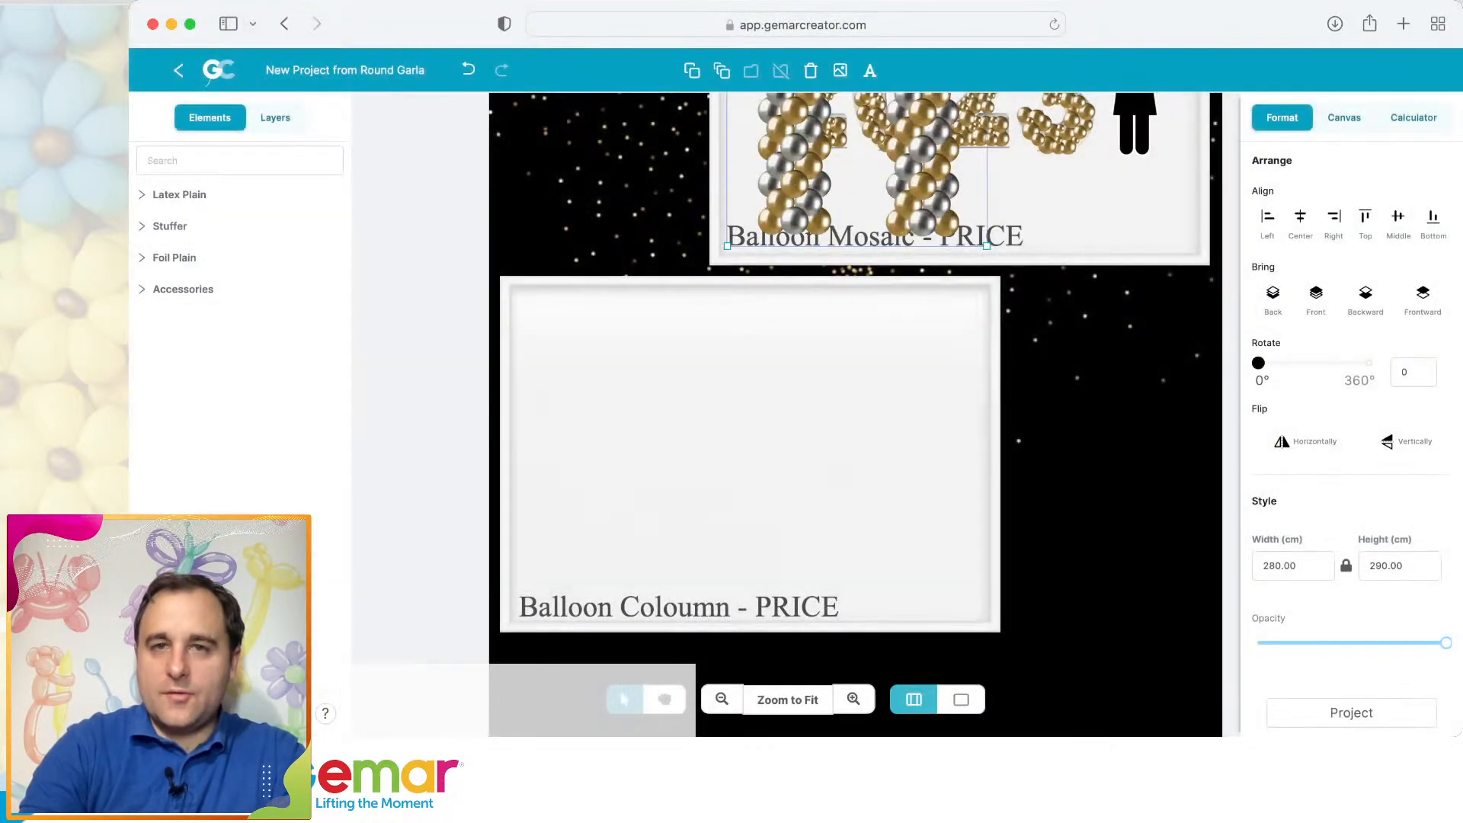
{"action": "left_click_drag", "start_coordinate": [921, 213], "coordinate": [710, 542]}
{"action": "left_click", "coordinate": [857, 522]}
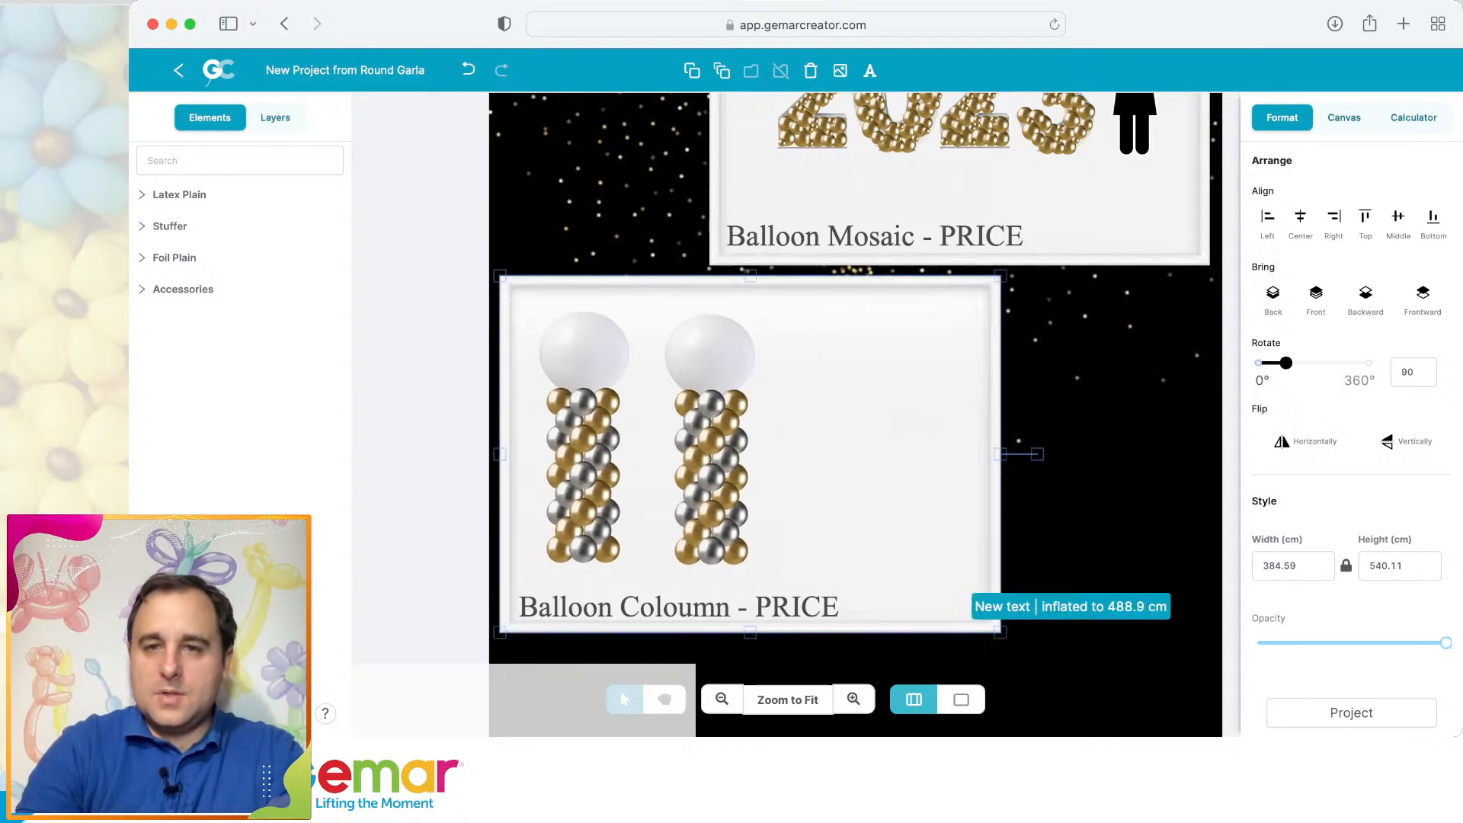
{"action": "left_click_drag", "start_coordinate": [1000, 632], "coordinate": [910, 568]}
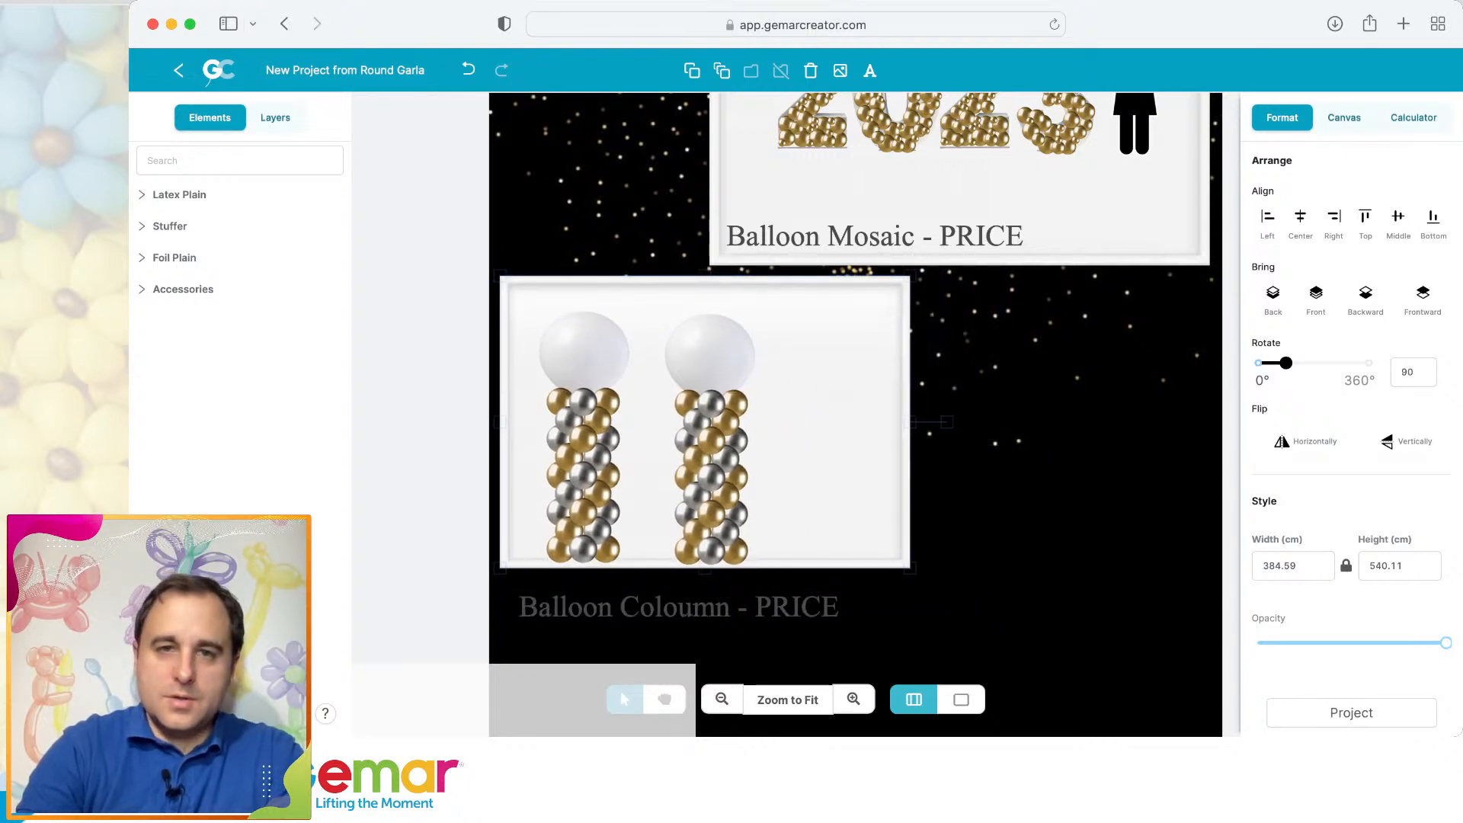
{"action": "left_click_drag", "start_coordinate": [710, 488], "coordinate": [705, 467]}
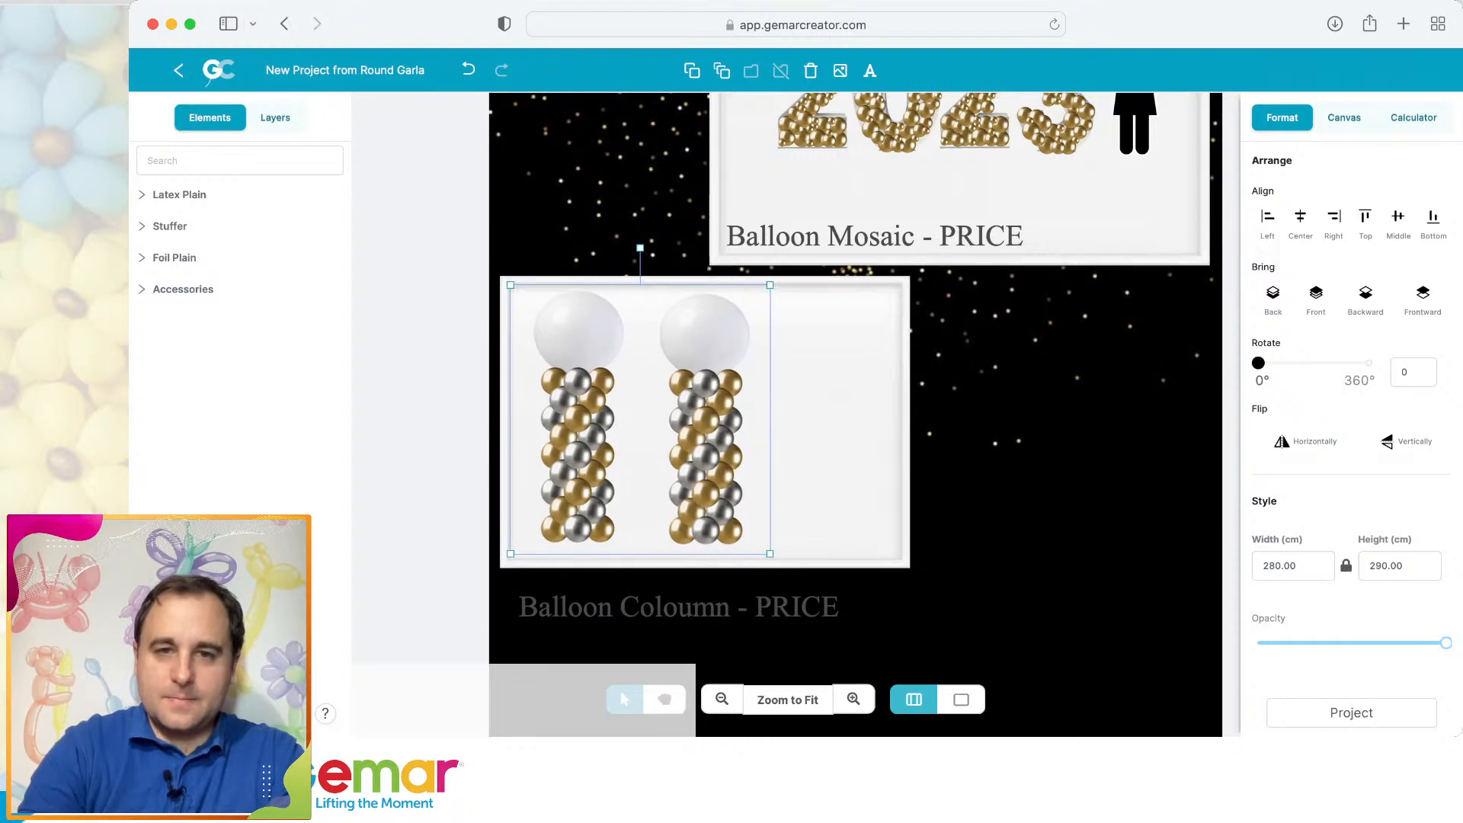
Move the "Balloon Coloumn - PRICE" caption inside the bottom of its frame and scale the columns picture to about 257 × 266 cm above it.
{"action": "left_click_drag", "start_coordinate": [705, 607], "coordinate": [690, 553]}
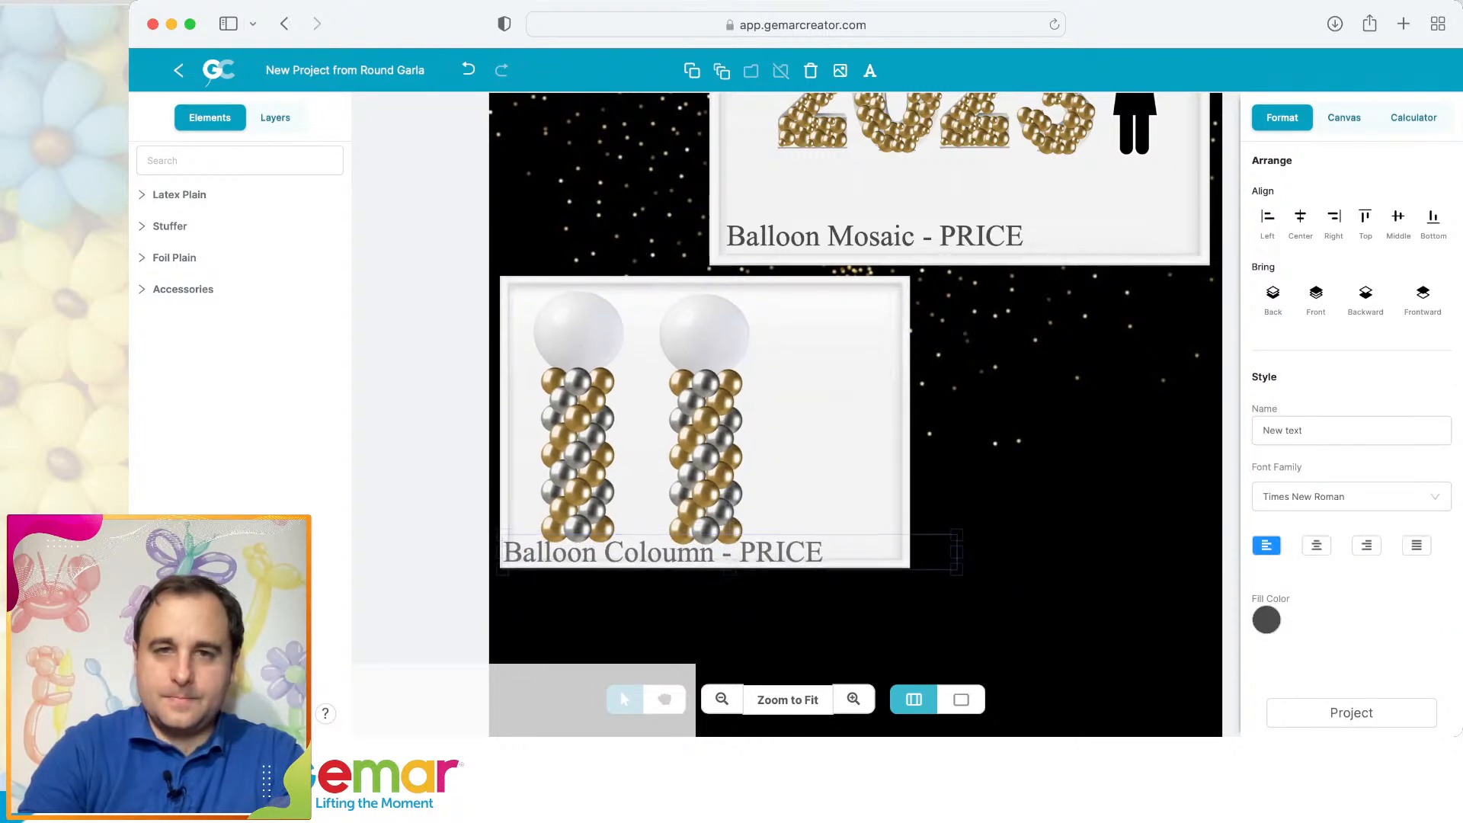
{"action": "left_click_drag", "start_coordinate": [700, 459], "coordinate": [700, 458]}
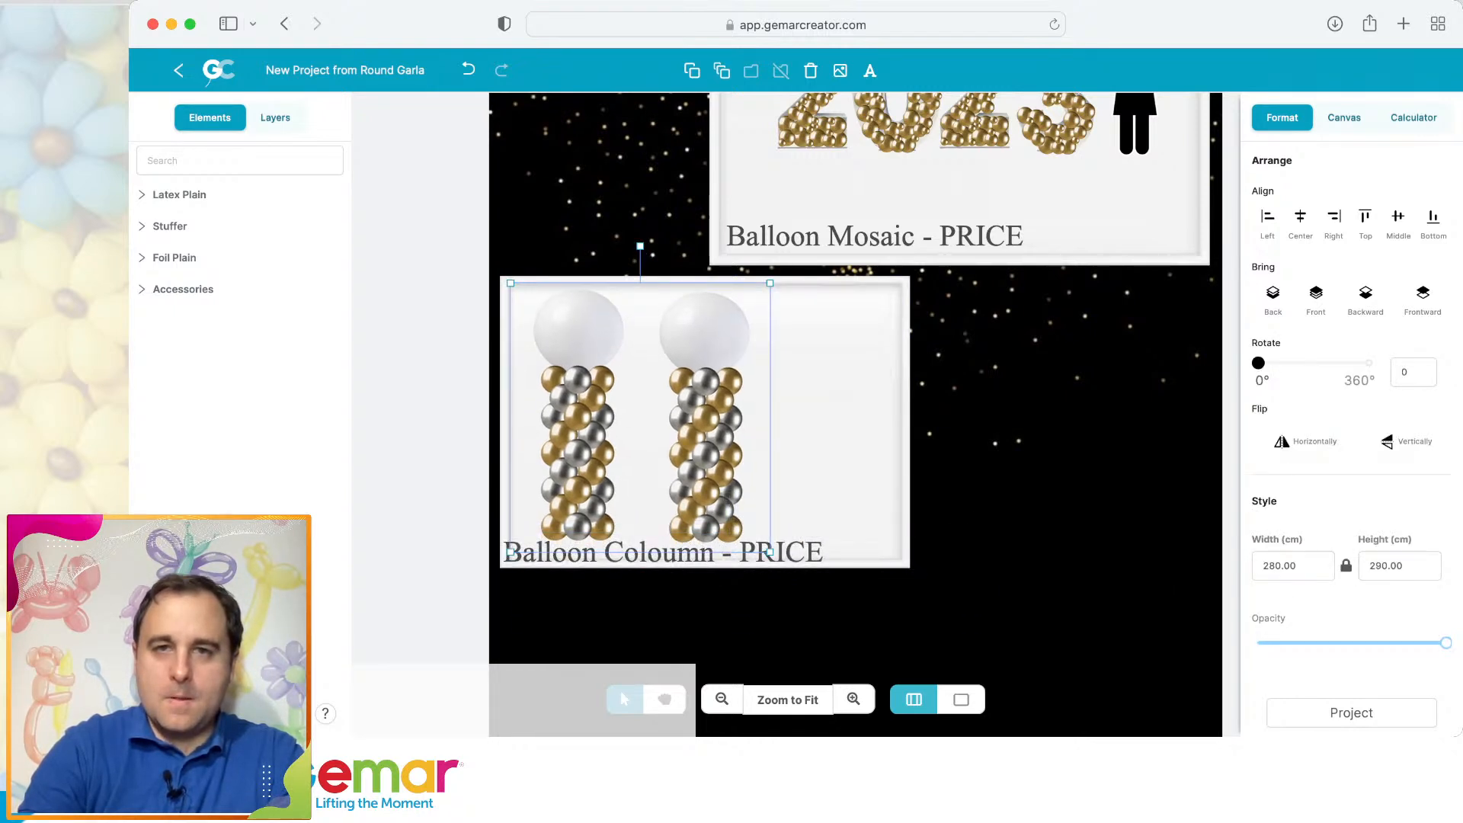
{"action": "left_click_drag", "start_coordinate": [770, 552], "coordinate": [760, 541]}
{"action": "left_click_drag", "start_coordinate": [700, 451], "coordinate": [691, 451]}
Place a copy of the human height figure to the right of the two columns and nudge the column caption slightly right within the frame.
{"action": "left_click", "coordinate": [1134, 127]}
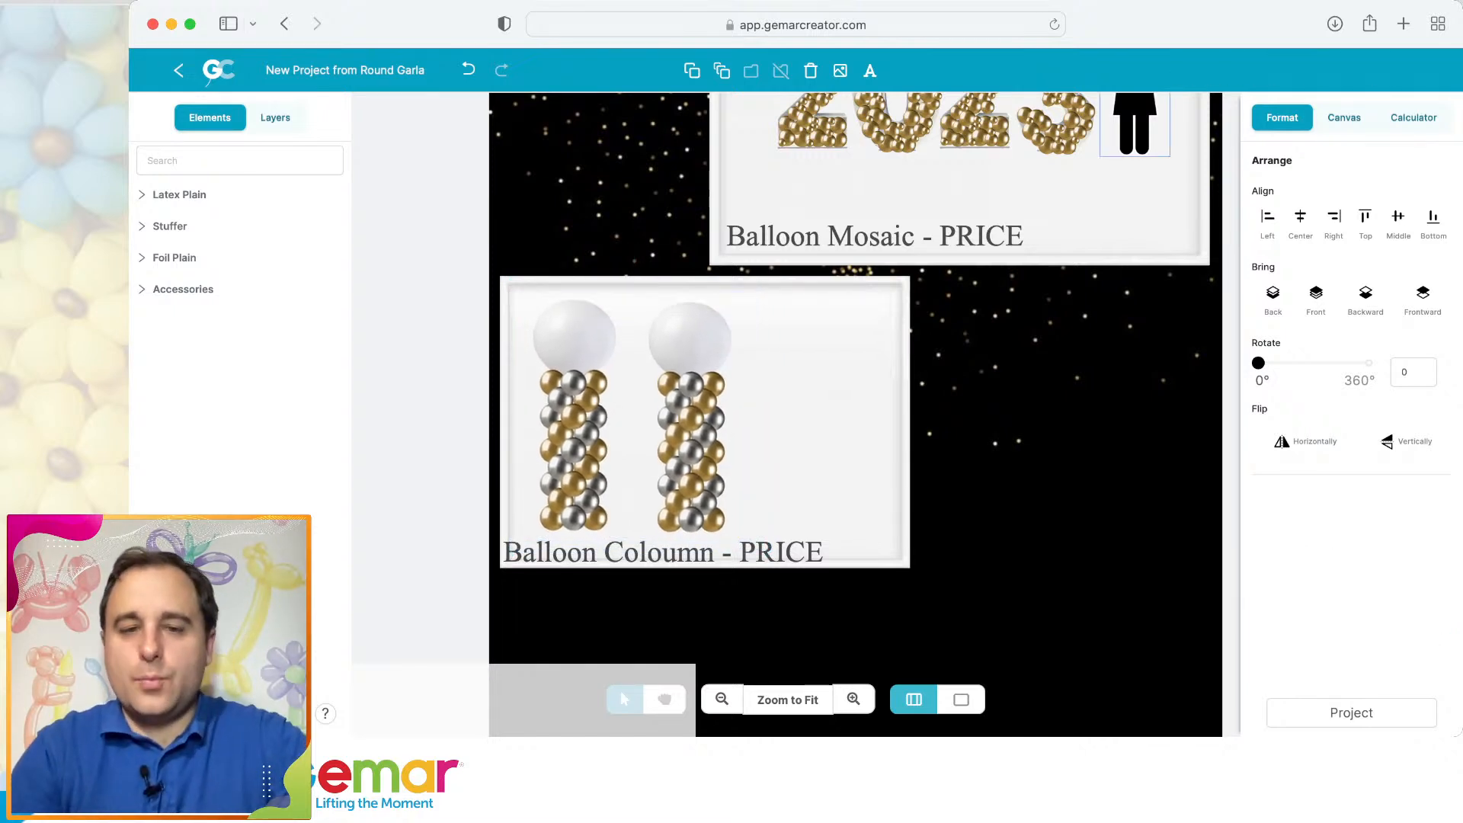
{"action": "key", "text": "super+v"}
{"action": "left_click_drag", "start_coordinate": [1139, 131], "coordinate": [773, 490]}
{"action": "left_click_drag", "start_coordinate": [762, 554], "coordinate": [771, 550]}
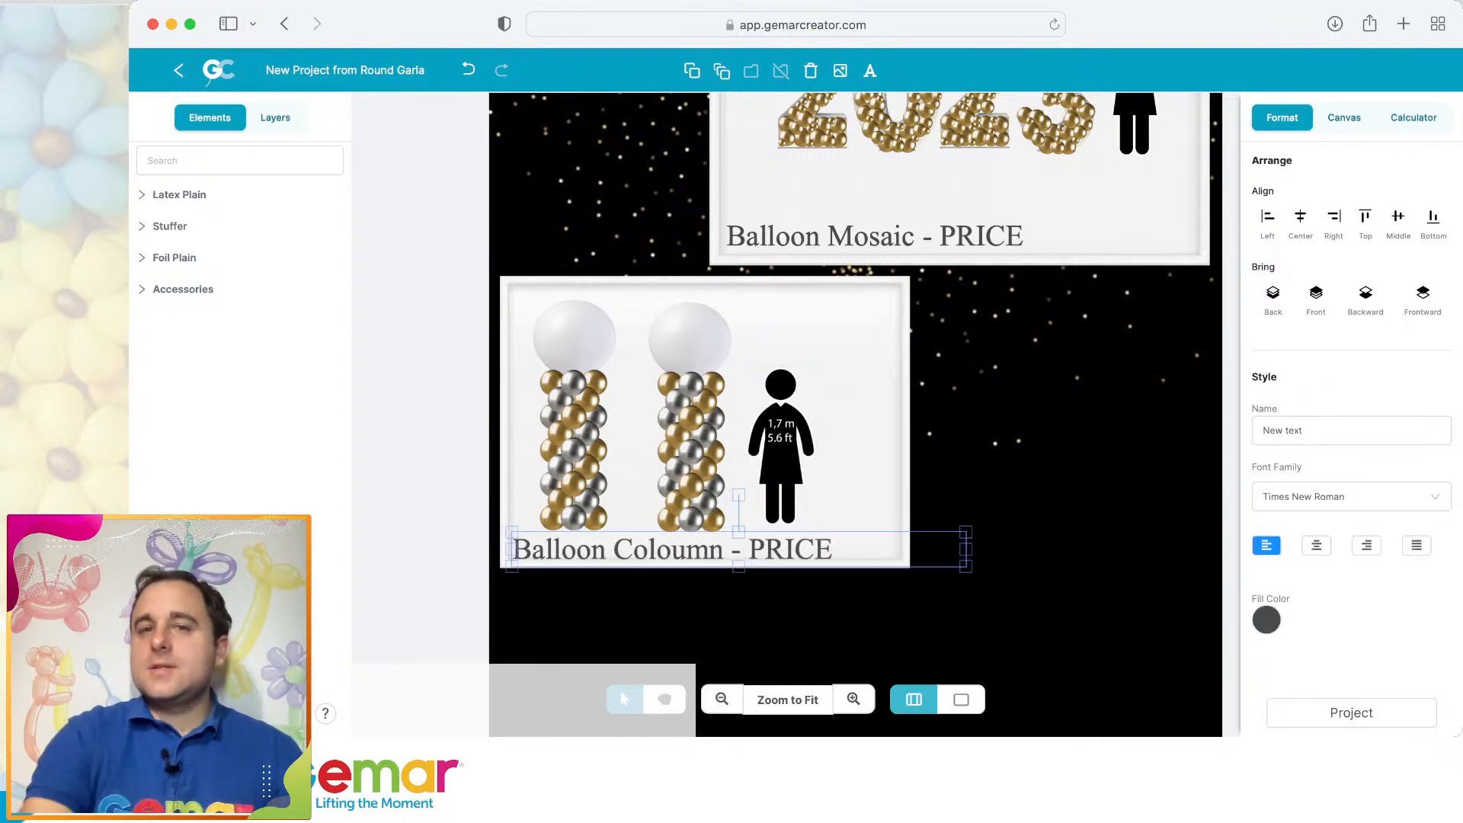
{"action": "left_click", "coordinate": [1013, 587]}
{"action": "left_click", "coordinate": [686, 450]}
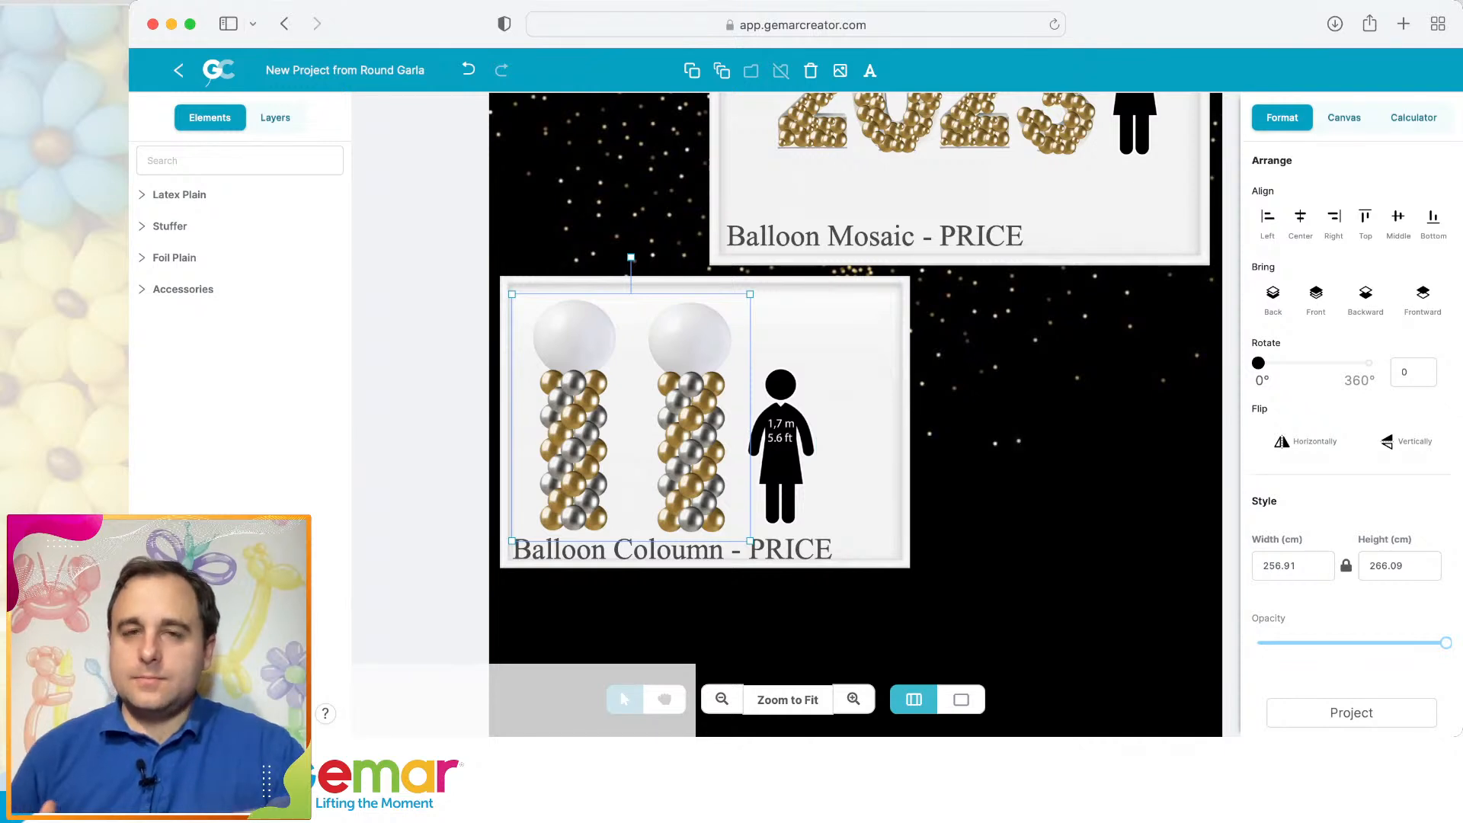
{"action": "left_click", "coordinate": [1014, 526]}
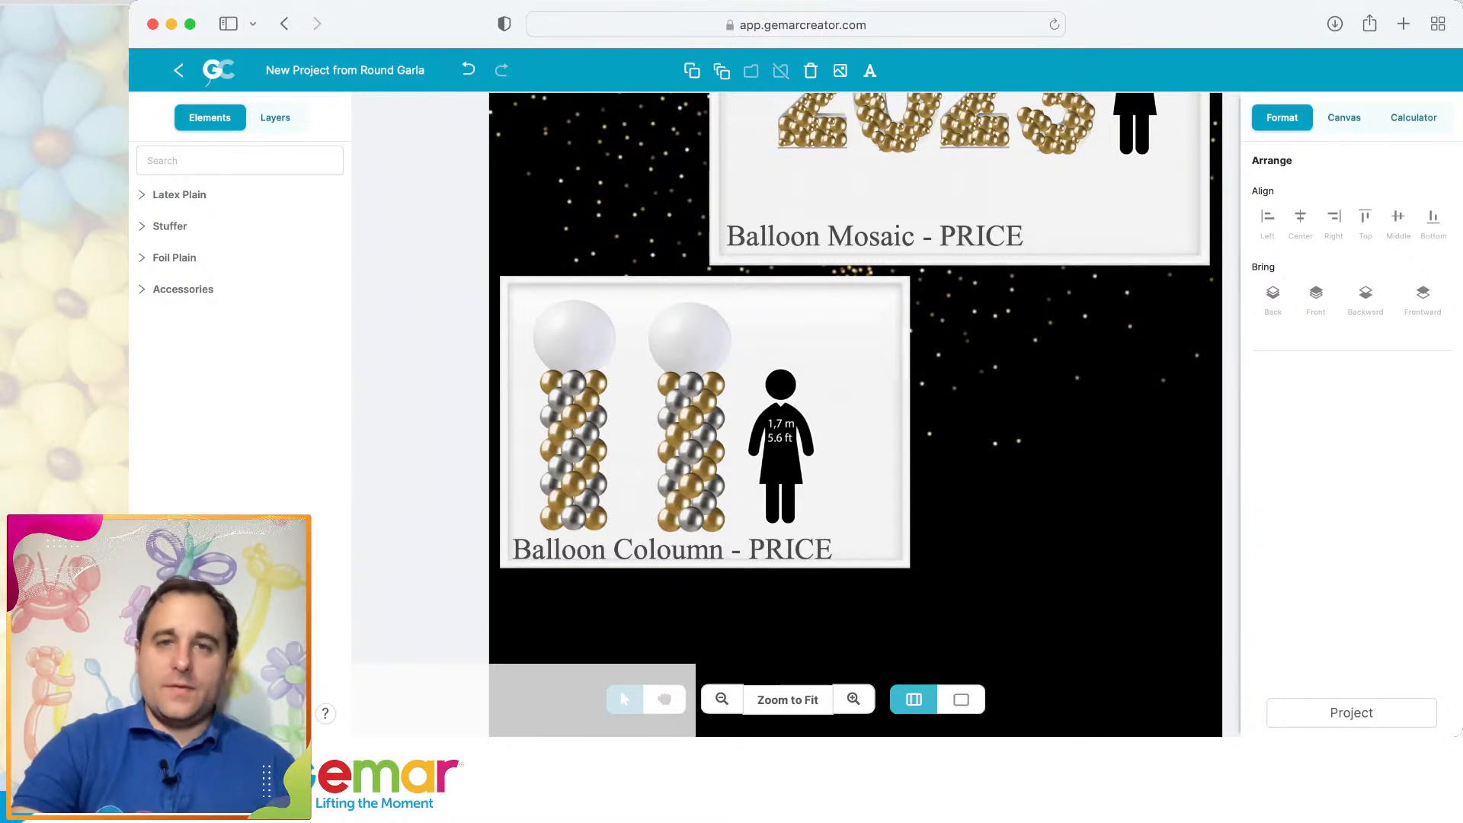
Review the Column project and the whole Round Garland presentation with its three priced frames.
{"action": "left_click", "coordinate": [178, 70]}
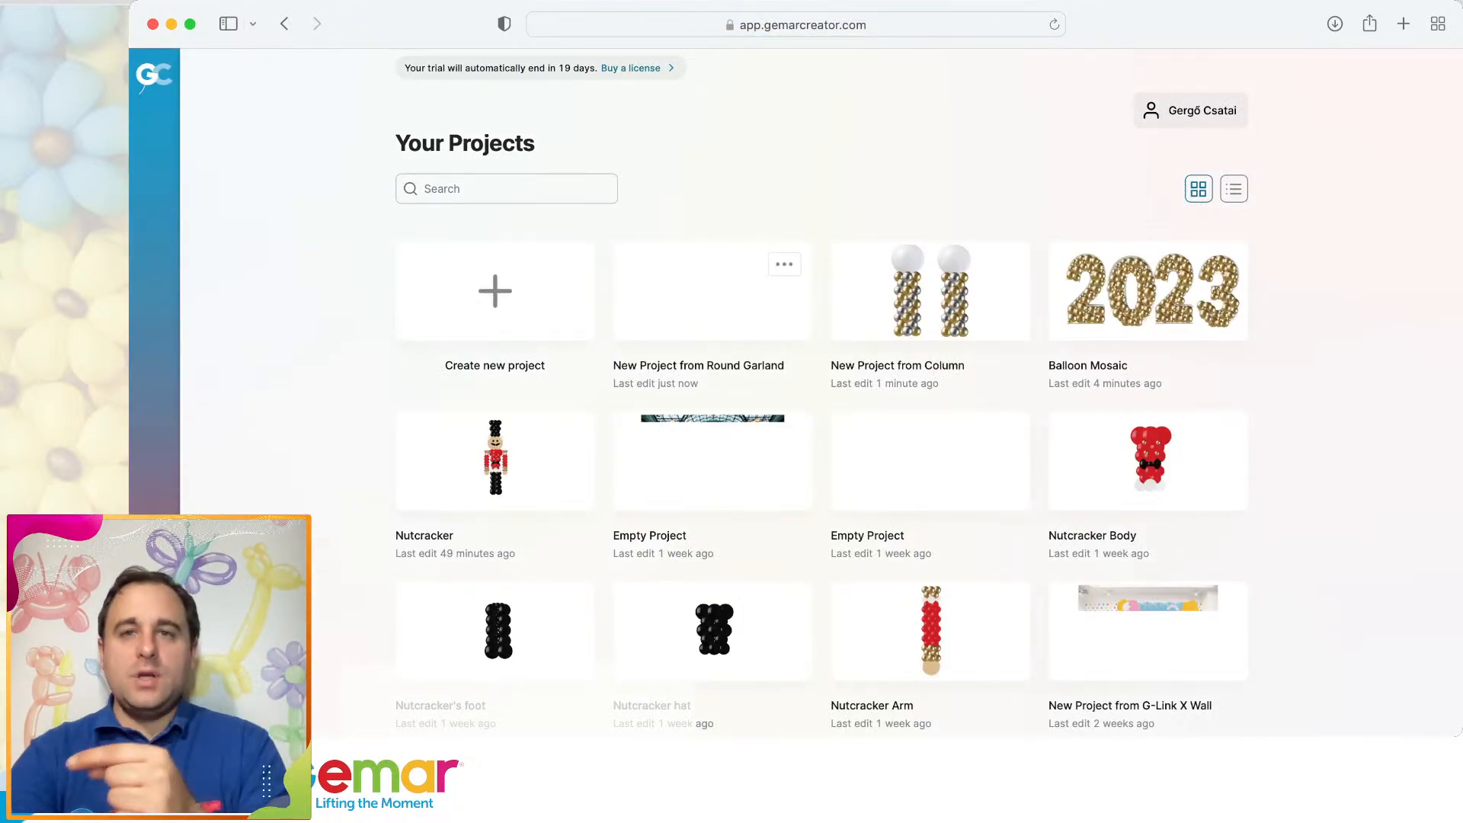
{"action": "left_click", "coordinate": [930, 291]}
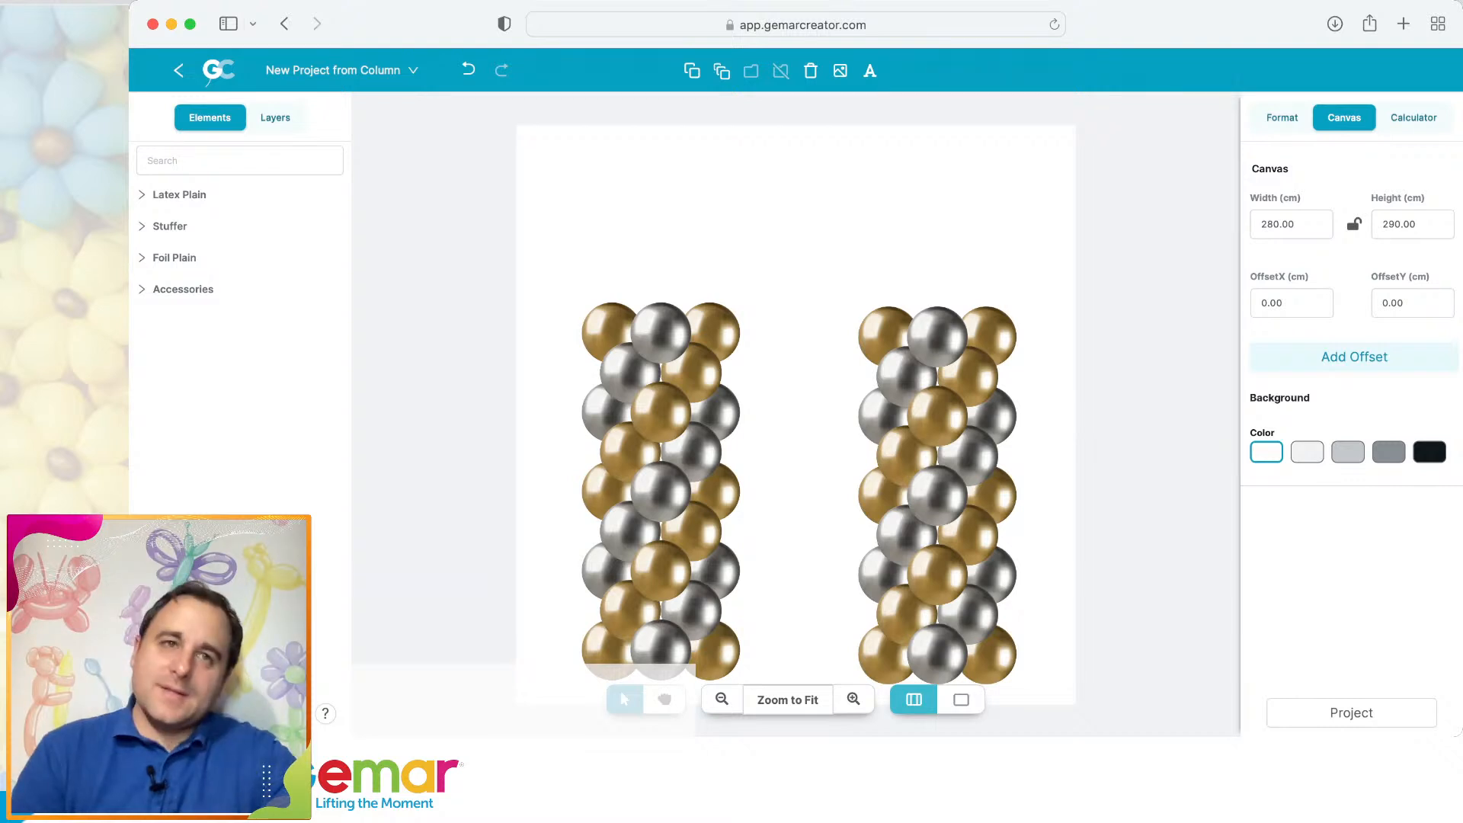
{"action": "left_click", "coordinate": [179, 70]}
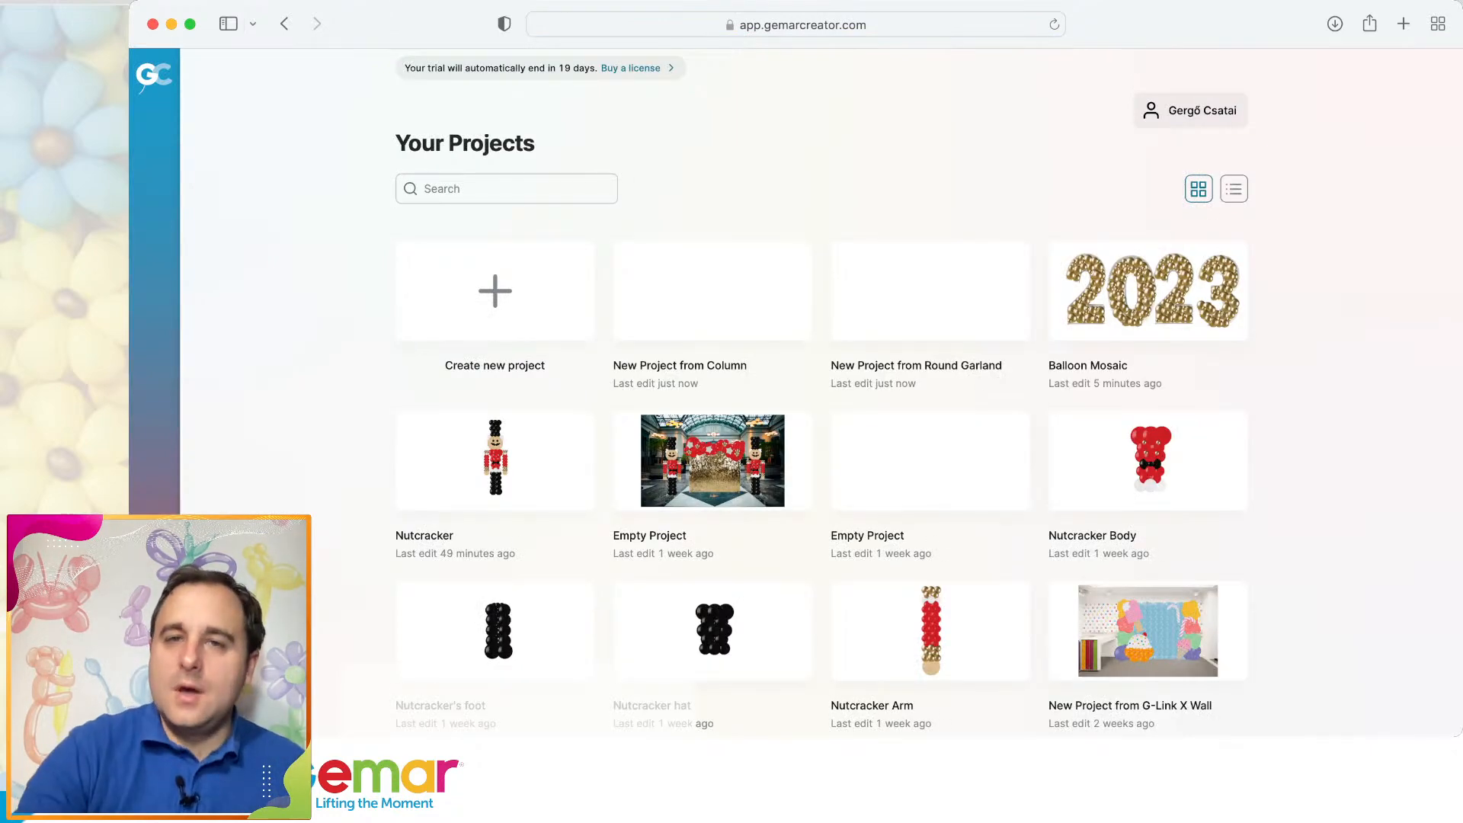
{"action": "left_click", "coordinate": [929, 291]}
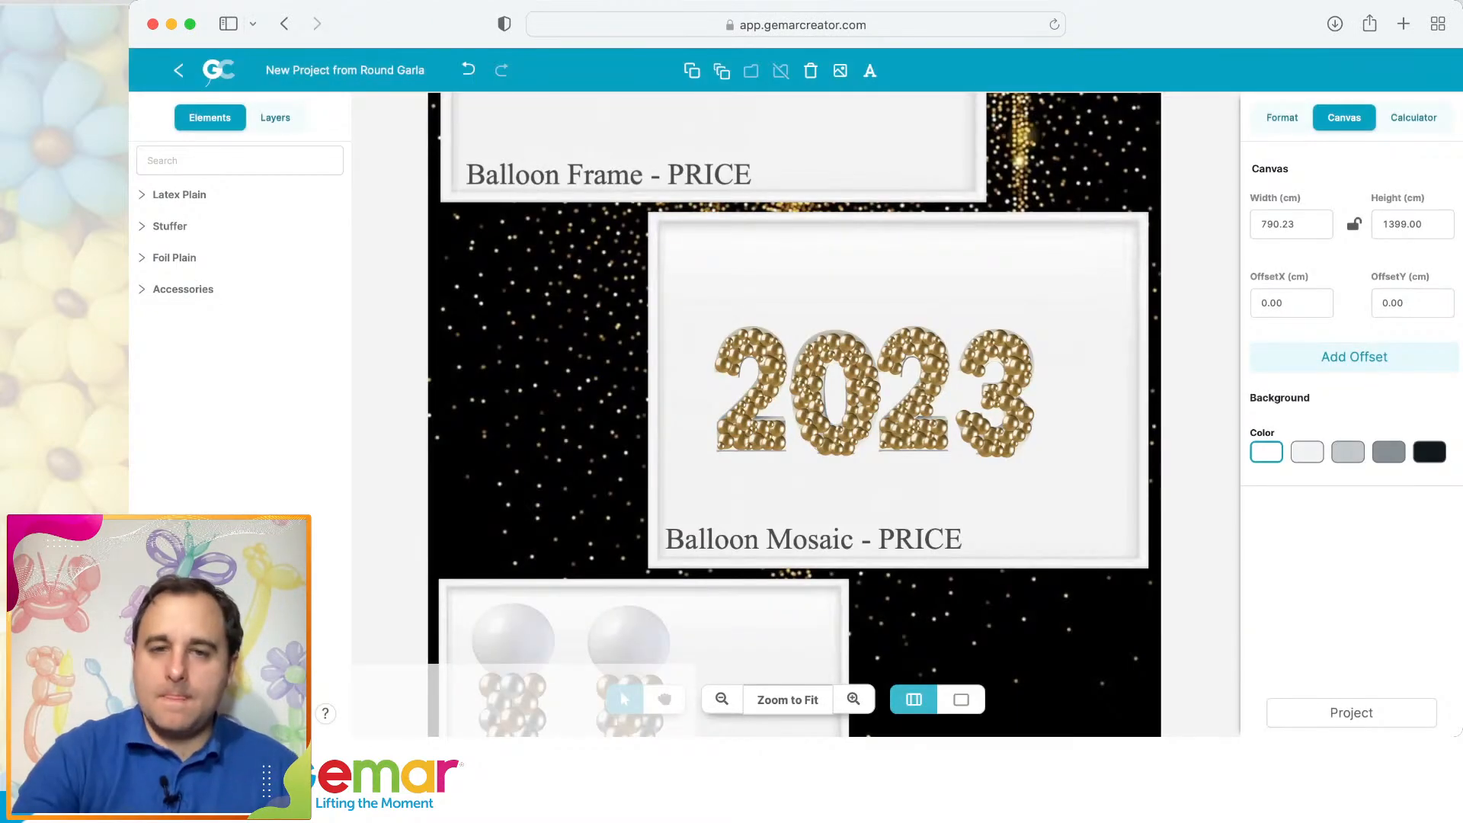
{"action": "left_click", "coordinate": [787, 700]}
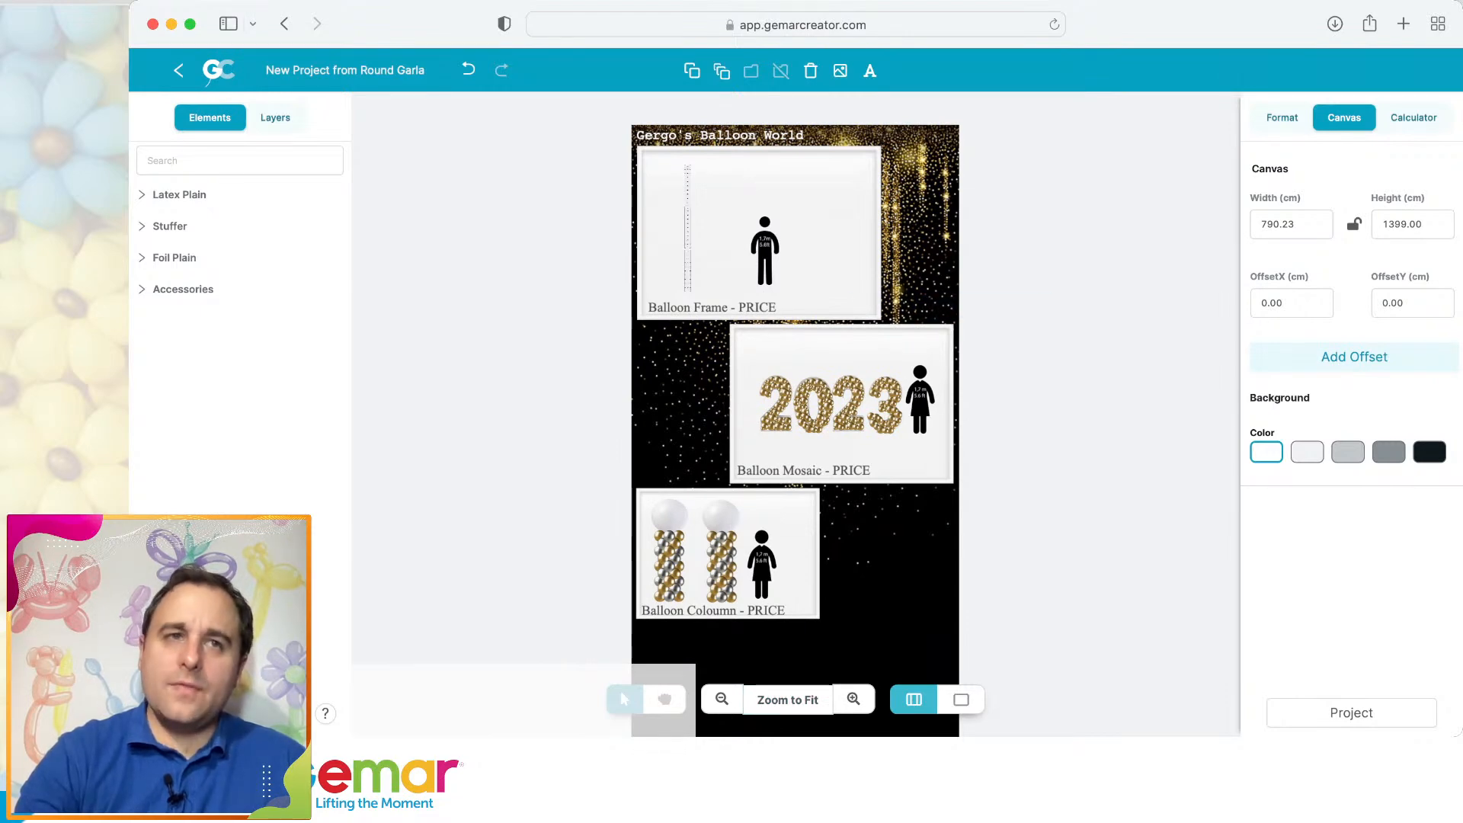
Create a new empty project and insert the champagne bottle picture on its canvas.
{"action": "left_click", "coordinate": [178, 70]}
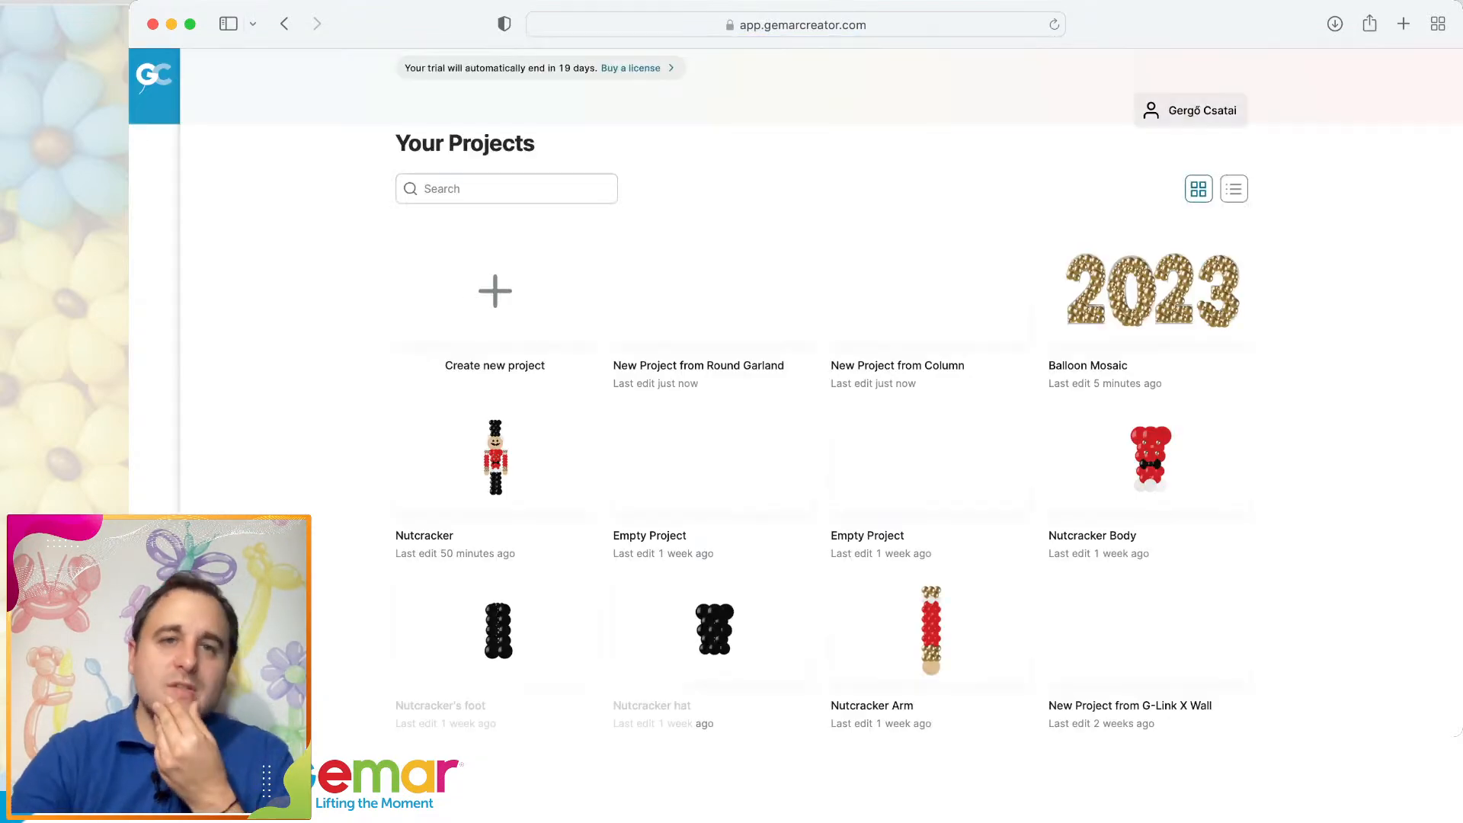
{"action": "left_click", "coordinate": [496, 290]}
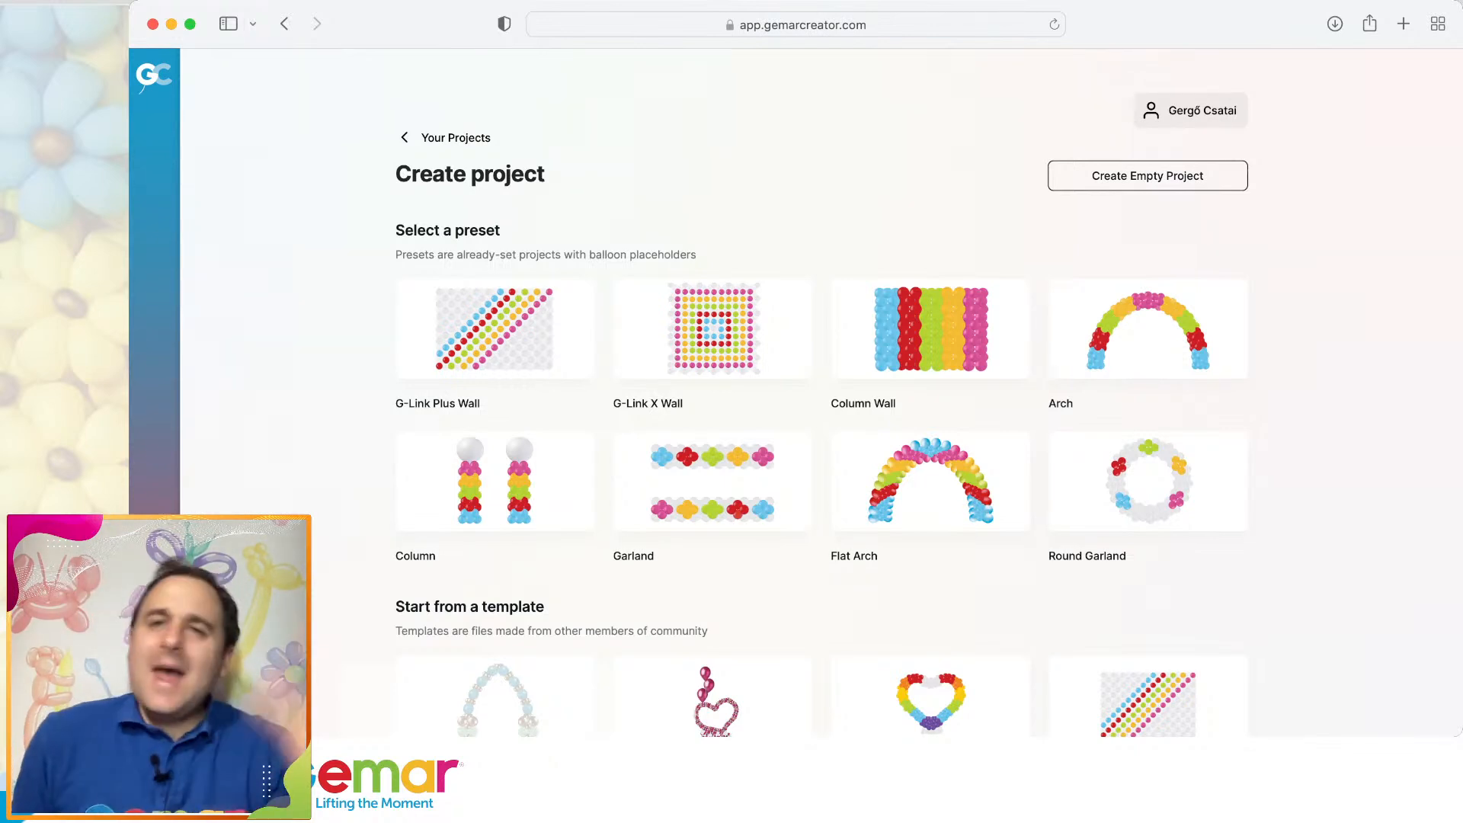
{"action": "left_click", "coordinate": [1148, 176]}
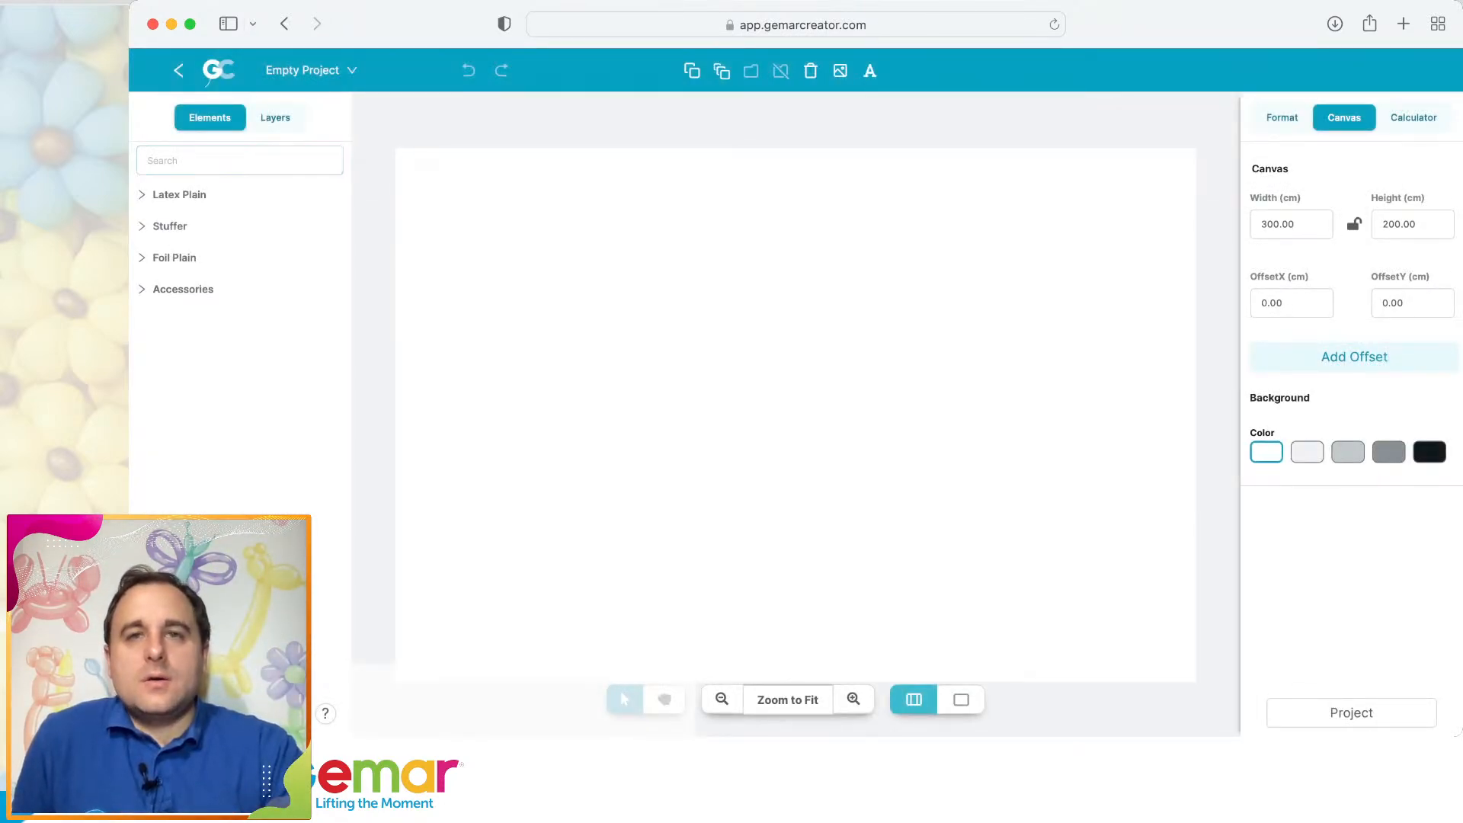
{"action": "left_click", "coordinate": [839, 70]}
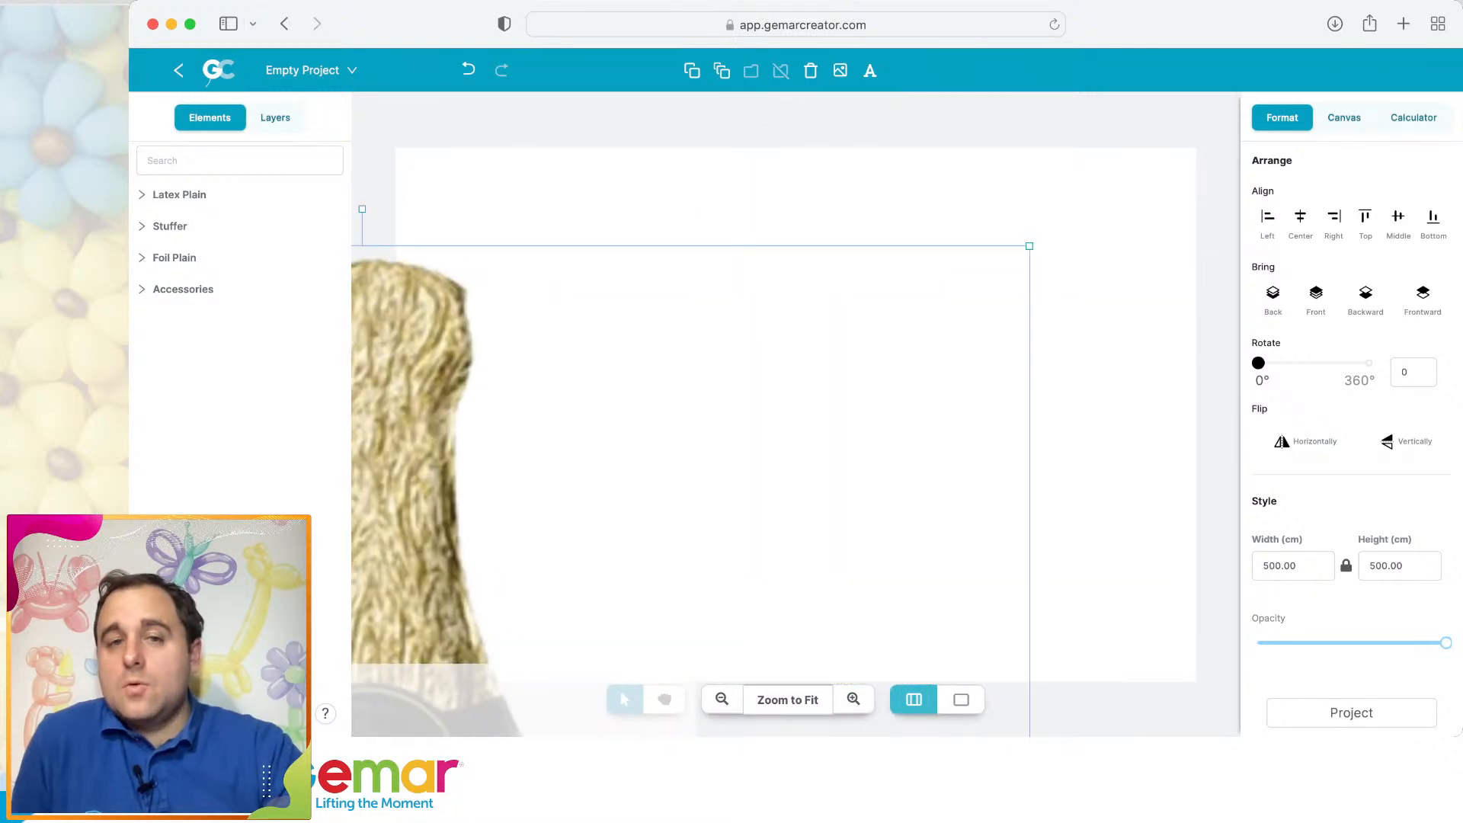
Scale the champagne bottle picture down and place it centred in the upper part of the canvas.
{"action": "left_click_drag", "start_coordinate": [374, 720], "coordinate": [1216, 55]}
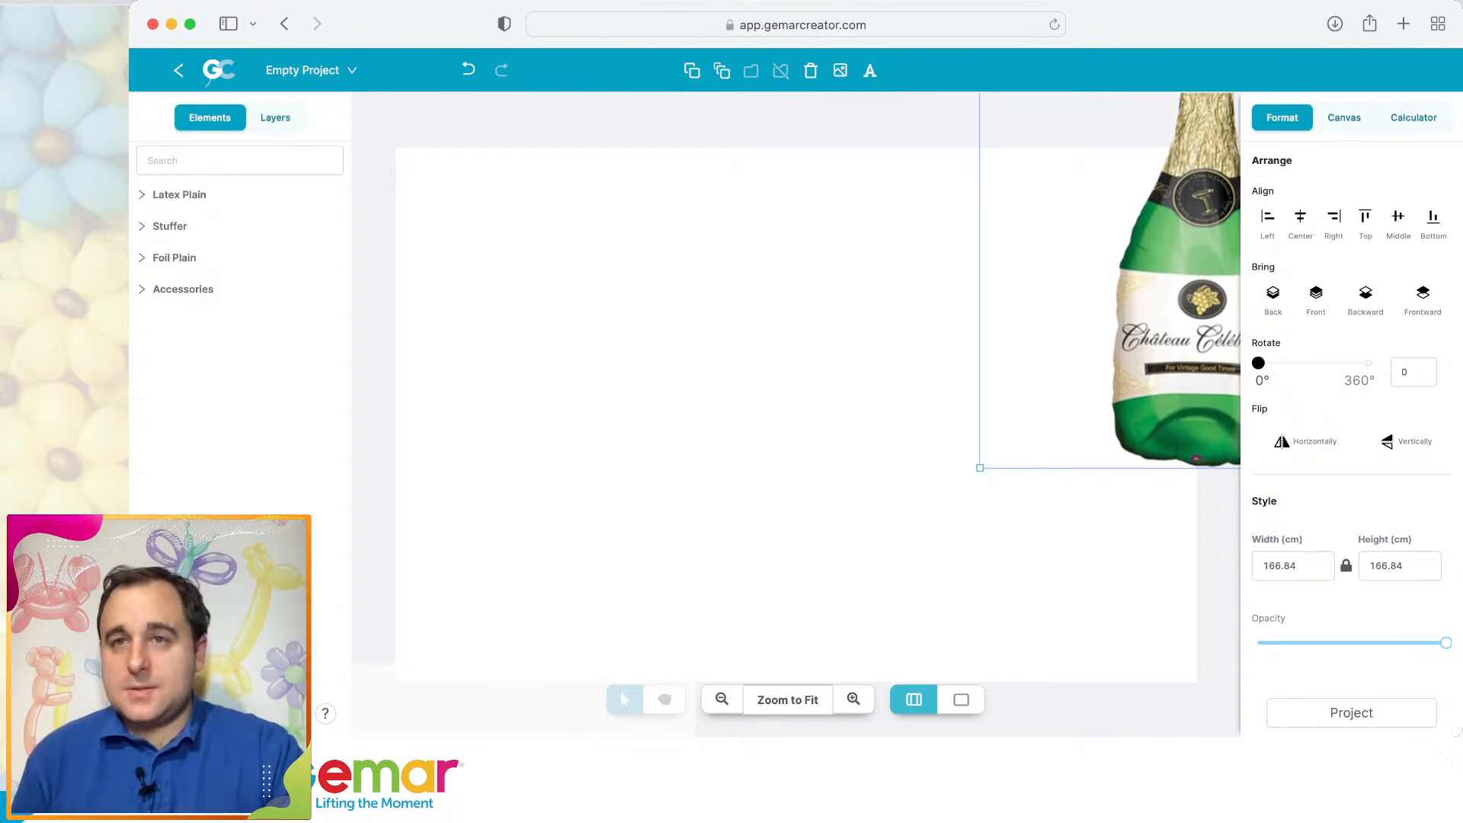
{"action": "left_click_drag", "start_coordinate": [1202, 245], "coordinate": [979, 341]}
{"action": "left_click_drag", "start_coordinate": [1202, 563], "coordinate": [1064, 425]}
{"action": "left_click_drag", "start_coordinate": [980, 340], "coordinate": [801, 263]}
{"action": "left_click", "coordinate": [945, 366]}
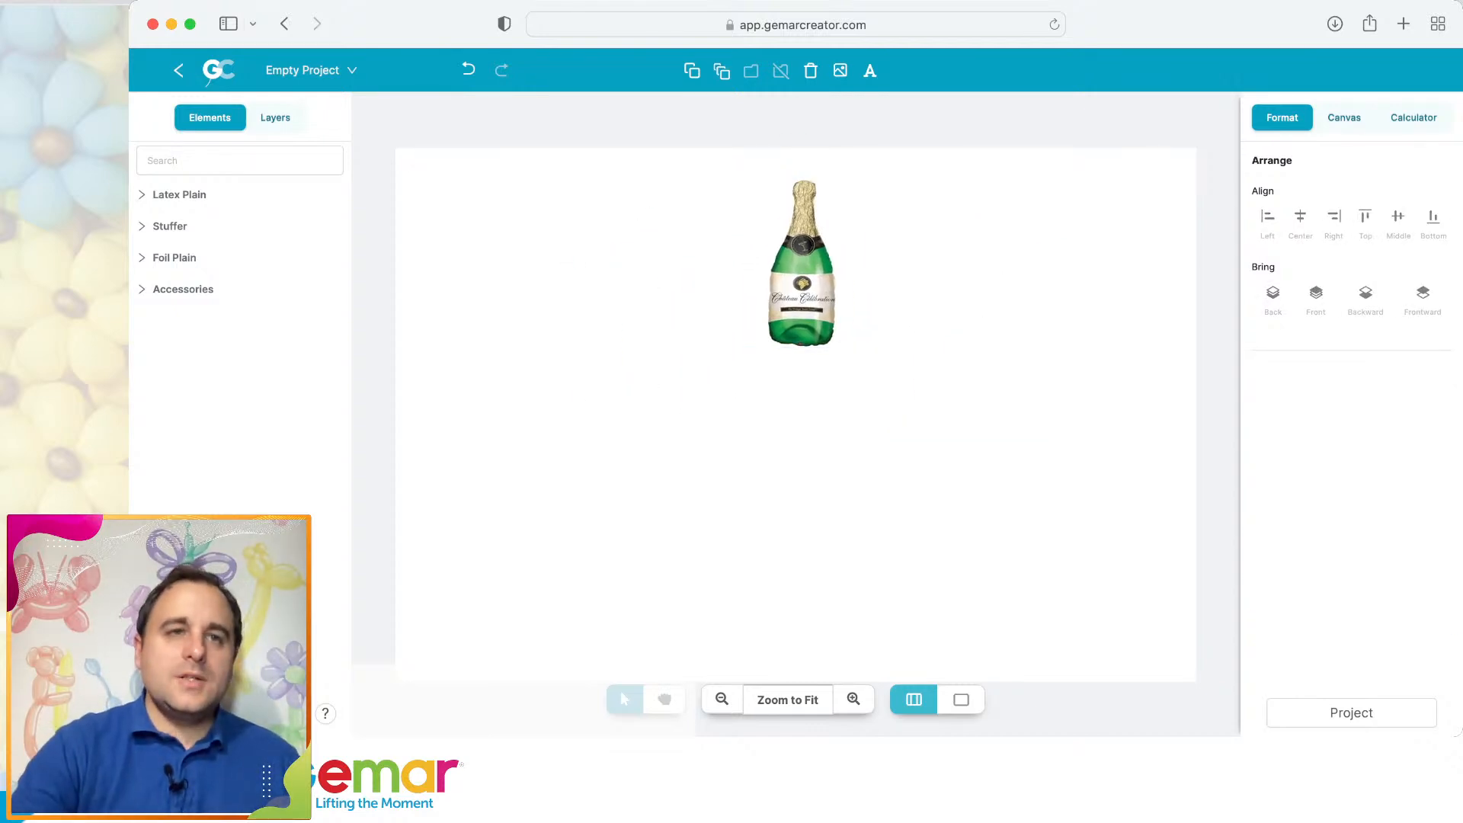
Add three teardrop G120 Shiny latex balloons in Gold, Silver and Space Grey to the canvas.
{"action": "left_click", "coordinate": [179, 195]}
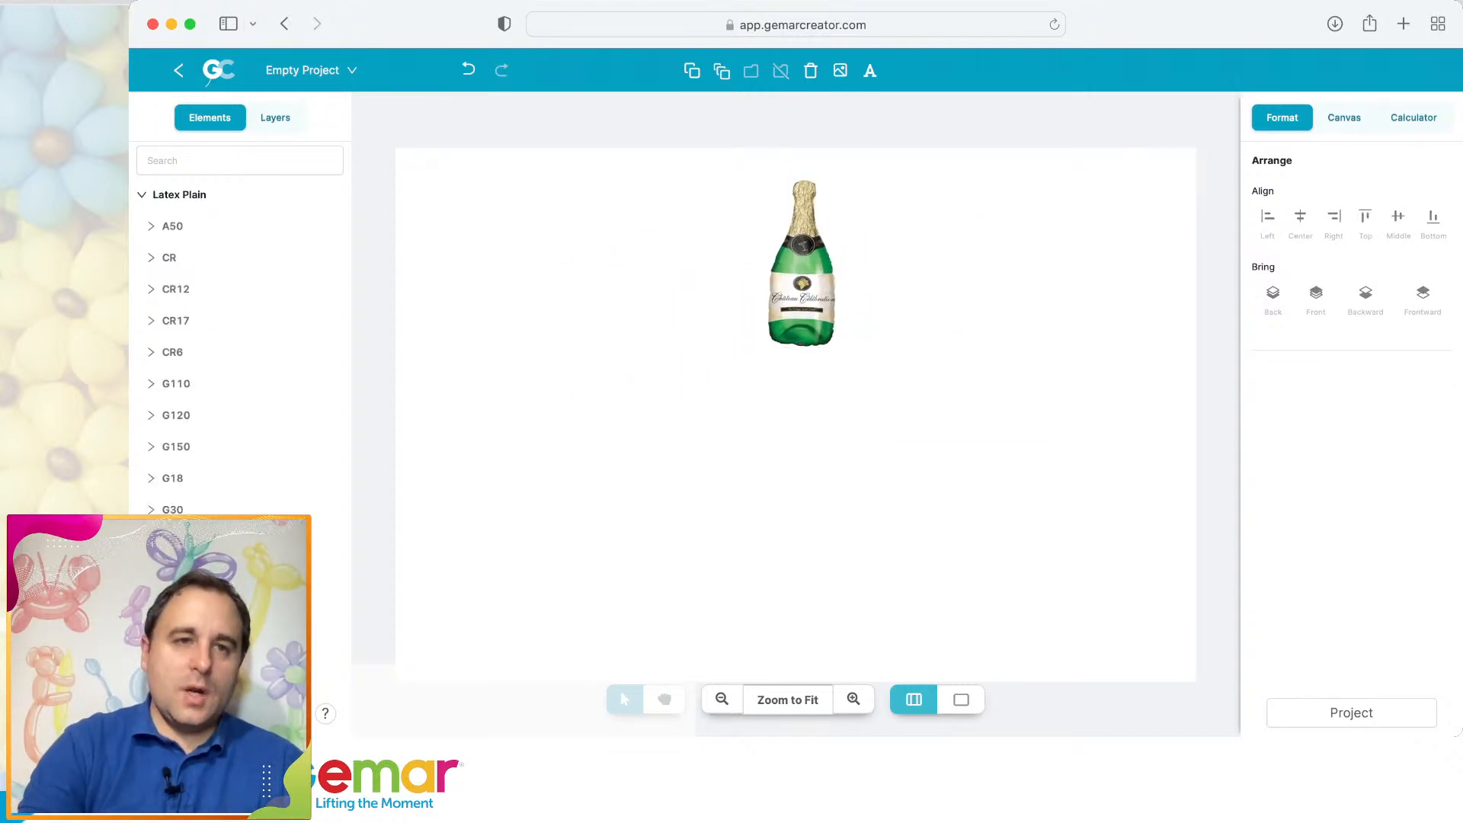
{"action": "left_click", "coordinate": [176, 415]}
{"action": "scroll", "coordinate": [176, 415], "scroll_direction": "down", "scroll_amount": 2}
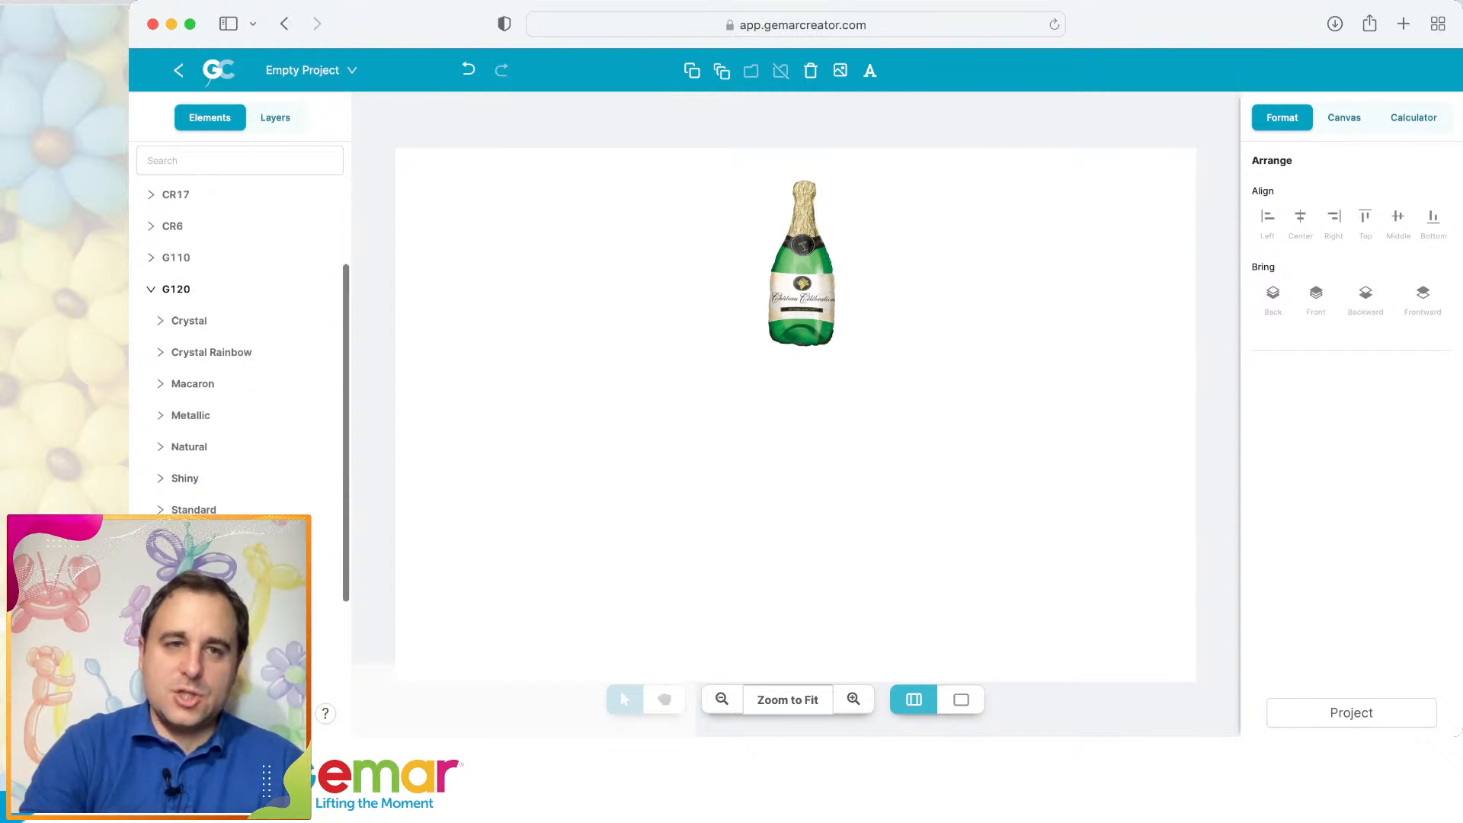
{"action": "left_click", "coordinate": [185, 479]}
{"action": "scroll", "coordinate": [282, 482], "scroll_direction": "down", "scroll_amount": 4}
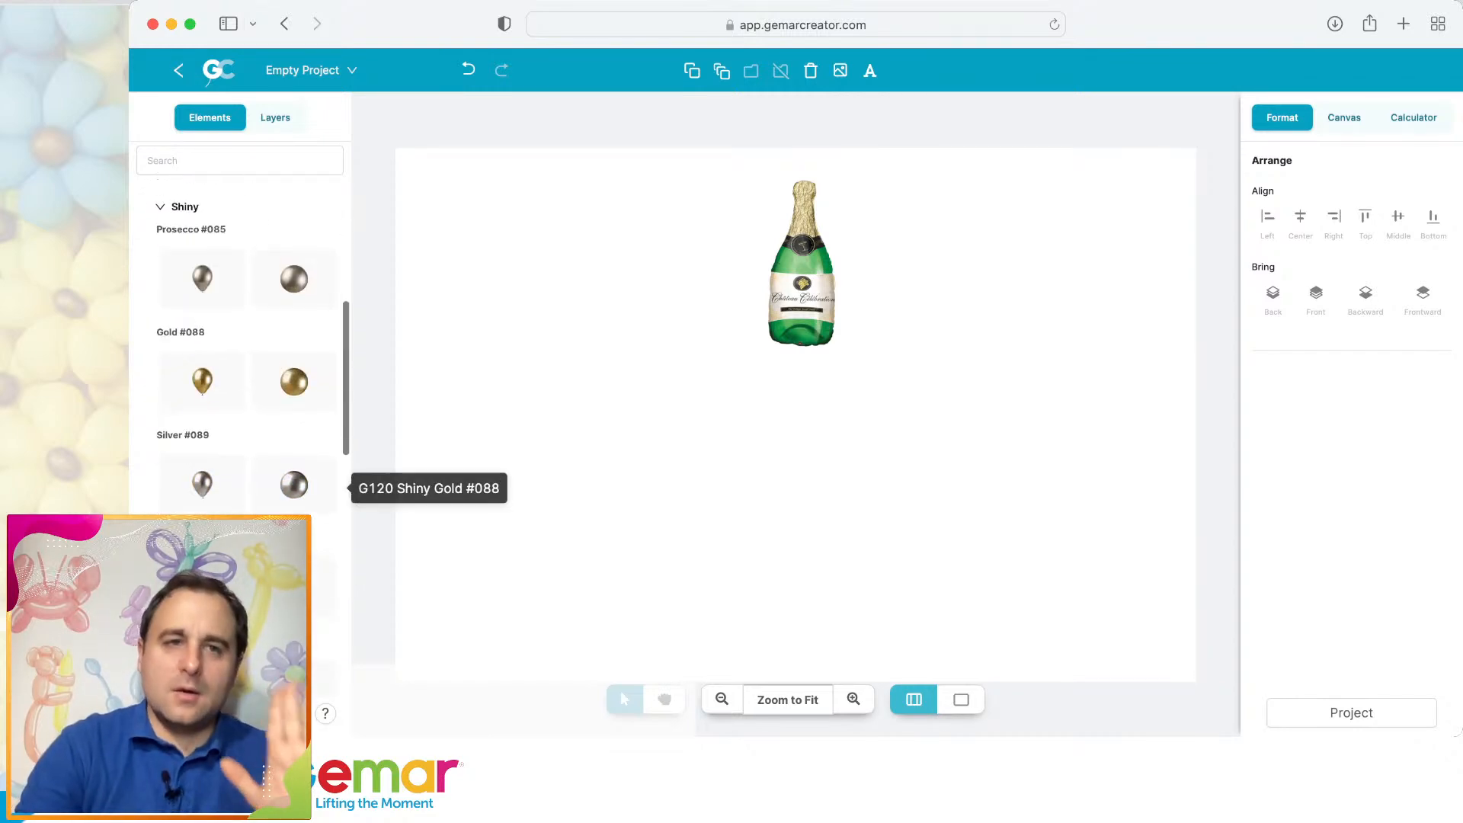
{"action": "left_click", "coordinate": [294, 478]}
{"action": "left_click", "coordinate": [294, 375]}
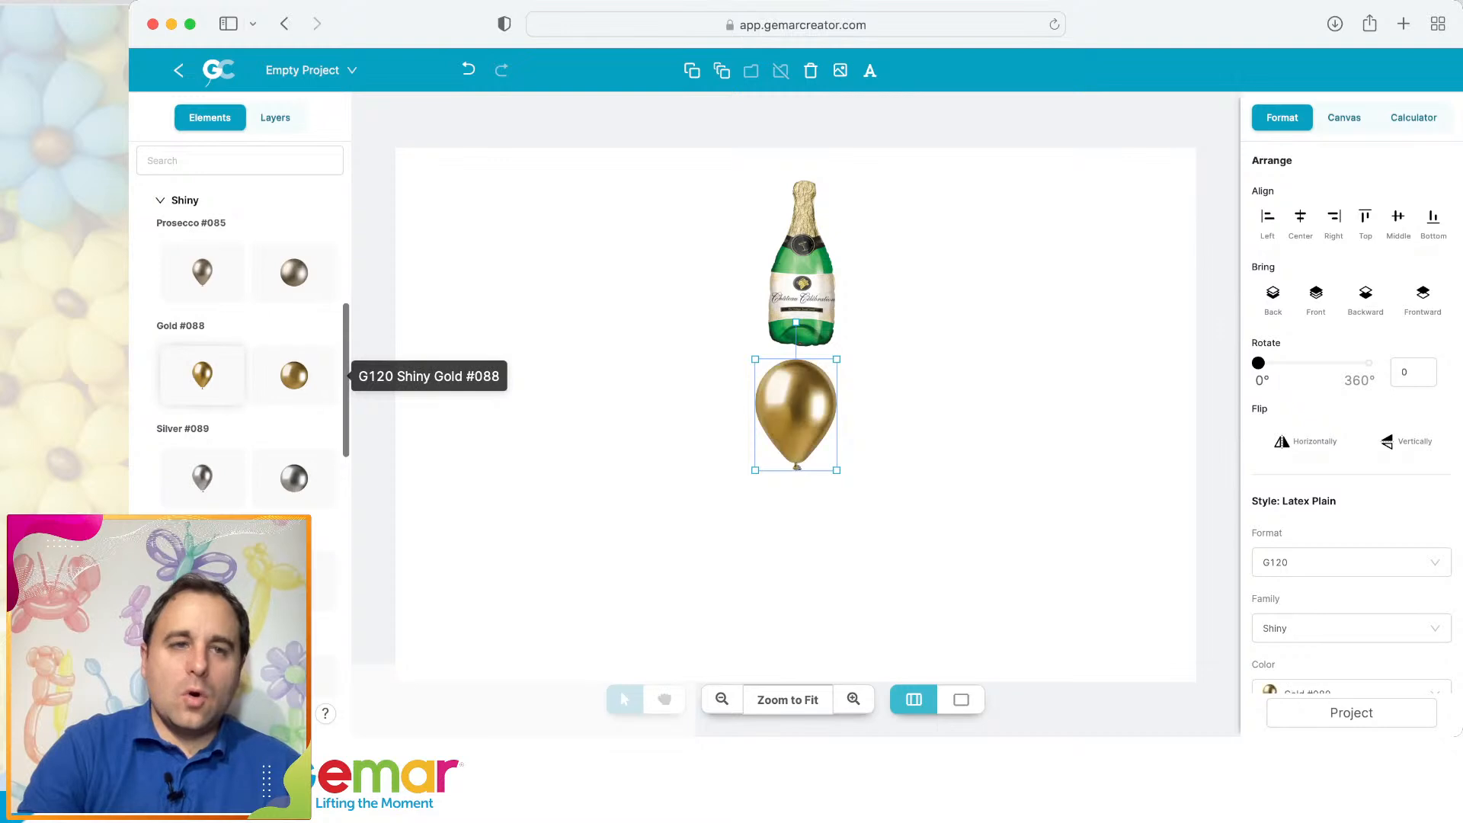
{"action": "left_click", "coordinate": [294, 580]}
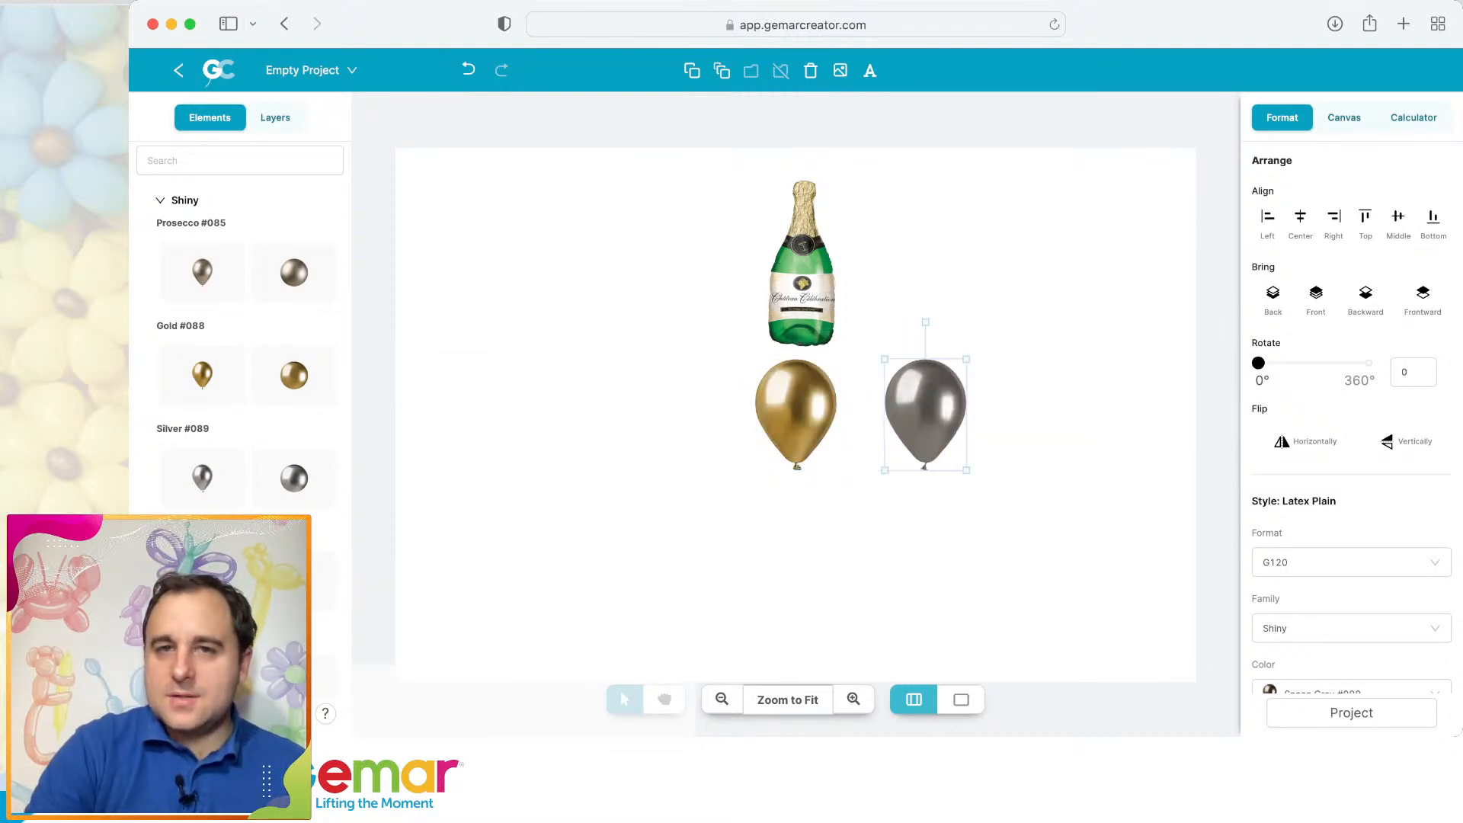
Arrange the balloons below the bottle, with gold on the left rotated to 347° and Space Grey on the right rotated to 3°.
{"action": "left_click_drag", "start_coordinate": [796, 412], "coordinate": [737, 363]}
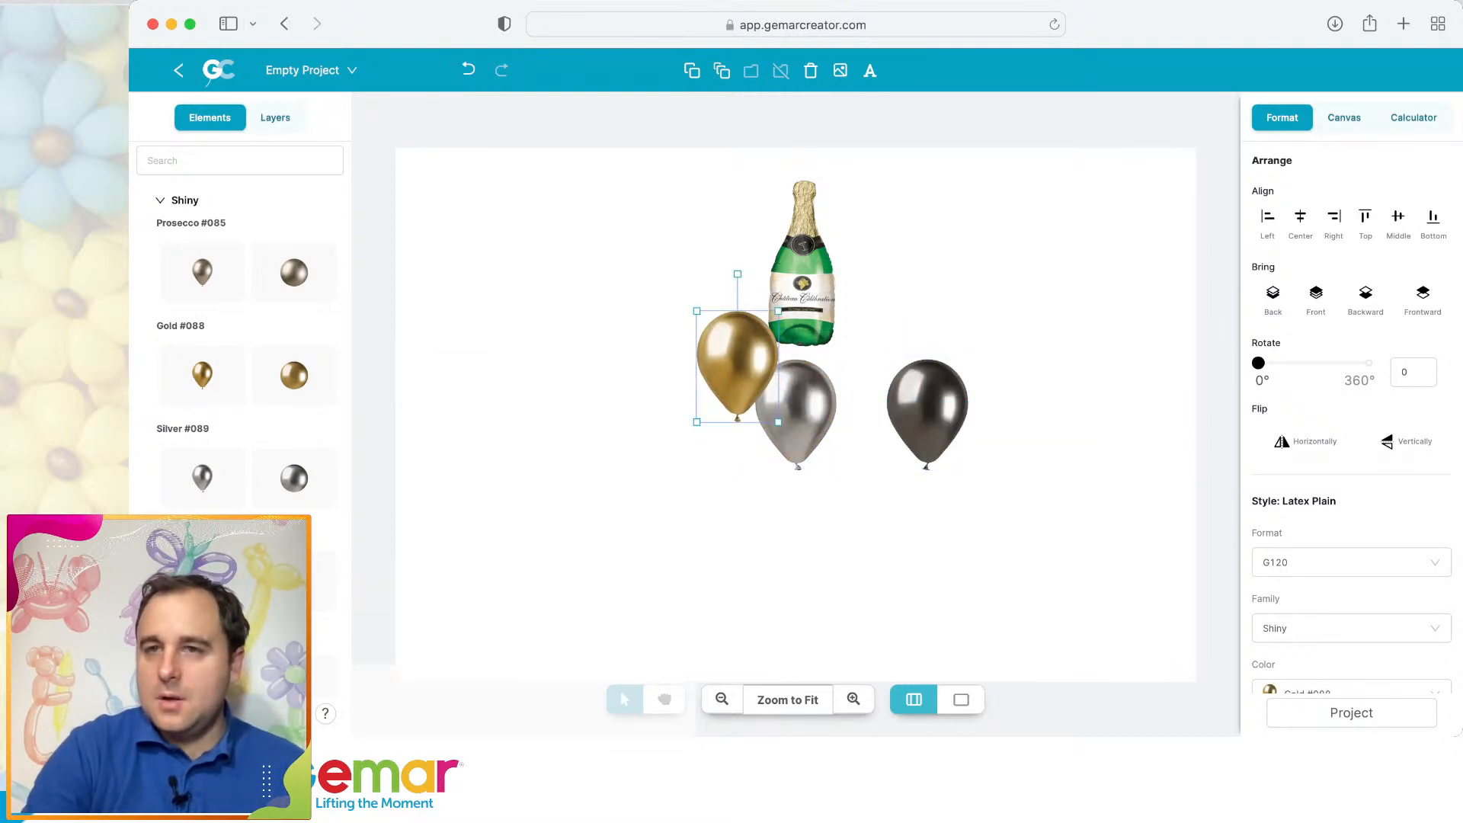
{"action": "left_click_drag", "start_coordinate": [1258, 364], "coordinate": [1365, 363]}
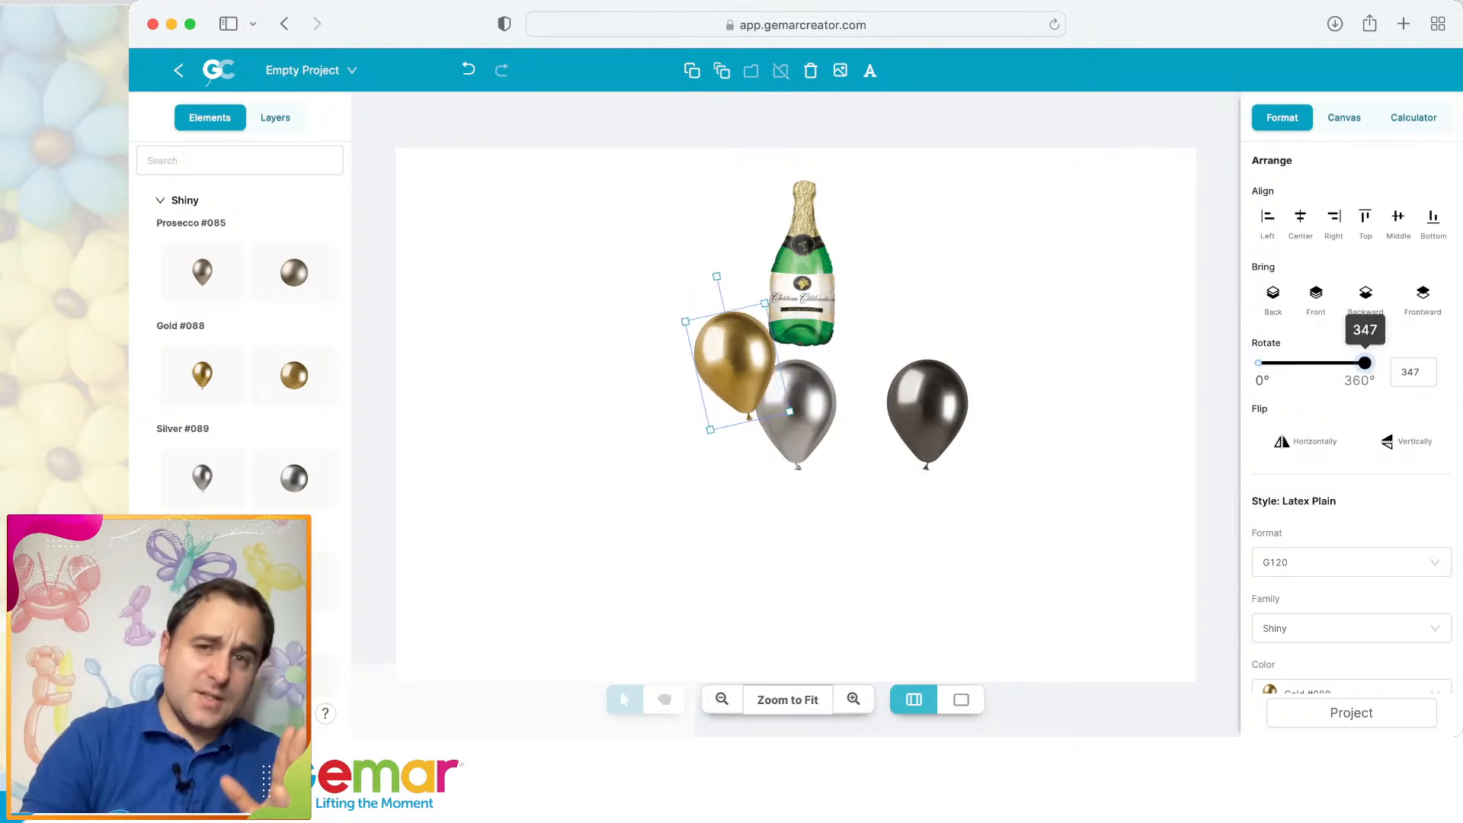
{"action": "left_click", "coordinate": [927, 411]}
{"action": "left_click_drag", "start_coordinate": [1258, 364], "coordinate": [1259, 364]}
{"action": "left_click_drag", "start_coordinate": [918, 404], "coordinate": [855, 364]}
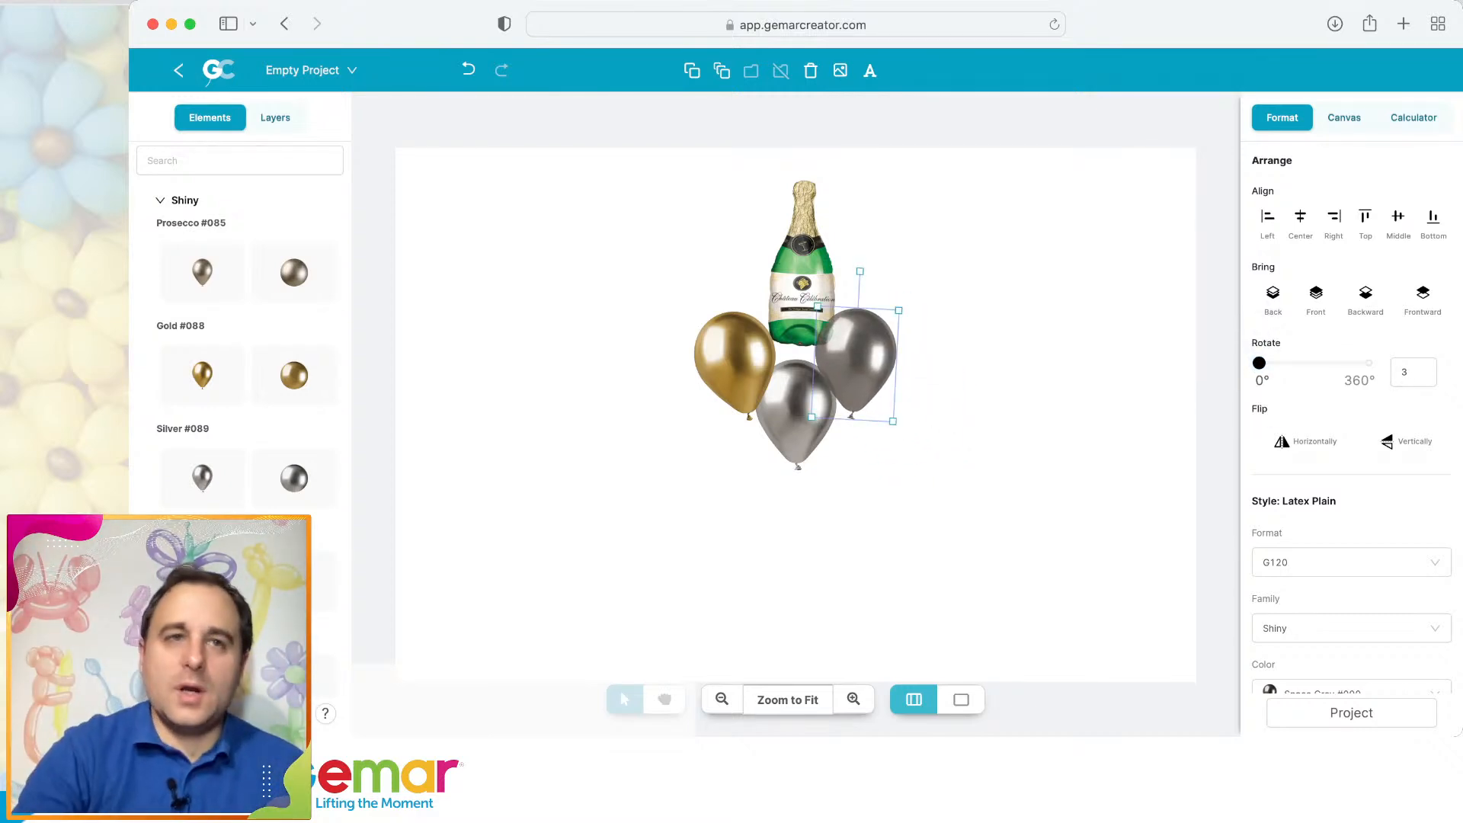
Add the 3 Strings Gold accessory to the canvas.
{"action": "left_click", "coordinate": [160, 200]}
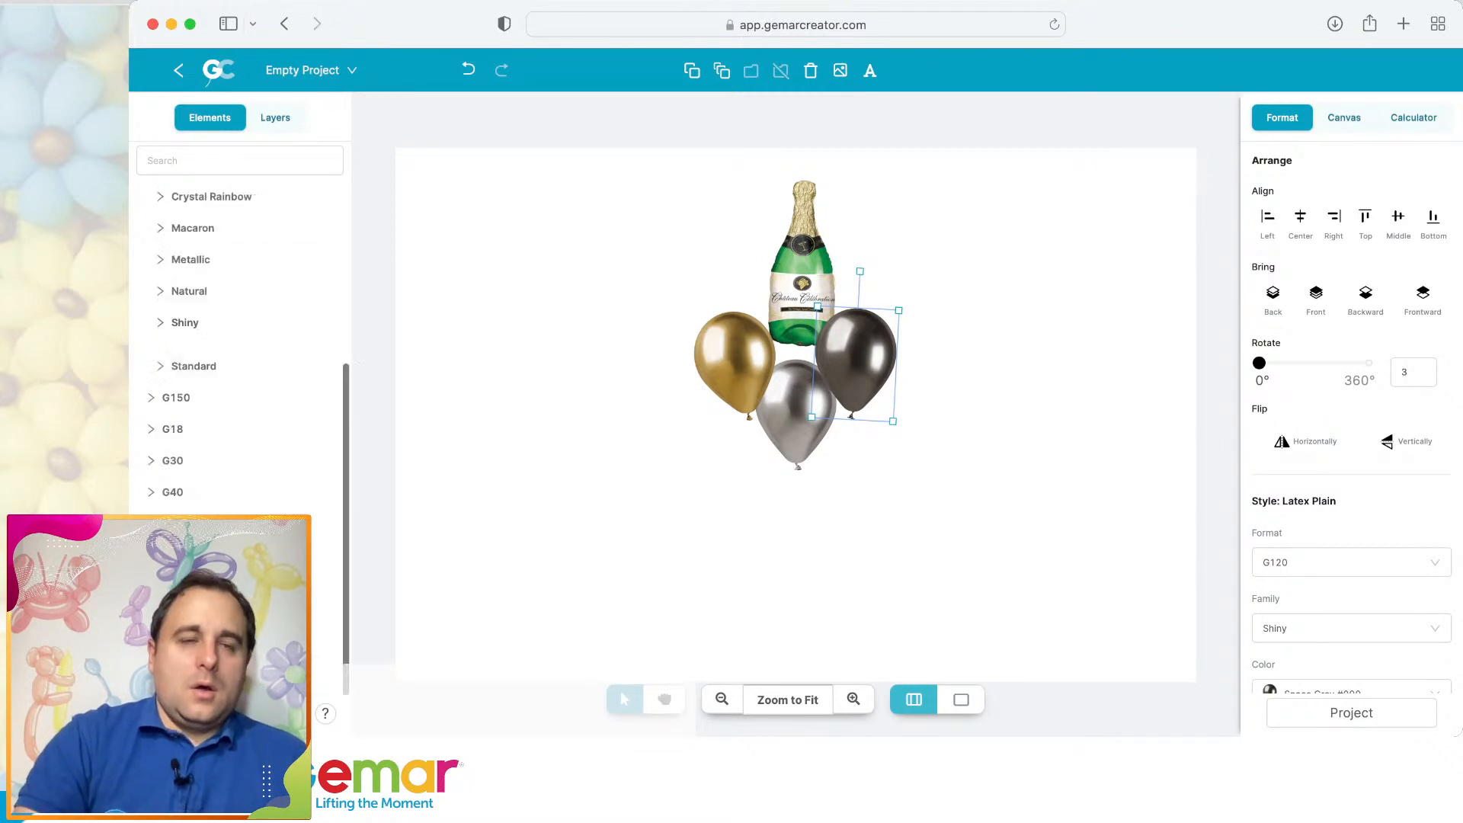
{"action": "scroll", "coordinate": [240, 343], "scroll_direction": "up", "scroll_amount": 4}
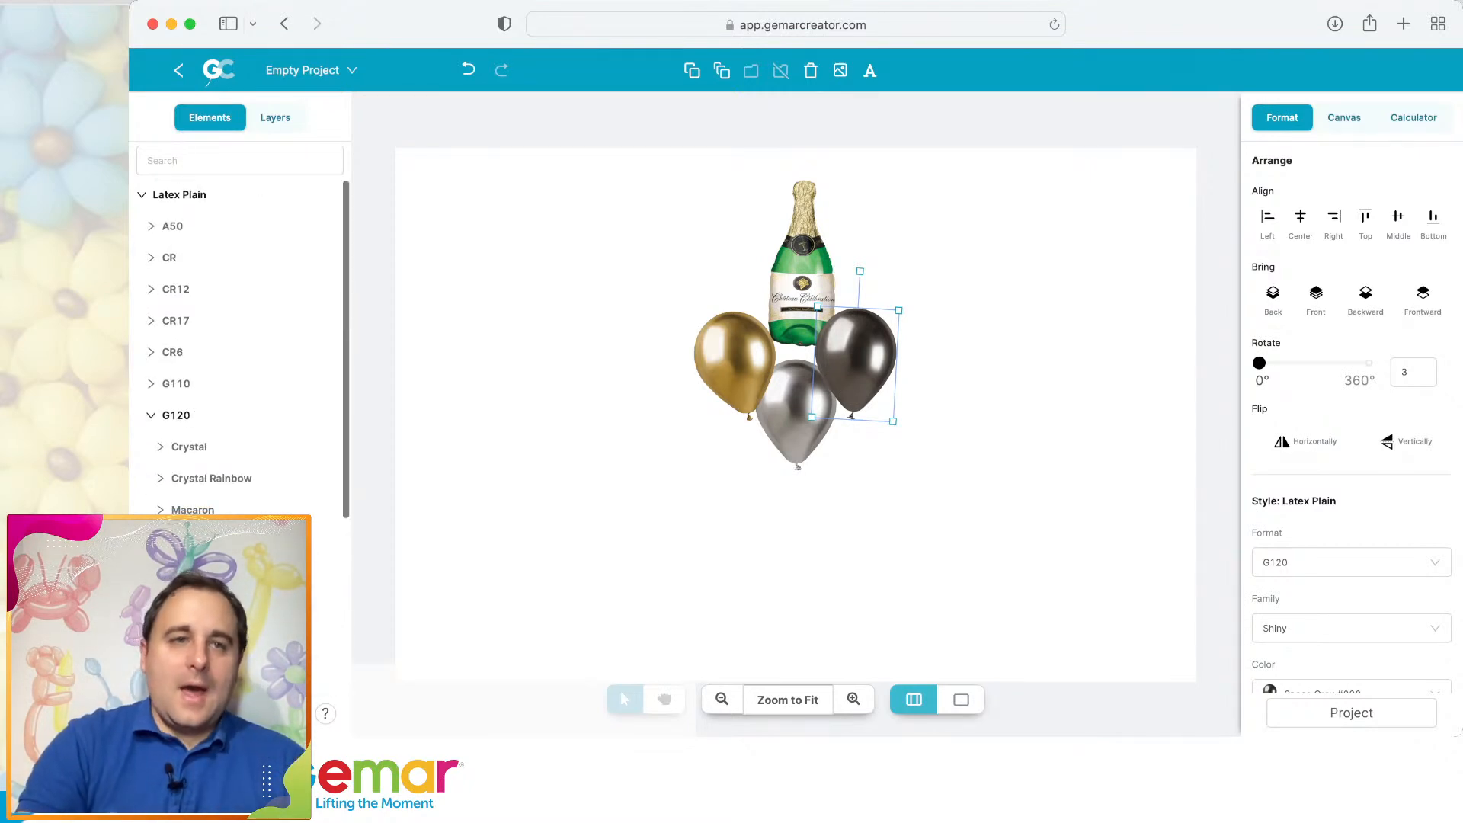
{"action": "left_click", "coordinate": [151, 416]}
{"action": "scroll", "coordinate": [240, 381], "scroll_direction": "down", "scroll_amount": 2}
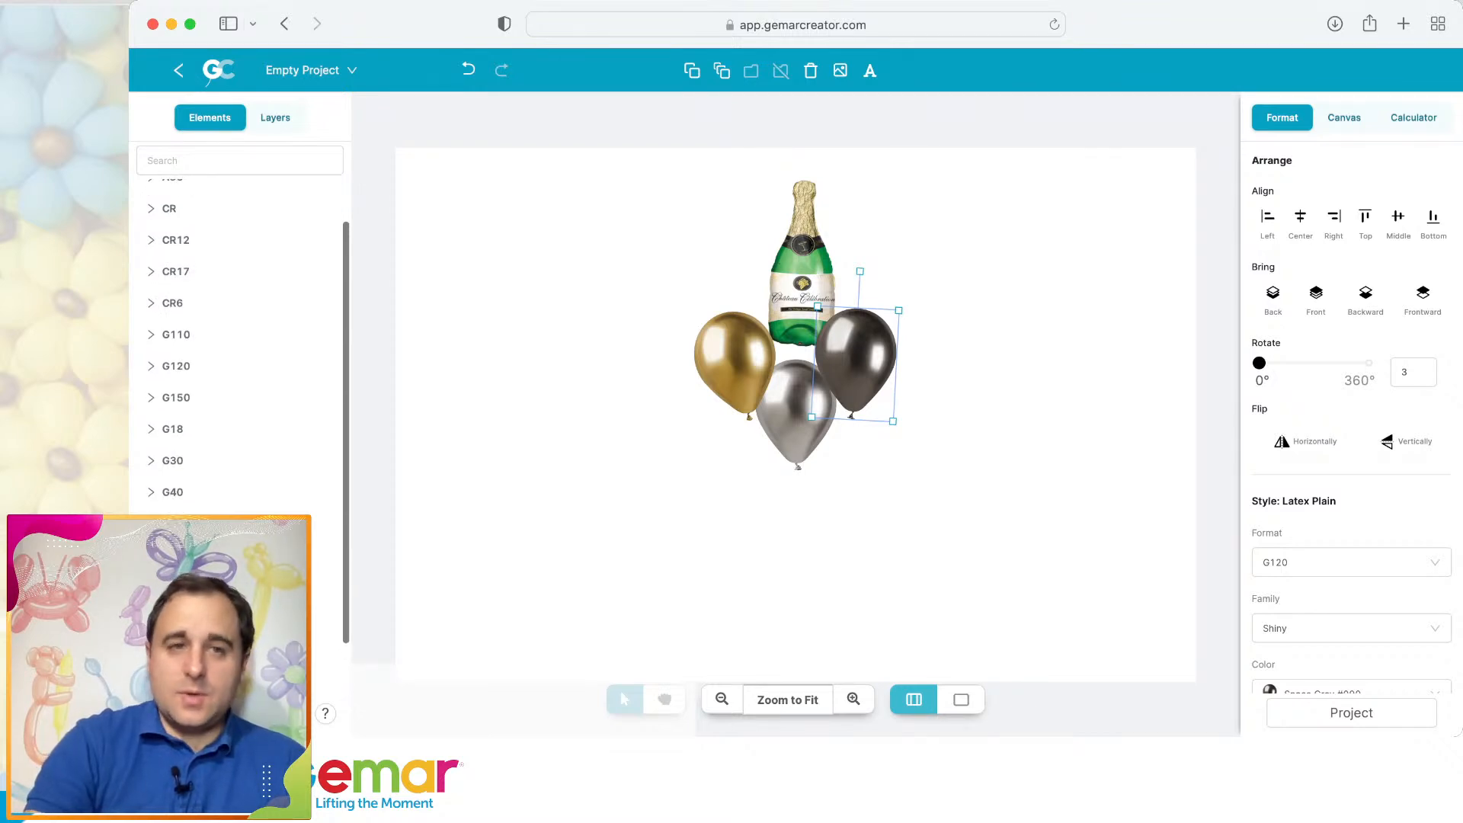
{"action": "scroll", "coordinate": [240, 350], "scroll_direction": "down", "scroll_amount": 2}
{"action": "scroll", "coordinate": [240, 343], "scroll_direction": "down", "scroll_amount": 3}
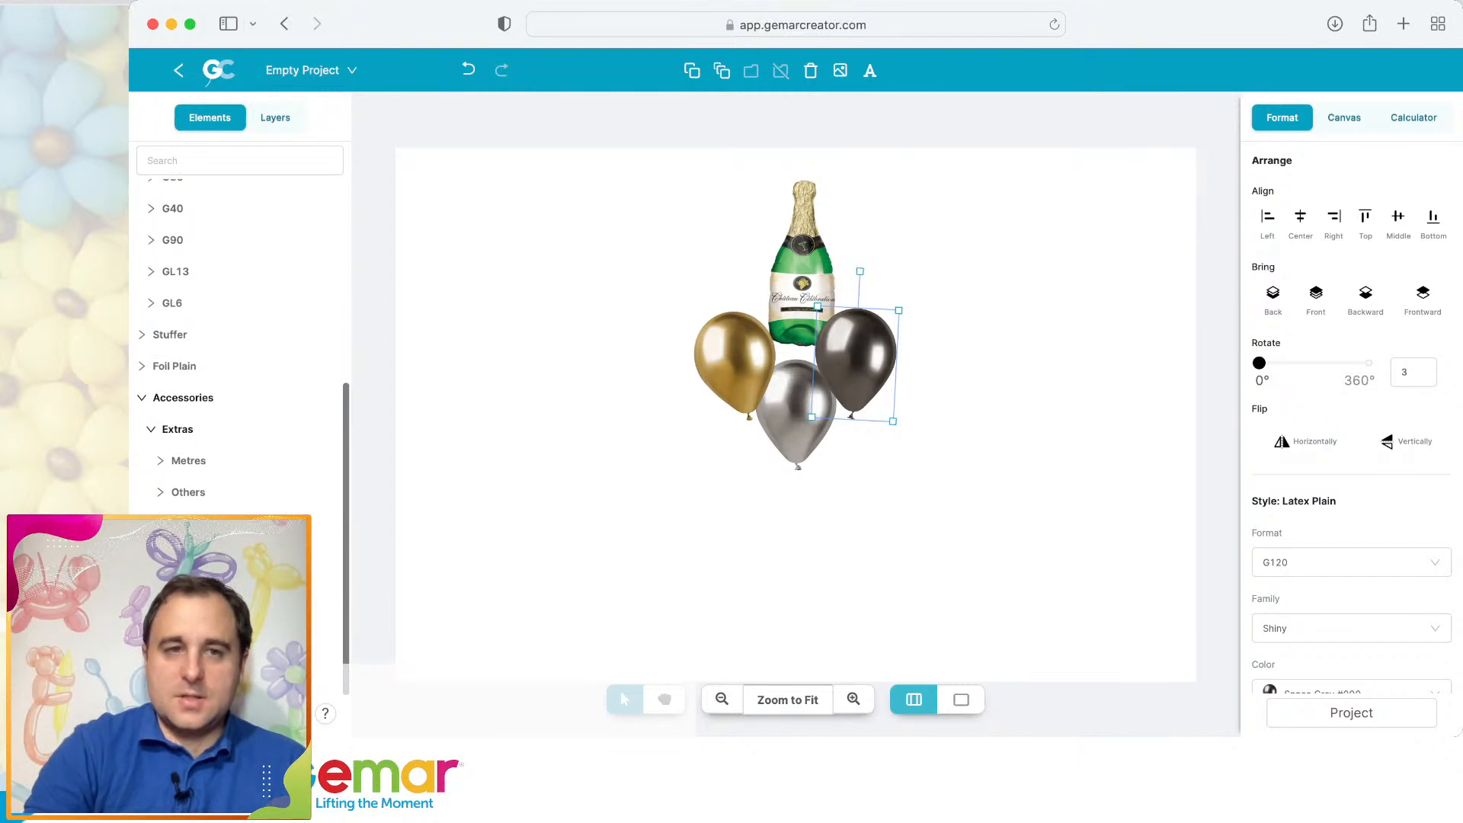
{"action": "scroll", "coordinate": [241, 343], "scroll_direction": "down", "scroll_amount": 10}
{"action": "scroll", "coordinate": [243, 533], "scroll_direction": "down", "scroll_amount": 15}
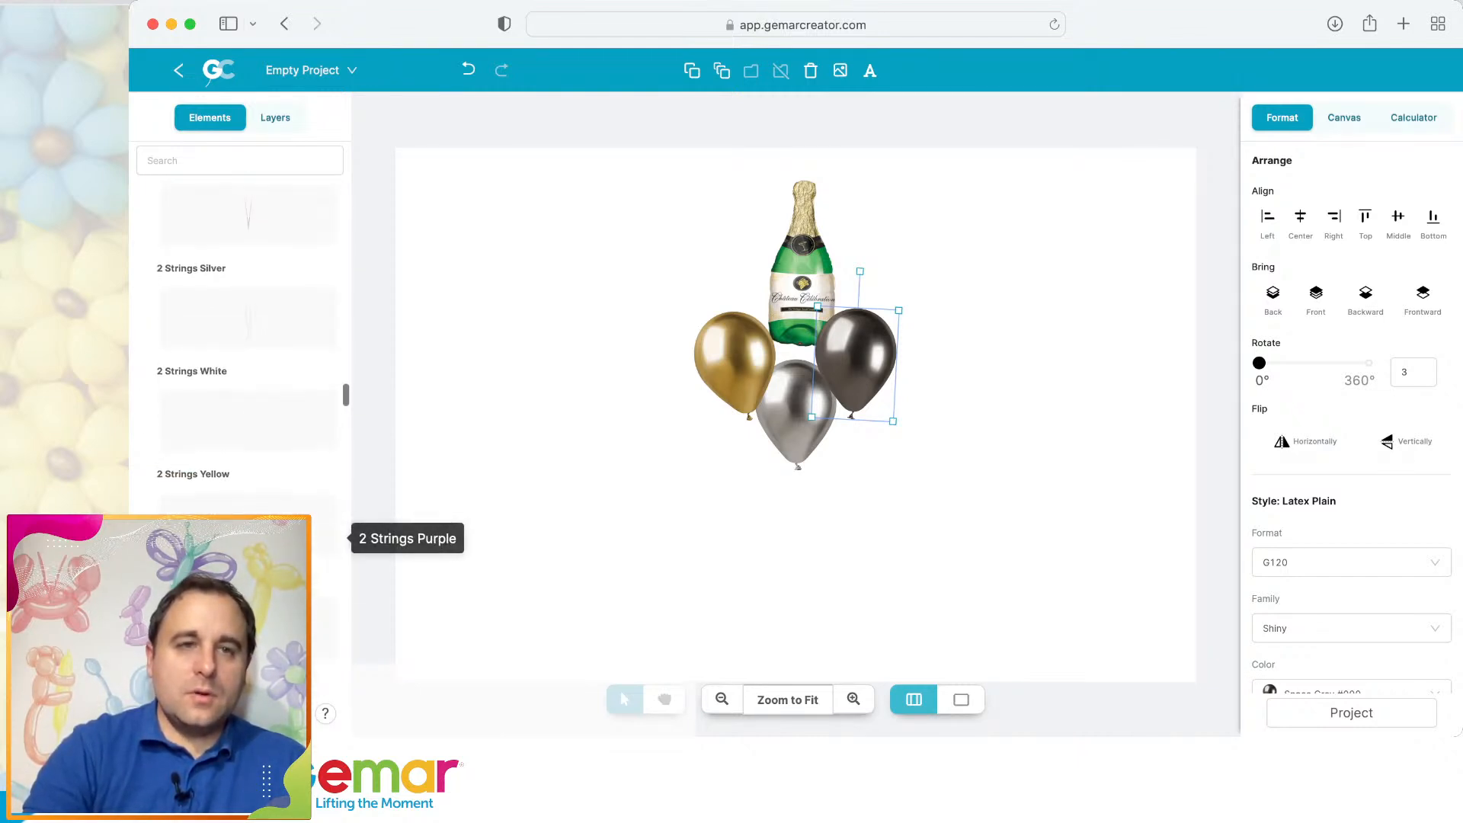
{"action": "scroll", "coordinate": [244, 534], "scroll_direction": "down", "scroll_amount": 10}
{"action": "scroll", "coordinate": [251, 548], "scroll_direction": "down", "scroll_amount": 8}
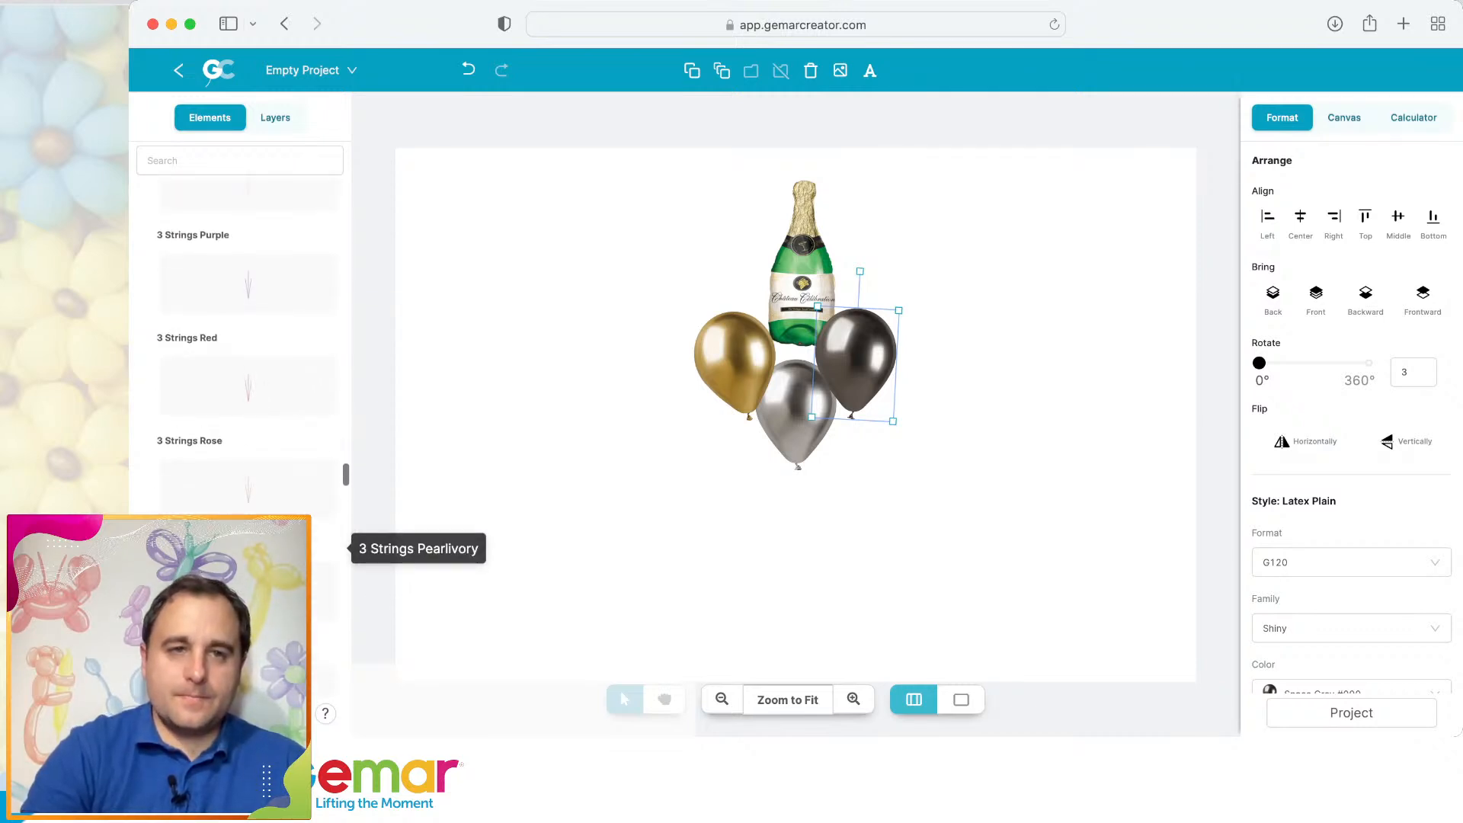
{"action": "scroll", "coordinate": [252, 549], "scroll_direction": "down", "scroll_amount": 10}
{"action": "scroll", "coordinate": [251, 548], "scroll_direction": "down", "scroll_amount": 5}
{"action": "scroll", "coordinate": [251, 549], "scroll_direction": "up", "scroll_amount": 3}
{"action": "scroll", "coordinate": [252, 534], "scroll_direction": "up", "scroll_amount": 10}
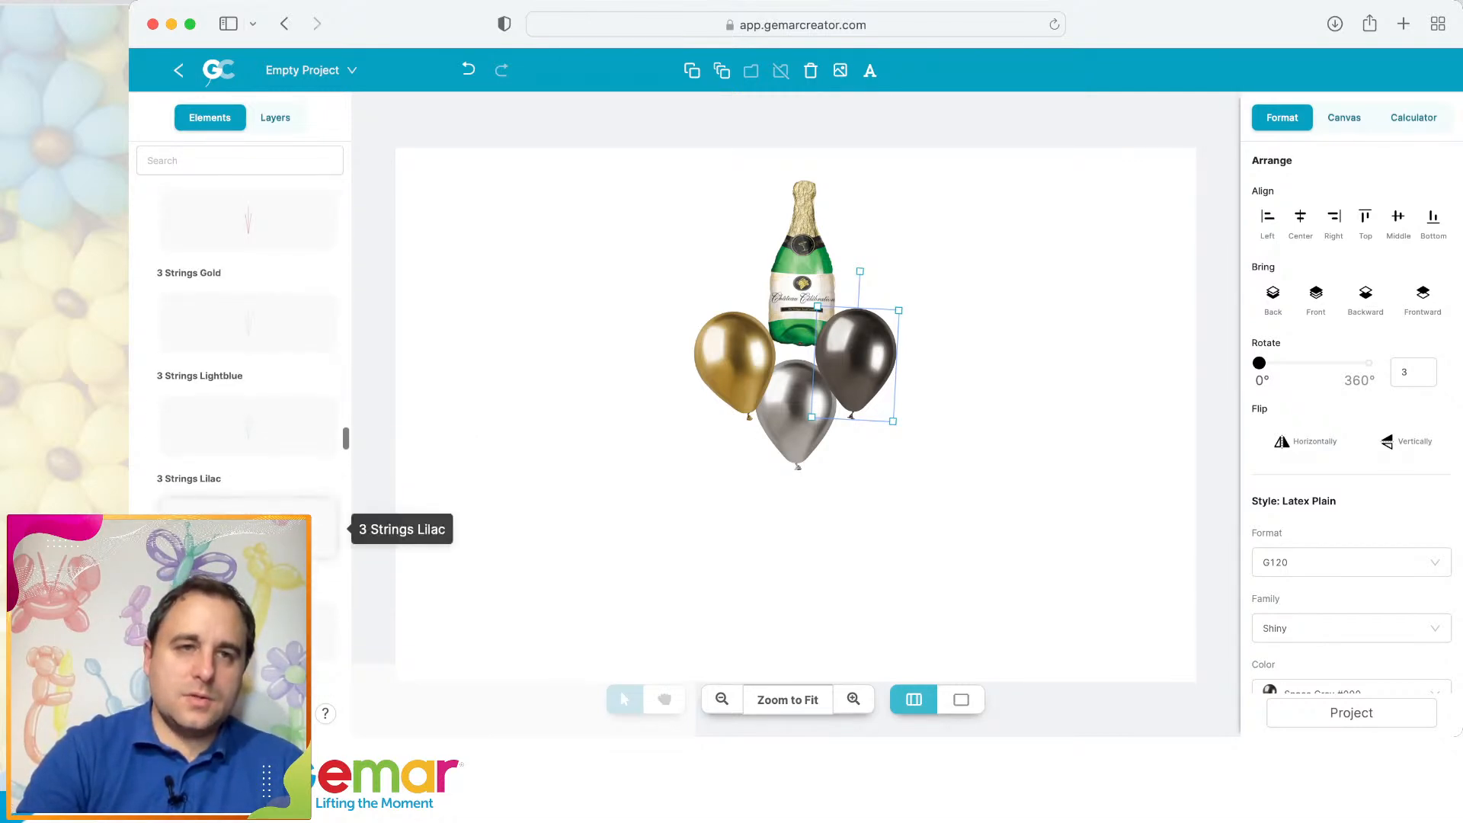
{"action": "scroll", "coordinate": [247, 488], "scroll_direction": "up", "scroll_amount": 2}
{"action": "left_click", "coordinate": [248, 430]}
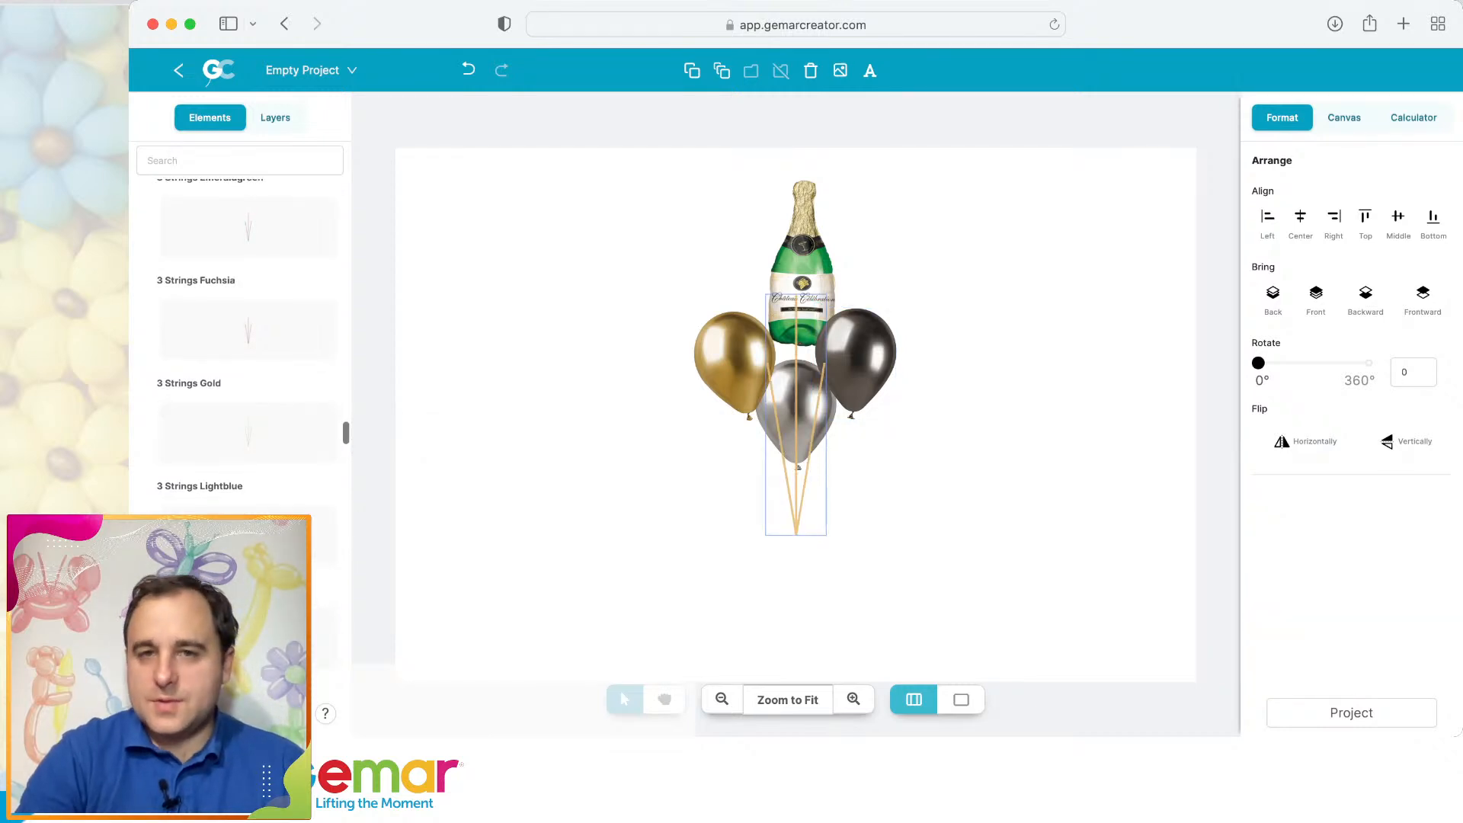
Place the gold strings below the silver balloon's knot, send them to the back, and move the Space Grey balloon onto the right-hand string.
{"action": "mouse_move", "coordinate": [796, 503]}
{"action": "left_mouse_down"}
{"action": "mouse_move", "coordinate": [799, 553]}
{"action": "mouse_move", "coordinate": [798, 518]}
{"action": "left_mouse_up"}
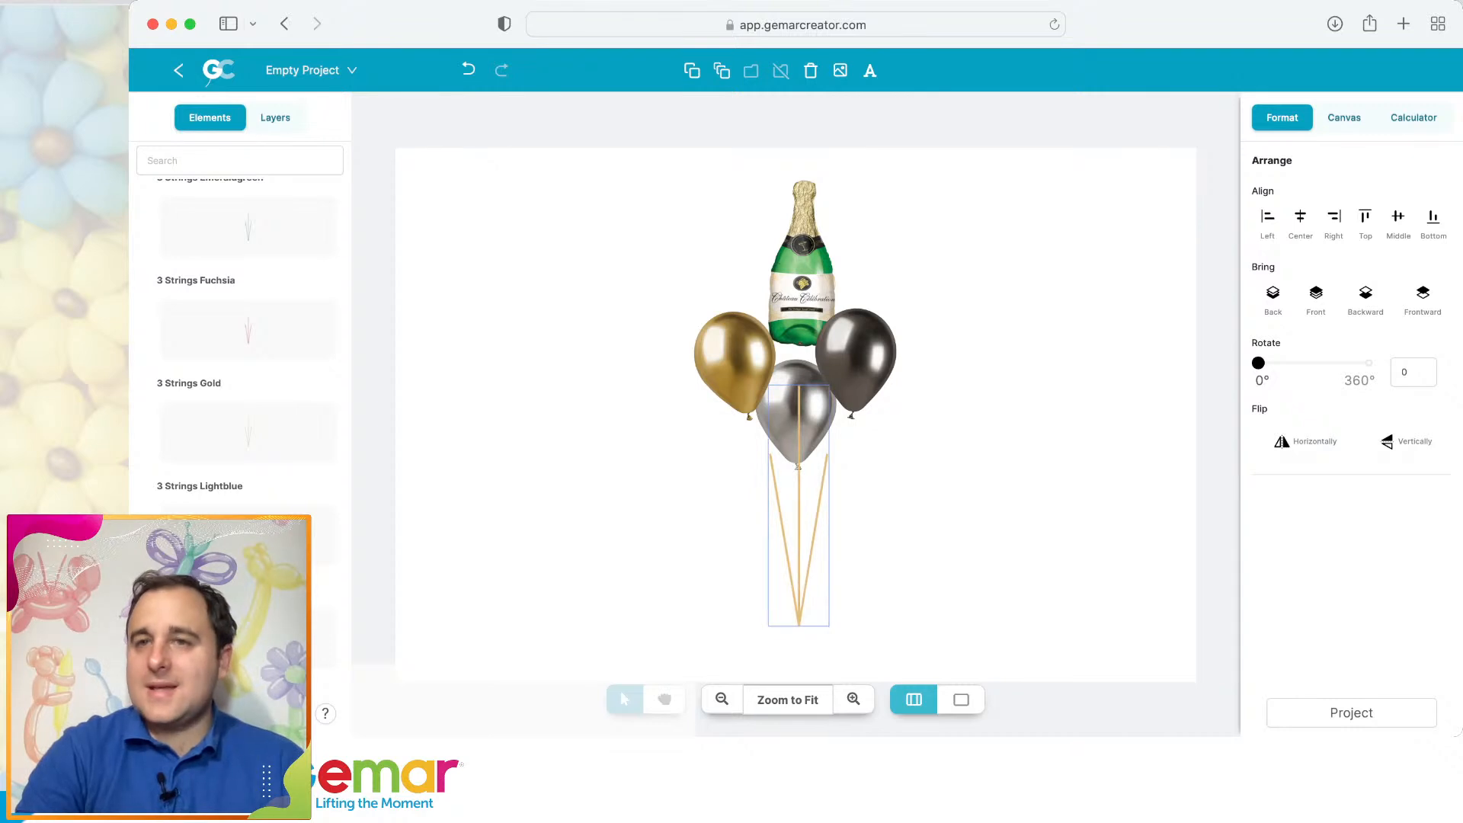
{"action": "left_click", "coordinate": [1272, 294]}
{"action": "left_click_drag", "start_coordinate": [856, 358], "coordinate": [834, 400]}
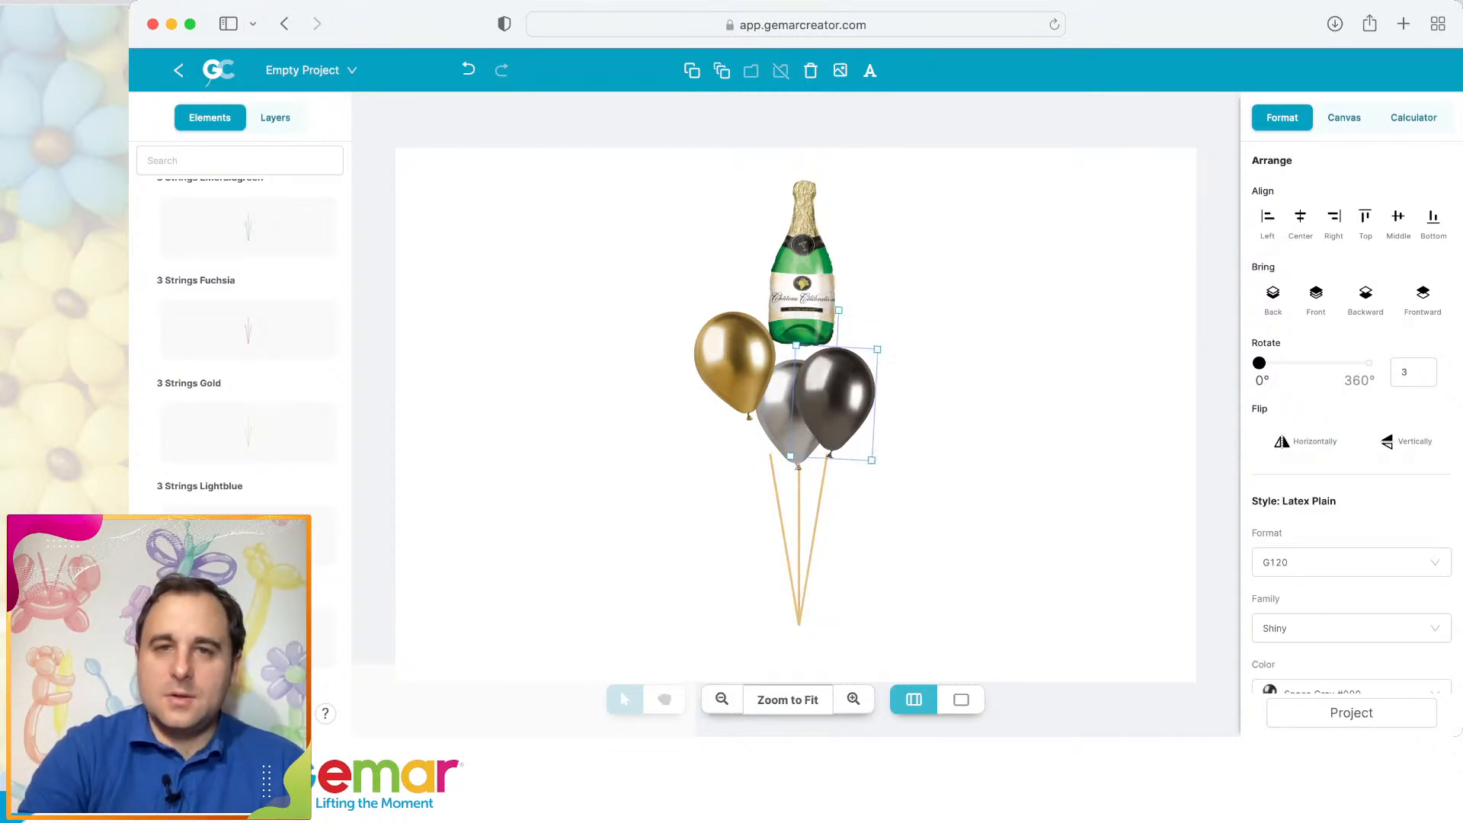
Move the gold balloon onto the left-hand string and lower the champagne bottle behind the balloons.
{"action": "left_click_drag", "start_coordinate": [733, 358], "coordinate": [752, 408]}
{"action": "left_click_drag", "start_coordinate": [803, 292], "coordinate": [796, 315]}
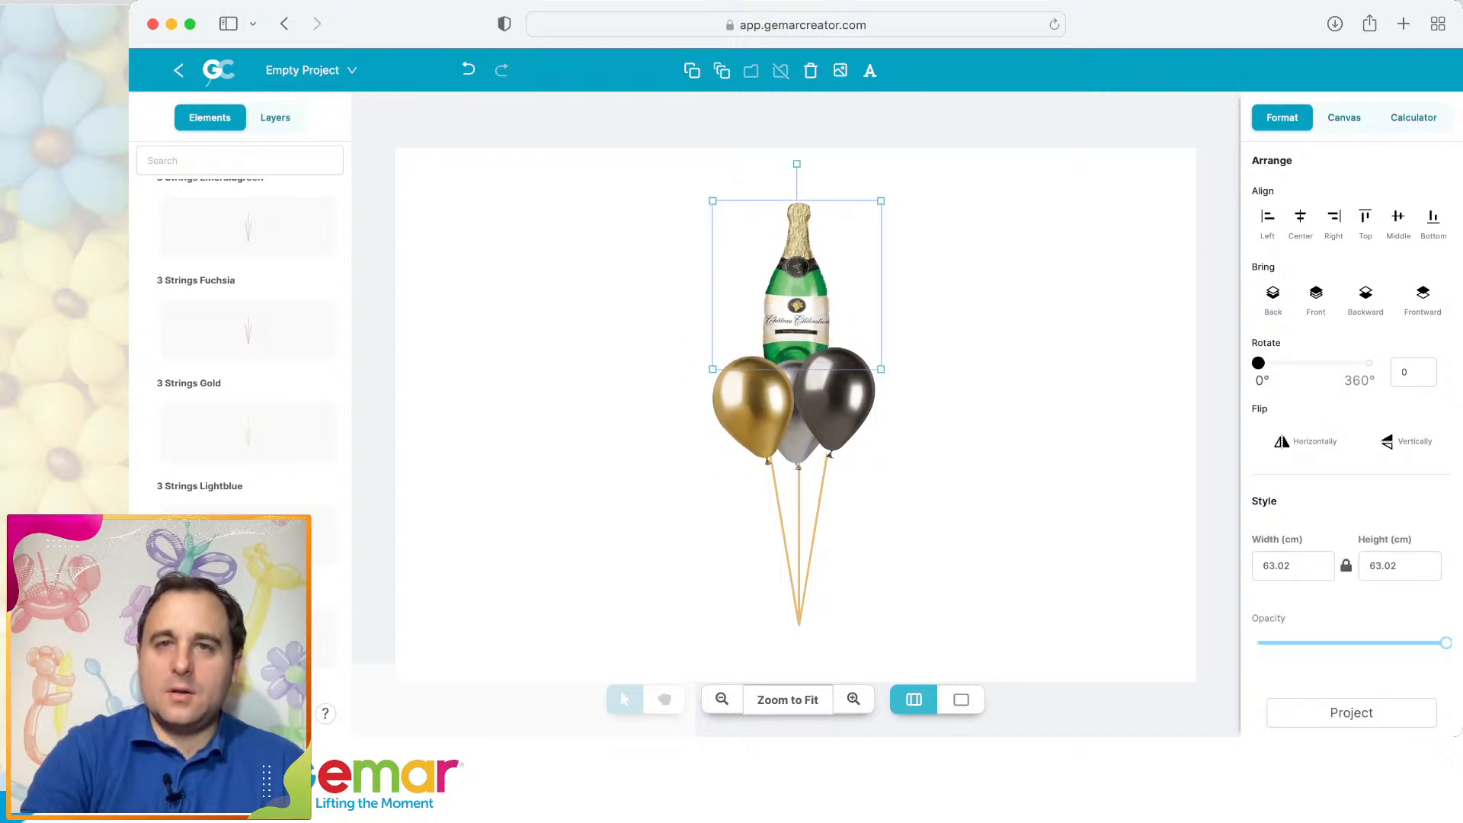
{"action": "key", "text": "Escape"}
Enlarge the champagne bottle to 74.13 × 74.13 cm and rotate it to 6°.
{"action": "left_click", "coordinate": [797, 305]}
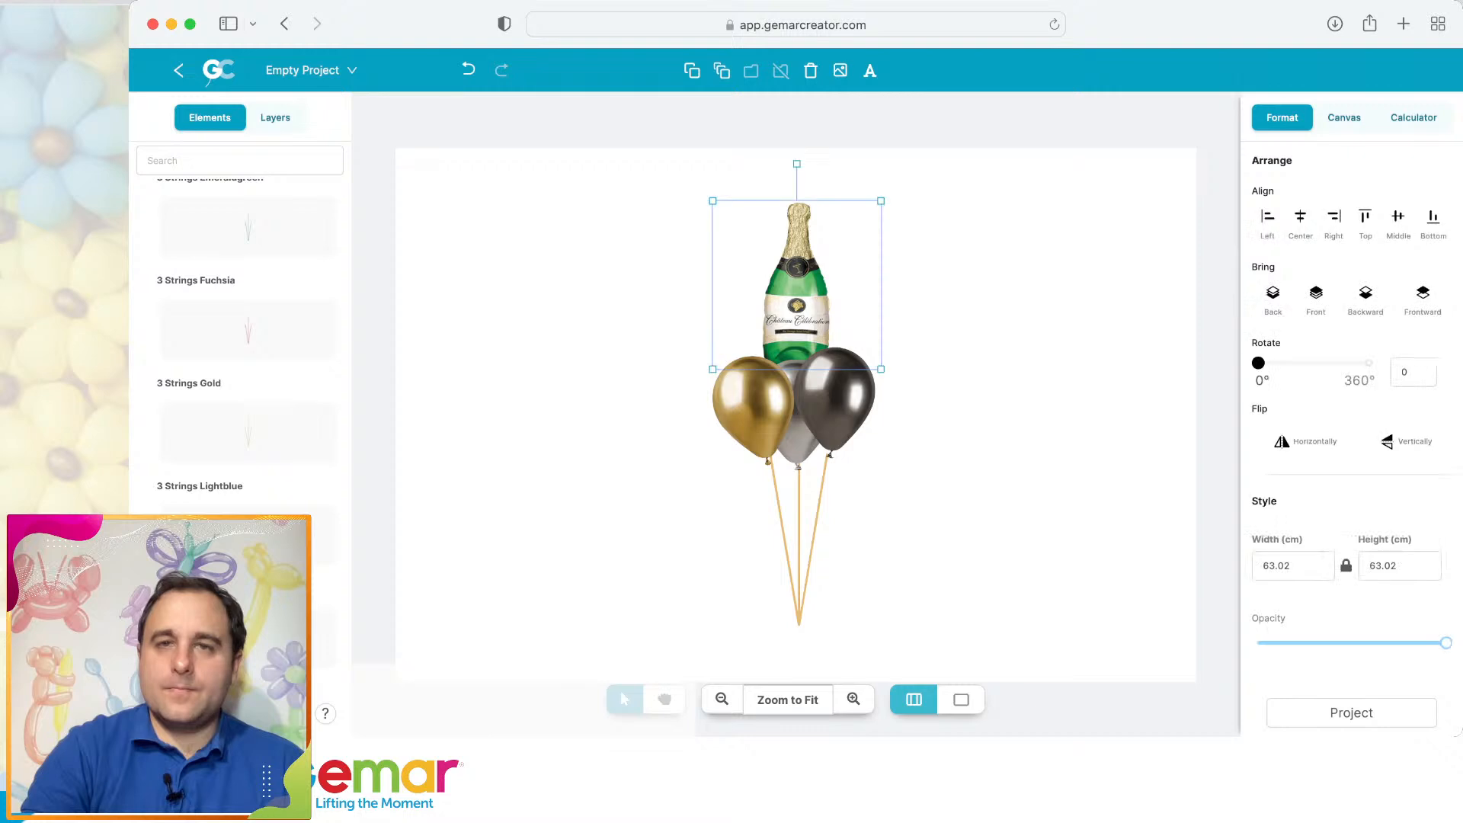
{"action": "left_click_drag", "start_coordinate": [881, 201], "coordinate": [896, 186]}
{"action": "left_click_drag", "start_coordinate": [1258, 362], "coordinate": [1260, 363]}
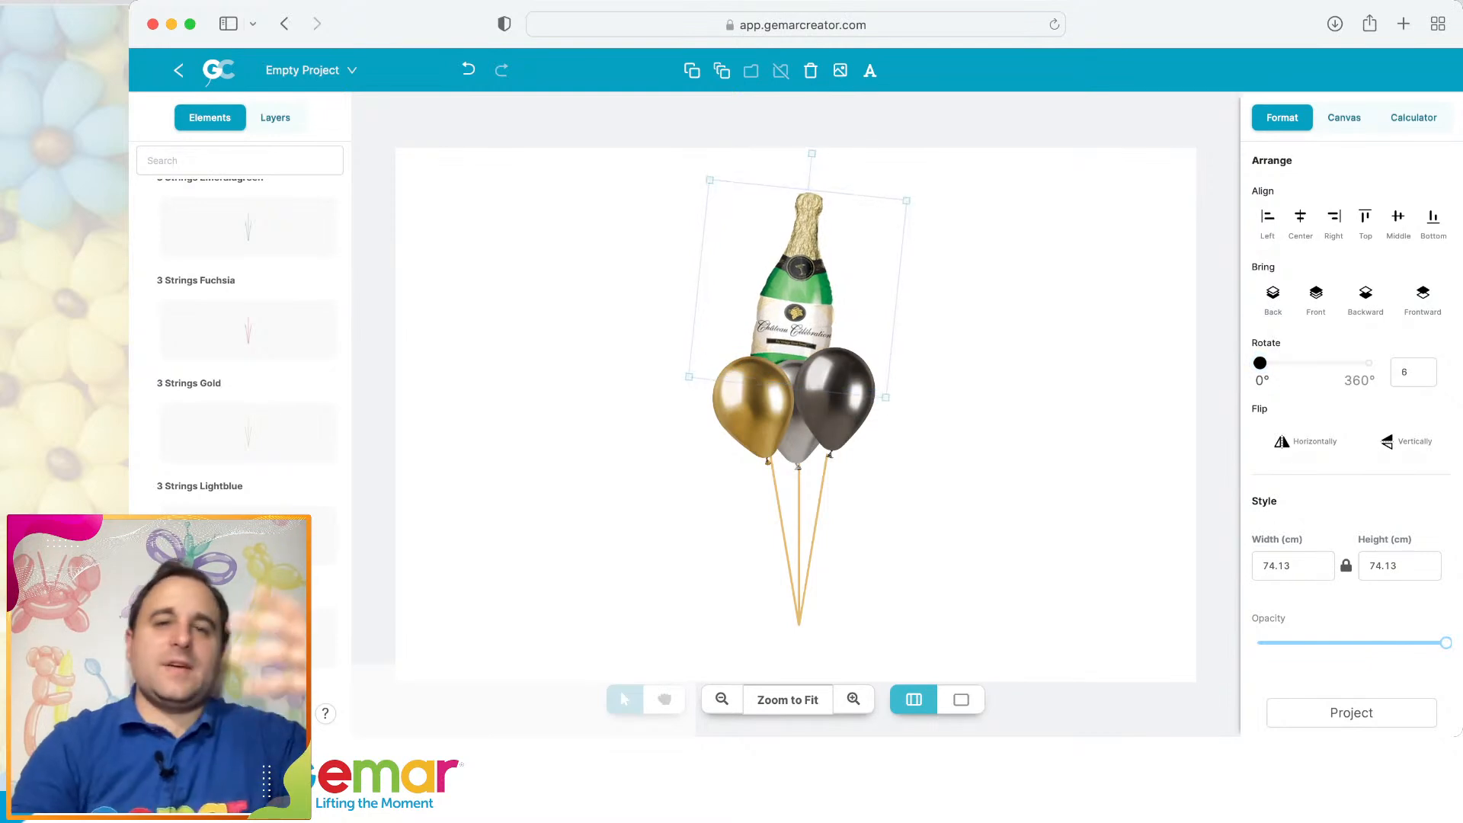
Bring the silver balloon to the front and realign the Space Grey balloon on the right-hand string.
{"action": "left_click", "coordinate": [855, 391]}
{"action": "left_click_drag", "start_coordinate": [855, 390], "coordinate": [854, 393]}
{"action": "left_click", "coordinate": [945, 411]}
{"action": "left_click", "coordinate": [853, 395]}
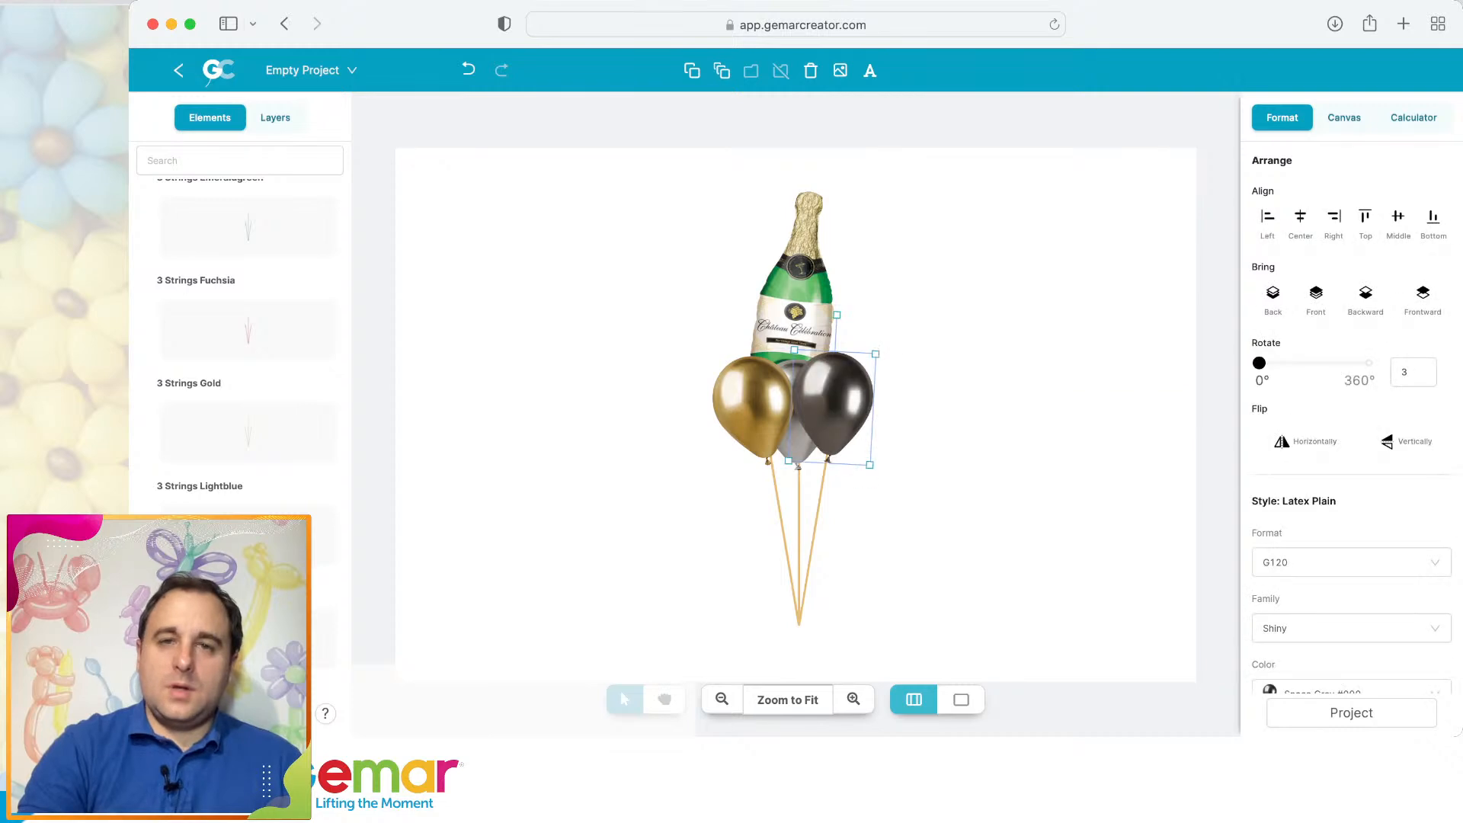
{"action": "left_click", "coordinate": [753, 402]}
{"action": "left_click", "coordinate": [835, 403]}
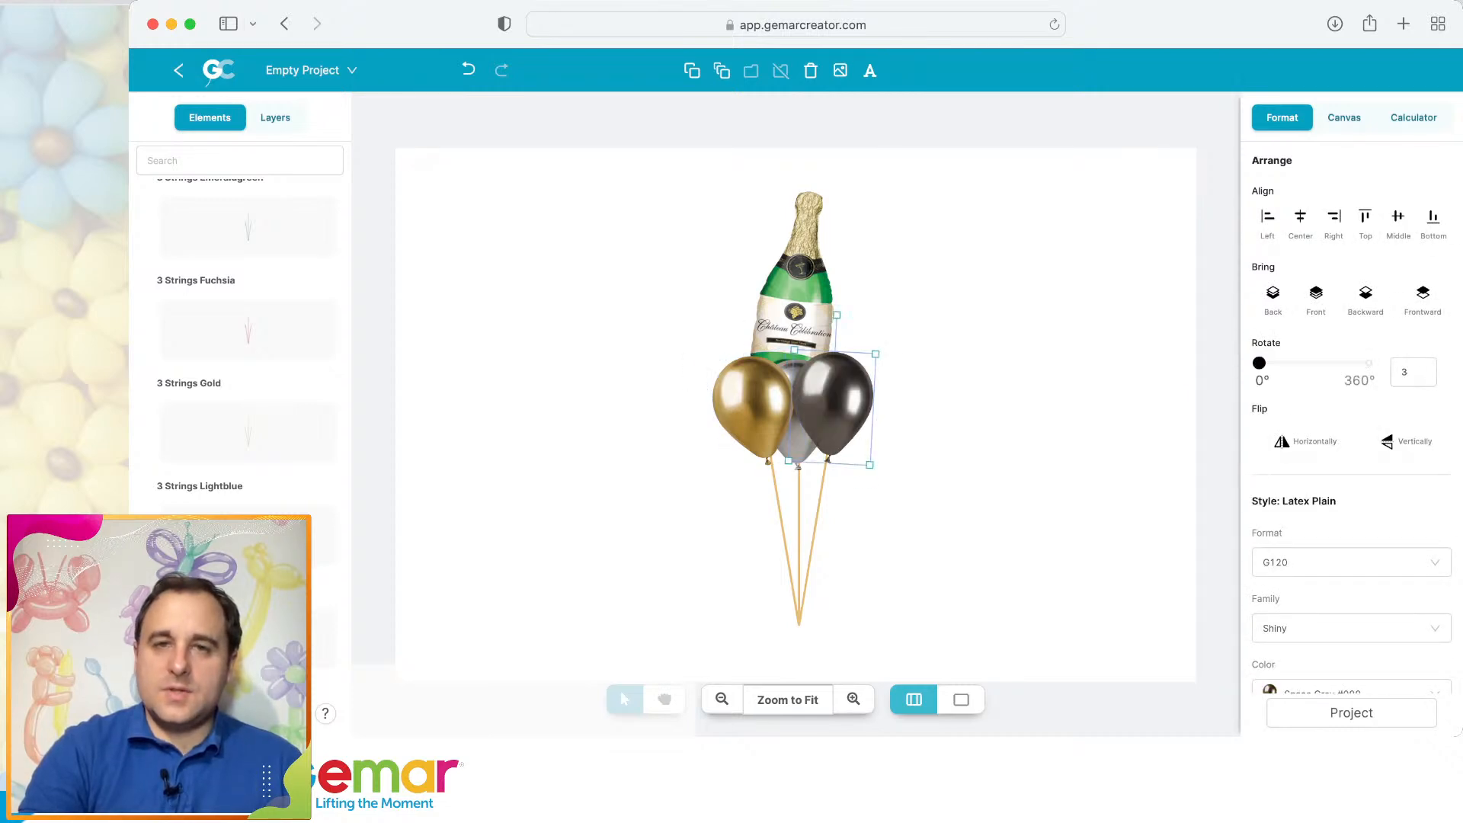
{"action": "left_click_drag", "start_coordinate": [835, 403], "coordinate": [859, 402]}
{"action": "left_click", "coordinate": [805, 415]}
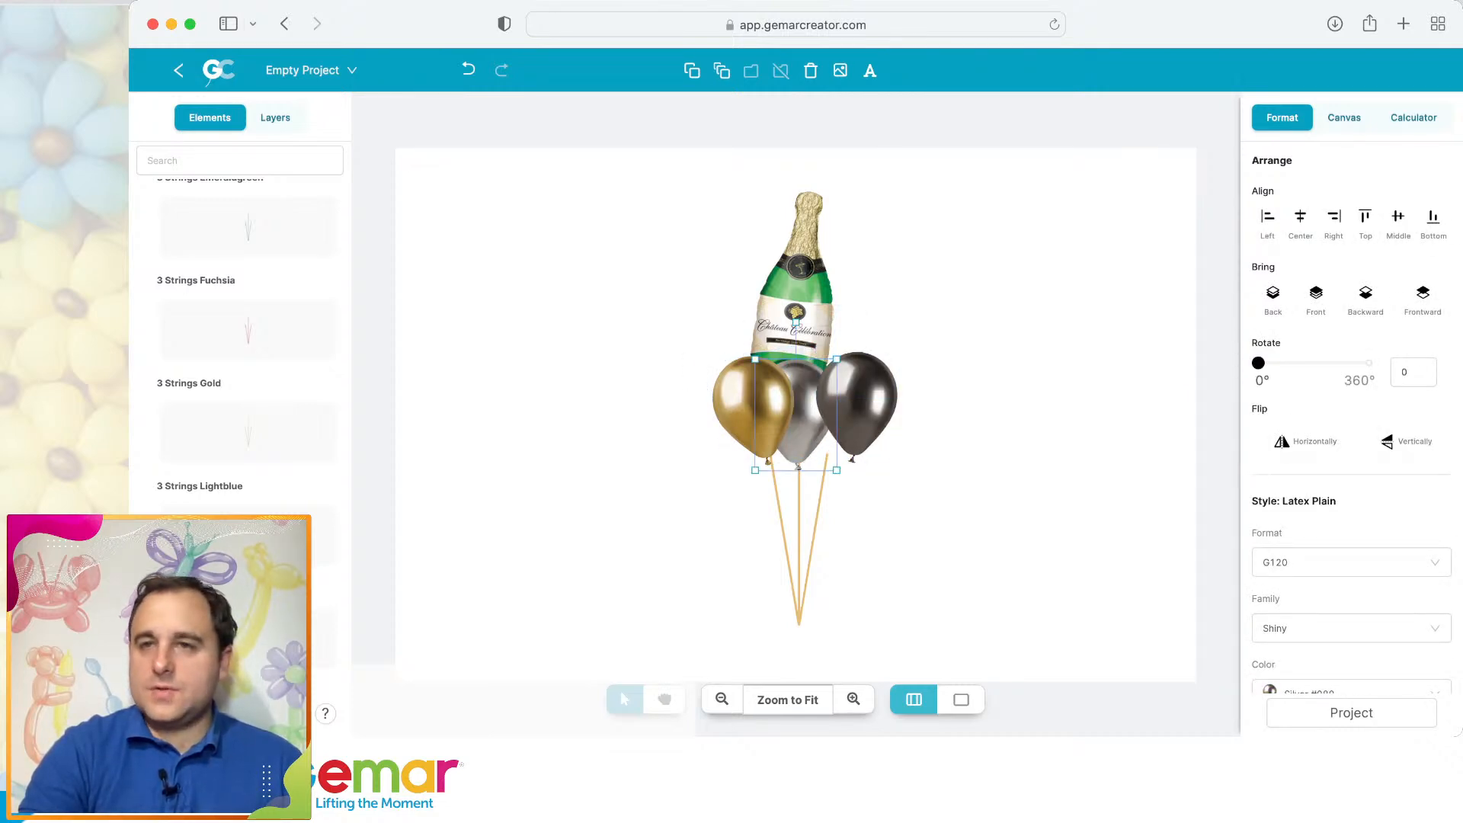
{"action": "left_click", "coordinate": [1316, 295]}
{"action": "left_click_drag", "start_coordinate": [869, 405], "coordinate": [848, 405]}
Move the gold balloon aside and place the silver balloon on the left-hand string, tilted slightly counterclockwise.
{"action": "left_click_drag", "start_coordinate": [742, 403], "coordinate": [654, 420]}
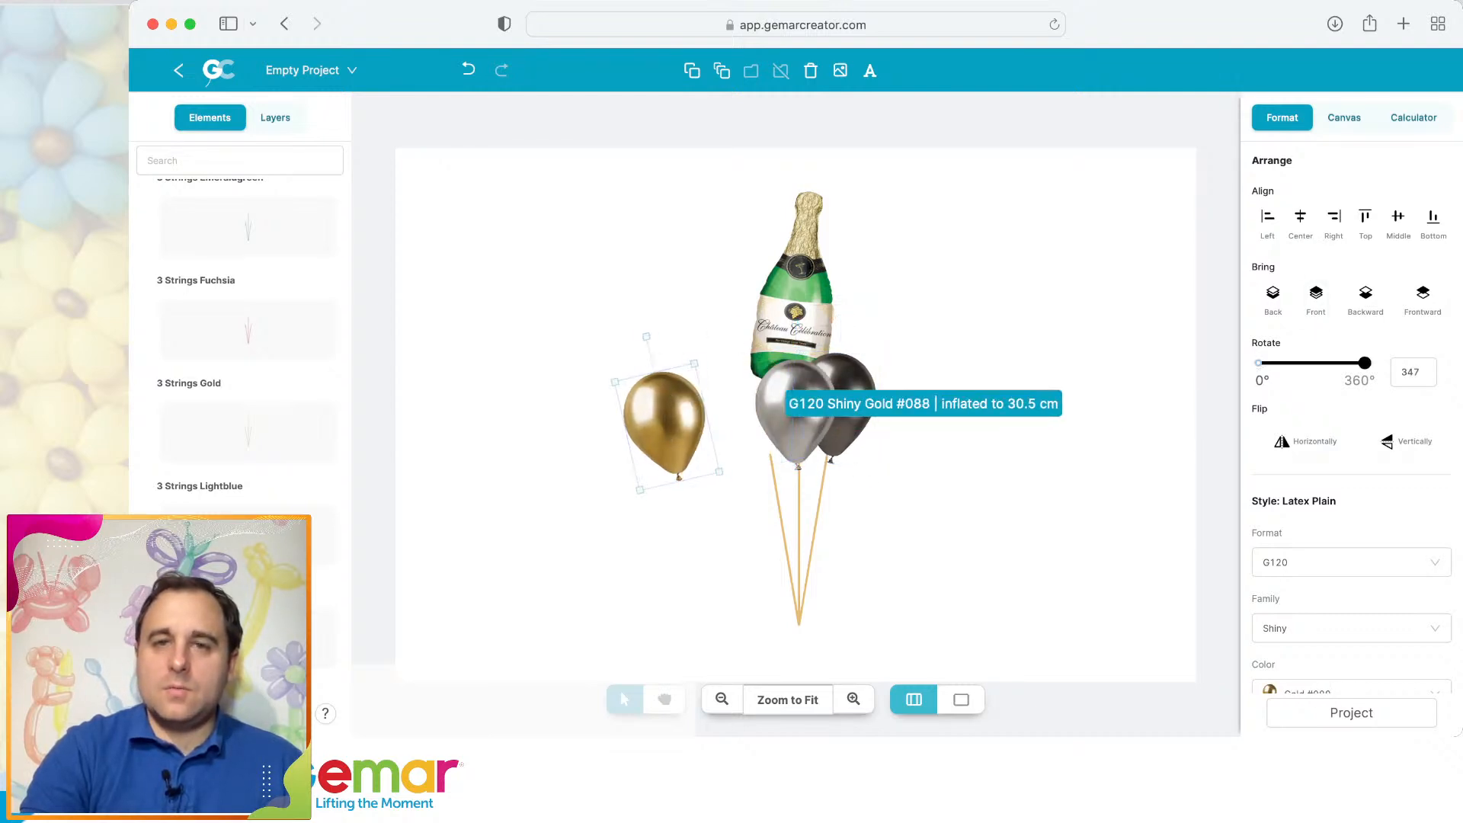
{"action": "left_click_drag", "start_coordinate": [795, 412], "coordinate": [762, 408]}
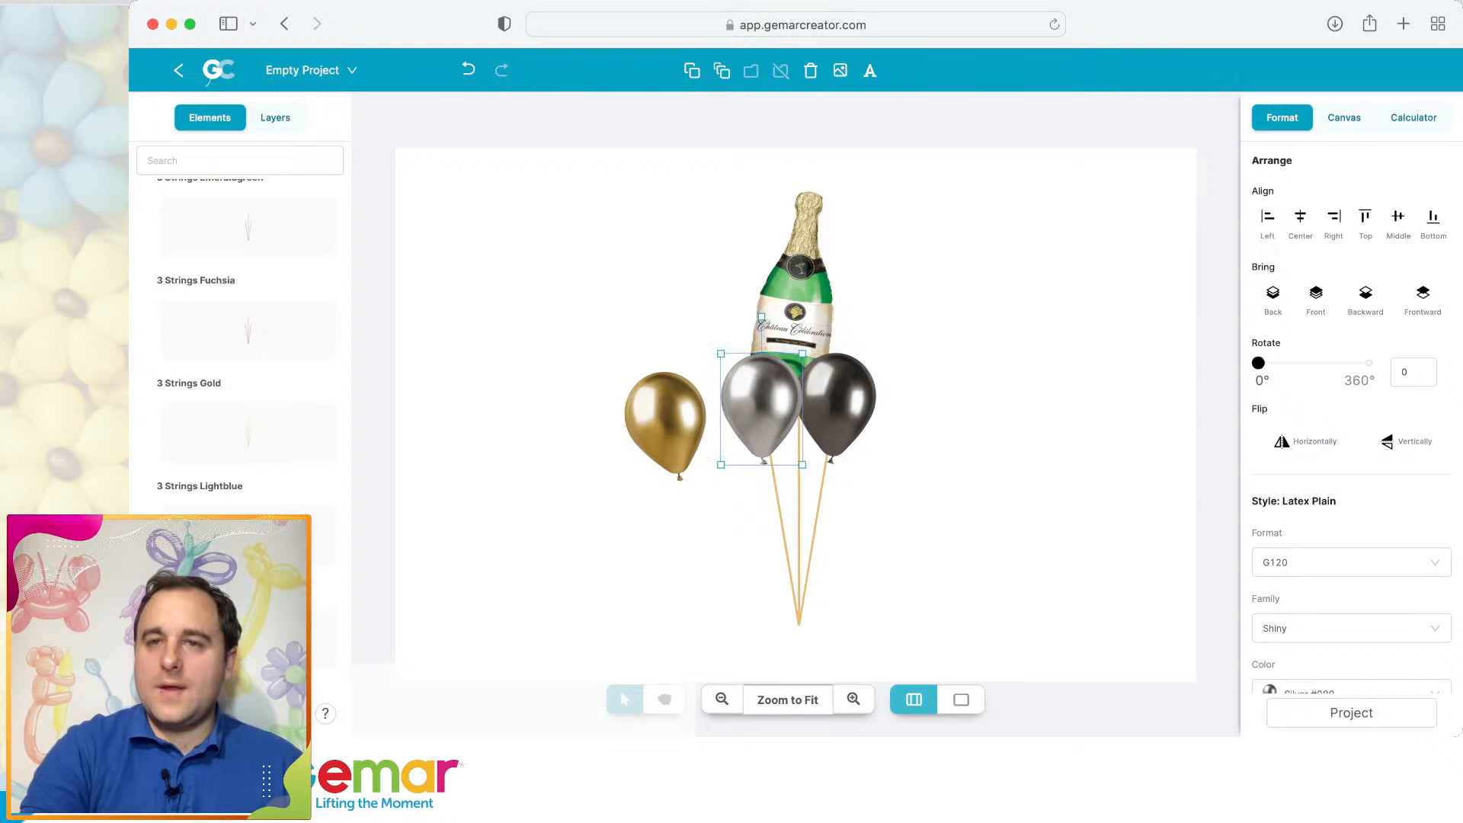
{"action": "left_click_drag", "start_coordinate": [1258, 363], "coordinate": [1365, 363]}
Bring the gold balloon to the front and place it upright on the middle string between the silver and Space Grey balloons.
{"action": "left_click", "coordinate": [665, 419]}
{"action": "left_click", "coordinate": [1316, 294]}
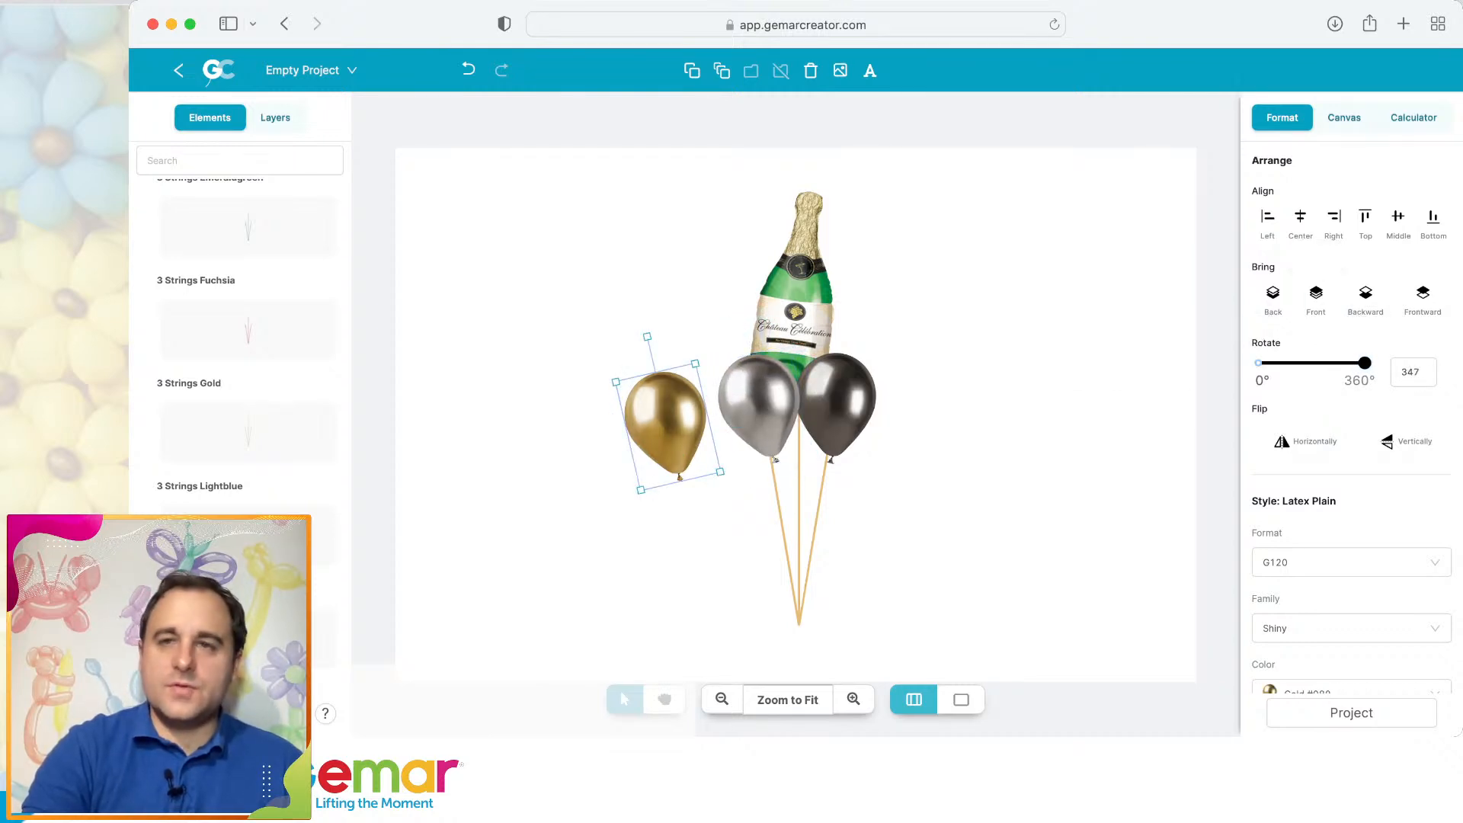
{"action": "left_click_drag", "start_coordinate": [1365, 363], "coordinate": [1258, 363]}
{"action": "left_click_drag", "start_coordinate": [667, 421], "coordinate": [747, 405]}
{"action": "left_click", "coordinate": [751, 404]}
{"action": "left_click", "coordinate": [648, 457]}
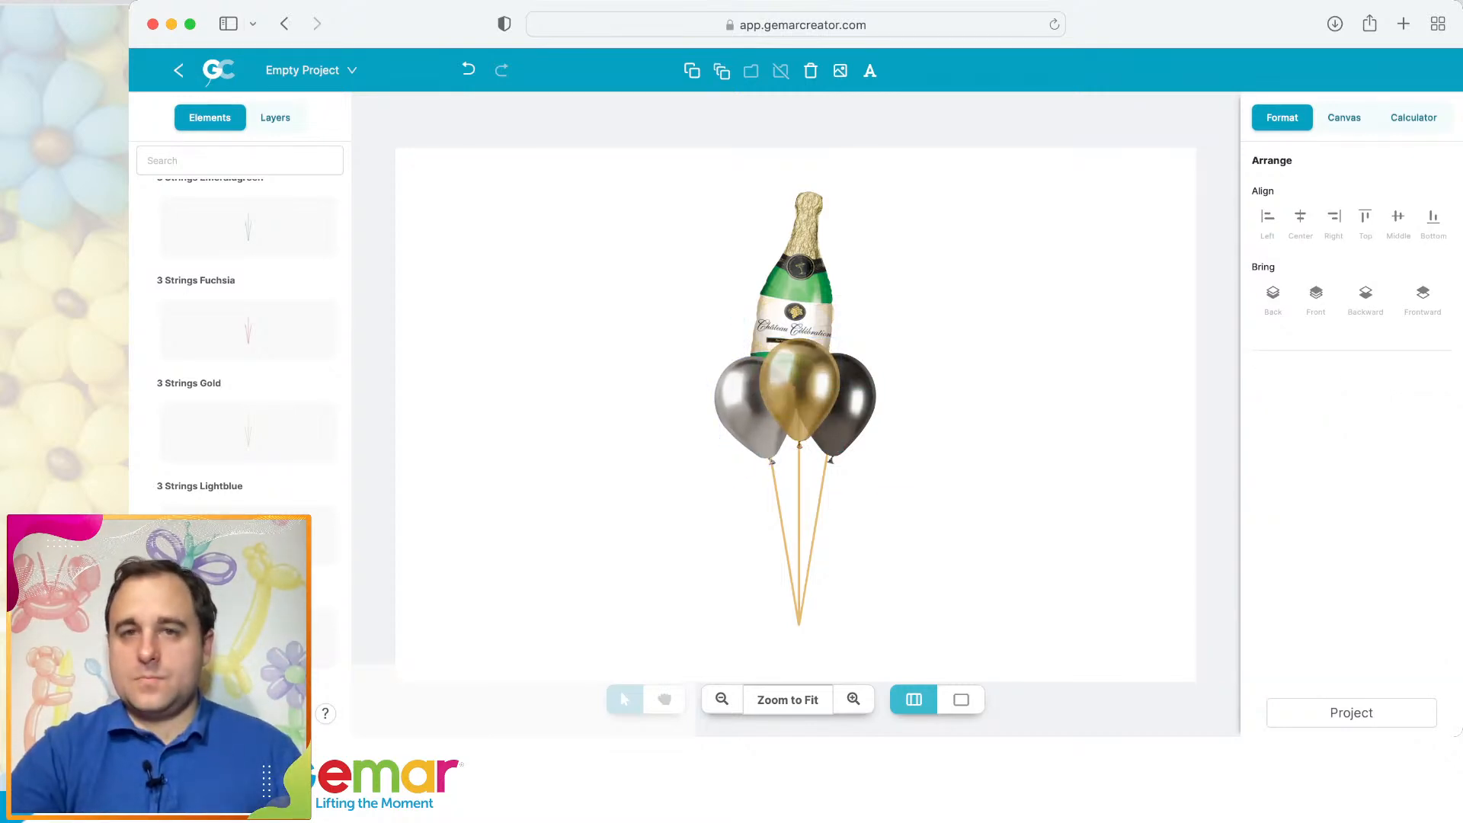
{"action": "left_click", "coordinate": [796, 294]}
{"action": "left_click_drag", "start_coordinate": [796, 293], "coordinate": [796, 295]}
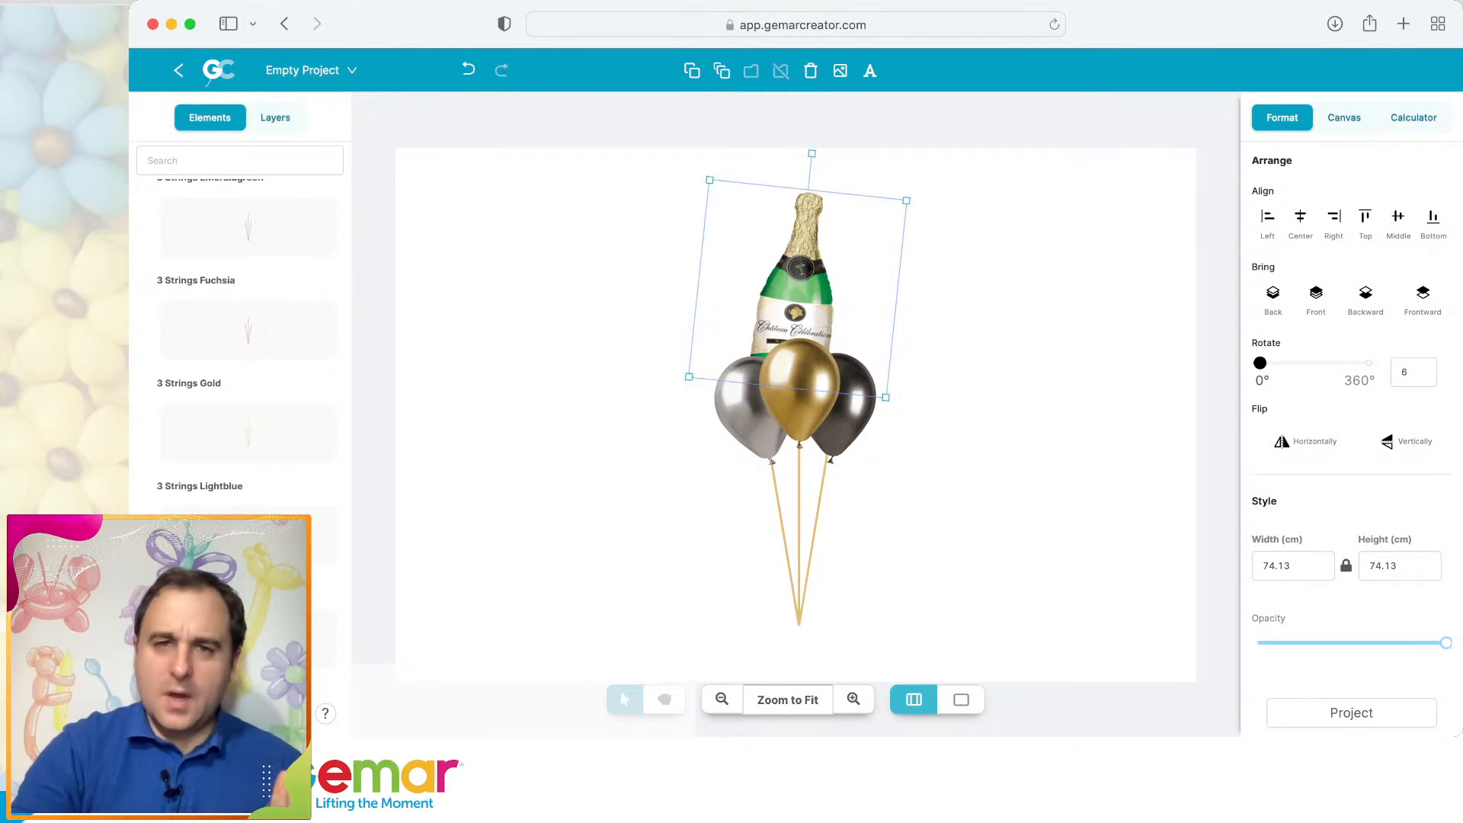
{"action": "left_click", "coordinate": [594, 320]}
Add the black and silver Tassel 82312lge accessory to the canvas.
{"action": "scroll", "coordinate": [247, 228], "scroll_direction": "up", "scroll_amount": 15}
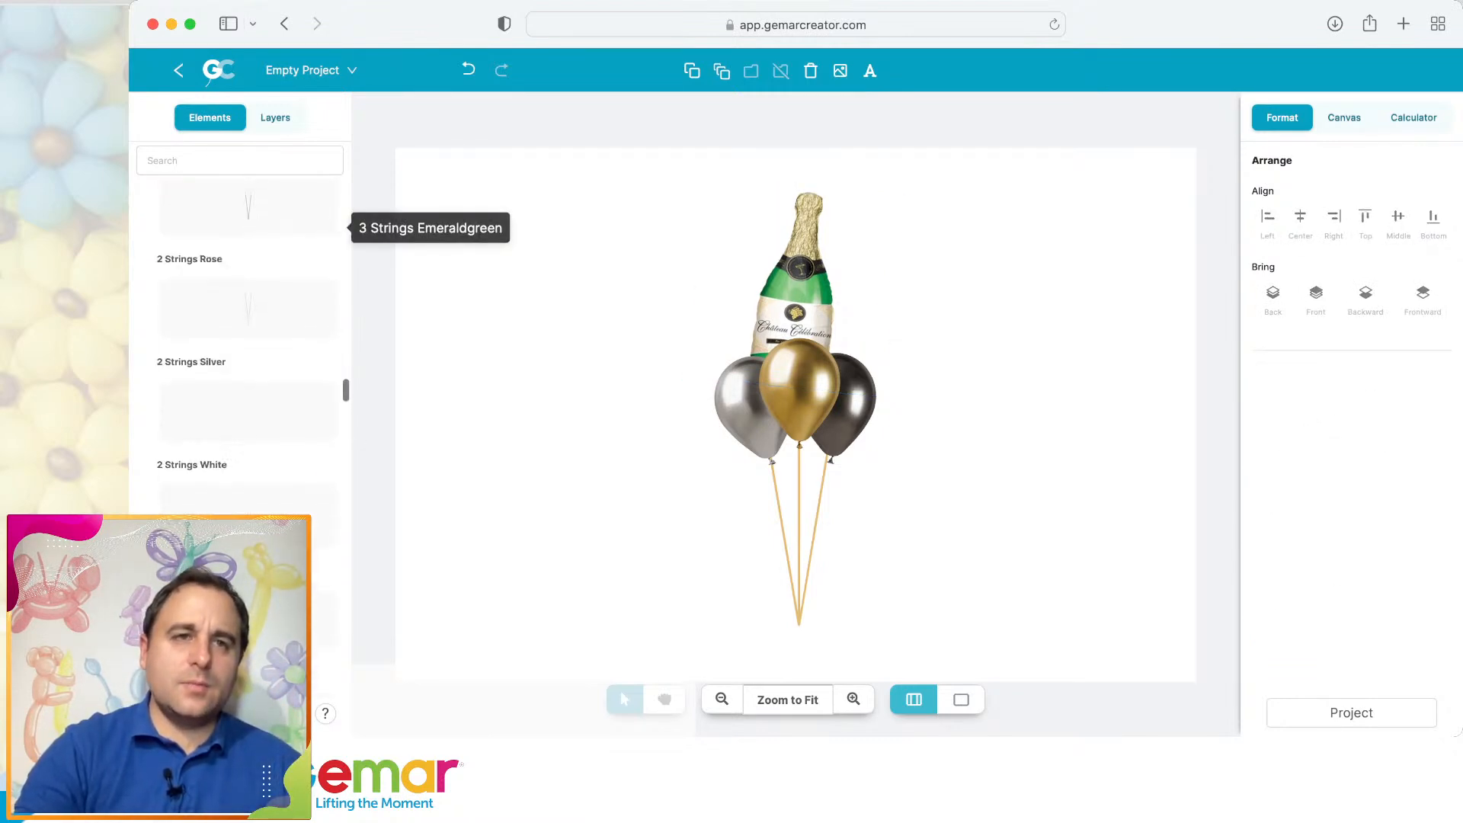
{"action": "scroll", "coordinate": [248, 228], "scroll_direction": "up", "scroll_amount": 12}
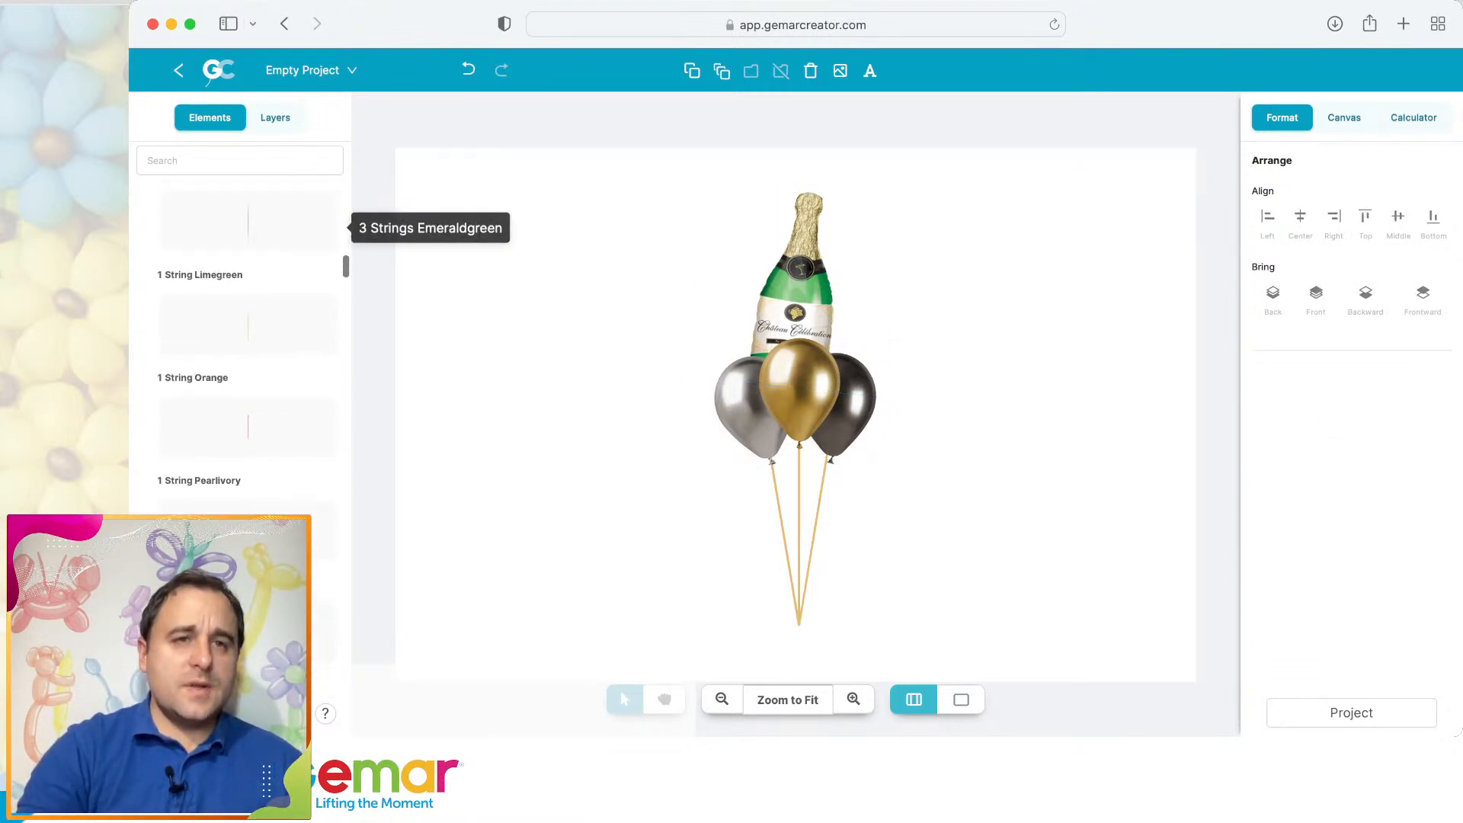
{"action": "scroll", "coordinate": [247, 228], "scroll_direction": "up", "scroll_amount": 10}
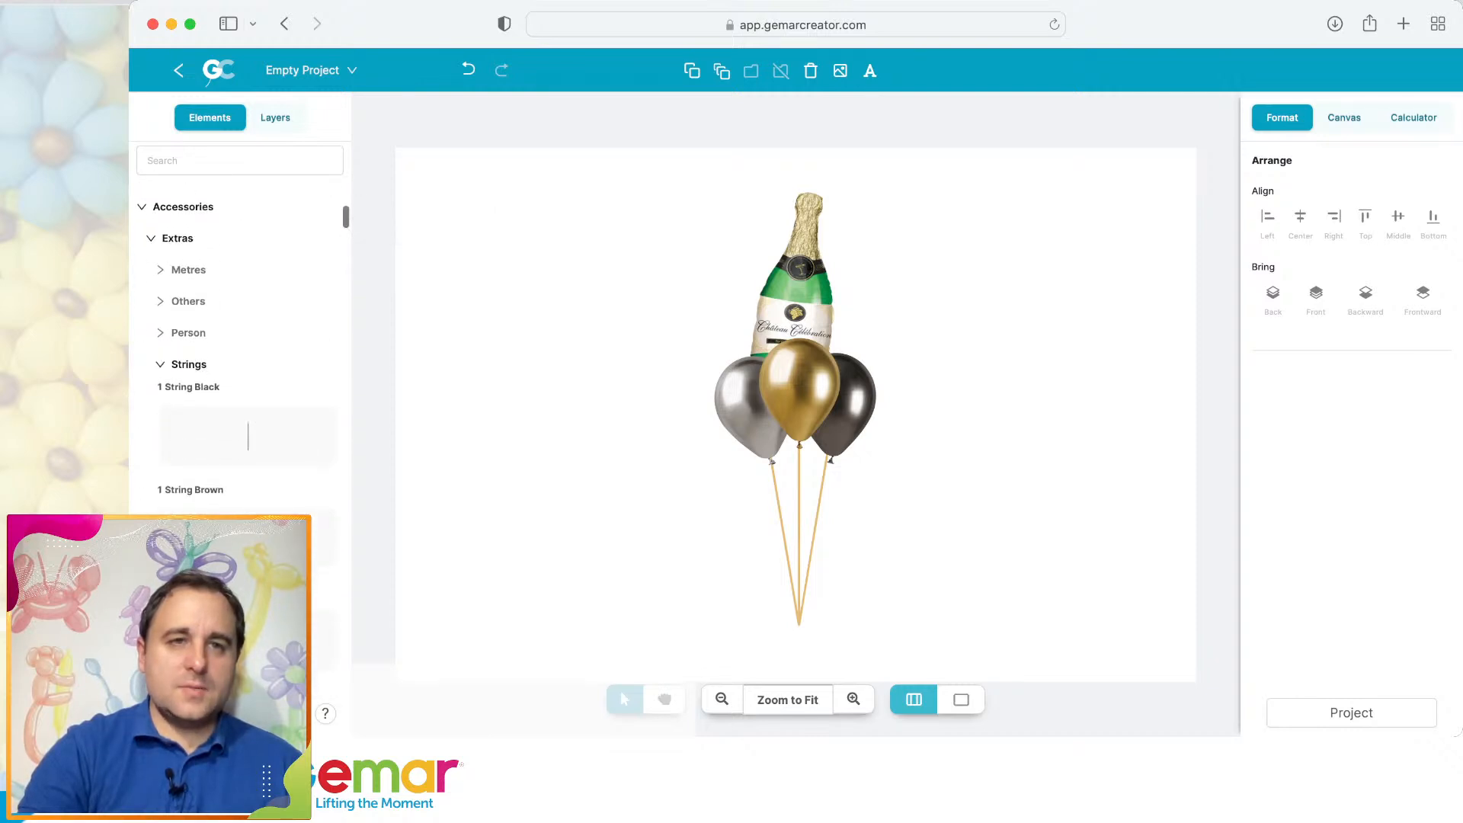
{"action": "scroll", "coordinate": [240, 336], "scroll_direction": "up", "scroll_amount": 5}
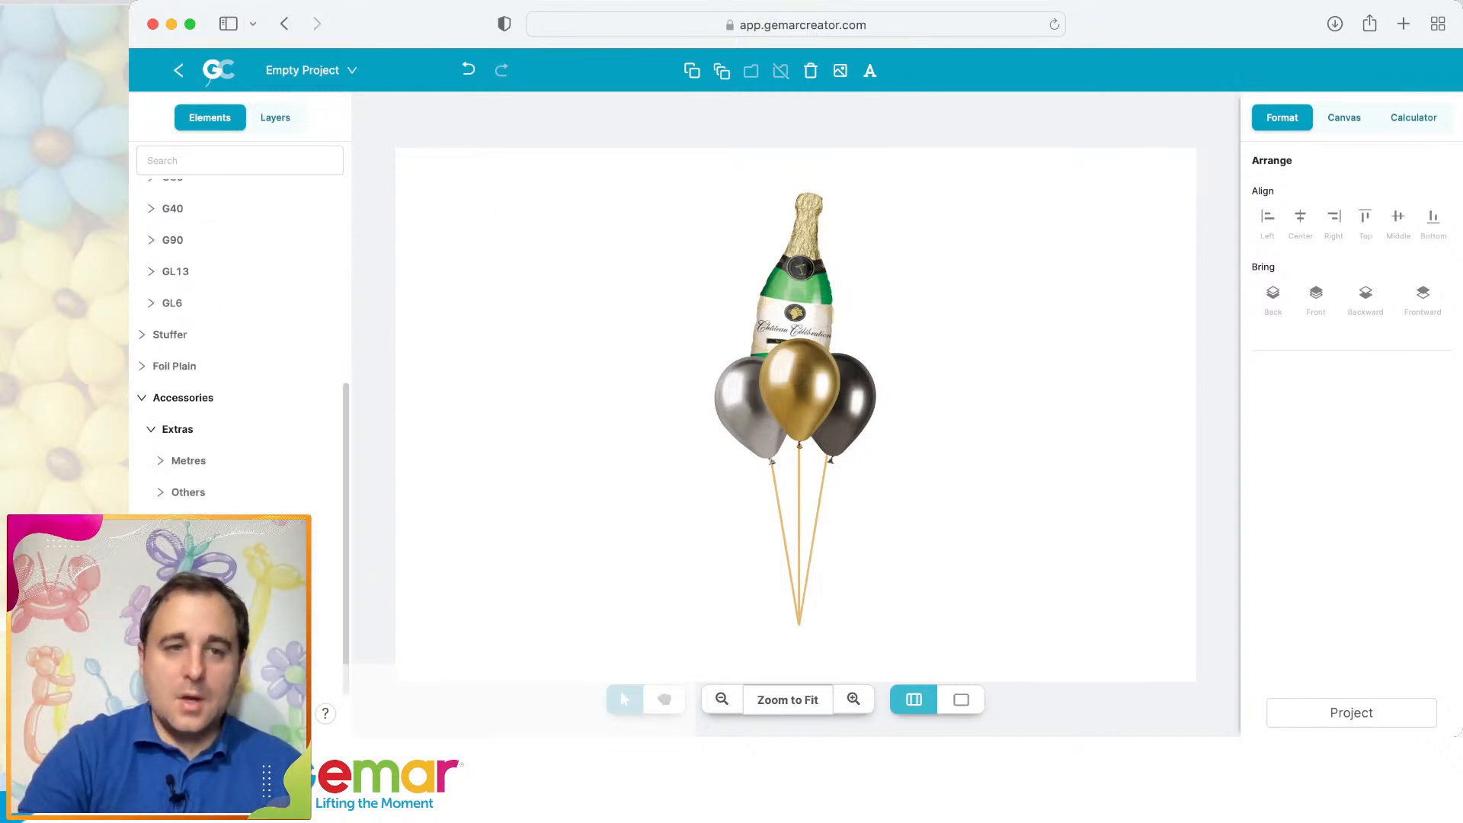
{"action": "scroll", "coordinate": [240, 335], "scroll_direction": "down", "scroll_amount": 8}
{"action": "scroll", "coordinate": [344, 576], "scroll_direction": "down", "scroll_amount": 5}
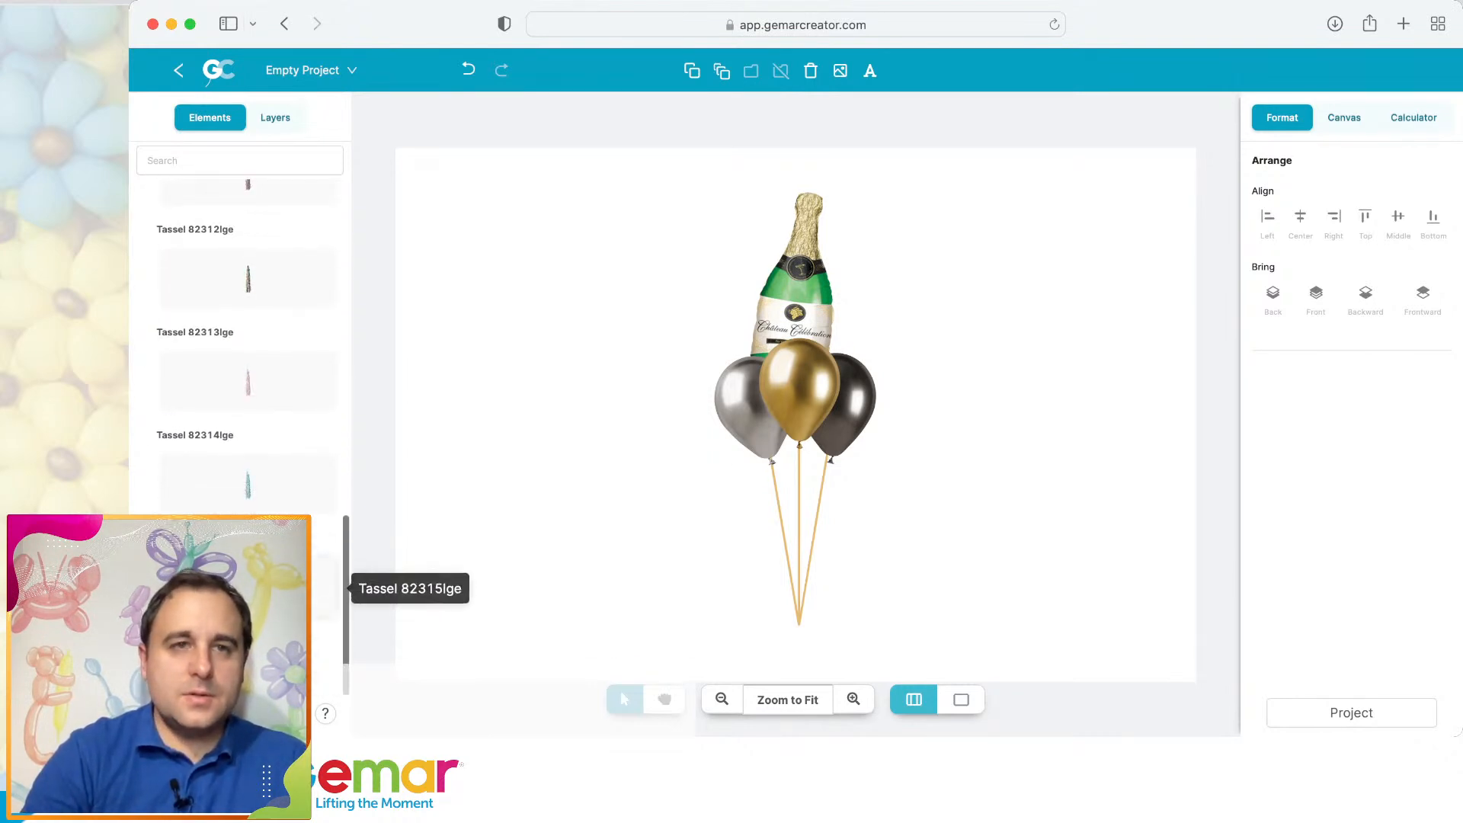
{"action": "left_click", "coordinate": [248, 278]}
Place the tassel over the strings beneath the gold balloon and send it to the back.
{"action": "left_click_drag", "start_coordinate": [796, 415], "coordinate": [774, 528]}
{"action": "left_click_drag", "start_coordinate": [786, 587], "coordinate": [810, 528]}
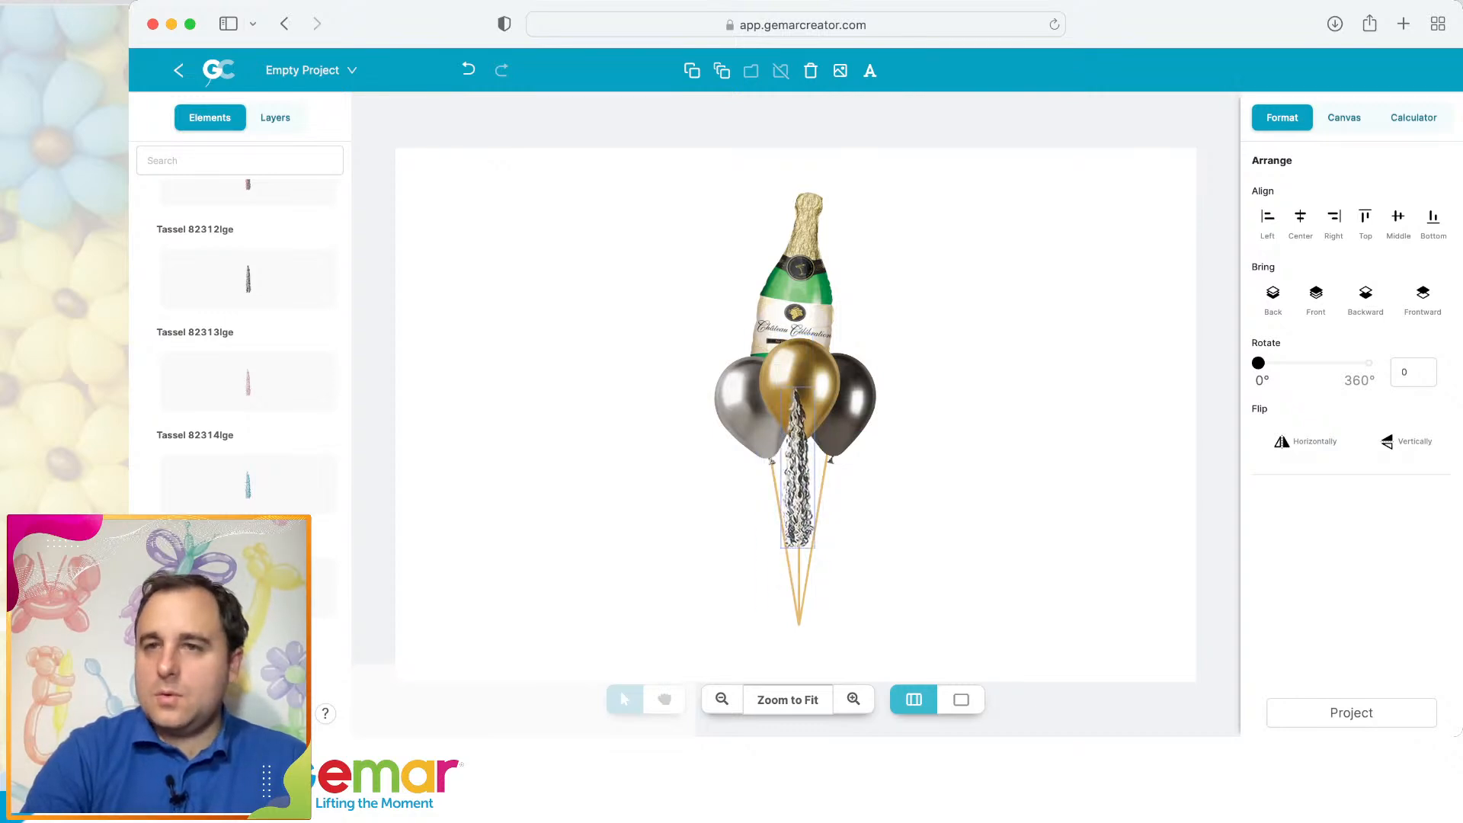
{"action": "left_click", "coordinate": [1273, 294]}
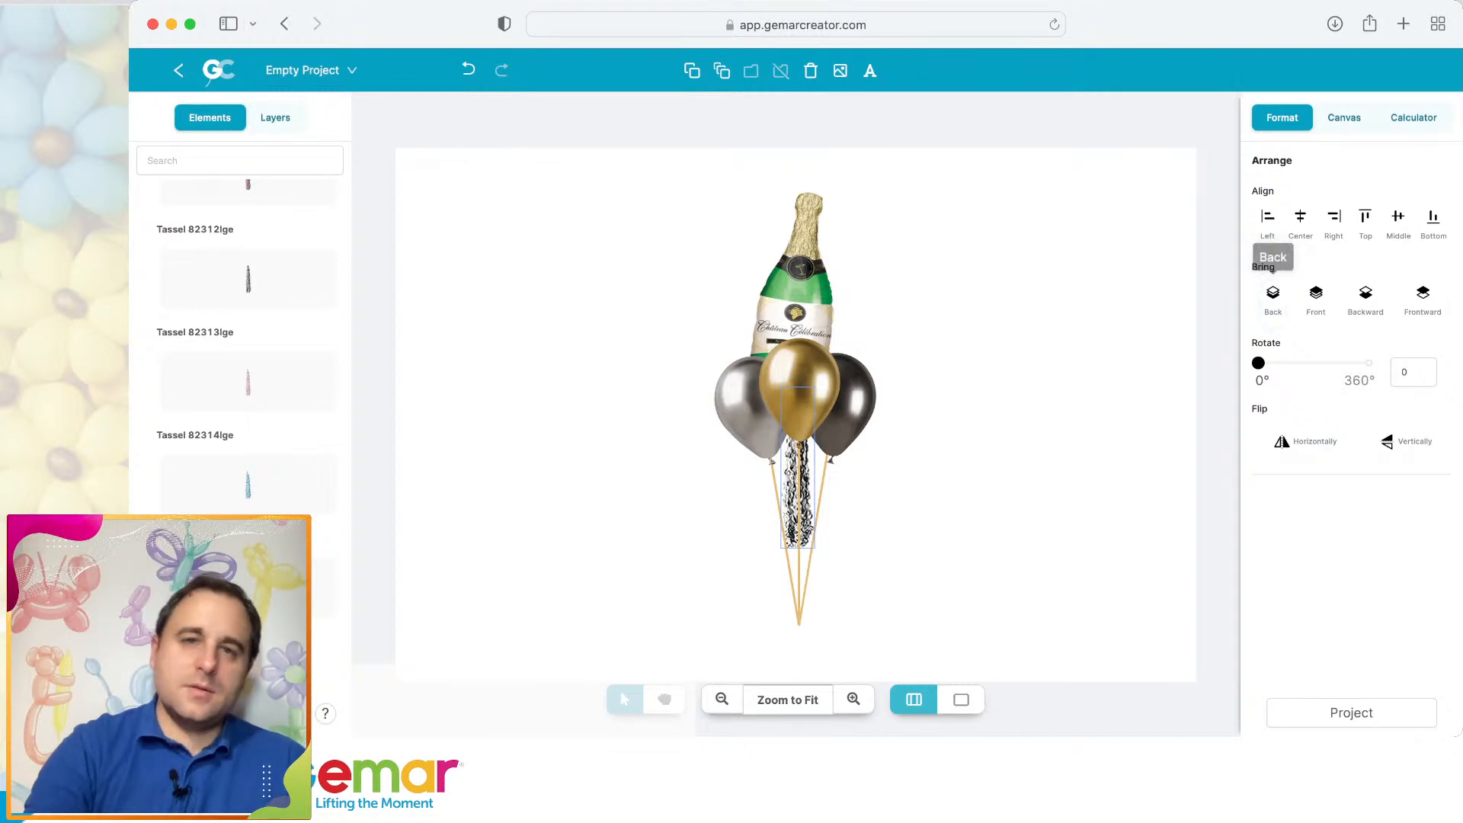
{"action": "left_click", "coordinate": [1021, 396]}
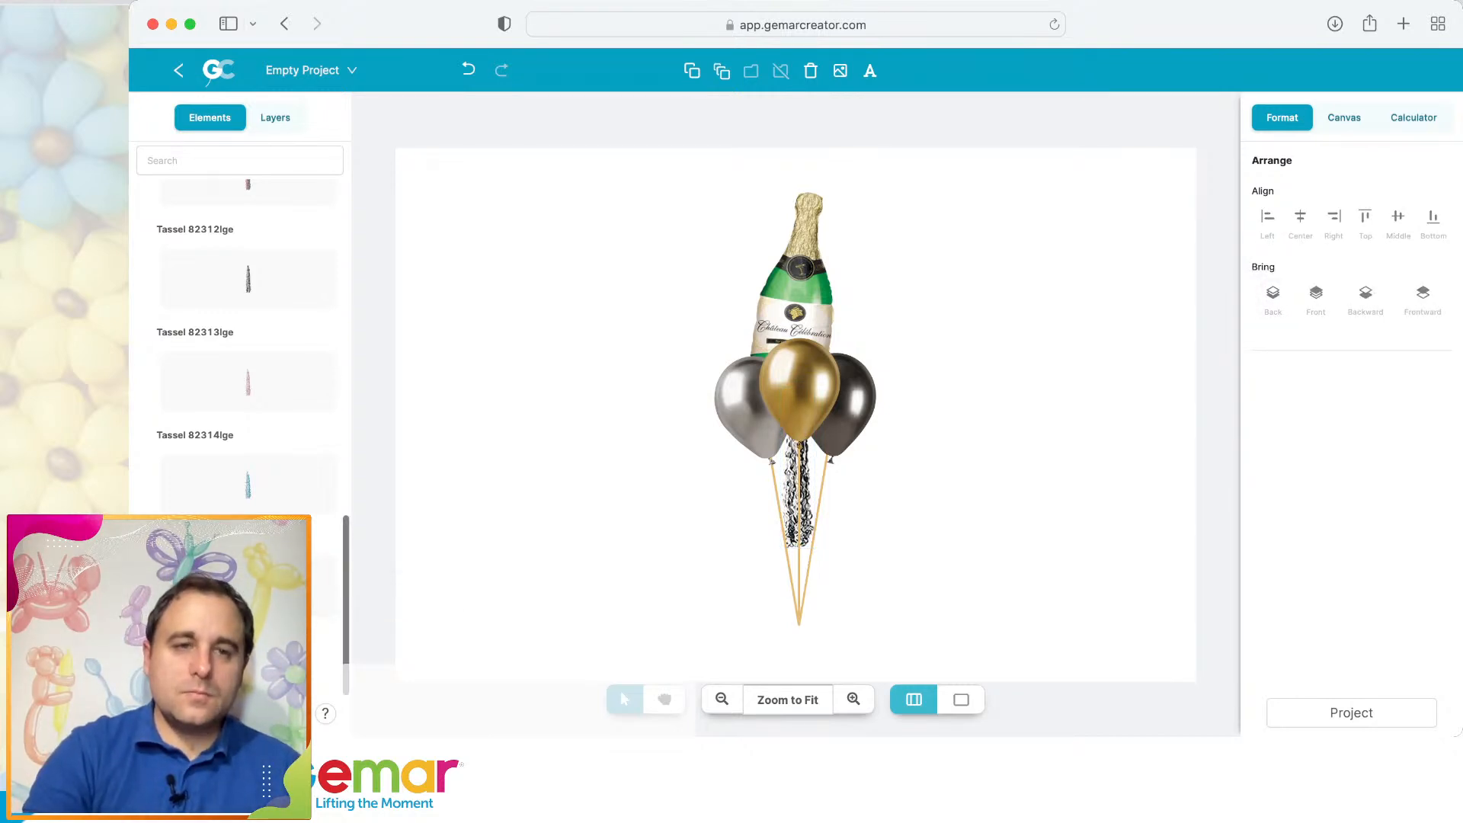
Add the black Weight 14389lge accessory and place it where the three gold strings meet.
{"action": "scroll", "coordinate": [336, 485], "scroll_direction": "down", "scroll_amount": 3}
{"action": "scroll", "coordinate": [336, 480], "scroll_direction": "down", "scroll_amount": 8}
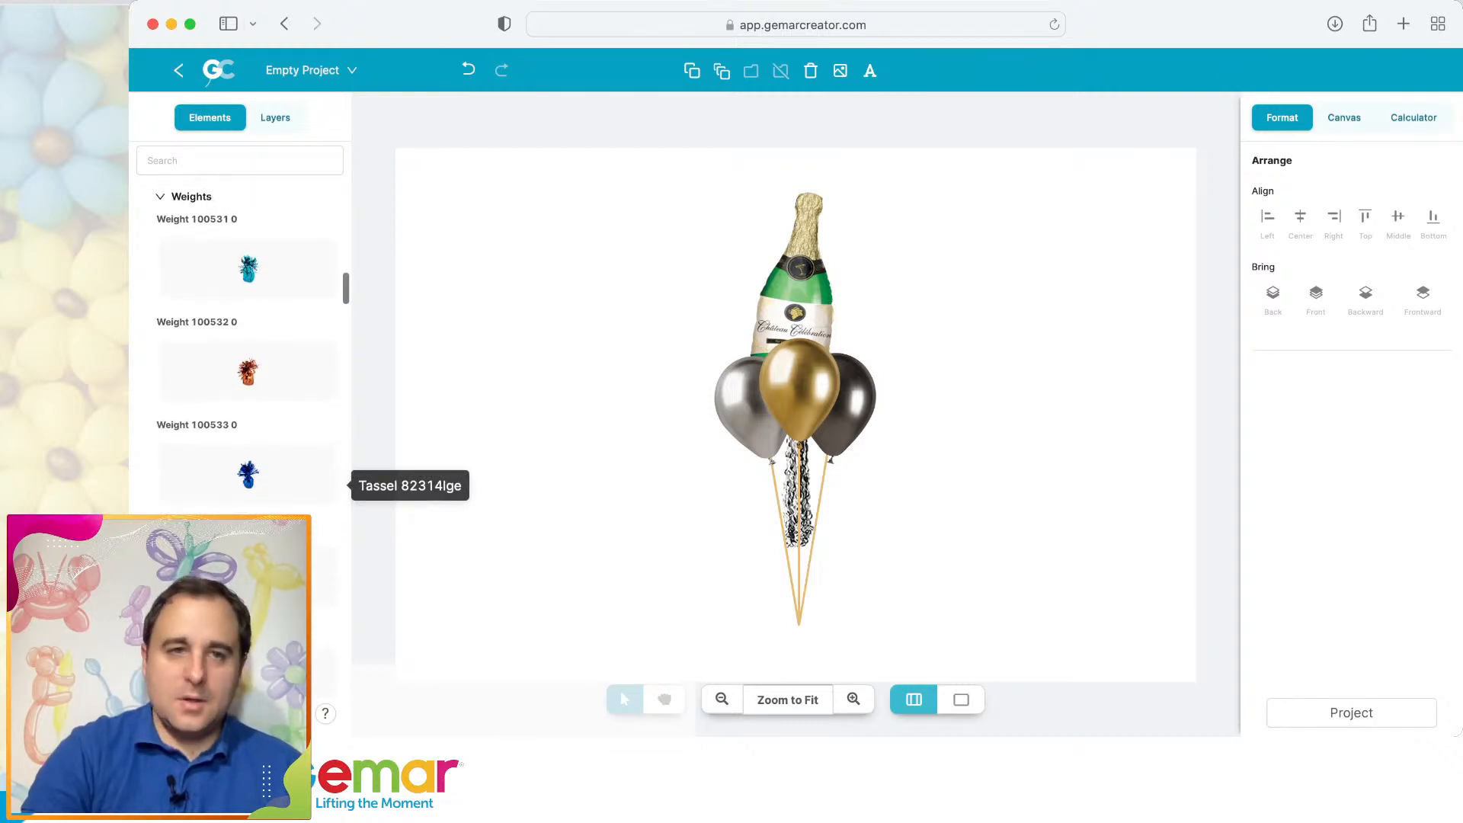
{"action": "scroll", "coordinate": [343, 474], "scroll_direction": "down", "scroll_amount": 5}
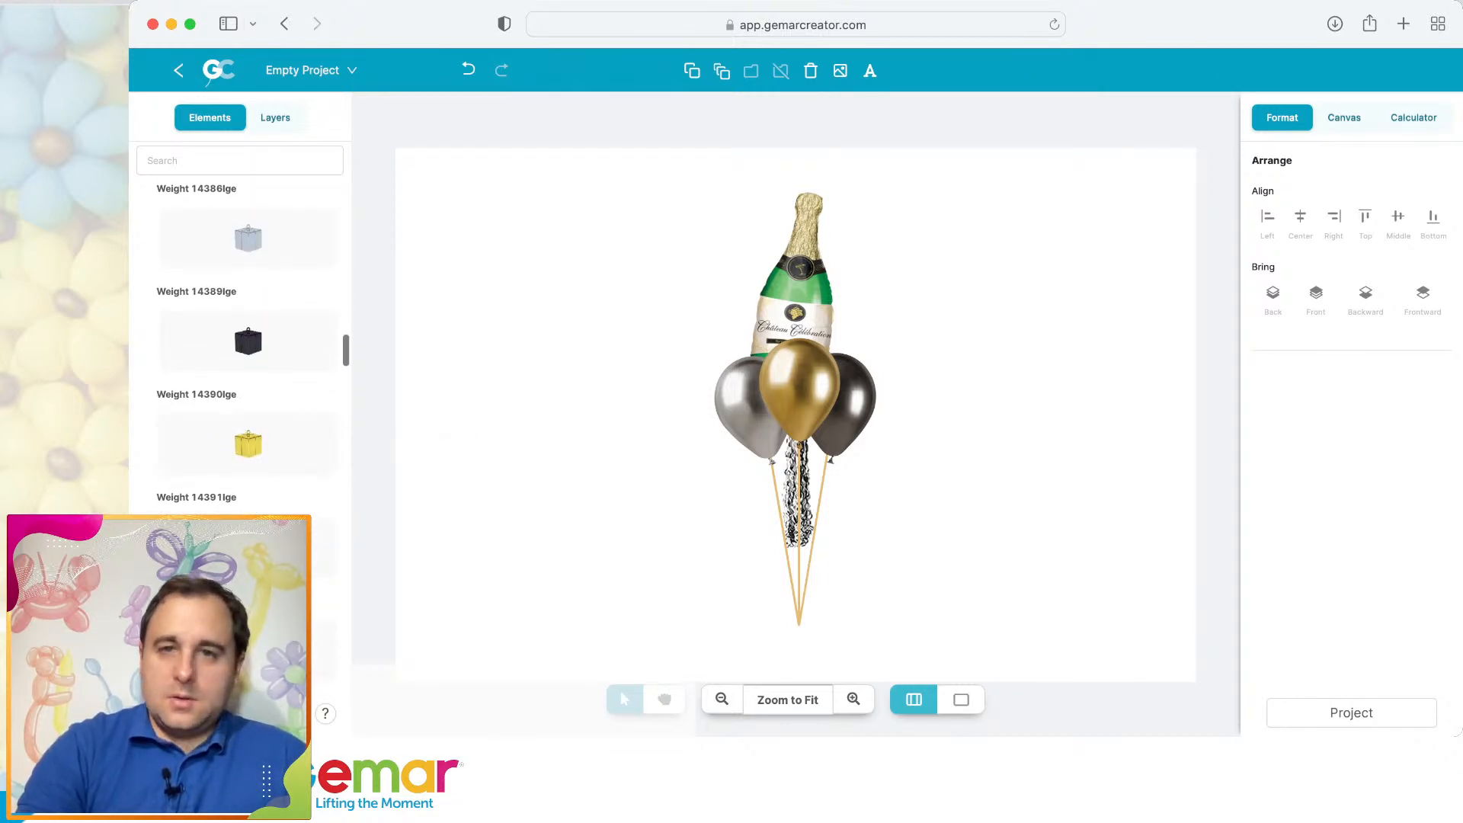
{"action": "left_click", "coordinate": [335, 341]}
{"action": "left_click_drag", "start_coordinate": [796, 416], "coordinate": [797, 636]}
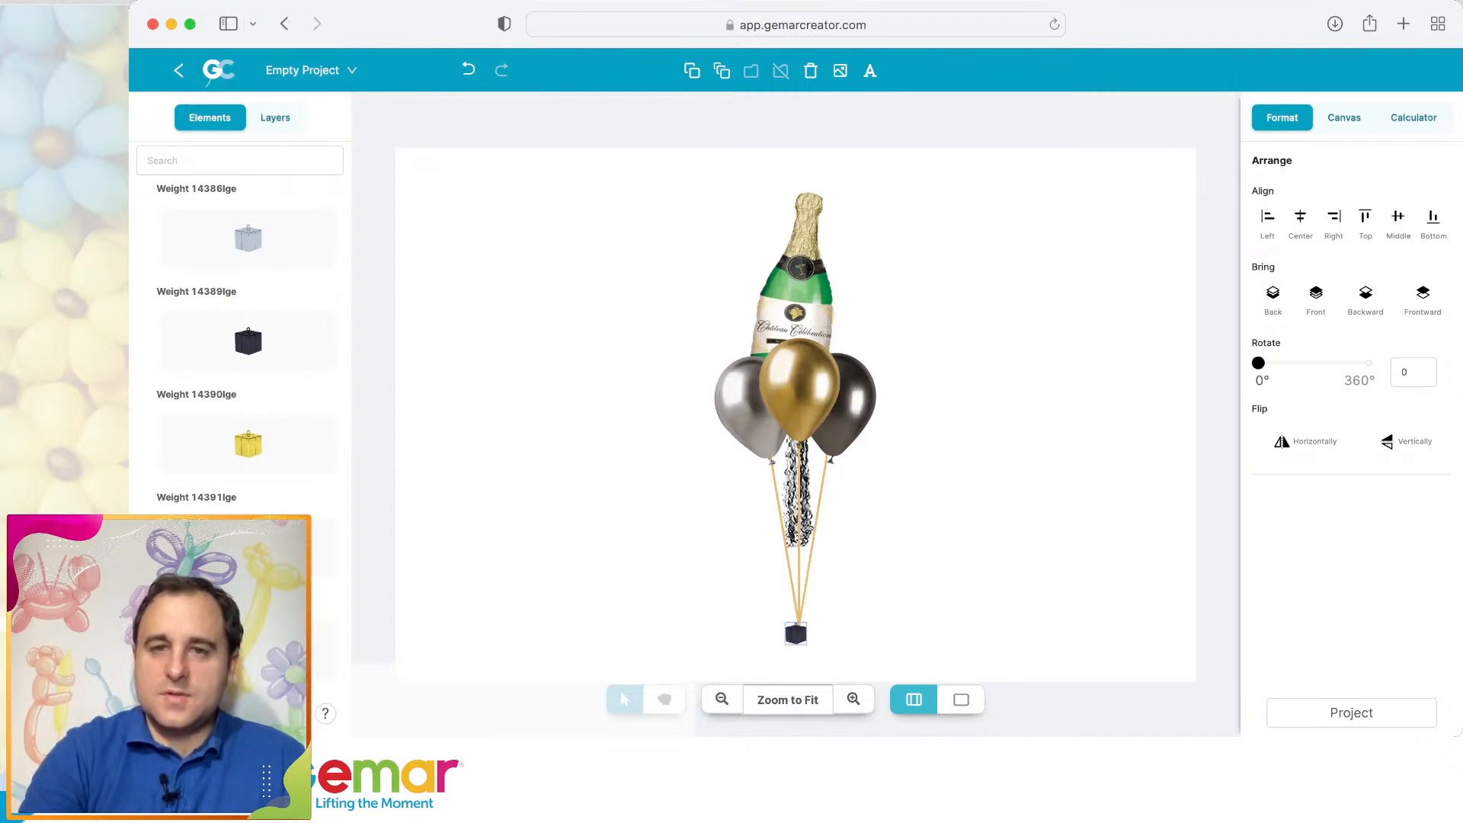
{"action": "left_click", "coordinate": [1021, 633]}
{"action": "left_click", "coordinate": [797, 634]}
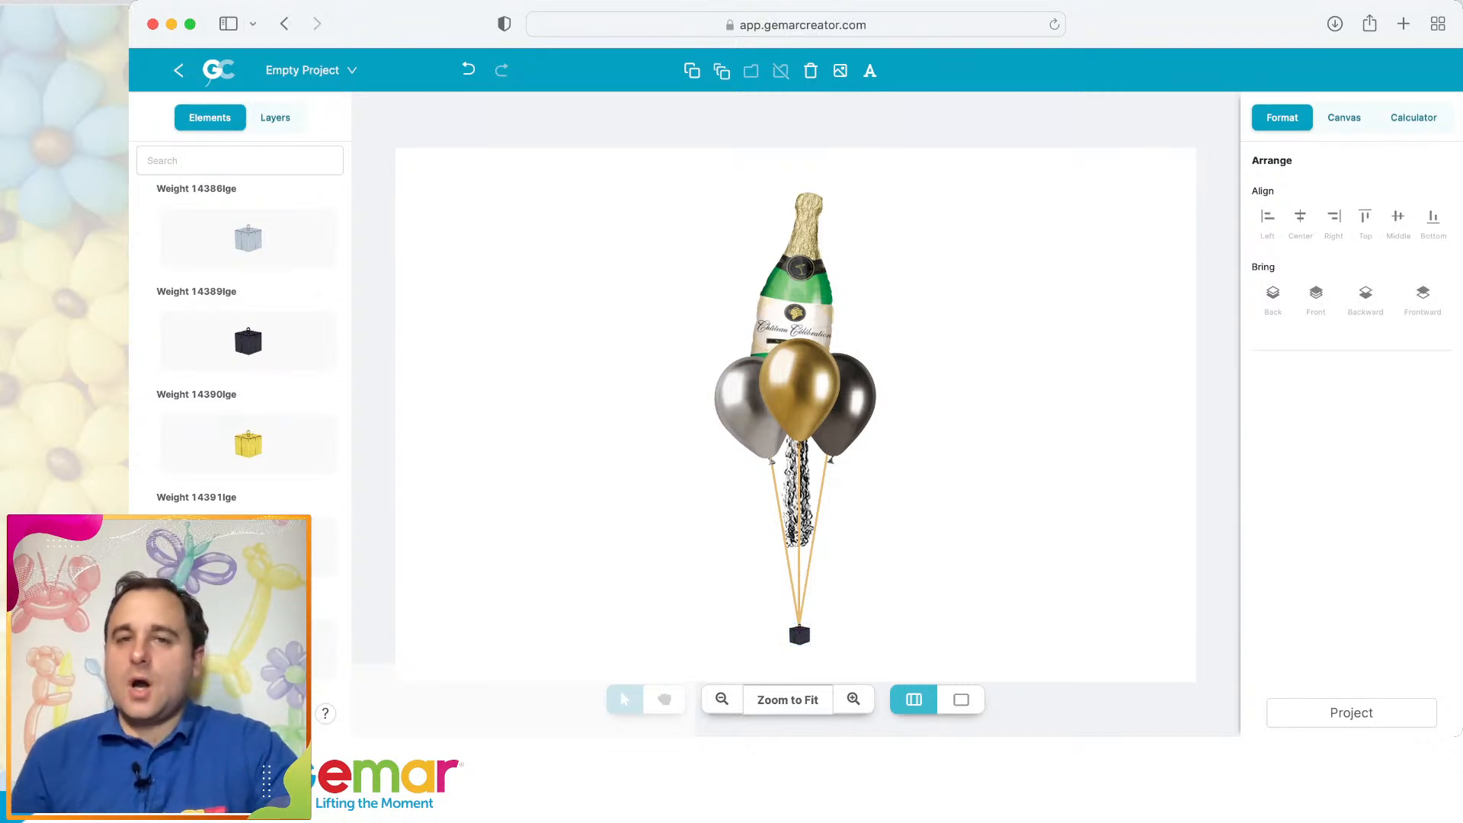
Set the canvas height to 210 cm.
{"action": "left_click", "coordinate": [1344, 118]}
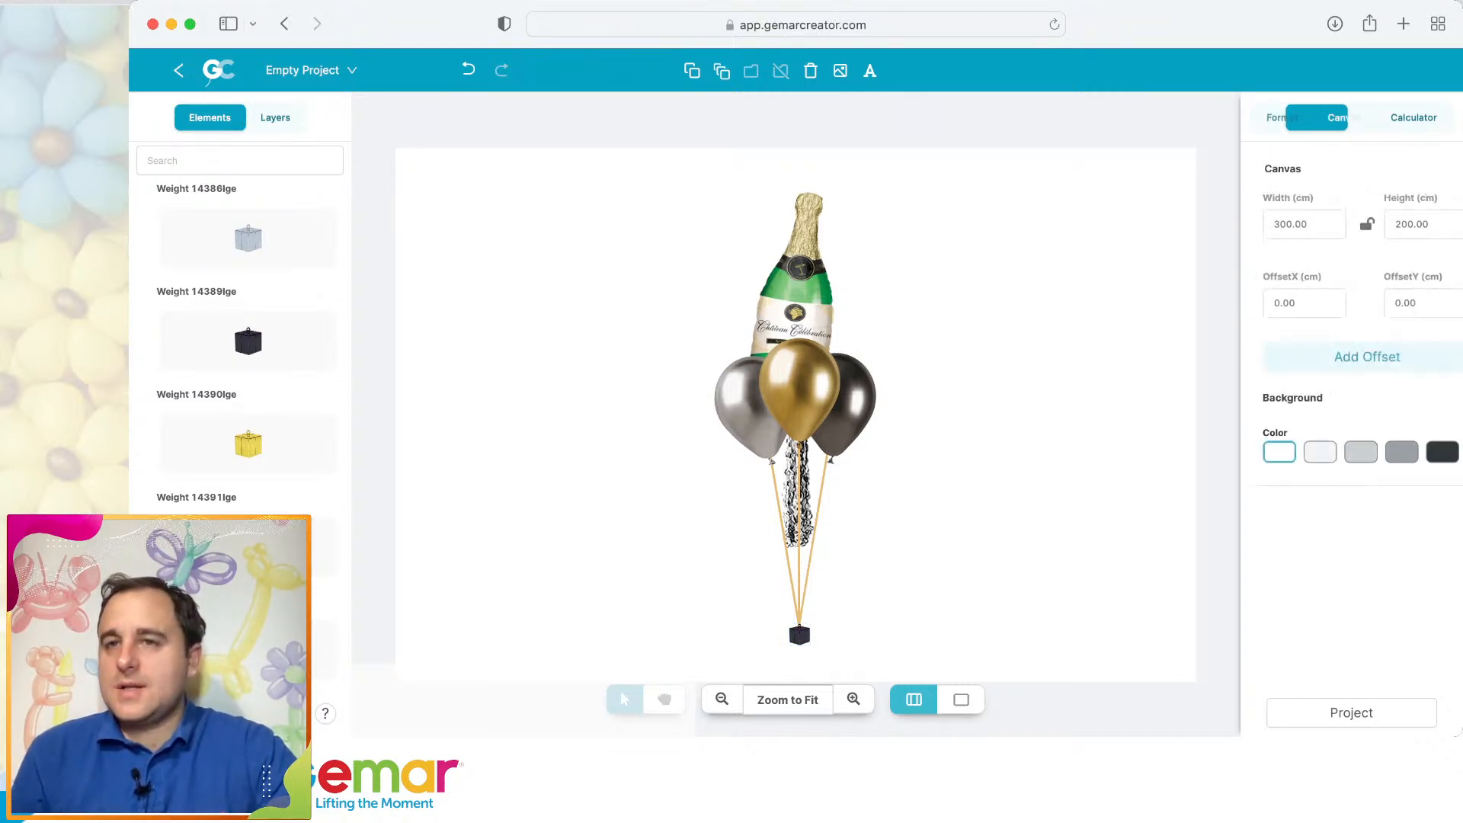
{"action": "double_click", "coordinate": [1401, 224]}
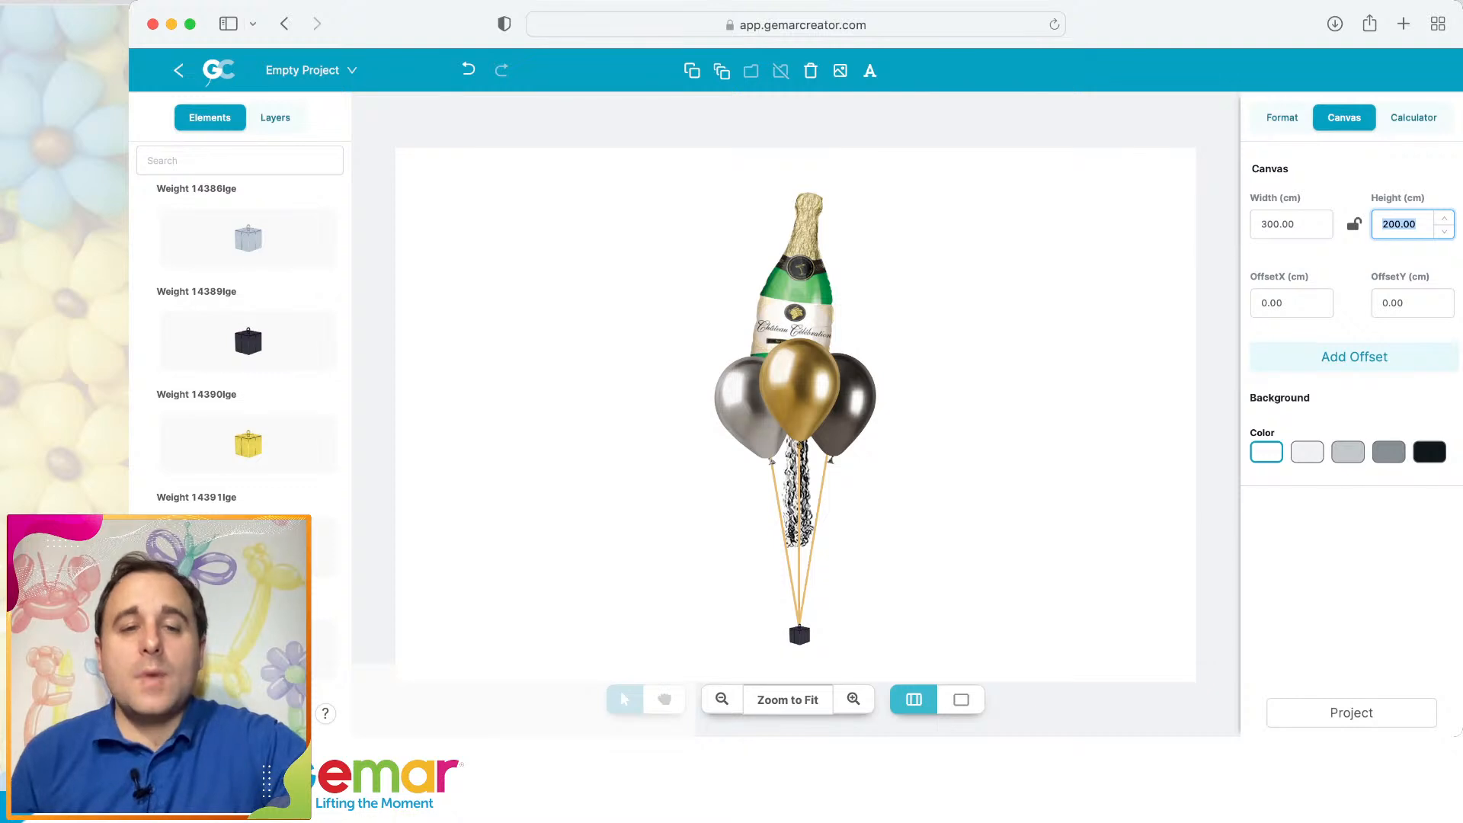
{"action": "type", "text": "200"}
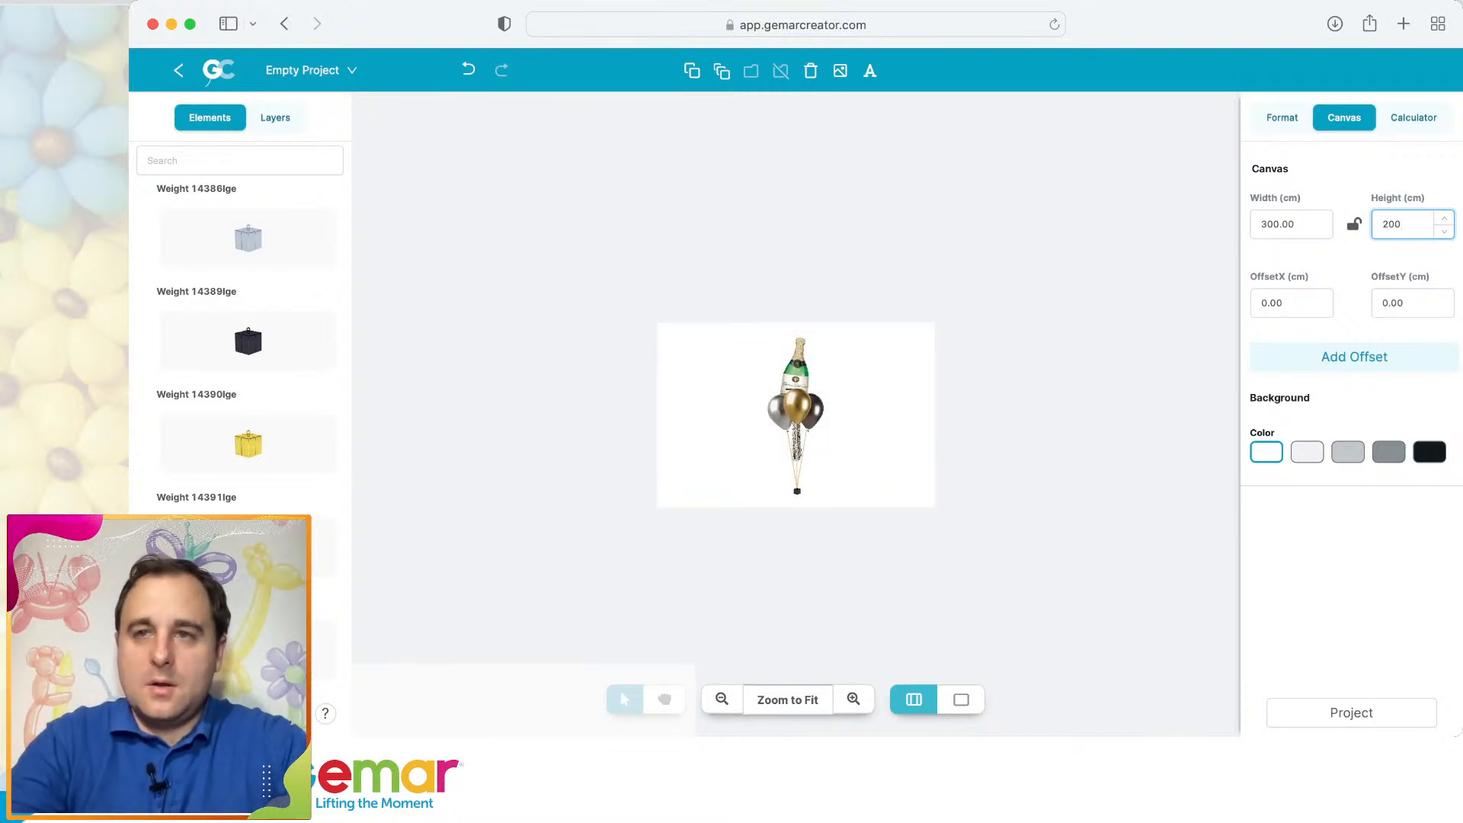
{"action": "key", "text": "BackSpace"}
{"action": "key", "text": "BackSpace"}
{"action": "key", "text": "BackSpace"}
{"action": "type", "text": "250"}
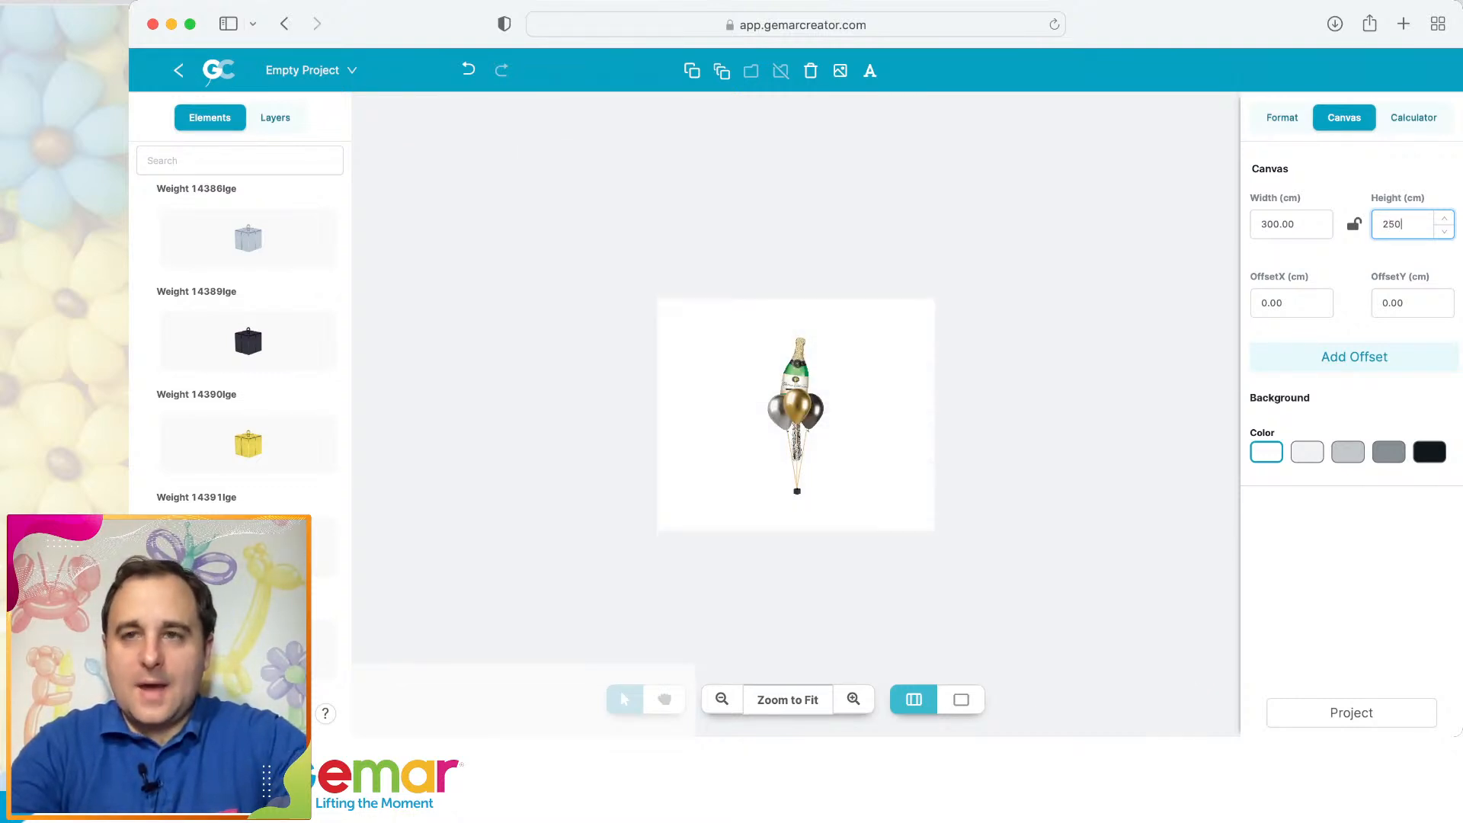
{"action": "key", "text": "BackSpace"}
{"action": "key", "text": "BackSpace"}
{"action": "type", "text": "10"}
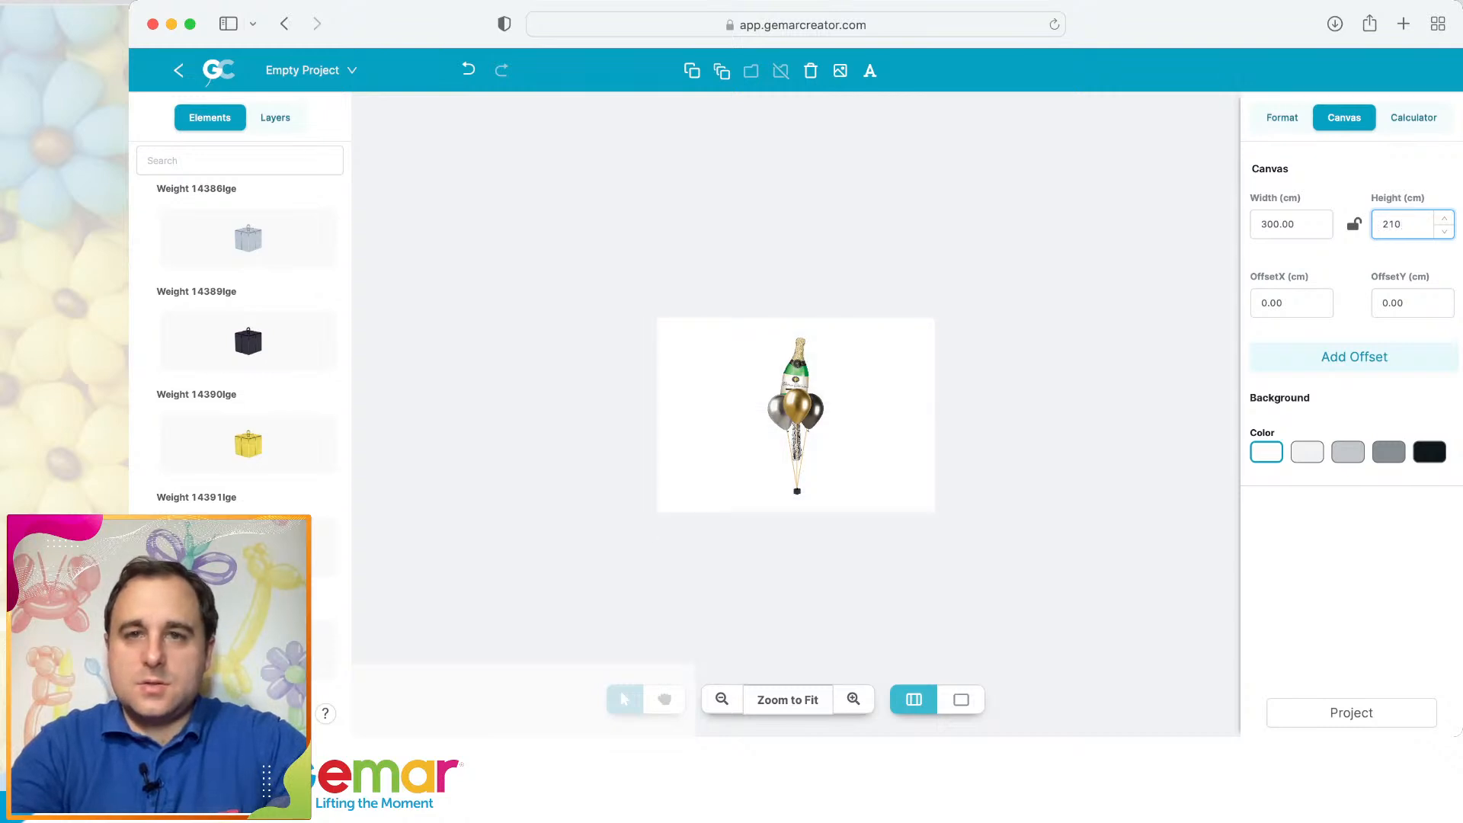
Set the canvas width to 110 cm and fit the canvas to the view.
{"action": "key", "text": "shift+Tab"}
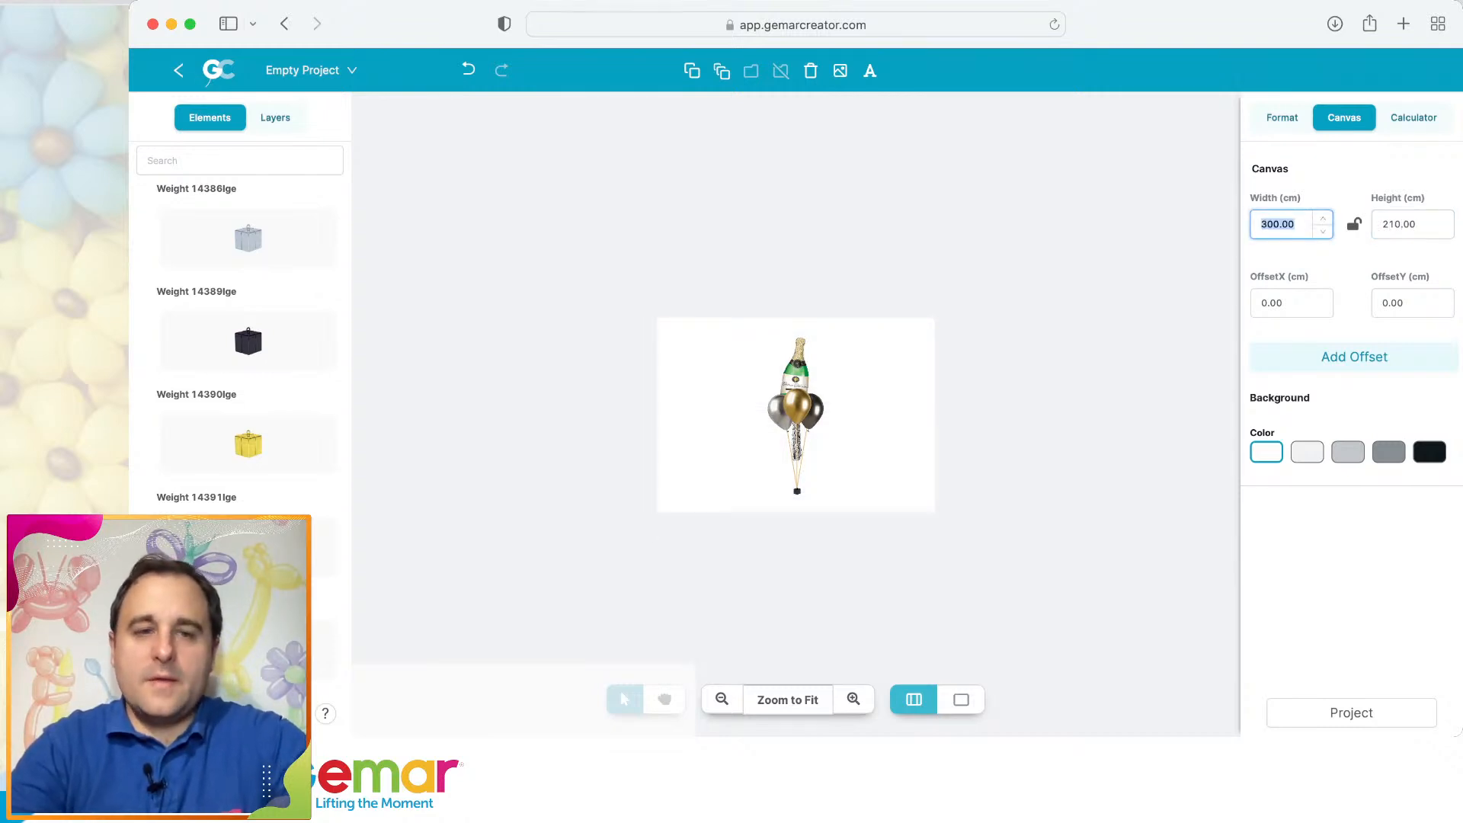
{"action": "type", "text": "140"}
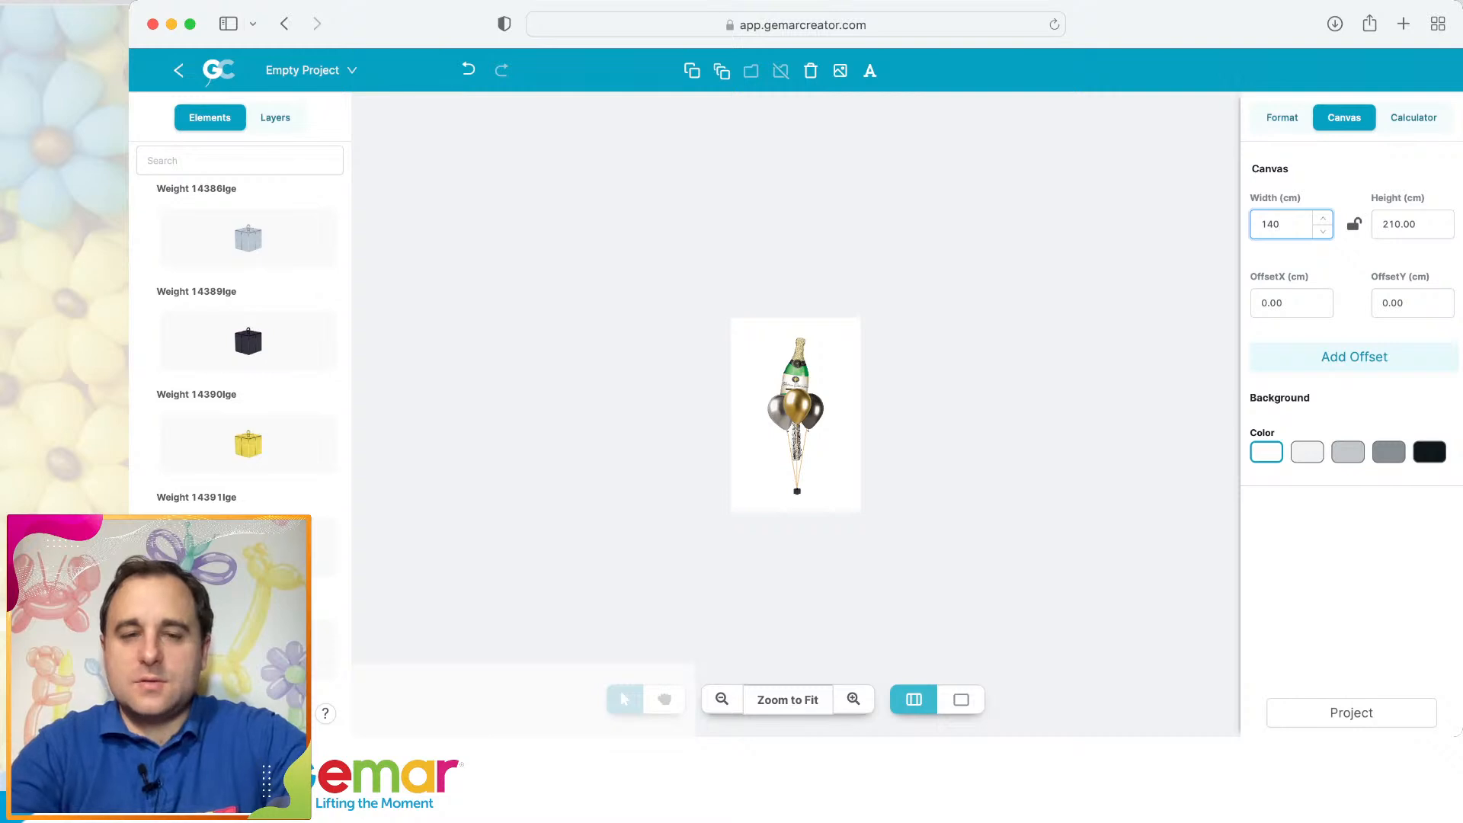
{"action": "key", "text": "BackSpace"}
{"action": "type", "text": "0"}
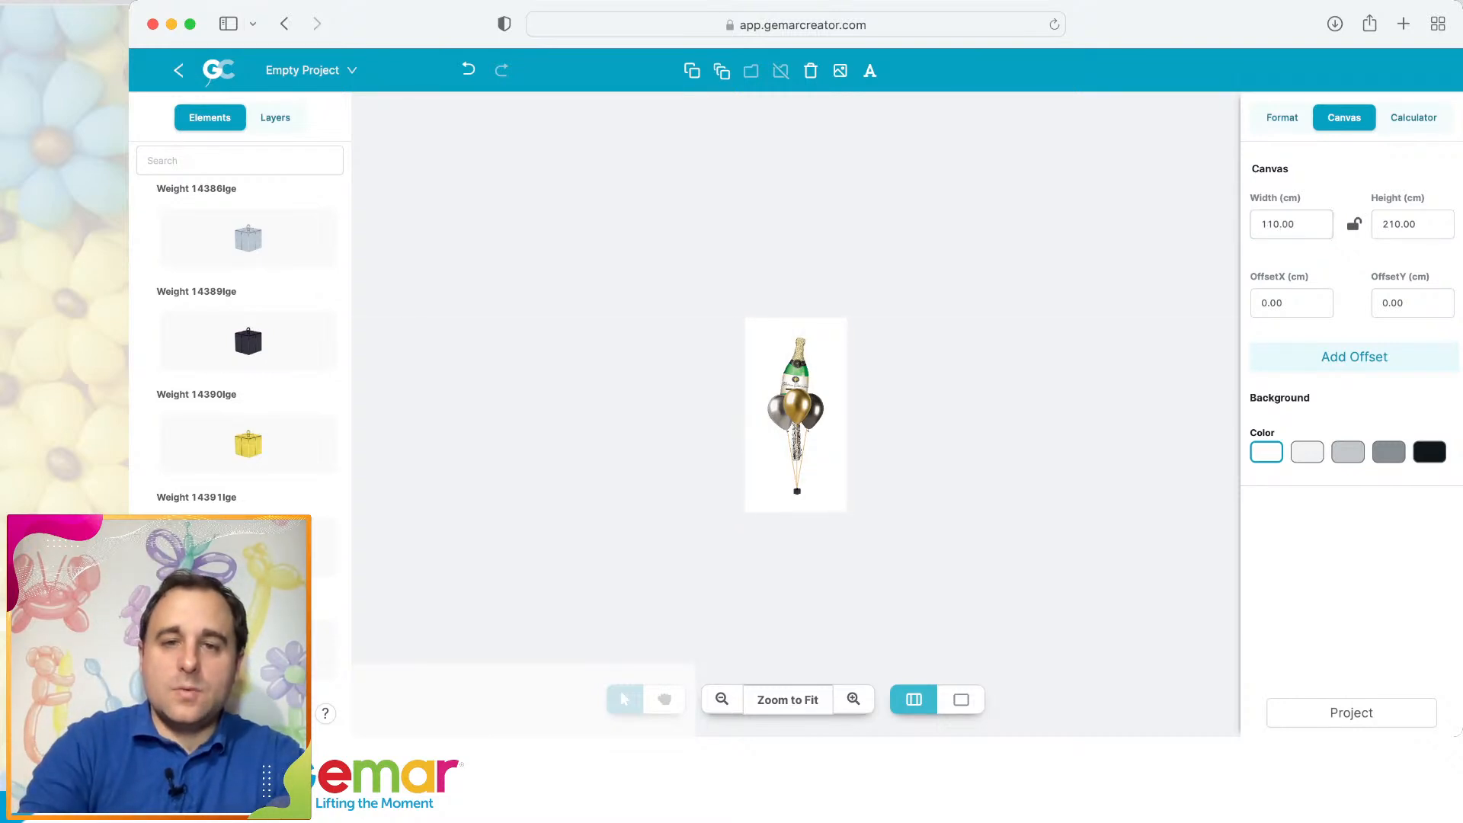
{"action": "left_click", "coordinate": [788, 700]}
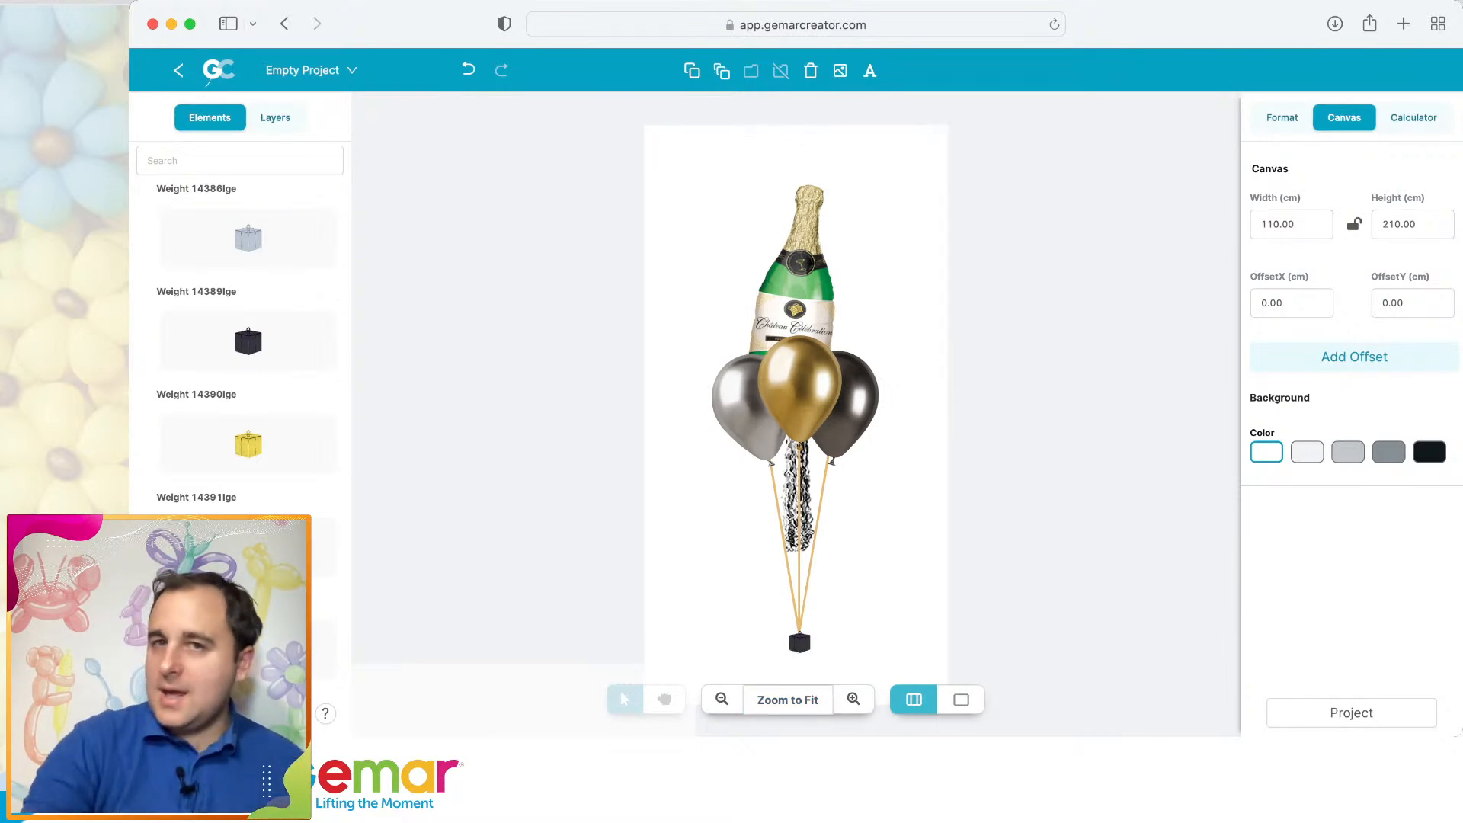
Leave the bouquet project for the project list and open New Project from Round Garland.
{"action": "left_click", "coordinate": [1351, 712]}
{"action": "left_click", "coordinate": [1364, 626]}
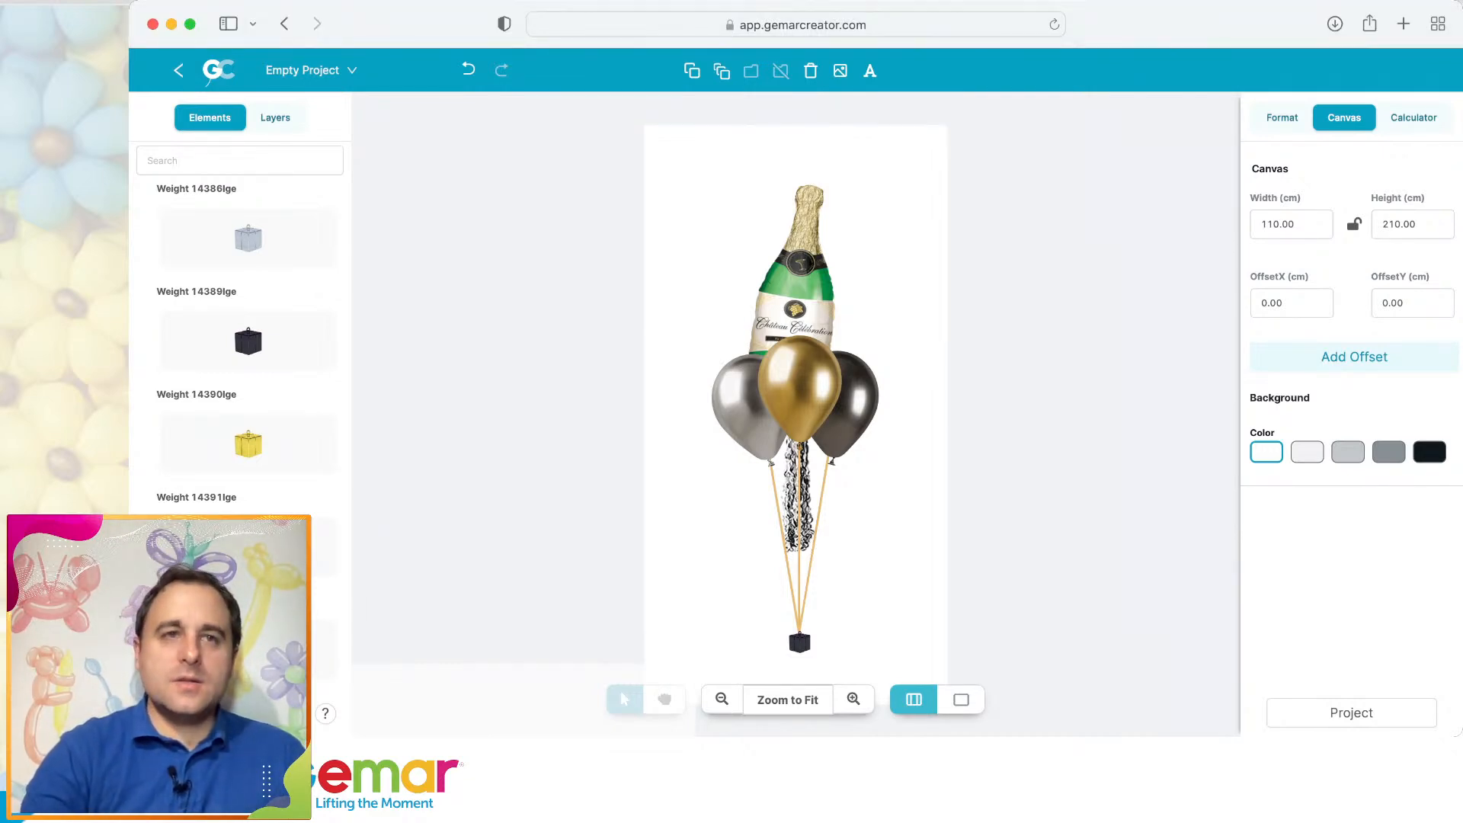
{"action": "left_click", "coordinate": [178, 70]}
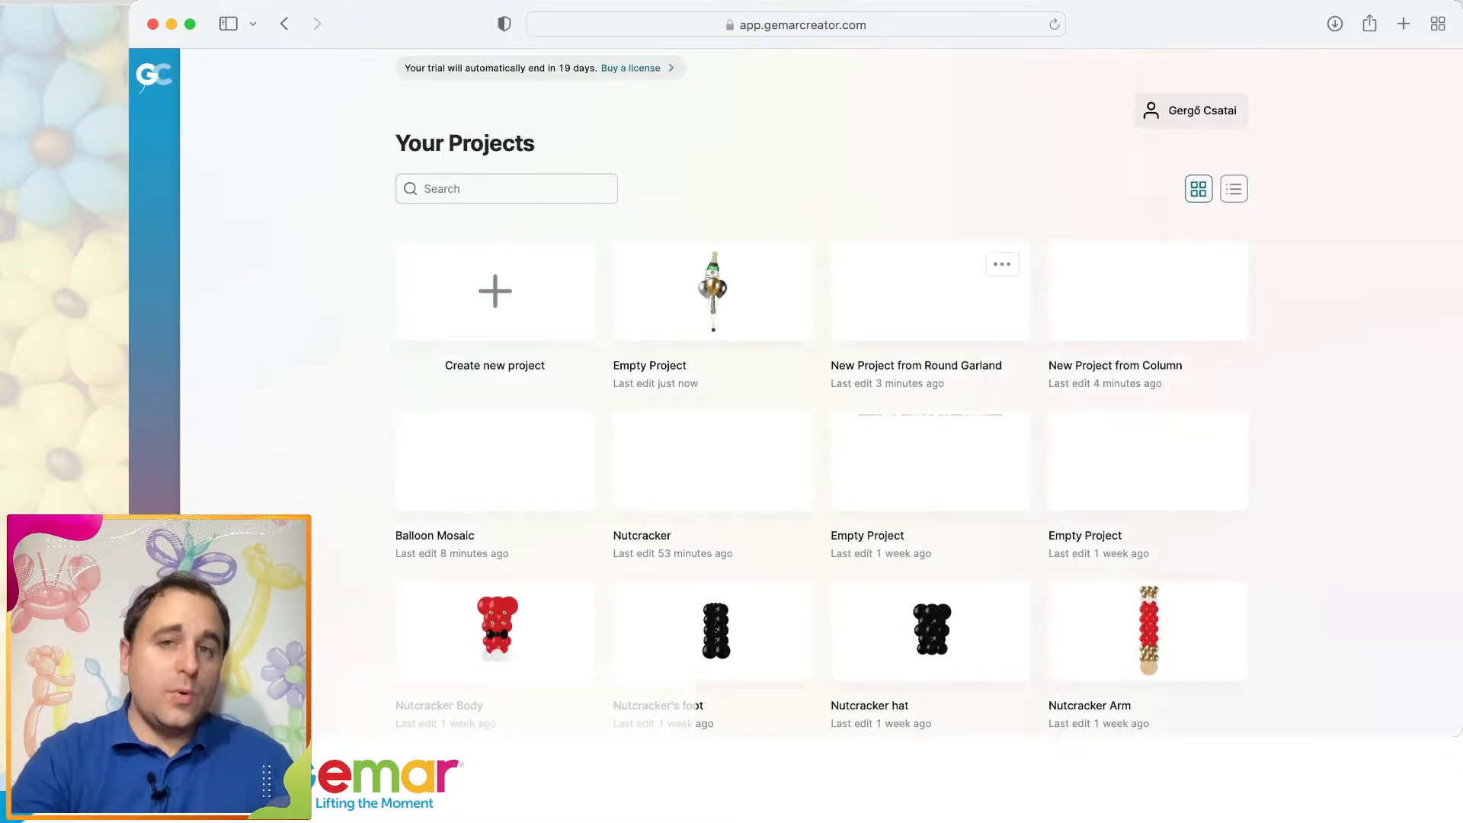
{"action": "left_click", "coordinate": [930, 297]}
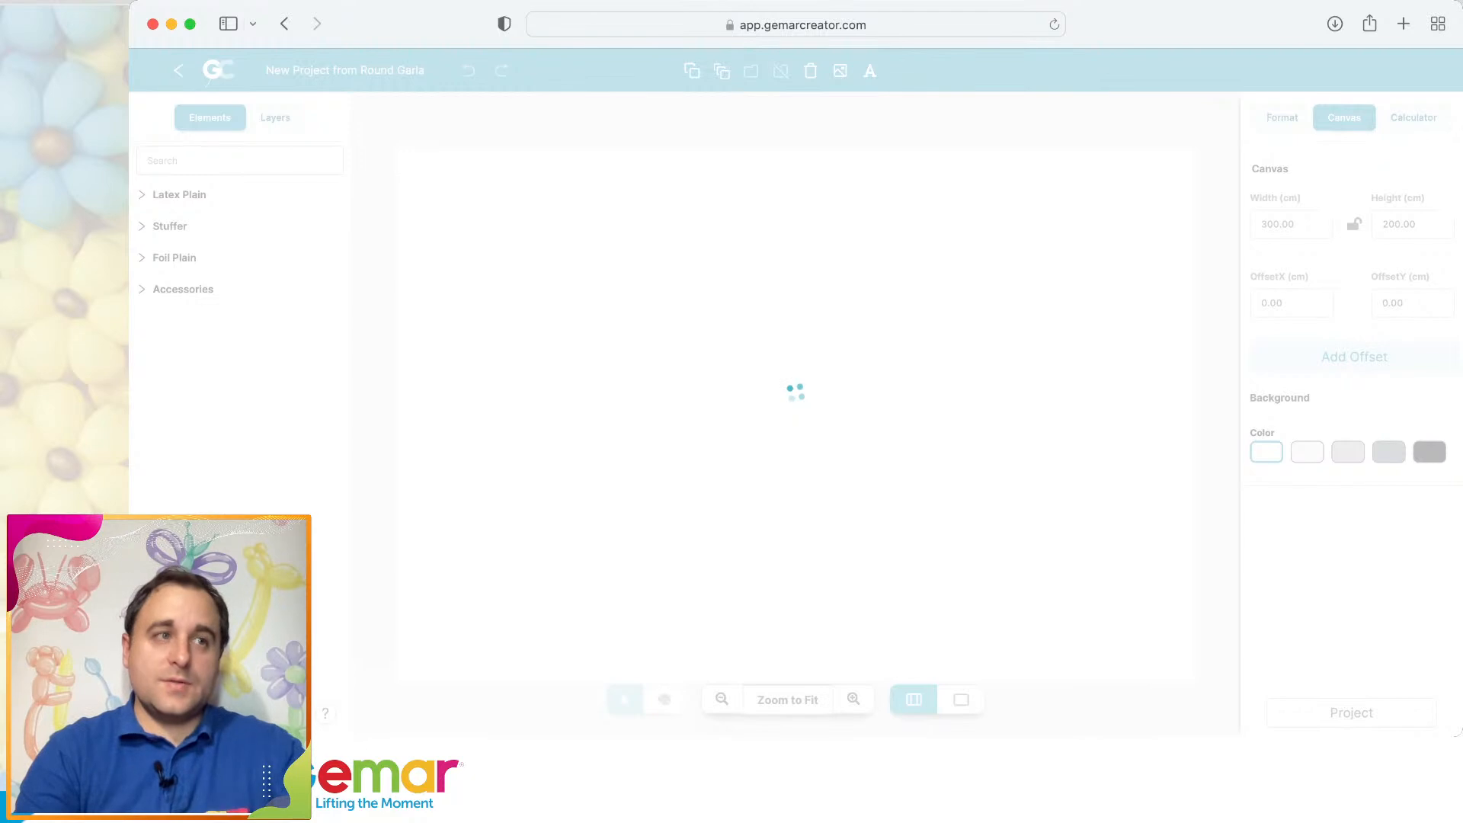
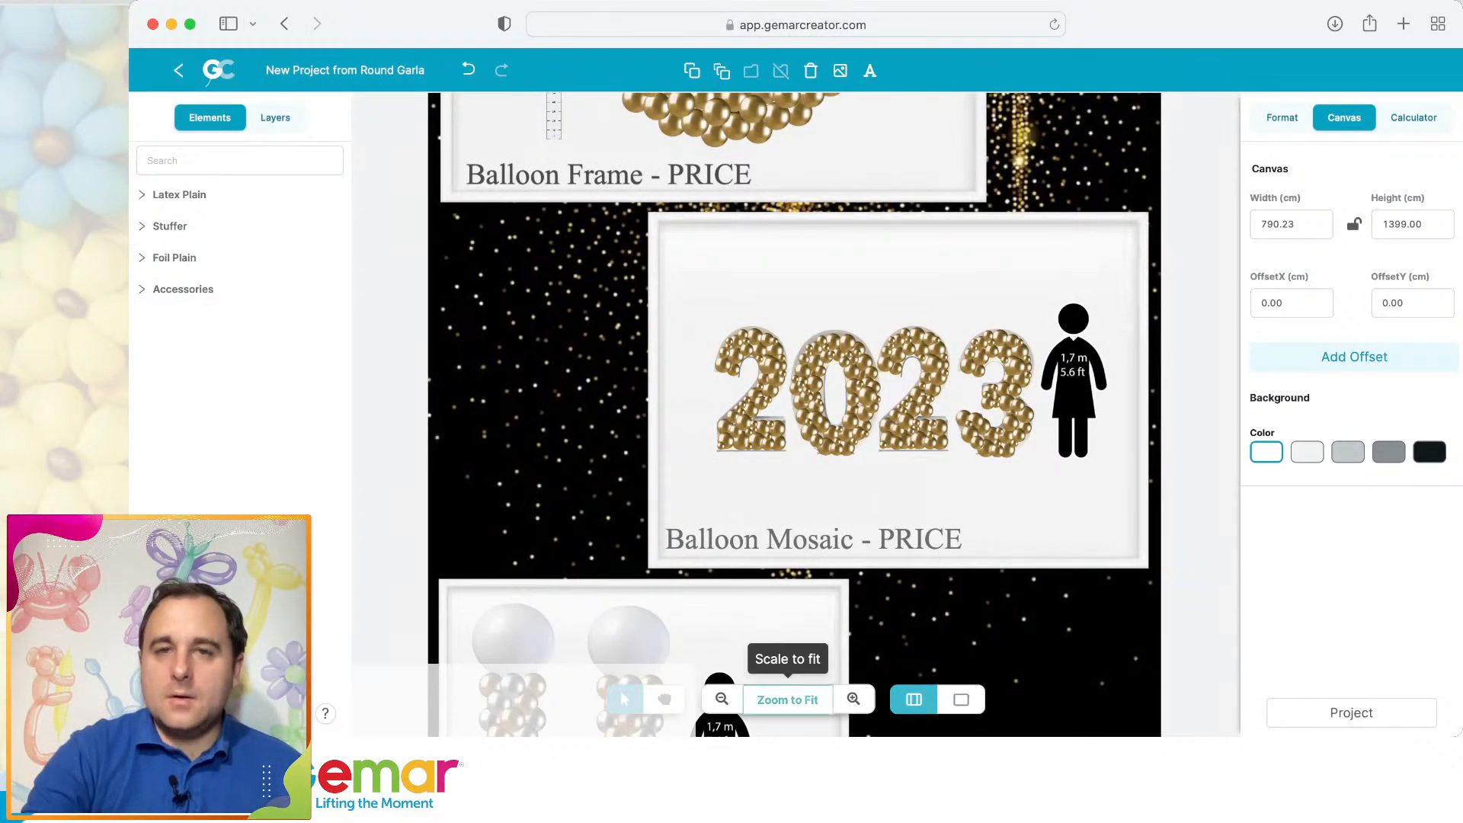
Shrink the white frame behind the 2023 mosaic to about 356 × 499 cm and move its Balloon Mosaic - PRICE caption inside.
{"action": "left_click", "coordinate": [788, 700]}
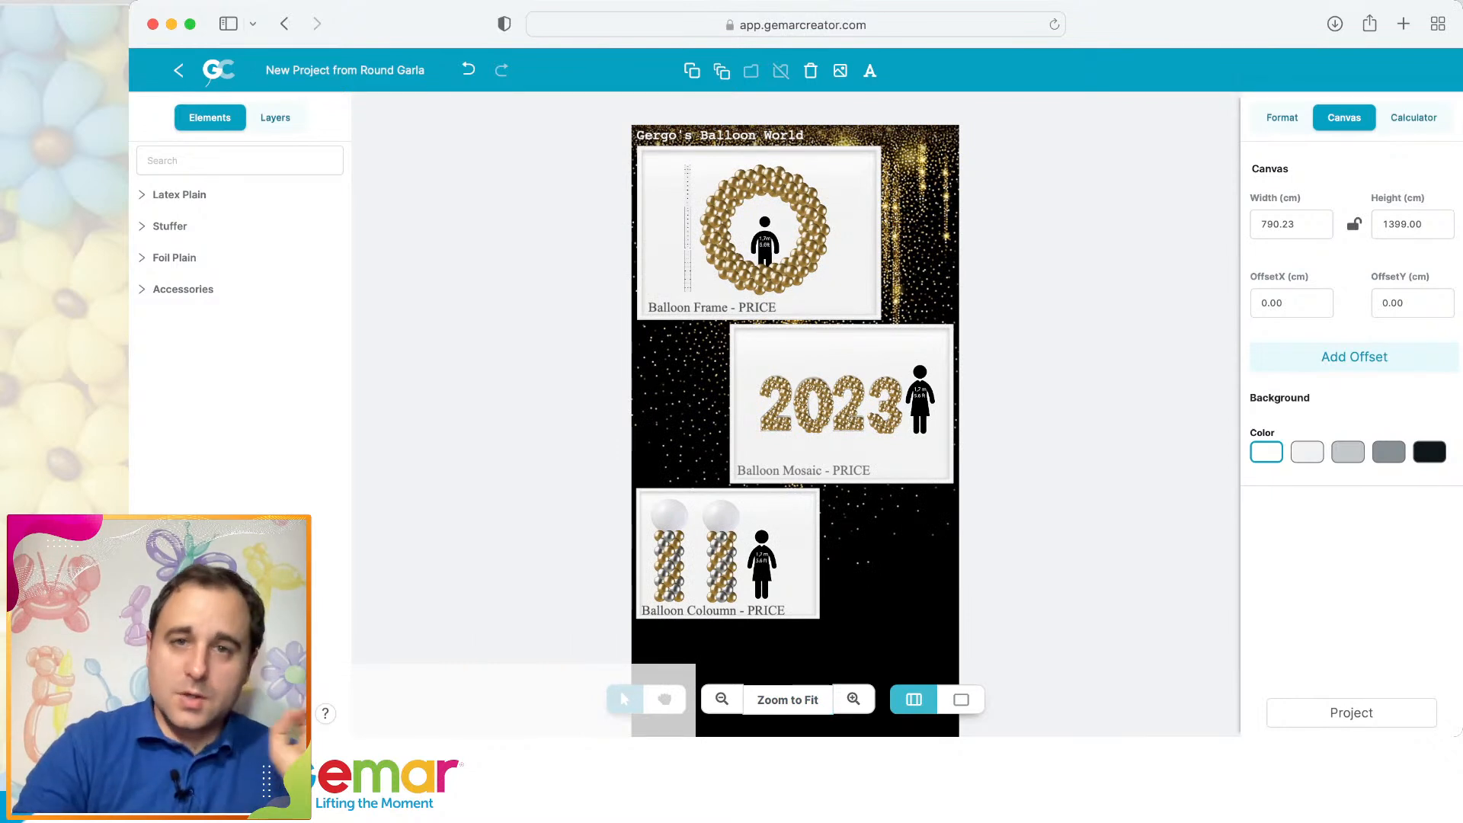
{"action": "left_click", "coordinate": [842, 354]}
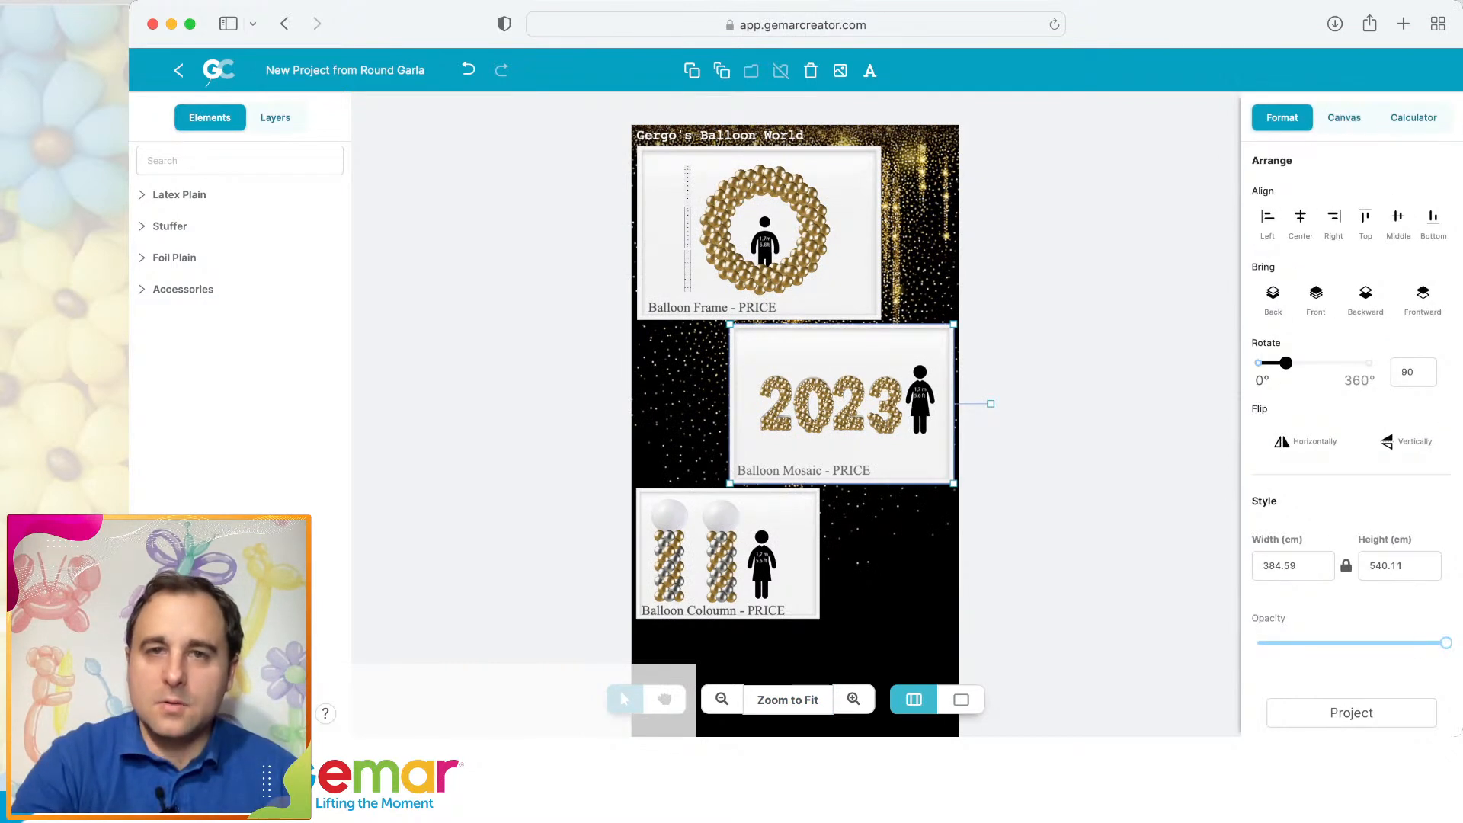
{"action": "left_click_drag", "start_coordinate": [954, 484], "coordinate": [945, 477]}
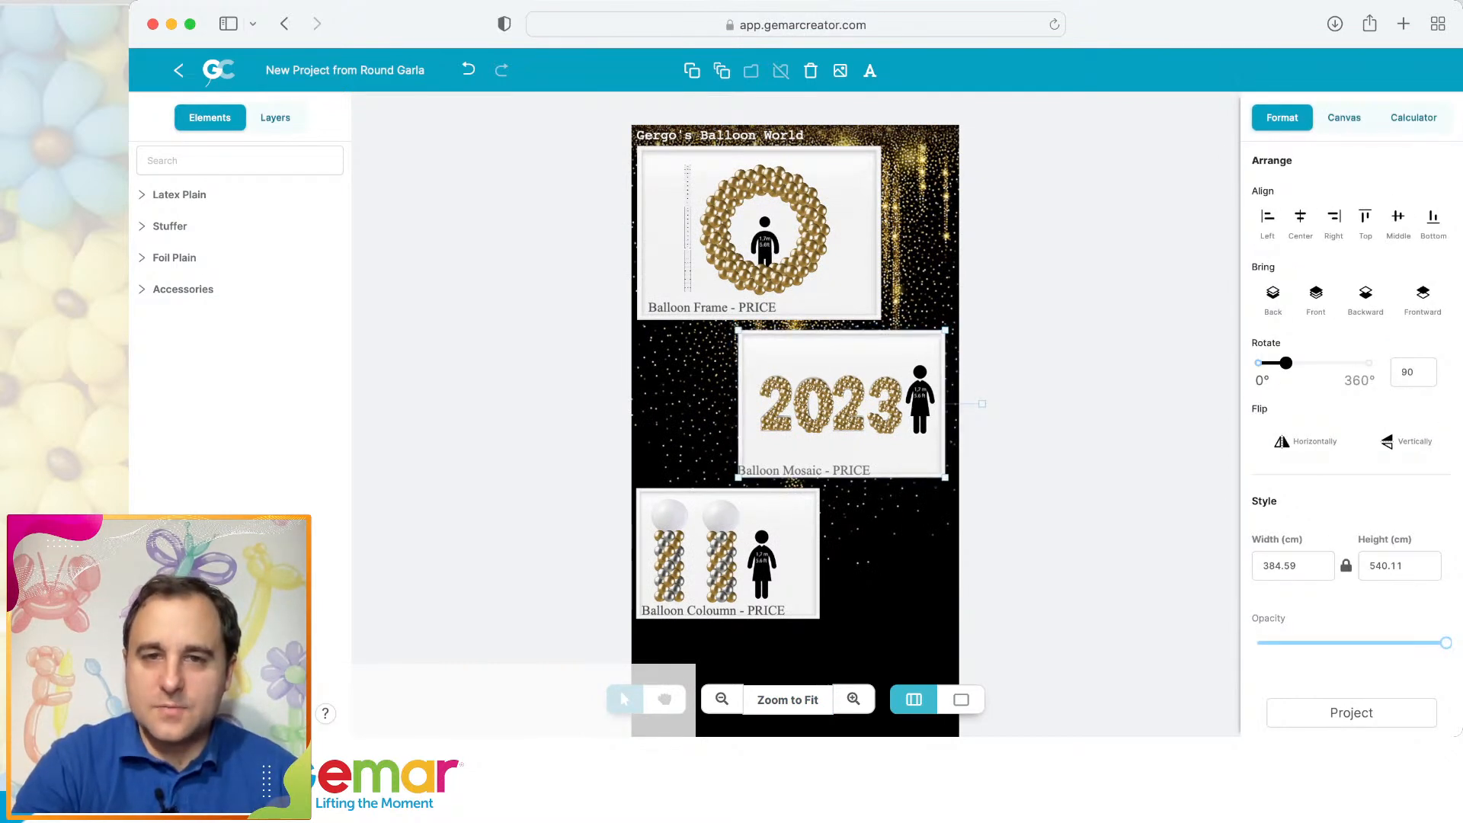
{"action": "left_click_drag", "start_coordinate": [803, 470], "coordinate": [811, 467]}
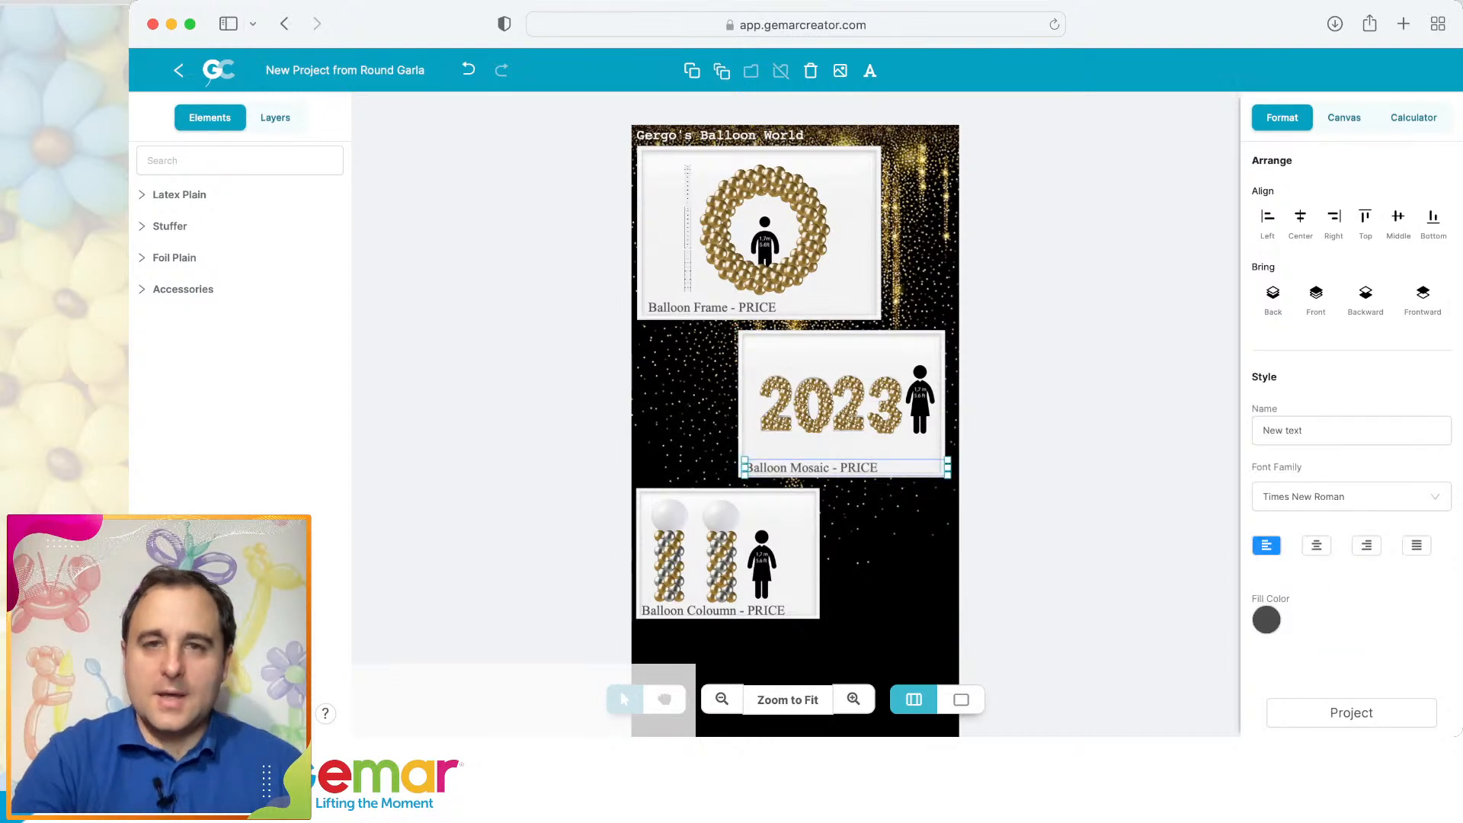
Duplicate the mosaic's white frame upright, shrink the copy to about 251 × 353 cm and place it in the gap beside the mosaic.
{"action": "left_click", "coordinate": [828, 405]}
{"action": "left_click", "coordinate": [842, 350]}
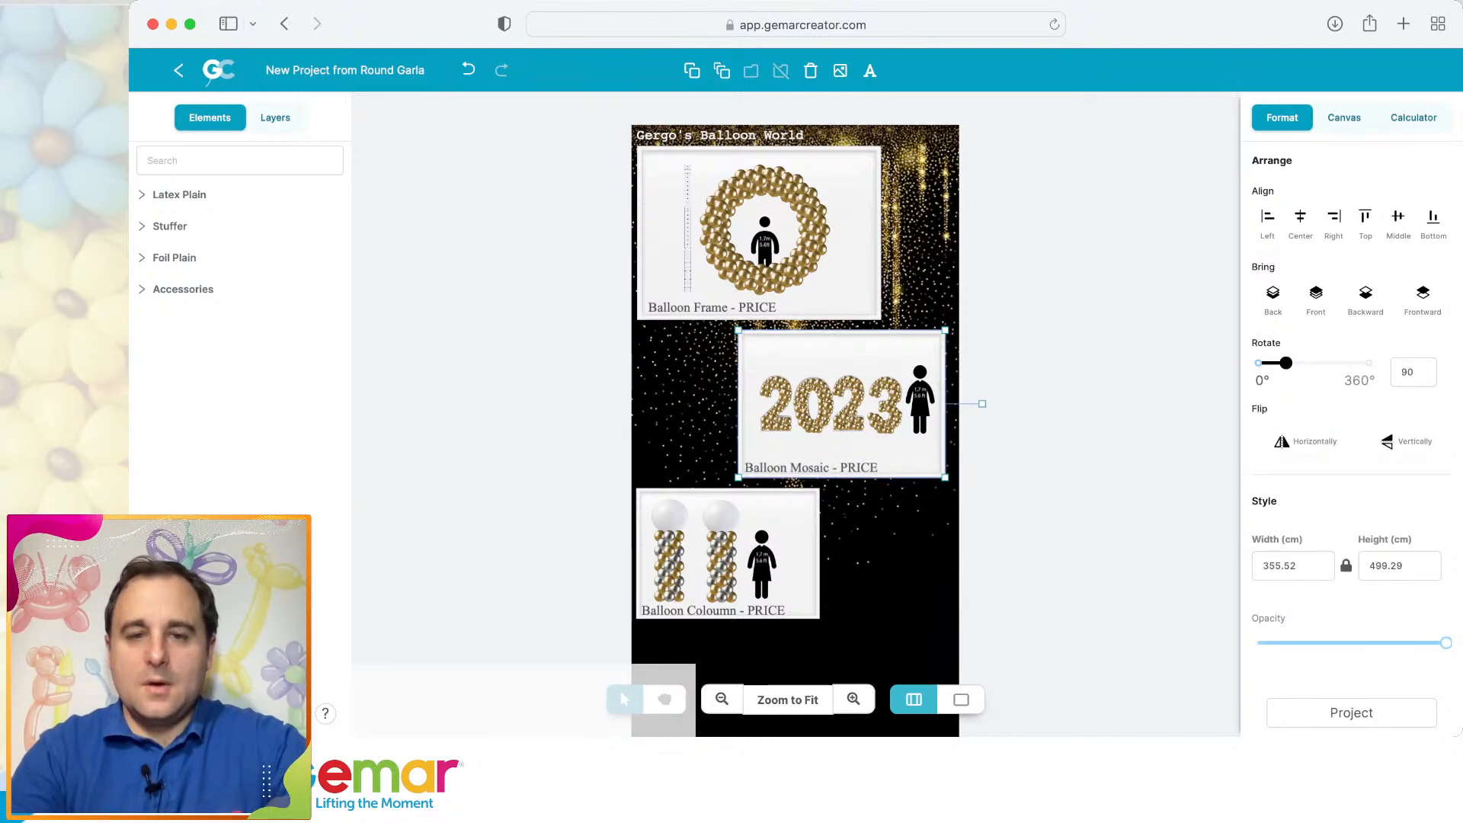
{"action": "key", "text": "super+v"}
{"action": "left_click_drag", "start_coordinate": [986, 407], "coordinate": [847, 268]}
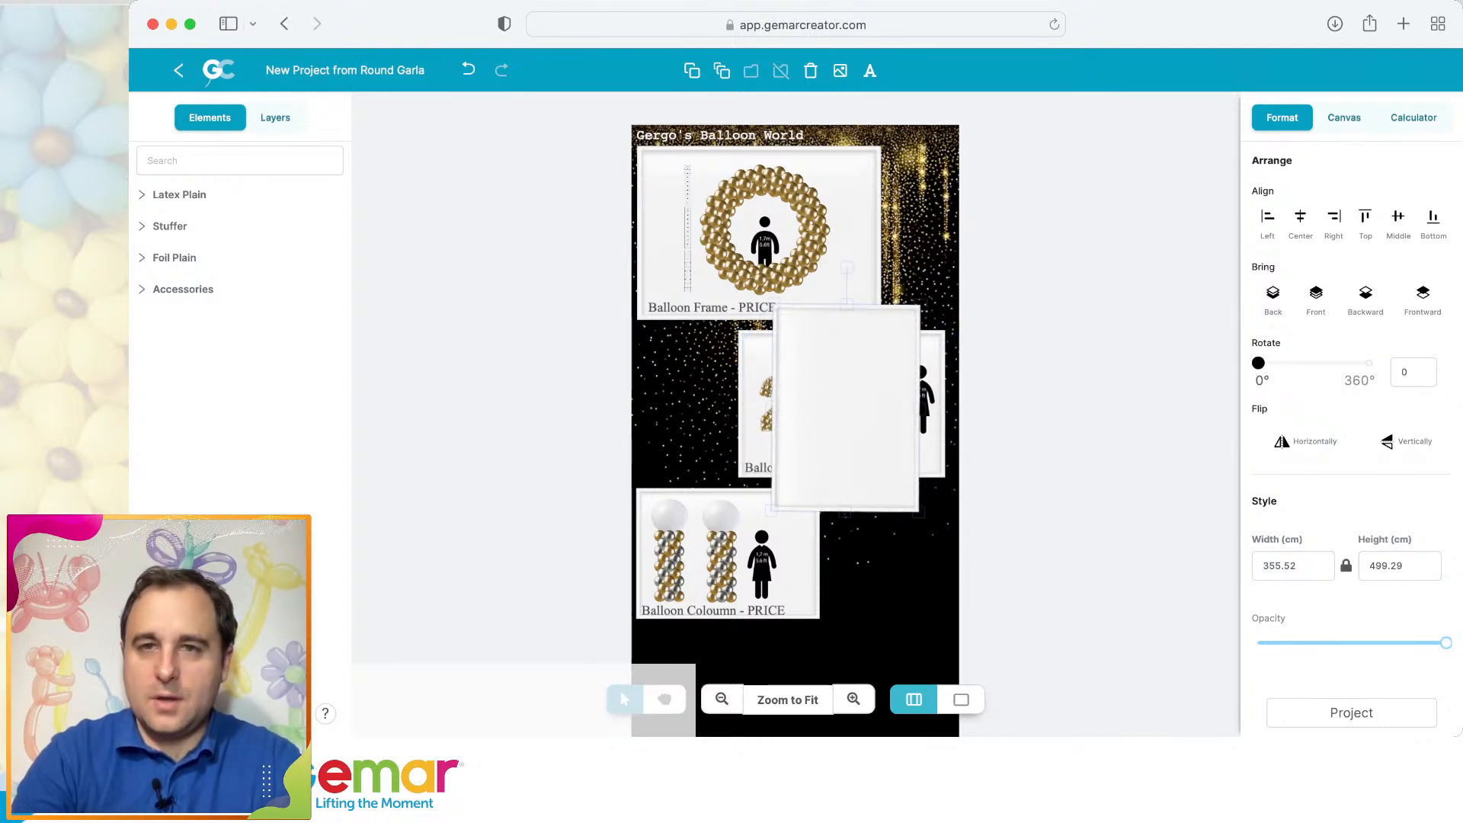
{"action": "left_click_drag", "start_coordinate": [920, 305], "coordinate": [870, 374]}
{"action": "left_click_drag", "start_coordinate": [821, 443], "coordinate": [687, 398]}
{"action": "left_click_drag", "start_coordinate": [735, 467], "coordinate": [741, 476]}
Shift the 2023 mosaic's frame and its caption slightly right, clear of the new blank frame.
{"action": "left_click", "coordinate": [823, 354]}
{"action": "left_click_drag", "start_coordinate": [823, 354], "coordinate": [831, 356]}
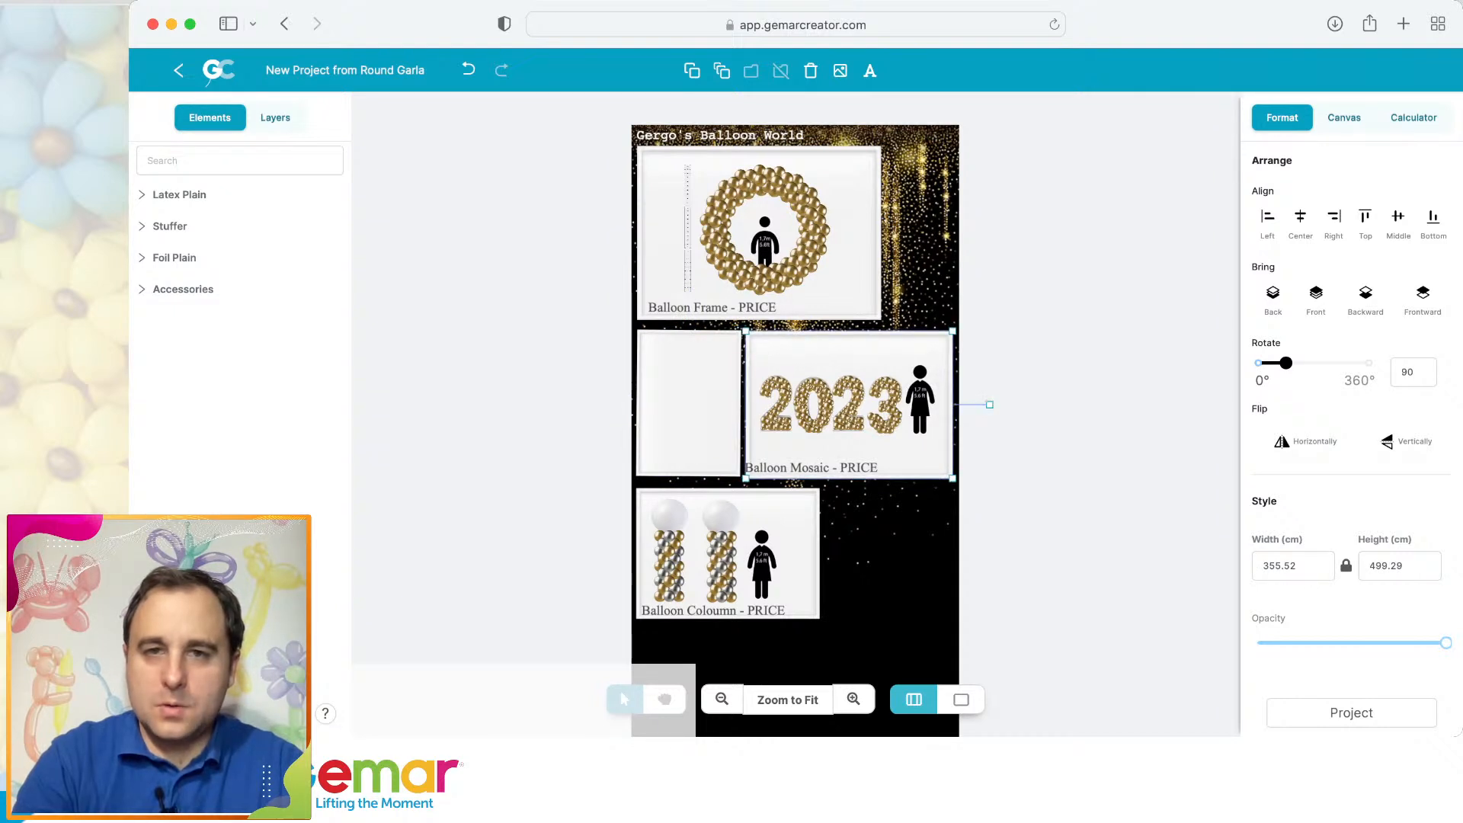
{"action": "left_click_drag", "start_coordinate": [811, 468], "coordinate": [819, 468]}
{"action": "key", "text": "Escape"}
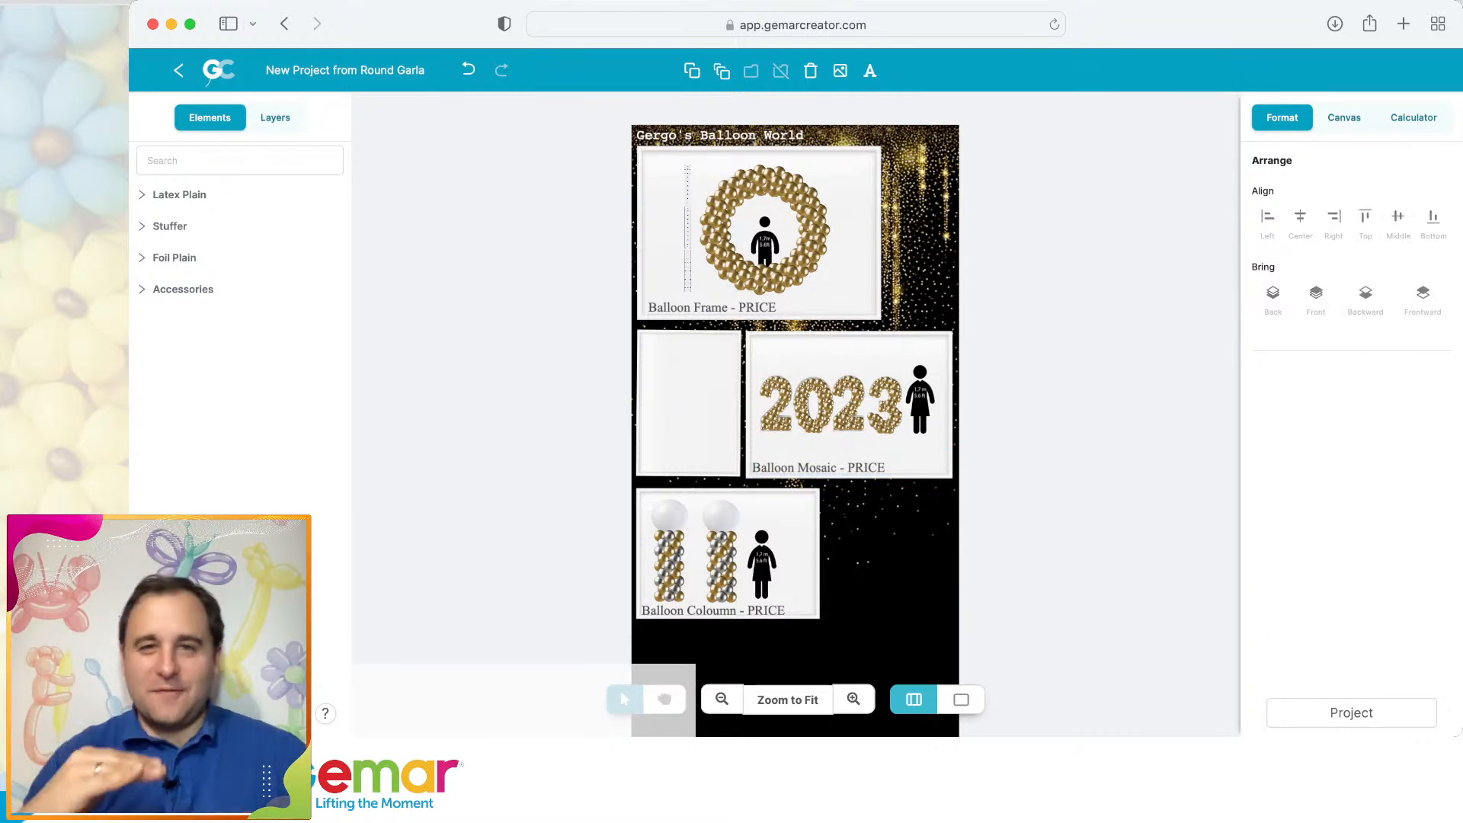
Insert the champagne bottle bouquet image, scale it to about 196 × 374 cm and centre it in the blank frame.
{"action": "left_click", "coordinate": [689, 404]}
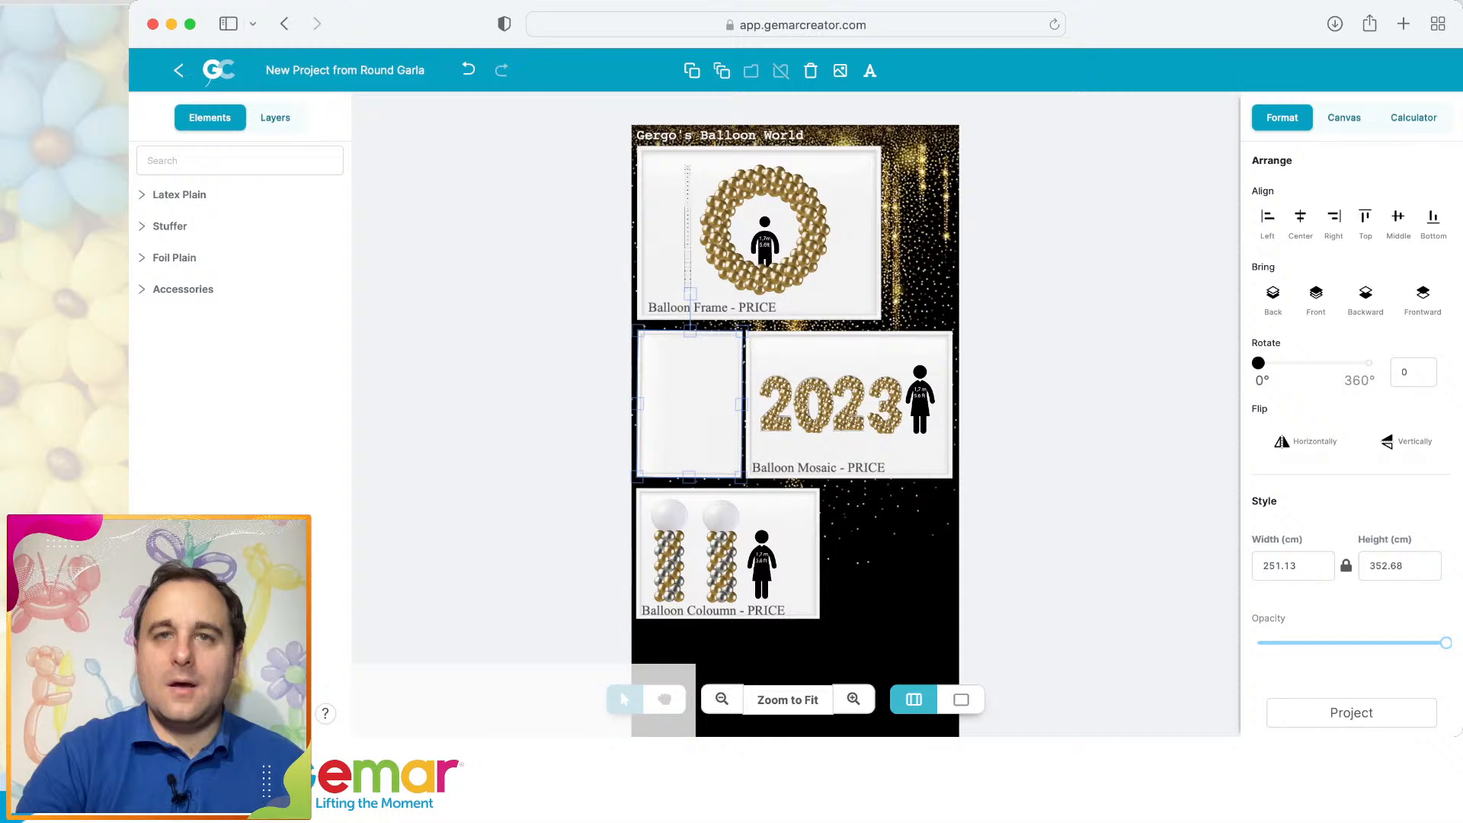
{"action": "left_click", "coordinate": [839, 70]}
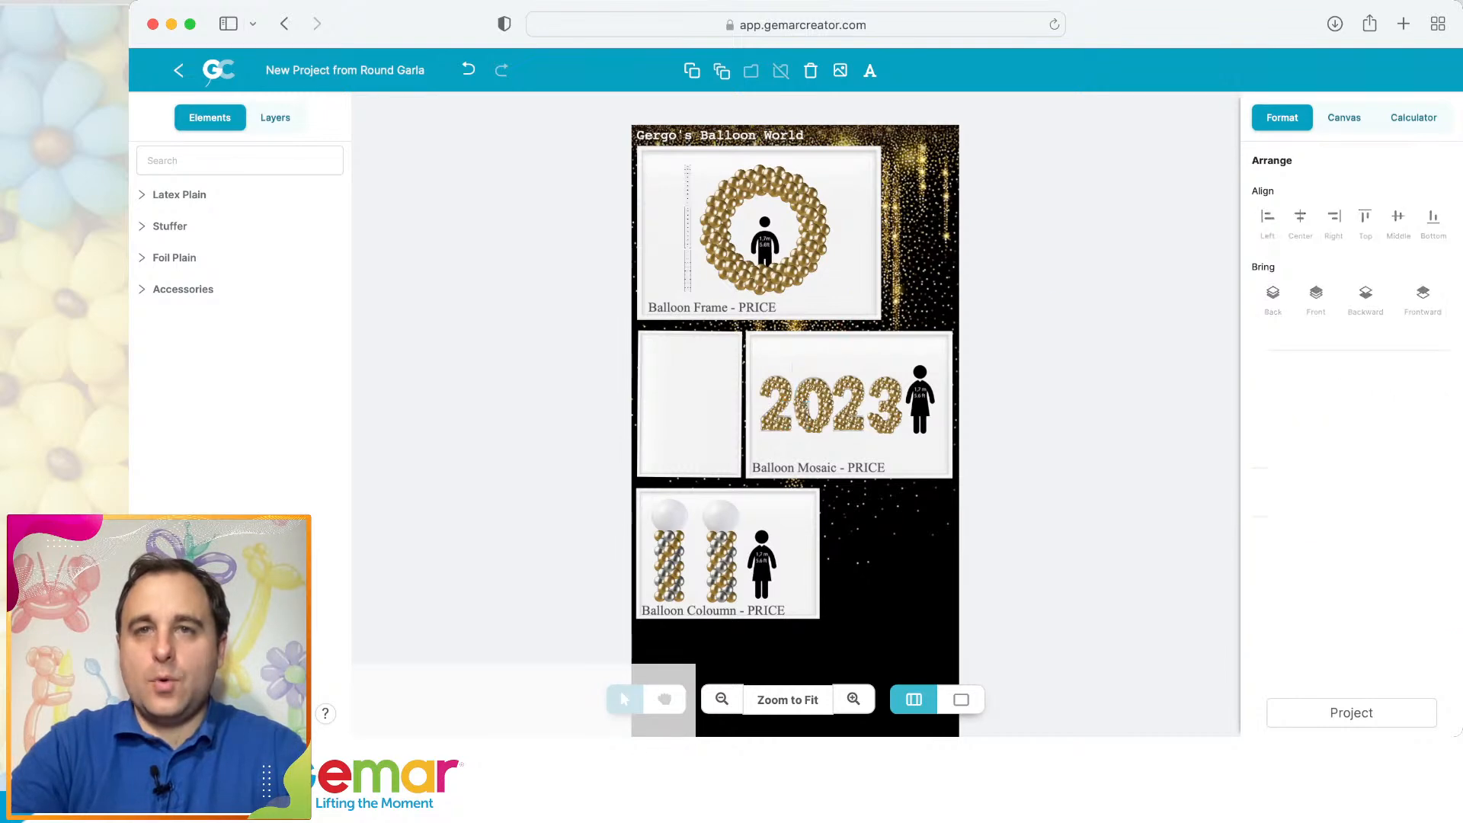
{"action": "left_click", "coordinate": [840, 70]}
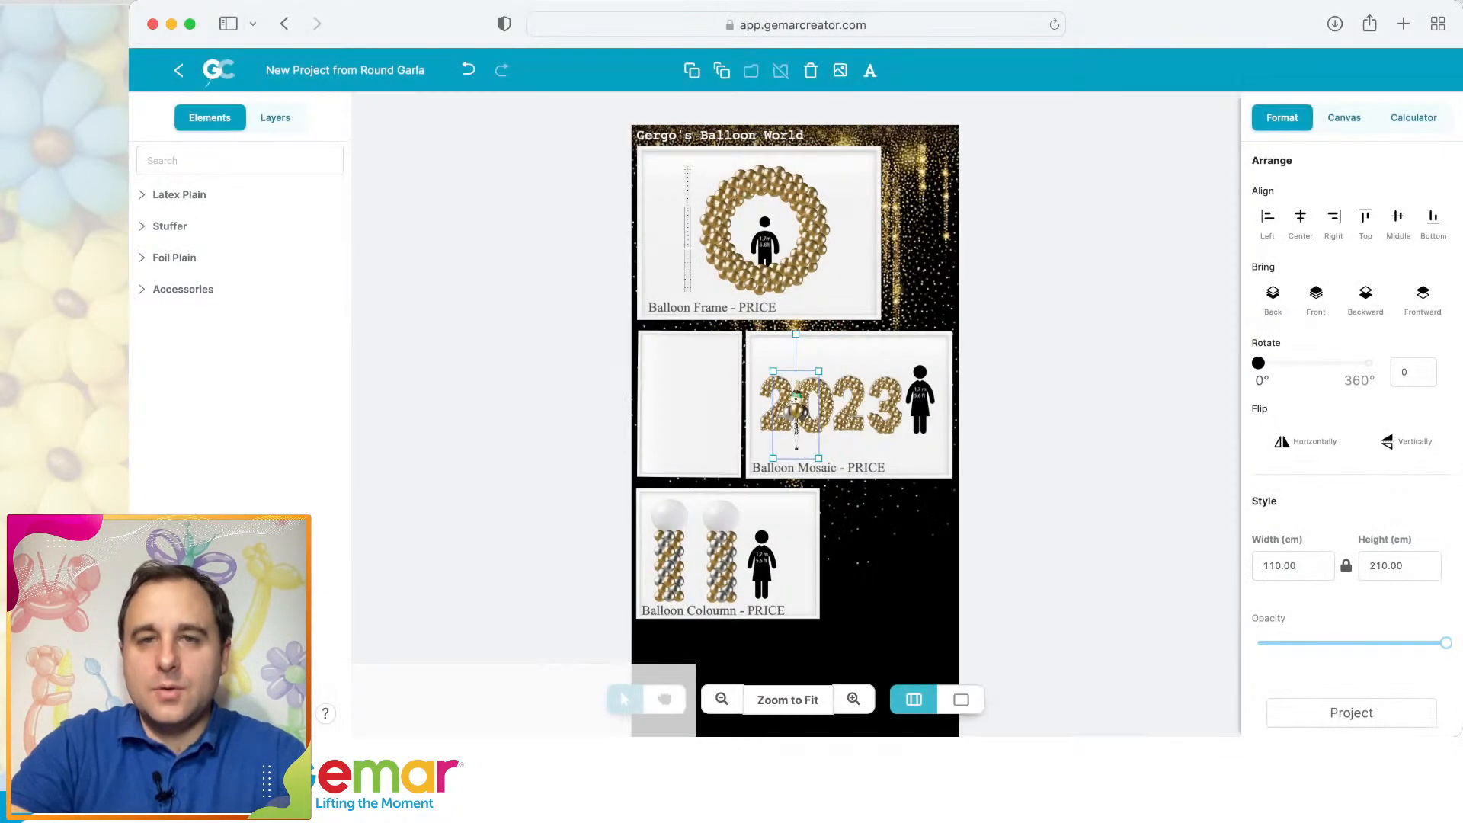
{"action": "left_click_drag", "start_coordinate": [795, 411], "coordinate": [732, 471]}
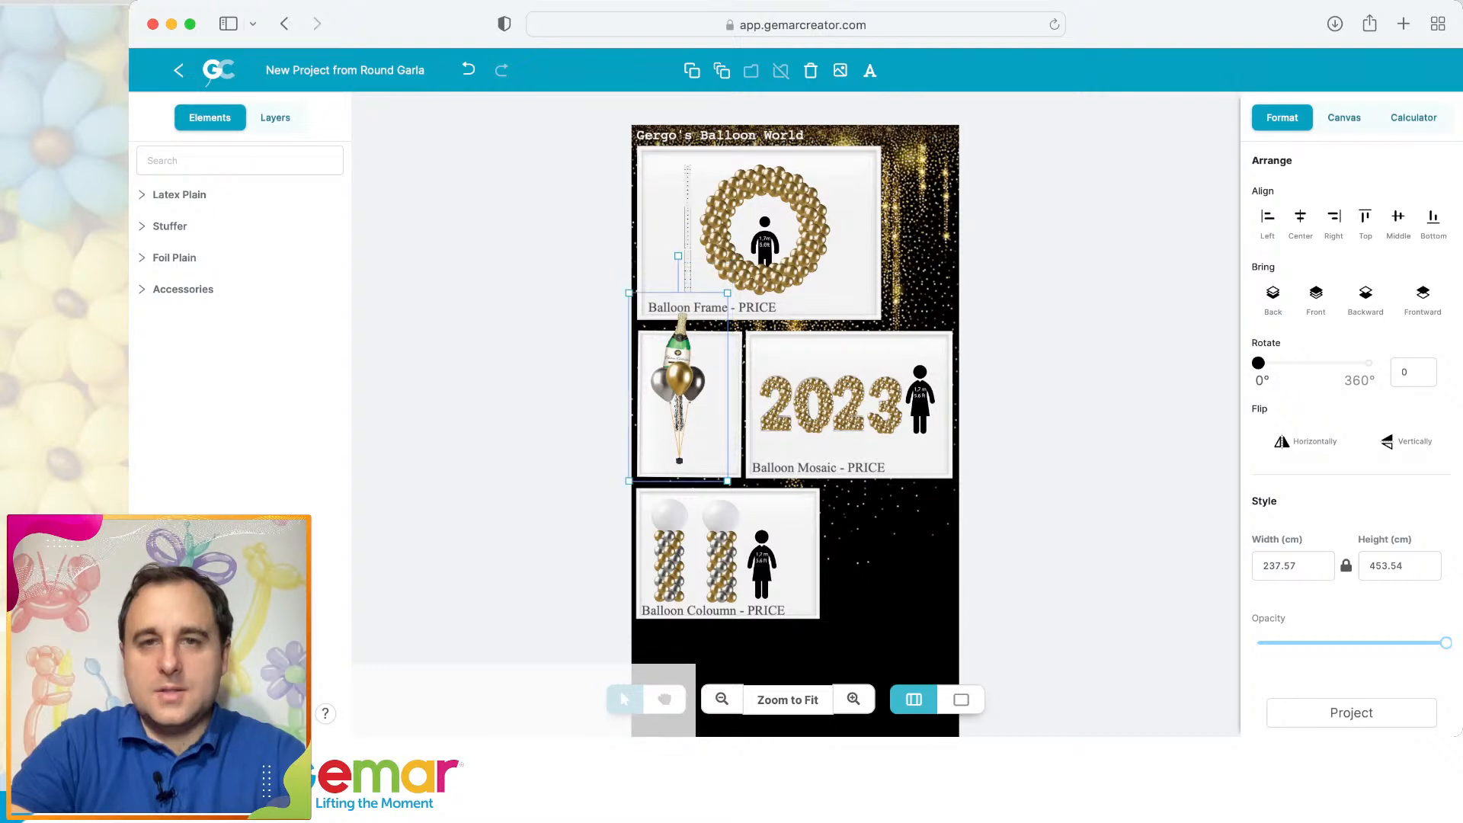
{"action": "left_click_drag", "start_coordinate": [727, 292], "coordinate": [719, 309]}
{"action": "left_click_drag", "start_coordinate": [678, 385], "coordinate": [691, 400]}
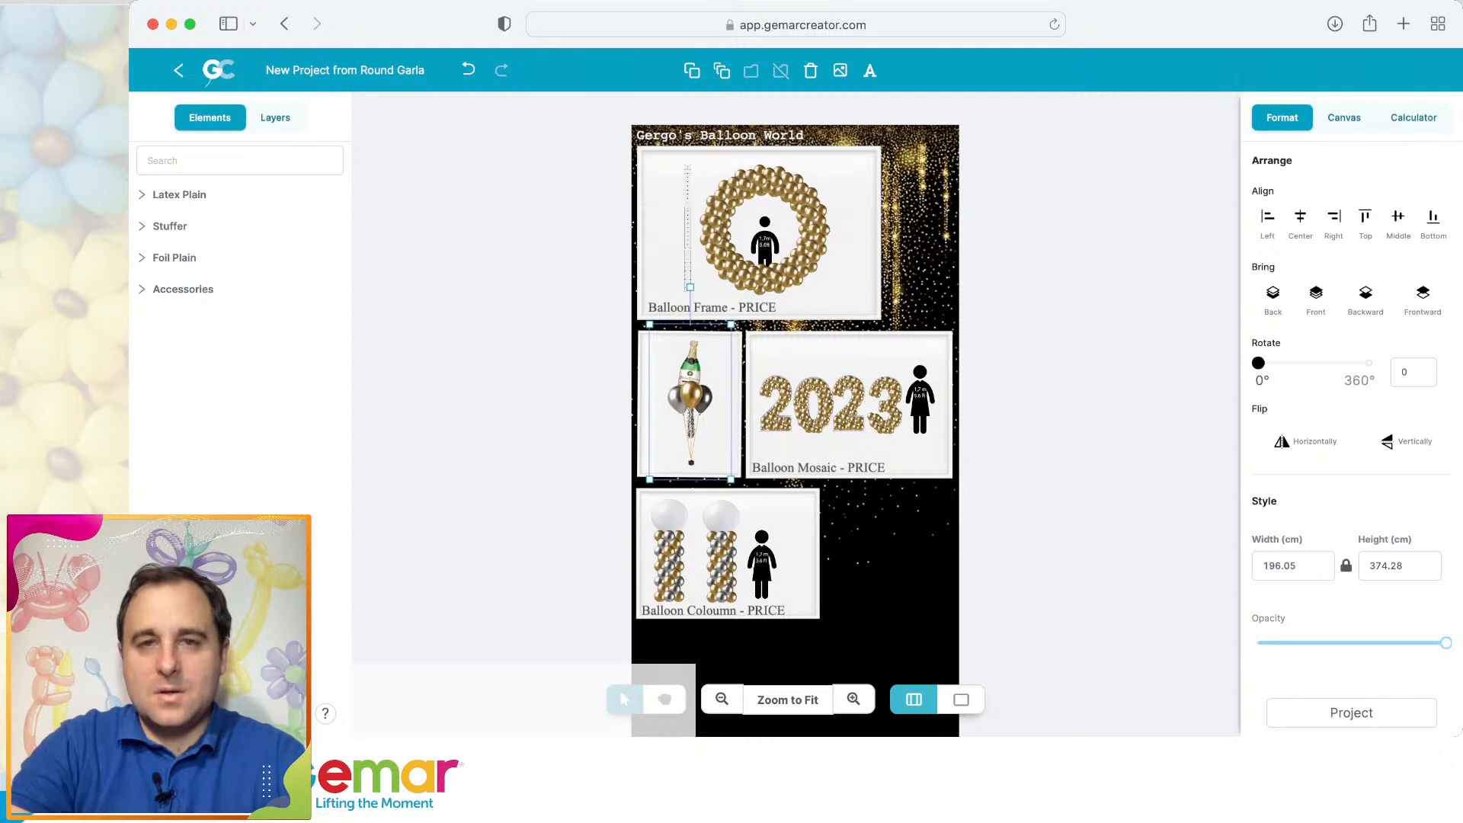
{"action": "left_click", "coordinate": [568, 373]}
Duplicate the Balloon Frame - PRICE caption and place the copy at the bottom of the bouquet frame.
{"action": "left_click", "coordinate": [715, 308]}
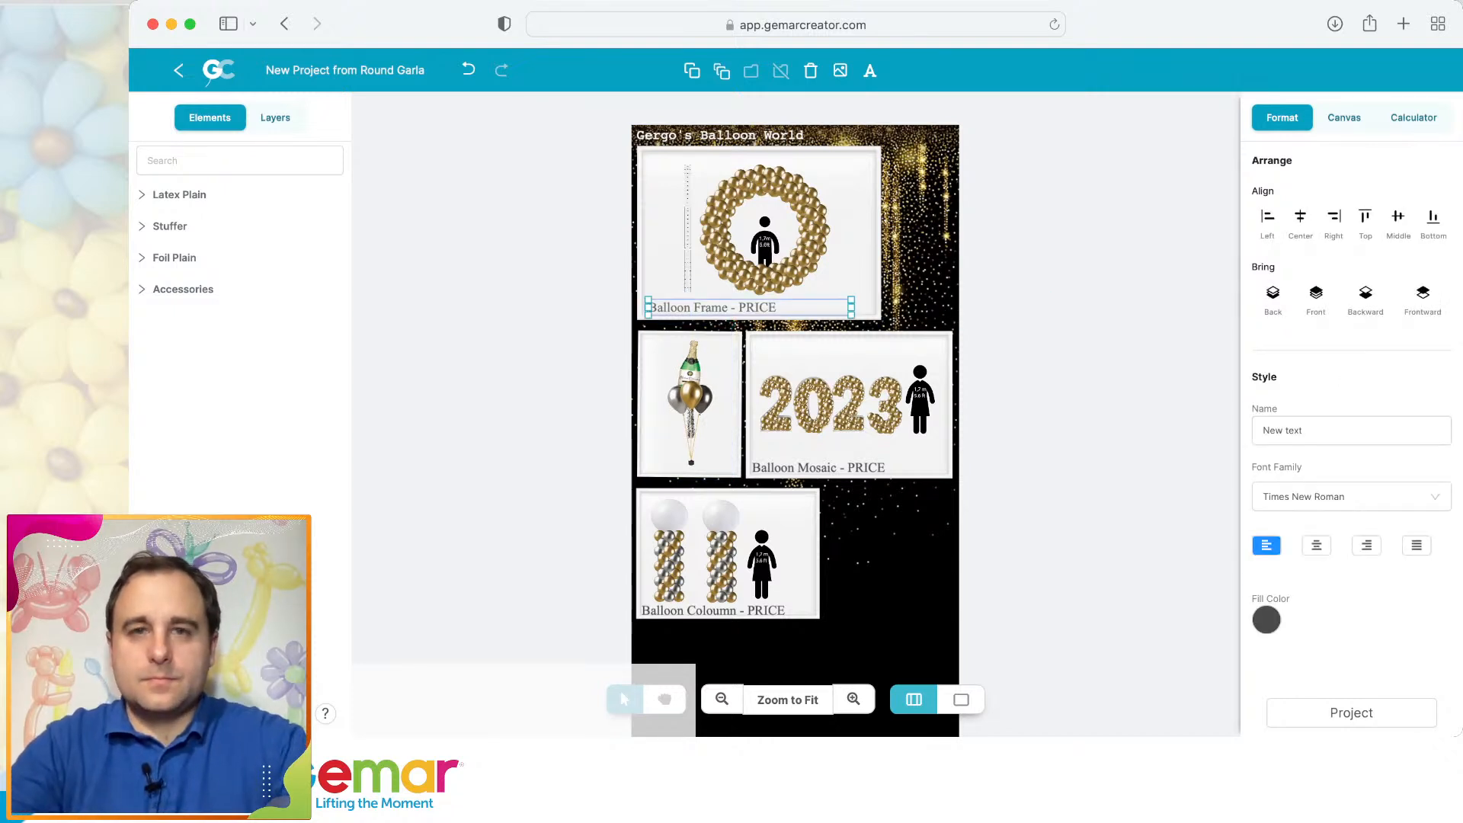
{"action": "key", "text": "super+v"}
{"action": "left_click_drag", "start_coordinate": [716, 311], "coordinate": [707, 459]}
Change the copied caption's wording to "Helium Ballons - PRICE".
{"action": "left_click", "coordinate": [853, 699]}
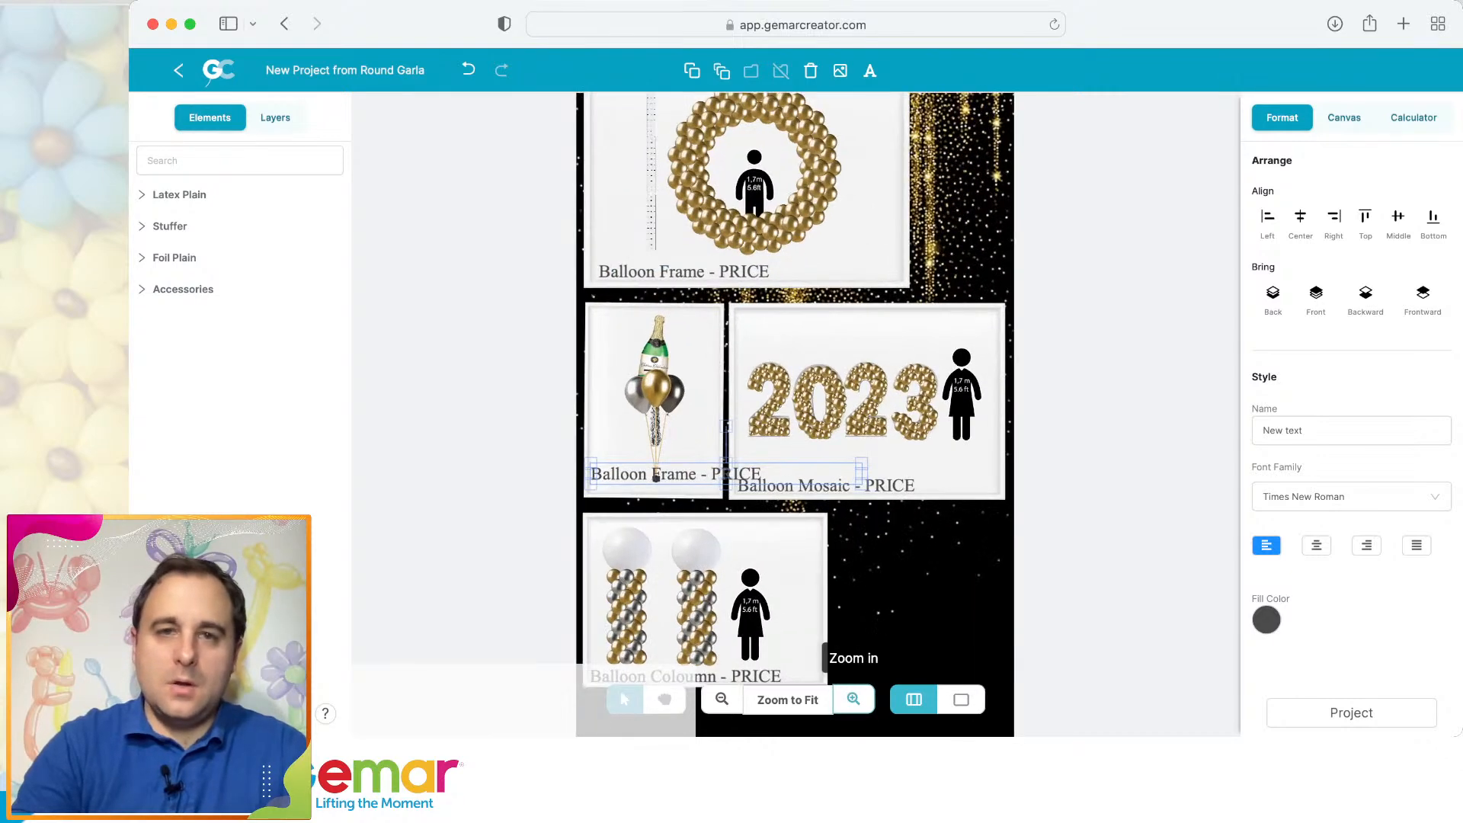
{"action": "left_click", "coordinate": [853, 699]}
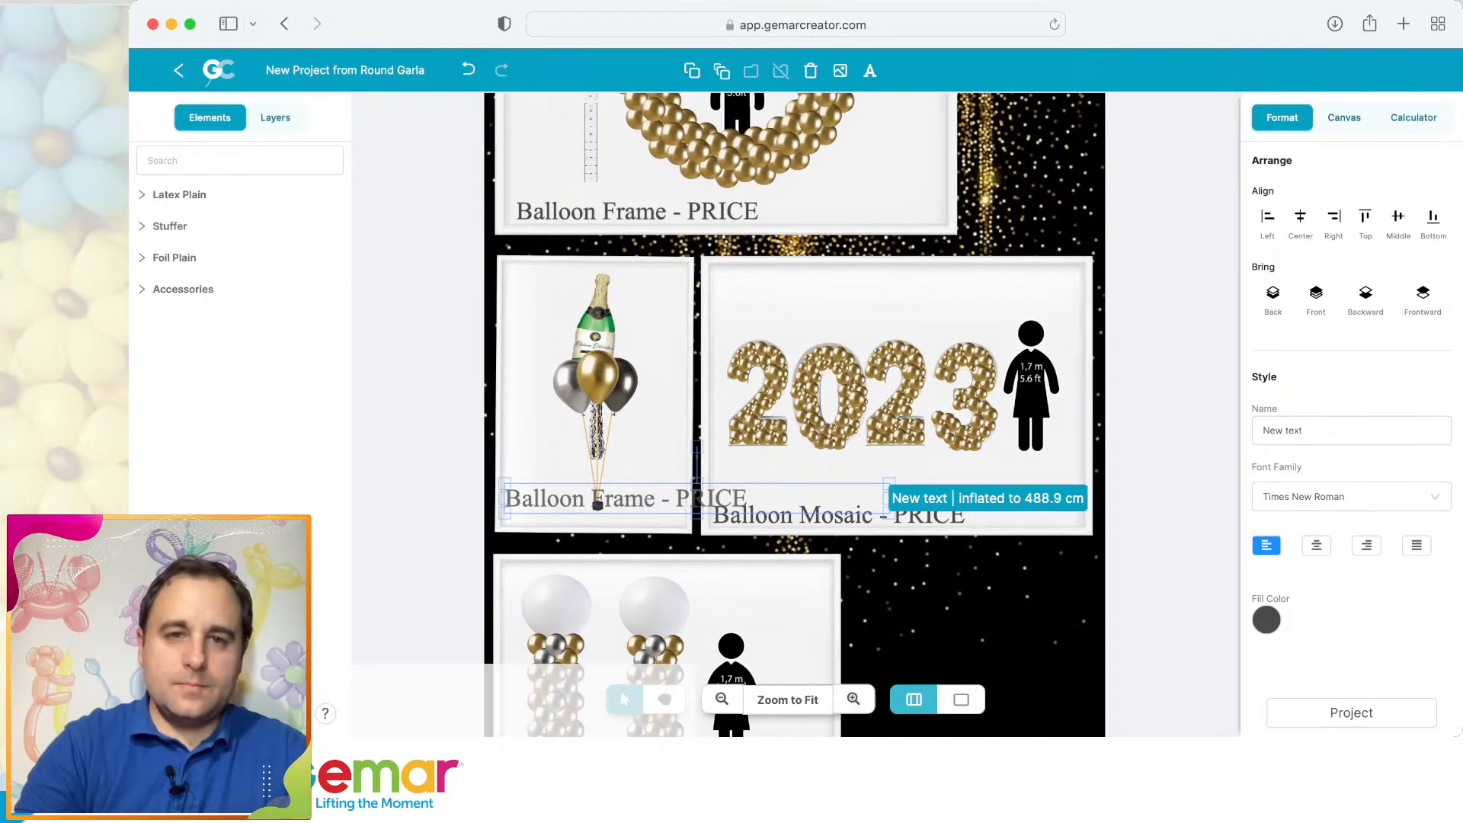
{"action": "double_click", "coordinate": [597, 504]}
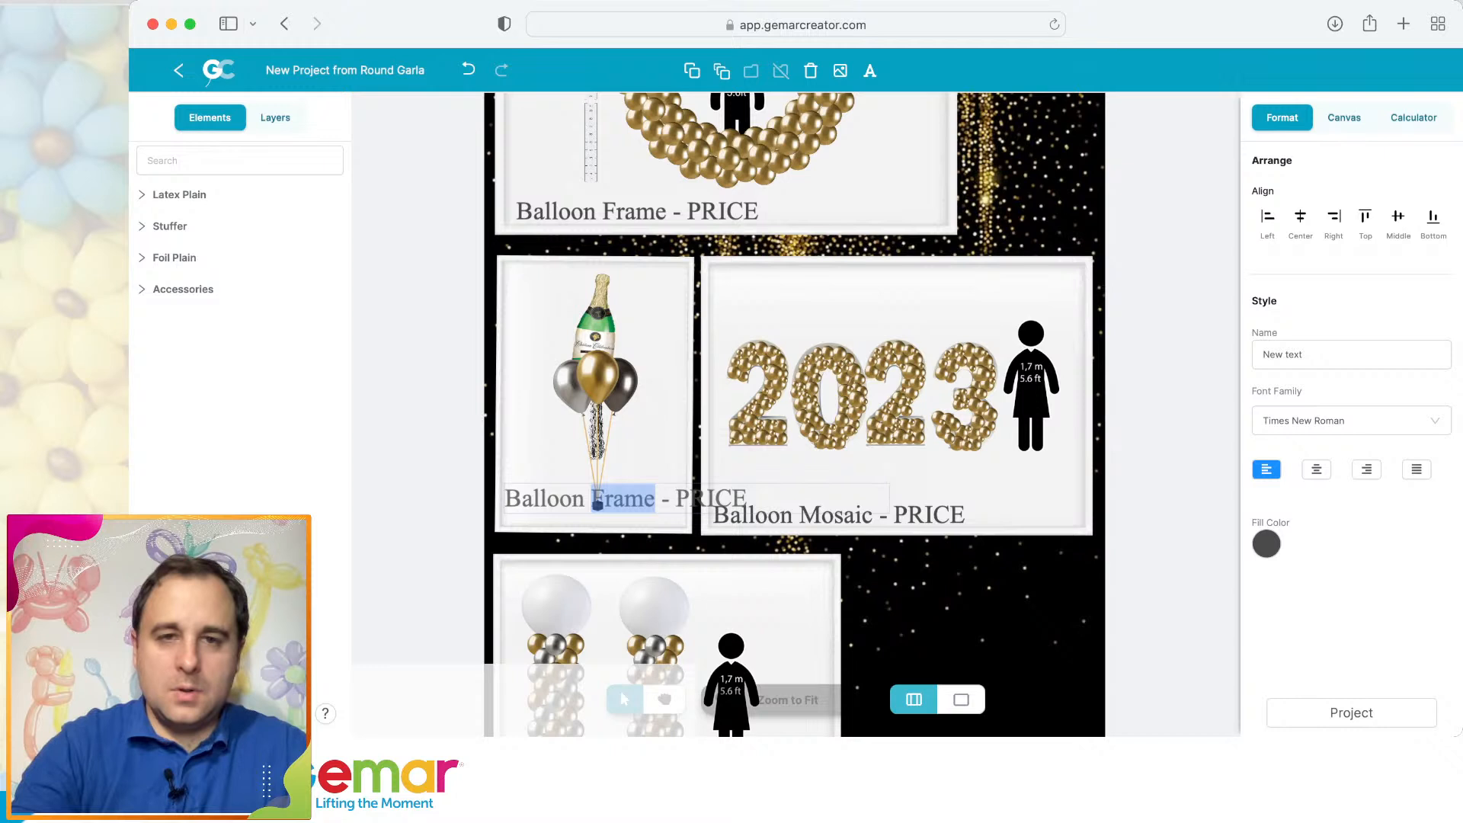
{"action": "type", "text": "B"}
{"action": "key", "text": "BackSpace"}
{"action": "key", "text": "BackSpace"}
{"action": "type", "text": "s"}
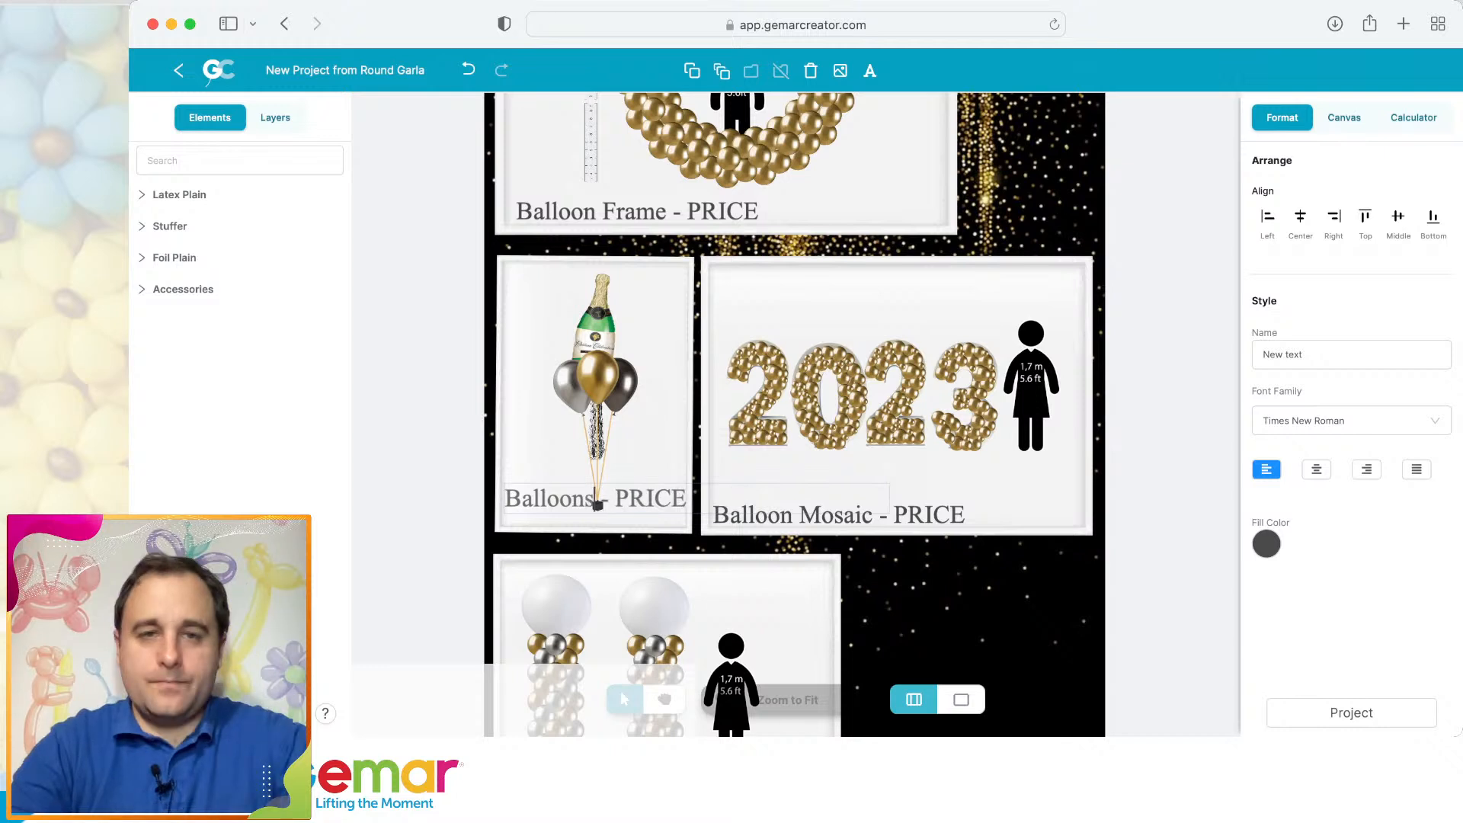
{"action": "key", "text": "BackSpace"}
{"action": "key", "text": "BackSpace"}
{"action": "key", "text": "BackSpace"}
{"action": "key", "text": "BackSpace"}
{"action": "key", "text": "BackSpace"}
{"action": "key", "text": "BackSpace"}
{"action": "key", "text": "BackSpace"}
{"action": "key", "text": "BackSpace"}
{"action": "type", "text": "Helium B"}
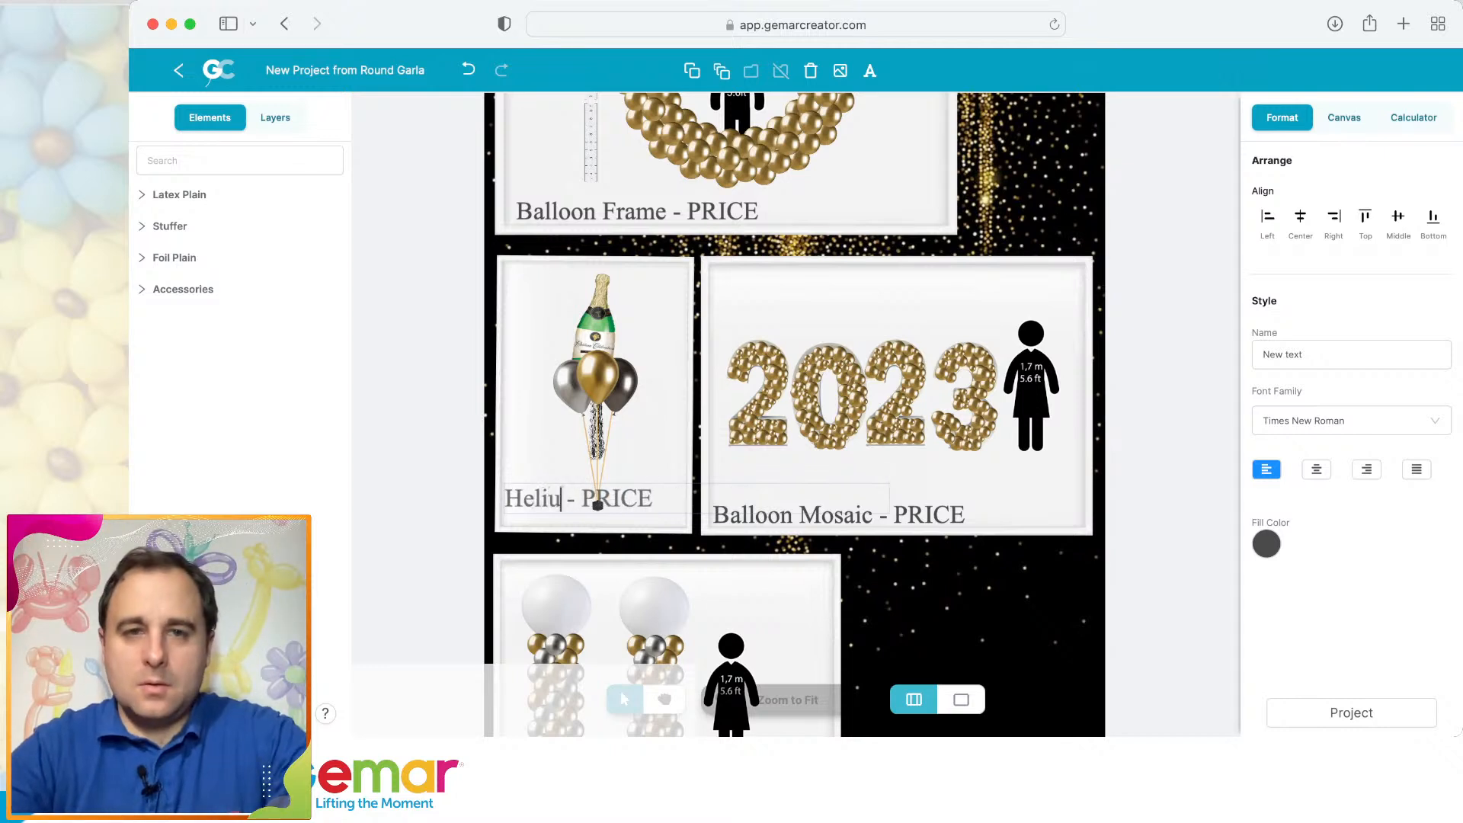
{"action": "type", "text": "allons"}
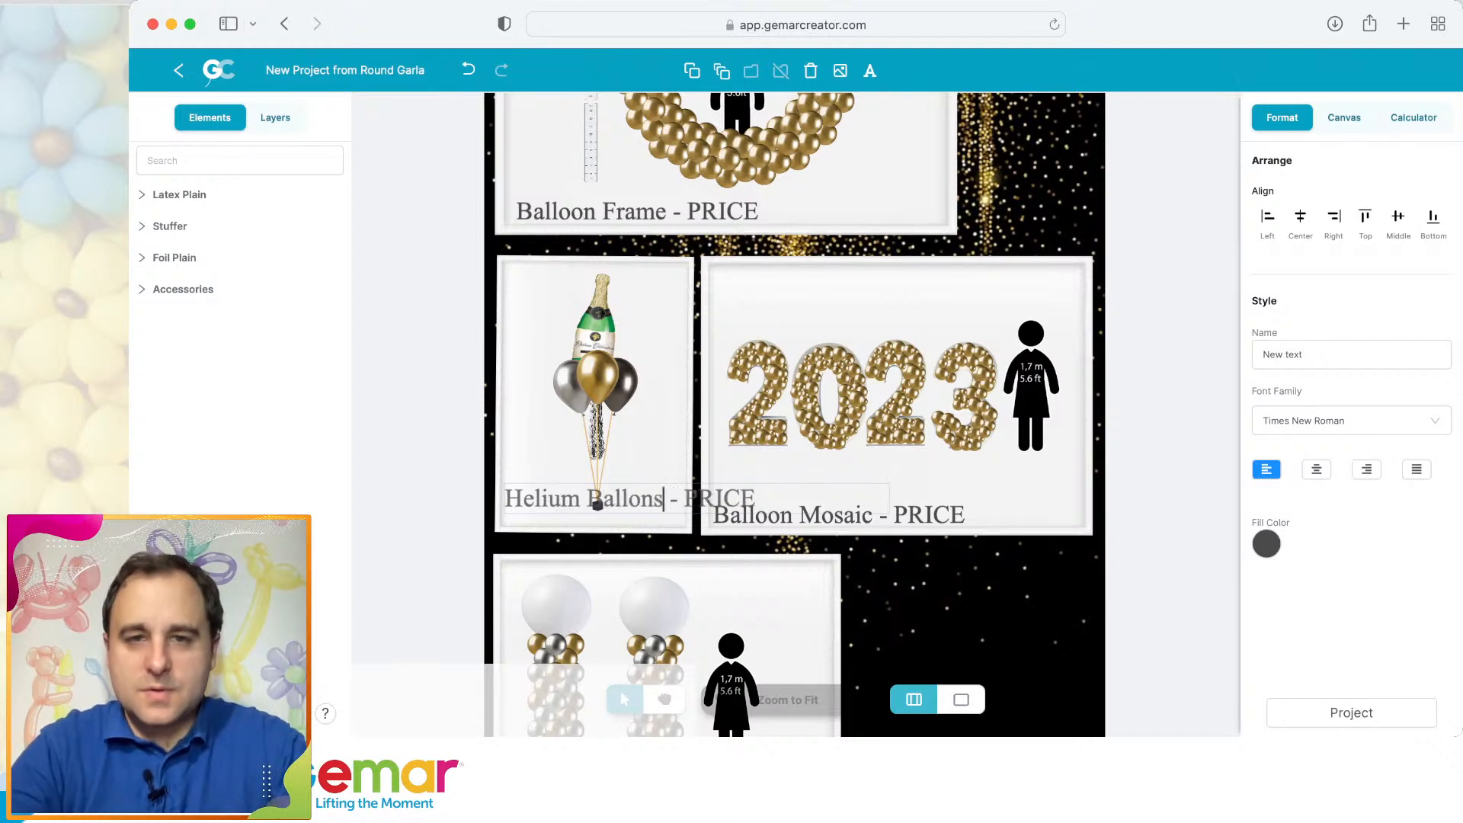
Break the bouquet caption into two lines with PRICE on the second line, and remove the dash.
{"action": "left_click_drag", "start_coordinate": [763, 499], "coordinate": [504, 499]}
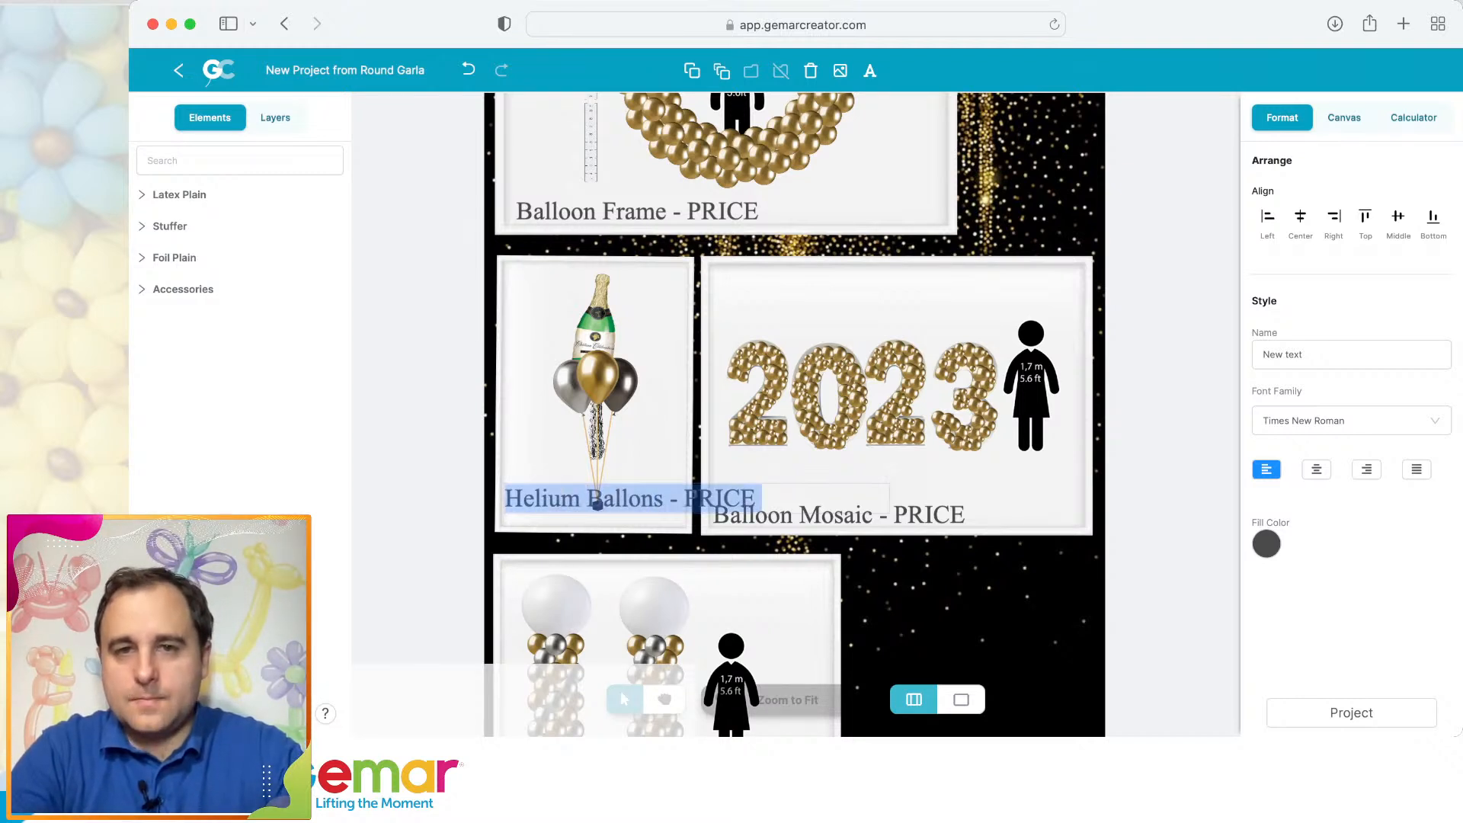
{"action": "left_click", "coordinate": [678, 500]}
{"action": "key", "text": "Return"}
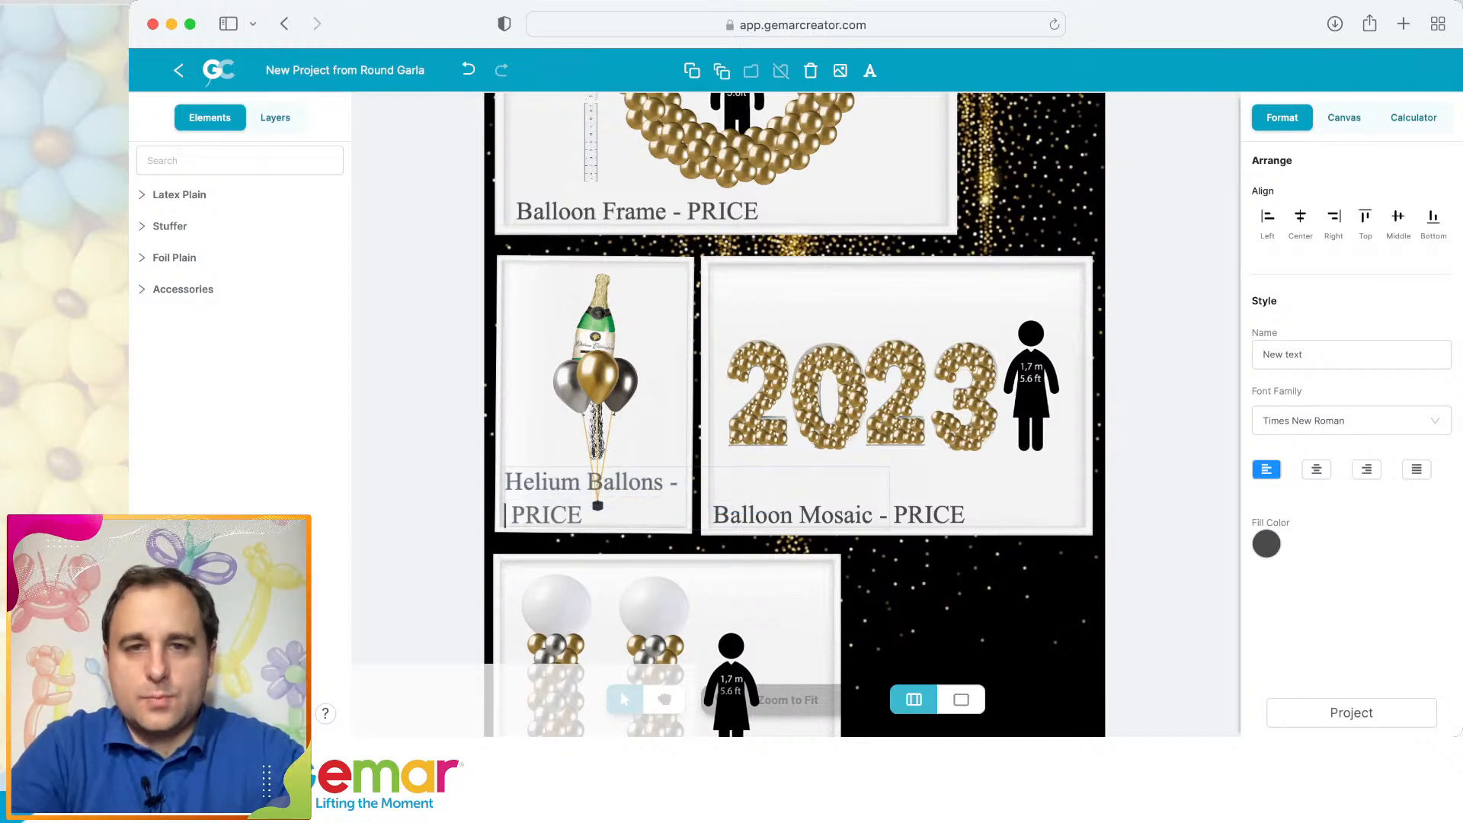
{"action": "key", "text": "Left"}
{"action": "key", "text": "BackSpace"}
{"action": "key", "text": "BackSpace"}
{"action": "left_click", "coordinate": [596, 381]}
{"action": "left_click", "coordinate": [549, 488]}
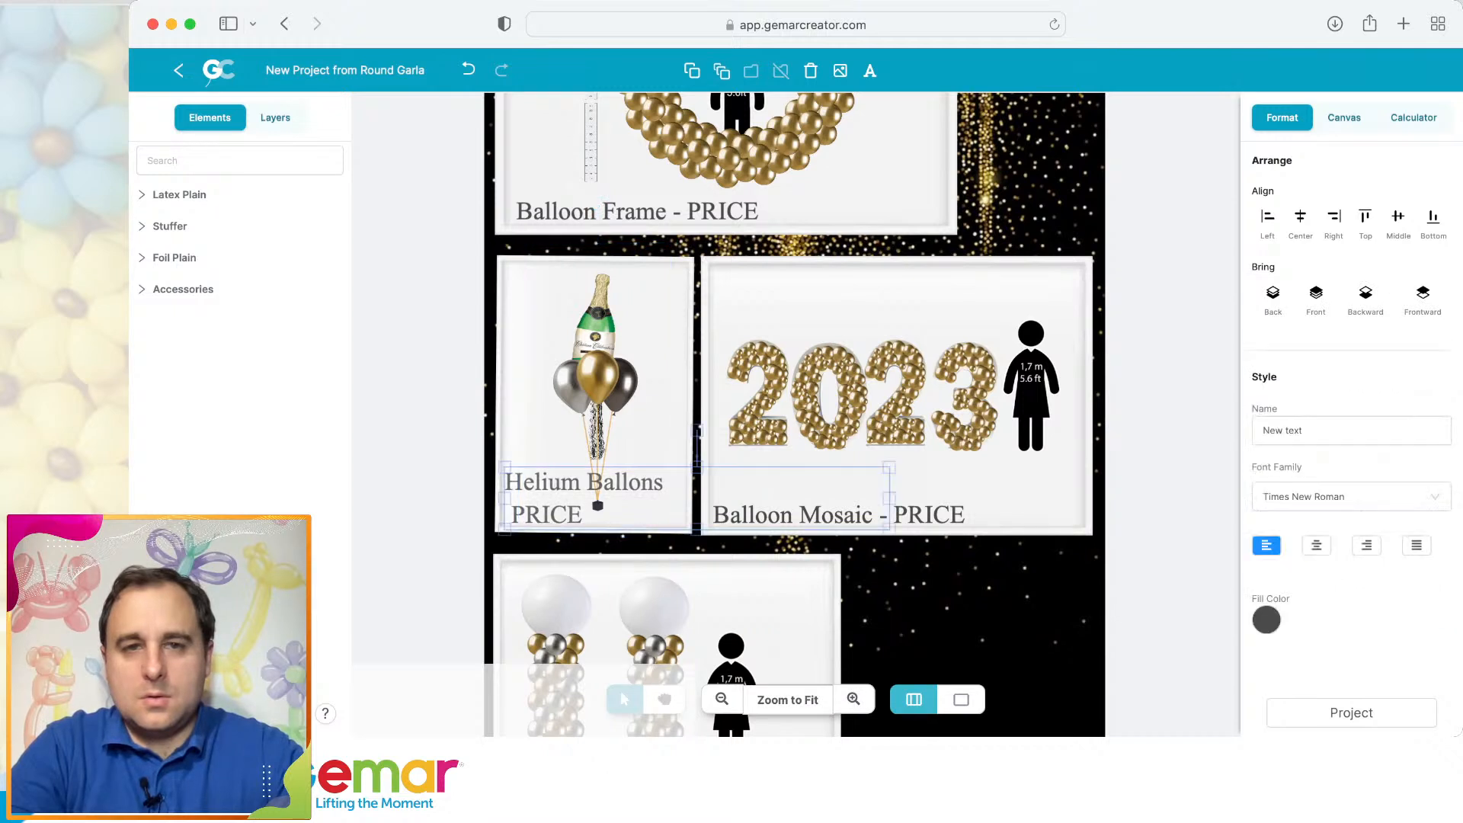
Nudge the bouquet caption left, correct its spelling to "Balloons" and widen the gap between its words around the bouquet's strings.
{"action": "left_click_drag", "start_coordinate": [549, 488], "coordinate": [546, 487]}
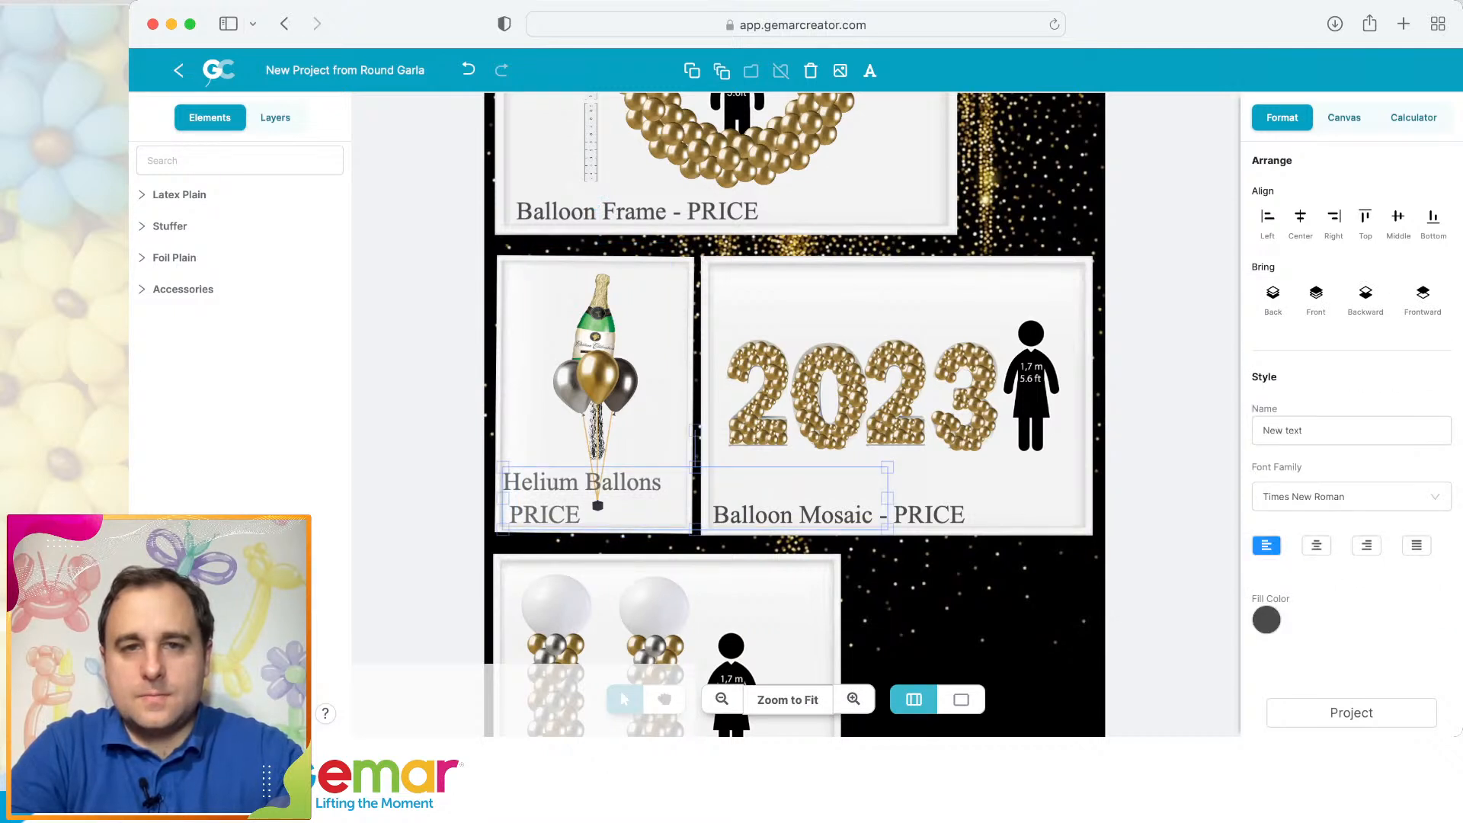
{"action": "double_click", "coordinate": [544, 483]}
{"action": "left_click", "coordinate": [586, 483]}
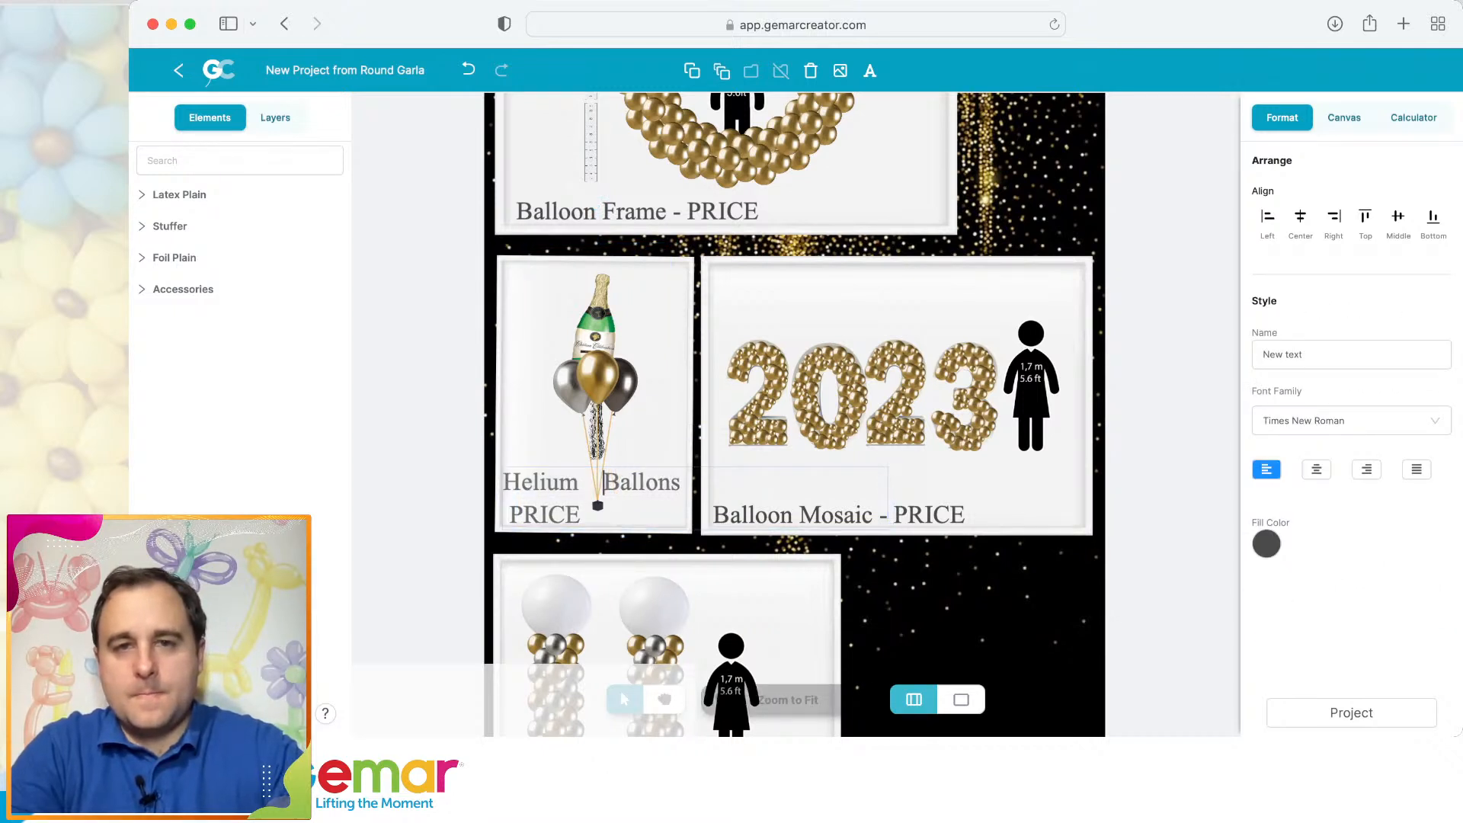
{"action": "key", "text": "BackSpace"}
{"action": "key", "text": "BackSpace"}
{"action": "key", "text": "BackSpace"}
{"action": "key", "text": "BackSpace"}
{"action": "key", "text": "BackSpace"}
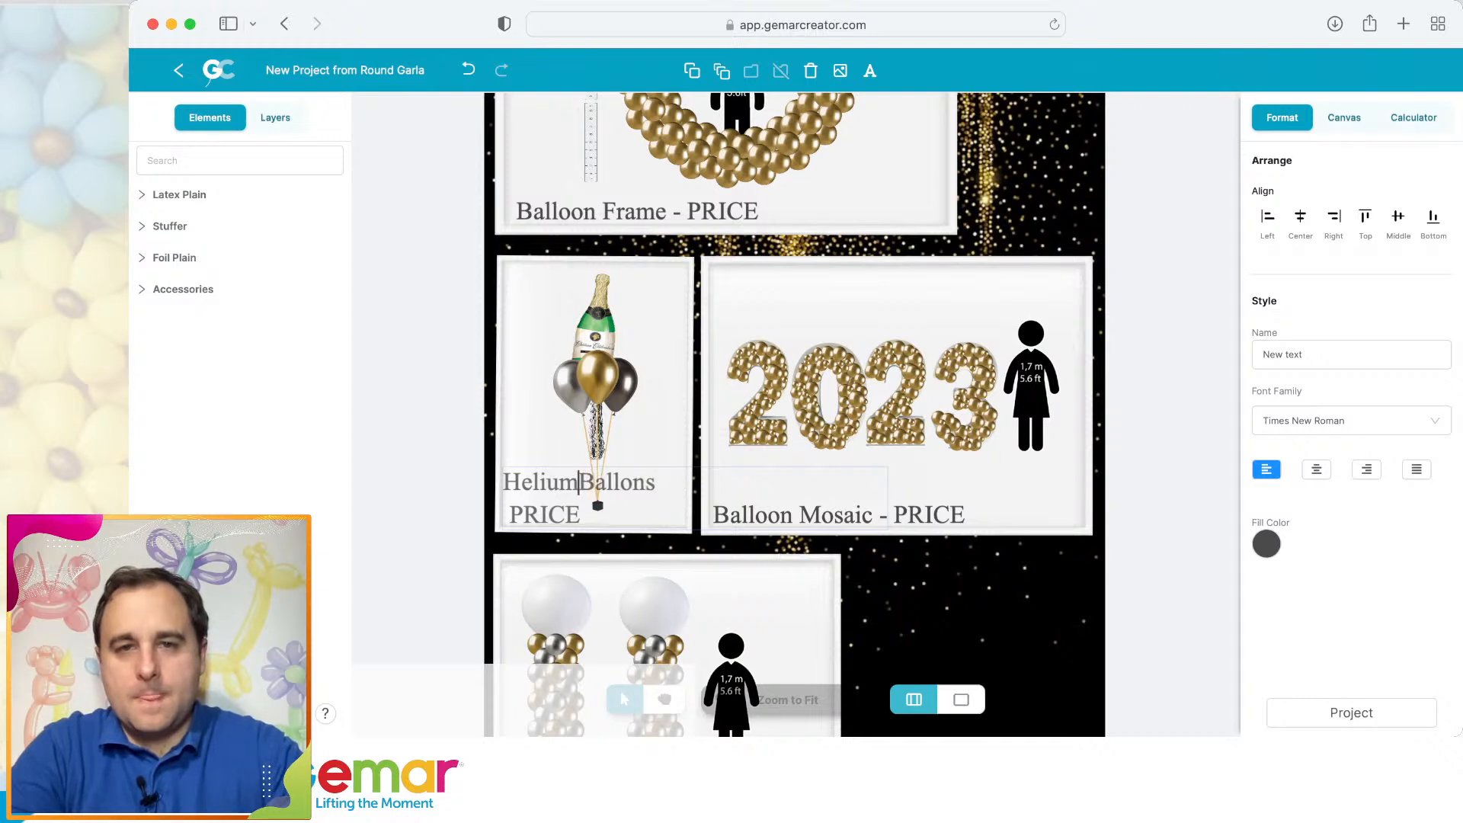
{"action": "left_click", "coordinate": [651, 482]}
{"action": "key", "text": "Left"}
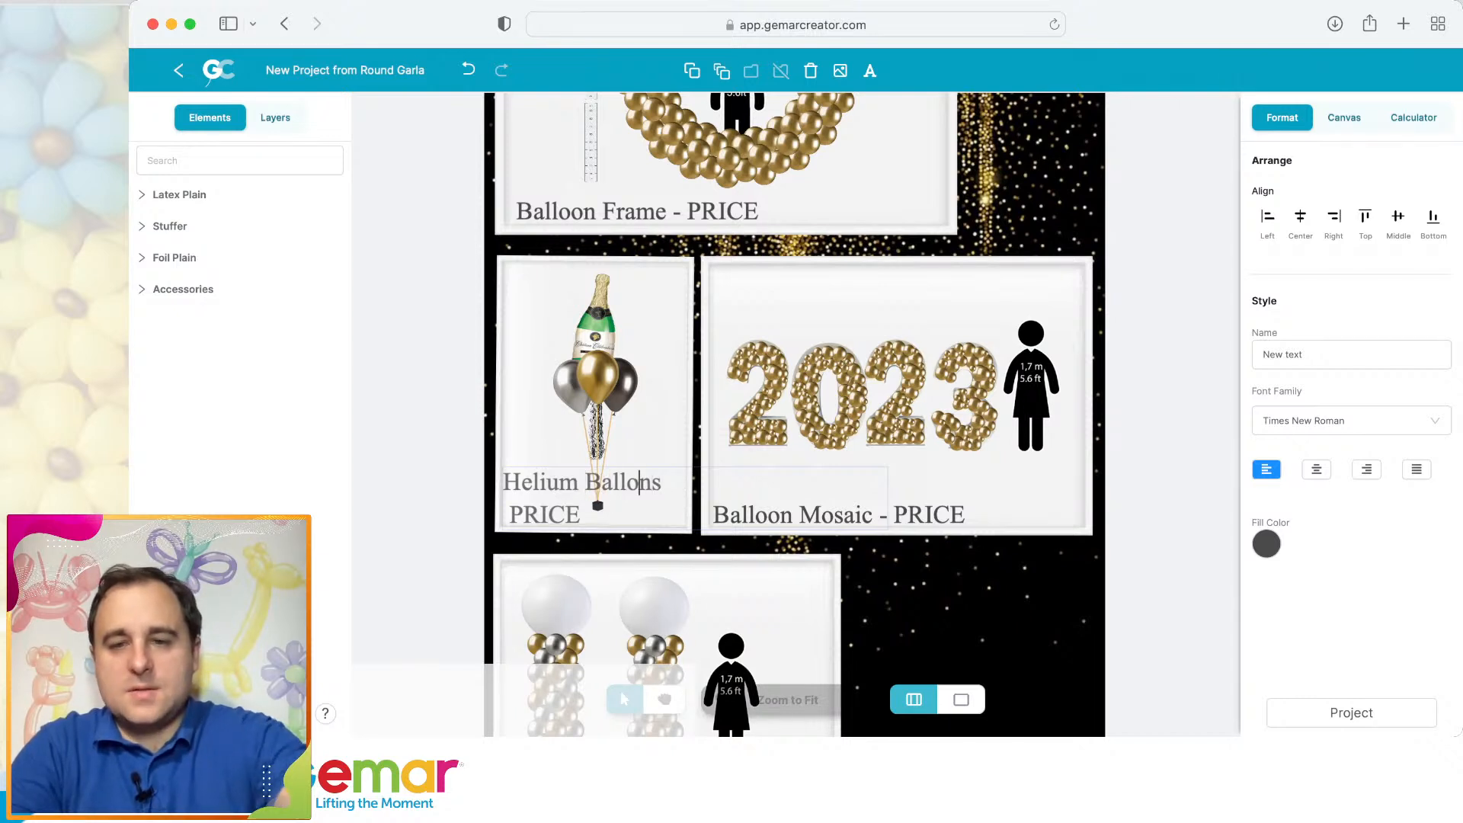
{"action": "type", "text": "o"}
{"action": "left_click", "coordinate": [586, 483]}
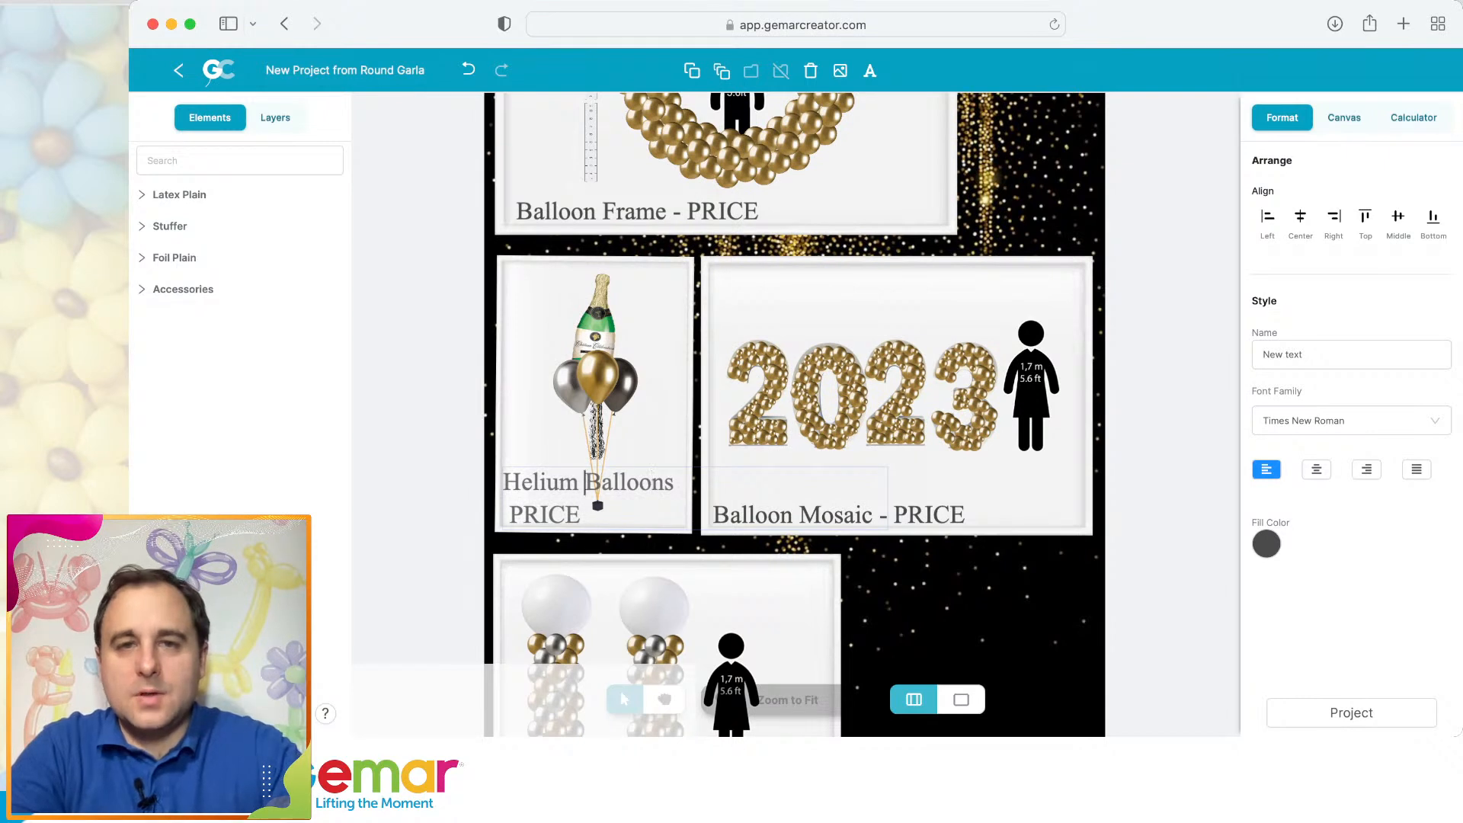
Shift the bouquet slightly left between the caption words and nudge the two balloon columns up within their frame.
{"action": "left_click_drag", "start_coordinate": [597, 377], "coordinate": [590, 376]}
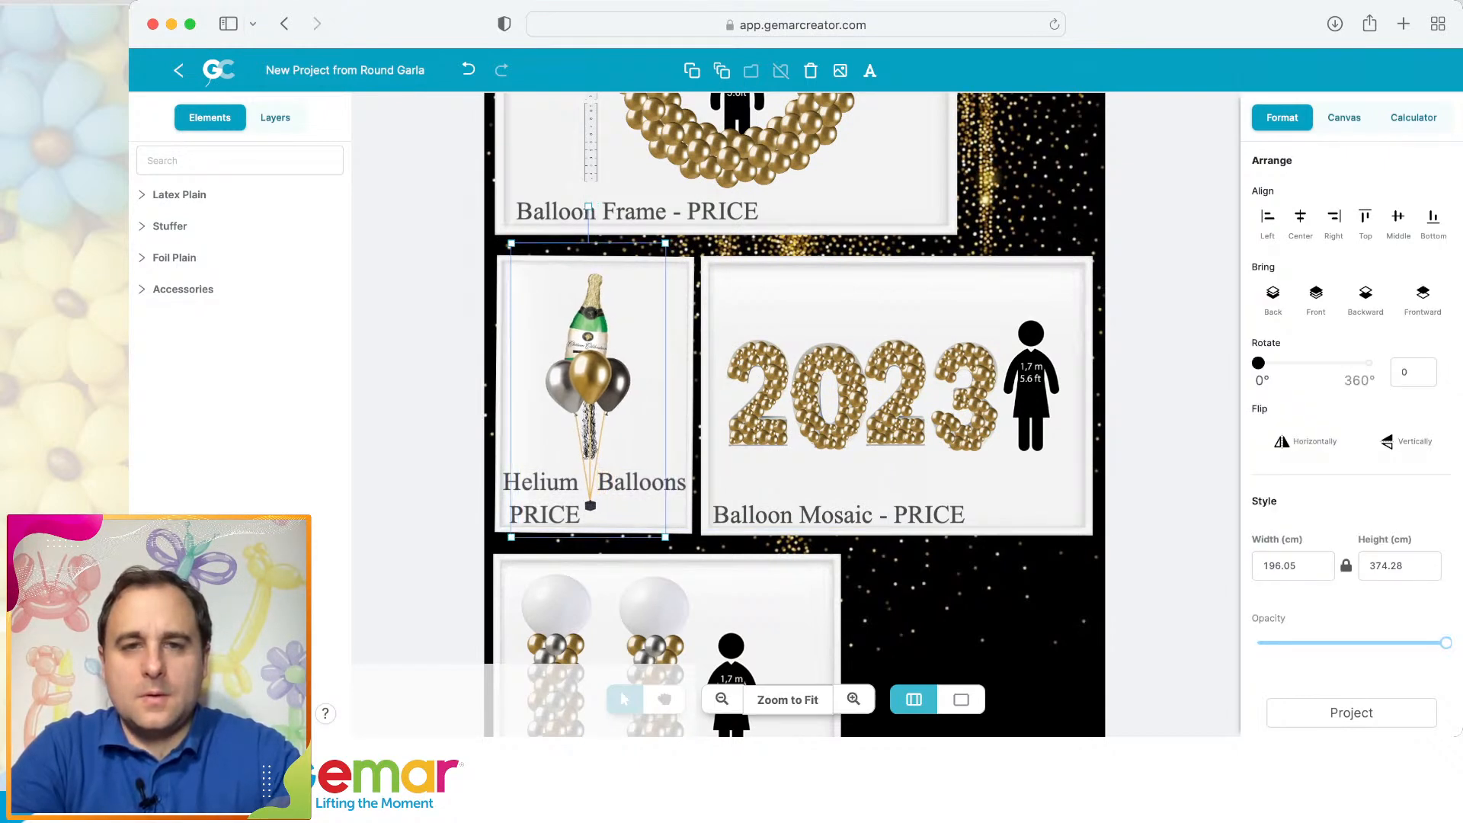
{"action": "key", "text": "Escape"}
{"action": "left_click", "coordinate": [787, 699]}
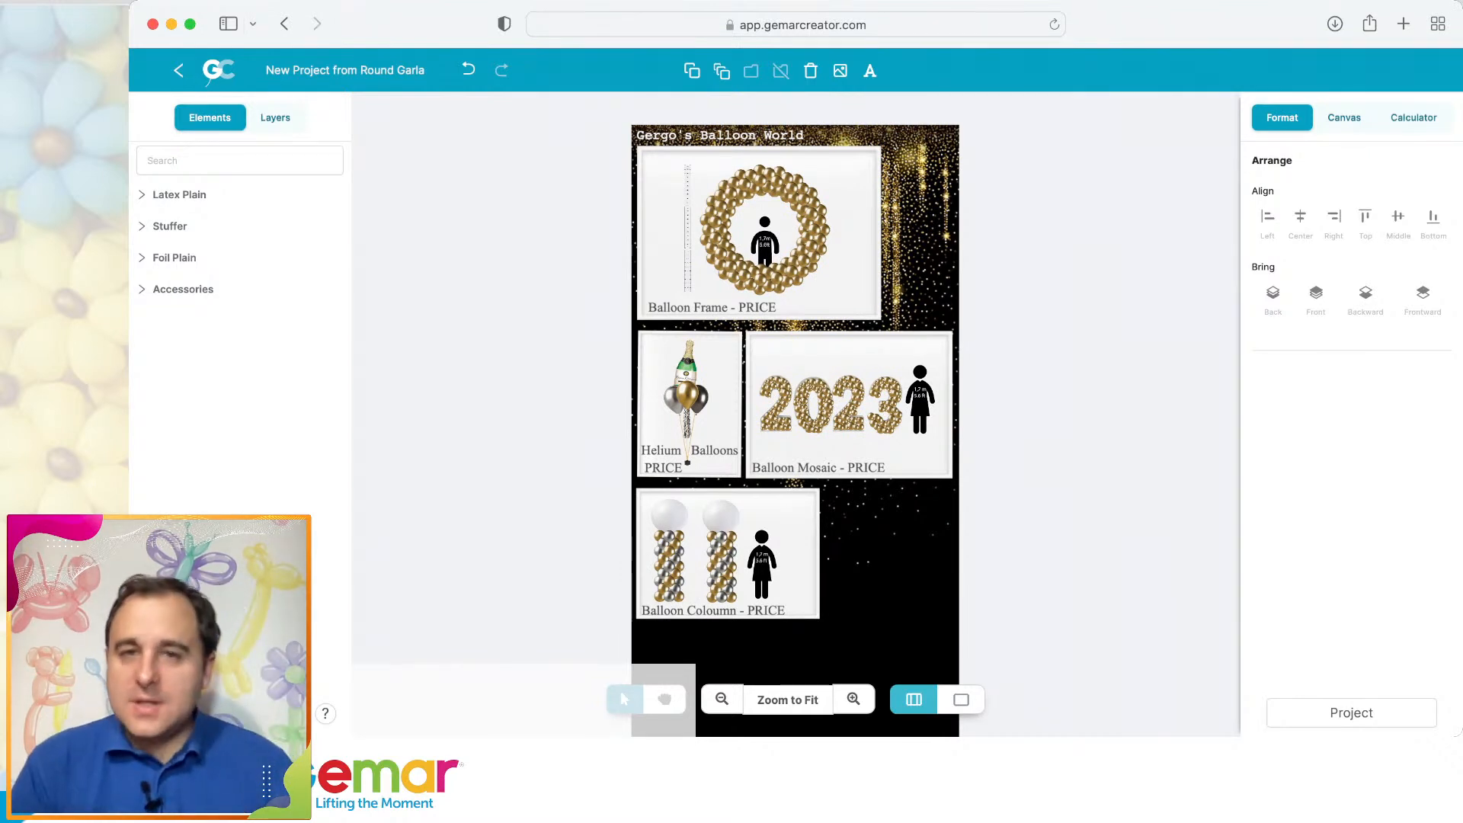
{"action": "left_click_drag", "start_coordinate": [695, 553], "coordinate": [693, 549]}
{"action": "key", "text": "Escape"}
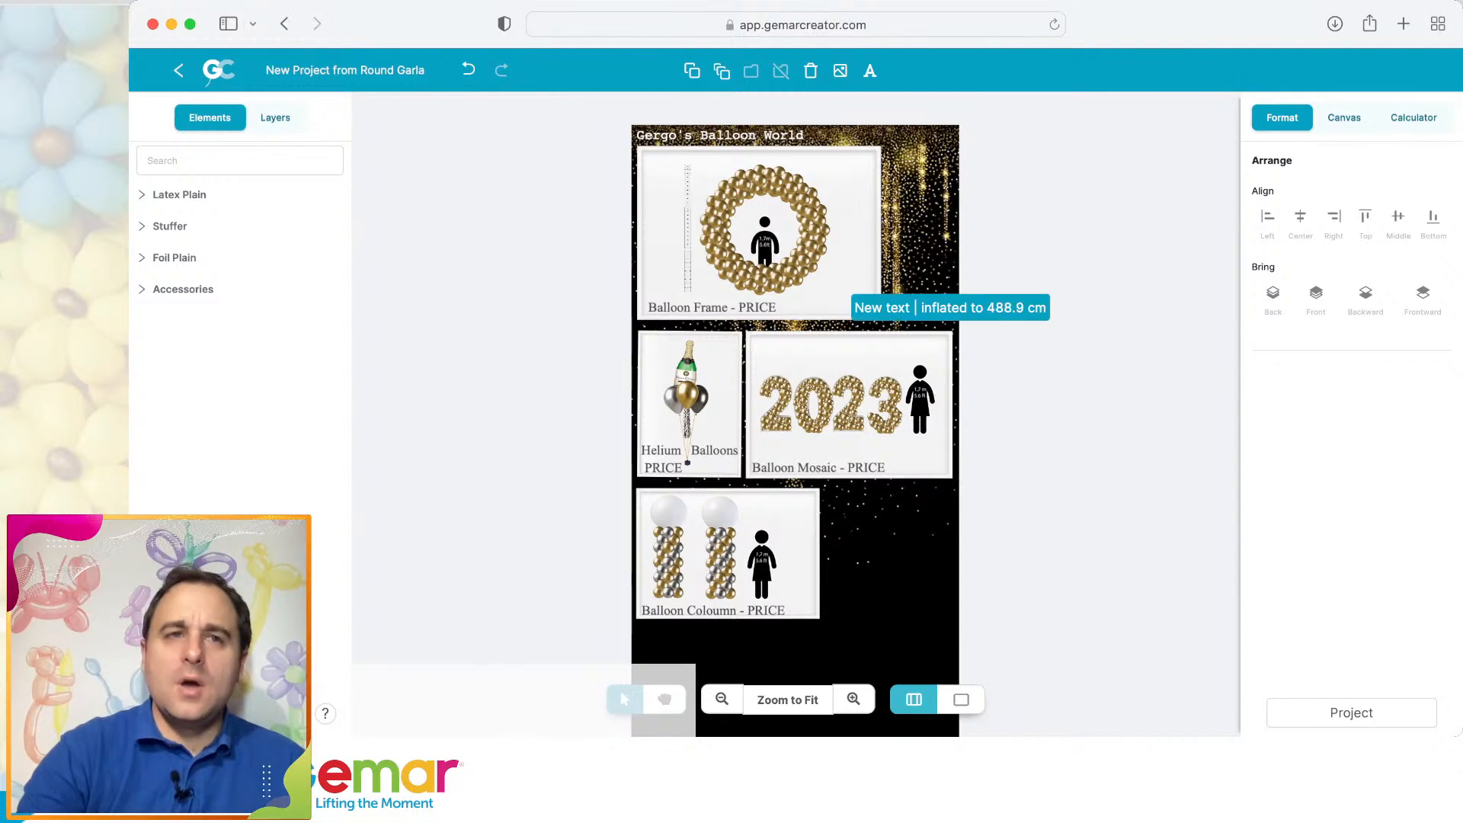
Add silver foil number balloons 2, 3, 2 and 0 in size 1020 to the poster.
{"action": "left_click", "coordinate": [179, 194]}
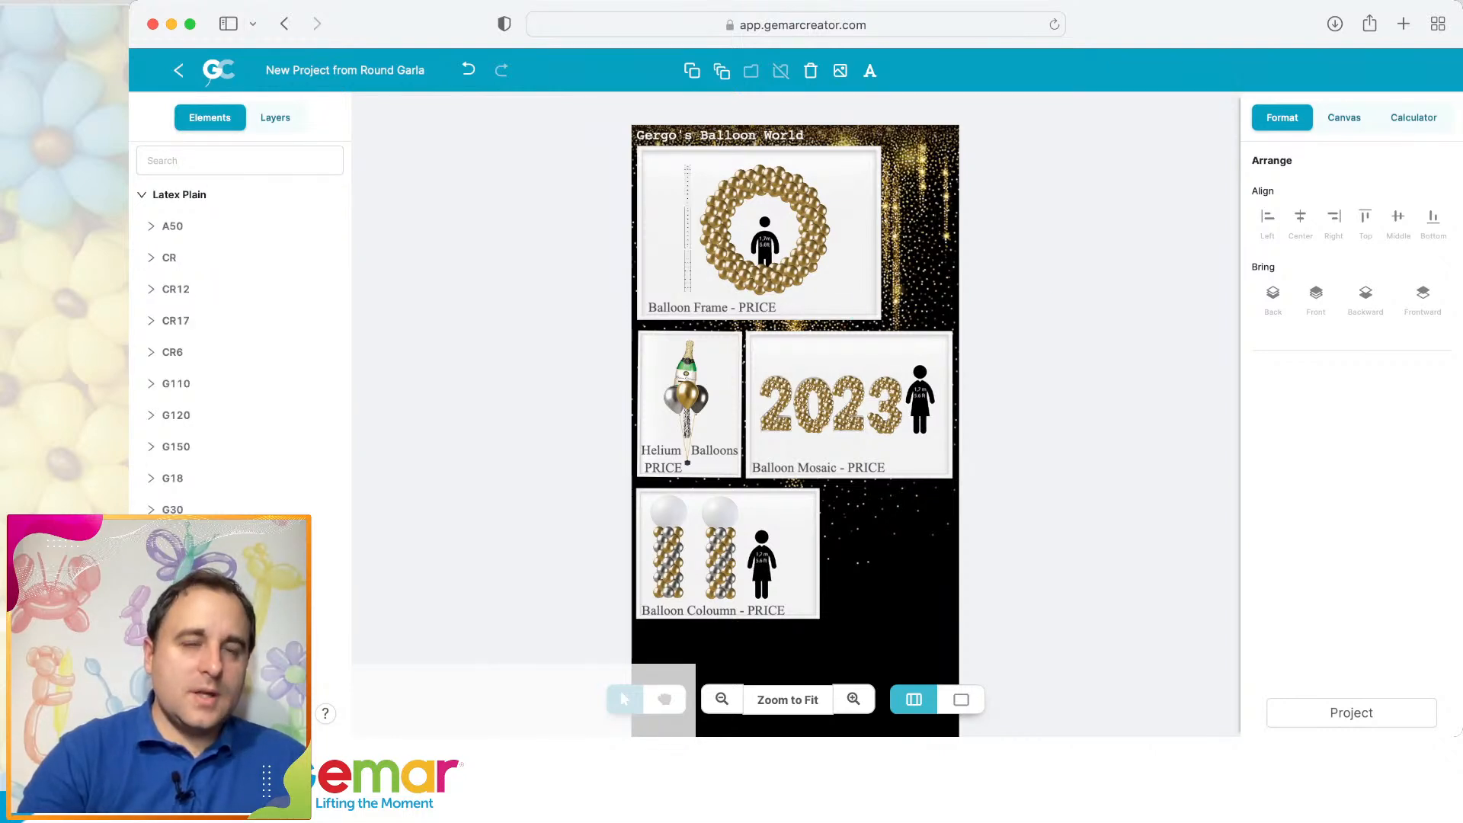
{"action": "left_click", "coordinate": [180, 194]}
{"action": "left_click", "coordinate": [183, 290]}
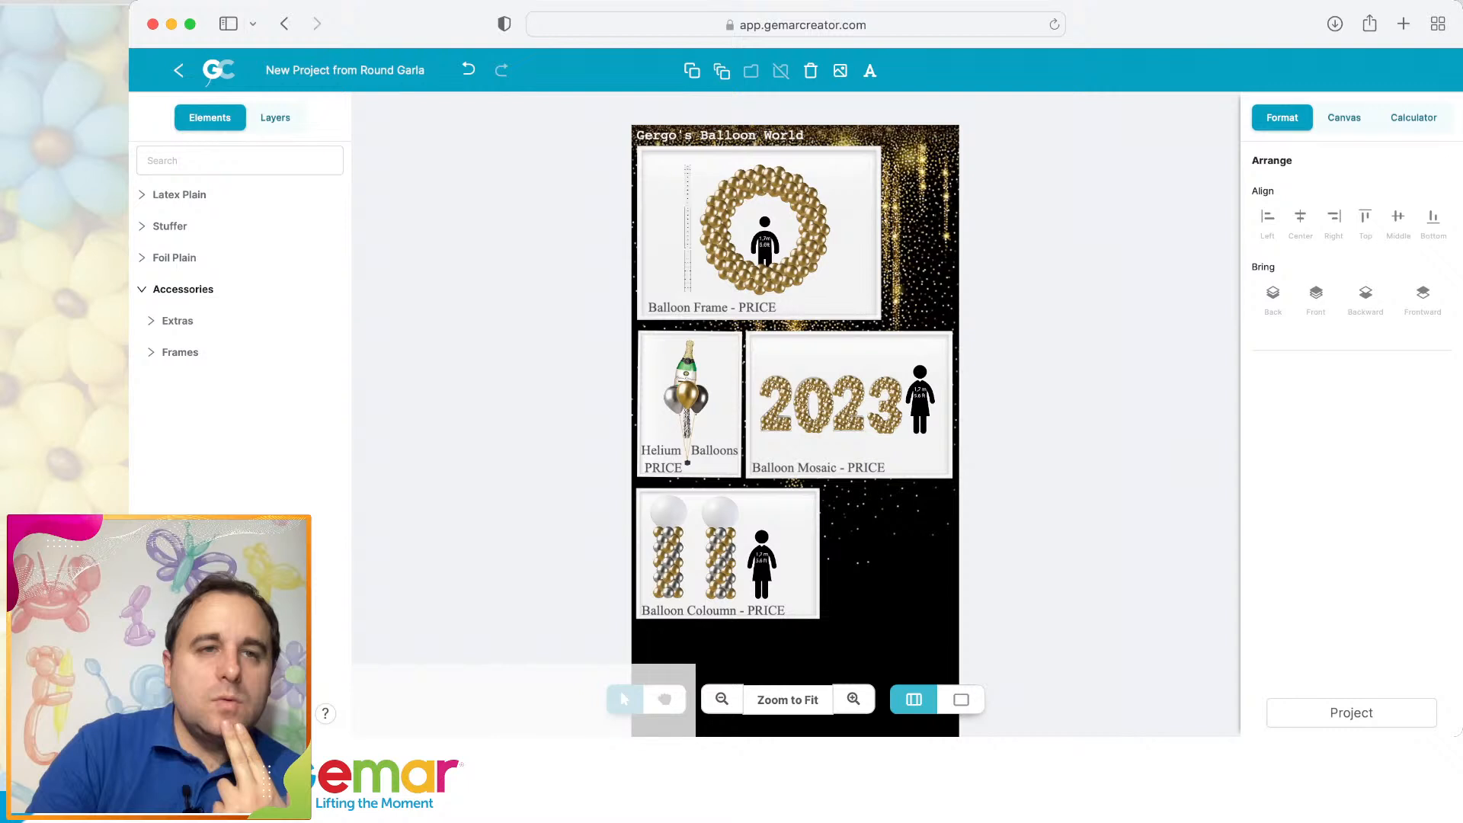
{"action": "left_click", "coordinate": [174, 258]}
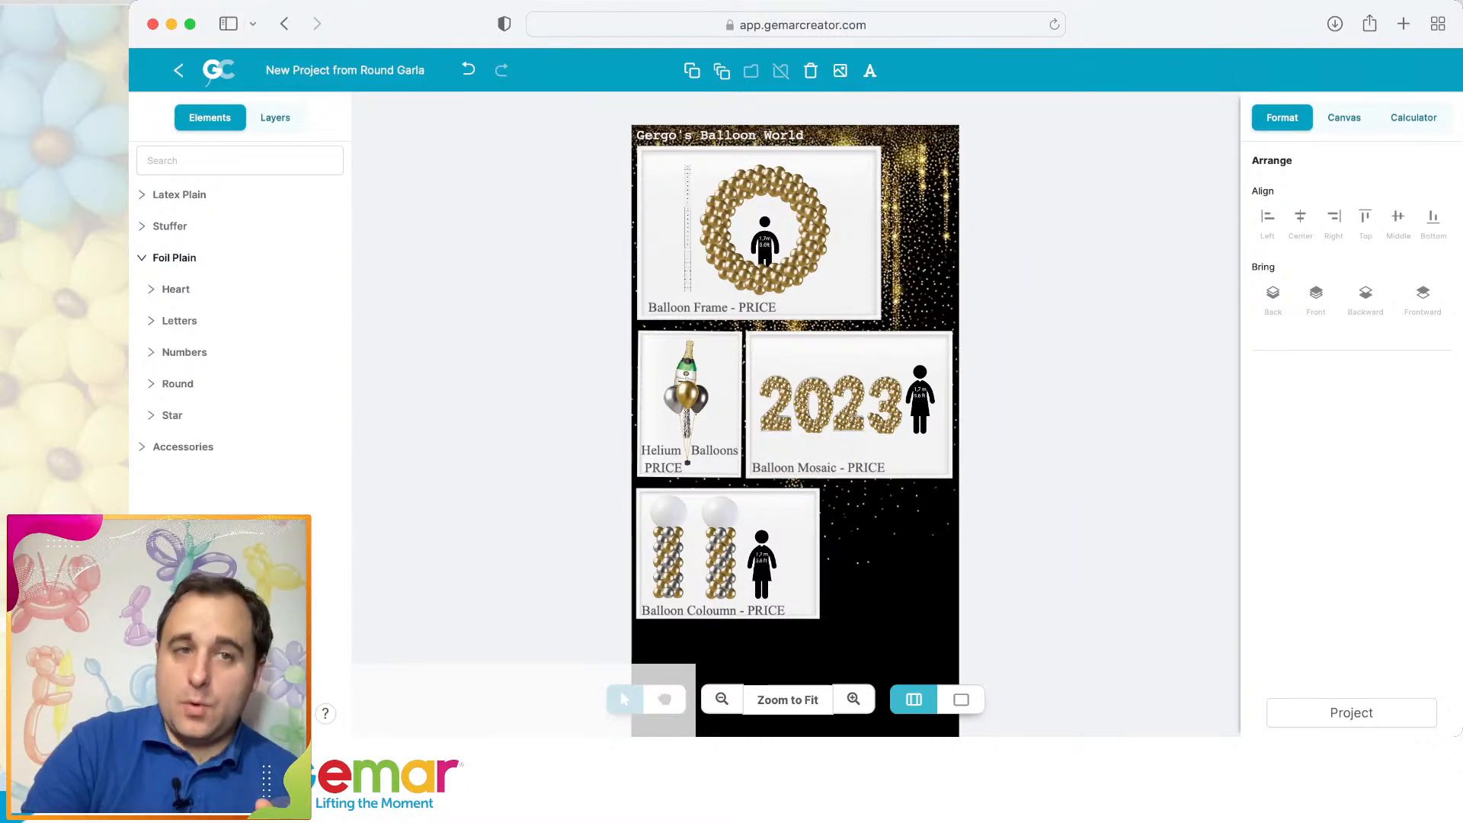
{"action": "scroll", "coordinate": [249, 388], "scroll_direction": "down", "scroll_amount": 3}
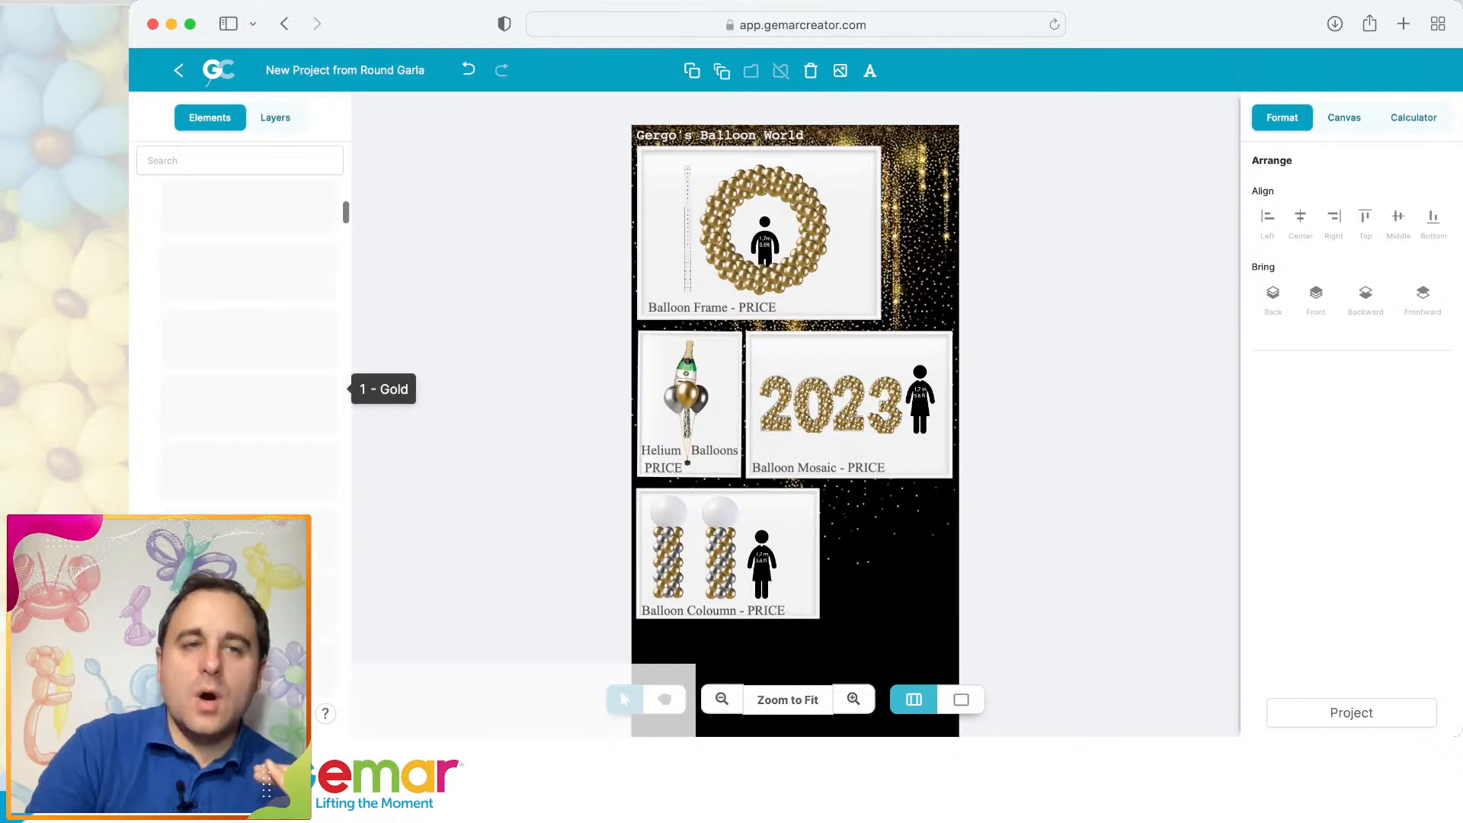
{"action": "scroll", "coordinate": [248, 388], "scroll_direction": "down", "scroll_amount": 3}
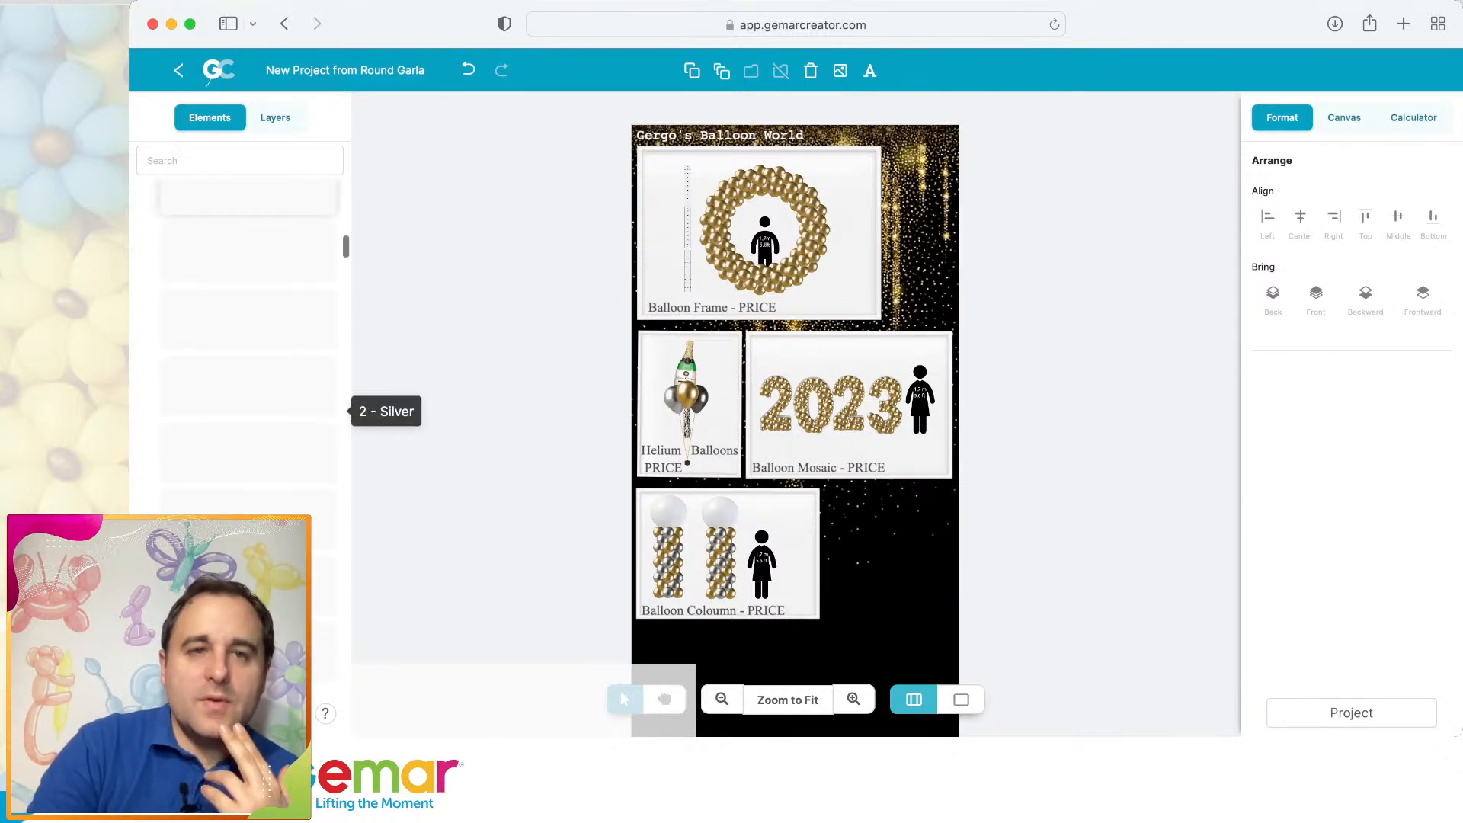
{"action": "scroll", "coordinate": [249, 263], "scroll_direction": "up", "scroll_amount": 1}
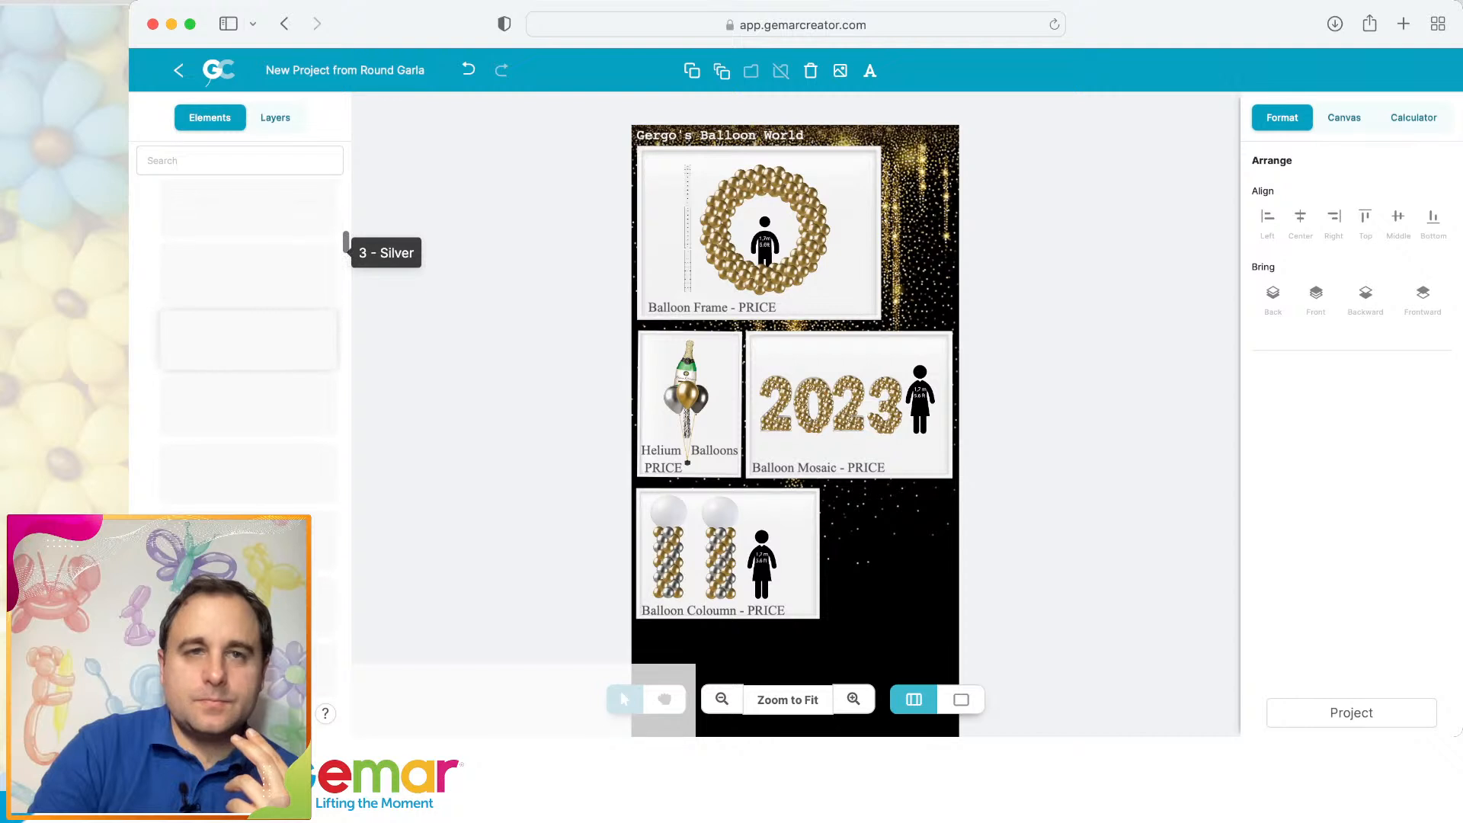
{"action": "left_click", "coordinate": [248, 273]}
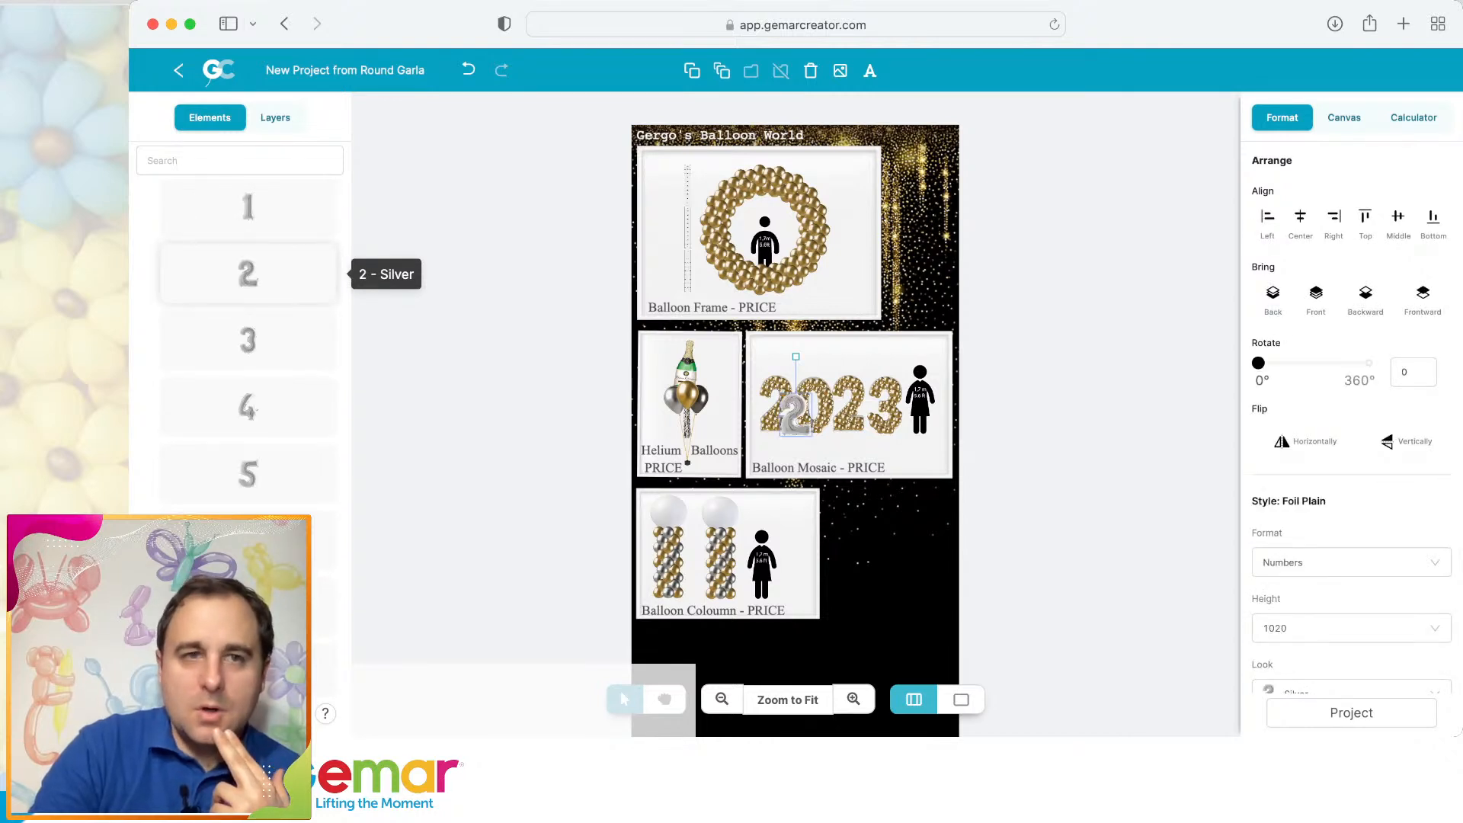
{"action": "left_click", "coordinate": [247, 340]}
{"action": "left_click", "coordinate": [248, 273]}
{"action": "scroll", "coordinate": [248, 301], "scroll_direction": "down", "scroll_amount": 3}
{"action": "scroll", "coordinate": [248, 301], "scroll_direction": "up", "scroll_amount": 6}
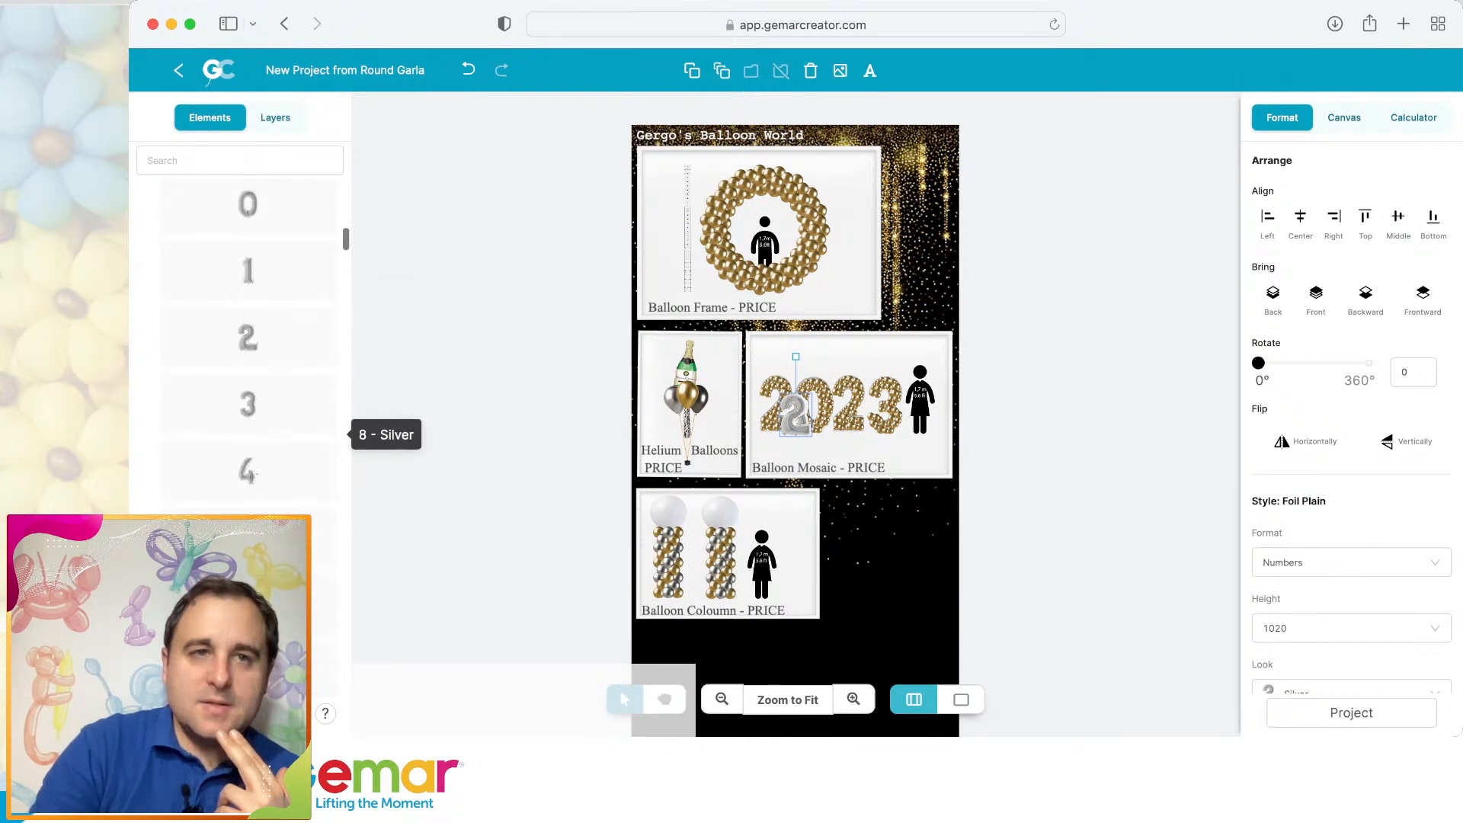
{"action": "left_click", "coordinate": [248, 264]}
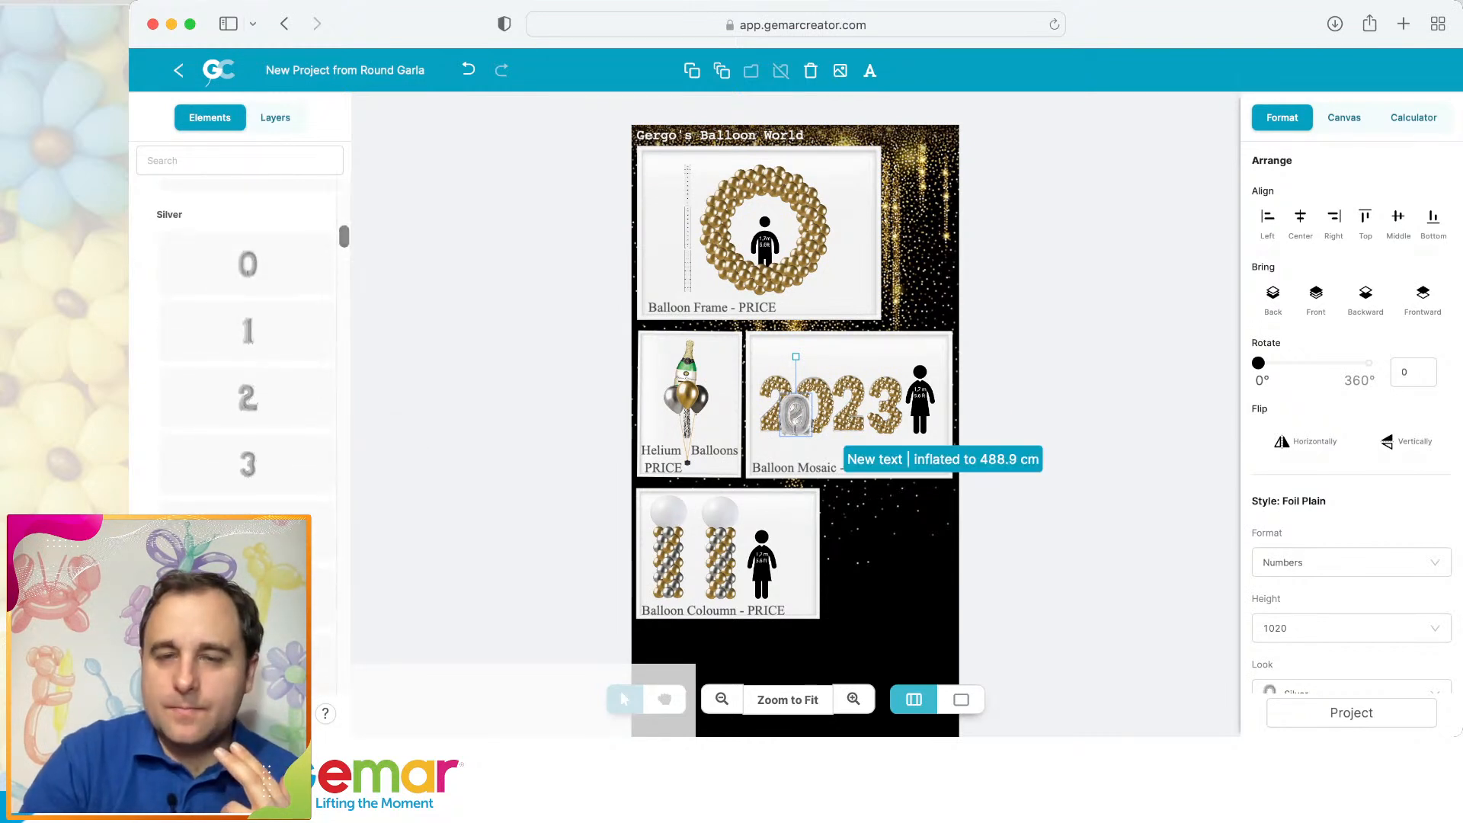
Arrange the four silver number balloons in a row reading 2023, beside the balloon column frame.
{"action": "left_click_drag", "start_coordinate": [796, 413], "coordinate": [917, 529]}
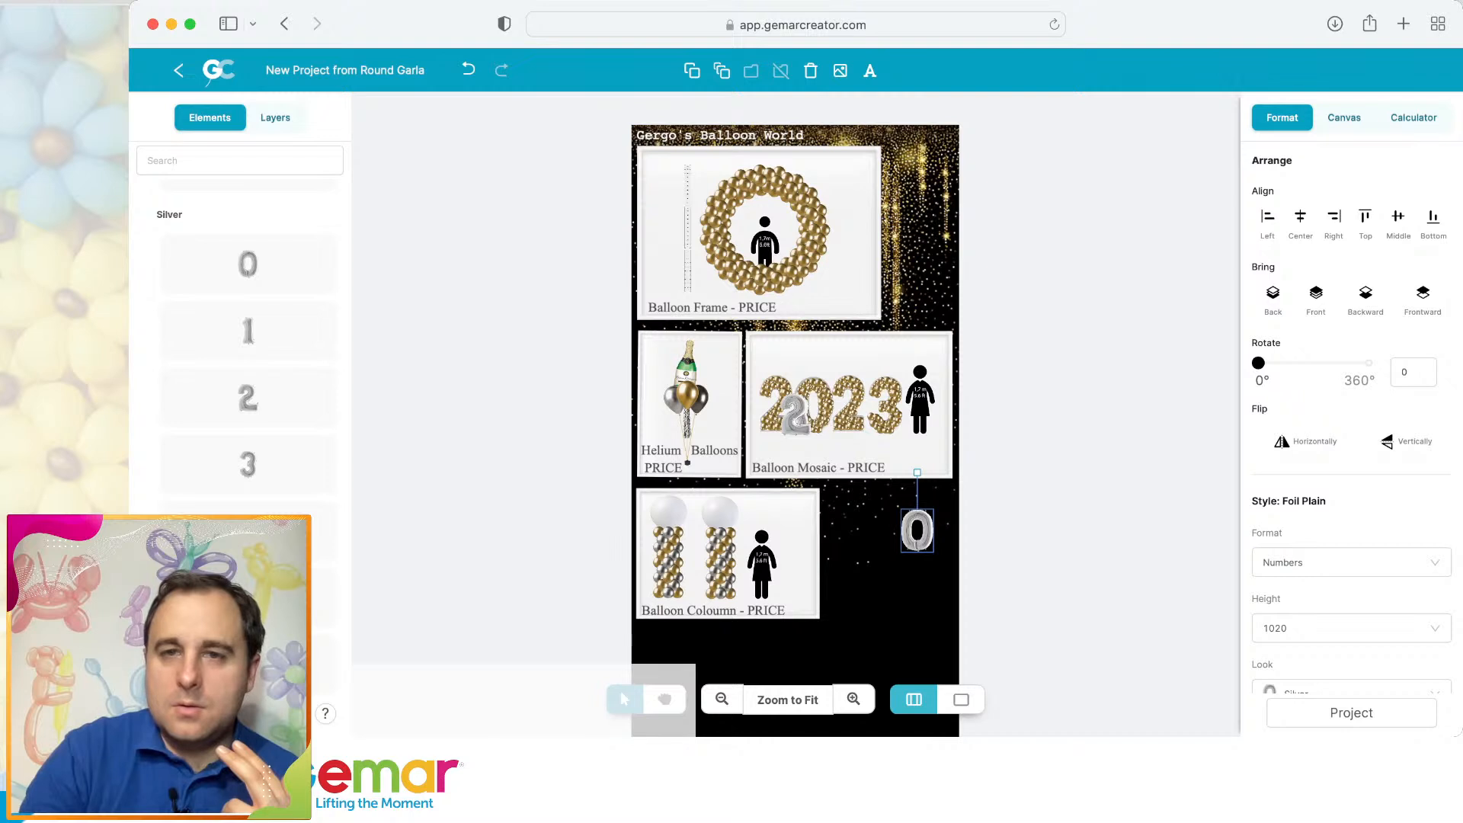
{"action": "left_click_drag", "start_coordinate": [795, 415], "coordinate": [841, 531]}
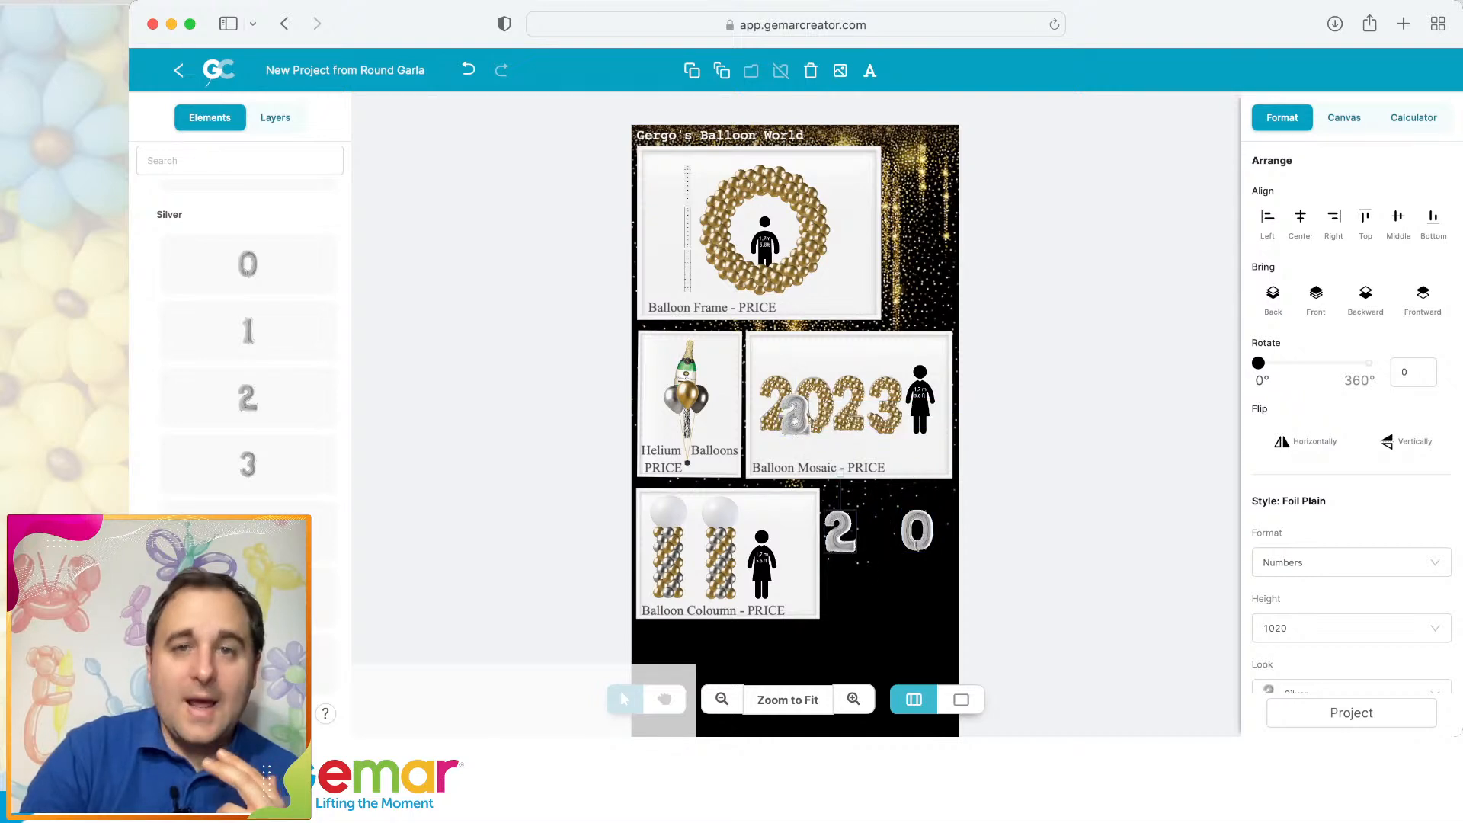
{"action": "left_click_drag", "start_coordinate": [794, 413], "coordinate": [903, 580]}
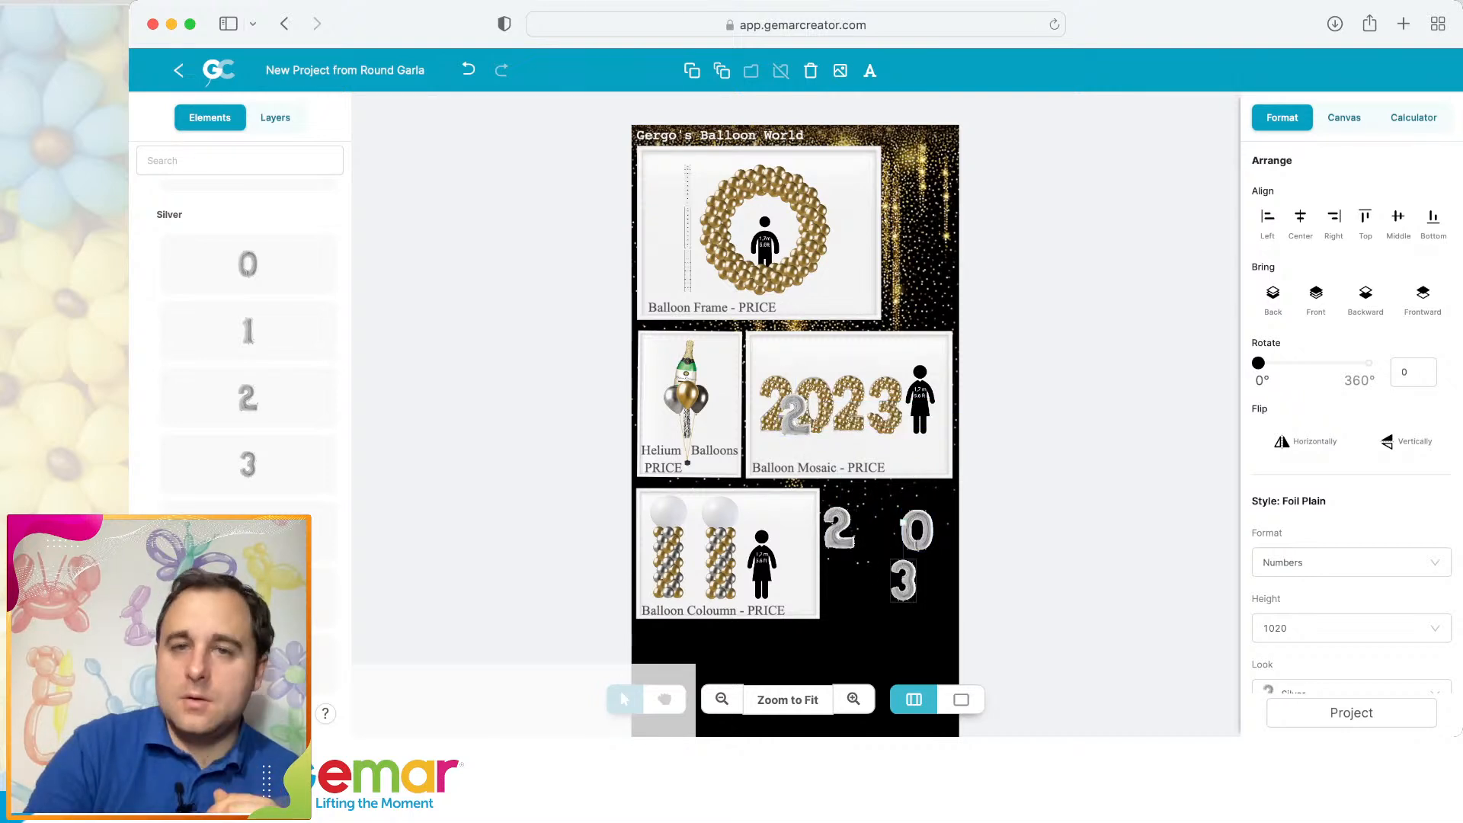
{"action": "left_click_drag", "start_coordinate": [917, 530], "coordinate": [871, 529]}
{"action": "left_click_drag", "start_coordinate": [794, 415], "coordinate": [874, 527]}
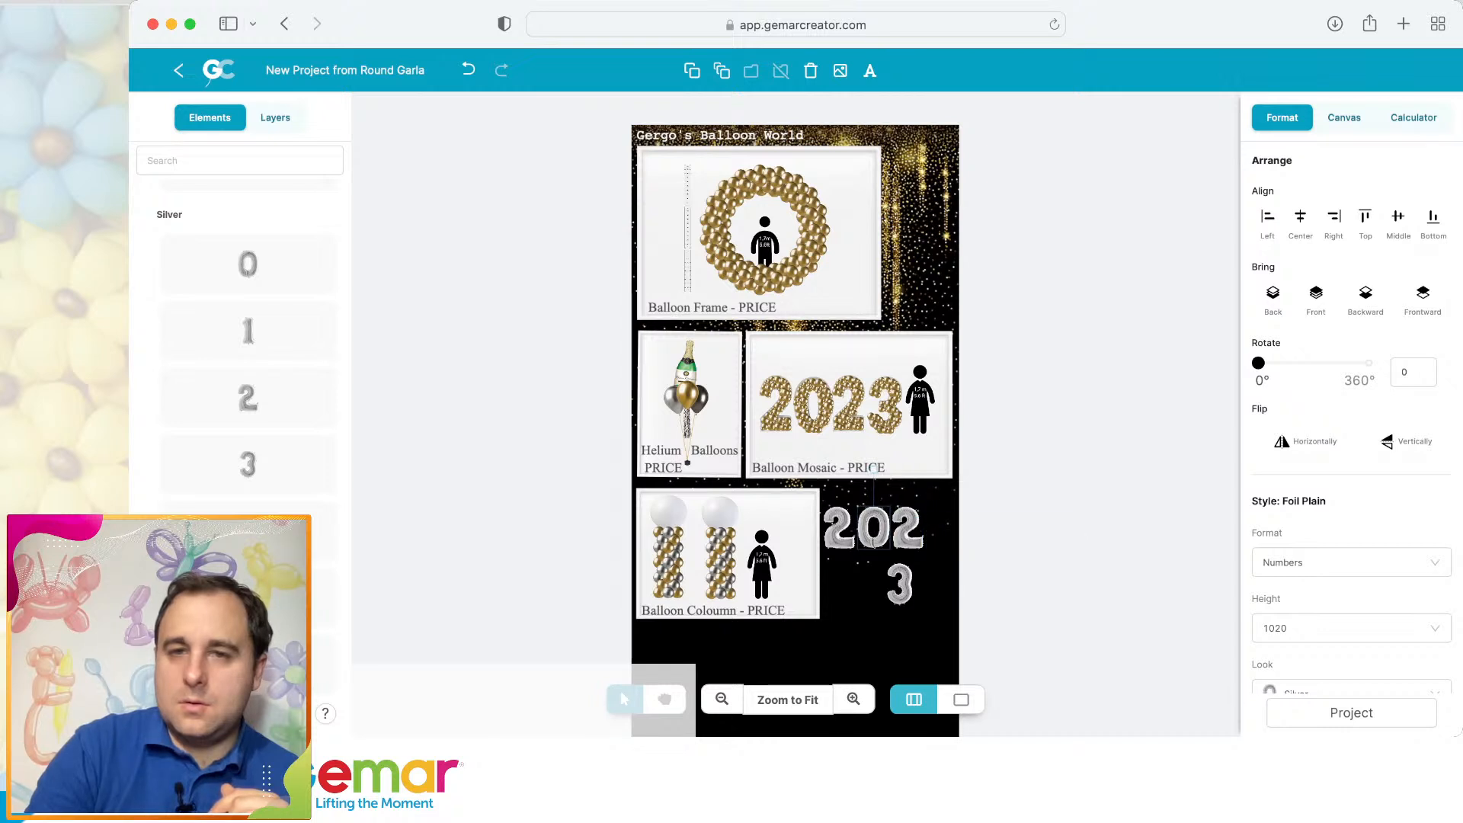
{"action": "left_click_drag", "start_coordinate": [900, 583], "coordinate": [937, 528]}
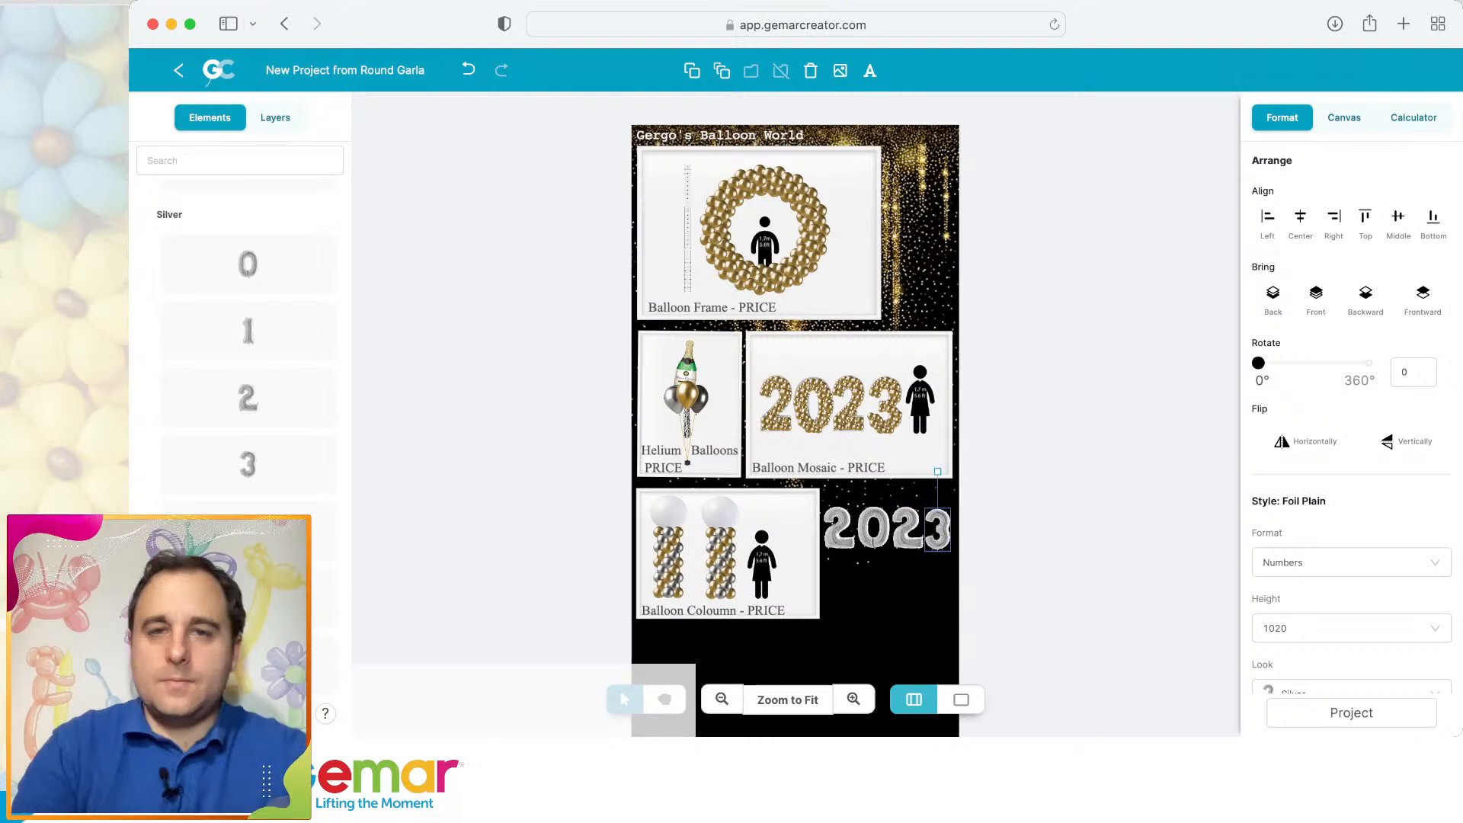
Copy the champagne bouquet's frame onto the silver 2023 and layer it behind the digits but above the poster background.
{"action": "left_click", "coordinate": [716, 427]}
{"action": "key", "text": "super+c"}
{"action": "key", "text": "super+v"}
{"action": "left_click_drag", "start_coordinate": [716, 426], "coordinate": [897, 583]}
{"action": "left_click", "coordinate": [275, 117]}
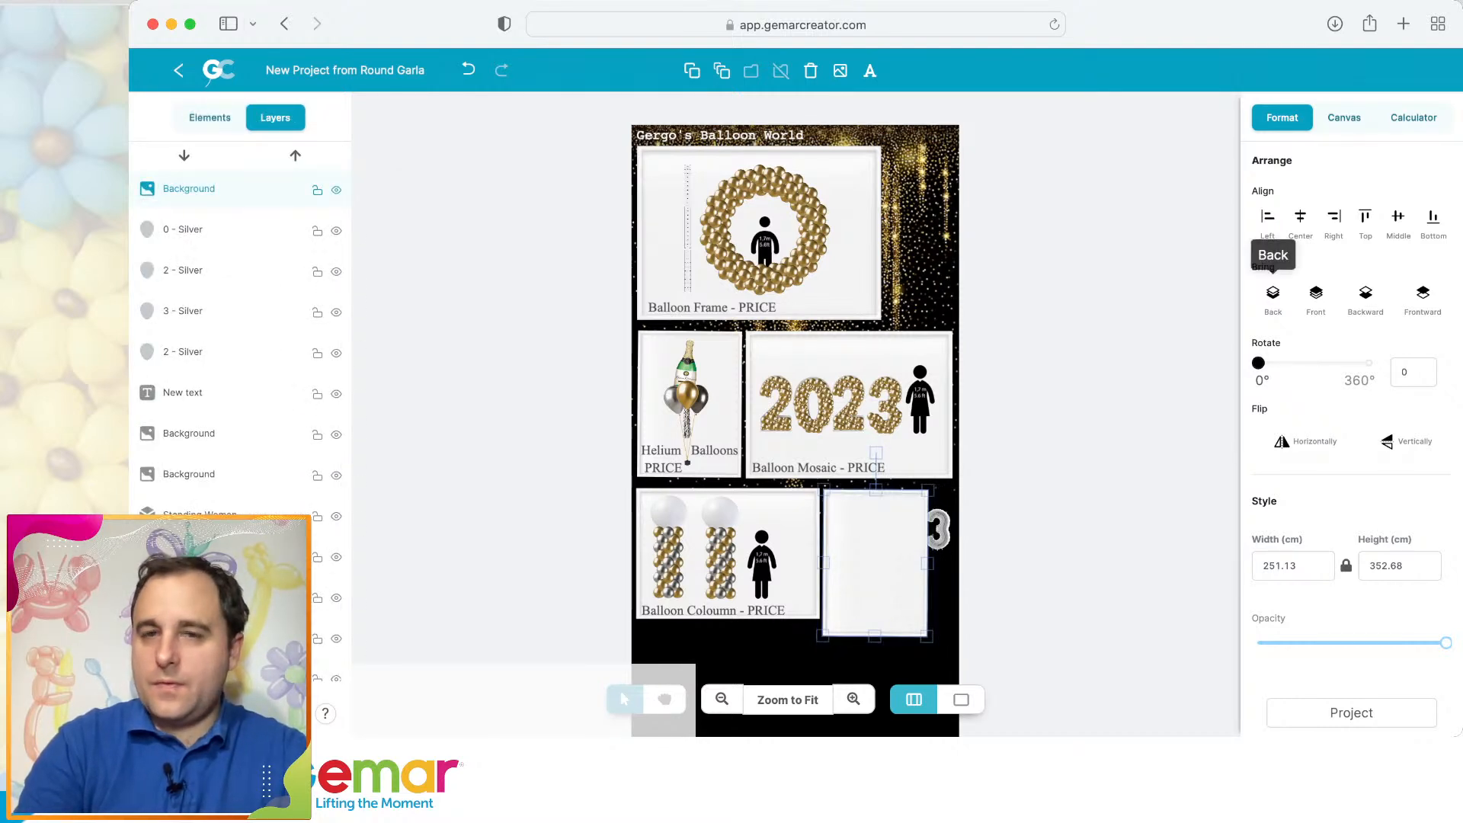
{"action": "left_click", "coordinate": [1273, 292]}
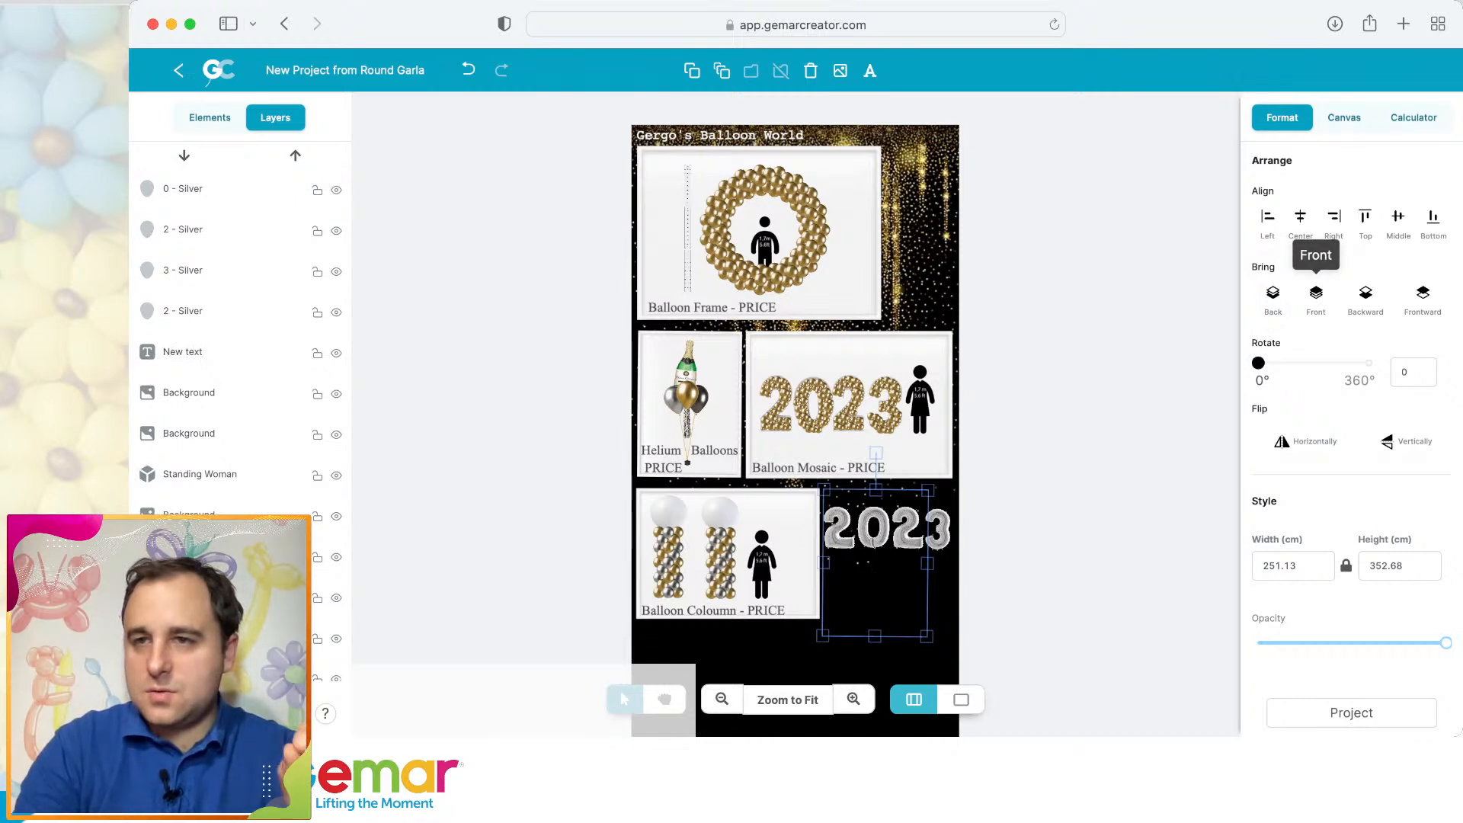
{"action": "left_click", "coordinate": [1423, 293]}
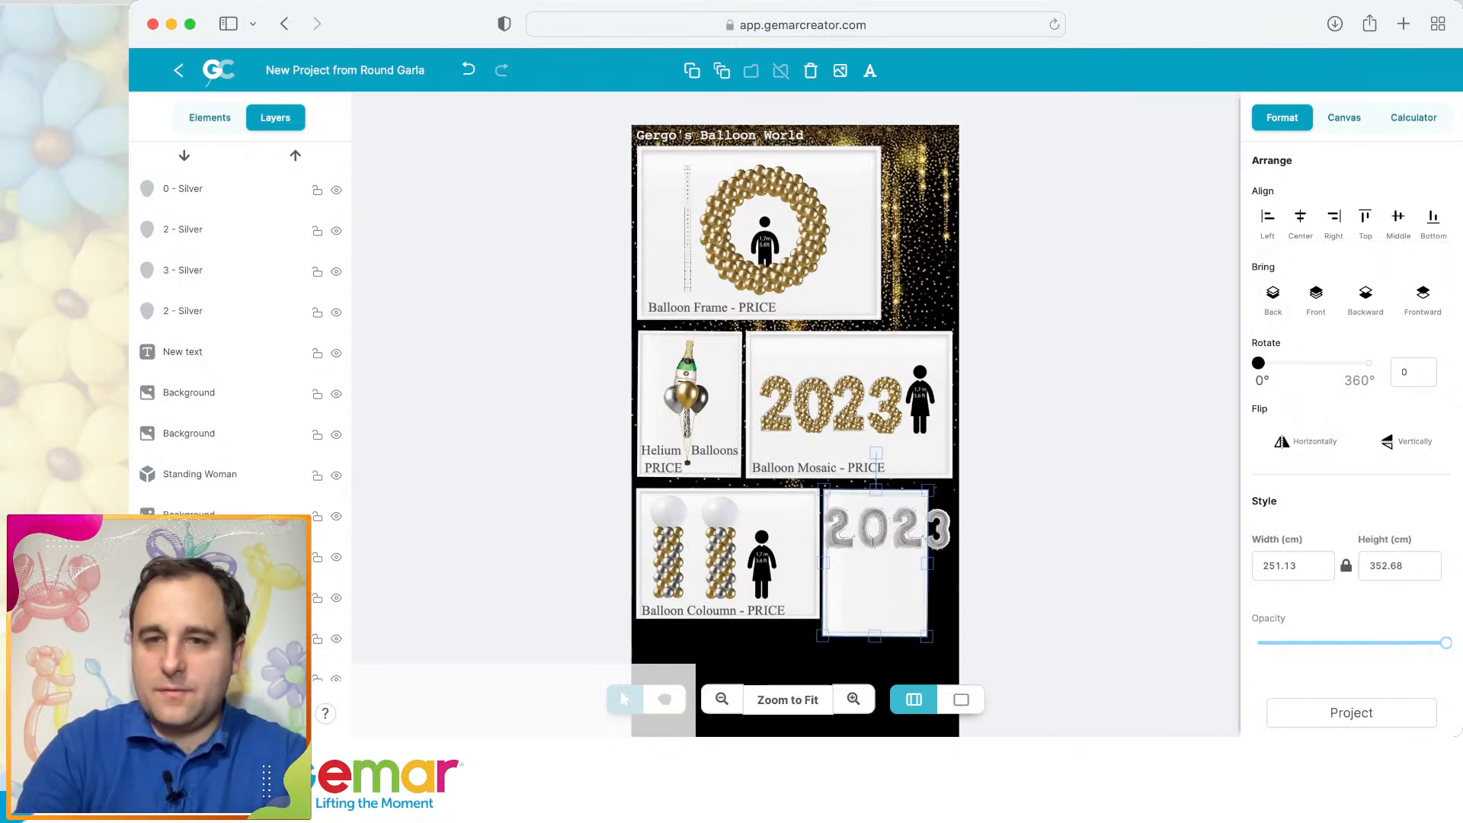
Enlarge the copied frame to enclose all four silver digits and space the digits evenly inside it.
{"action": "left_click_drag", "start_coordinate": [927, 636], "coordinate": [951, 672]}
{"action": "left_click", "coordinate": [841, 528]}
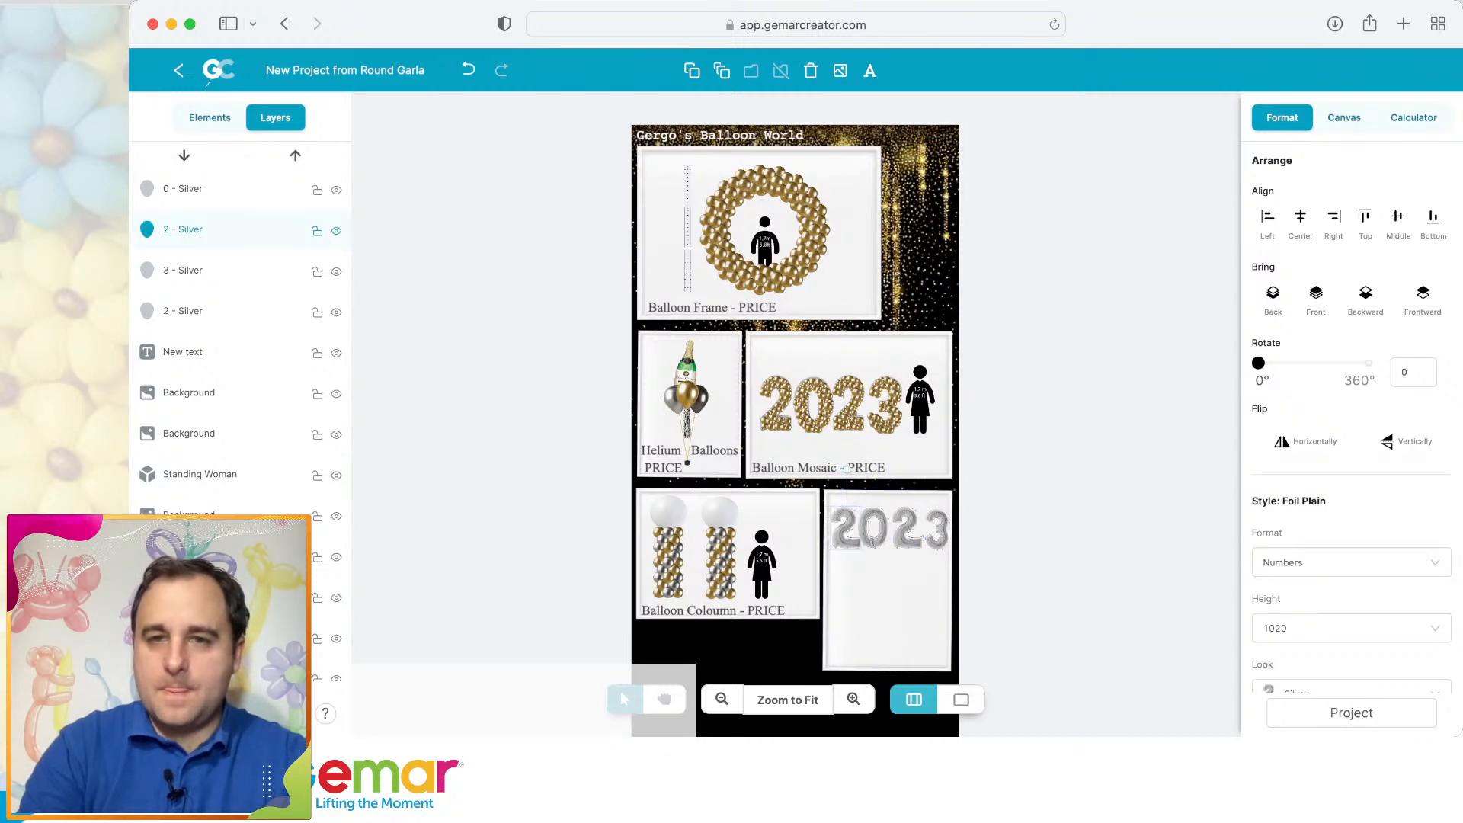
{"action": "left_click_drag", "start_coordinate": [874, 528], "coordinate": [935, 528]}
{"action": "left_click", "coordinate": [1021, 537]}
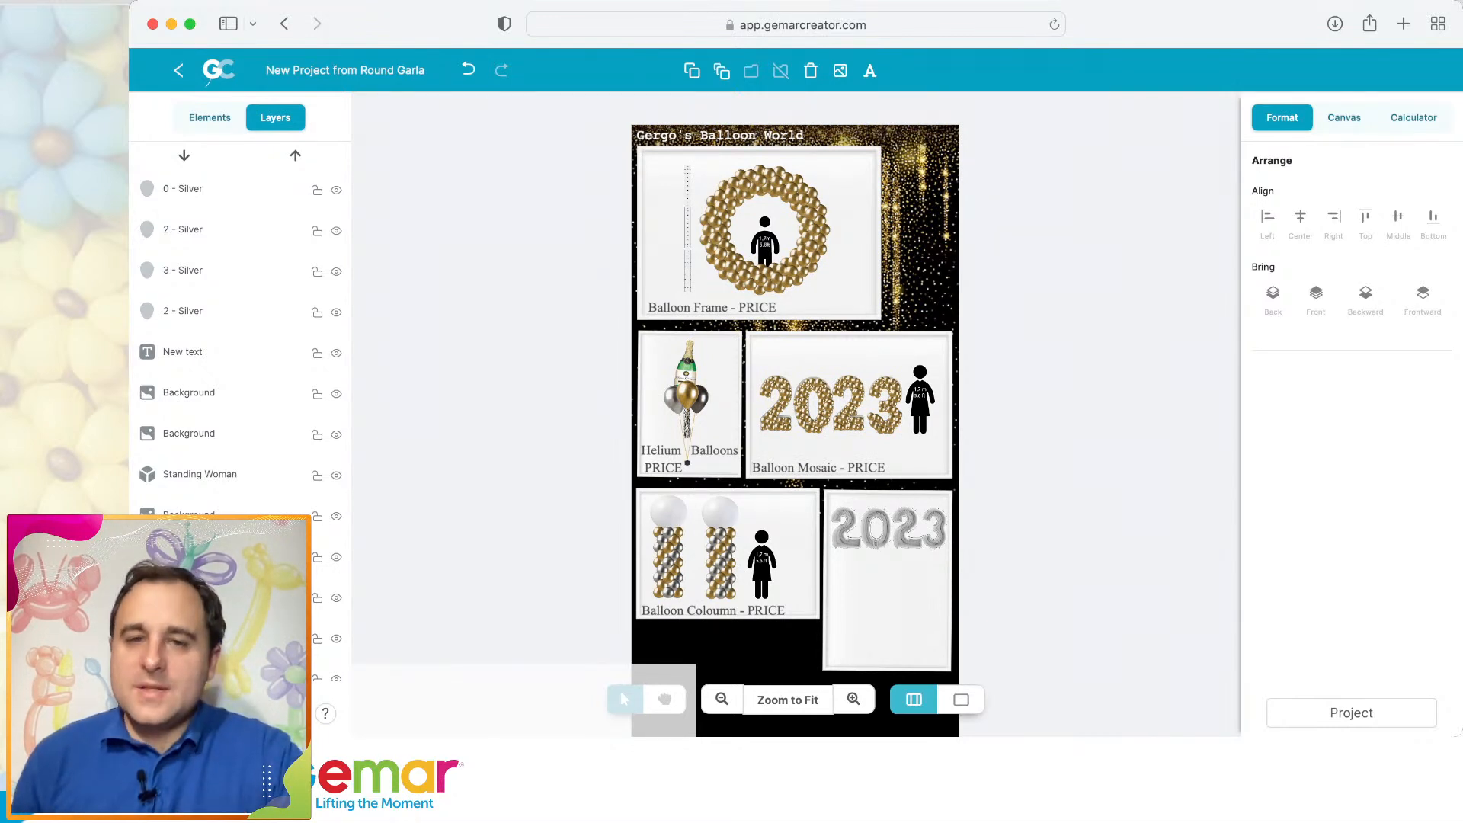
Duplicate the "Balloon Mosaic - PRICE" caption and place the copy at the bottom of the silver 2023 frame.
{"action": "left_click", "coordinate": [664, 699]}
{"action": "mouse_move", "coordinate": [731, 496]}
{"action": "left_mouse_down"}
{"action": "mouse_move", "coordinate": [733, 468]}
{"action": "mouse_move", "coordinate": [738, 516]}
{"action": "mouse_move", "coordinate": [732, 495]}
{"action": "left_mouse_up"}
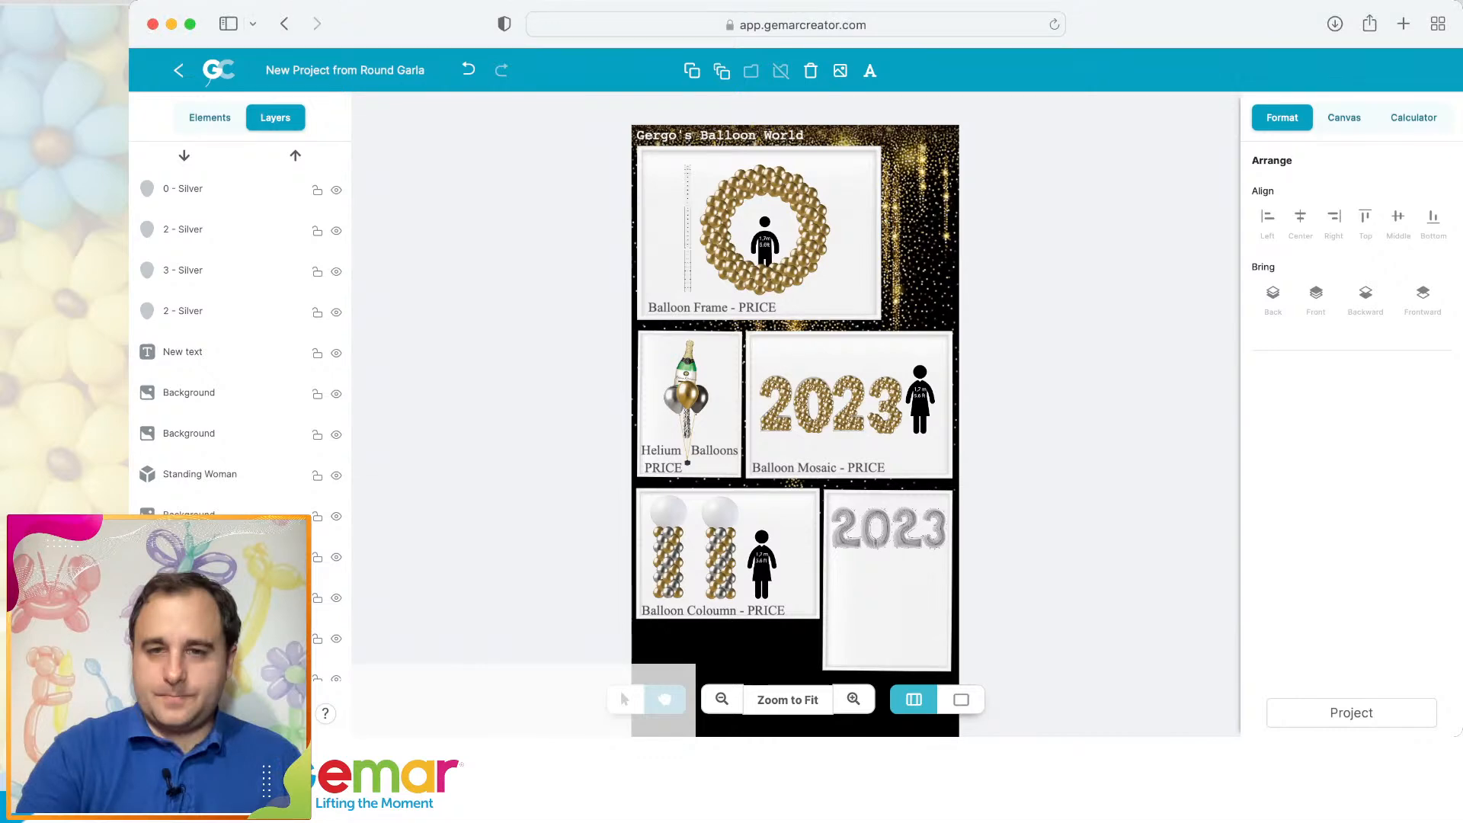
{"action": "left_click", "coordinate": [854, 699]}
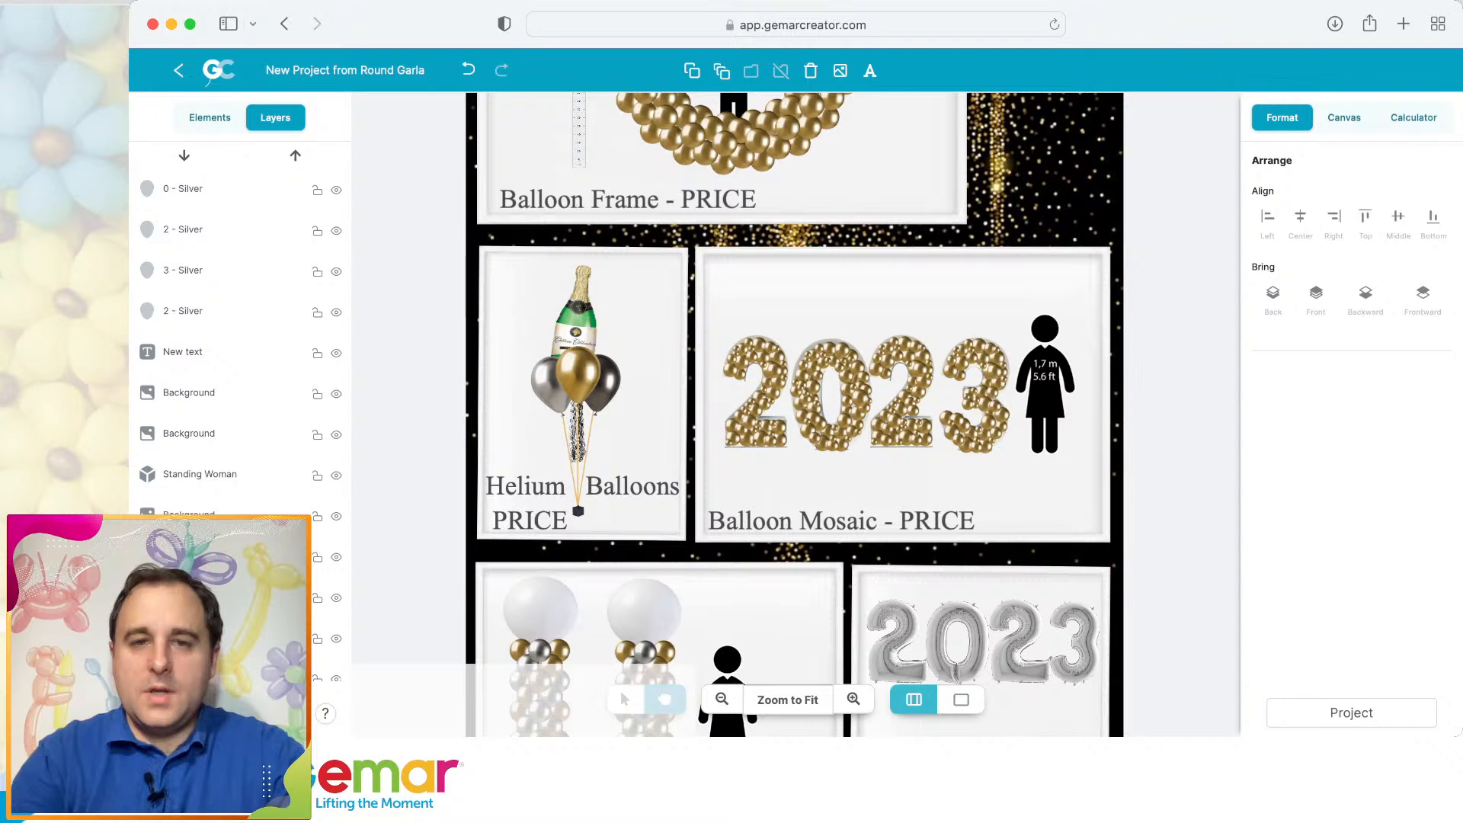
{"action": "left_click", "coordinate": [633, 487]}
{"action": "left_click", "coordinate": [933, 521]}
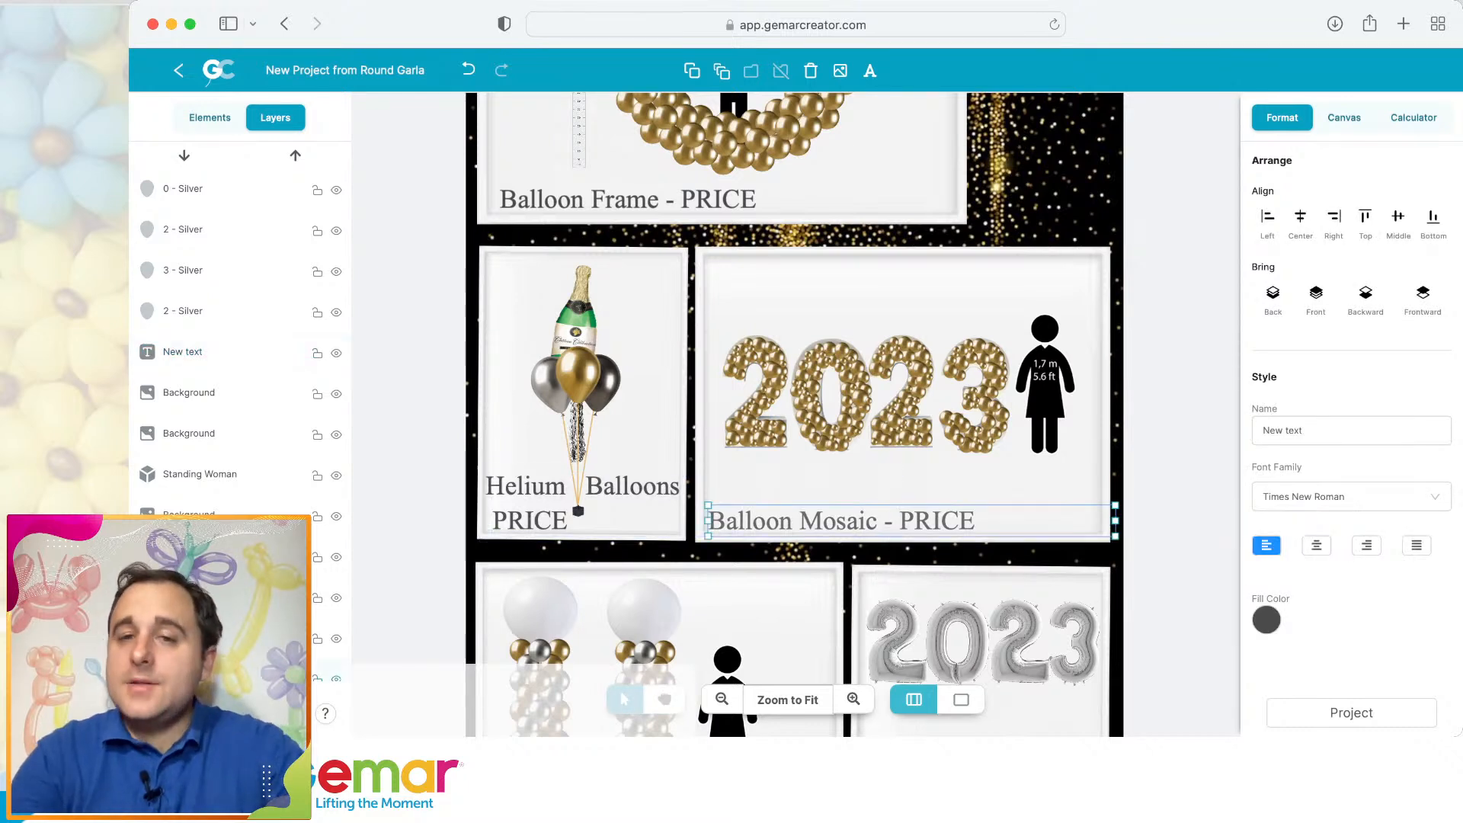
{"action": "key", "text": "super+v"}
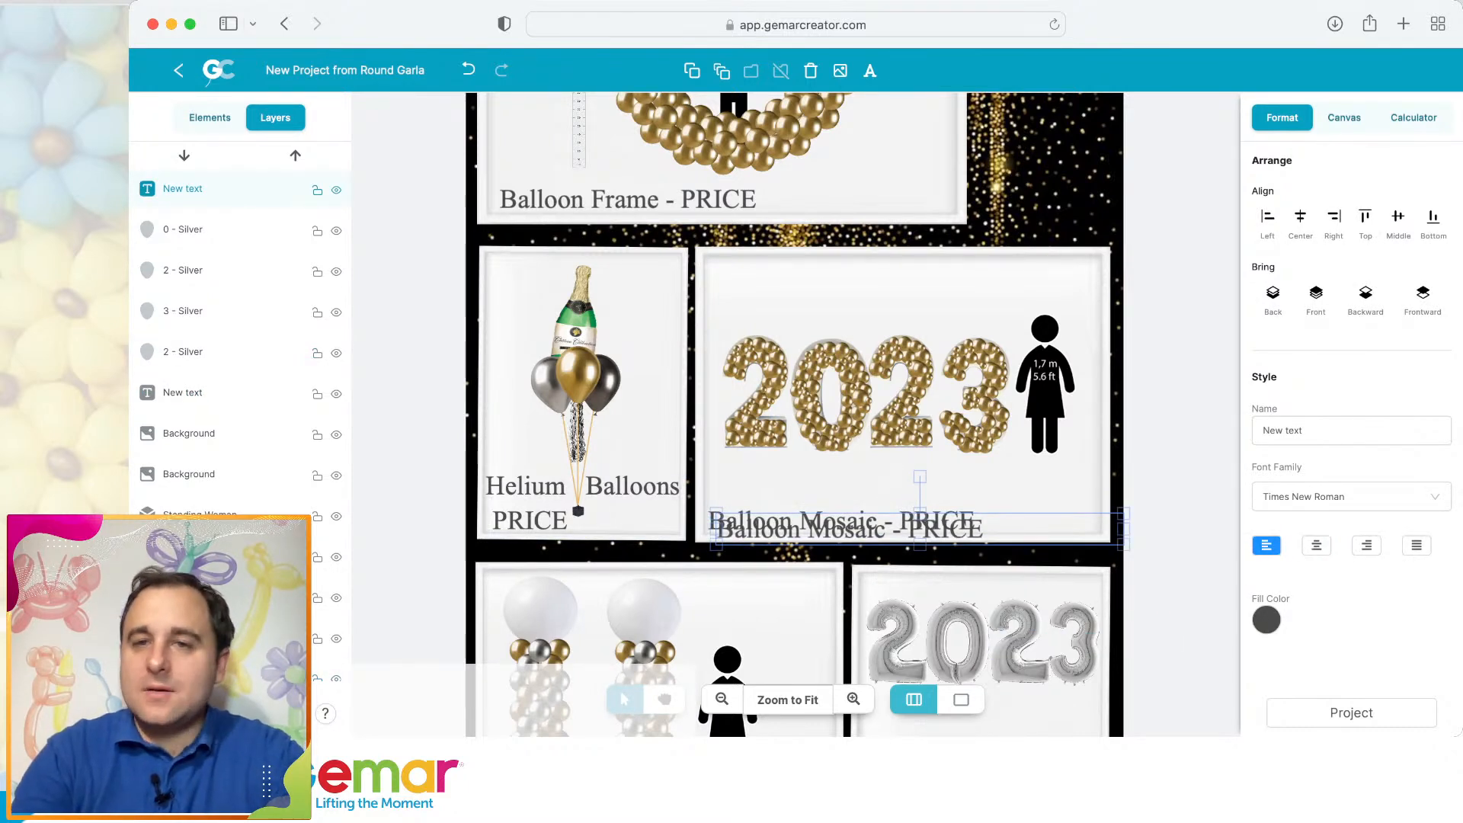
{"action": "left_click", "coordinate": [724, 689]}
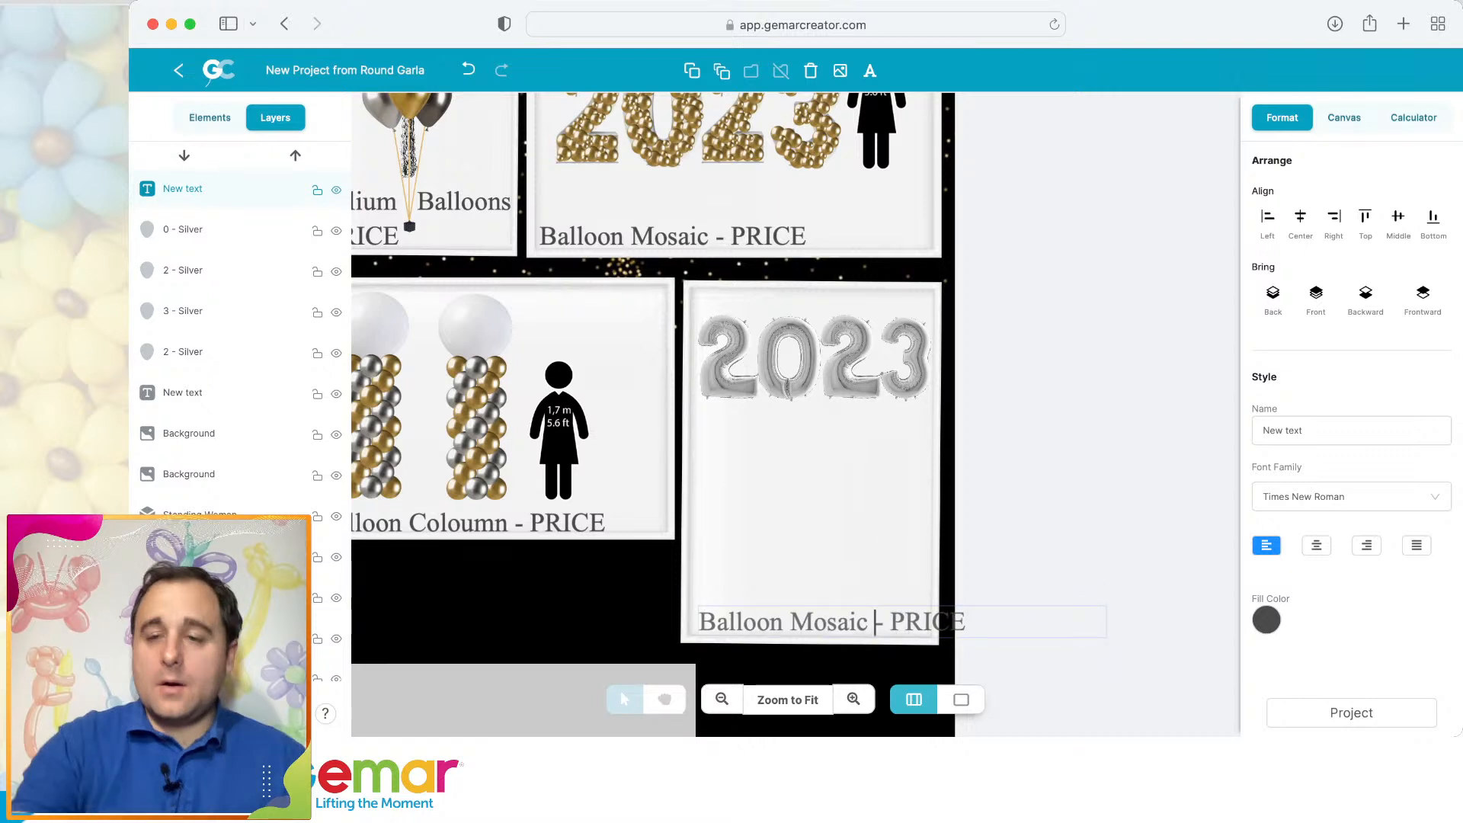
Remove the copied caption's dash, put PRICE on a second line and fit the text into the frame's lower-left corner.
{"action": "key", "text": "Delete"}
{"action": "key", "text": "Delete"}
{"action": "key", "text": "Return"}
{"action": "left_click_drag", "start_coordinate": [785, 606], "coordinate": [779, 586]}
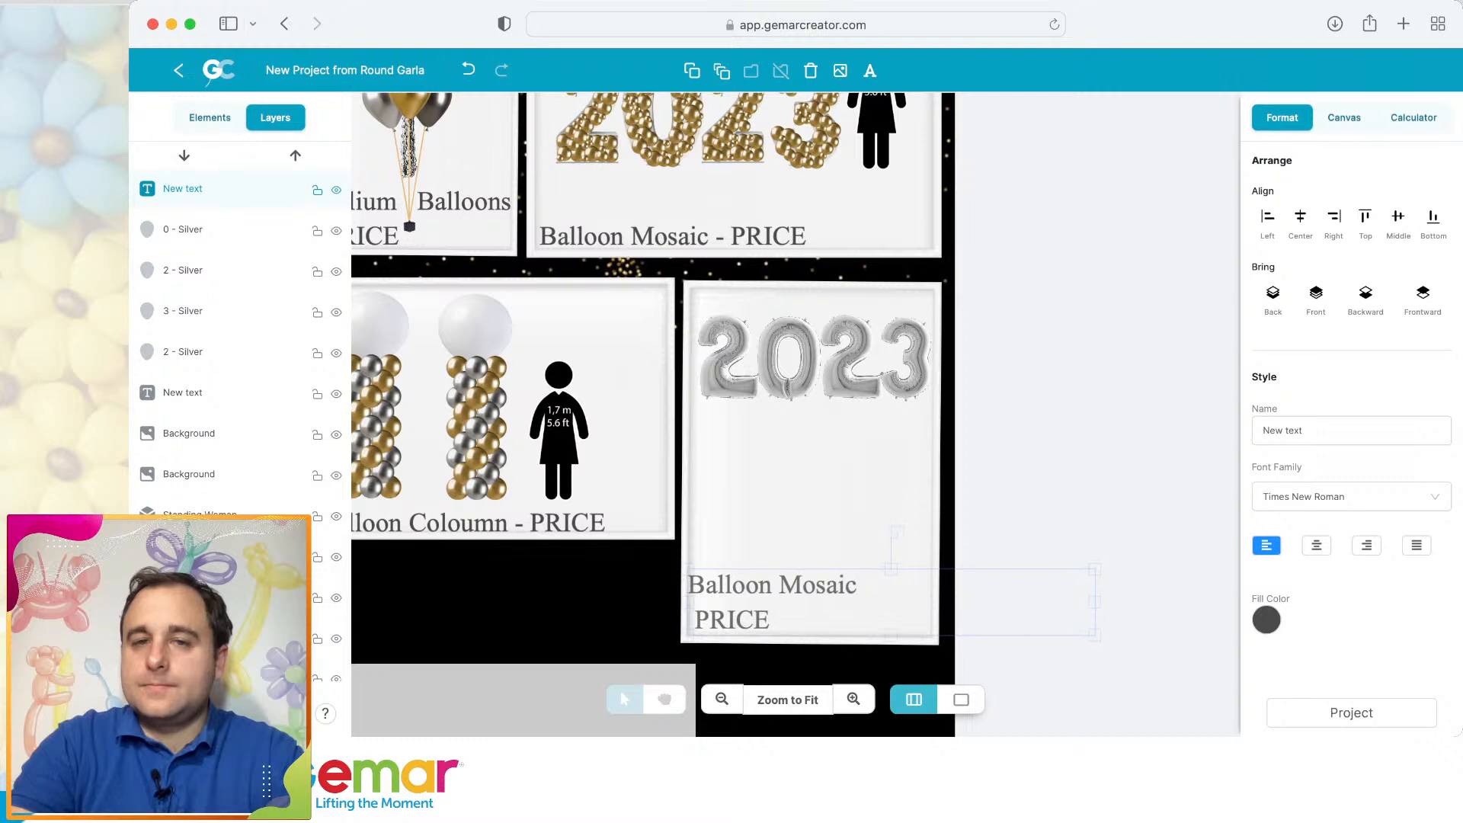
{"action": "left_click", "coordinate": [1067, 472]}
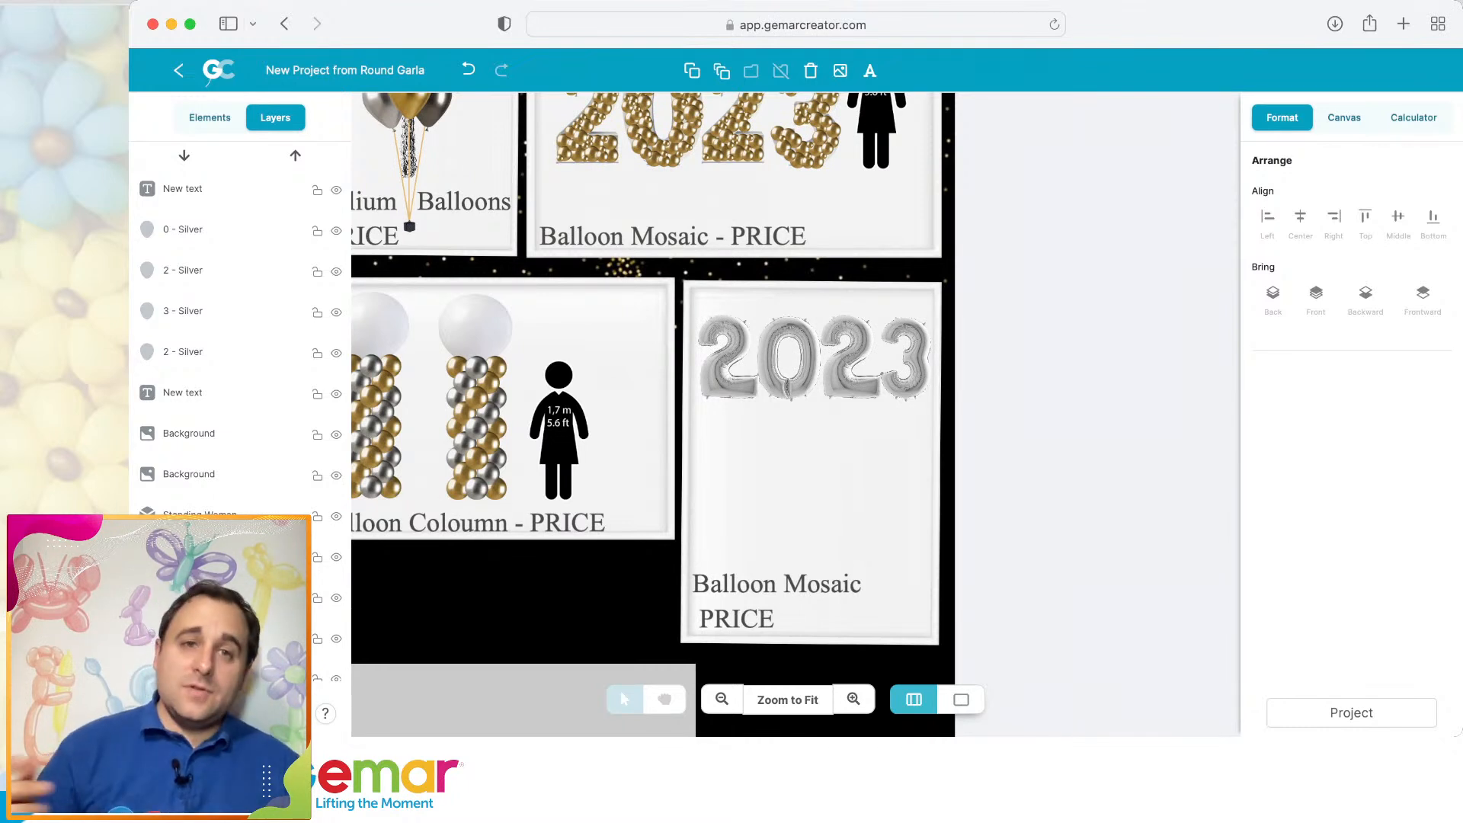
Browse the accessory extras in the element library and look through the tassel colours.
{"action": "left_click", "coordinate": [476, 415]}
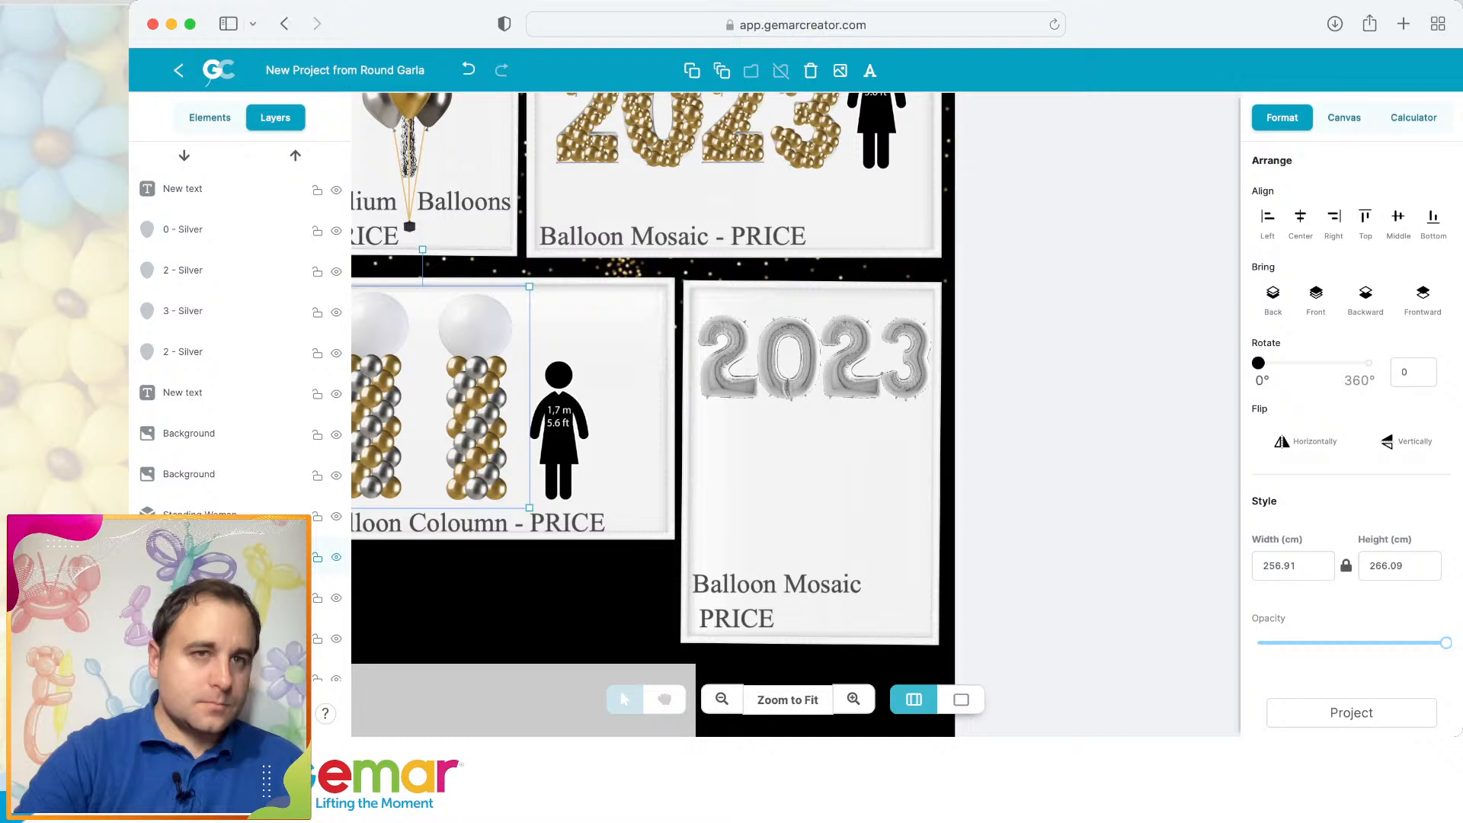
{"action": "left_click", "coordinate": [210, 117]}
{"action": "scroll", "coordinate": [248, 265], "scroll_direction": "up", "scroll_amount": 10}
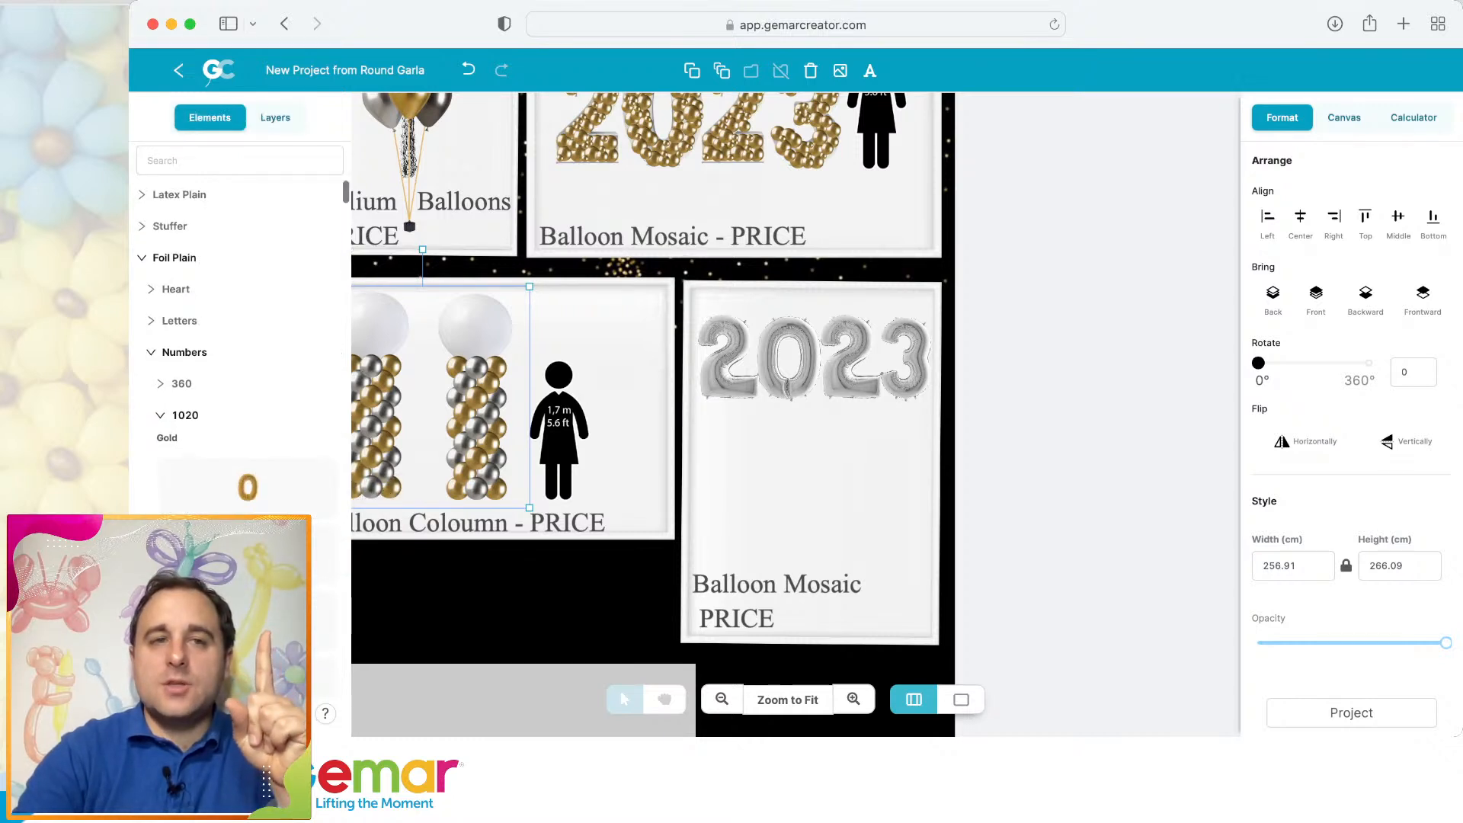
{"action": "left_click", "coordinate": [183, 352]}
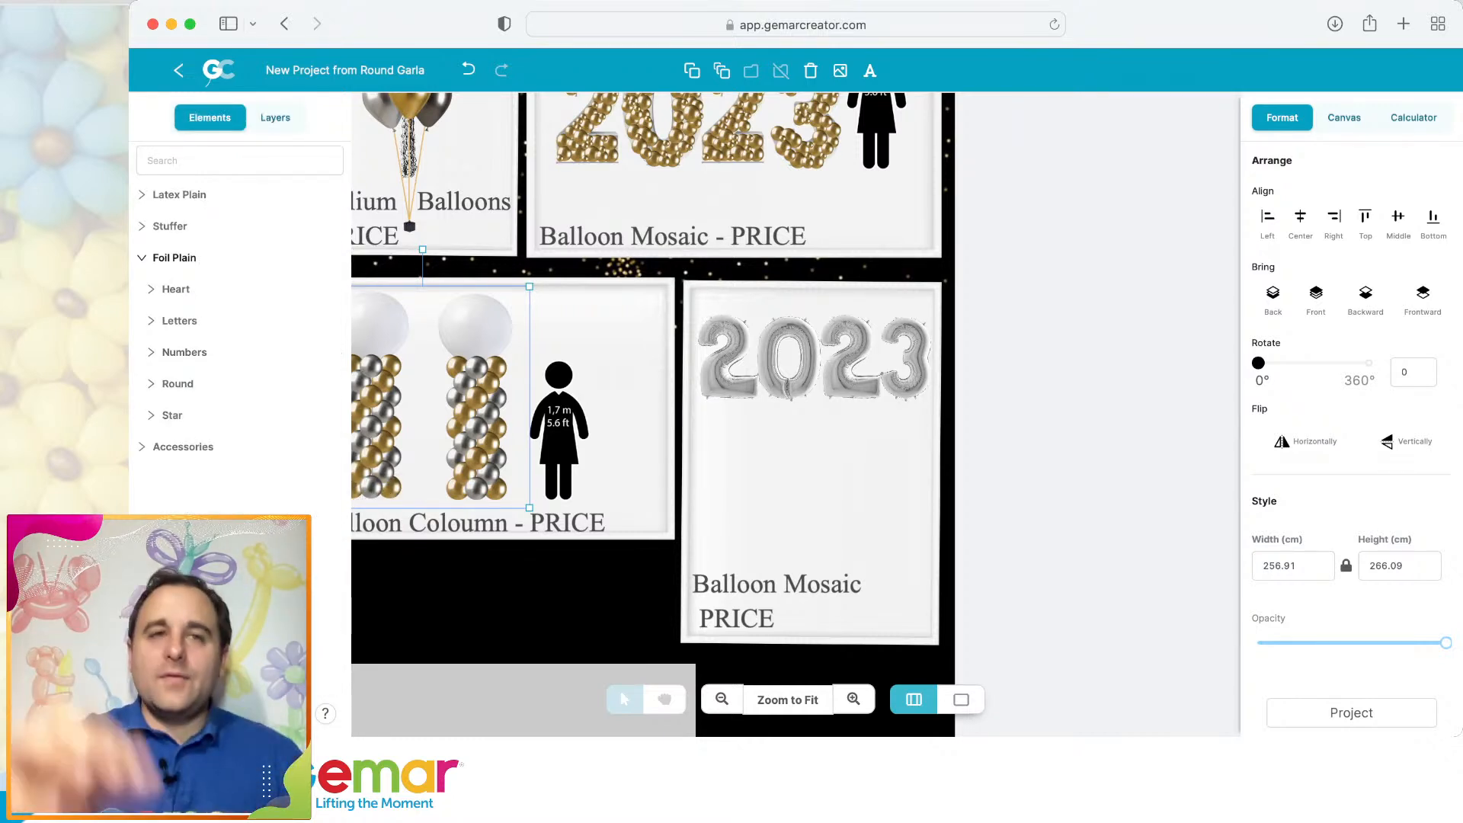
{"action": "left_click", "coordinate": [174, 257]}
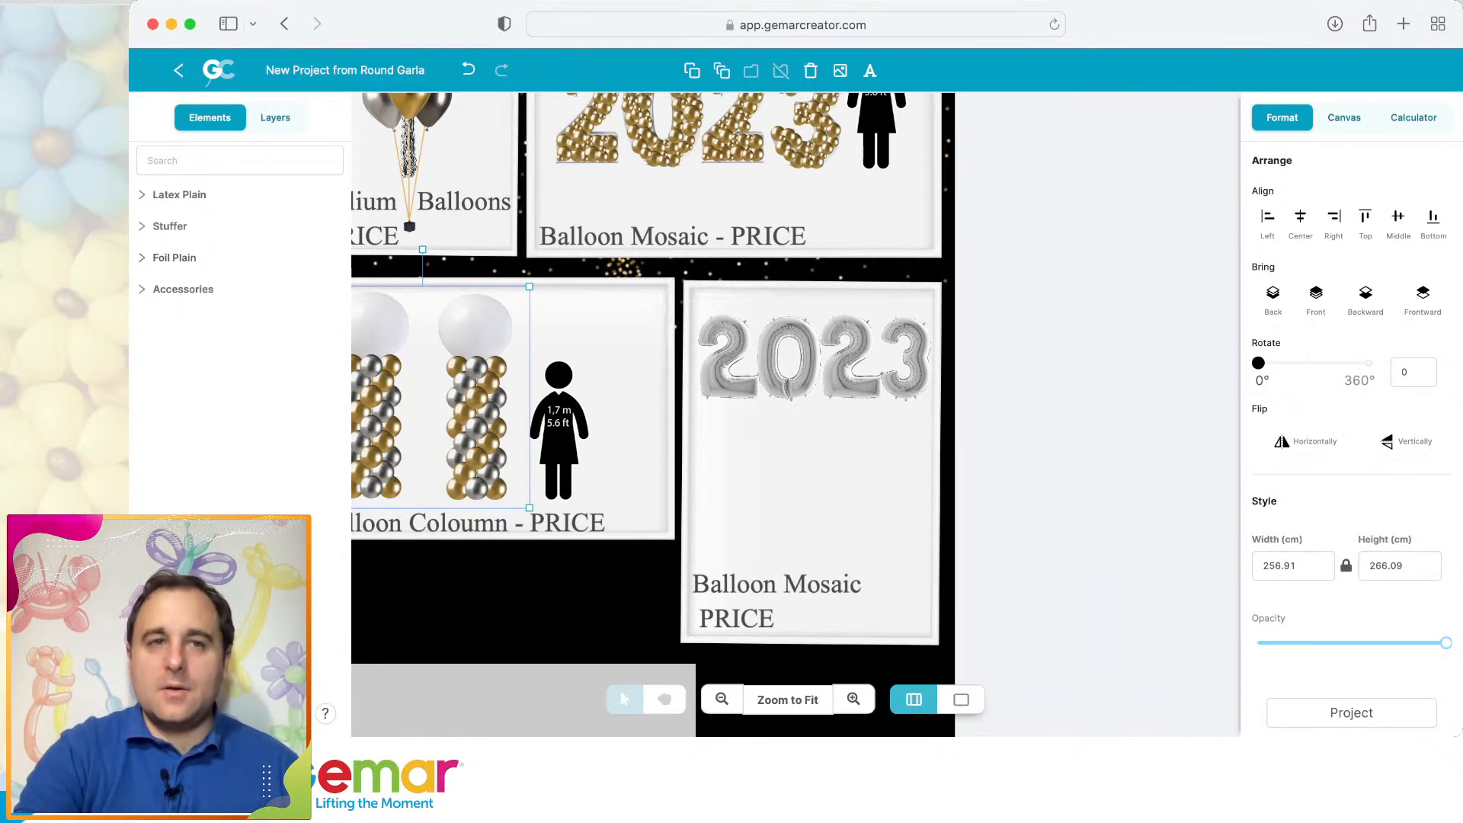
{"action": "left_click", "coordinate": [183, 289]}
{"action": "left_click", "coordinate": [180, 352]}
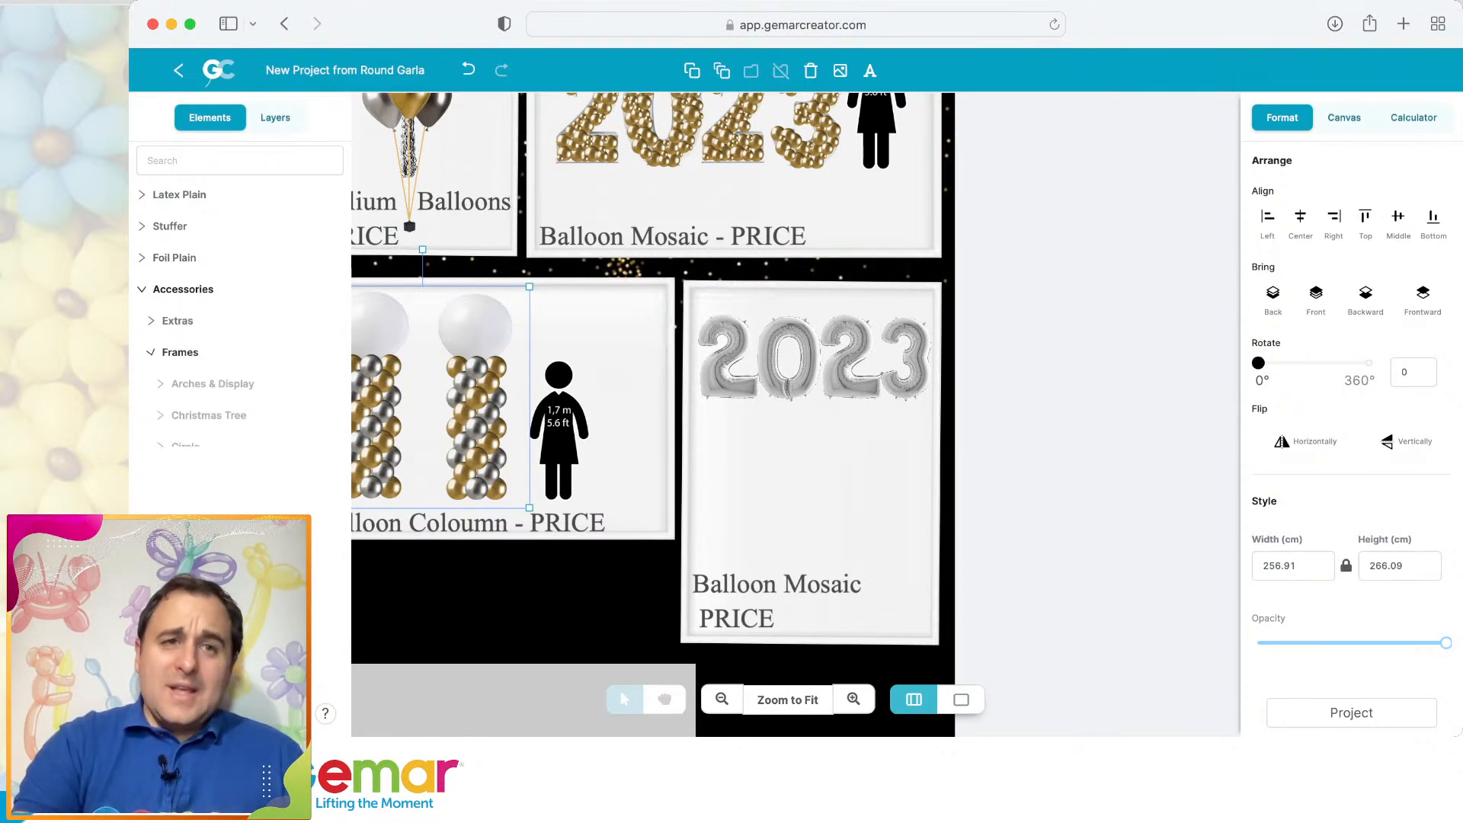
{"action": "left_click", "coordinate": [180, 352]}
{"action": "left_click", "coordinate": [178, 321]}
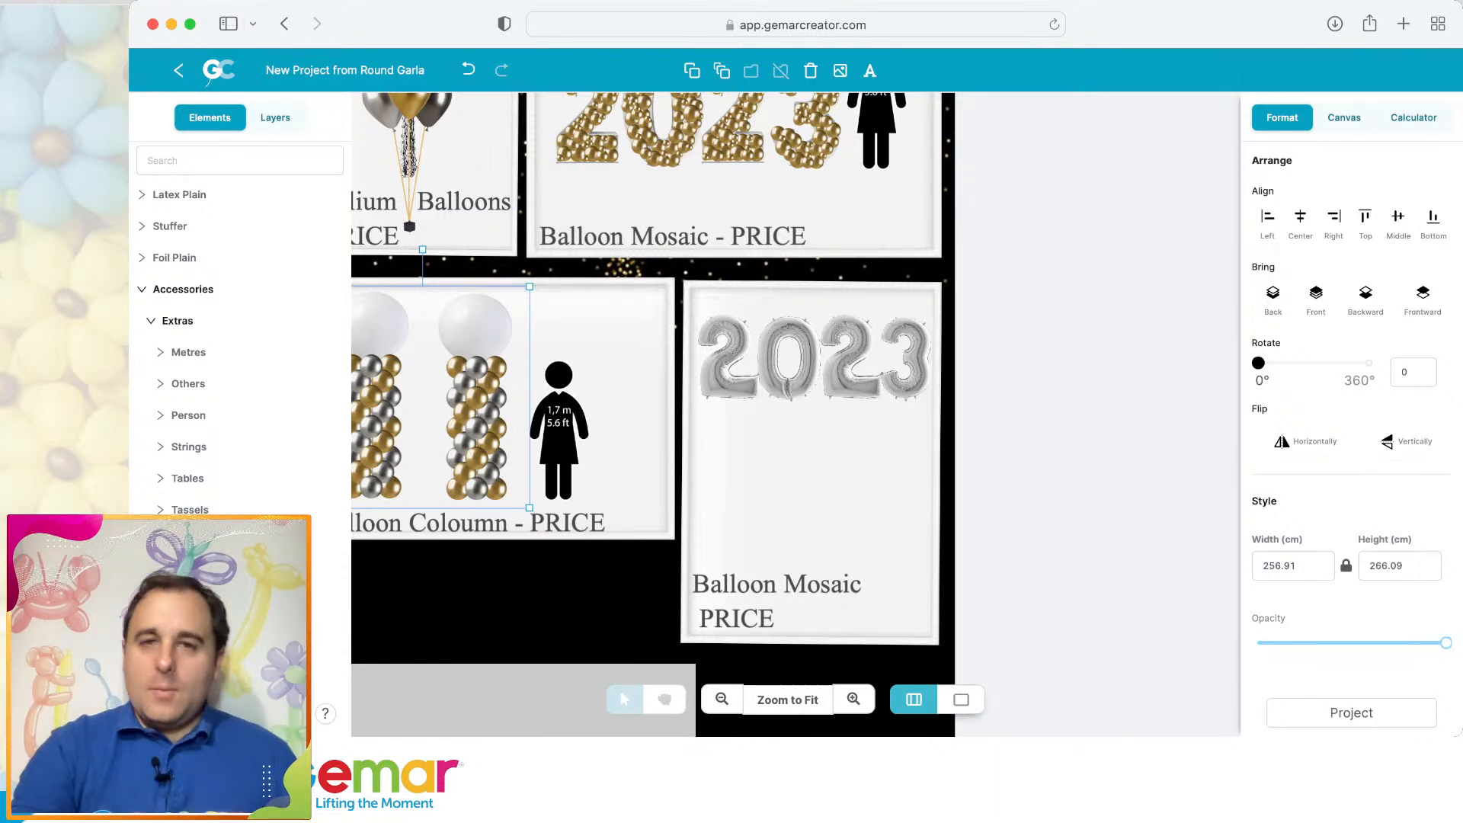
{"action": "left_click", "coordinate": [190, 510]}
{"action": "scroll", "coordinate": [190, 503], "scroll_direction": "down", "scroll_amount": 3}
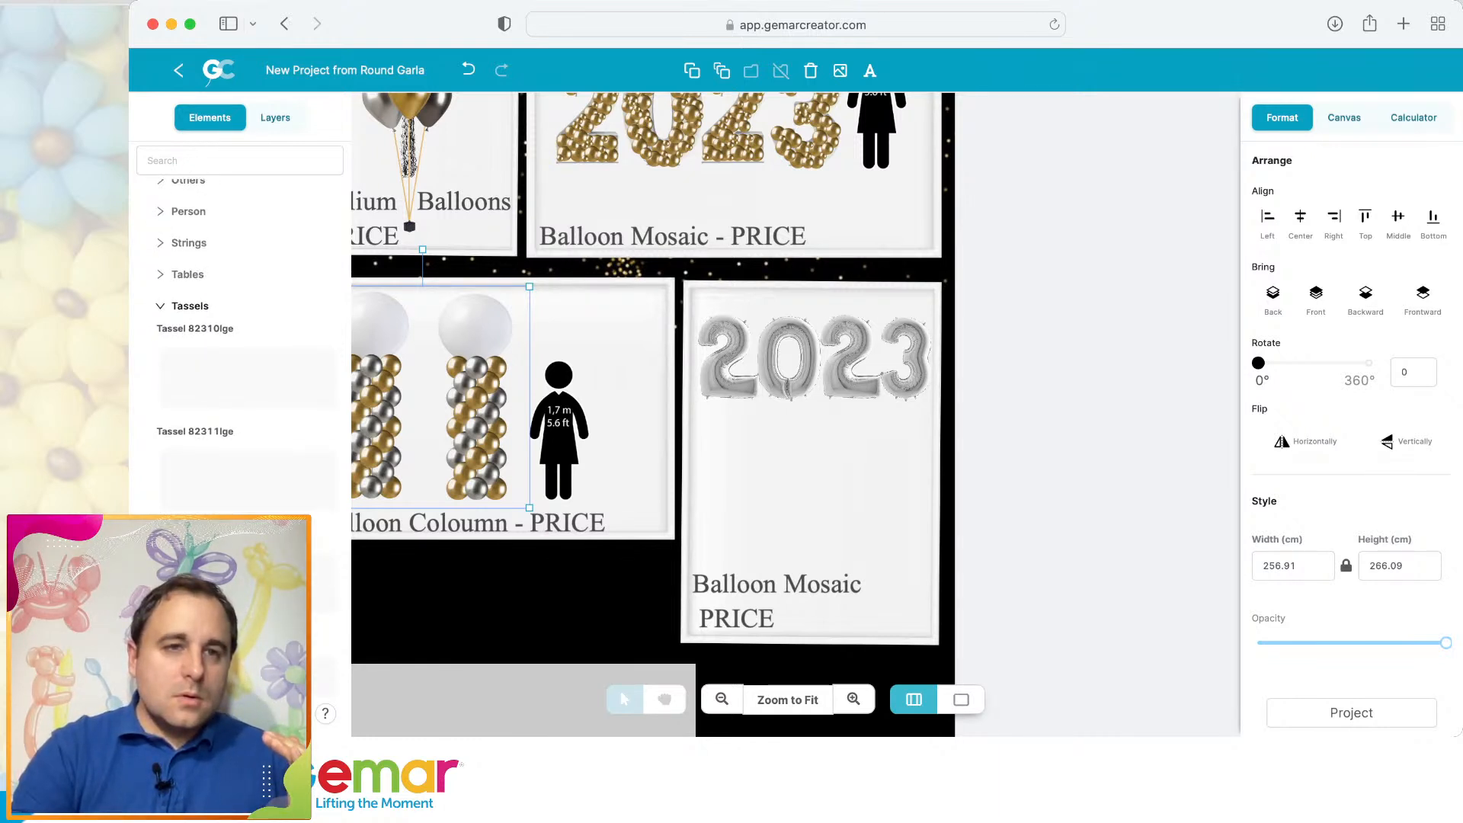
{"action": "scroll", "coordinate": [236, 343], "scroll_direction": "down", "scroll_amount": 3}
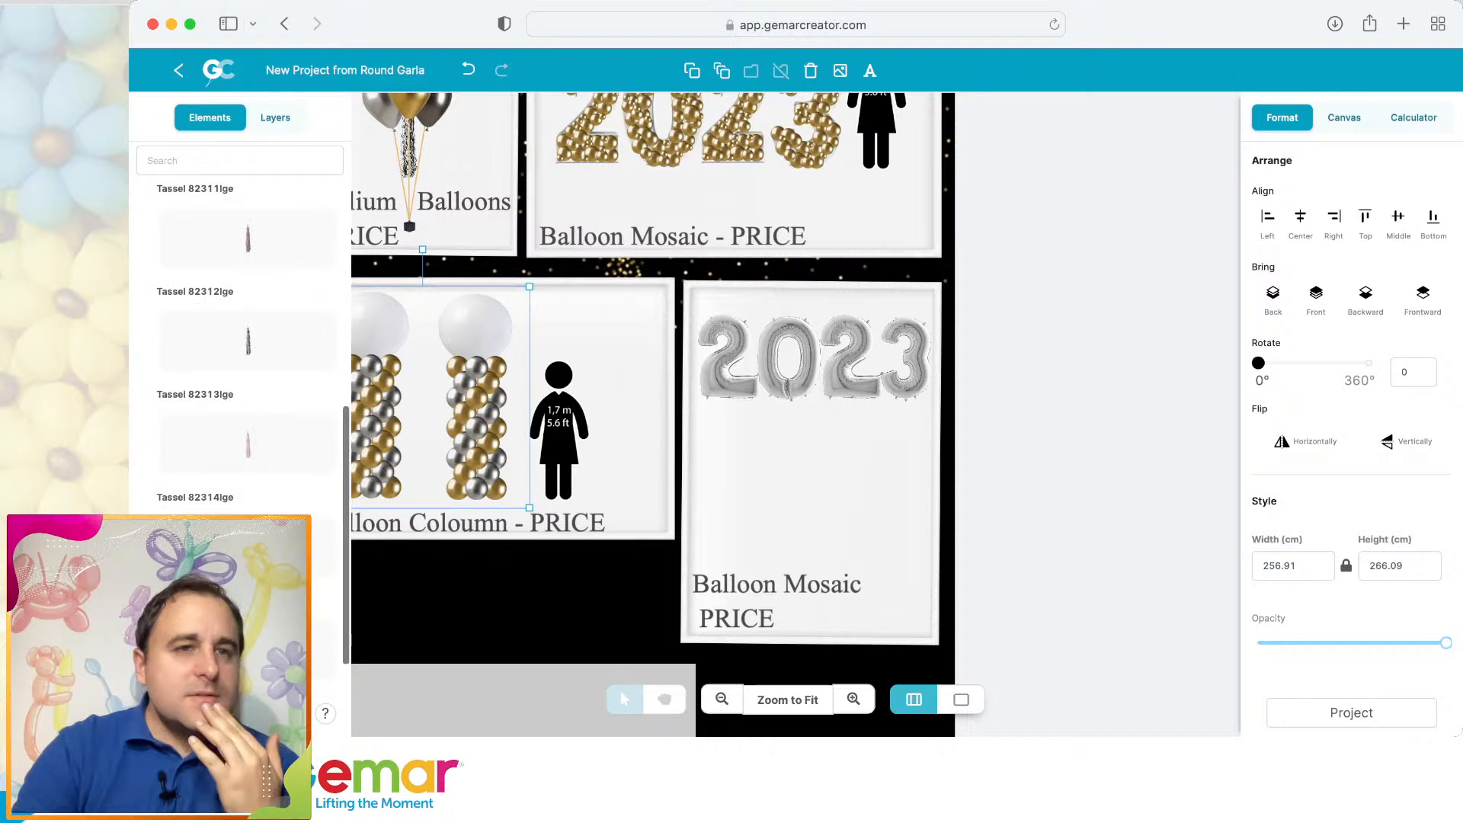
{"action": "scroll", "coordinate": [240, 342], "scroll_direction": "down", "scroll_amount": 1}
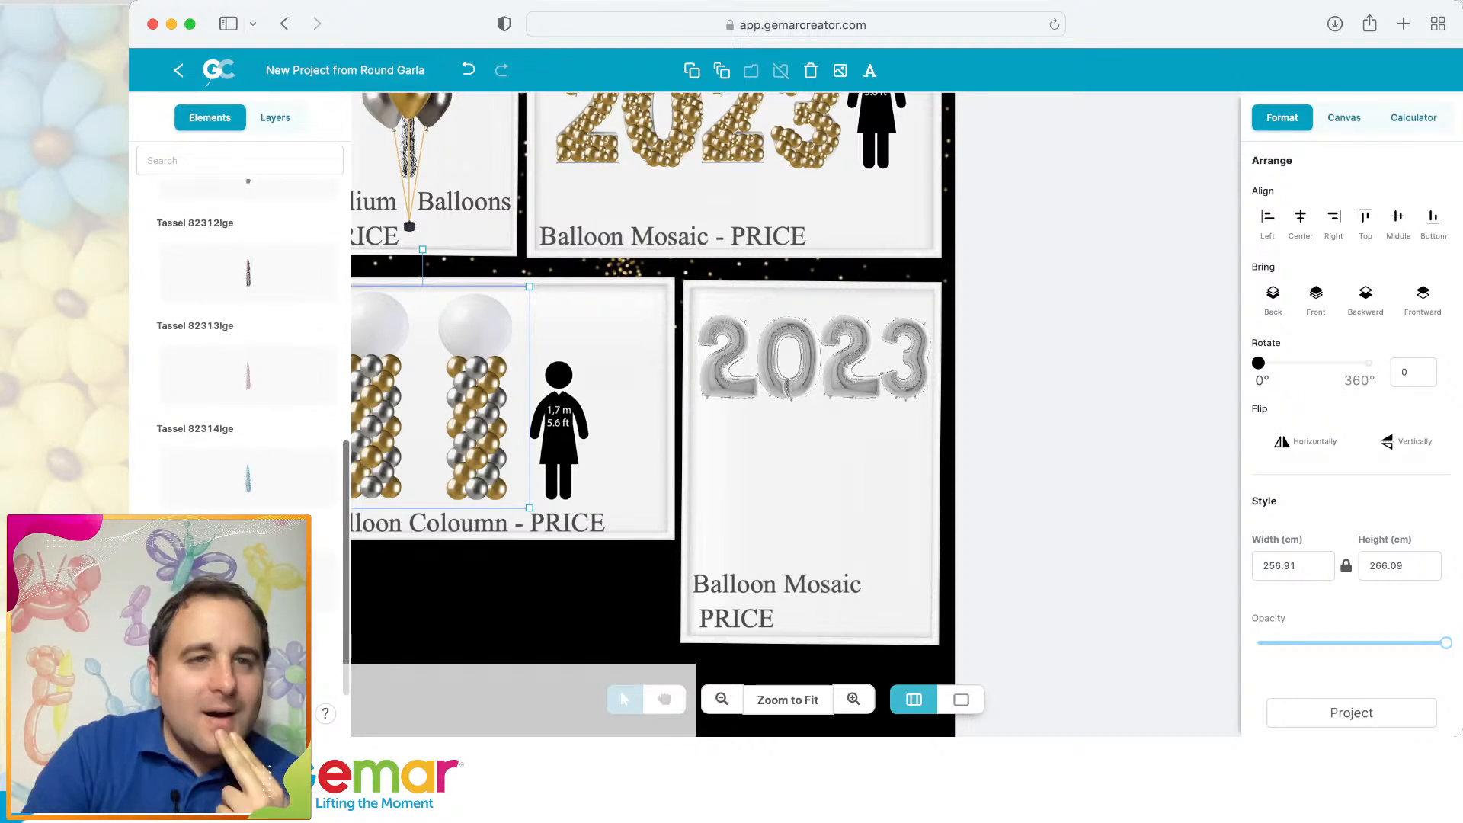
{"action": "left_click", "coordinate": [248, 272]}
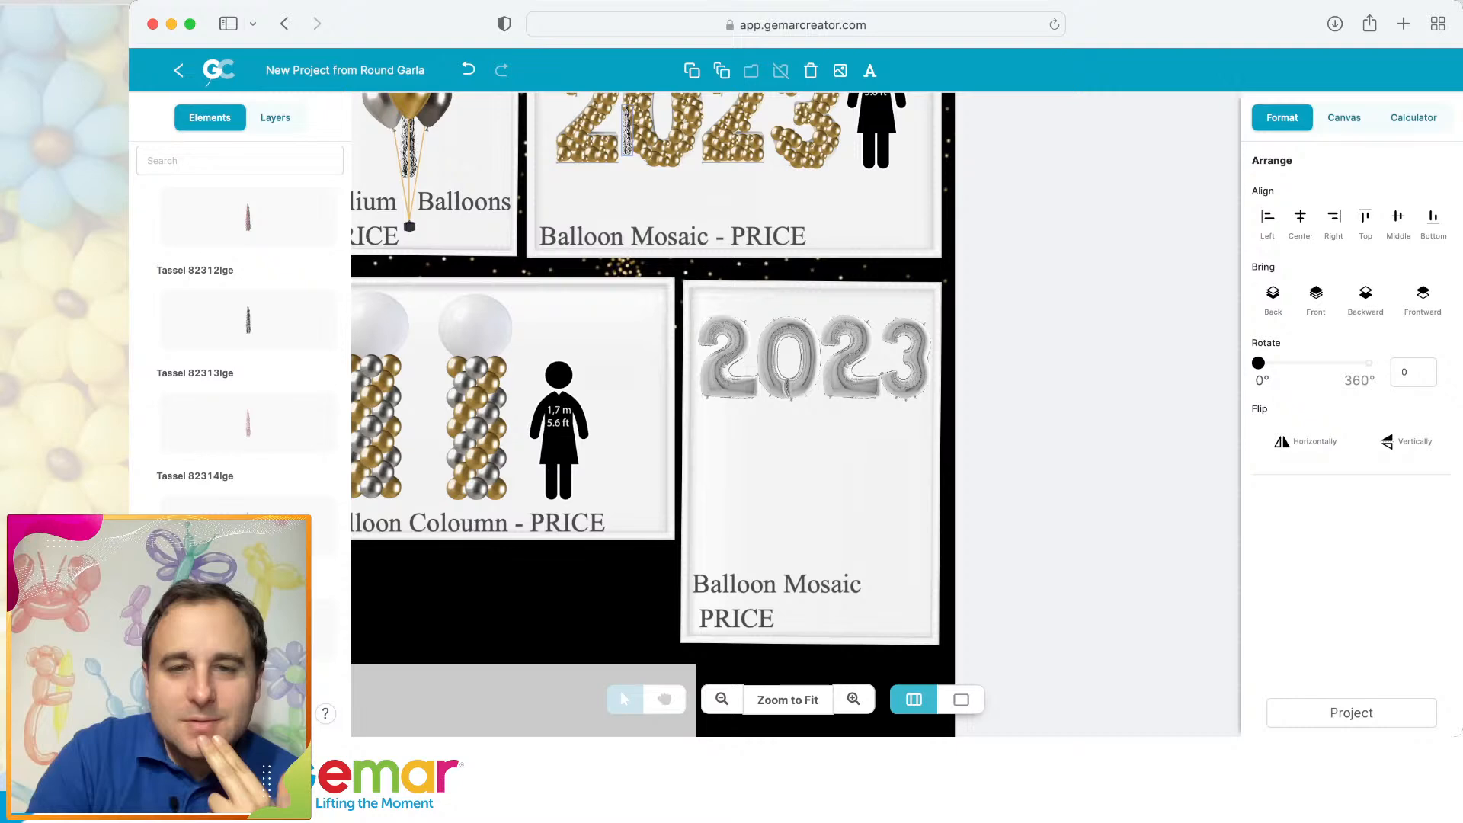
{"action": "left_click", "coordinate": [787, 699]}
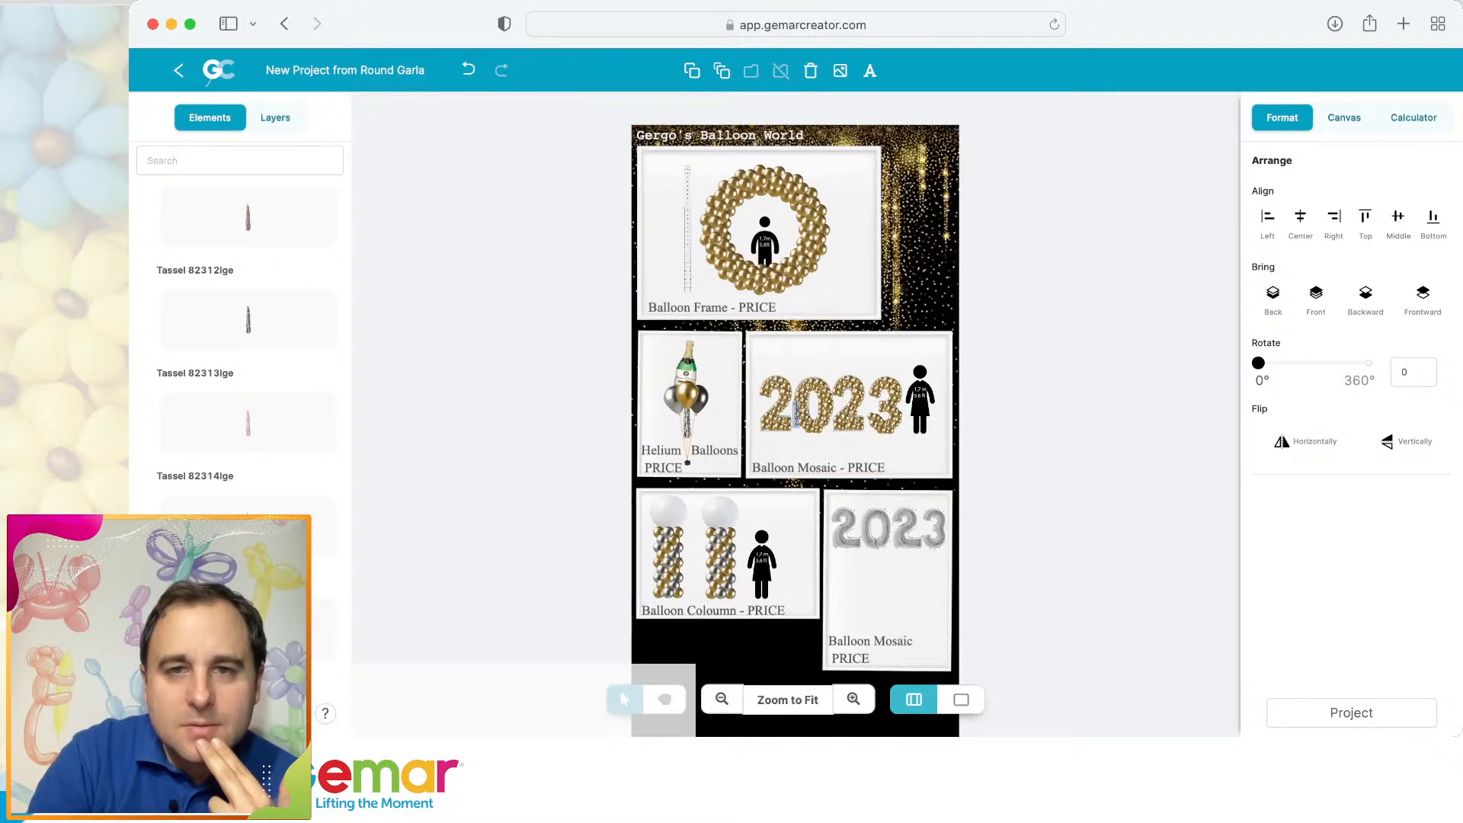
{"action": "left_click", "coordinate": [796, 411]}
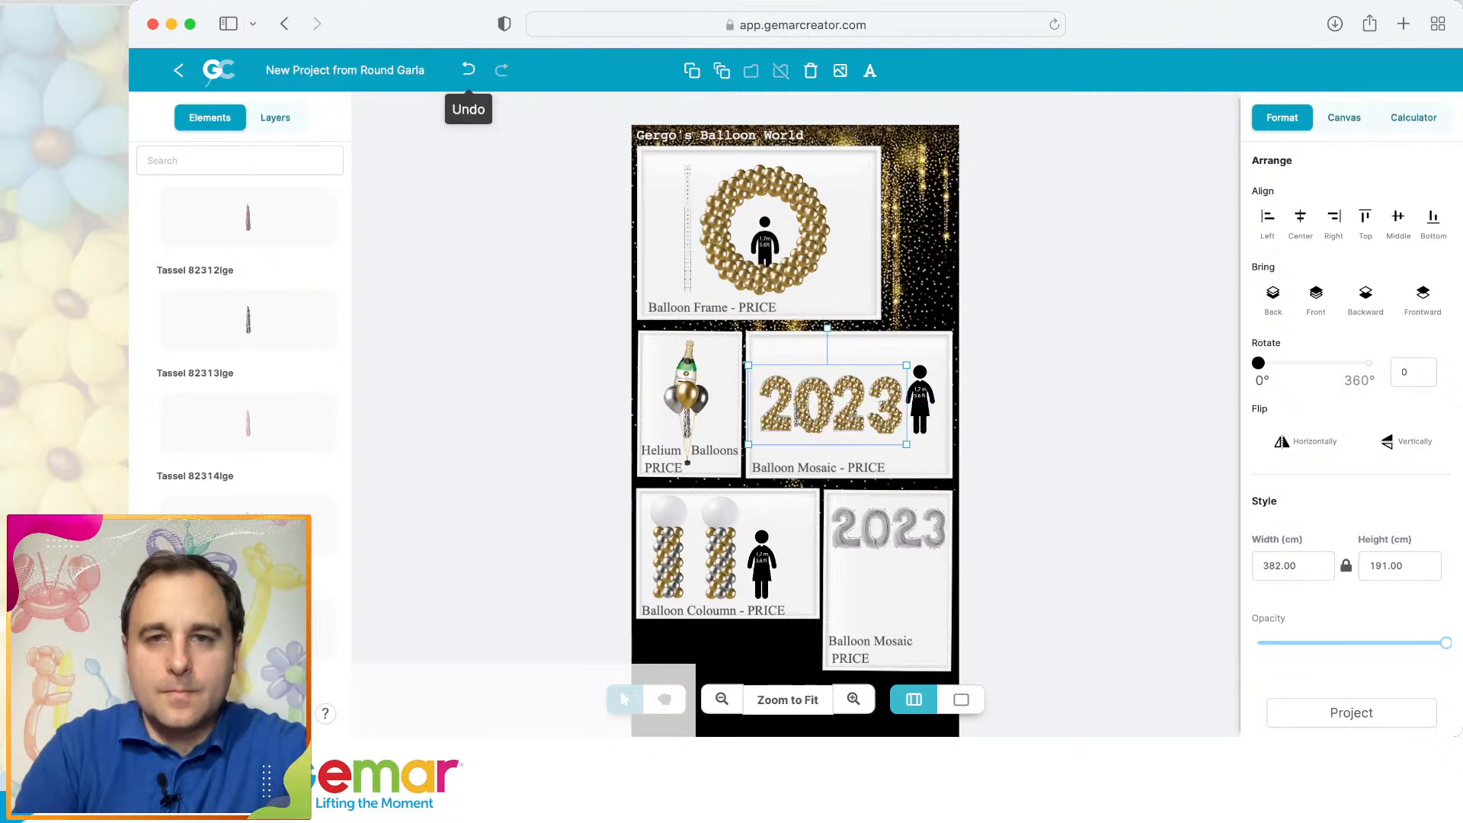
{"action": "left_click", "coordinate": [468, 70]}
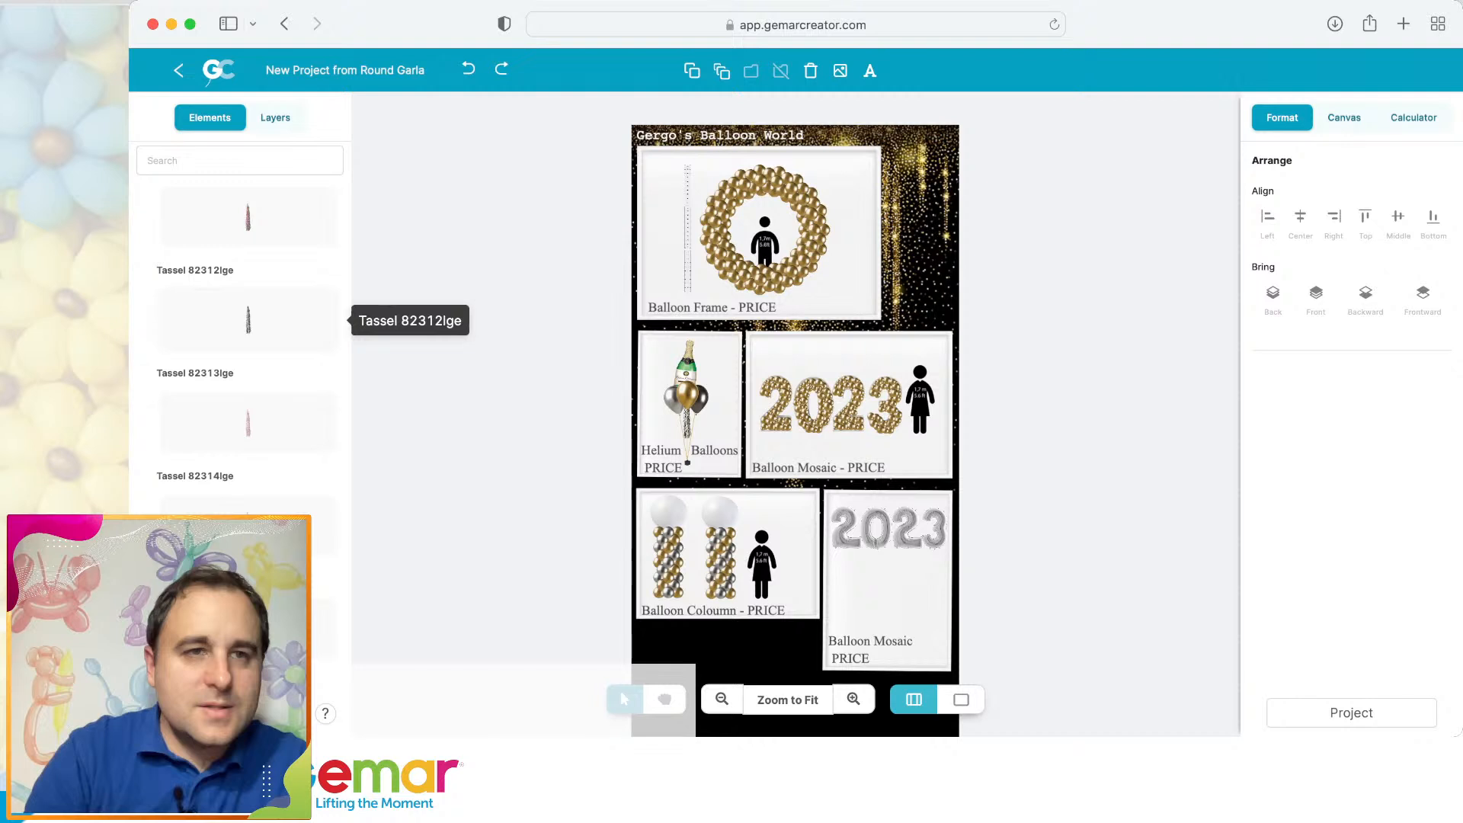
Add Tassel 82312lge to the silver 2023 frame and hang it directly beneath the first digit 2.
{"action": "left_click", "coordinate": [248, 320]}
{"action": "scroll", "coordinate": [248, 320], "scroll_direction": "up", "scroll_amount": 3}
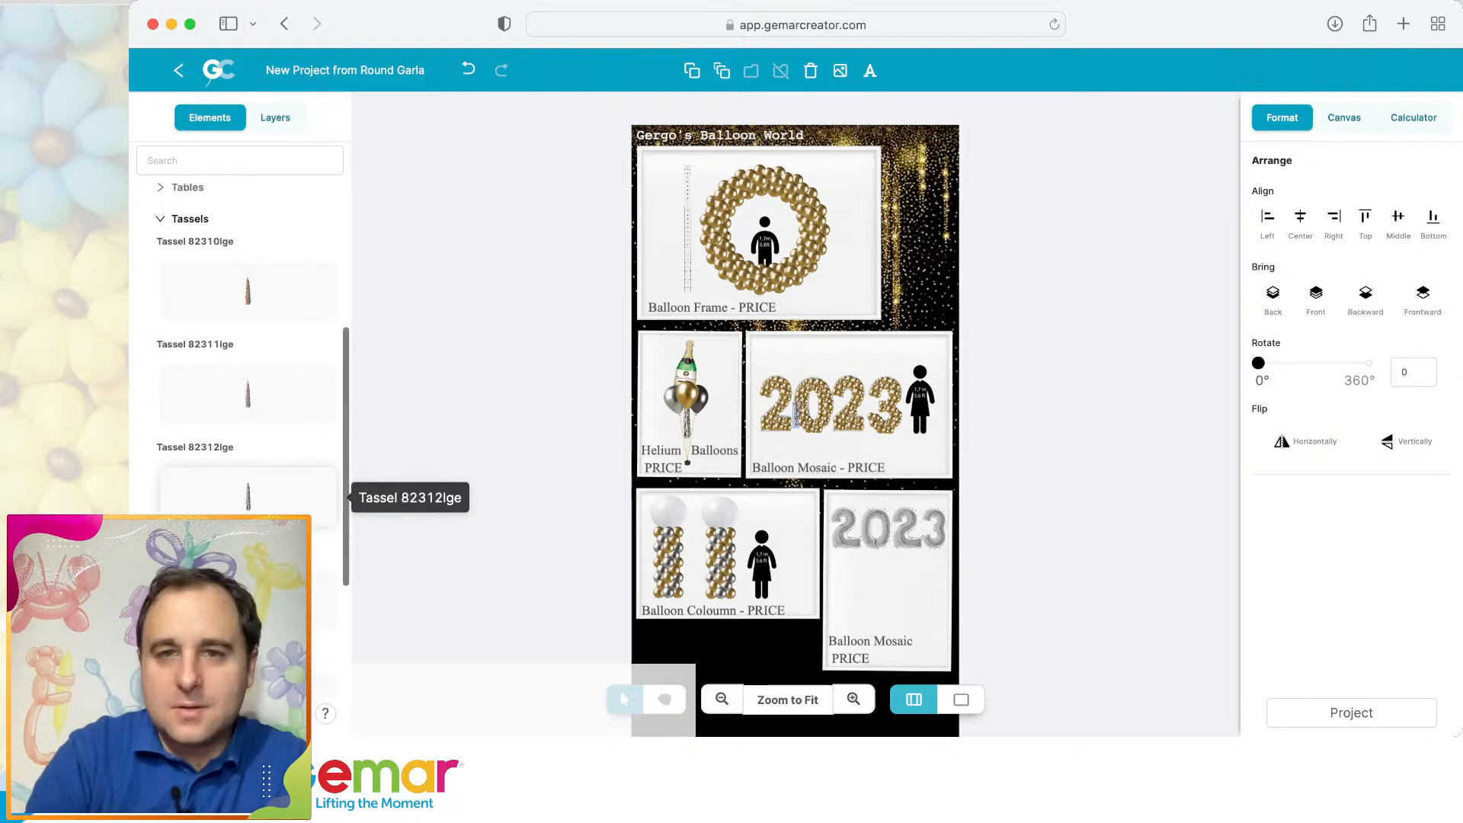
{"action": "left_click_drag", "start_coordinate": [796, 415], "coordinate": [807, 474]}
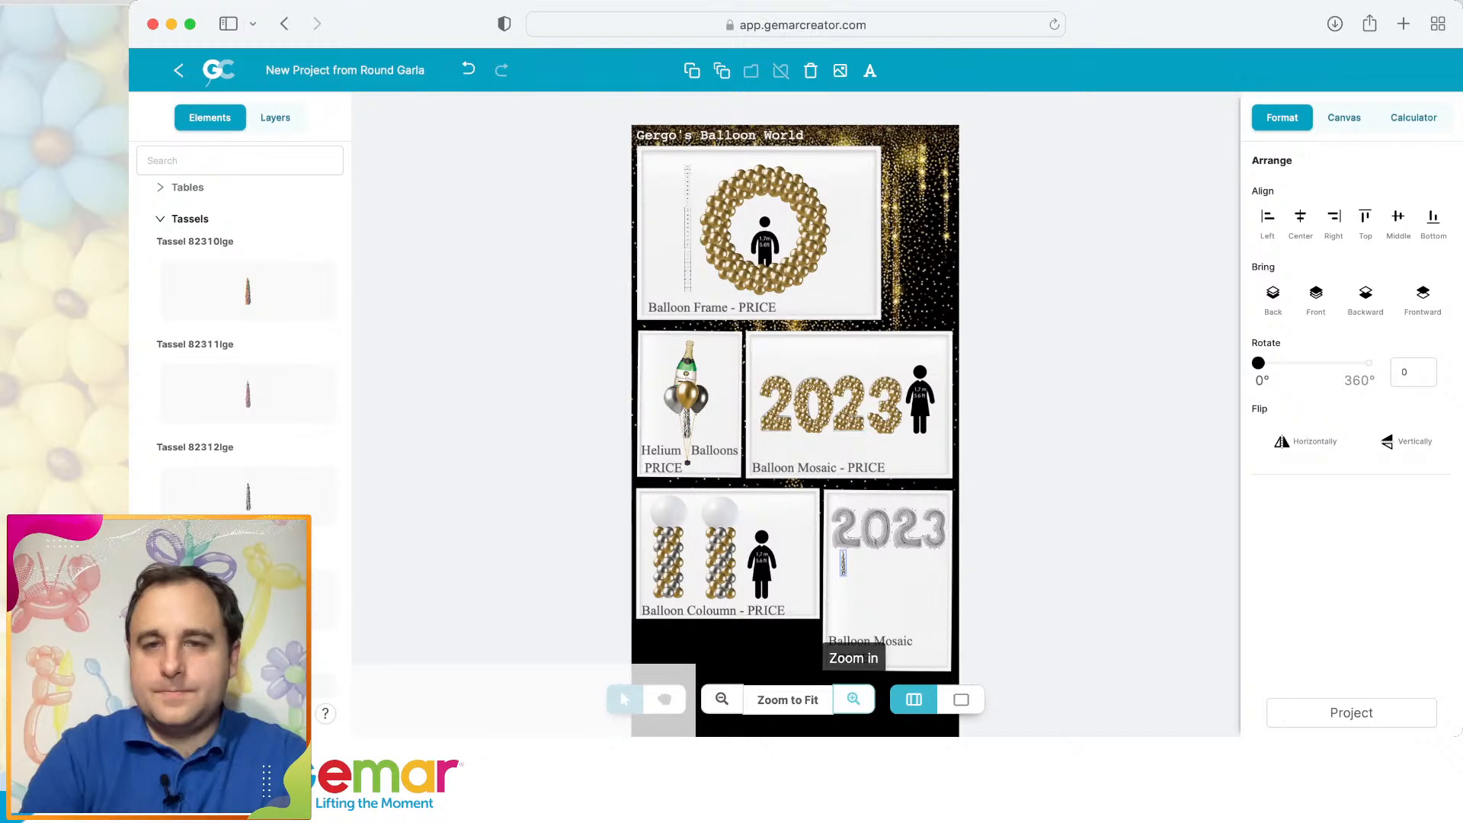
{"action": "left_click", "coordinate": [854, 699]}
{"action": "left_click", "coordinate": [565, 505]}
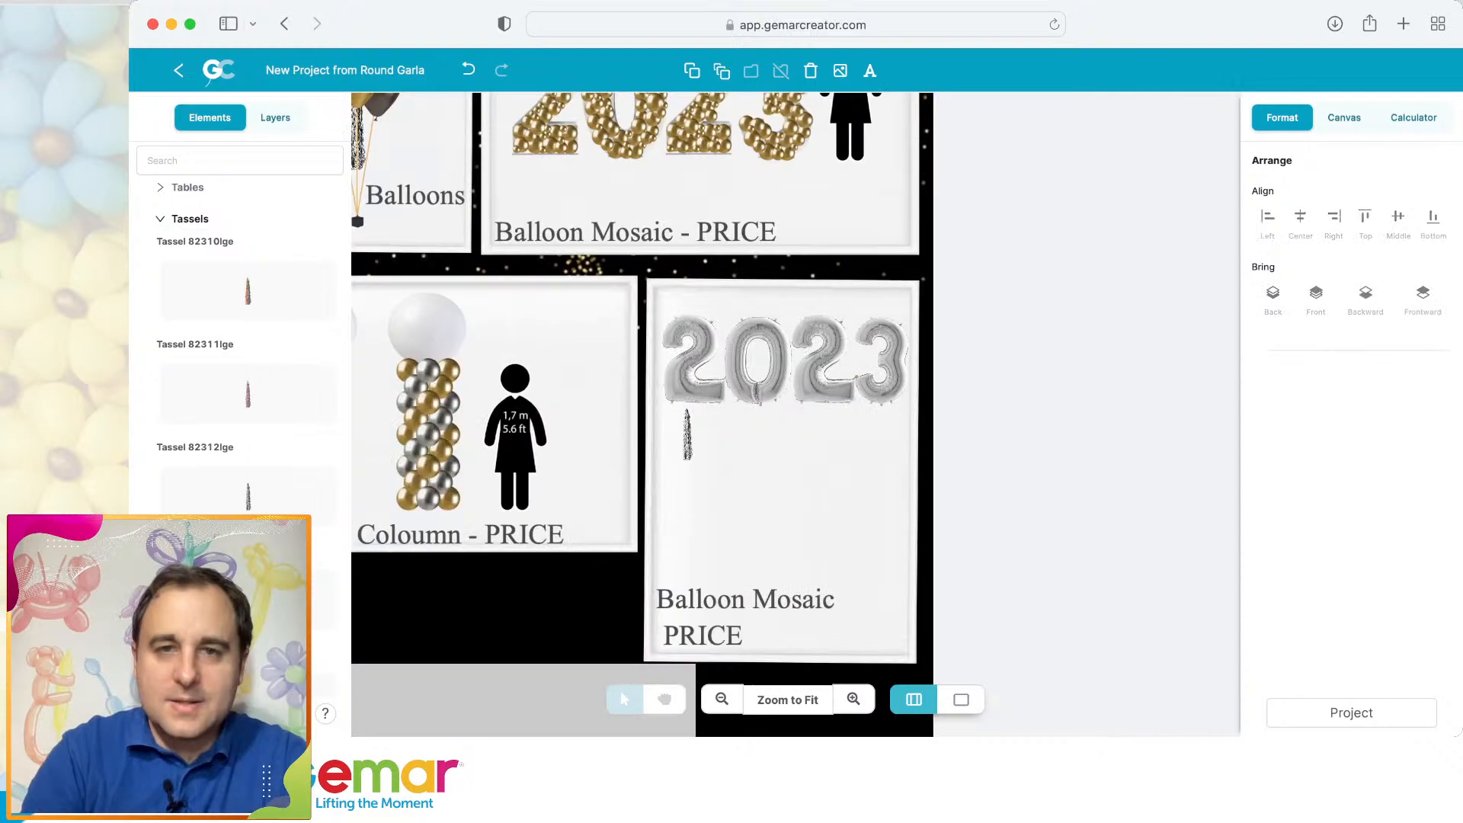
{"action": "left_click", "coordinate": [693, 432]}
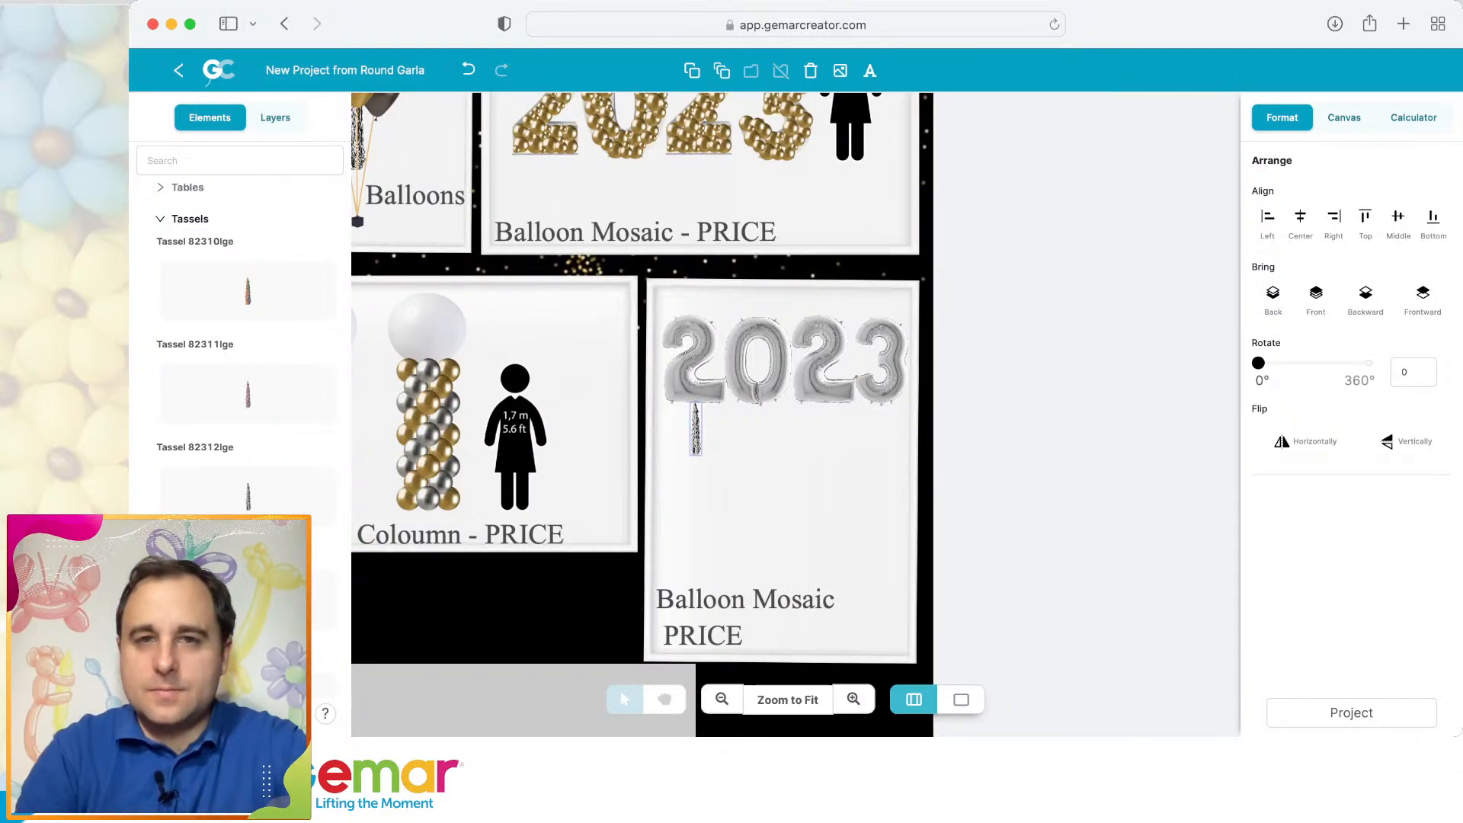
Multiply the tassel by 3 and spread the copies so that one hangs beneath each silver digit.
{"action": "left_click", "coordinate": [722, 70]}
{"action": "left_click", "coordinate": [917, 236]}
{"action": "left_click", "coordinate": [917, 237]}
{"action": "left_click", "coordinate": [997, 291]}
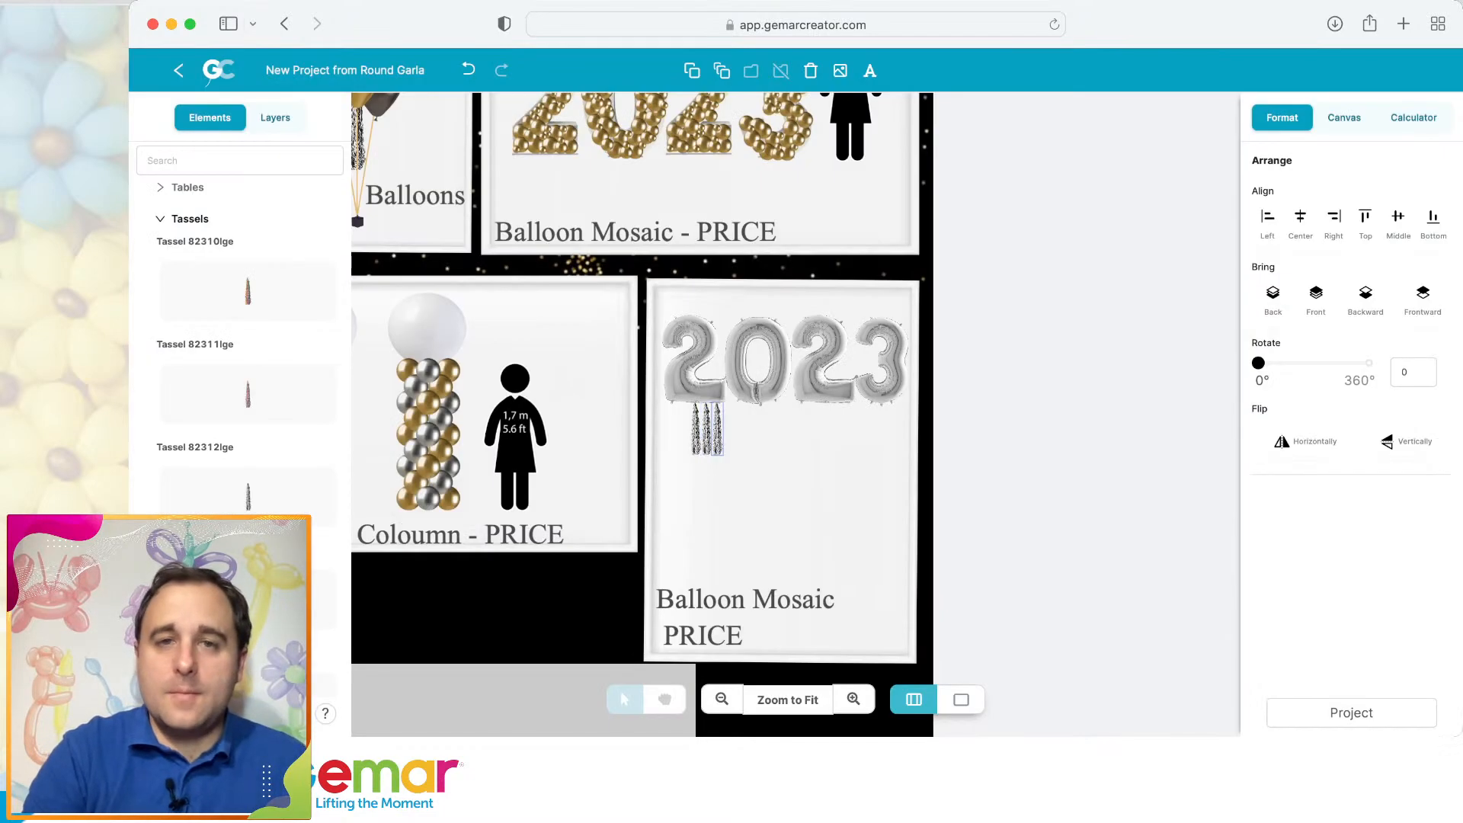
{"action": "left_click_drag", "start_coordinate": [728, 429], "coordinate": [883, 430]}
{"action": "left_click_drag", "start_coordinate": [717, 429], "coordinate": [759, 431]}
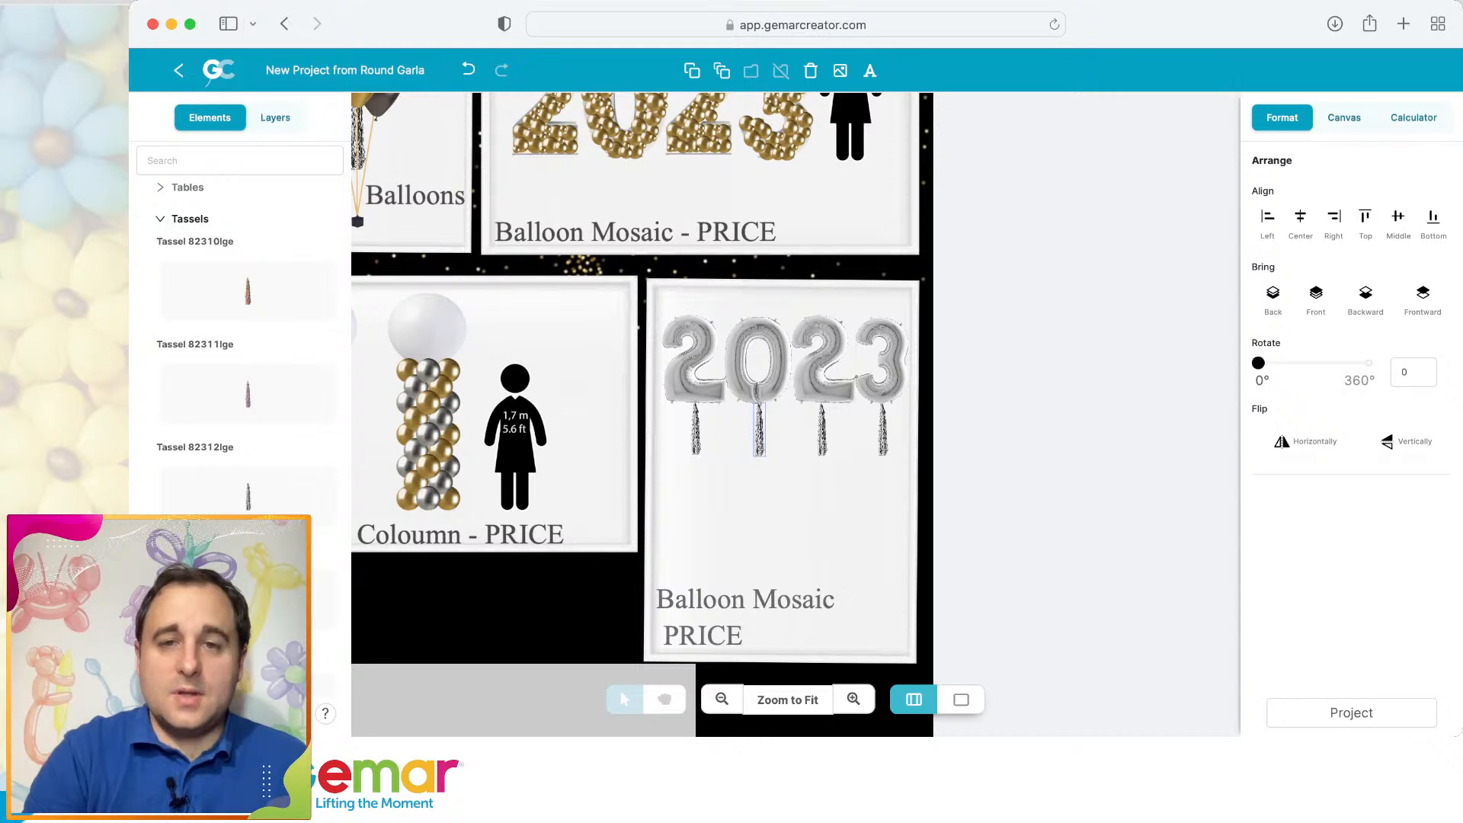
Change the wording of the silver 2023 caption's first line to "Balloon Numbers".
{"action": "double_click", "coordinate": [834, 599]}
{"action": "left_click_drag", "start_coordinate": [835, 600], "coordinate": [815, 600]}
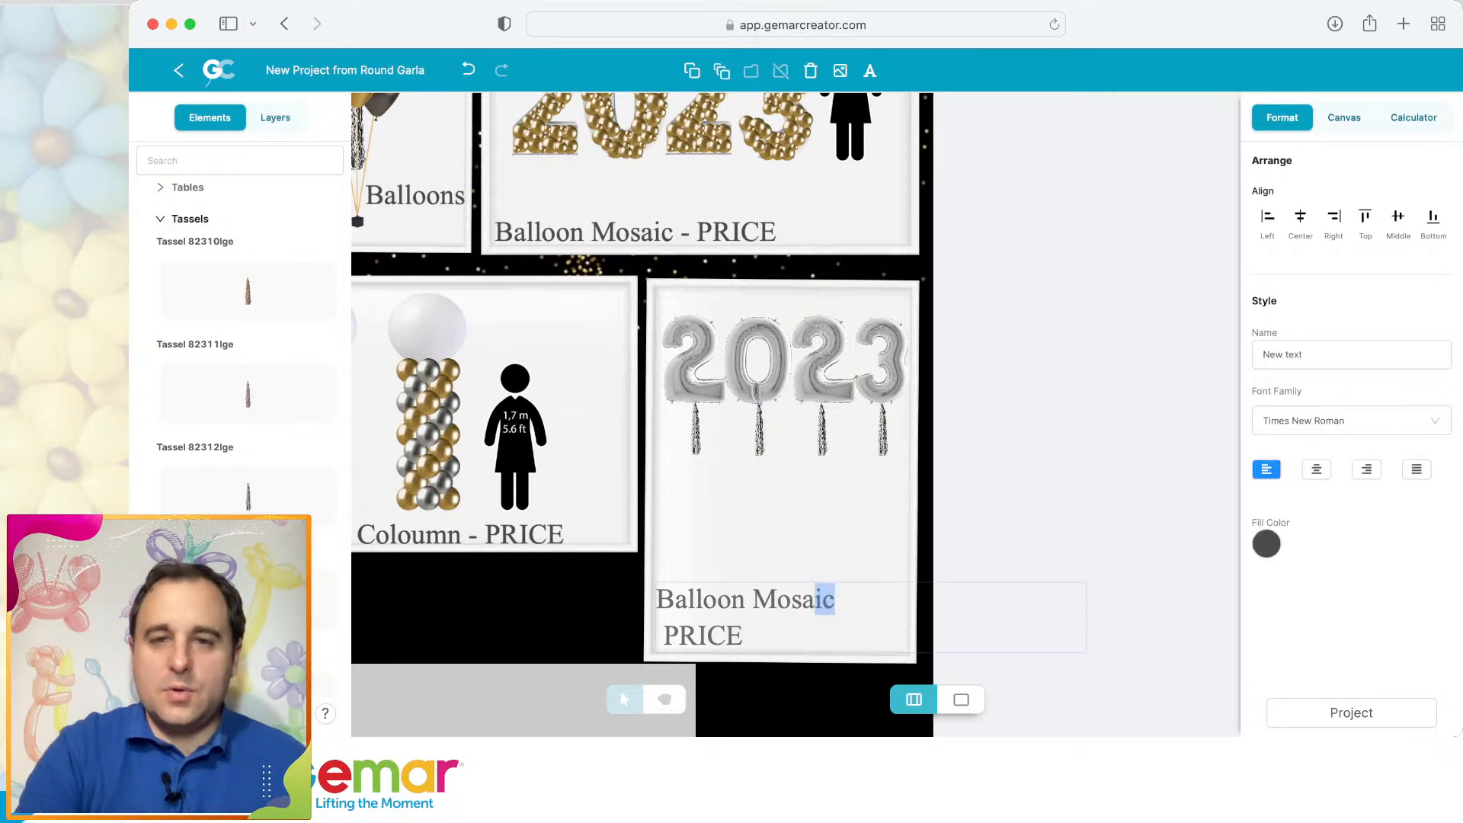
{"action": "key", "text": "BackSpace"}
{"action": "key", "text": "BackSpace"}
{"action": "key", "text": "BackSpace"}
{"action": "key", "text": "BackSpace"}
{"action": "key", "text": "BackSpace"}
{"action": "type", "text": "Numv"}
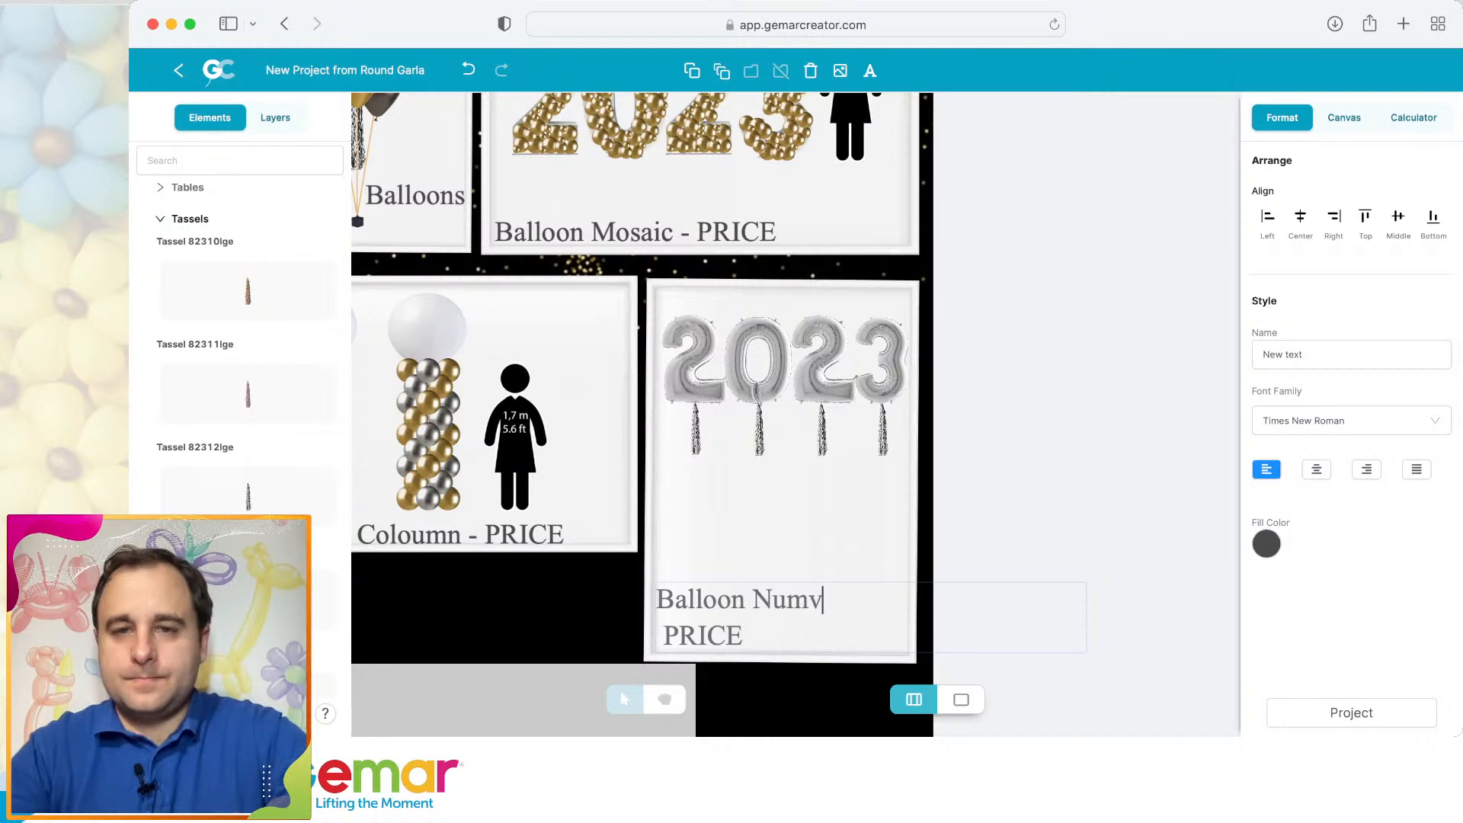
{"action": "key", "text": "BackSpace"}
{"action": "type", "text": "bers"}
{"action": "key", "text": "Escape"}
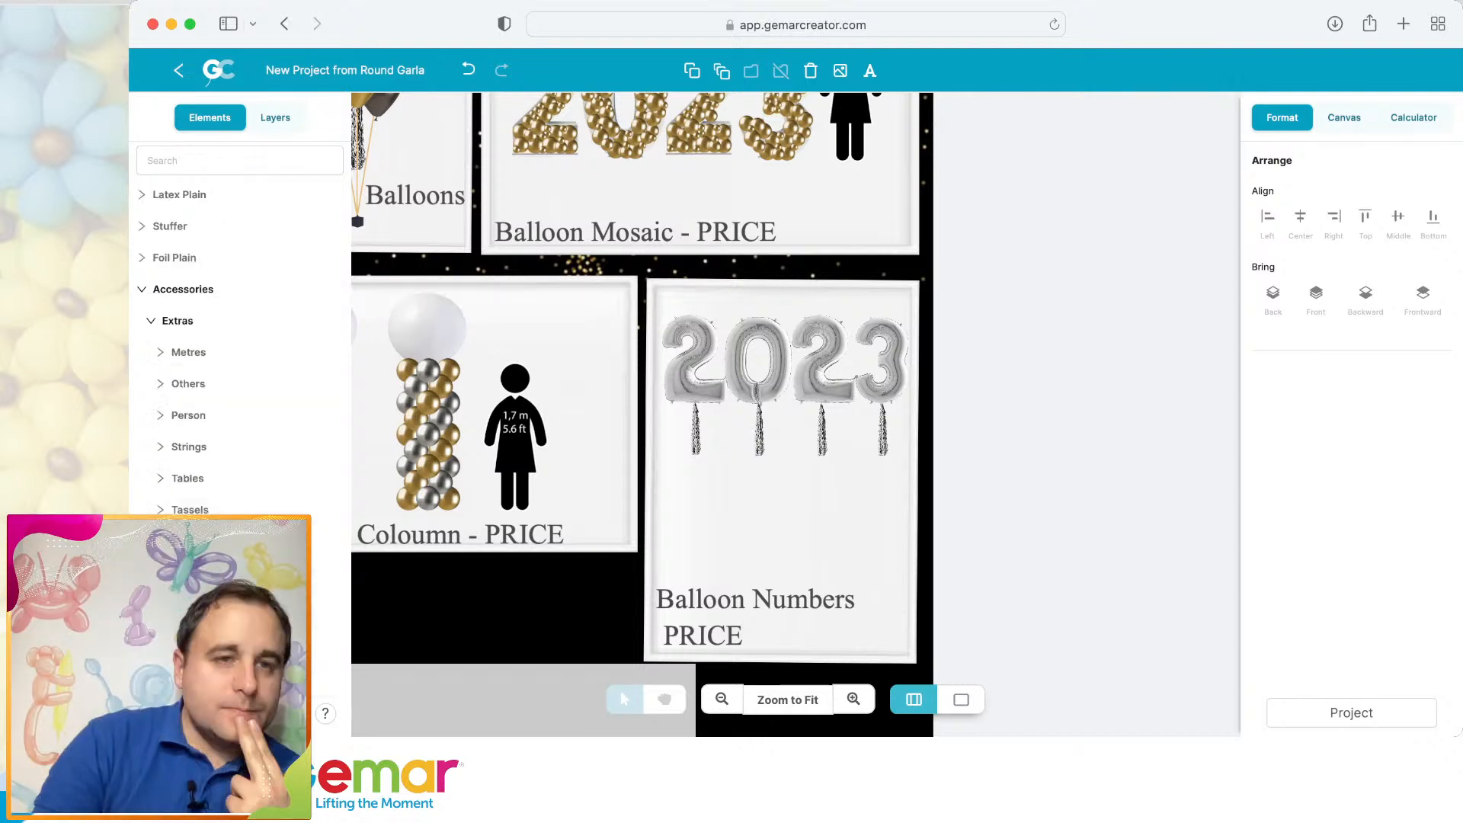
Add a 1 String Black element and place it beneath the first silver 2.
{"action": "left_click", "coordinate": [188, 448]}
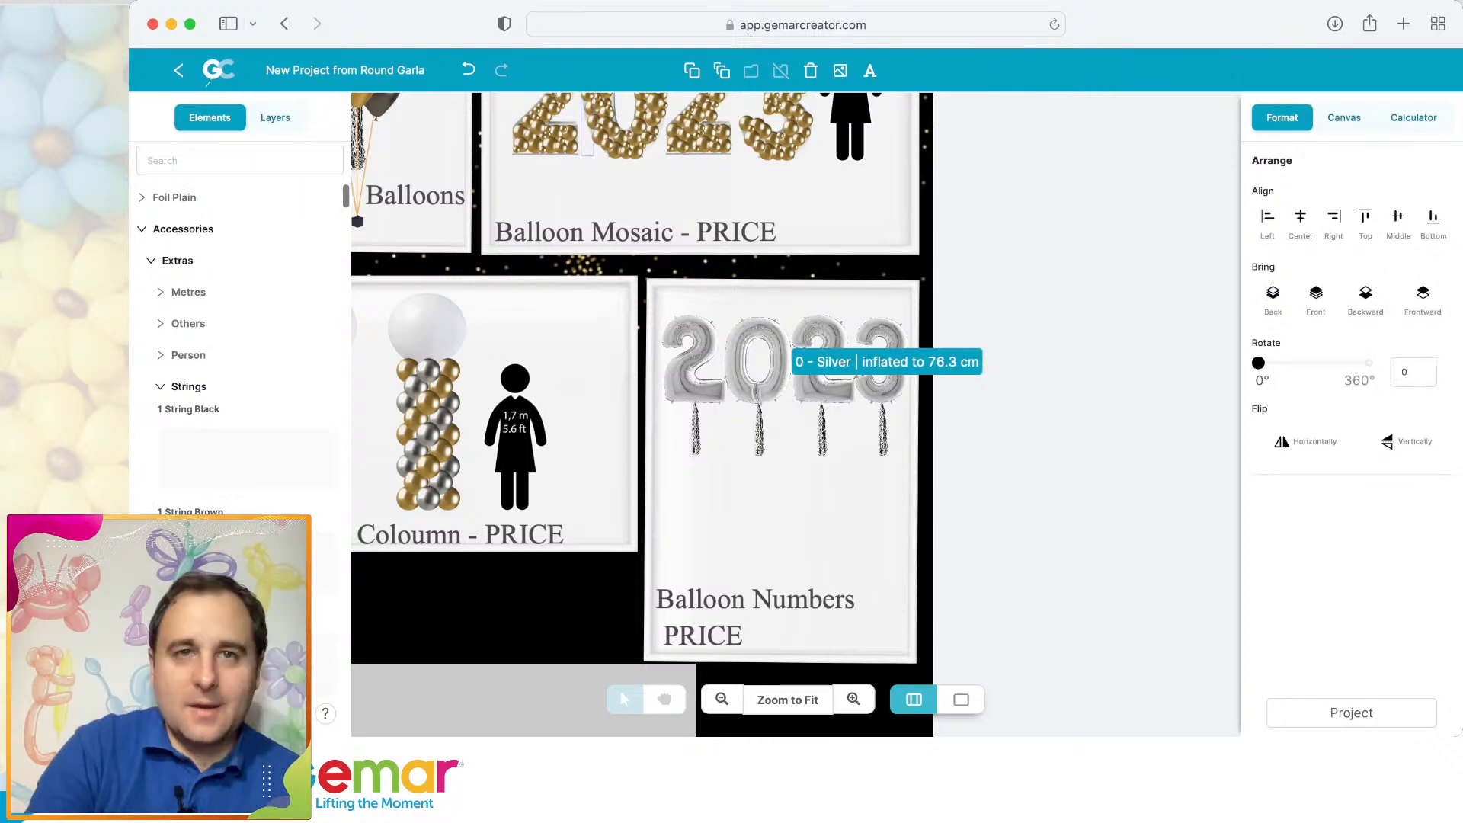
{"action": "scroll", "coordinate": [240, 342], "scroll_direction": "down", "scroll_amount": 5}
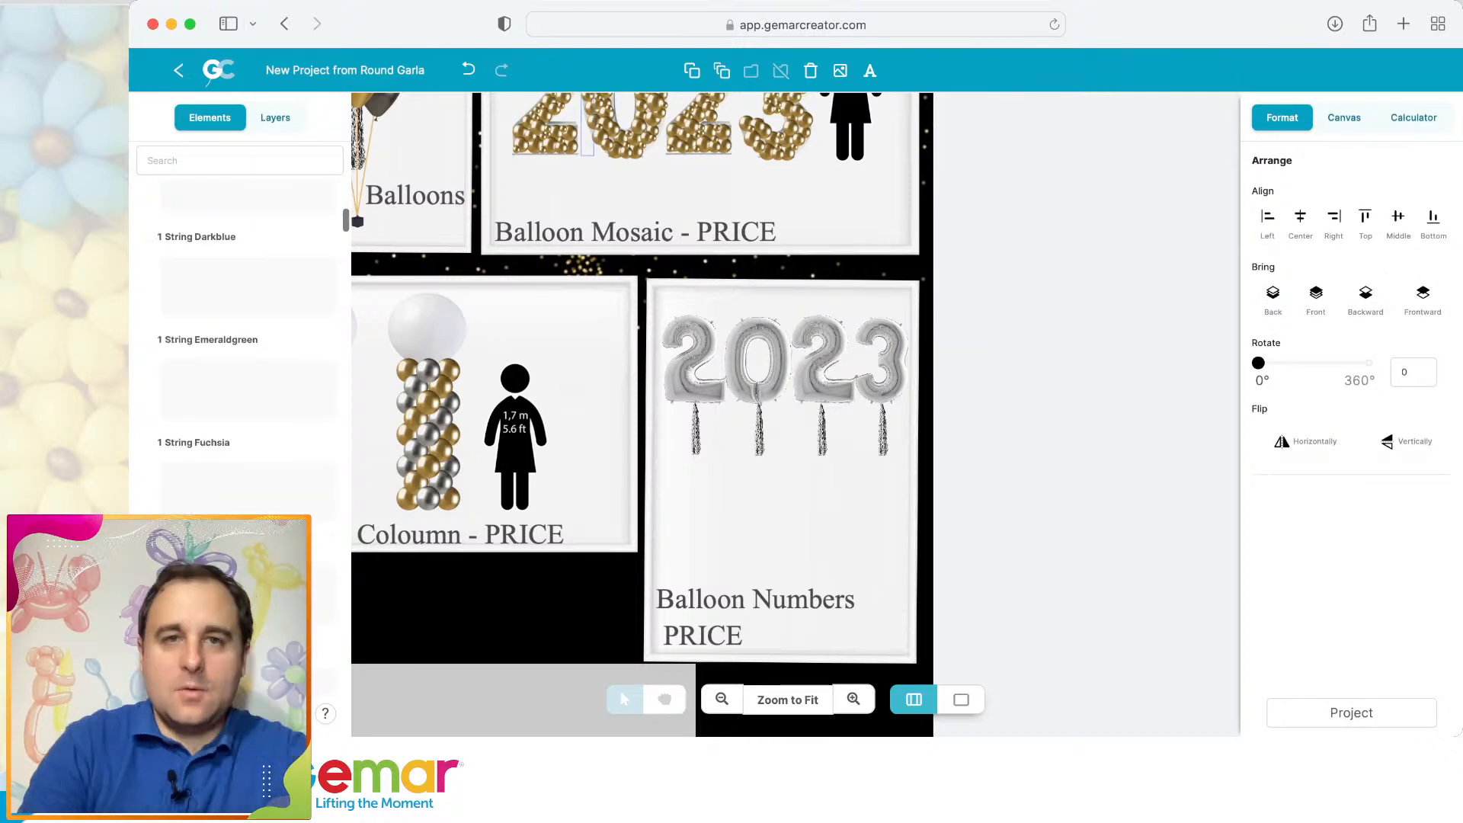
{"action": "left_click", "coordinate": [469, 69]}
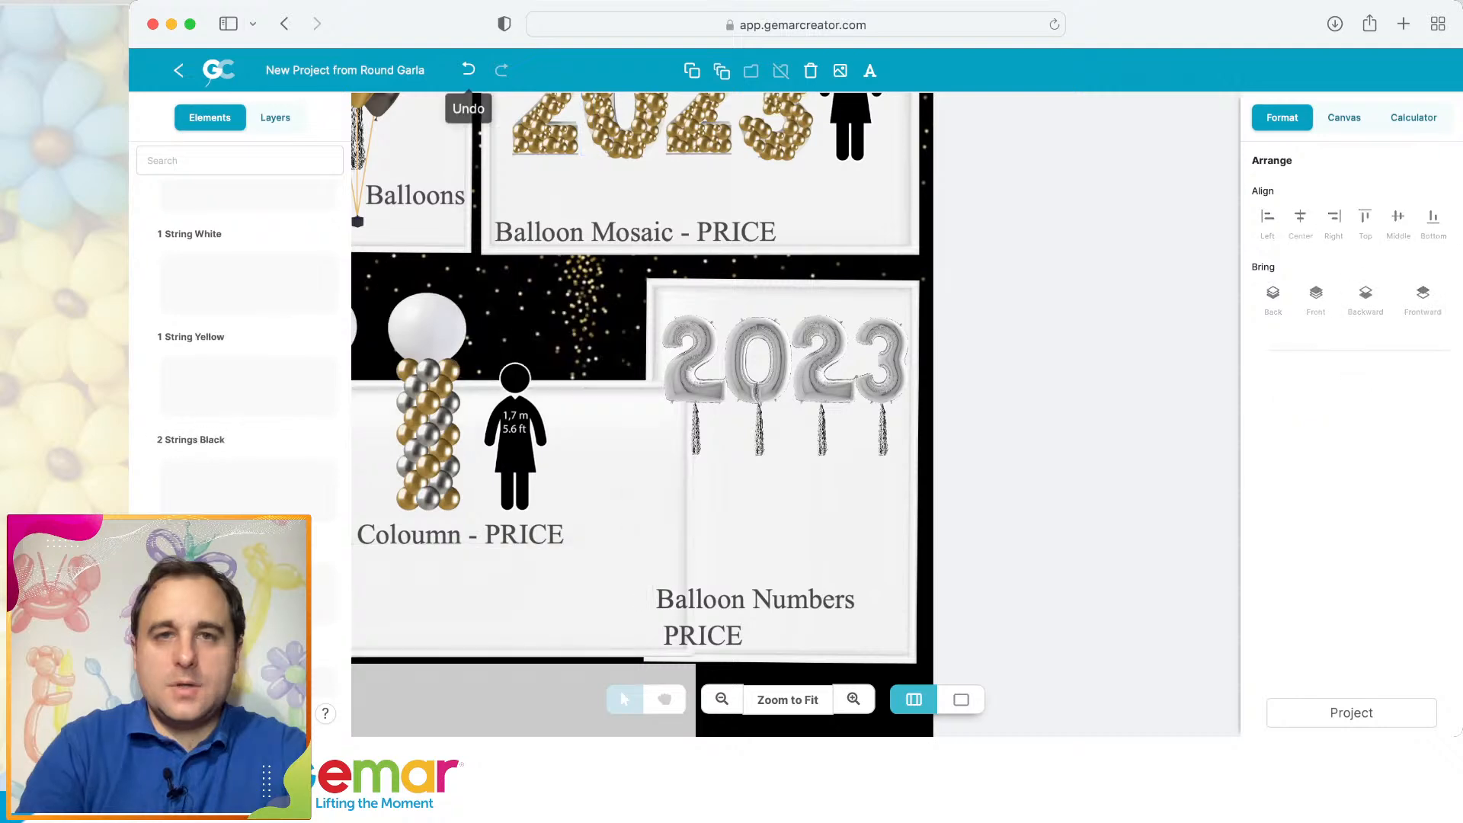
{"action": "left_click", "coordinate": [469, 69]}
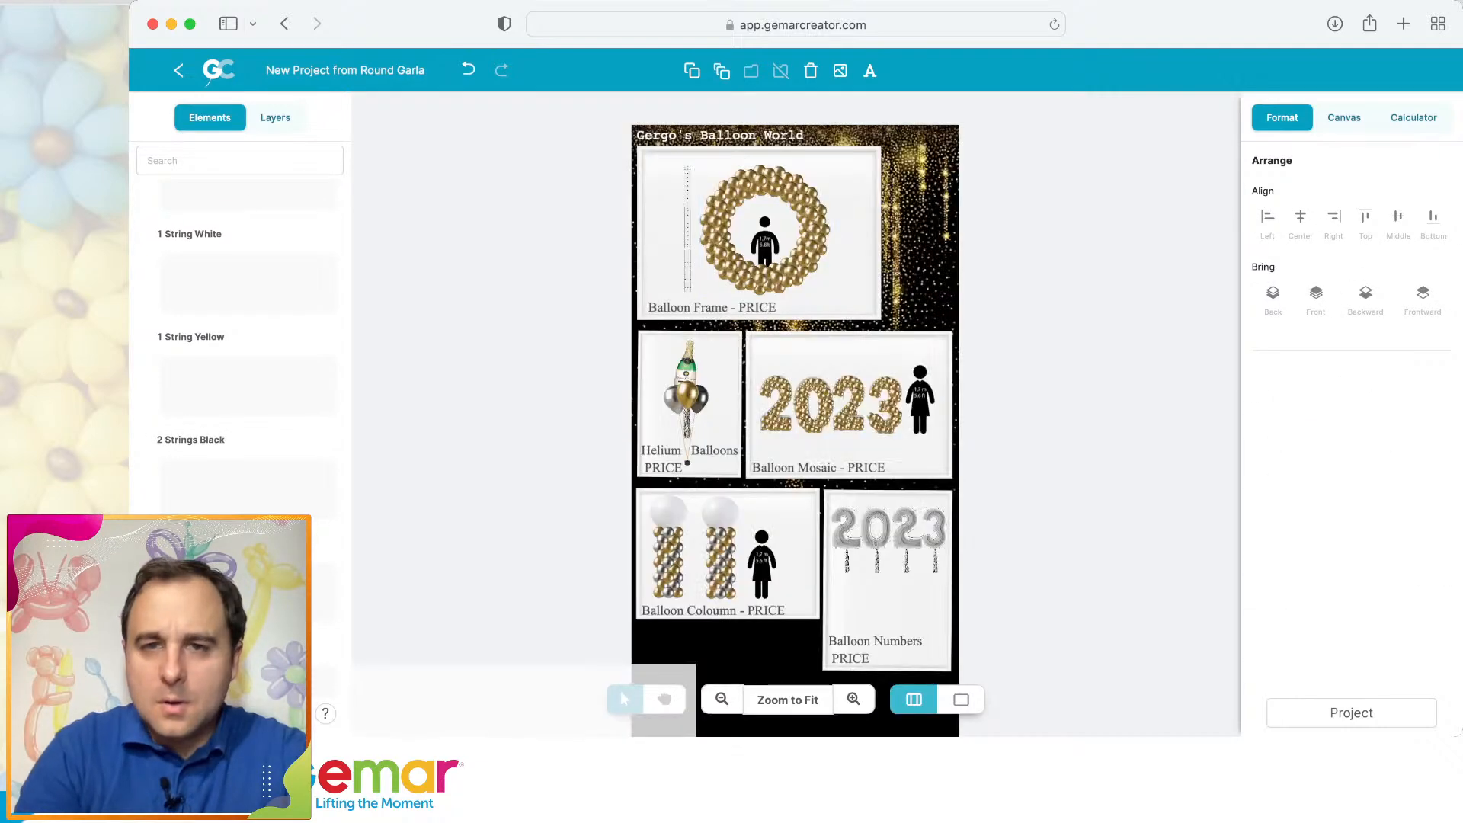
{"action": "left_click", "coordinate": [796, 415]}
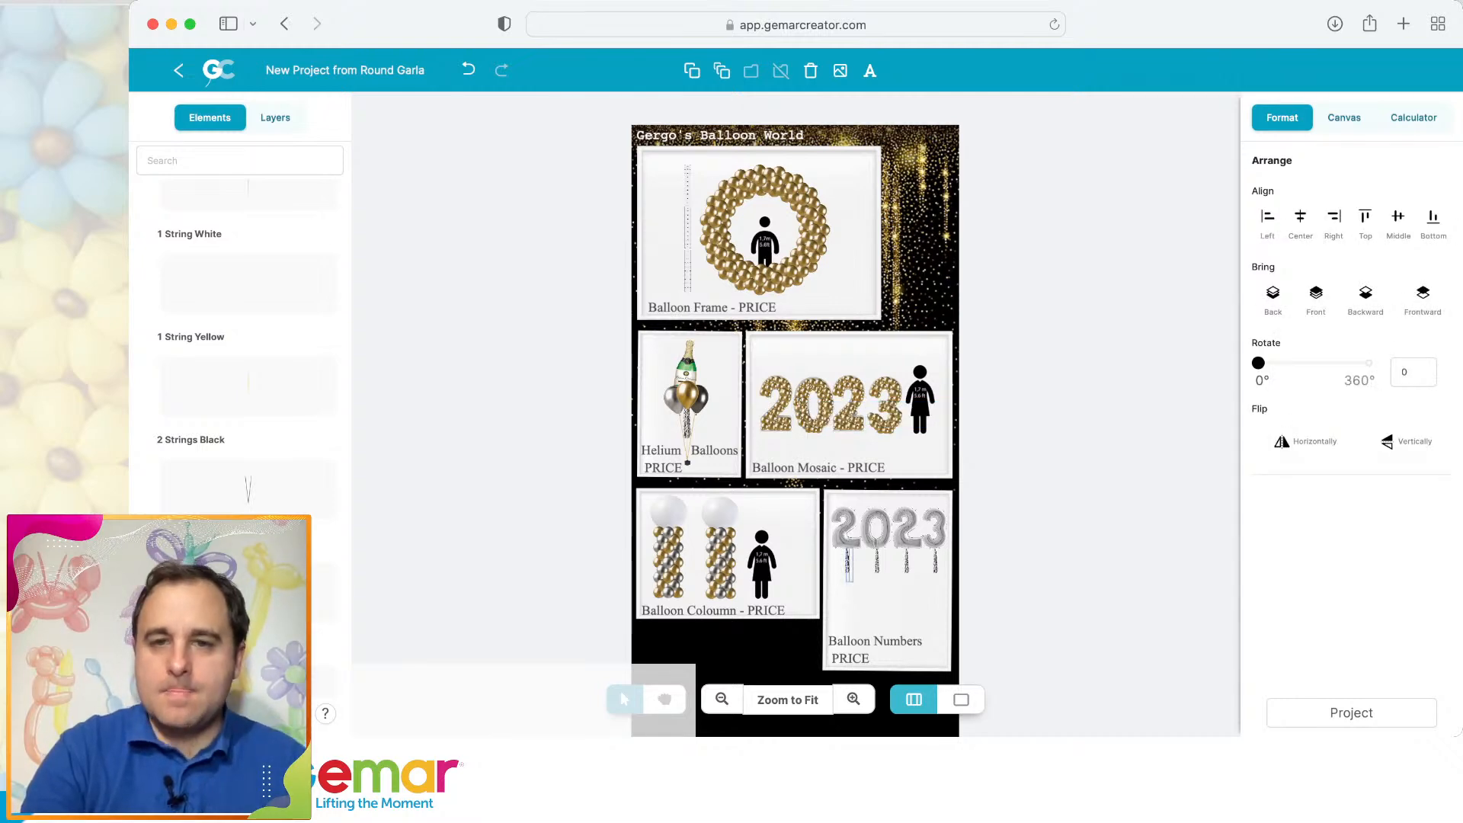
Line up the black string with the tassel beneath the first silver 2.
{"action": "left_click", "coordinate": [854, 698]}
{"action": "left_click", "coordinate": [853, 699]}
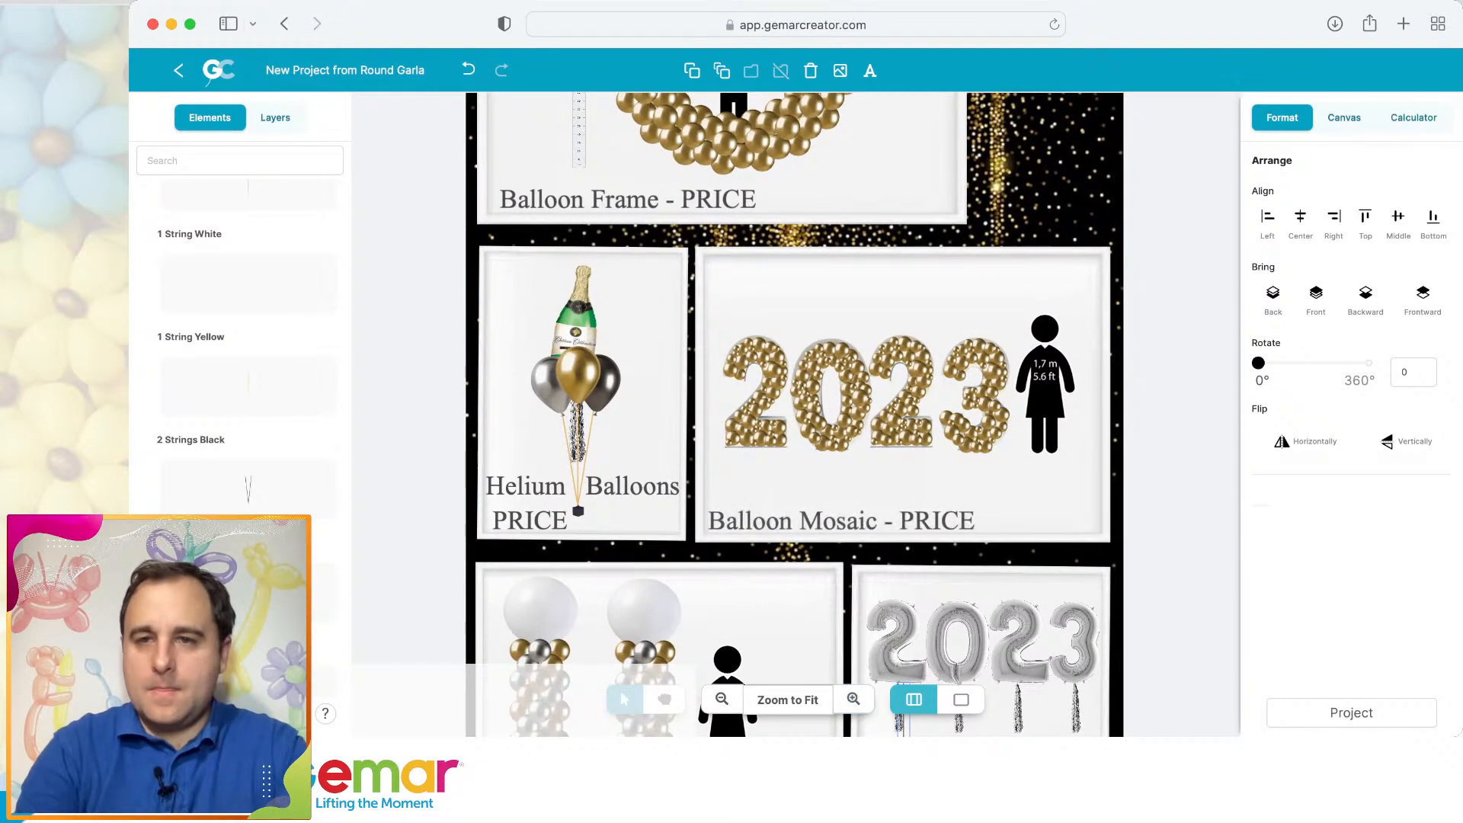
{"action": "key", "text": "Escape"}
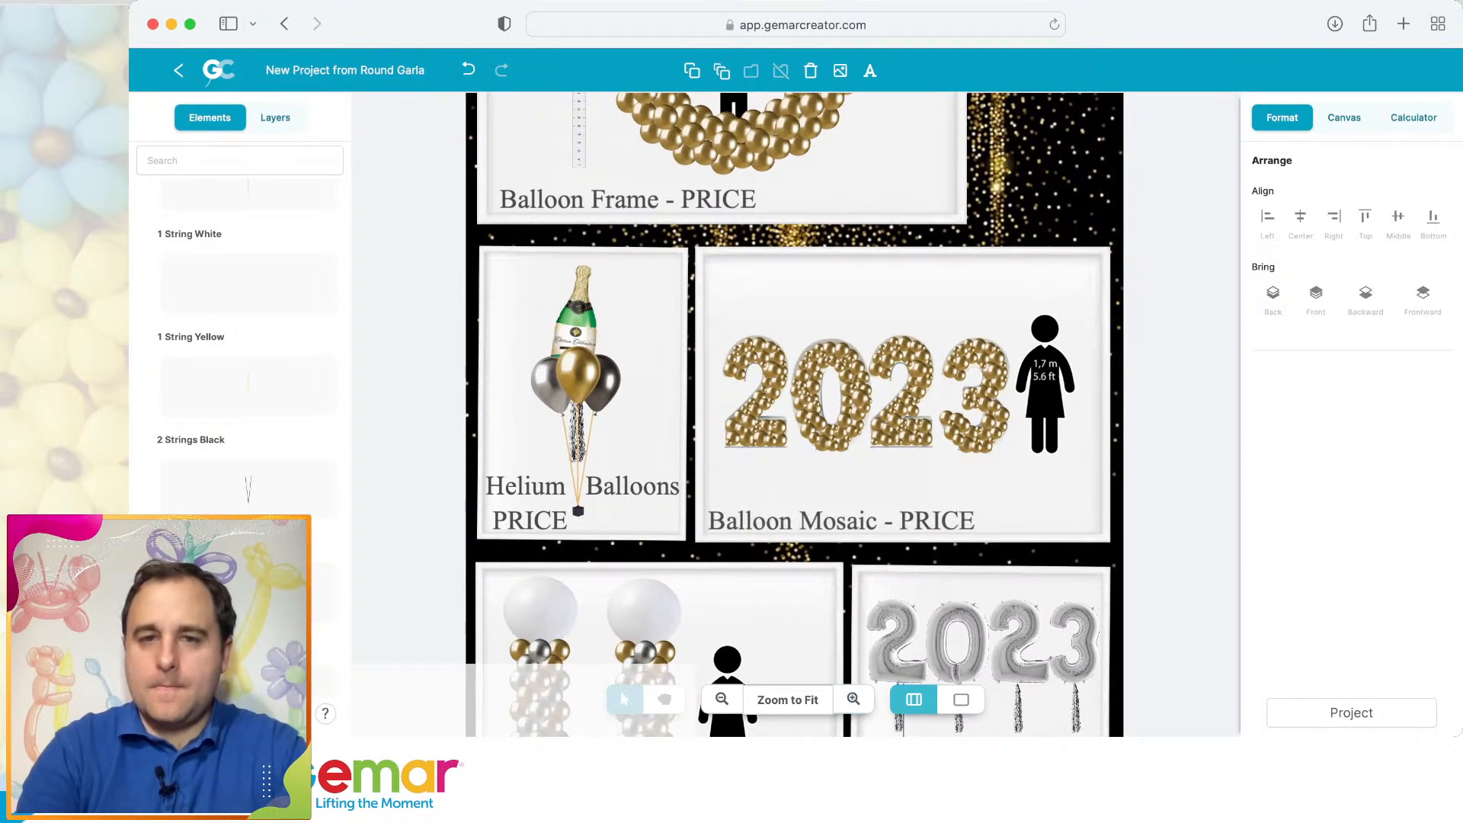
{"action": "left_click", "coordinate": [665, 699]}
{"action": "left_click_drag", "start_coordinate": [770, 564], "coordinate": [625, 349]}
{"action": "left_click", "coordinate": [853, 699]}
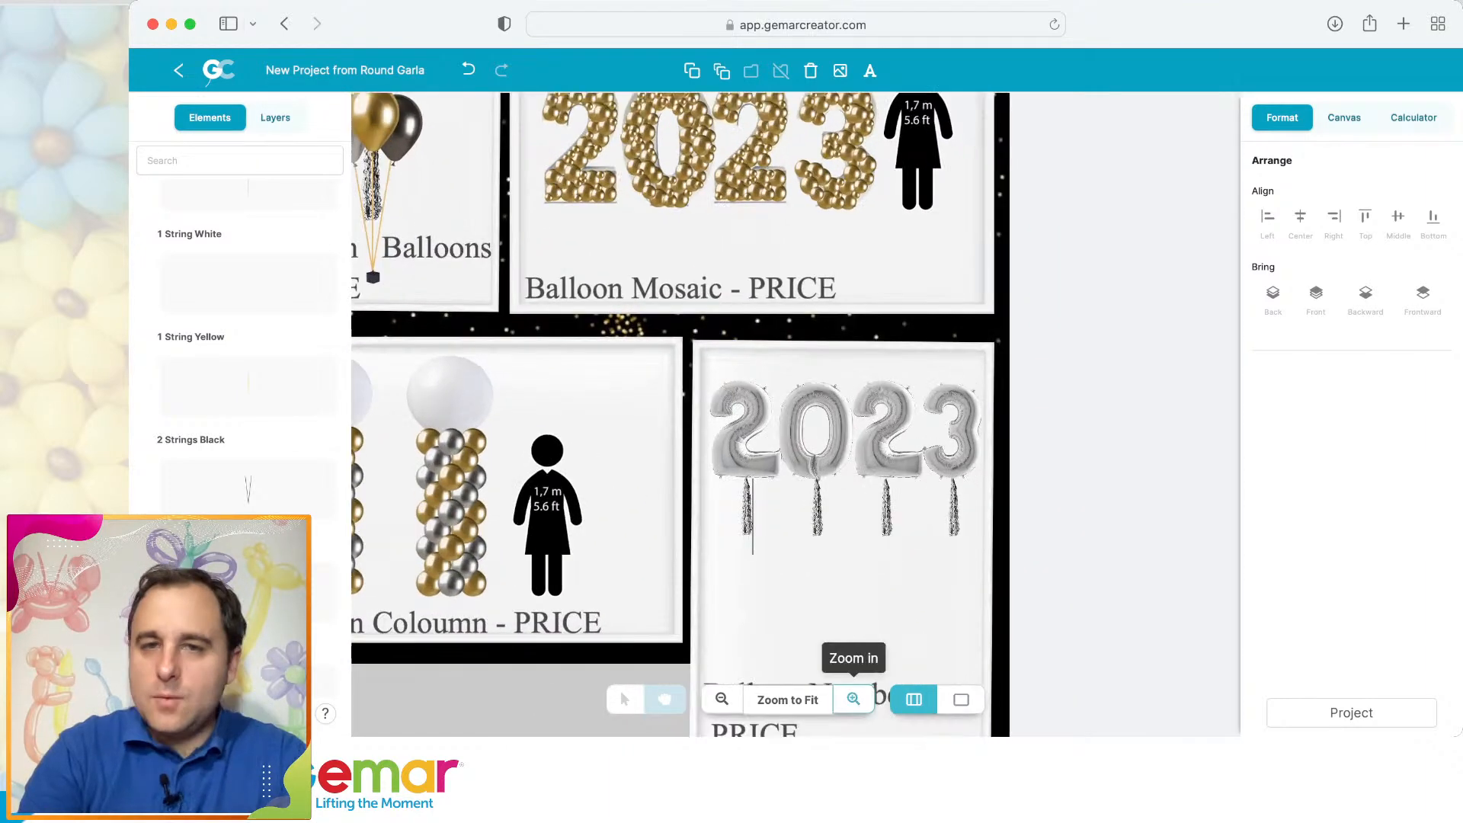
{"action": "left_click", "coordinate": [854, 699]}
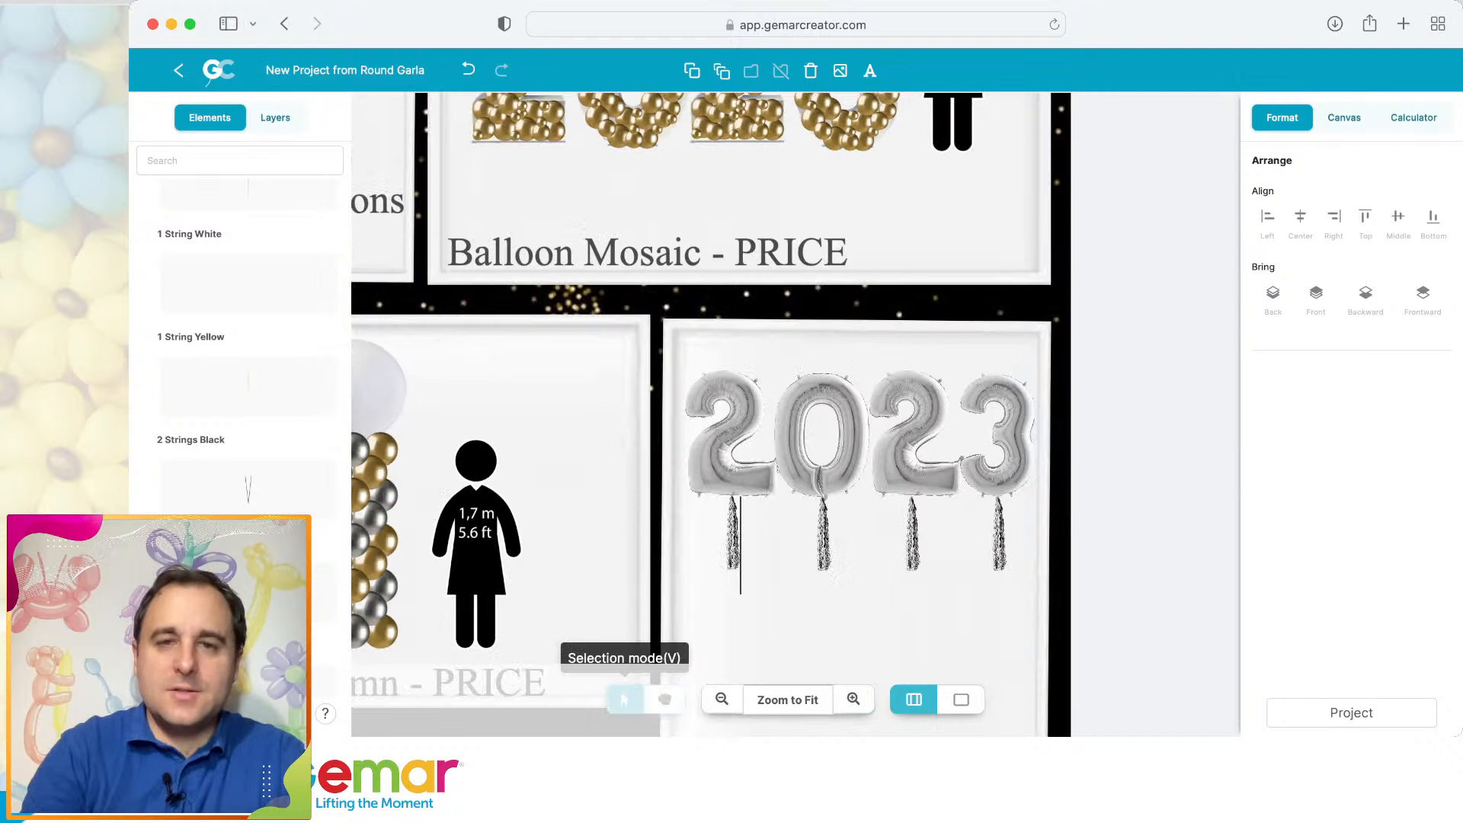
{"action": "left_click", "coordinate": [625, 700]}
{"action": "left_click", "coordinate": [741, 579]}
{"action": "key", "text": "Left"}
{"action": "key", "text": "Left"}
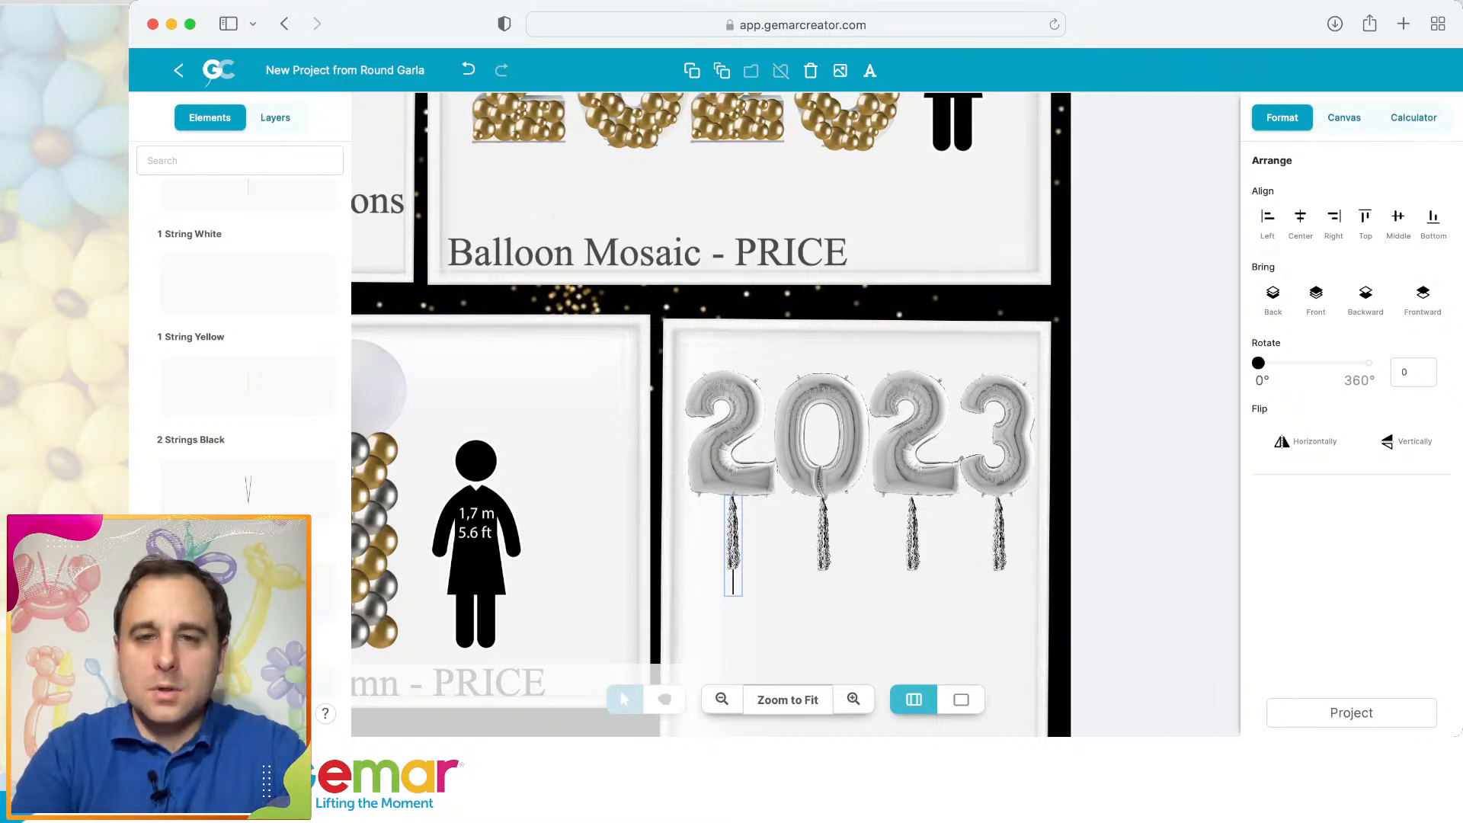
{"action": "left_click_drag", "start_coordinate": [733, 546], "coordinate": [721, 545]}
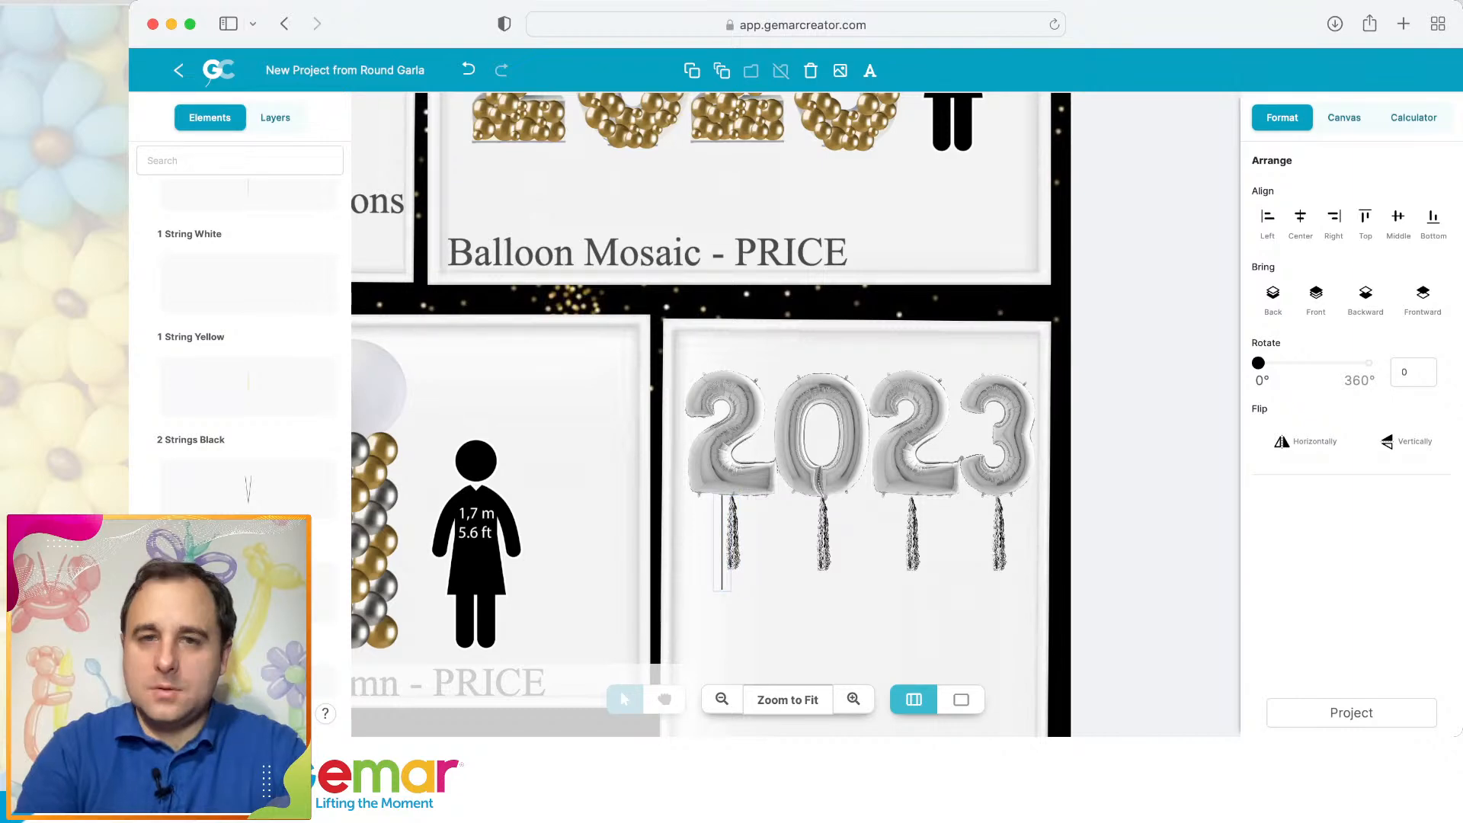
Multiply the black string by 3 and place the copies along the tassels beneath the silver 0, second 2 and 3.
{"action": "left_click", "coordinate": [722, 70]}
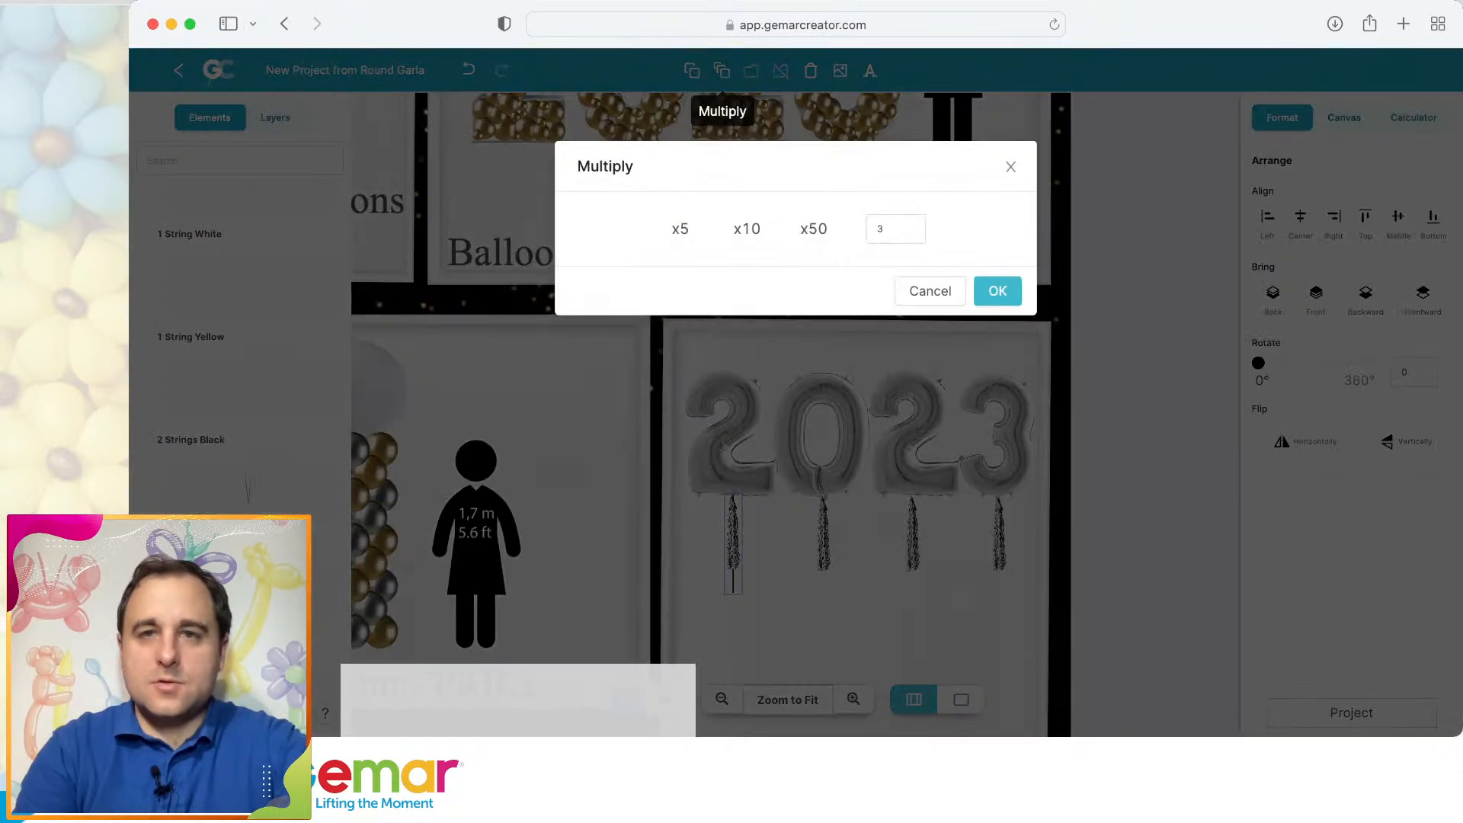
{"action": "left_click", "coordinate": [997, 290]}
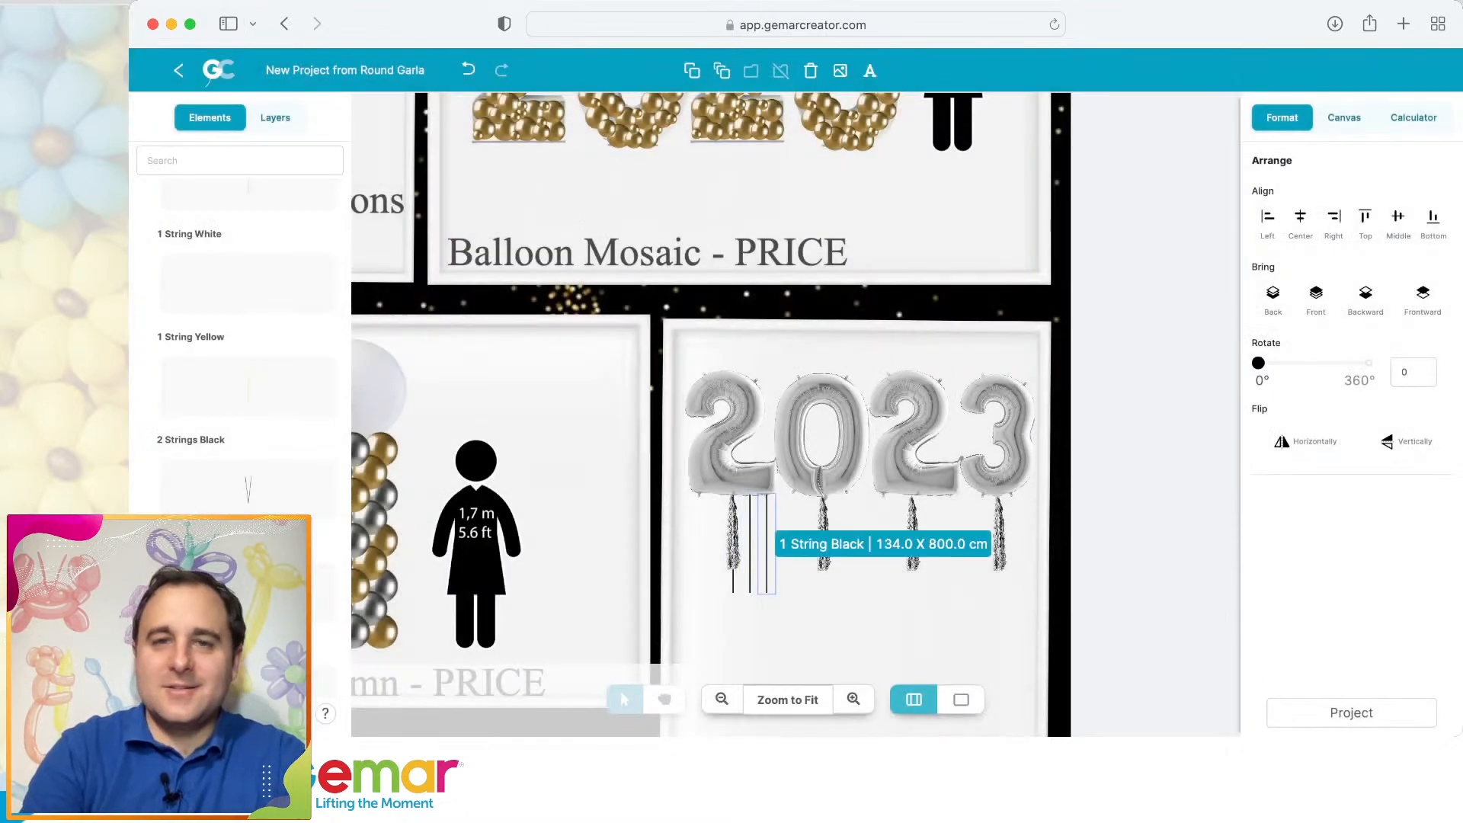
{"action": "left_click_drag", "start_coordinate": [784, 544], "coordinate": [912, 539]}
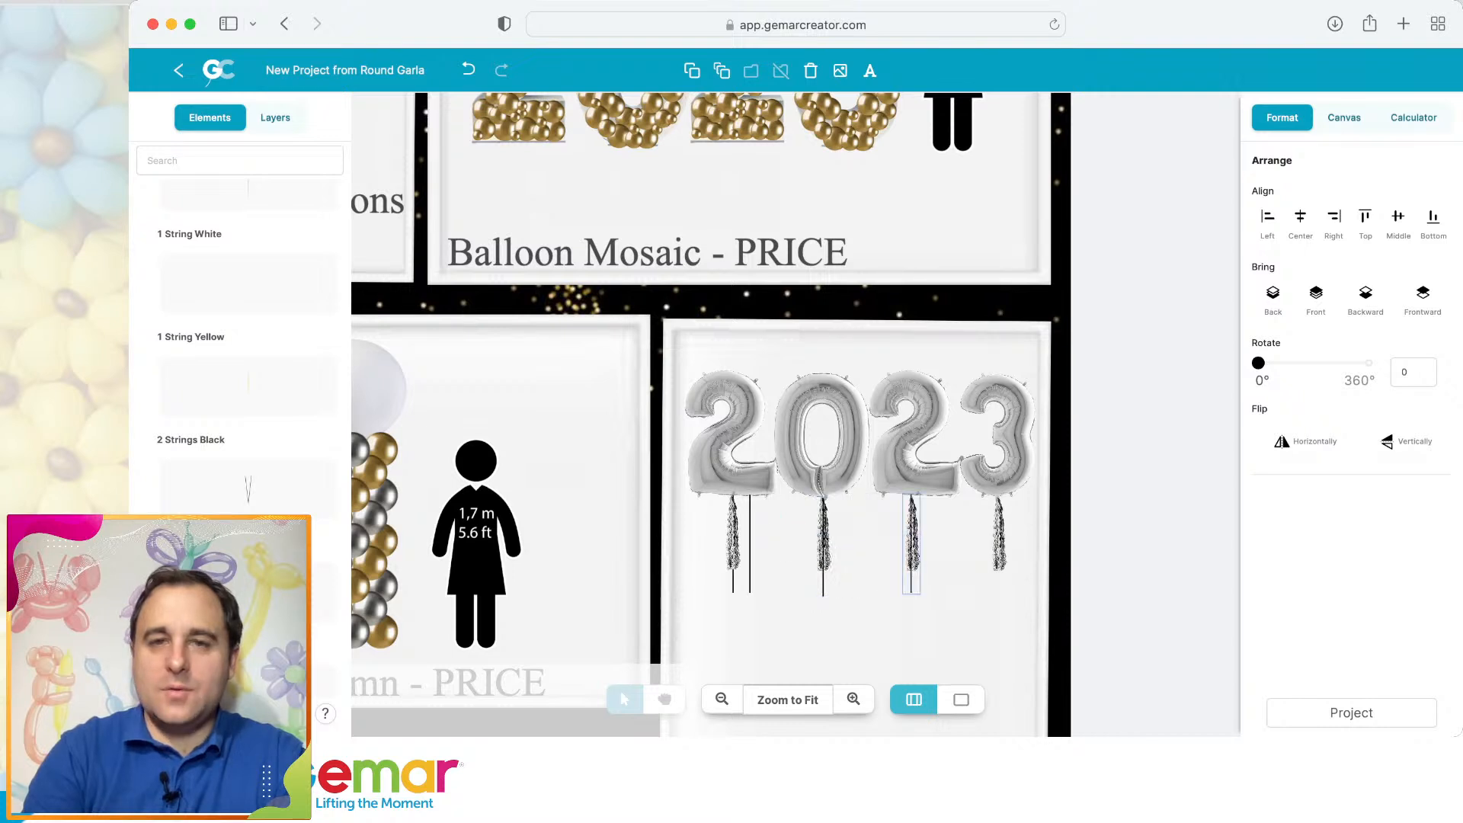
{"action": "left_click_drag", "start_coordinate": [750, 543], "coordinate": [998, 540]}
{"action": "left_click", "coordinate": [952, 628]}
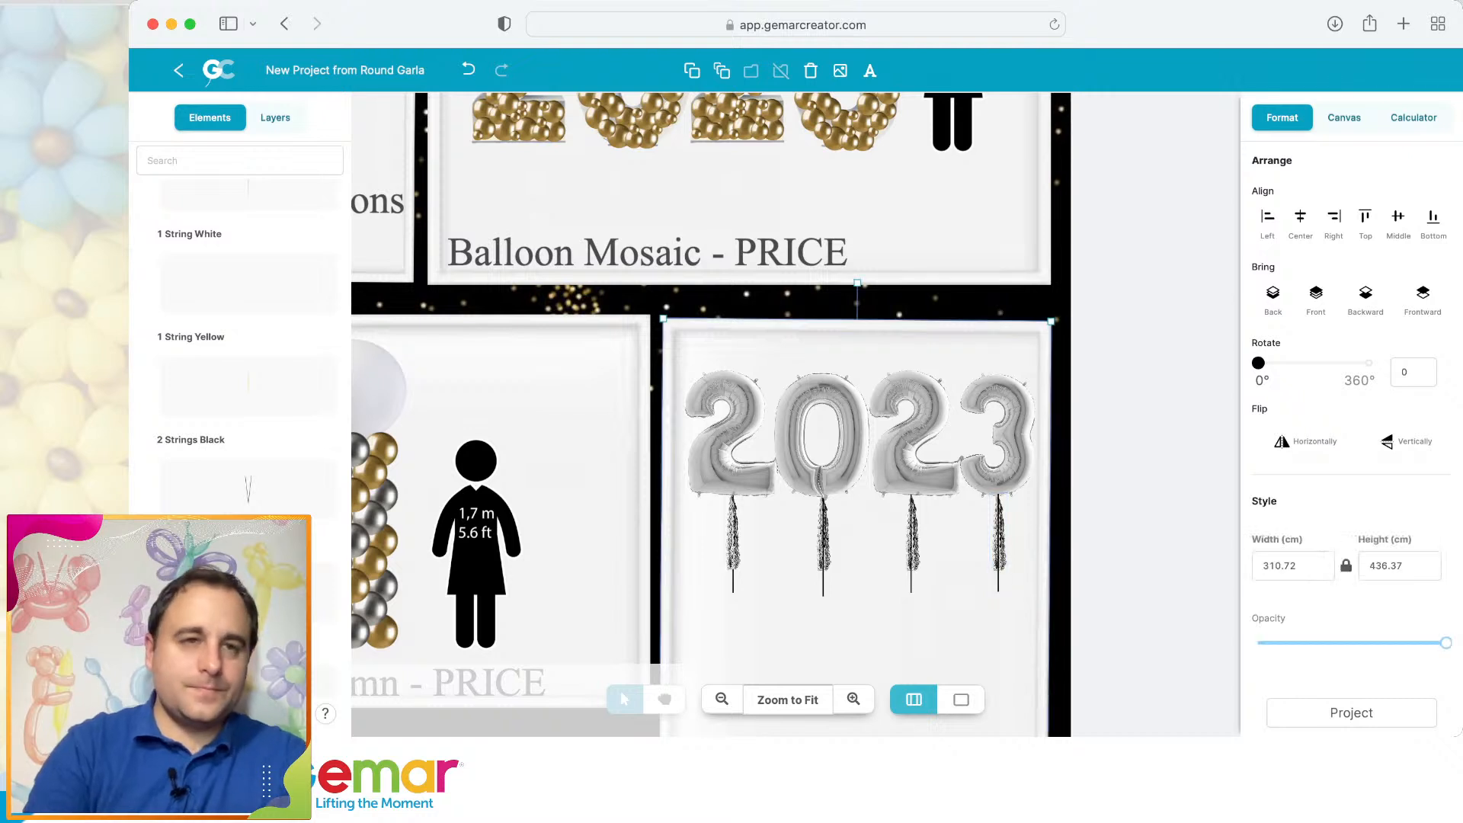
Add the black Weight 14389lge element from the accessories to the silver 2023 product.
{"action": "scroll", "coordinate": [249, 284], "scroll_direction": "up", "scroll_amount": 15}
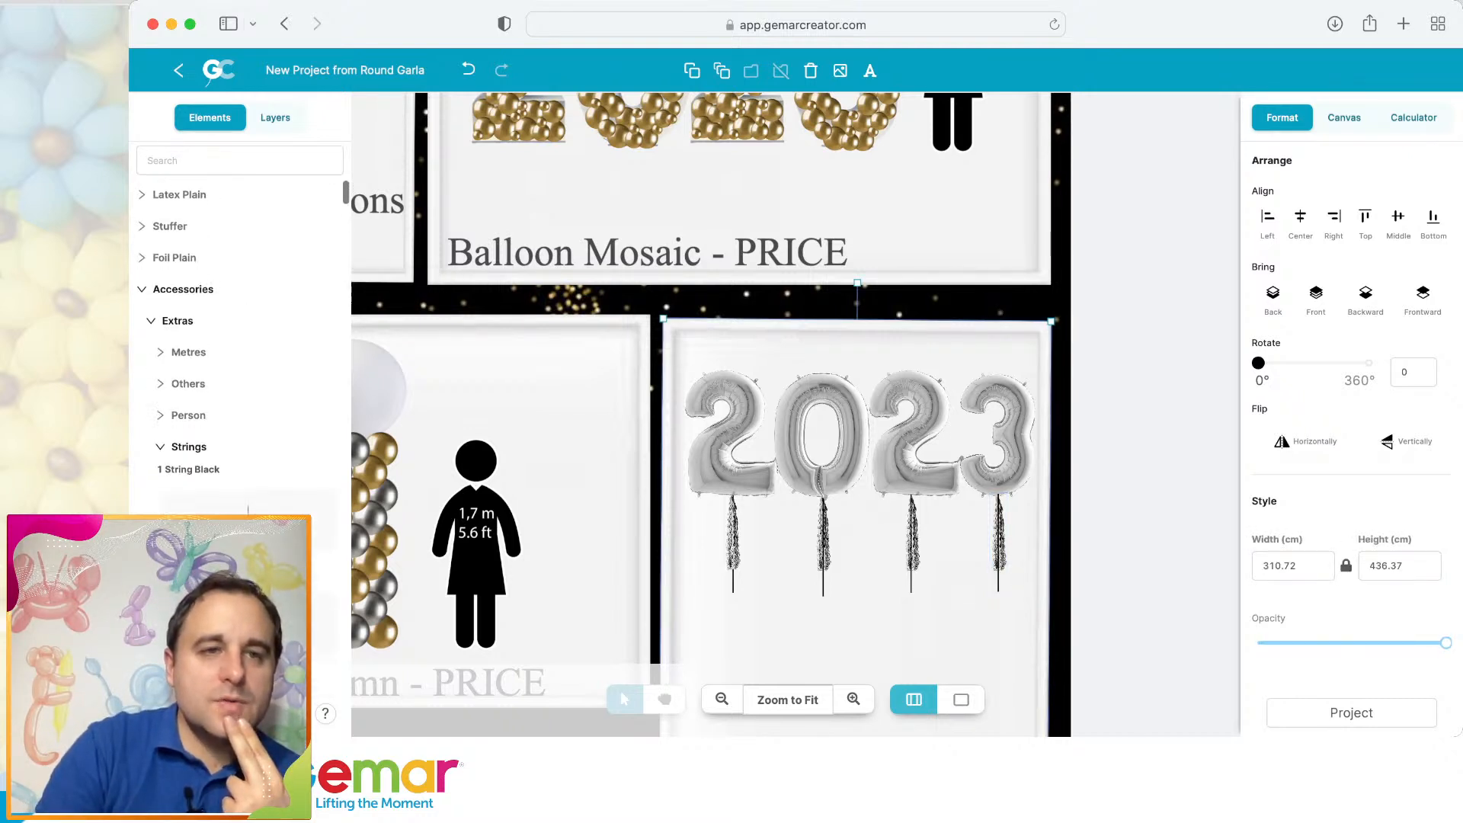
{"action": "left_click", "coordinate": [188, 448]}
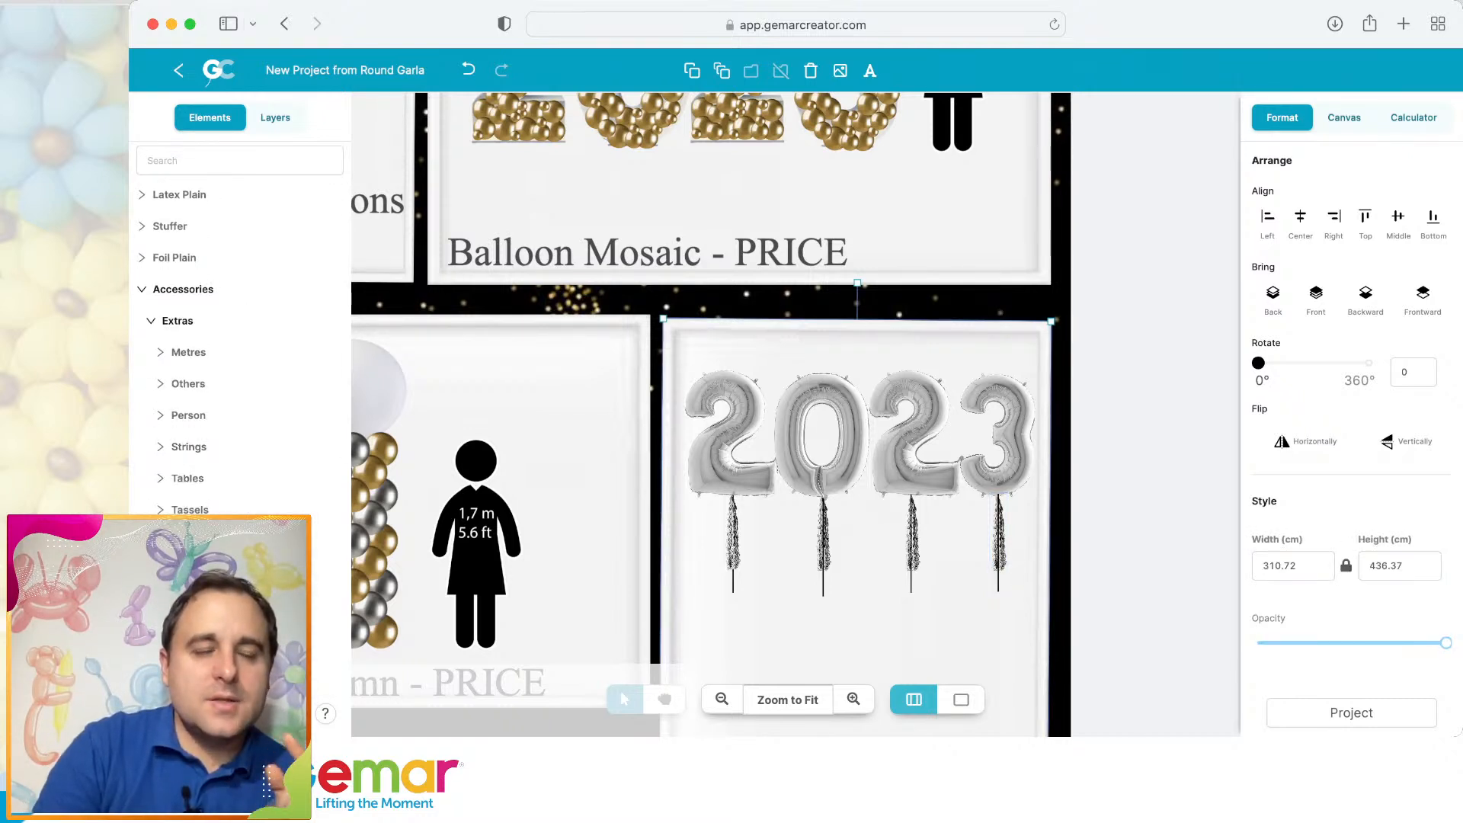
{"action": "scroll", "coordinate": [244, 343], "scroll_direction": "down", "scroll_amount": 15}
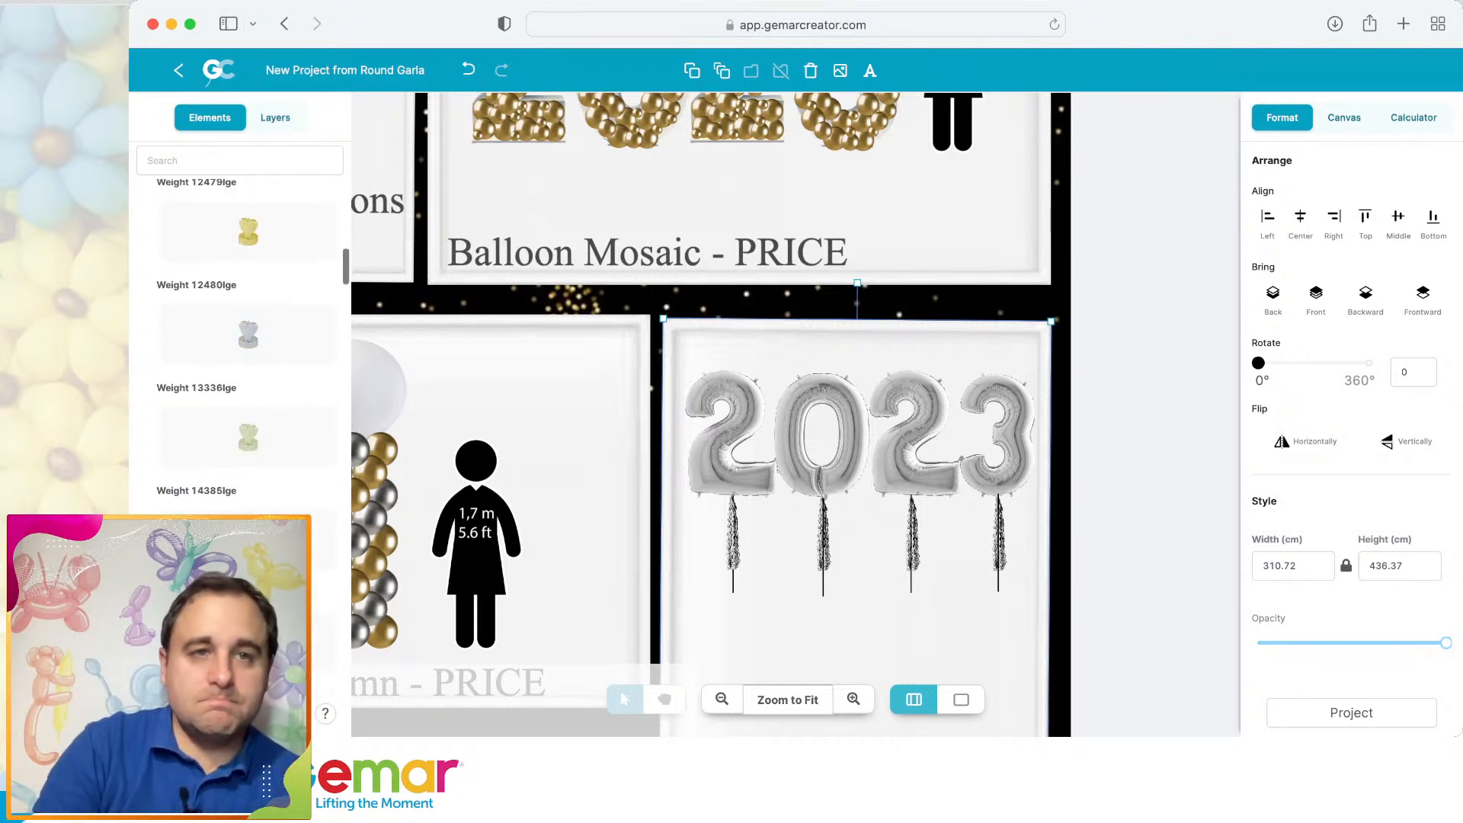
{"action": "scroll", "coordinate": [244, 320], "scroll_direction": "up", "scroll_amount": 2}
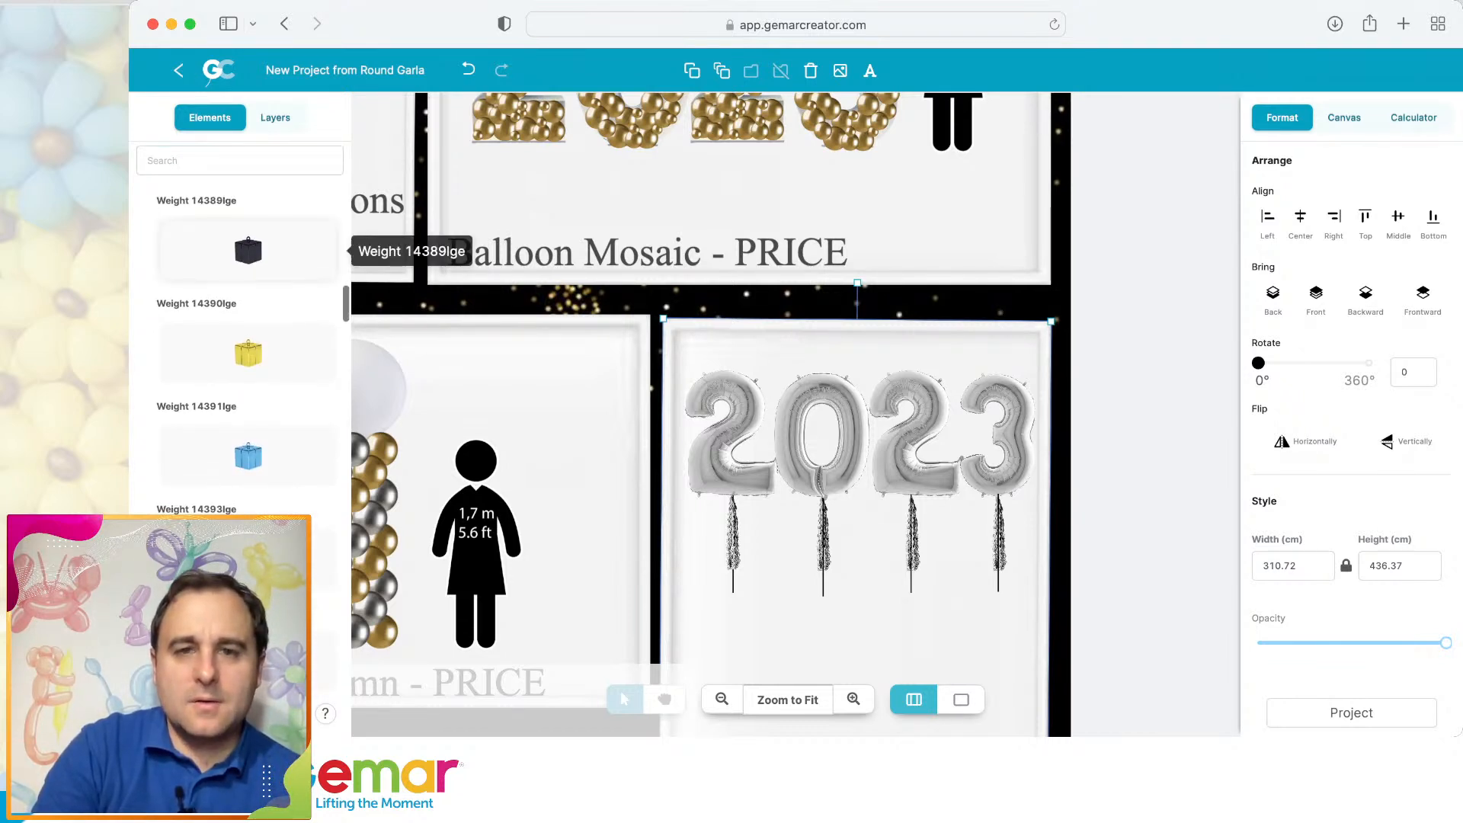
{"action": "left_click", "coordinate": [248, 250]}
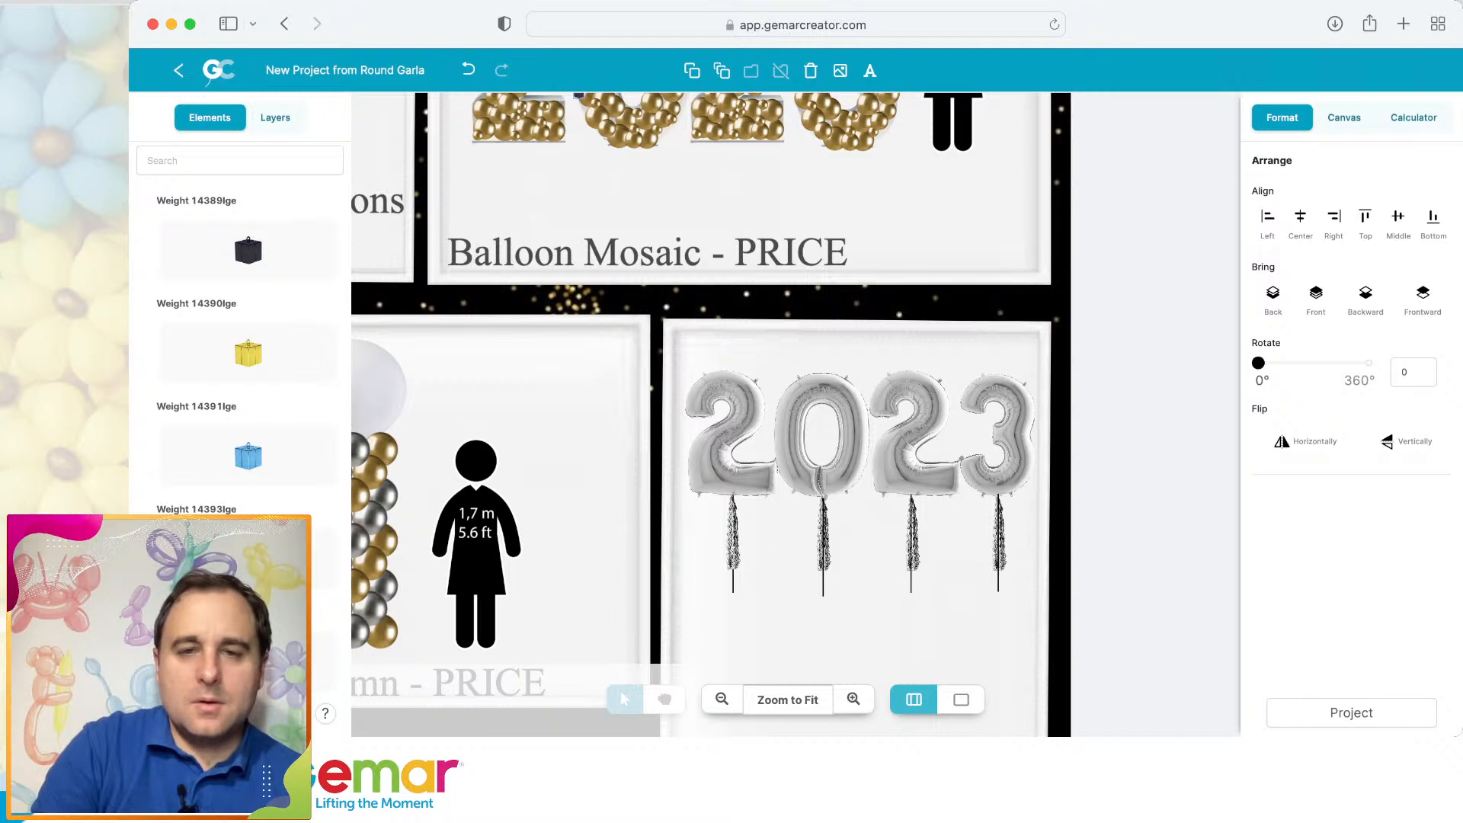
Multiply the black weight by 3 and place one weight at the end of each string beneath the silver 2023 digits.
{"action": "left_click", "coordinate": [788, 700]}
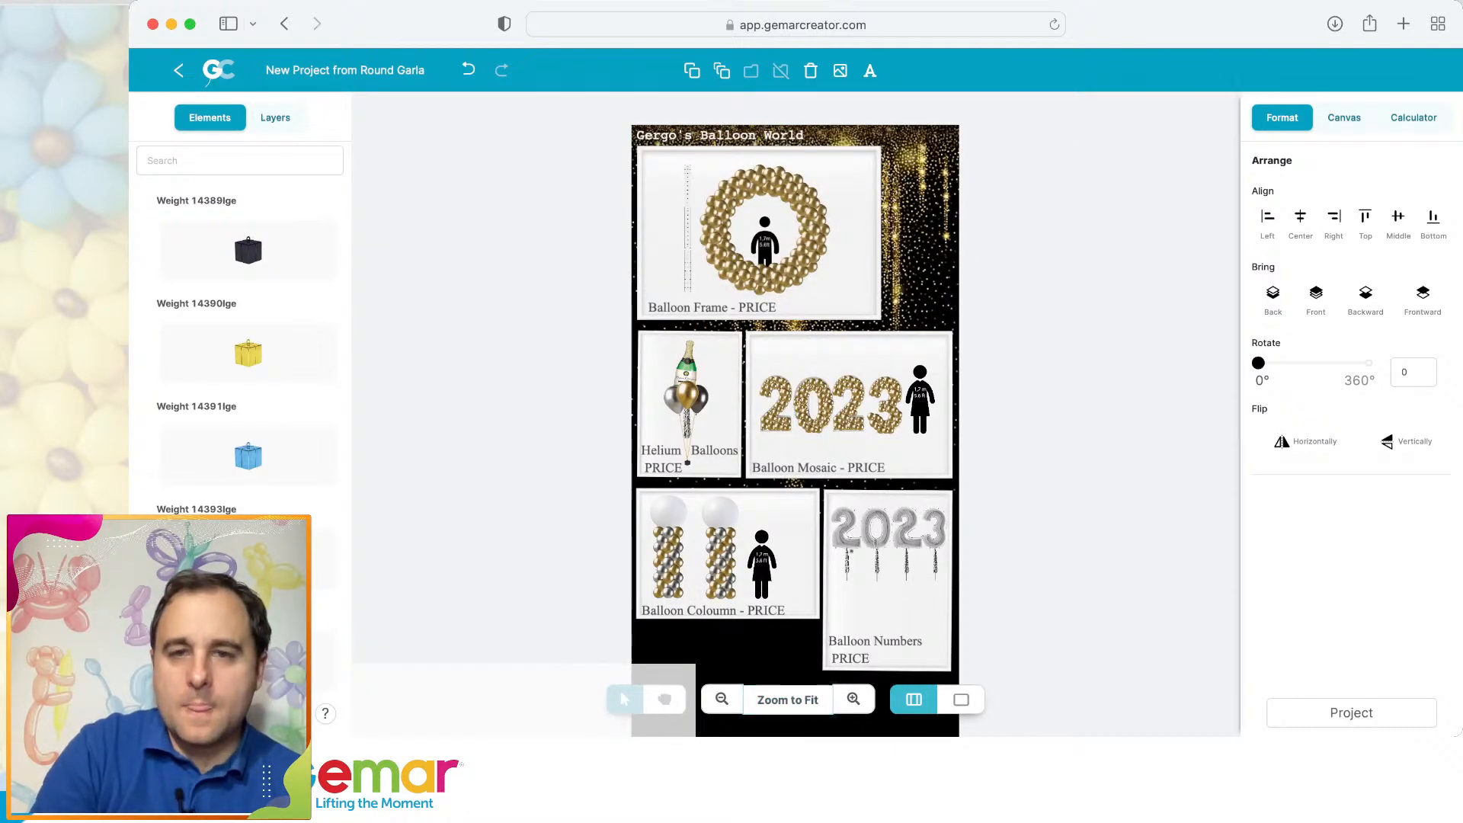
{"action": "left_click", "coordinate": [853, 699]}
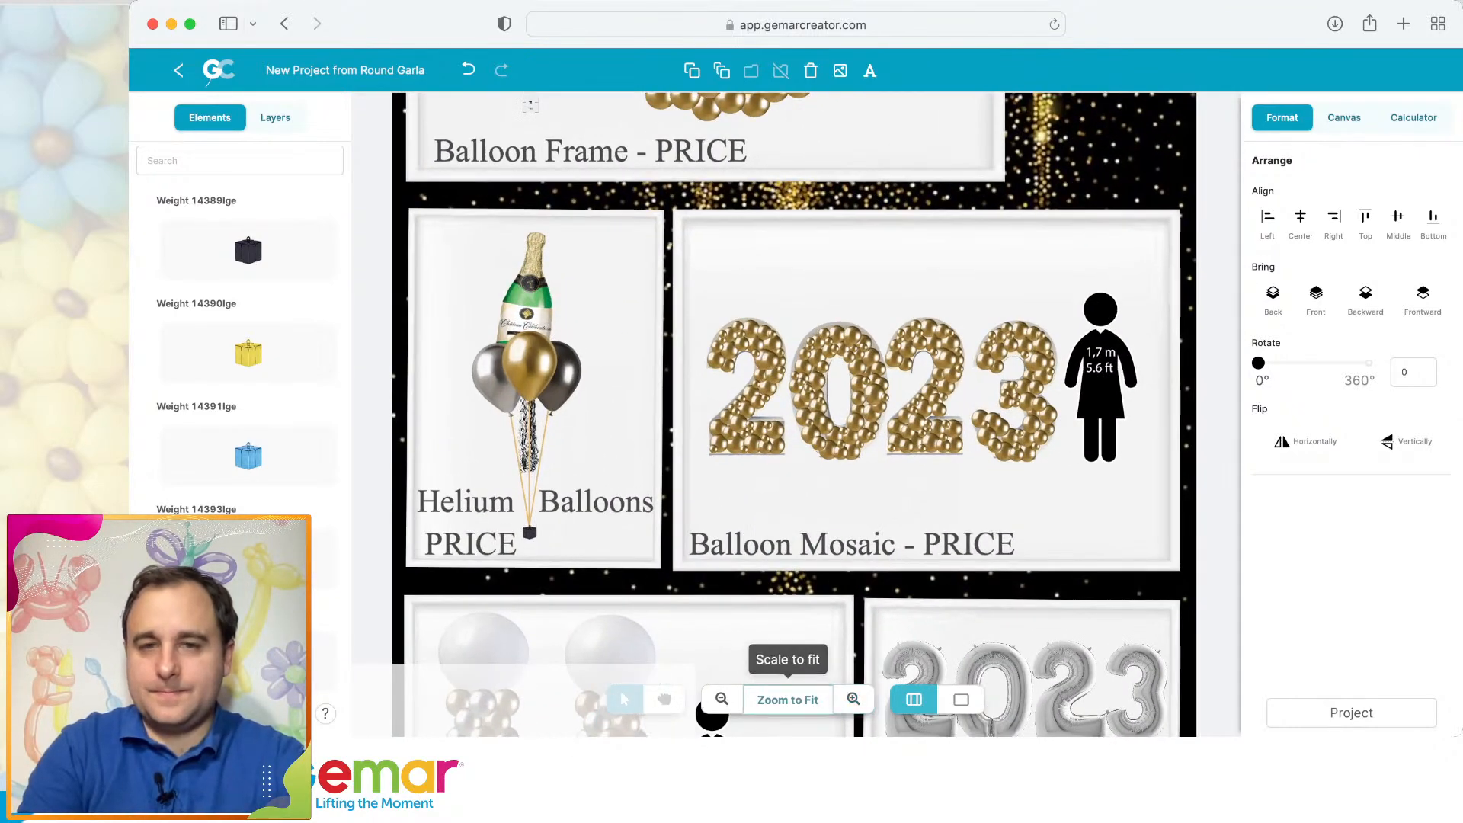
{"action": "left_click", "coordinate": [664, 700]}
{"action": "left_click_drag", "start_coordinate": [937, 562], "coordinate": [656, 271]}
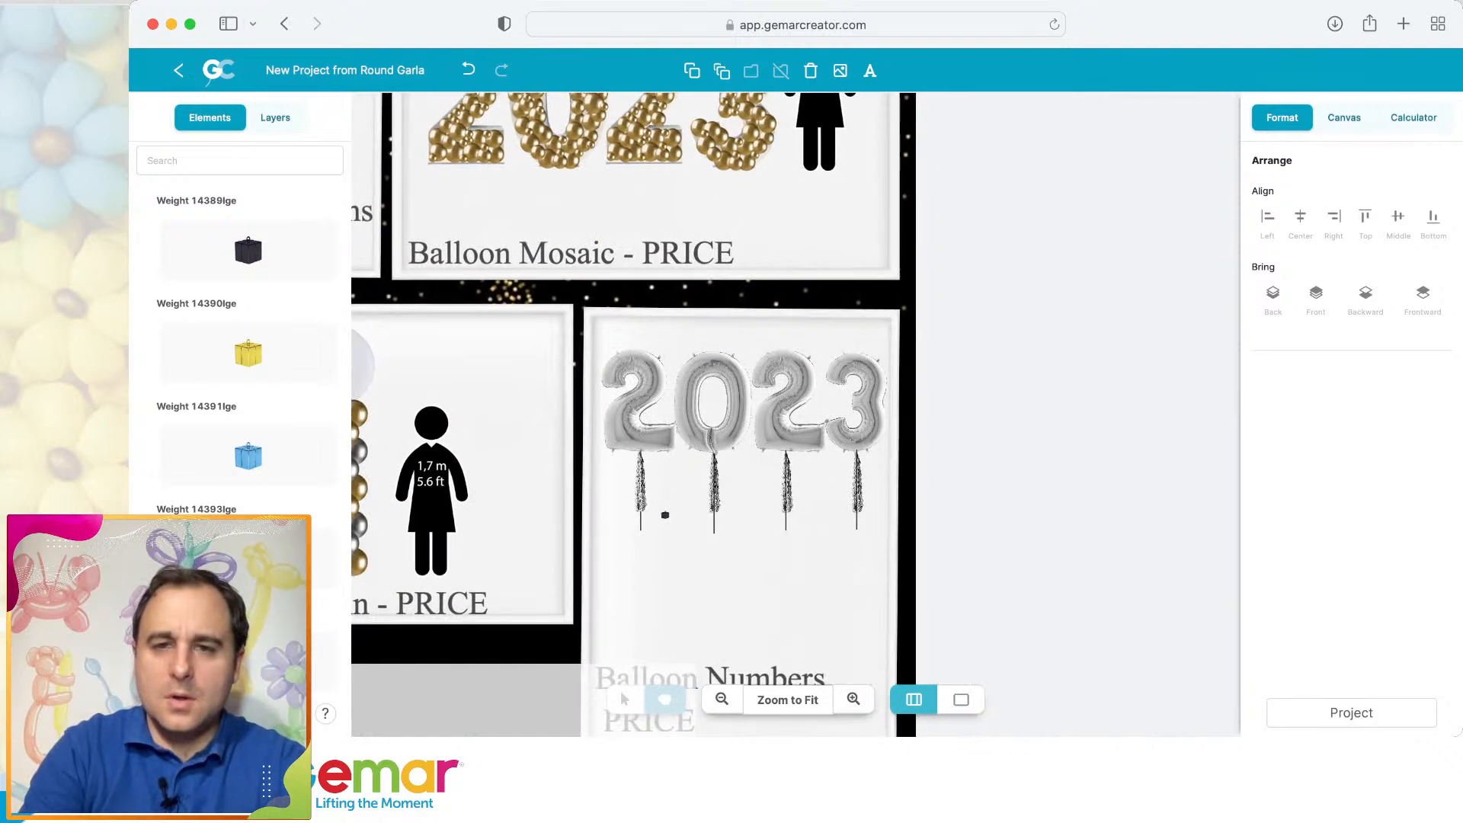
{"action": "left_click", "coordinate": [853, 700]}
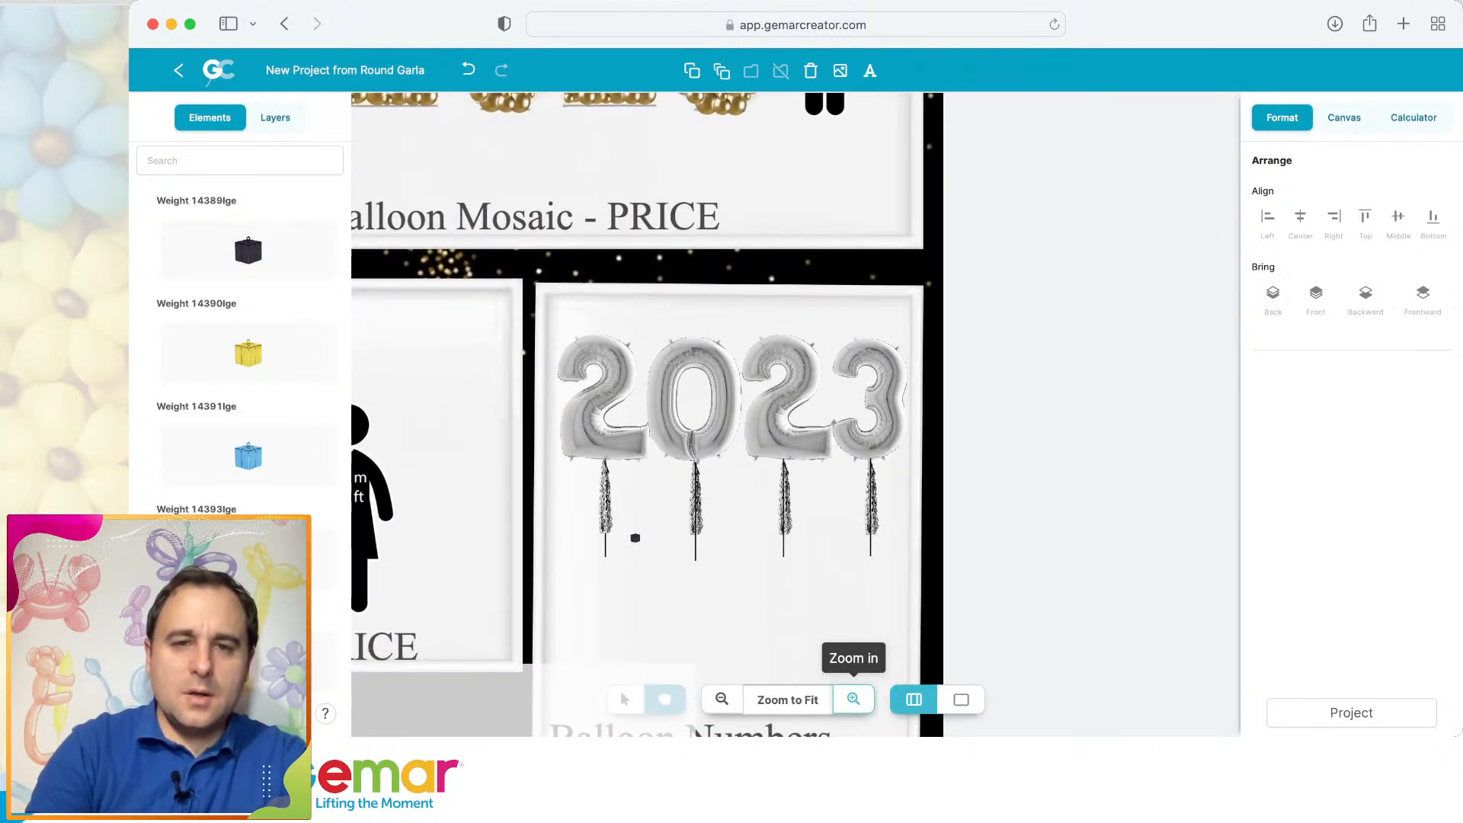
{"action": "left_click", "coordinate": [625, 700]}
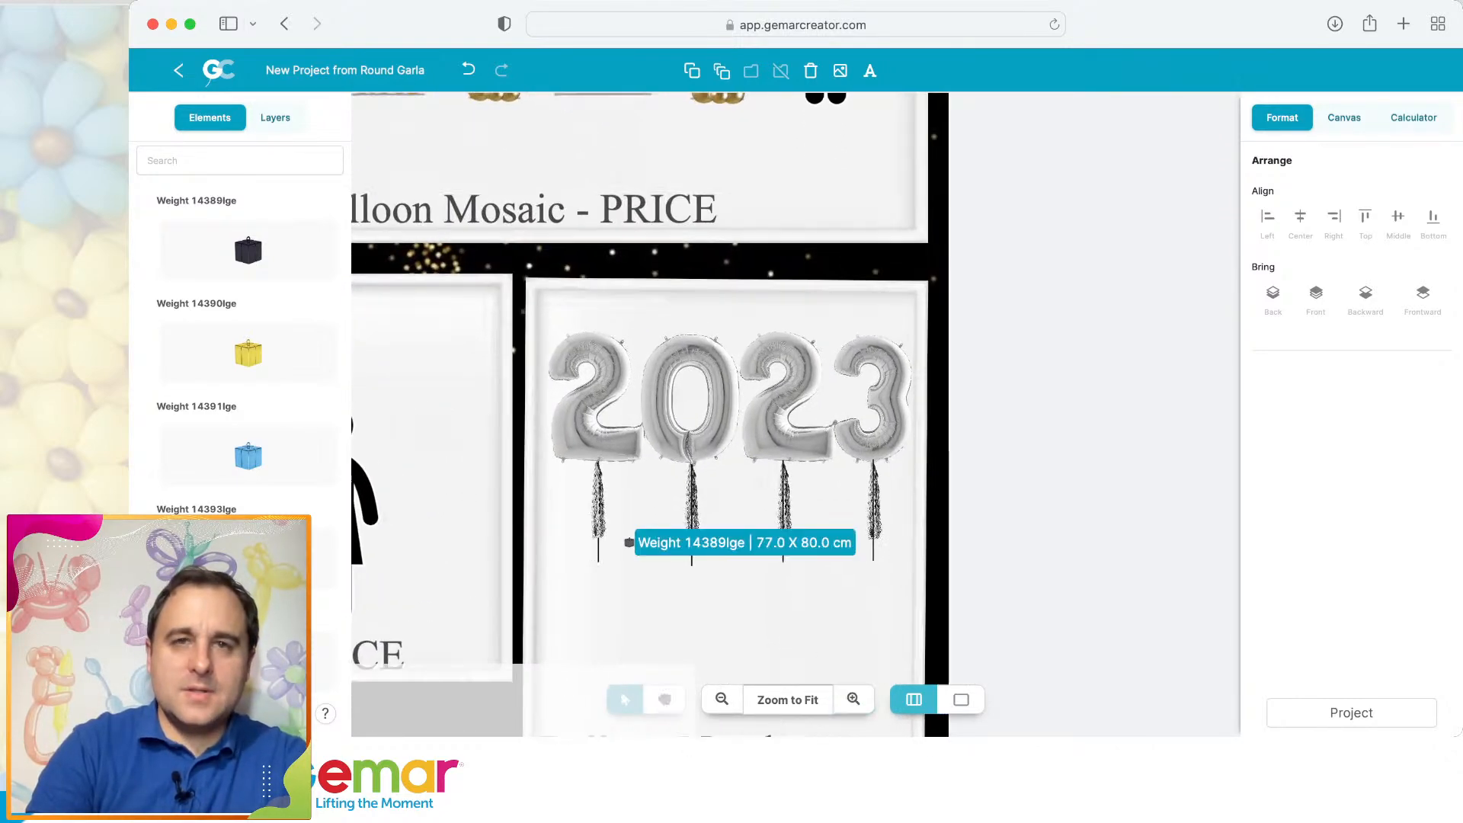
{"action": "left_click", "coordinate": [629, 543]}
{"action": "left_click", "coordinate": [721, 70]}
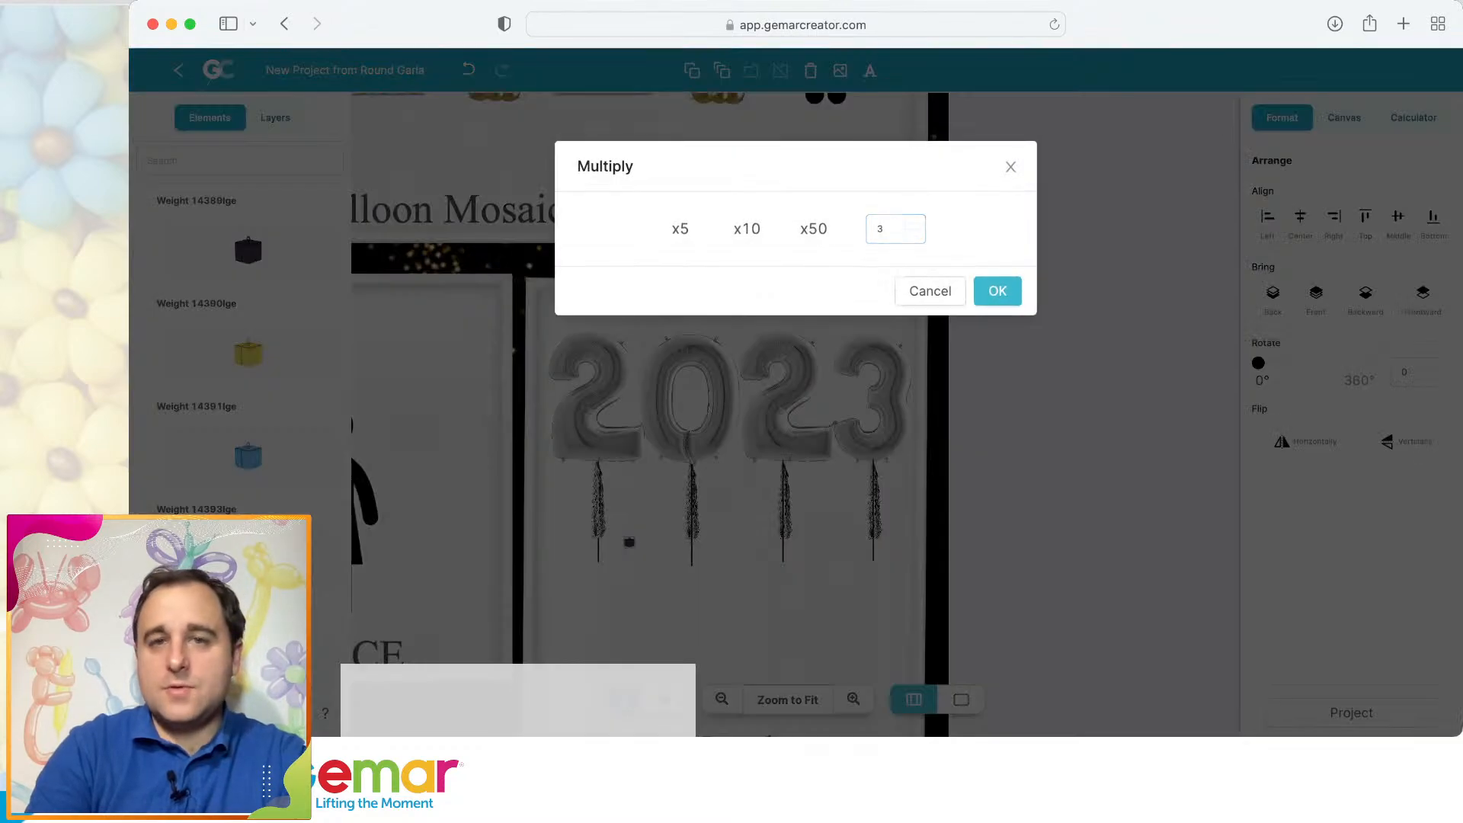
{"action": "left_click", "coordinate": [993, 290]}
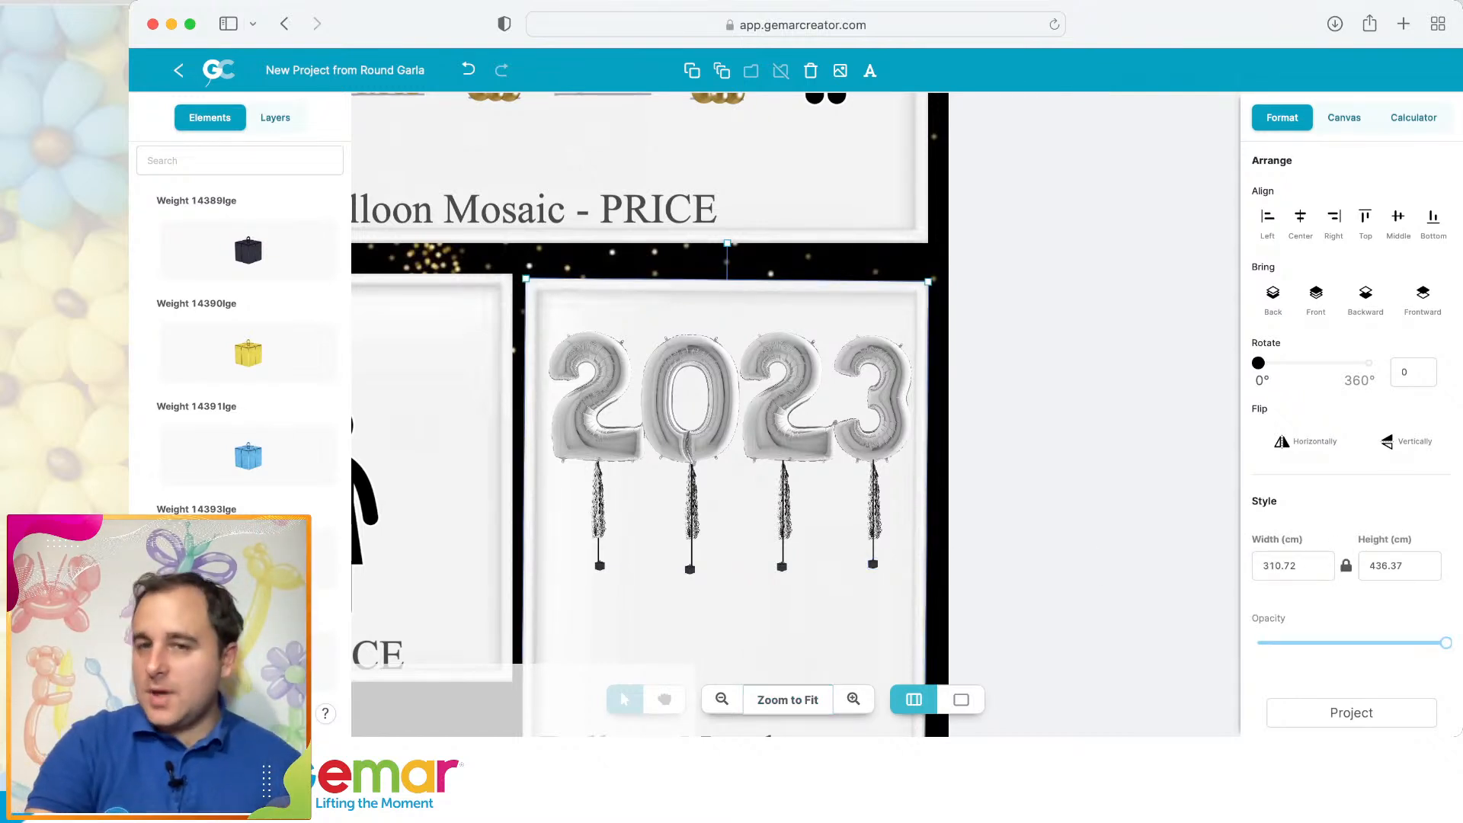
Set the canvas height to 1700 cm.
{"action": "left_click", "coordinate": [788, 699]}
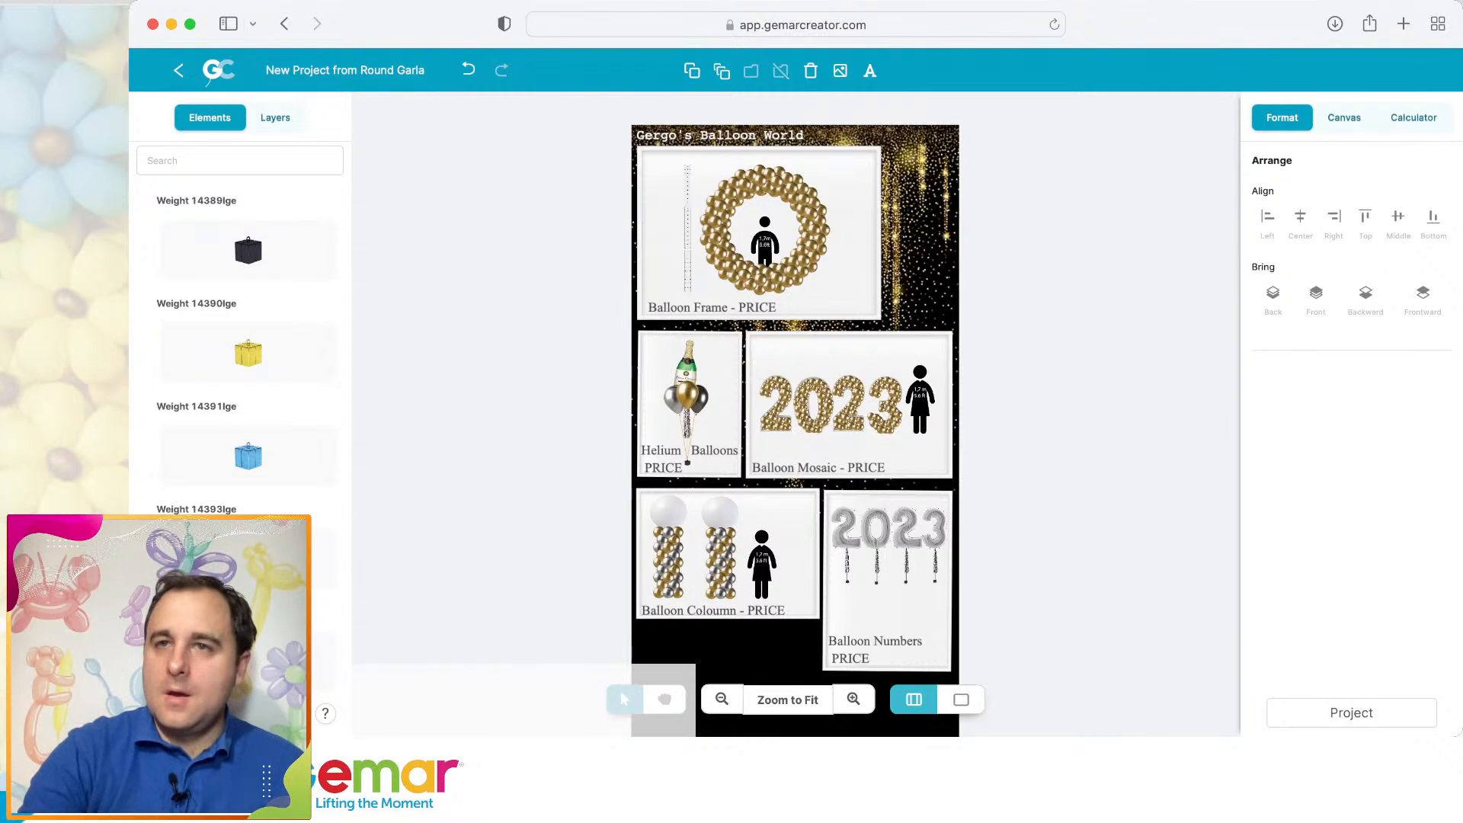
{"action": "left_click", "coordinate": [1344, 117]}
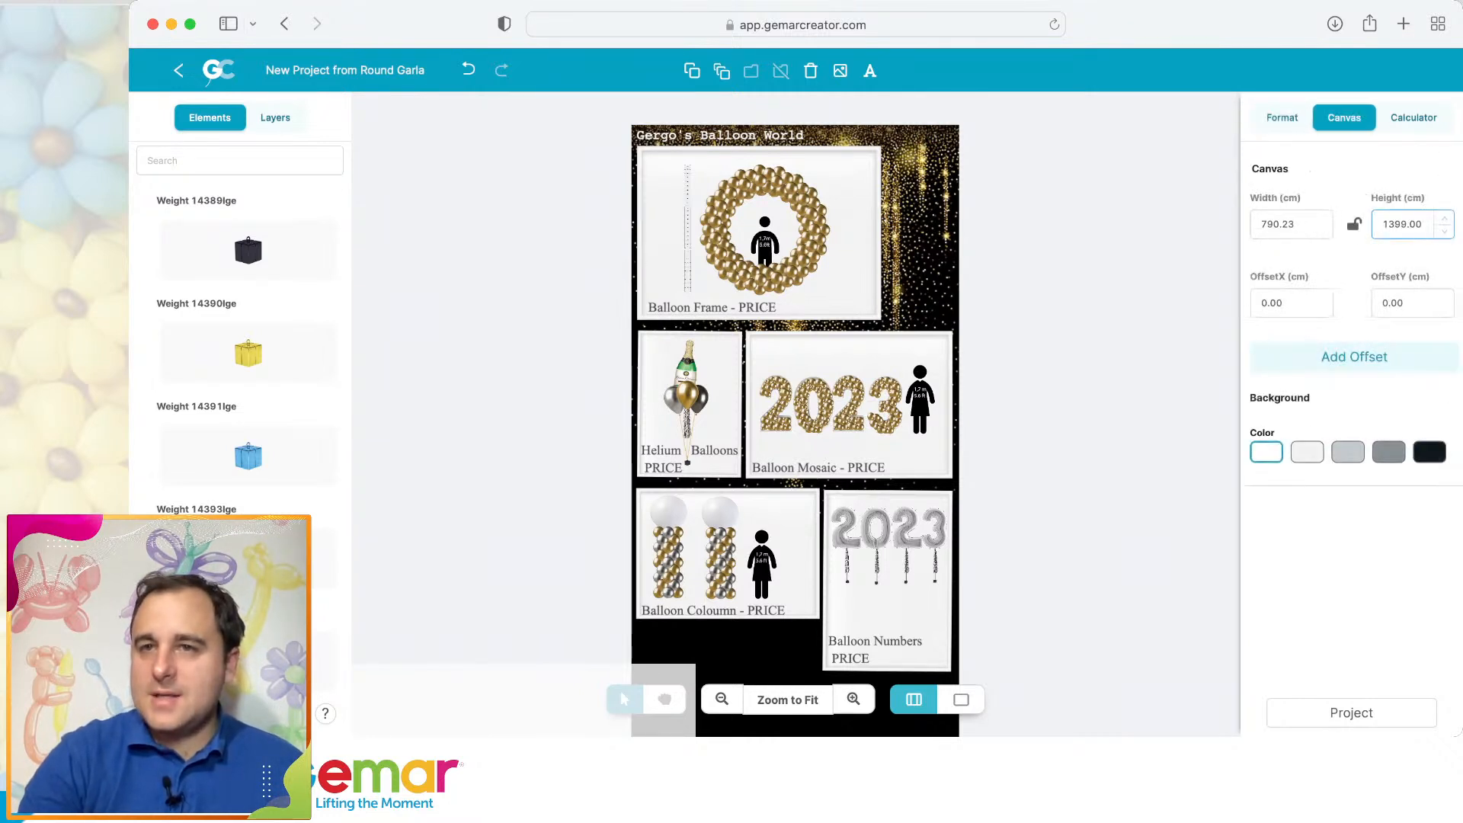
{"action": "left_click", "coordinate": [920, 252]}
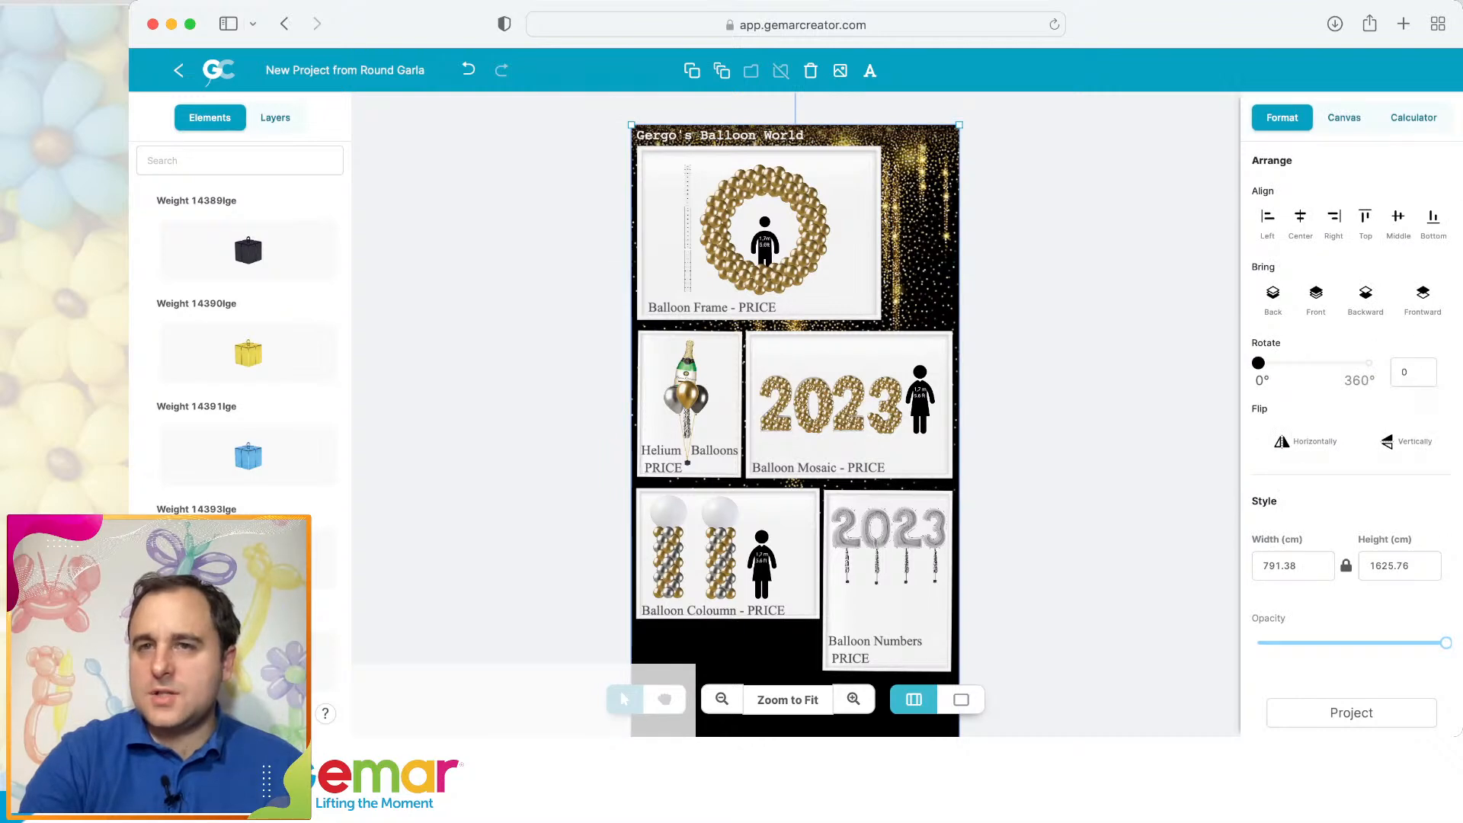
{"action": "left_click", "coordinate": [1344, 117]}
{"action": "double_click", "coordinate": [1402, 224]}
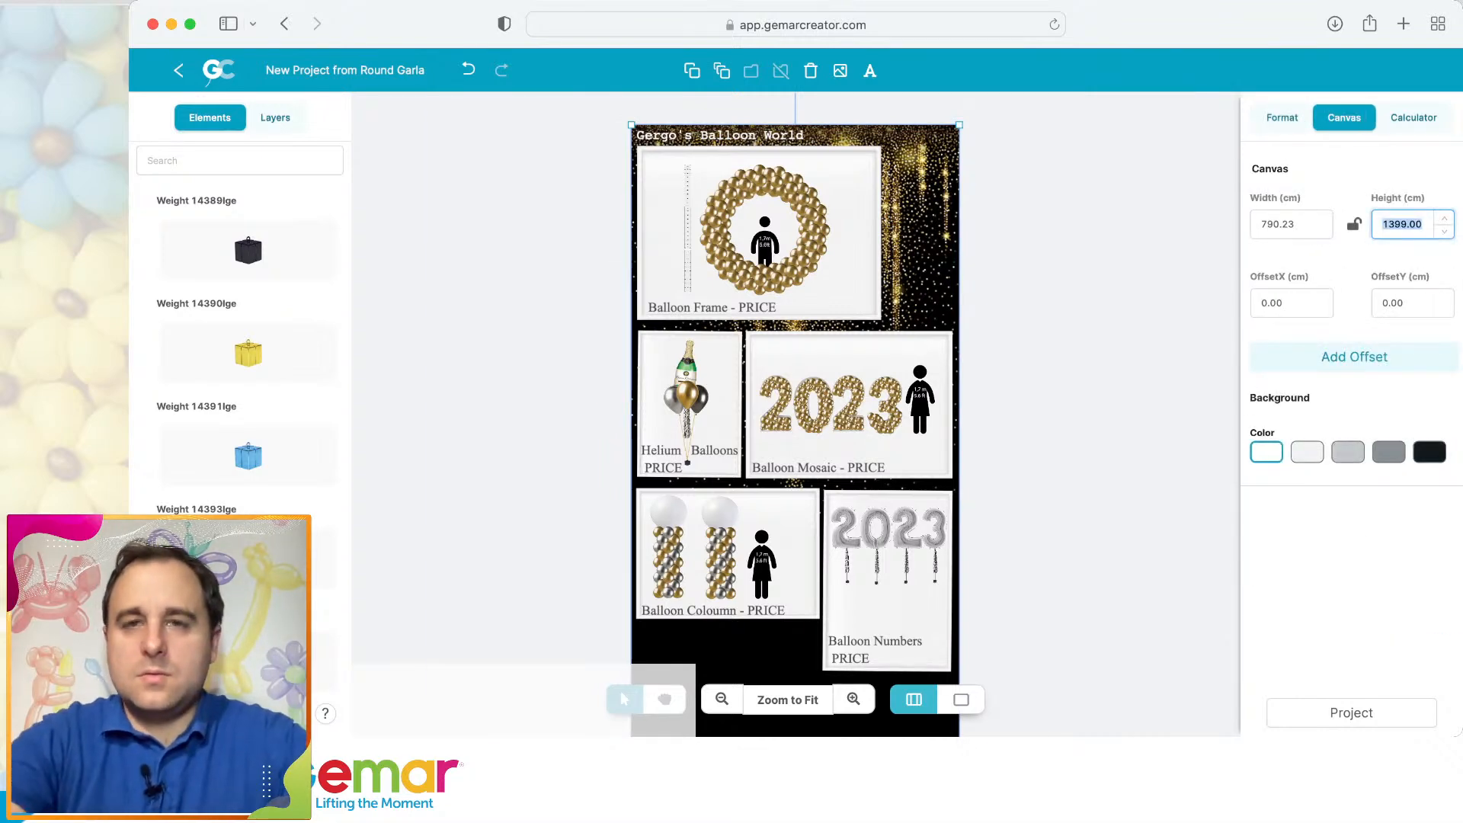
{"action": "type", "text": "1700"}
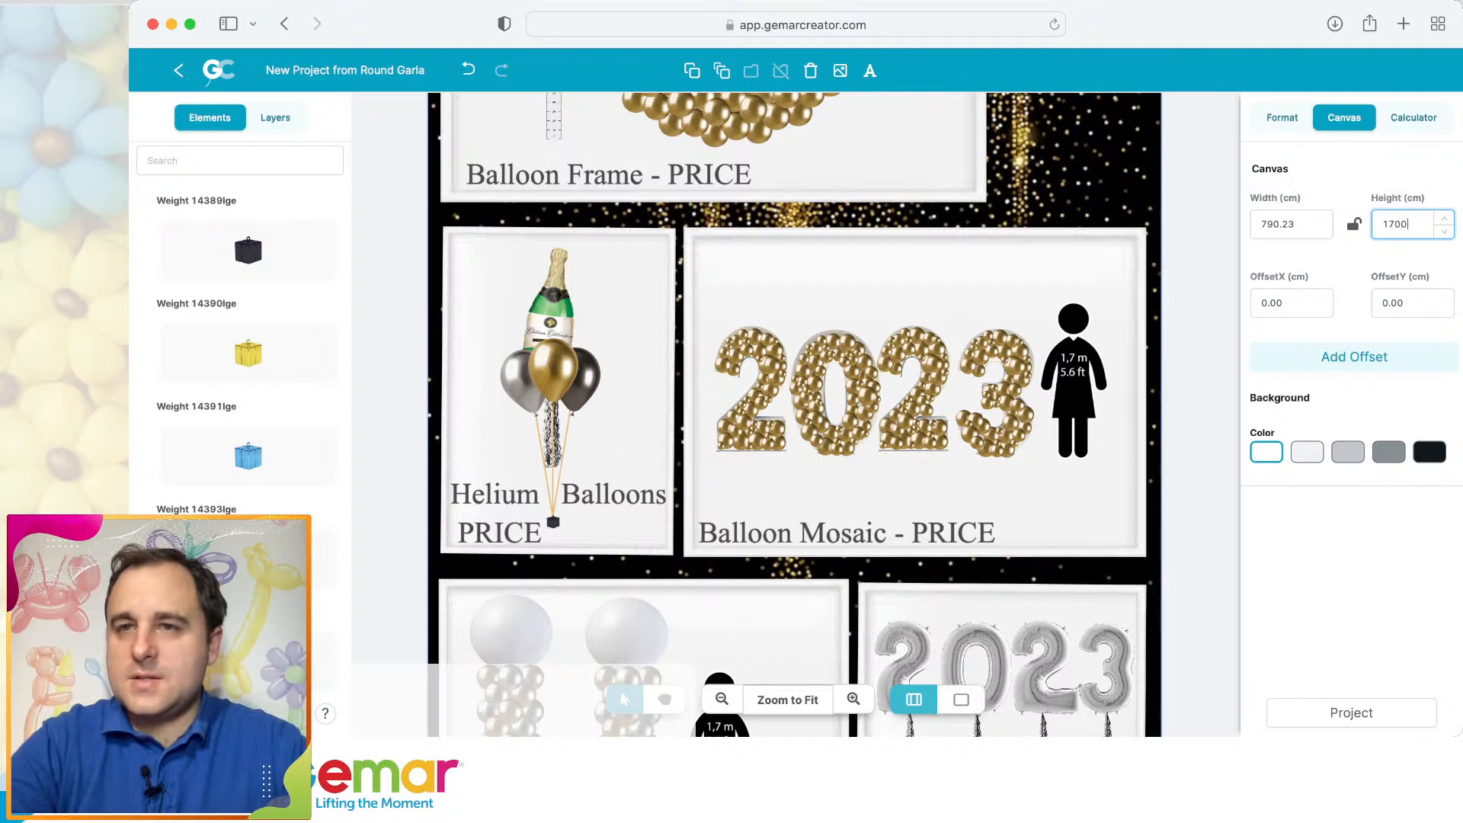
{"action": "key", "text": "Return"}
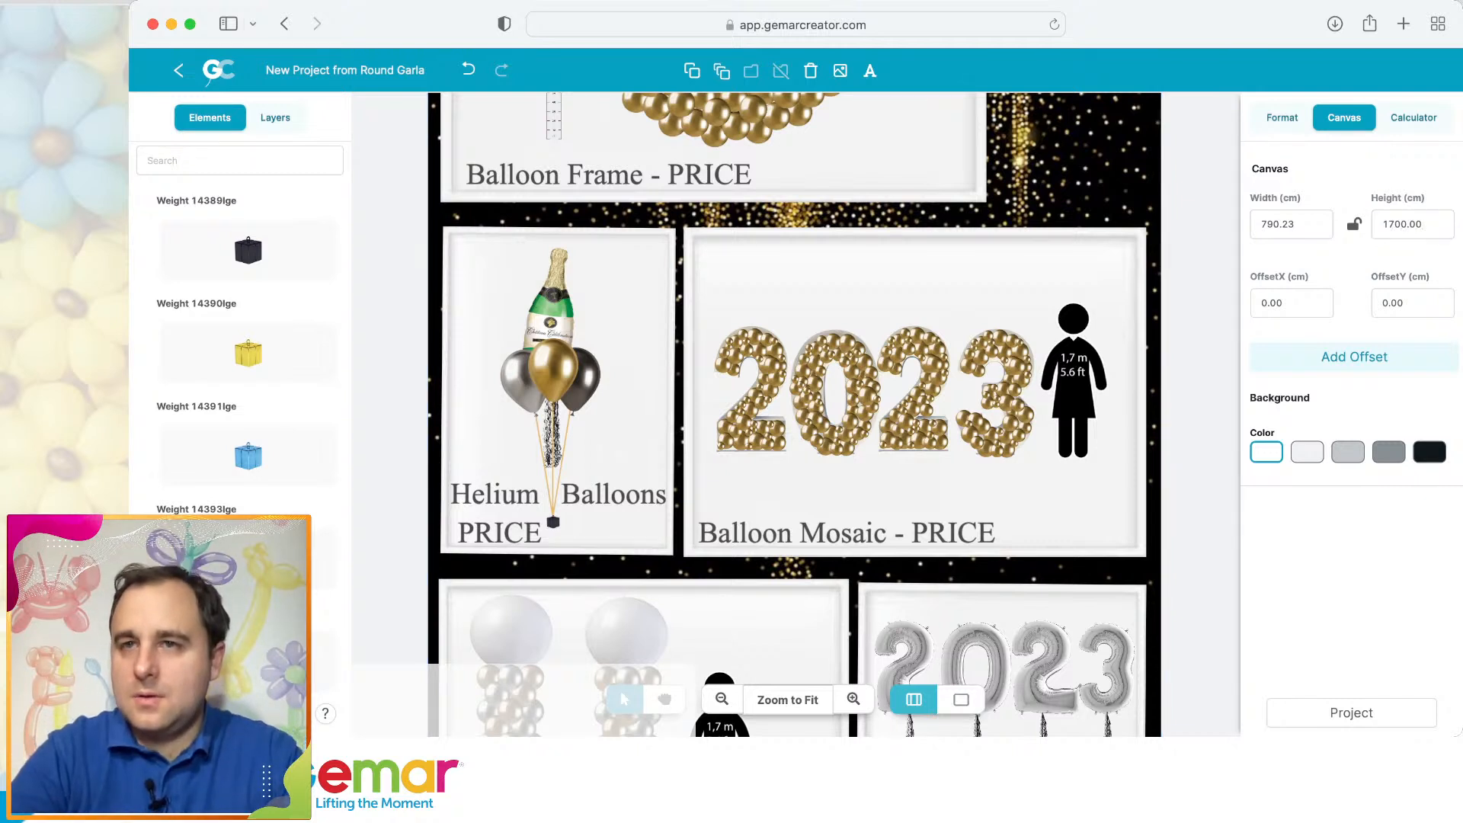
Unlock the black and gold glitter background's layer.
{"action": "left_click", "coordinate": [1281, 117]}
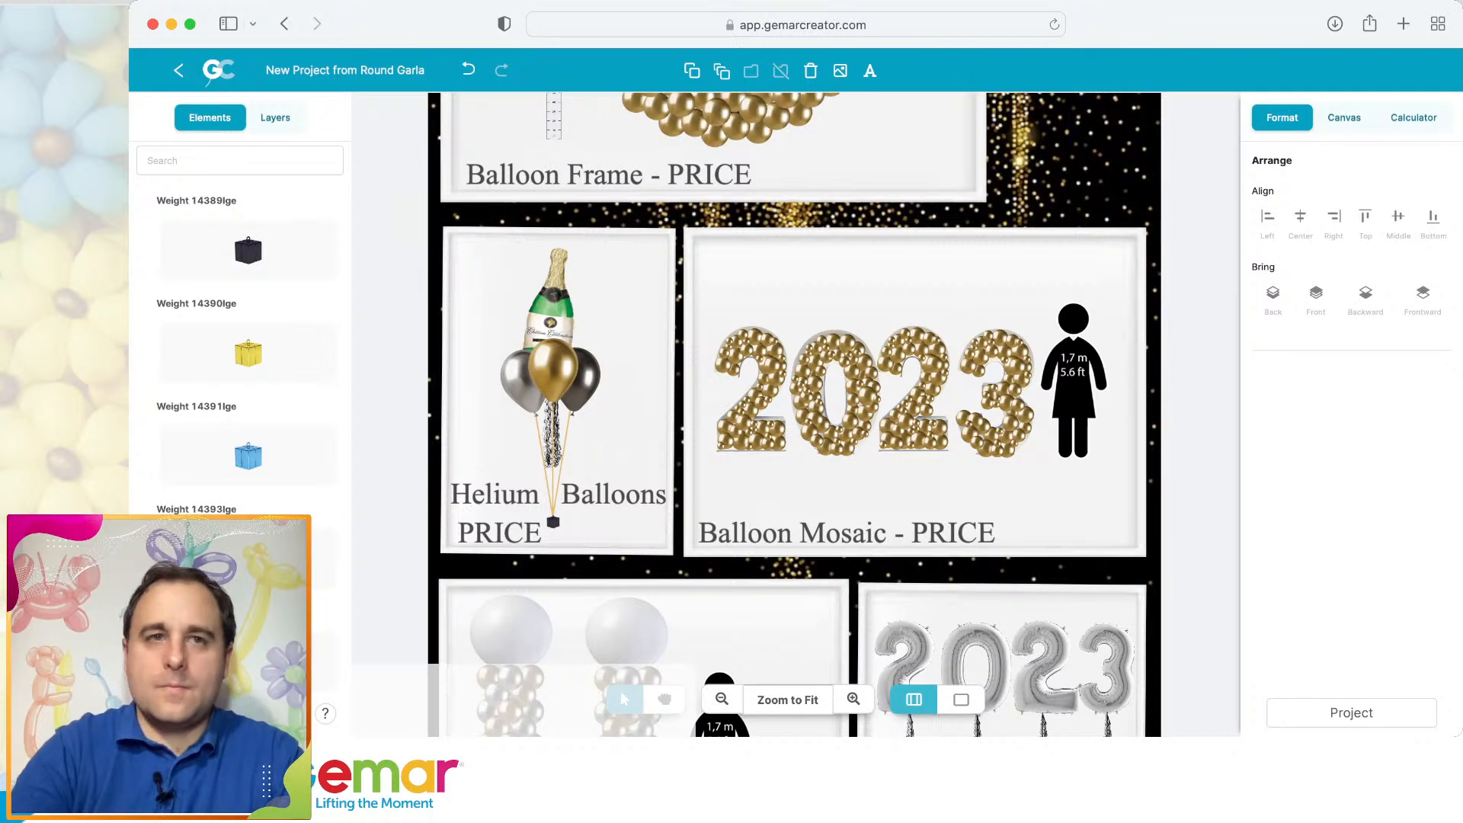
{"action": "left_click", "coordinate": [275, 117]}
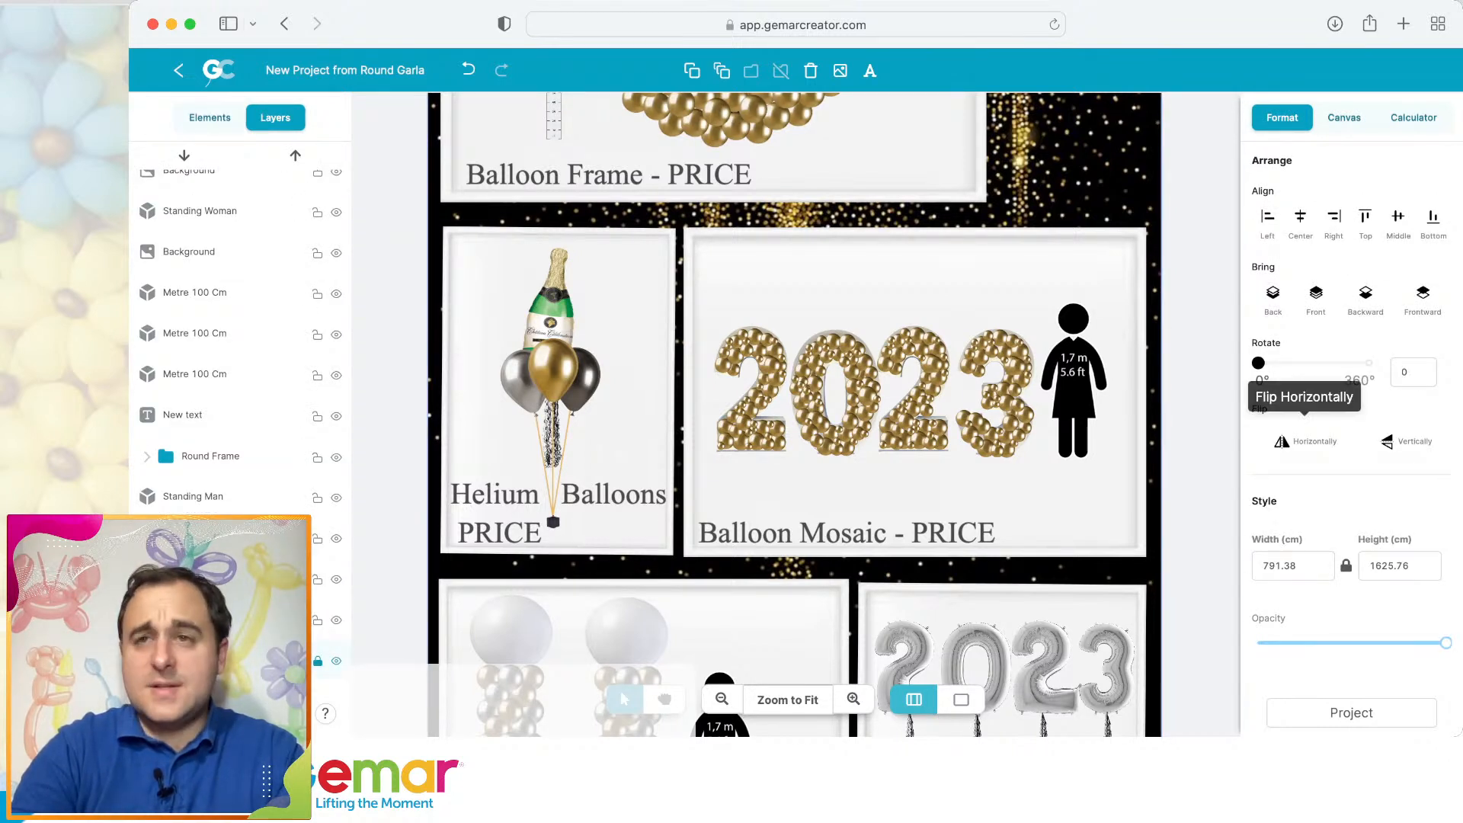
{"action": "left_click", "coordinate": [1345, 117]}
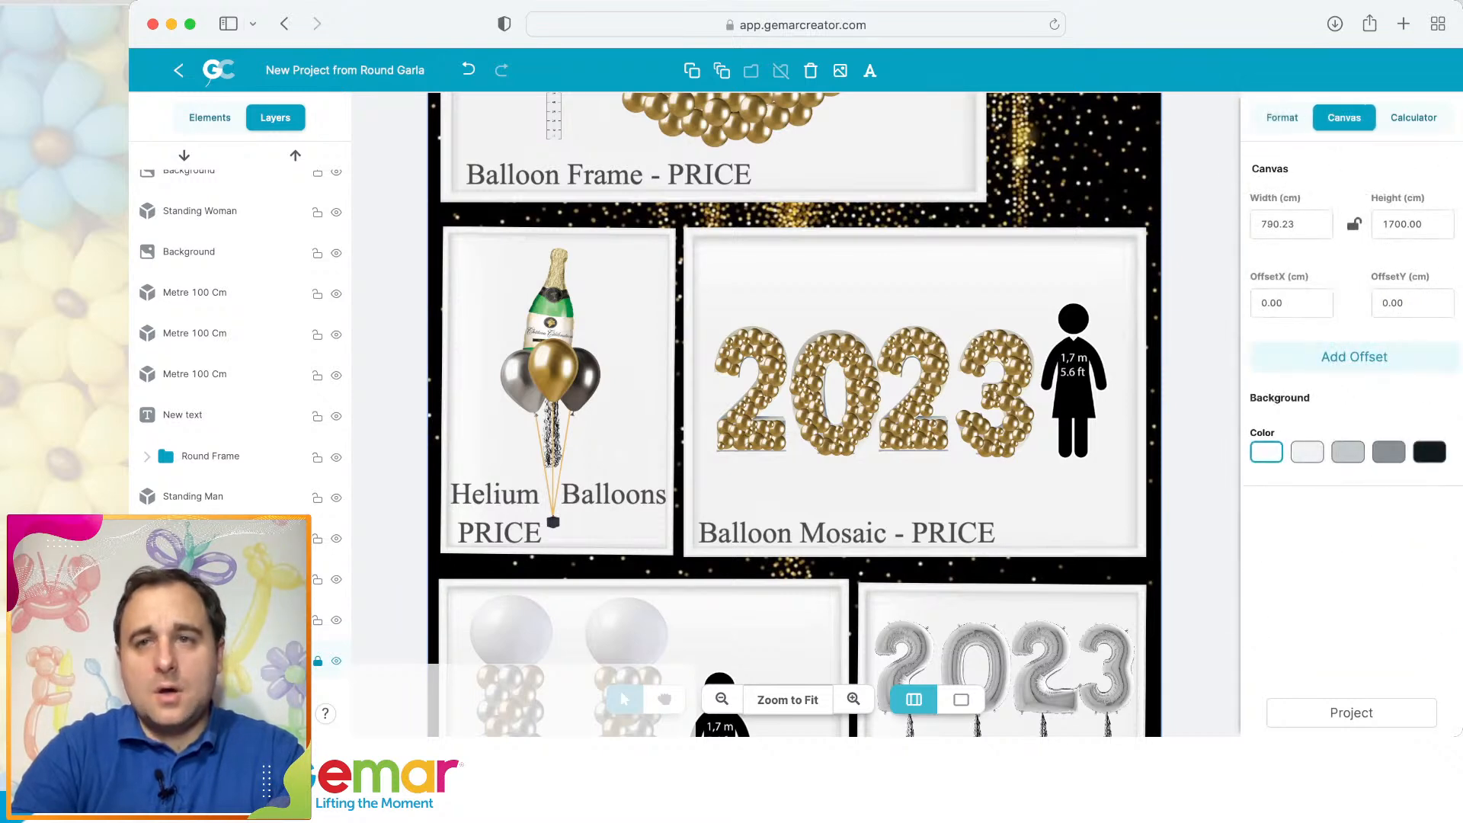
{"action": "left_click", "coordinate": [1200, 305]}
{"action": "left_click", "coordinate": [788, 700]}
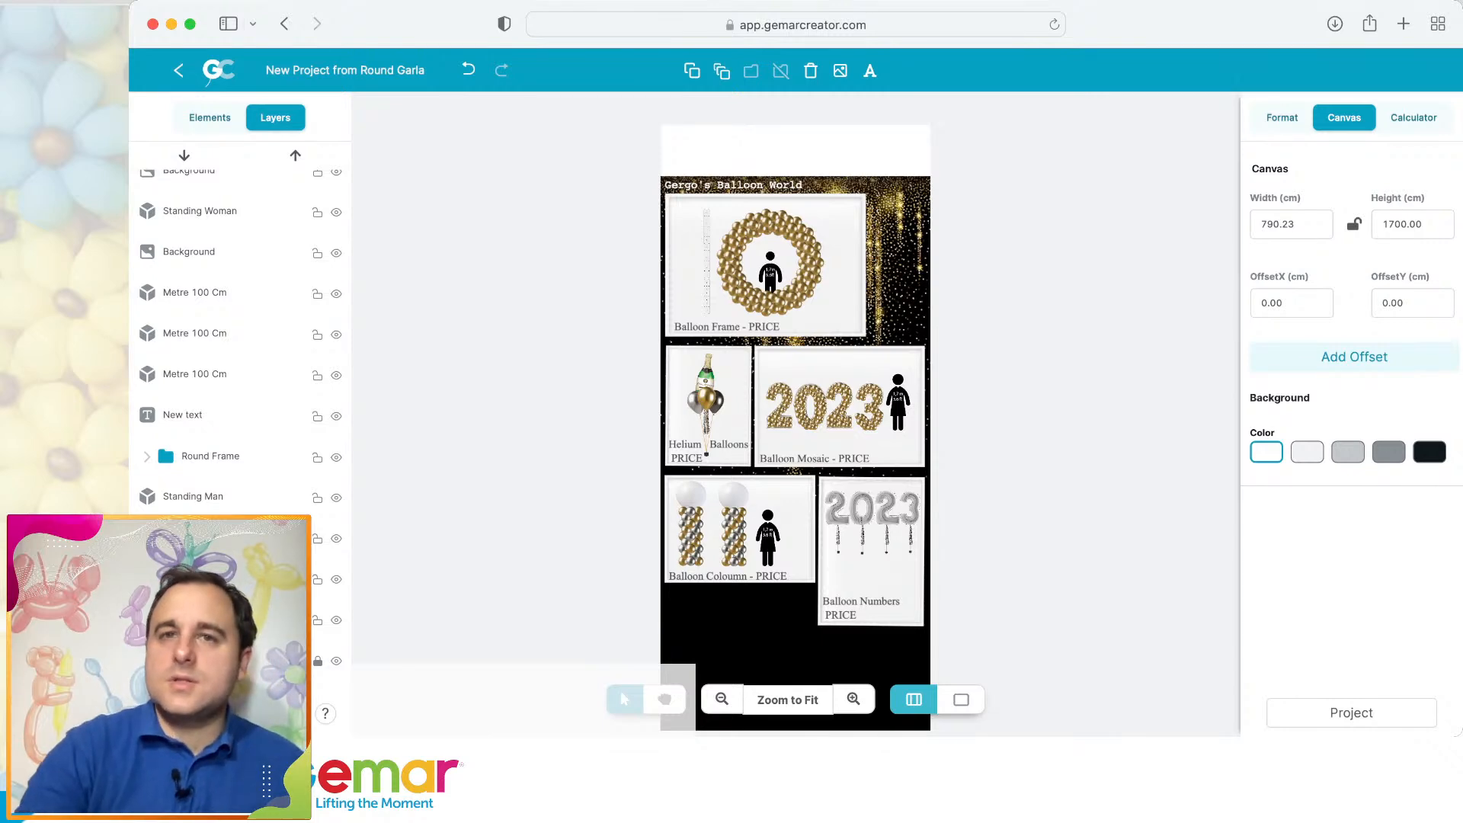
{"action": "left_click_drag", "start_coordinate": [577, 138], "coordinate": [1021, 730]}
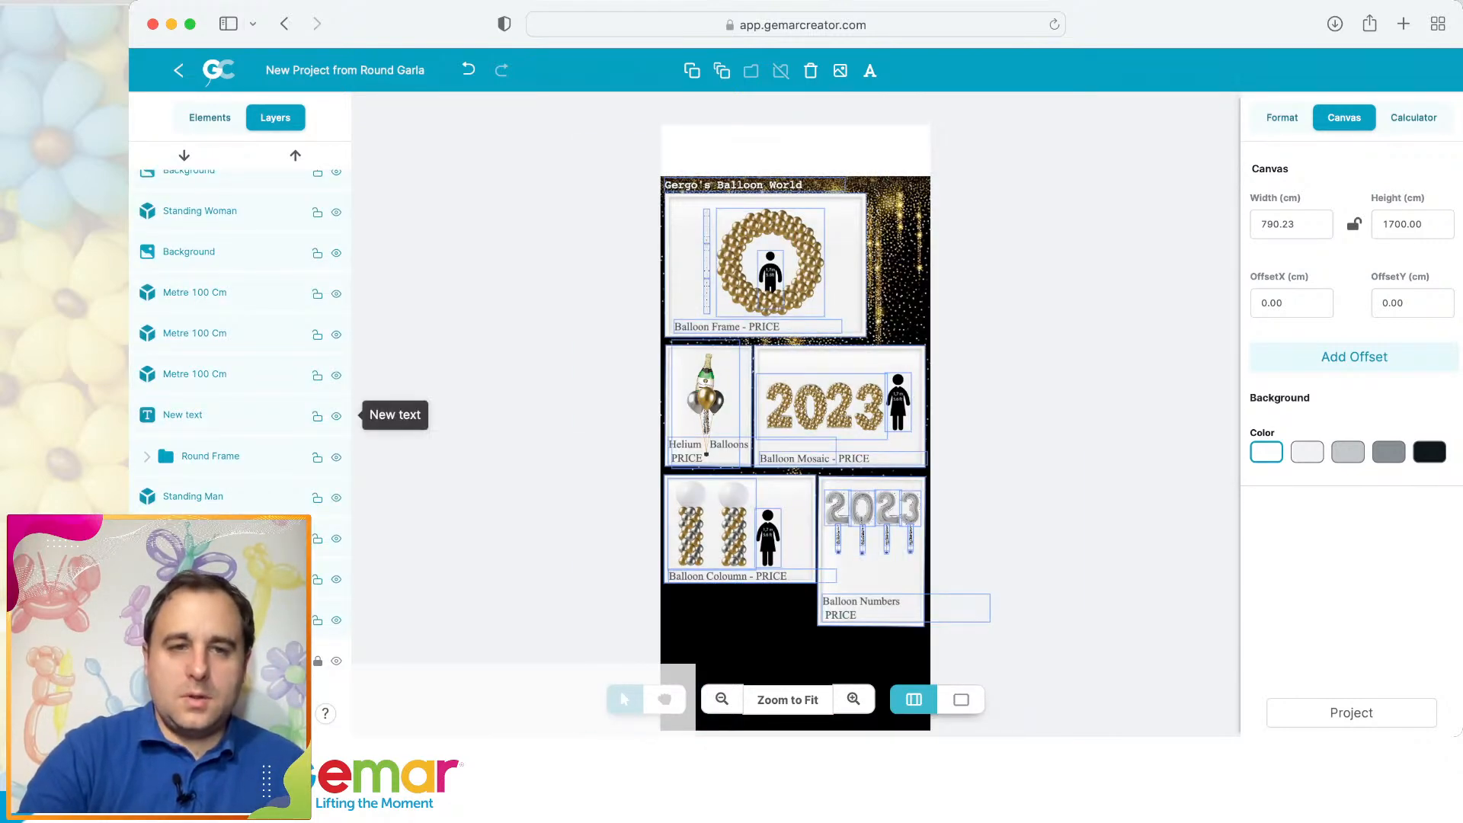
{"action": "left_click", "coordinate": [317, 661]}
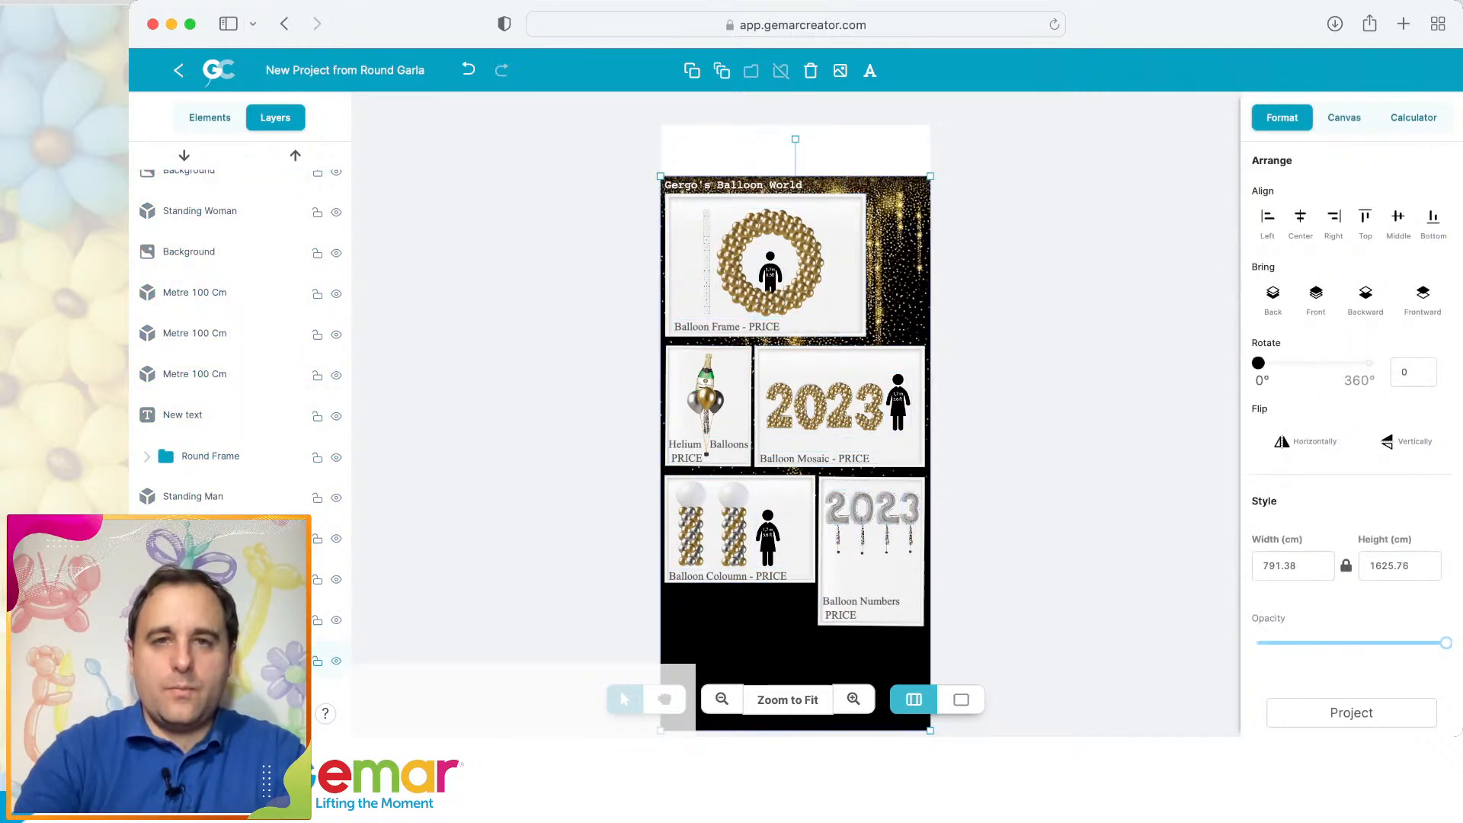
Select all poster elements and move the heading and framed products up to the top edge of the canvas.
{"action": "key", "text": "super+a"}
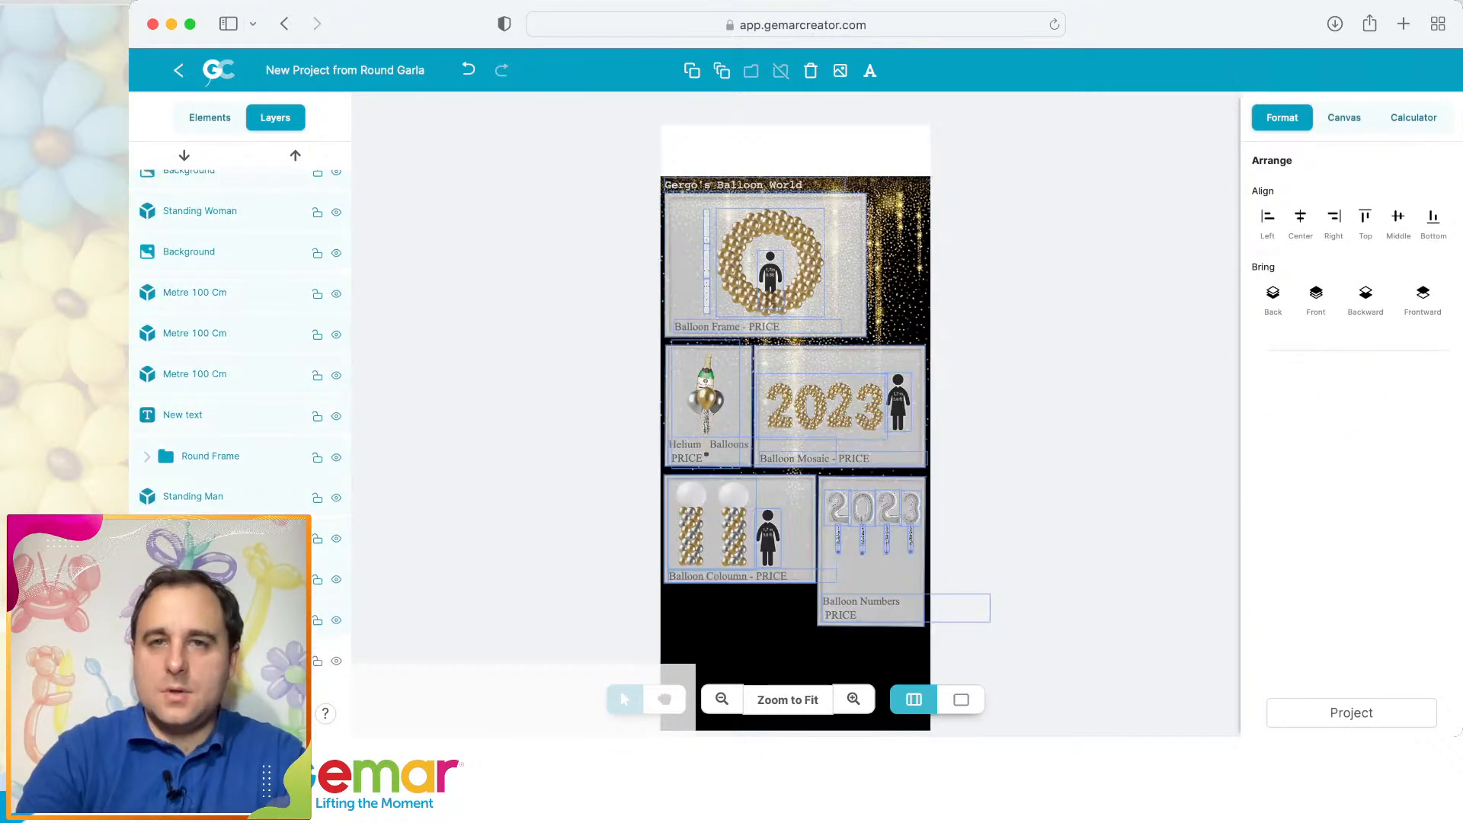
{"action": "key", "text": "Up"}
{"action": "key", "text": "Down"}
{"action": "key", "text": "Down"}
{"action": "key", "text": "Down"}
{"action": "key", "text": "Down"}
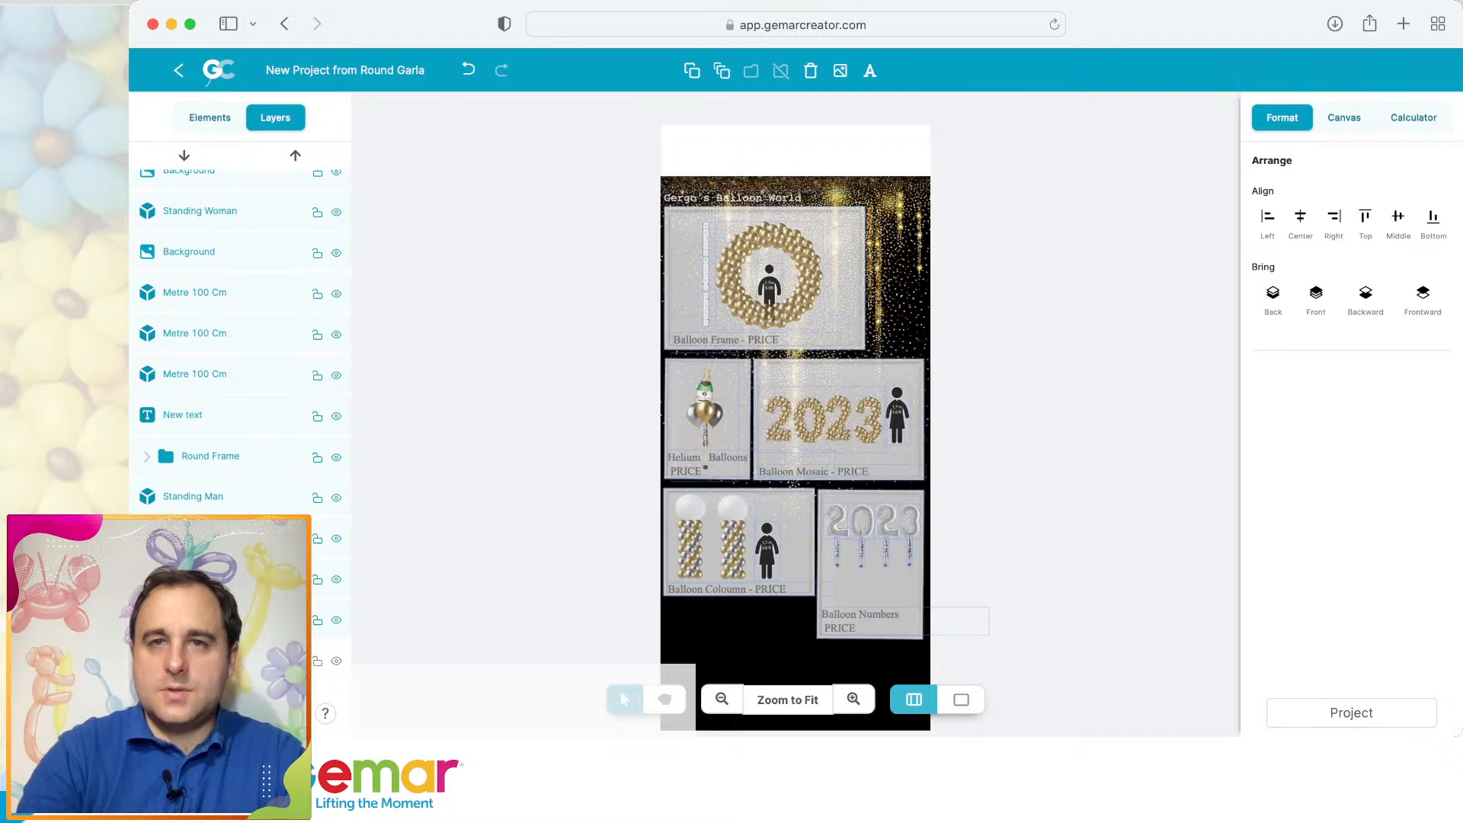
{"action": "key", "text": "Up"}
{"action": "key", "text": "Up"}
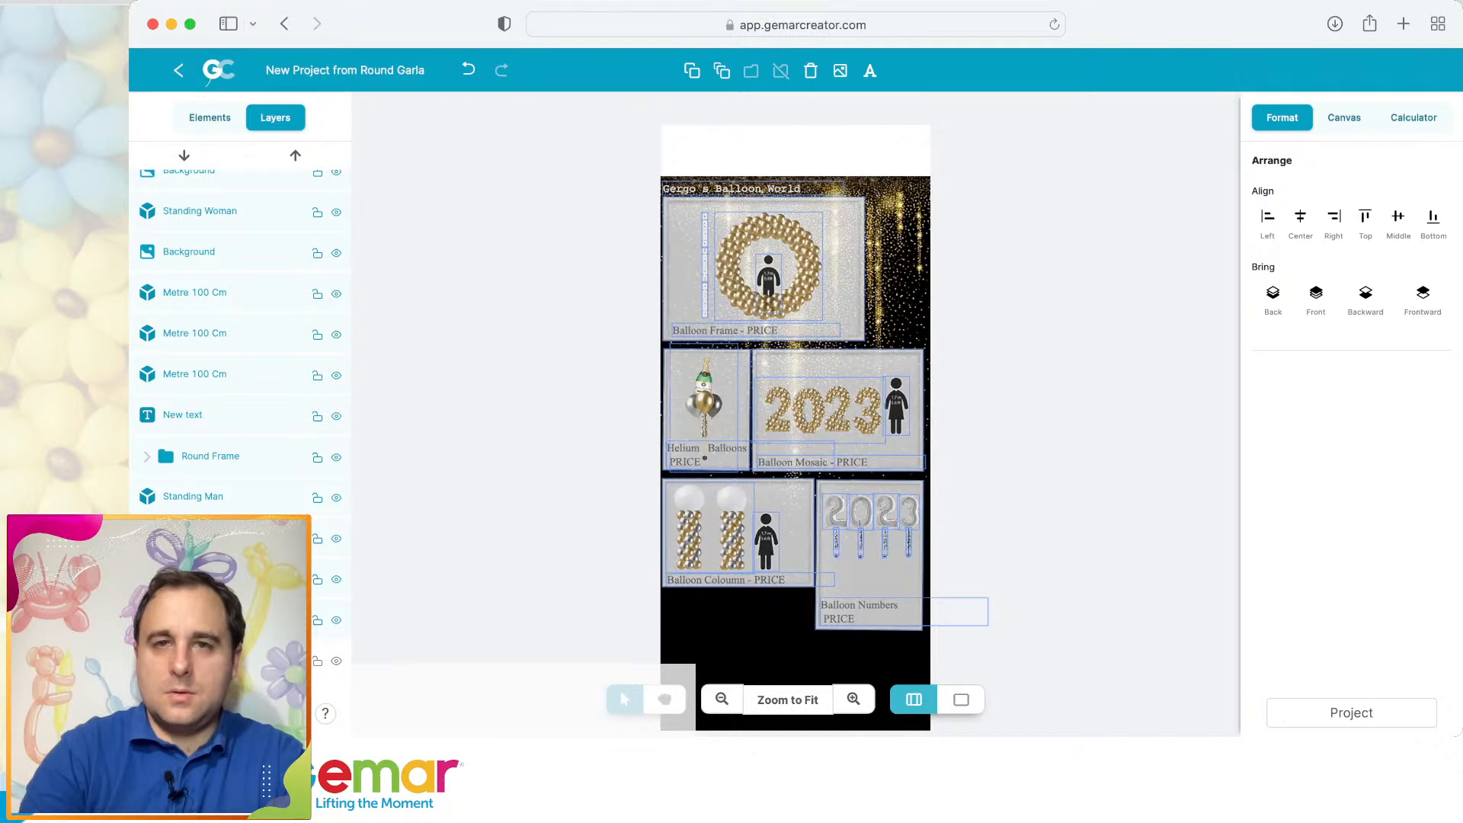
{"action": "key", "text": "Up"}
{"action": "key", "text": "Up"}
{"action": "key", "text": "Up"}
{"action": "key", "text": "Up"}
{"action": "key", "text": "Up"}
{"action": "key", "text": "Up"}
{"action": "key", "text": "Up"}
{"action": "key", "text": "Up"}
{"action": "key", "text": "Up"}
{"action": "key", "text": "Up"}
{"action": "key", "text": "Up"}
{"action": "key", "text": "Up"}
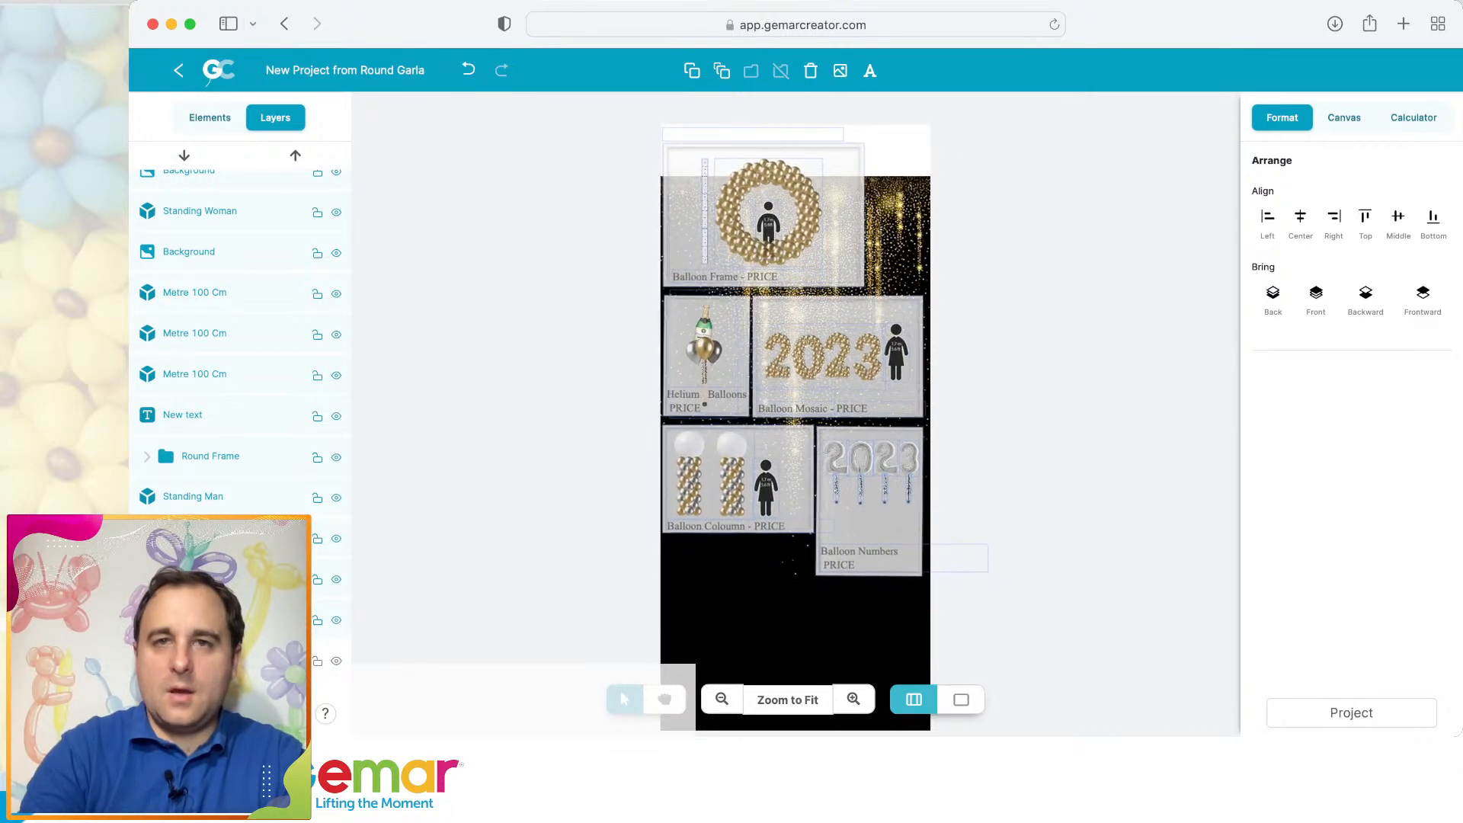
{"action": "key", "text": "Escape"}
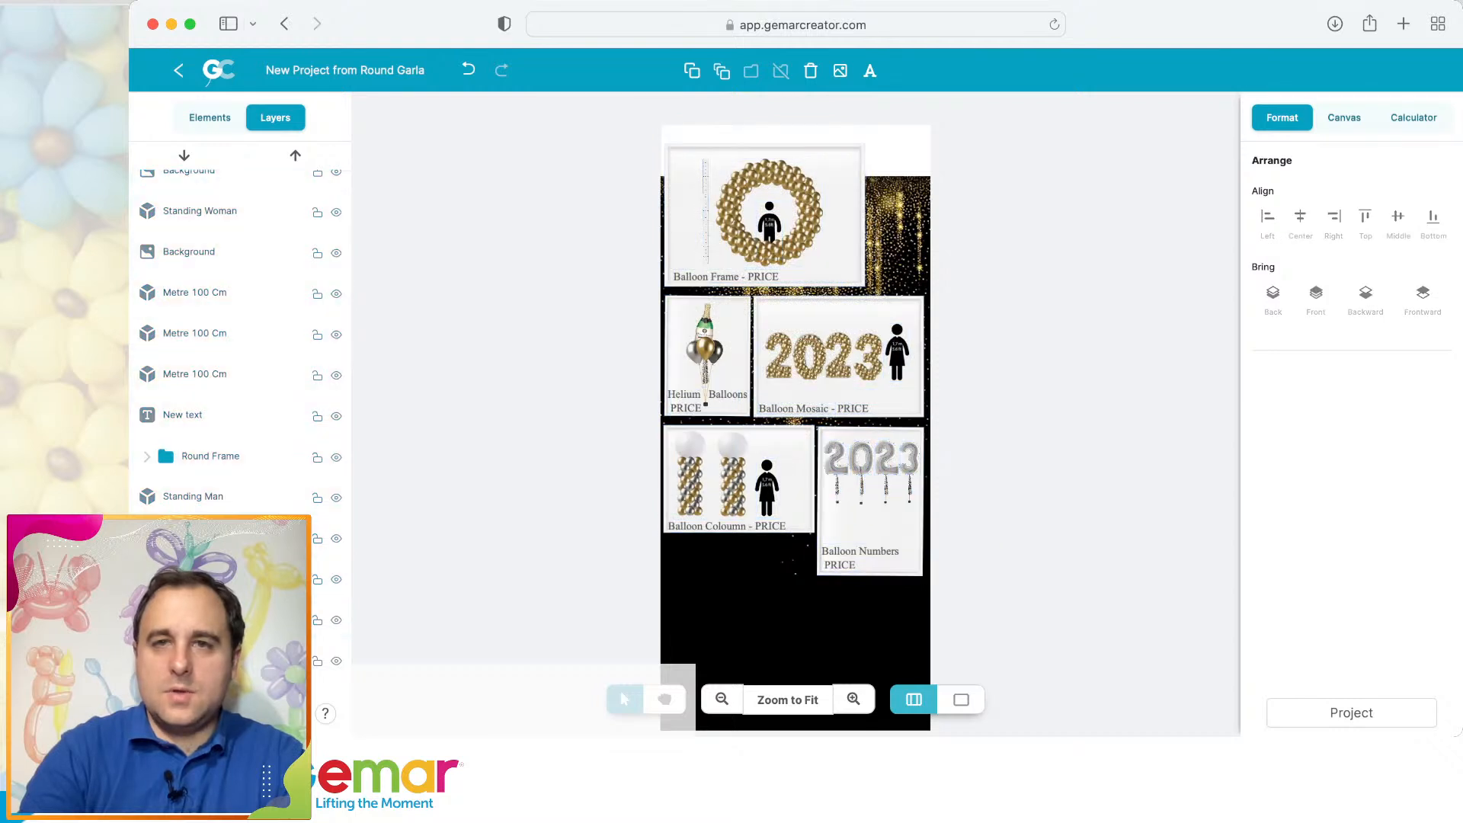
Move the black and gold glitter background up to the canvas's top edge and align it to the horizontal centre.
{"action": "left_click", "coordinate": [318, 660]}
{"action": "left_click", "coordinate": [317, 661]}
{"action": "left_click", "coordinate": [336, 660]}
{"action": "left_click", "coordinate": [336, 661]}
{"action": "left_click_drag", "start_coordinate": [792, 632], "coordinate": [795, 578]}
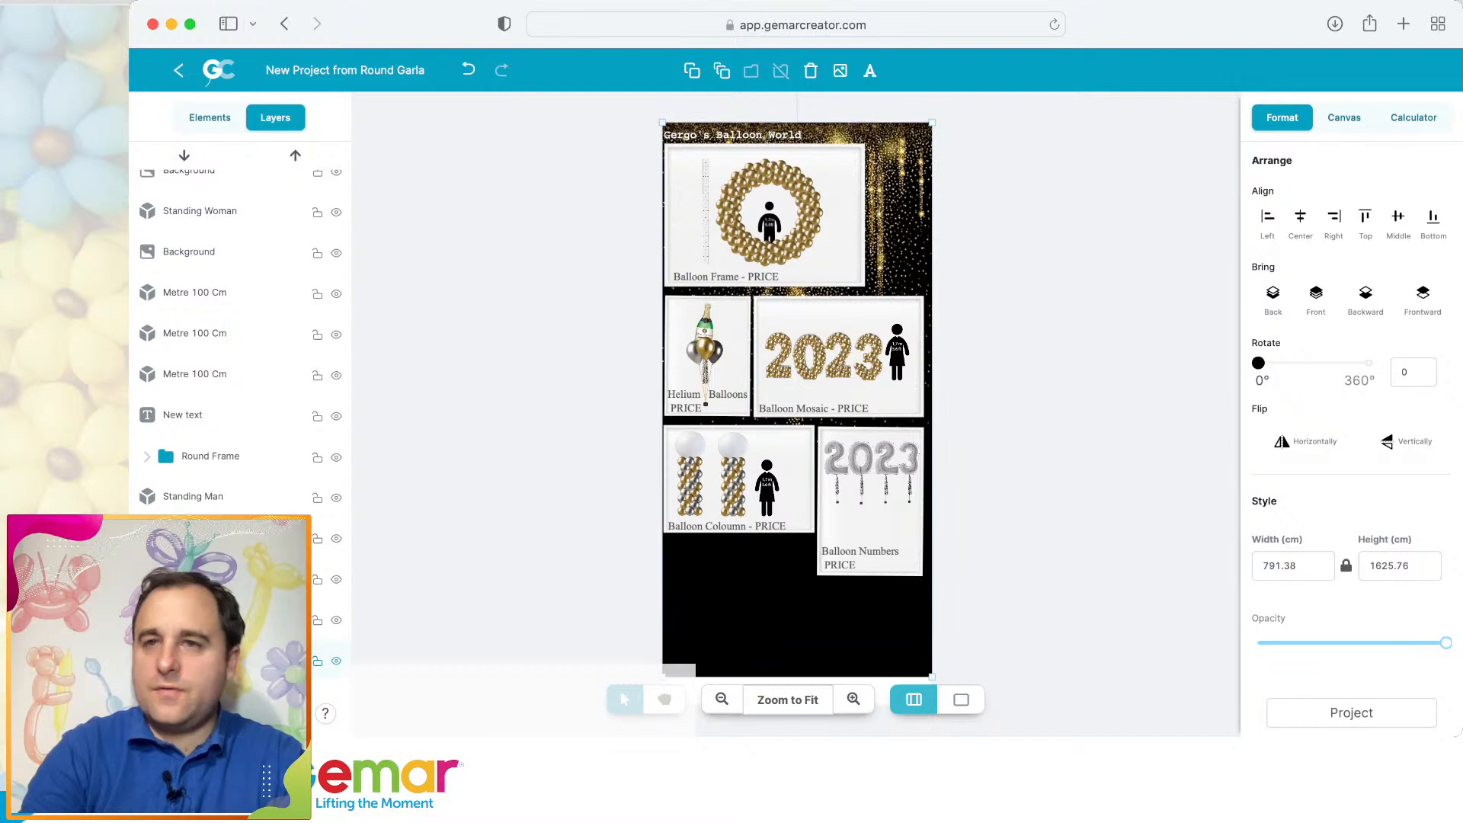
{"action": "left_click", "coordinate": [1300, 217]}
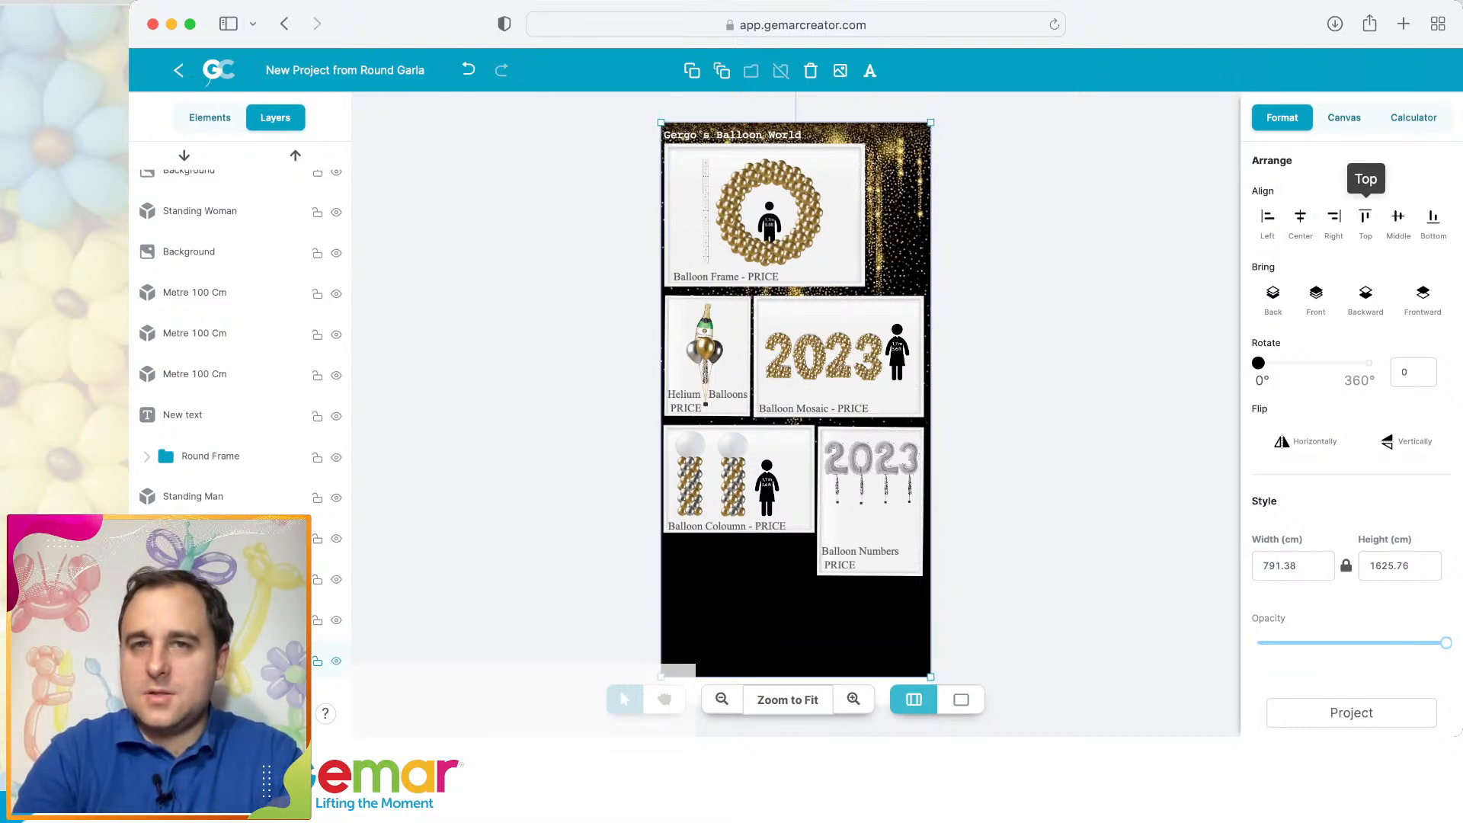
Align the glitter background to the canvas's top edge and export the finished poster project as PNG.
{"action": "left_click", "coordinate": [1366, 217]}
{"action": "left_click", "coordinate": [1097, 297]}
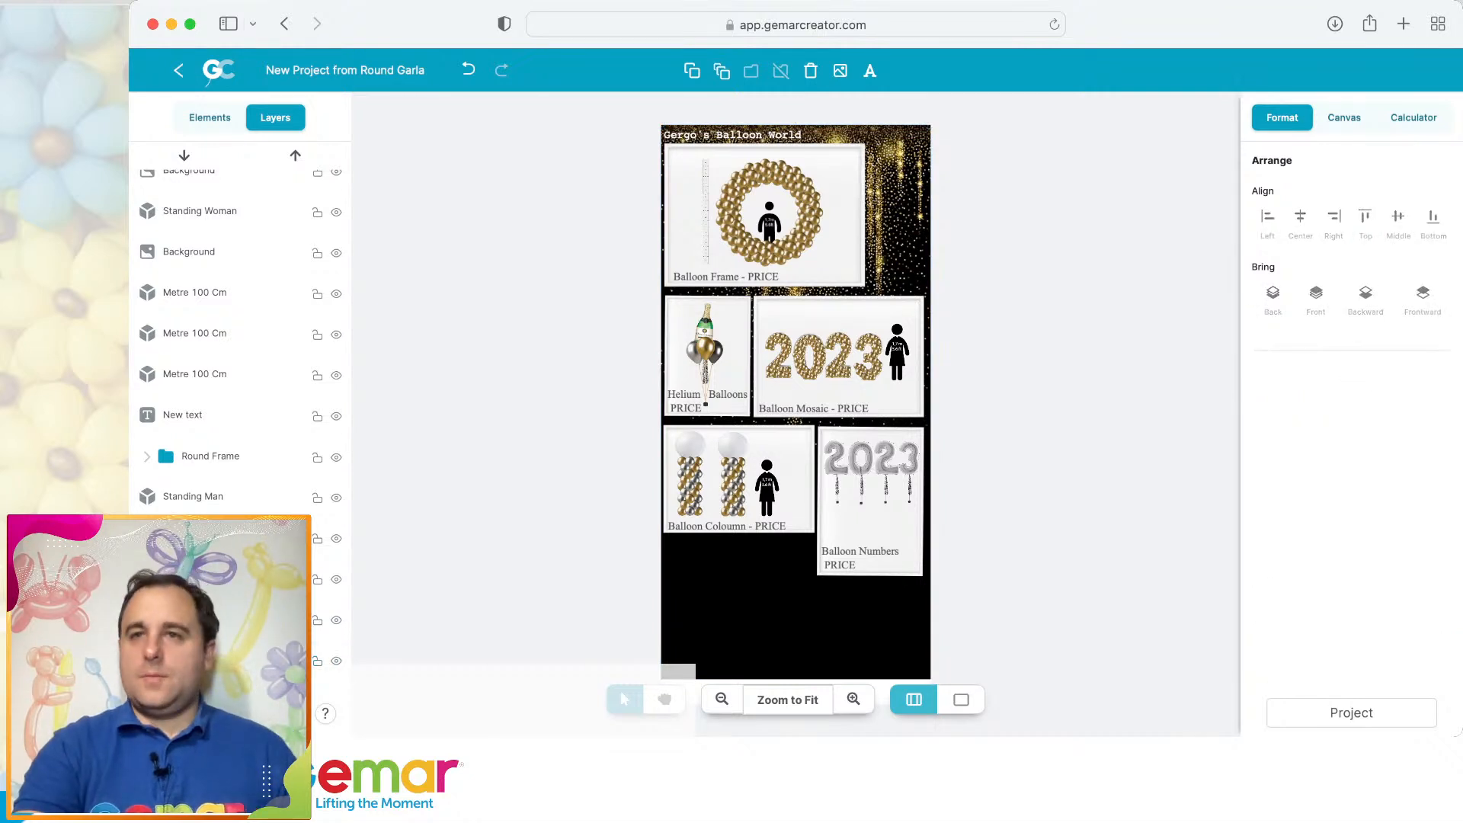
{"action": "left_click", "coordinate": [1351, 713]}
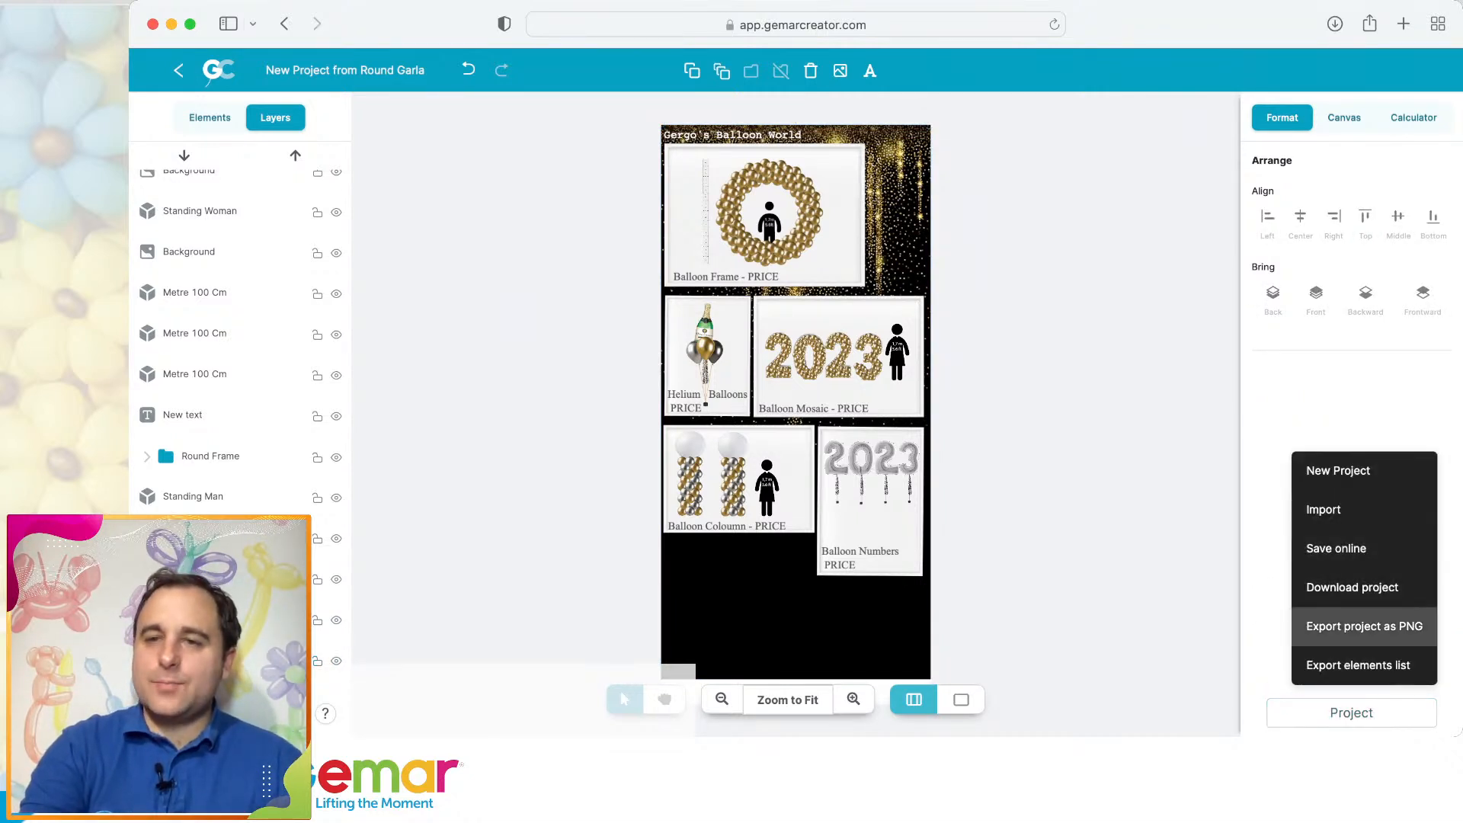
{"action": "left_click", "coordinate": [1364, 626]}
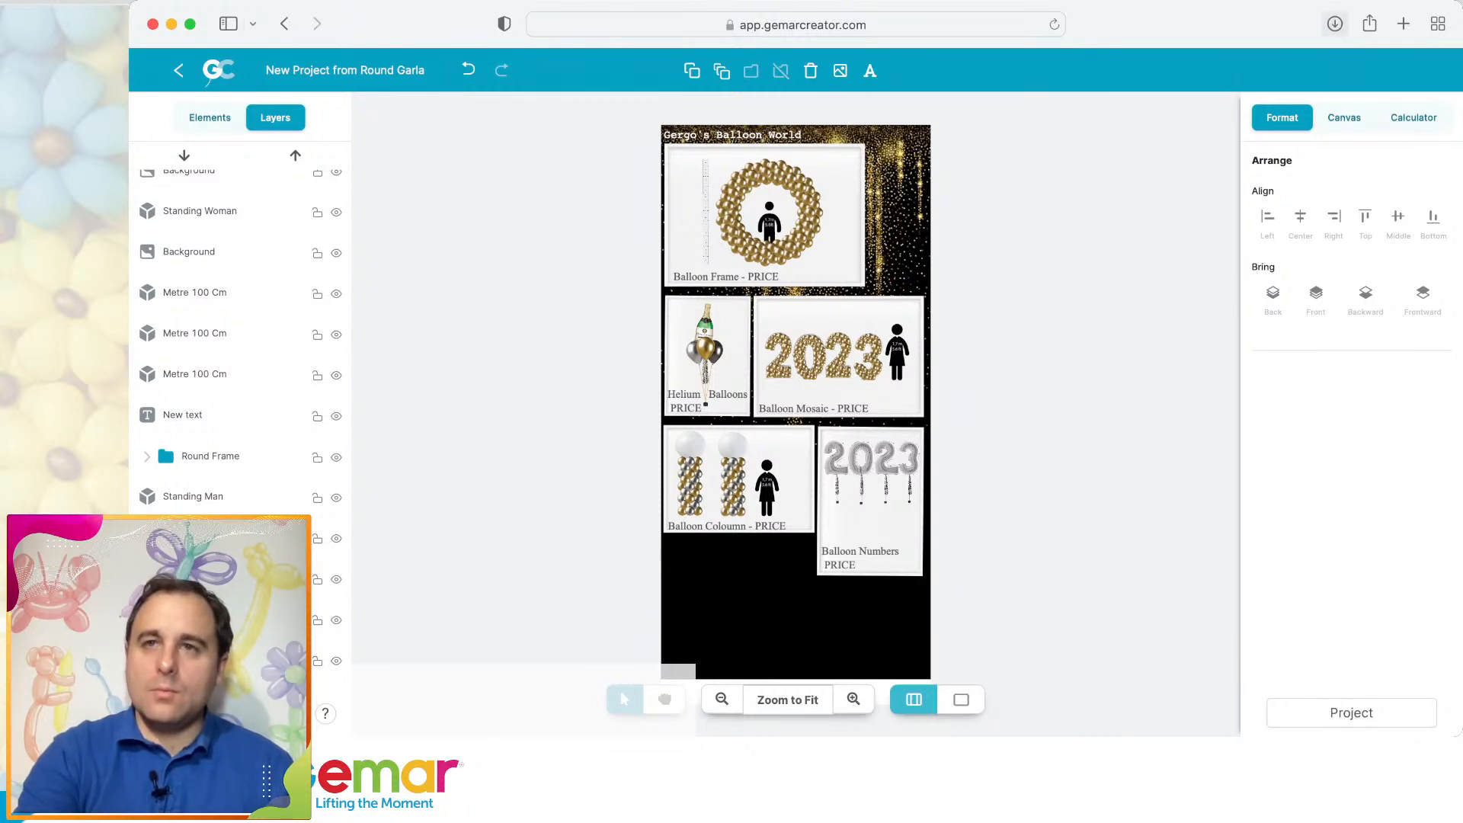
{"action": "key", "text": "super+Tab"}
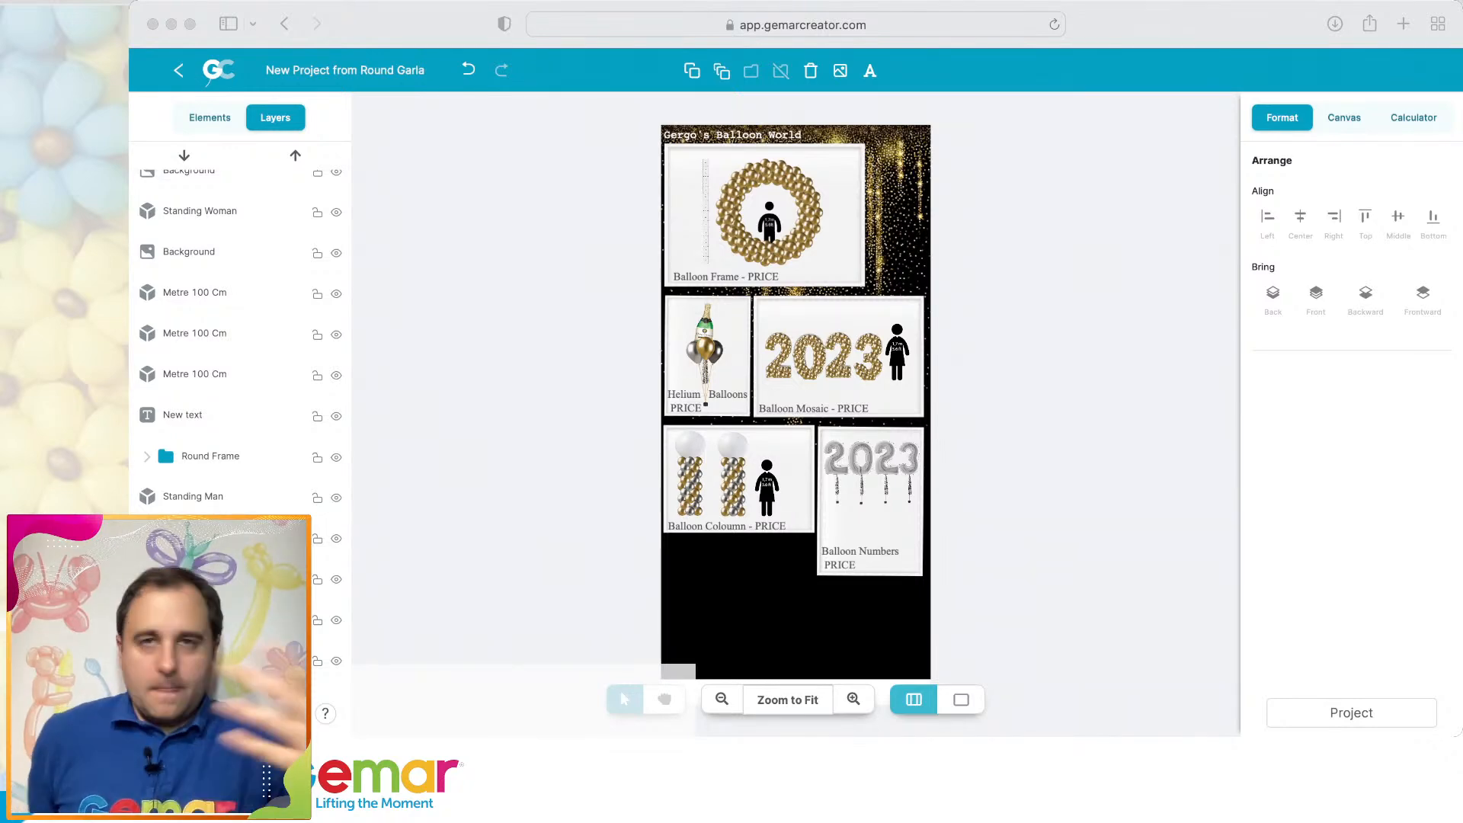
{"action": "scroll", "coordinate": [796, 415], "scroll_direction": "up", "scroll_amount": 5}
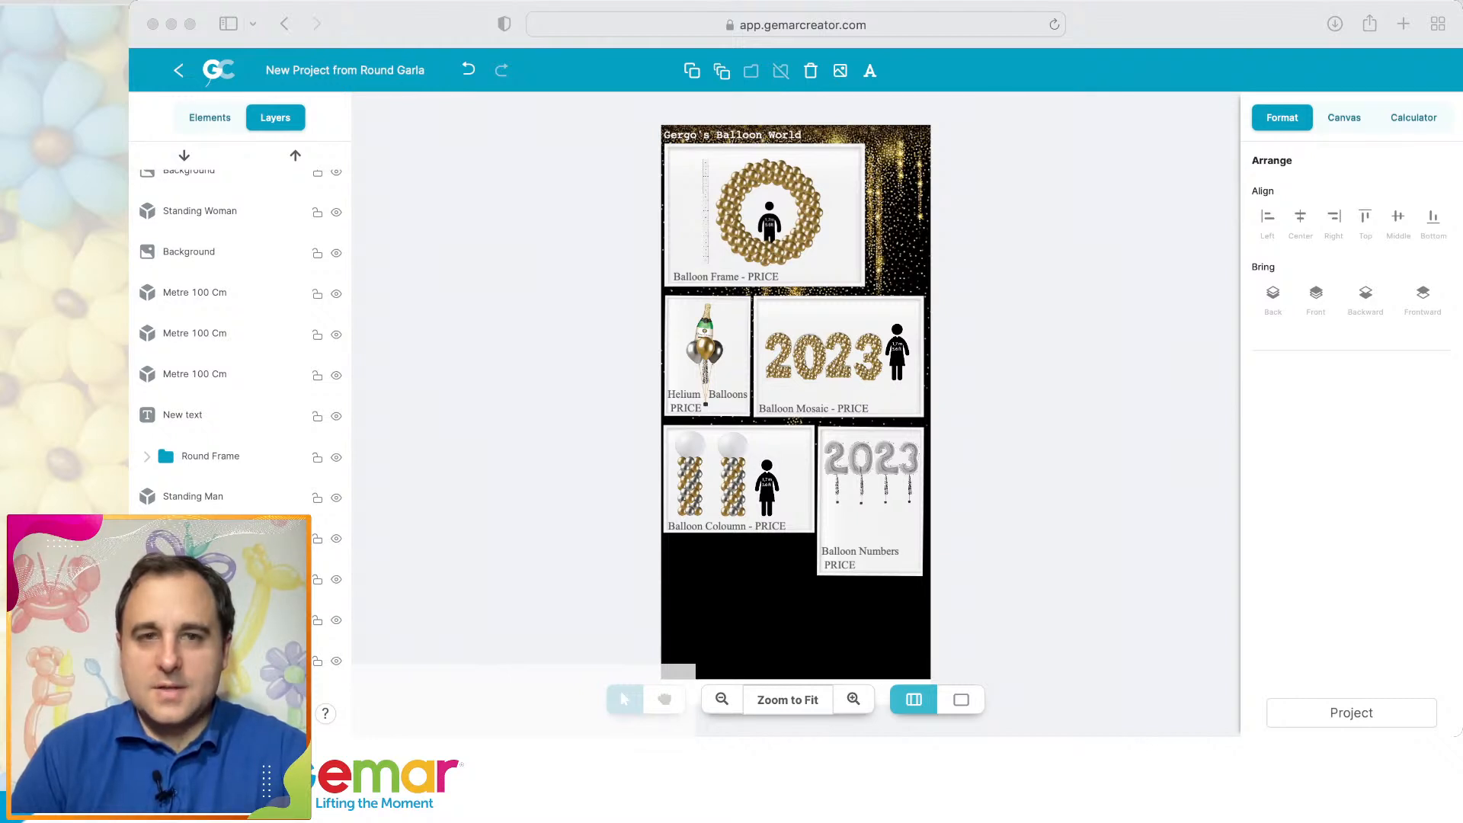
{"action": "key", "text": "super+Tab"}
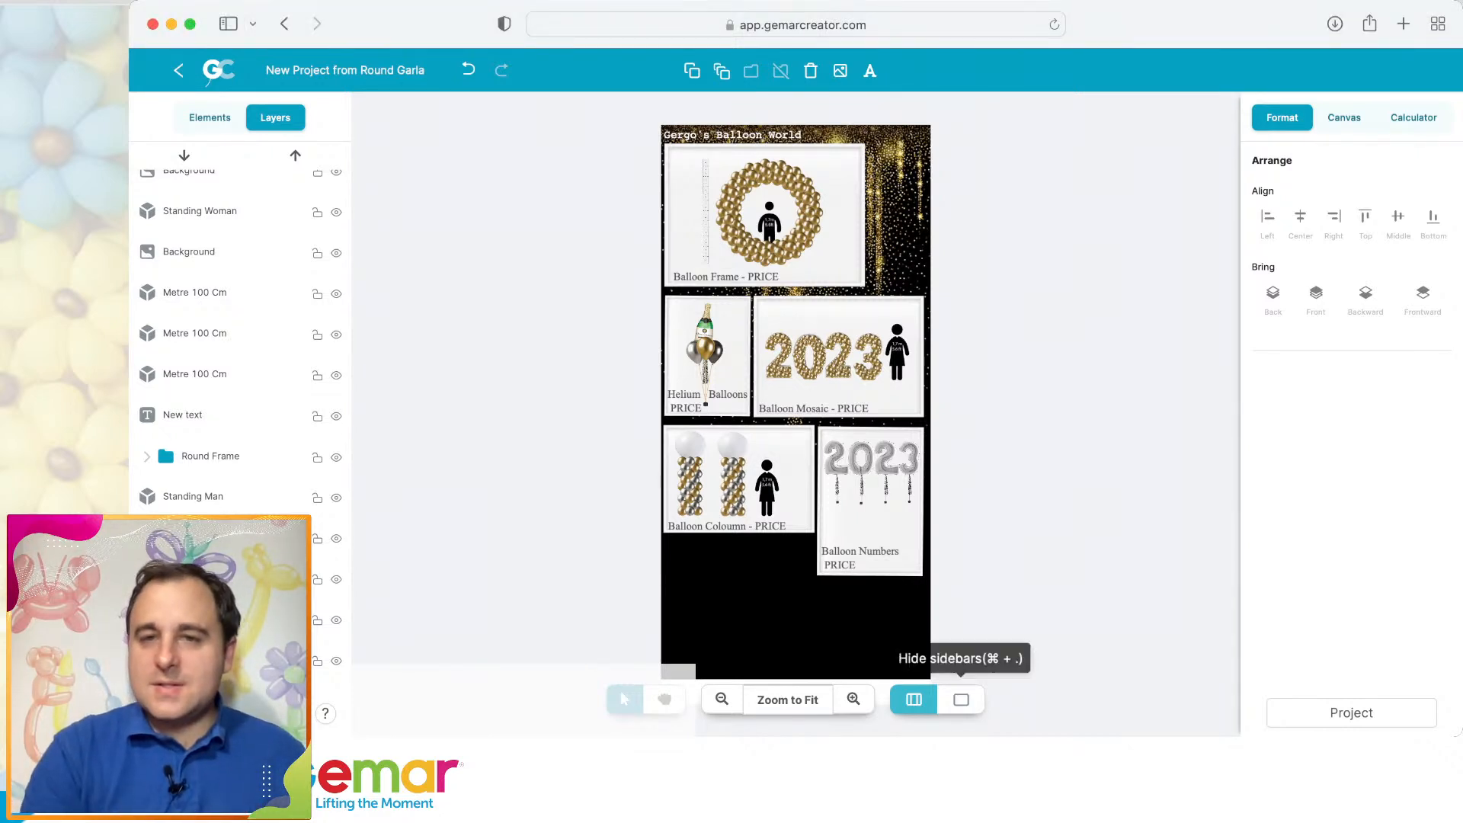
Hide the sidebars to view the finished poster on its own.
{"action": "left_click", "coordinate": [961, 698]}
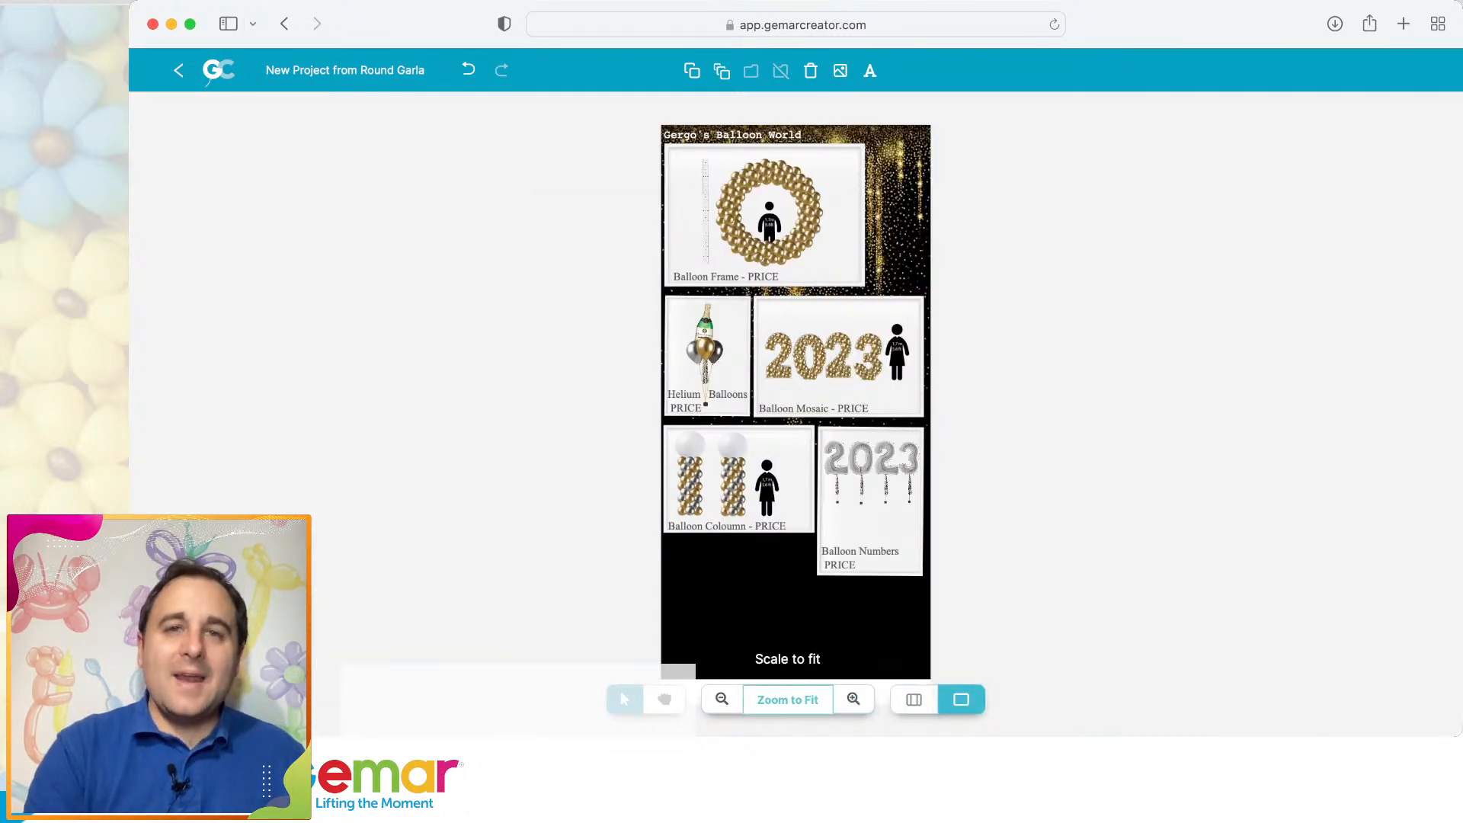